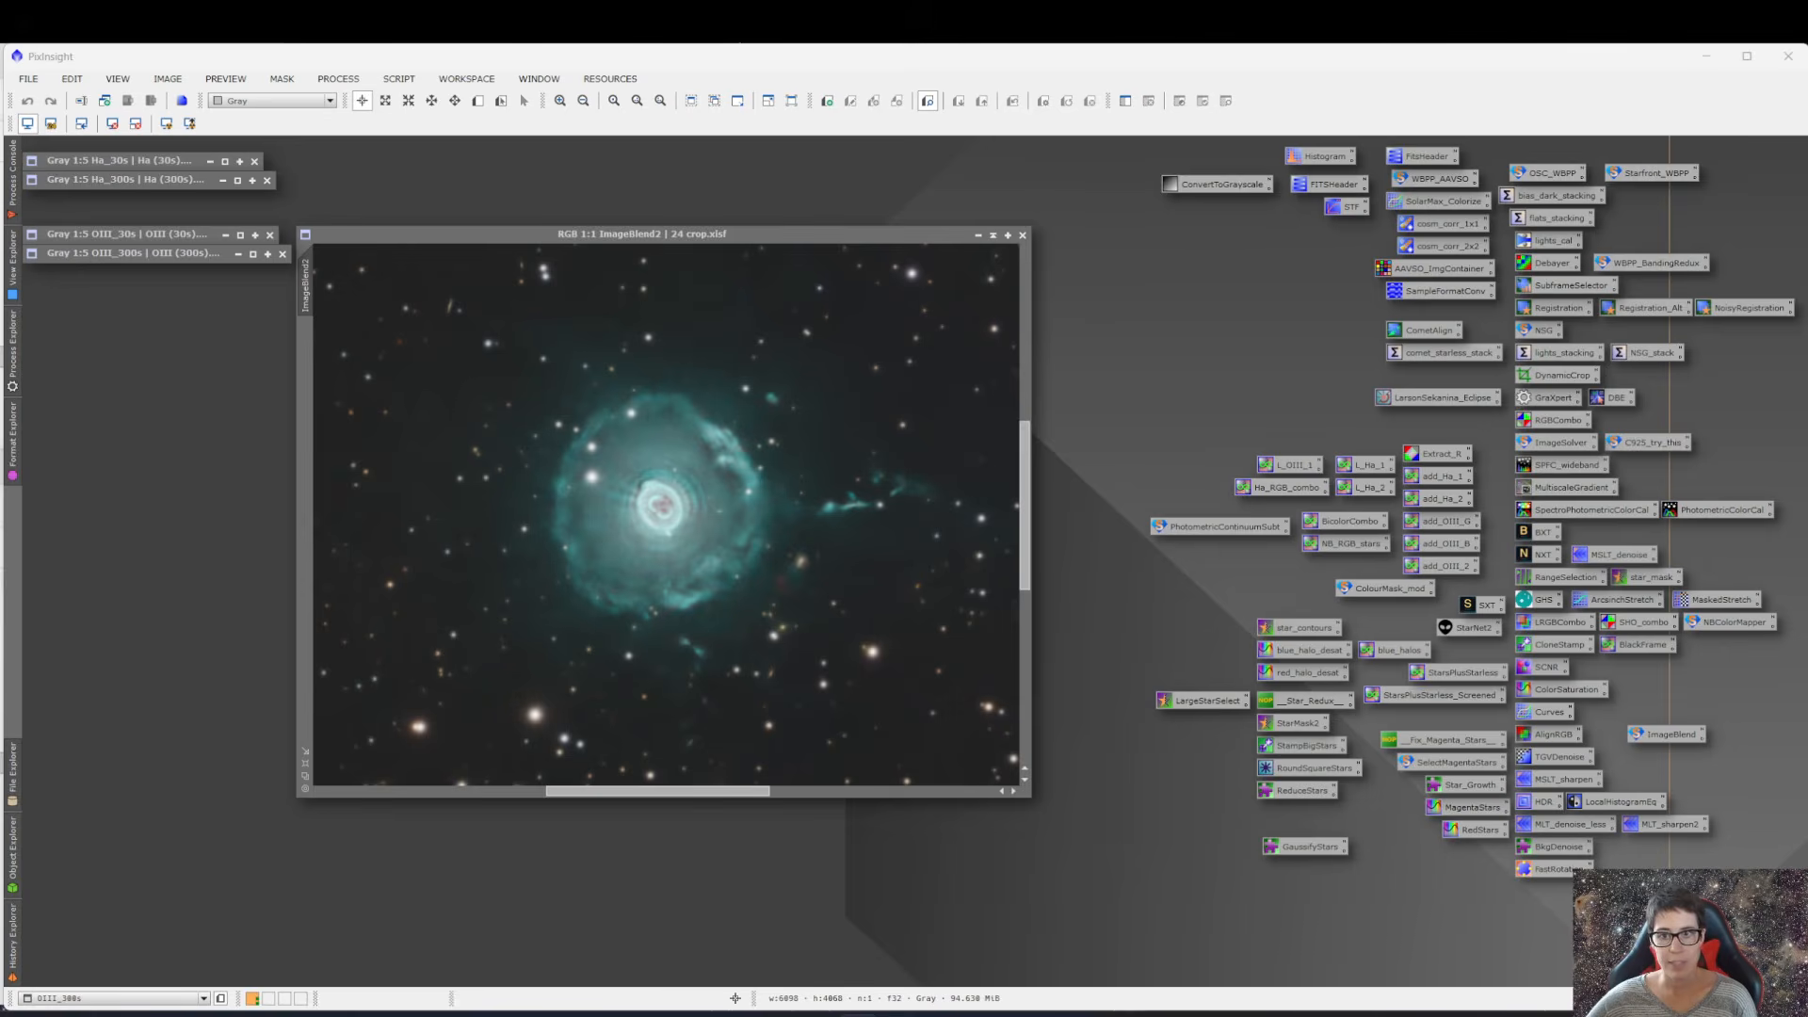
- Examine the finished nebula image up close, including its core, outer shell and the faint filament beside it
click(868, 576)
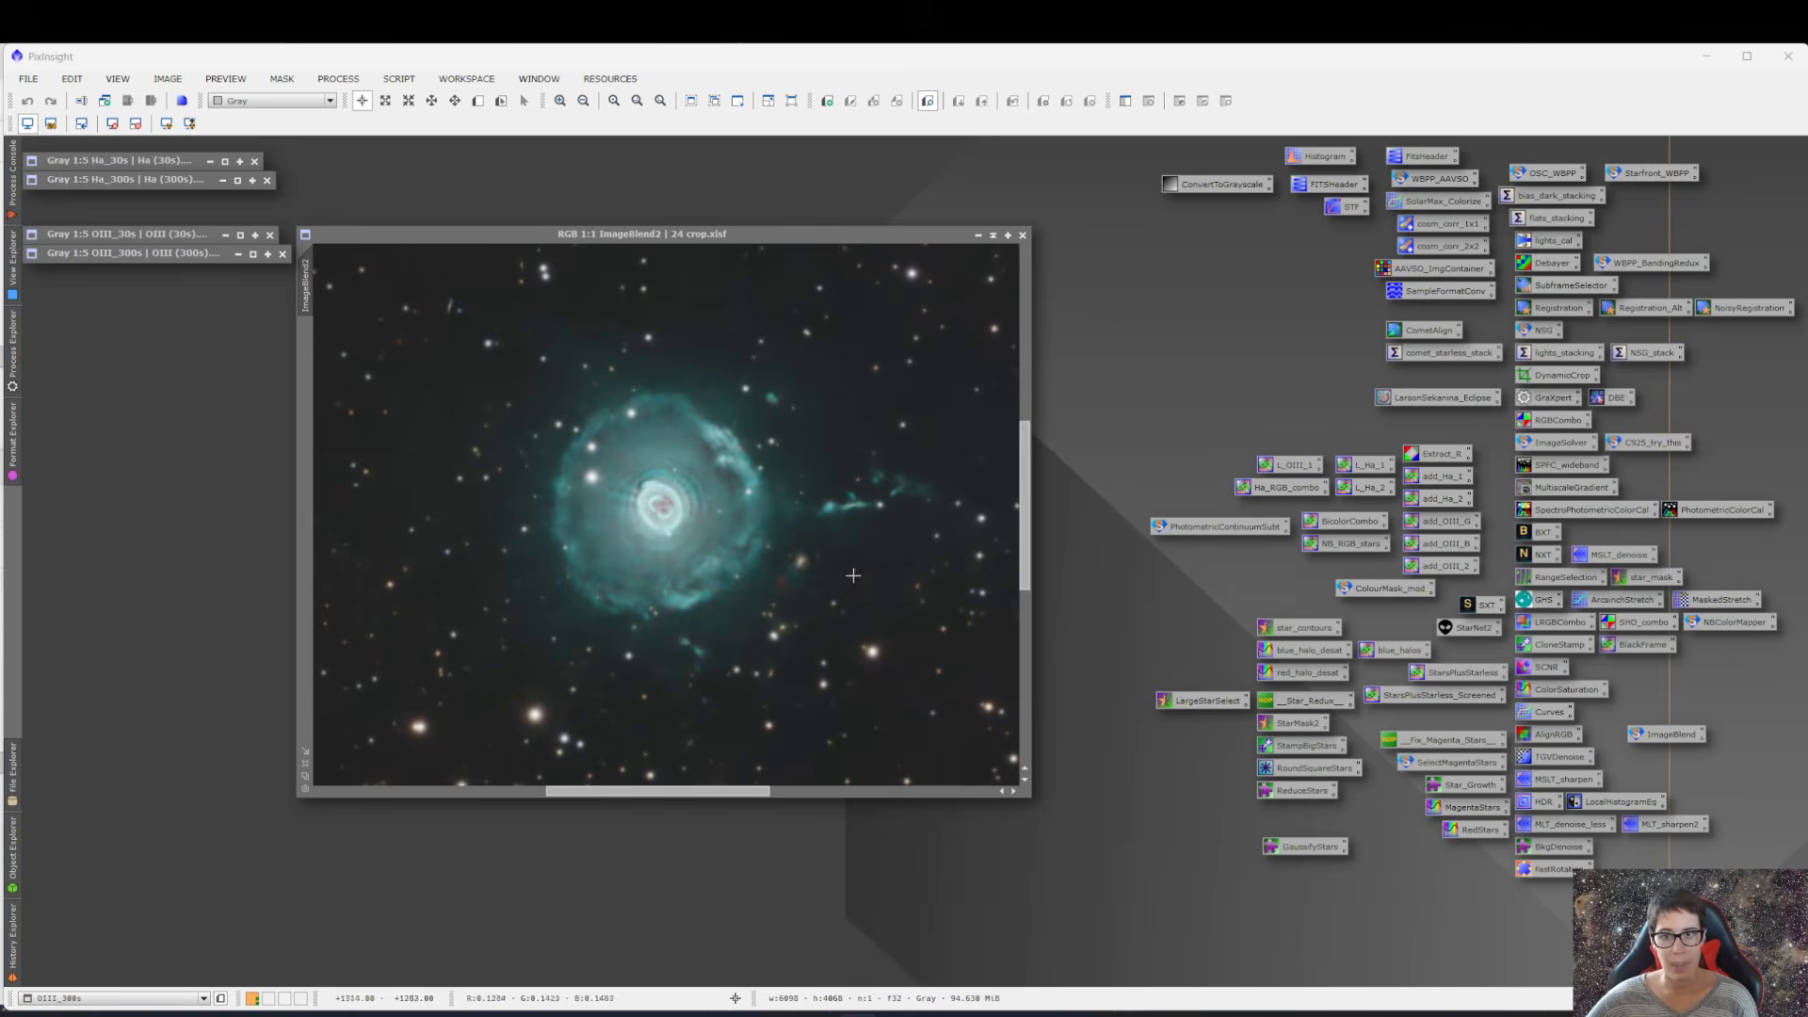
scroll(819, 557, up, 1)
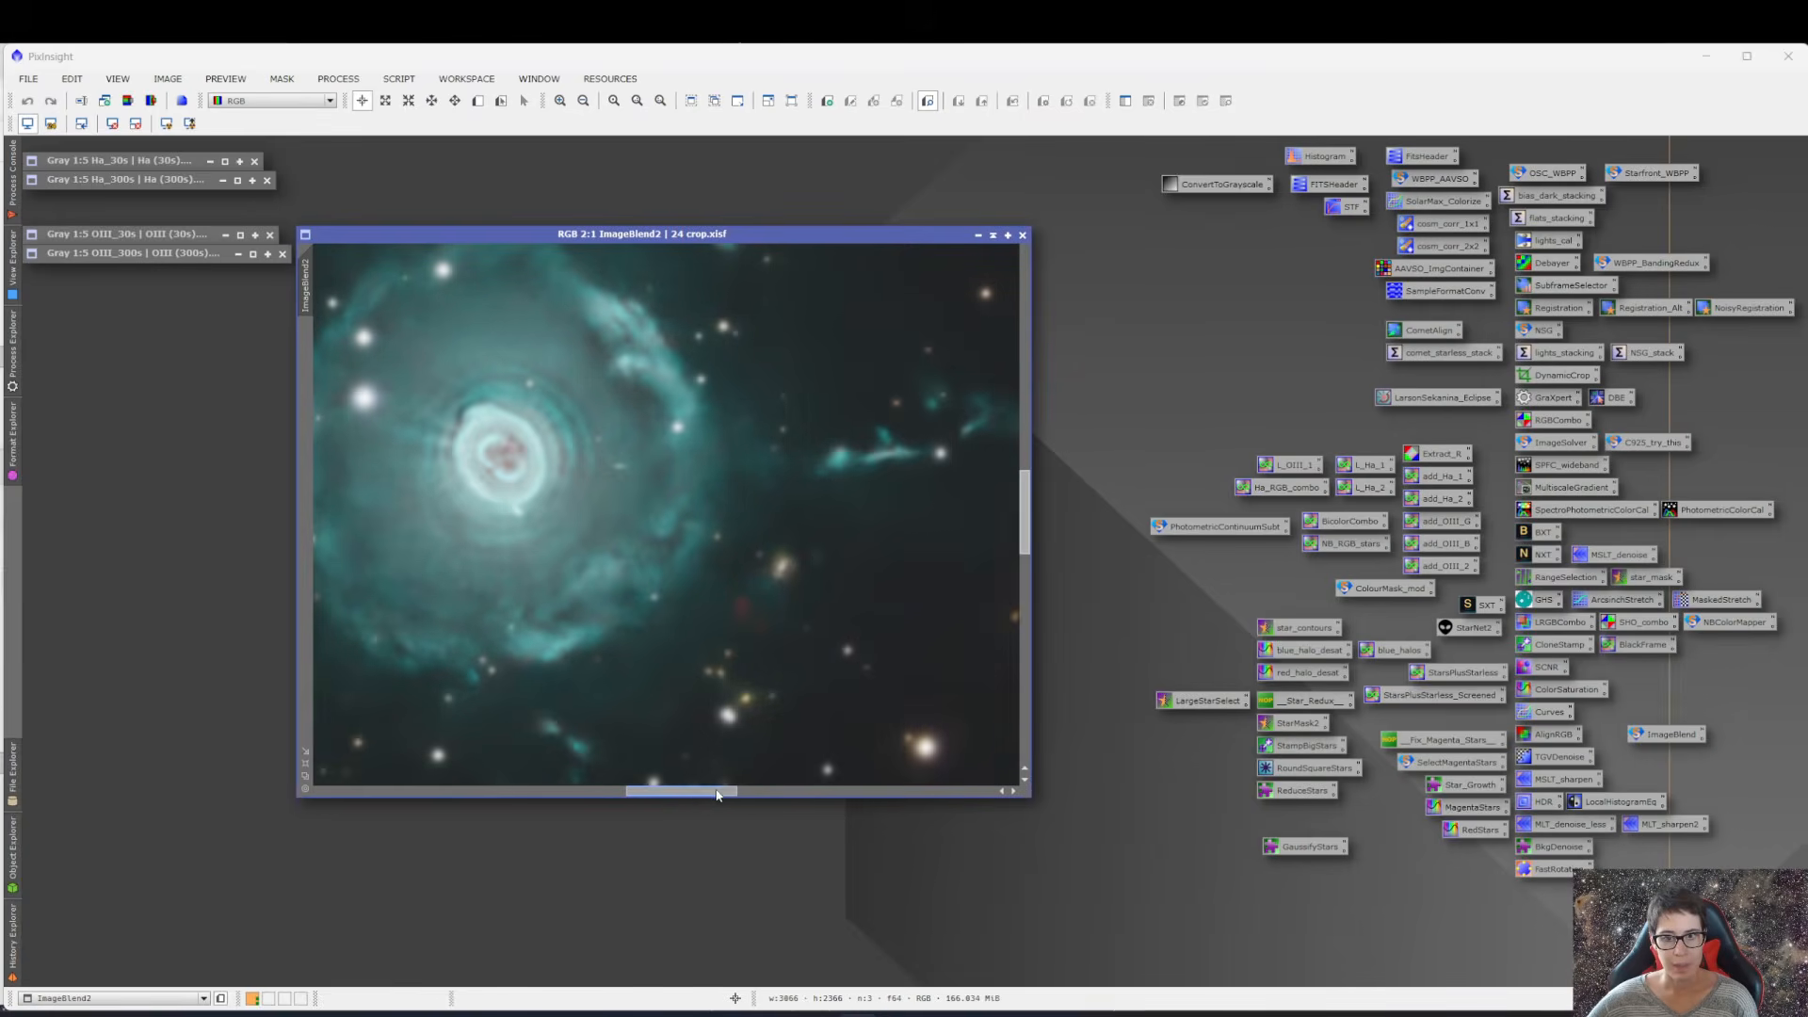
drag(720, 791, 694, 791)
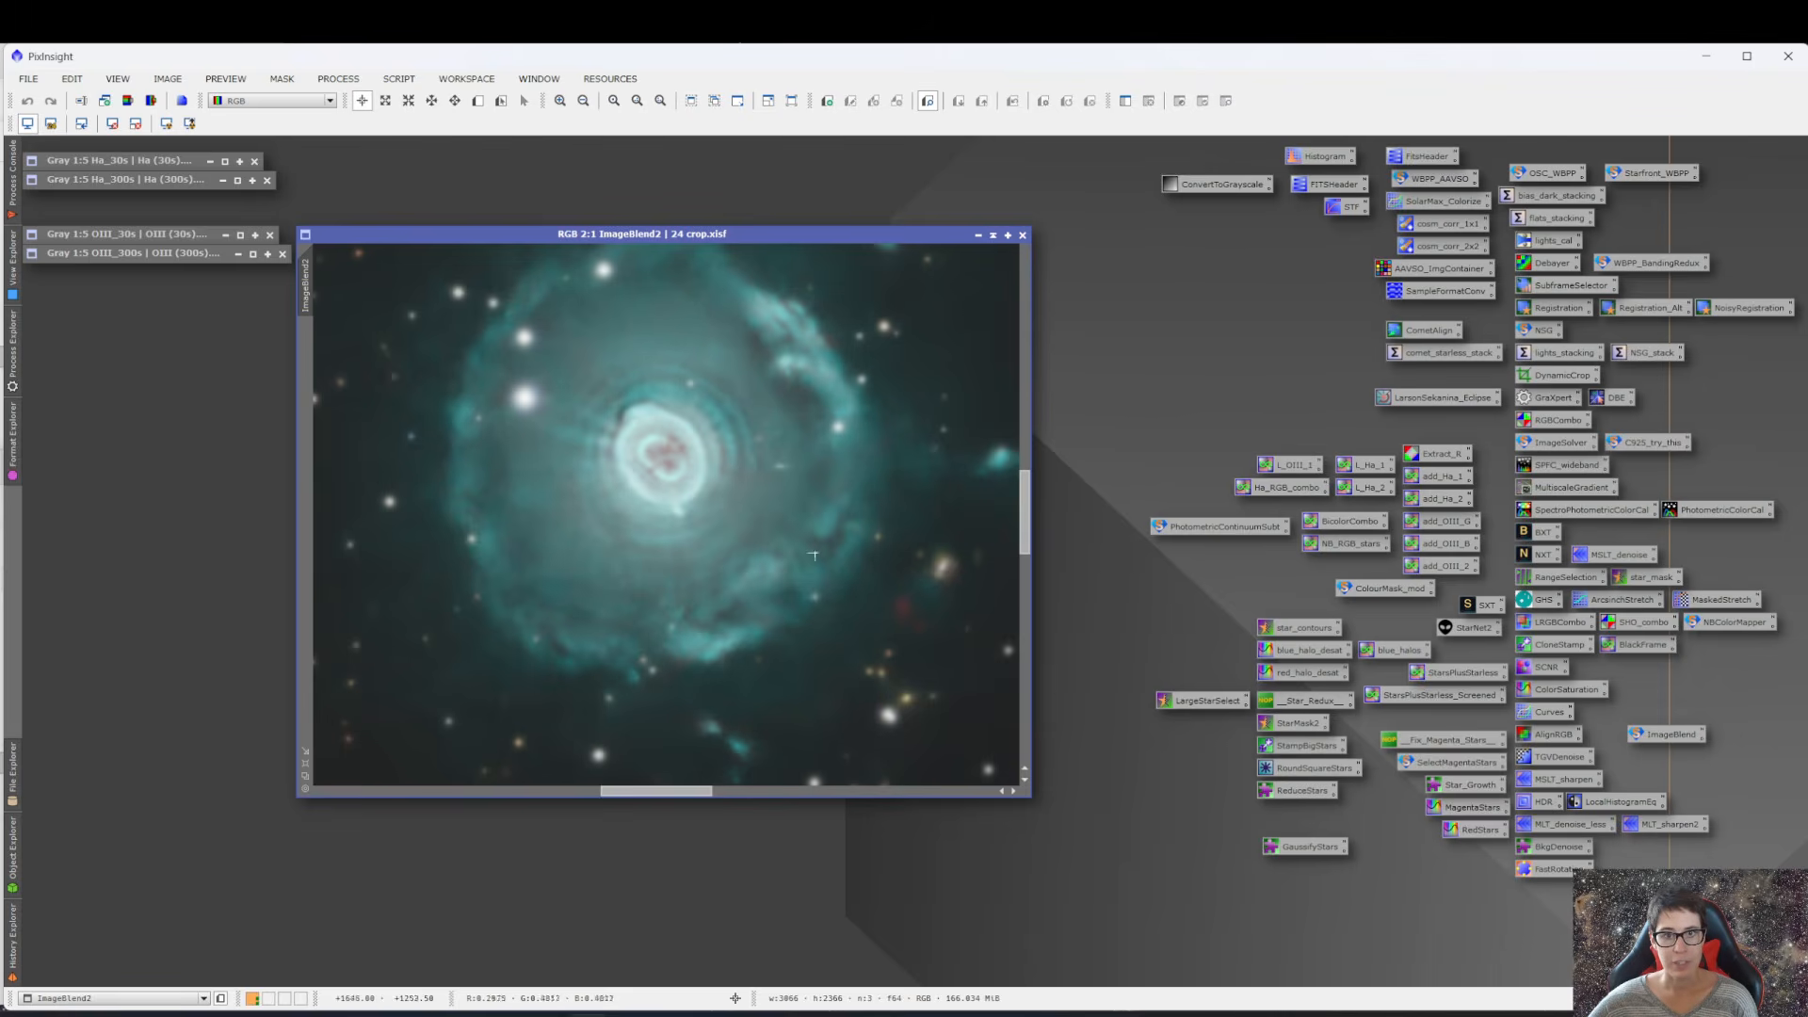
drag(686, 792, 730, 794)
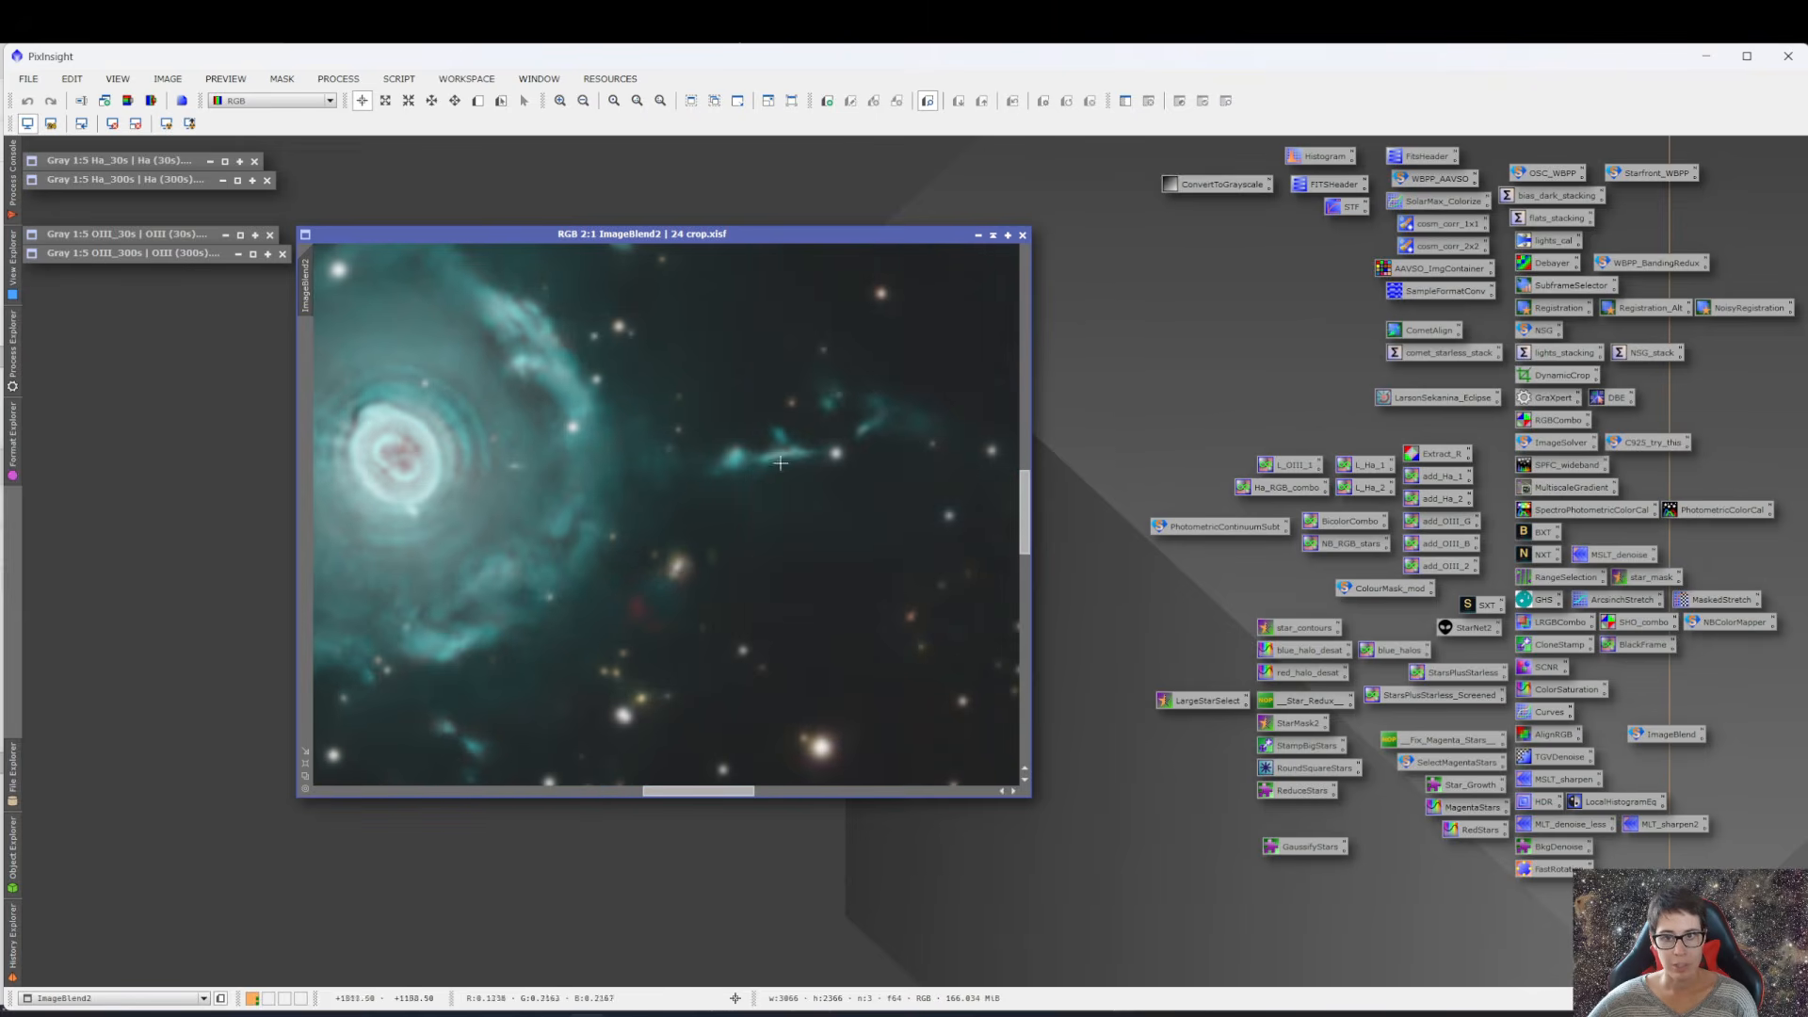
drag(1025, 542, 1025, 563)
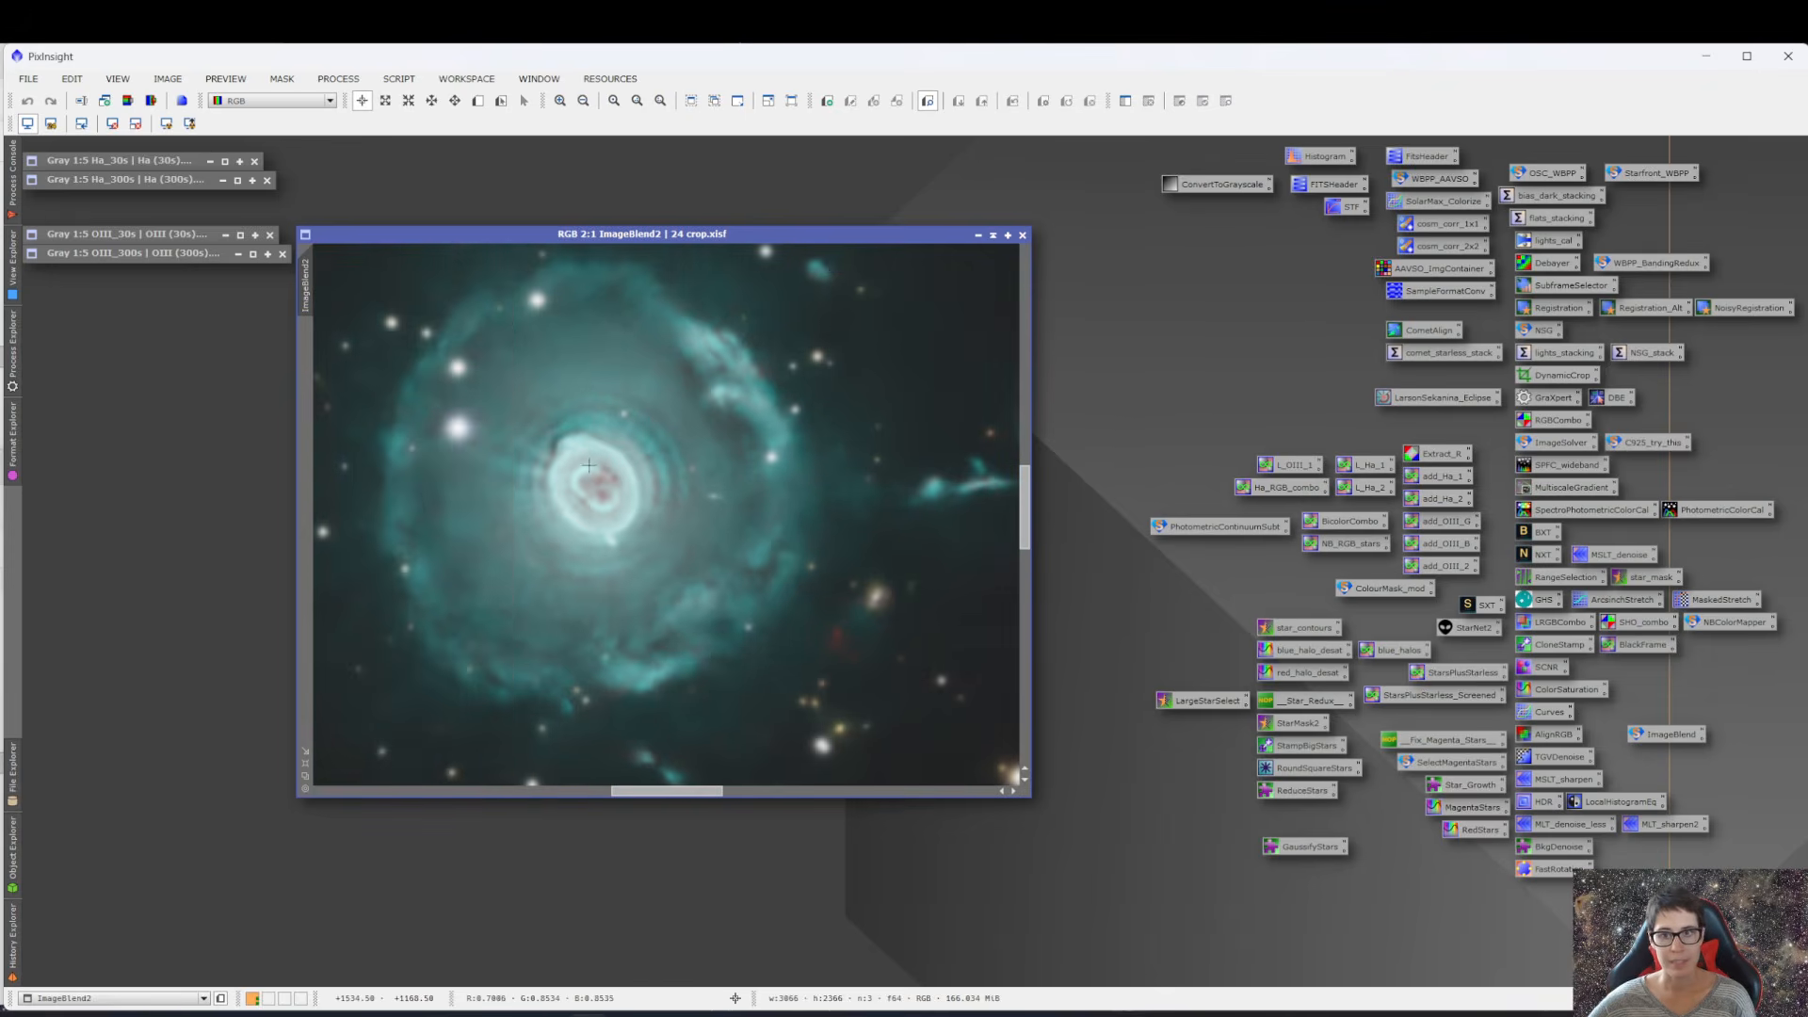
scroll(588, 465, down, 3)
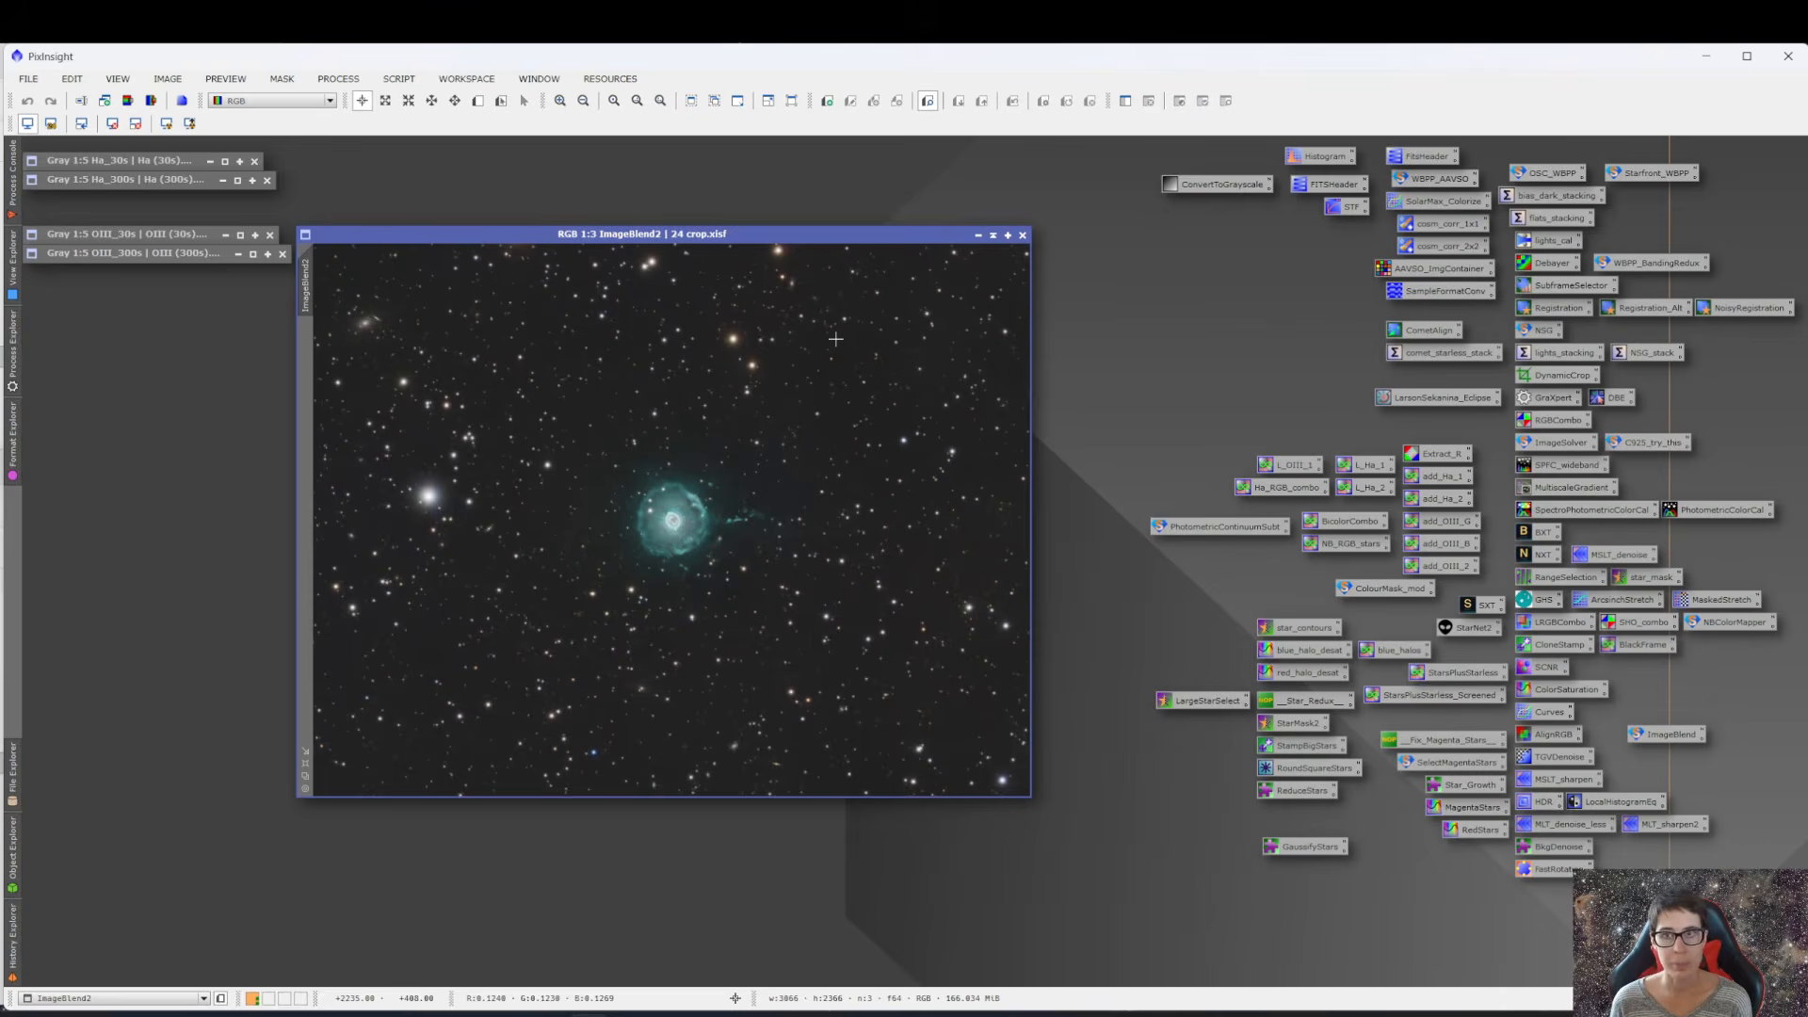
- Read the acquisition details in stats.txt in Notepad++, and collapse the finished nebula image window in PixInsight
click(690, 1012)
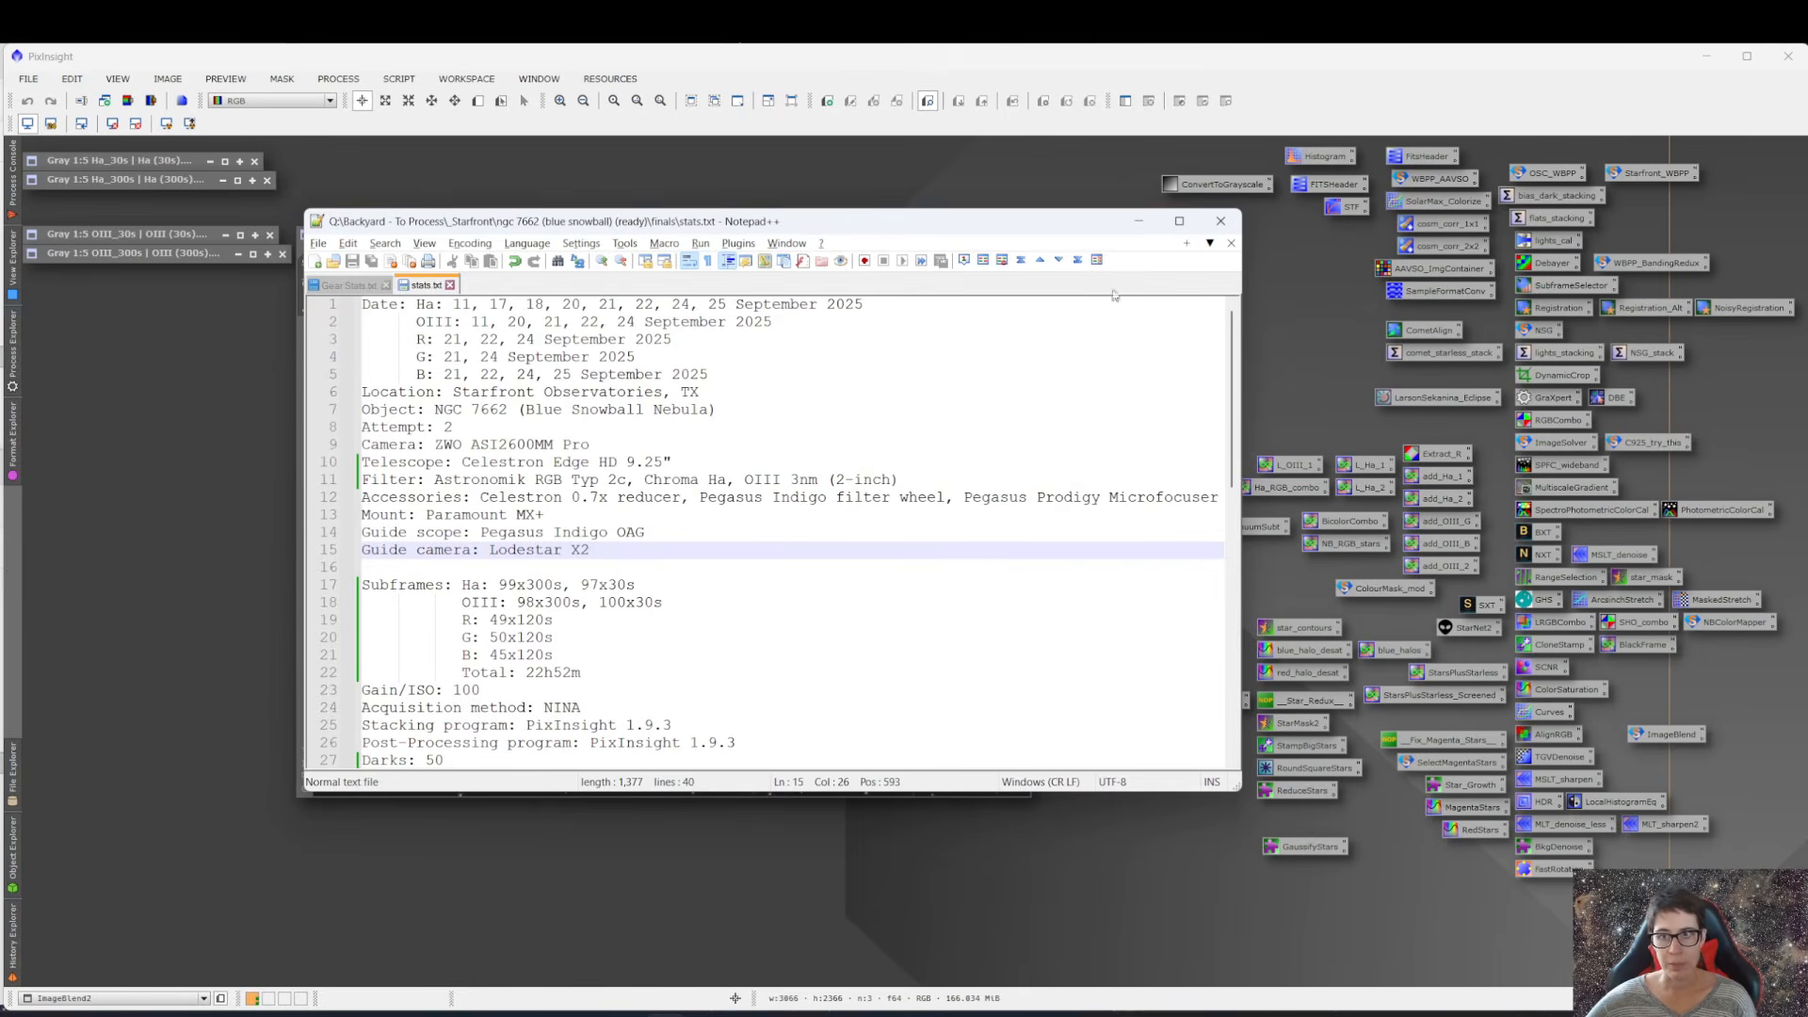
click(1138, 220)
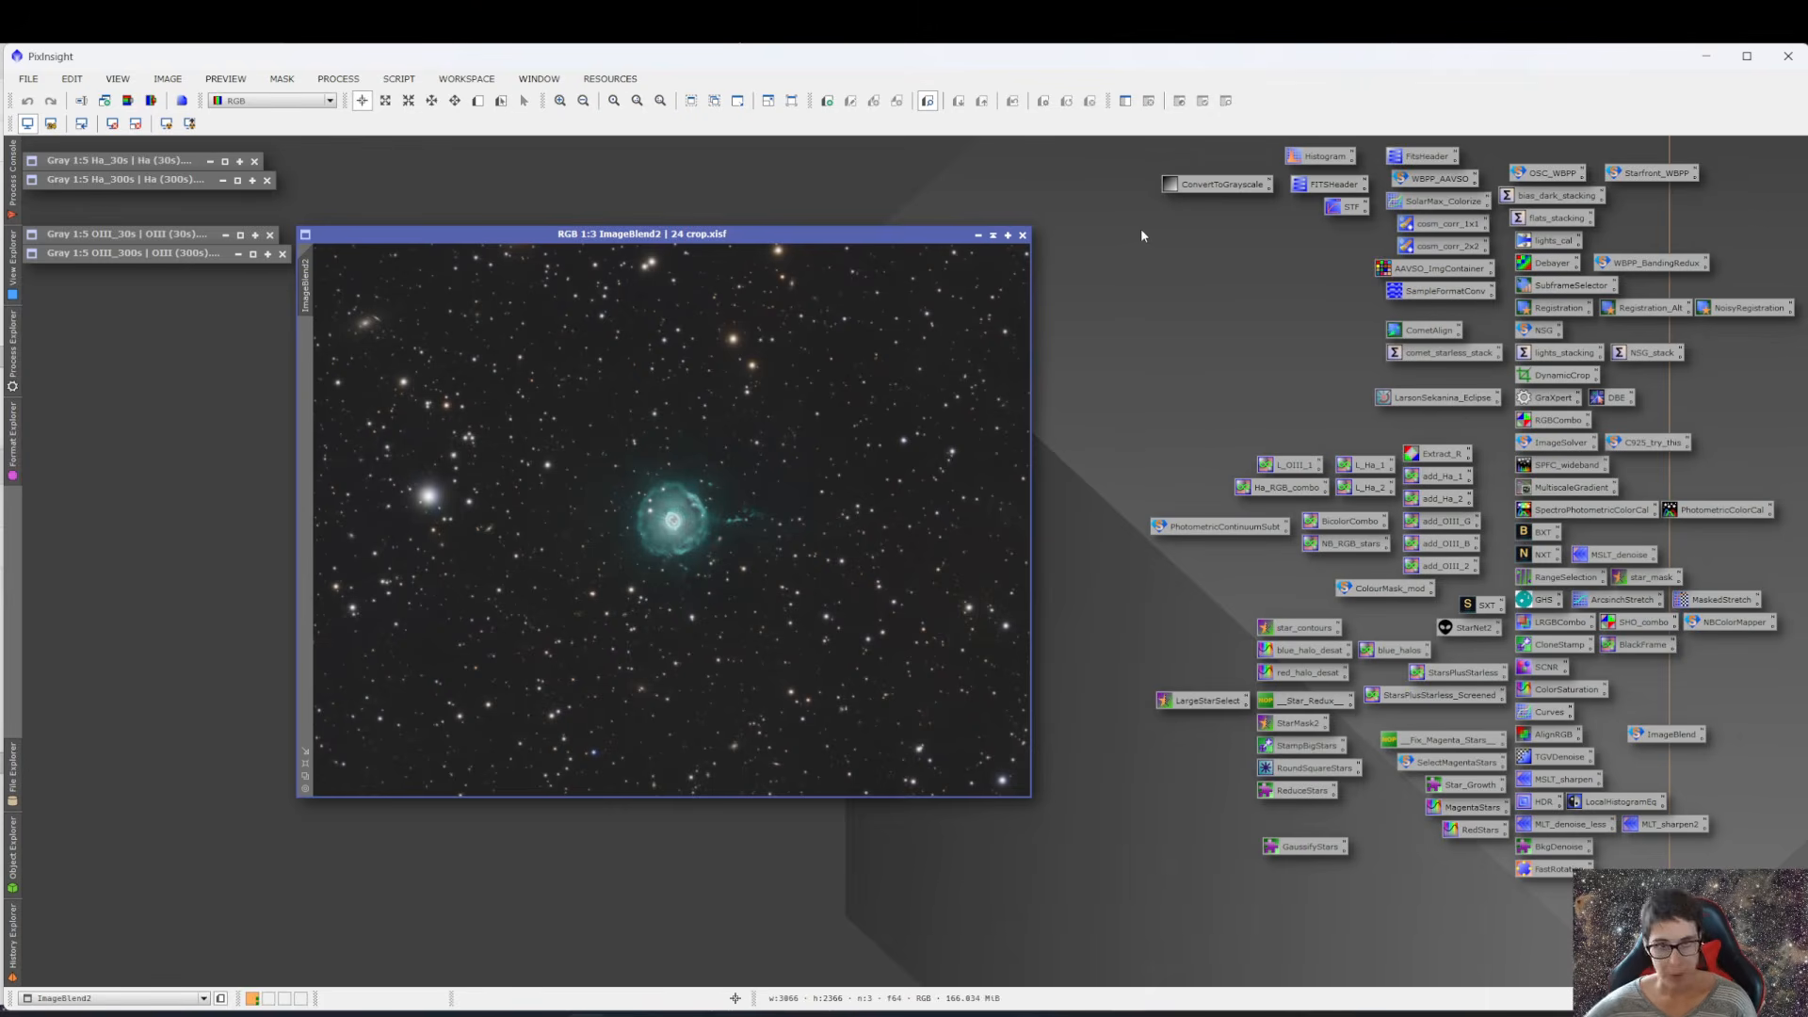
click(995, 235)
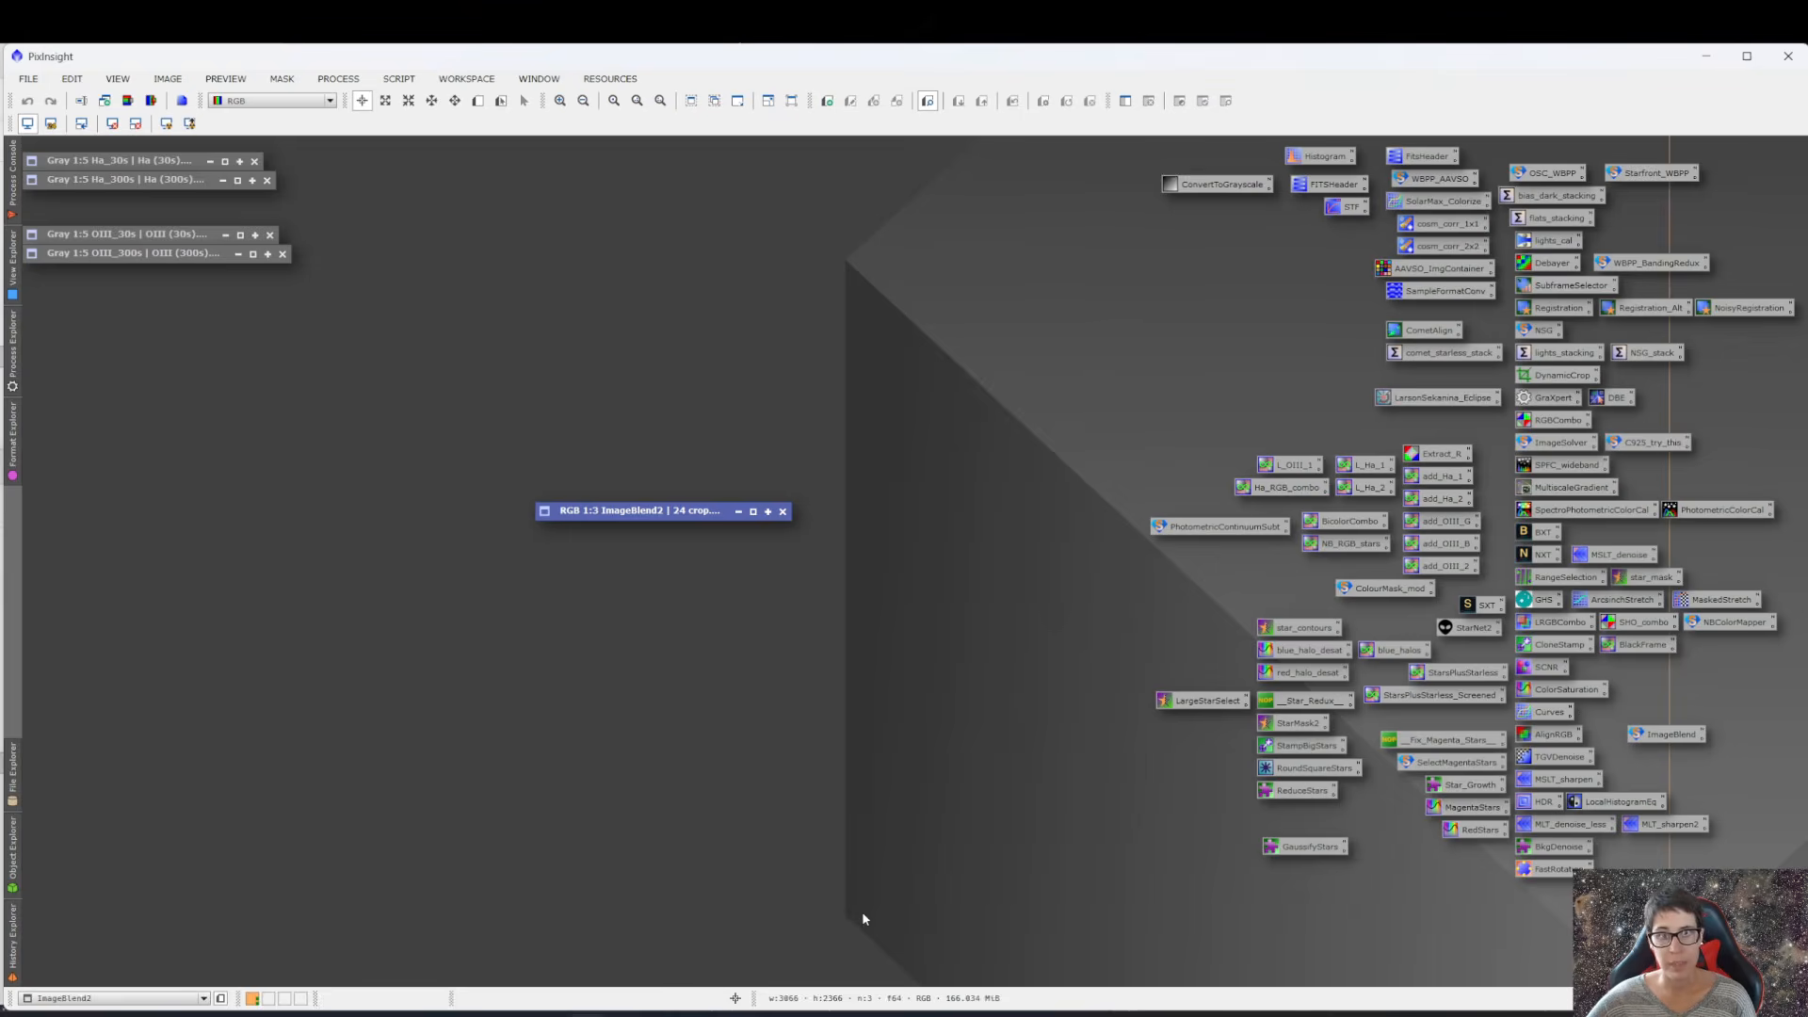
key(alt+Tab)
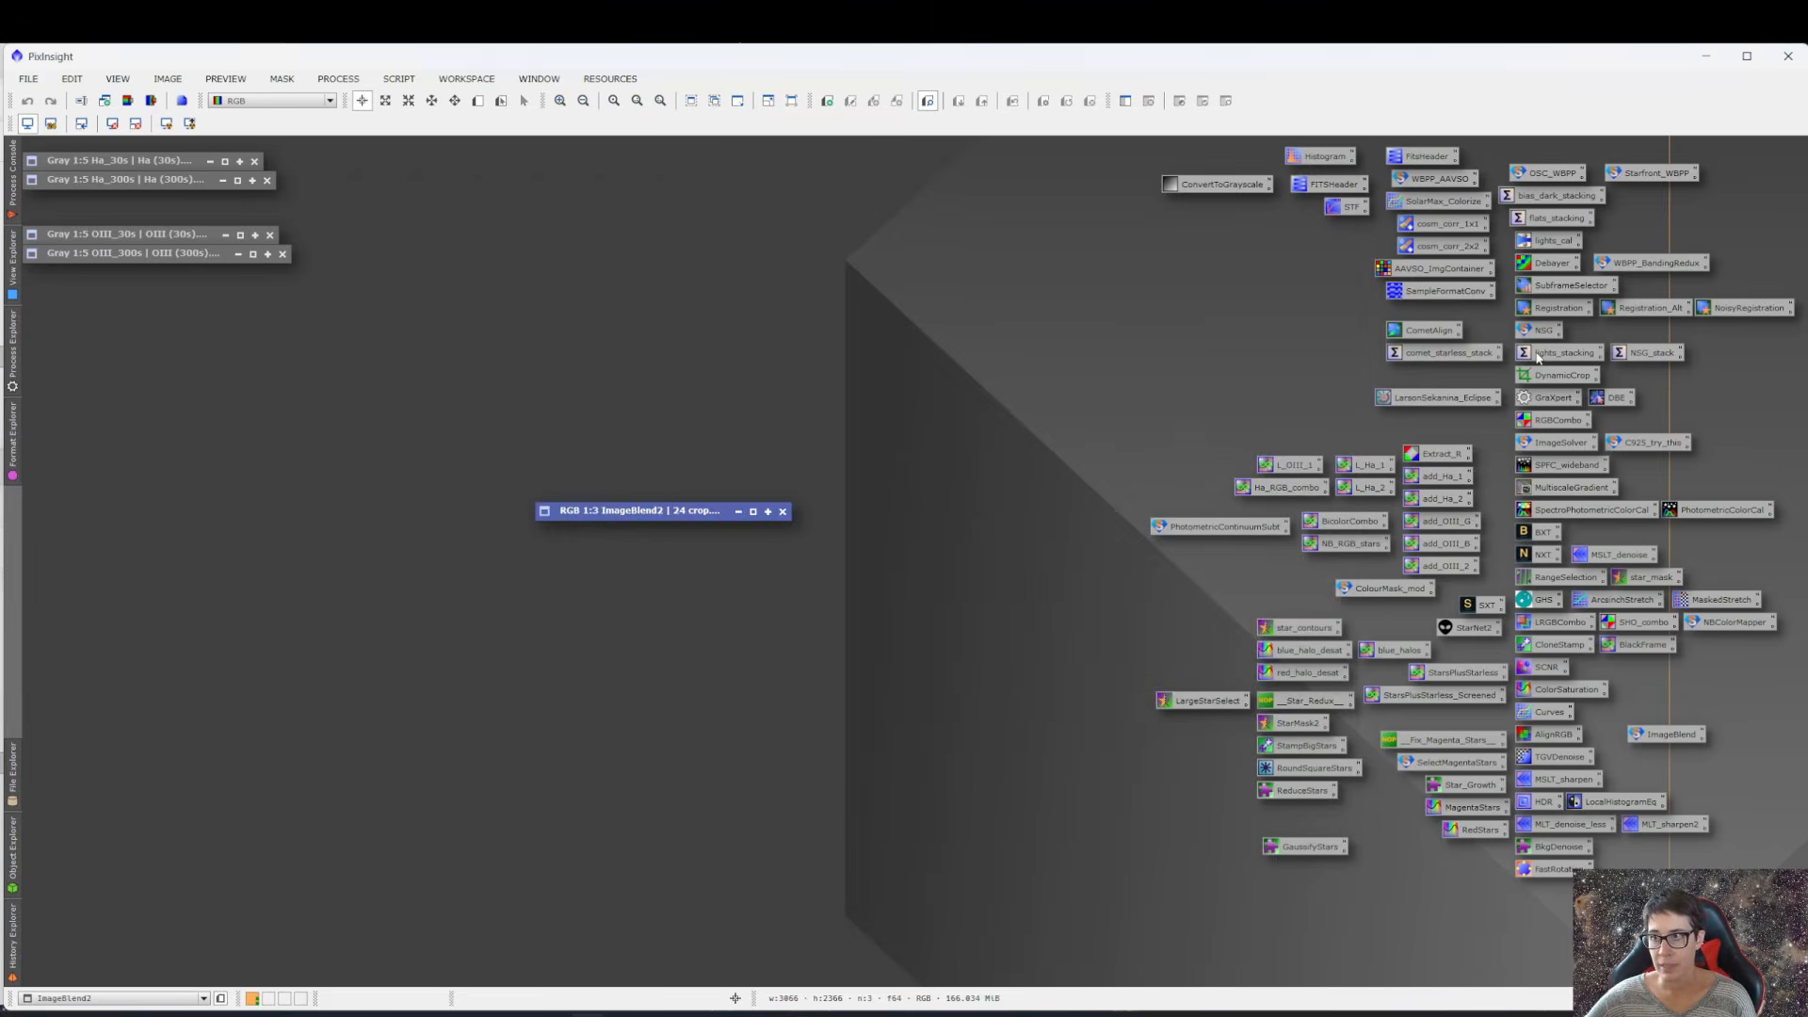
- Open the saved lights_stacking process and review its normalization, weights and weight keyword settings for image integration
double_click(1537, 354)
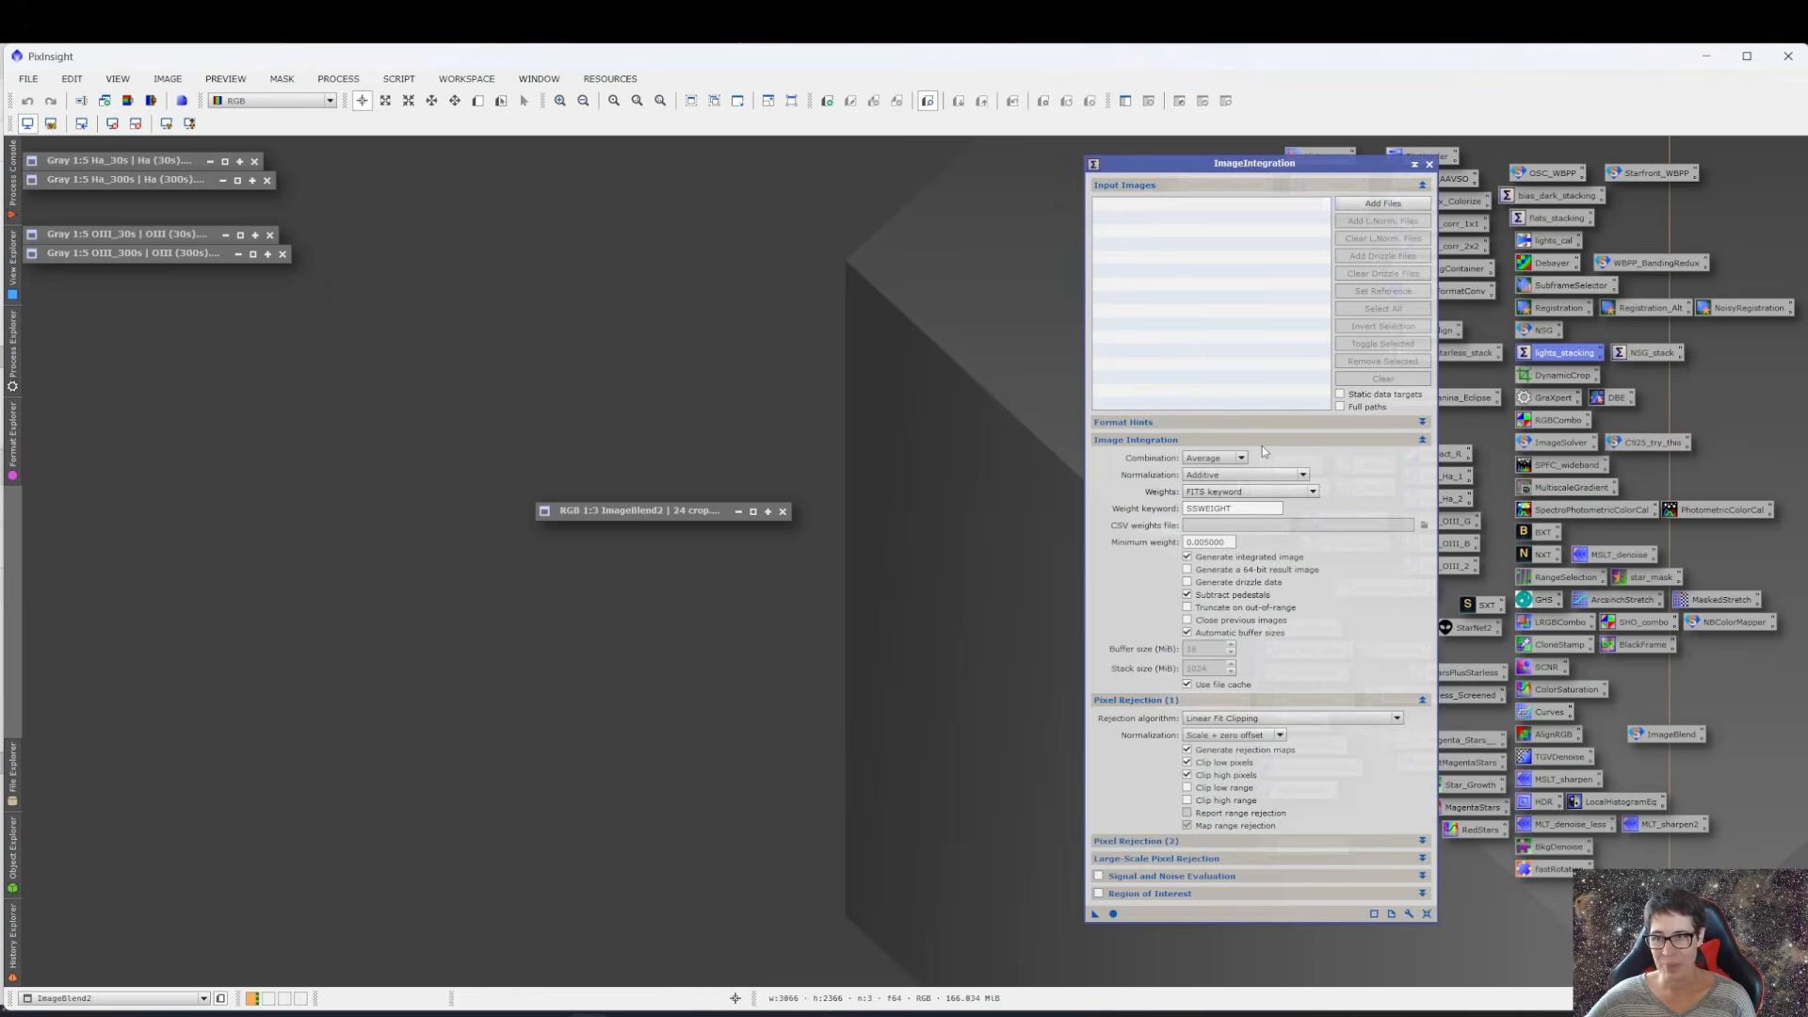
click(1257, 494)
click(1258, 497)
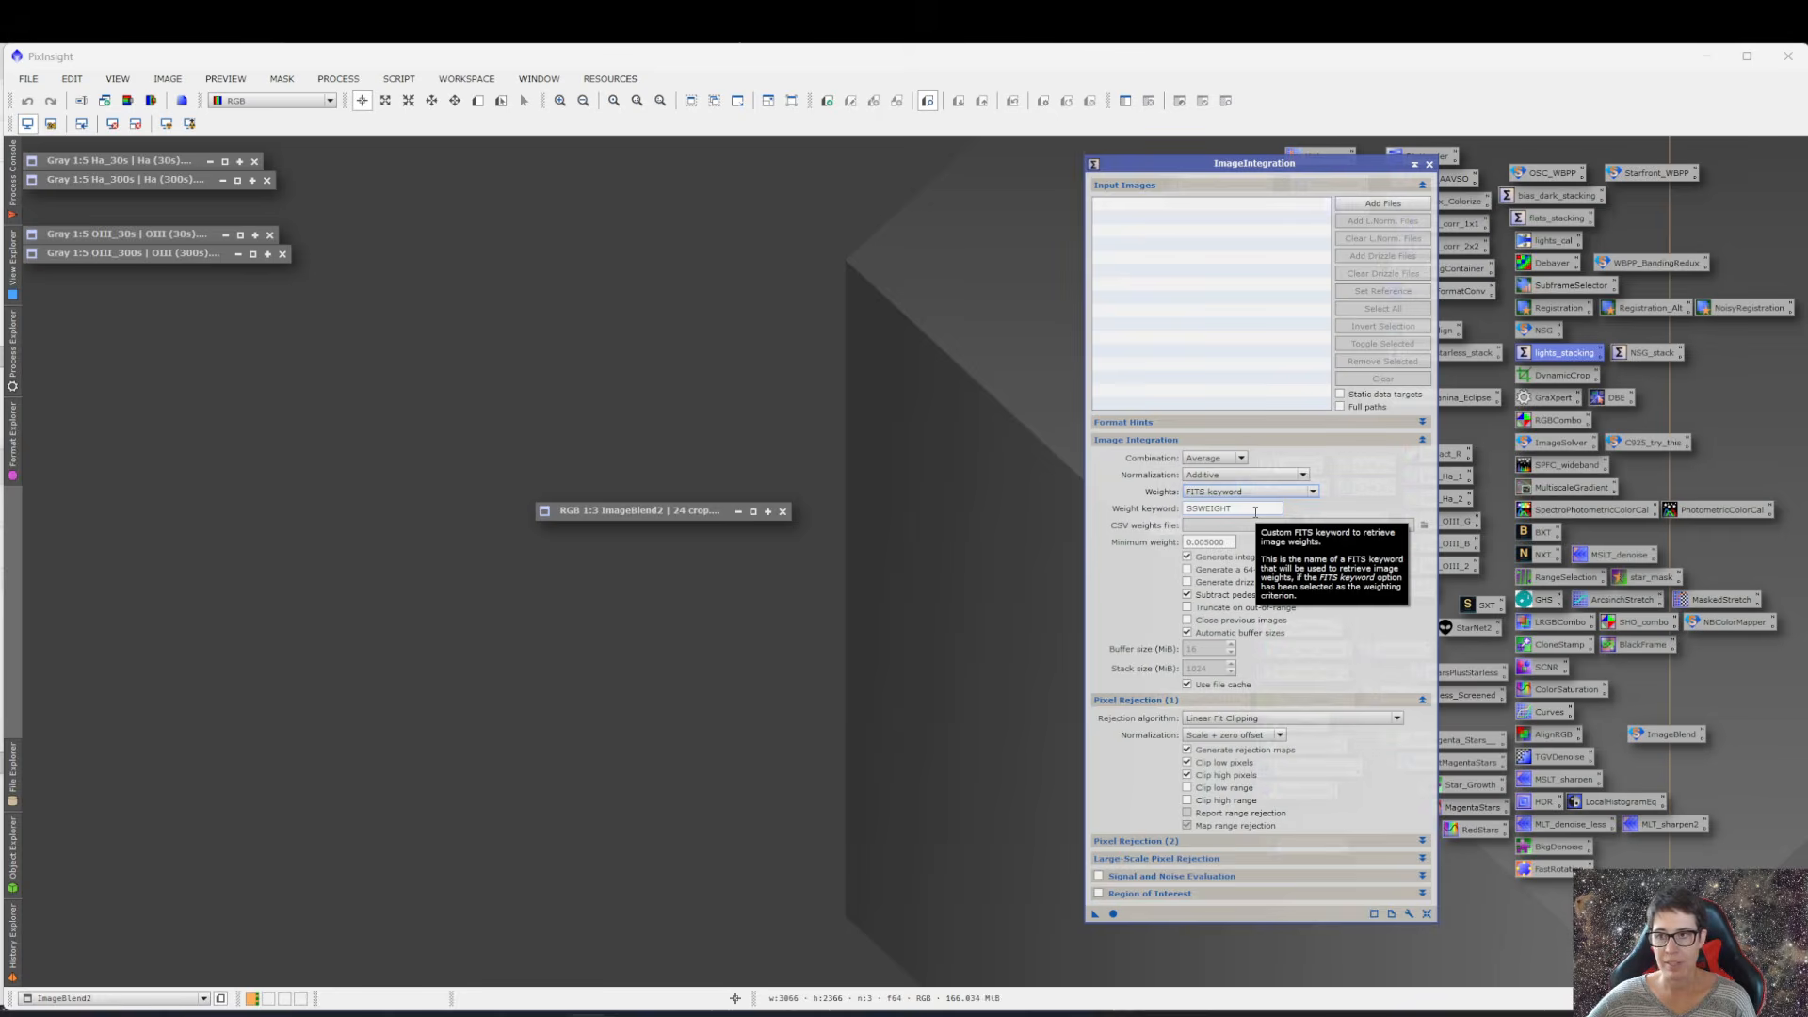
click(1254, 509)
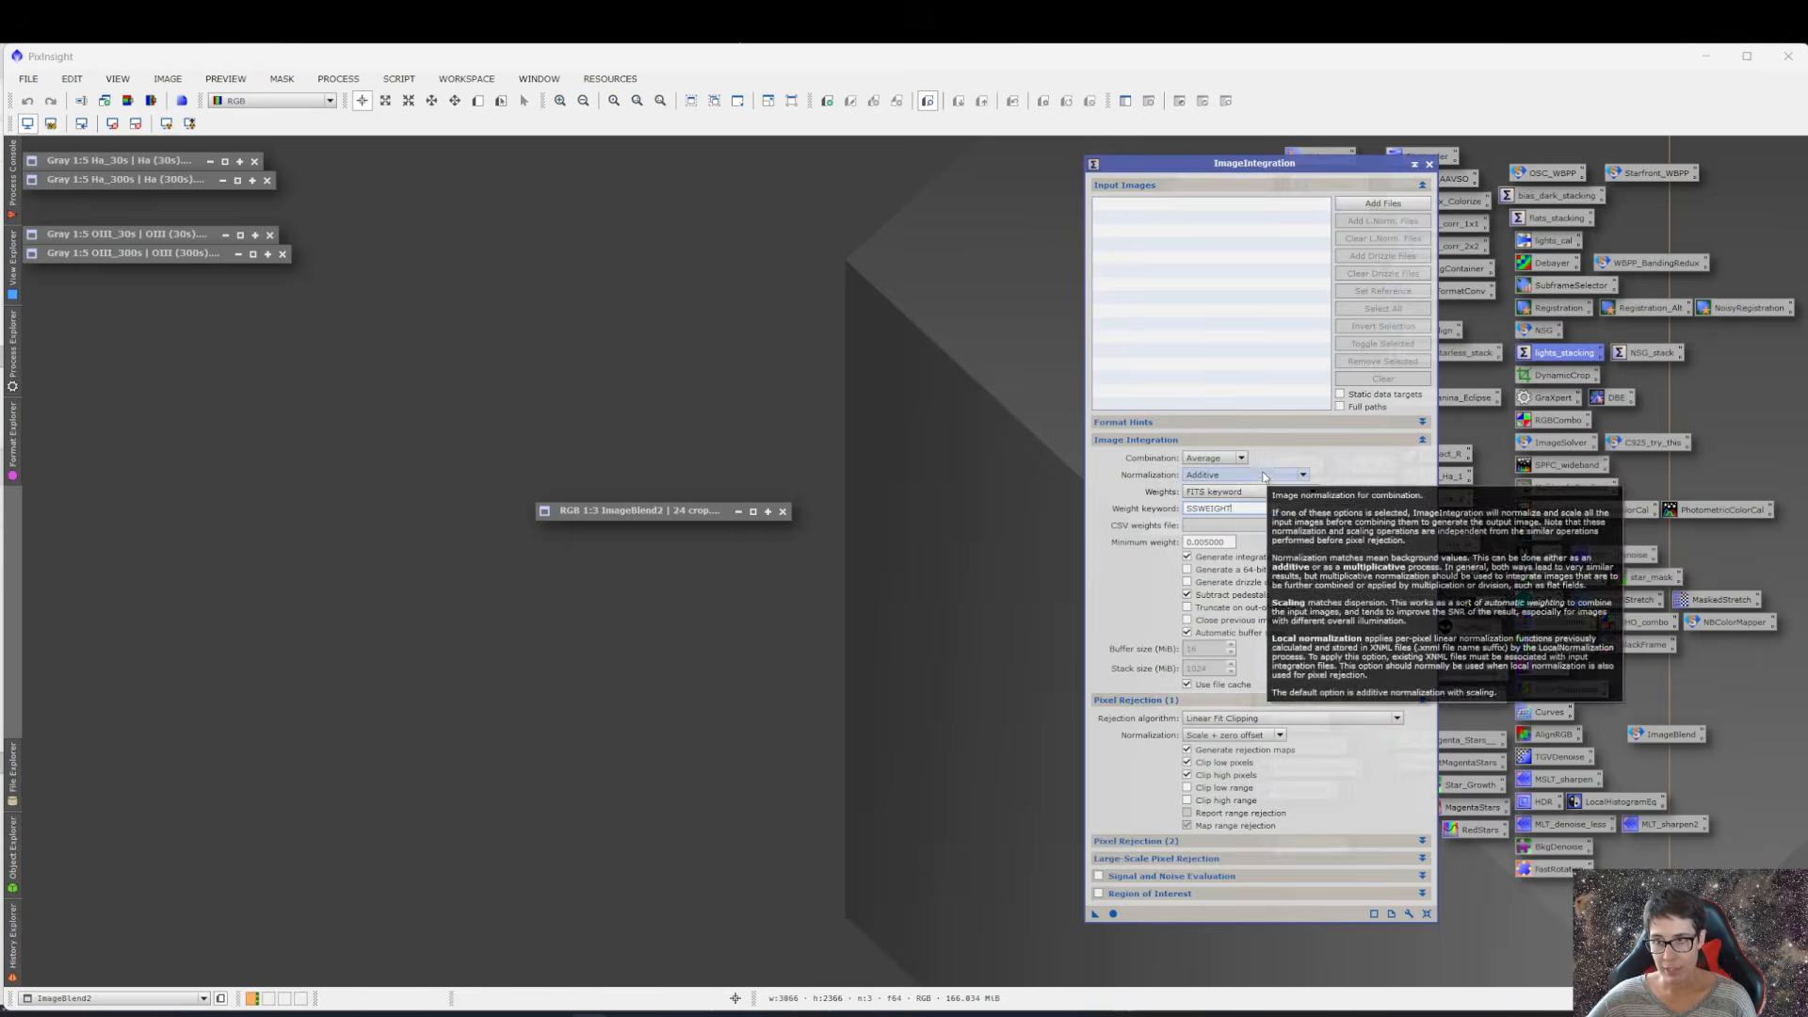
click(1339, 440)
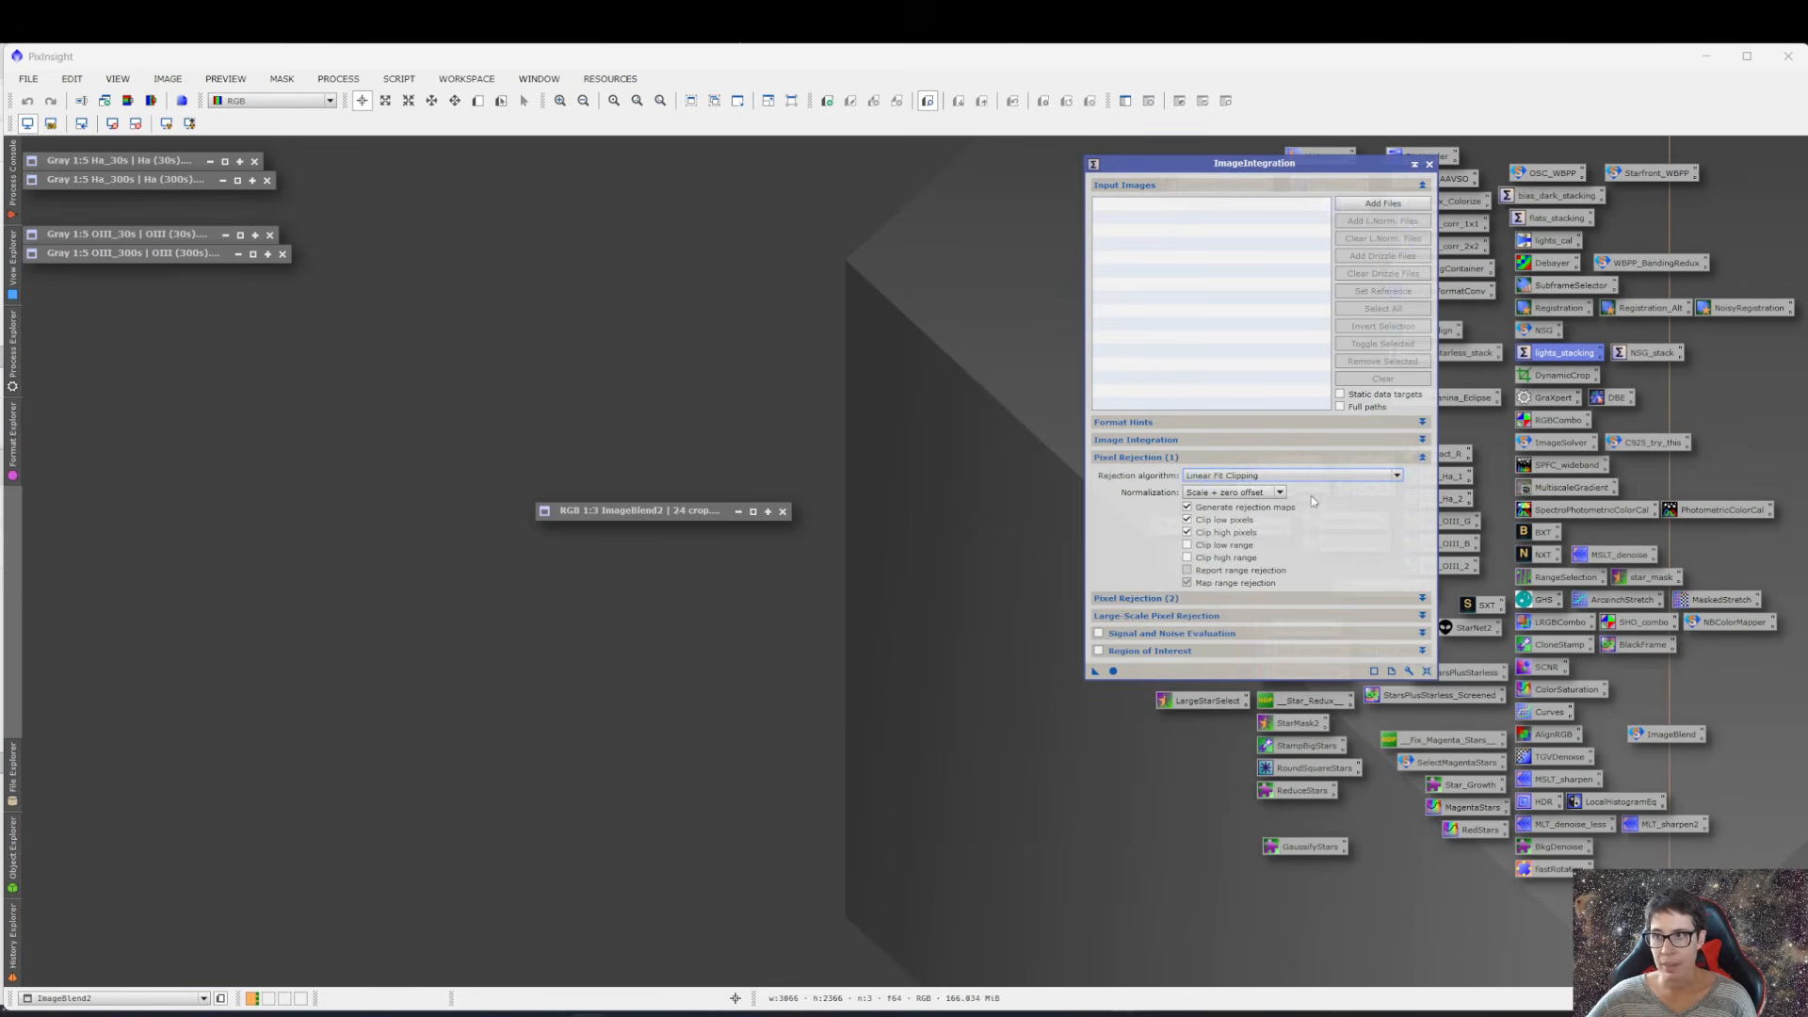
- Review the pixel rejection algorithm choices and clipping parameters of the stacking process, and close it without changes
mouse_move(1327, 482)
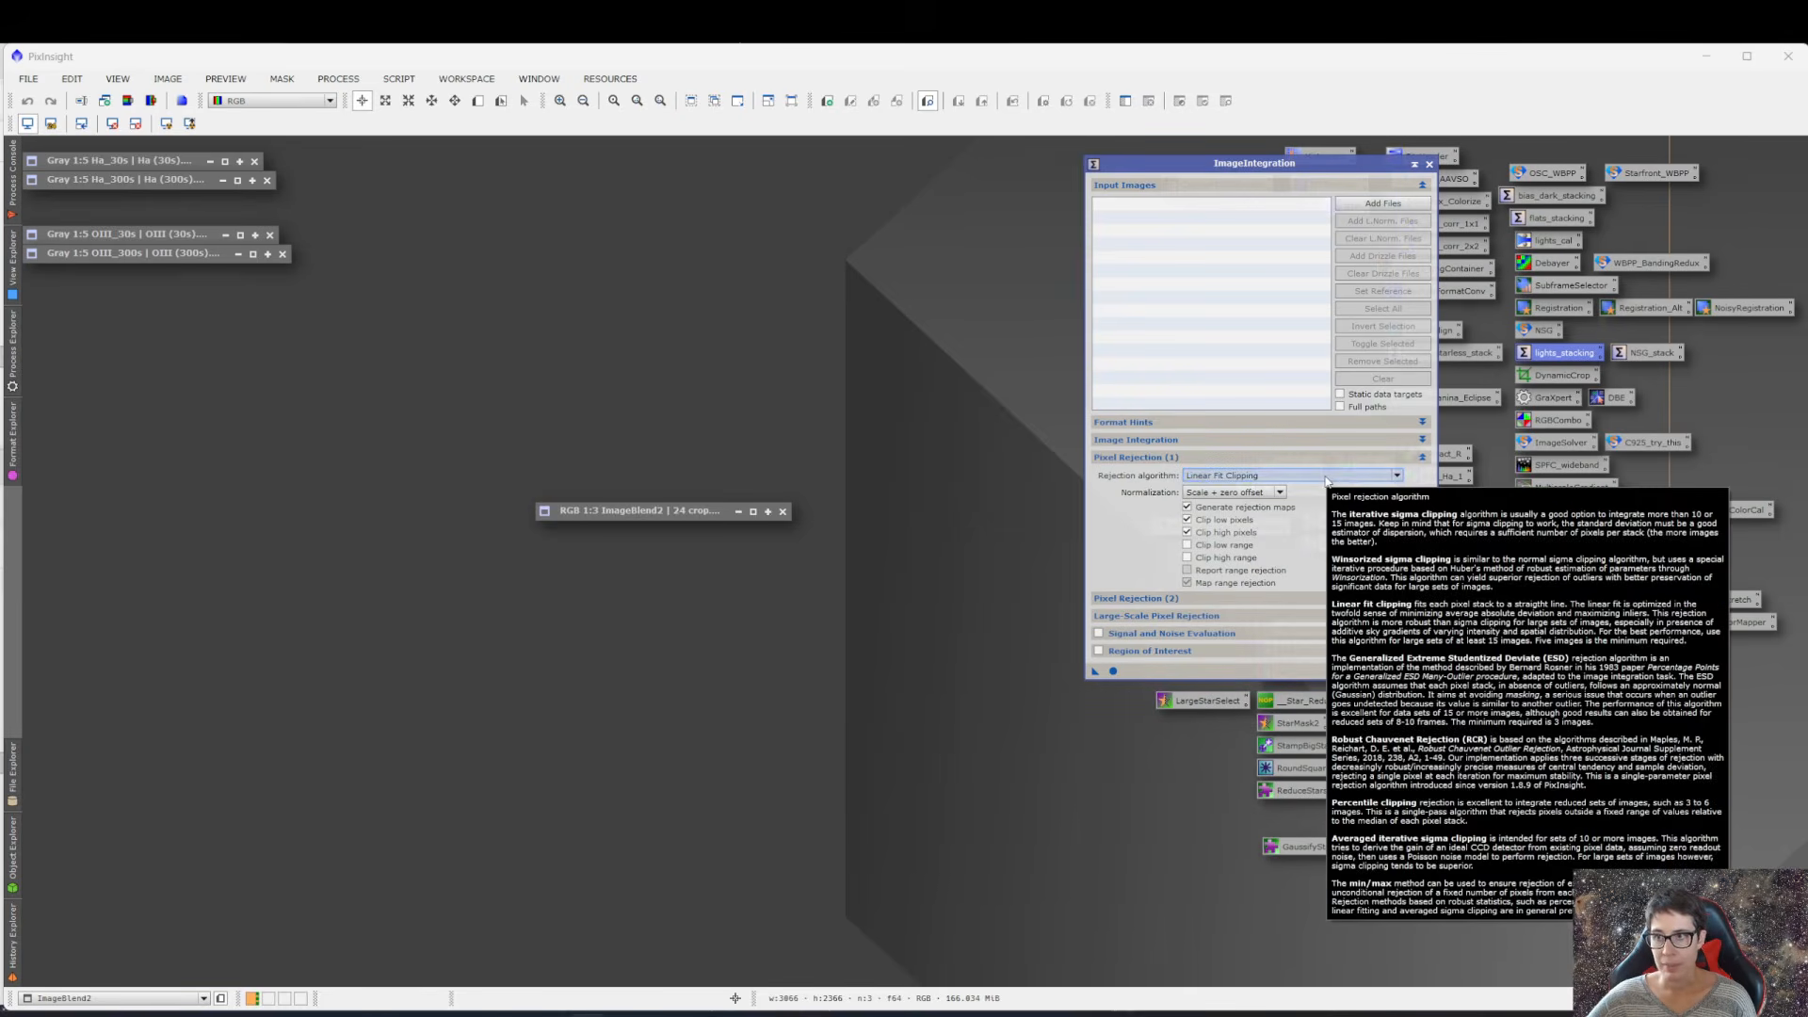
click(1327, 478)
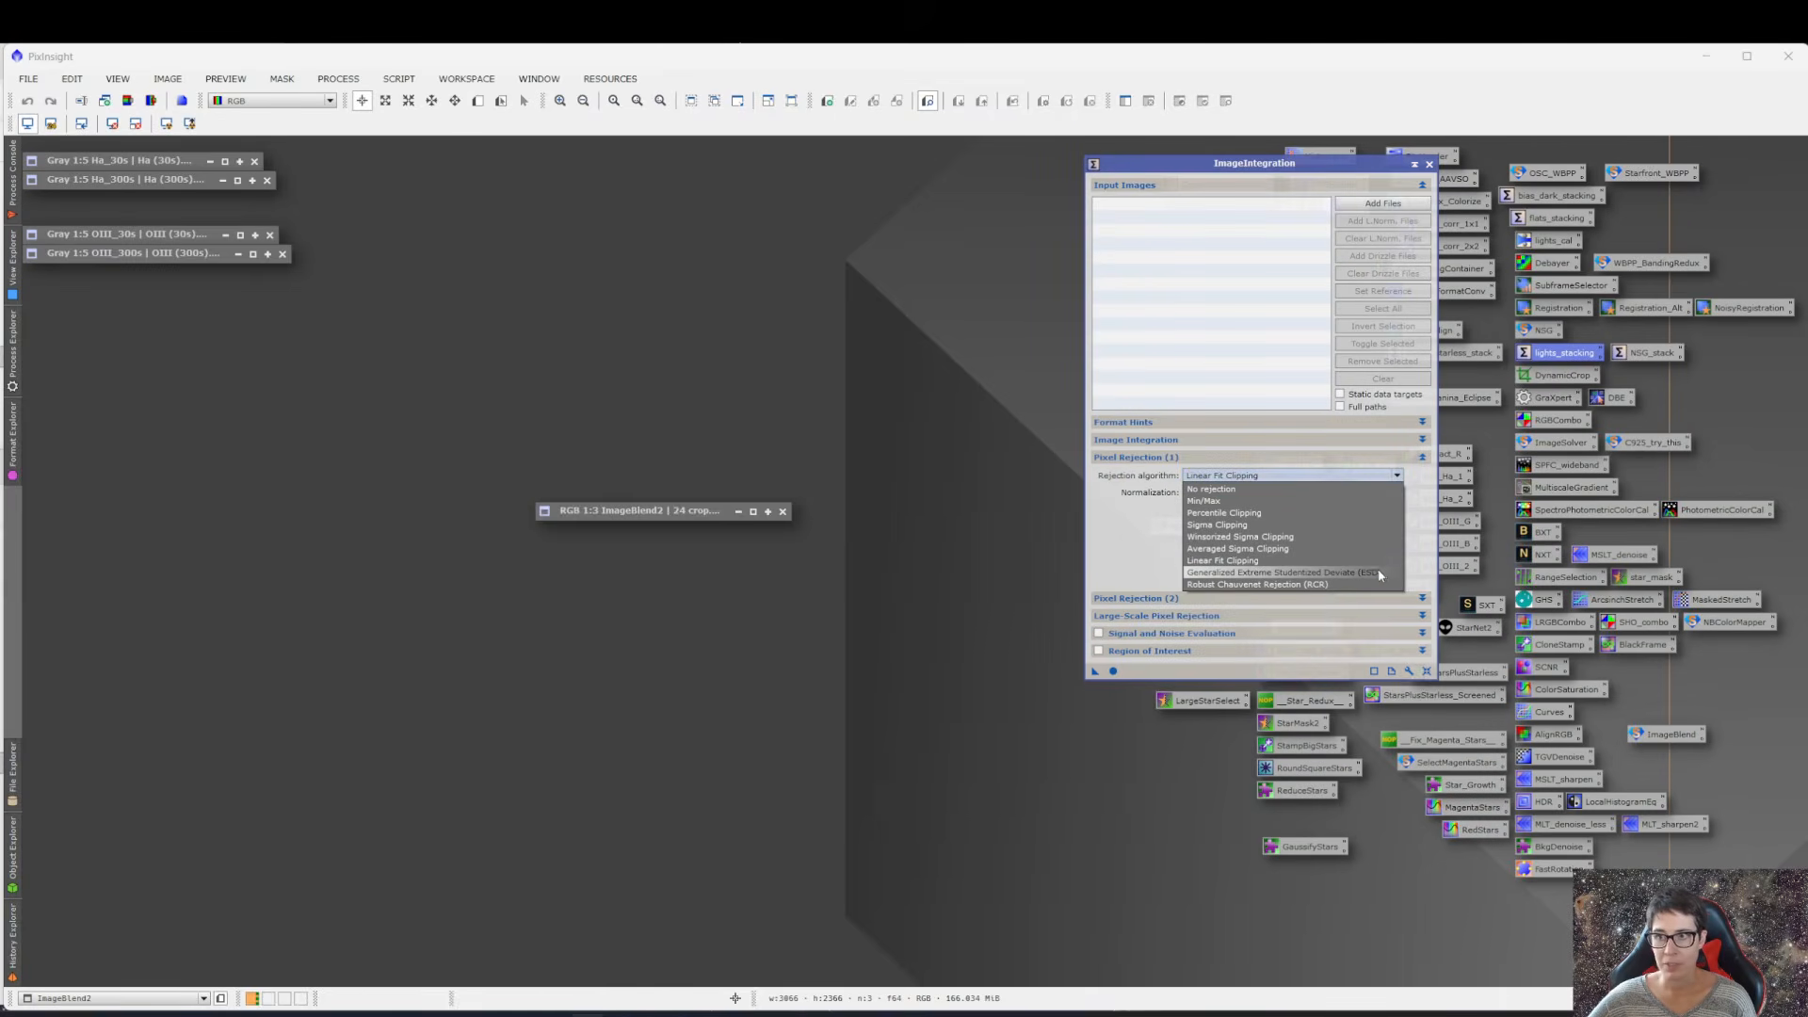
click(1380, 478)
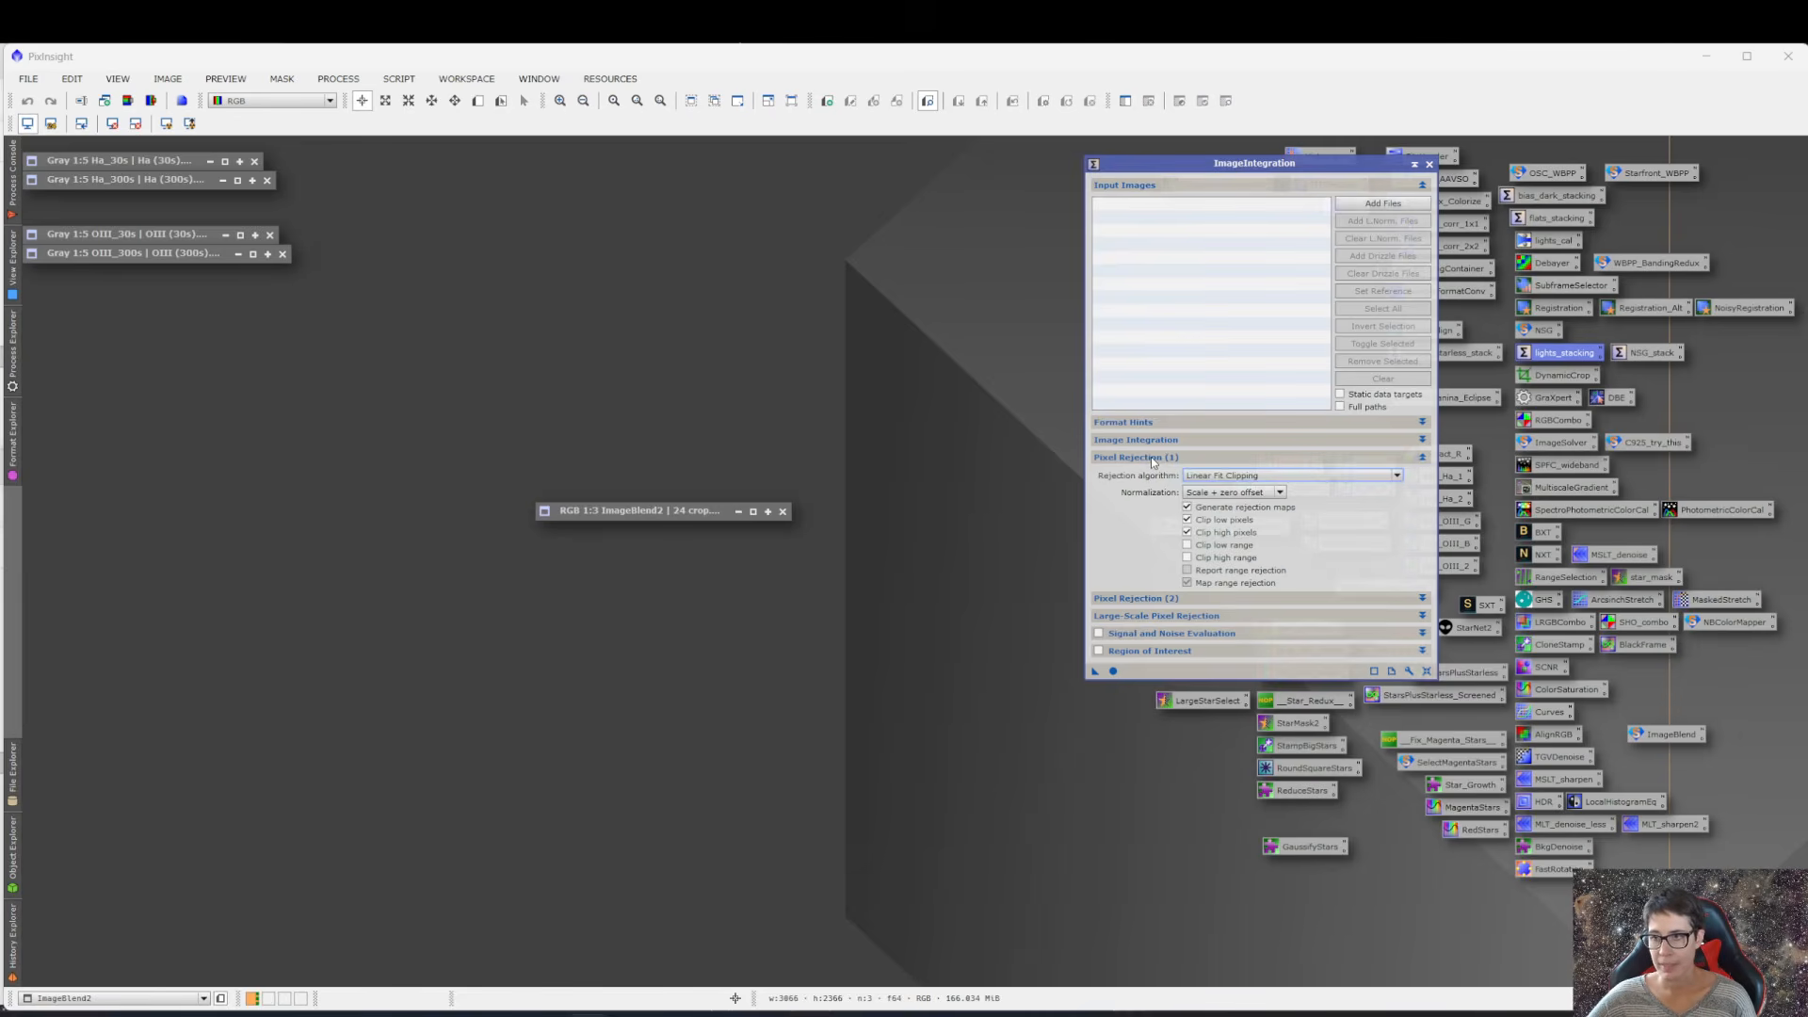
click(1147, 598)
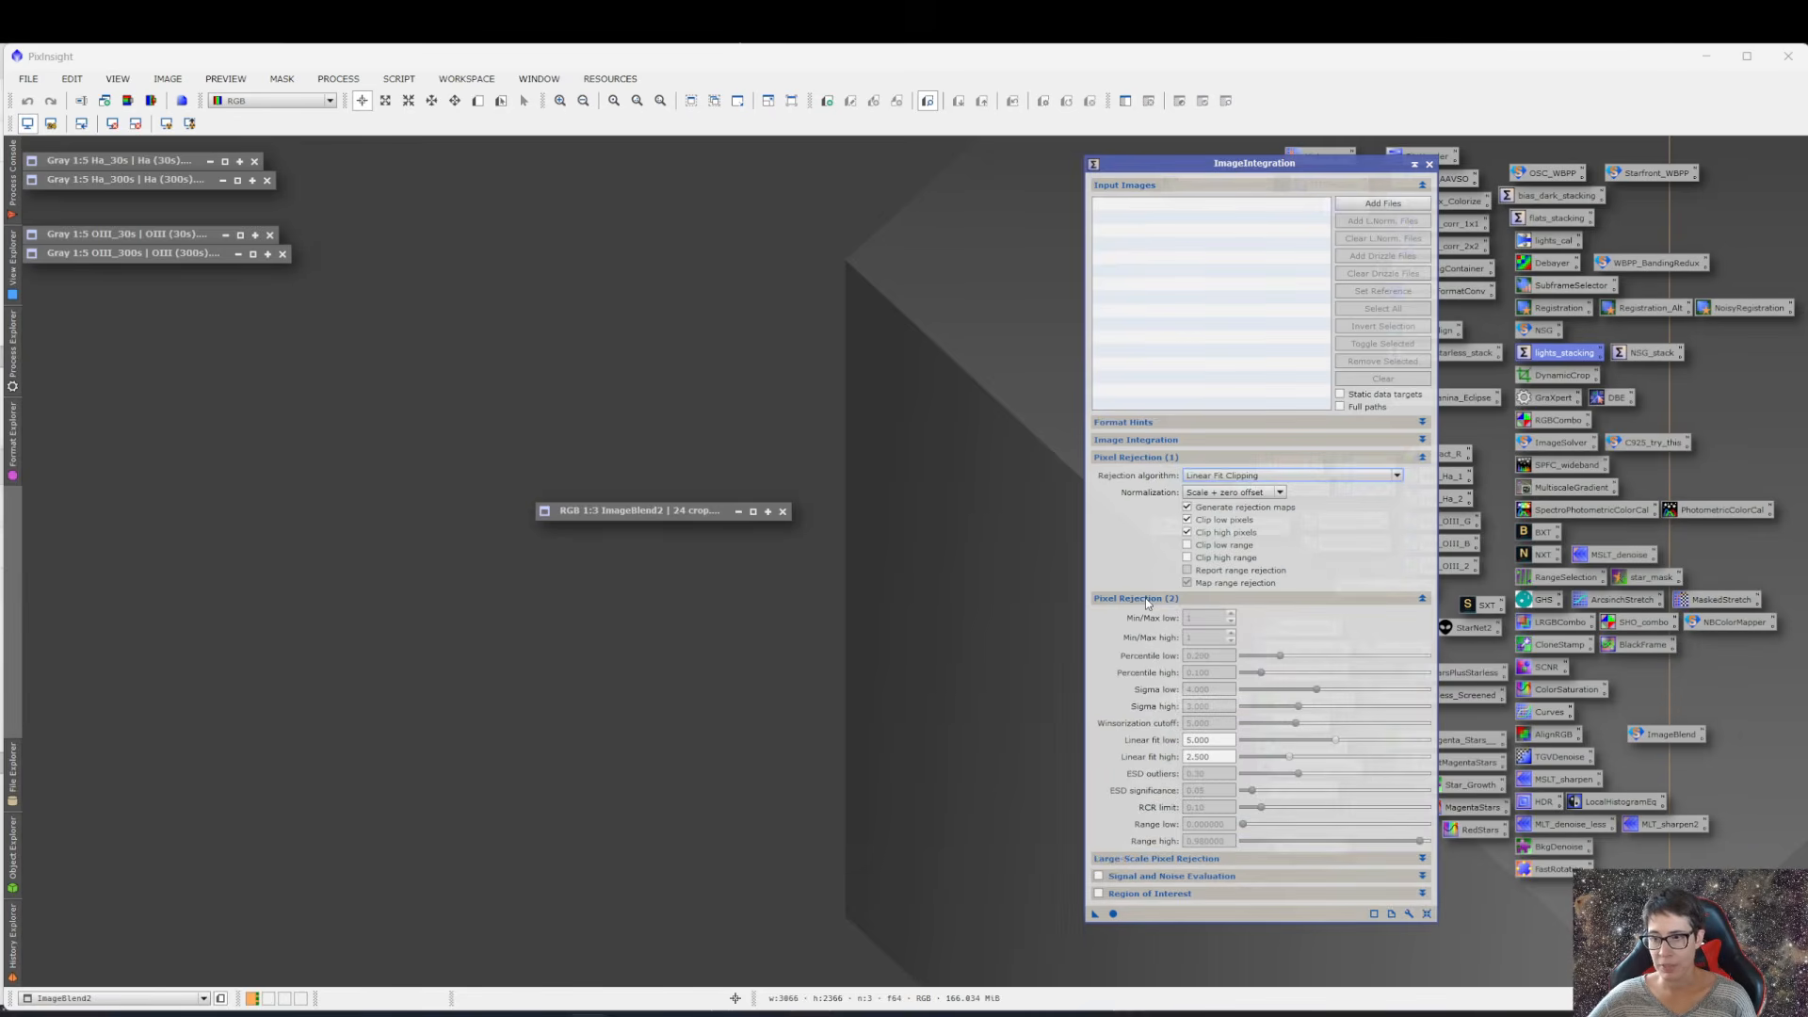
click(1146, 599)
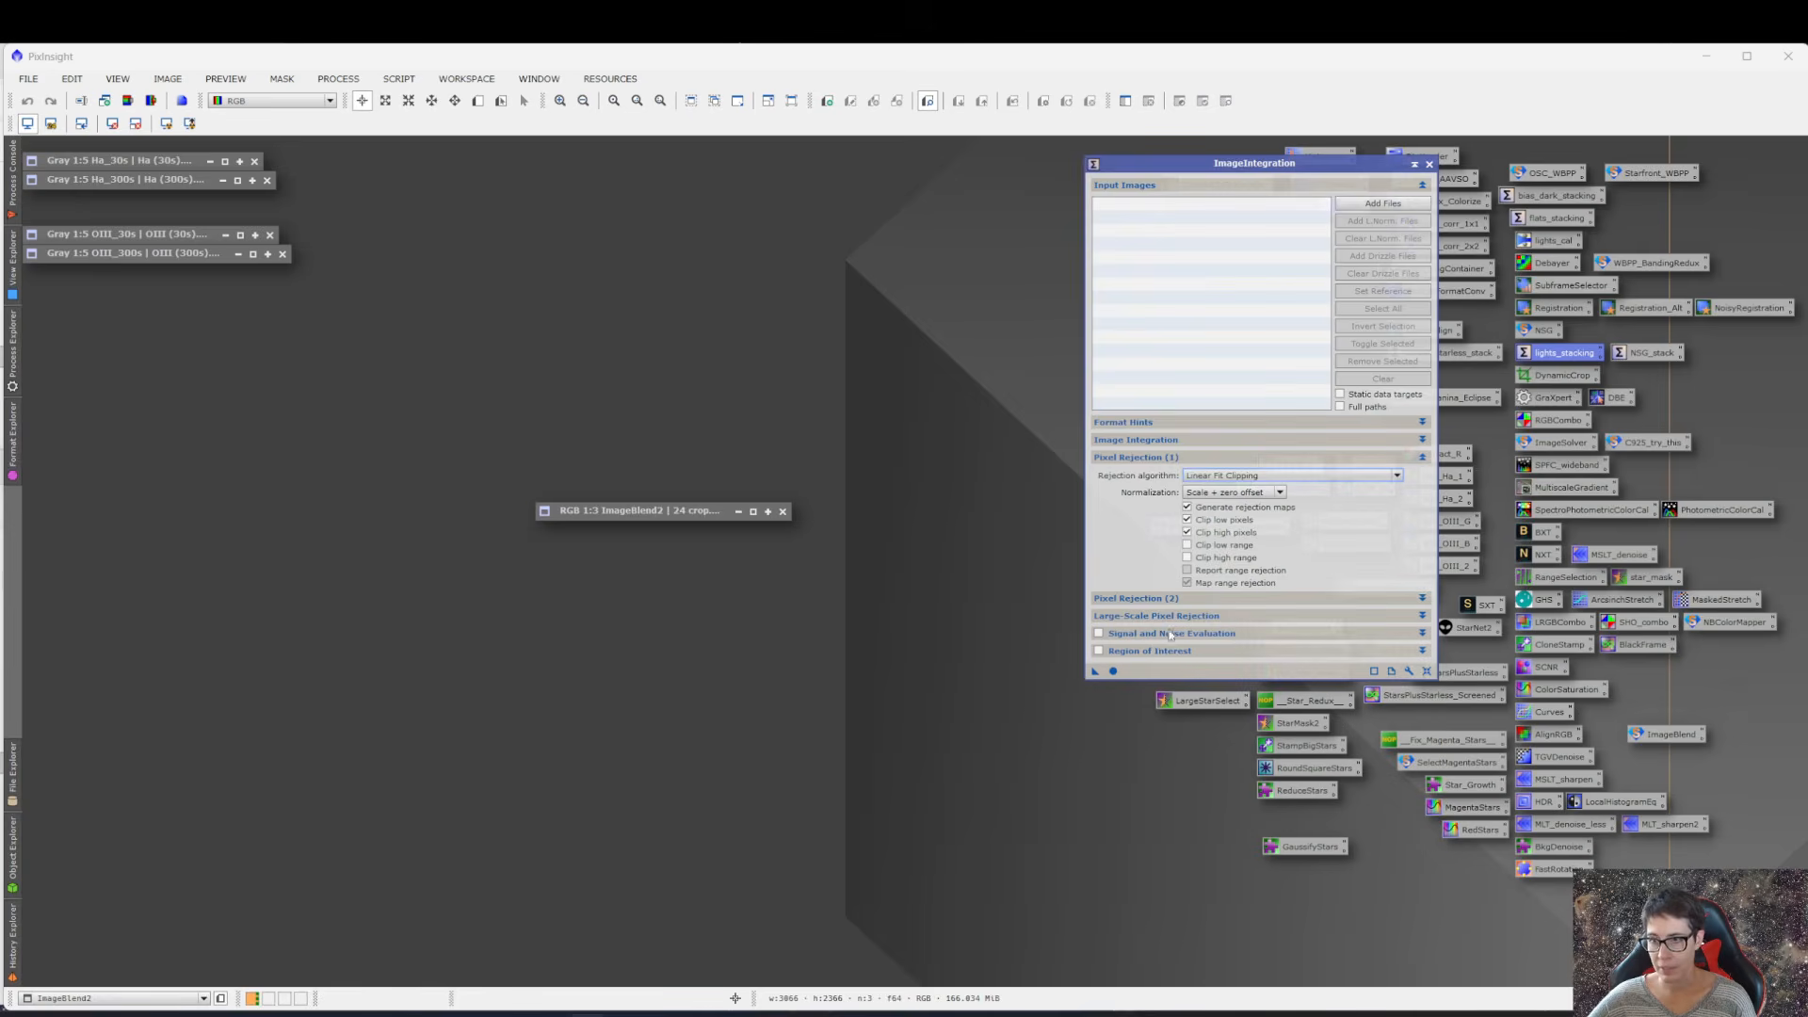
click(1194, 442)
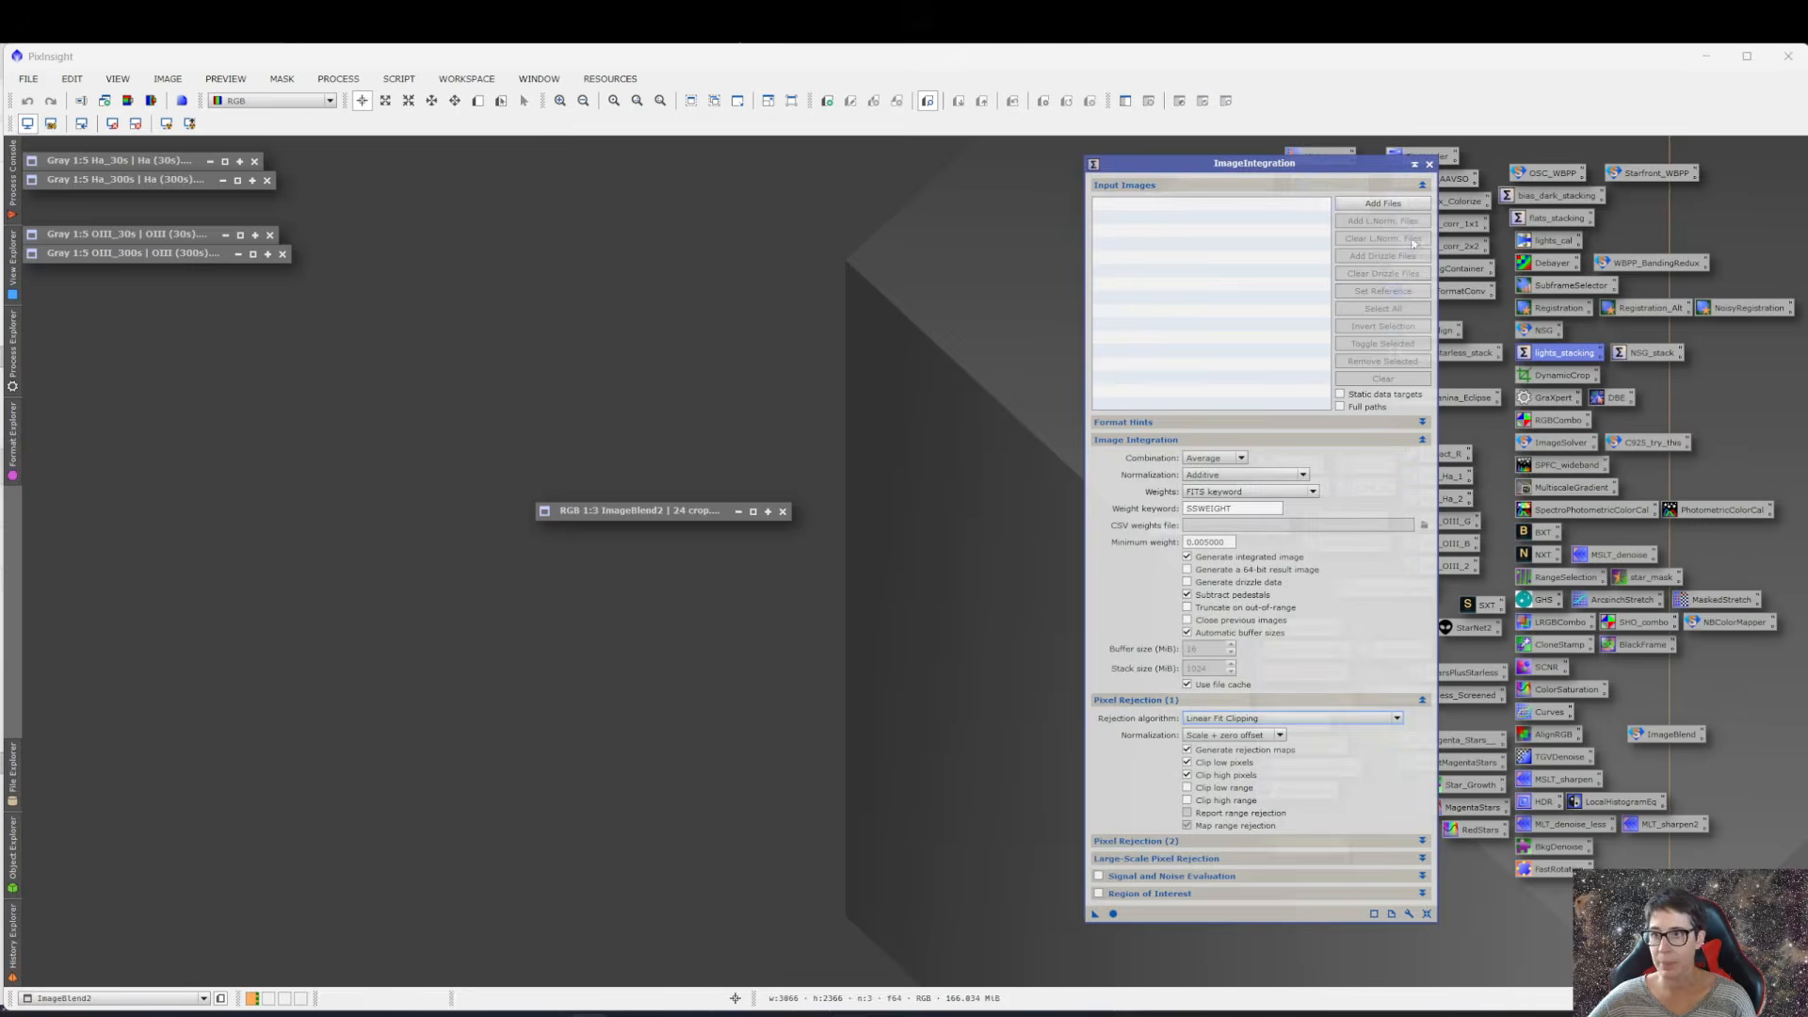
click(1428, 165)
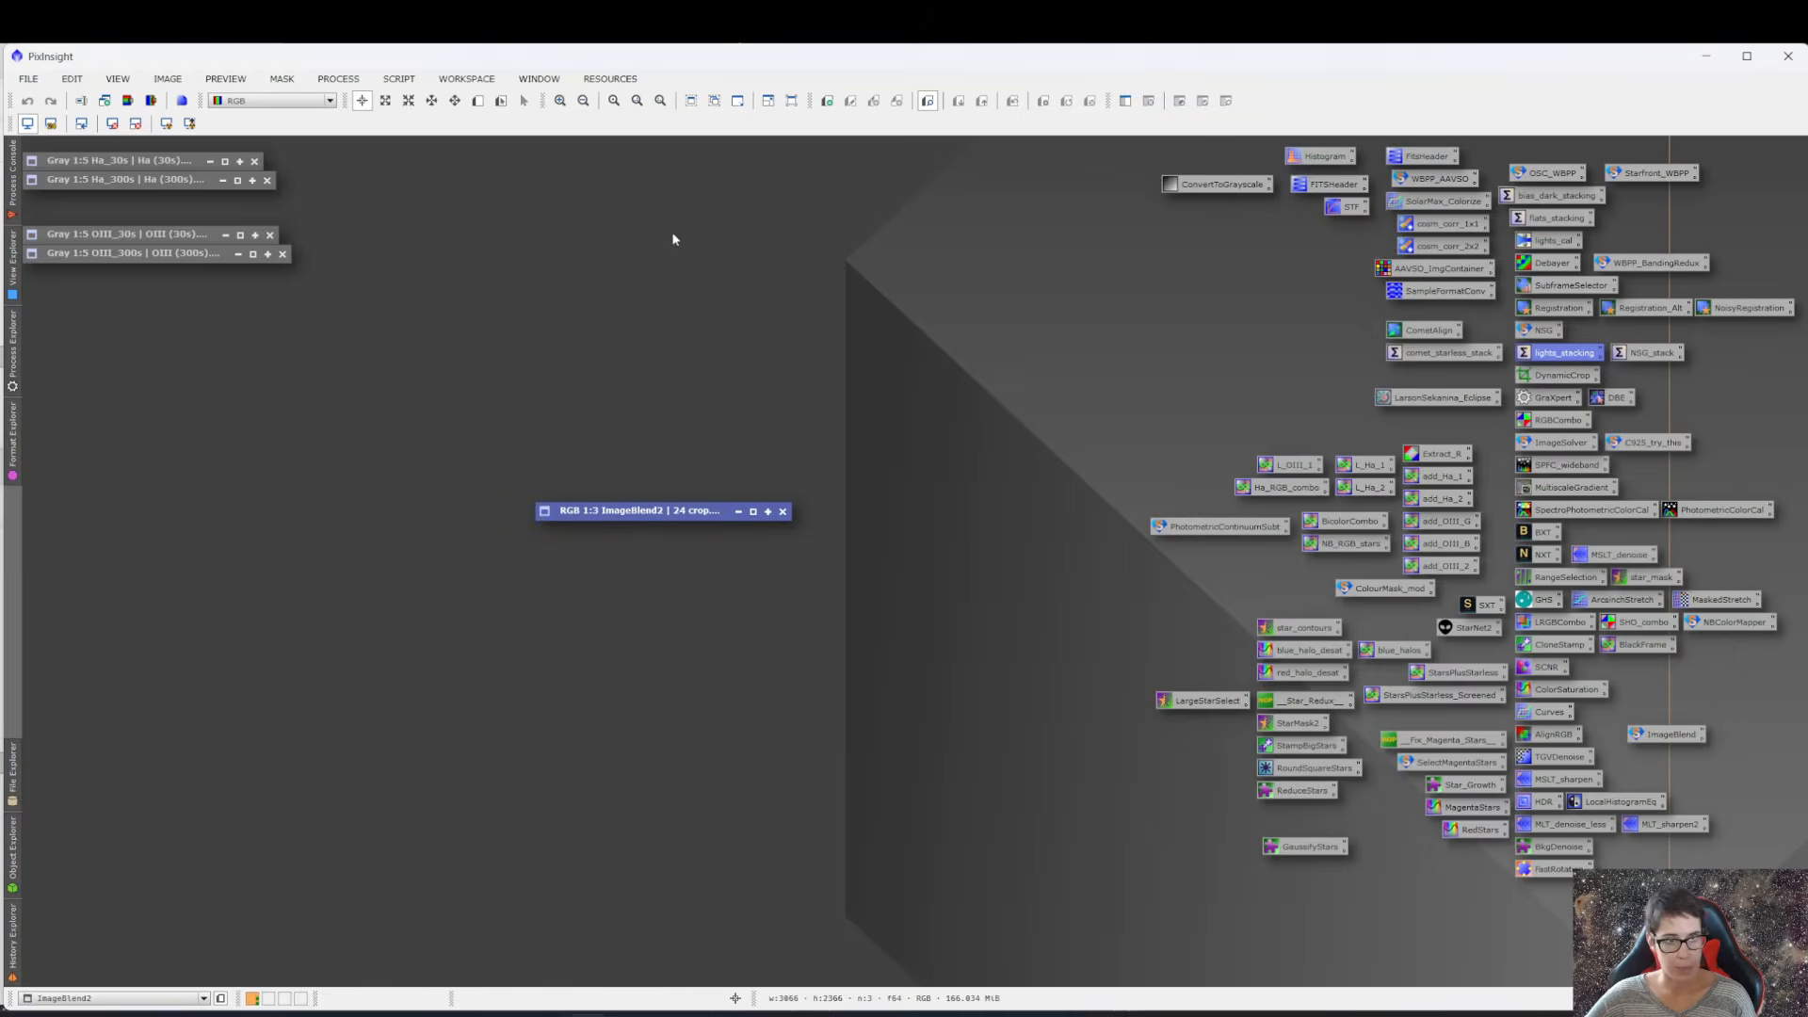
- Restore the Ha_300s image window, move it into the free workspace area, and inspect the nebula up close
double_click(147, 183)
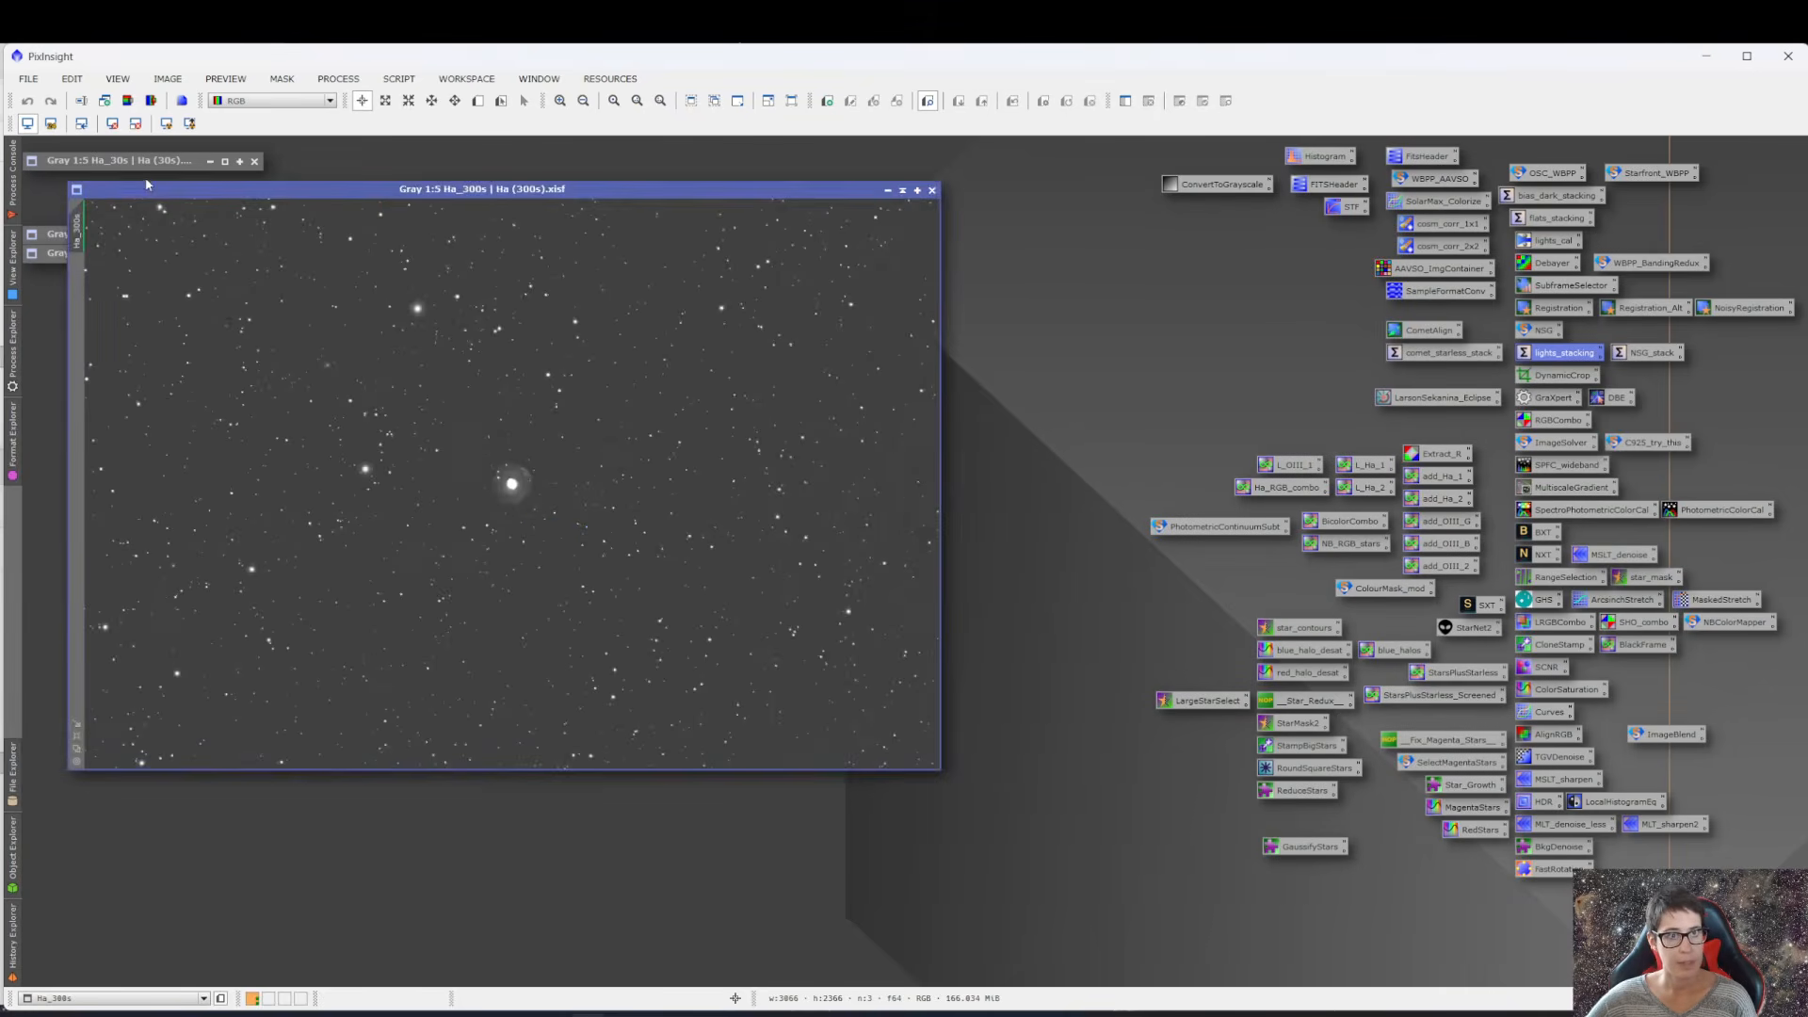
drag(499, 195, 571, 255)
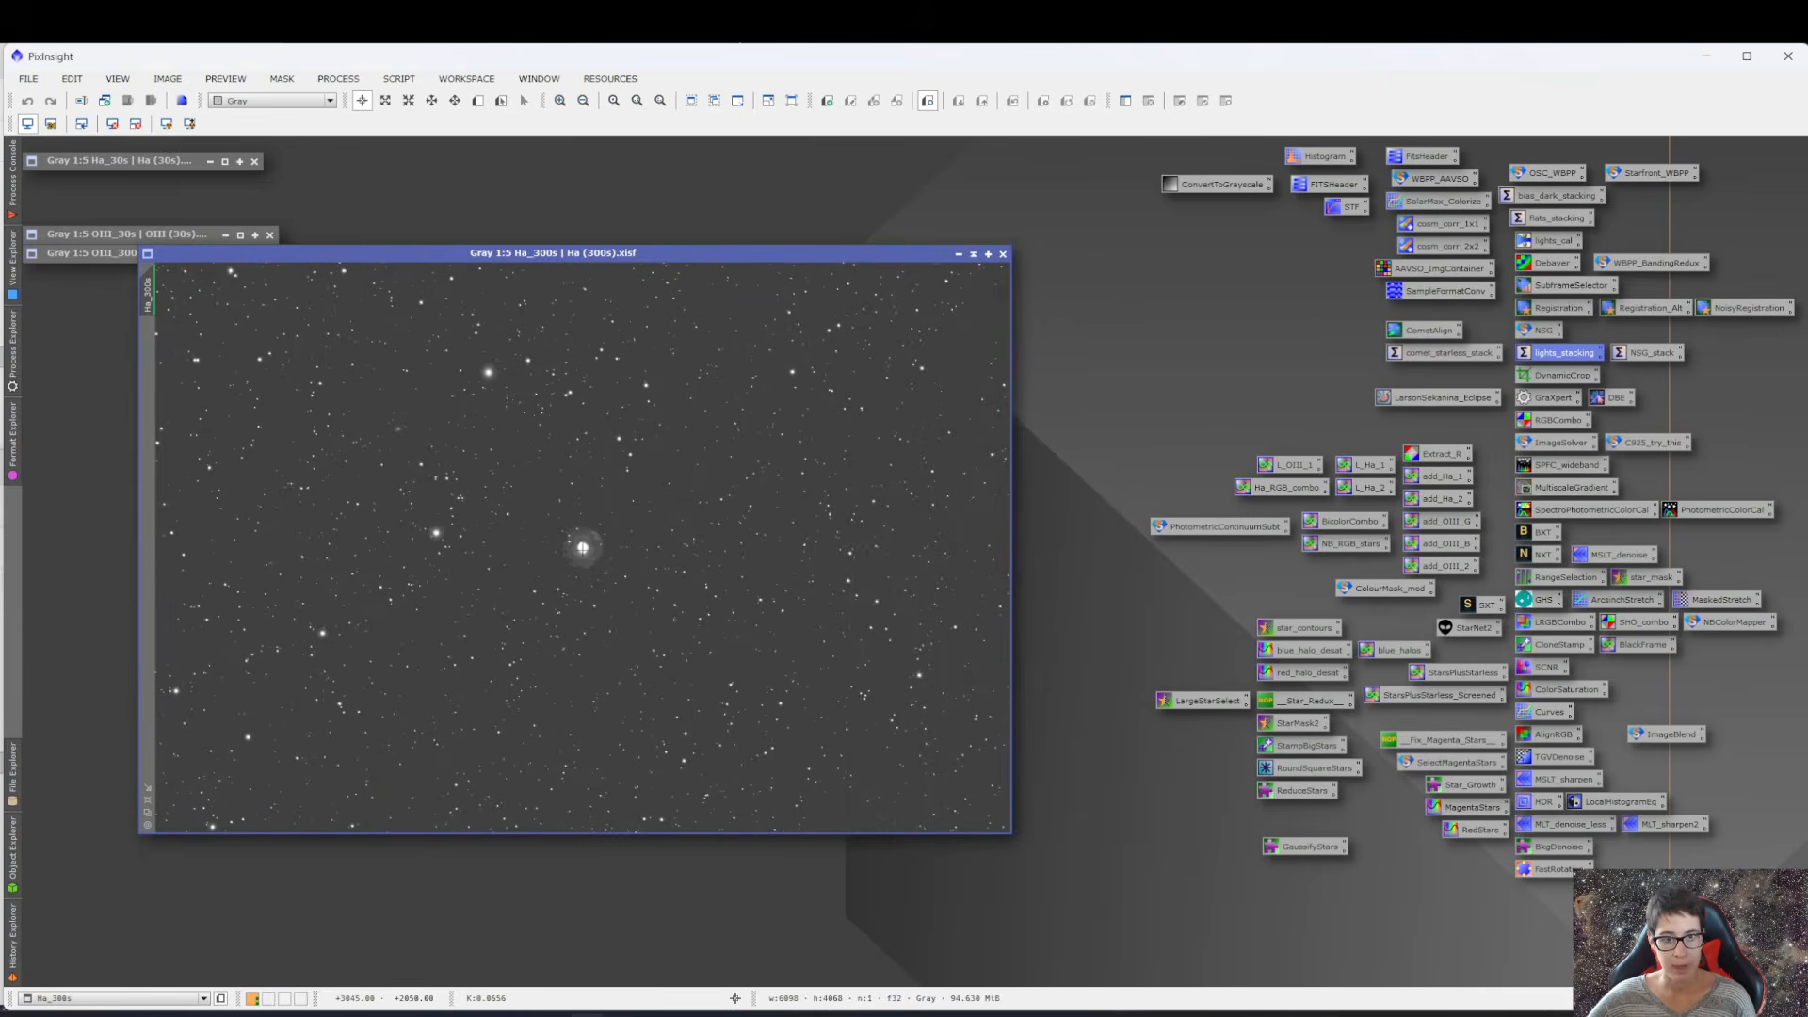
scroll(583, 546, up, 5)
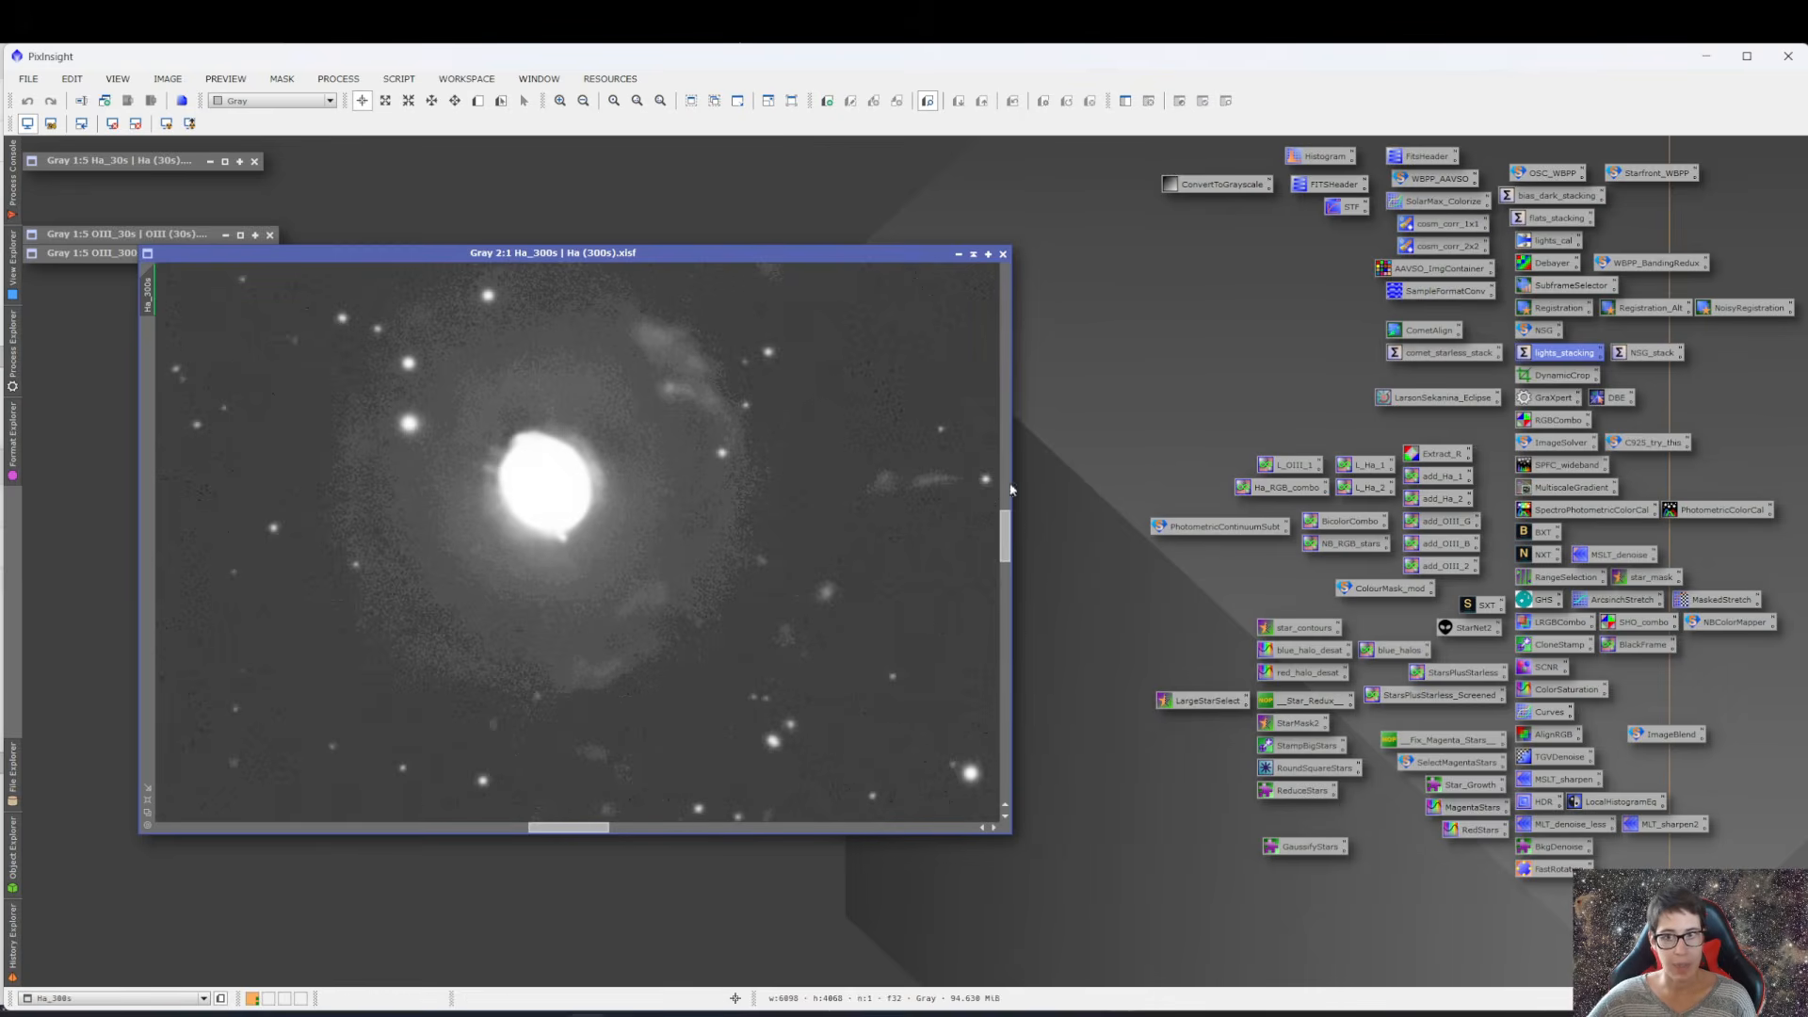
drag(1006, 533, 1006, 523)
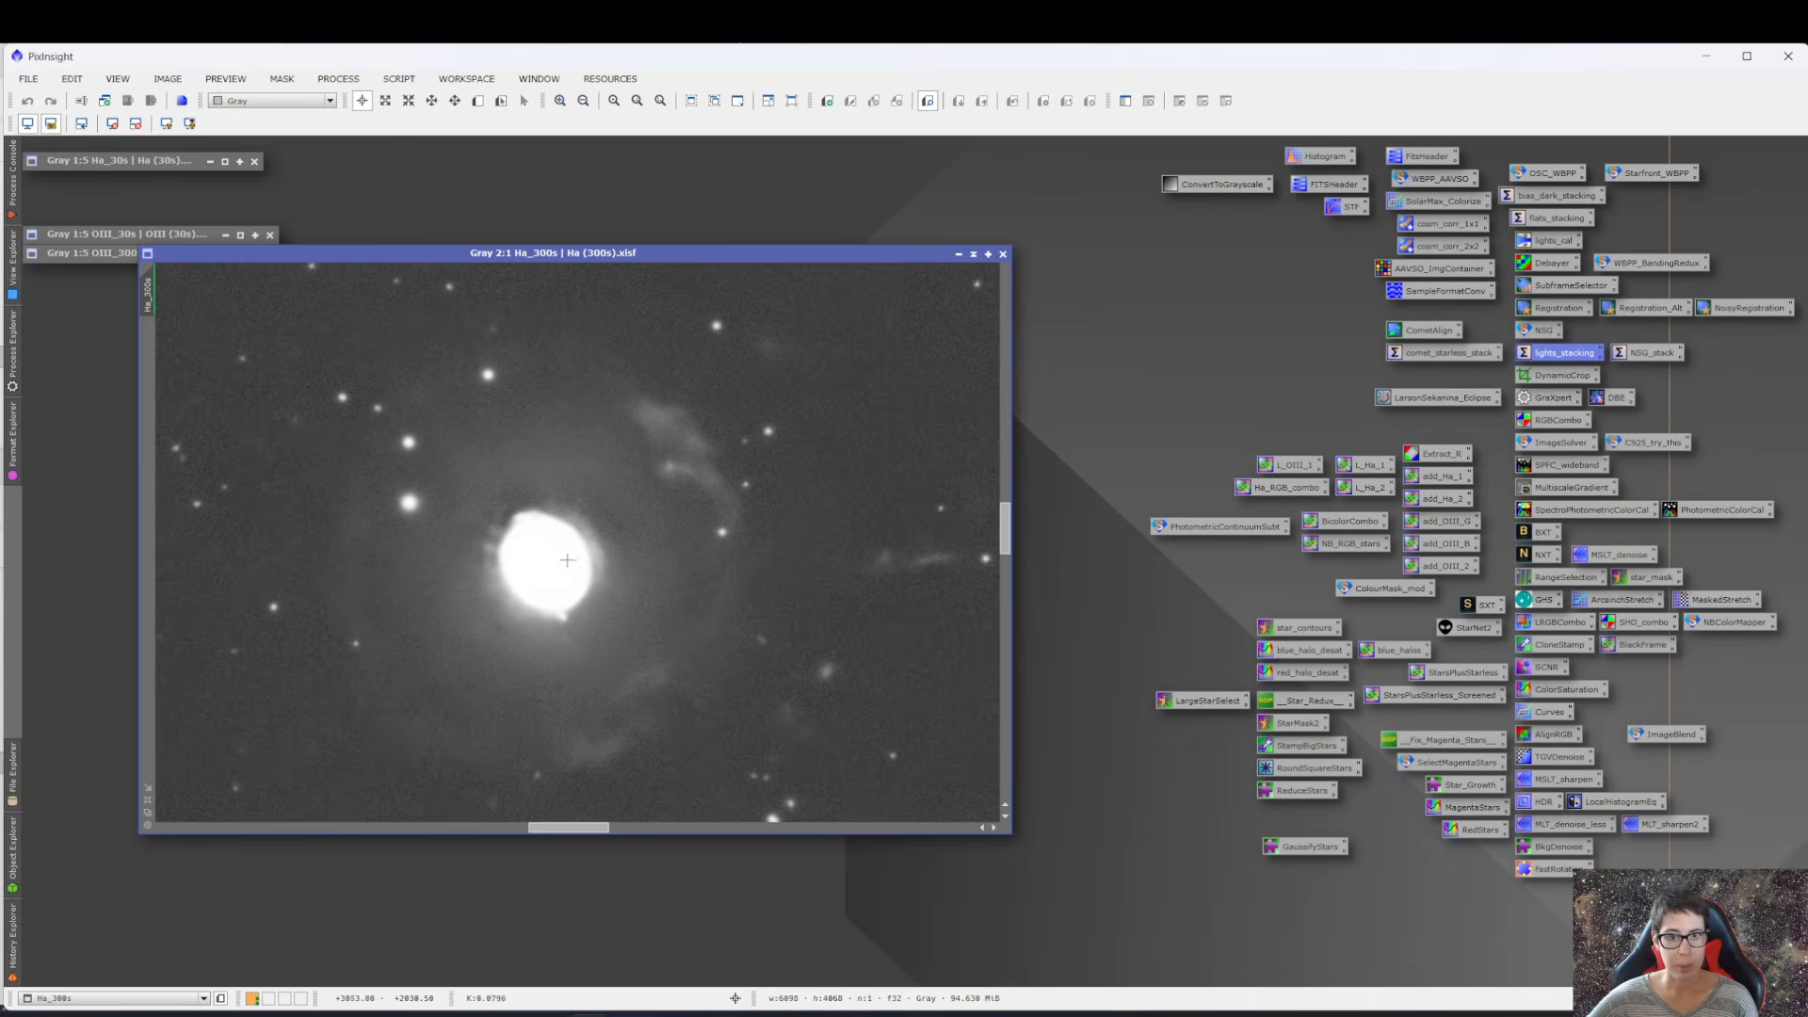
- Compare the full Ha_300s frame with a close view of the nebula and probe pixel values in its bright core
scroll(708, 581, down, 4)
scroll(709, 581, down, 1)
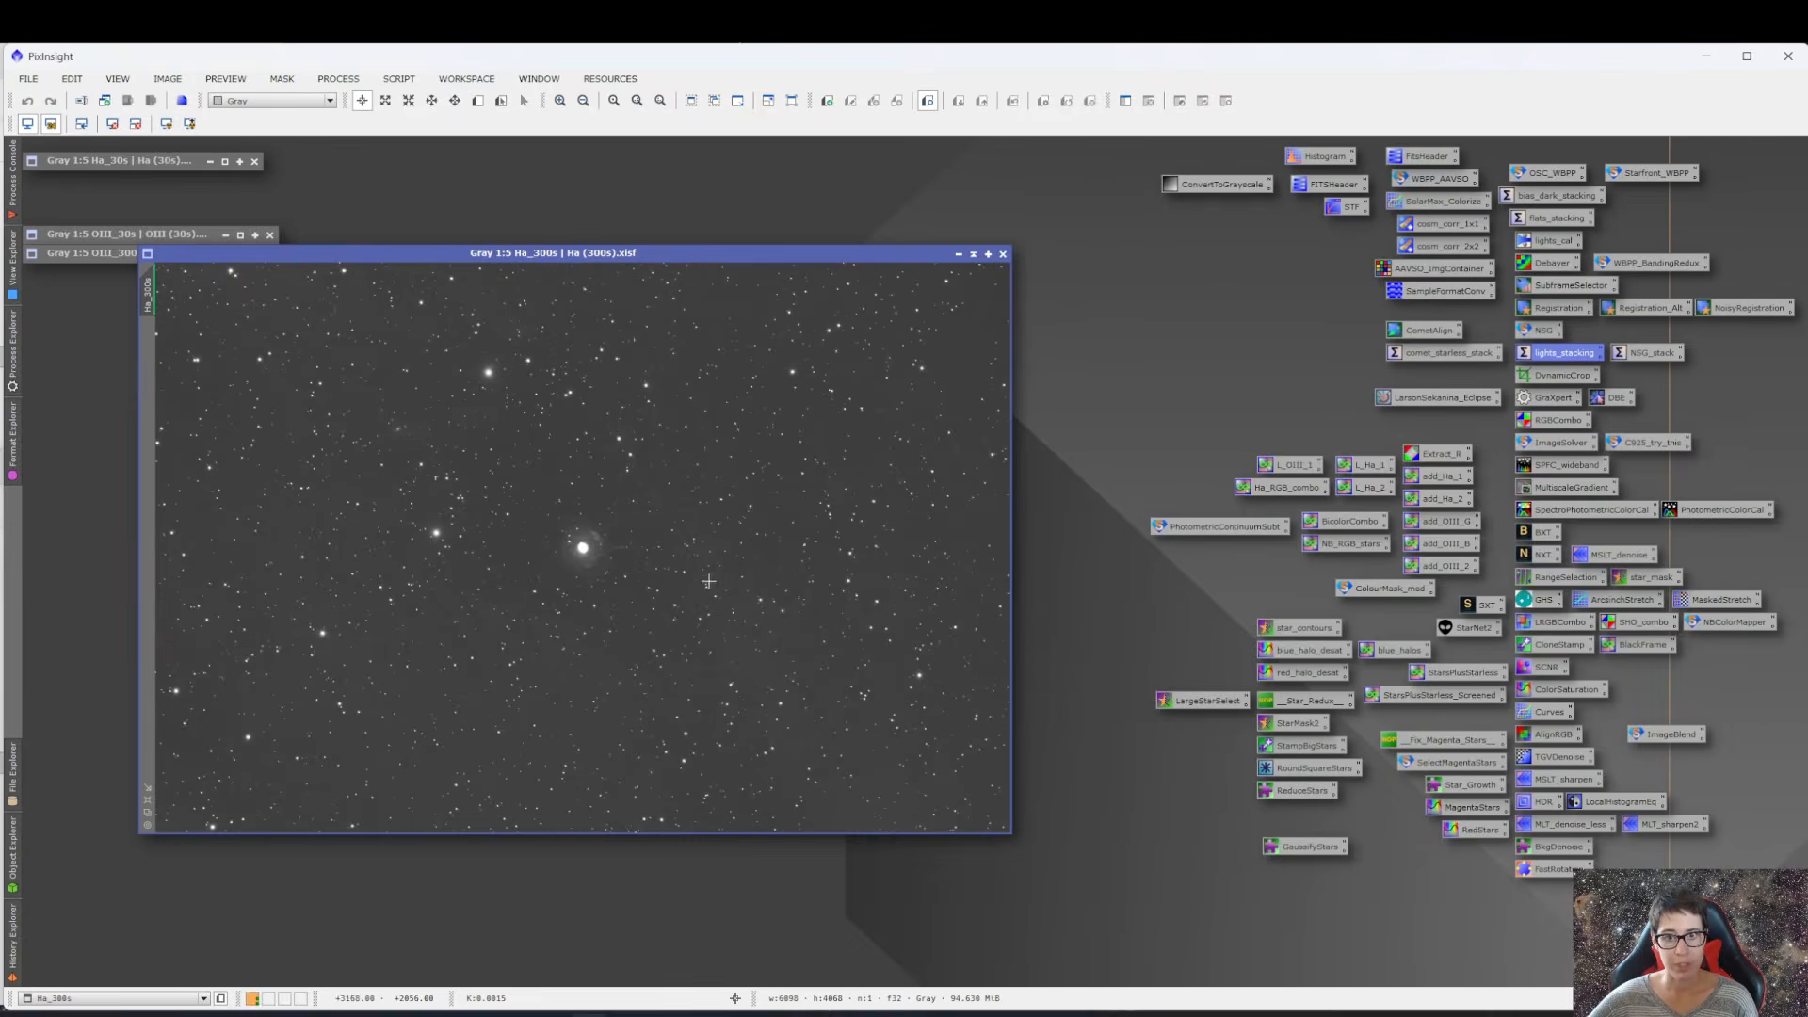
scroll(576, 542, up, 4)
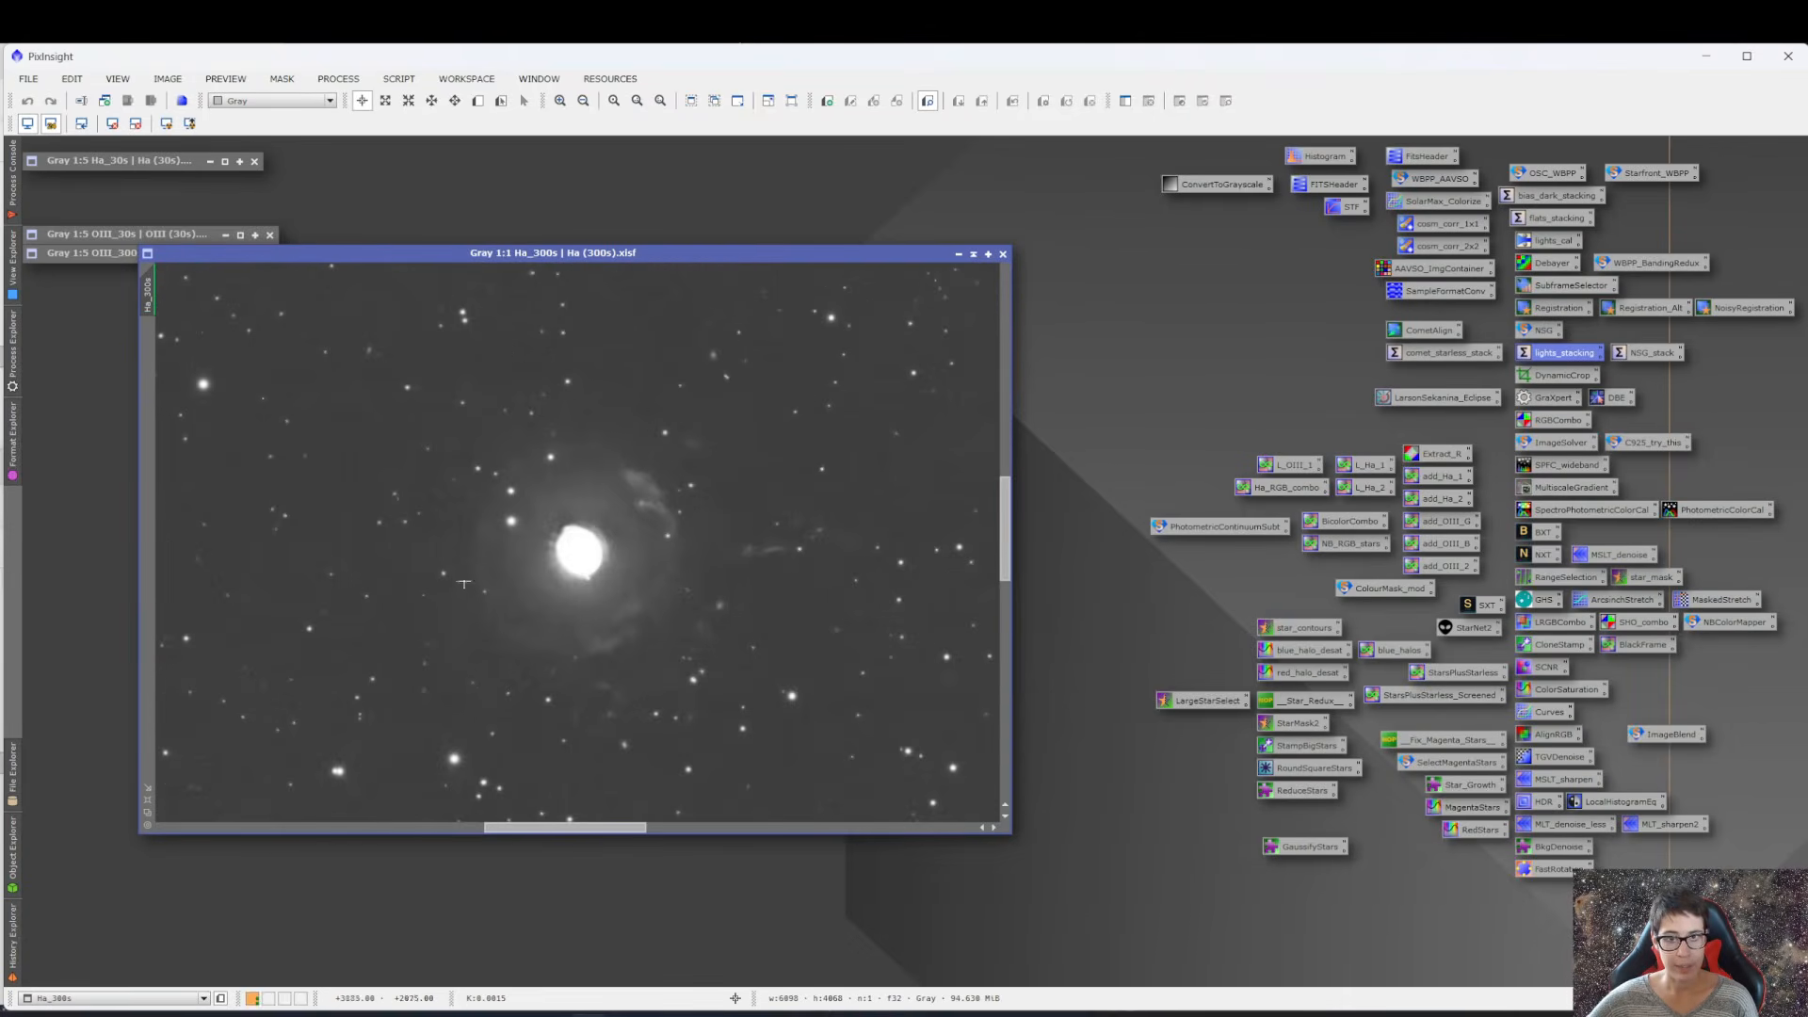
scroll(674, 587, up, 1)
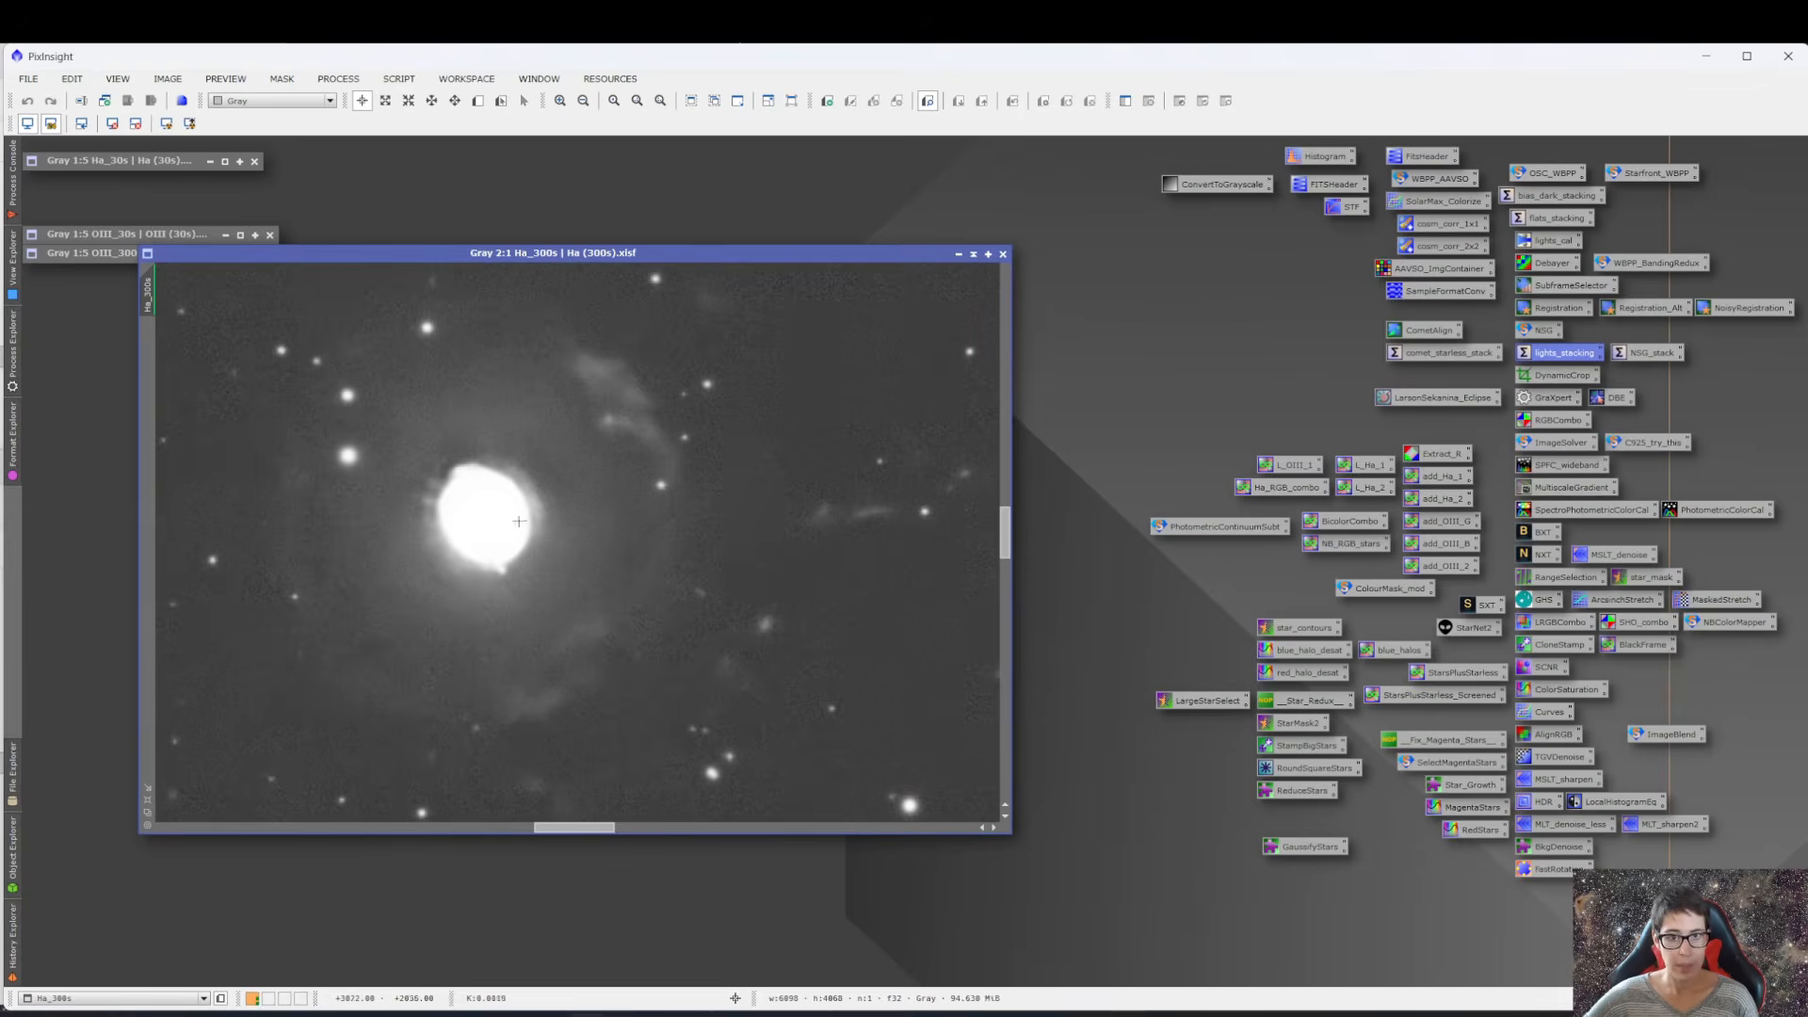
click(461, 496)
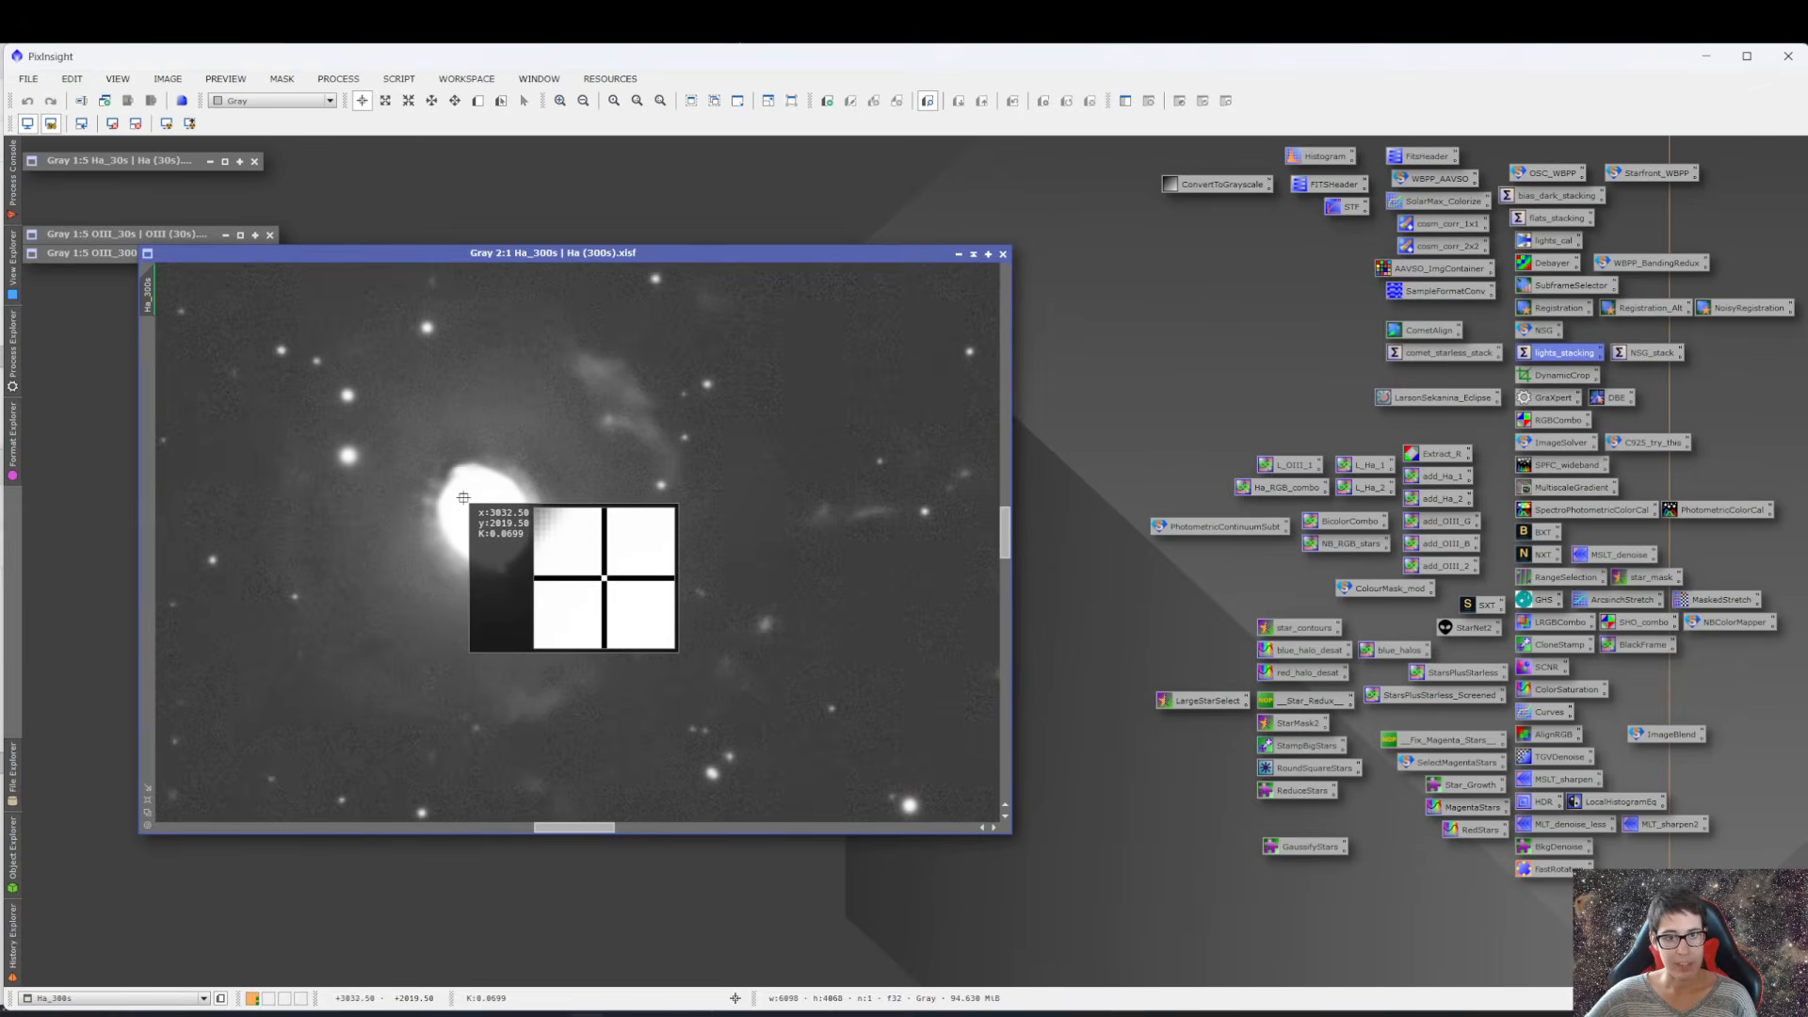
mouse_move(463, 497)
mouse_down()
mouse_move(486, 505)
mouse_move(468, 492)
mouse_move(469, 528)
mouse_move(500, 544)
mouse_move(460, 510)
mouse_up()
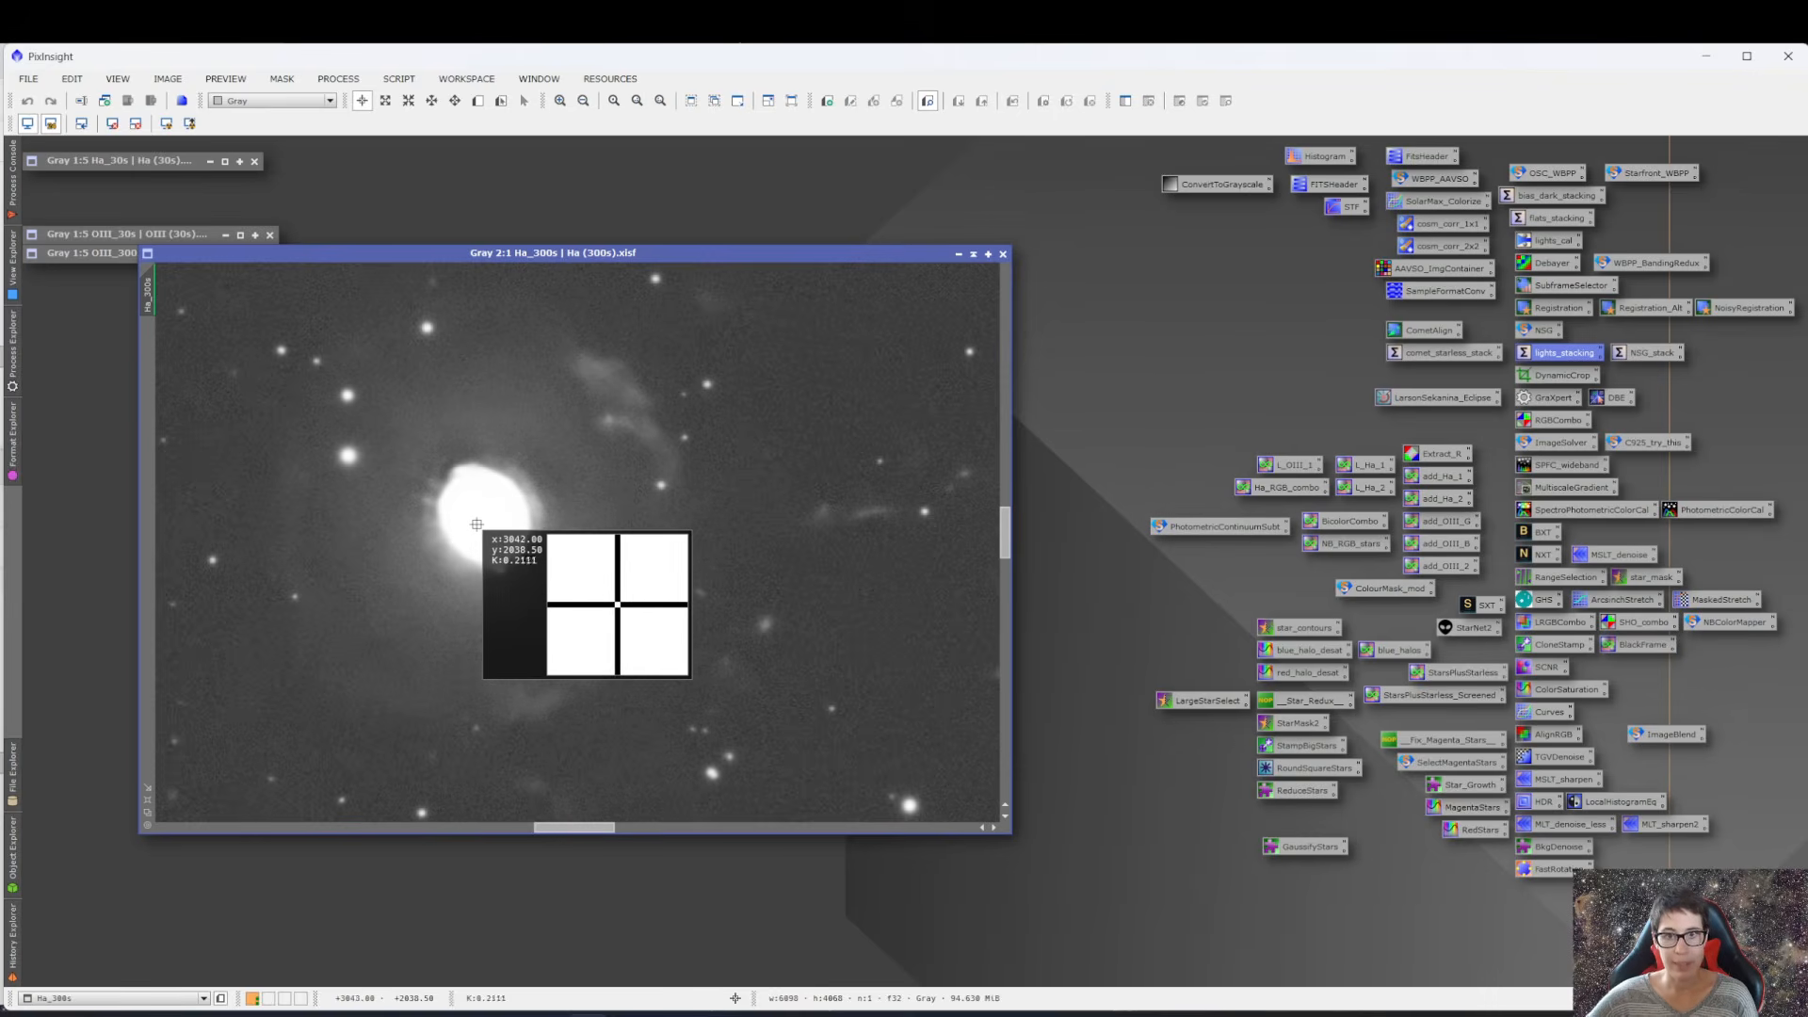
- Remove the screen stretch from the Ha_300s image and examine the linear data of the nebula and a bright star
drag(432, 256, 496, 288)
click(138, 124)
scroll(555, 549, down, 1)
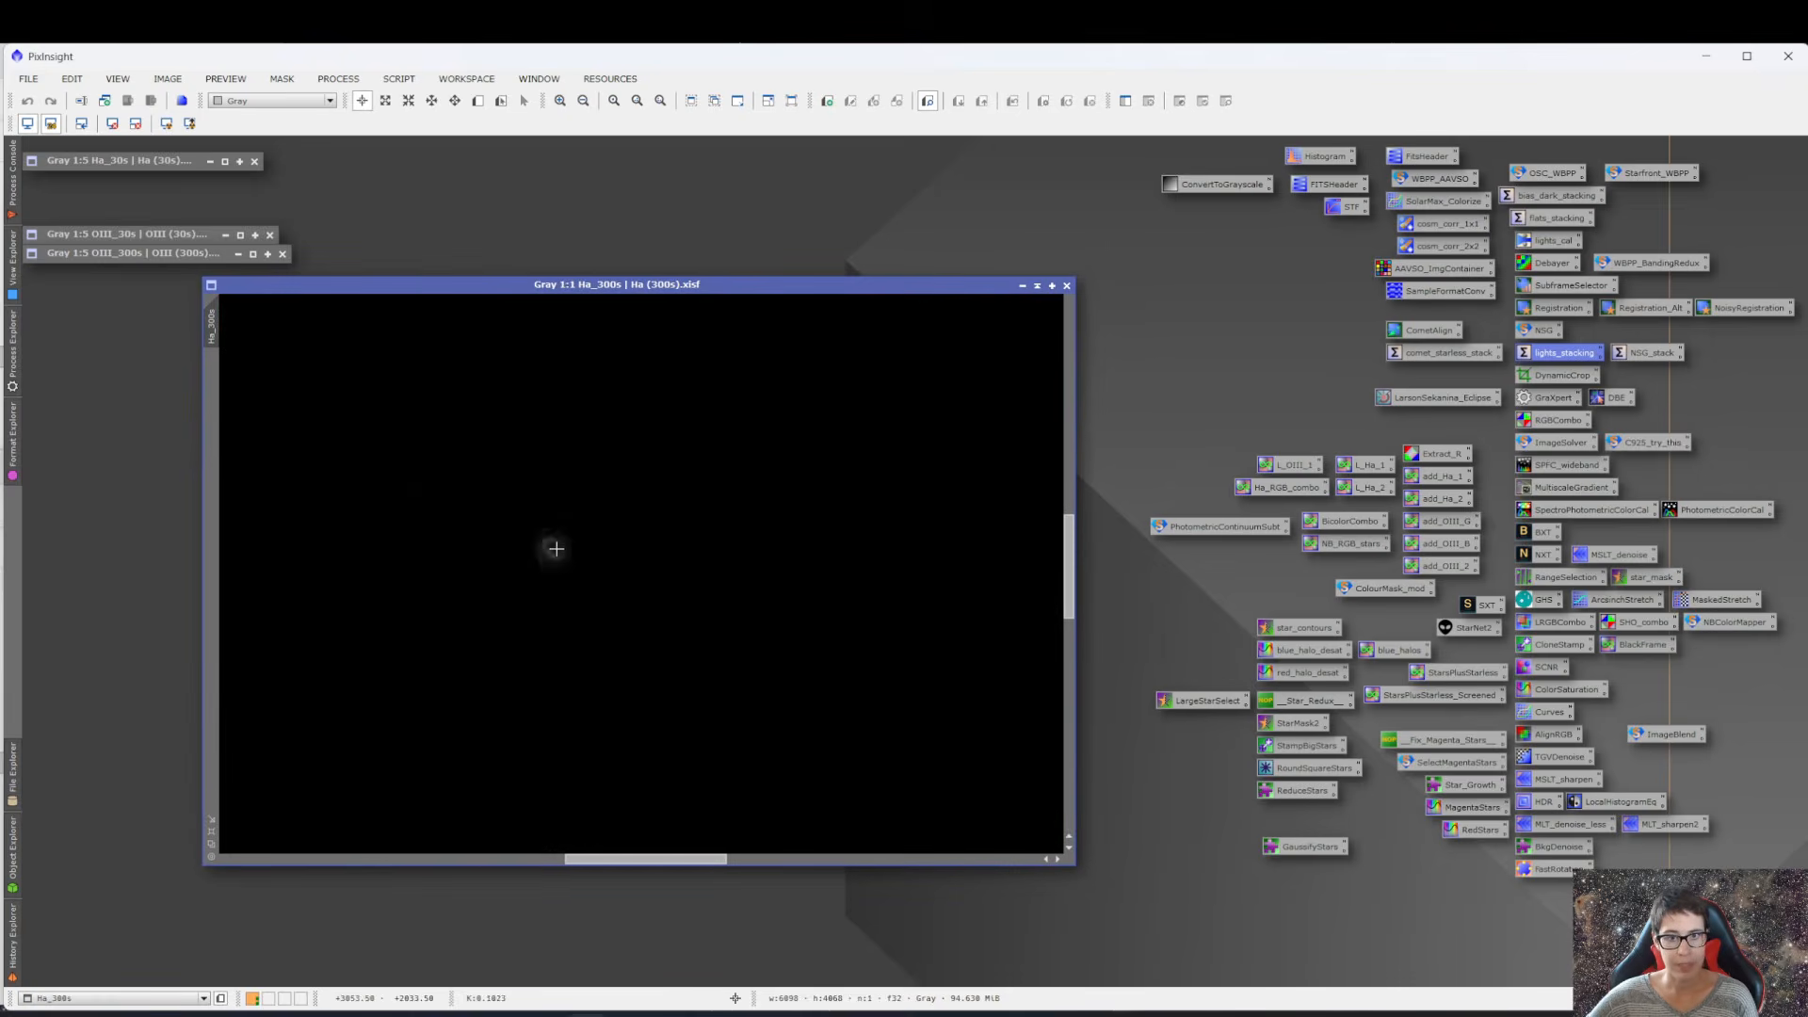
scroll(556, 548, down, 4)
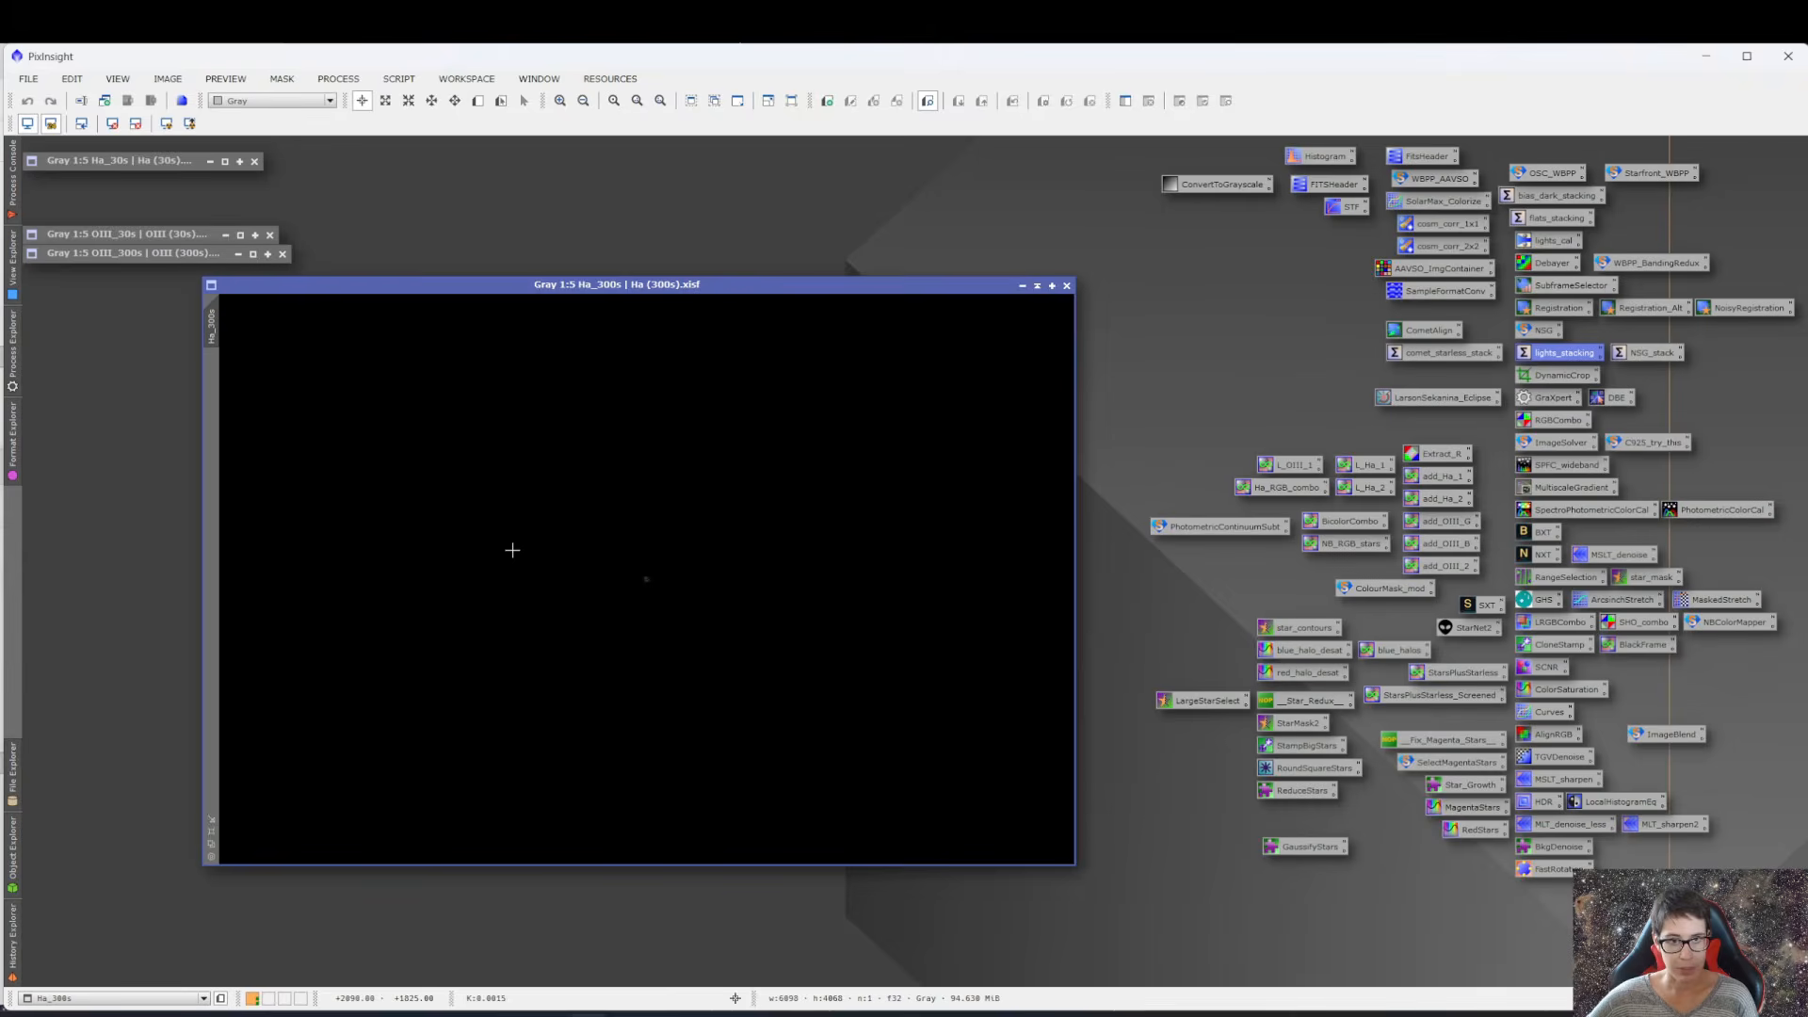
scroll(513, 551, up, 8)
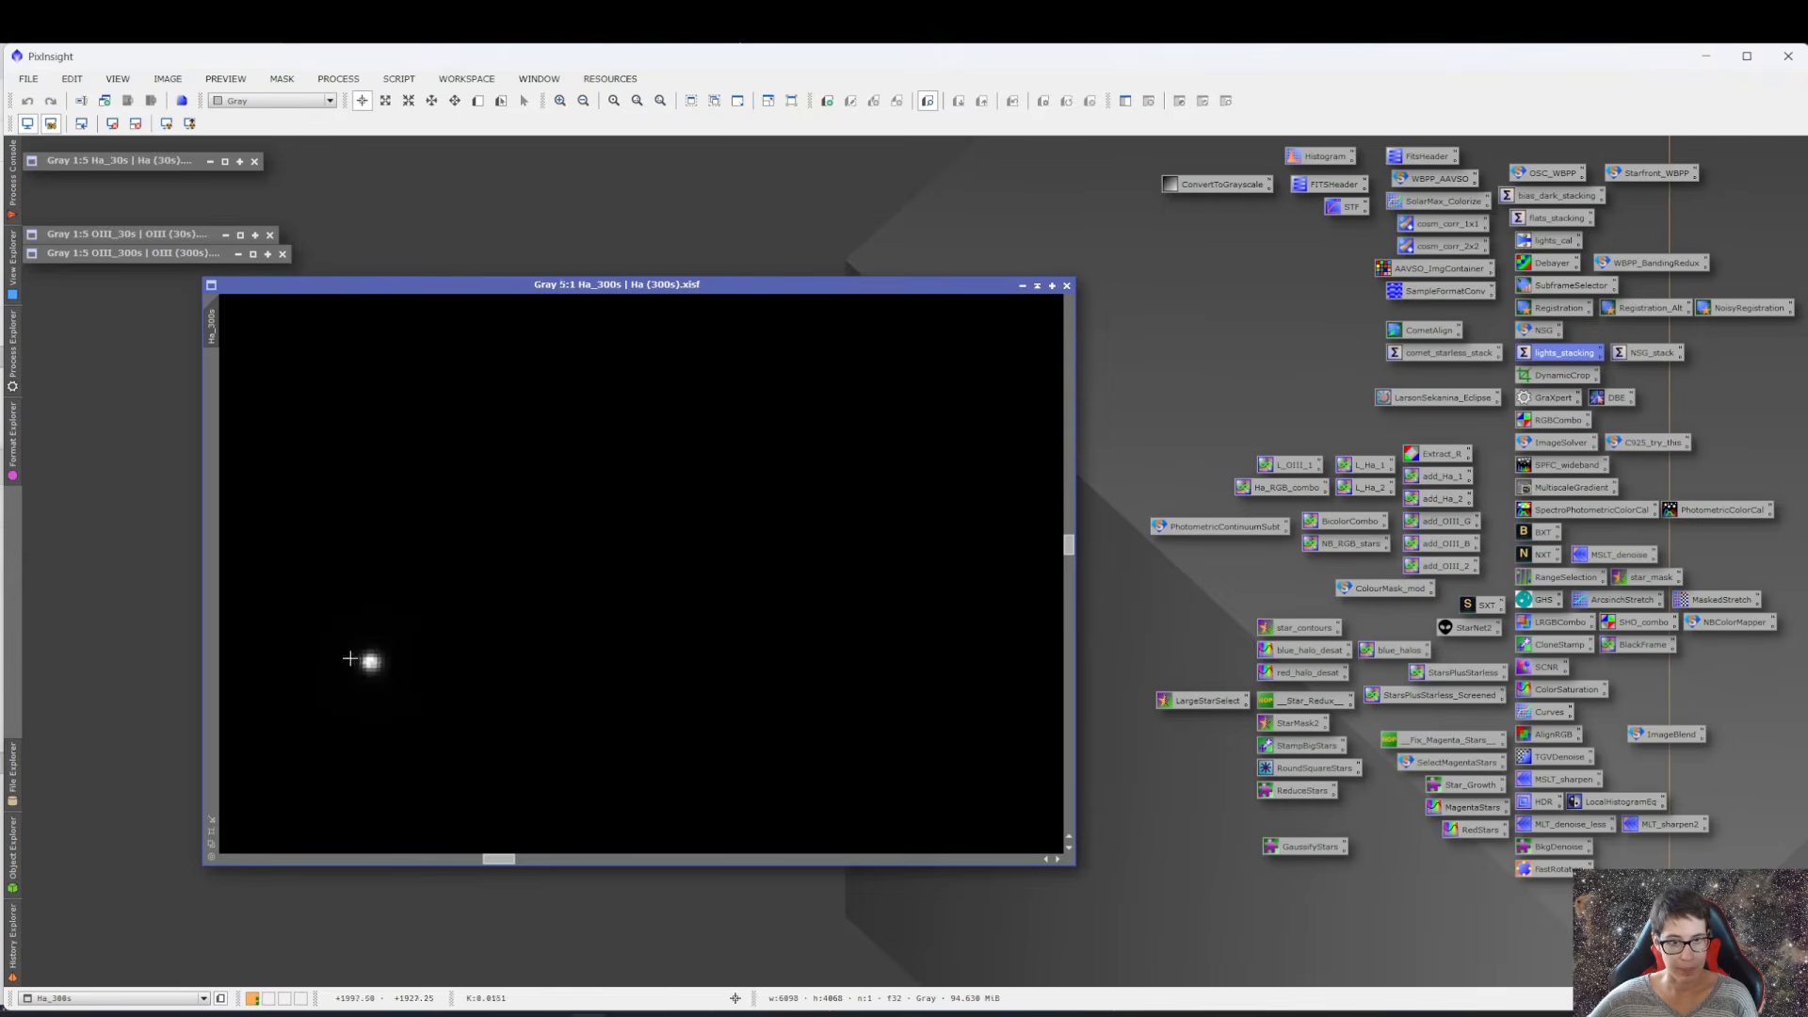
scroll(659, 655, down, 6)
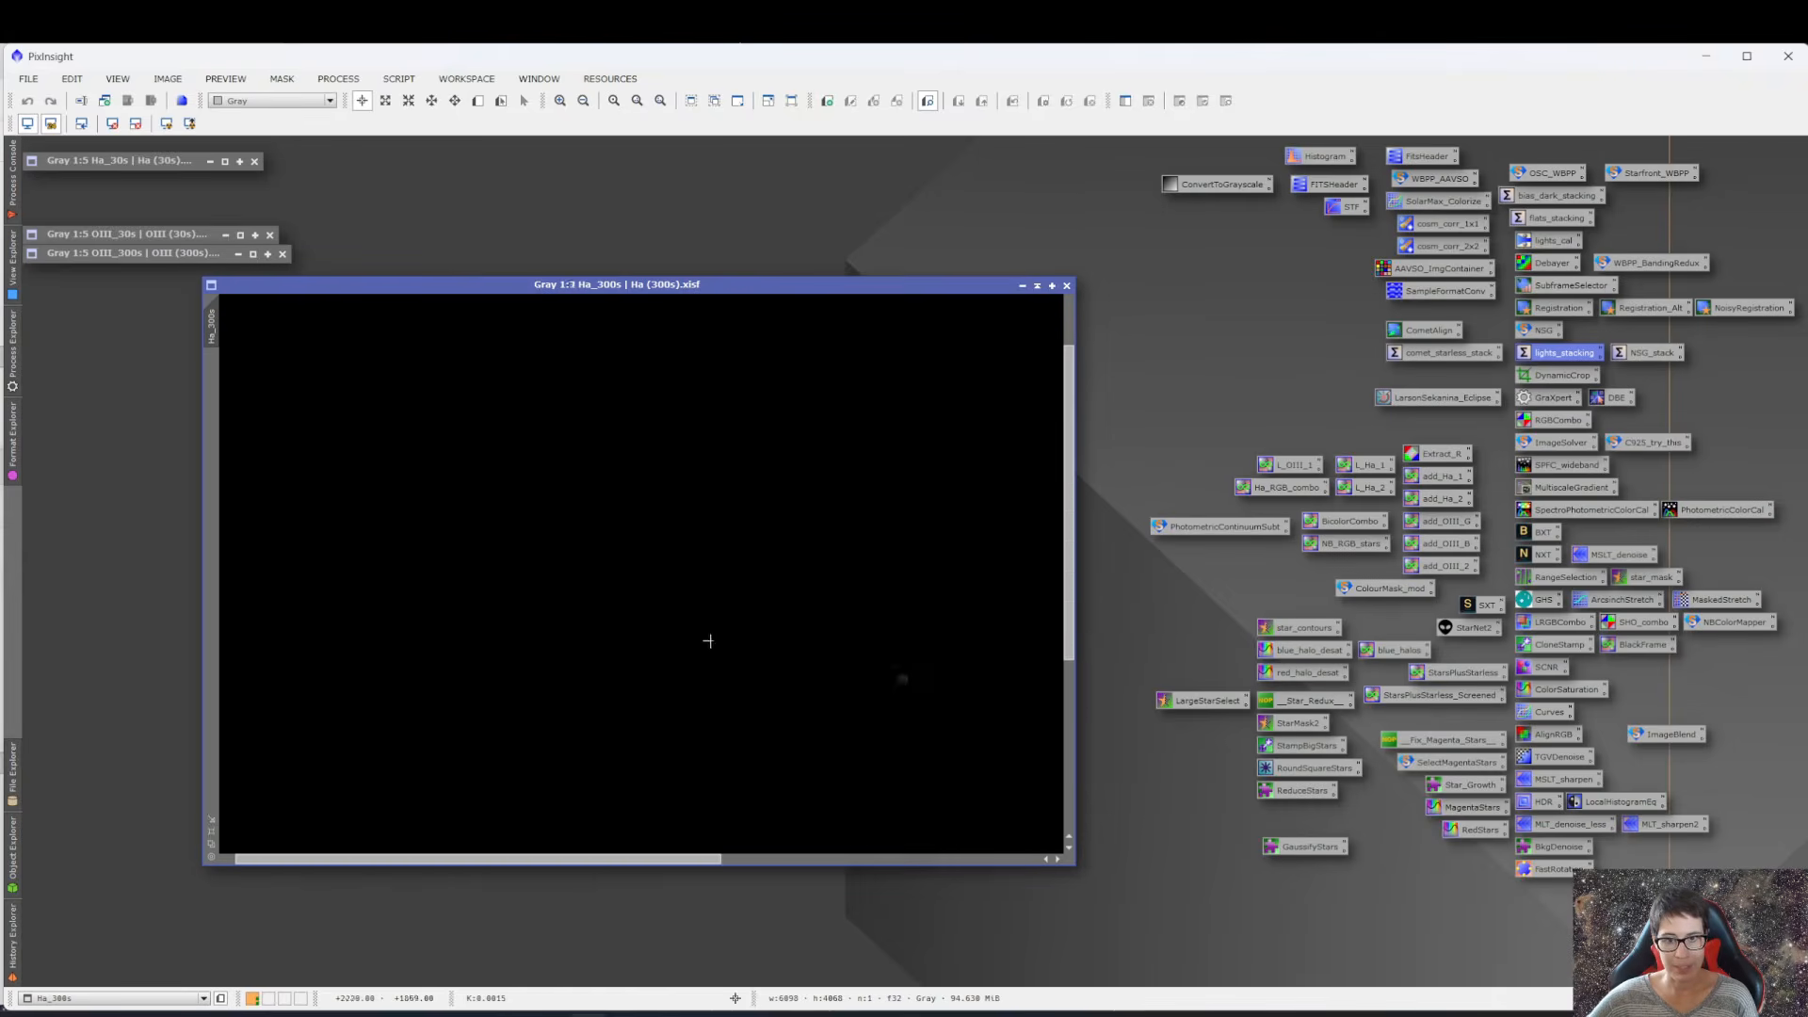
scroll(770, 629, down, 1)
scroll(776, 624, down, 3)
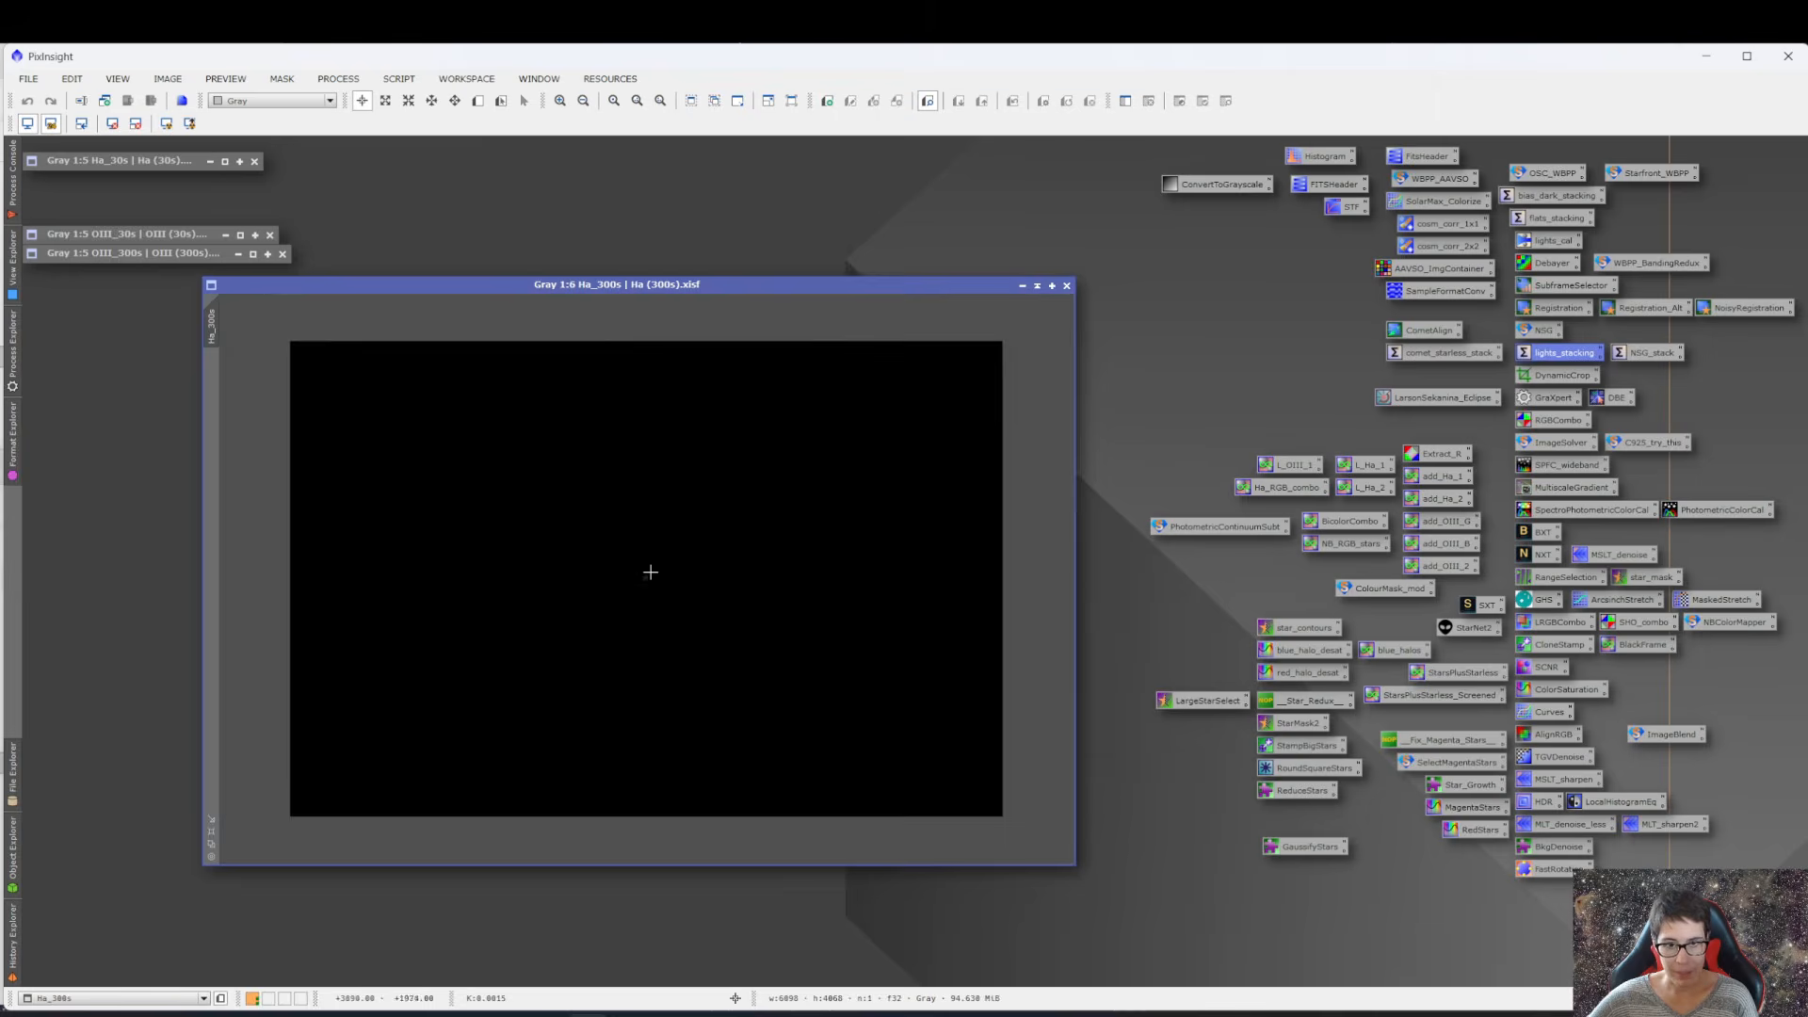
- Magnify the nebula's core in the unstretched Ha_300s image and probe its pixel values
scroll(650, 569, up, 7)
scroll(640, 580, up, 1)
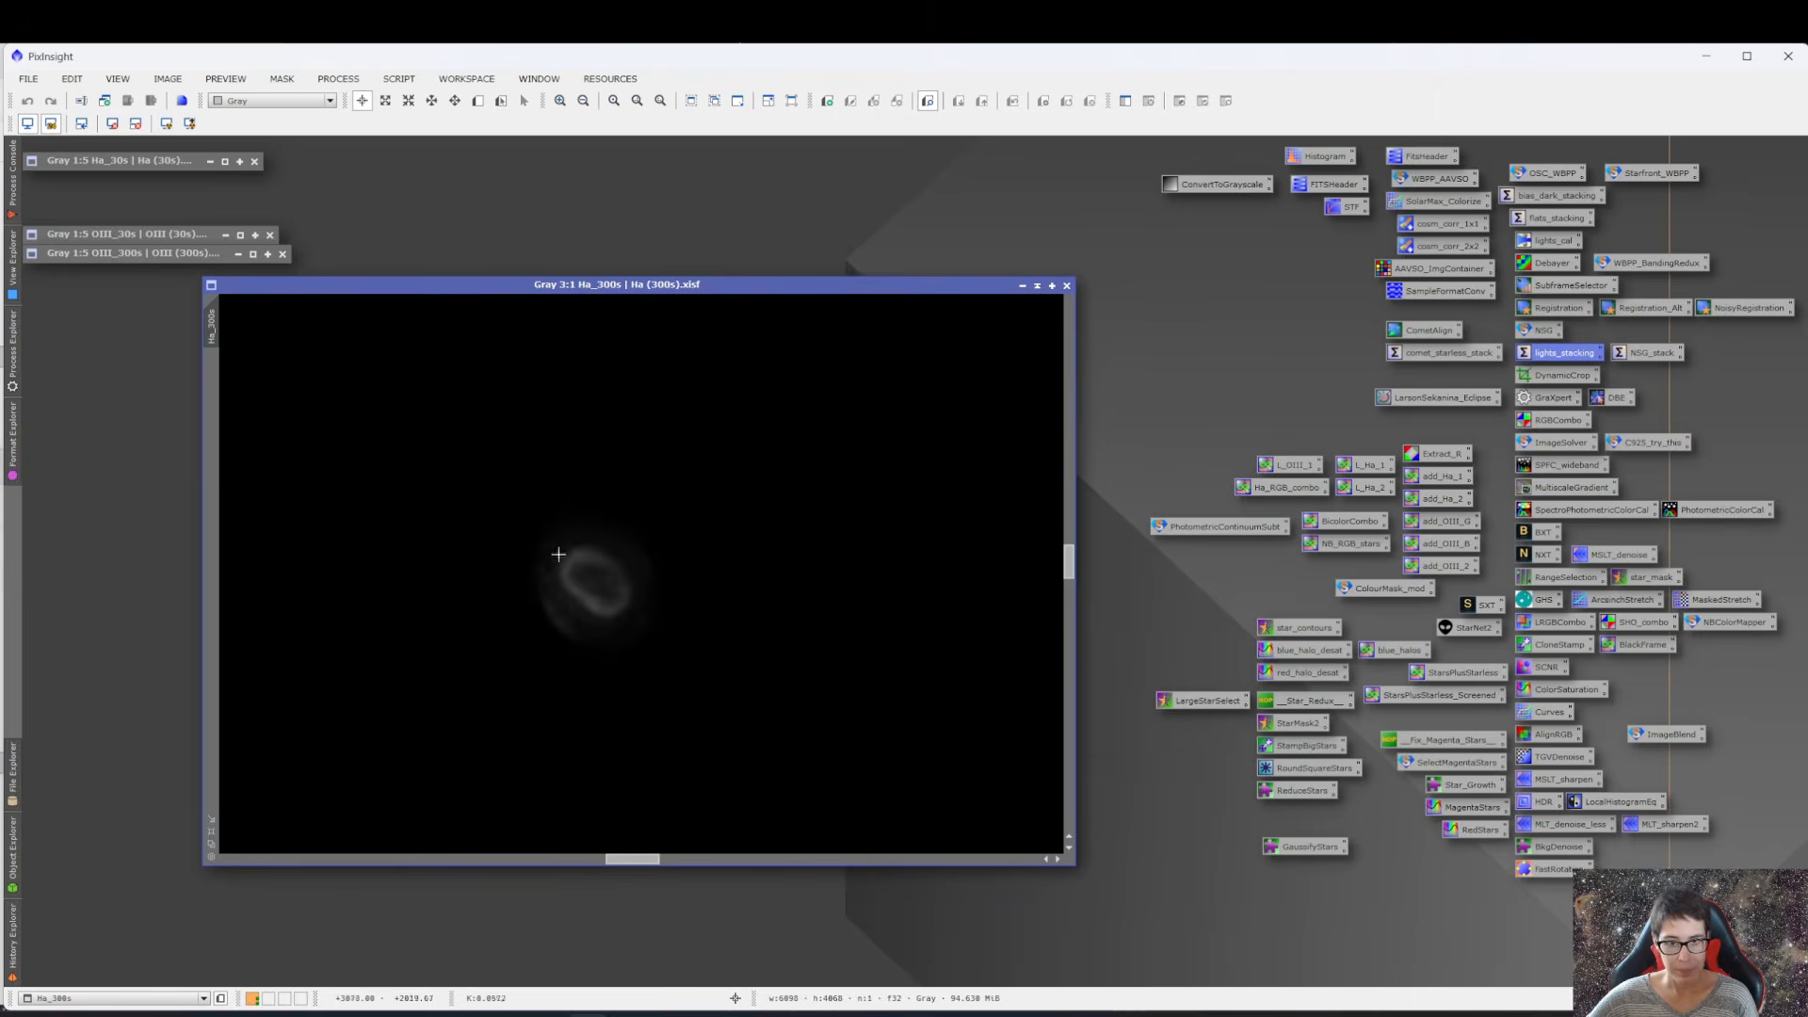
drag(581, 554, 627, 588)
scroll(640, 573, down, 6)
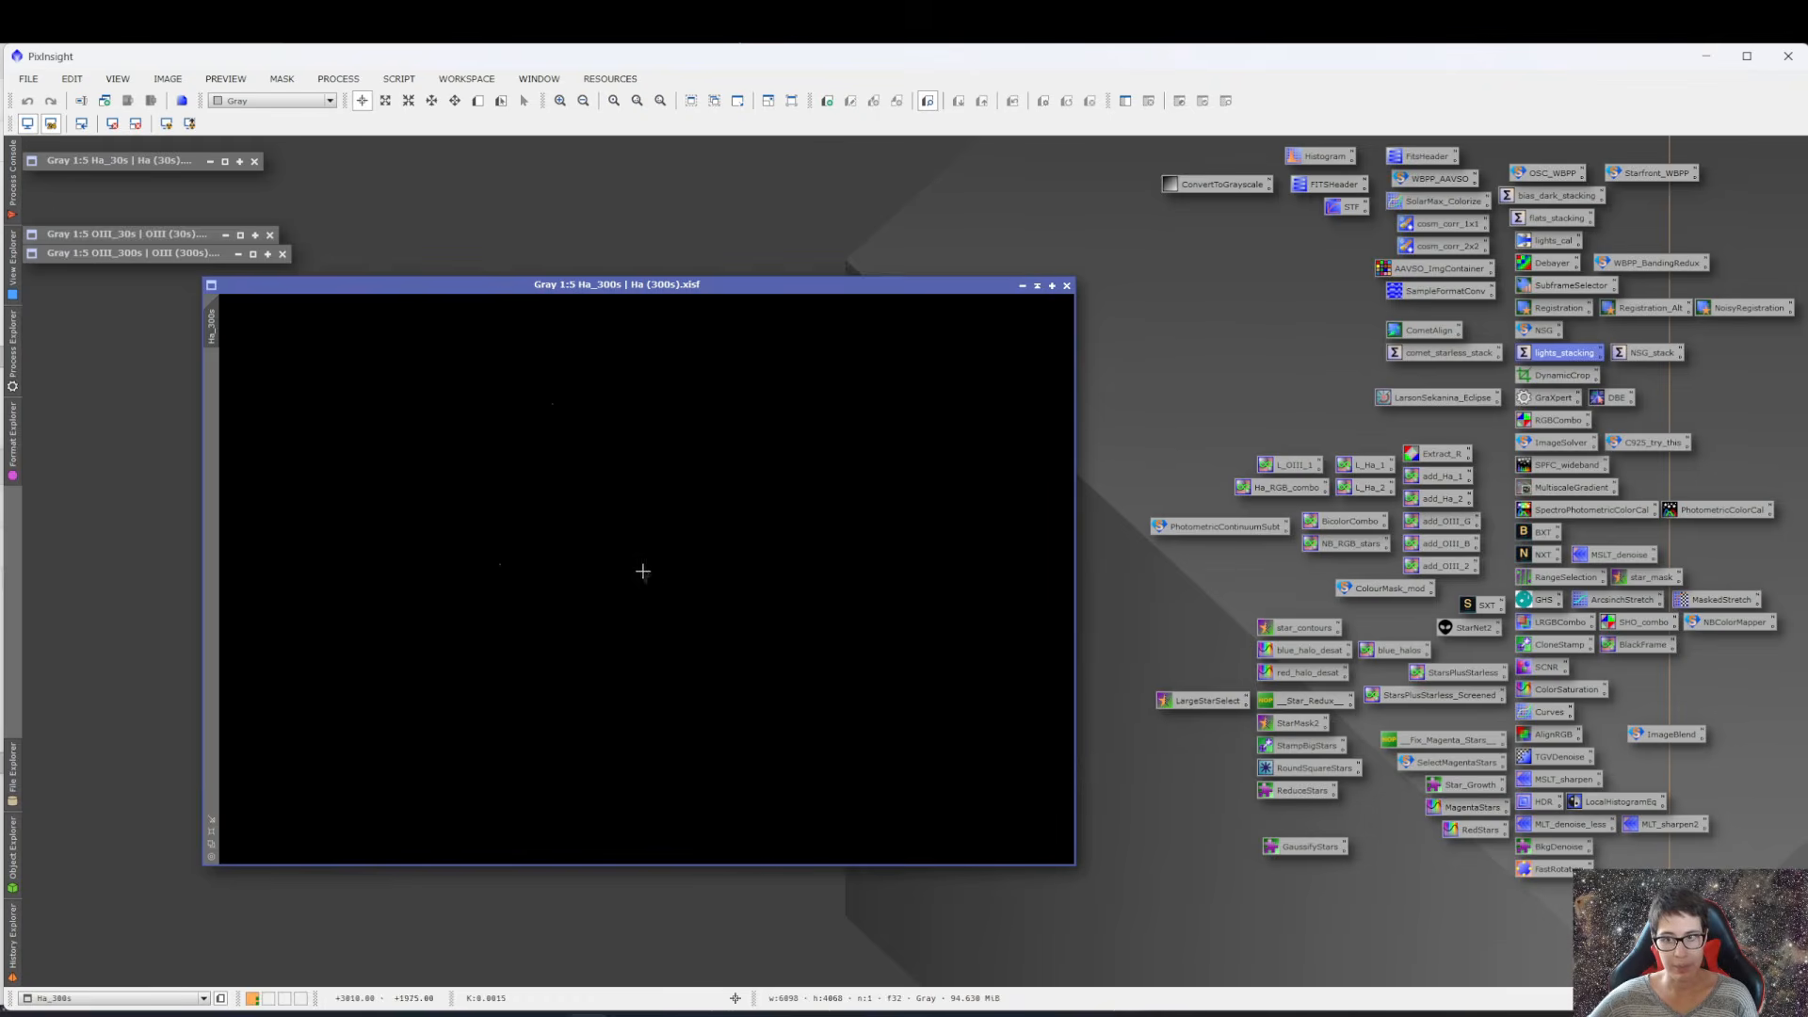
- Reapply the automatic screen stretch to Ha_300s, inspect the nebula's outer shell, and minimize the image
click(166, 123)
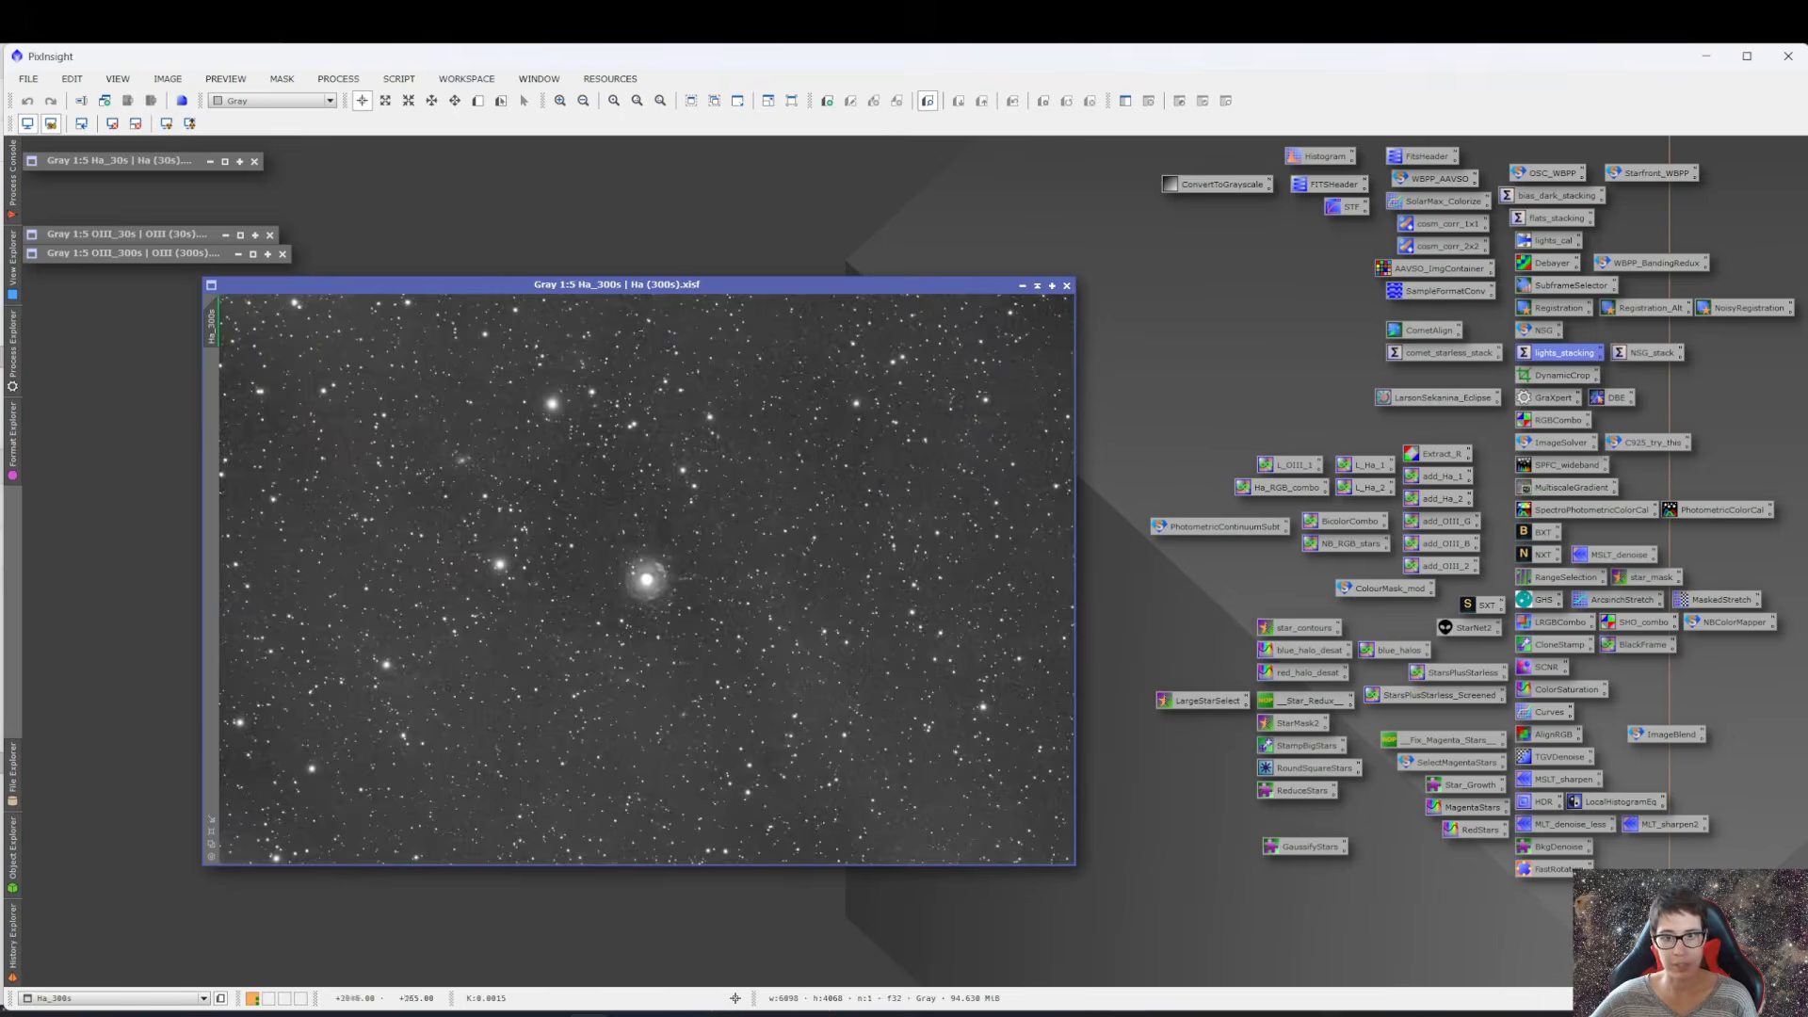
scroll(628, 566, up, 4)
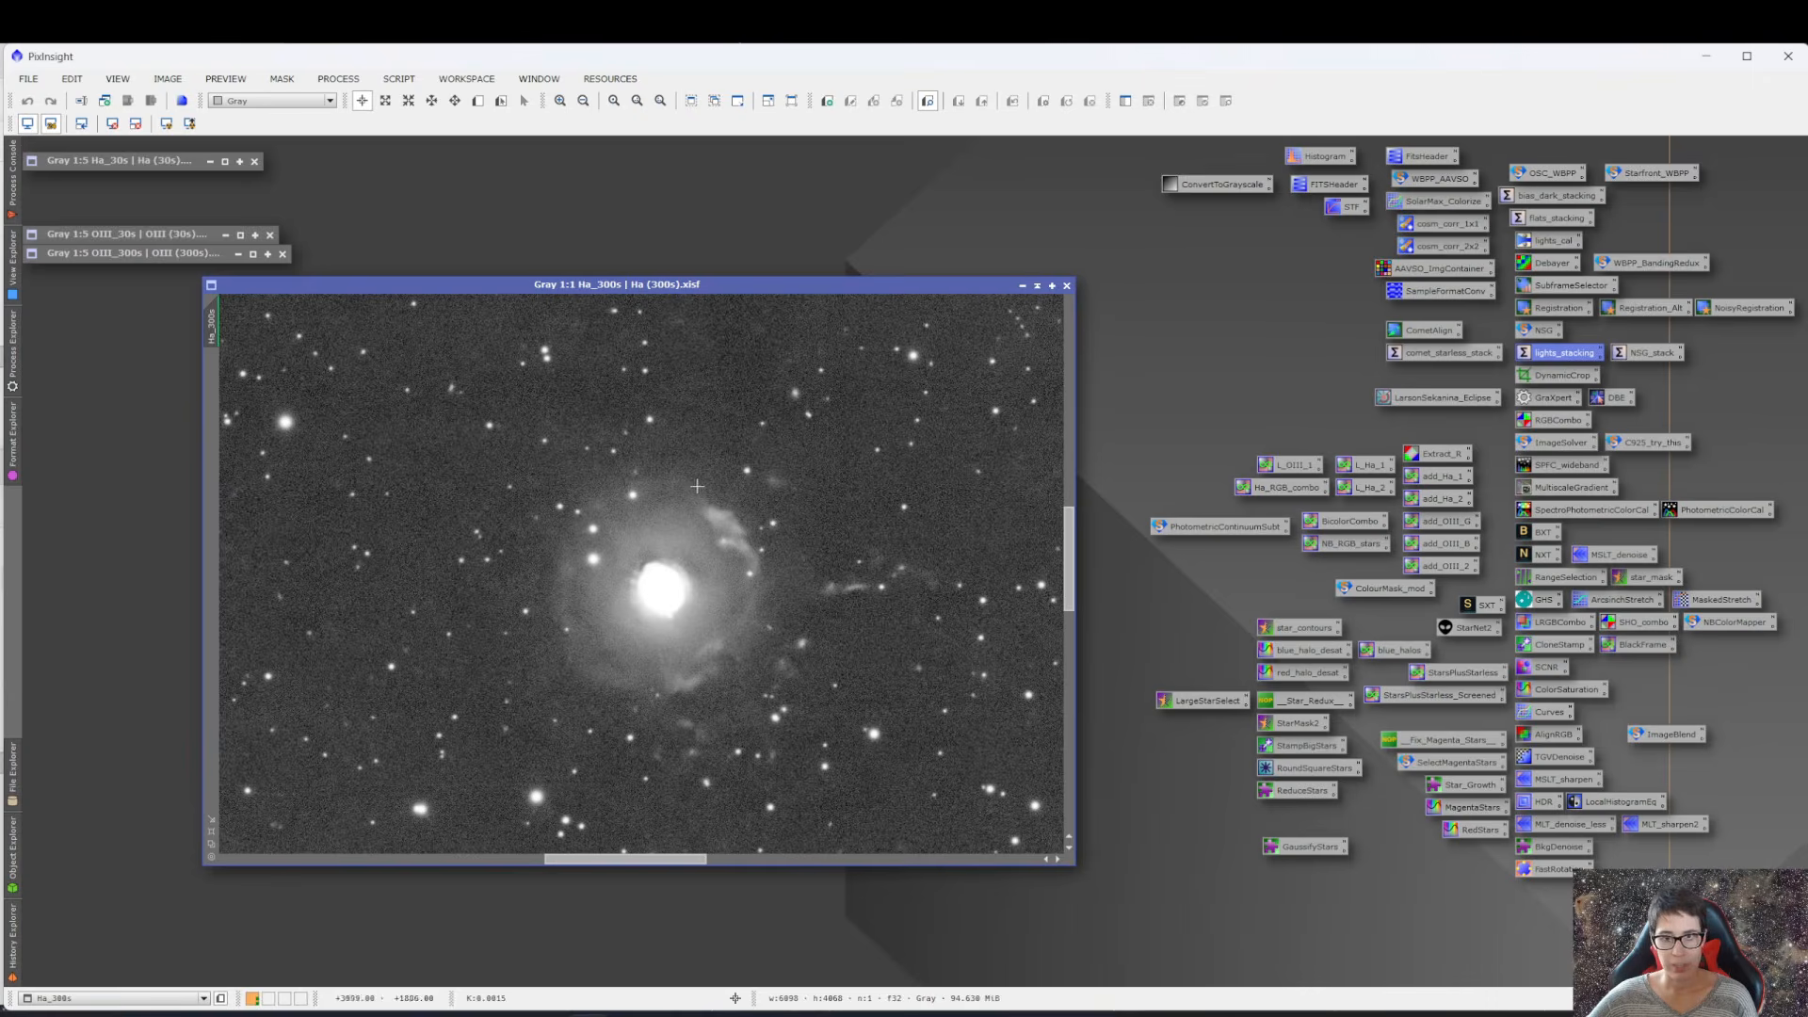
click(1022, 284)
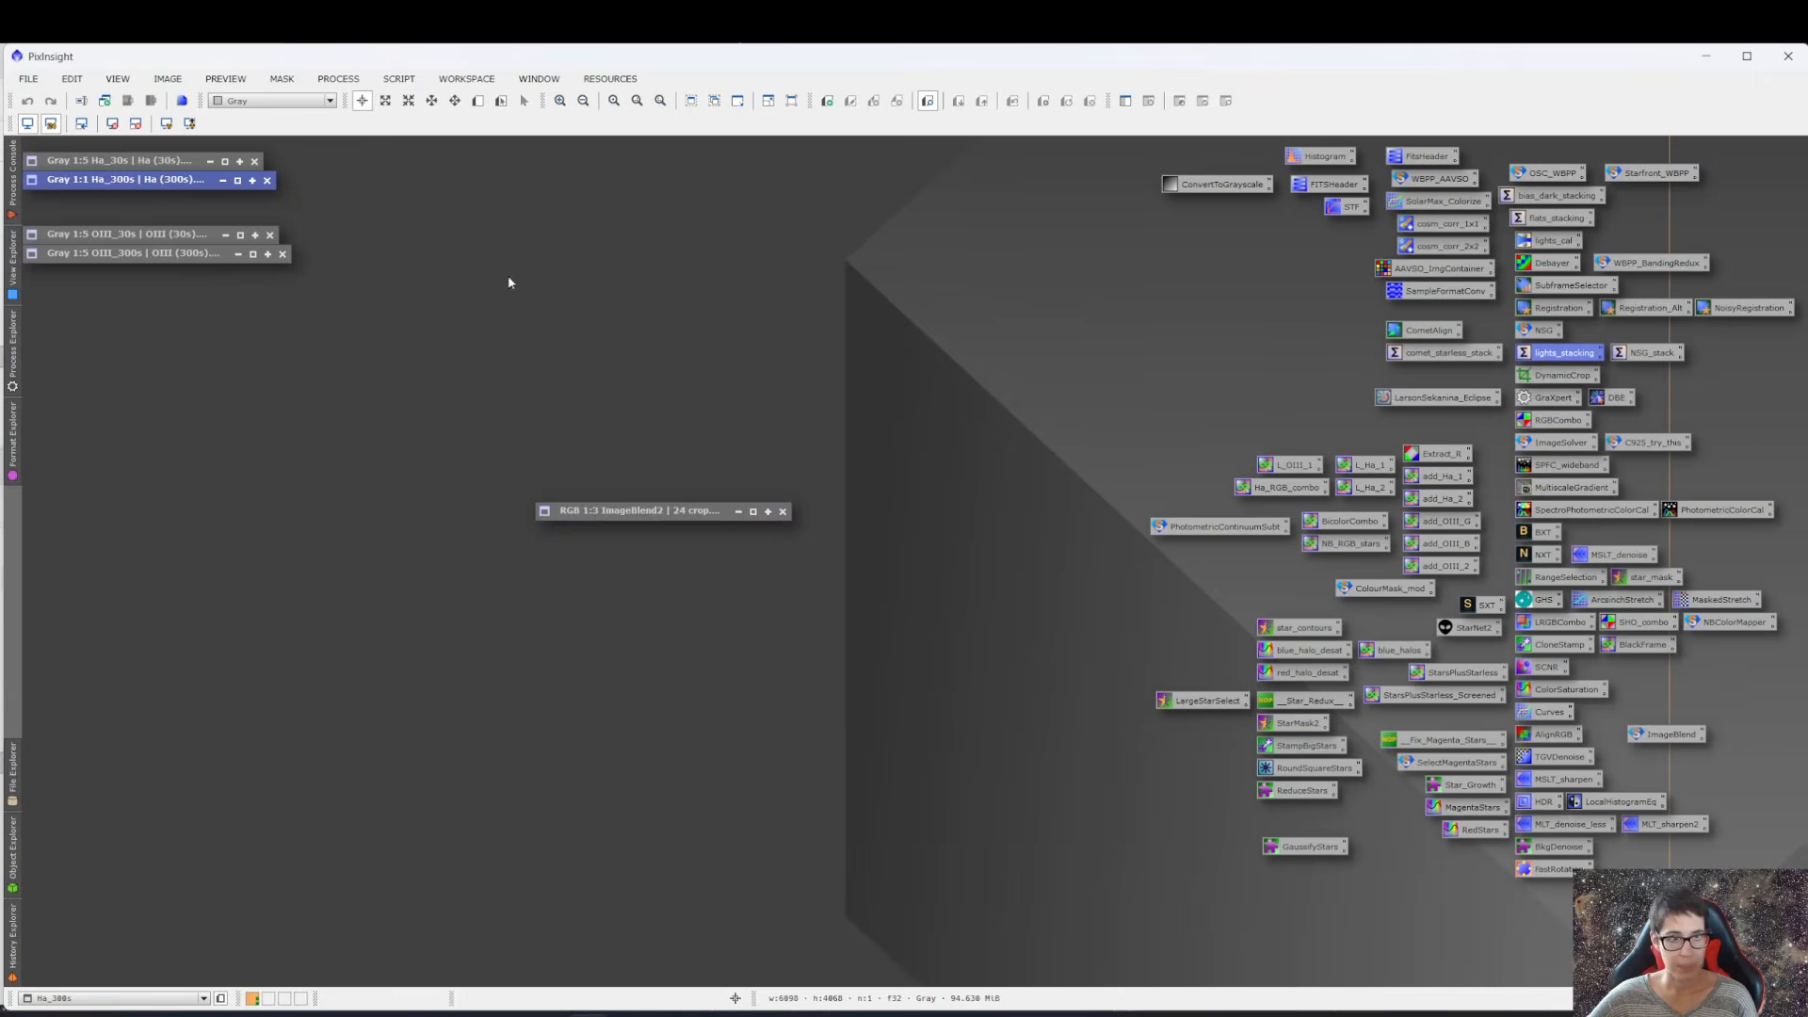
- Restore the OIII_300s image, move it into the free workspace area, and inspect the nebula's shell and core up close
double_click(181, 257)
drag(558, 239, 666, 293)
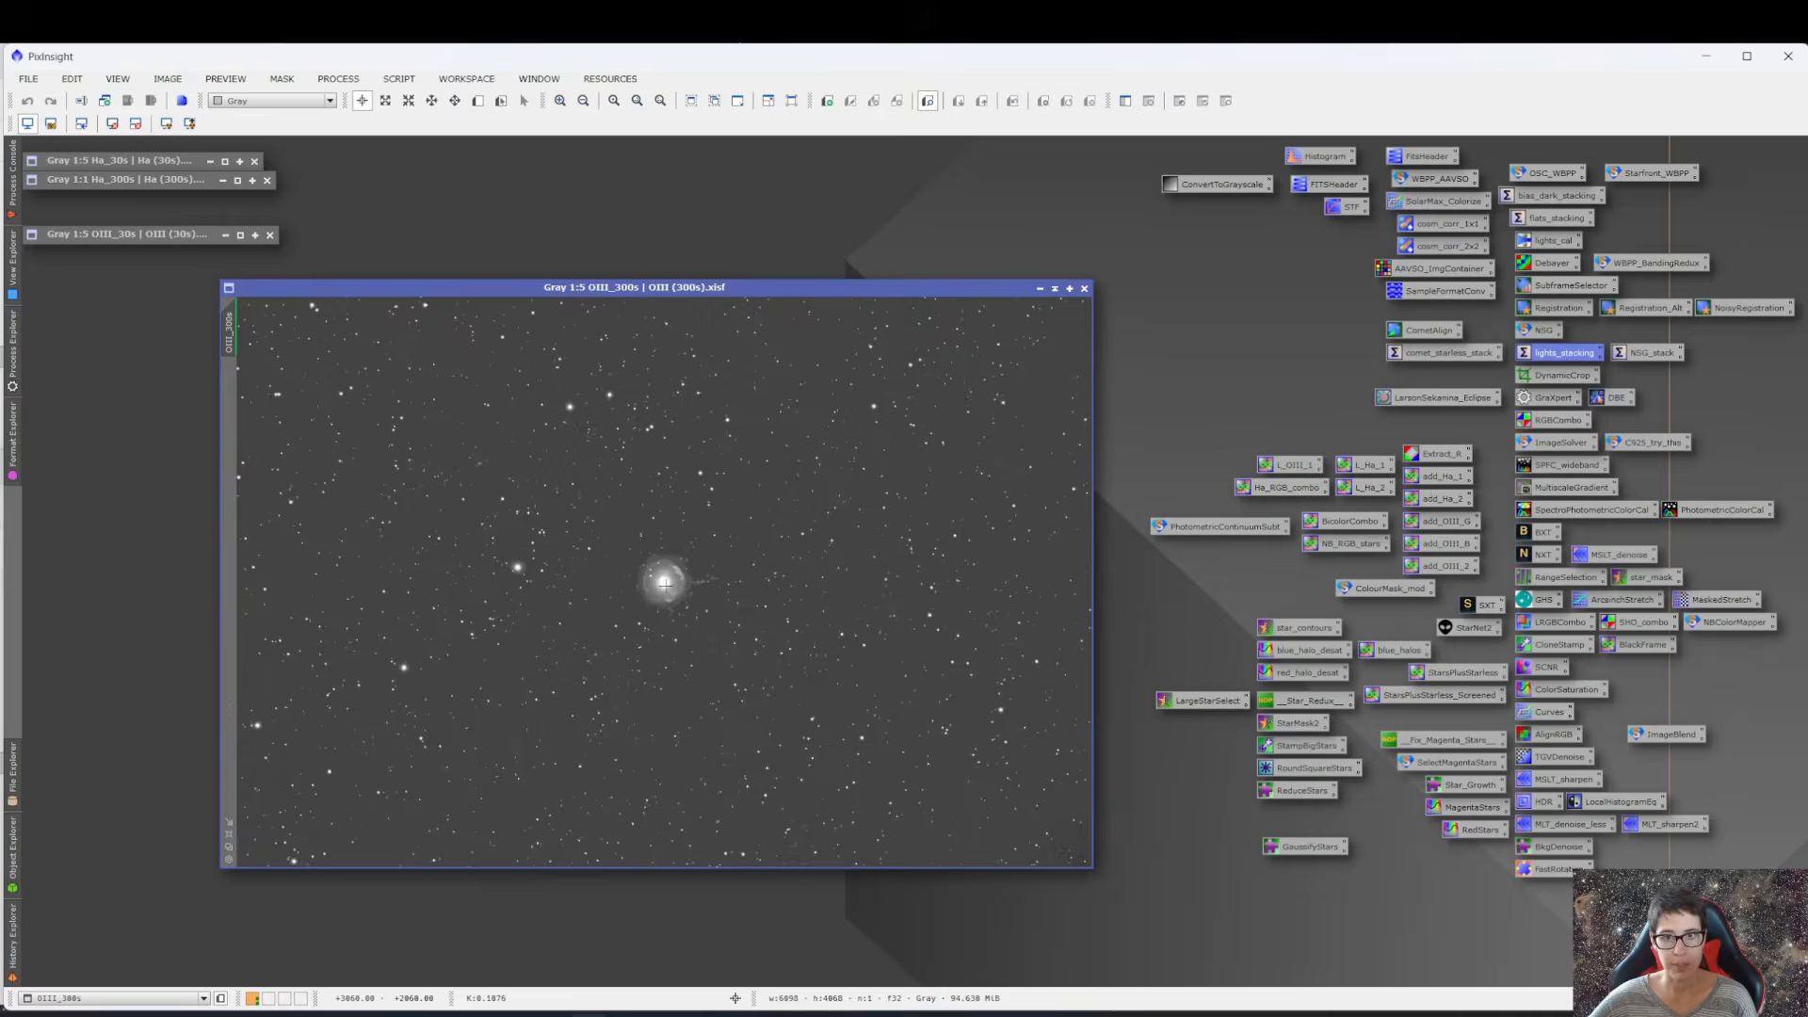
scroll(666, 584, up, 4)
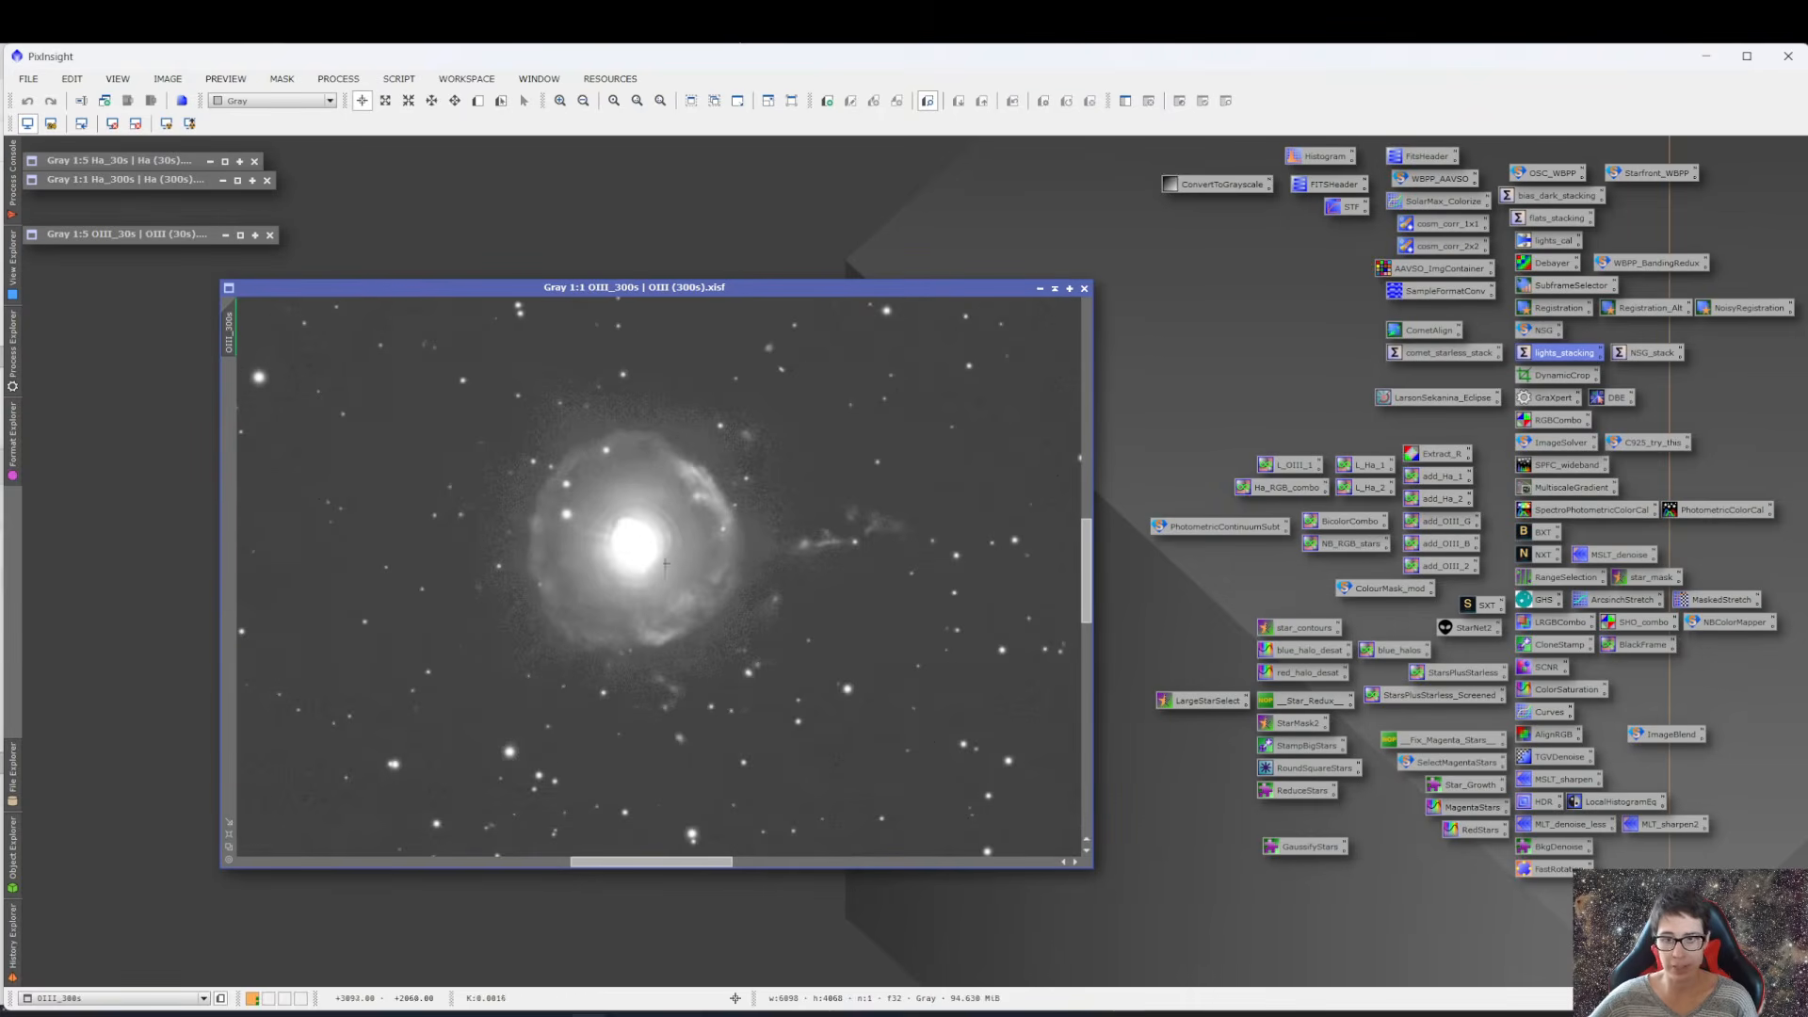
scroll(666, 565, up, 1)
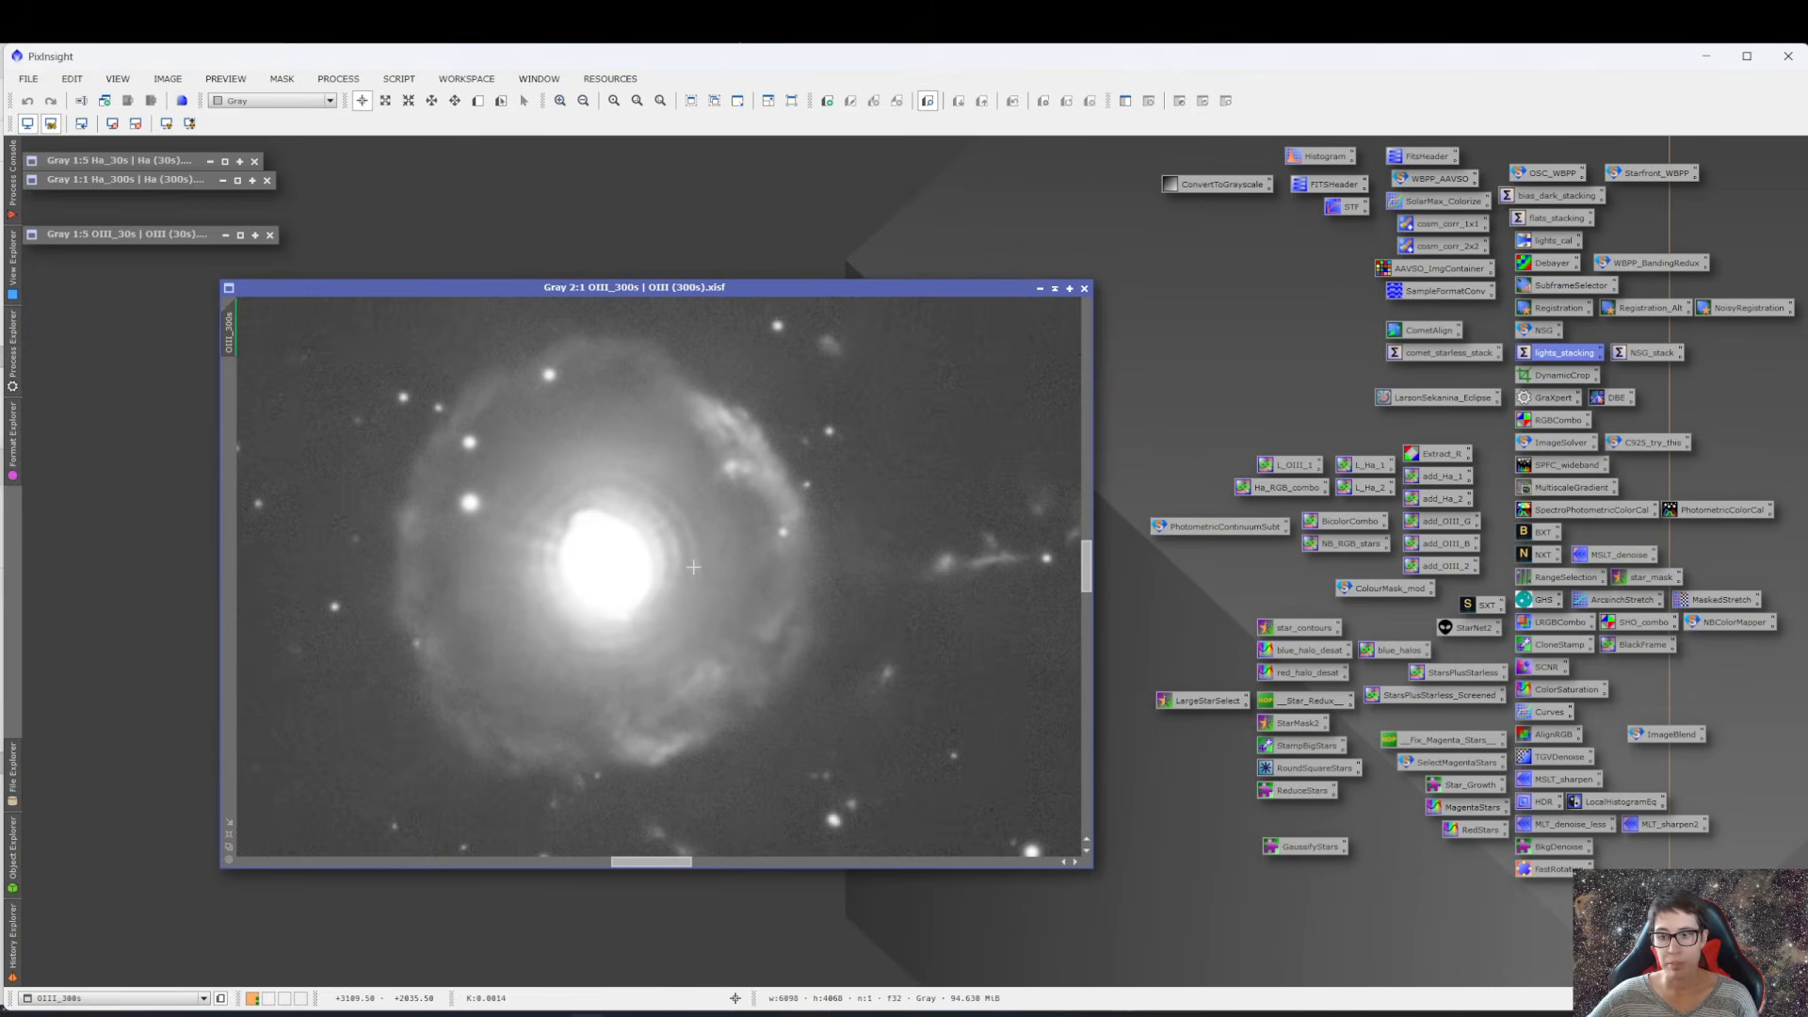
- Consult the "Process so far" notes in Snipping Tool, and return to a closer view of the OIII_300s core
click(789, 1013)
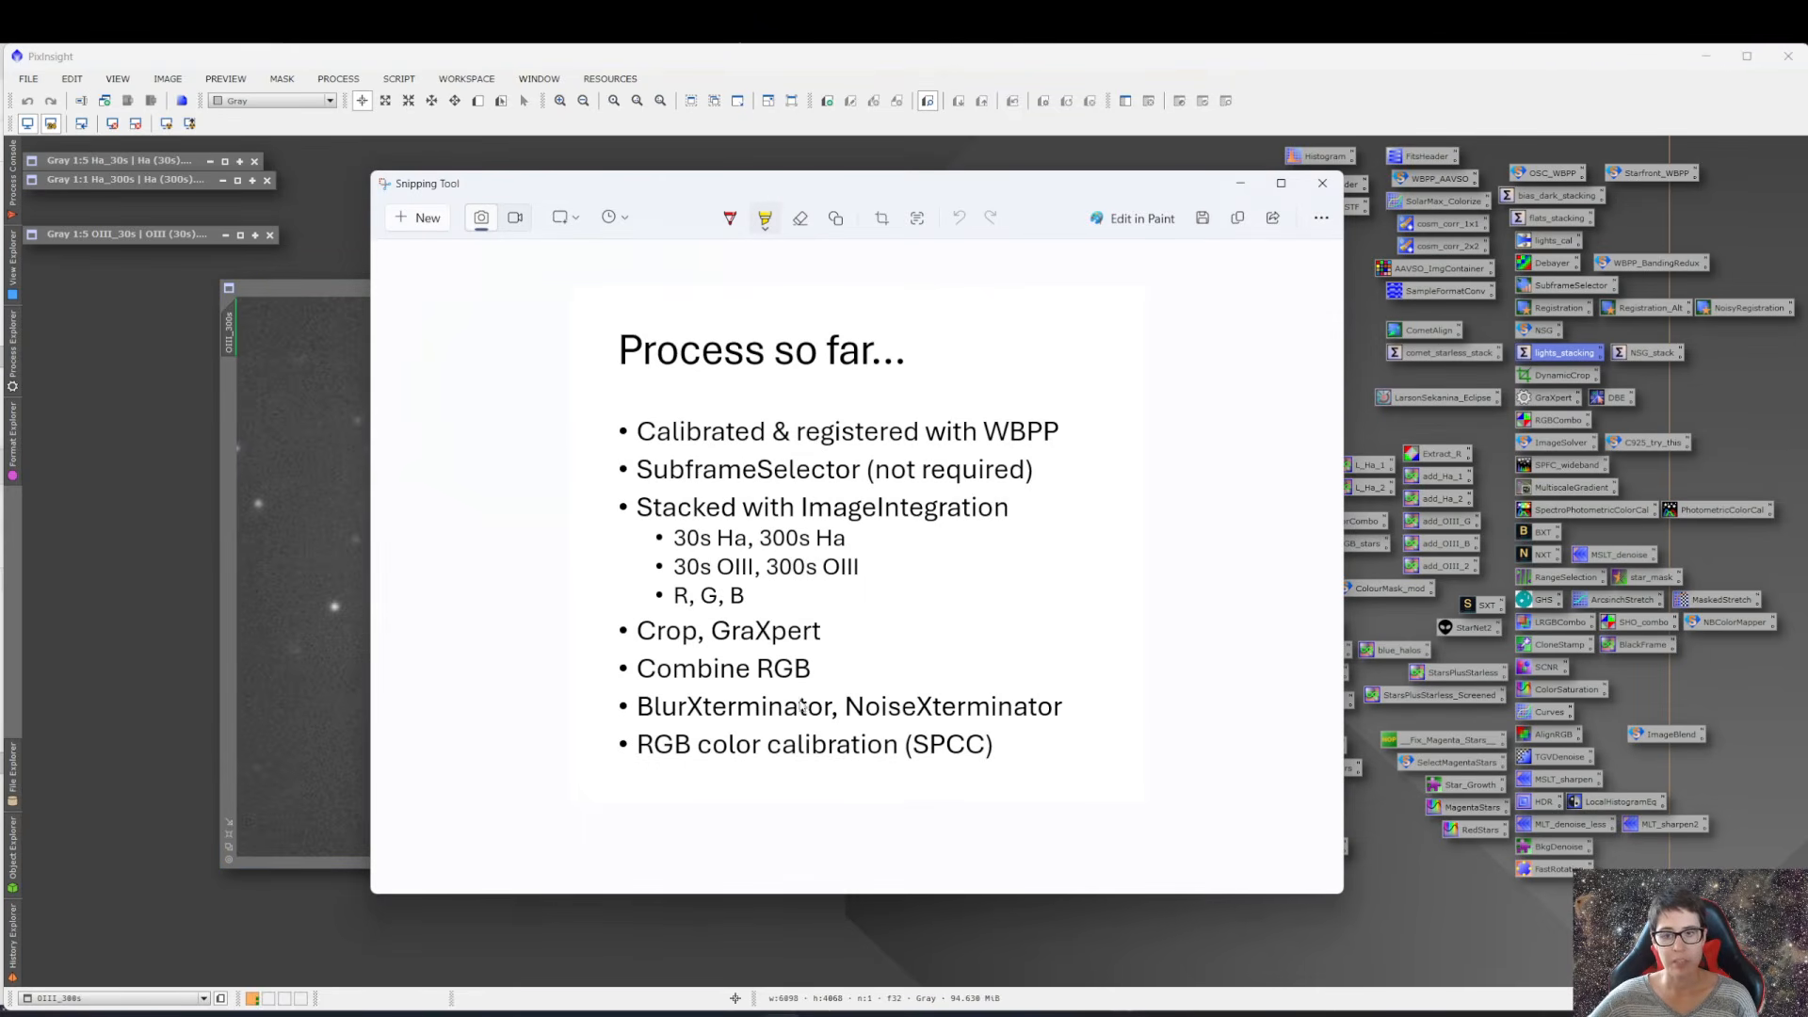
click(1240, 183)
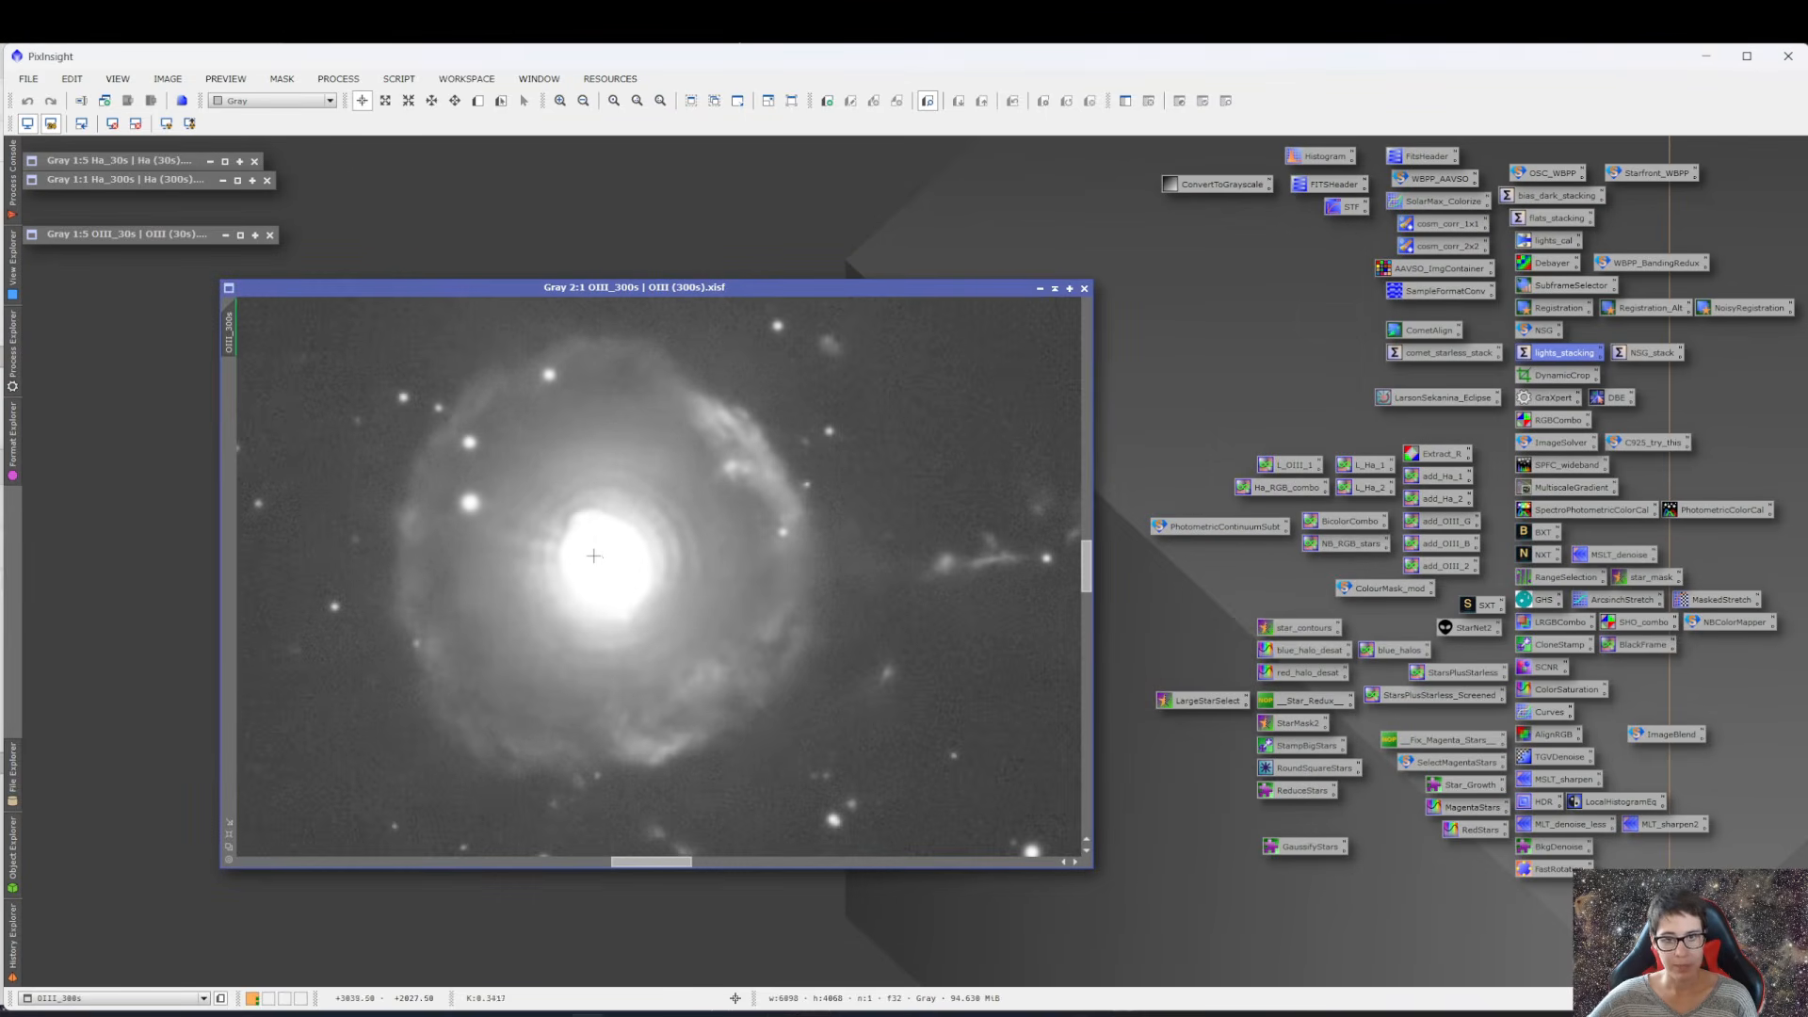
scroll(610, 556, up, 1)
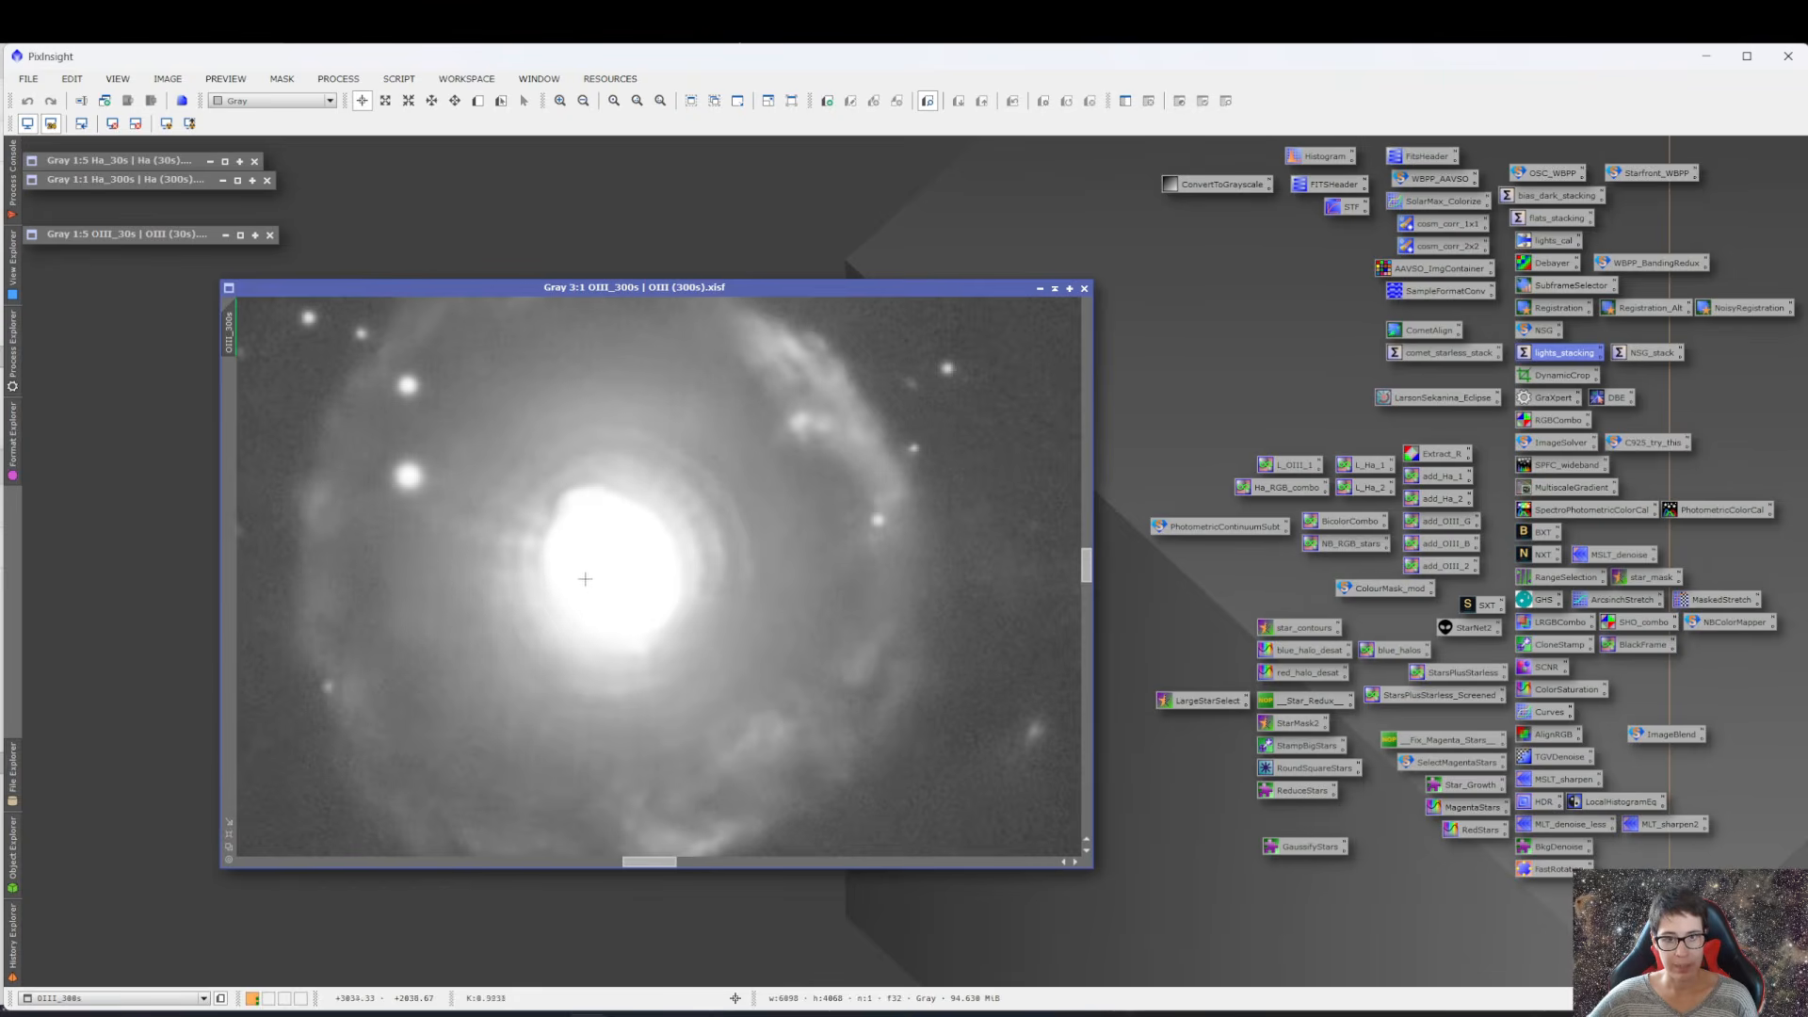
- Remove the screen stretch from OIII_300s and probe the pixel values along the bright inner ring for saturation
click(136, 126)
scroll(600, 523, up, 1)
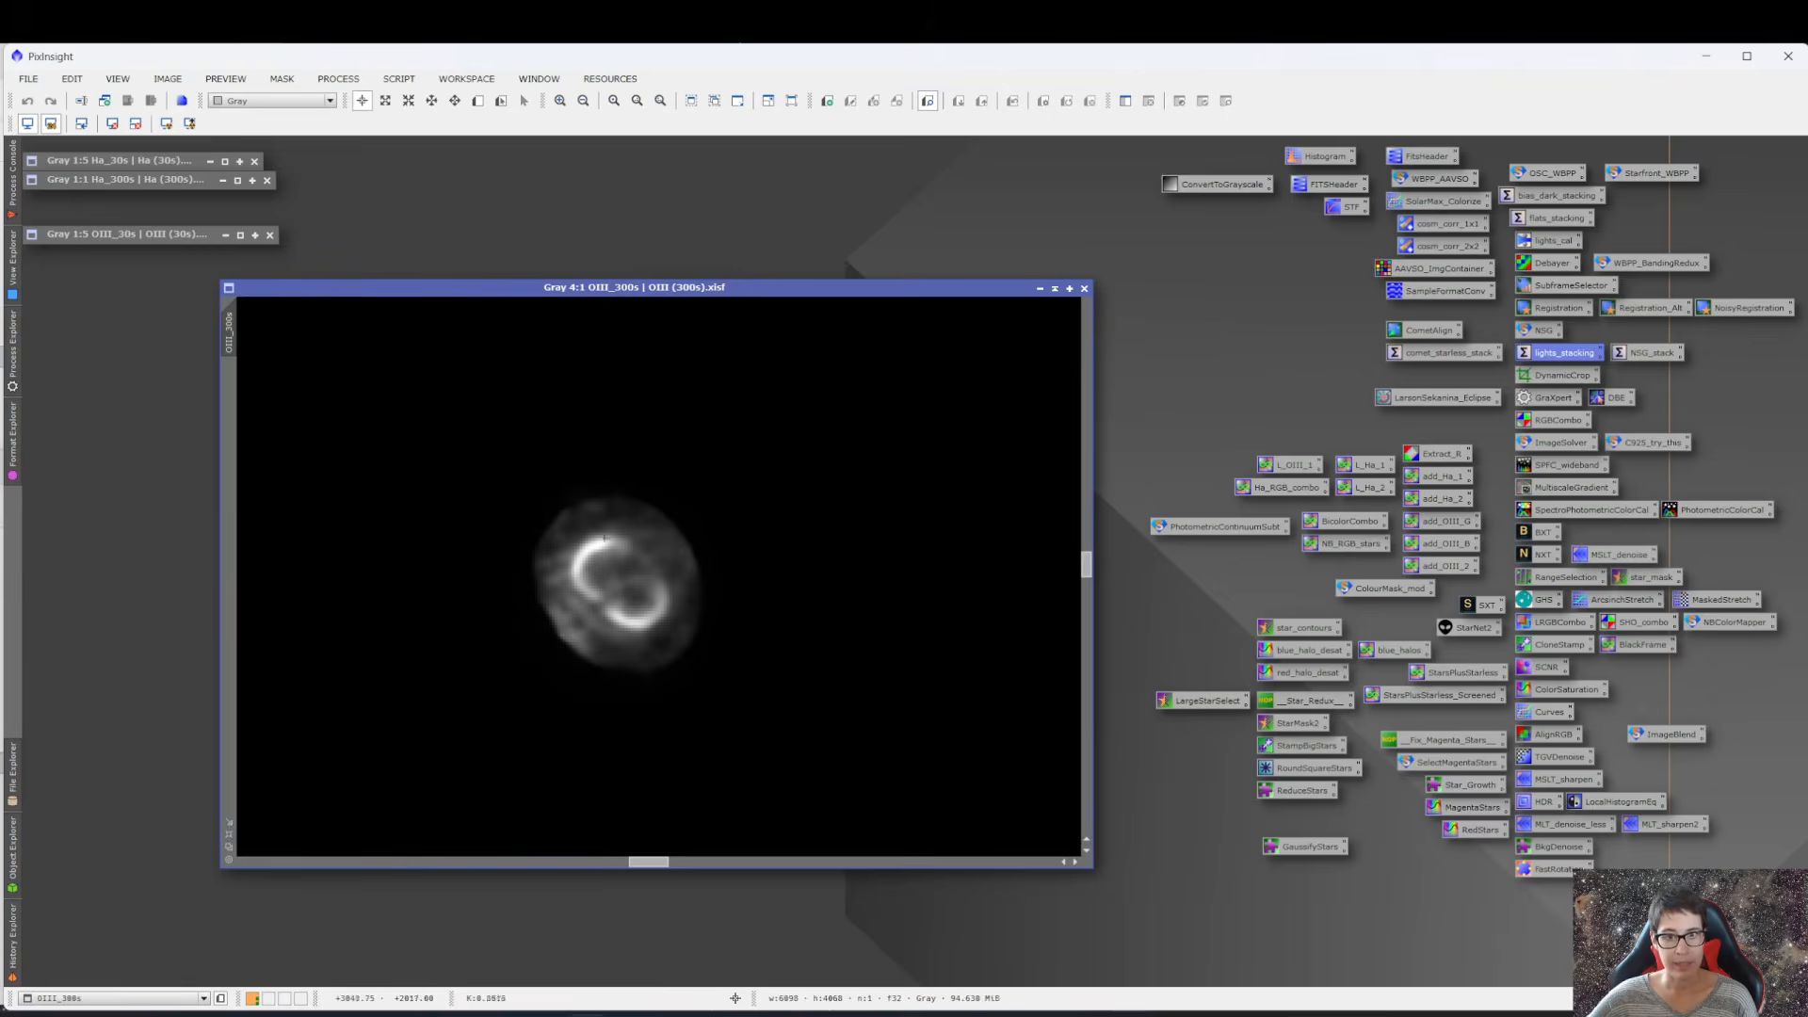
drag(604, 544, 593, 546)
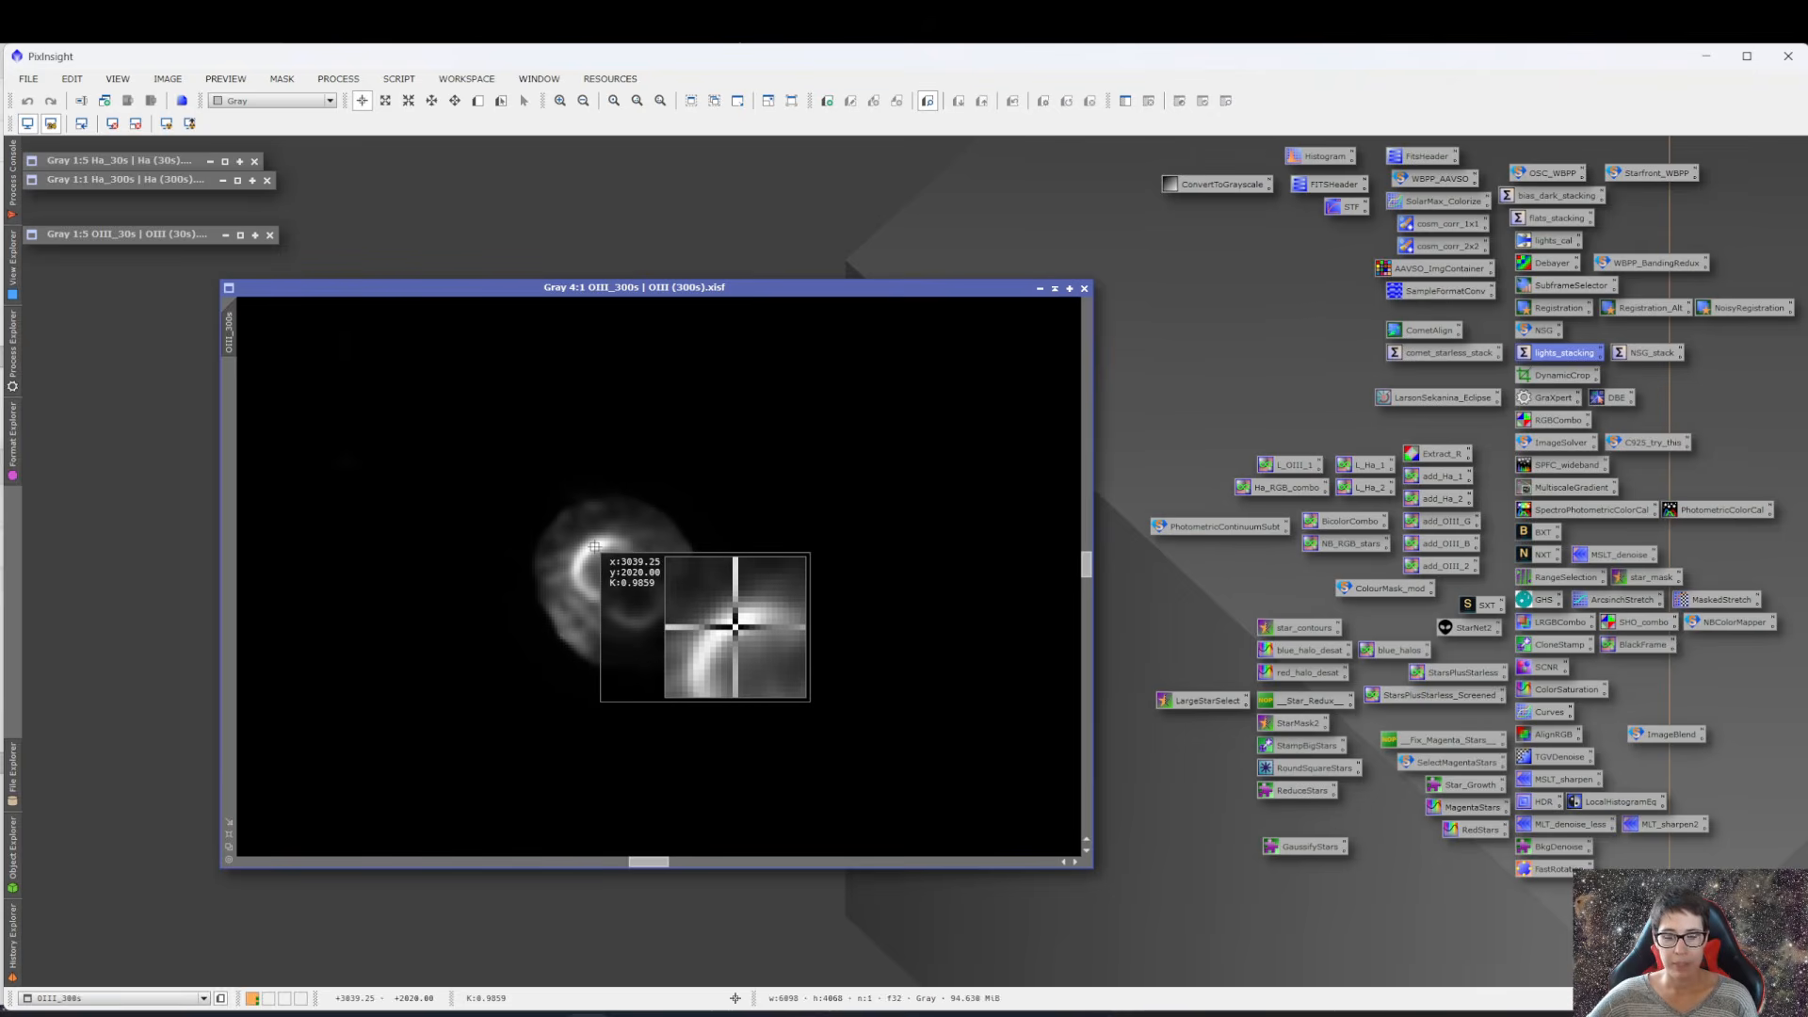
drag(593, 546, 595, 546)
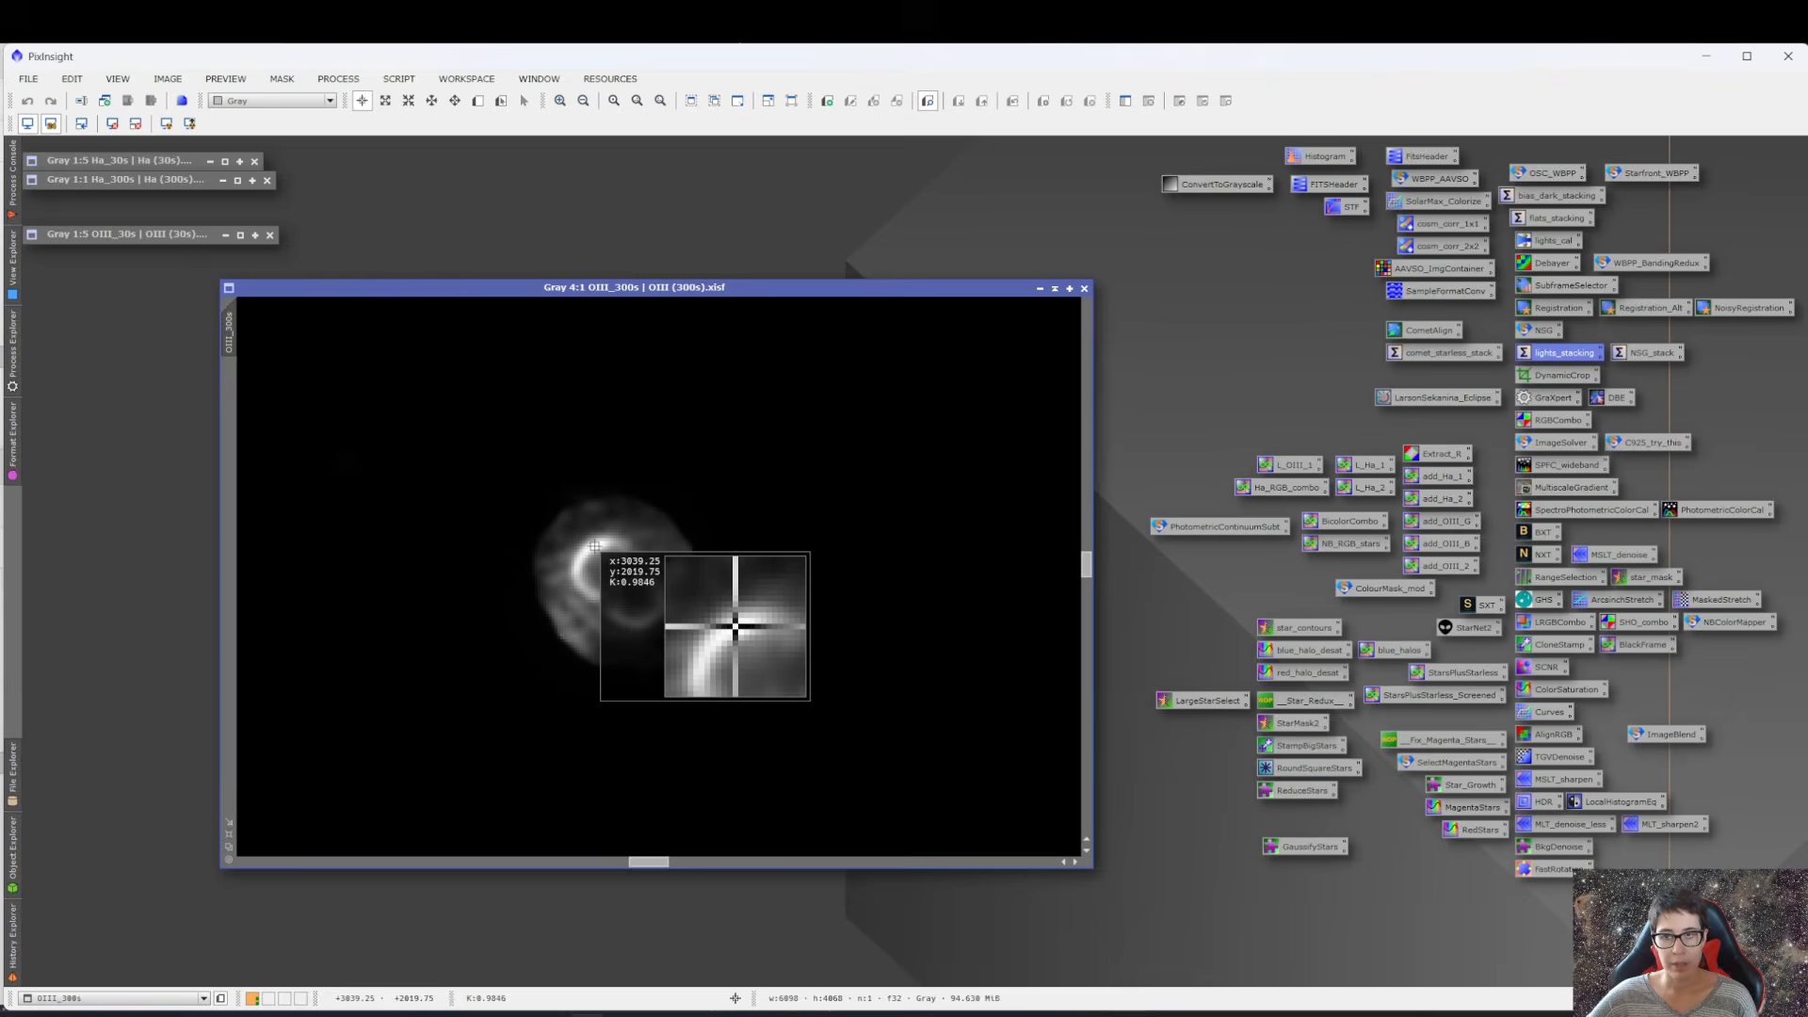
drag(594, 546, 596, 547)
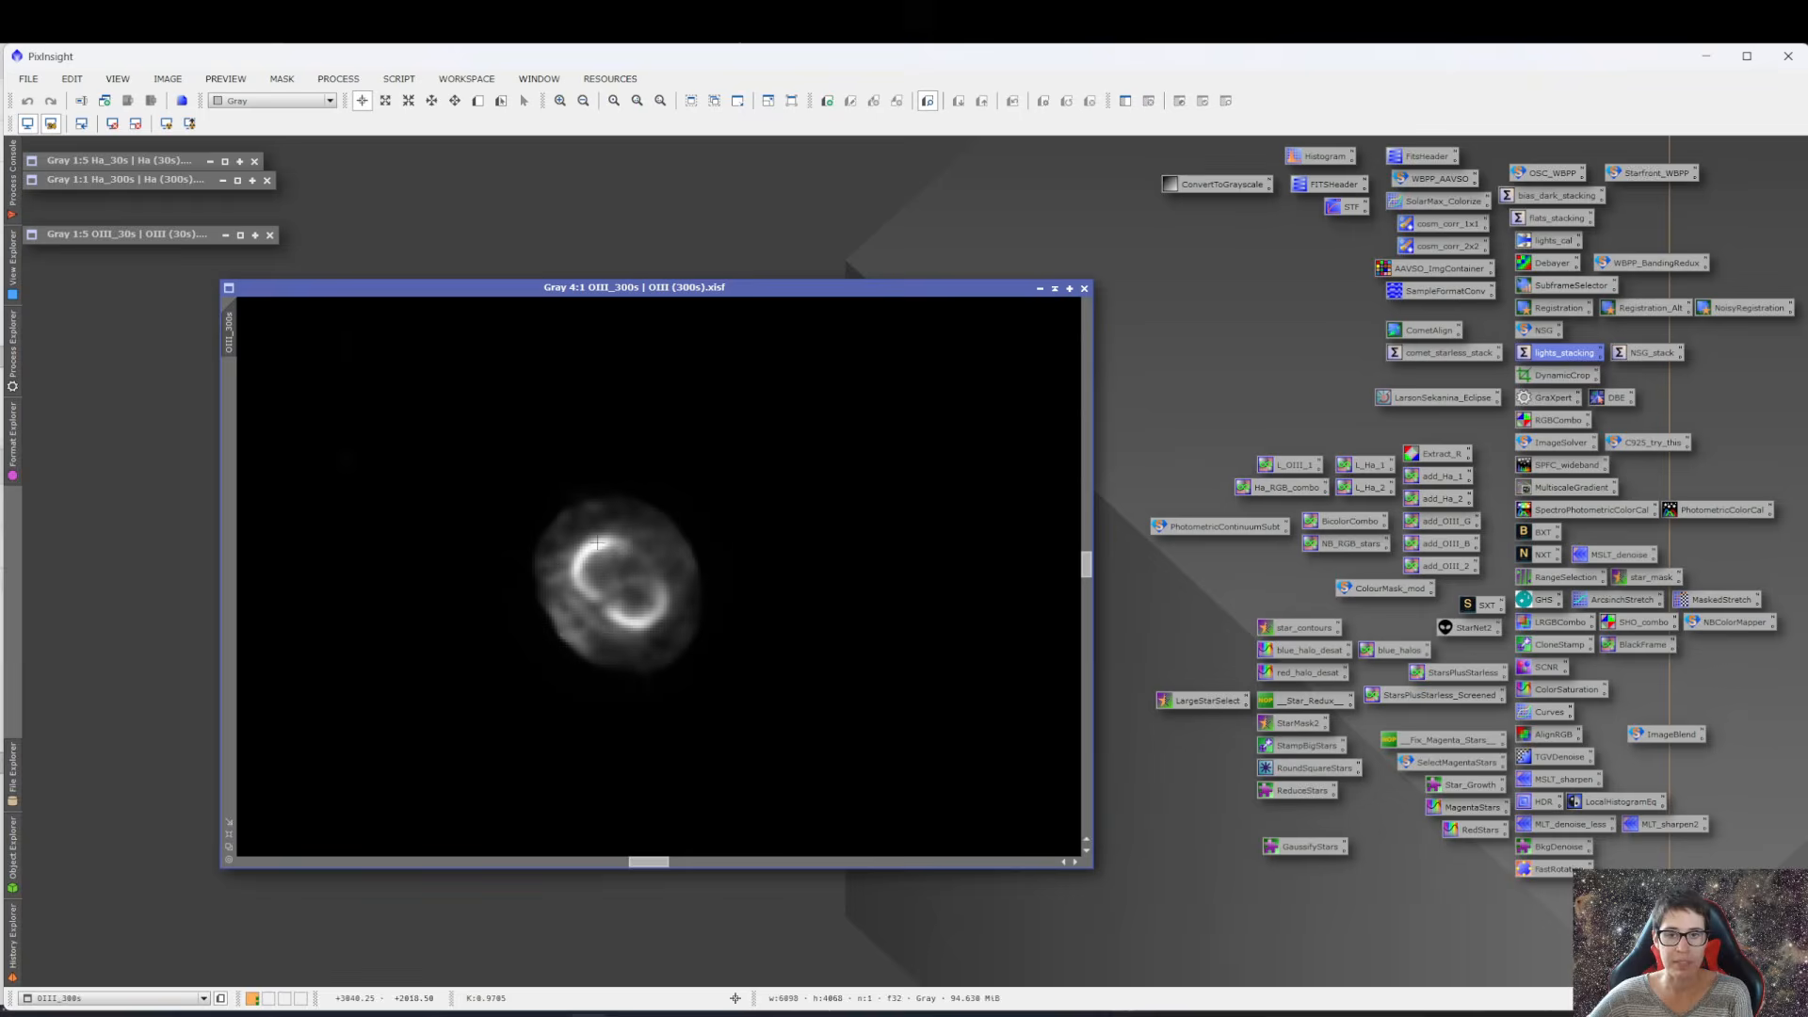
drag(599, 543, 598, 545)
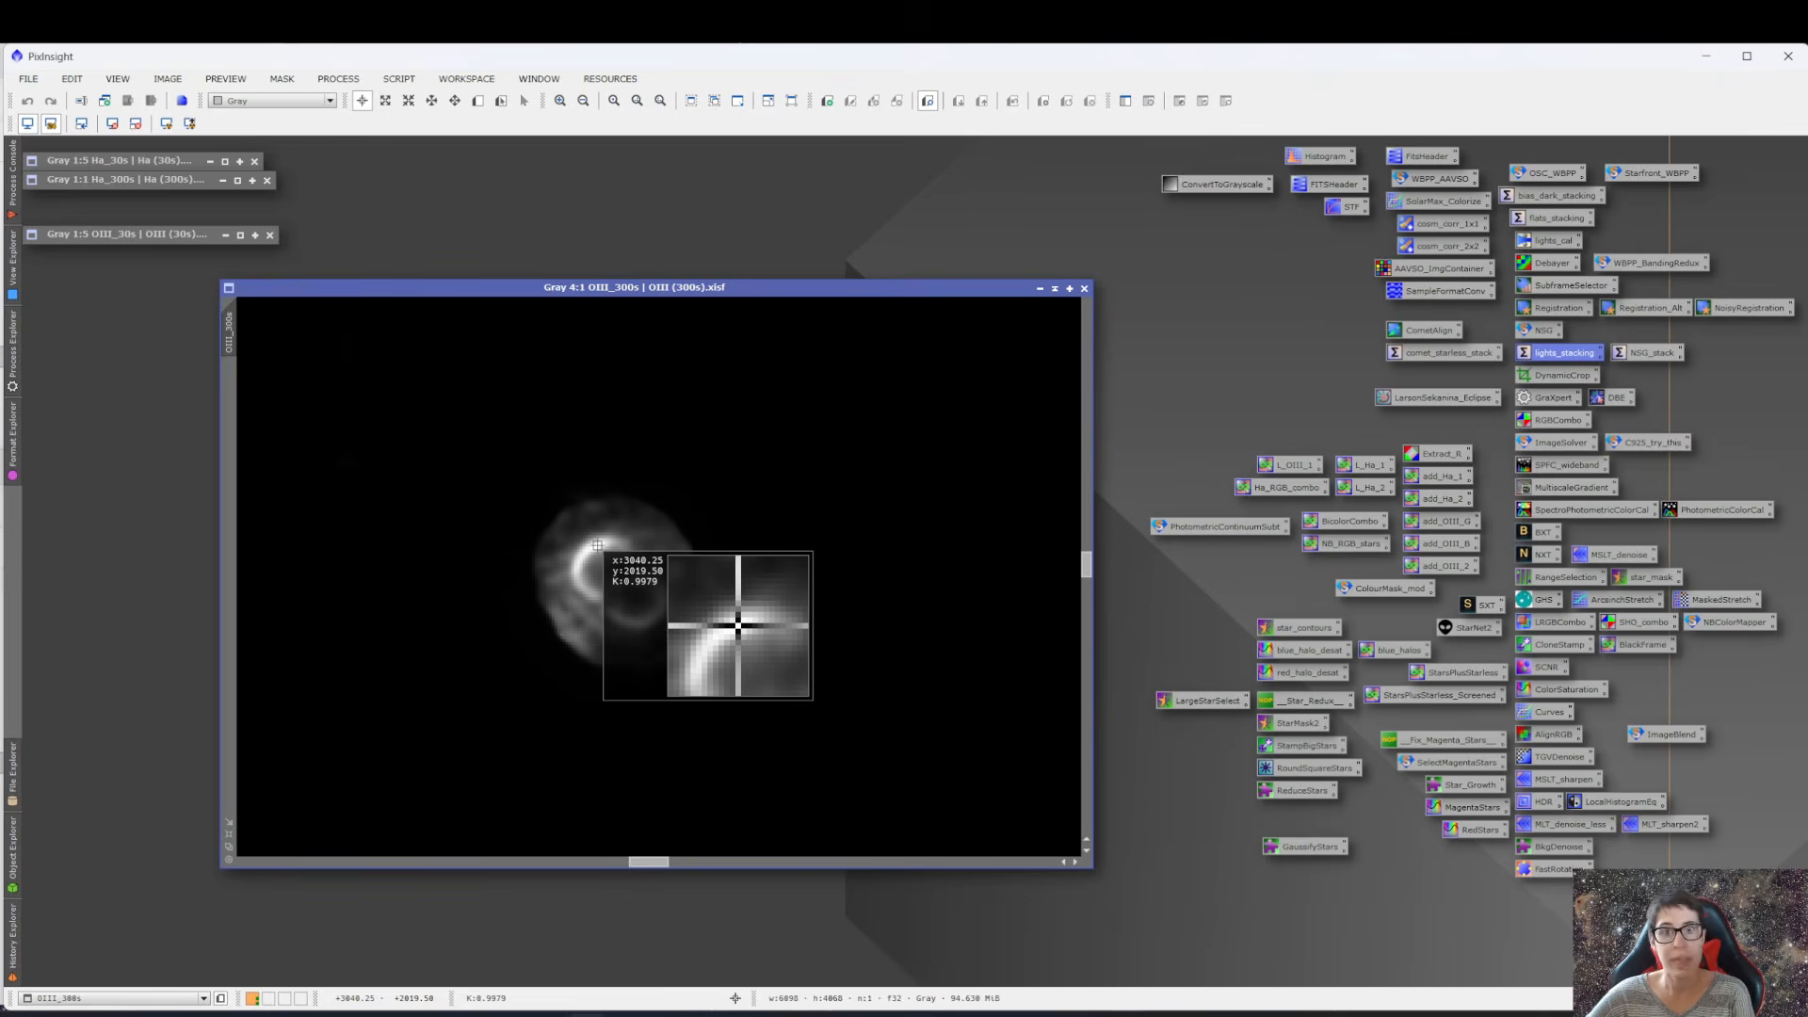
drag(598, 545, 598, 544)
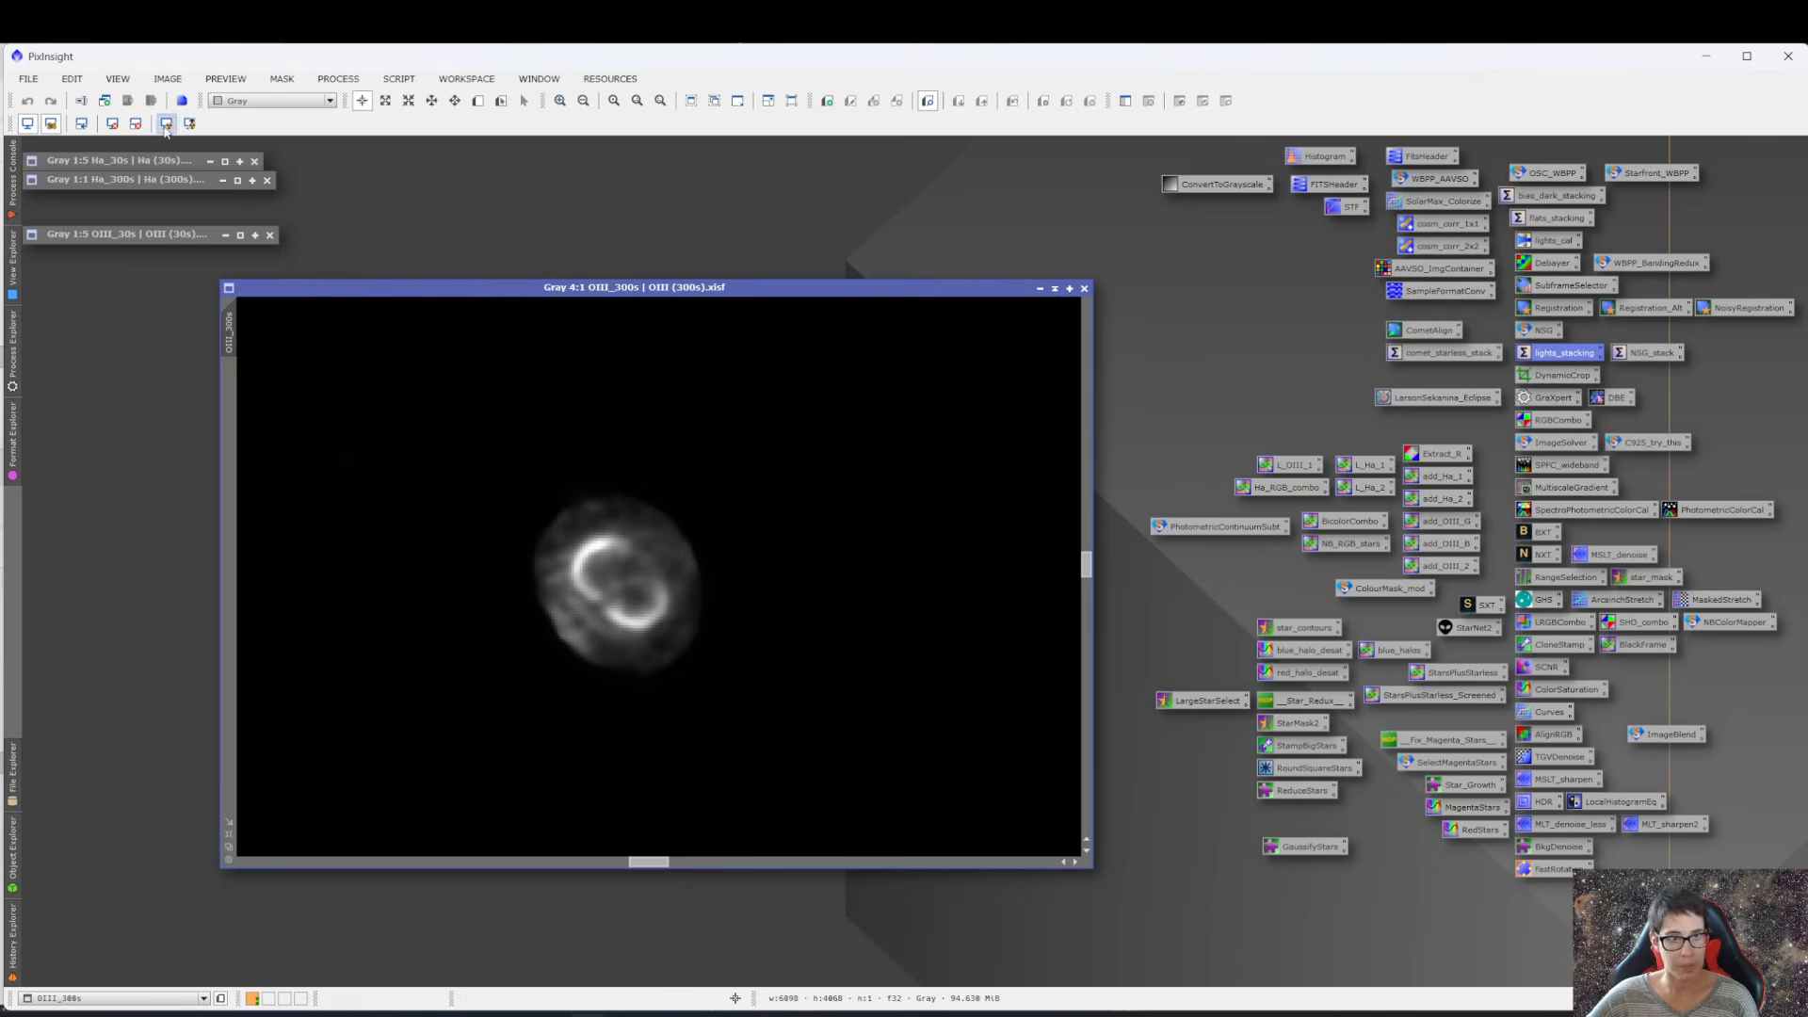
mouse_move(631, 624)
mouse_down()
mouse_move(599, 563)
mouse_move(619, 548)
mouse_move(601, 548)
mouse_move(632, 597)
mouse_move(618, 591)
mouse_up()
scroll(605, 557, down, 2)
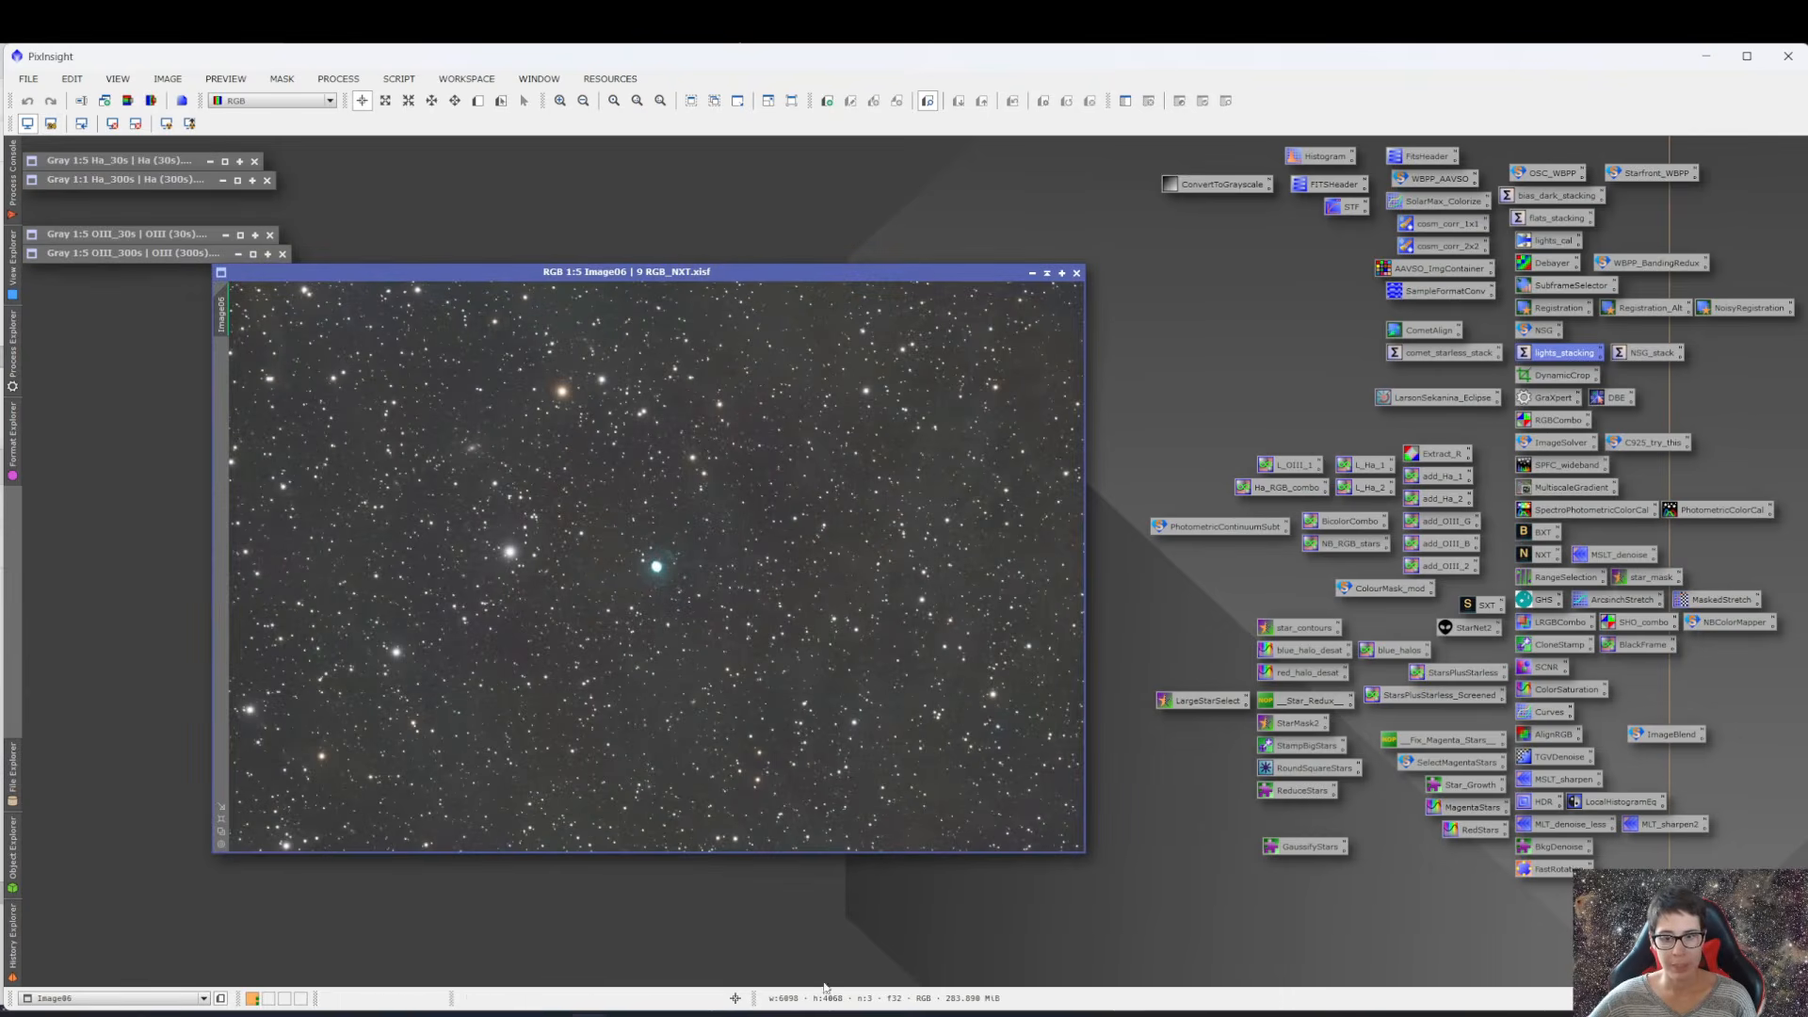
- Review the notes on the RGB preprocessing in Snipping Tool, and inspect the nebula closely in the RGB_NXT image
click(805, 1013)
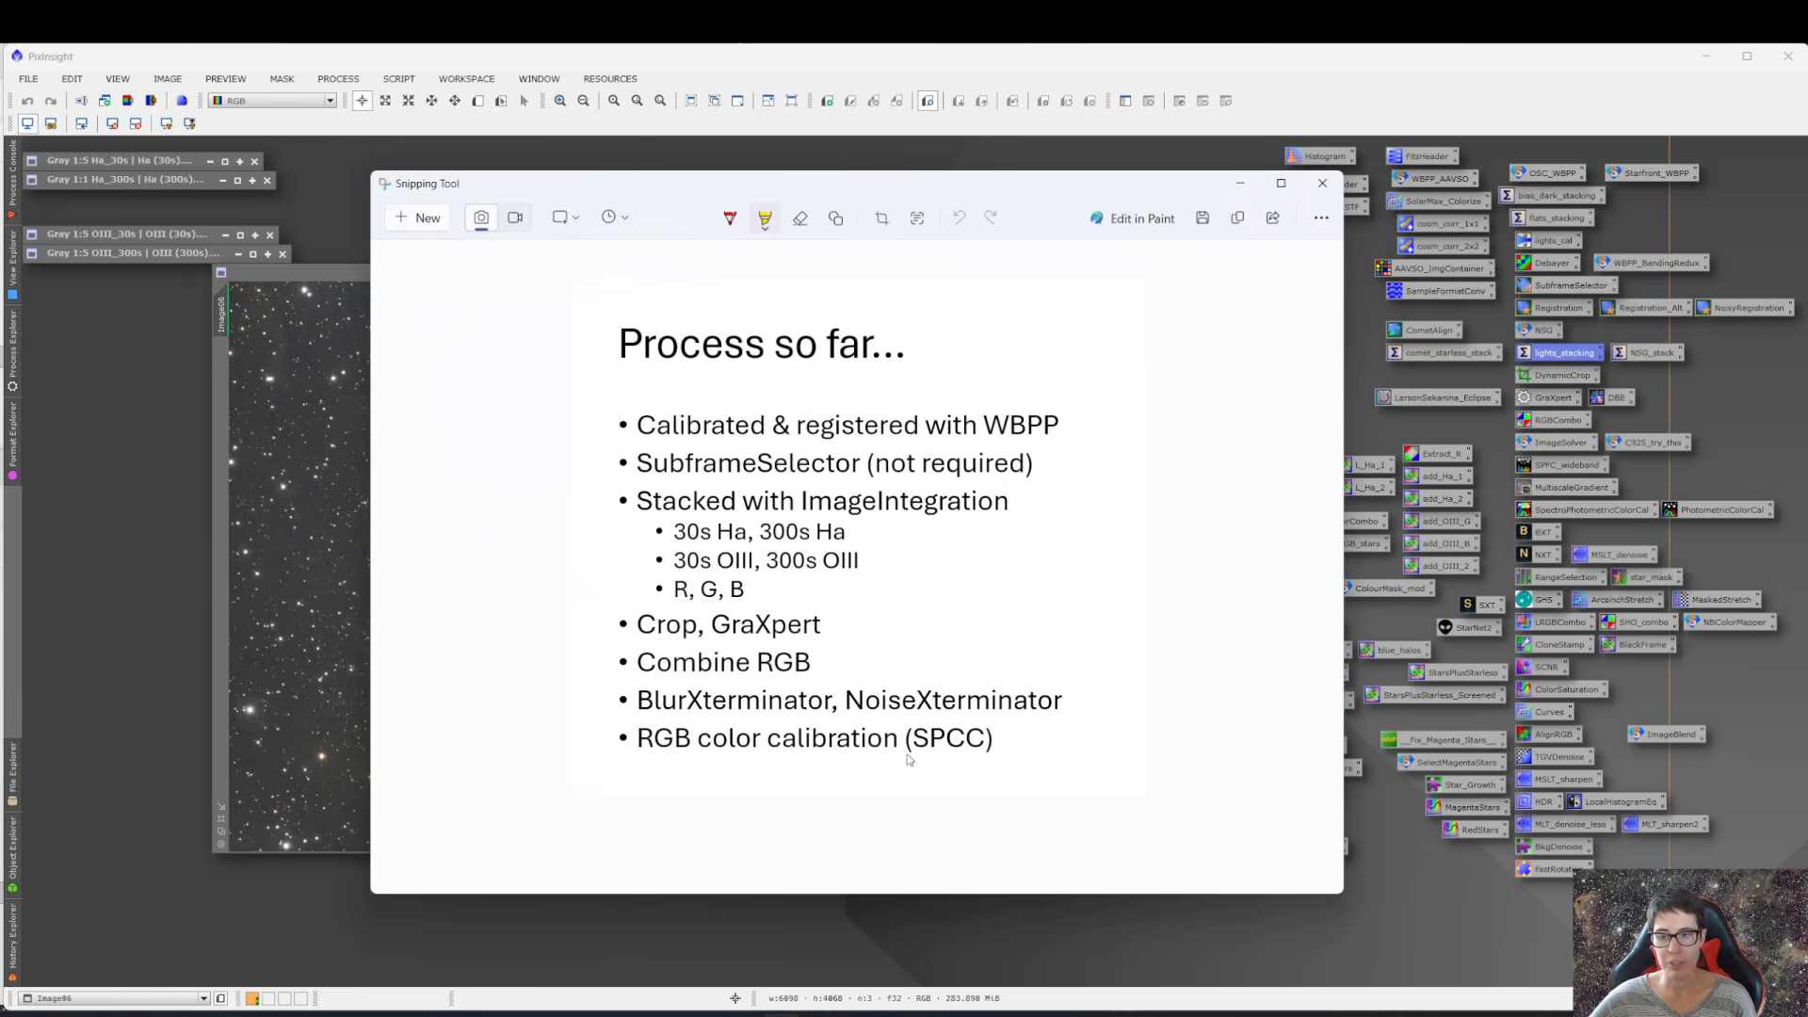
click(1240, 184)
scroll(650, 563, up, 5)
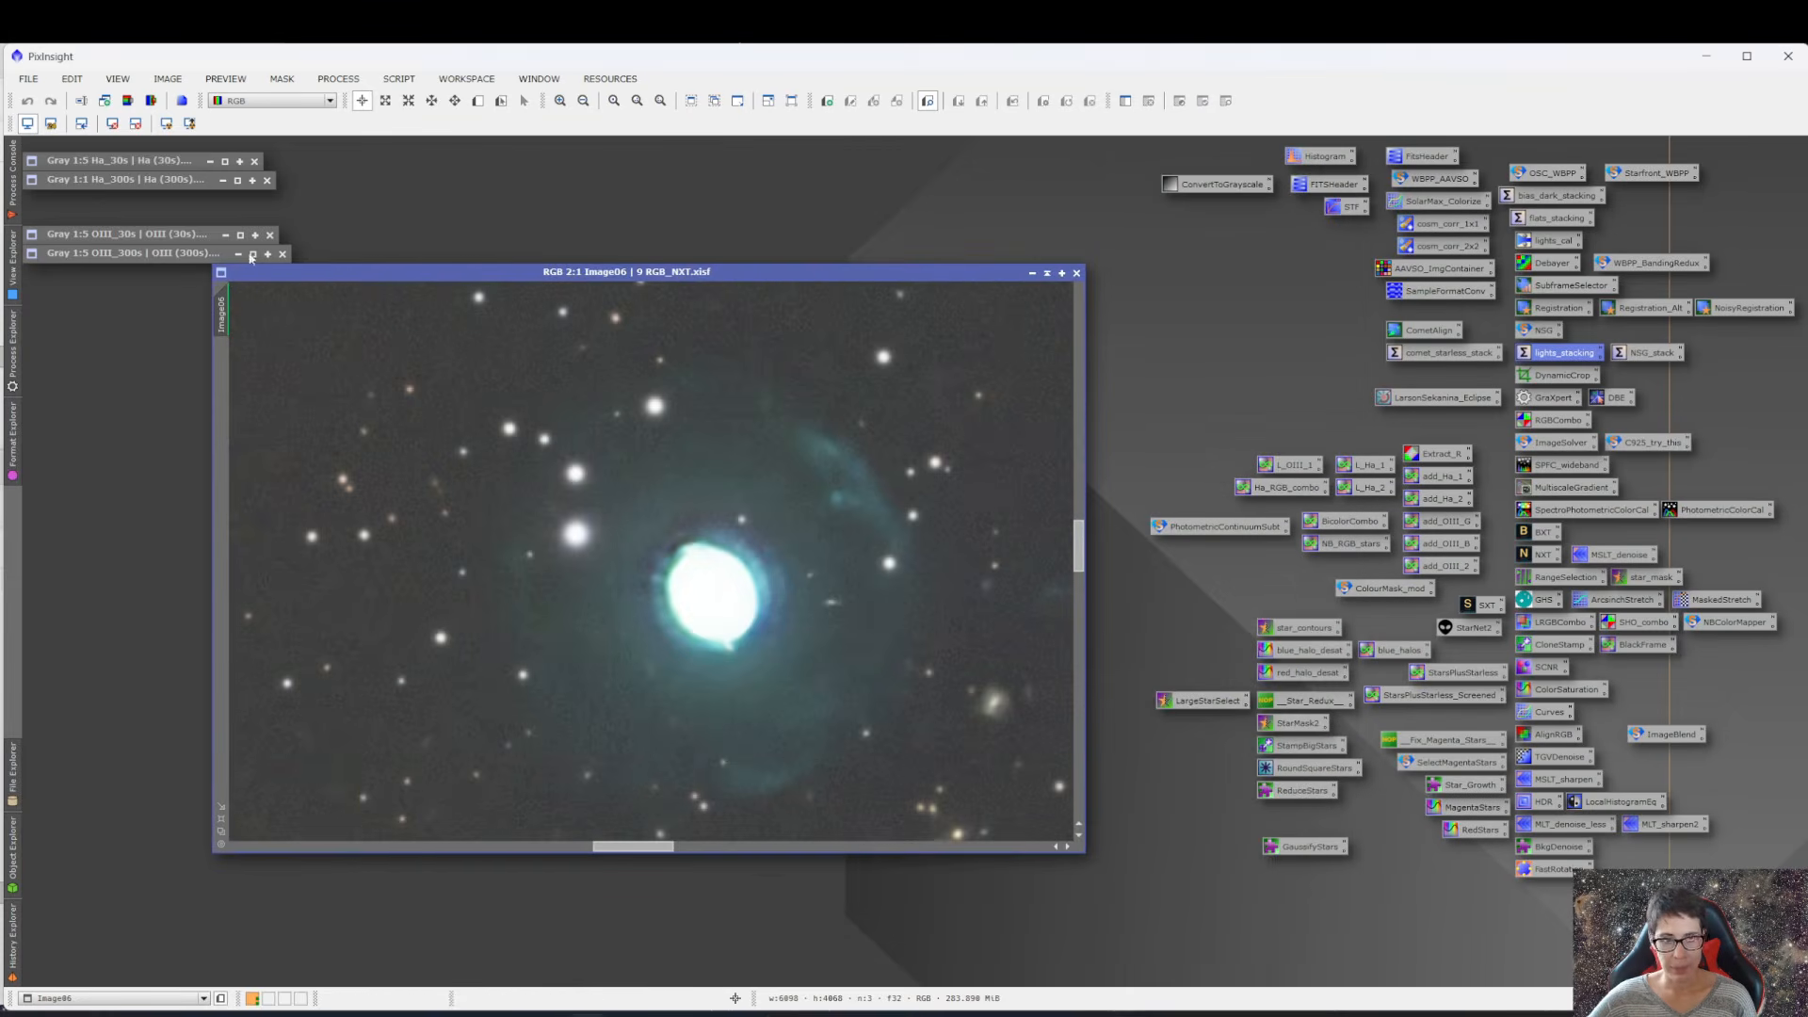
- Remove the screen stretch from the RGB_NXT image, examine the nebula's linear core, and reapply the automatic stretch
click(135, 124)
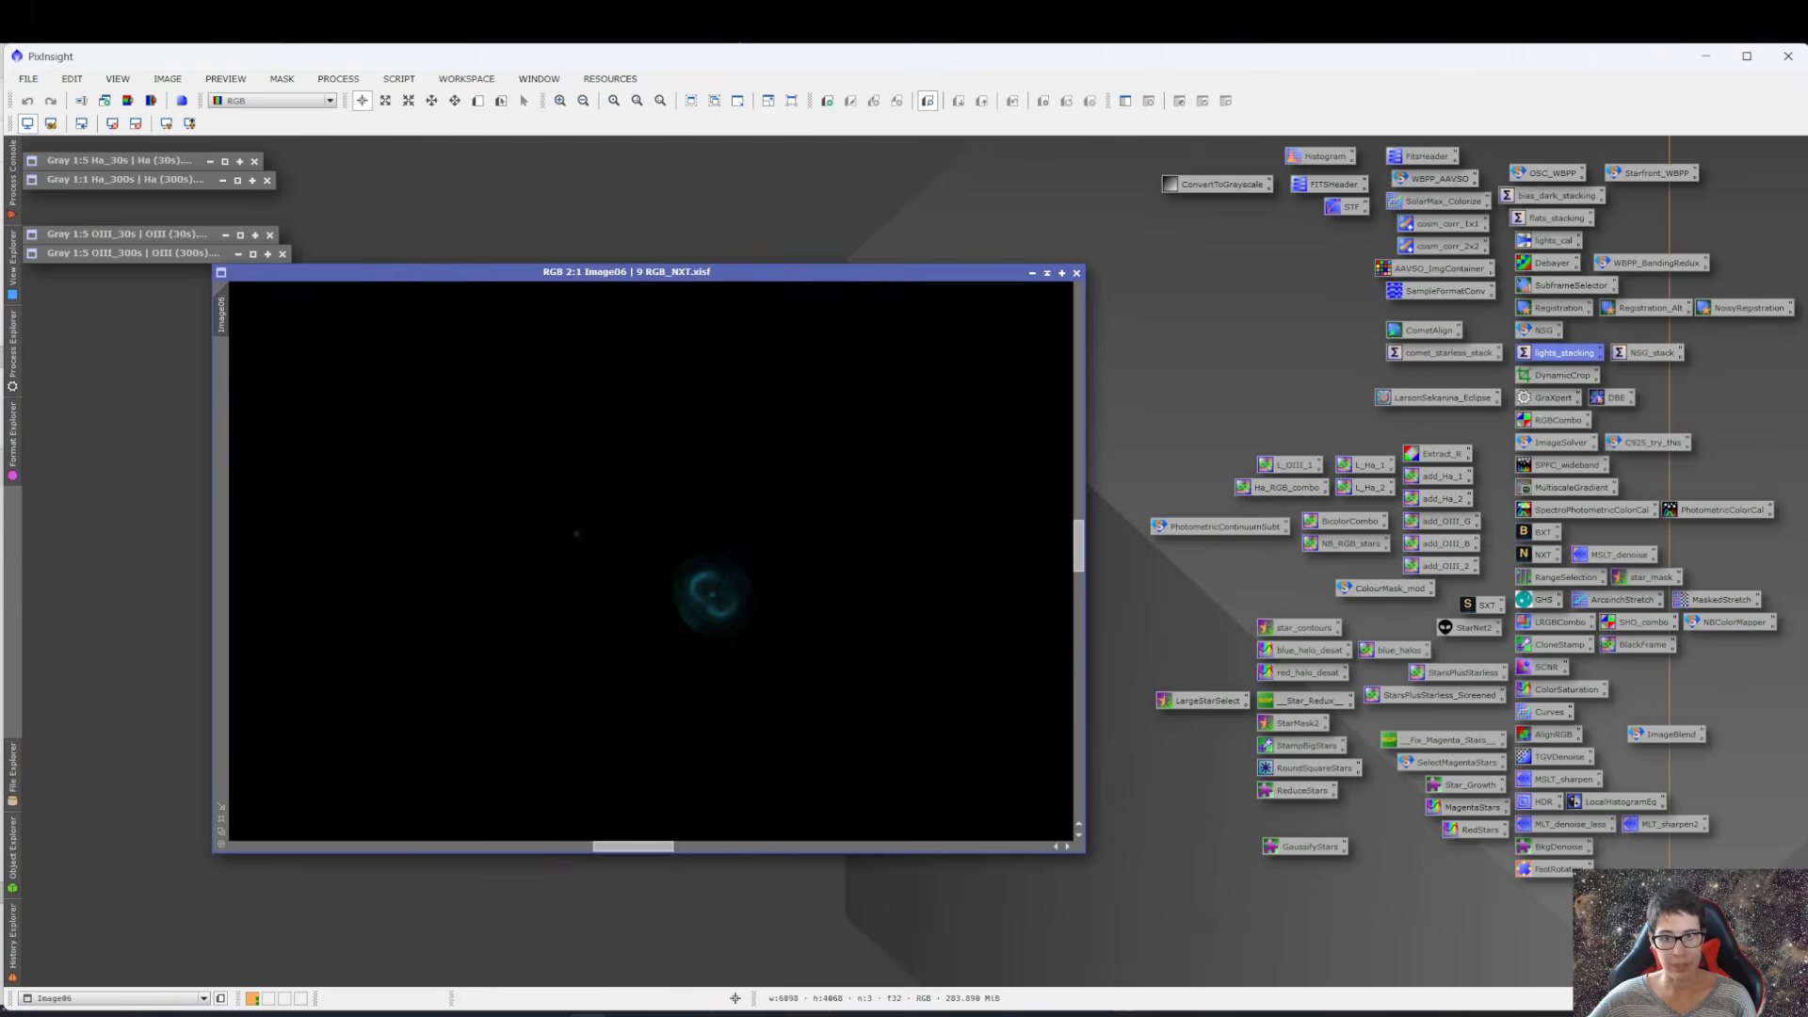
click(113, 124)
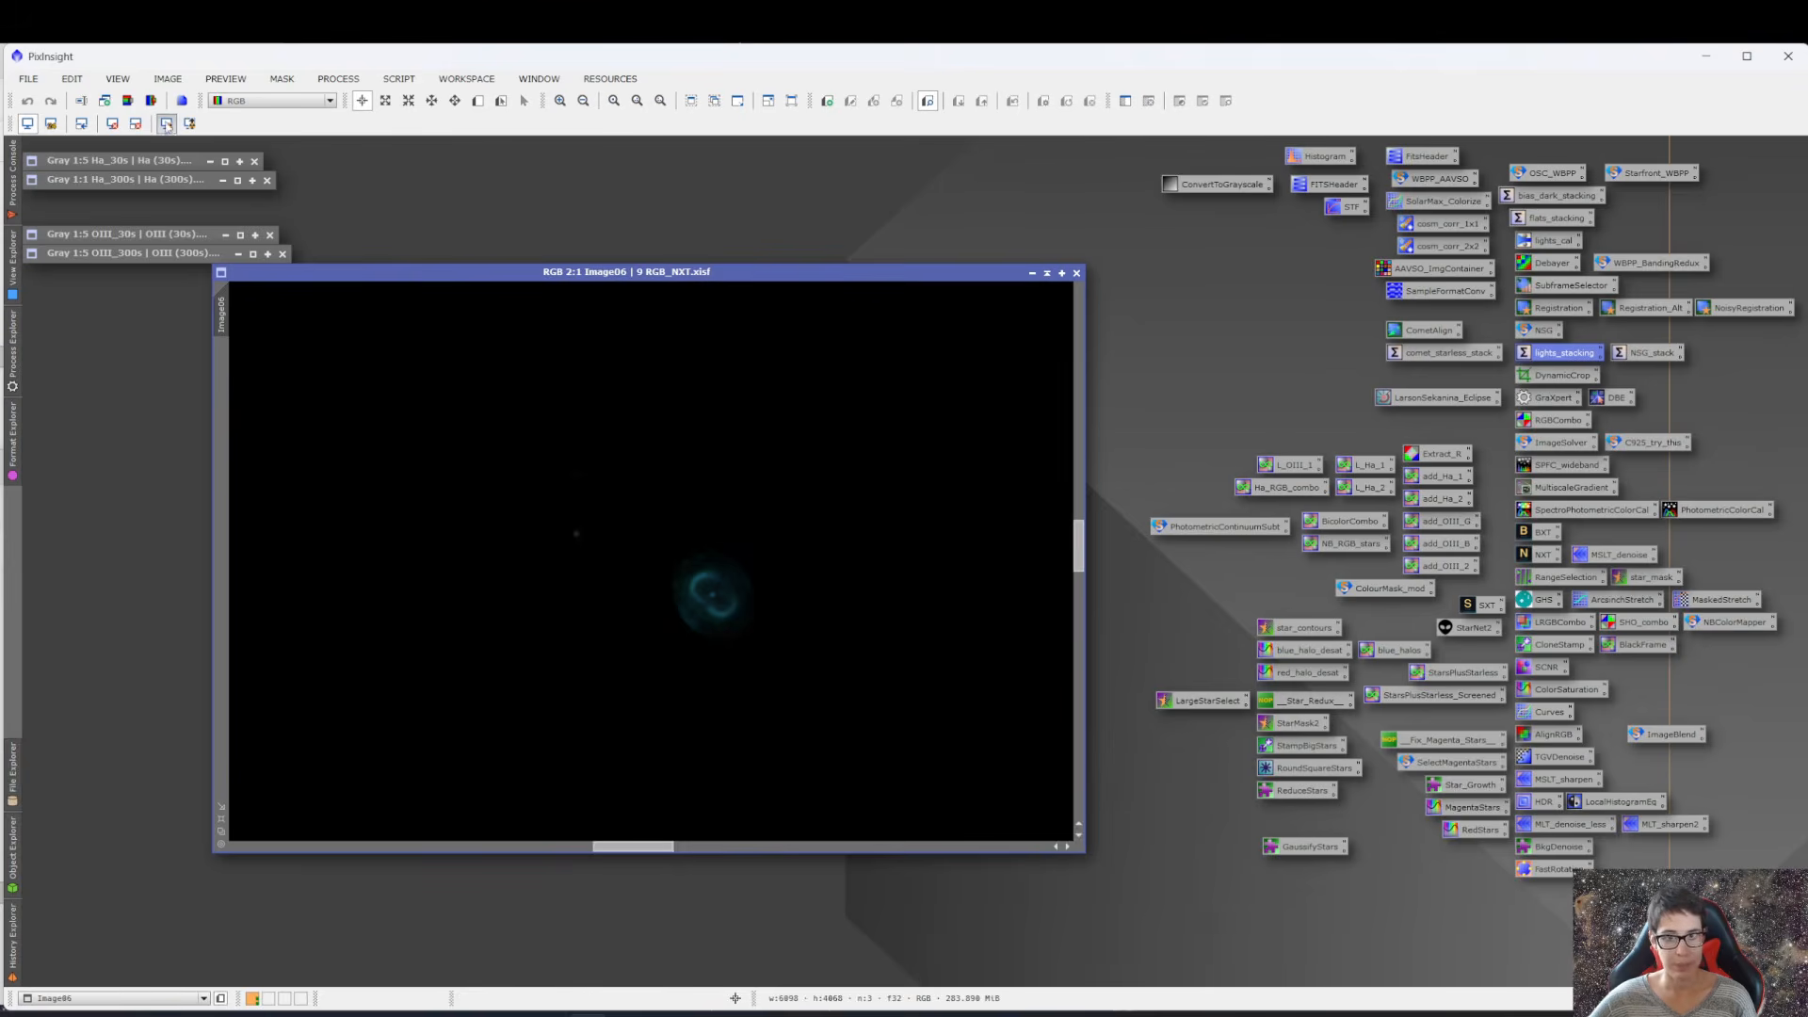
click(712, 591)
mouse_move(712, 591)
mouse_down()
mouse_move(688, 586)
mouse_move(721, 606)
mouse_move(723, 588)
mouse_move(688, 578)
mouse_move(706, 599)
mouse_up()
- Examine the stretched RGB_NXT field, comparing the background and stars across the full frame with a close view of the galaxy
scroll(770, 601, down, 5)
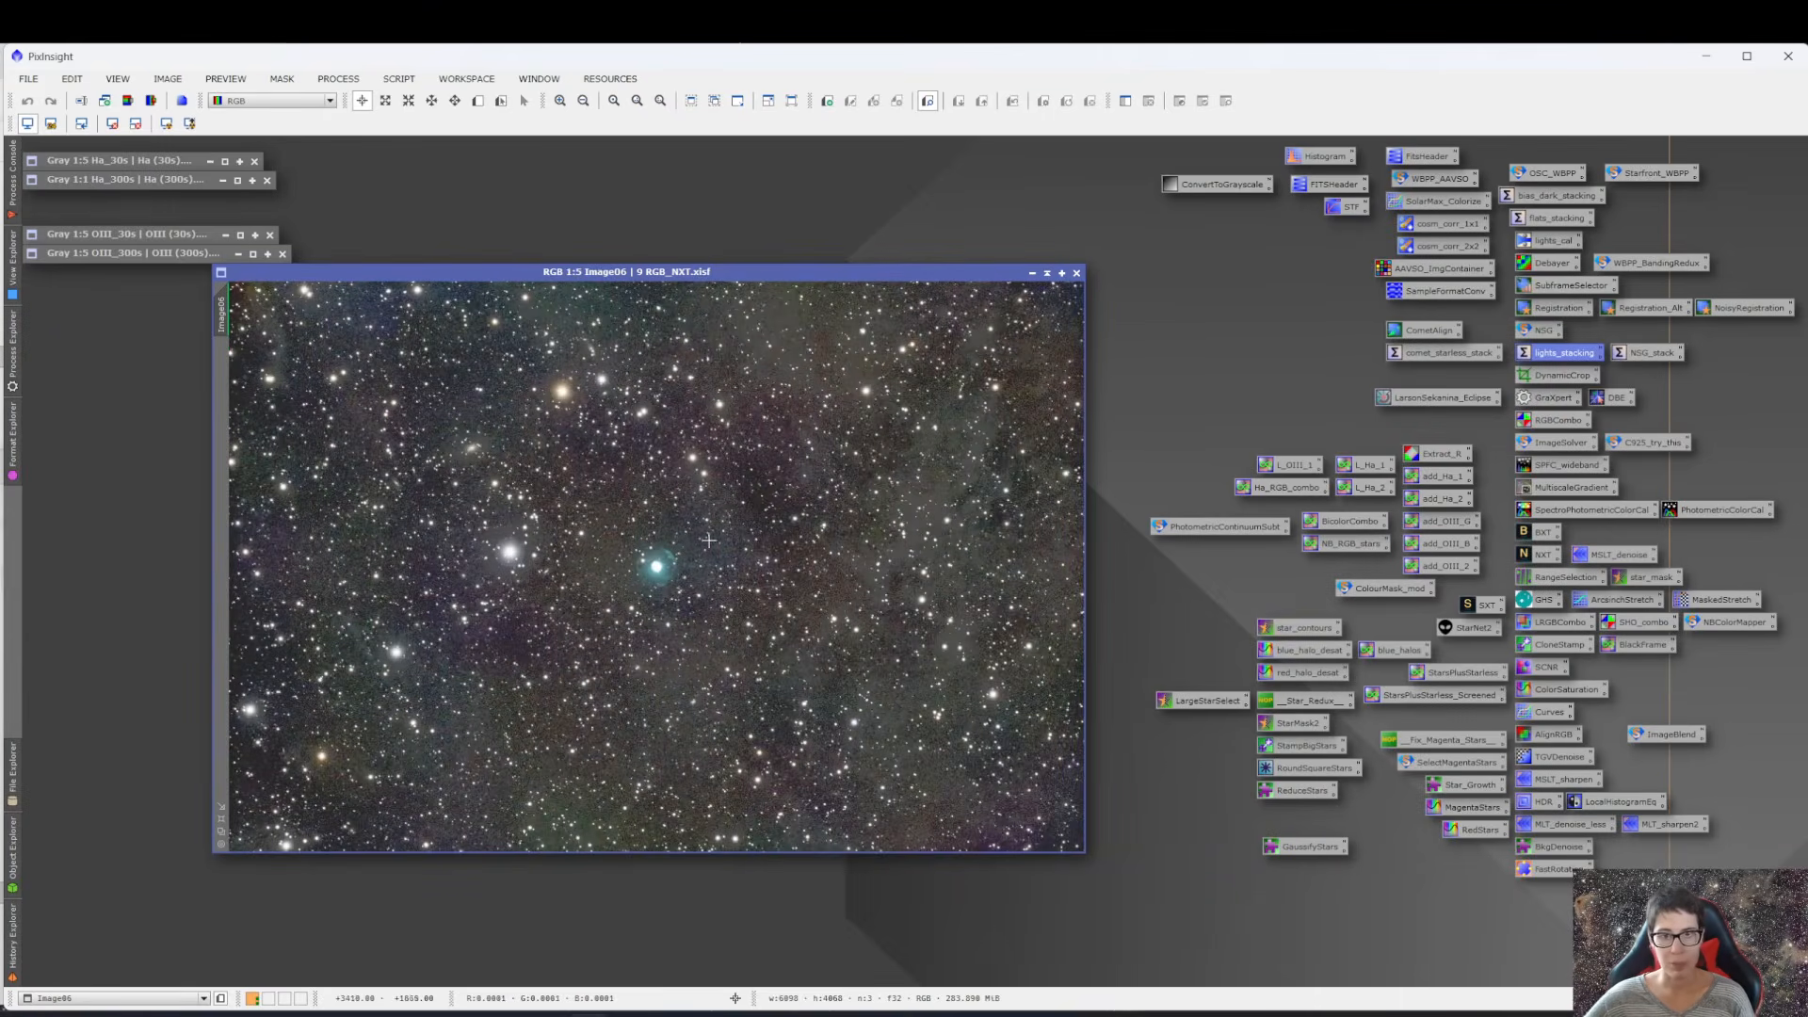
scroll(690, 530, up, 3)
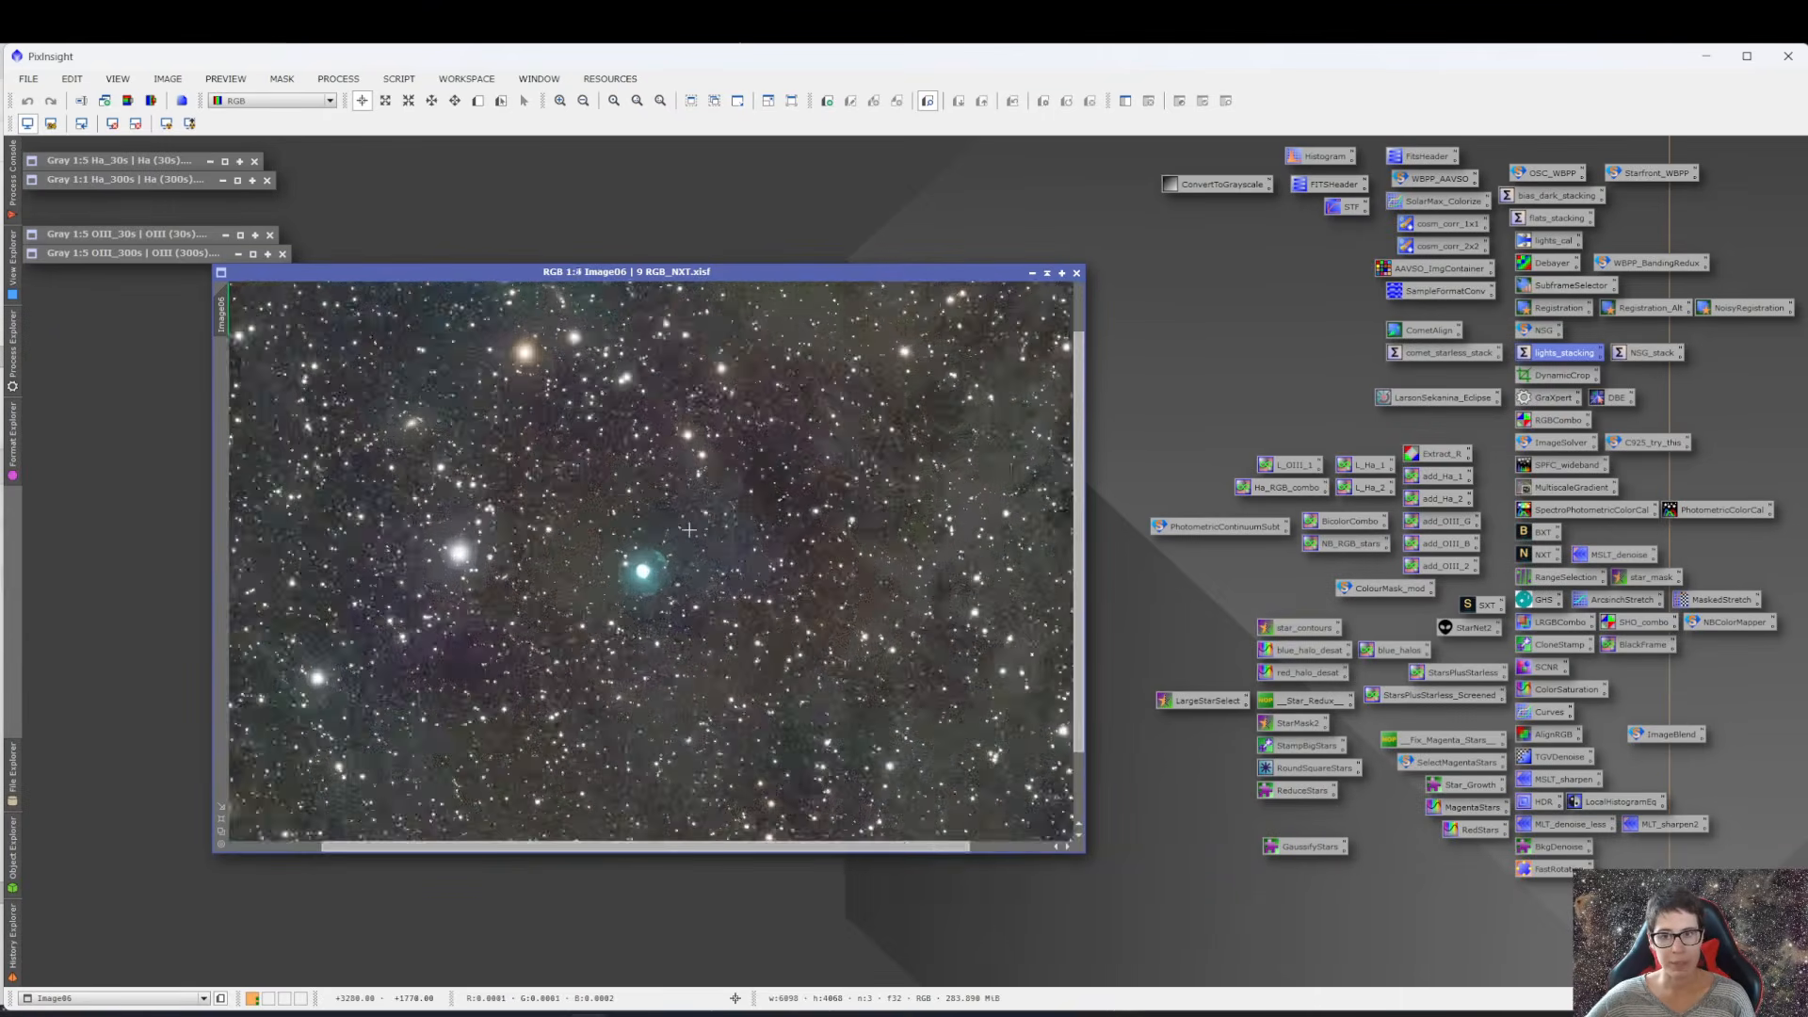
scroll(690, 529, down, 3)
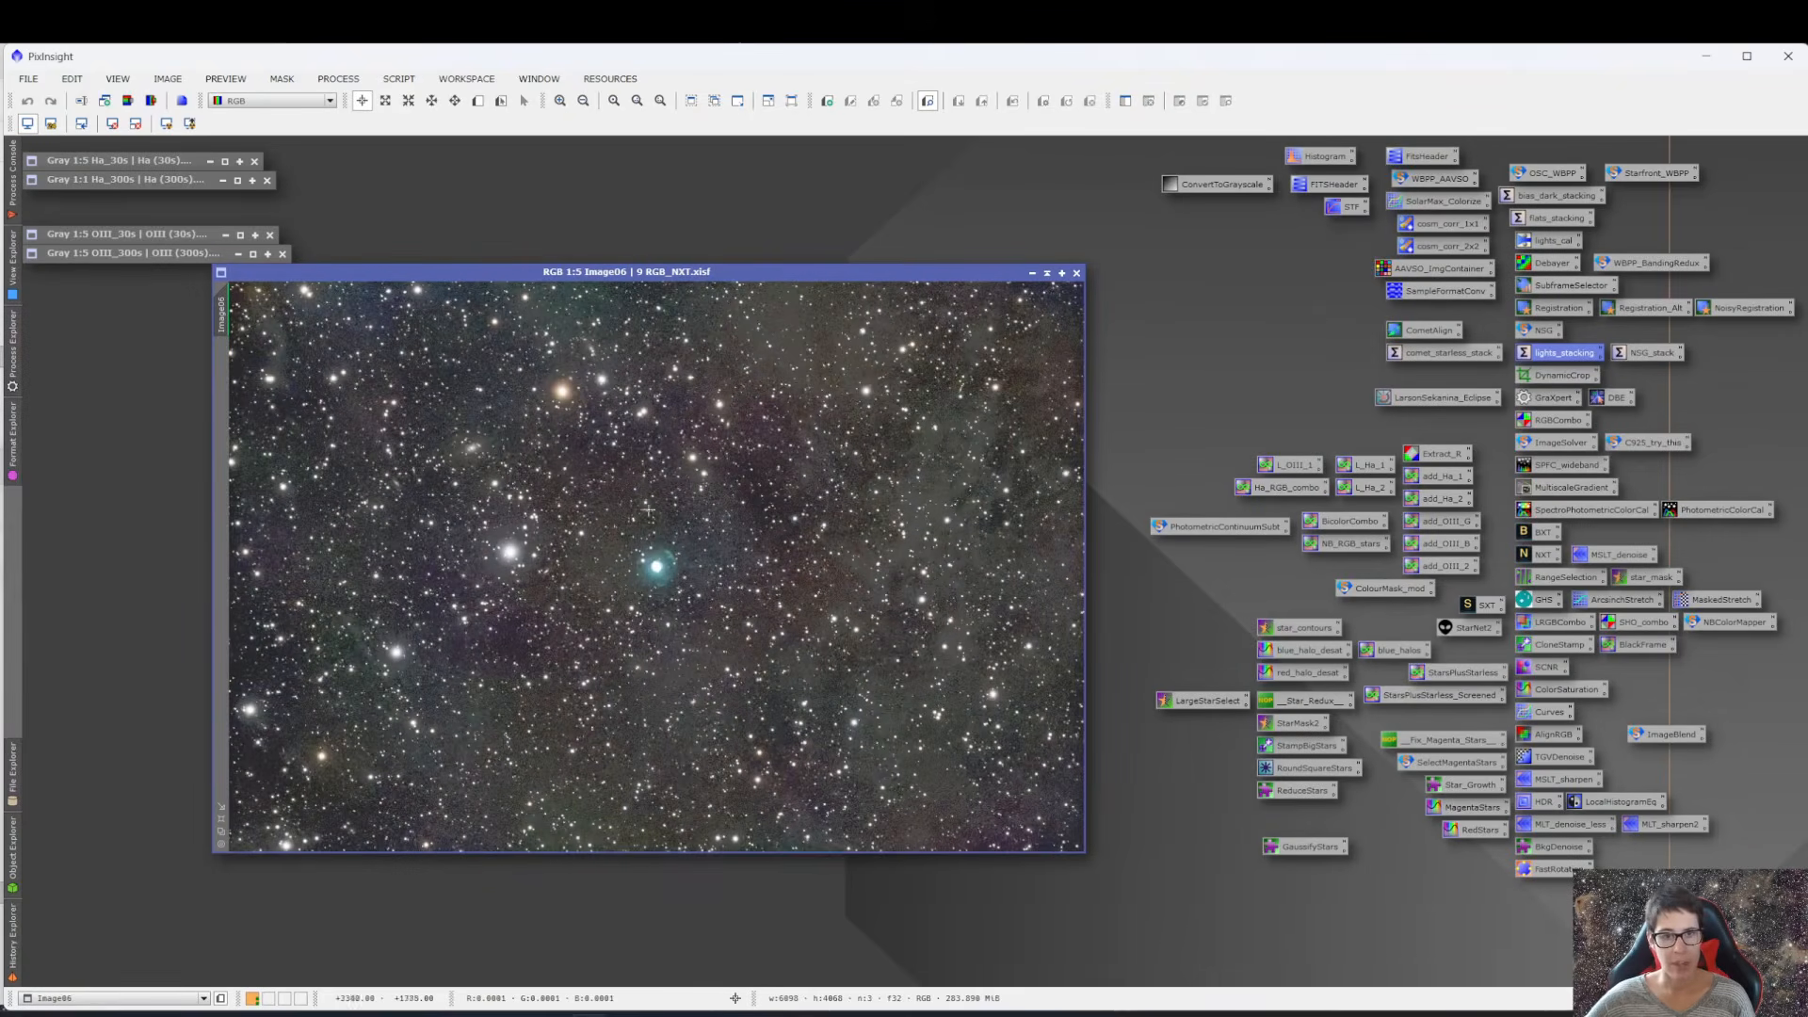
scroll(467, 442, up, 5)
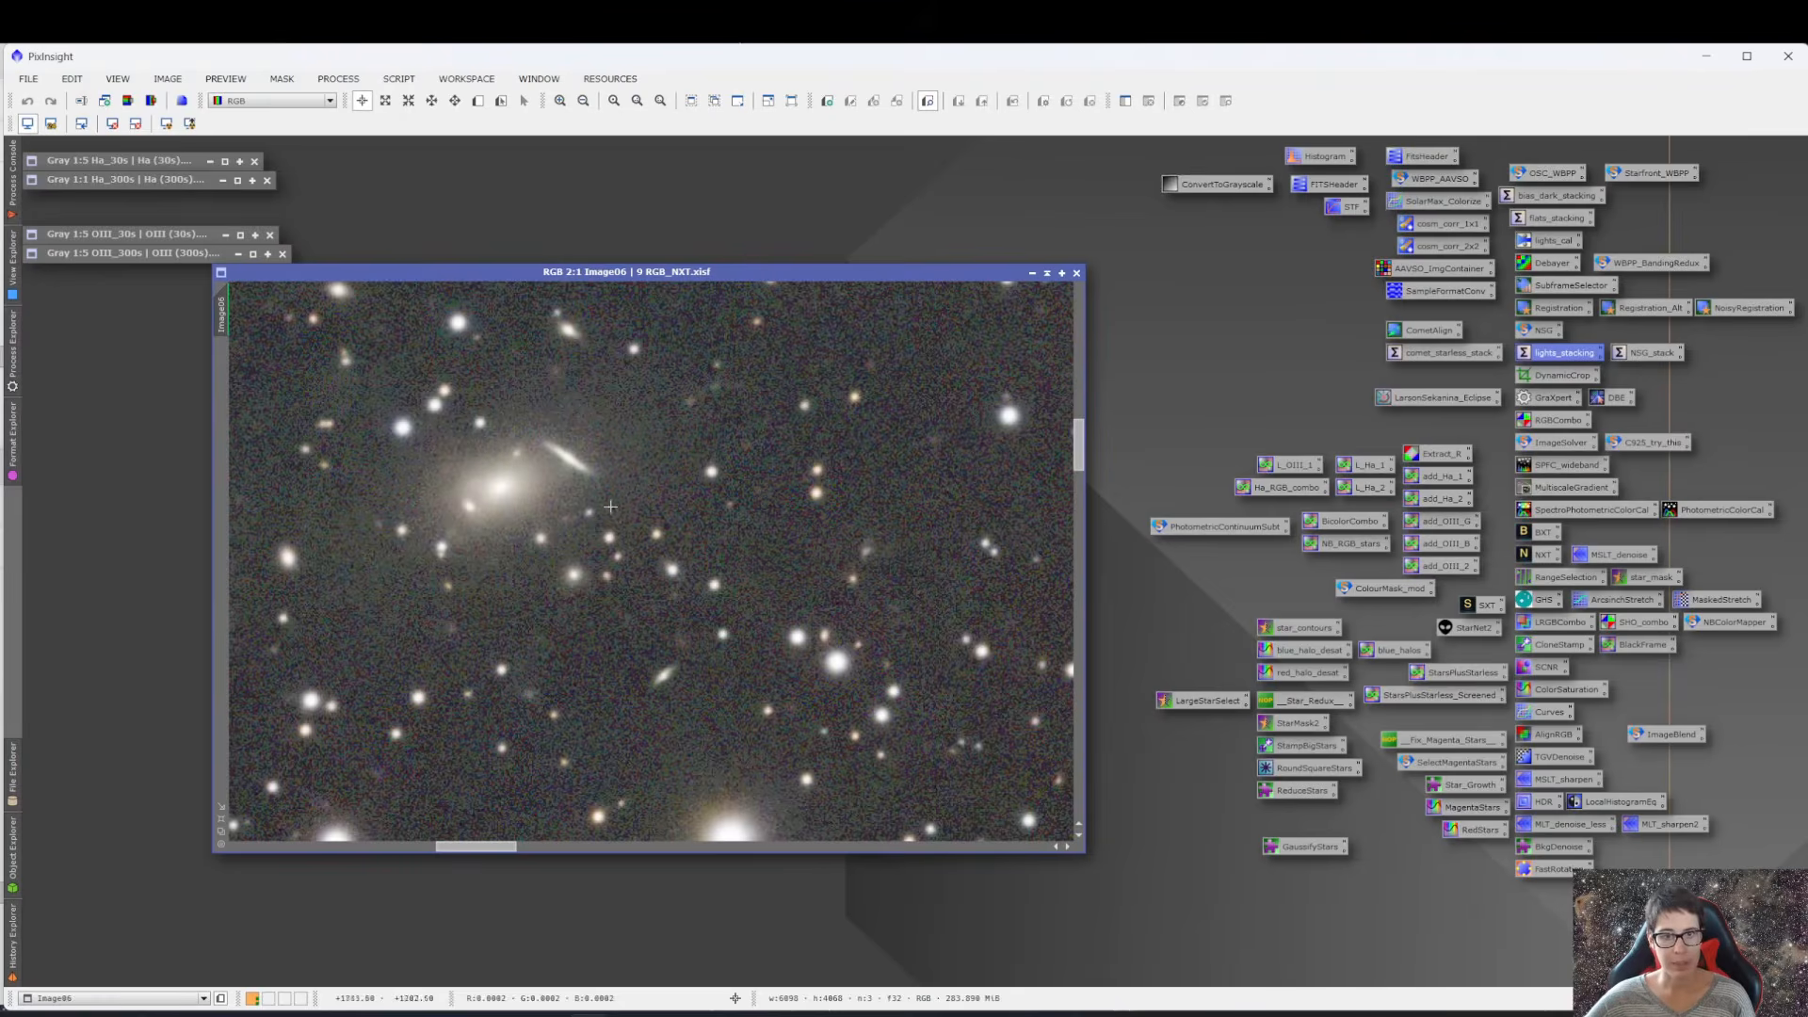
scroll(675, 675, down, 5)
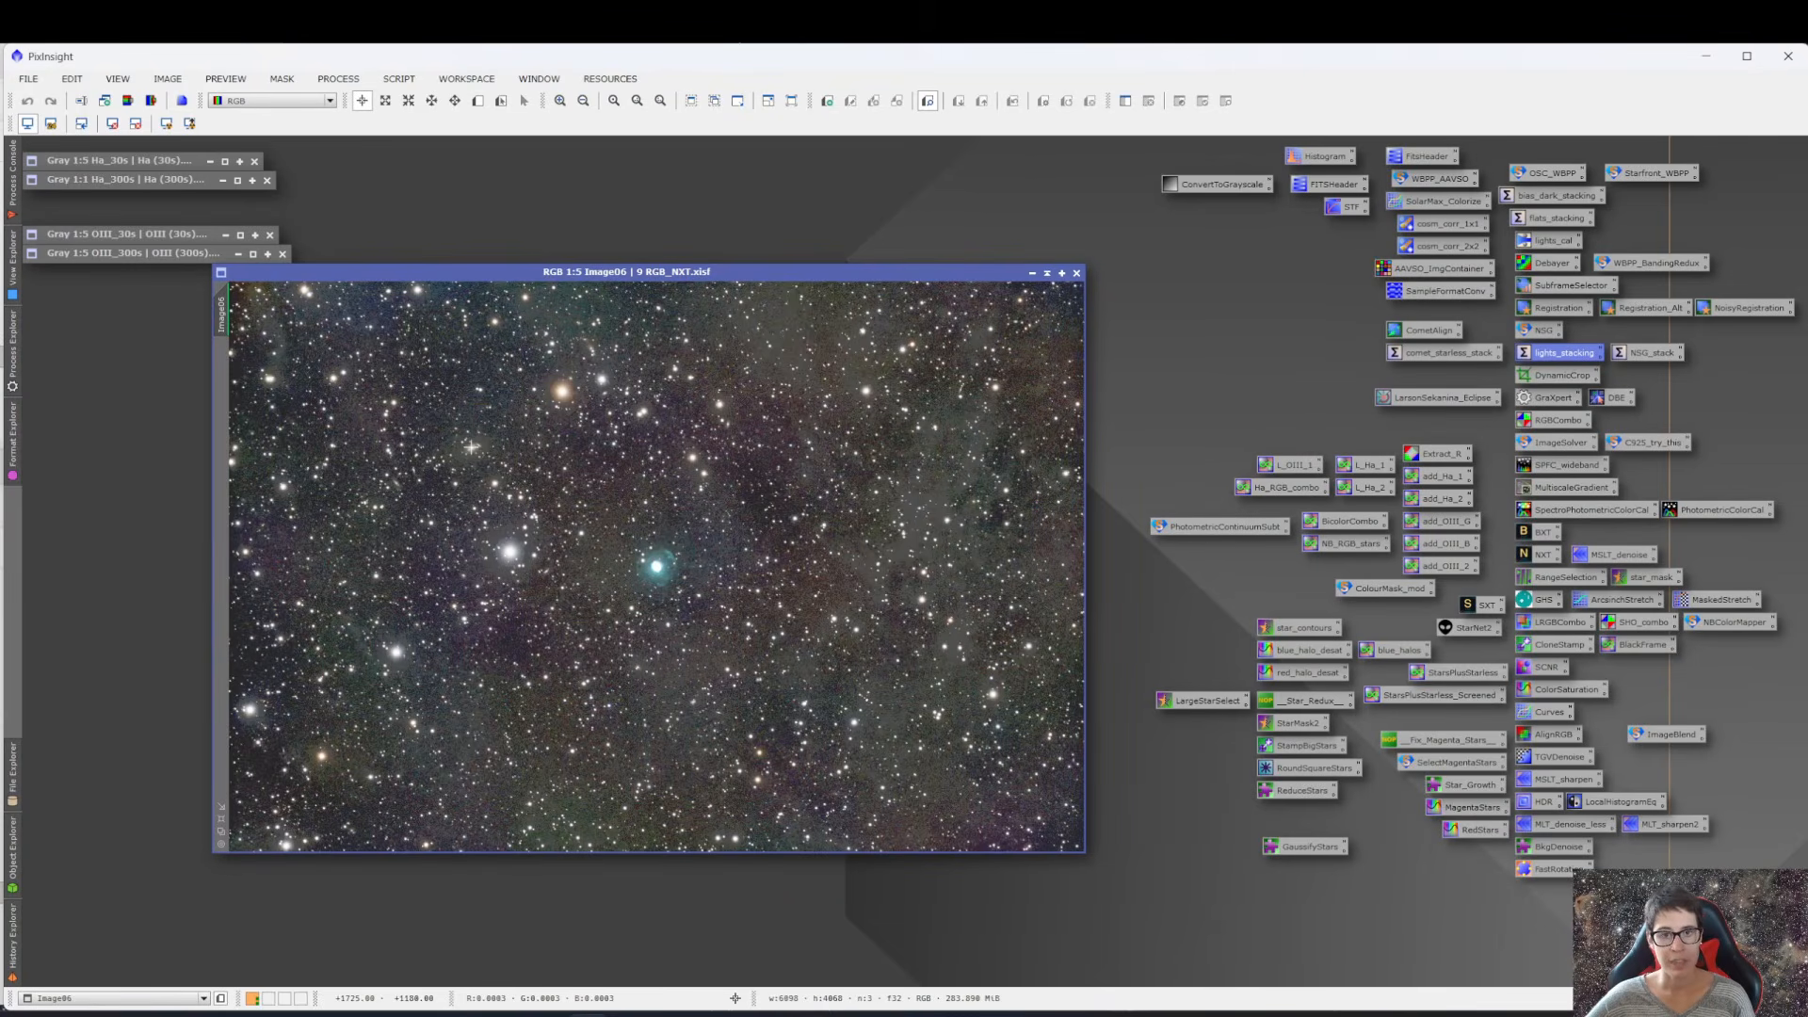
scroll(471, 451, up, 3)
scroll(670, 497, down, 2)
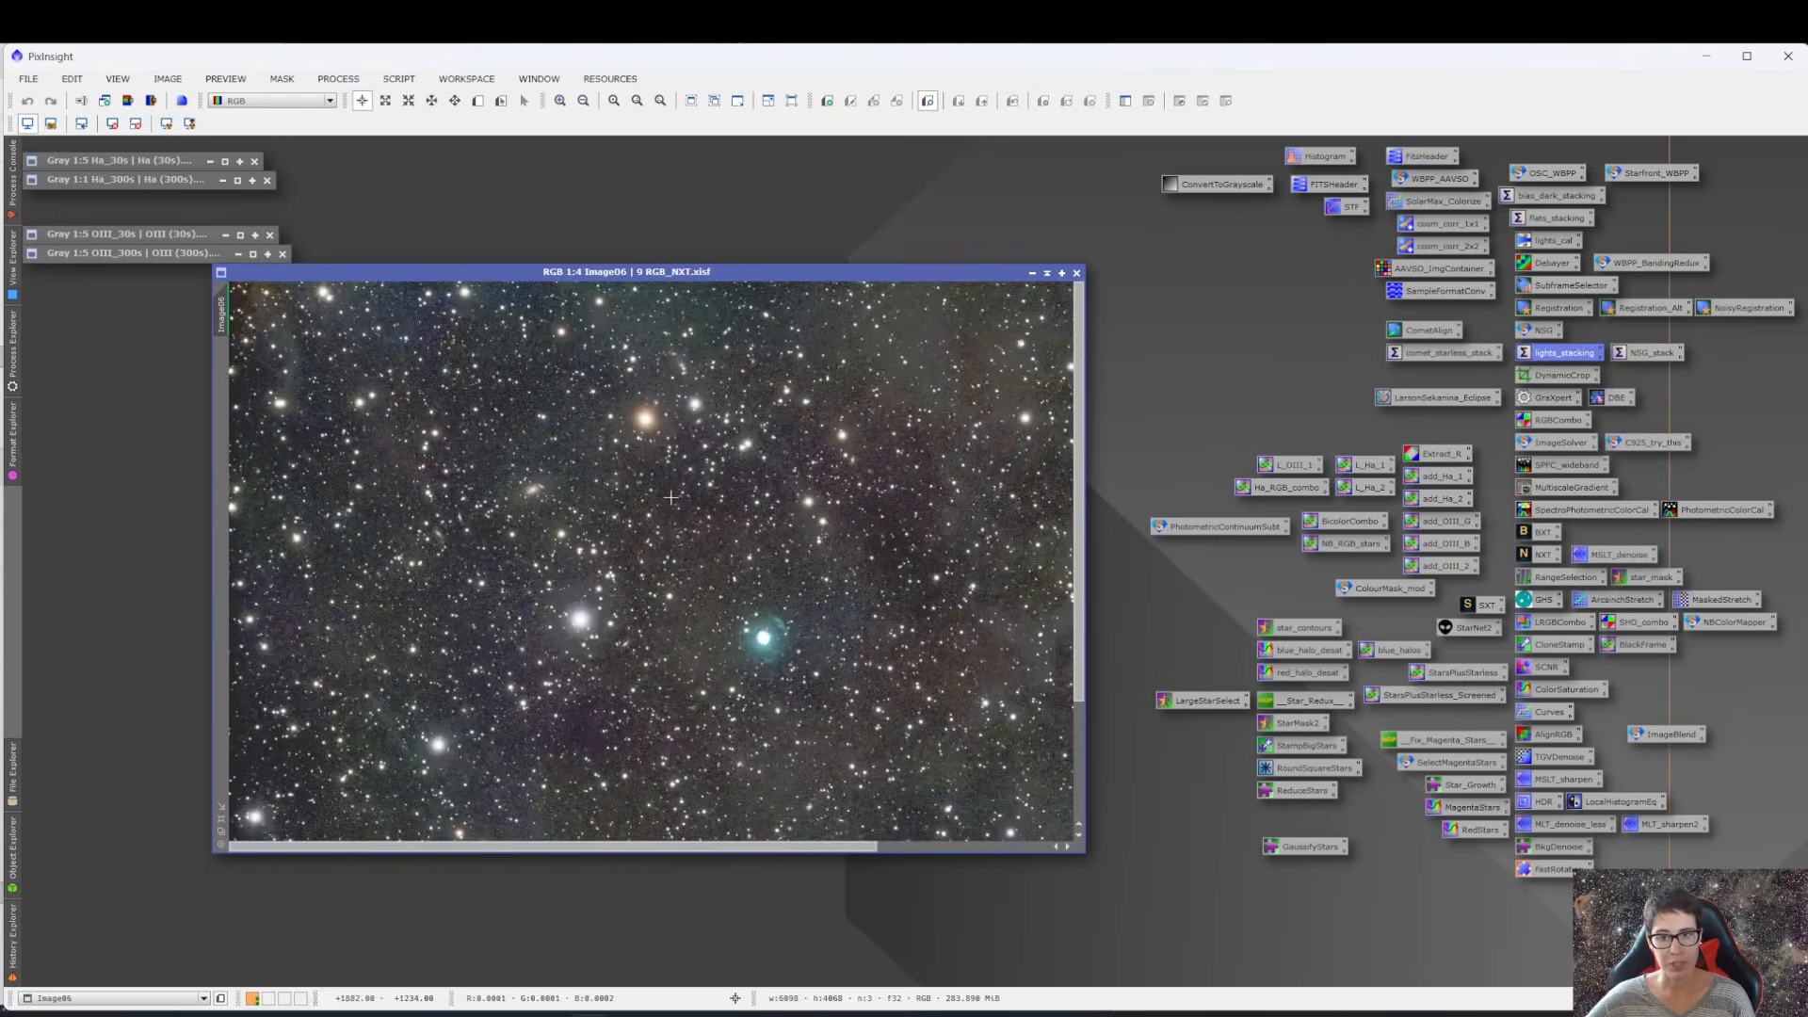
scroll(671, 497, down, 1)
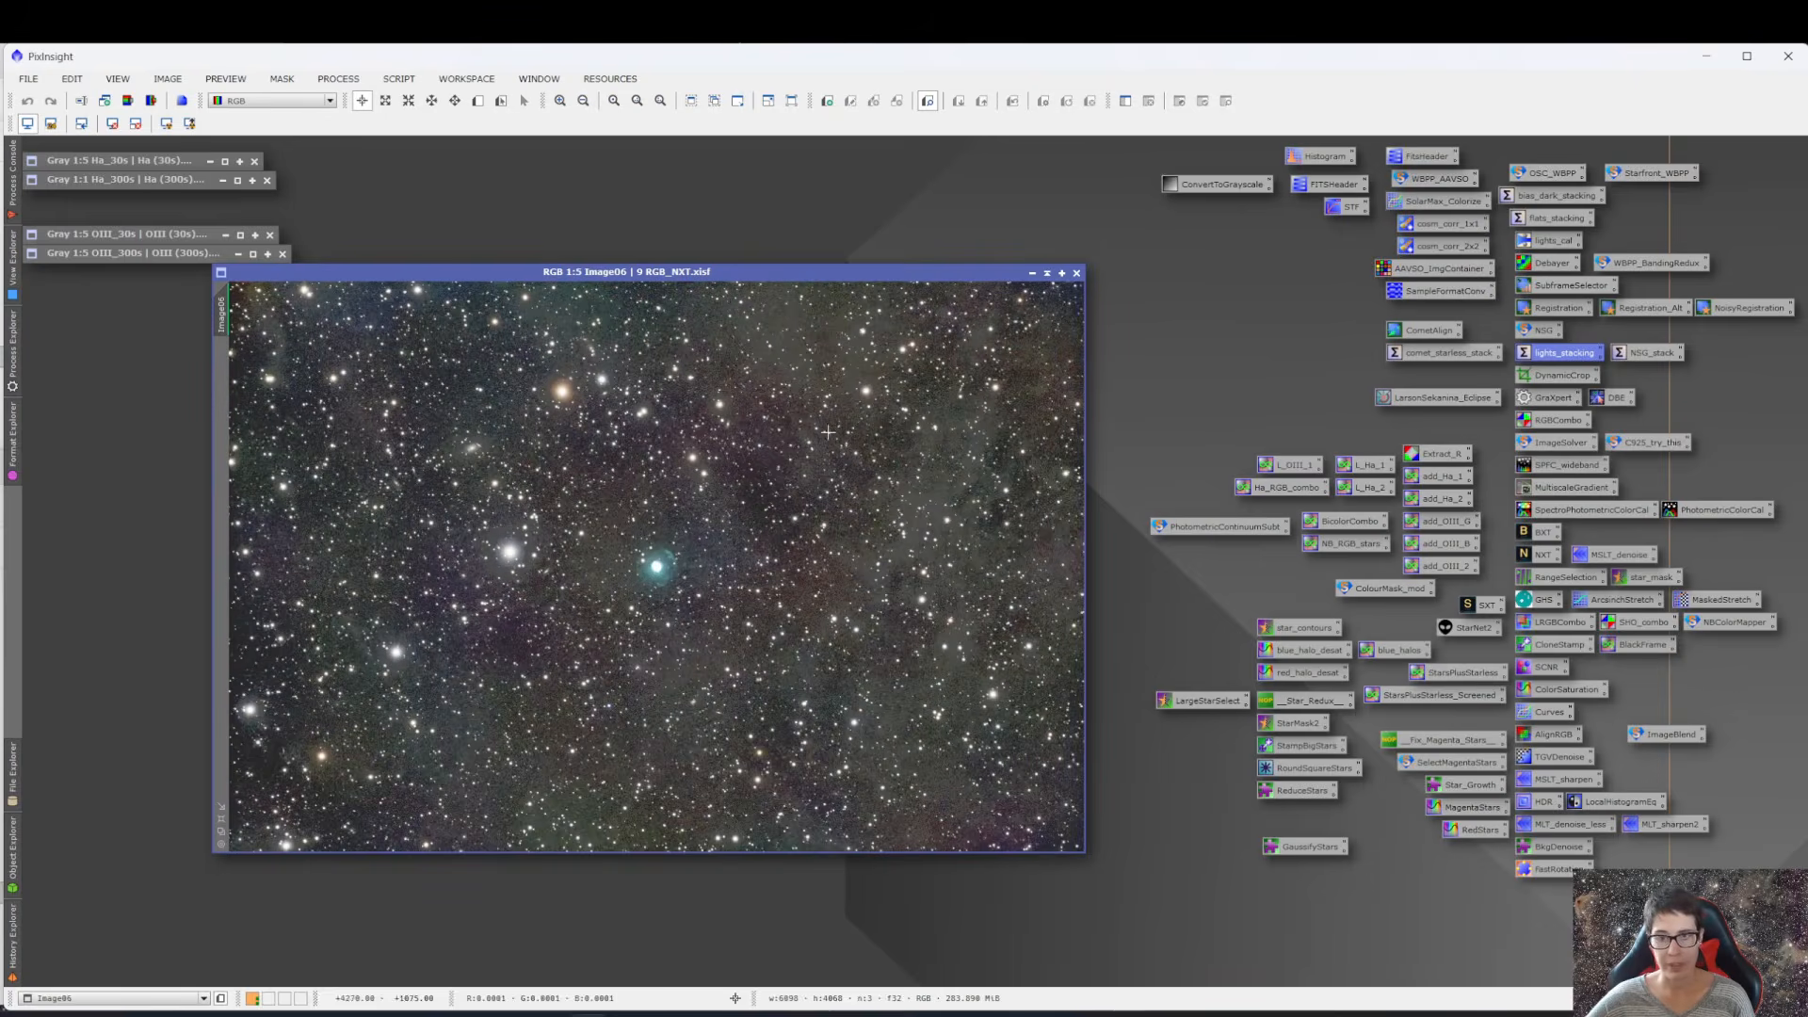
- Close the RGB_NXT and ImageBlend2 images, keeping the Ha and OIII stacks open
click(1077, 274)
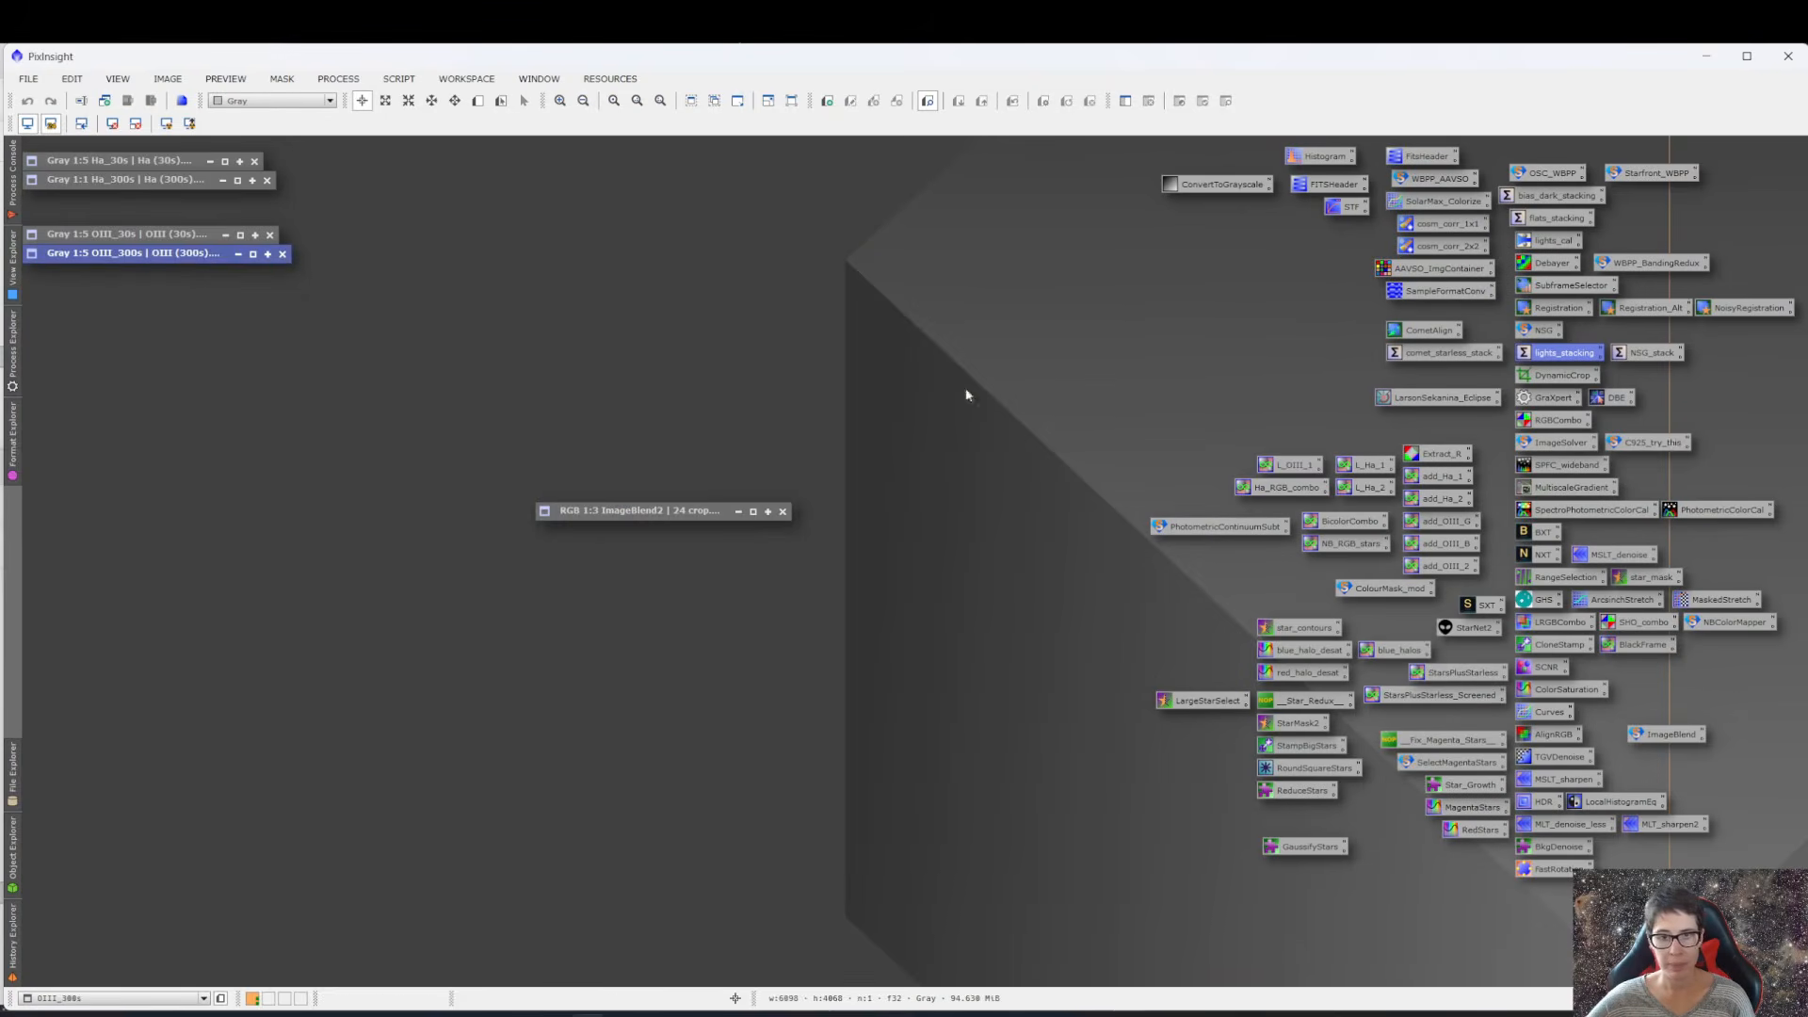
click(782, 512)
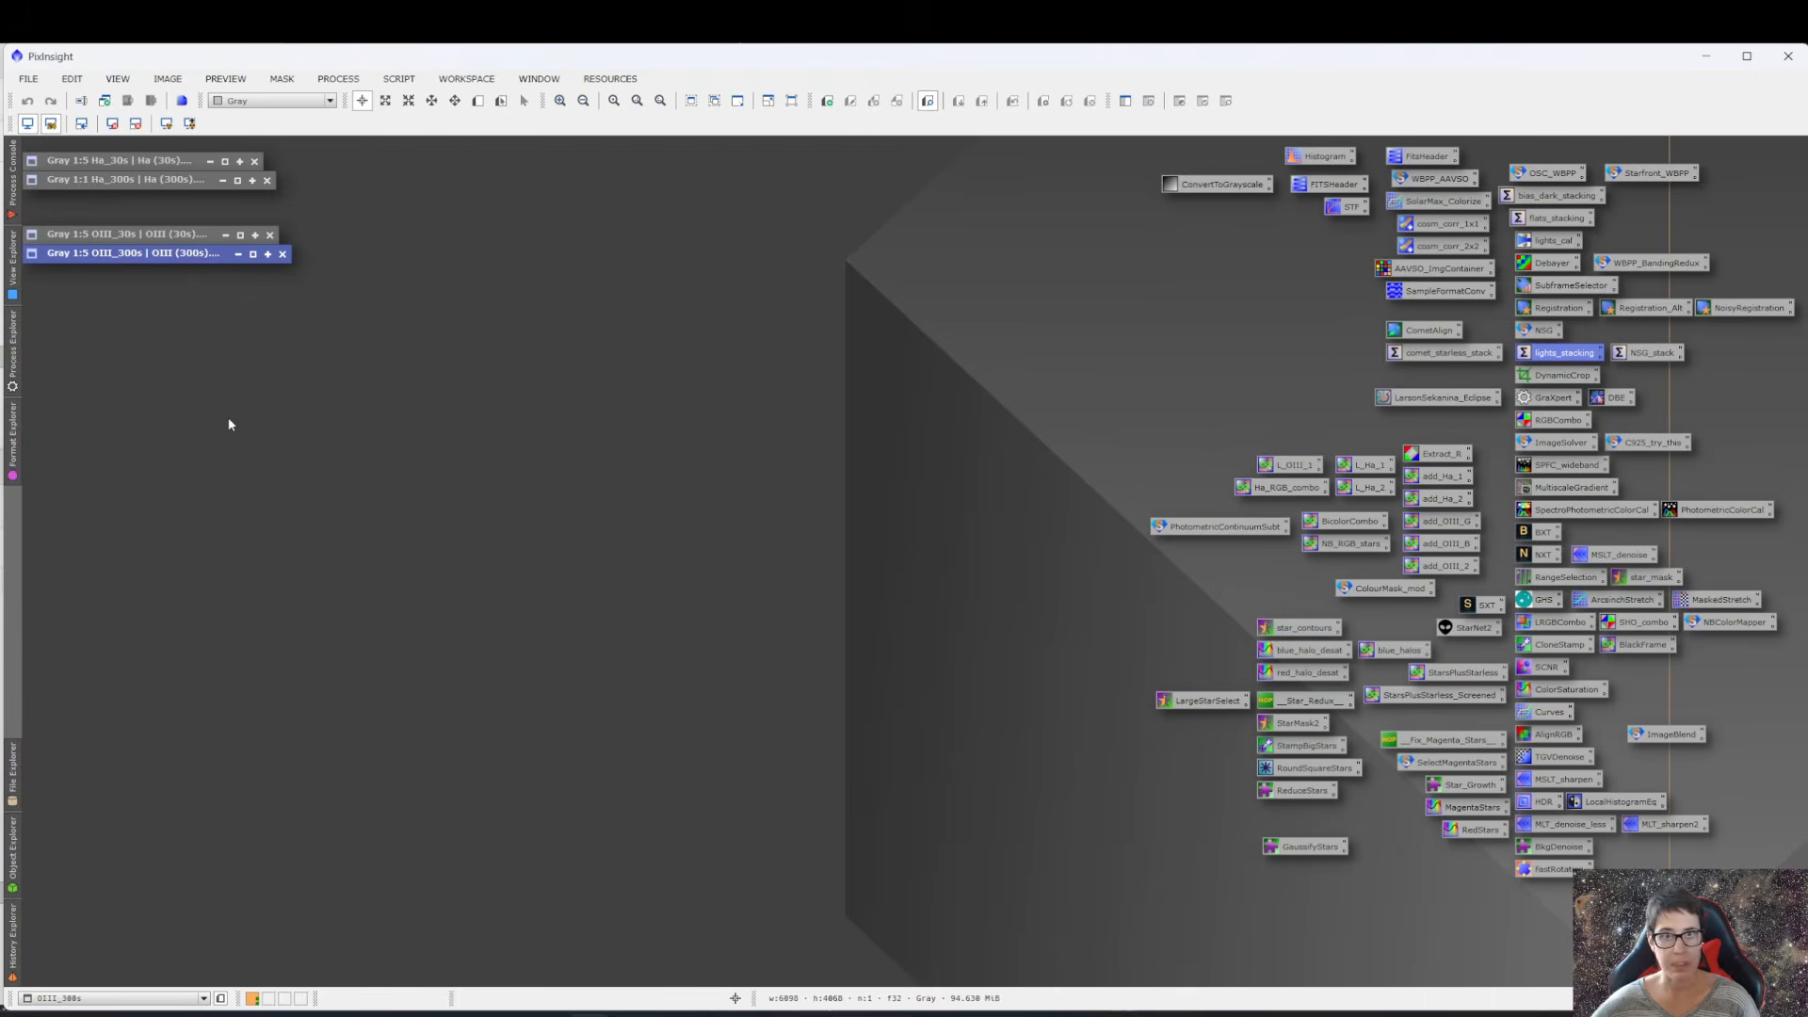
- Open the HDRComposition process and move its window into the free workspace area
click(339, 80)
mouse_move(352, 101)
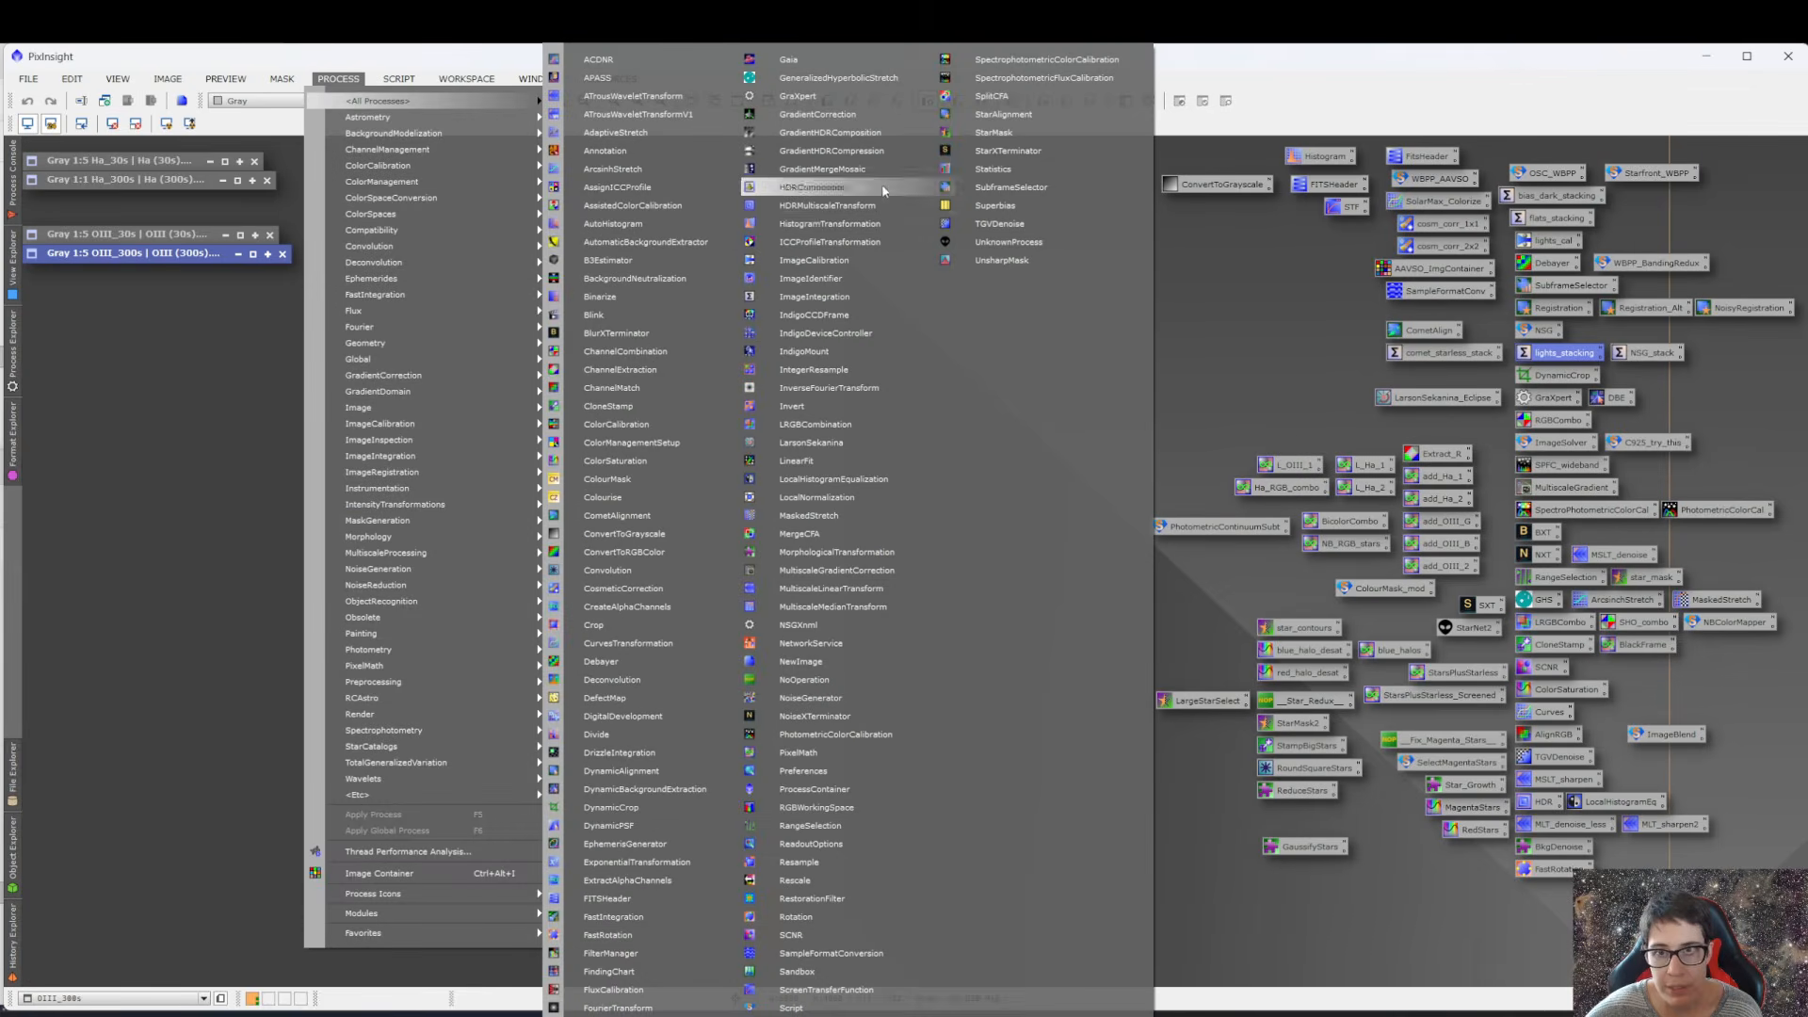
click(801, 187)
drag(1171, 233, 830, 213)
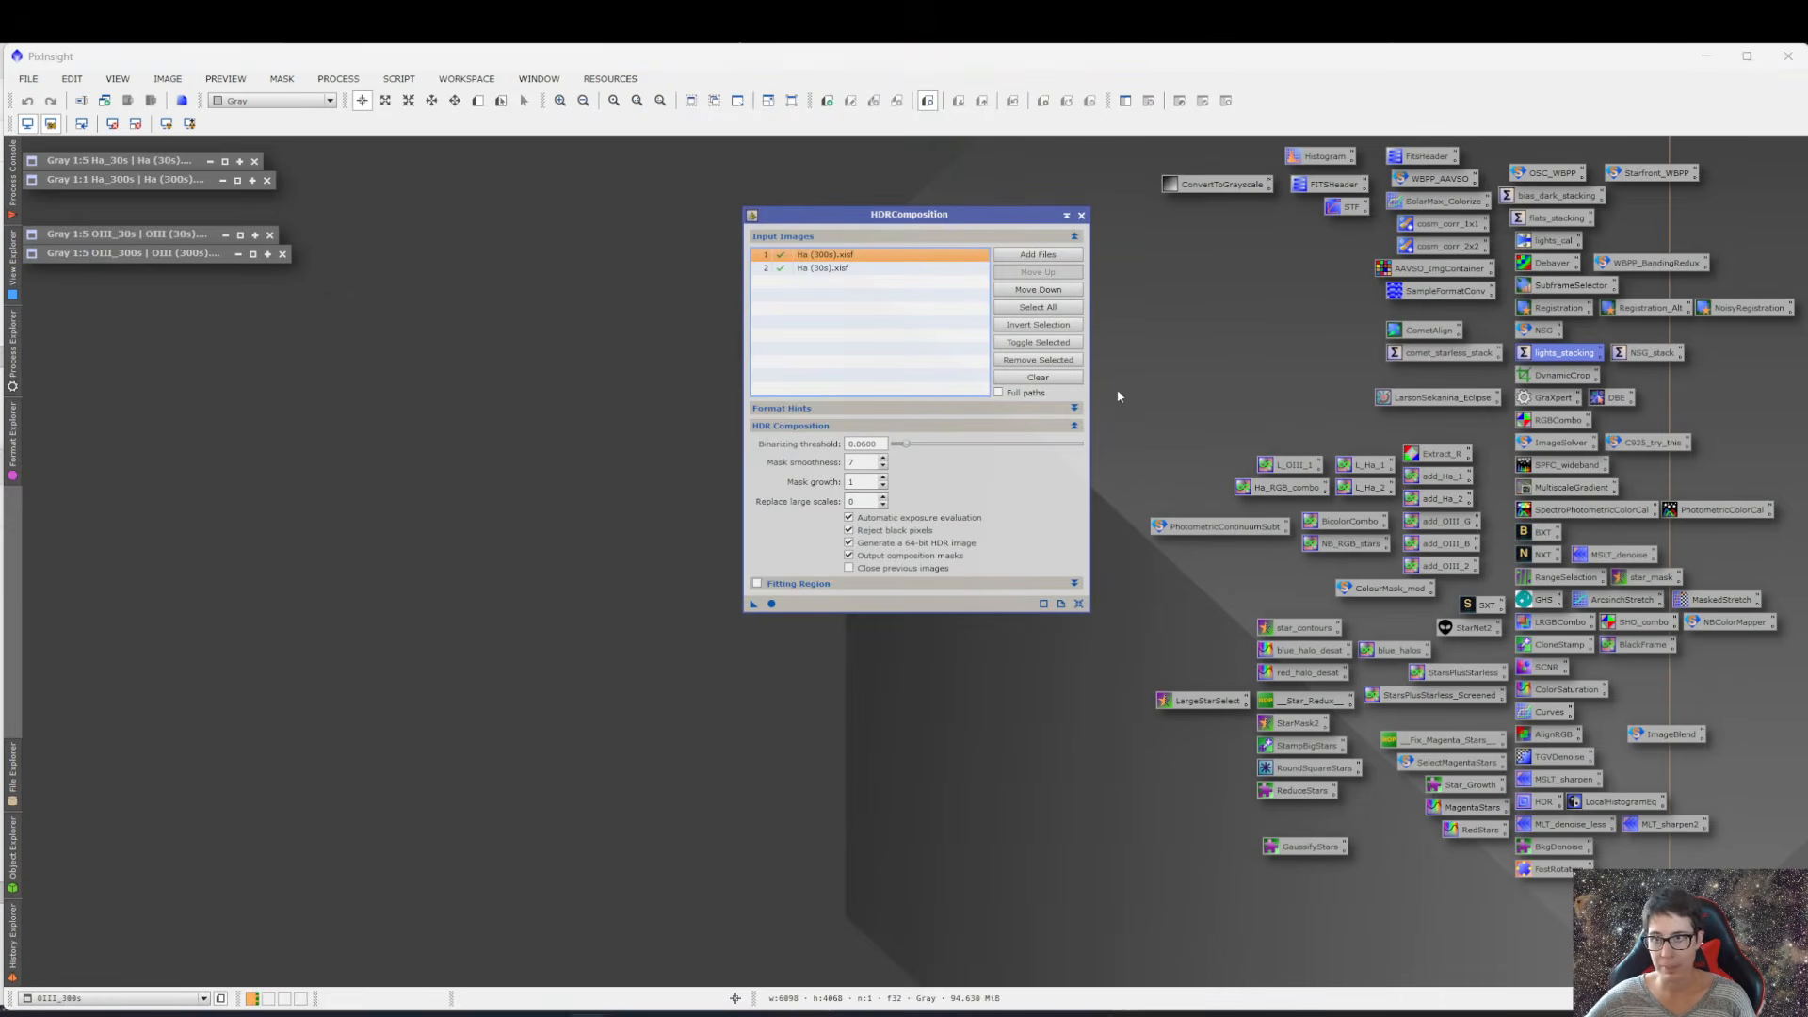
- Browse to the NGC 7662 project's 9 NXT folder to view the available HDRComposition input files, and cancel without adding any
click(1047, 263)
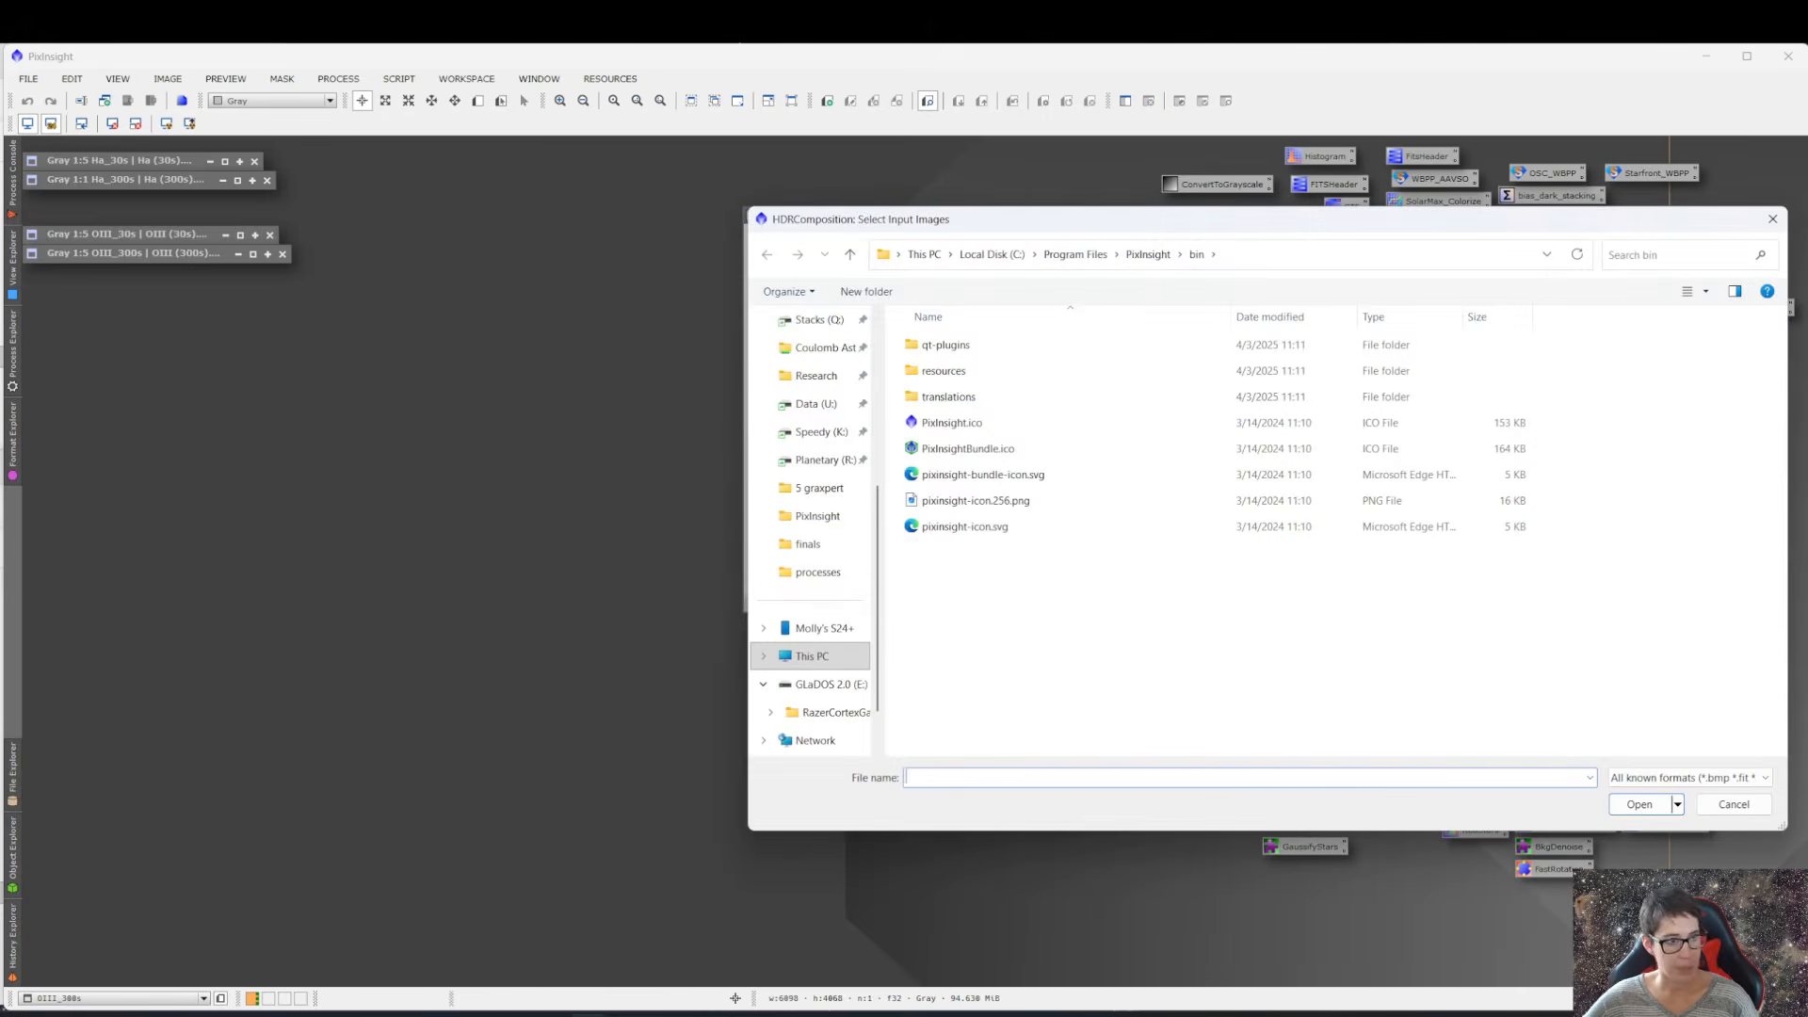
click(1256, 252)
text(Q:\Backyard - To Process\_Starfront\ngc 7662 (blue snowball) (ready)\PixInsight)
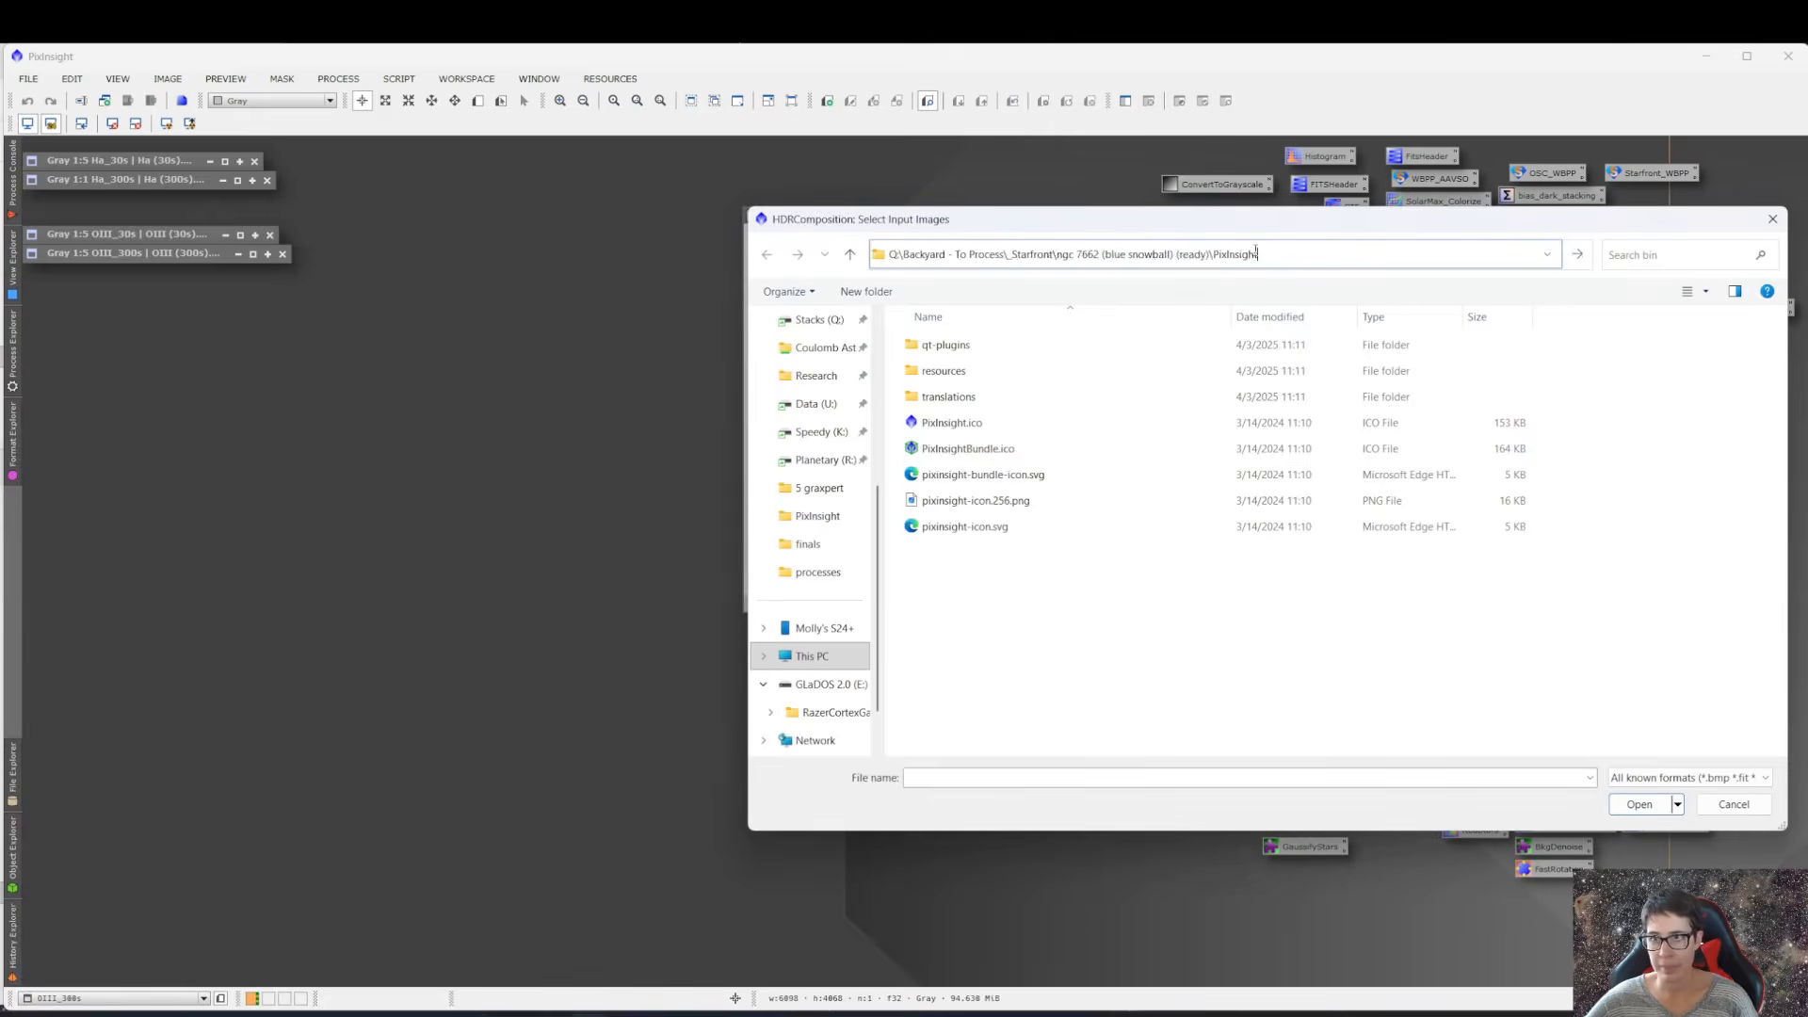
key(Return)
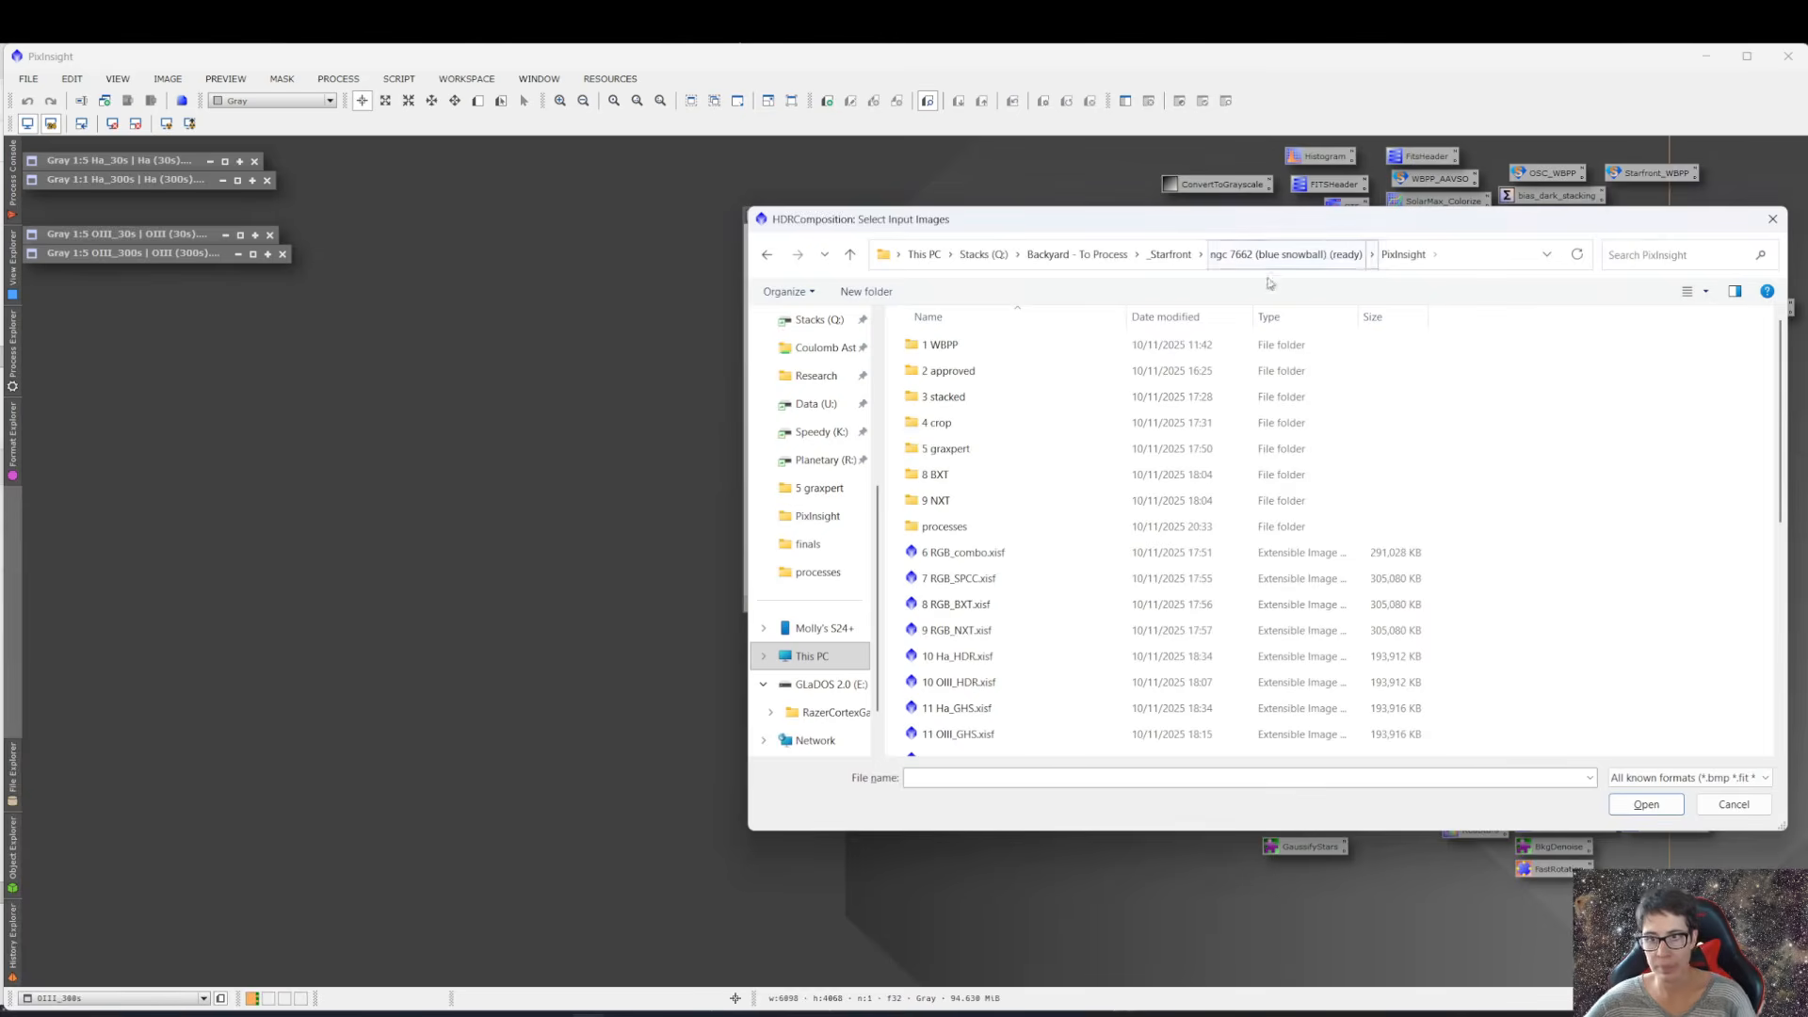
double_click(1046, 508)
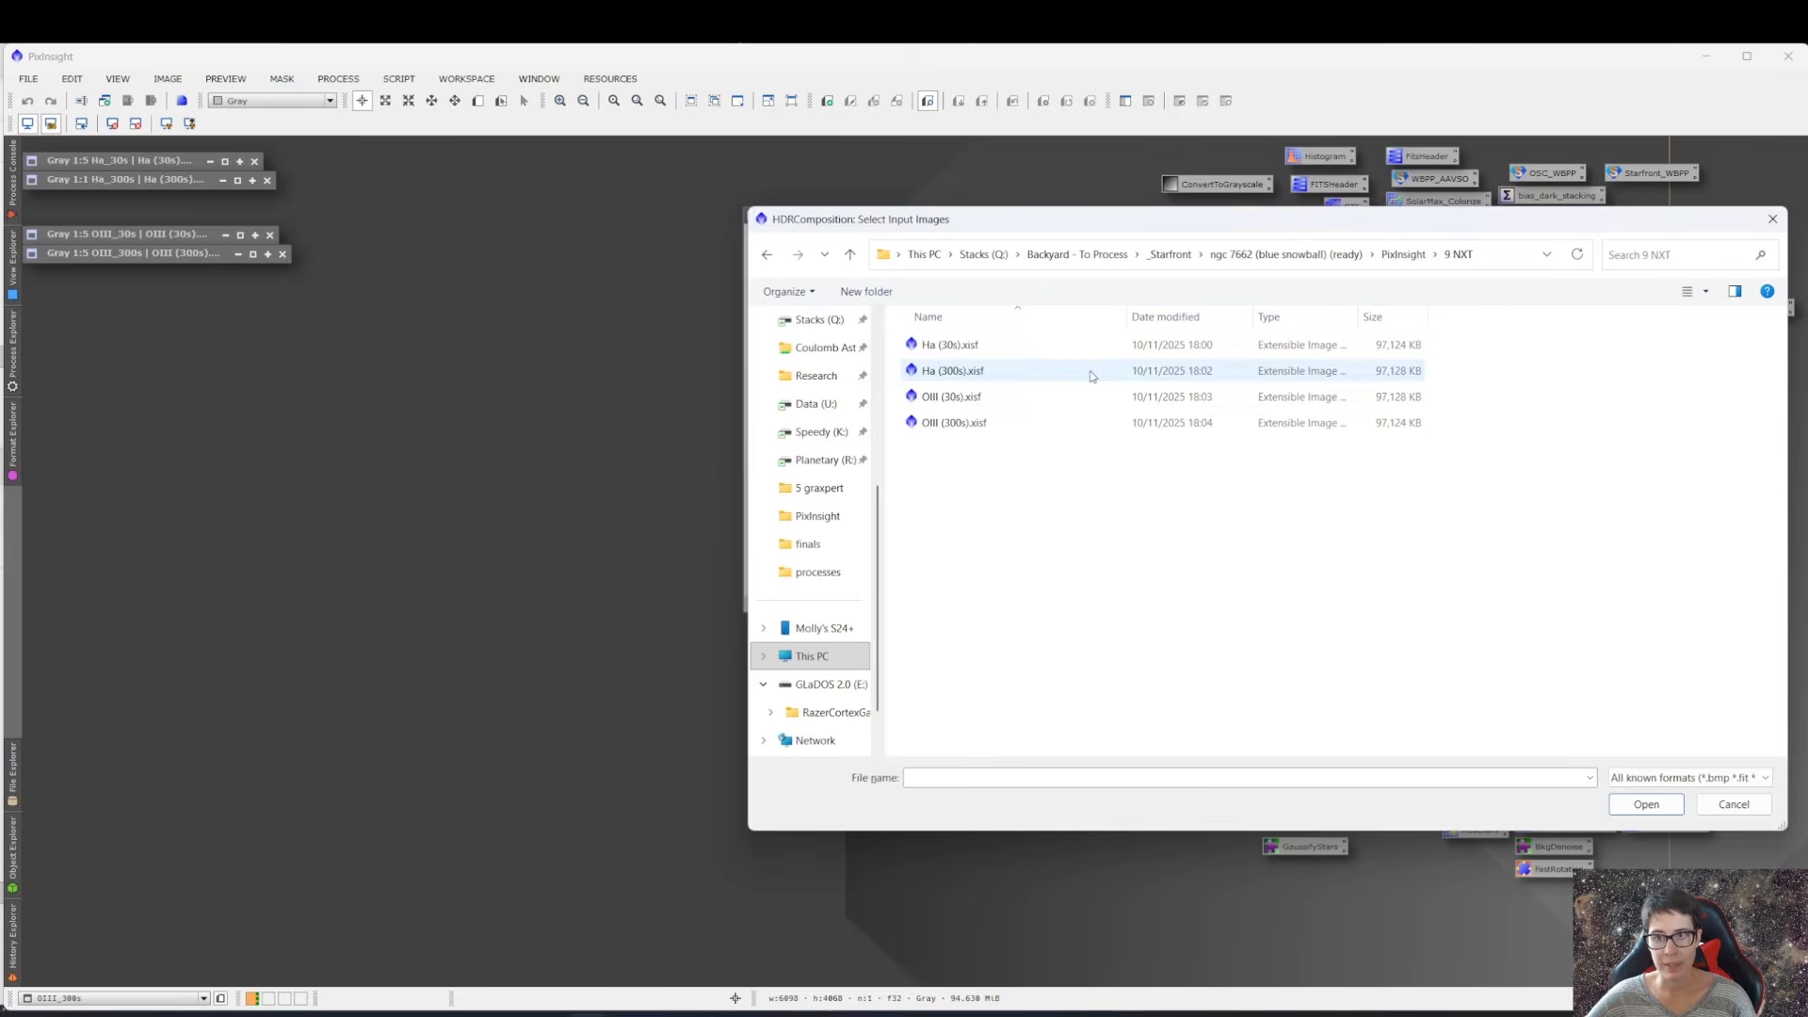
click(1732, 804)
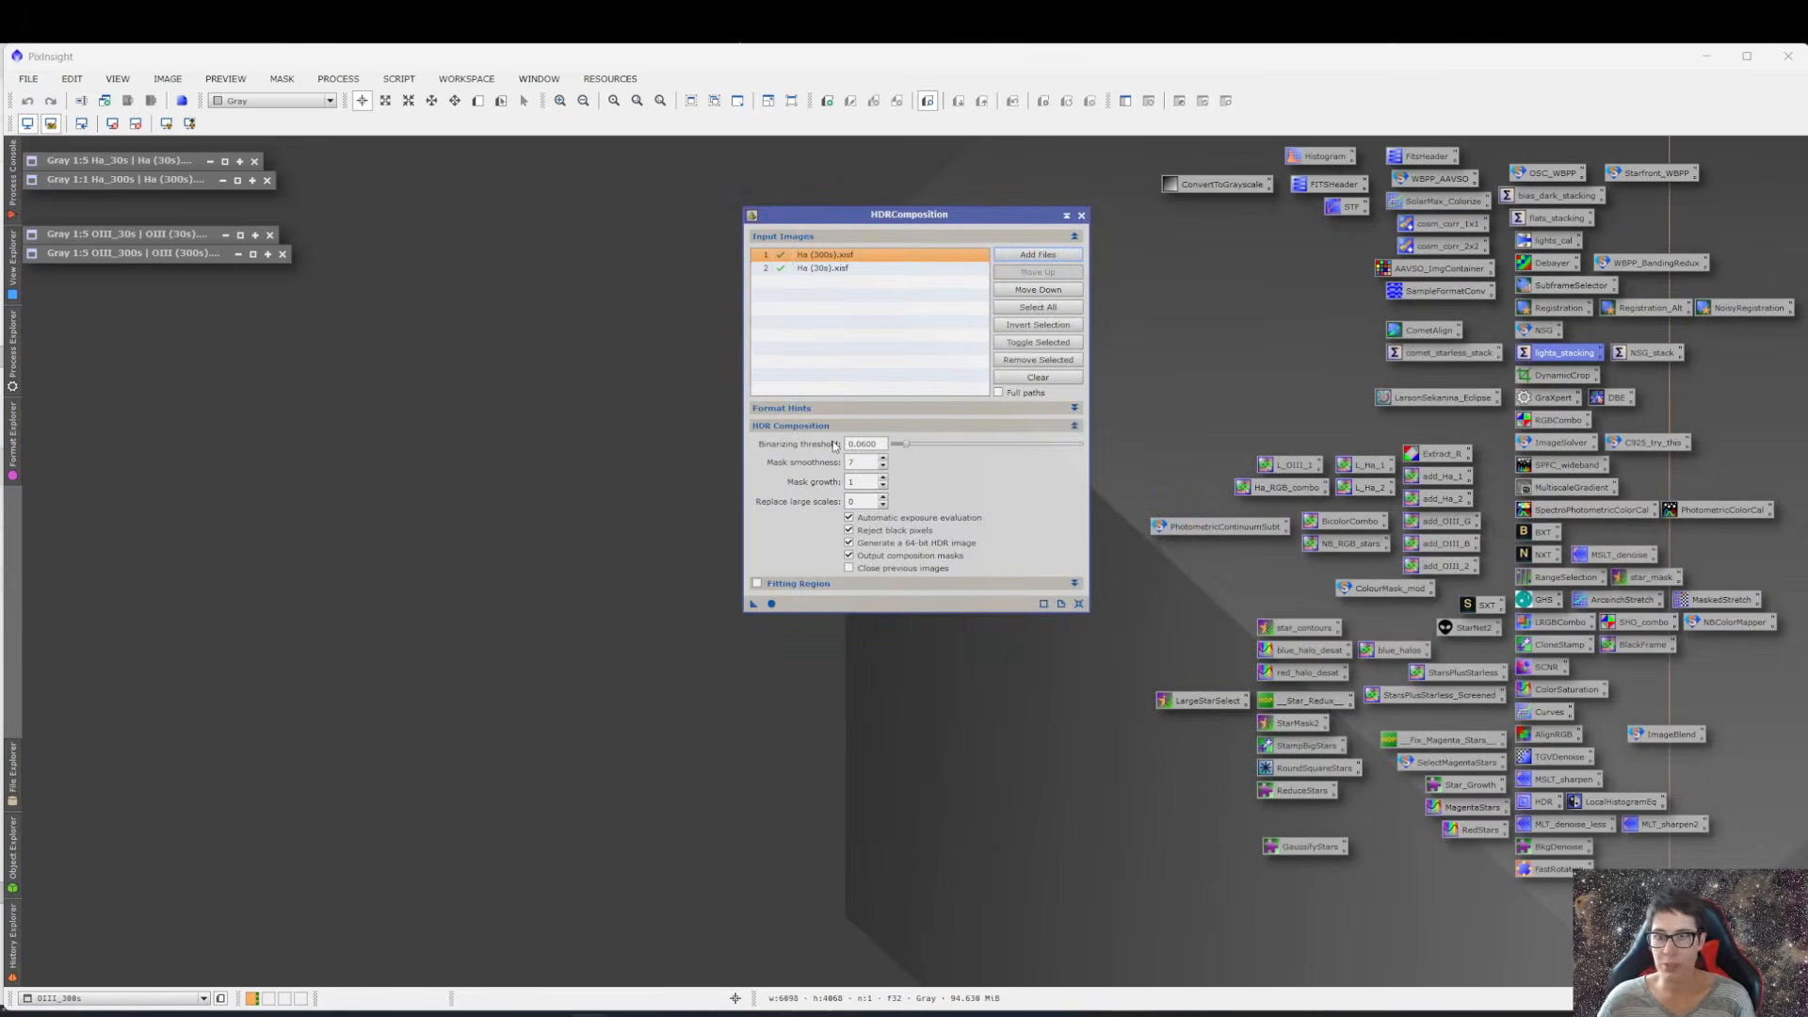
- Check the binarizing threshold's description, move HDRComposition aside, and examine the Ha_300s nebula core up close with its stretch removed
mouse_move(835, 445)
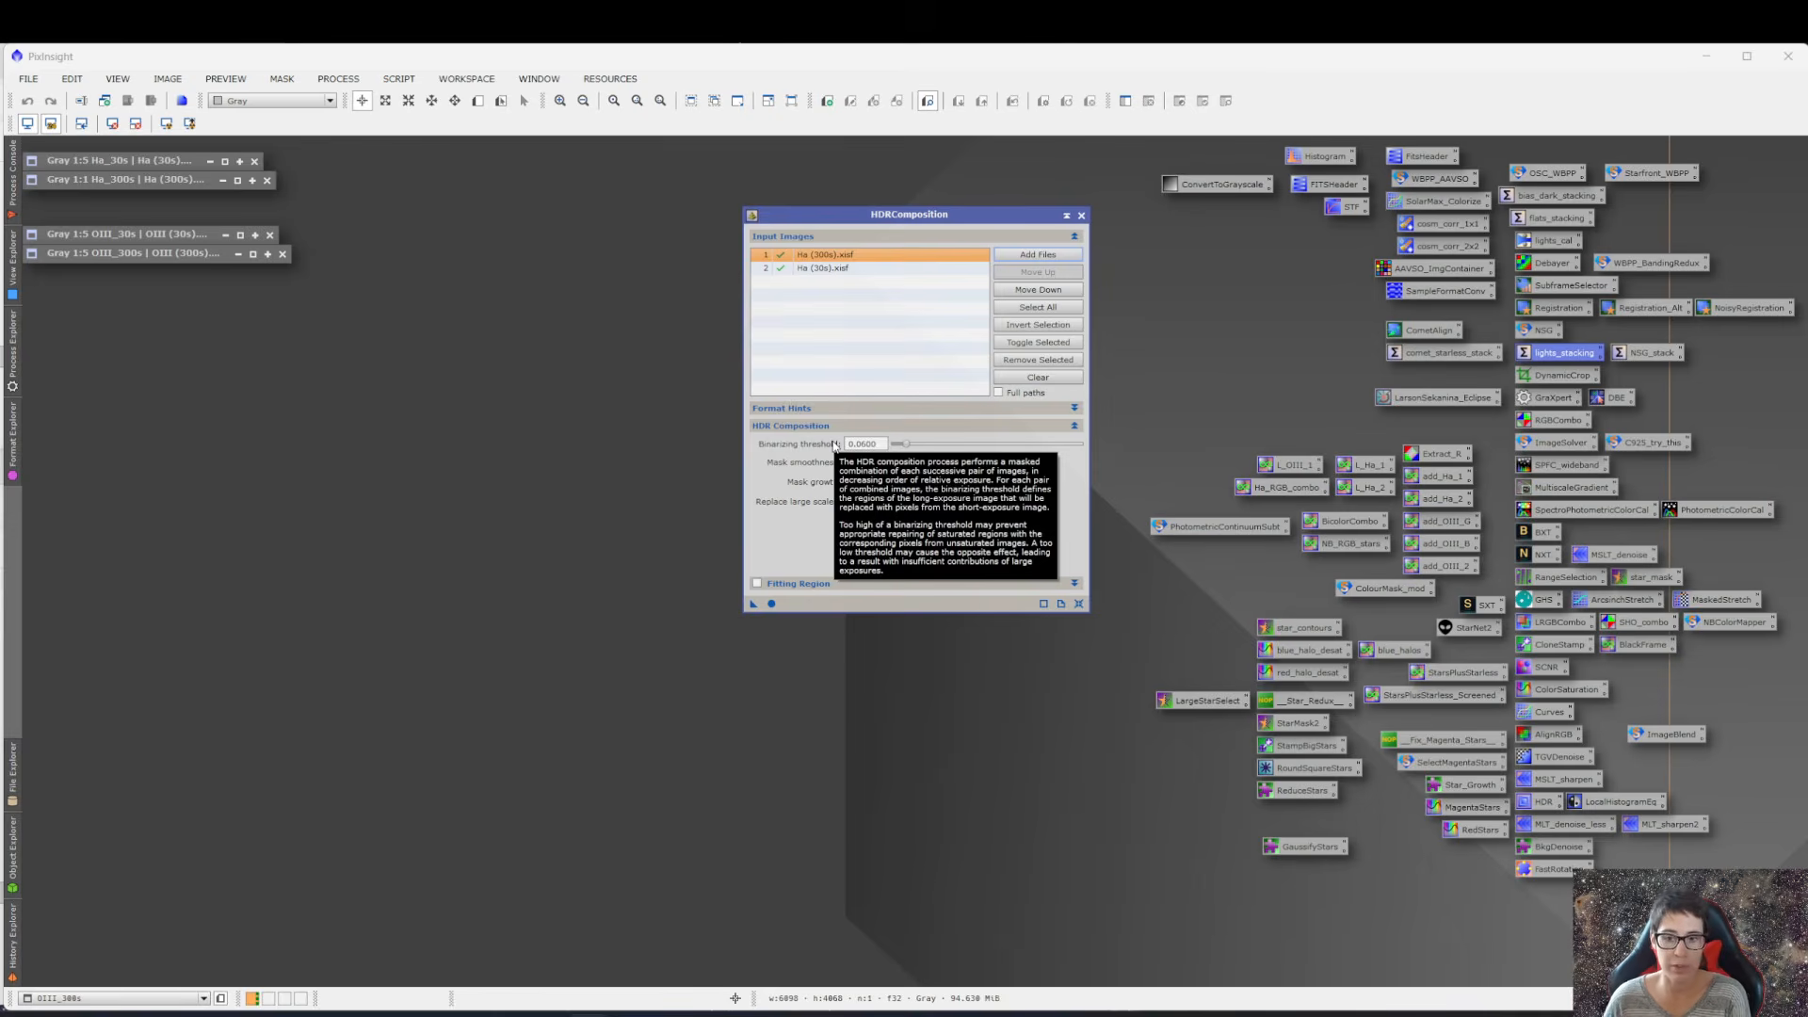
drag(983, 219, 1377, 203)
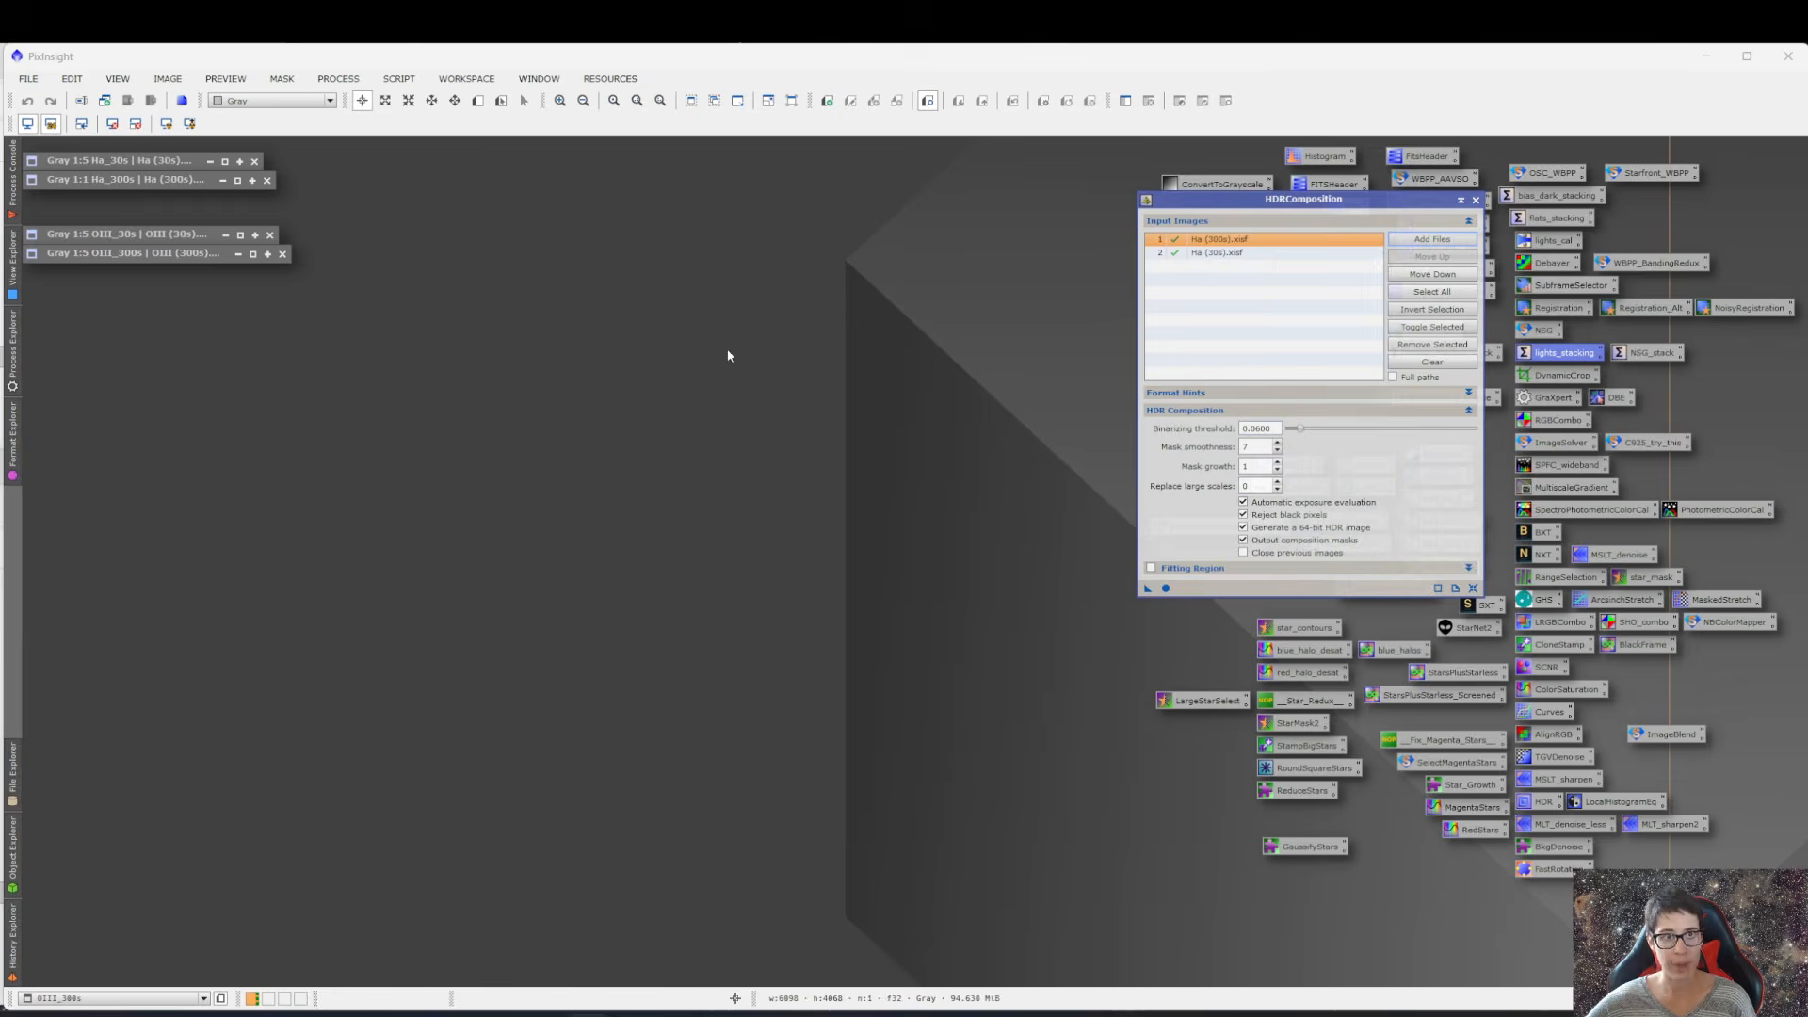
double_click(97, 185)
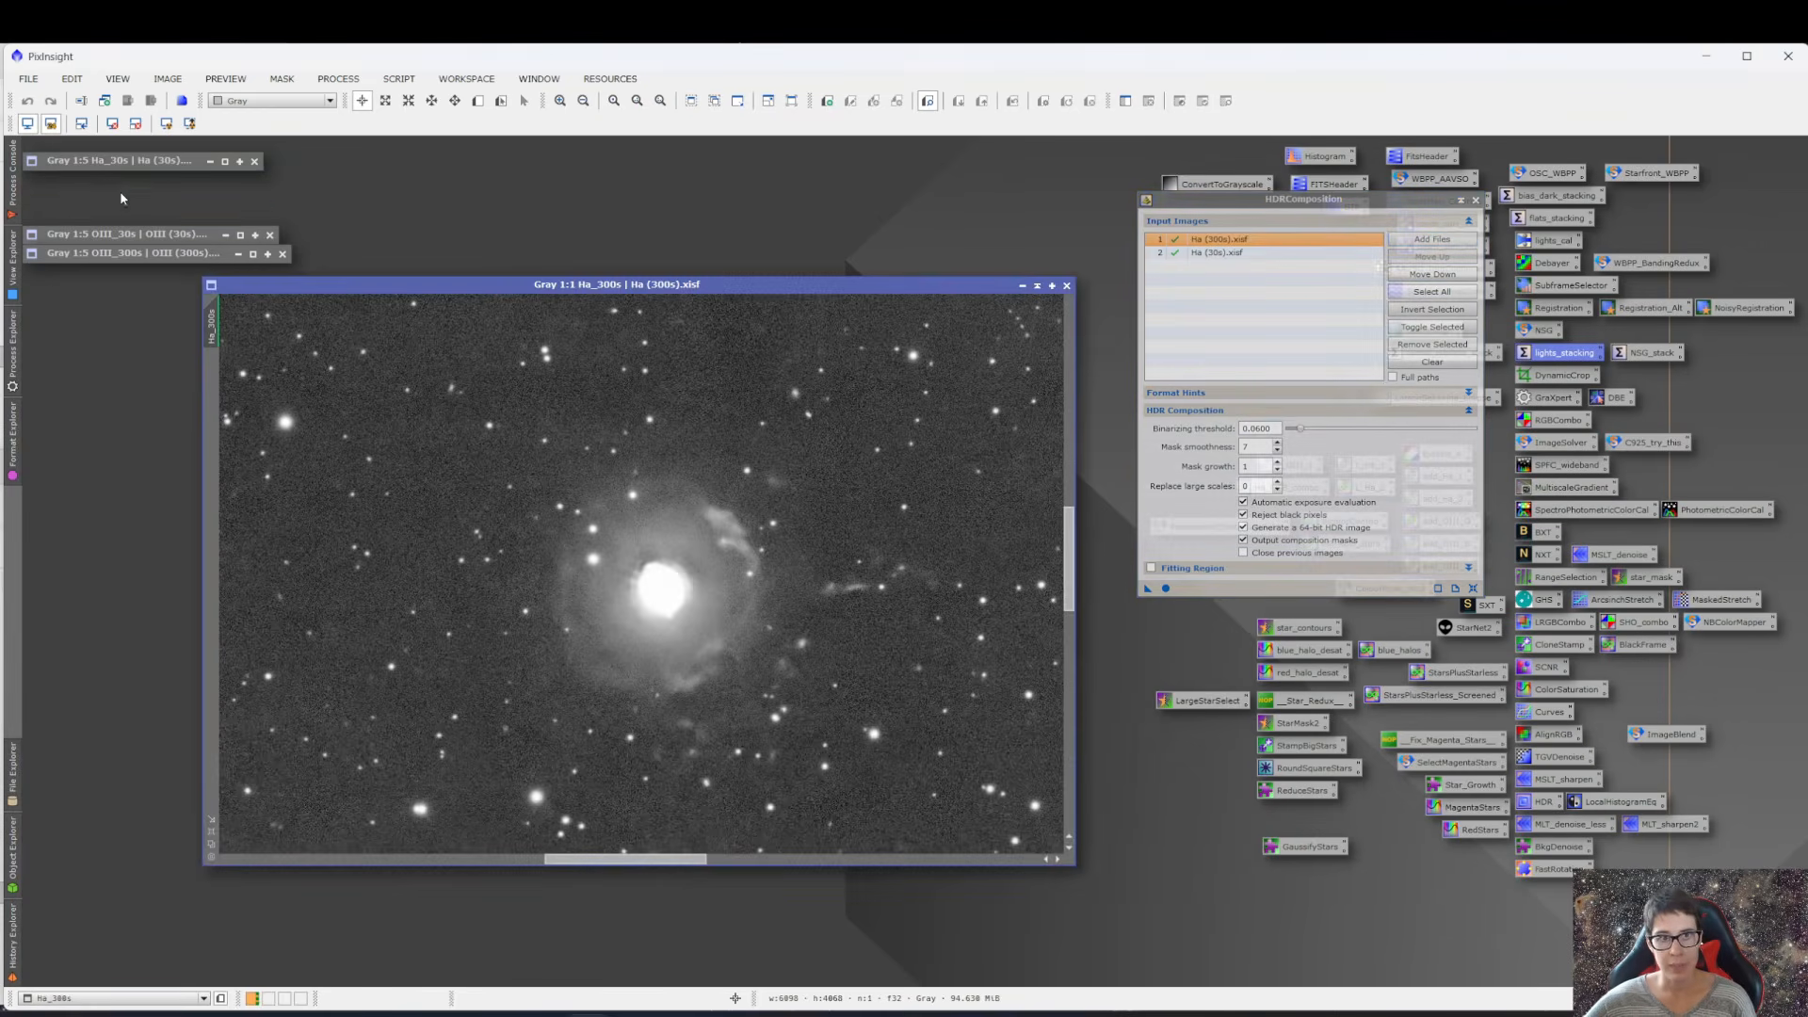
click(137, 125)
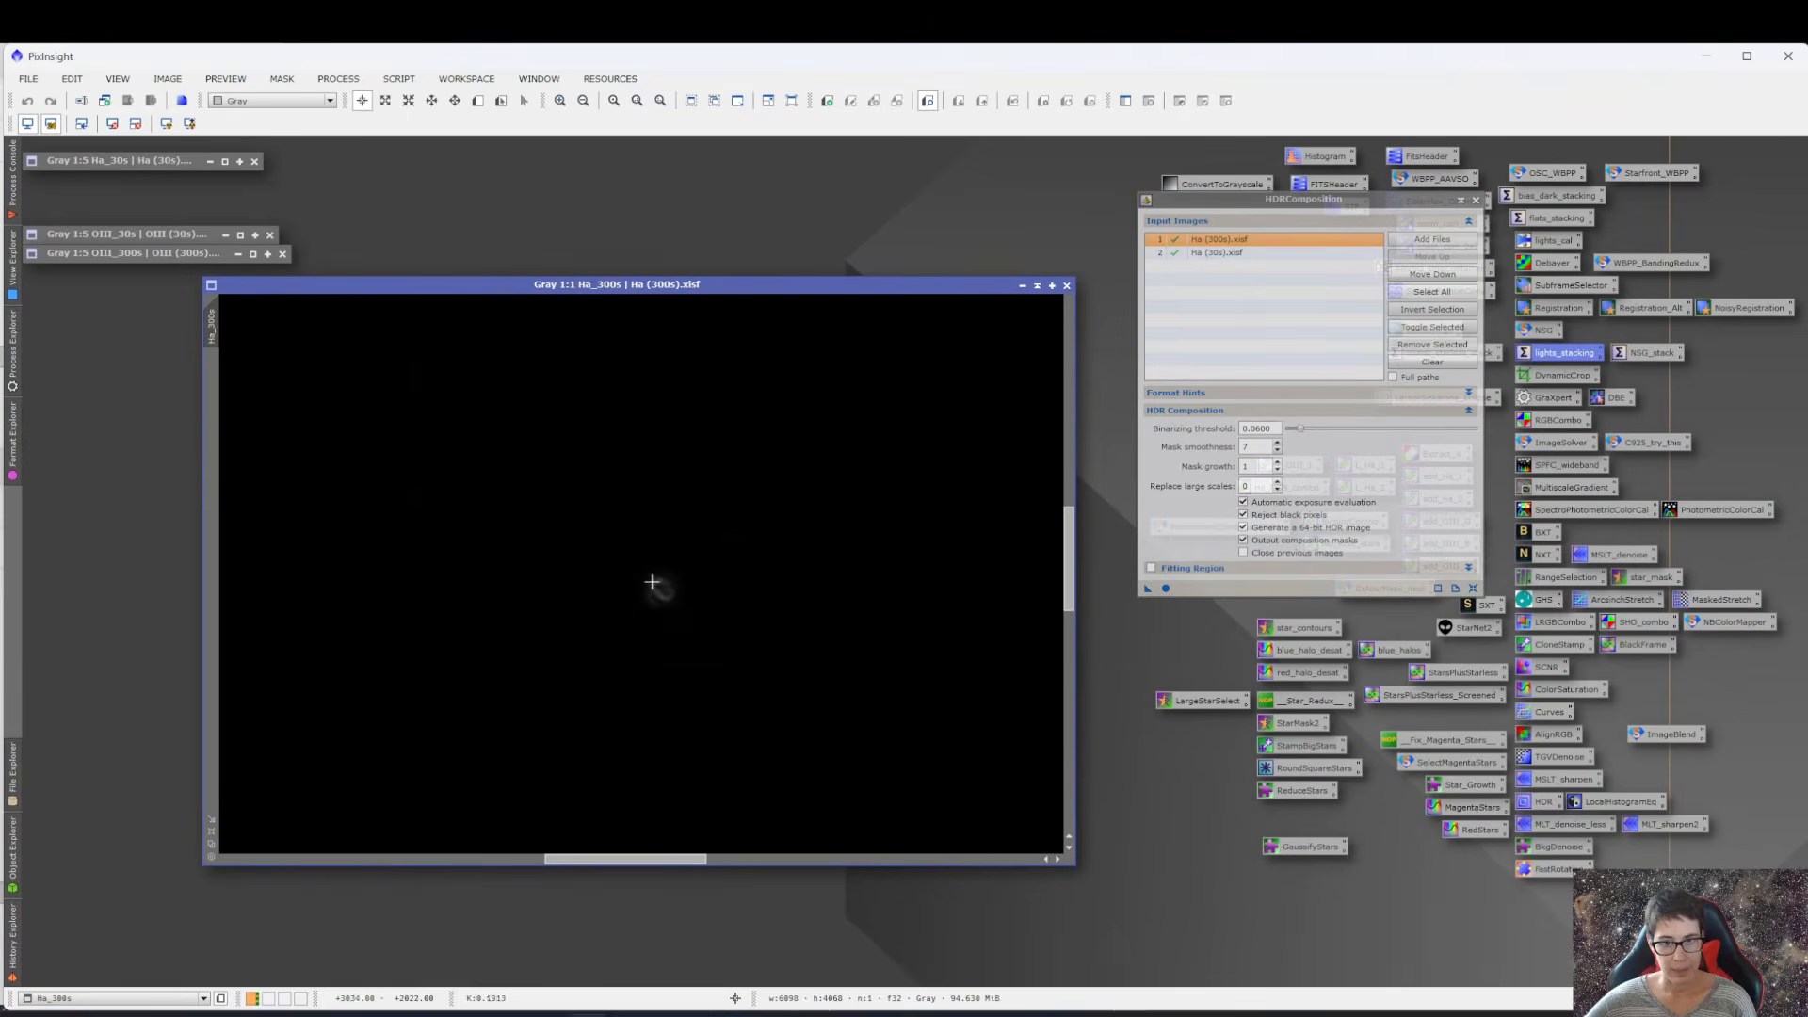
scroll(650, 586, up, 2)
drag(1068, 570, 1068, 574)
mouse_move(636, 511)
mouse_down()
mouse_move(657, 496)
mouse_move(718, 557)
mouse_move(670, 537)
mouse_move(656, 498)
mouse_up()
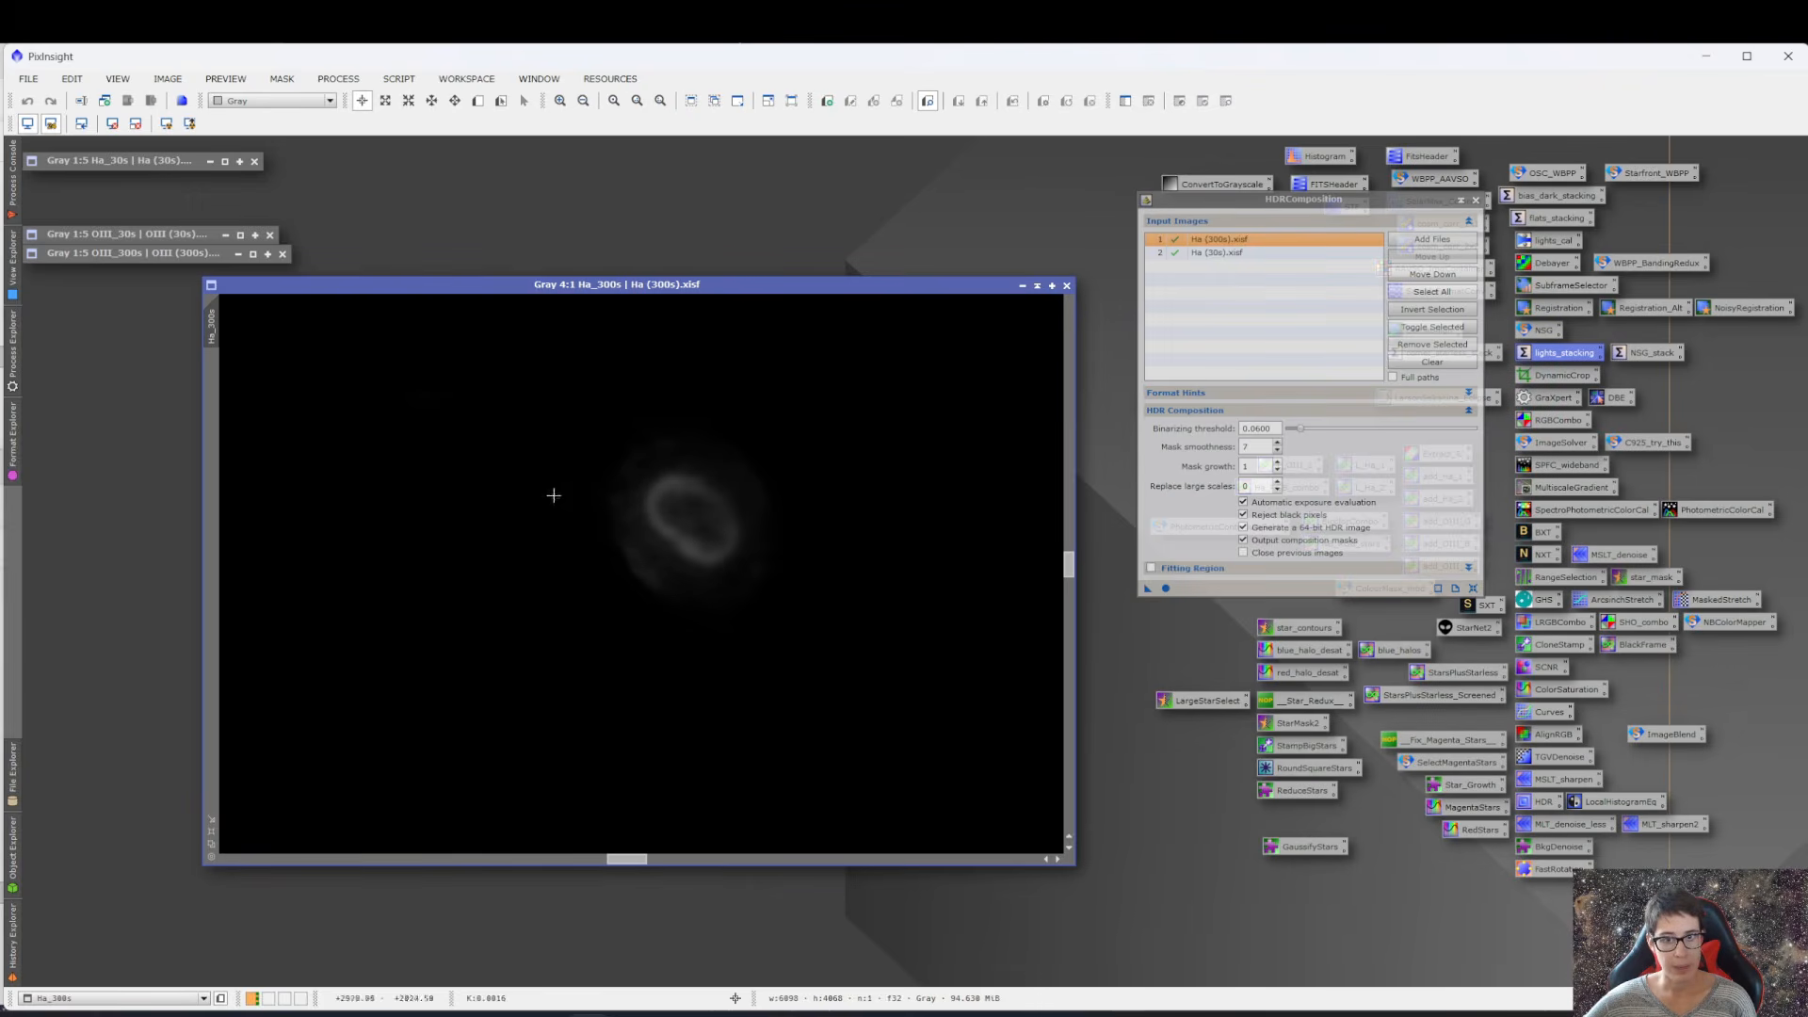
- Reapply the automatic stretch to Ha_300s, read pixel values along the bright core's edge, and remove the stretch again
click(167, 123)
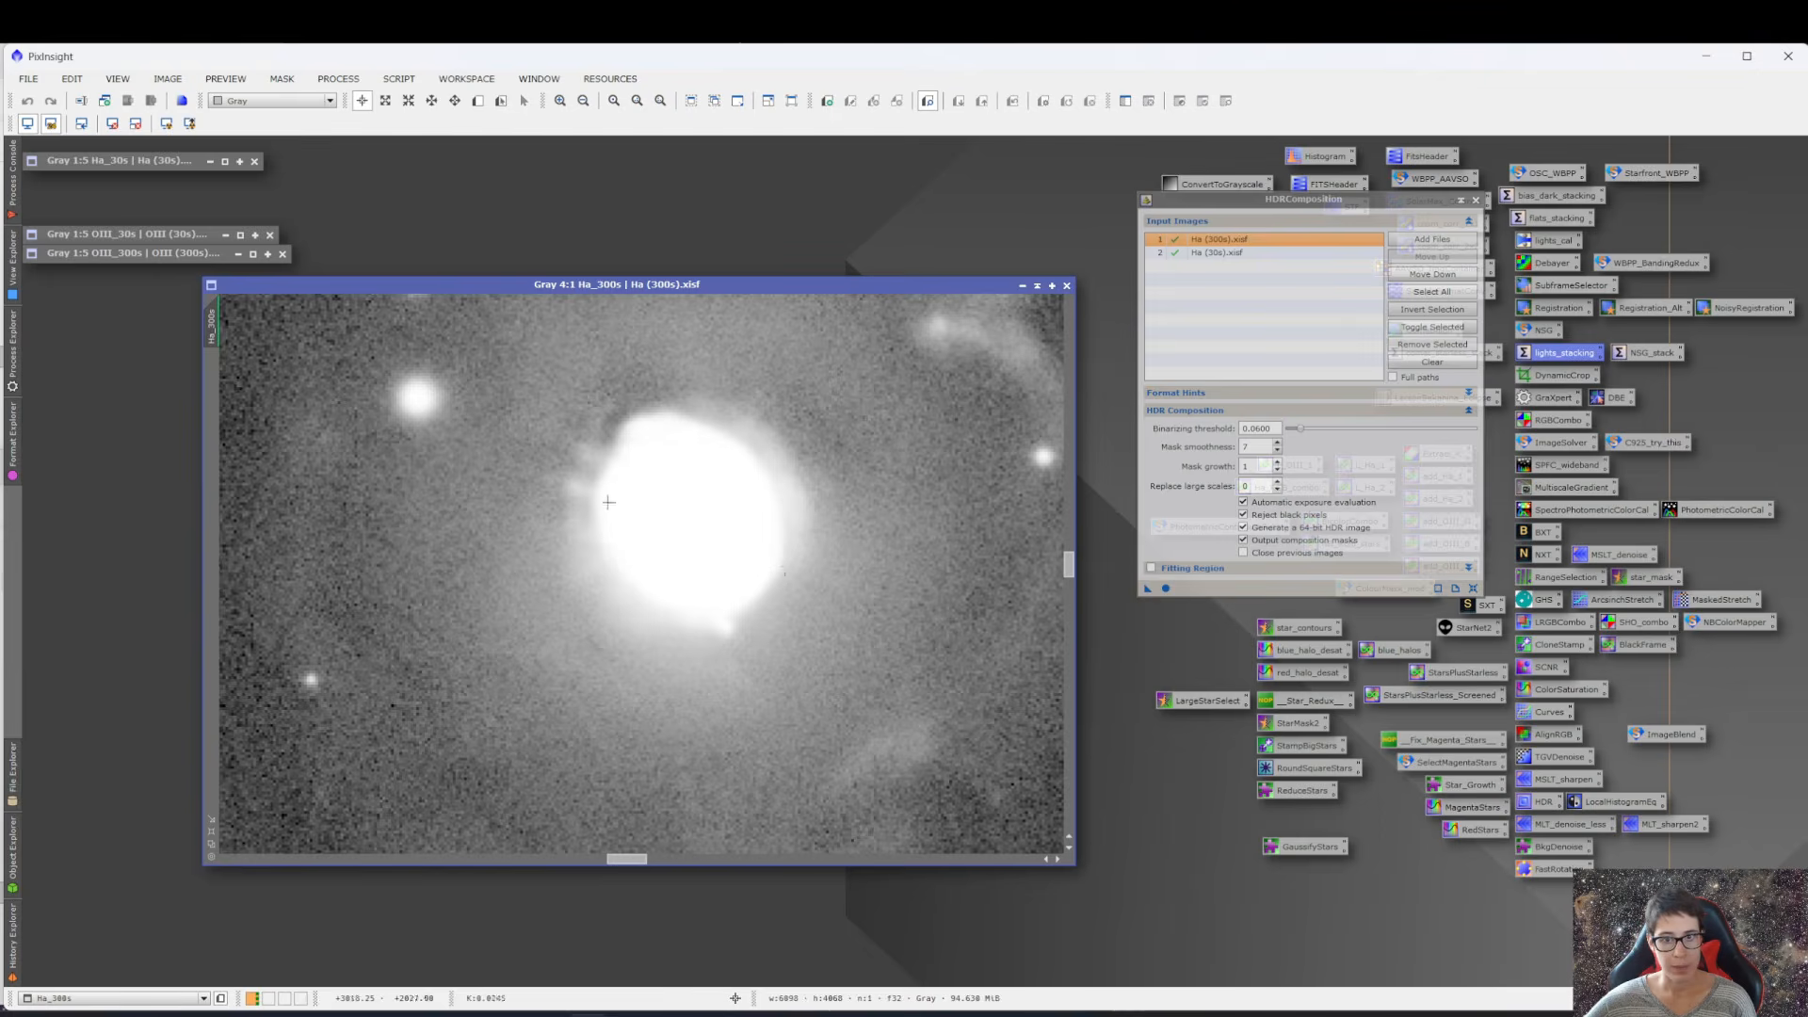
drag(631, 543, 628, 556)
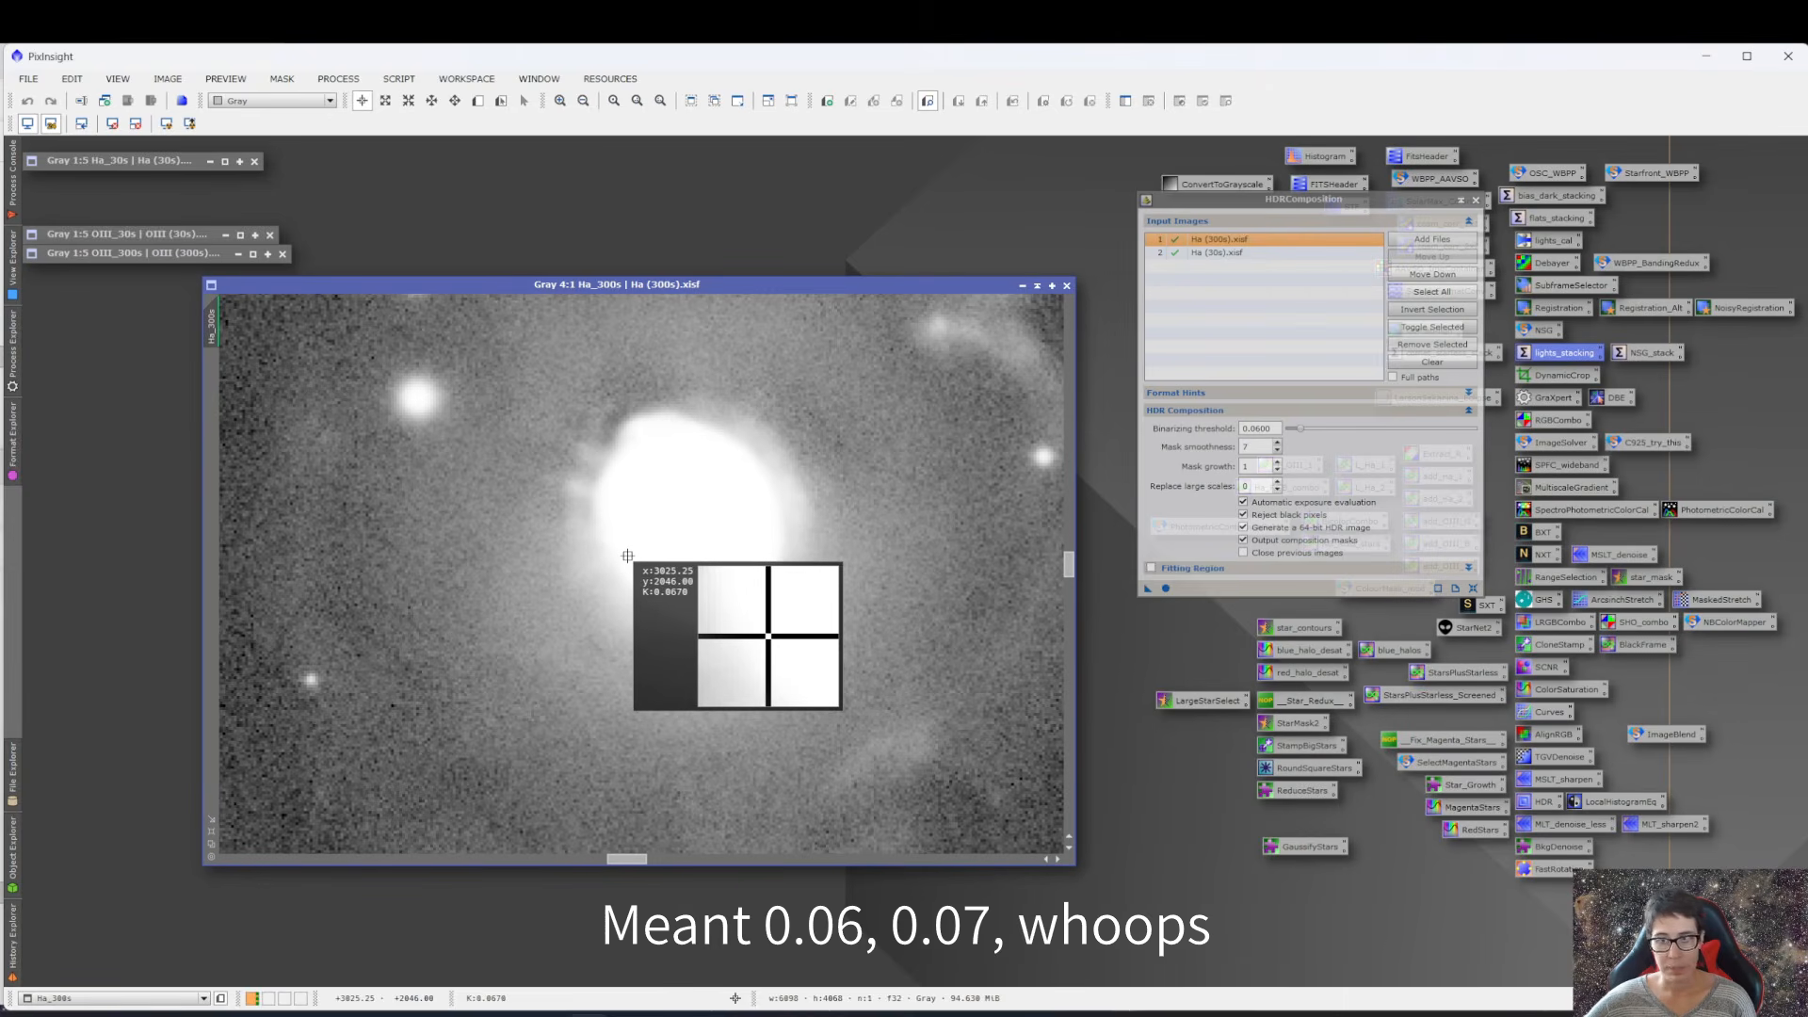
drag(627, 555, 625, 553)
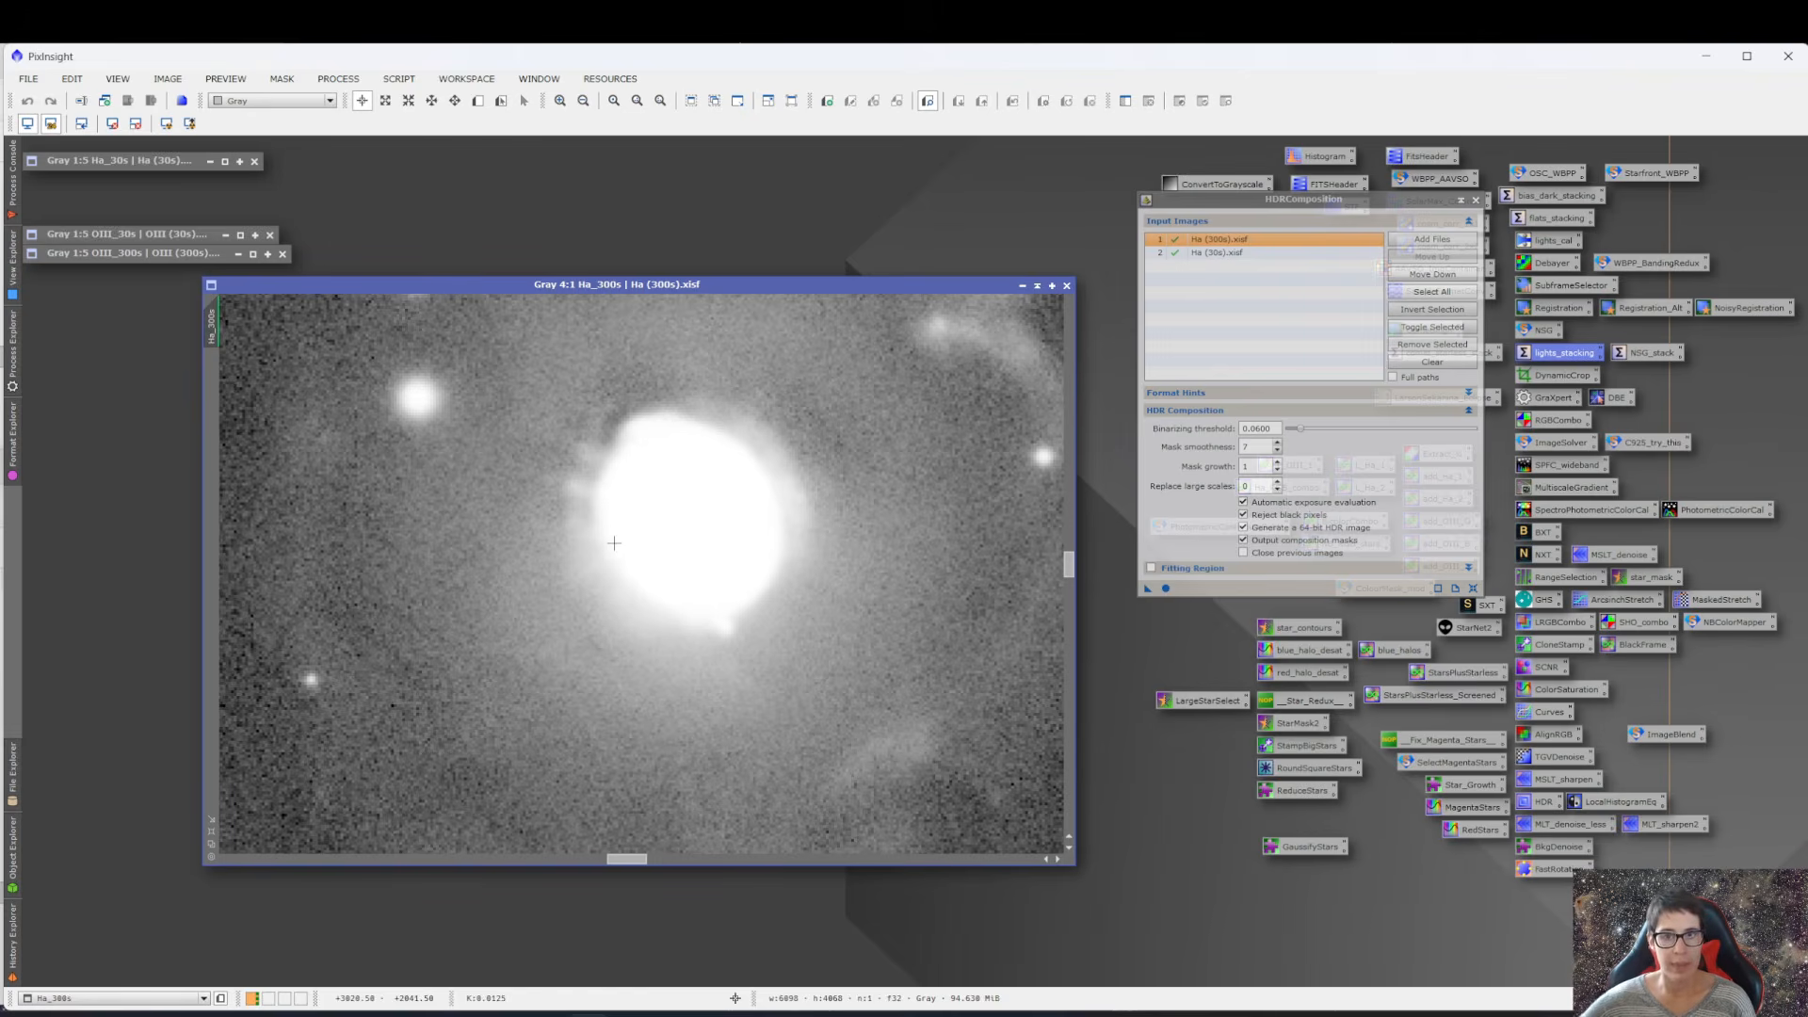
click(136, 123)
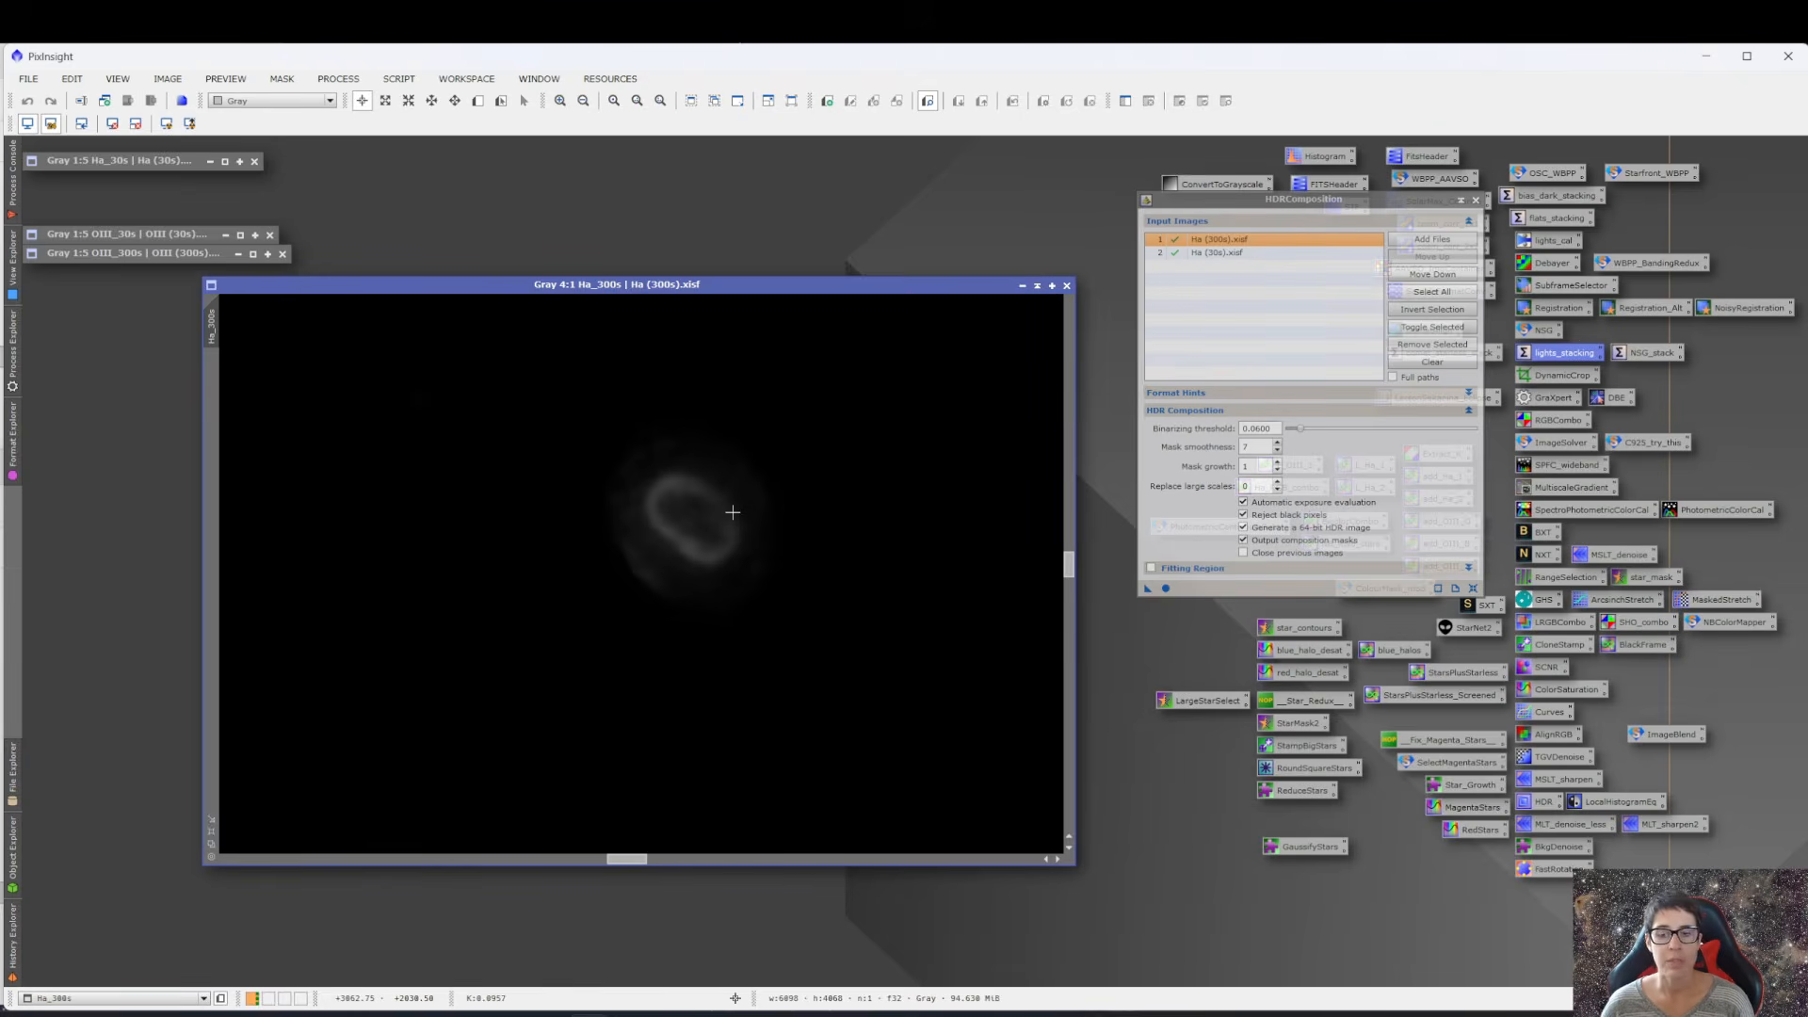
- Collapse the Ha_300s image and run HDRComposition on the Ha 300 s and 30 s files with a 0.0600 binarizing threshold
click(1276, 428)
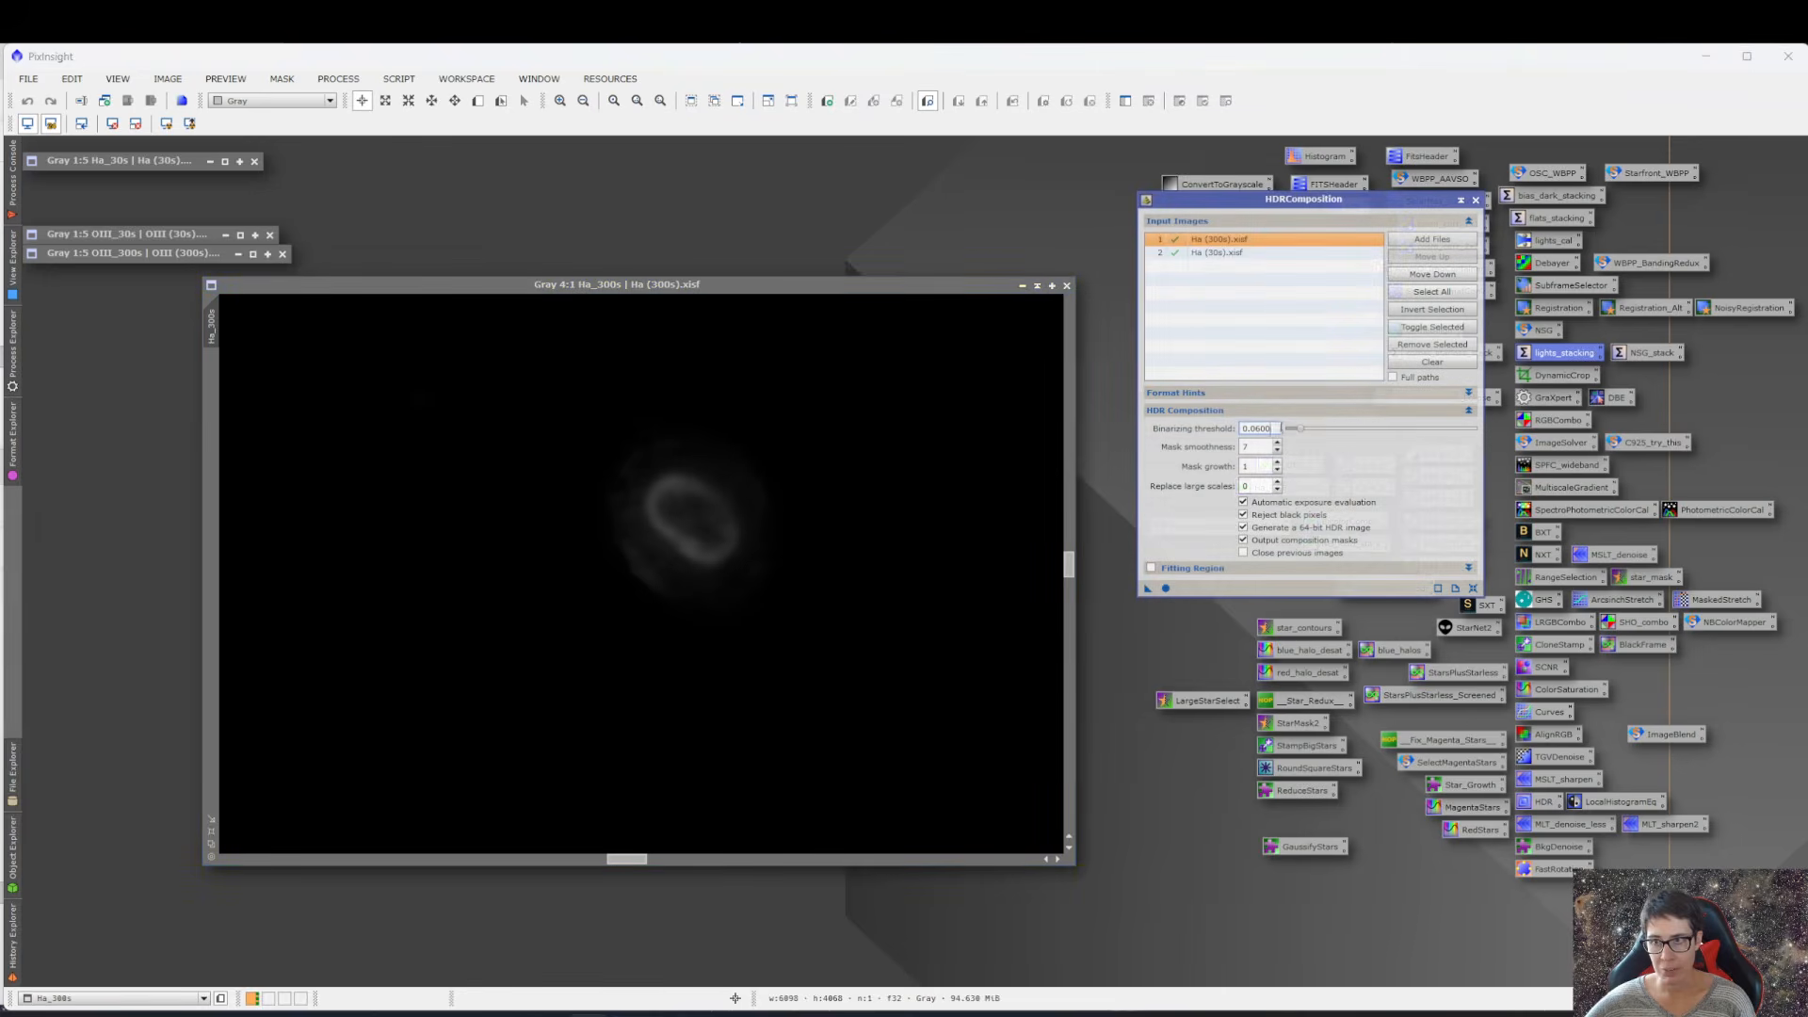
click(1036, 285)
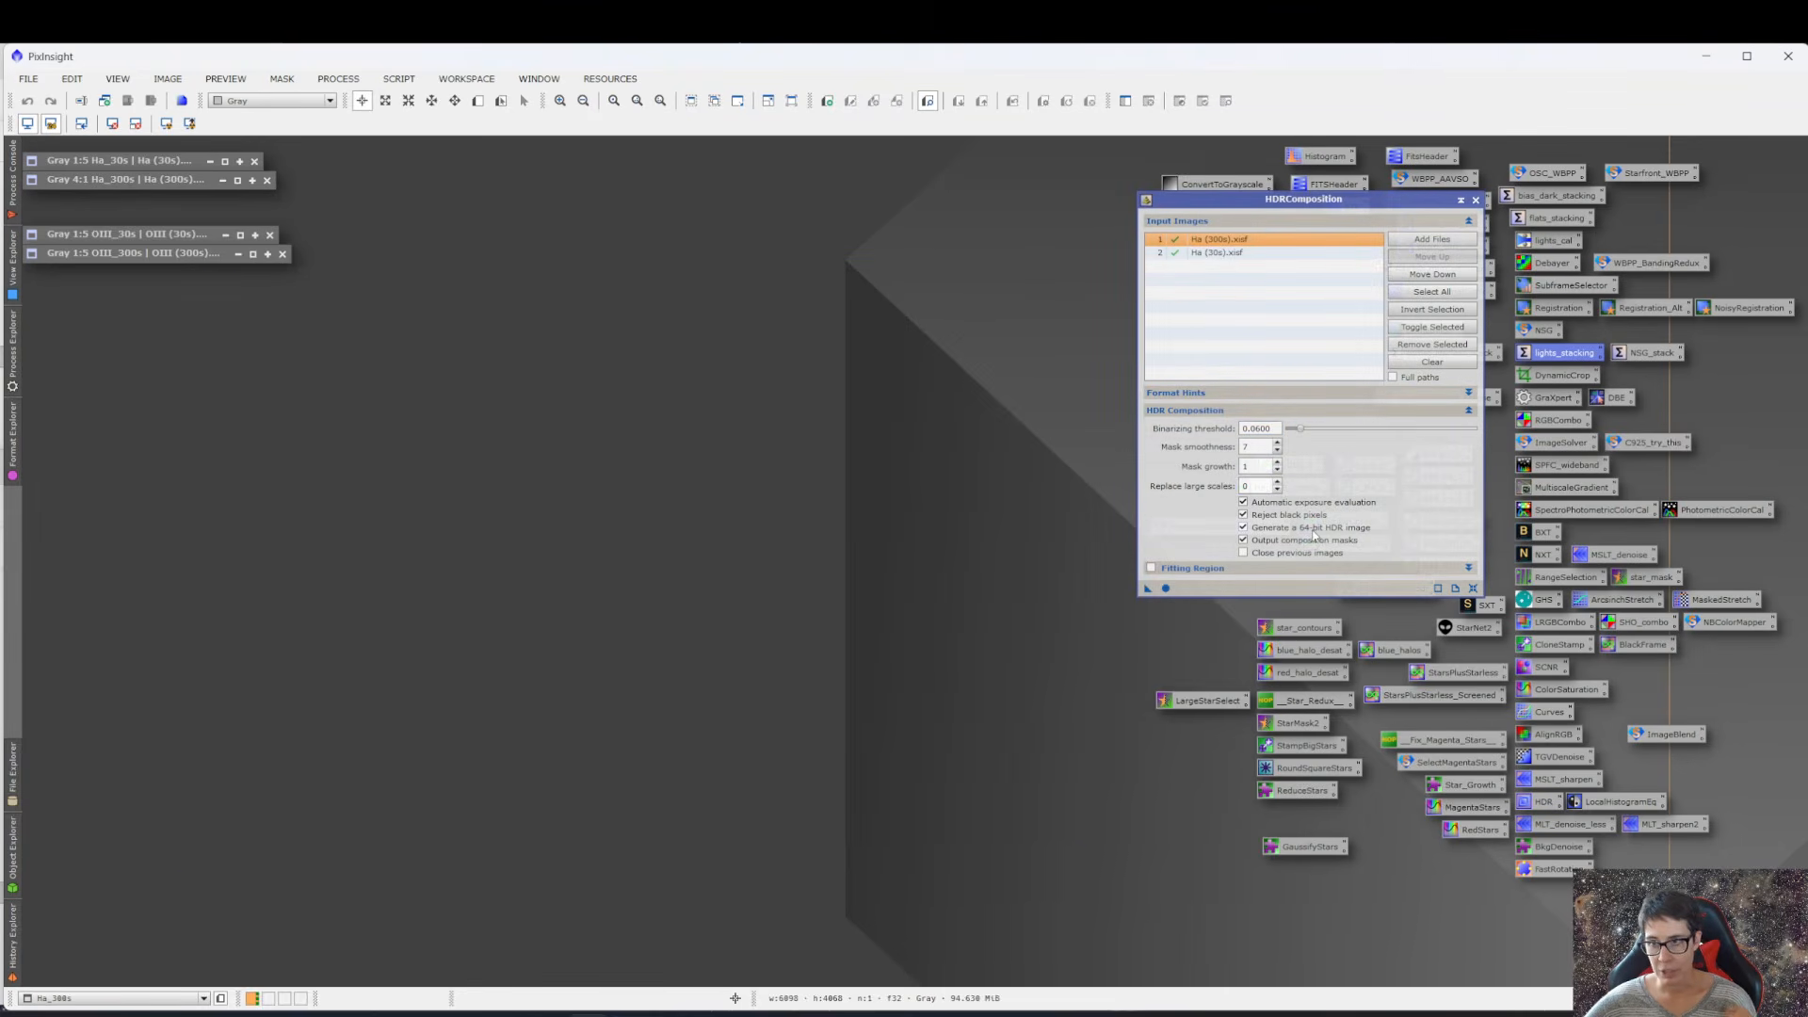
mouse_move(1315, 533)
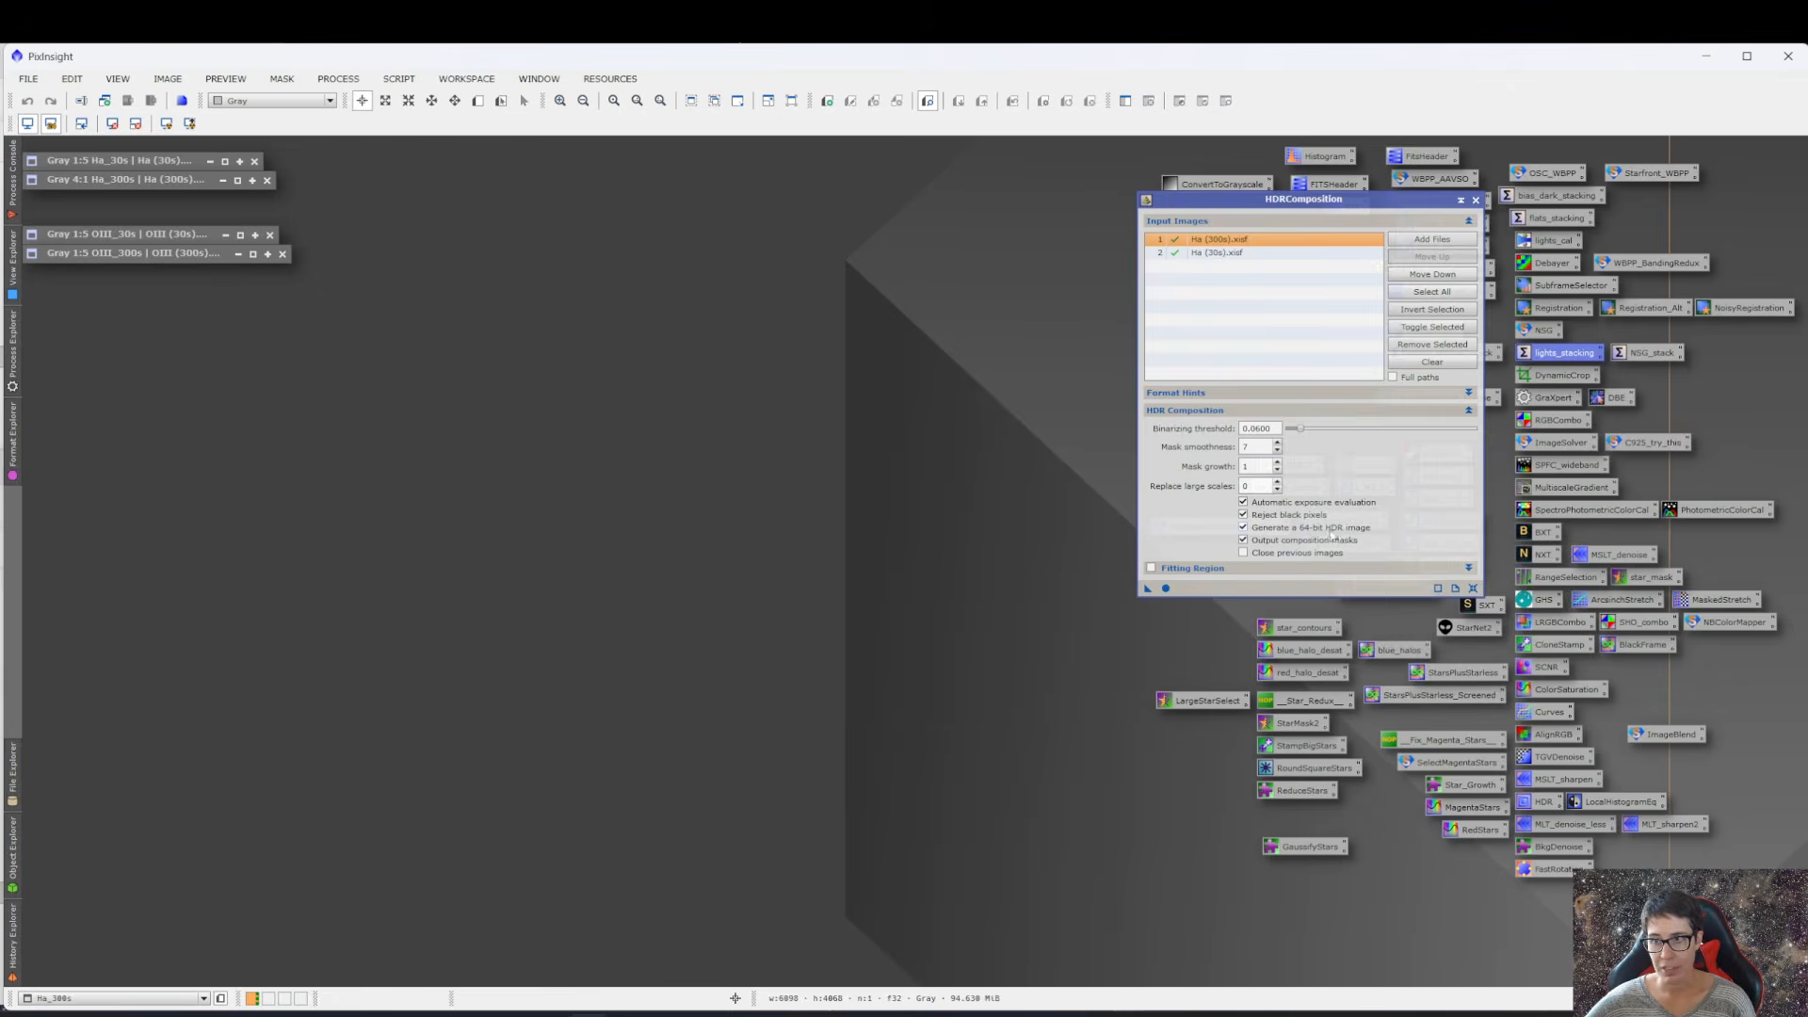
click(1165, 589)
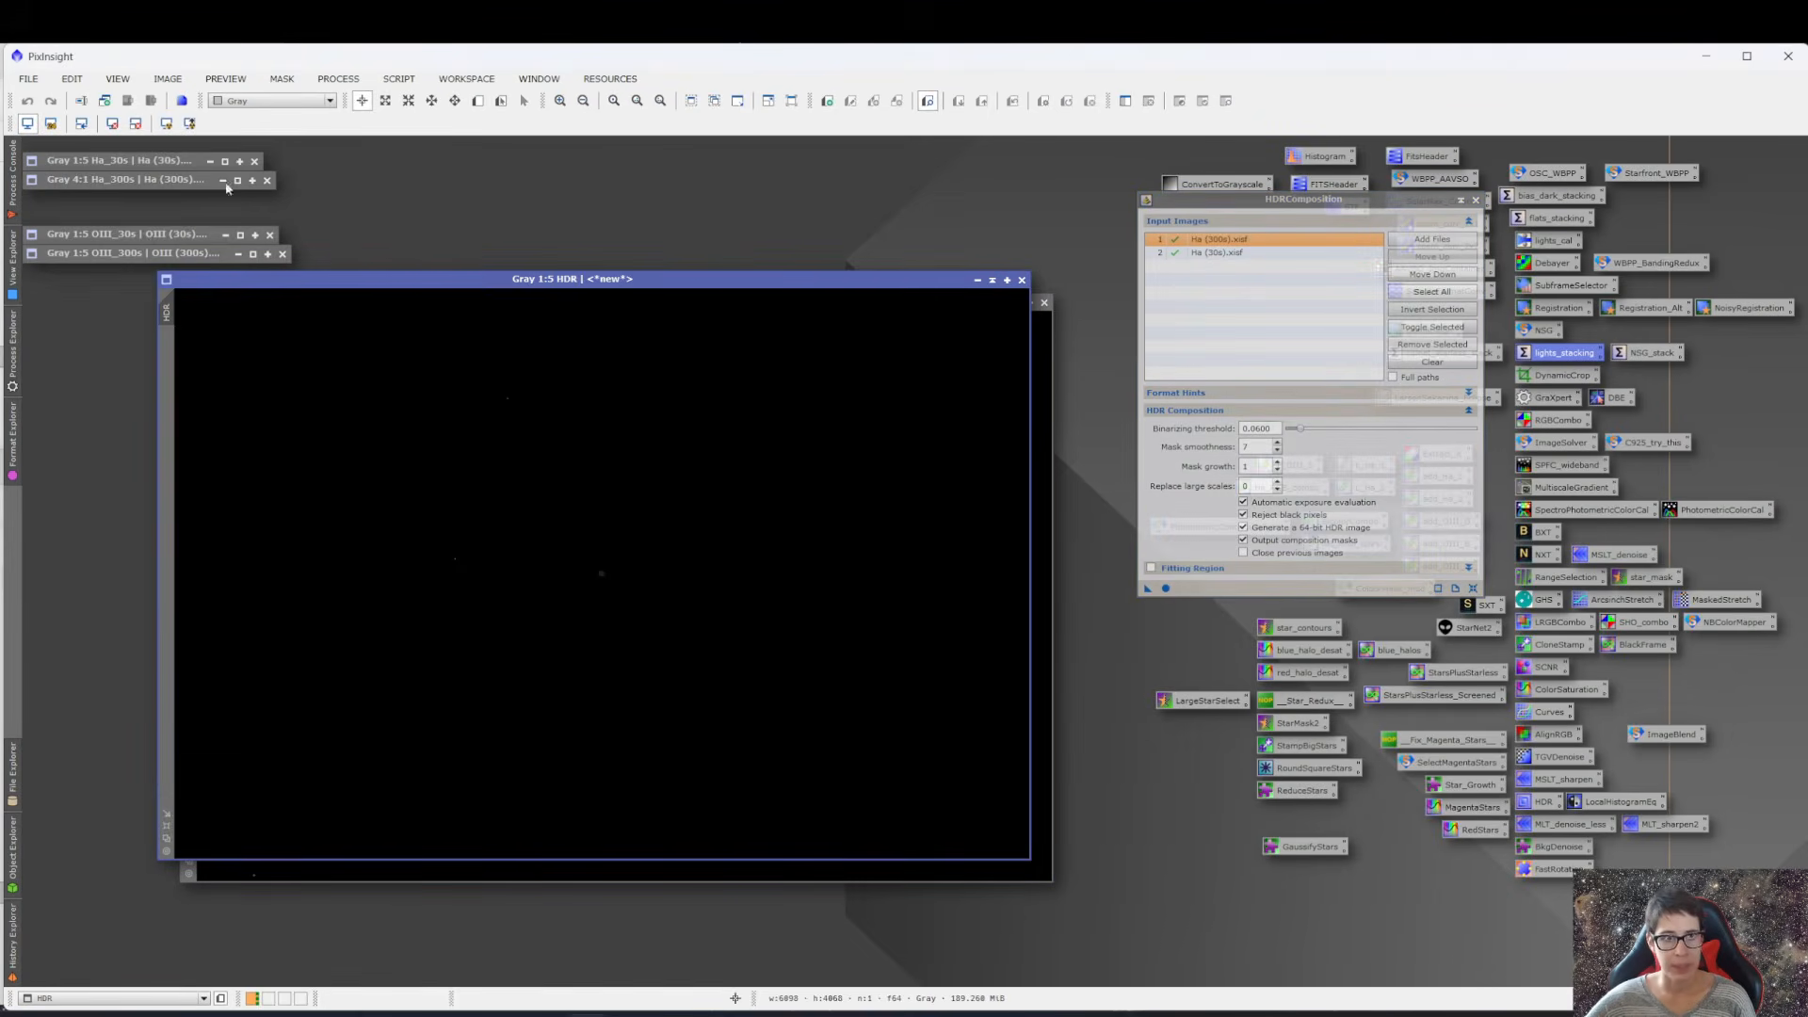
- Apply the automatic stretch with 24-bit screen rendering to the HDR image and center the view on the nebula's shell
click(167, 123)
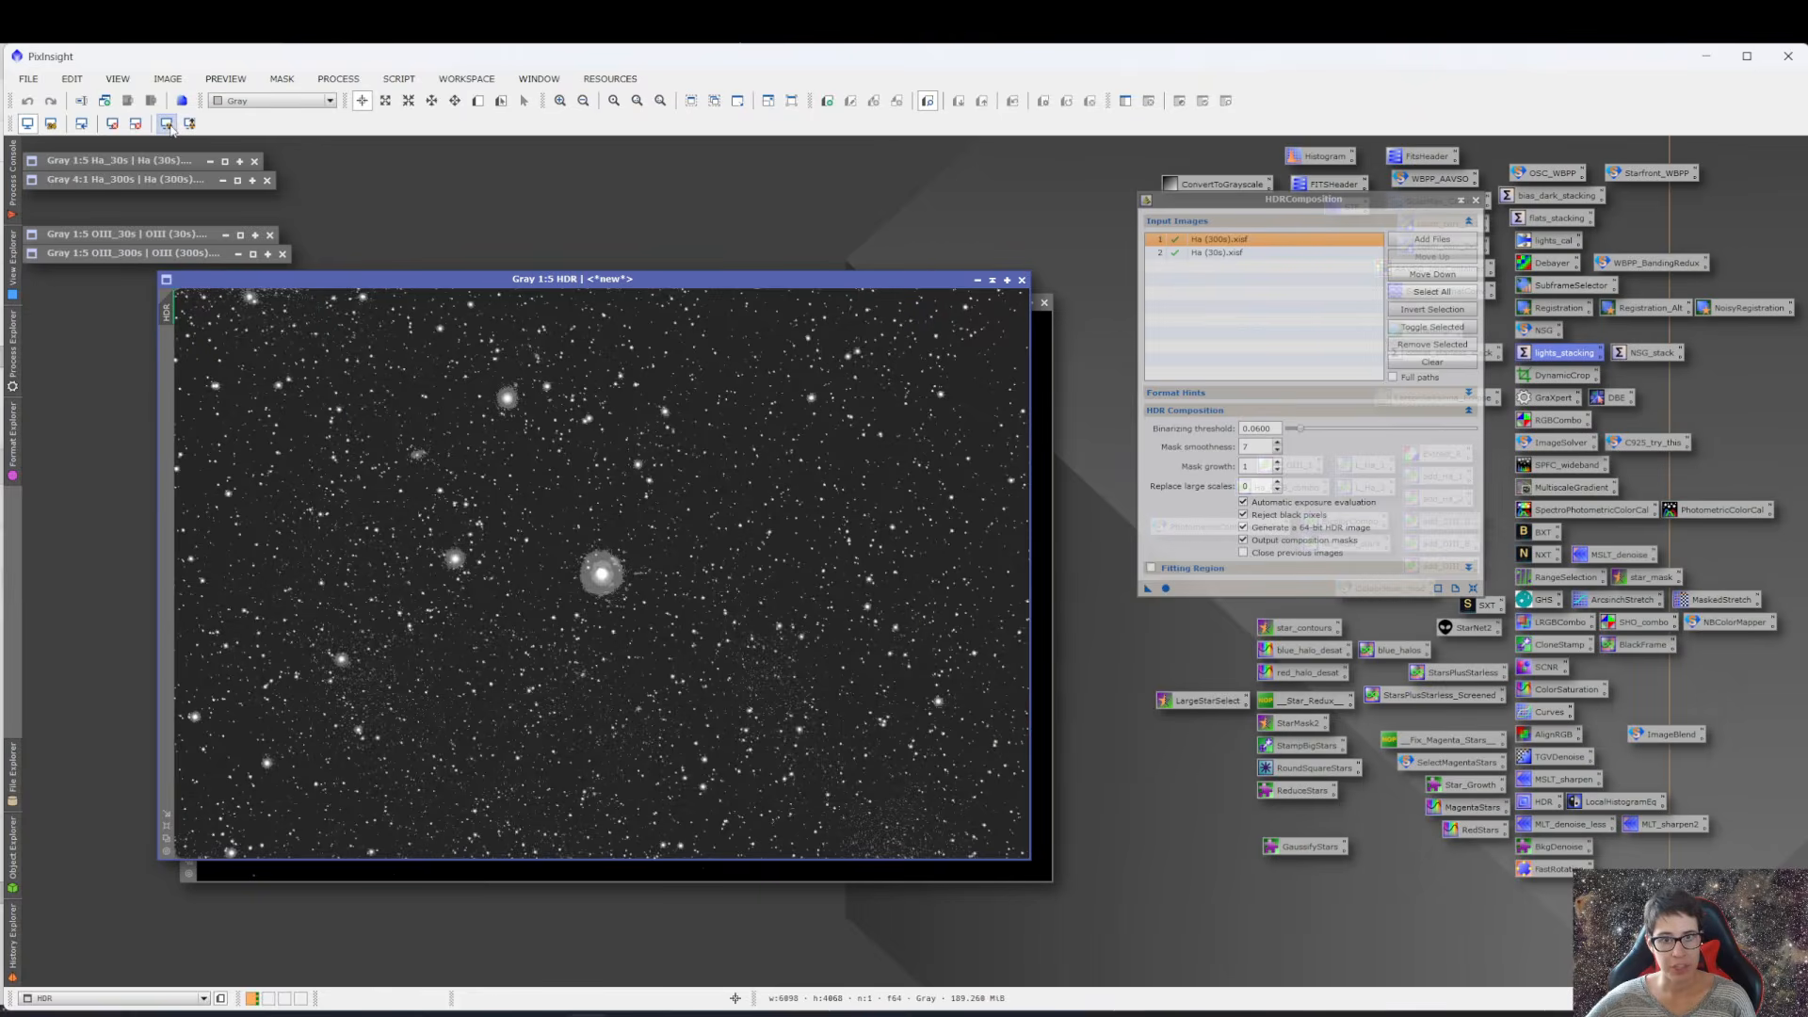
scroll(619, 564, up, 4)
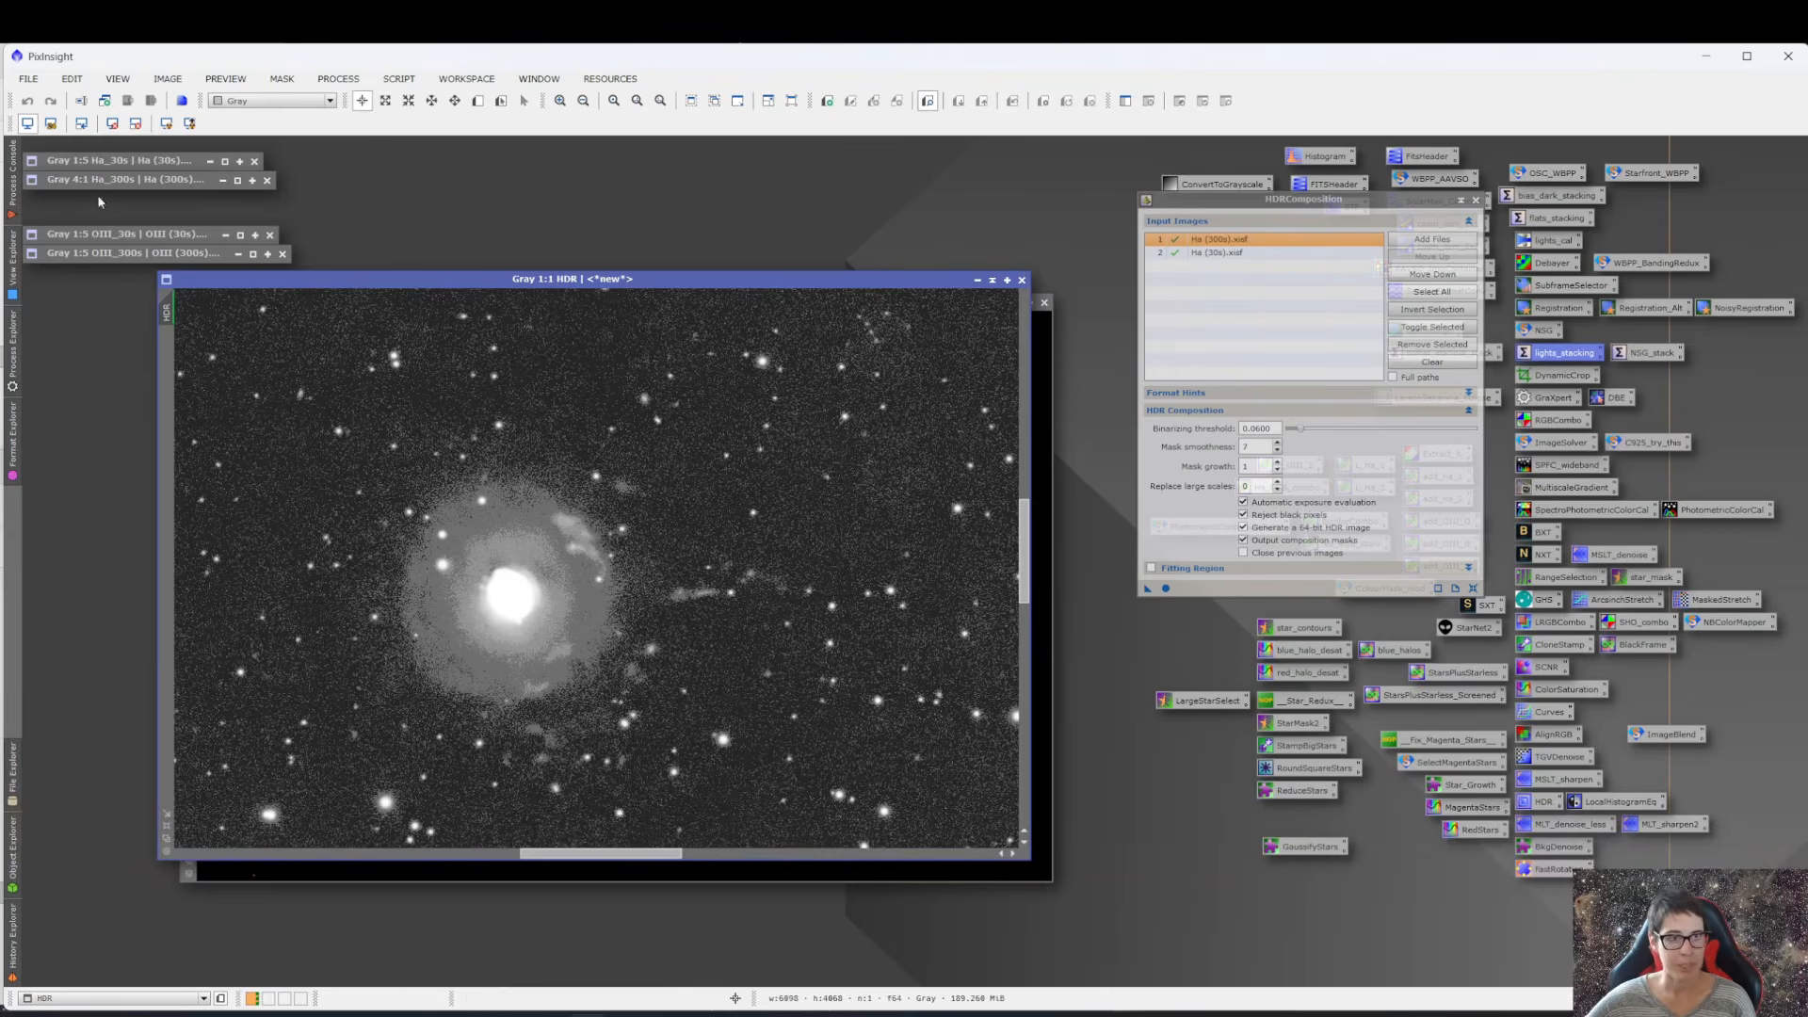
click(53, 127)
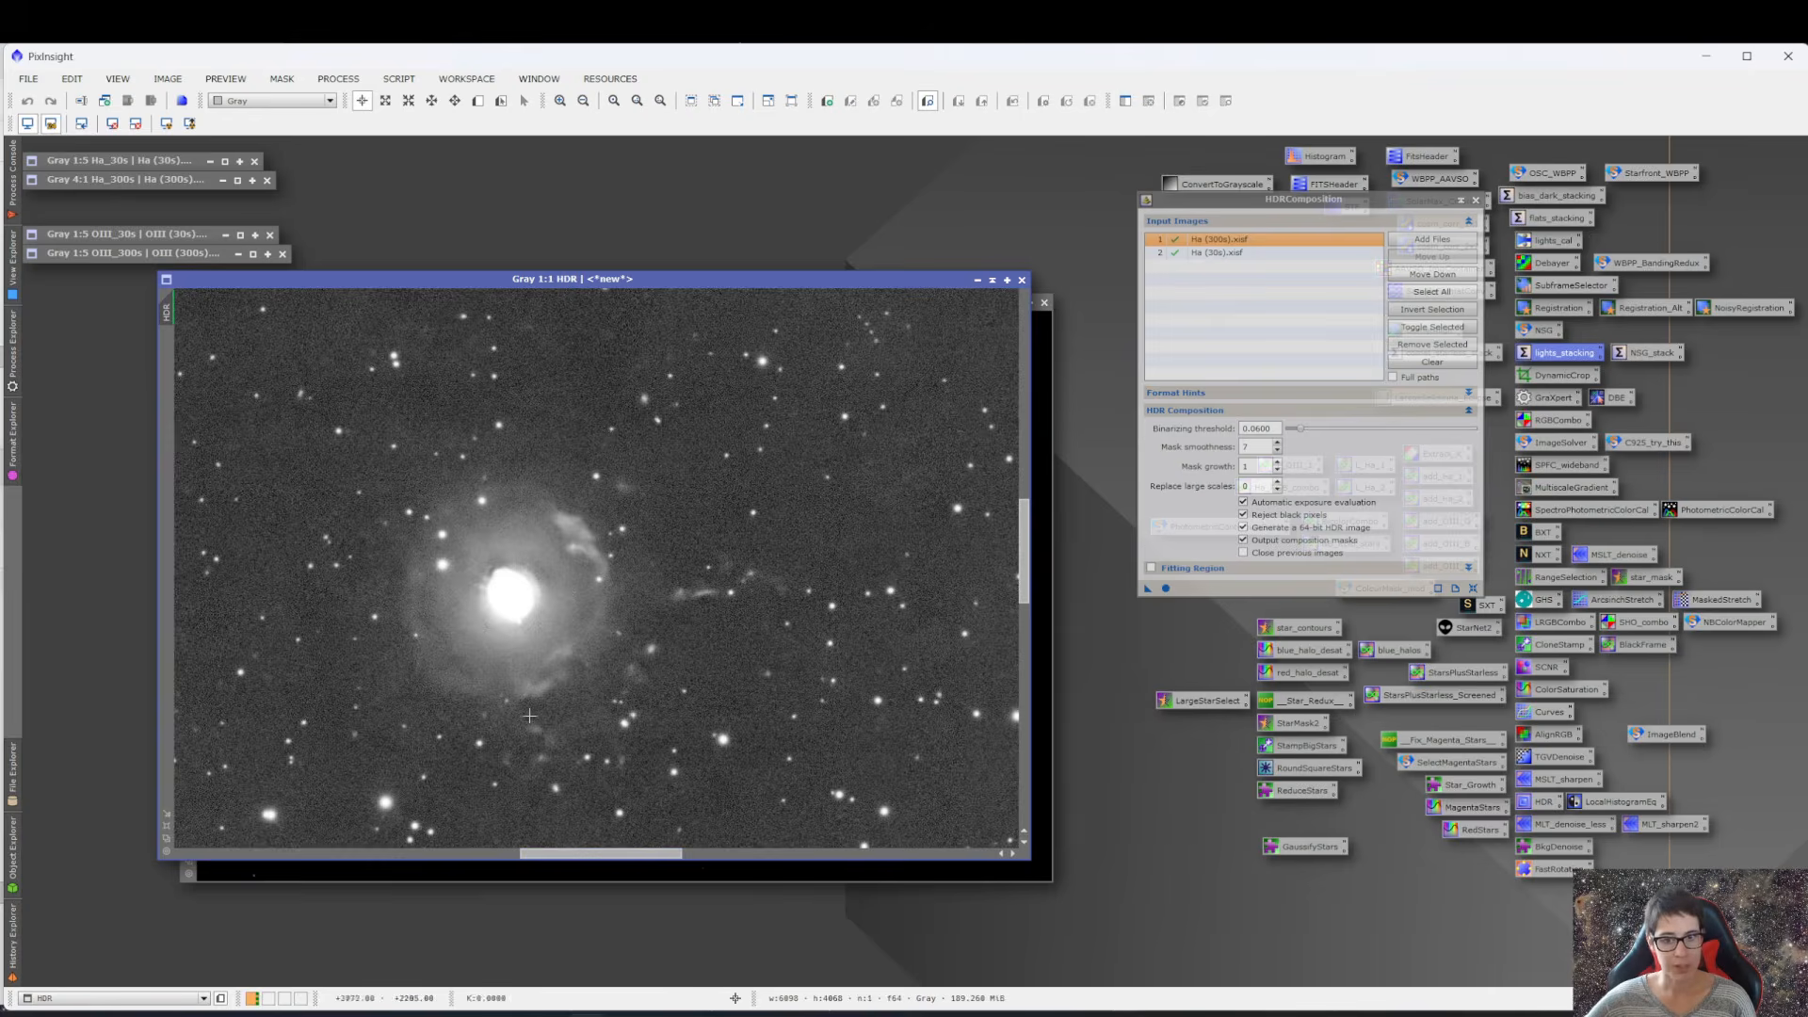
drag(566, 853, 542, 853)
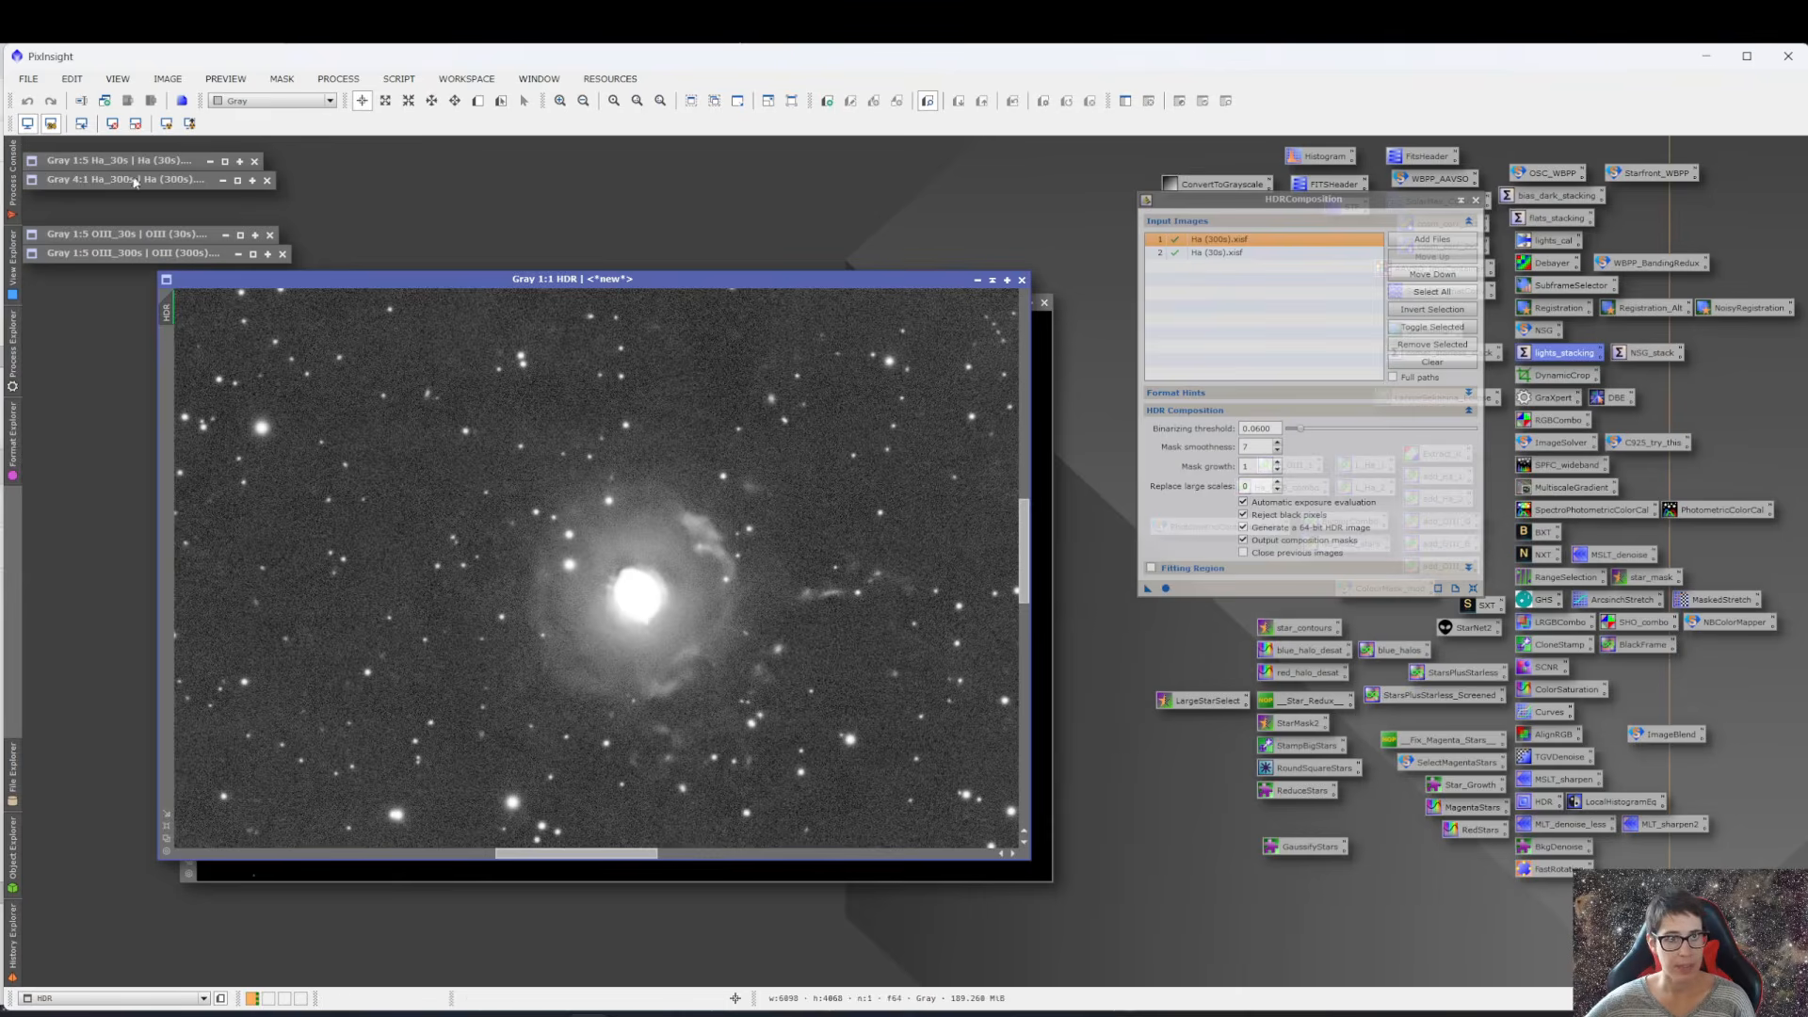
- Remove the stretch from the HDR image and inspect the pixel values of the nebula's linear core up close
click(136, 124)
scroll(646, 565, up, 3)
drag(566, 597, 629, 666)
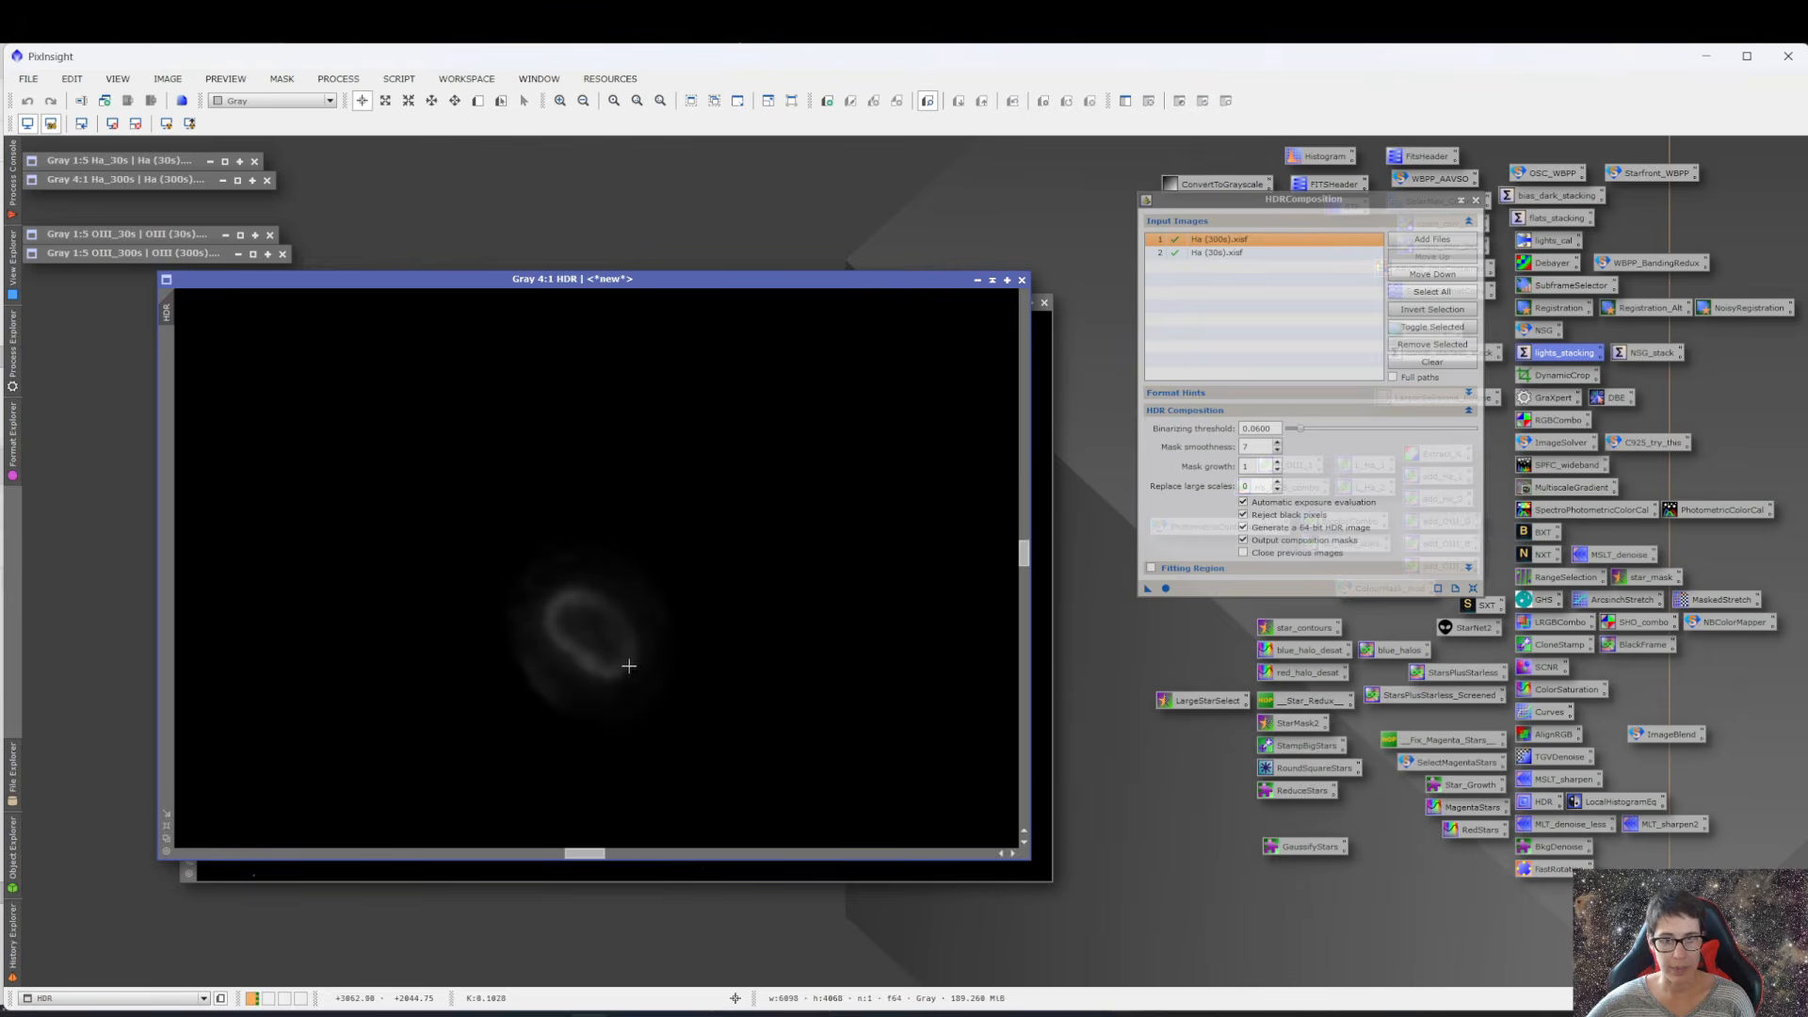
- Examine the HDR_mask01 composition mask around the core and across the full field, and close it
click(1043, 625)
scroll(617, 595, up, 5)
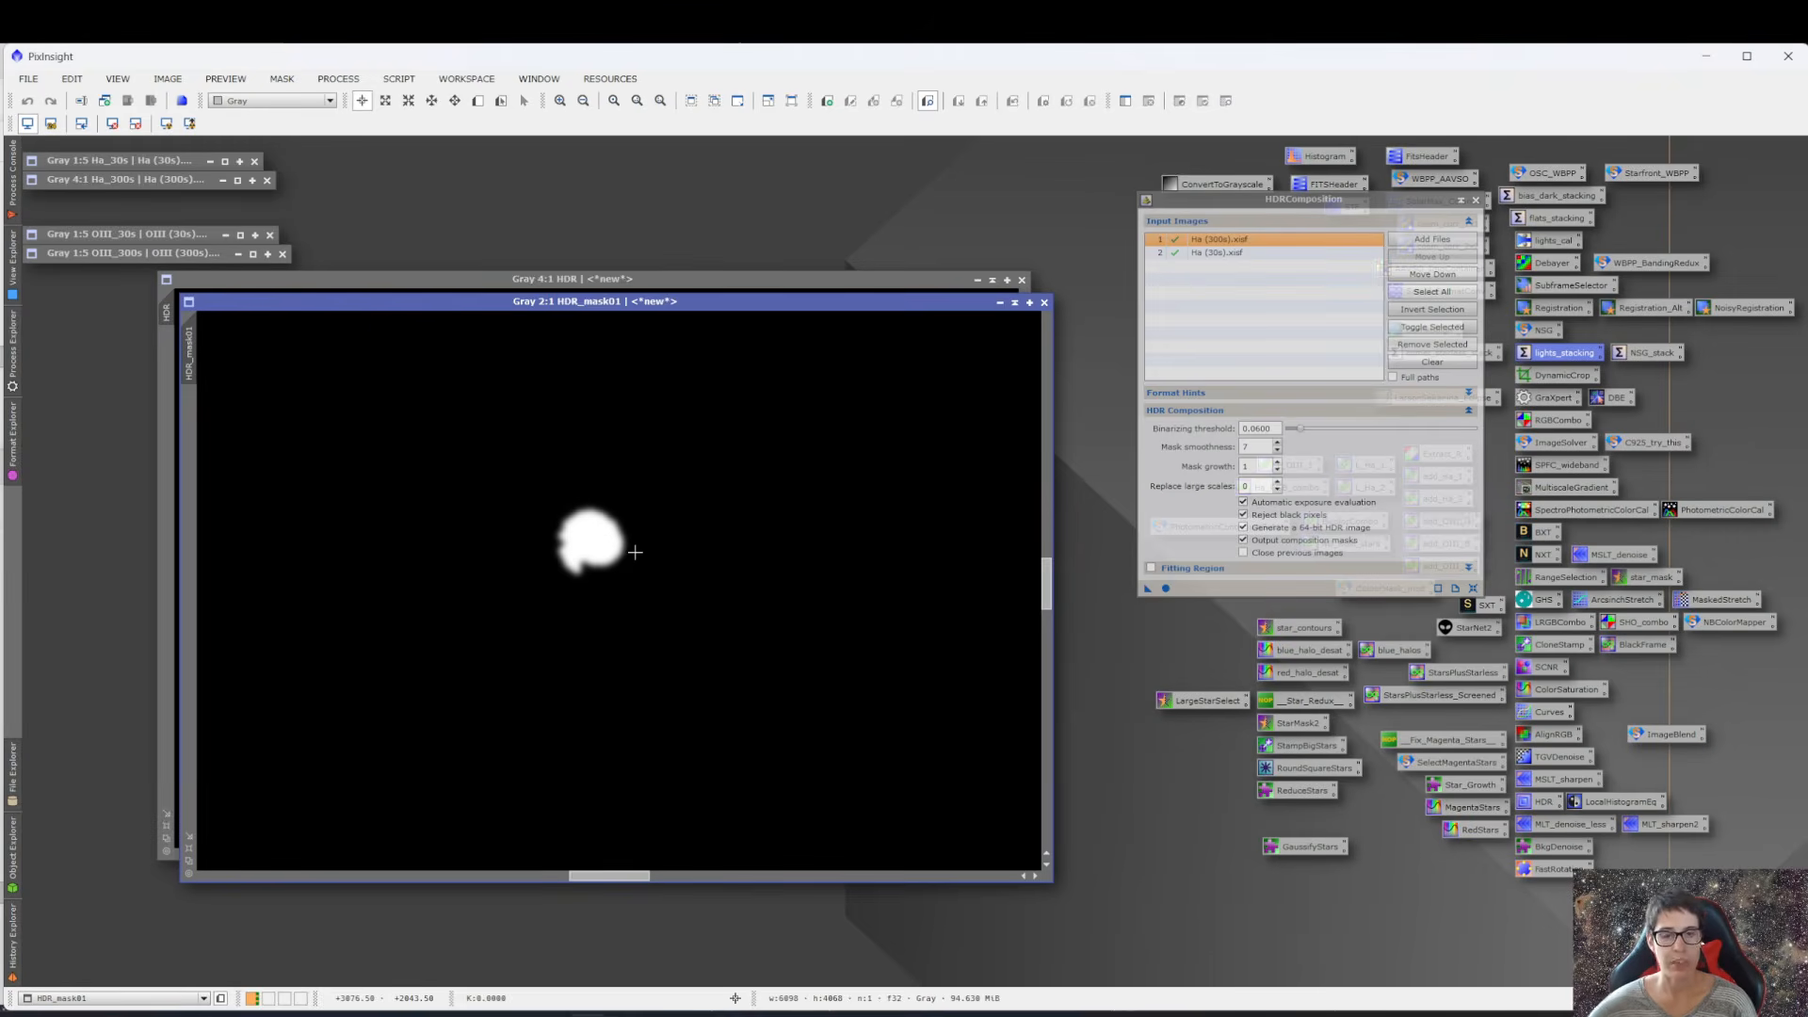
scroll(612, 529, down, 4)
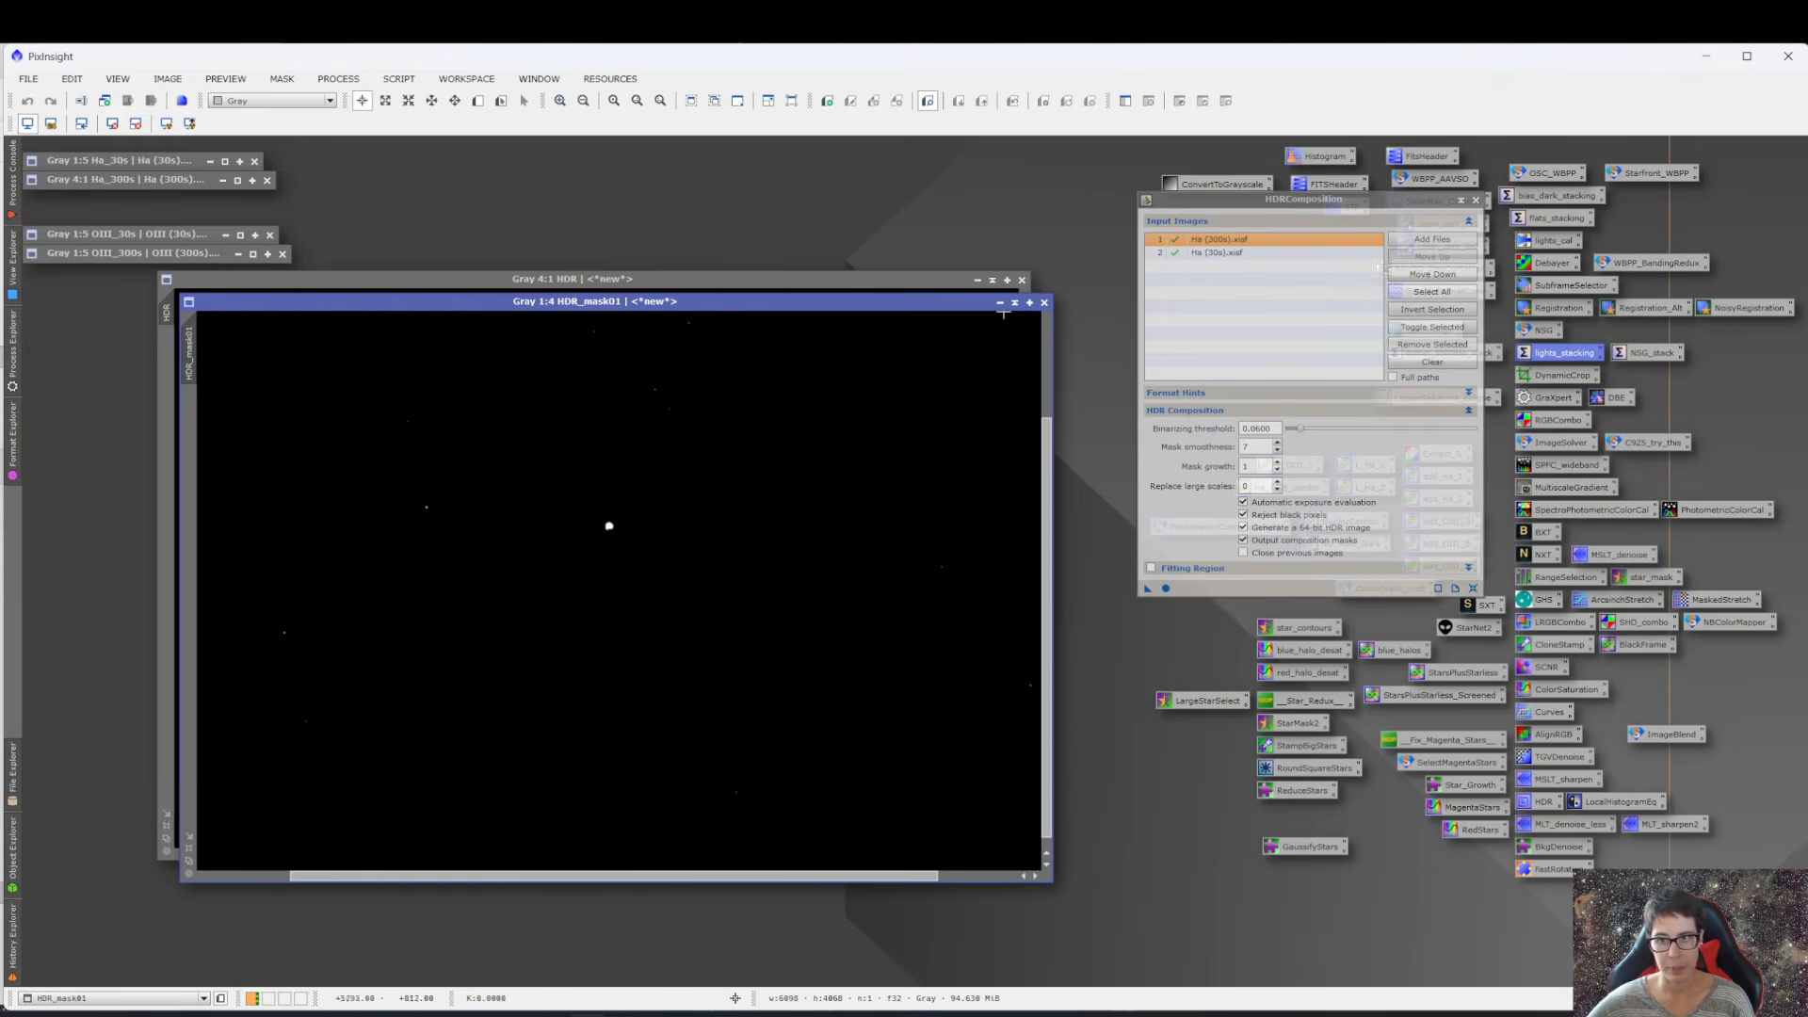
click(1045, 302)
- Take a last look at the linear HDR image, collapse it, and place it beside the collapsed Ha stacks
scroll(601, 560, up, 1)
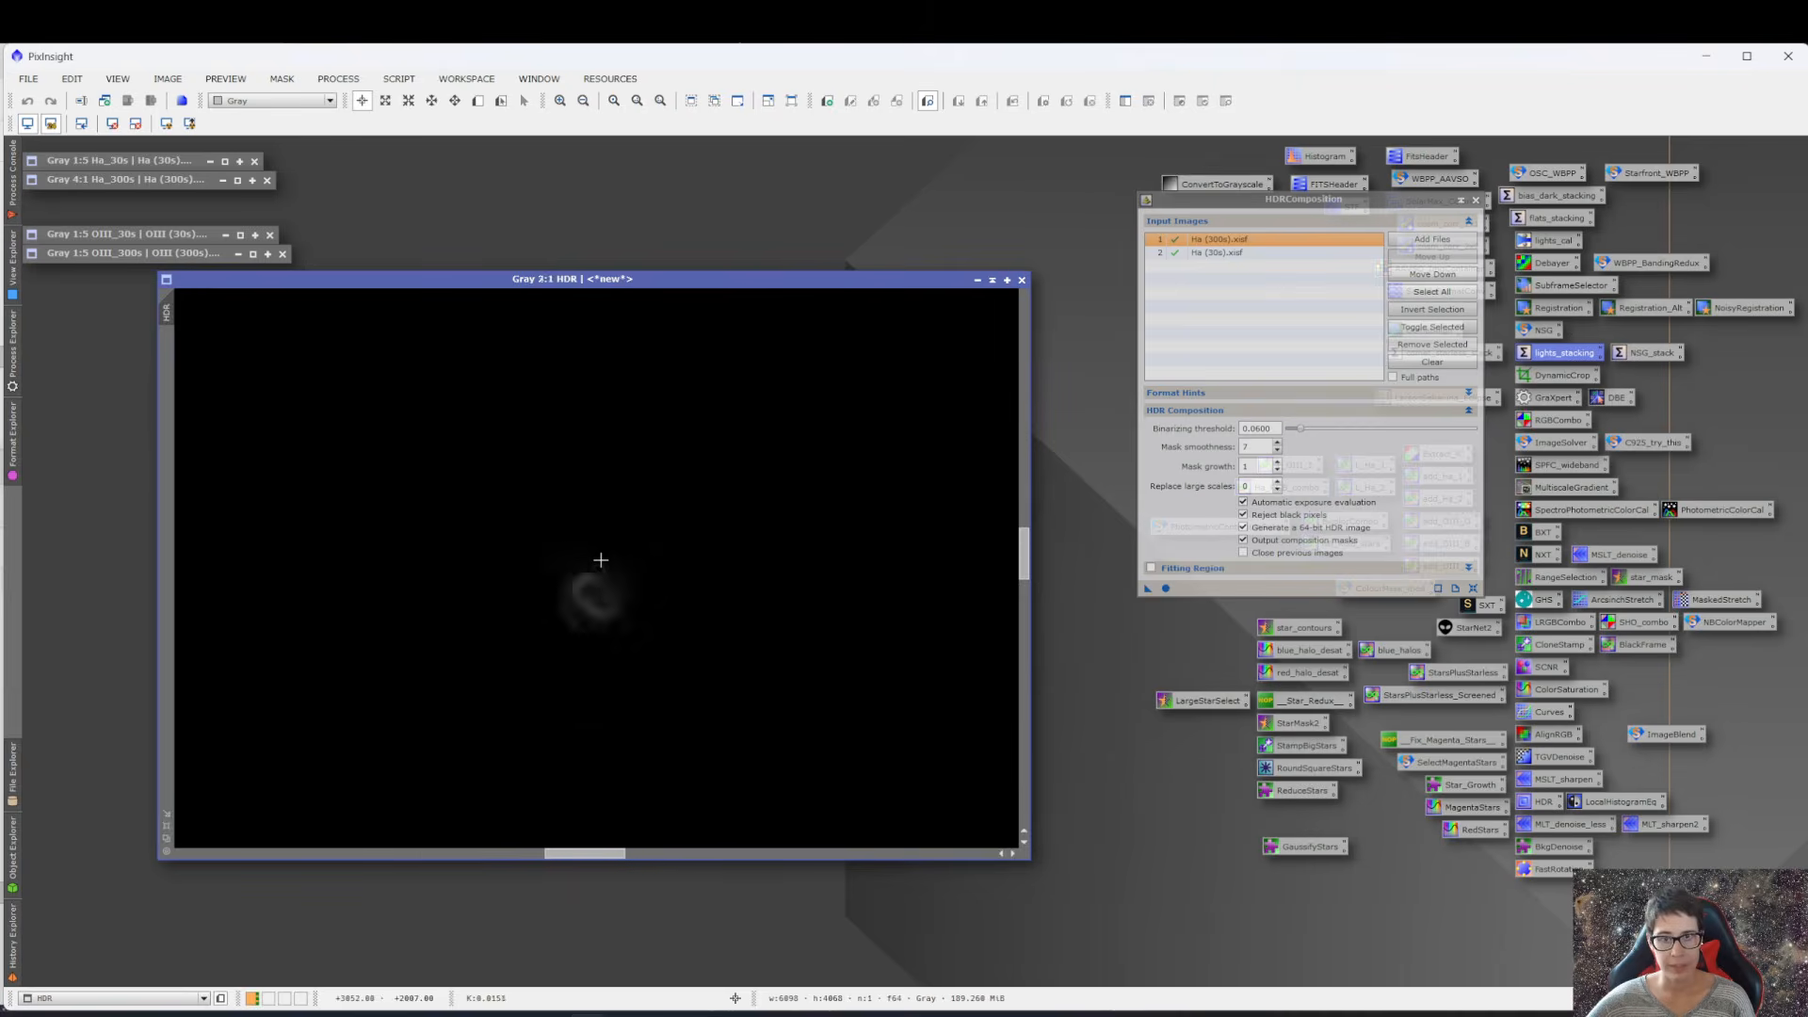
scroll(601, 559, down, 3)
scroll(601, 560, down, 3)
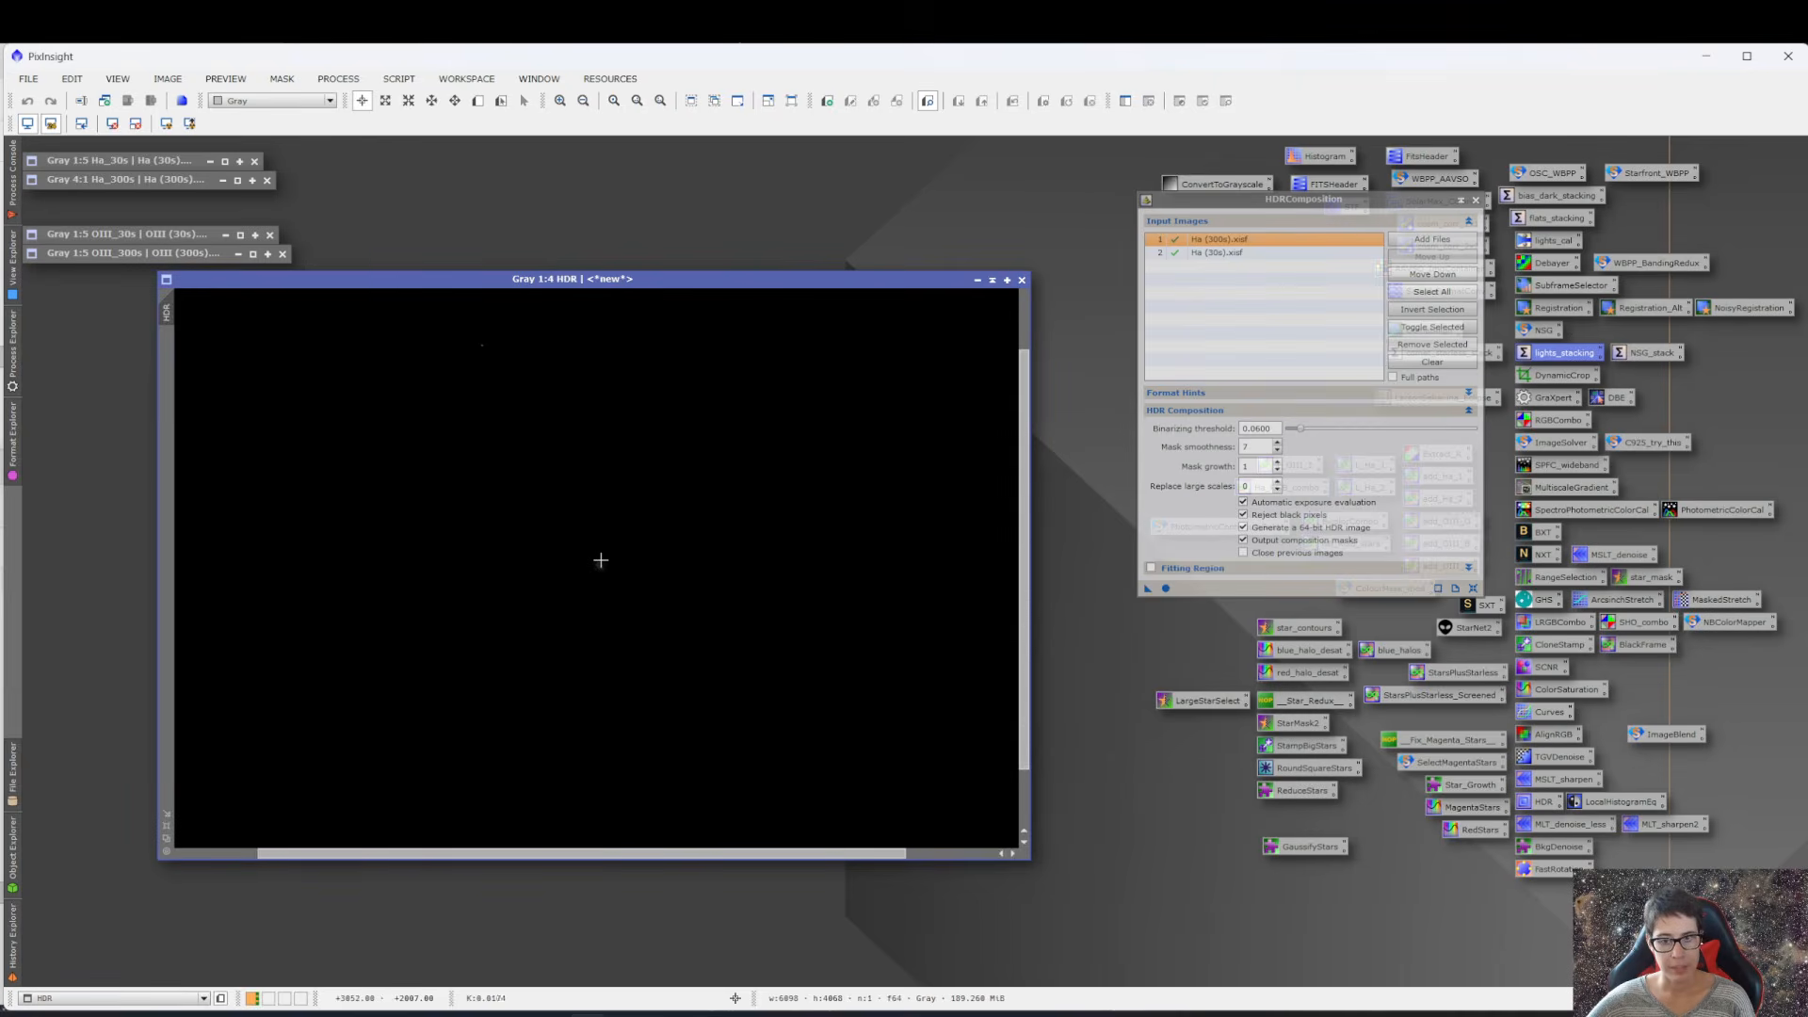
click(991, 280)
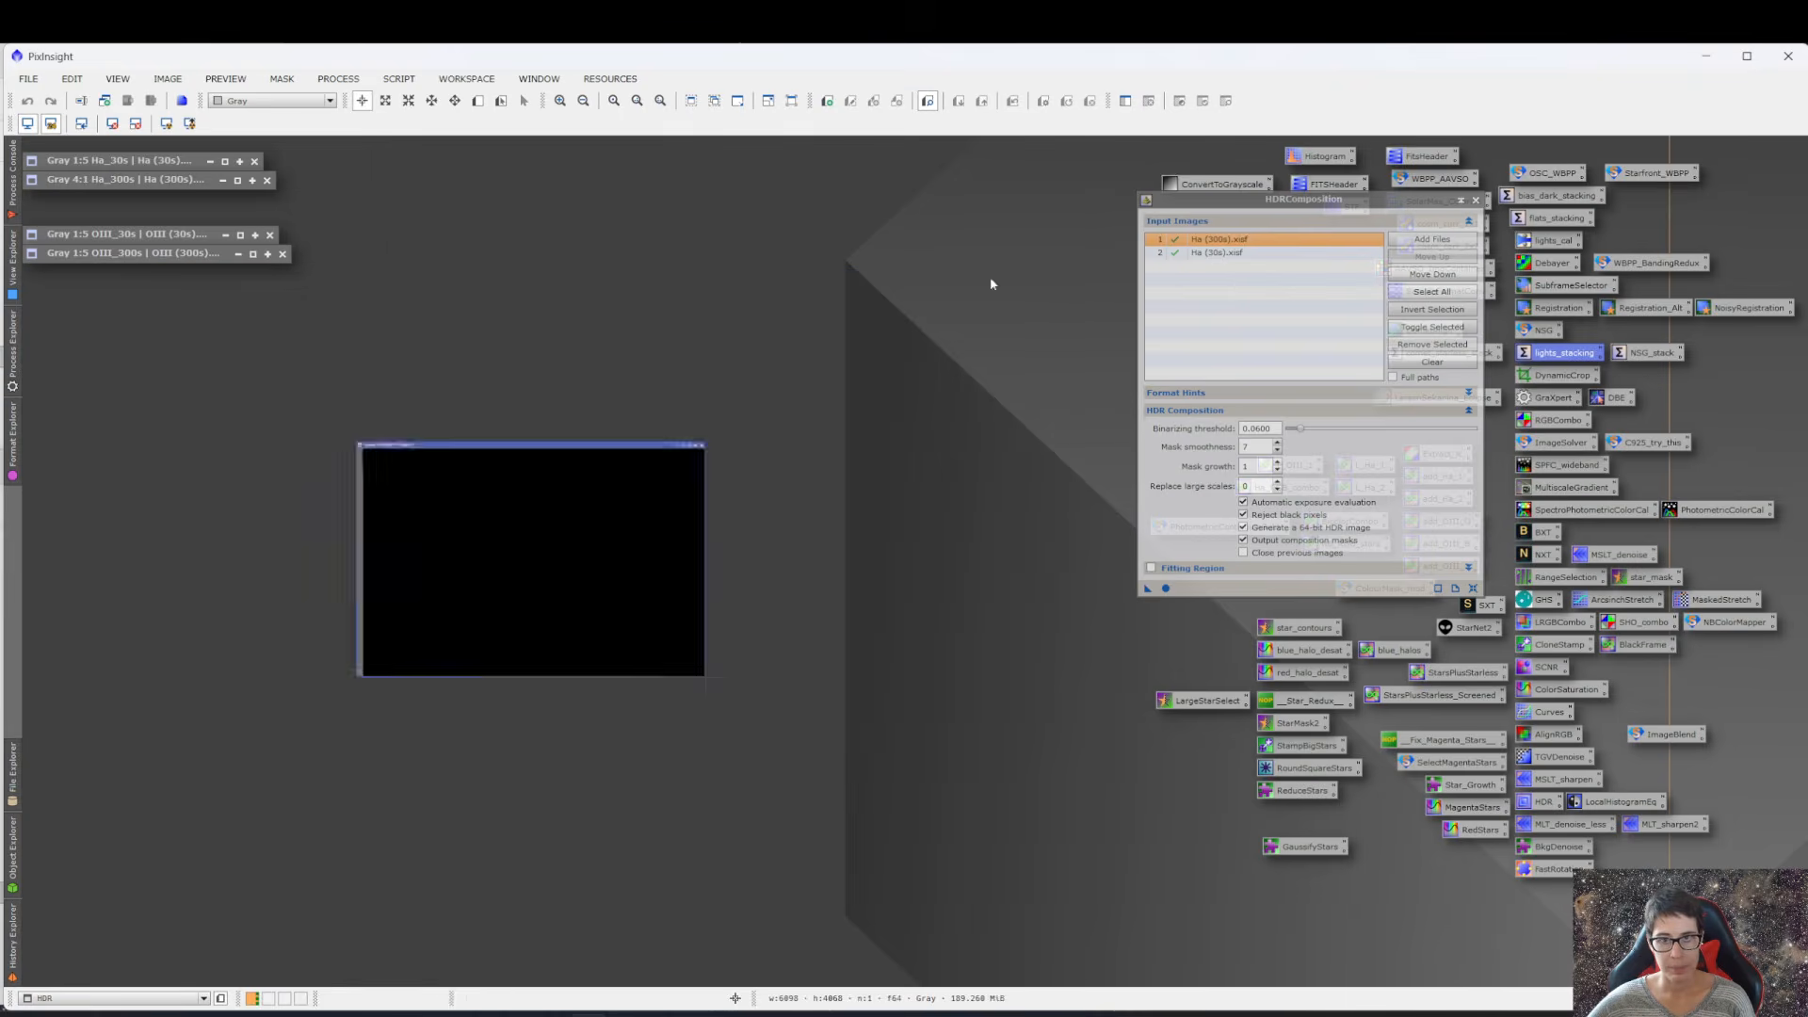
mouse_move(605, 570)
mouse_down()
mouse_move(502, 193)
mouse_move(452, 176)
mouse_up()
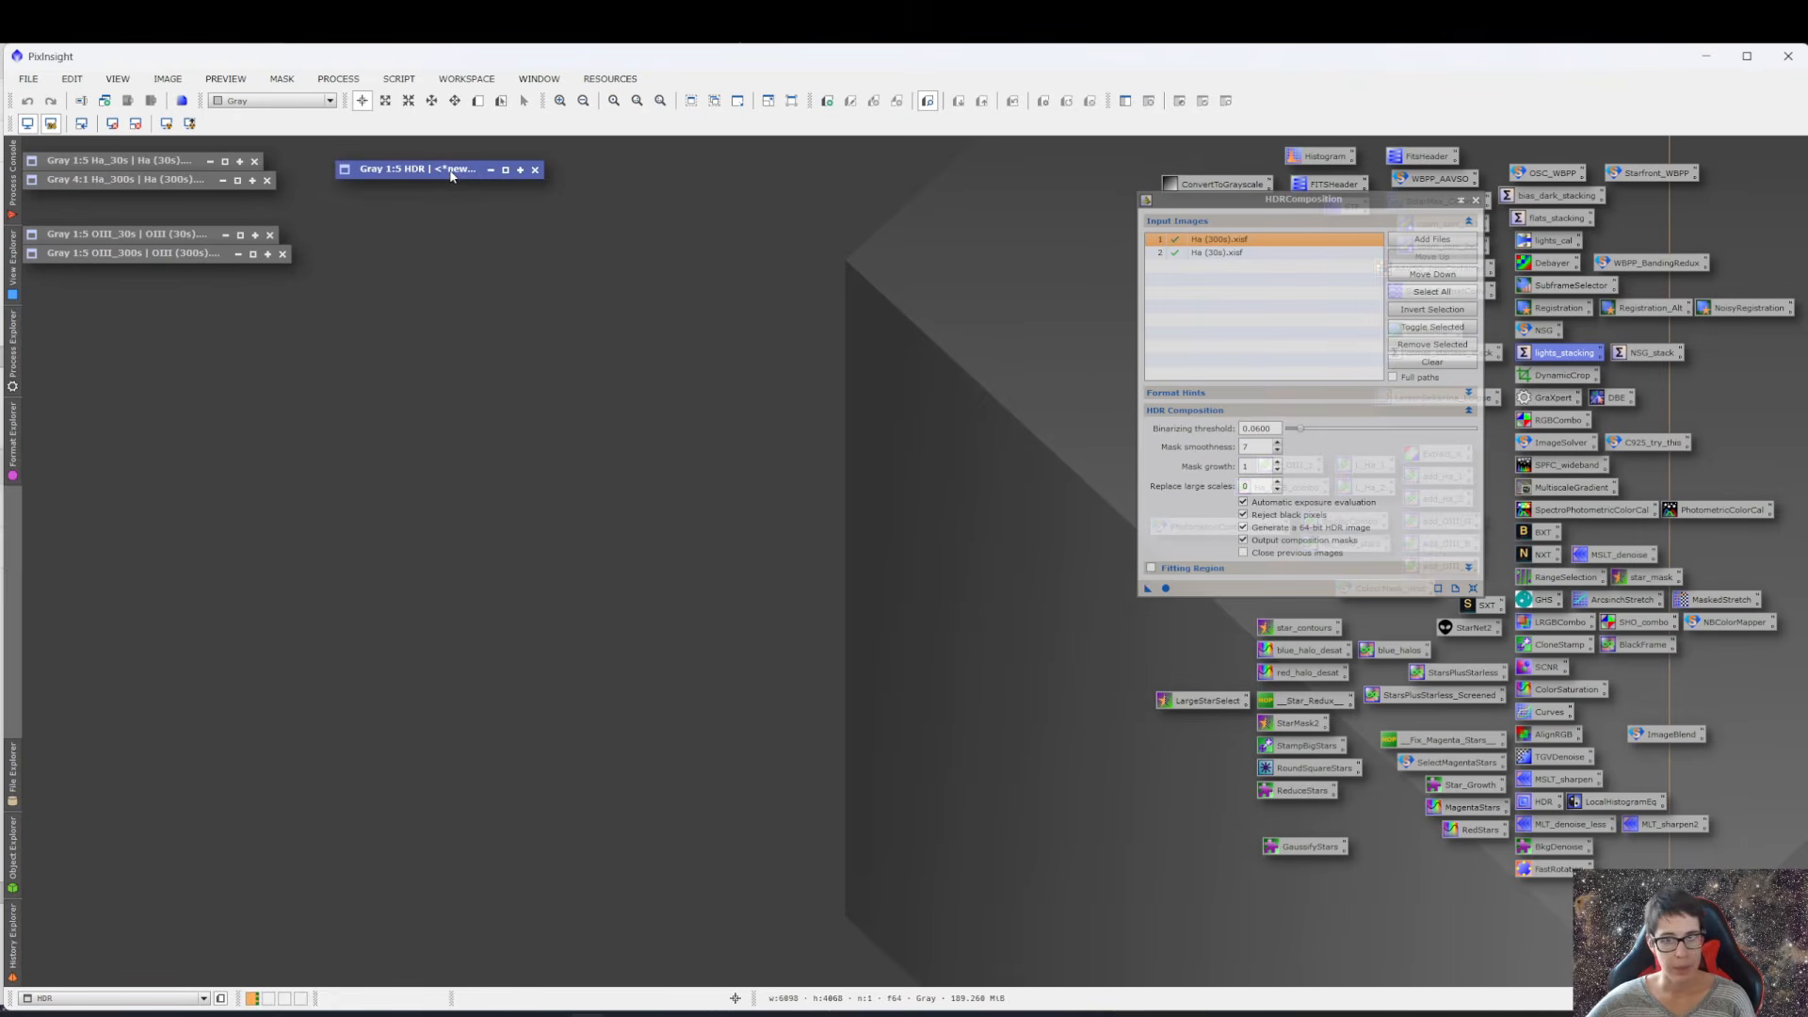
- Restore the OIII_300s image, remove its stretch, and inspect the pixel values in the nebula's linear core
double_click(134, 255)
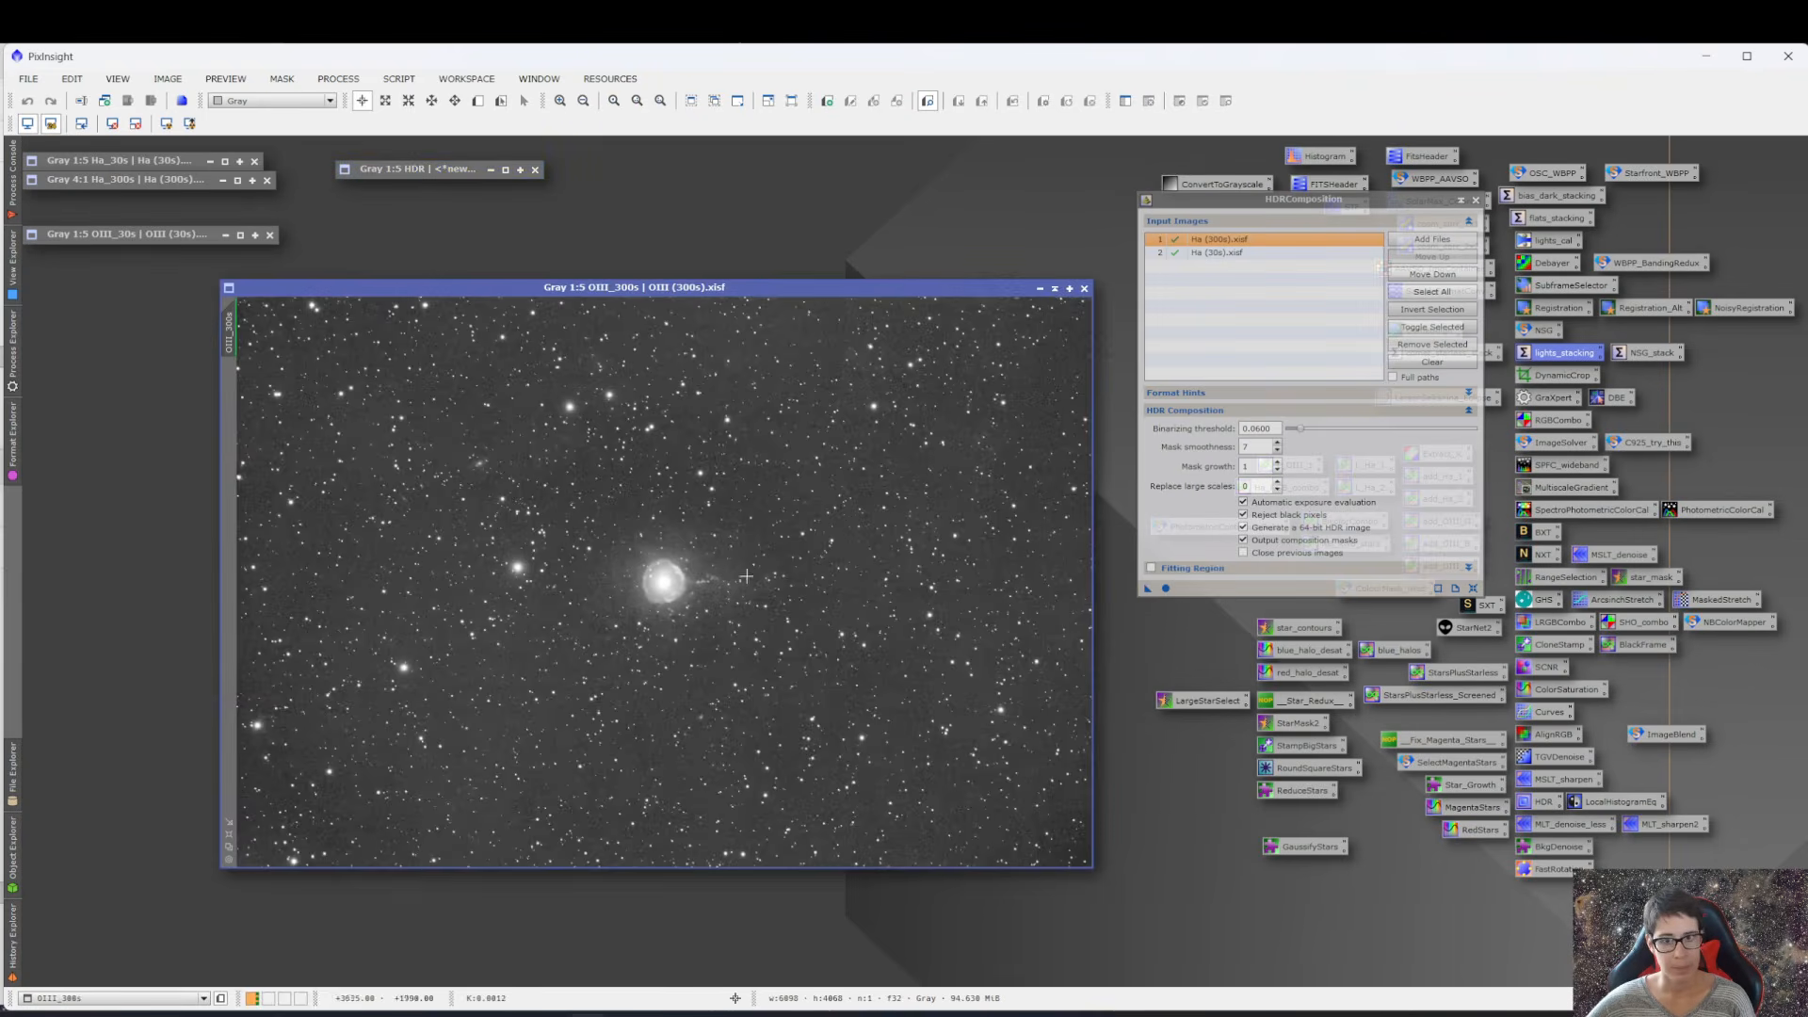
click(136, 123)
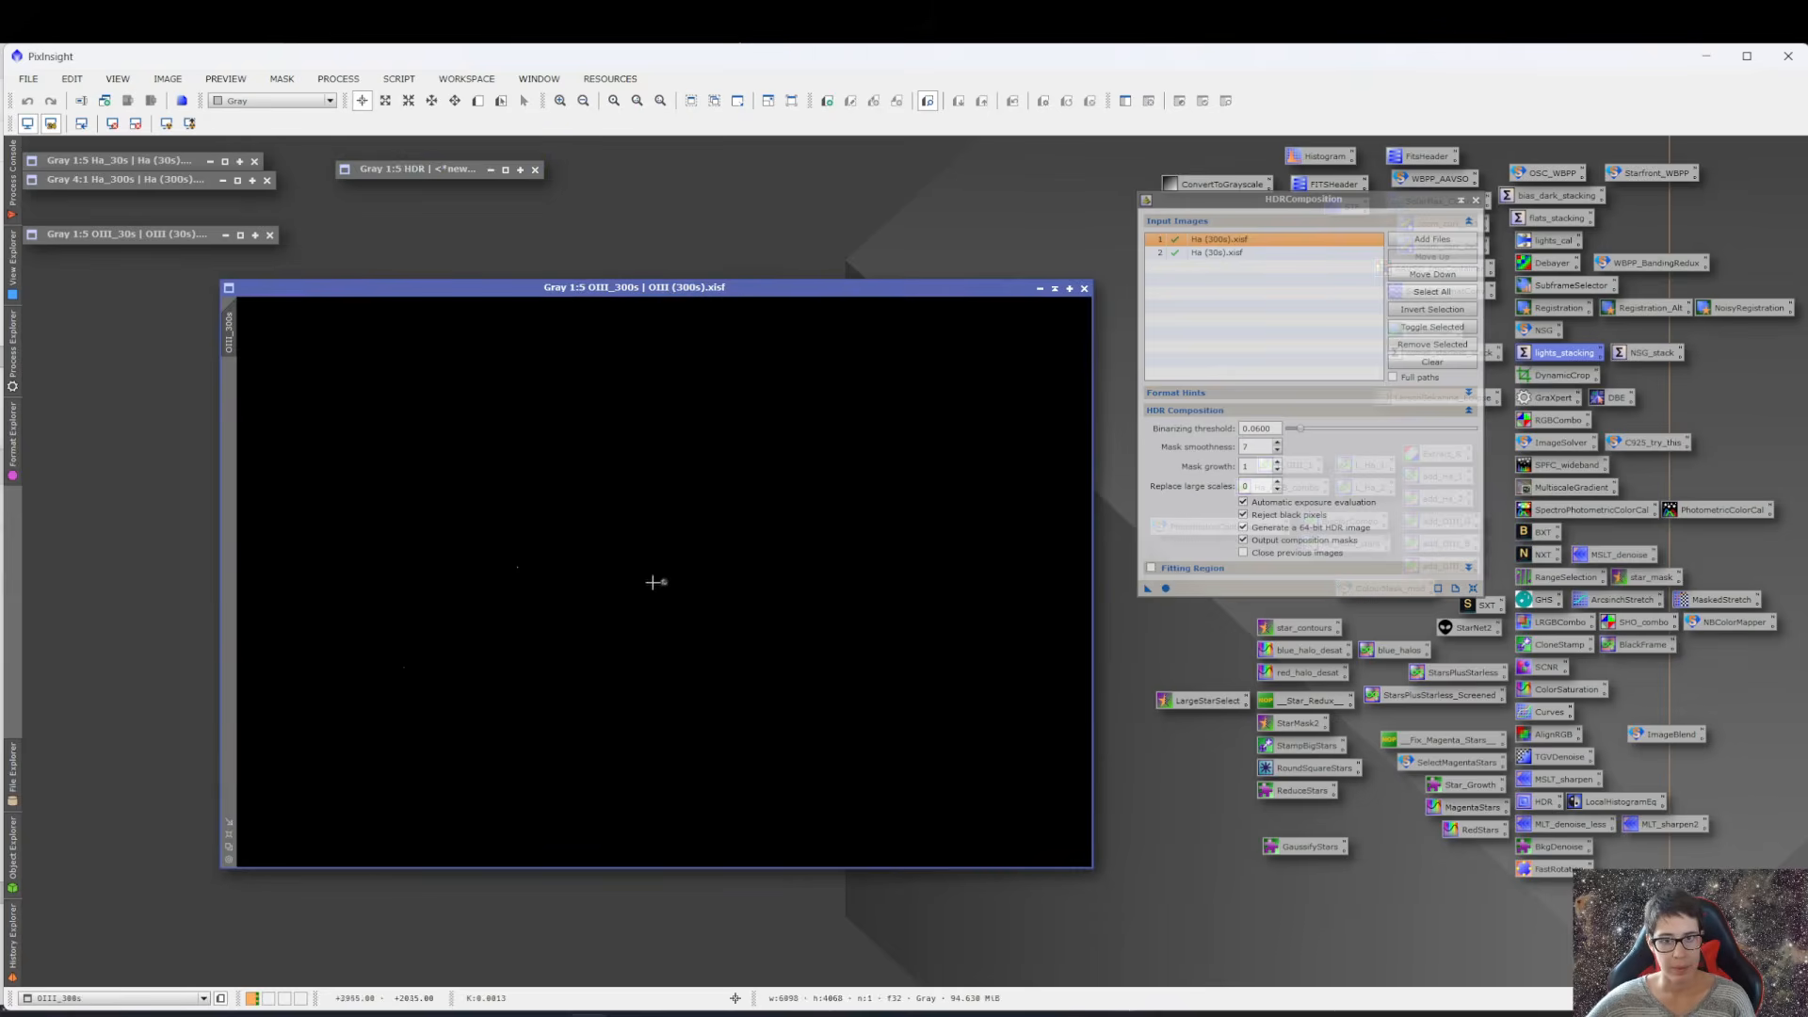
scroll(659, 581, up, 6)
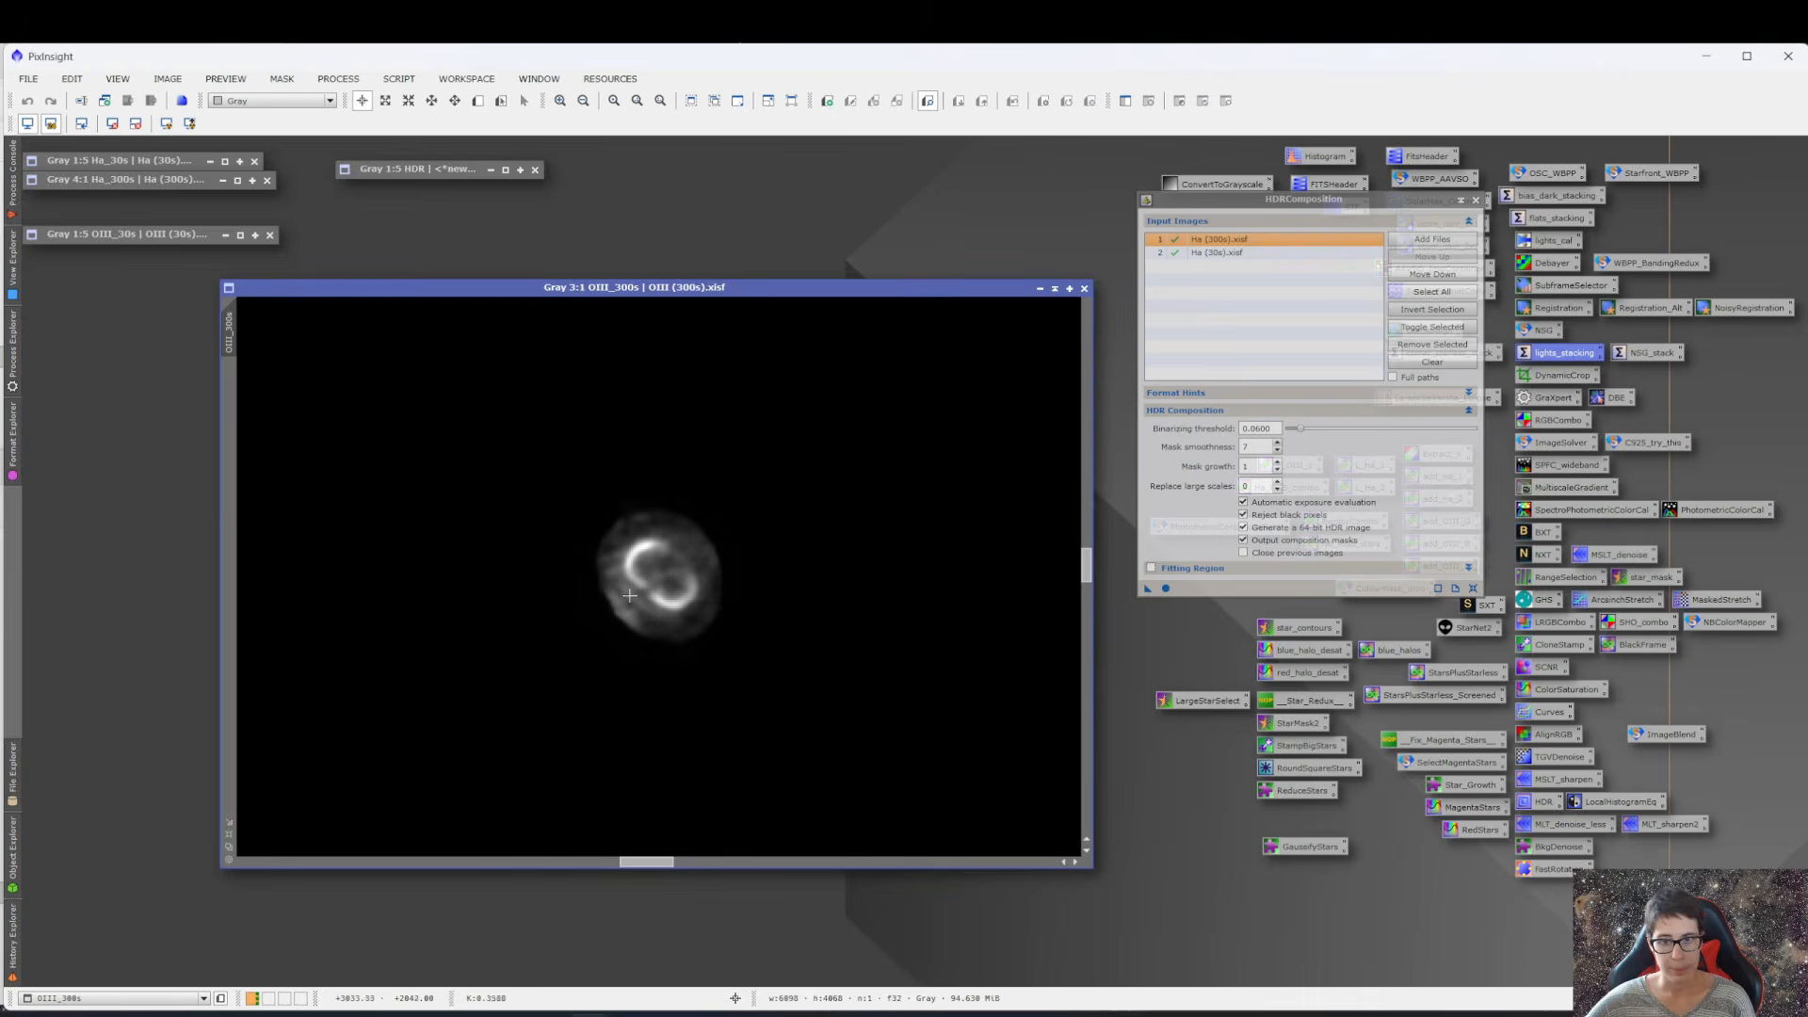
drag(629, 595, 624, 601)
scroll(695, 444, down, 4)
scroll(695, 443, down, 2)
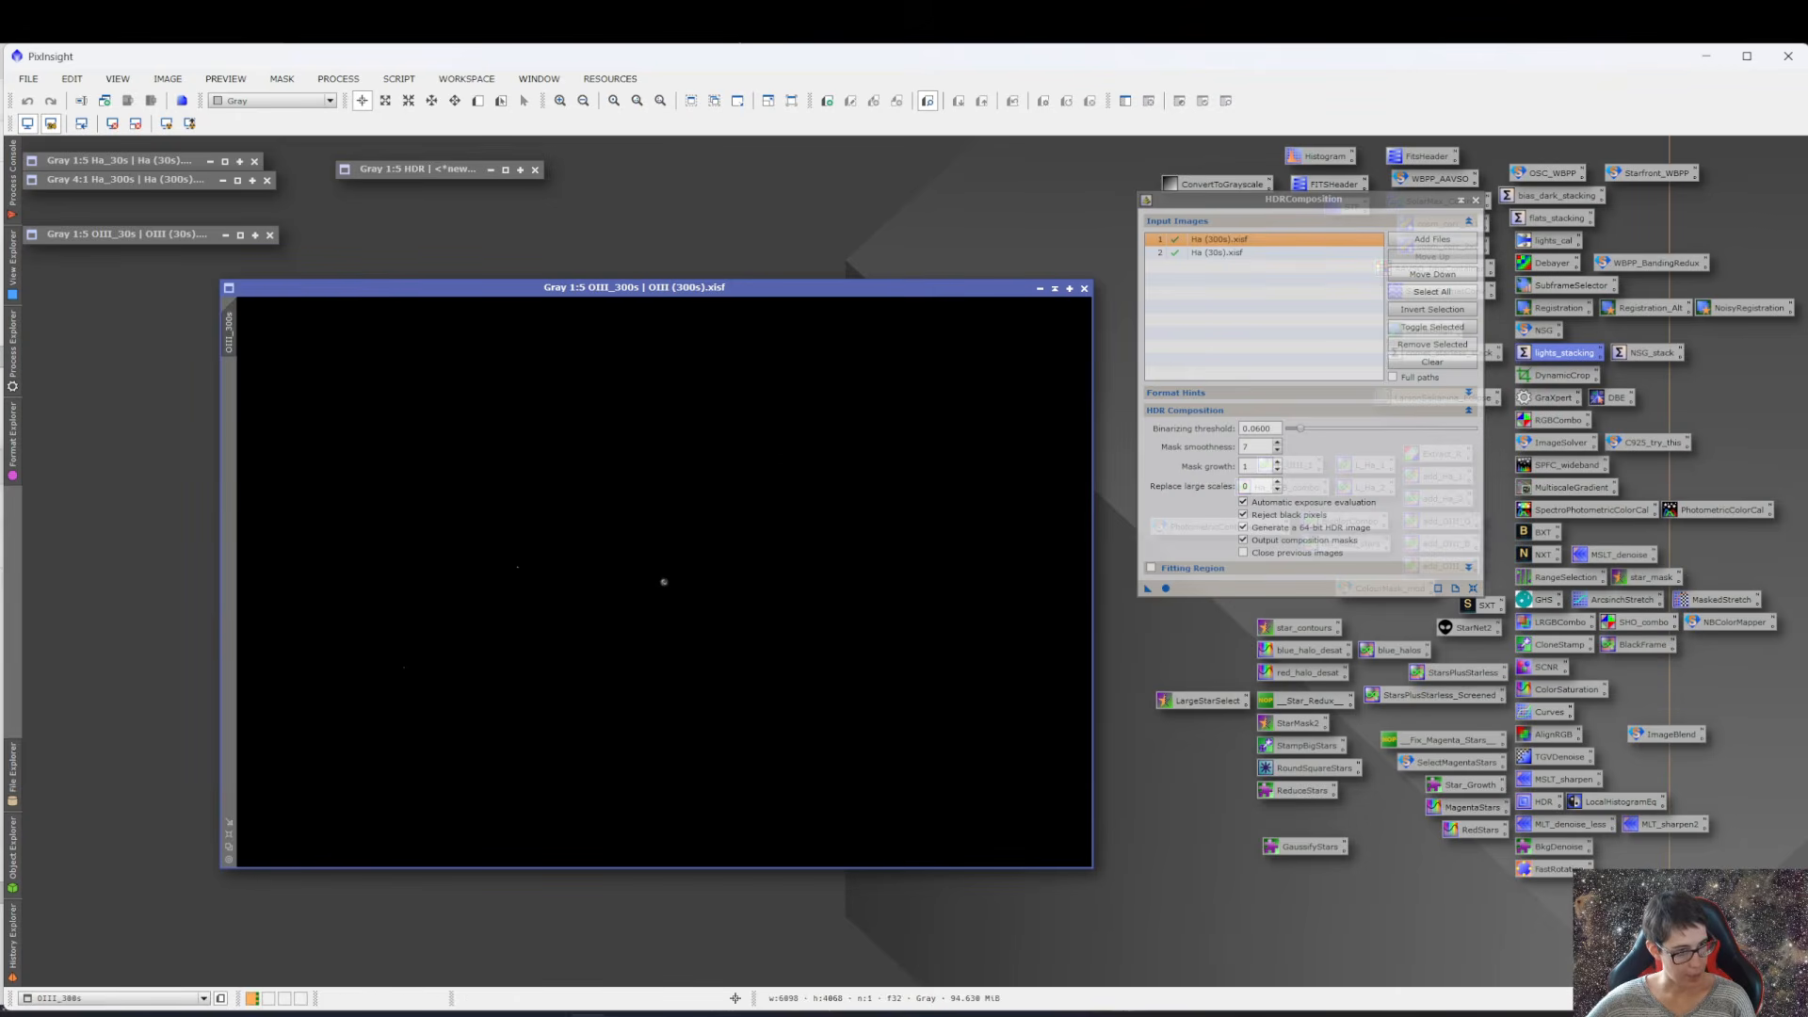
- Switch to the file manager and open 10 OIII_HDR.xisf from the project's PixInsight folder in the PixInsight workspace
key(alt+Tab)
drag(37, 944, 535, 666)
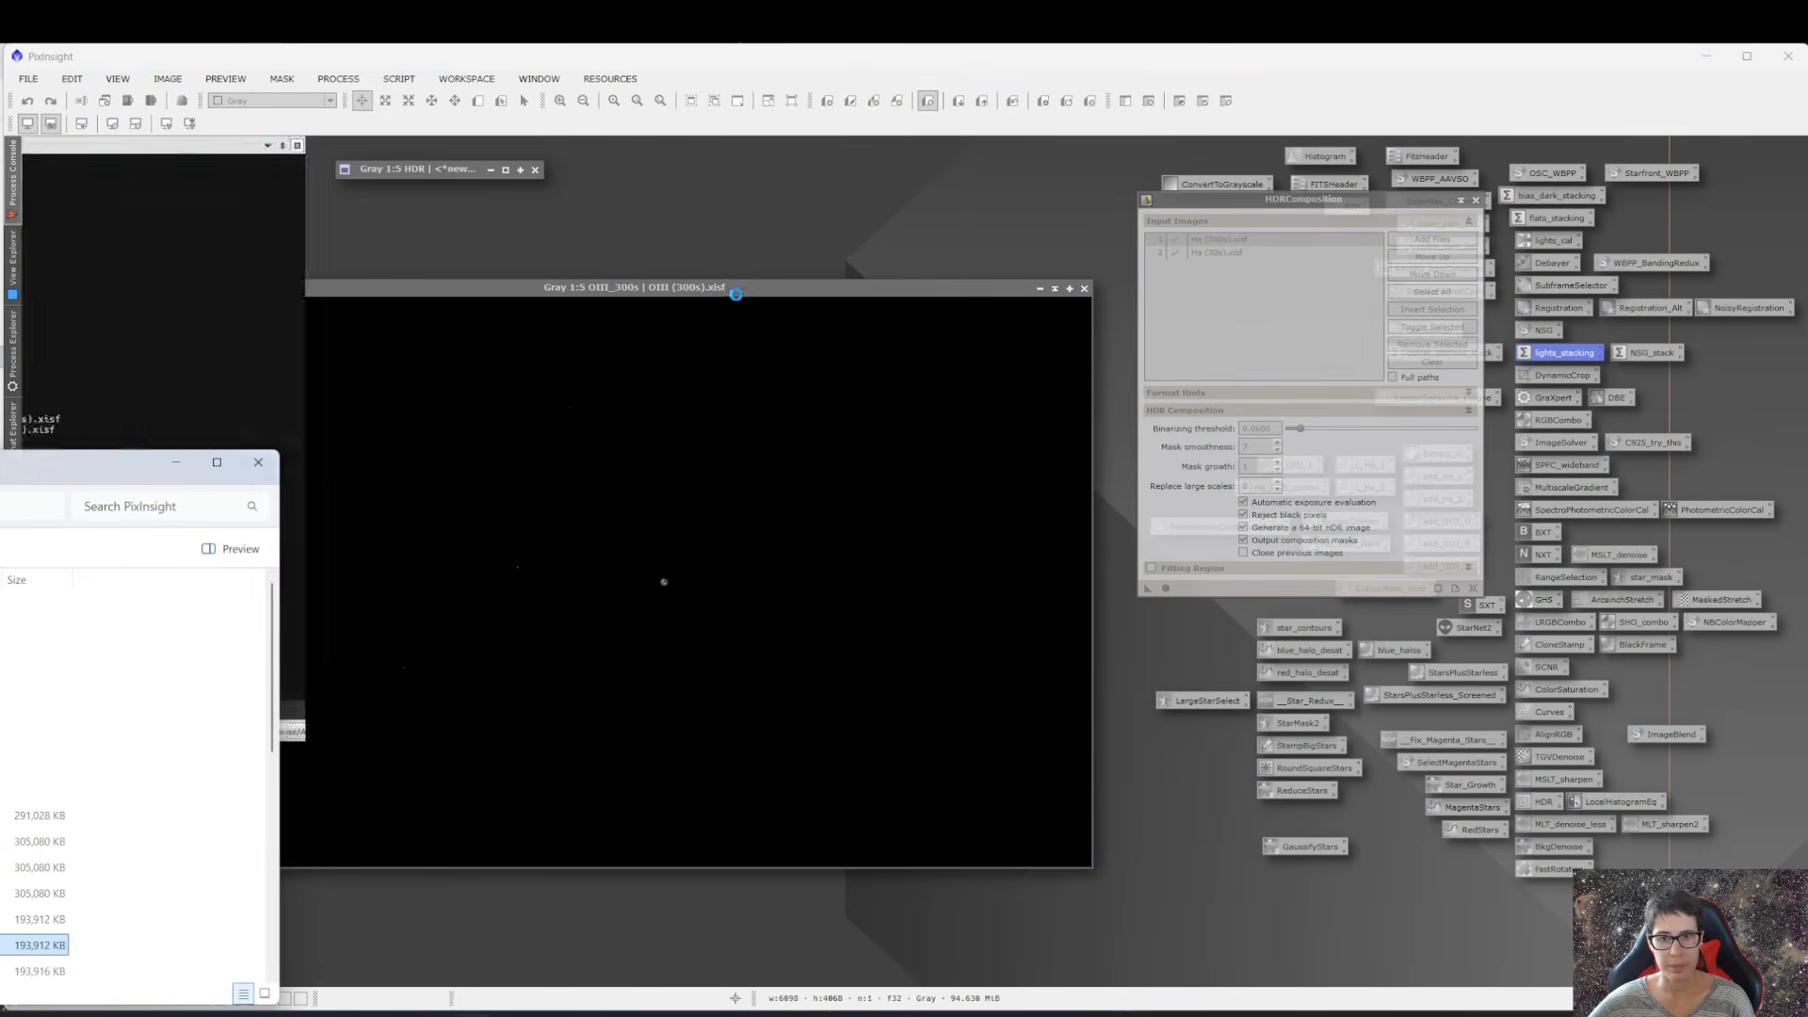
click(788, 323)
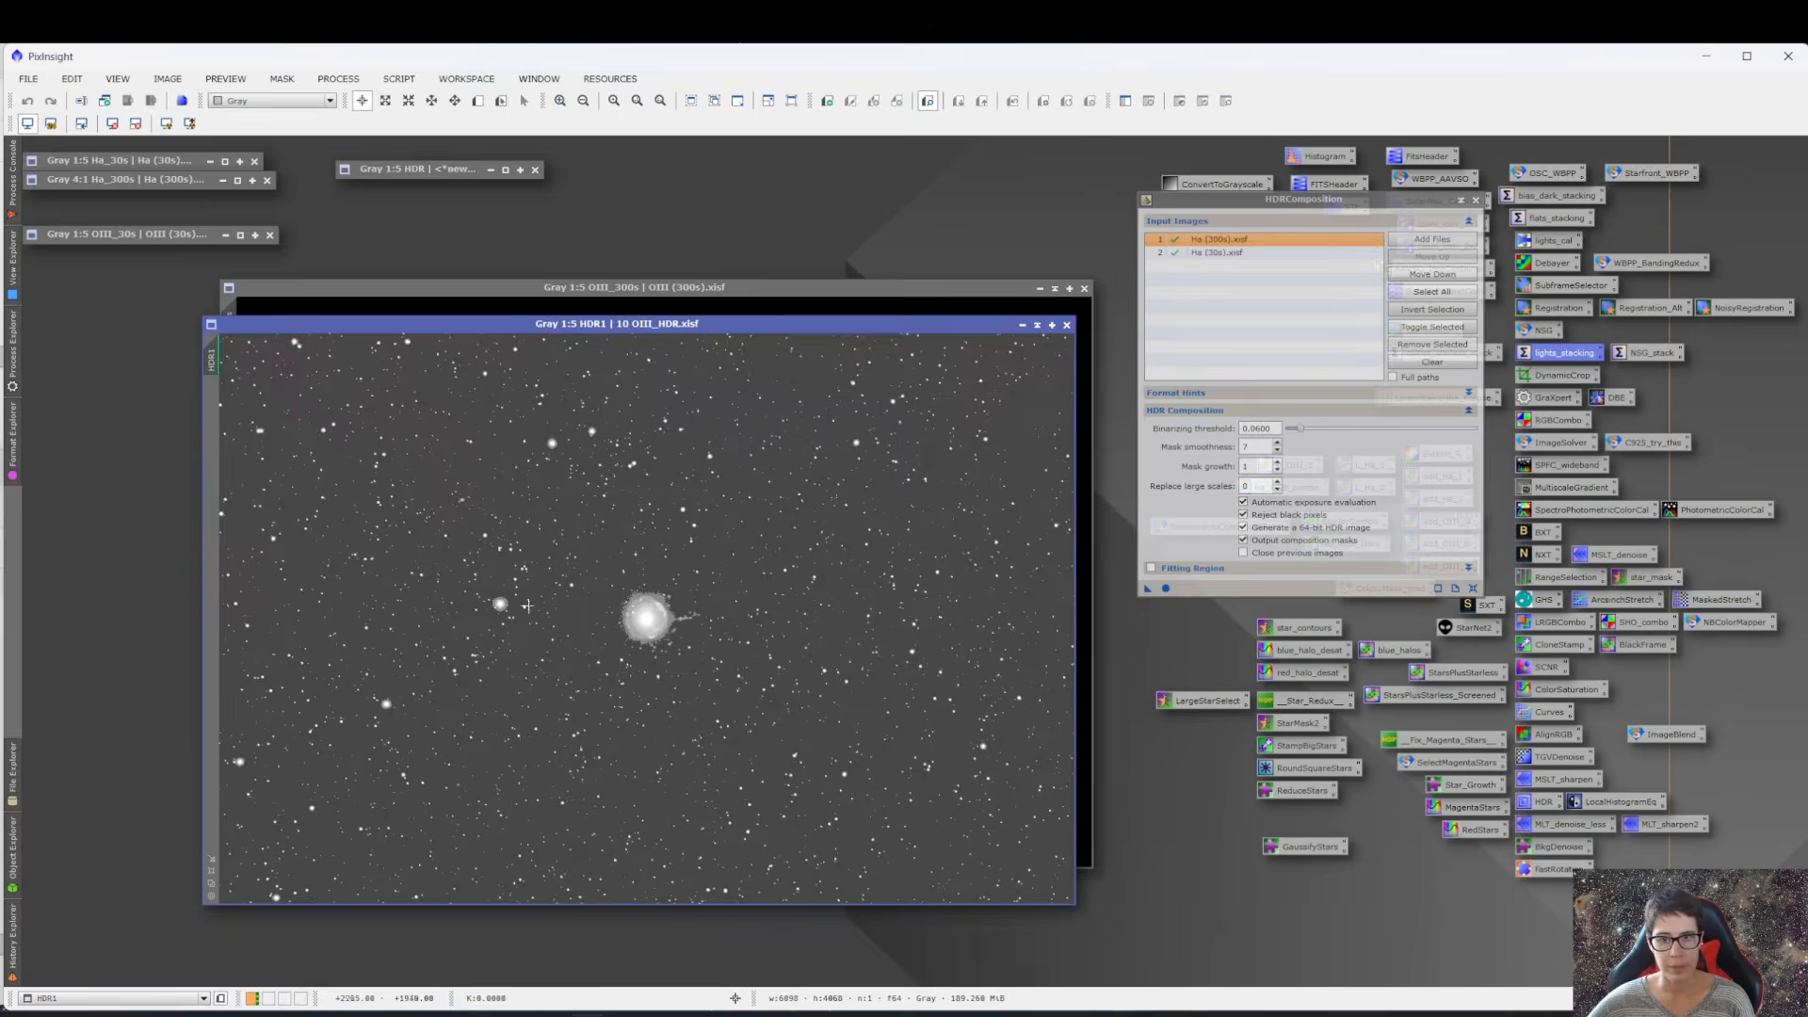
- Examine the OIII_HDR nebula with a 24-bit screen stretch, remove the stretch, and inspect the linear core's structure and pixel values
scroll(640, 609, up, 4)
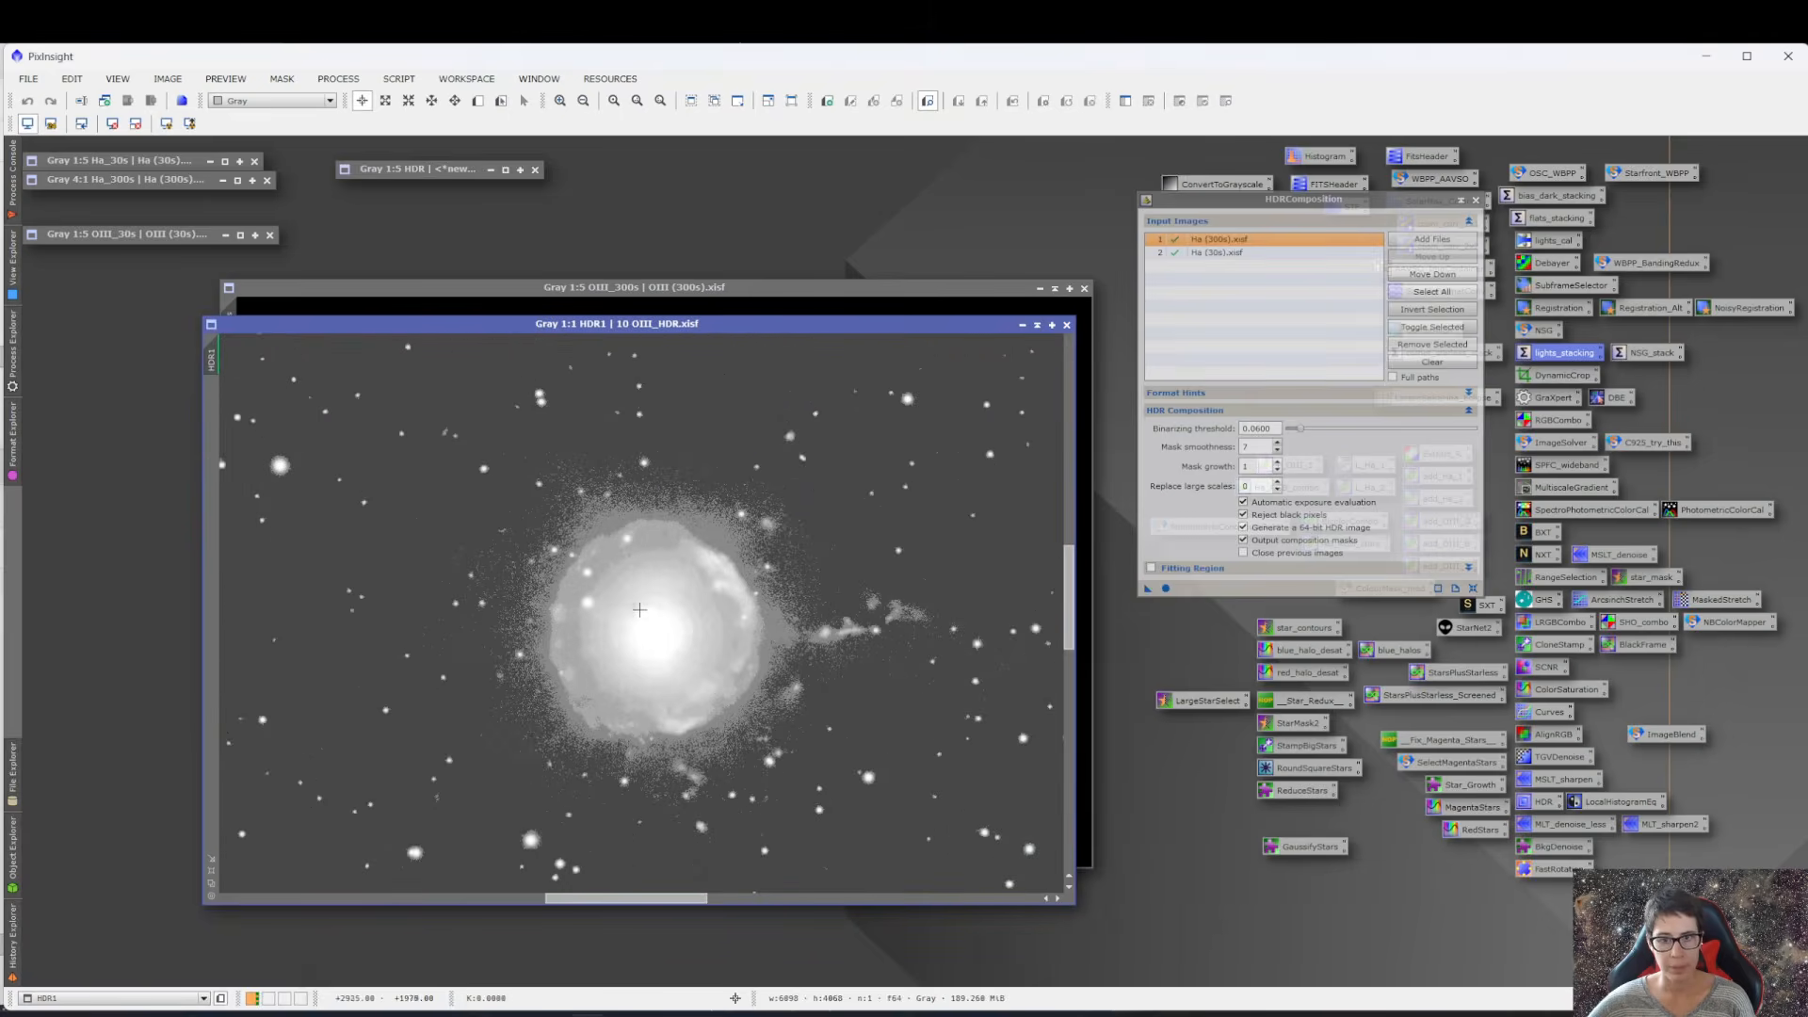
click(51, 124)
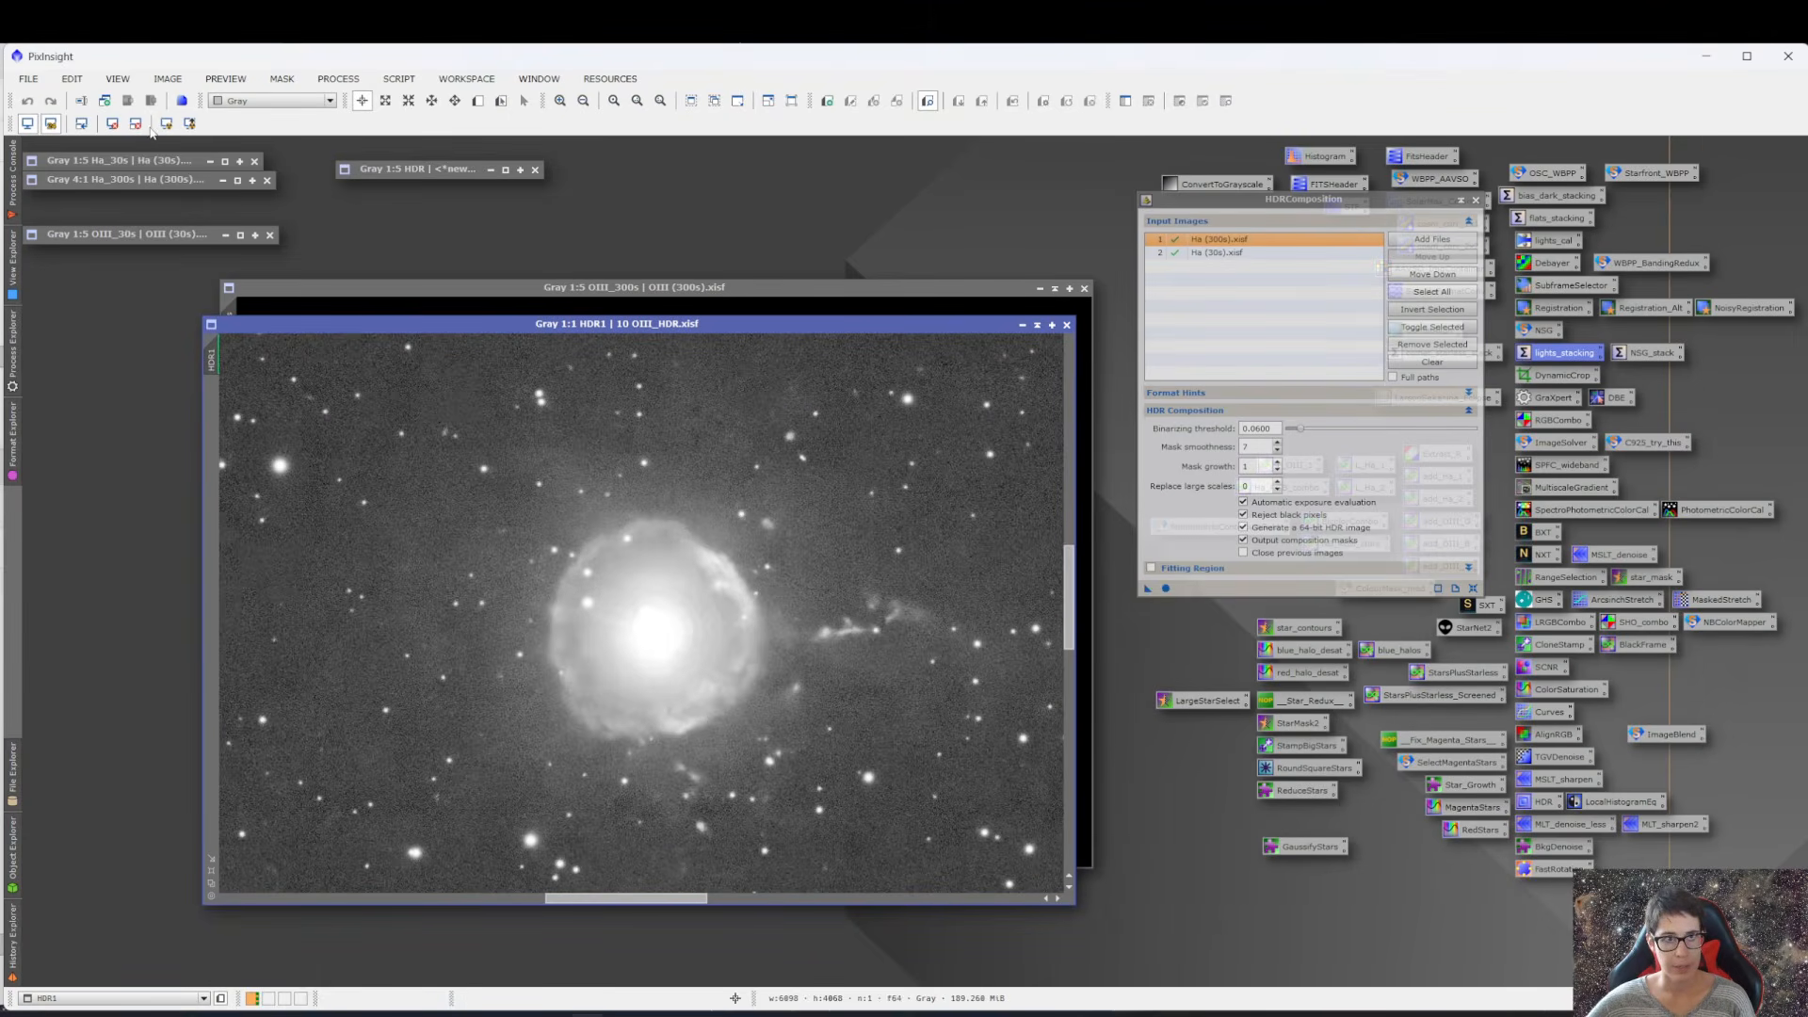
click(136, 124)
scroll(670, 635, up, 3)
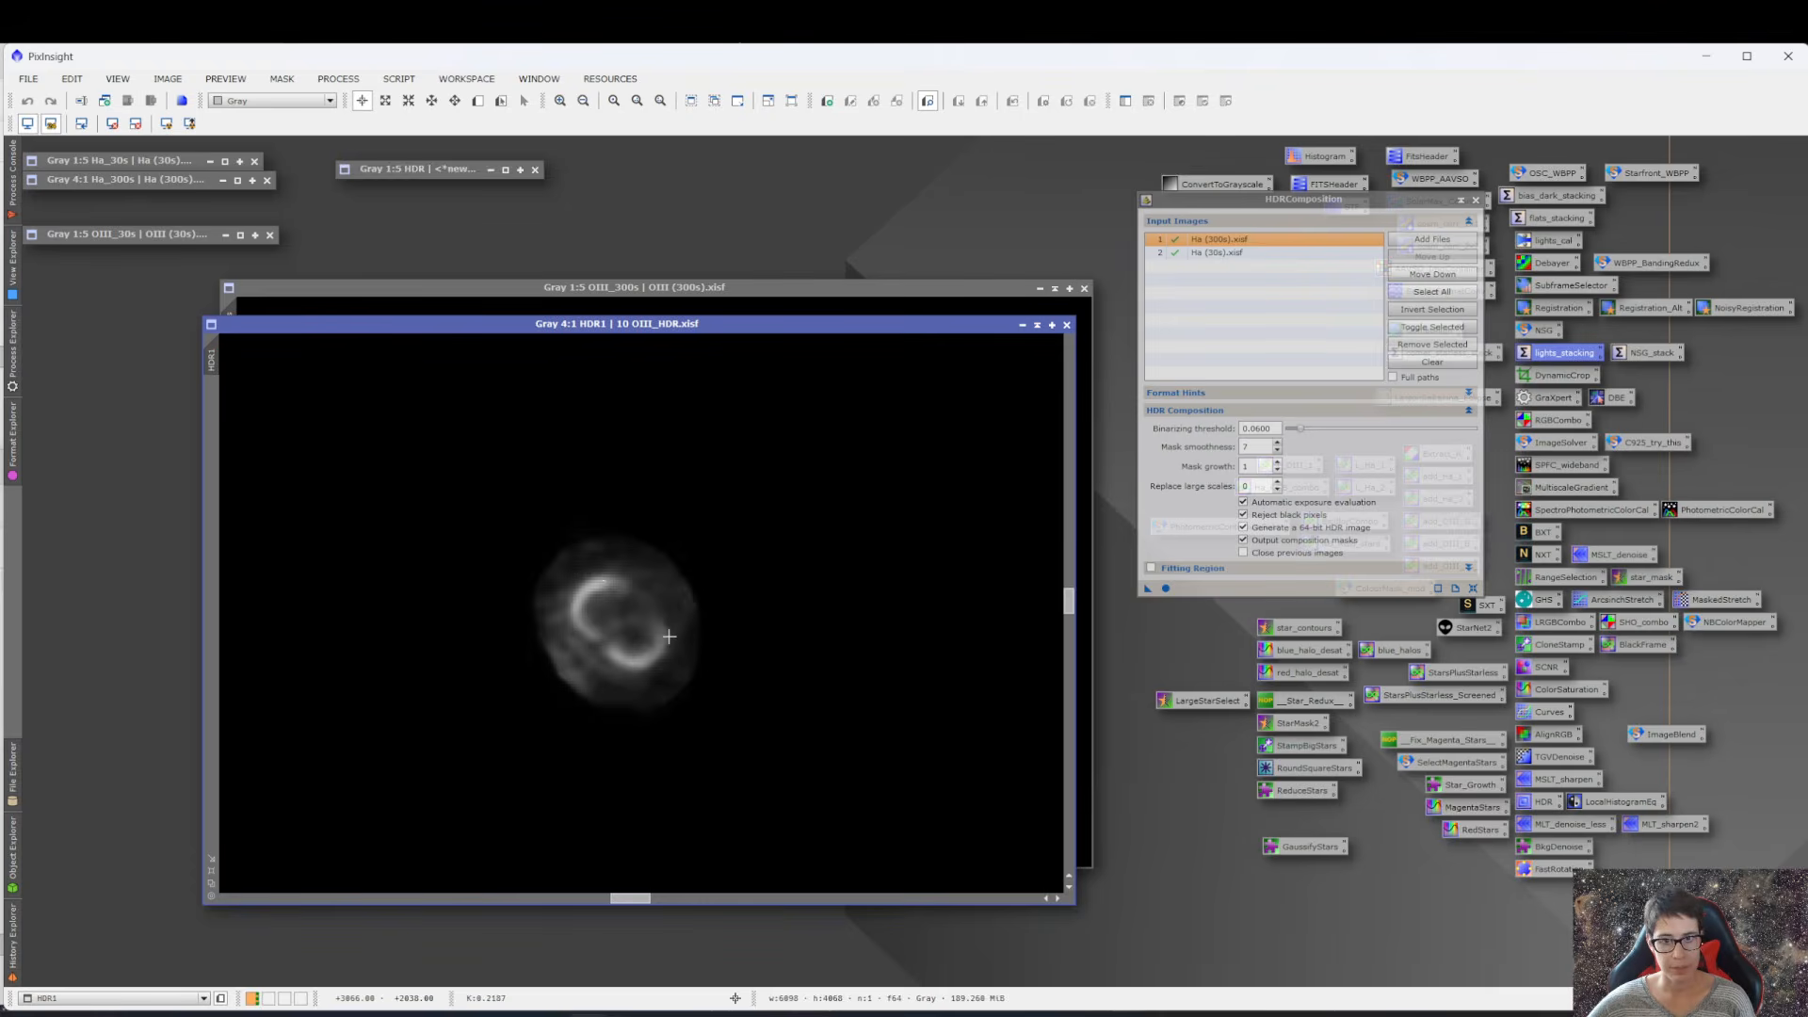
click(600, 585)
drag(600, 585, 584, 583)
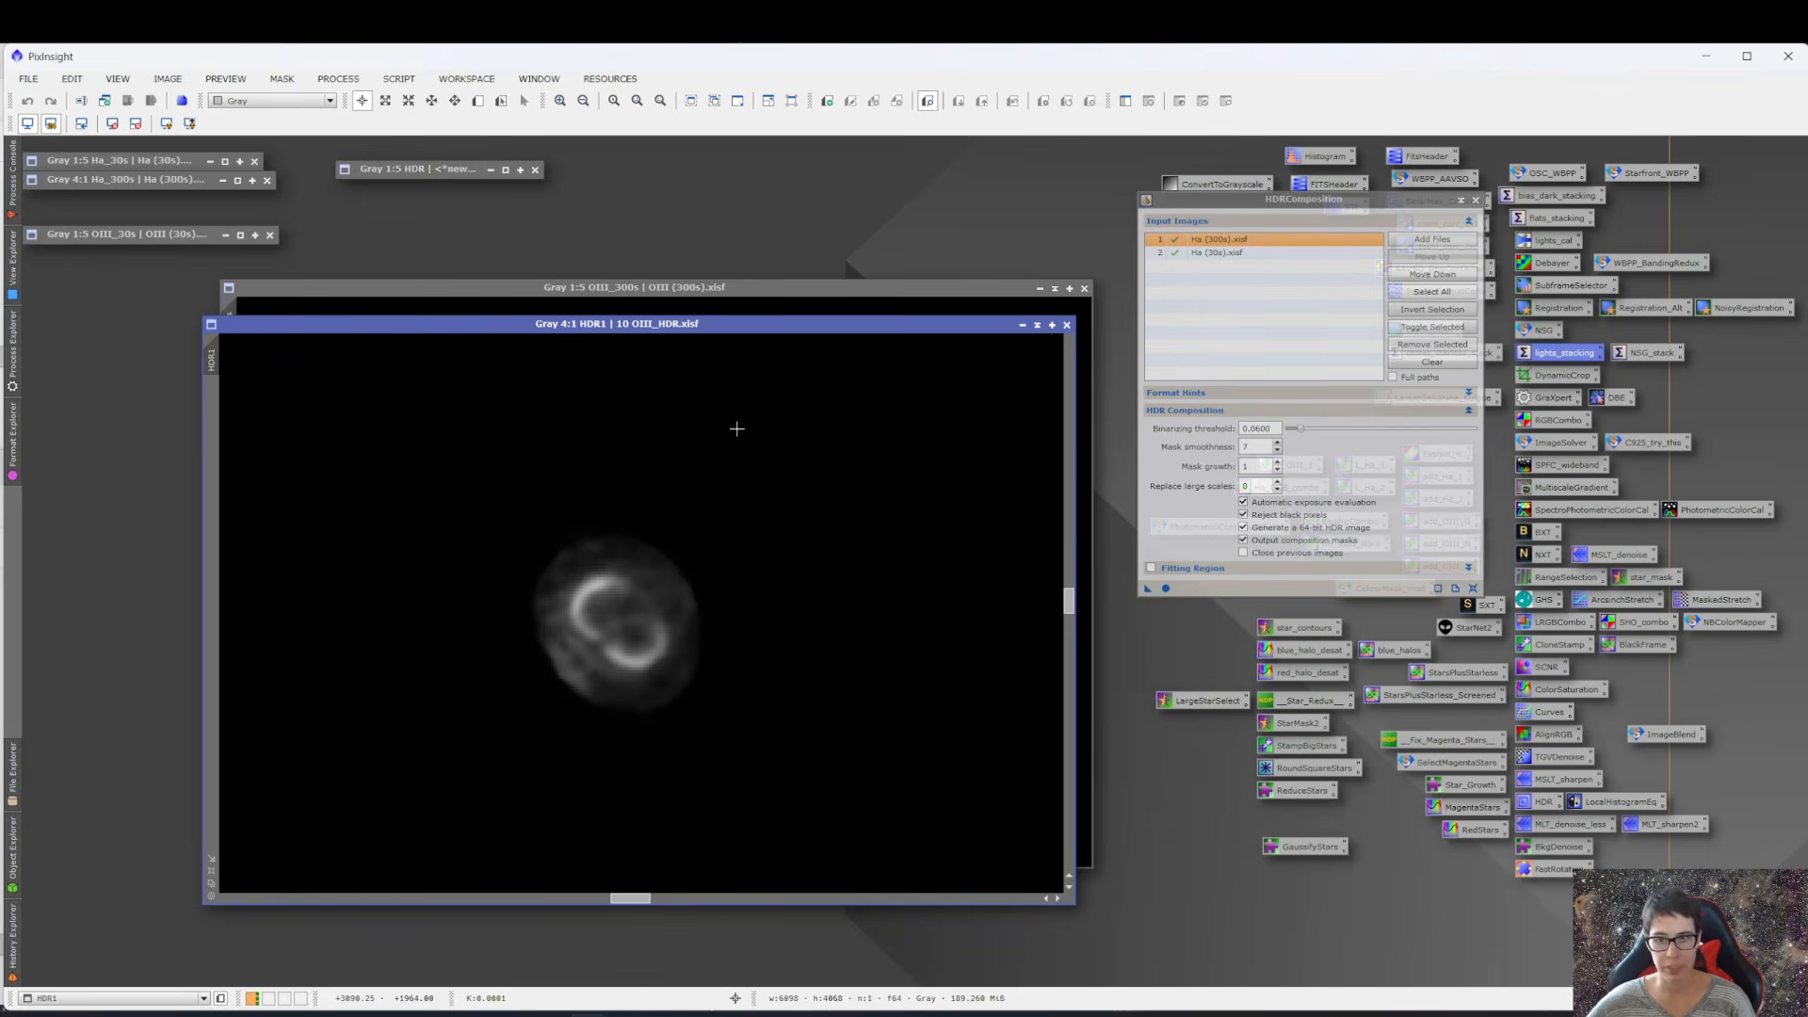
scroll(630, 605, down, 7)
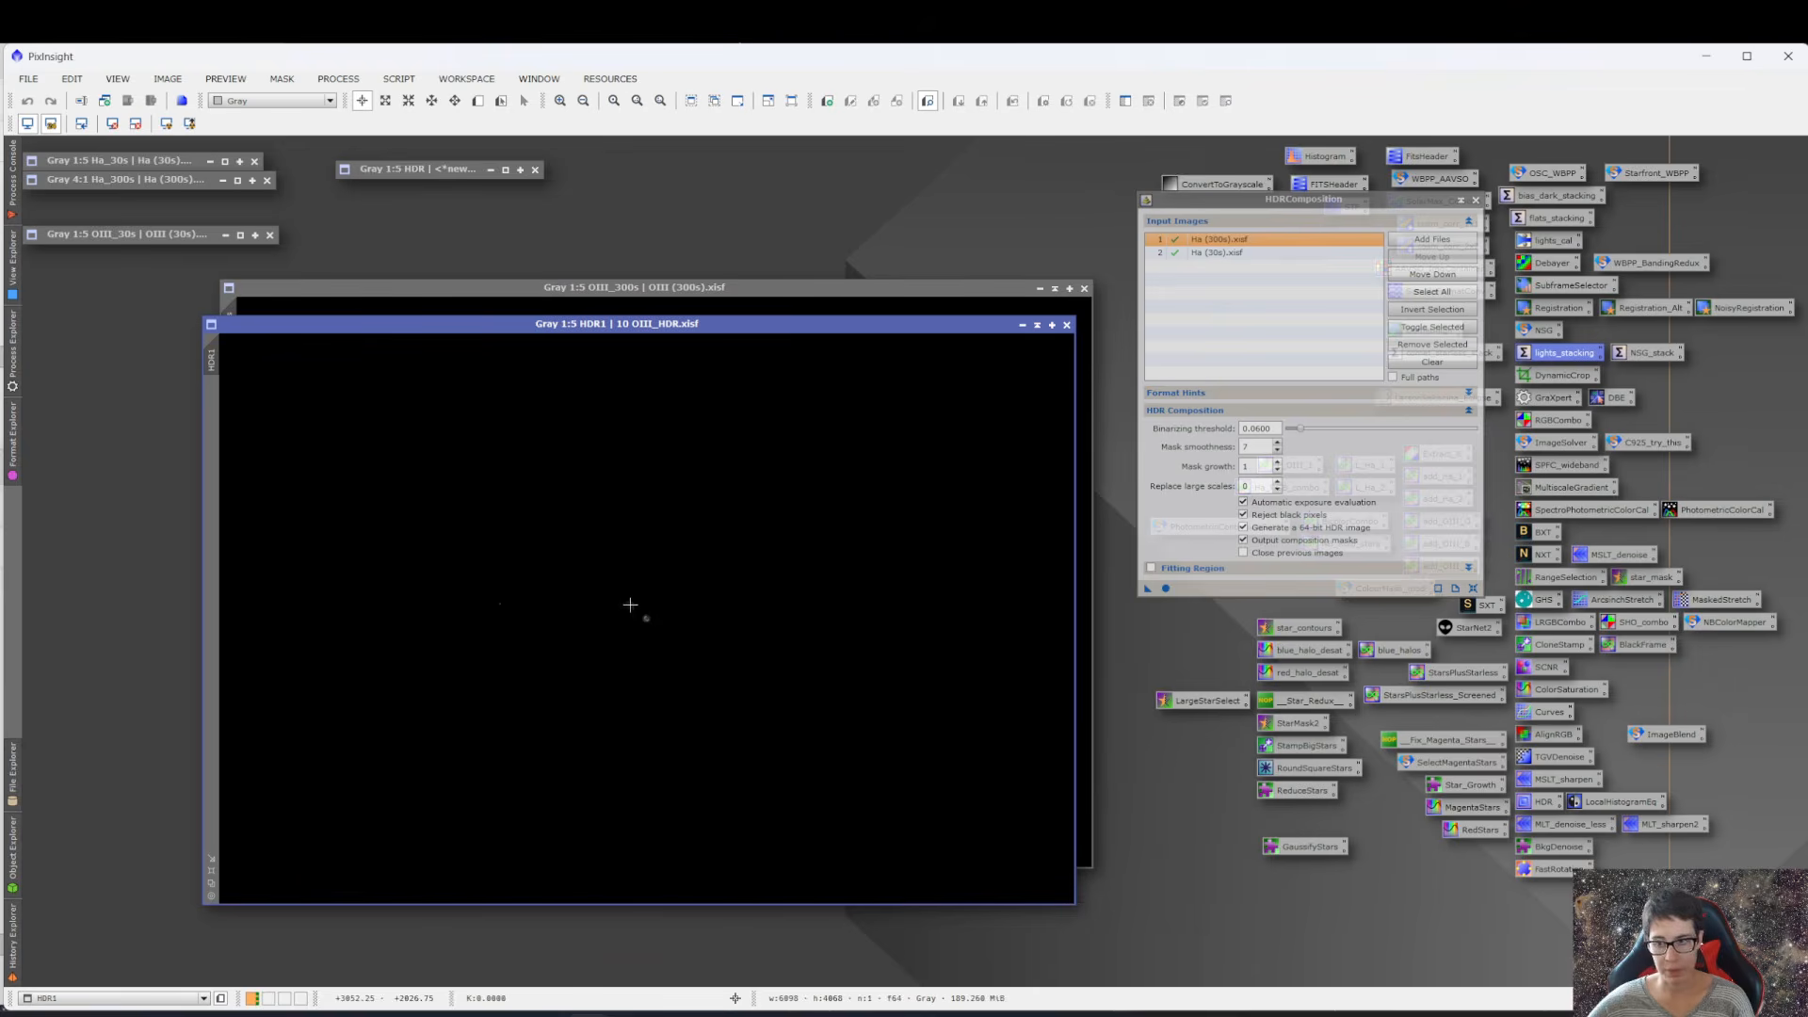
- Close the HDRComposition process and all open Ha, OIII and HDR images to empty the workspace
click(1475, 202)
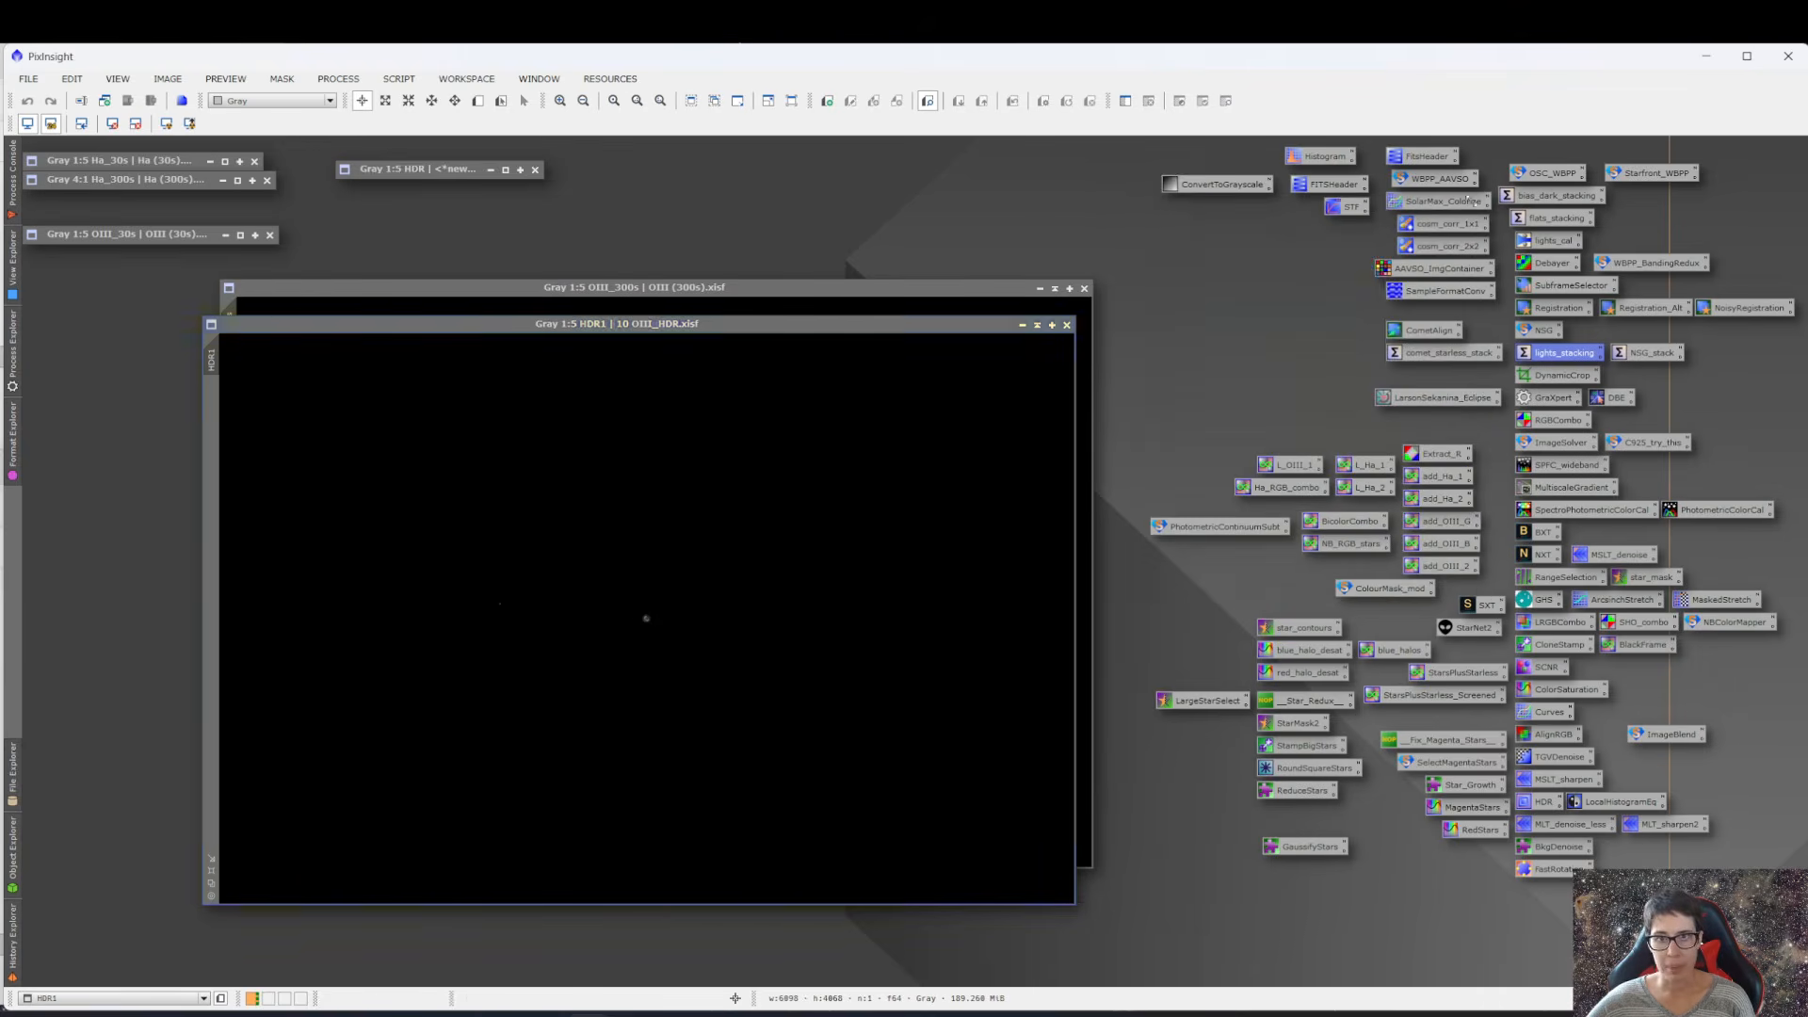
click(1067, 324)
click(1084, 288)
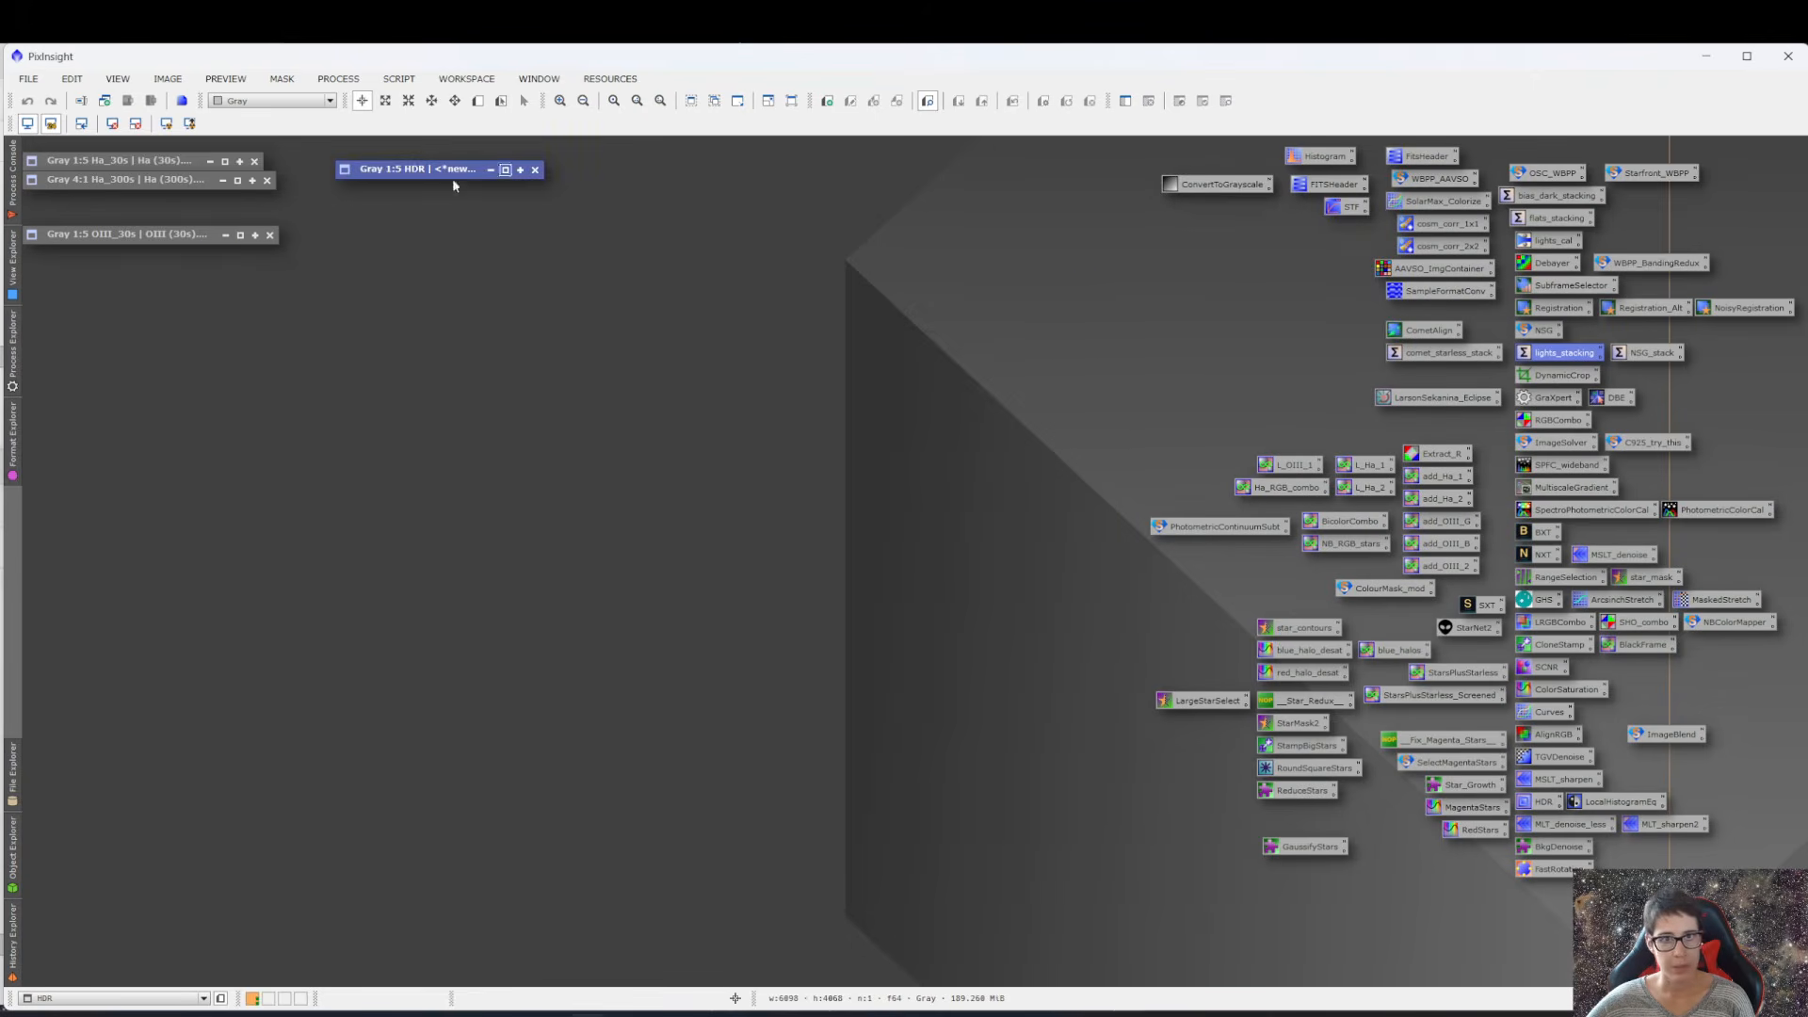
click(270, 236)
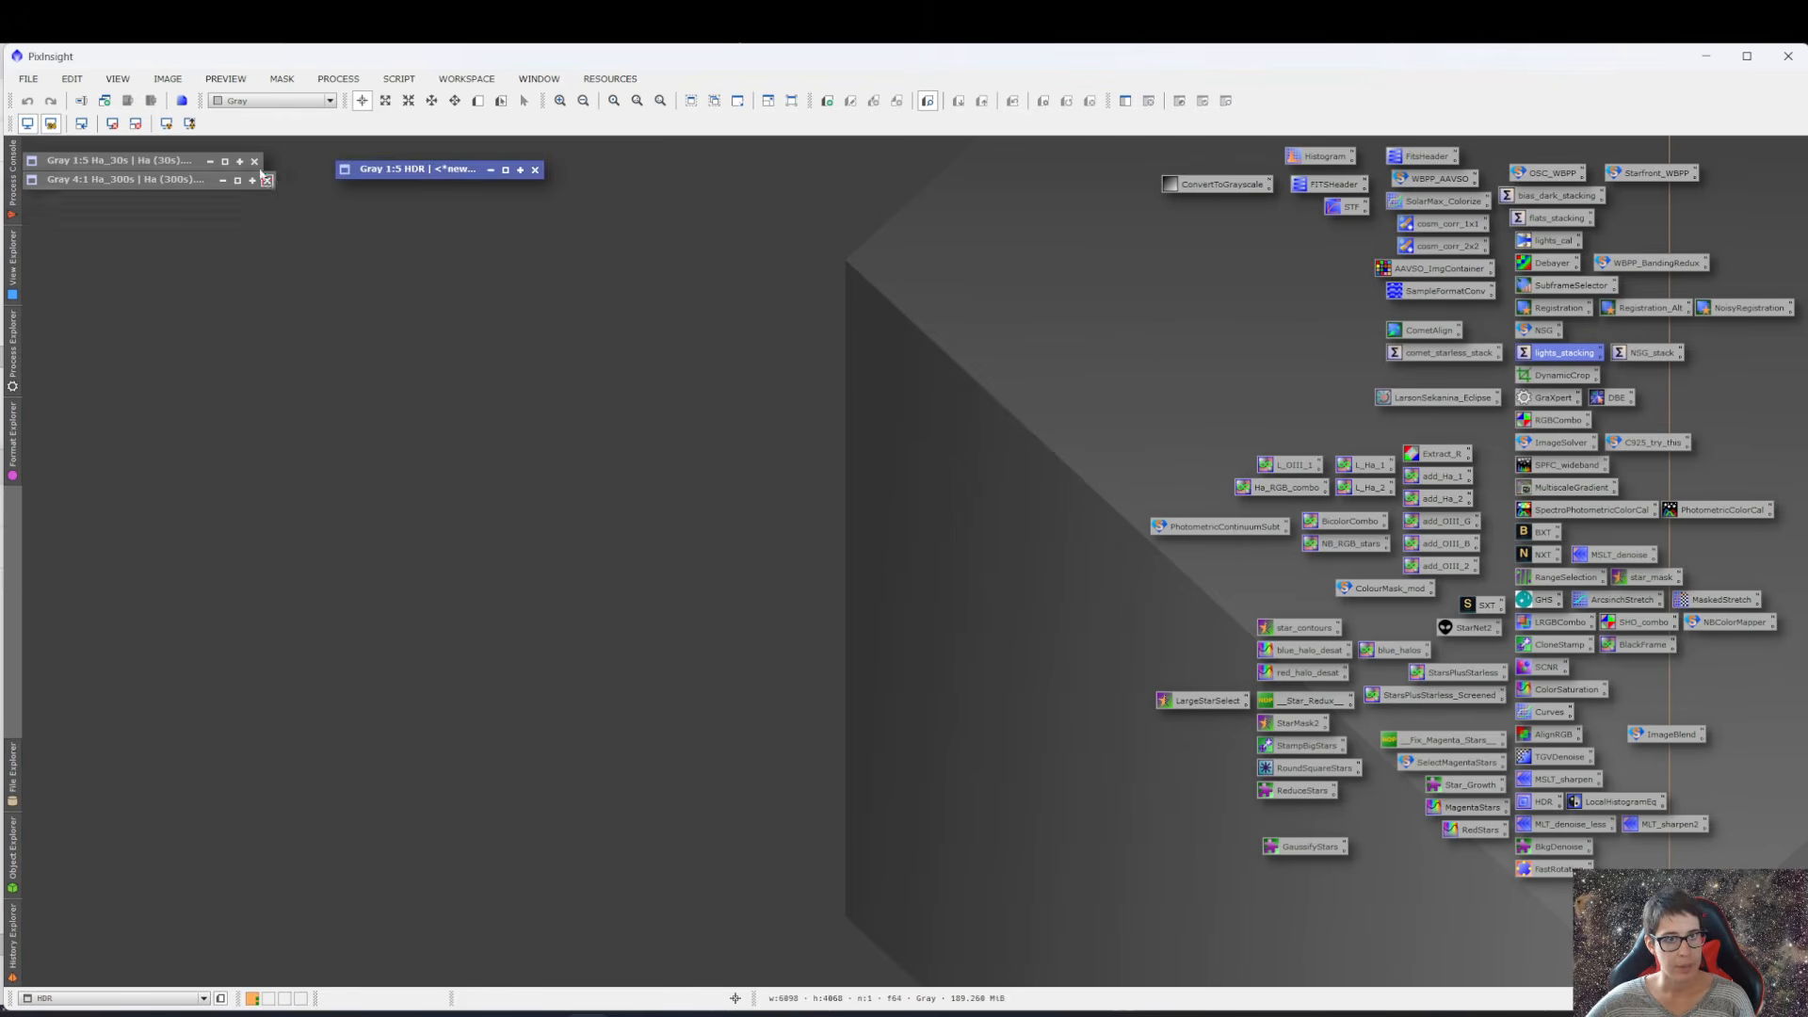
click(266, 180)
click(254, 161)
click(534, 170)
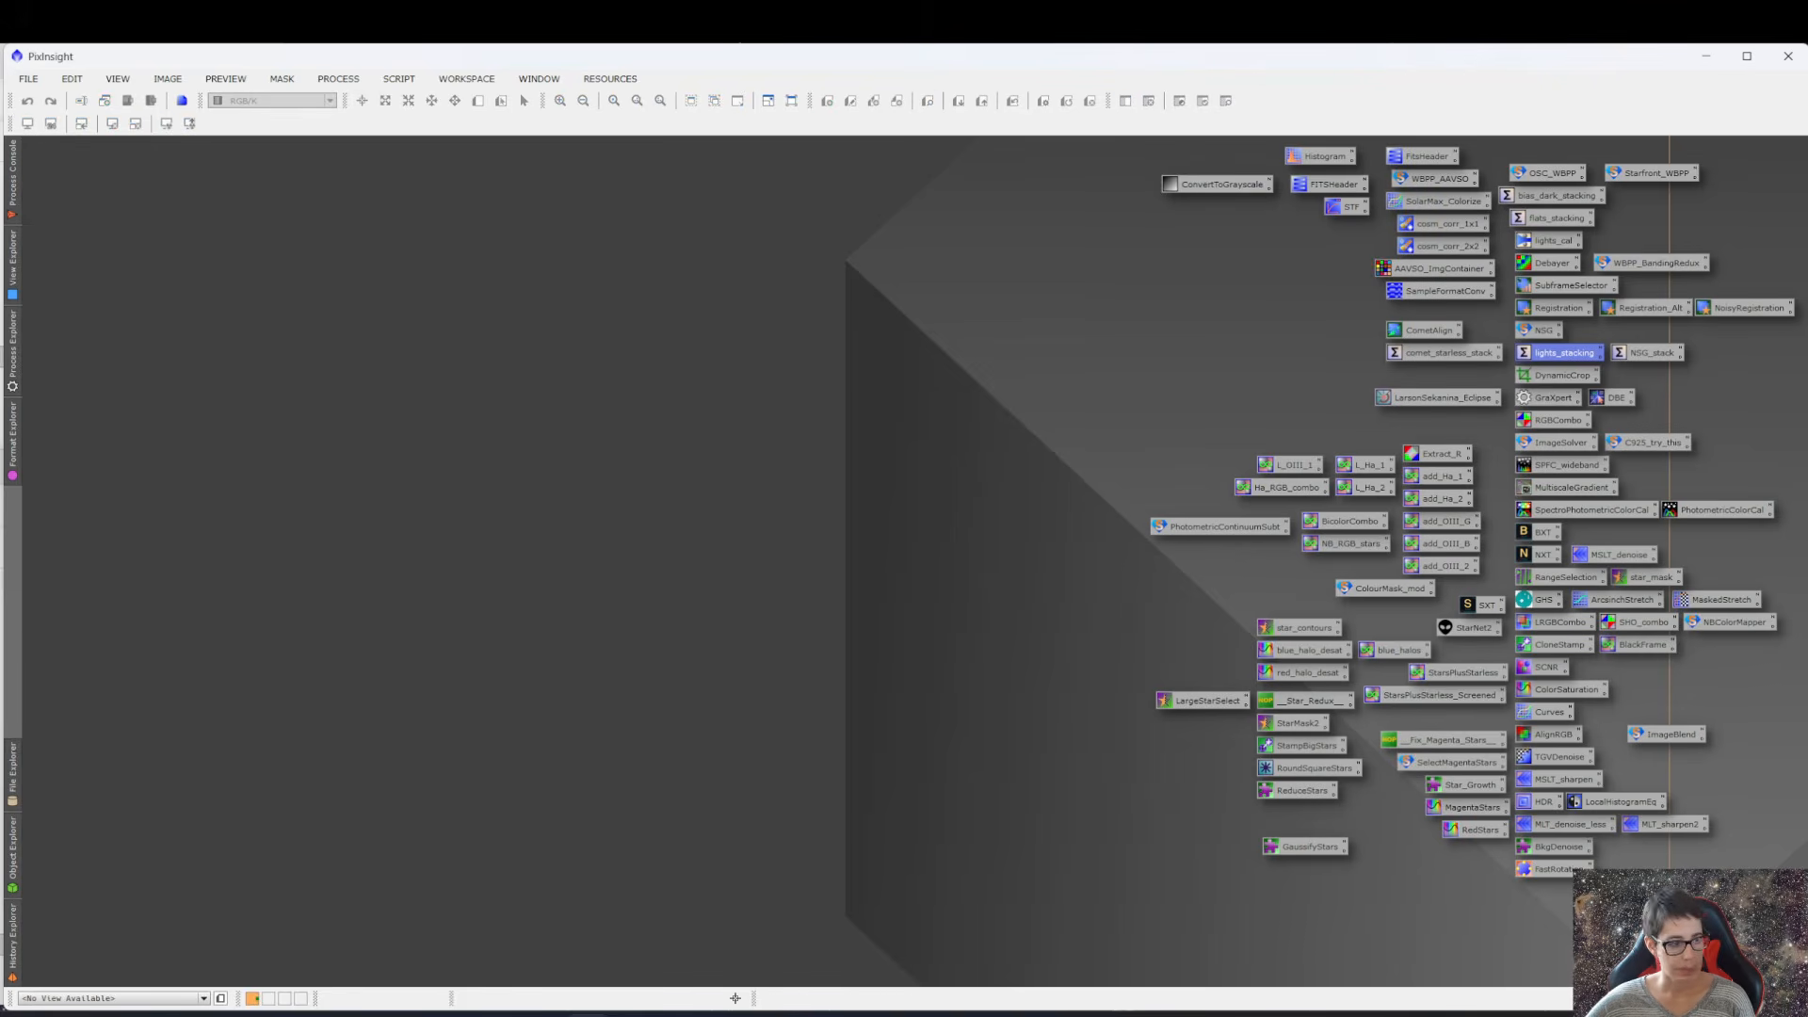
- Open 10 Ha_HDR.xisf and 10 OIII_HDR.xisf from the file manager, collapse both images, and place the OIII one beneath the Ha one
click(33, 920)
ctrl+click(34, 945)
drag(34, 945, 464, 512)
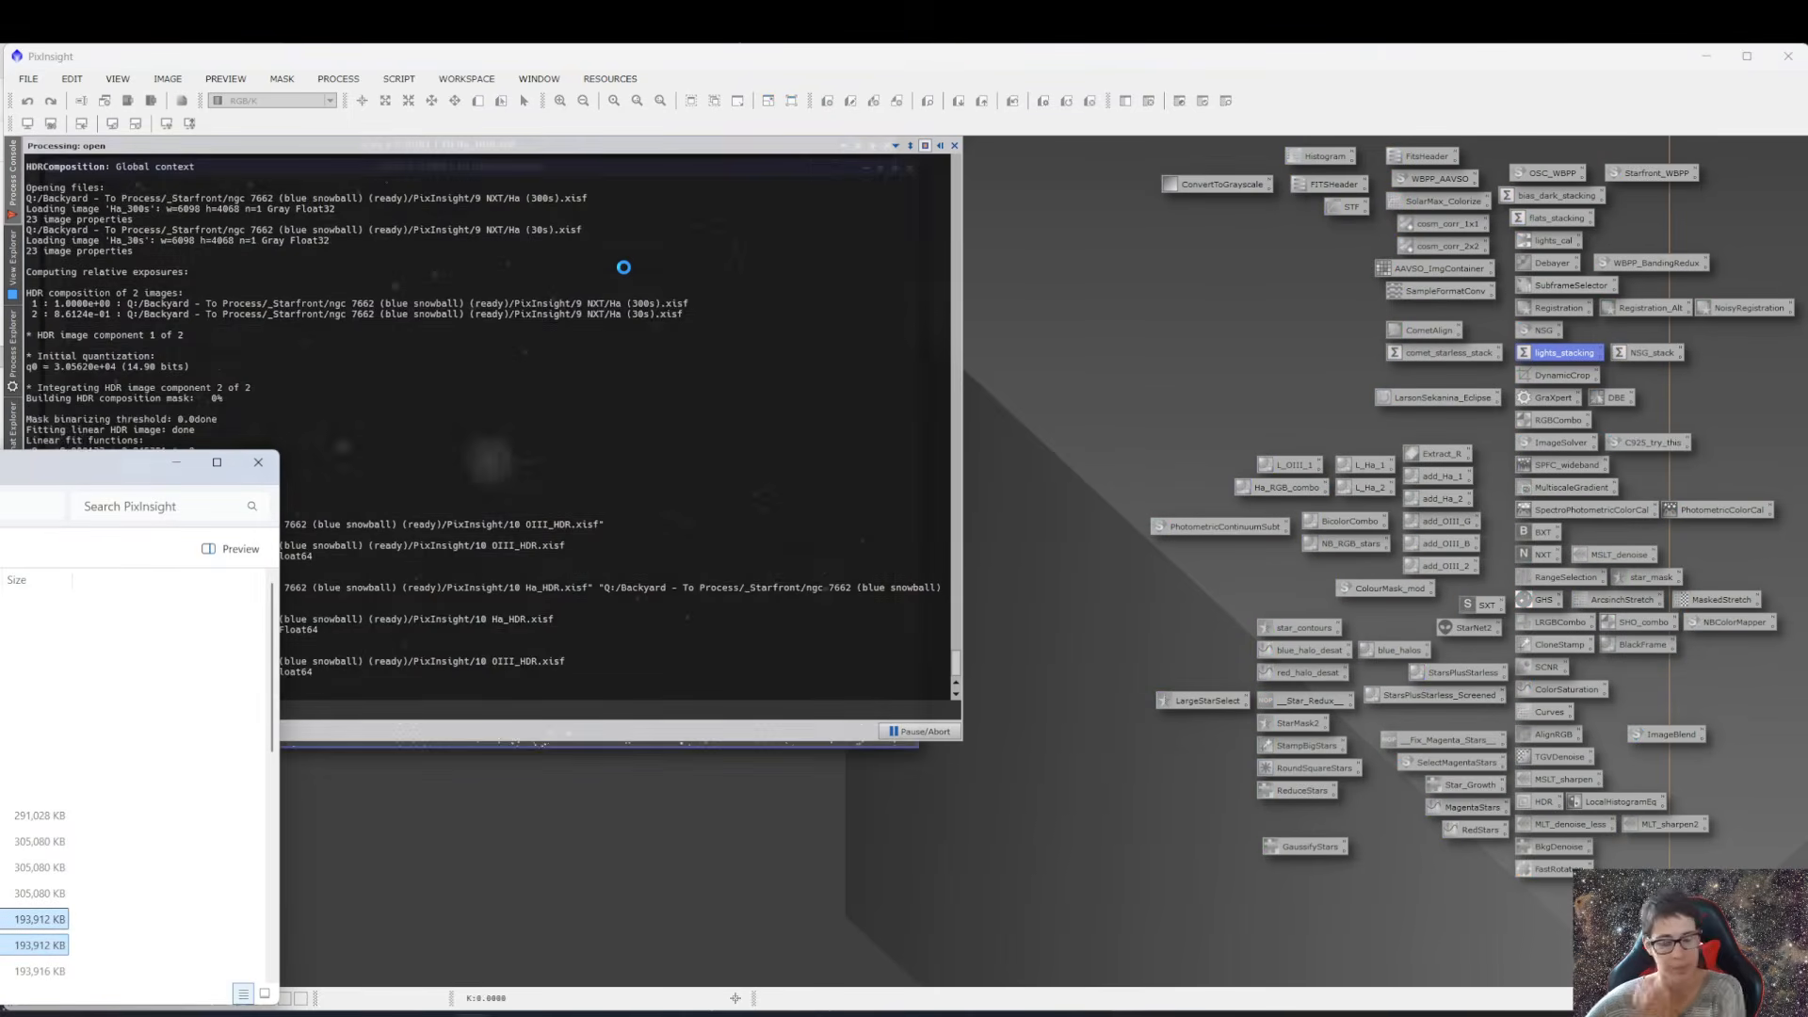
click(689, 169)
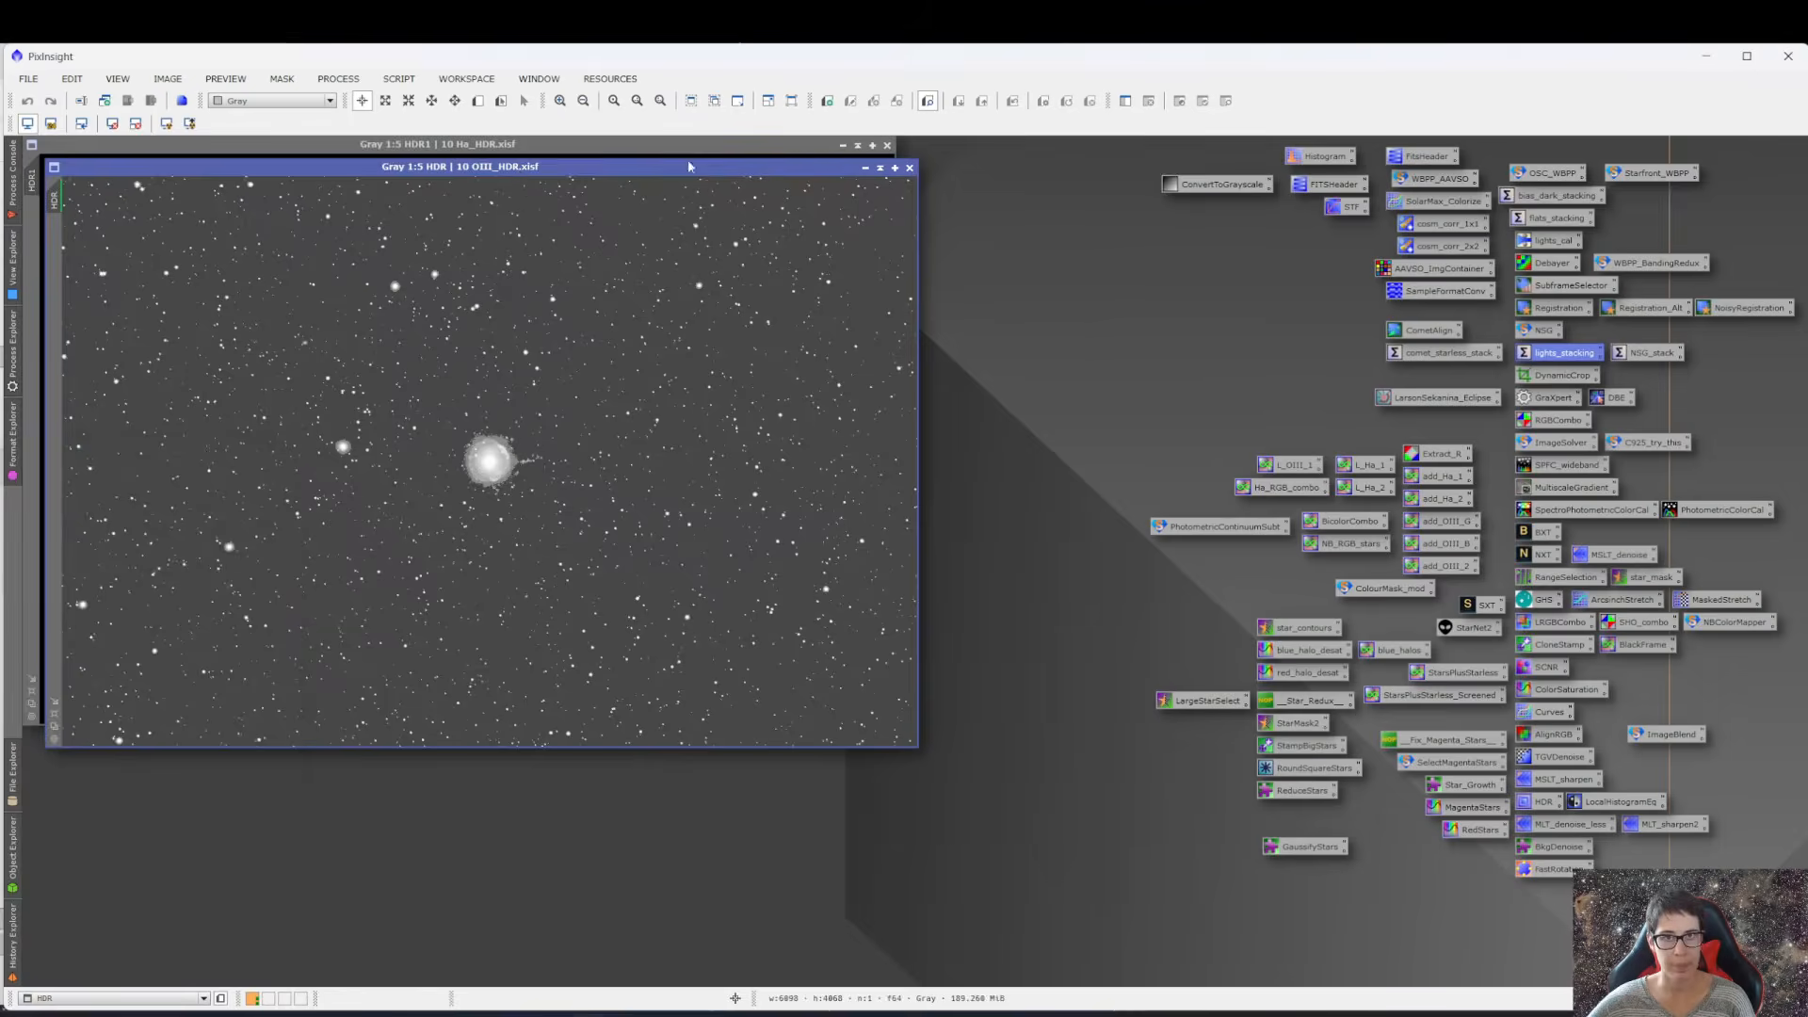
click(880, 168)
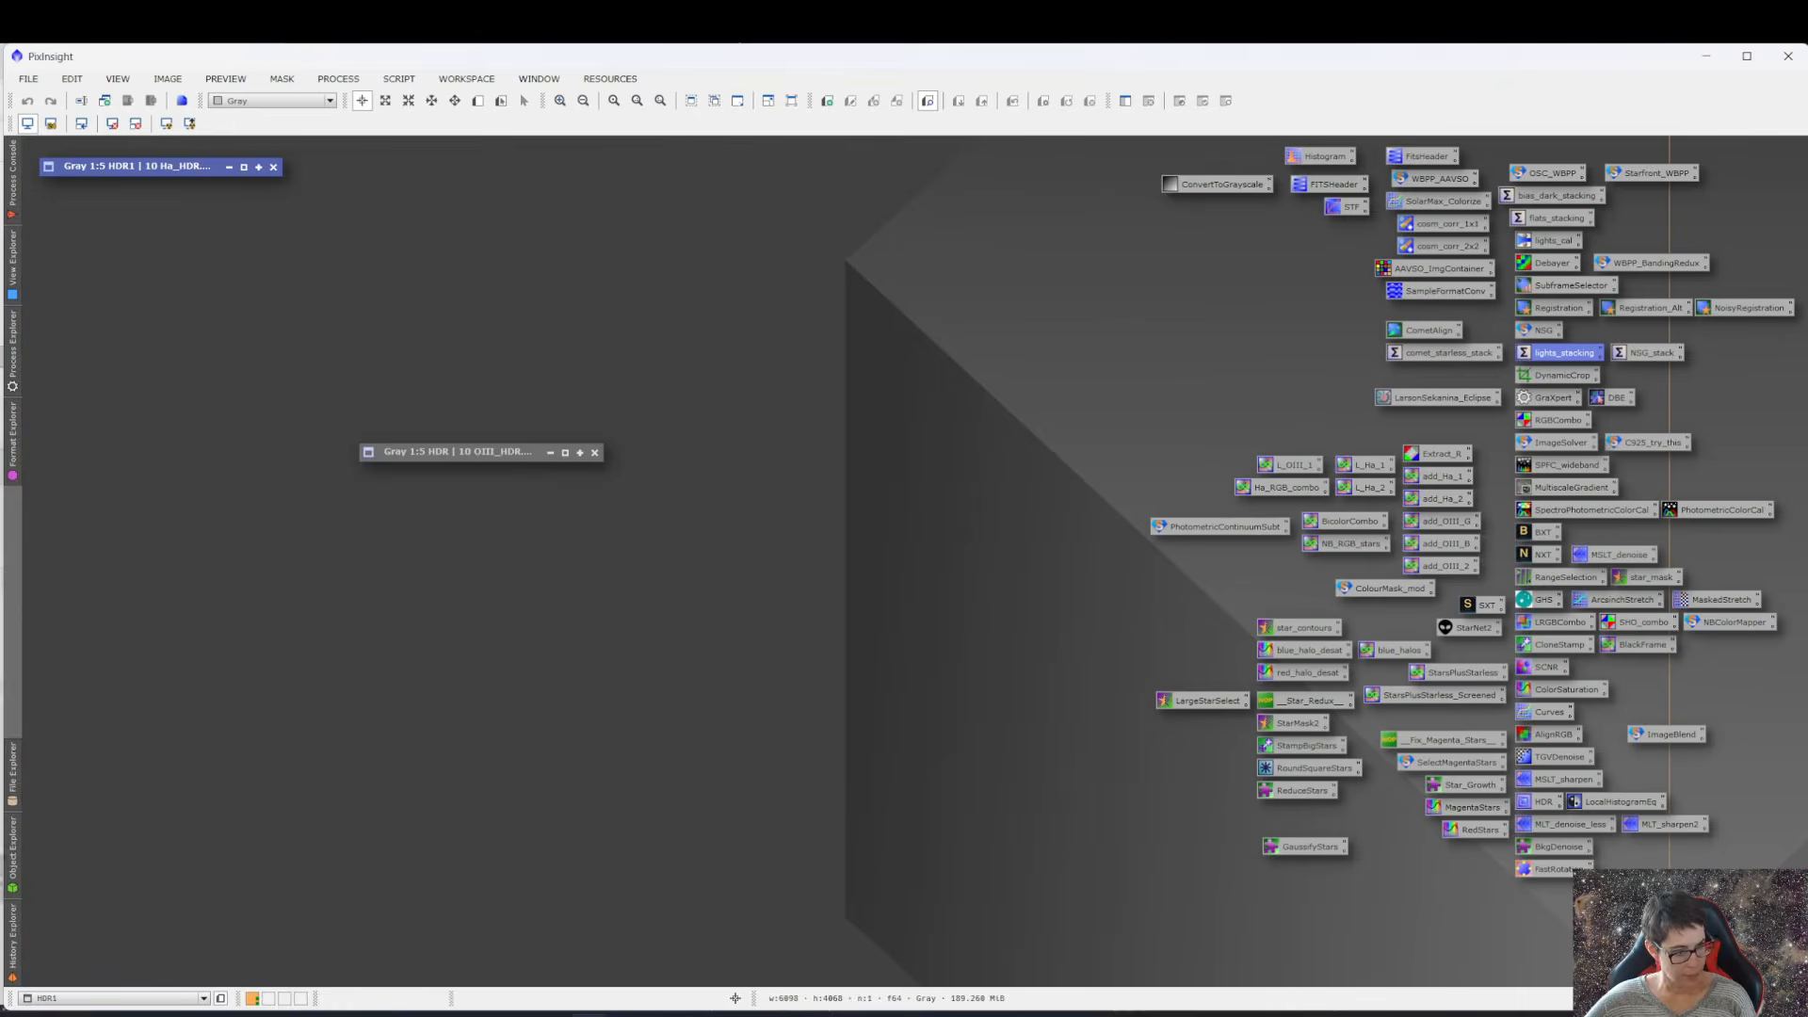
drag(493, 456, 170, 205)
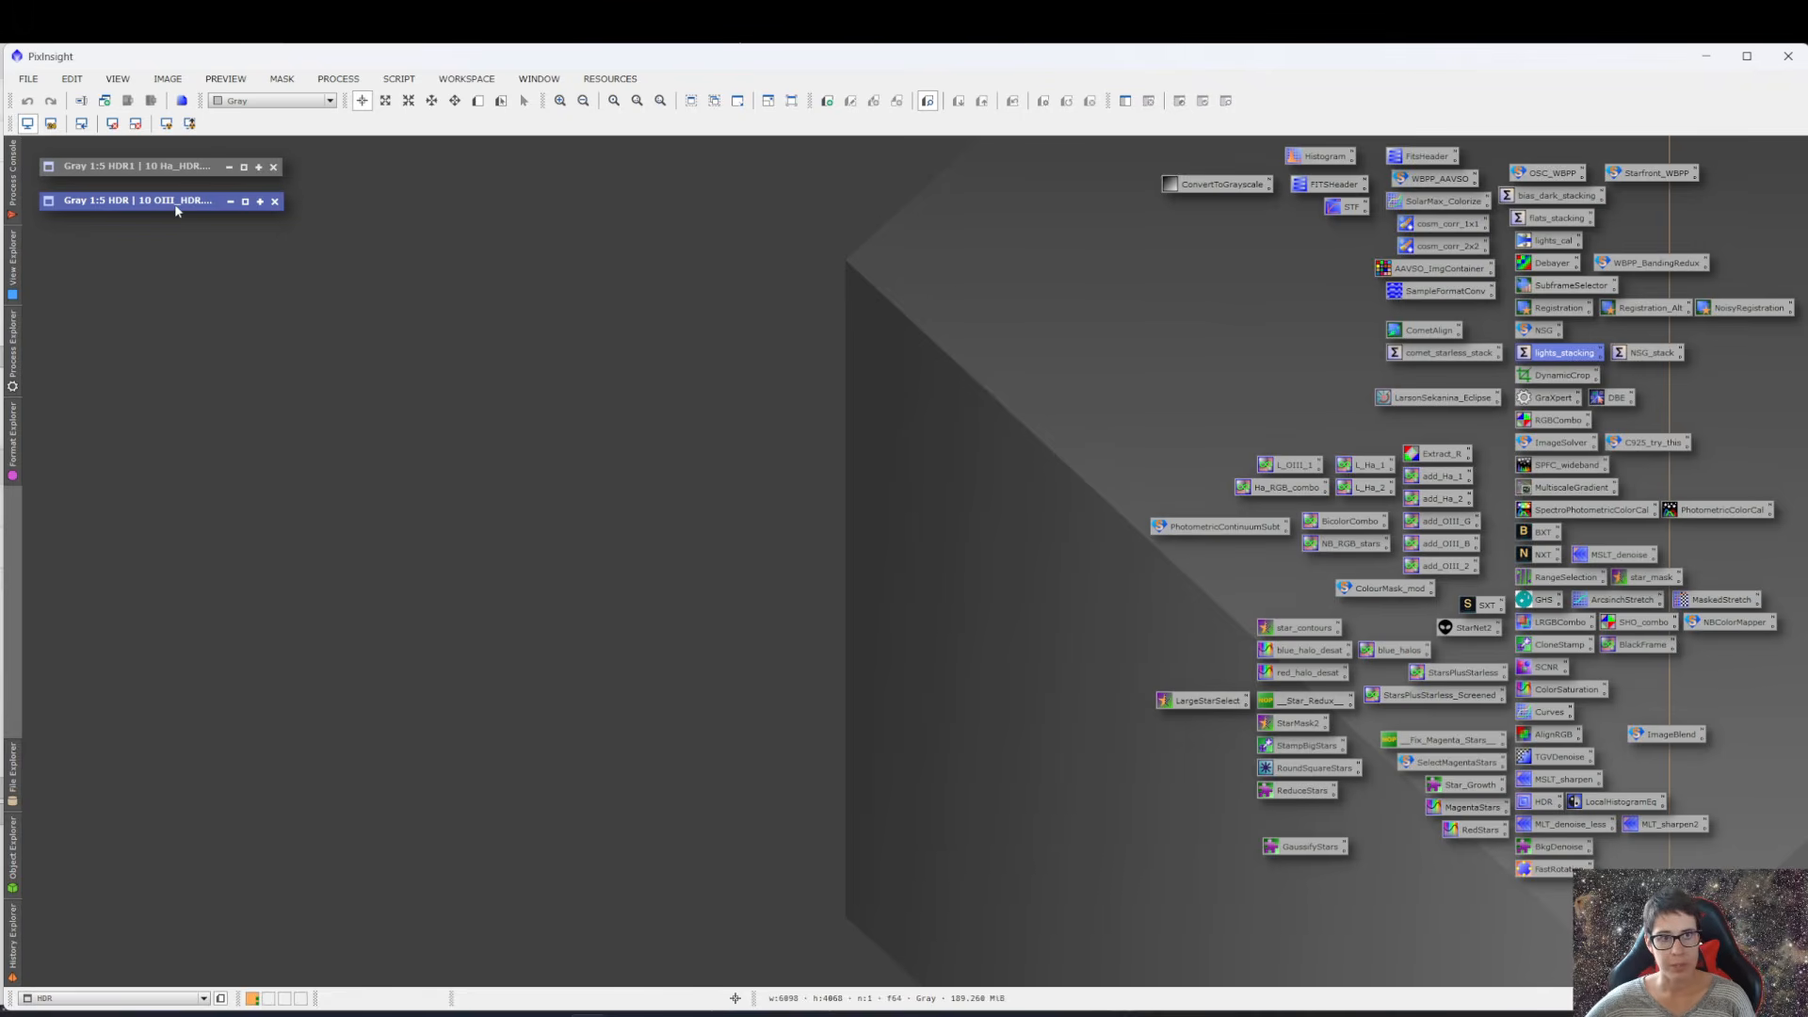
- Restore the OIII_HDR image, remove its screen stretch, and open GeneralizedHyperbolicStretch with a real-time preview, placing the process beside the preview
double_click(175, 203)
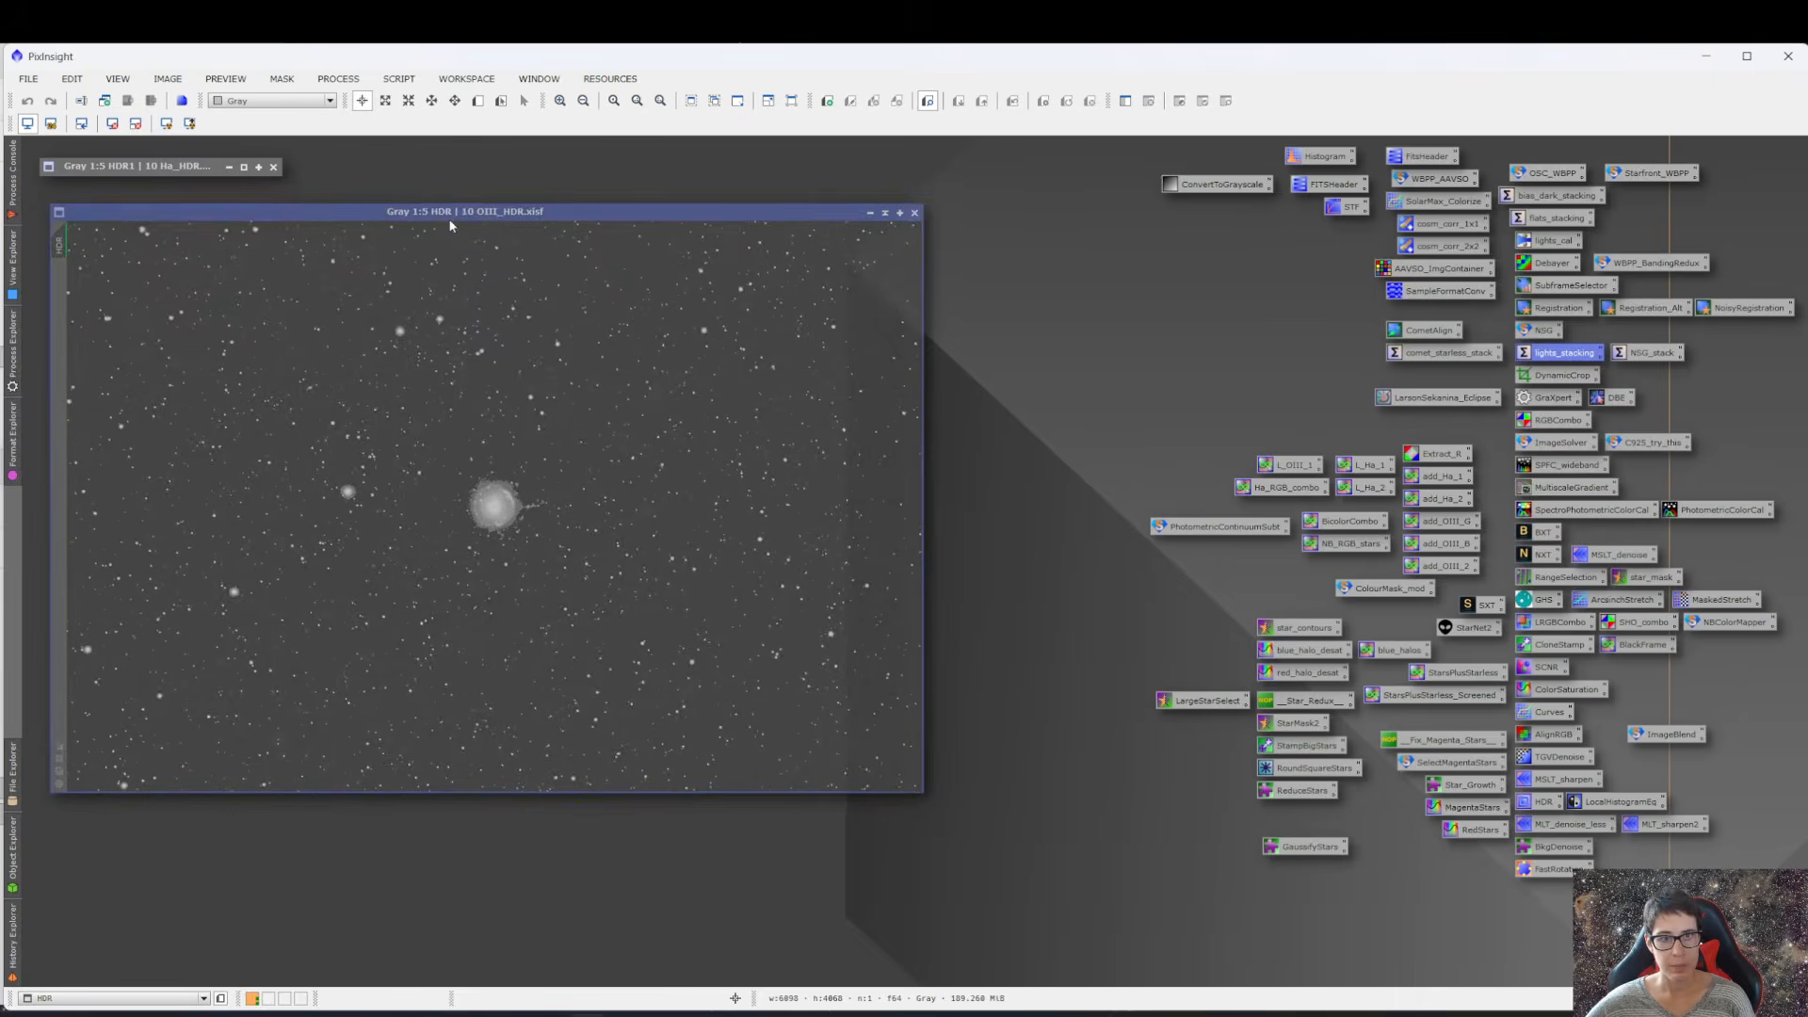
click(133, 124)
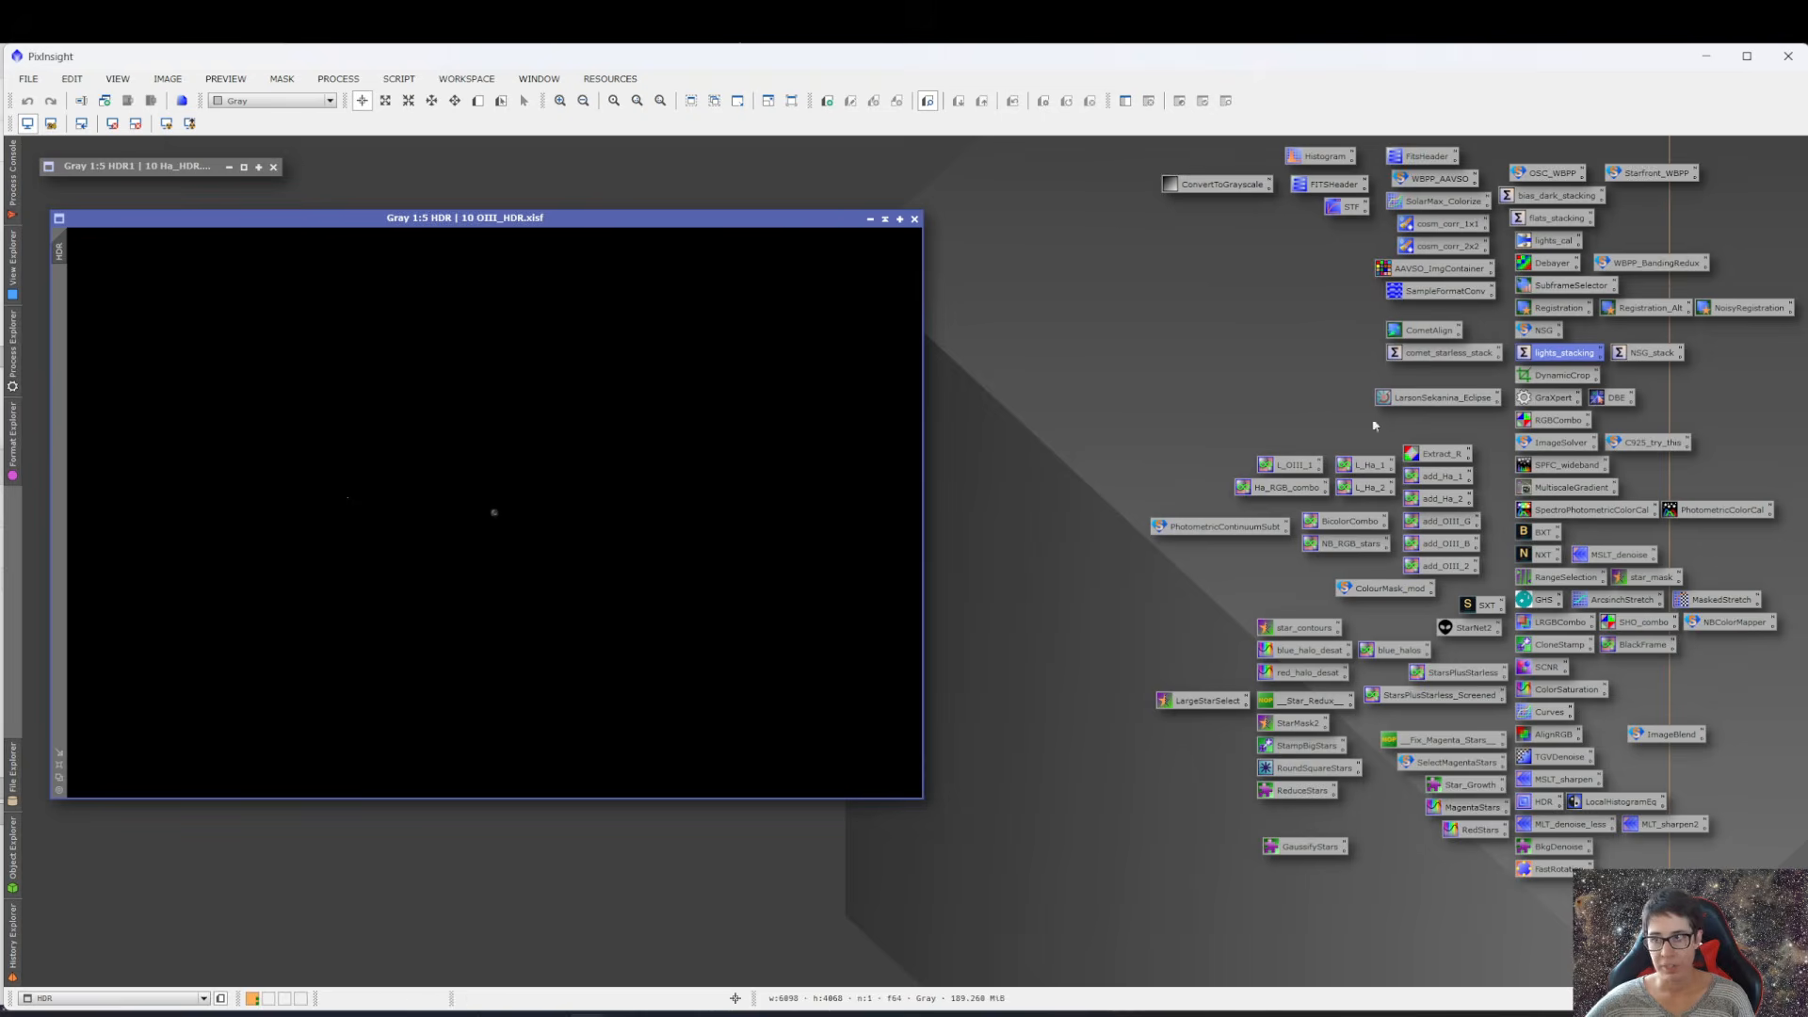
double_click(1527, 601)
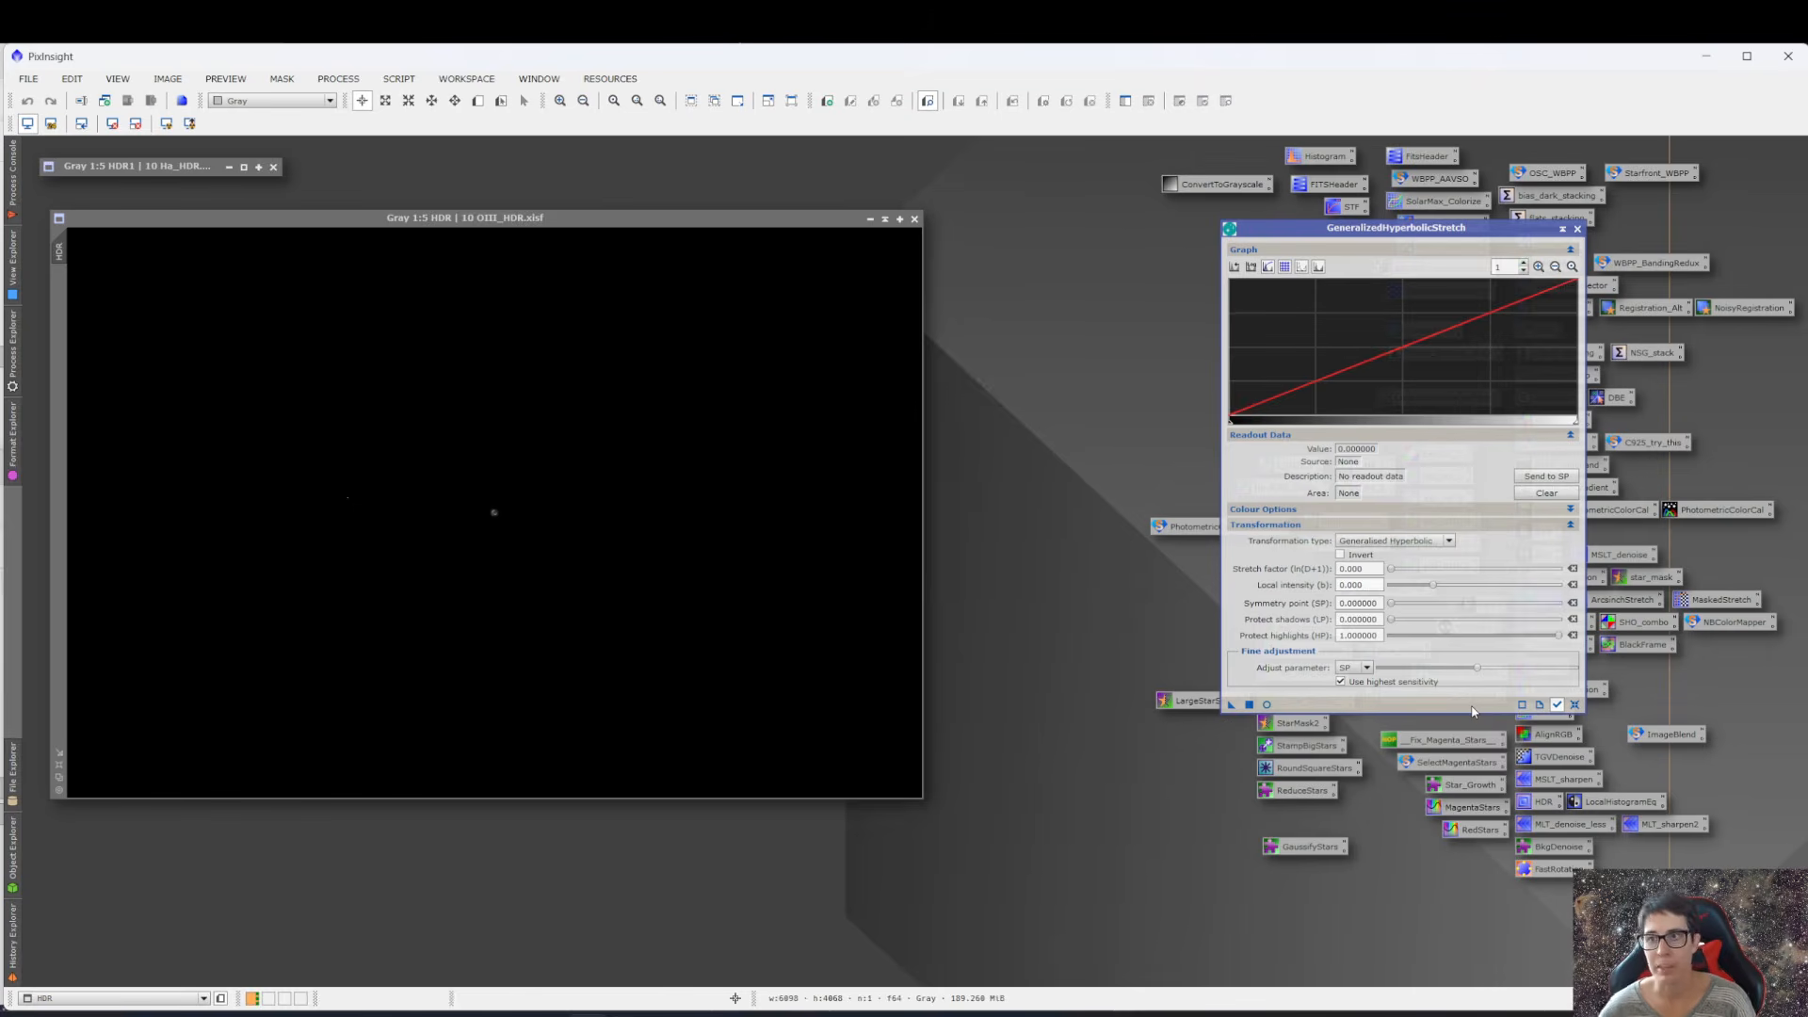
drag(1370, 228, 1133, 201)
click(1029, 678)
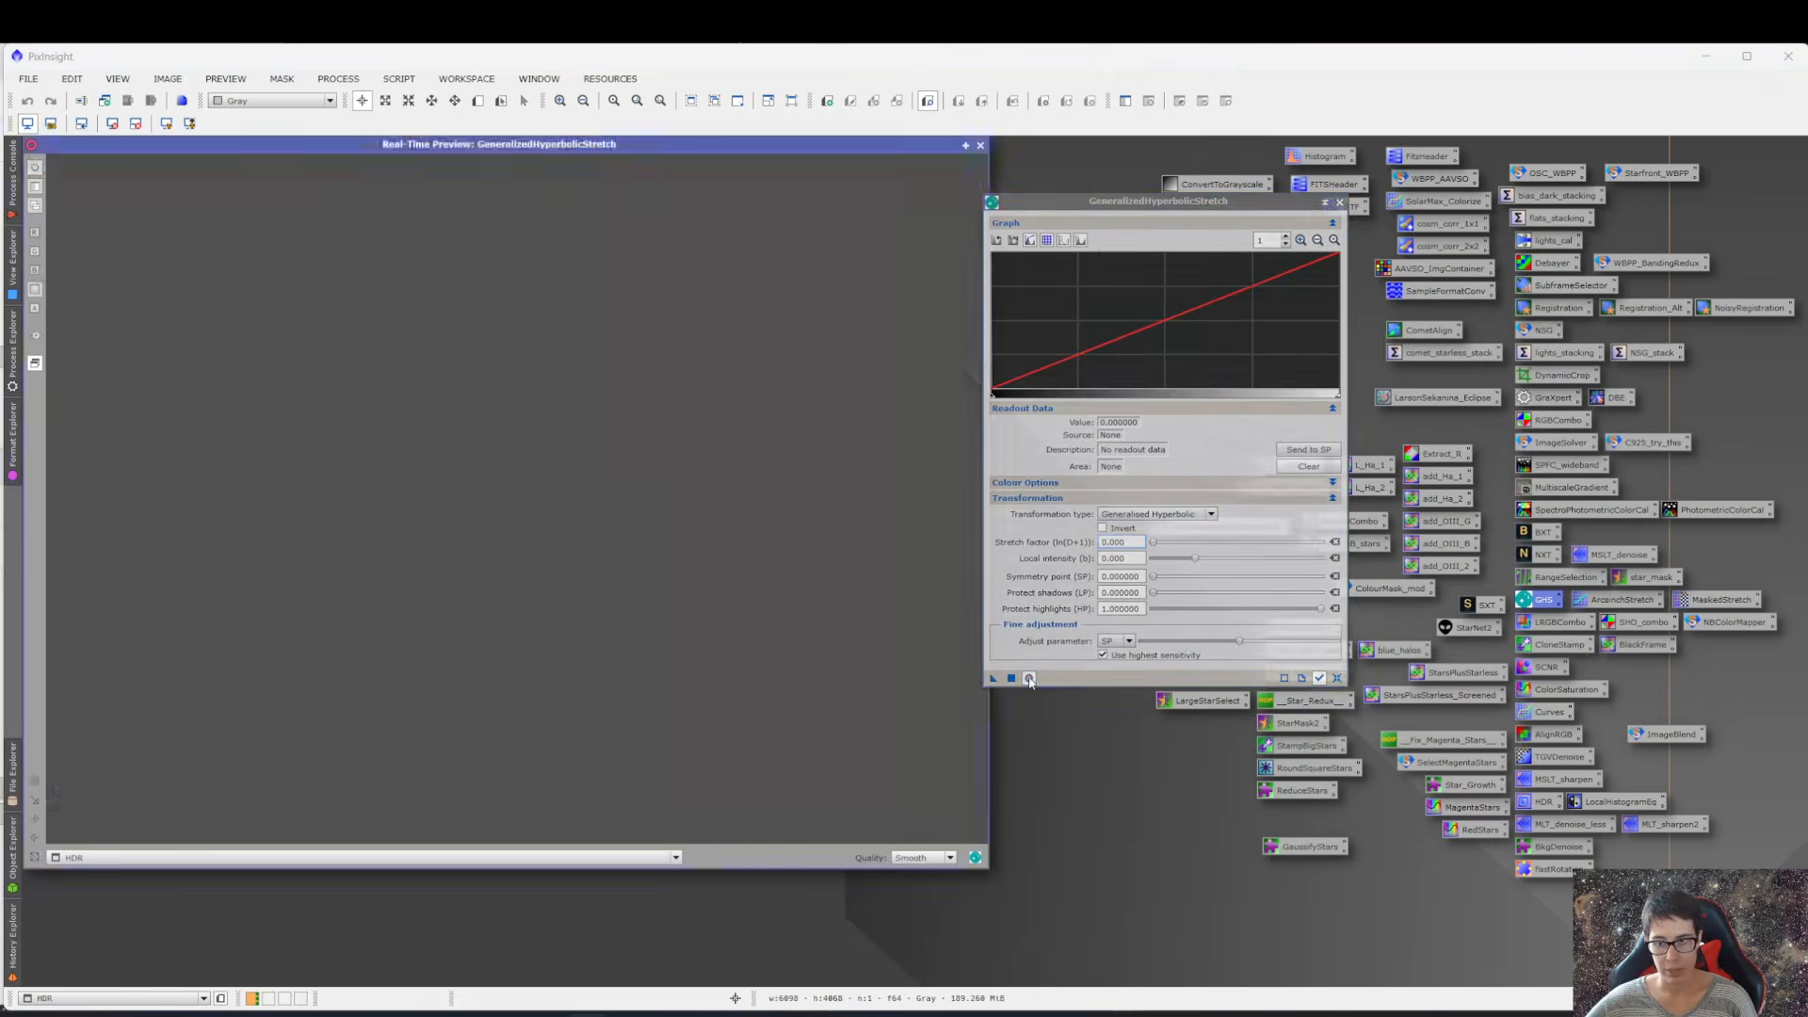
drag(1158, 198, 1251, 241)
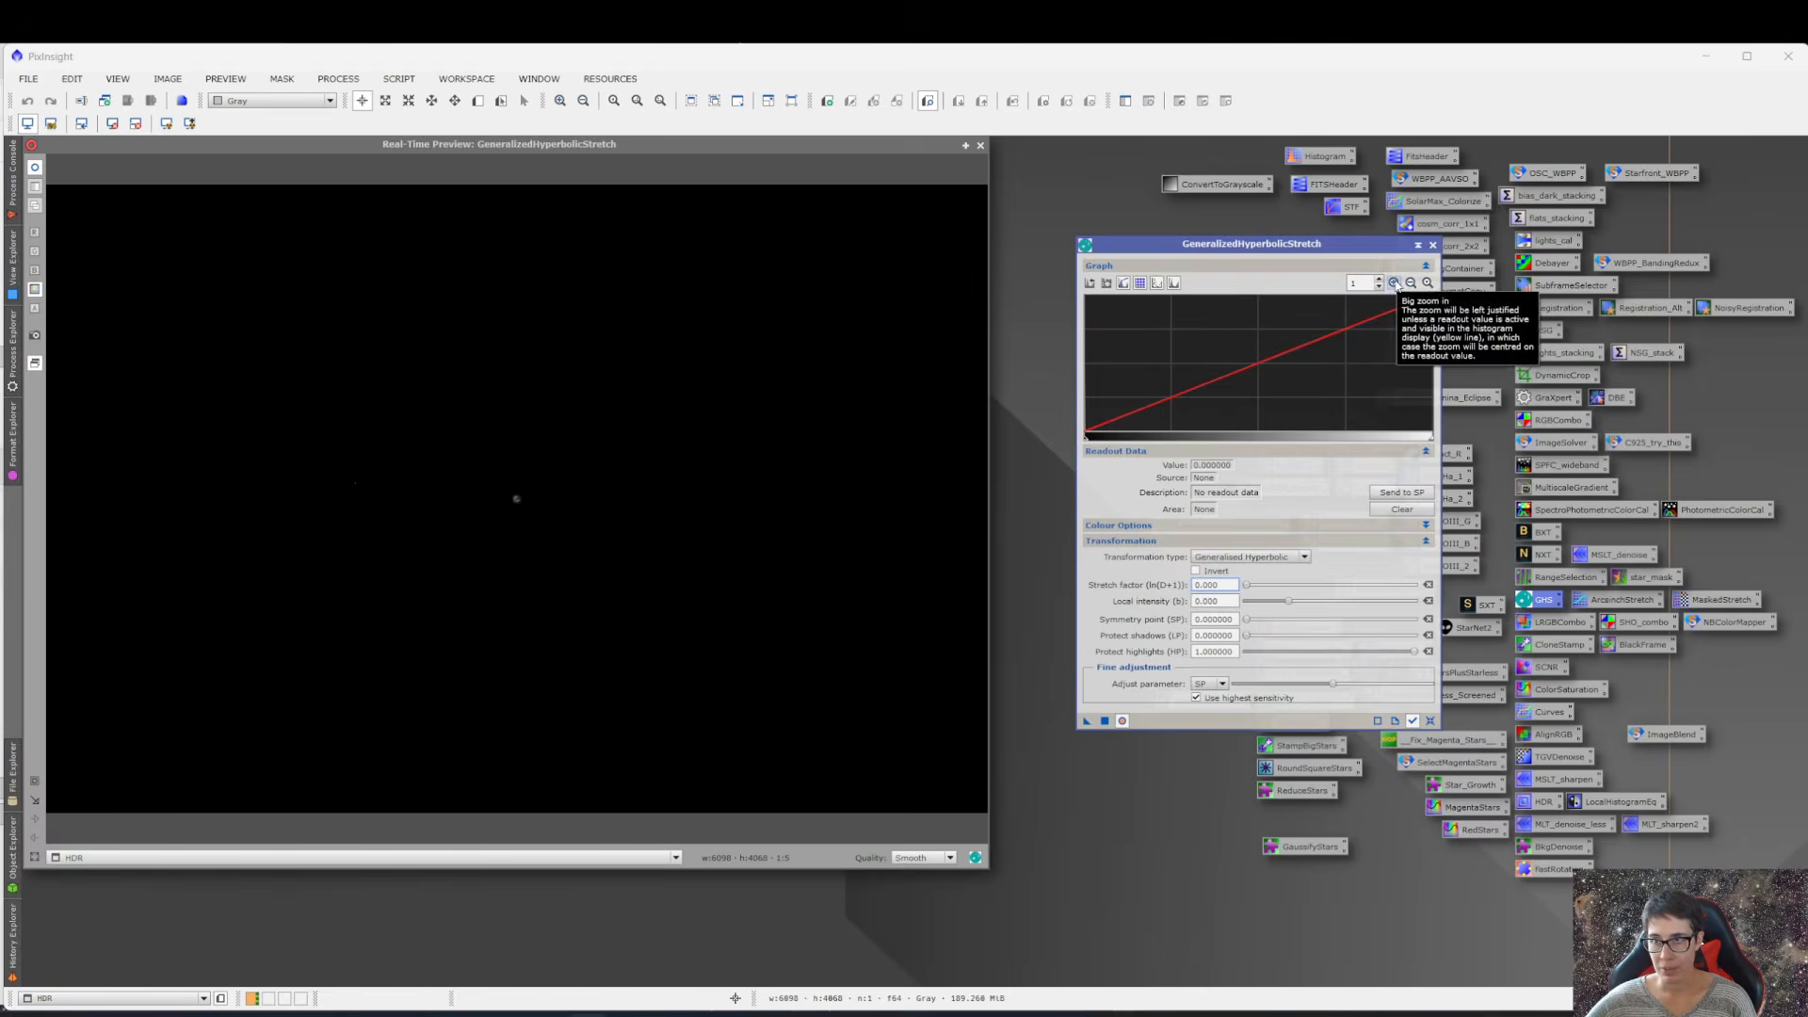
- Set the symmetry point to the histogram peak at 0.000026, and raise the stretch factor to about 8.03
click(1395, 284)
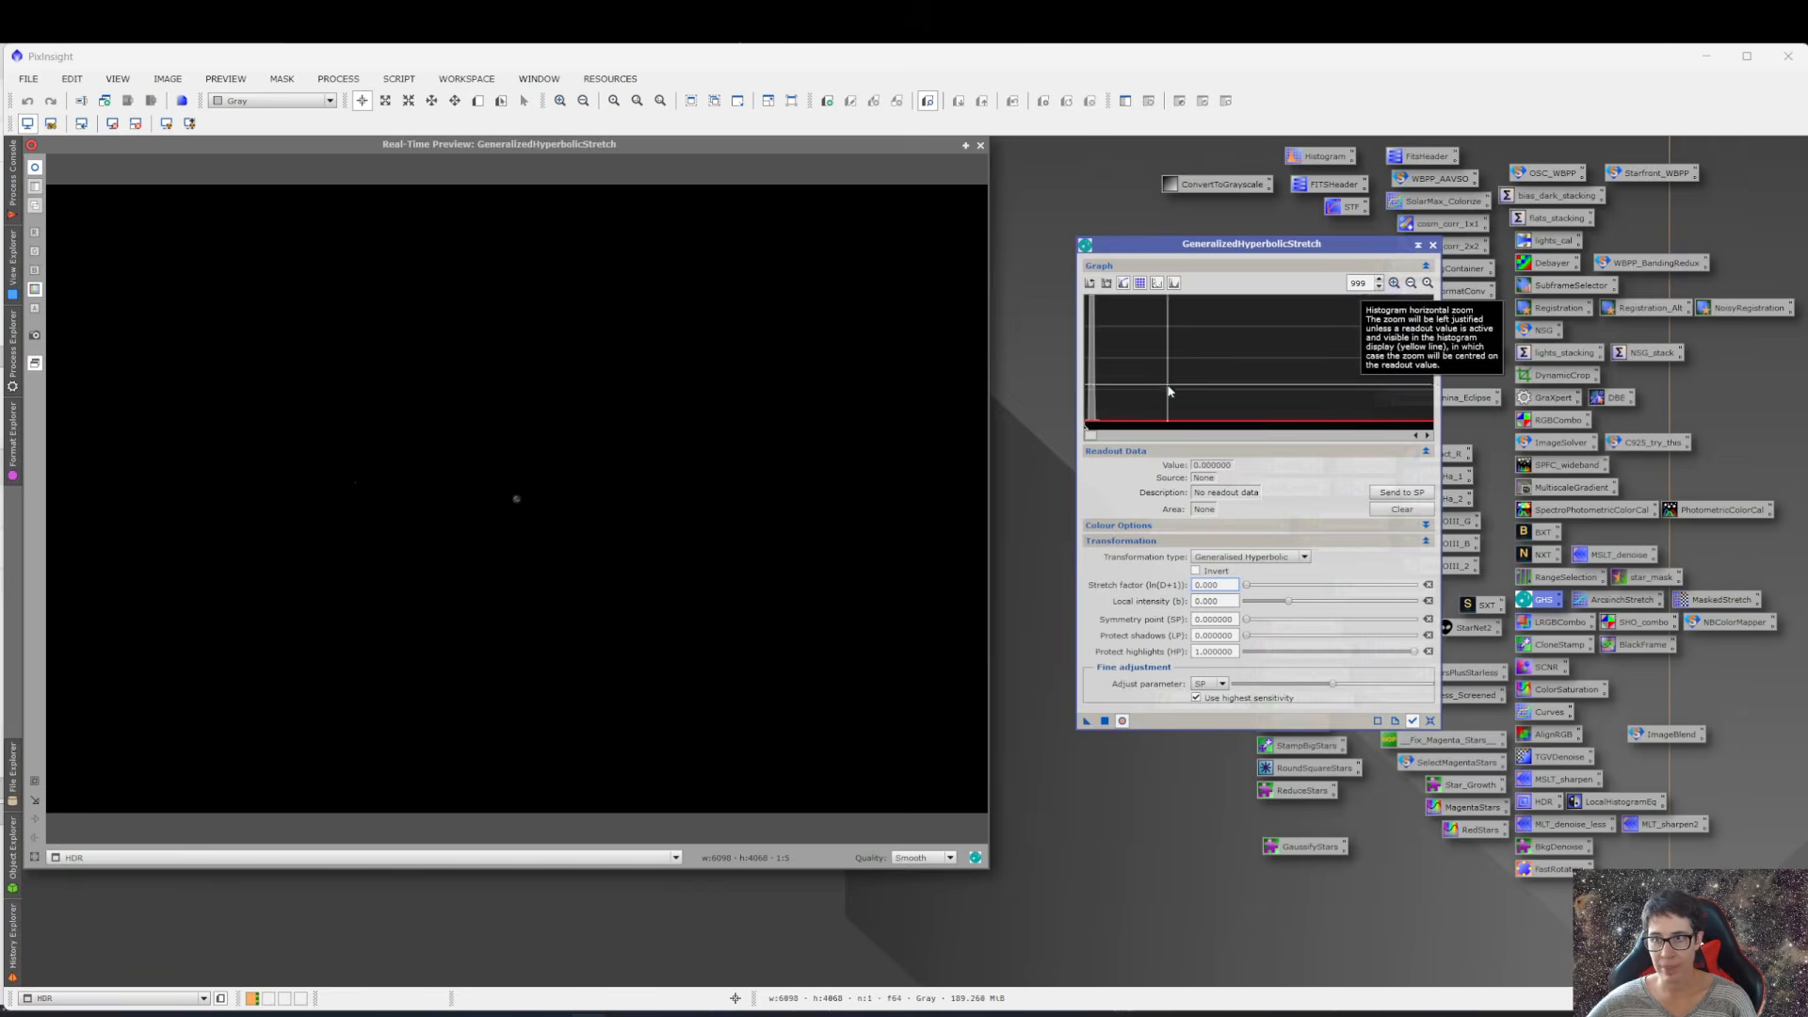
click(1093, 421)
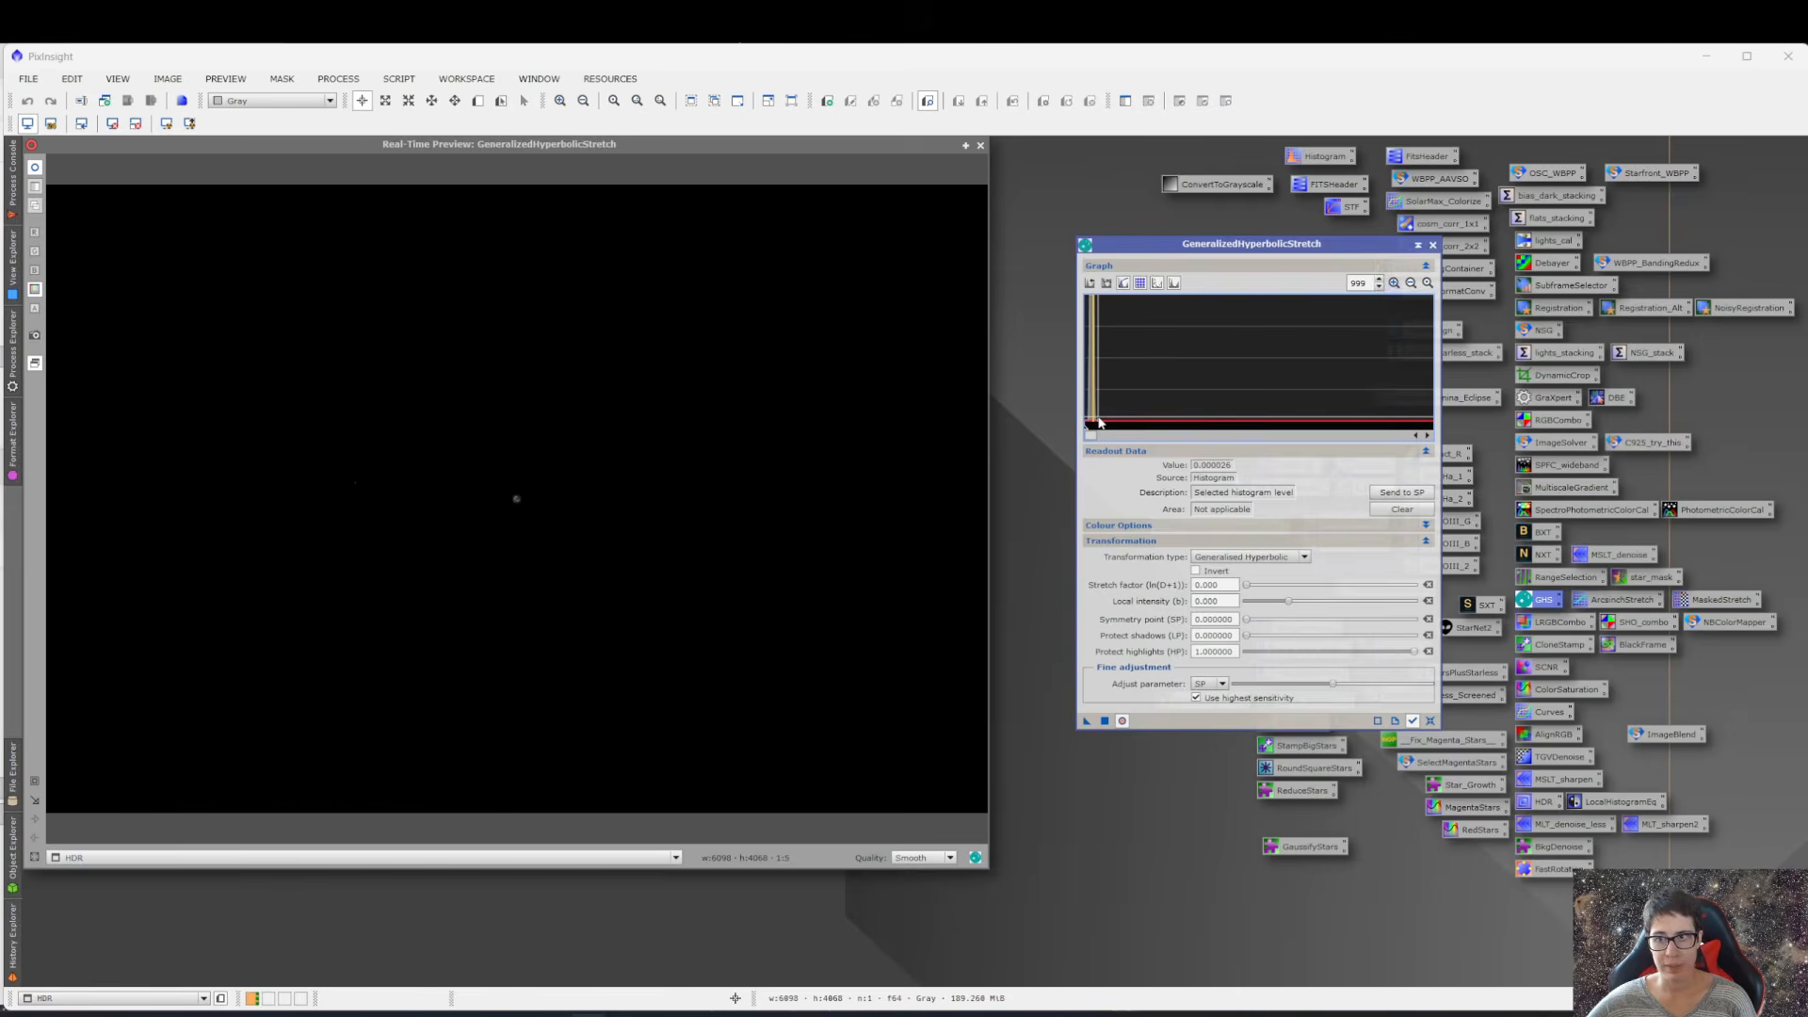
mouse_move(1099, 423)
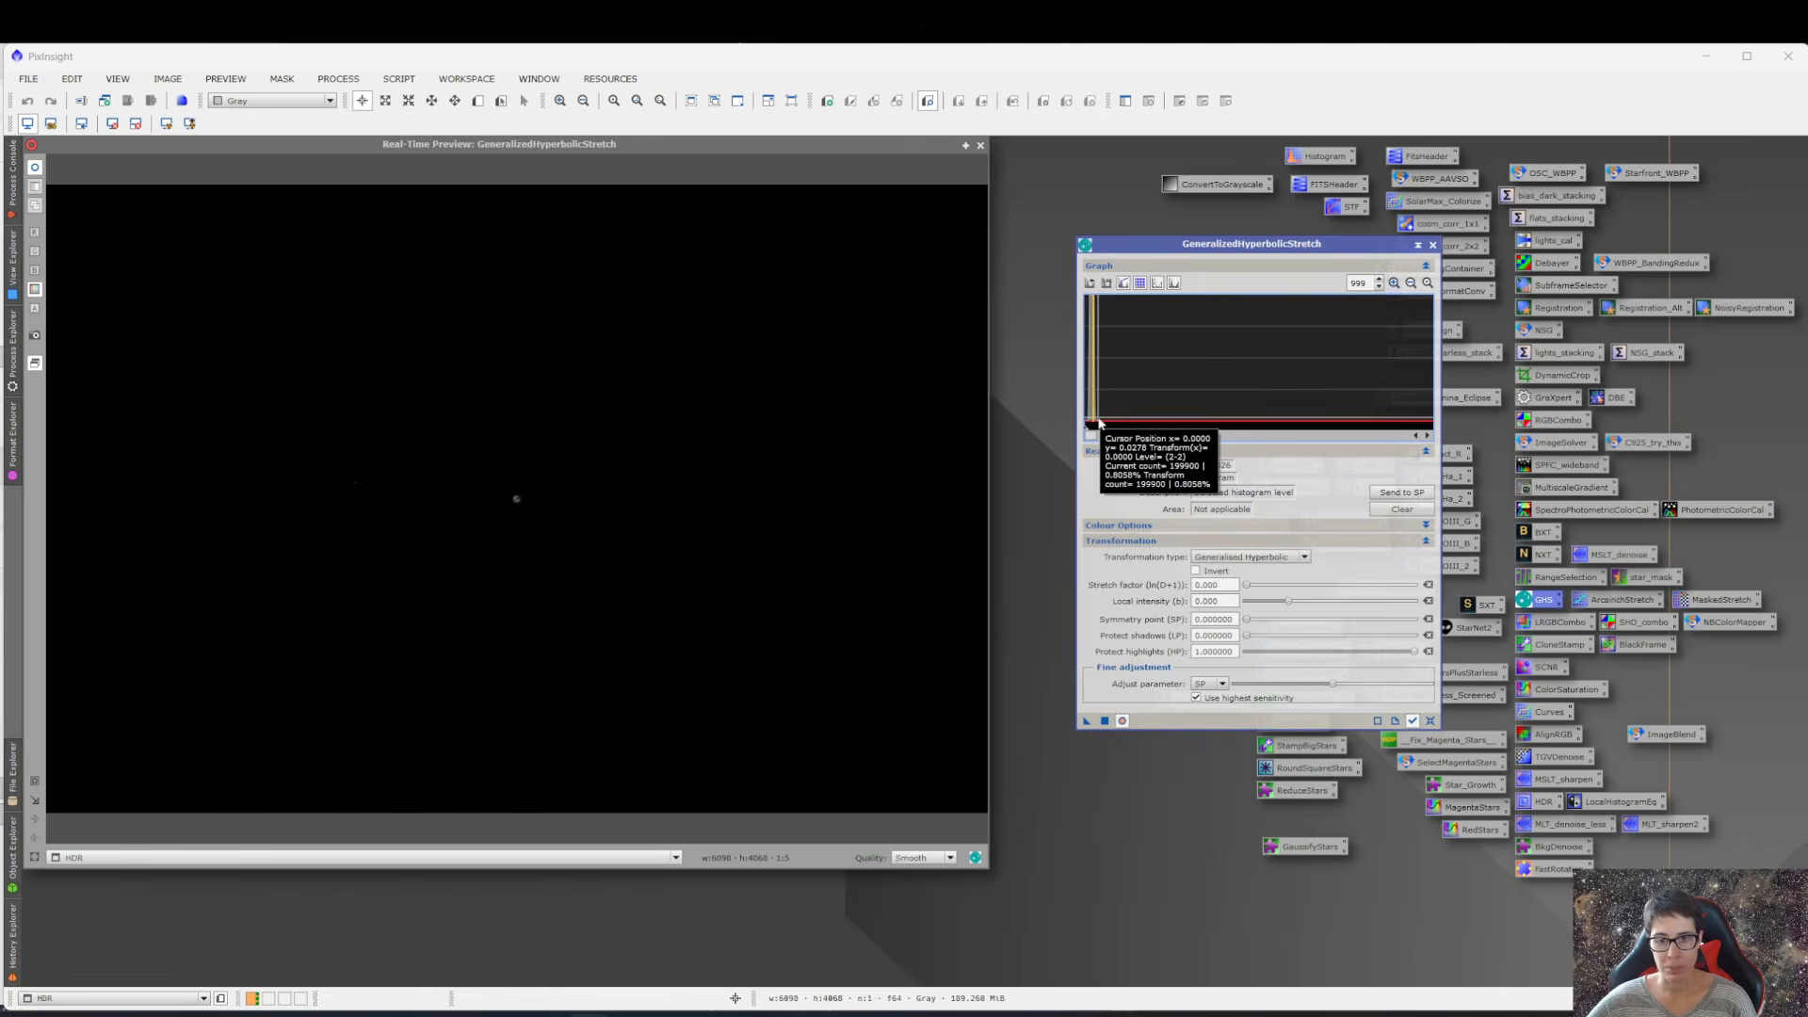
click(1423, 494)
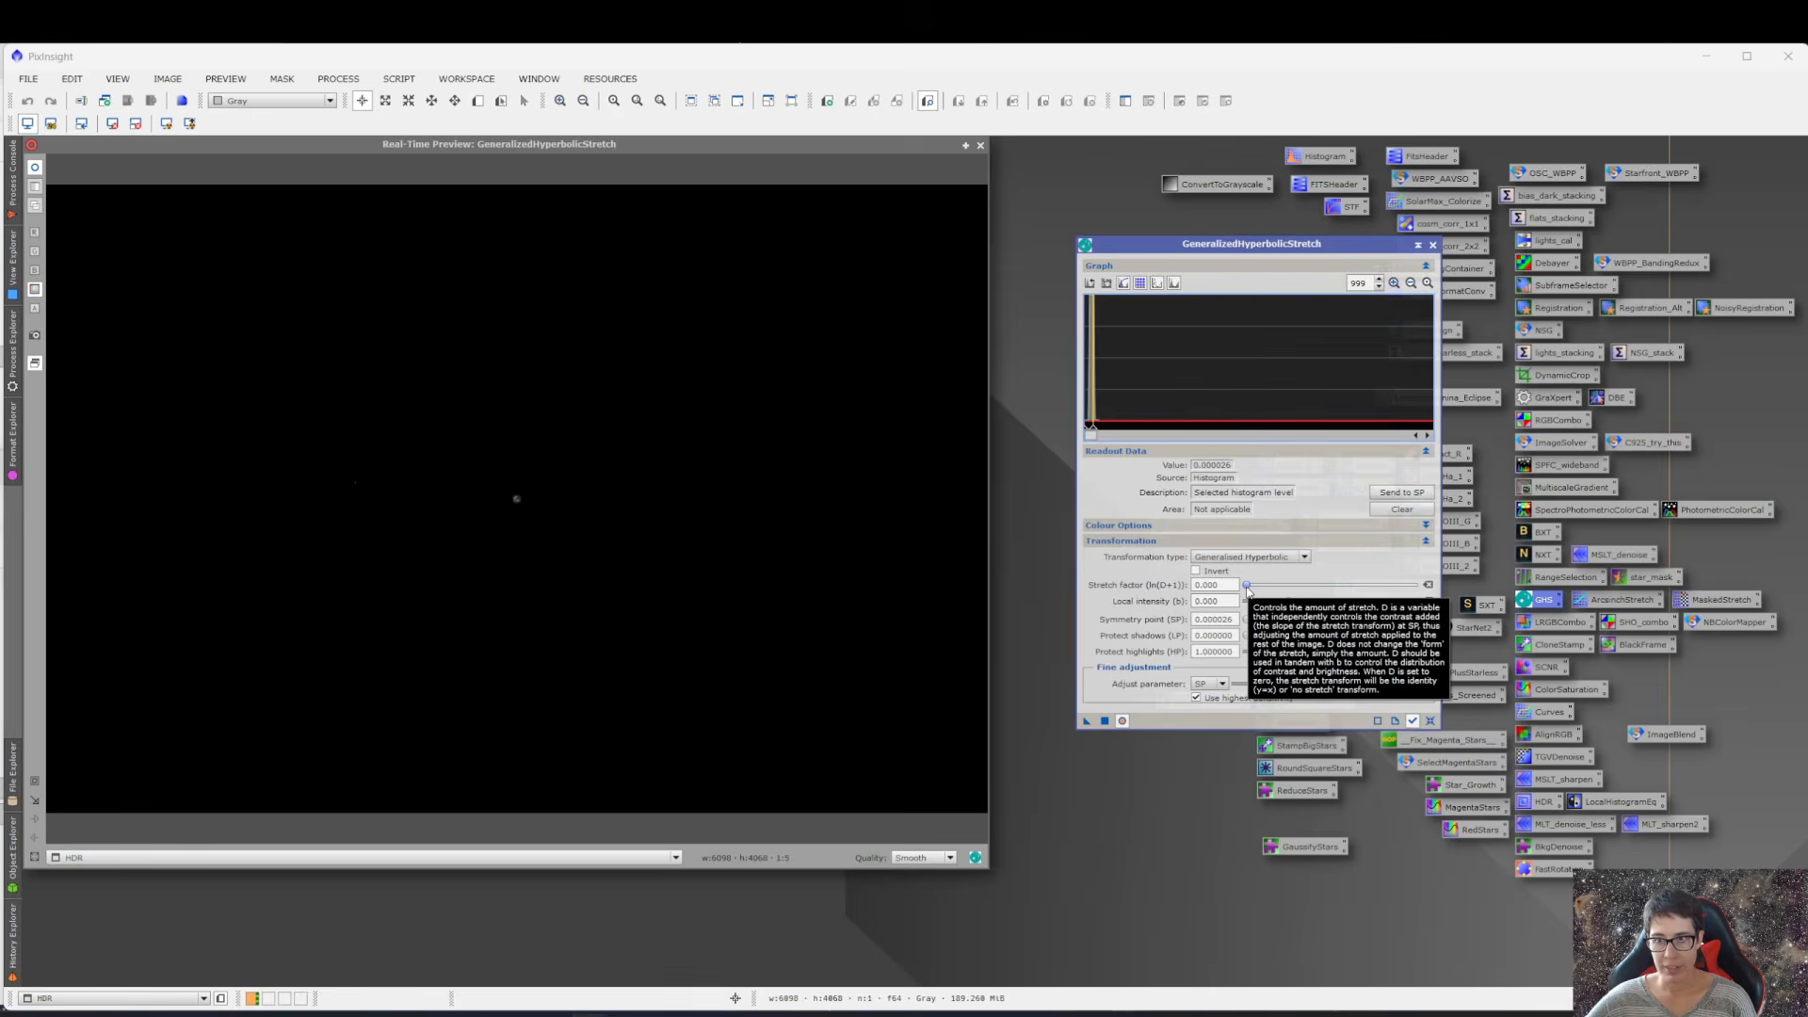
click(1428, 283)
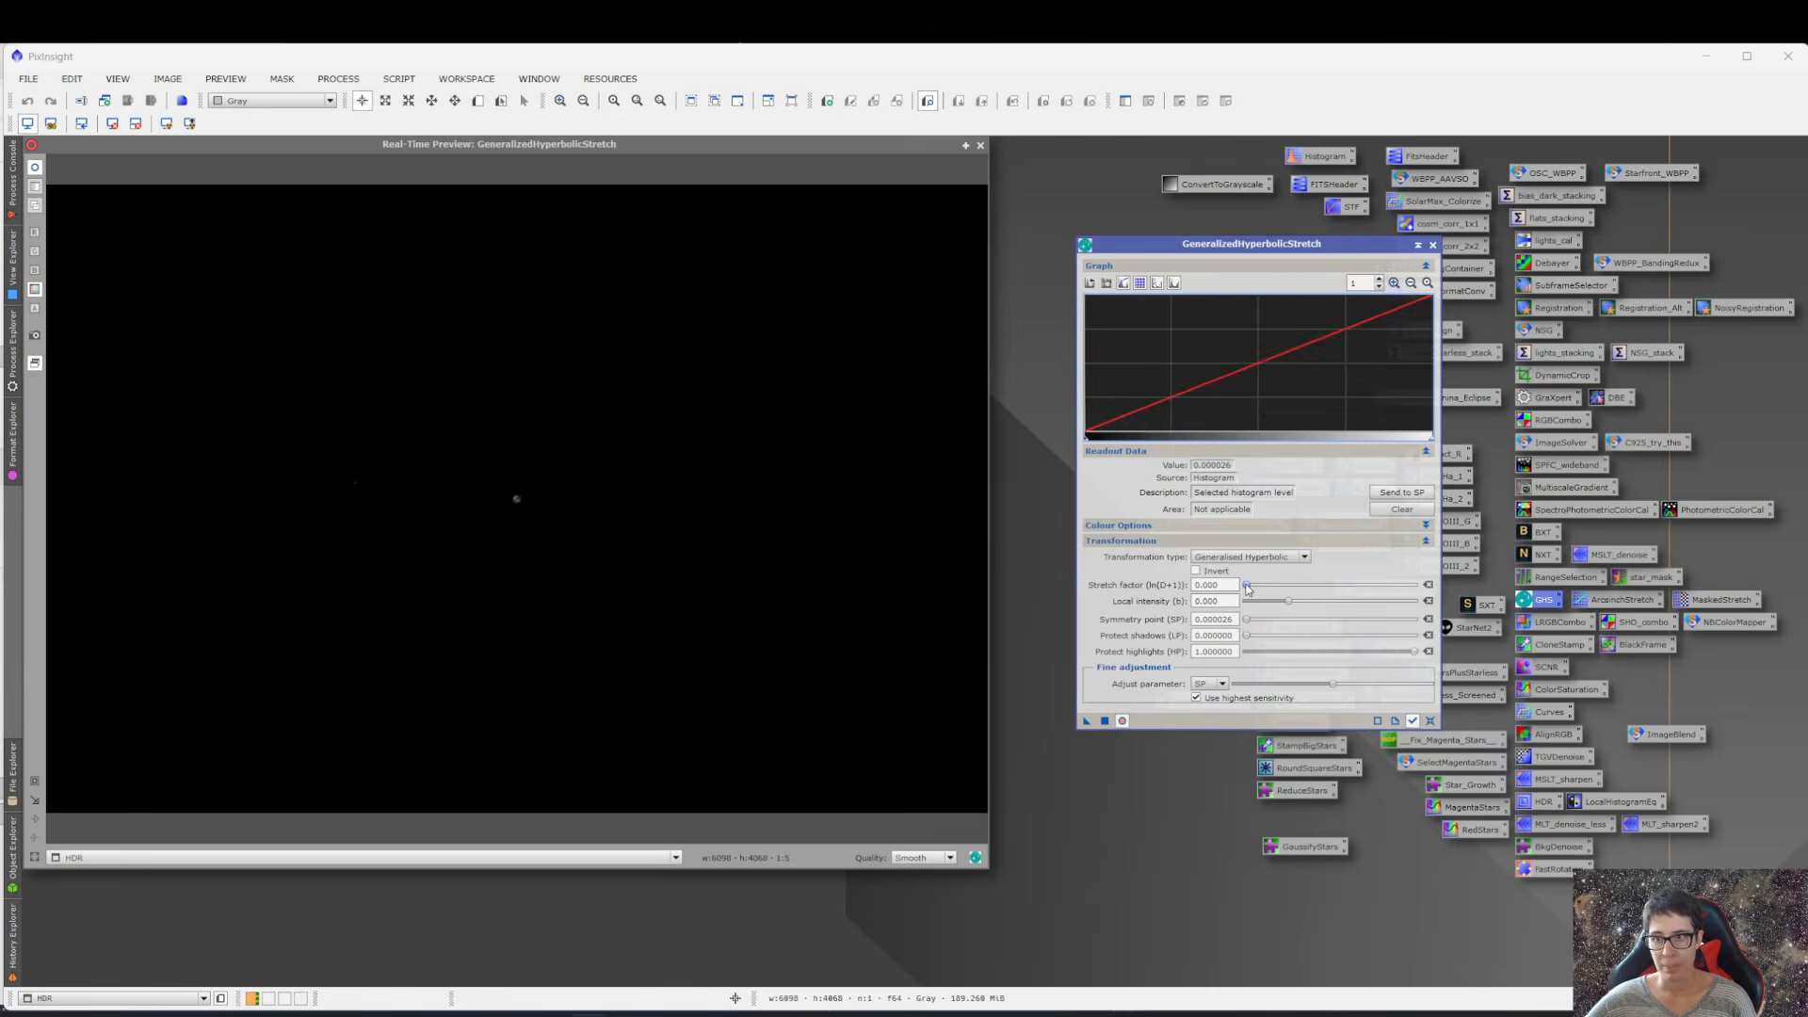
drag(1246, 586, 1315, 593)
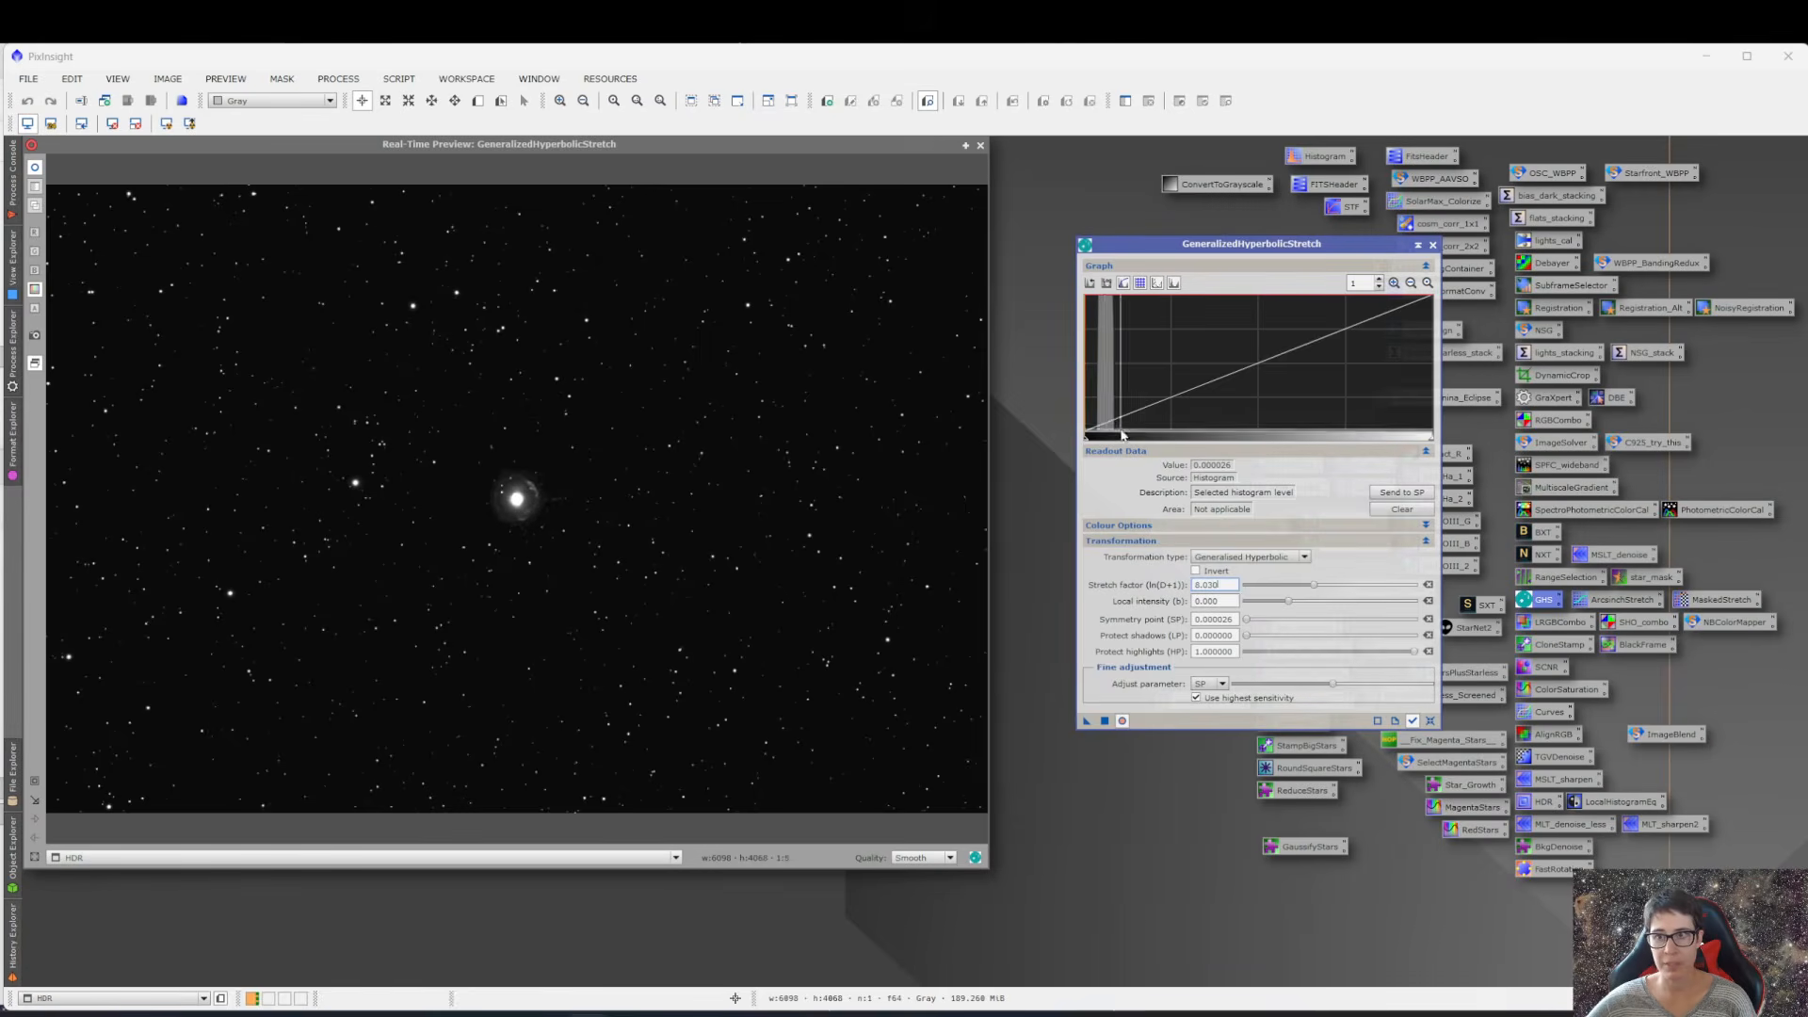
- Sample the nebula core's brightness in the preview and raise the local intensity to 14.42
mouse_move(1110, 354)
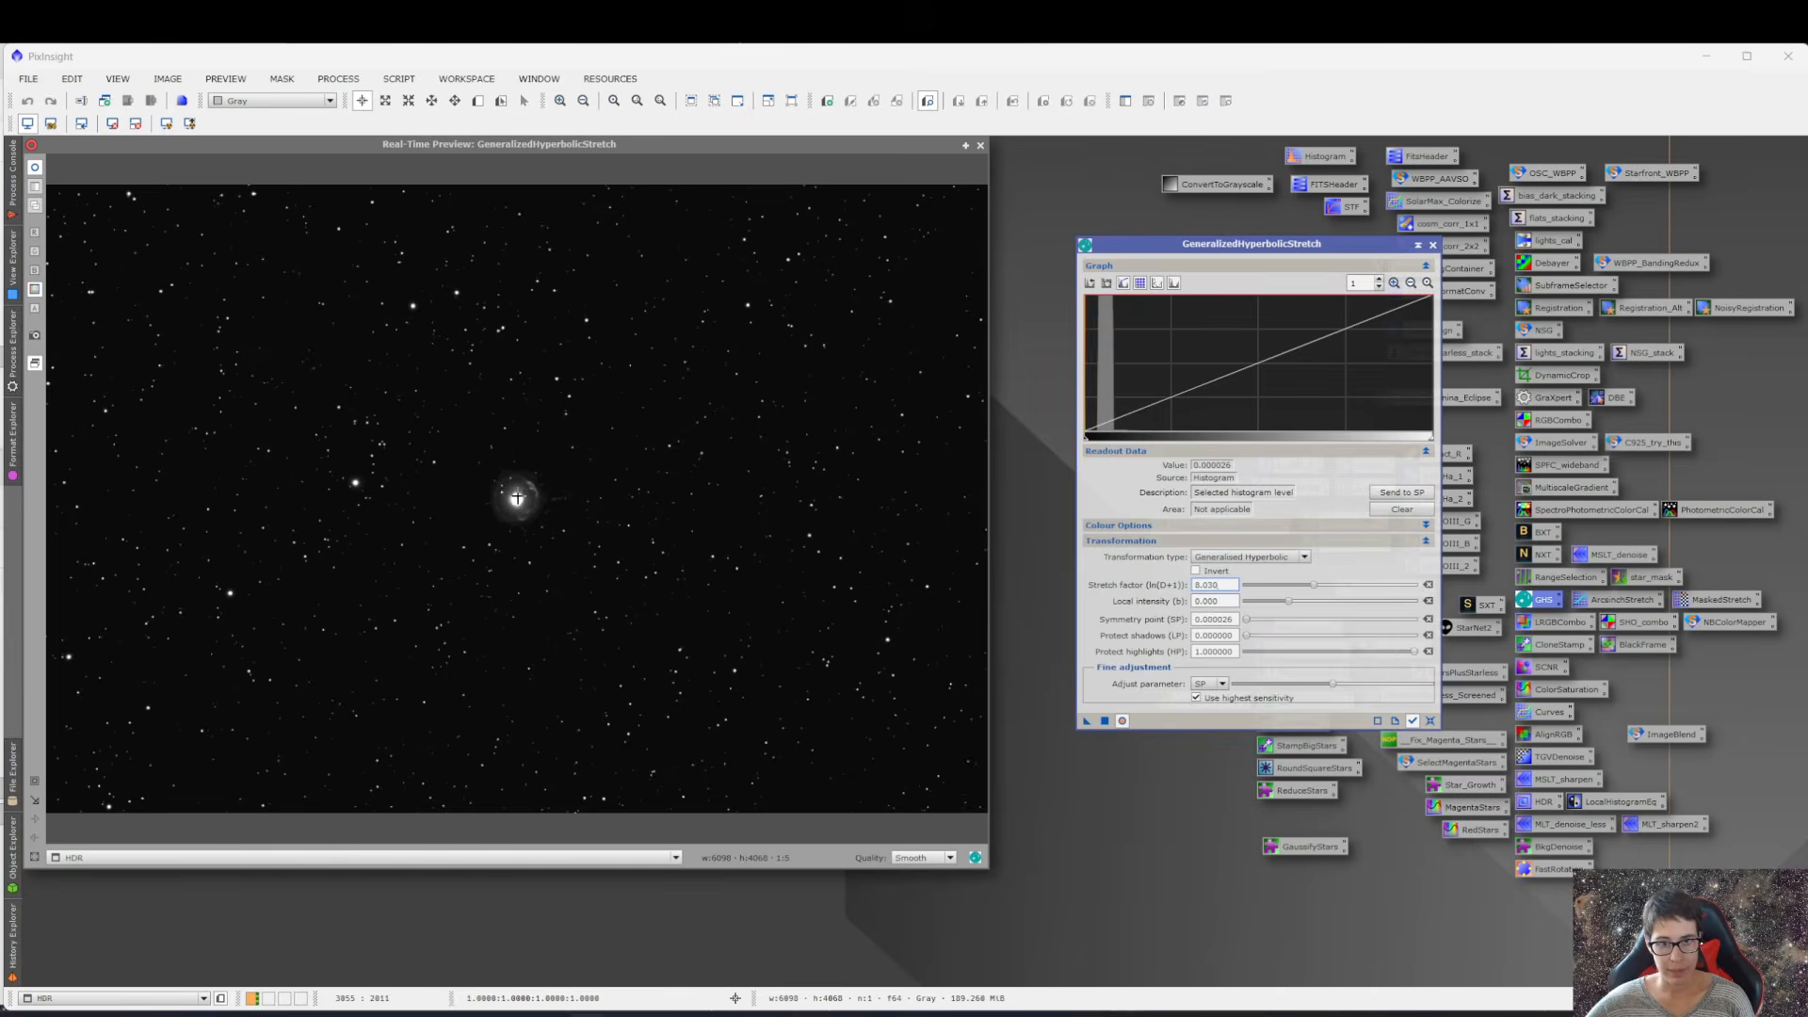
drag(518, 499, 516, 499)
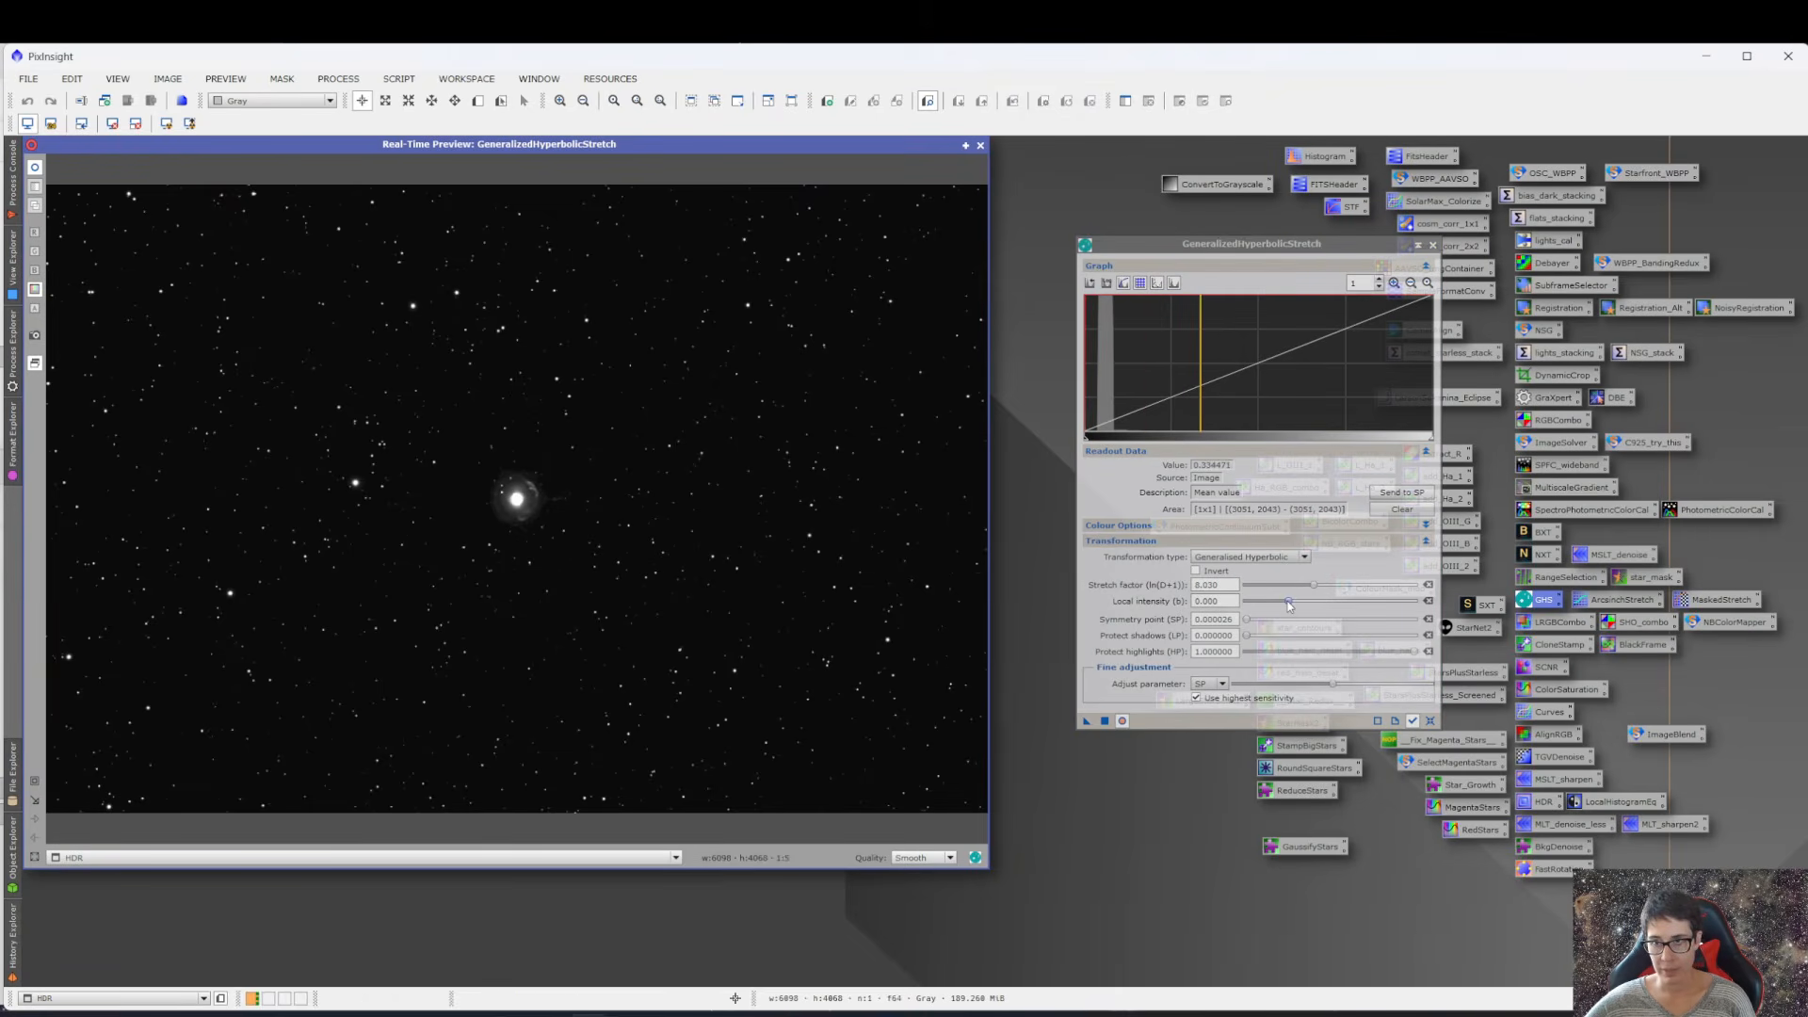
drag(1289, 604, 1376, 613)
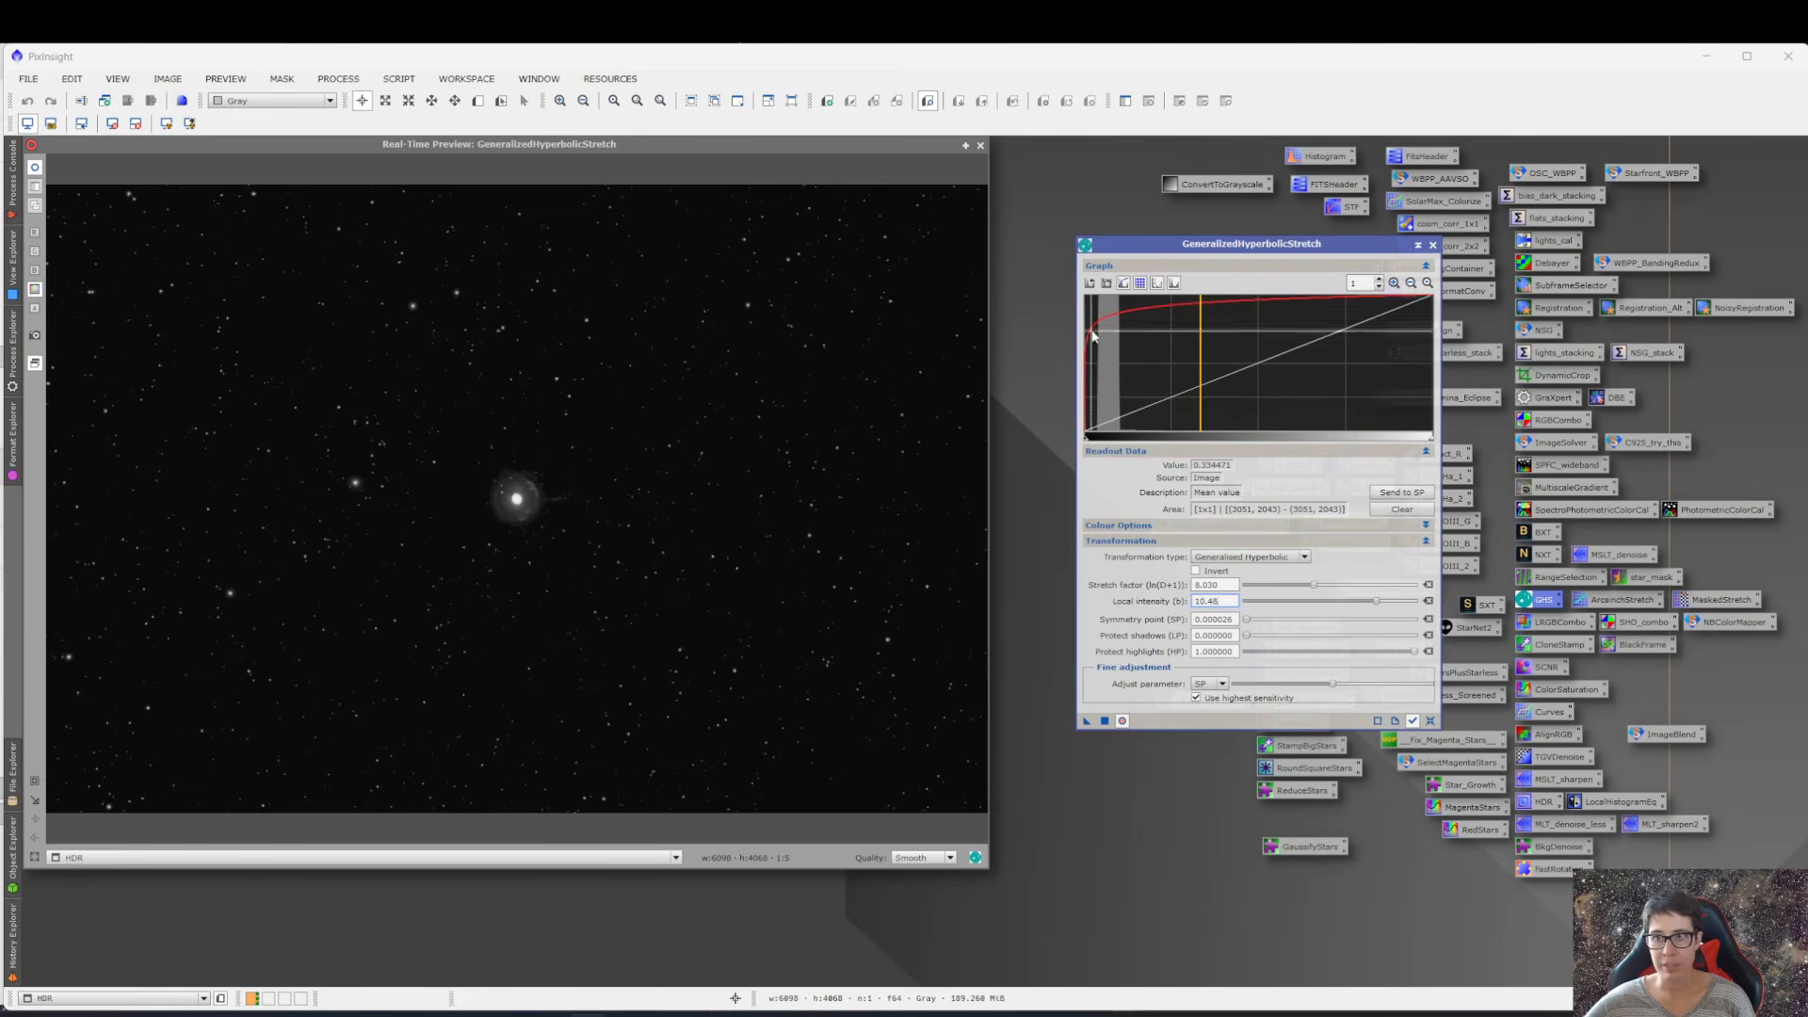
mouse_move(1381, 608)
mouse_down()
mouse_move(1291, 601)
mouse_move(1410, 618)
mouse_up()
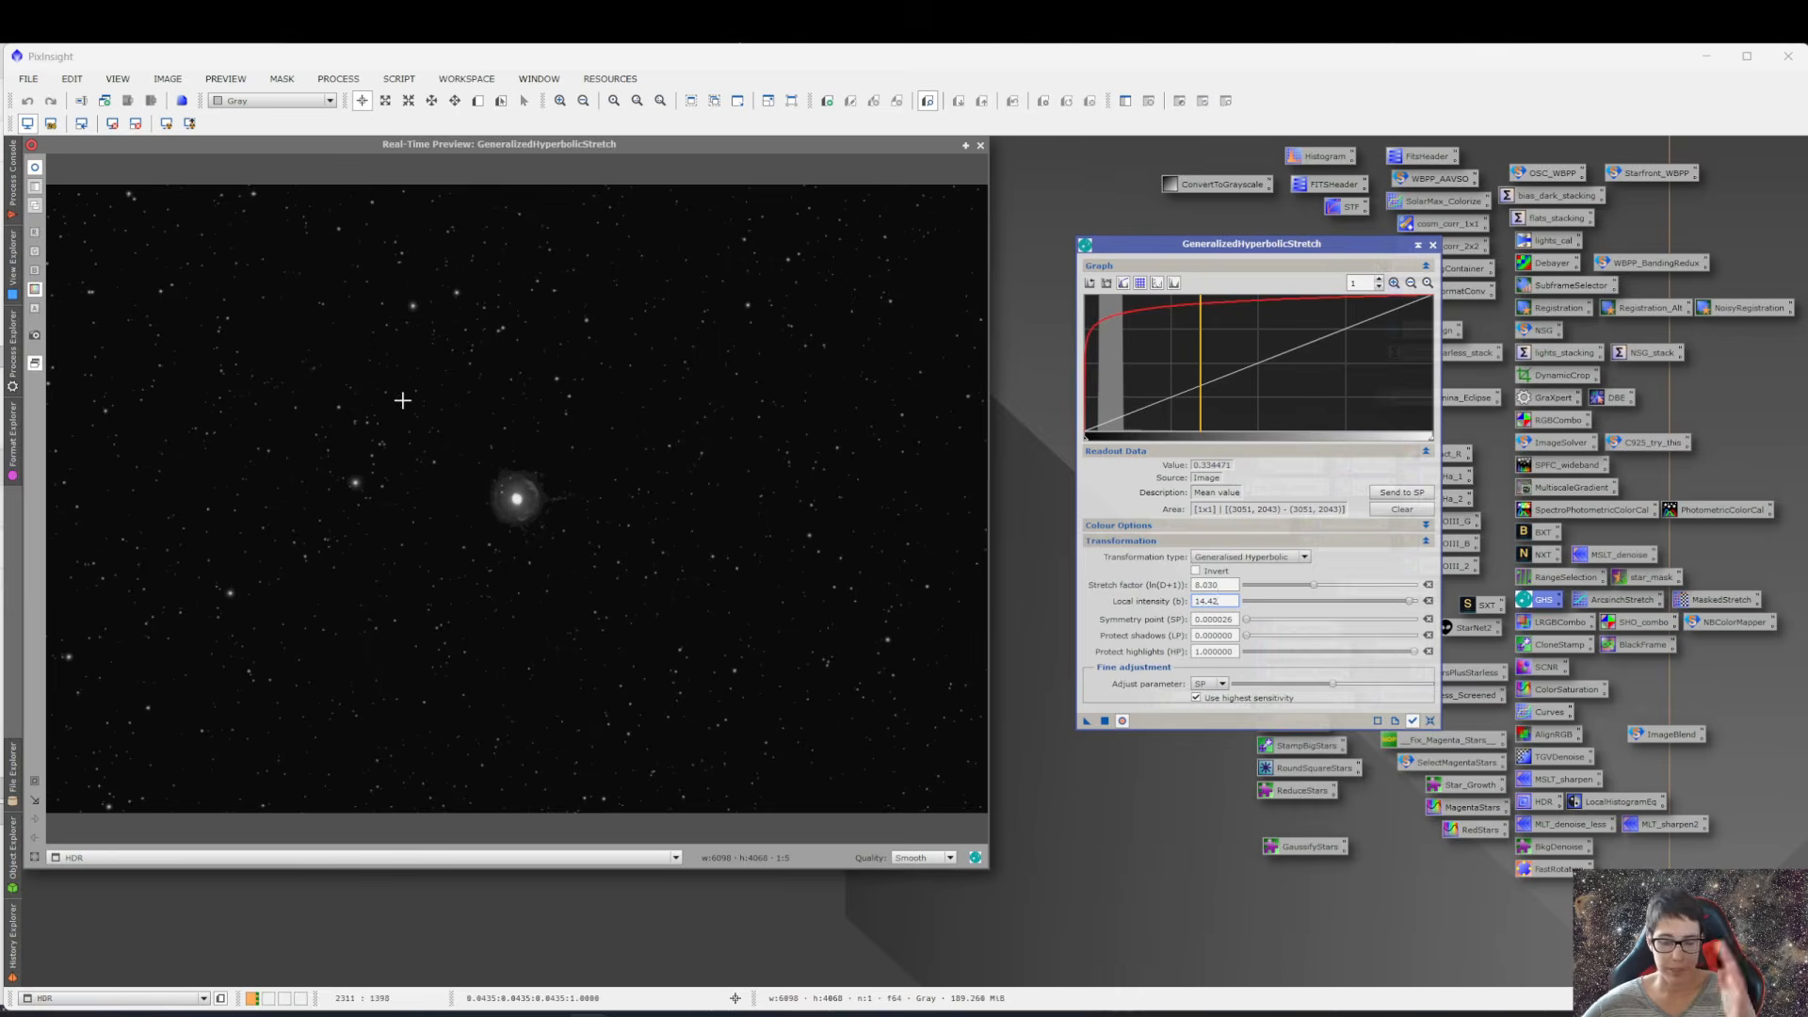
- Read the original and stretched pixel values at several points across the nebula core in the preview
click(517, 499)
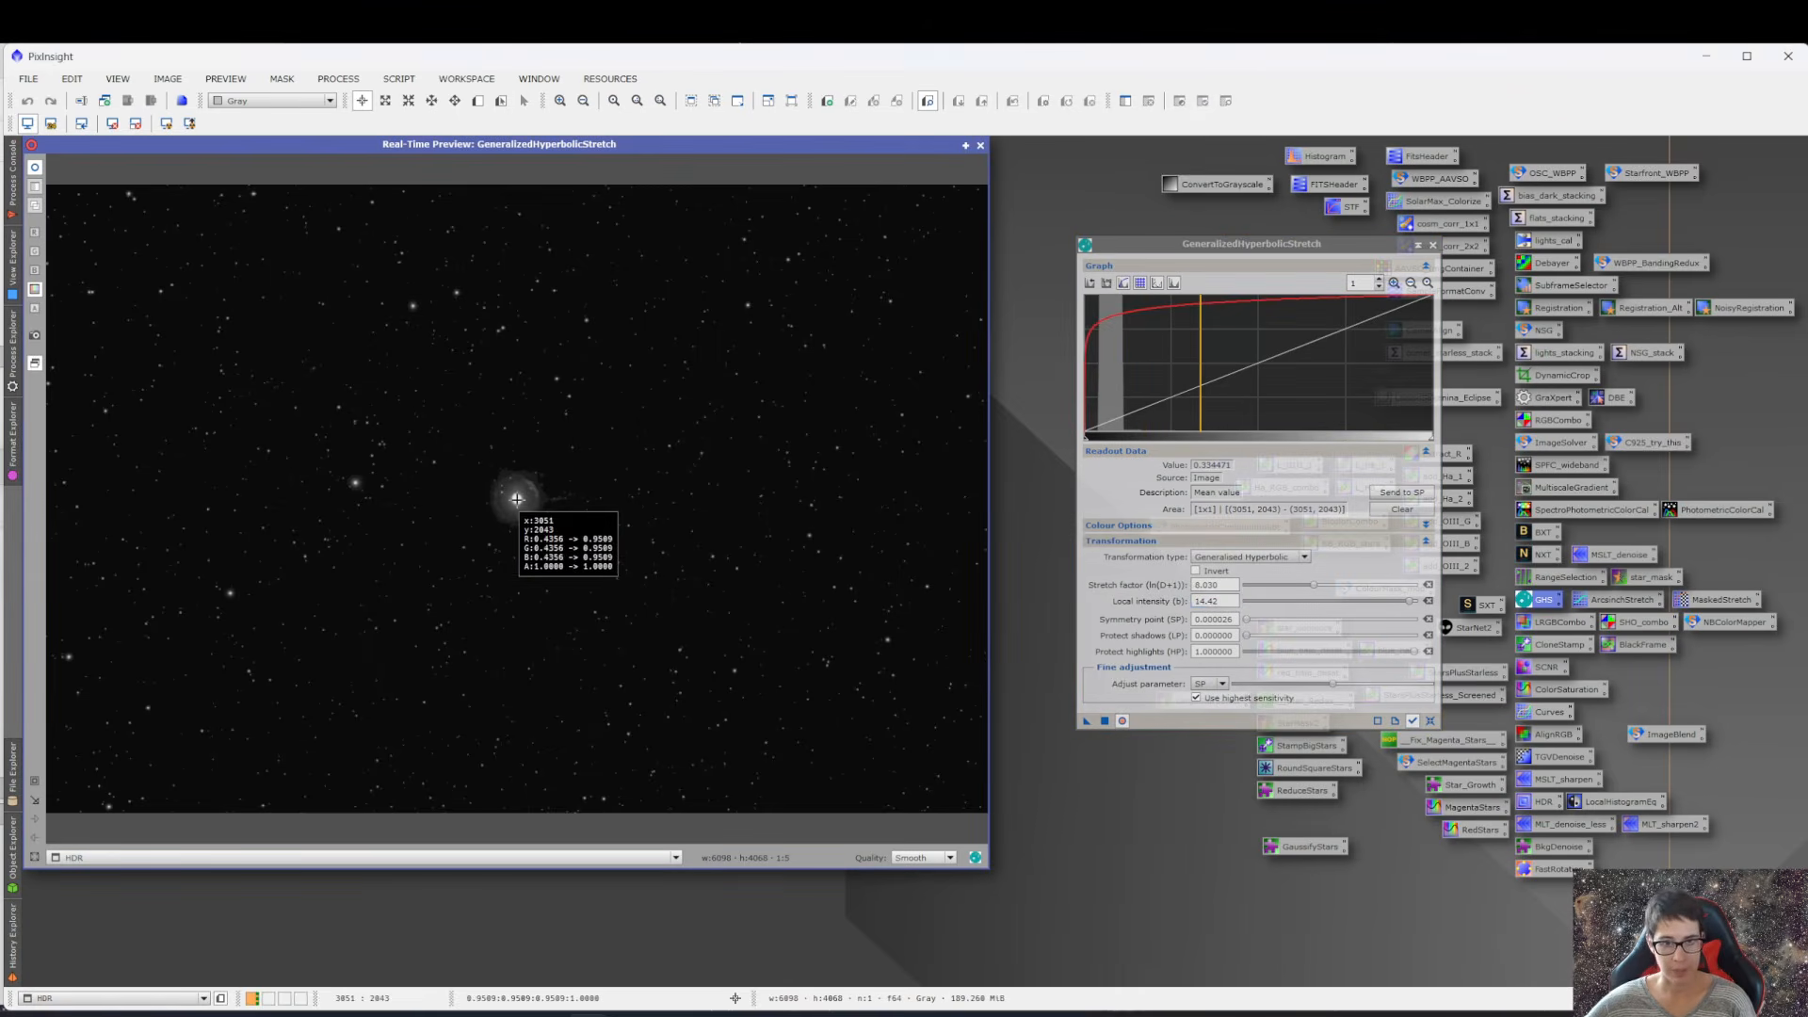
drag(518, 499, 514, 499)
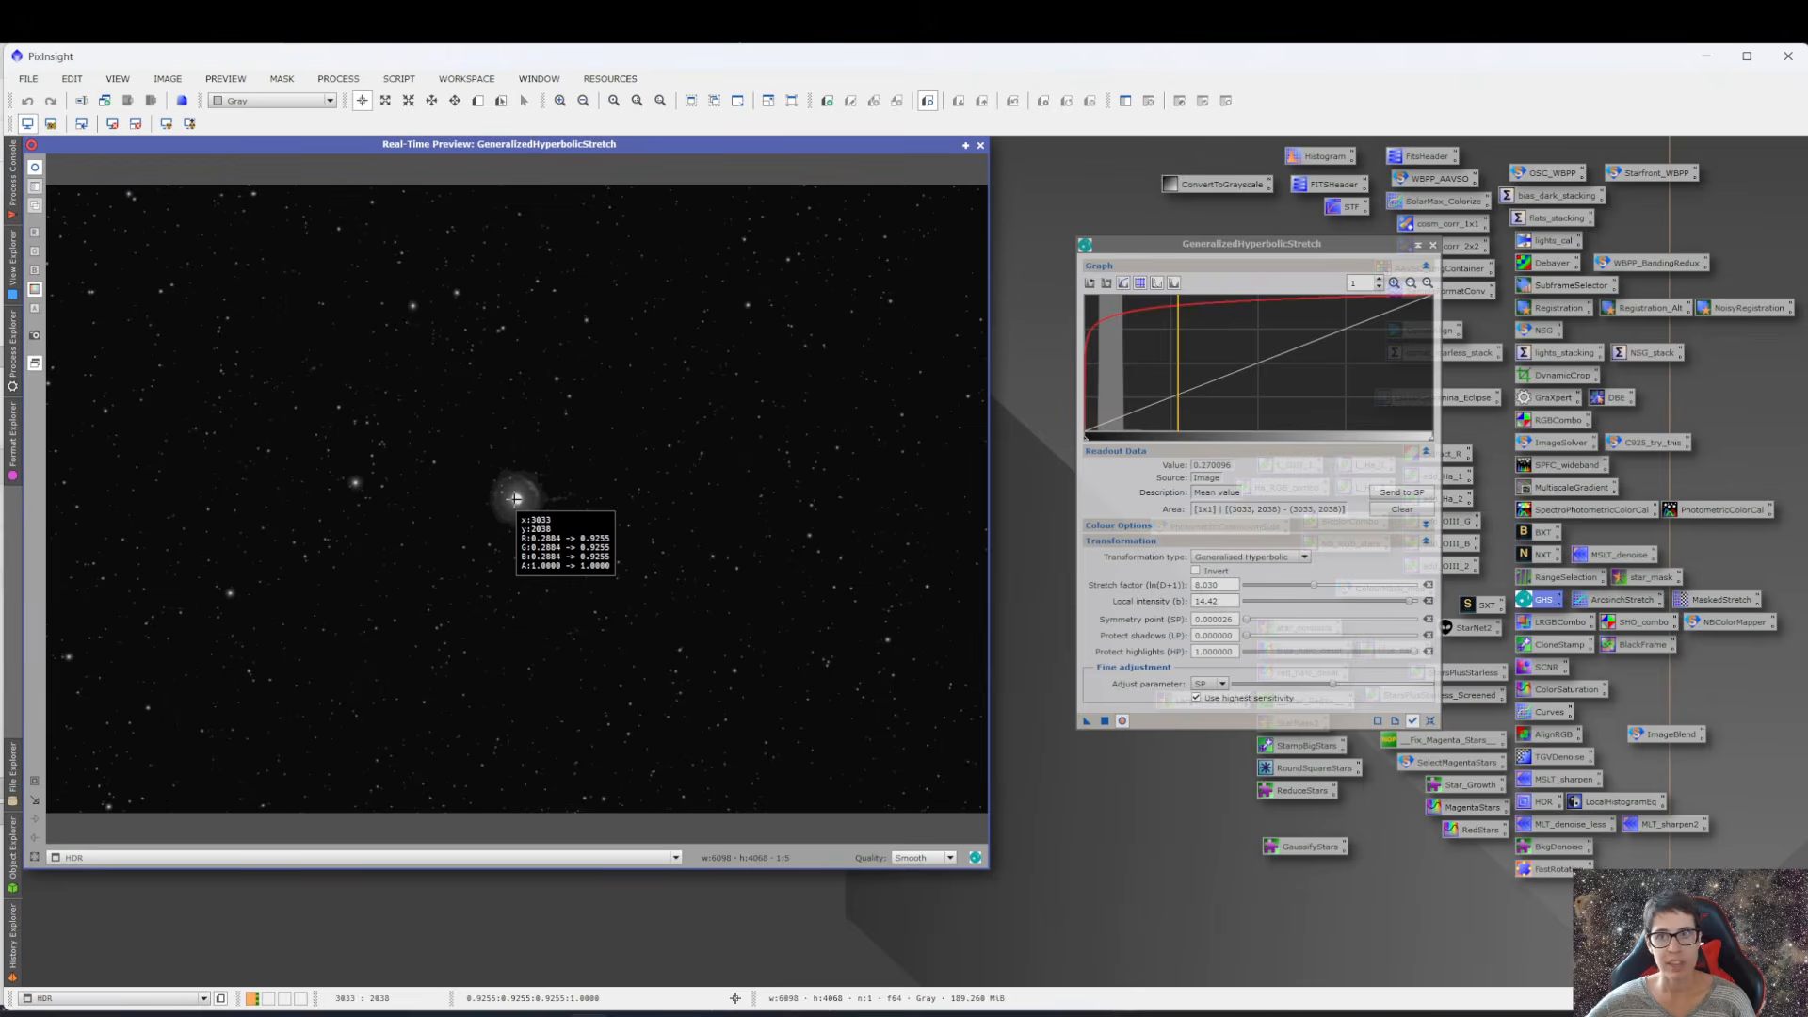
drag(515, 498, 517, 498)
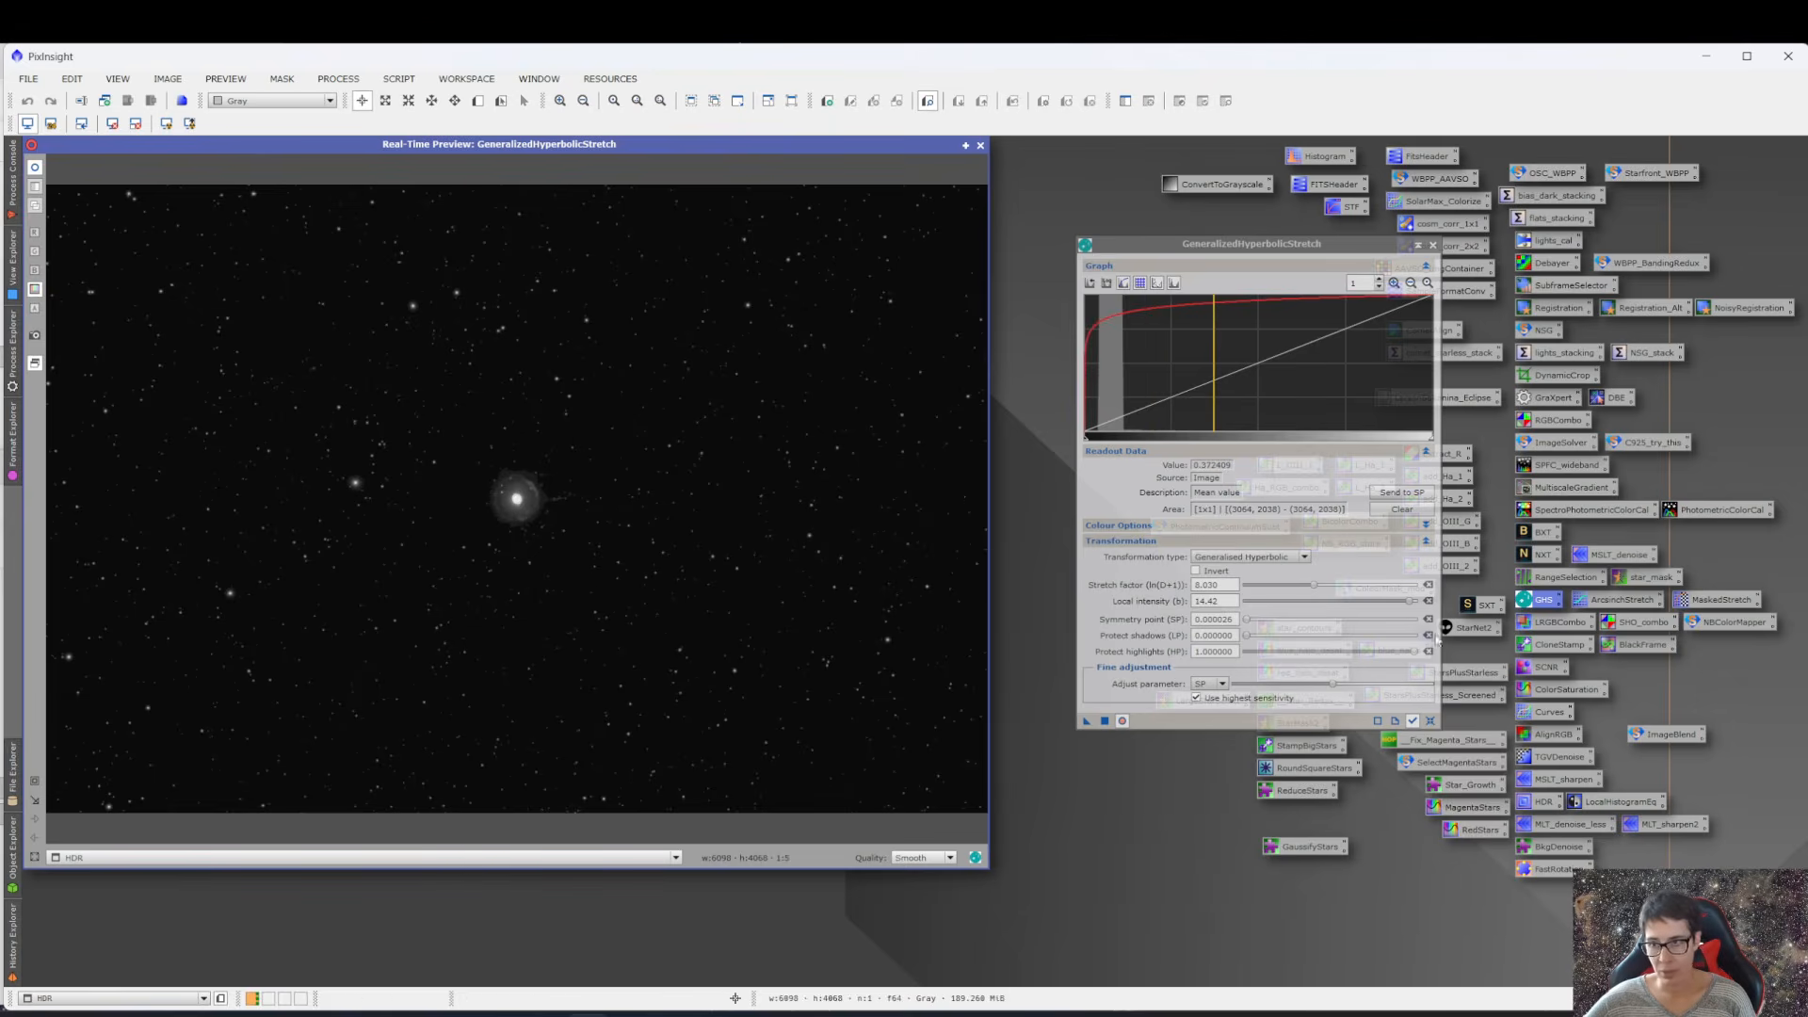
- Set highlight protection to 0.32 after trying a much lower value, and sample the nebula core again
click(1414, 654)
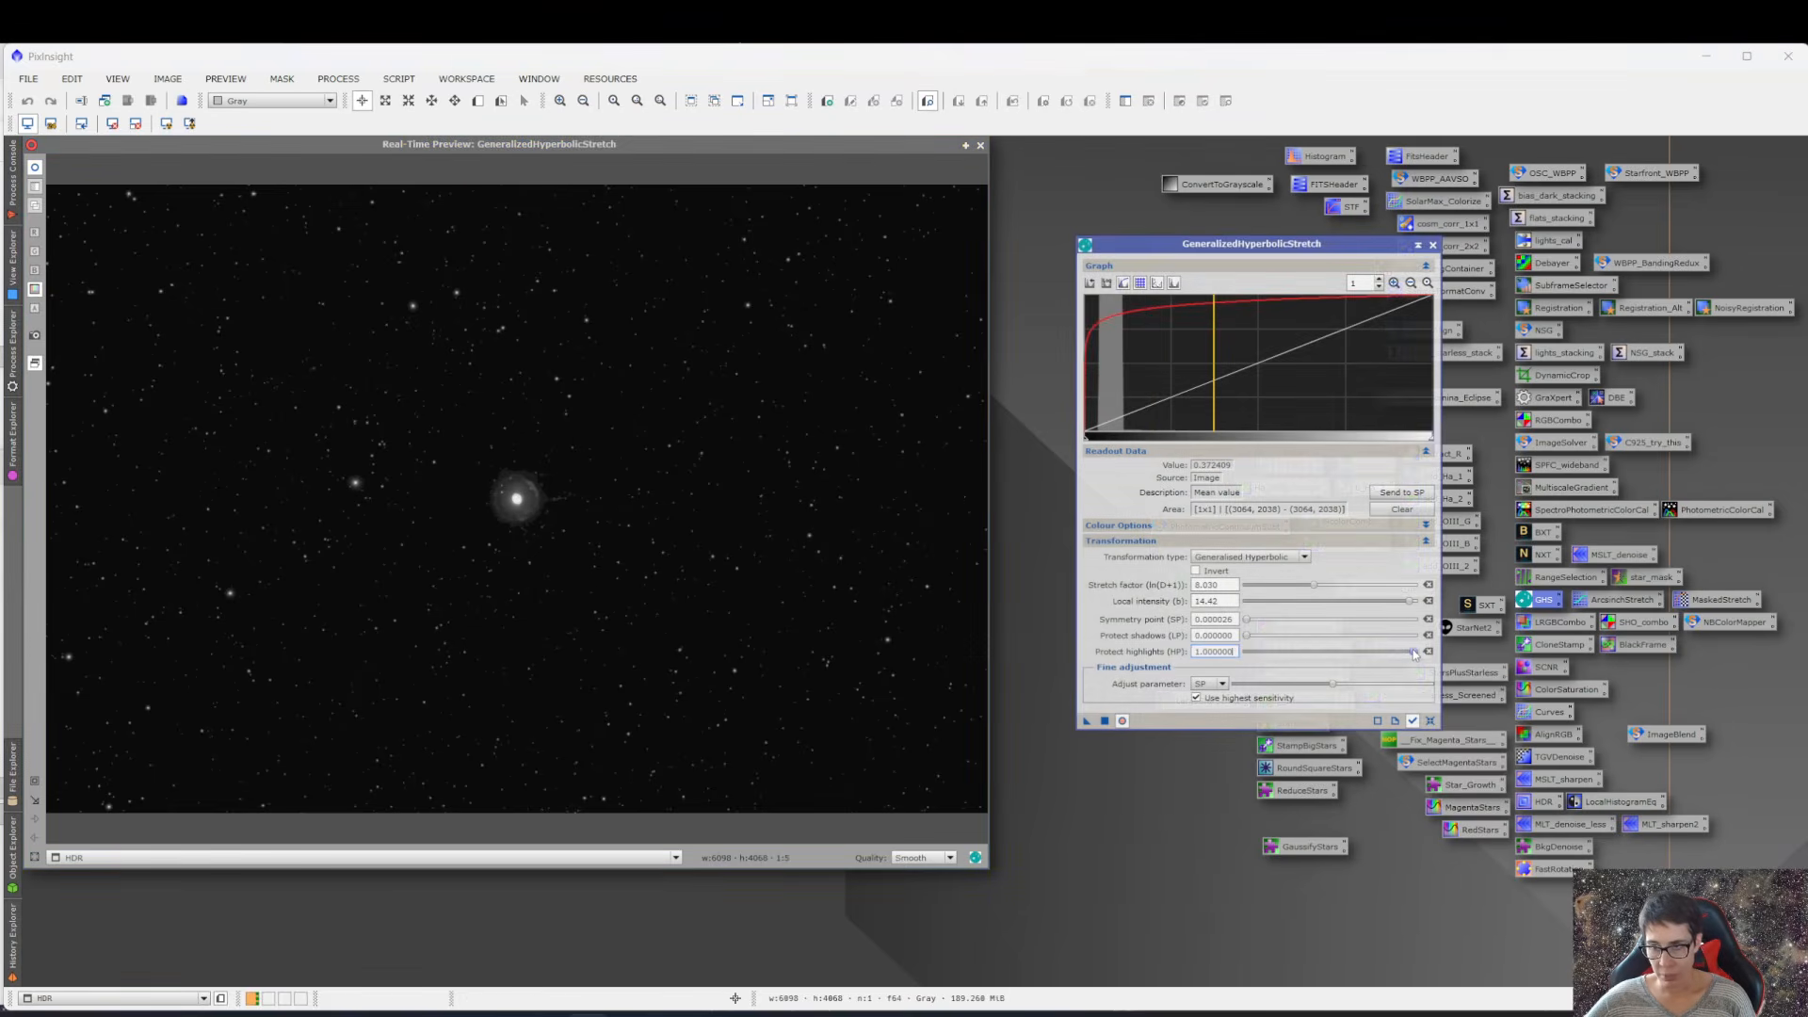
drag(1412, 653, 1253, 651)
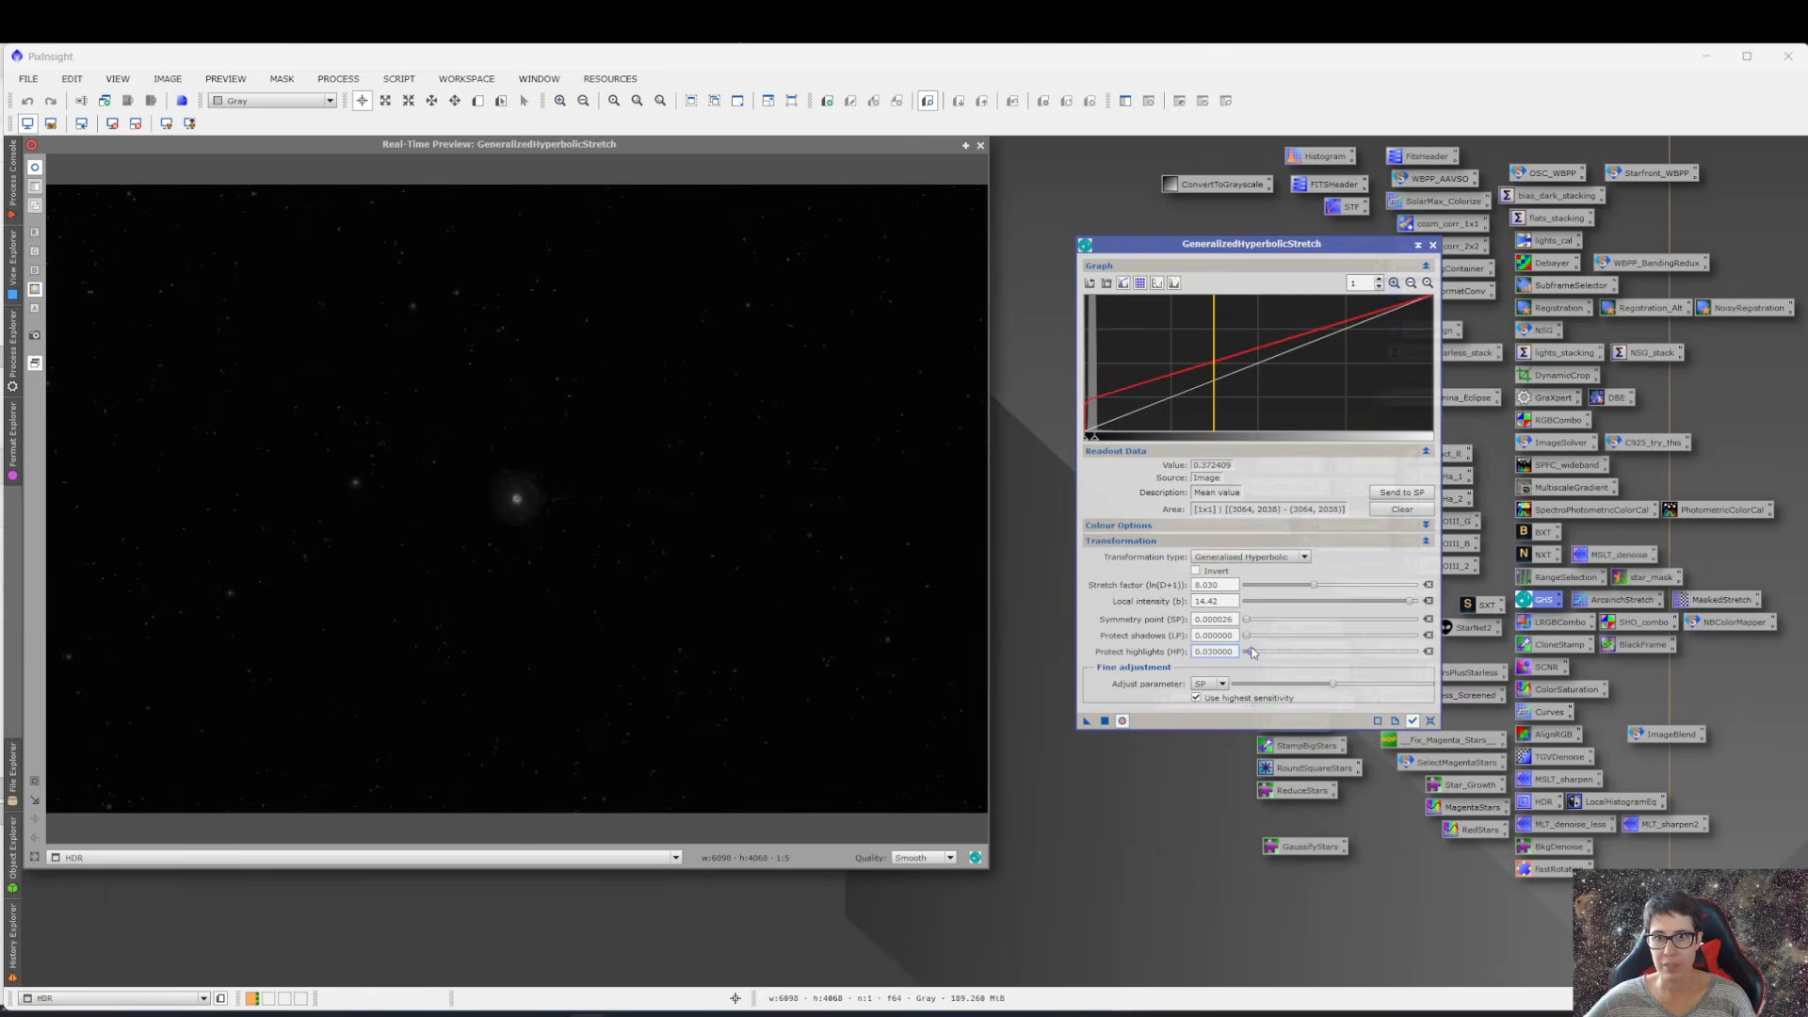
drag(1251, 651, 1305, 652)
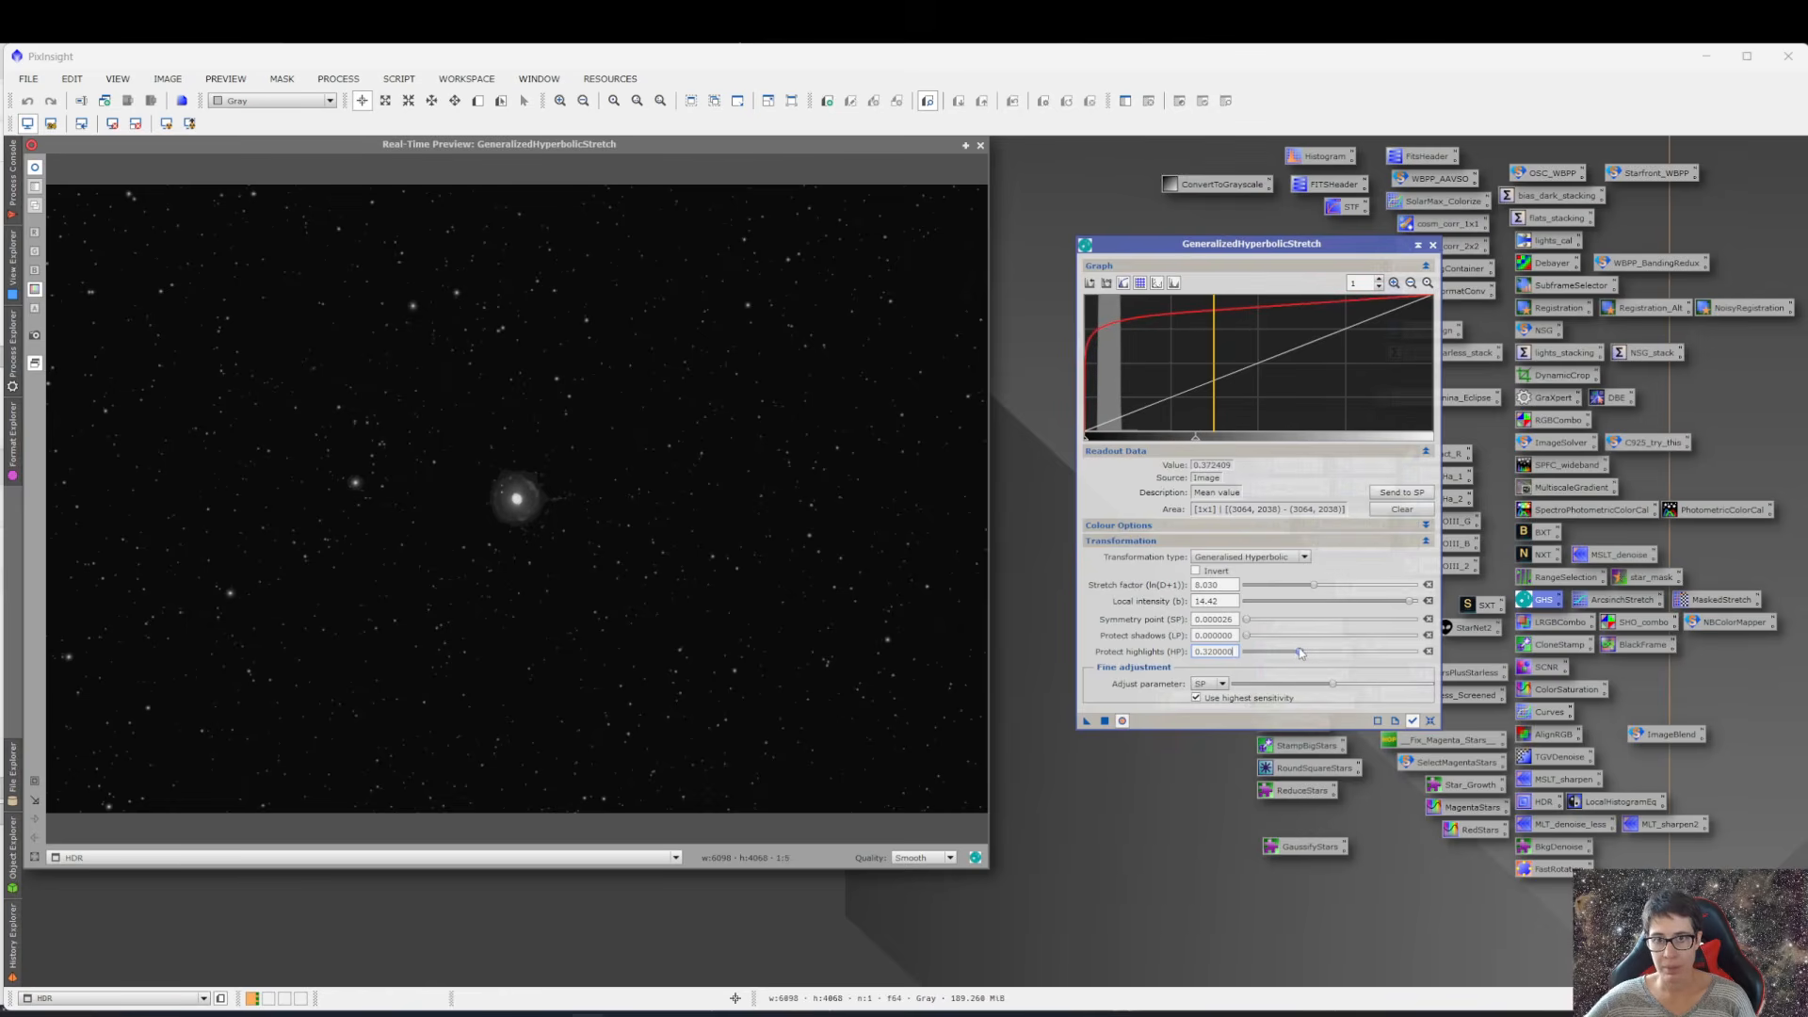
click(516, 497)
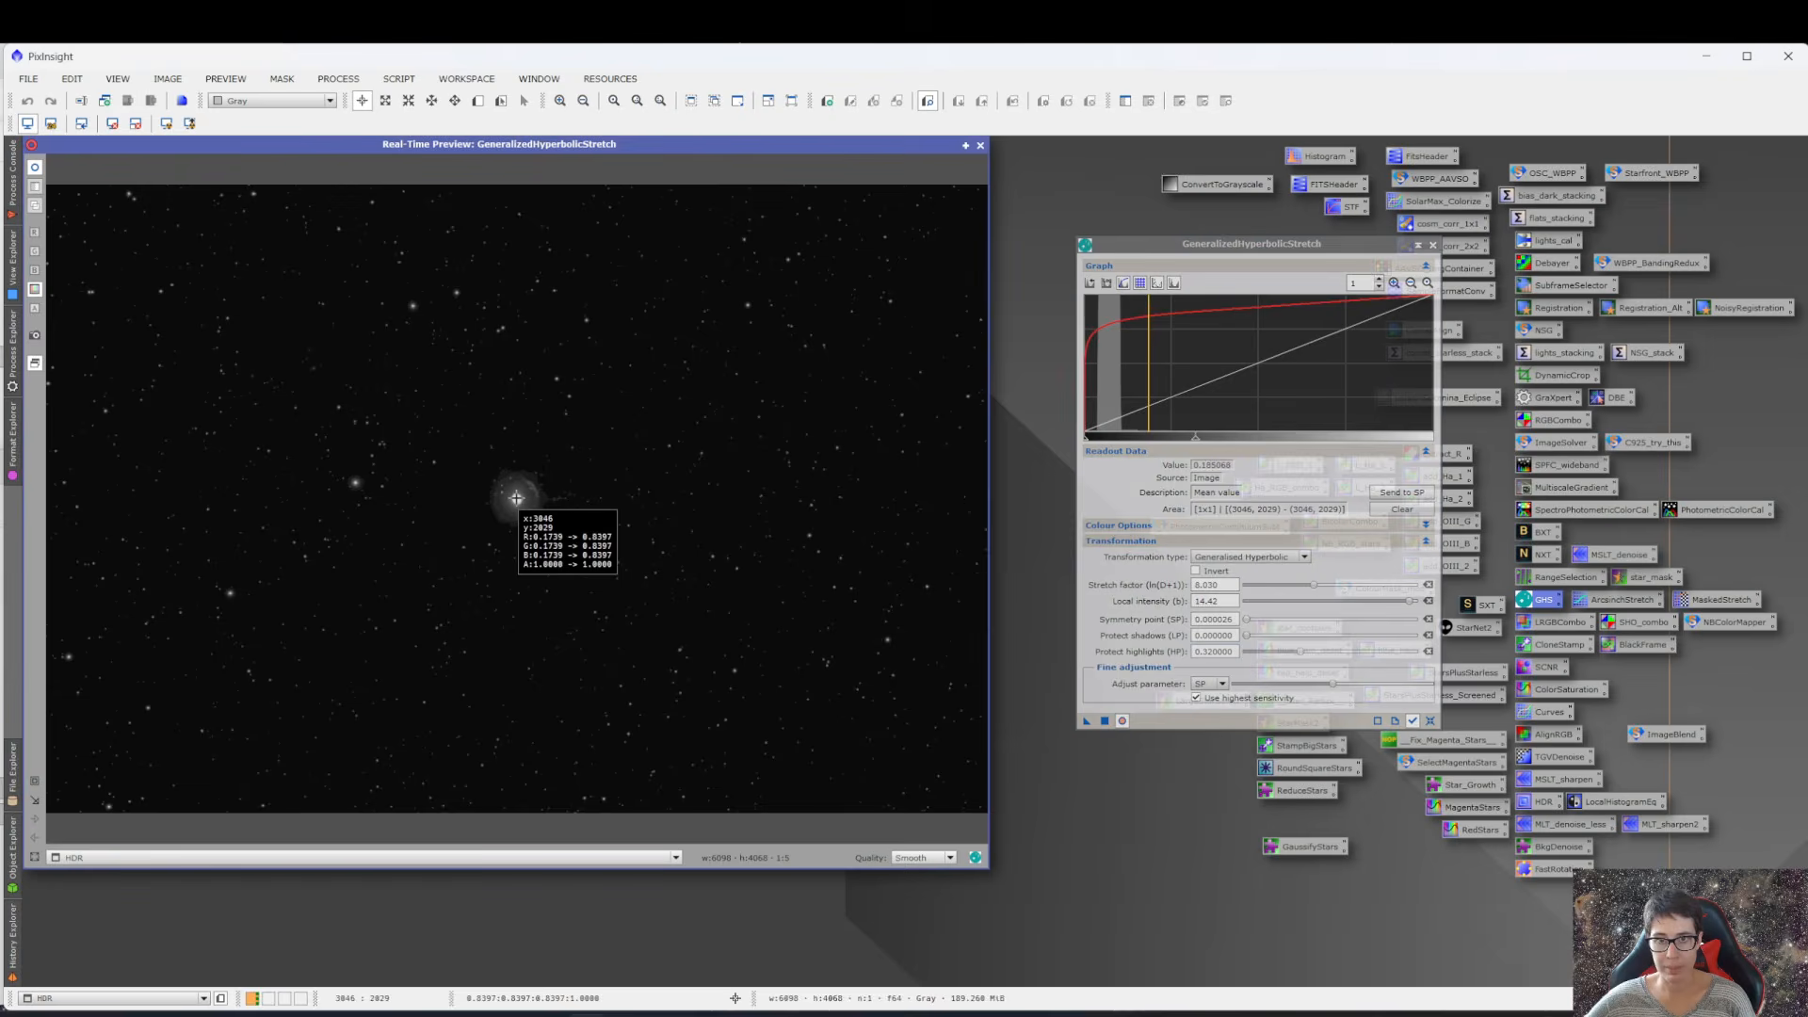
- Sample the nebula core once more, apply the configured stretch to the OIII HDR image, and reset the stretch parameters
drag(515, 498, 515, 497)
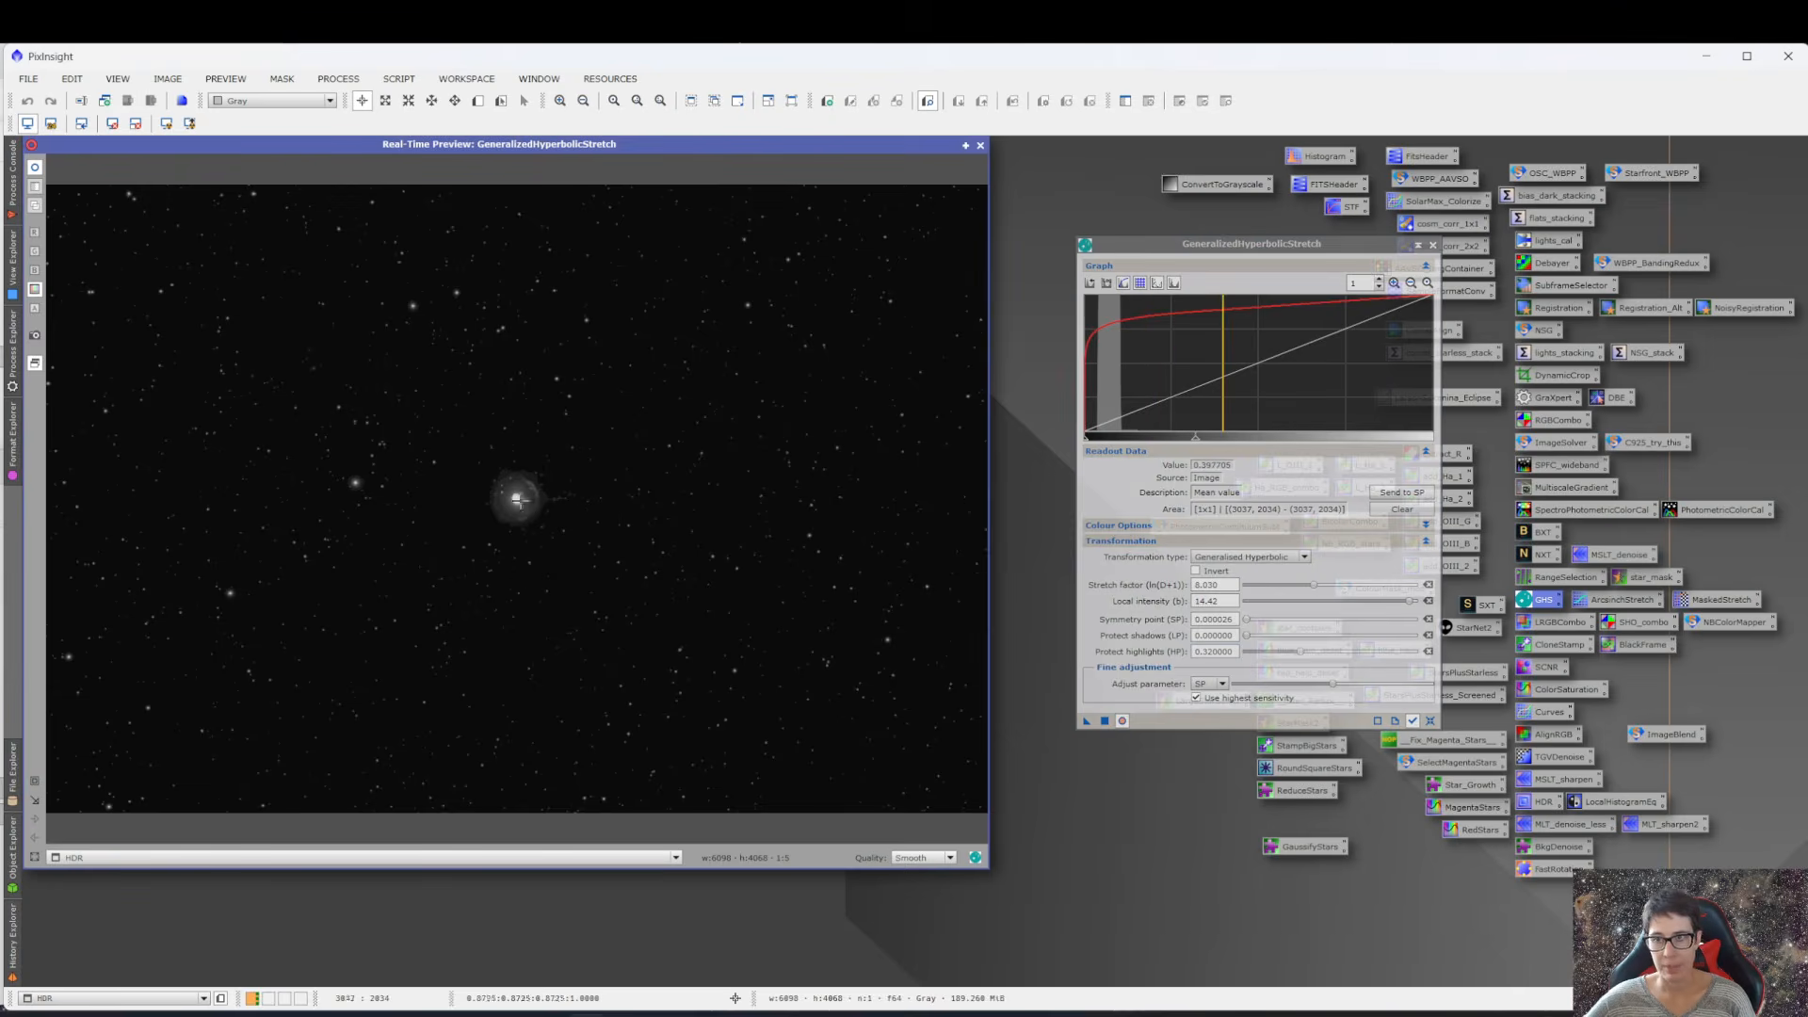
click(1105, 722)
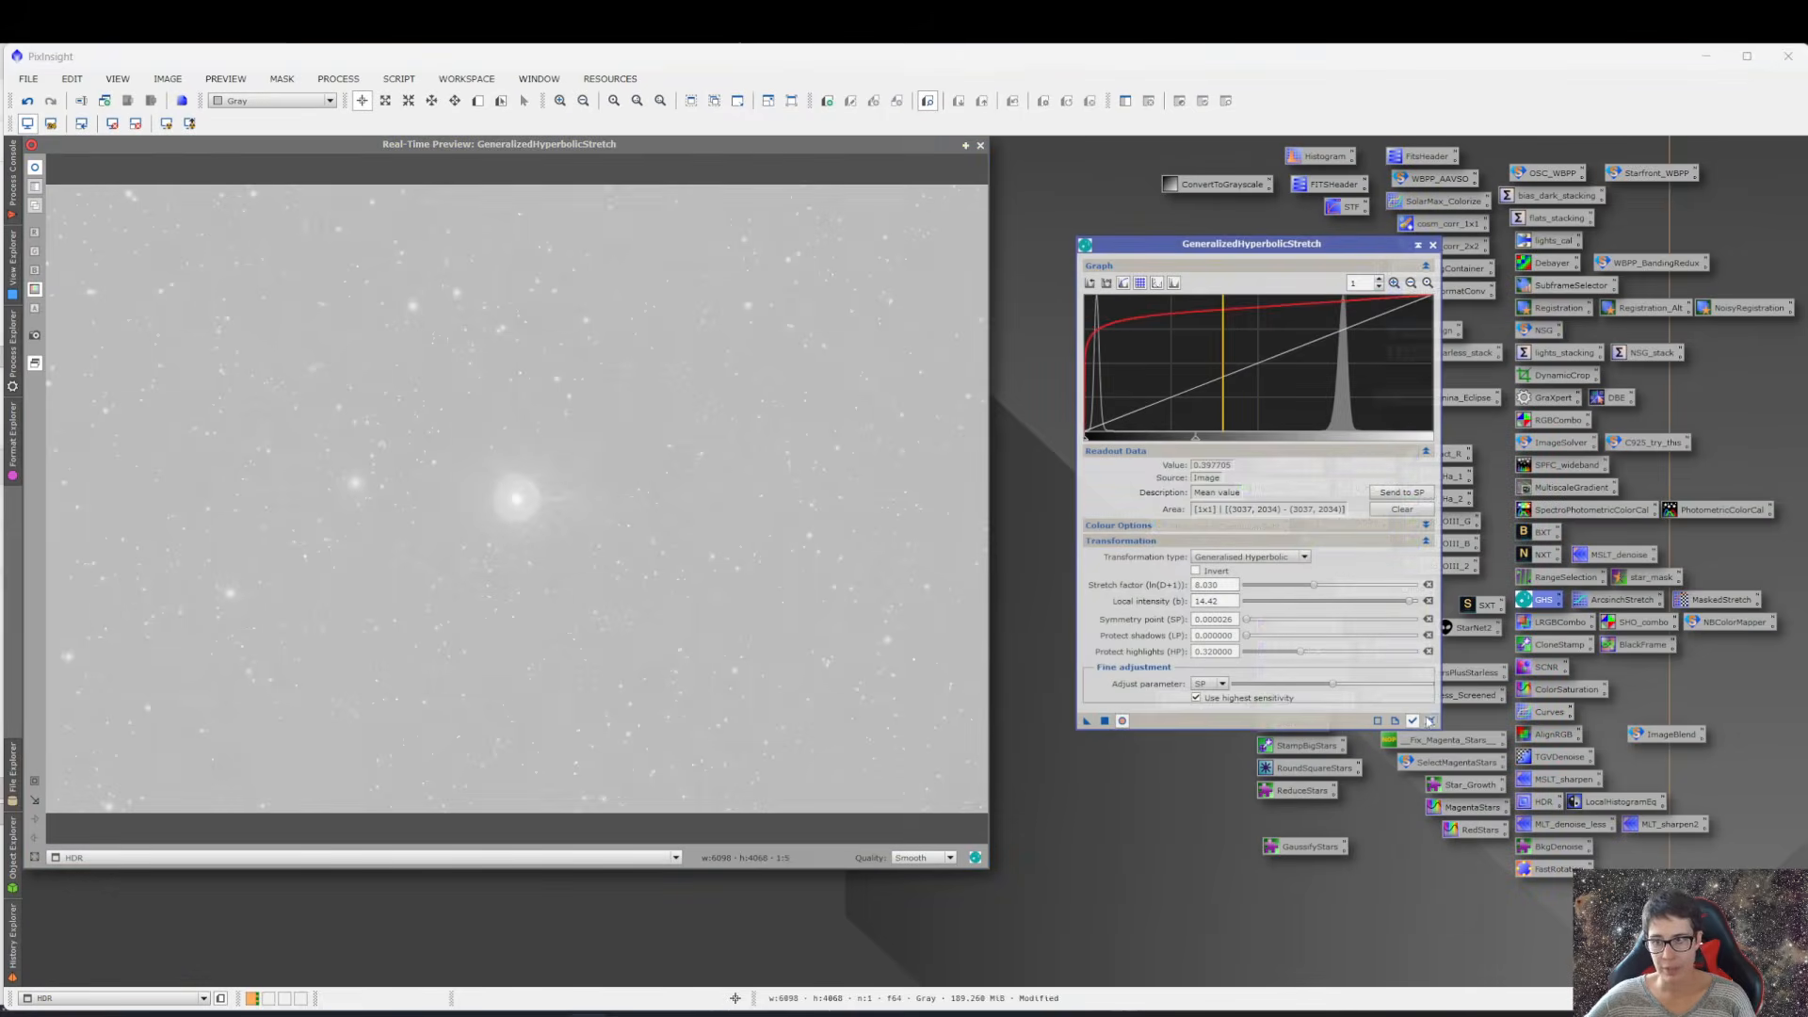
click(1430, 721)
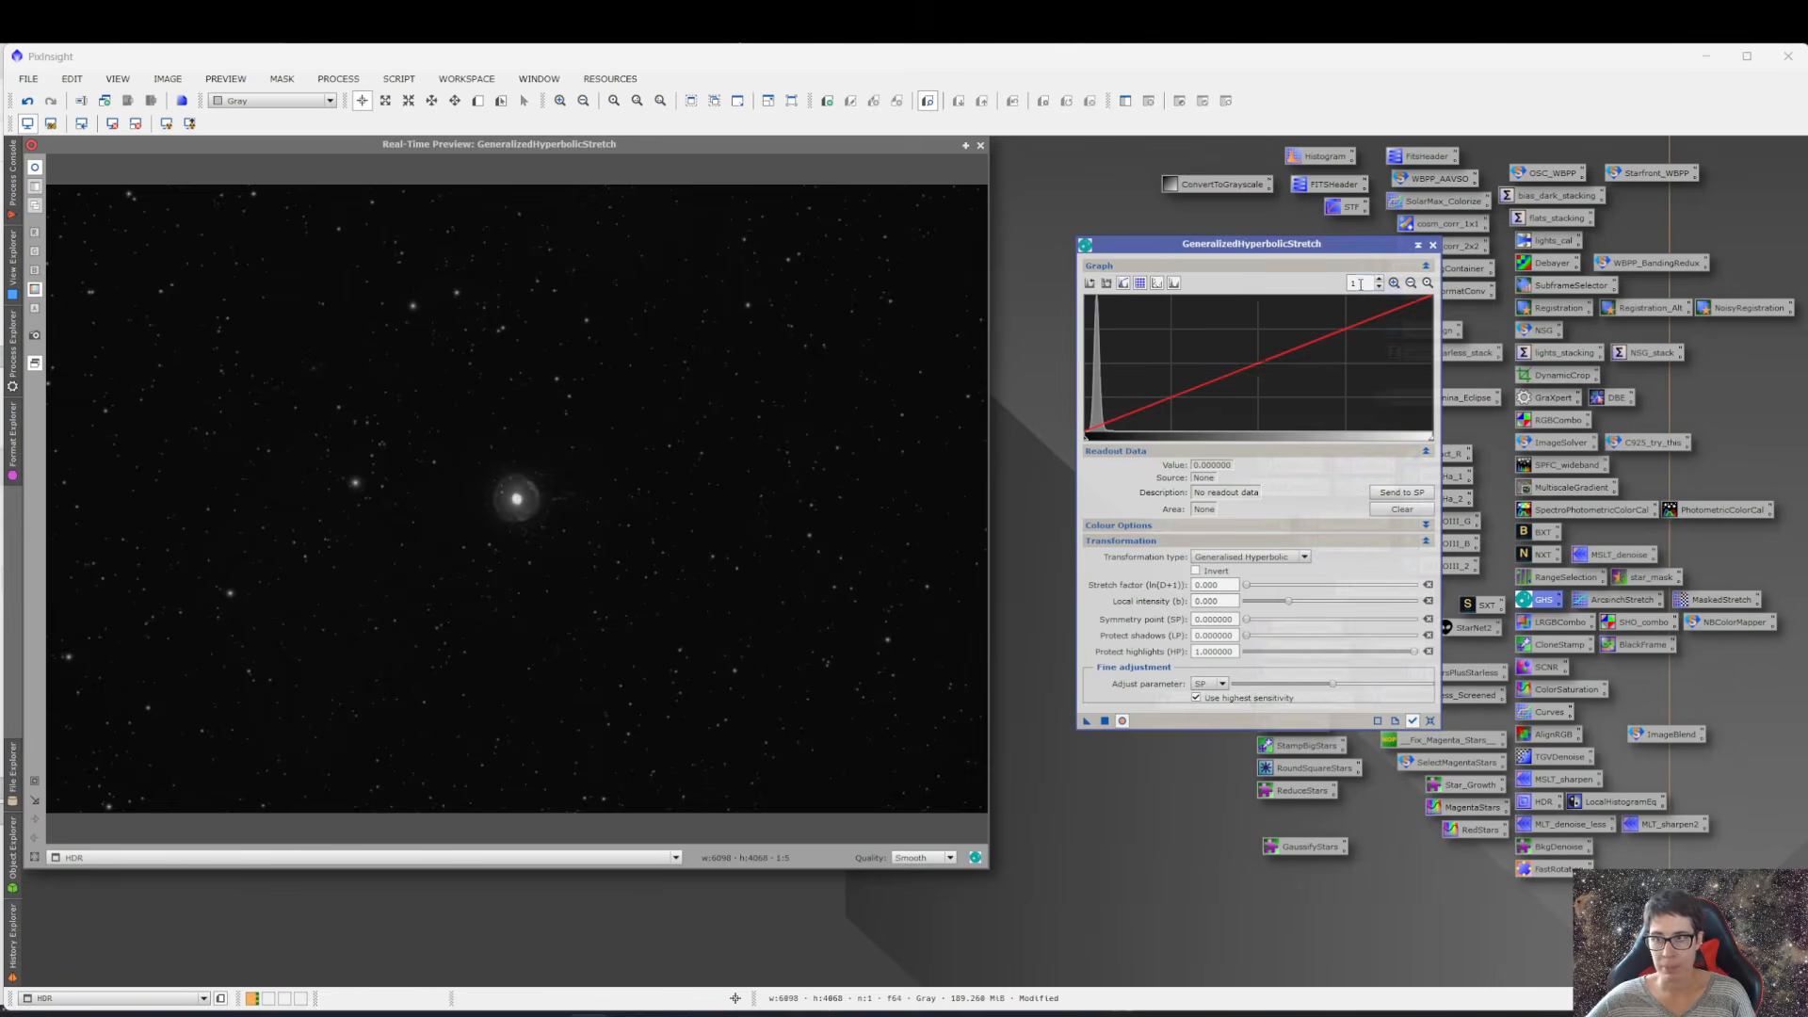
- Set the symmetry point to 0.043294 on the histogram peak's bright slope and raise the stretch factor to 1.34
scroll(1360, 284, up, 7)
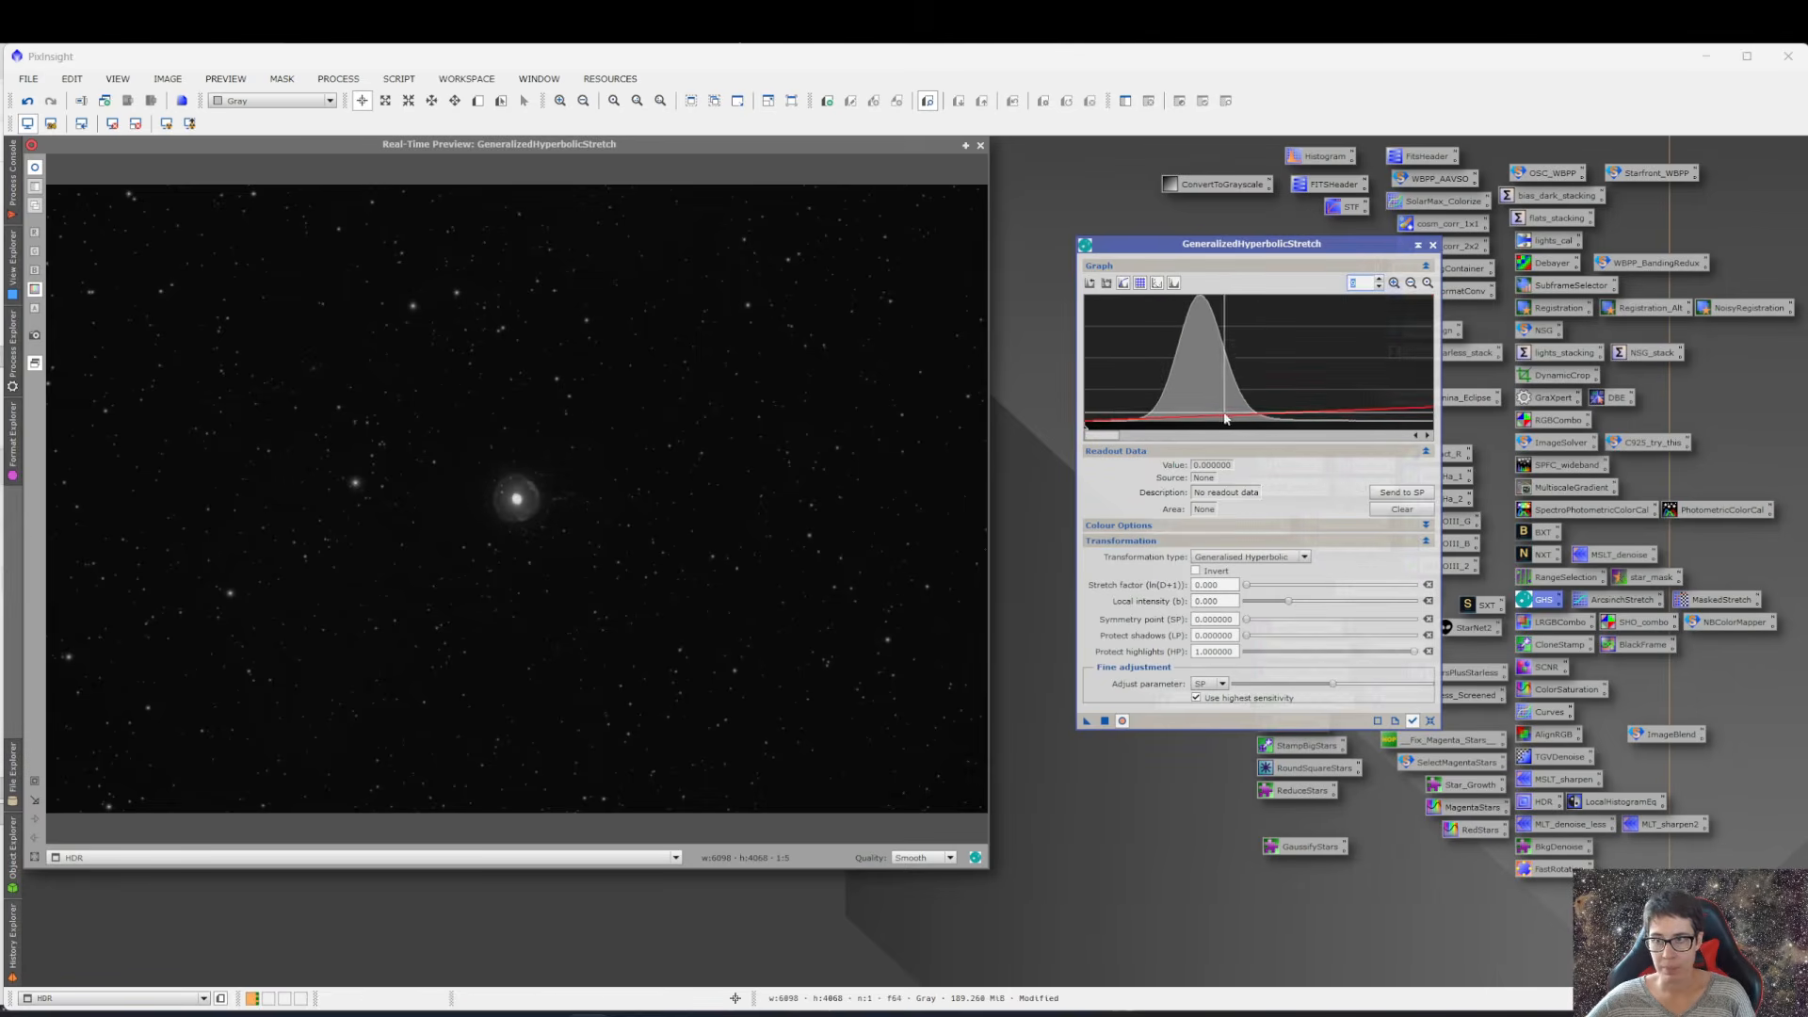
mouse_move(1219, 421)
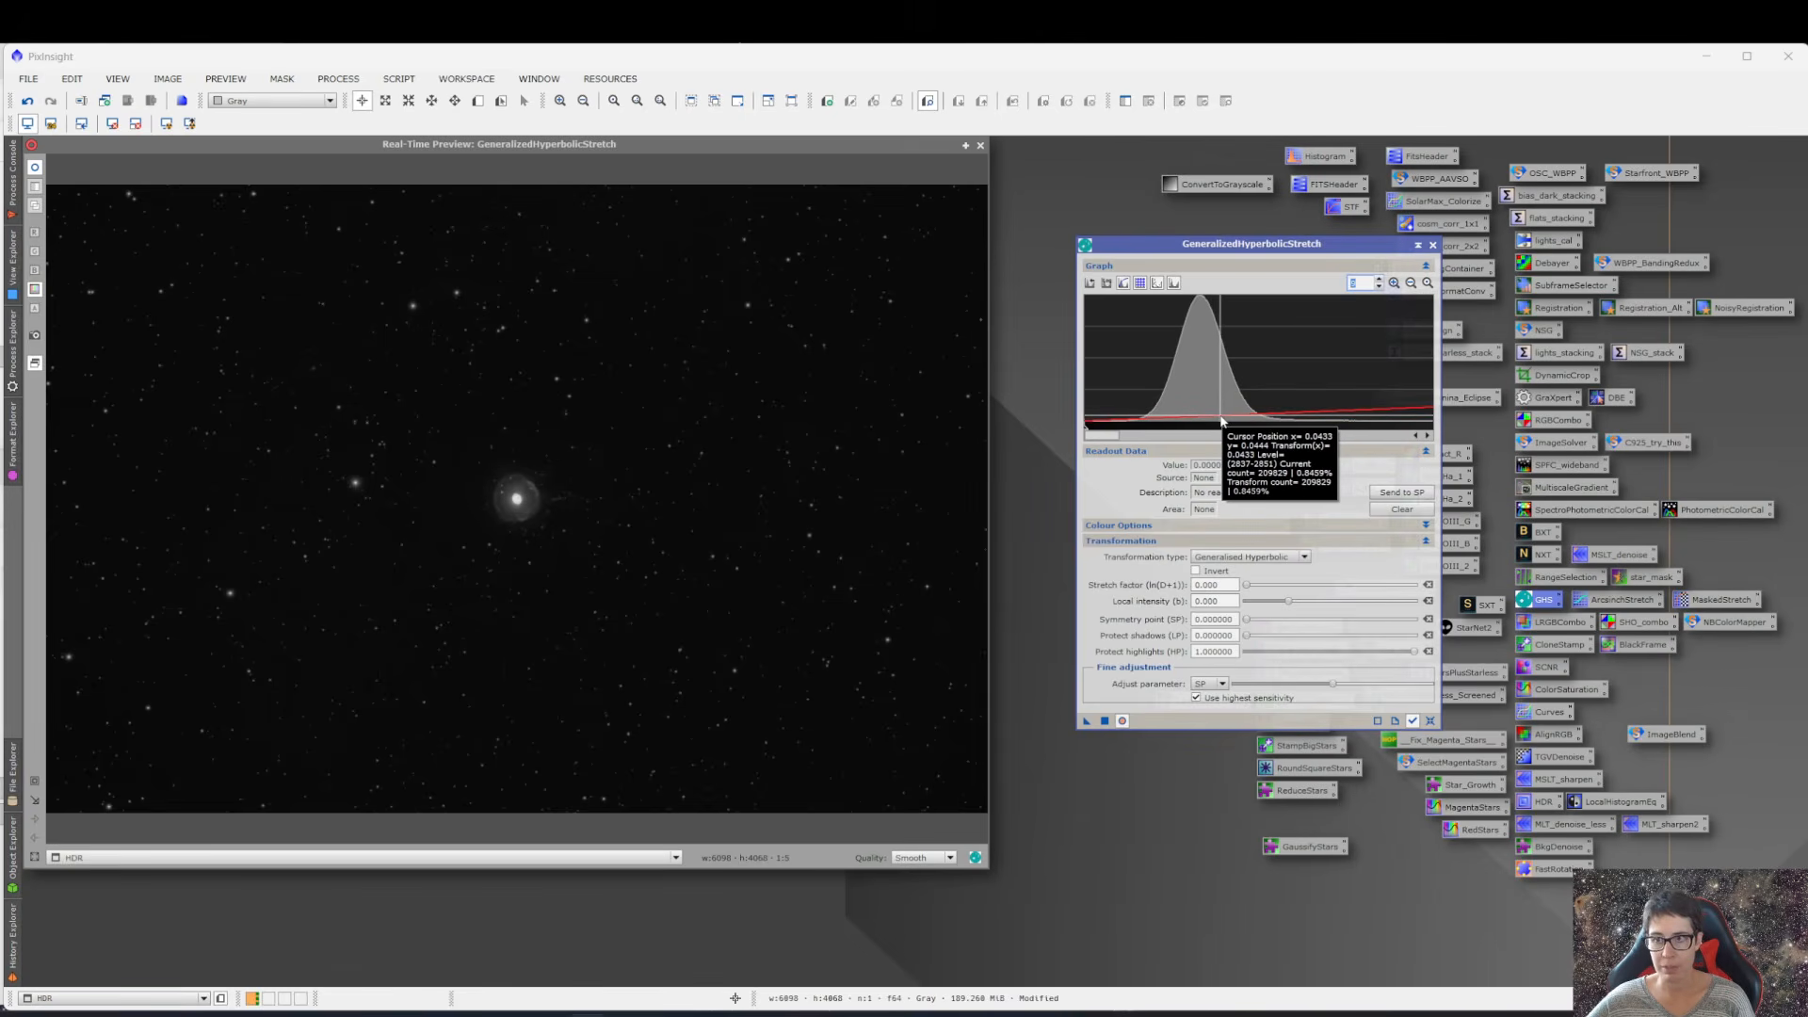
click(1222, 421)
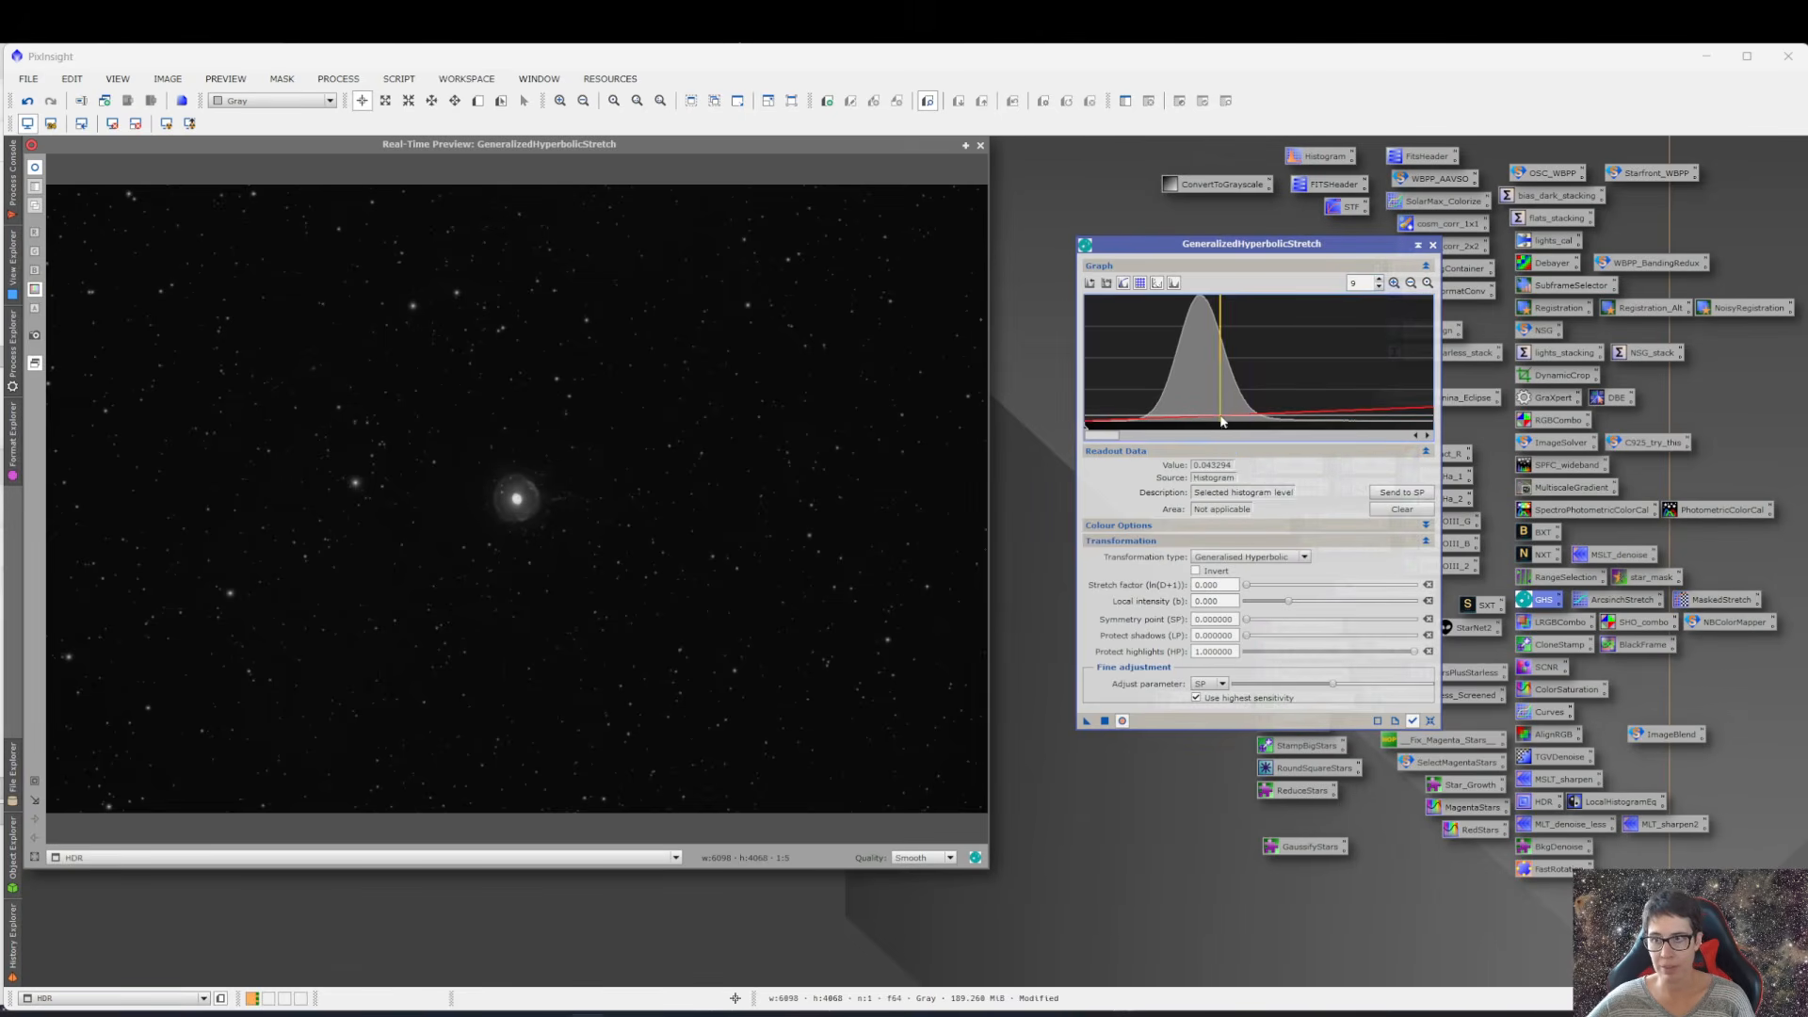
click(1402, 493)
click(1411, 283)
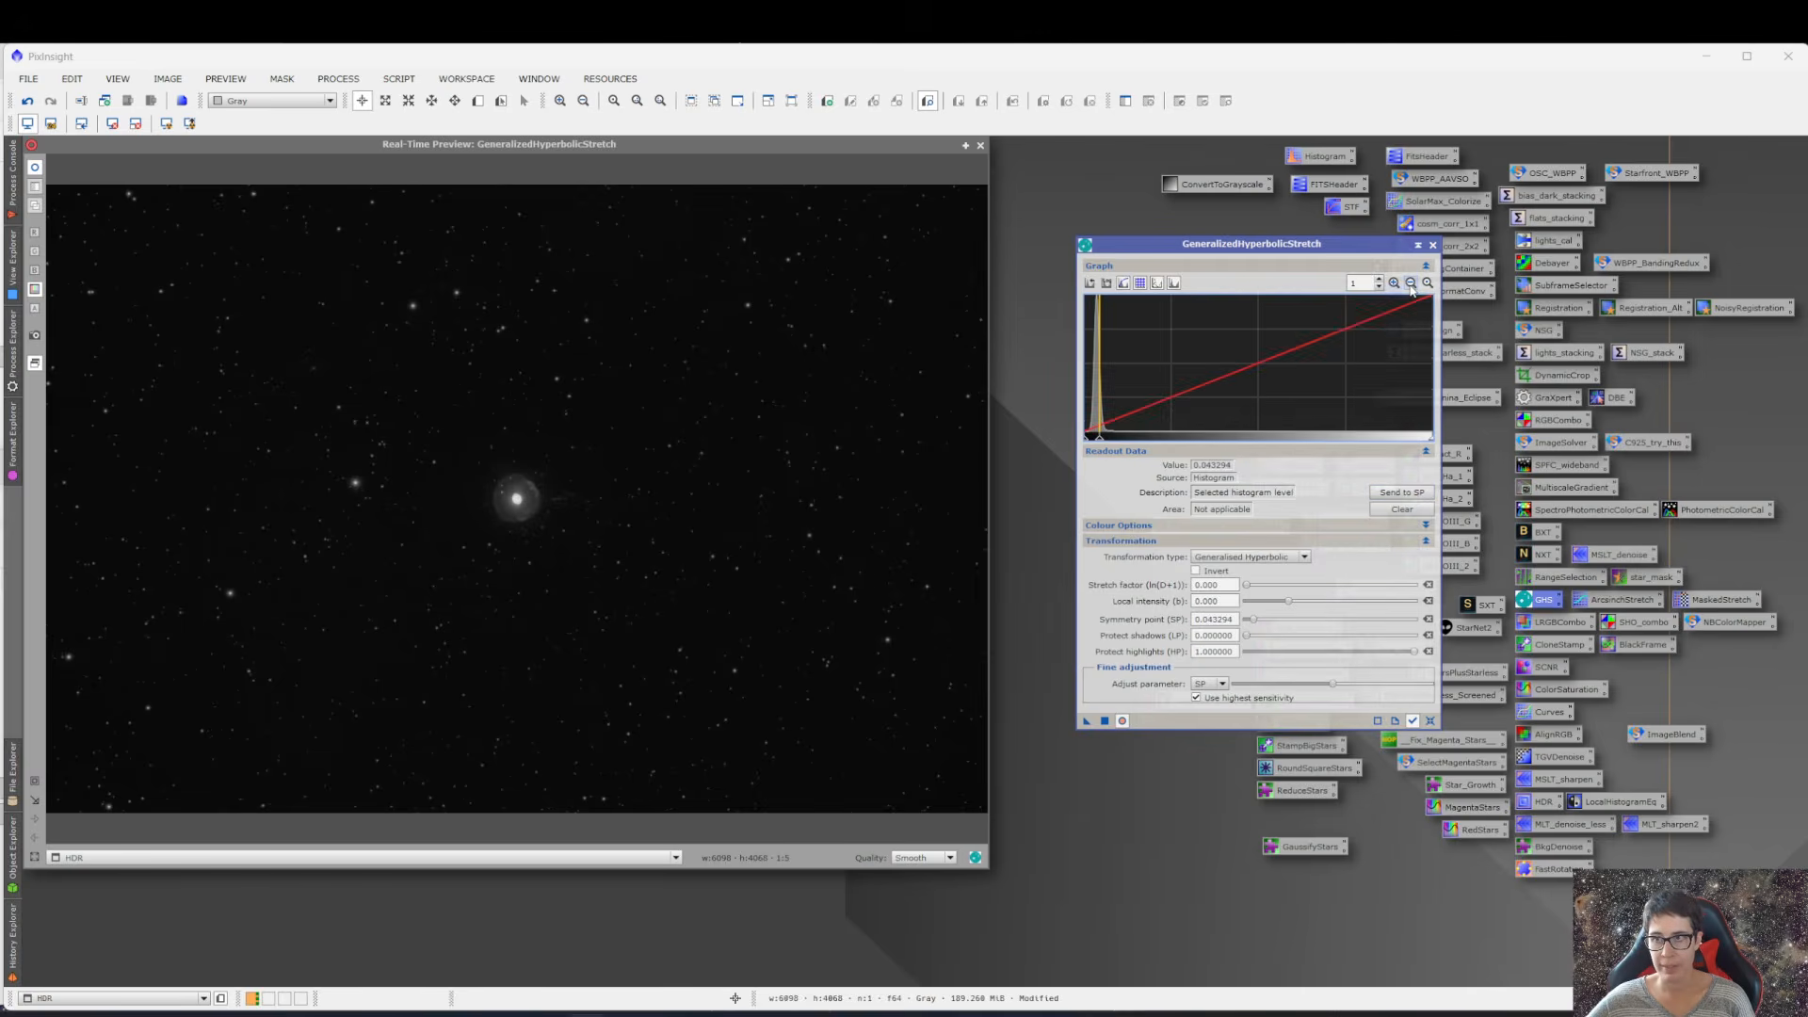
drag(1248, 588, 1262, 591)
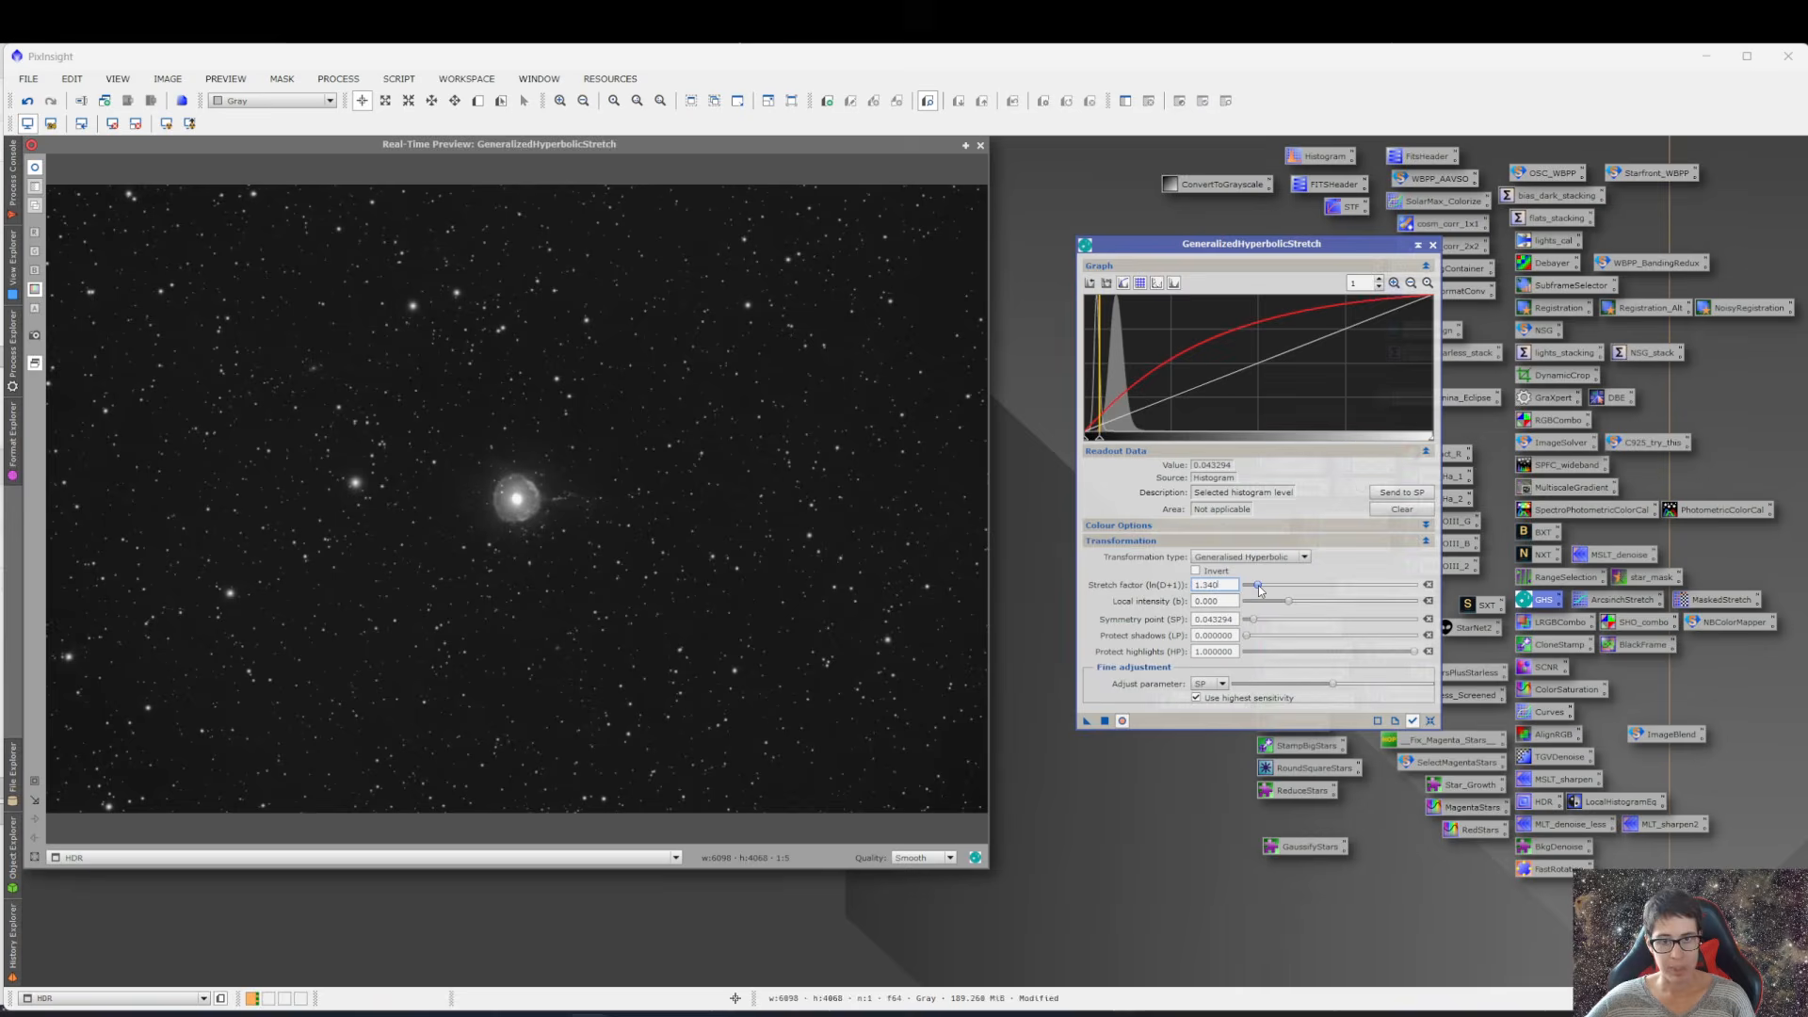
- Sample the nebula core's brightness, then set local intensity to -0.56 and highlight protection to 0.69
drag(517, 499, 517, 498)
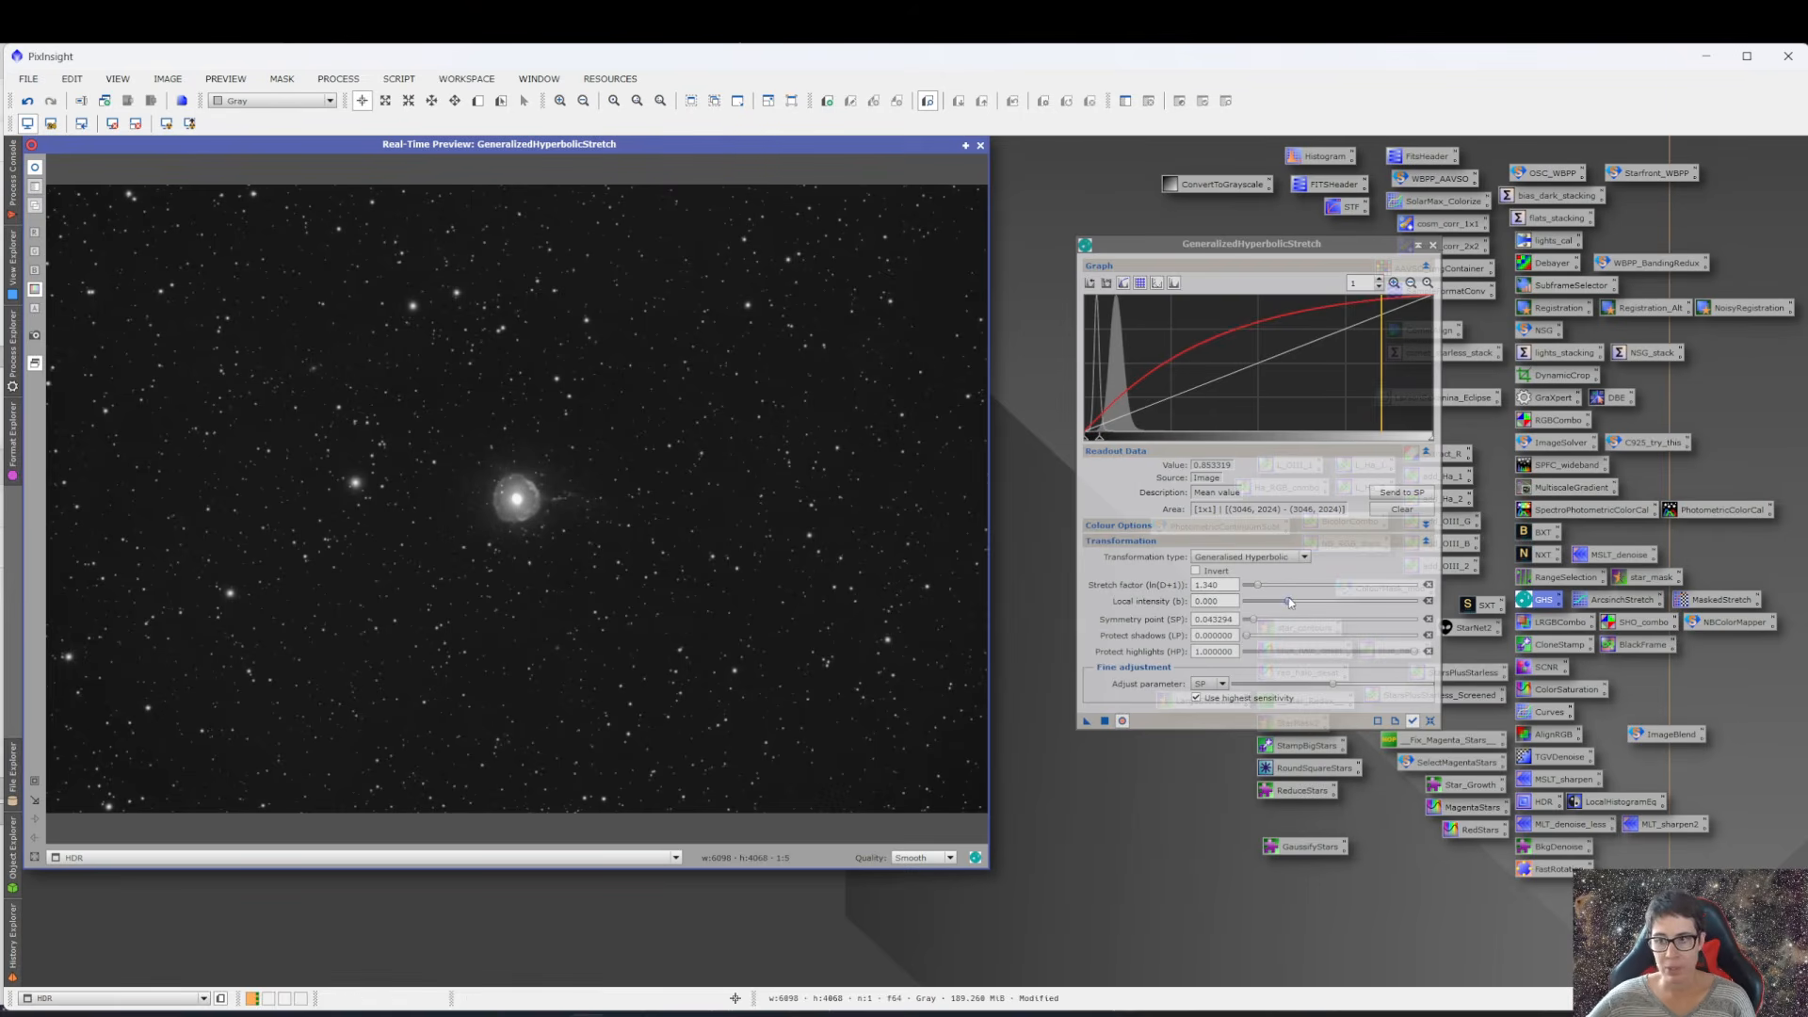
drag(1290, 603, 1315, 602)
drag(1314, 602, 1287, 605)
drag(1416, 651, 1365, 657)
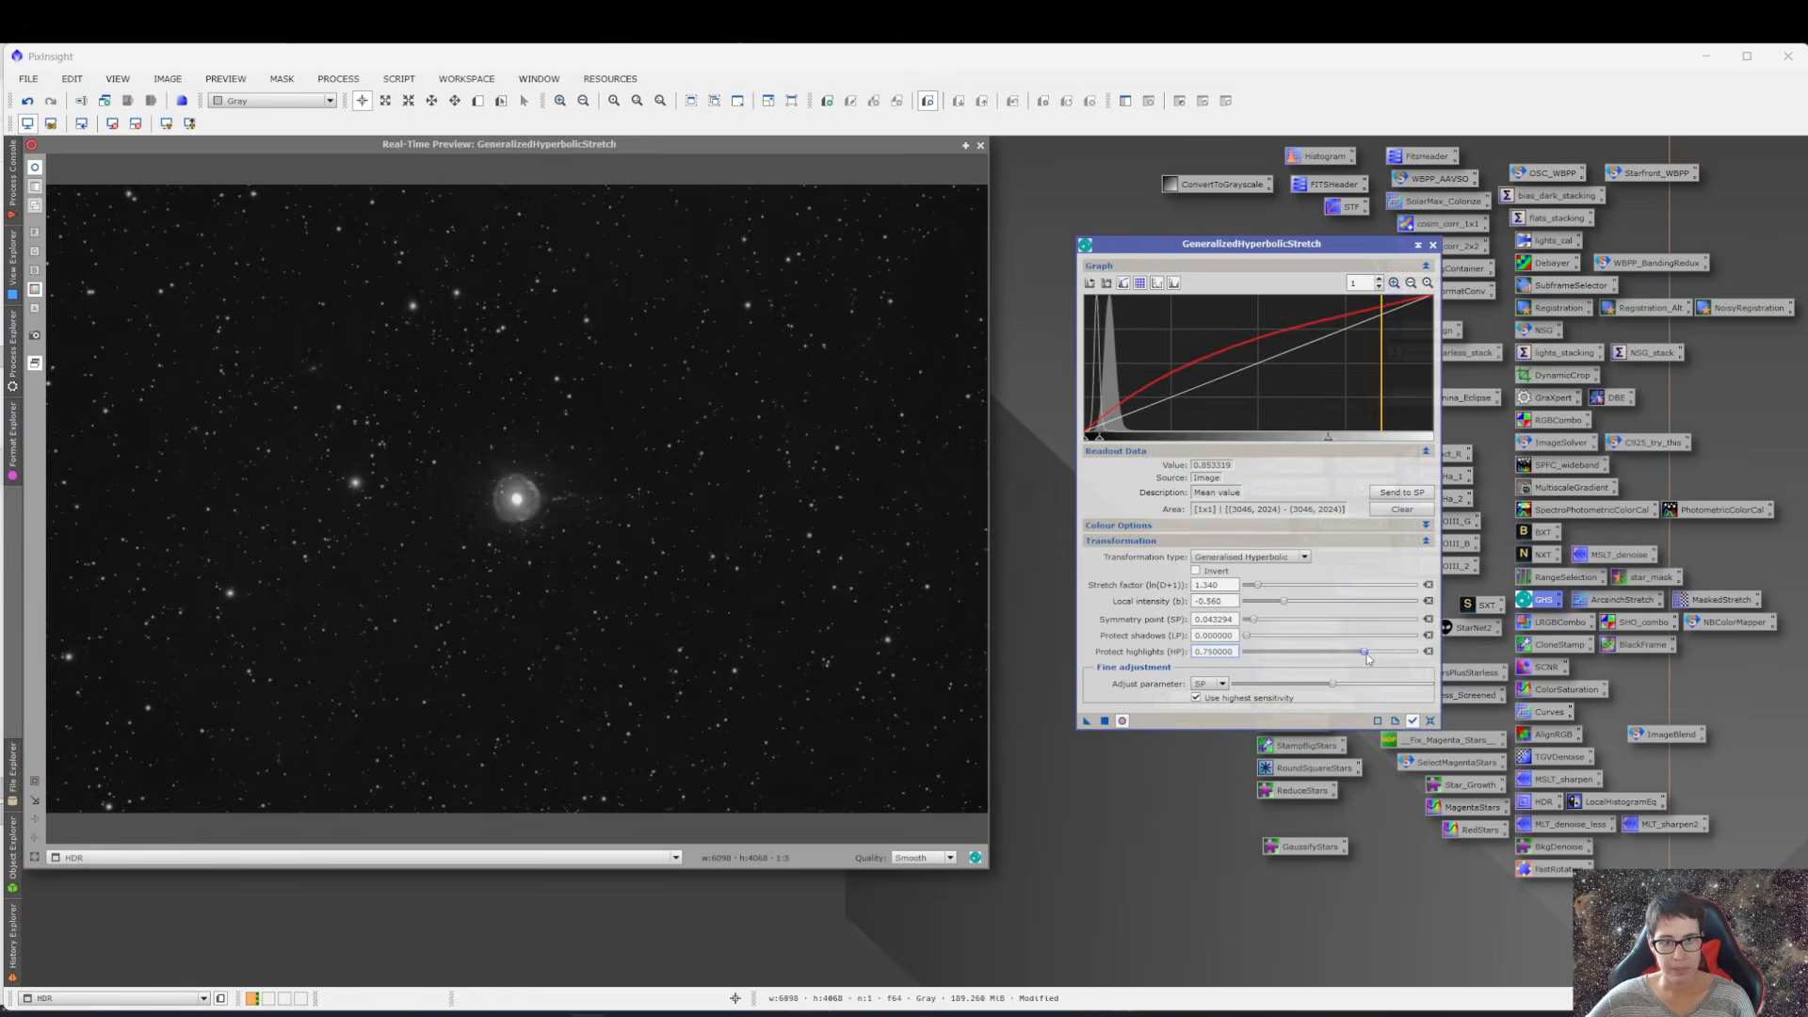
- Resample the nebula core and examine the bright core and surrounding shell close up in the real-time preview
click(517, 497)
drag(518, 497, 517, 498)
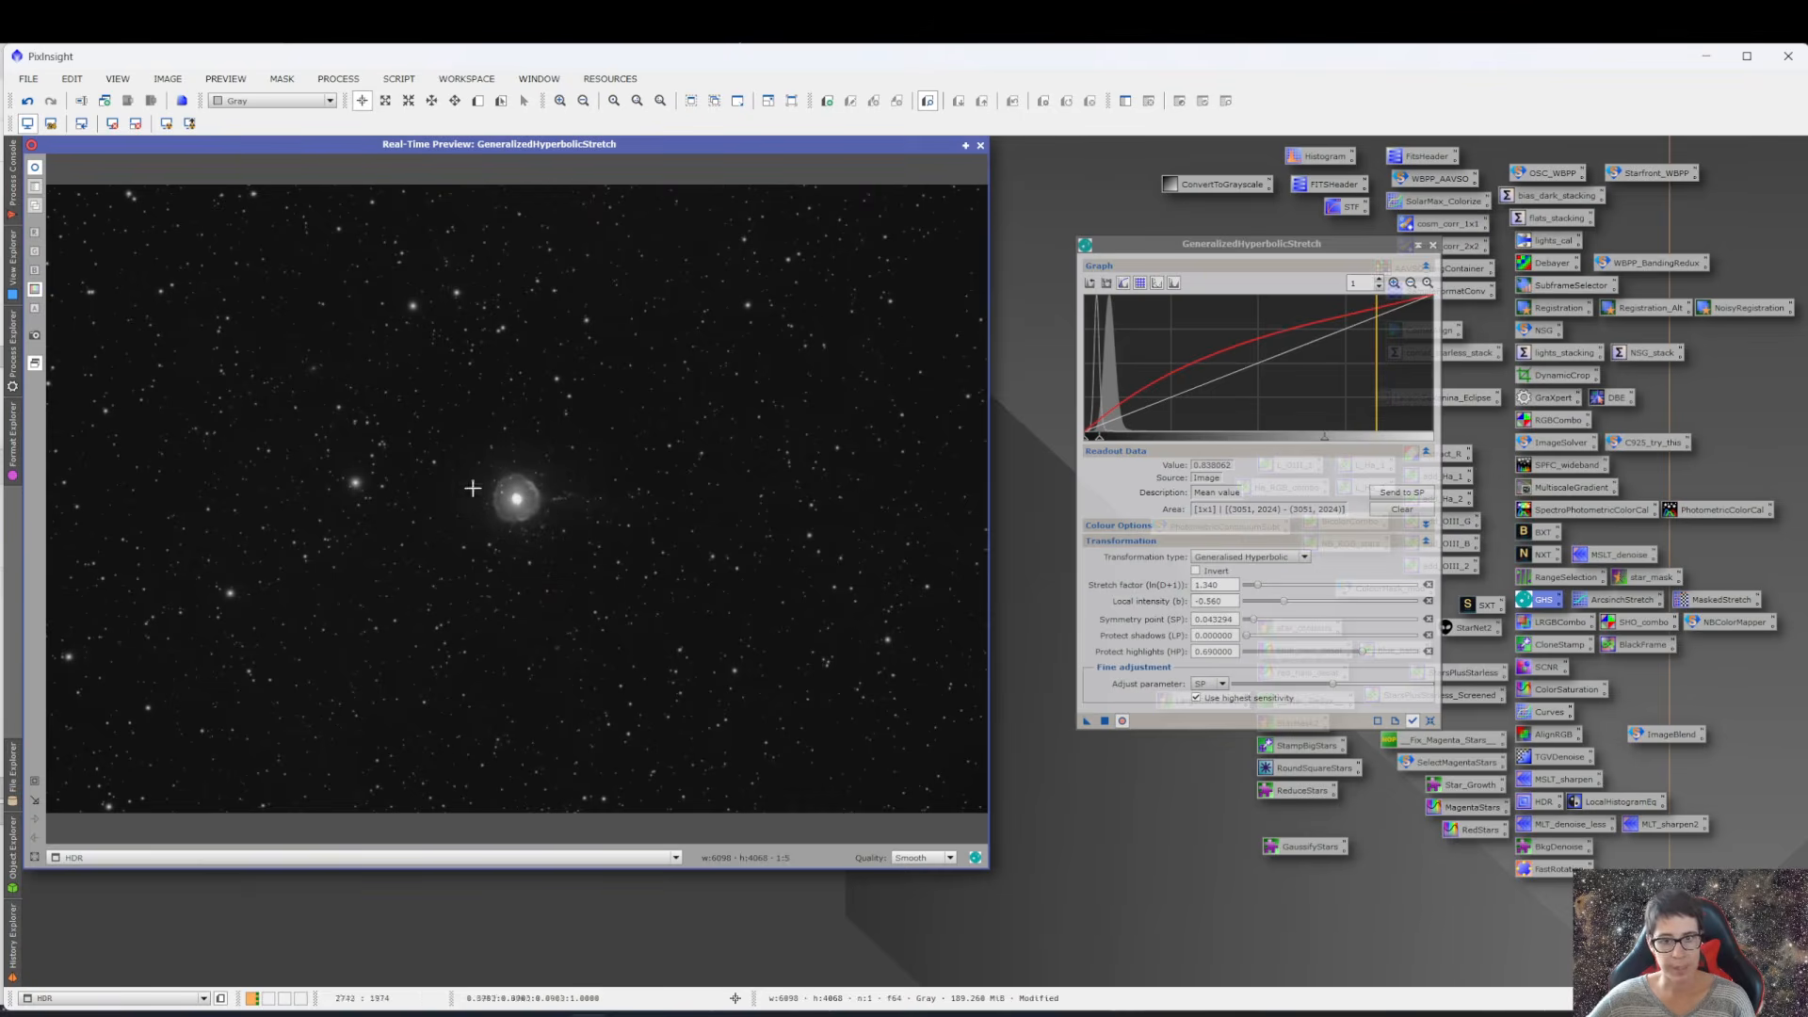
click(35, 781)
drag(435, 428, 583, 560)
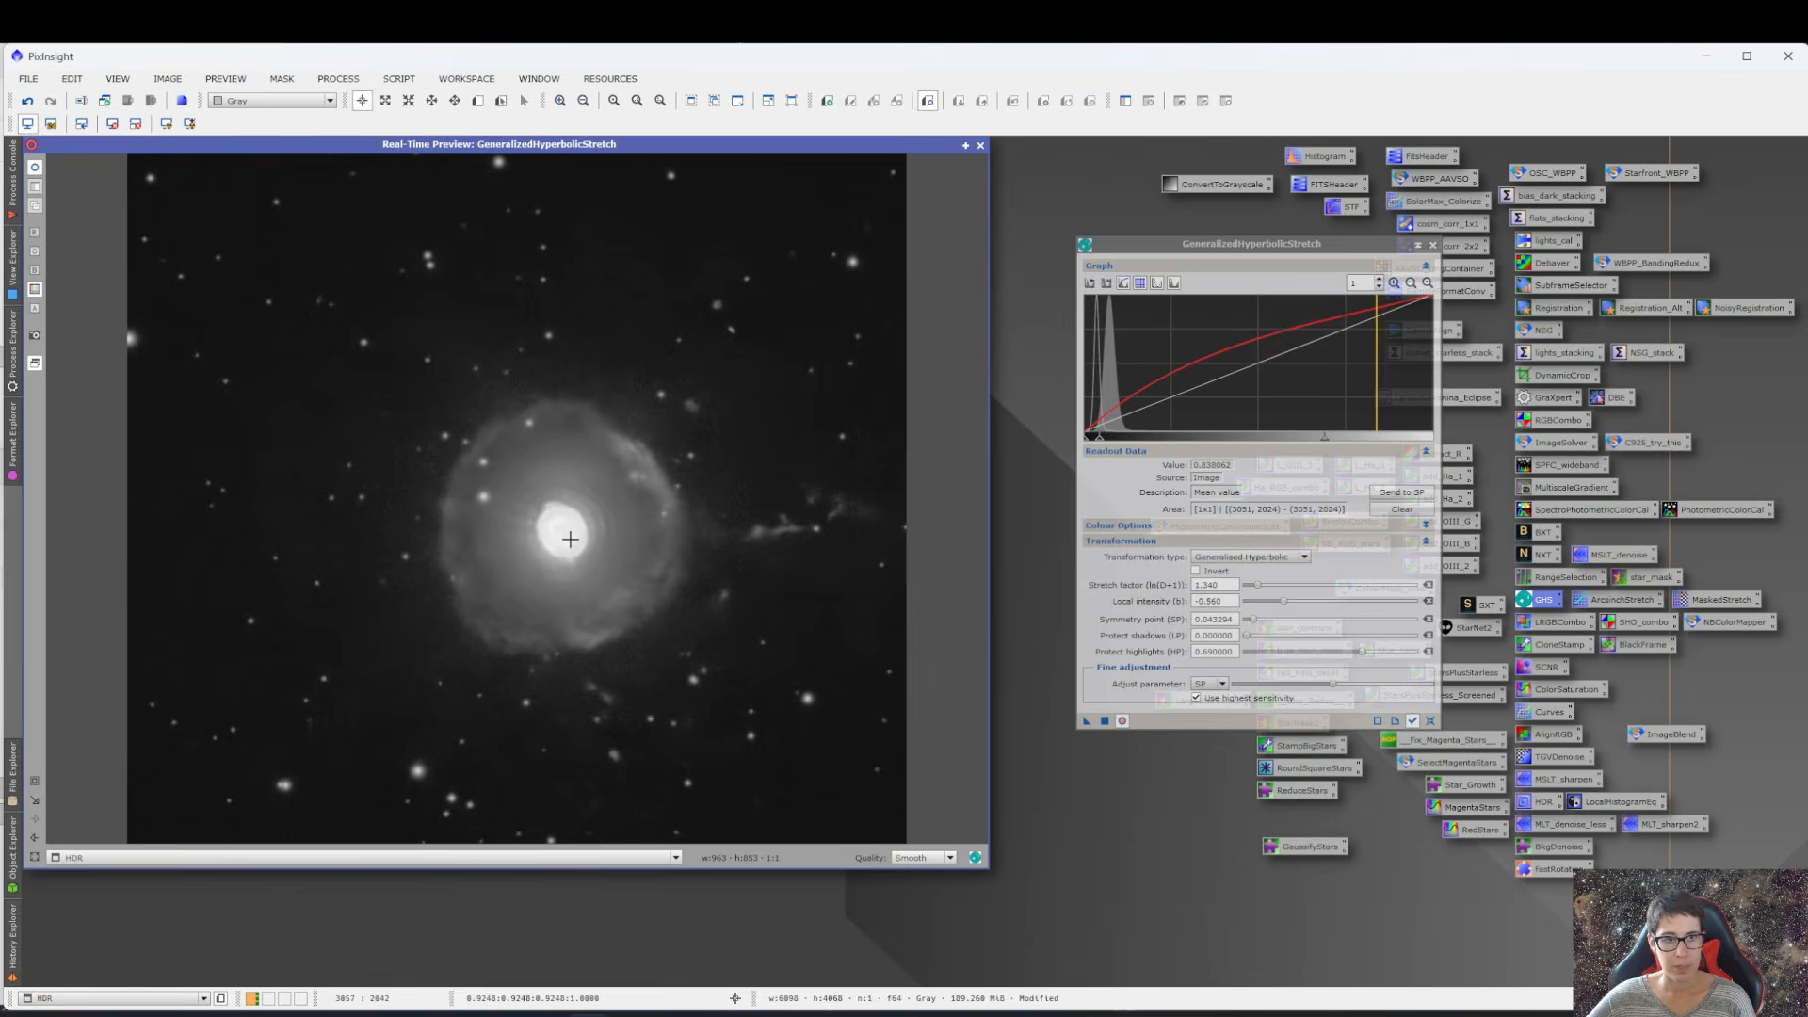
mouse_move(570, 539)
mouse_down()
mouse_move(558, 523)
mouse_move(570, 543)
mouse_up()
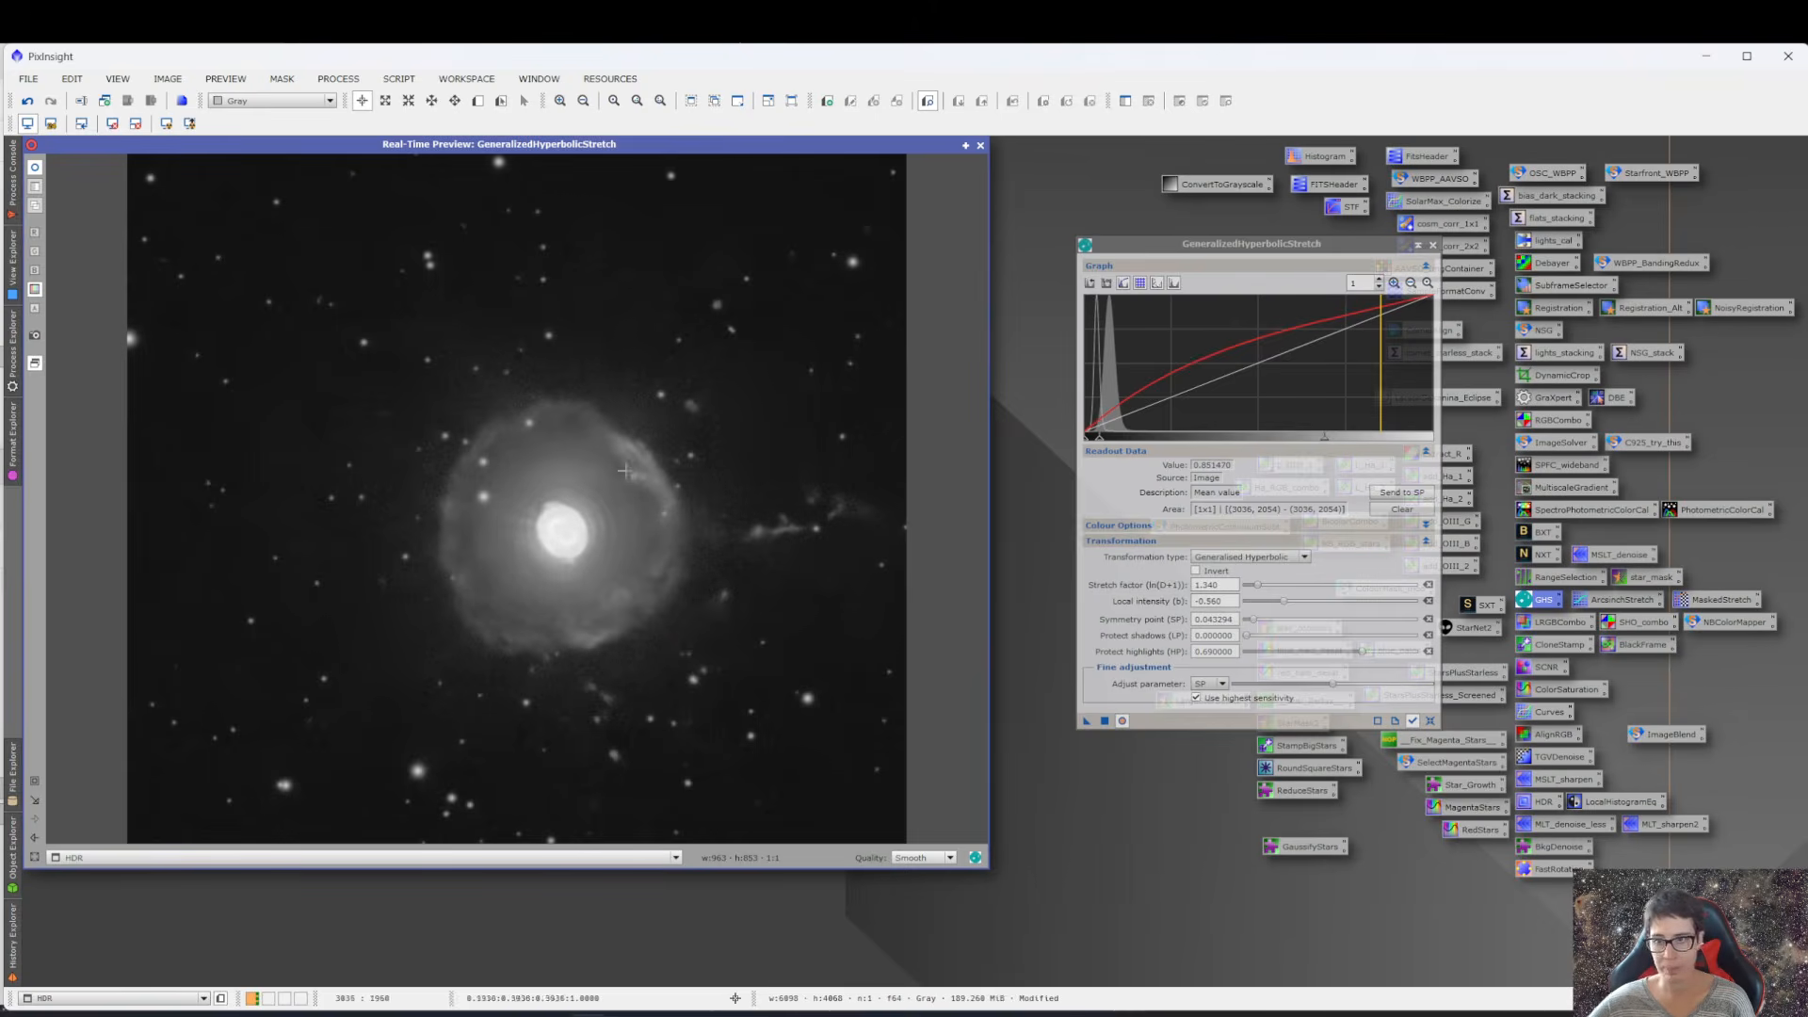
- Apply the second stretch to the OIII HDR image, reset its parameters, and close GeneralizedHyperbolicStretch and the real-time preview
click(1106, 721)
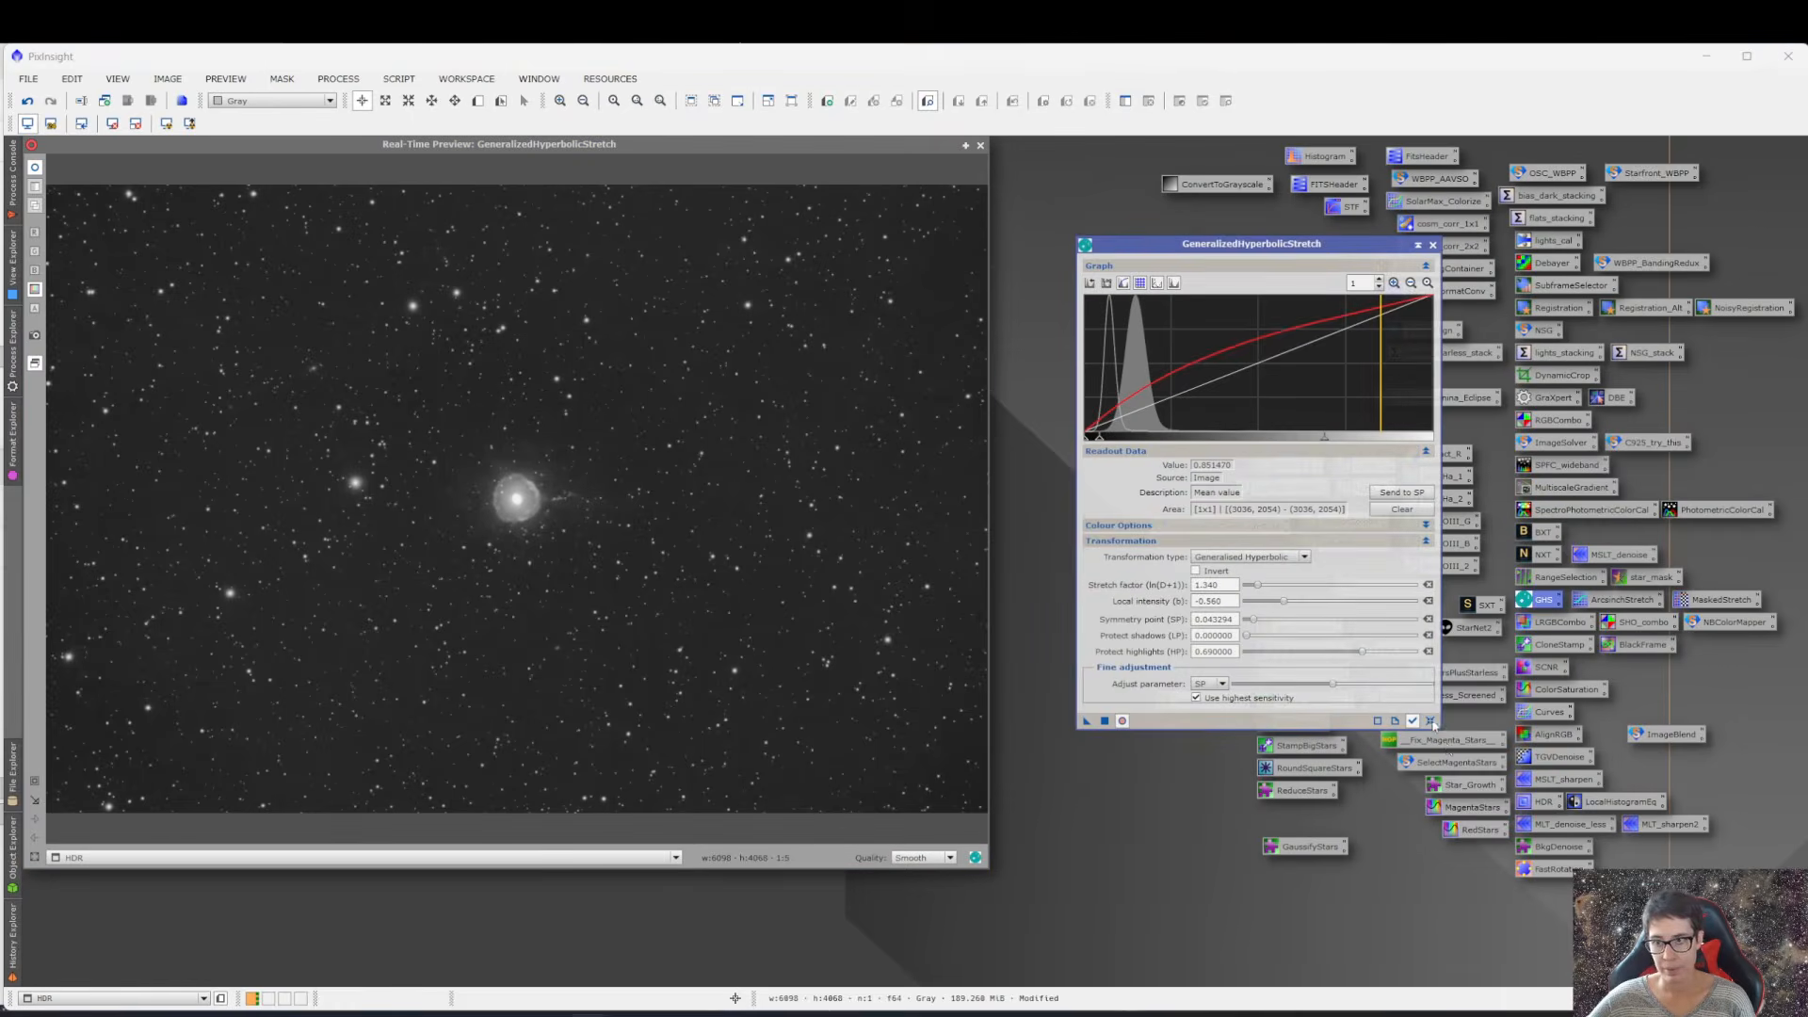
click(1430, 721)
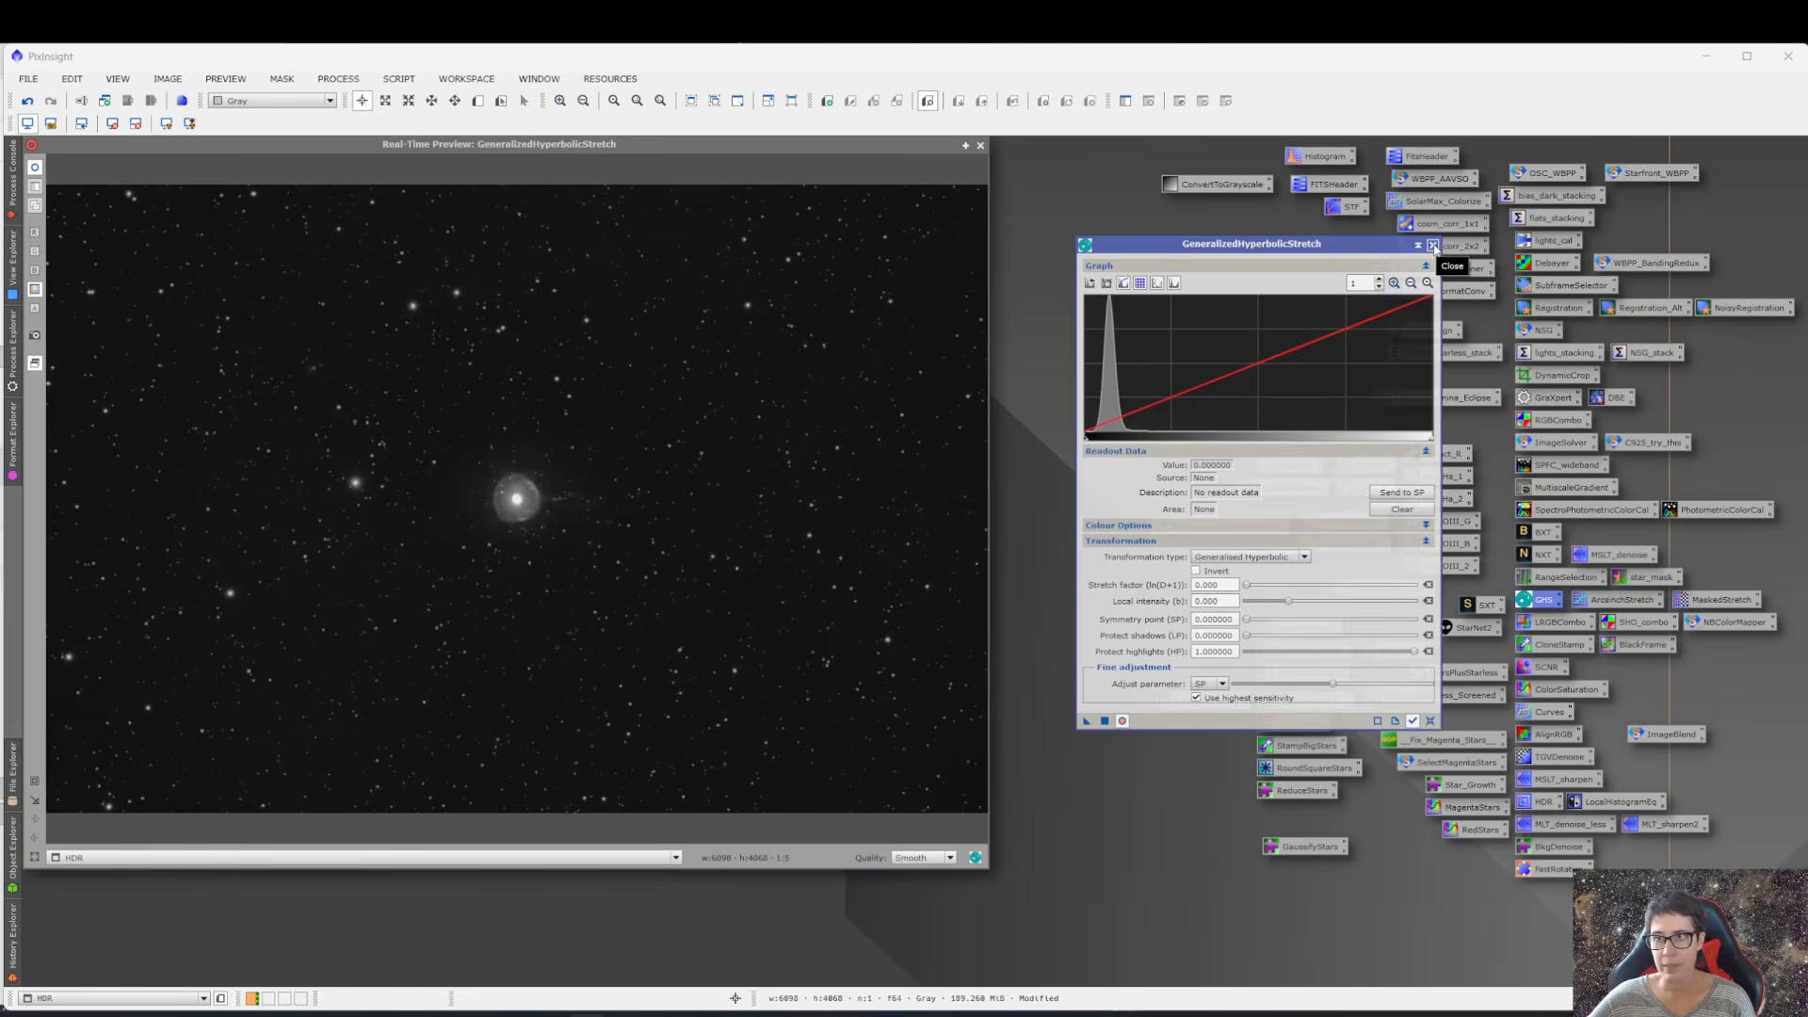
click(1432, 246)
click(981, 146)
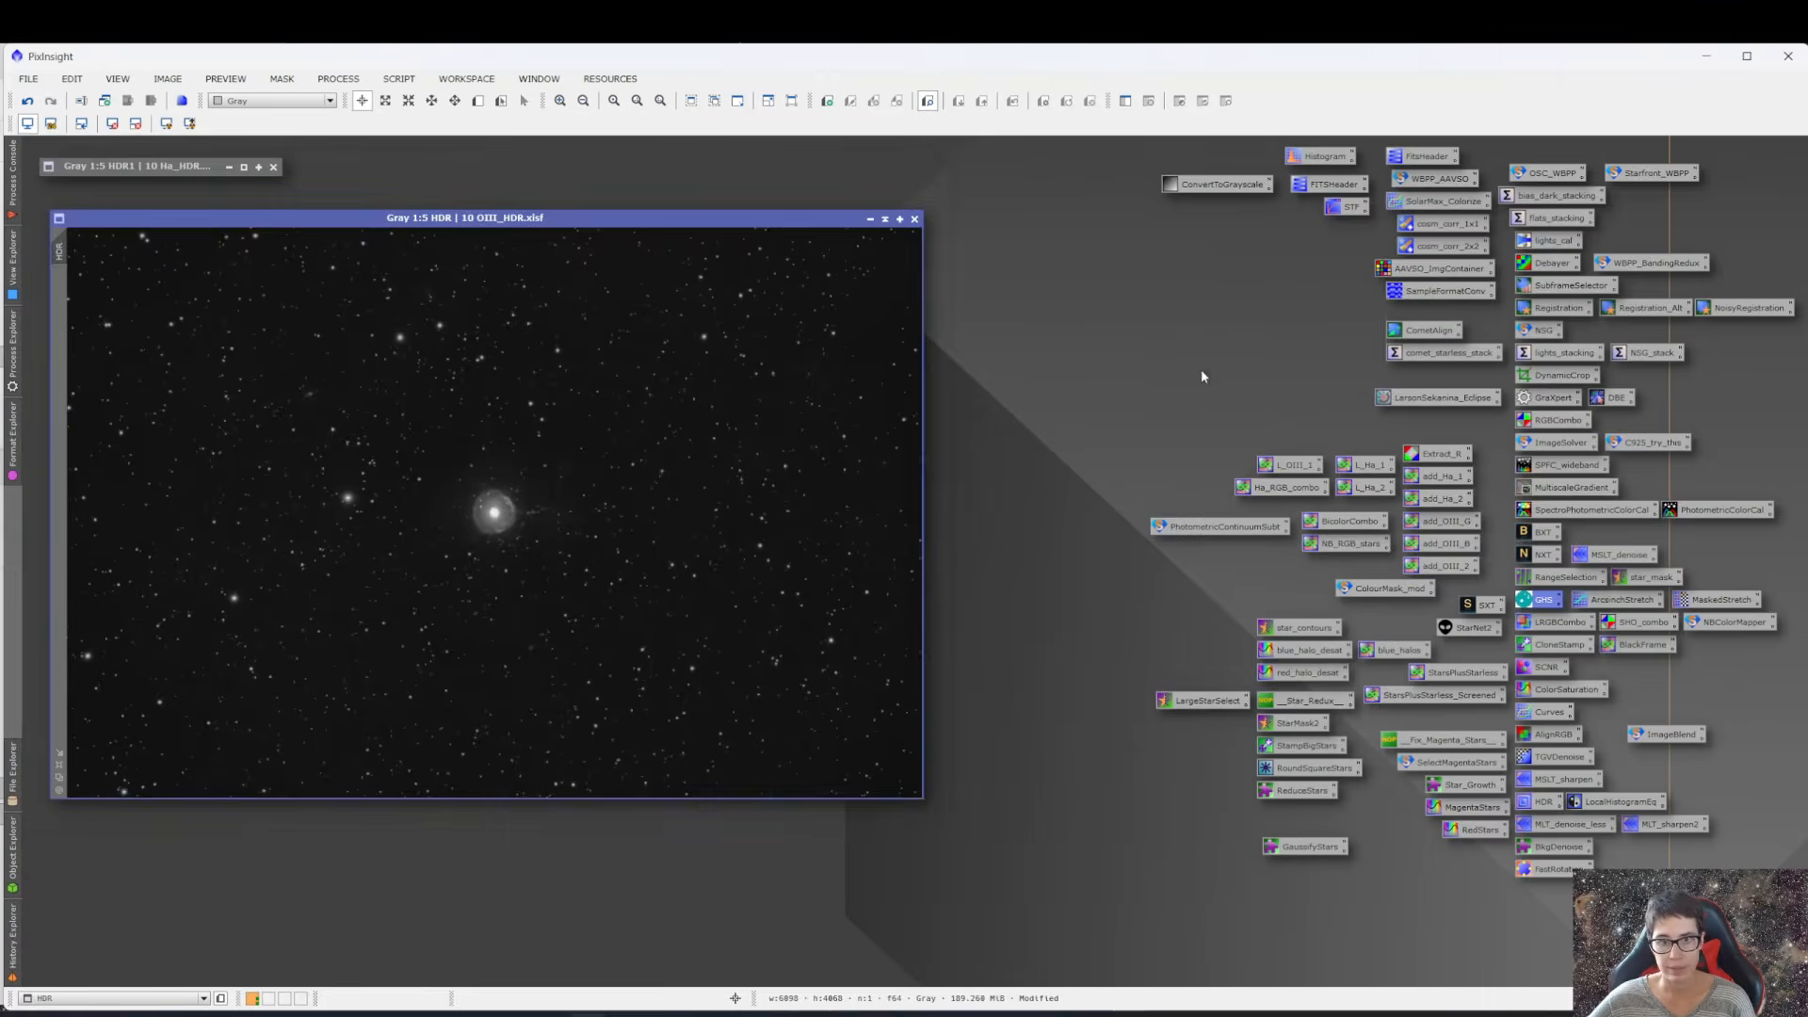
- With CurvesTransformation and its real-time preview open, raise the RGB/K curve at about 0.447 to 0.535 and at about 0.165 to 0.24
double_click(1545, 713)
click(1032, 661)
click(1080, 610)
drag(1126, 431, 1109, 418)
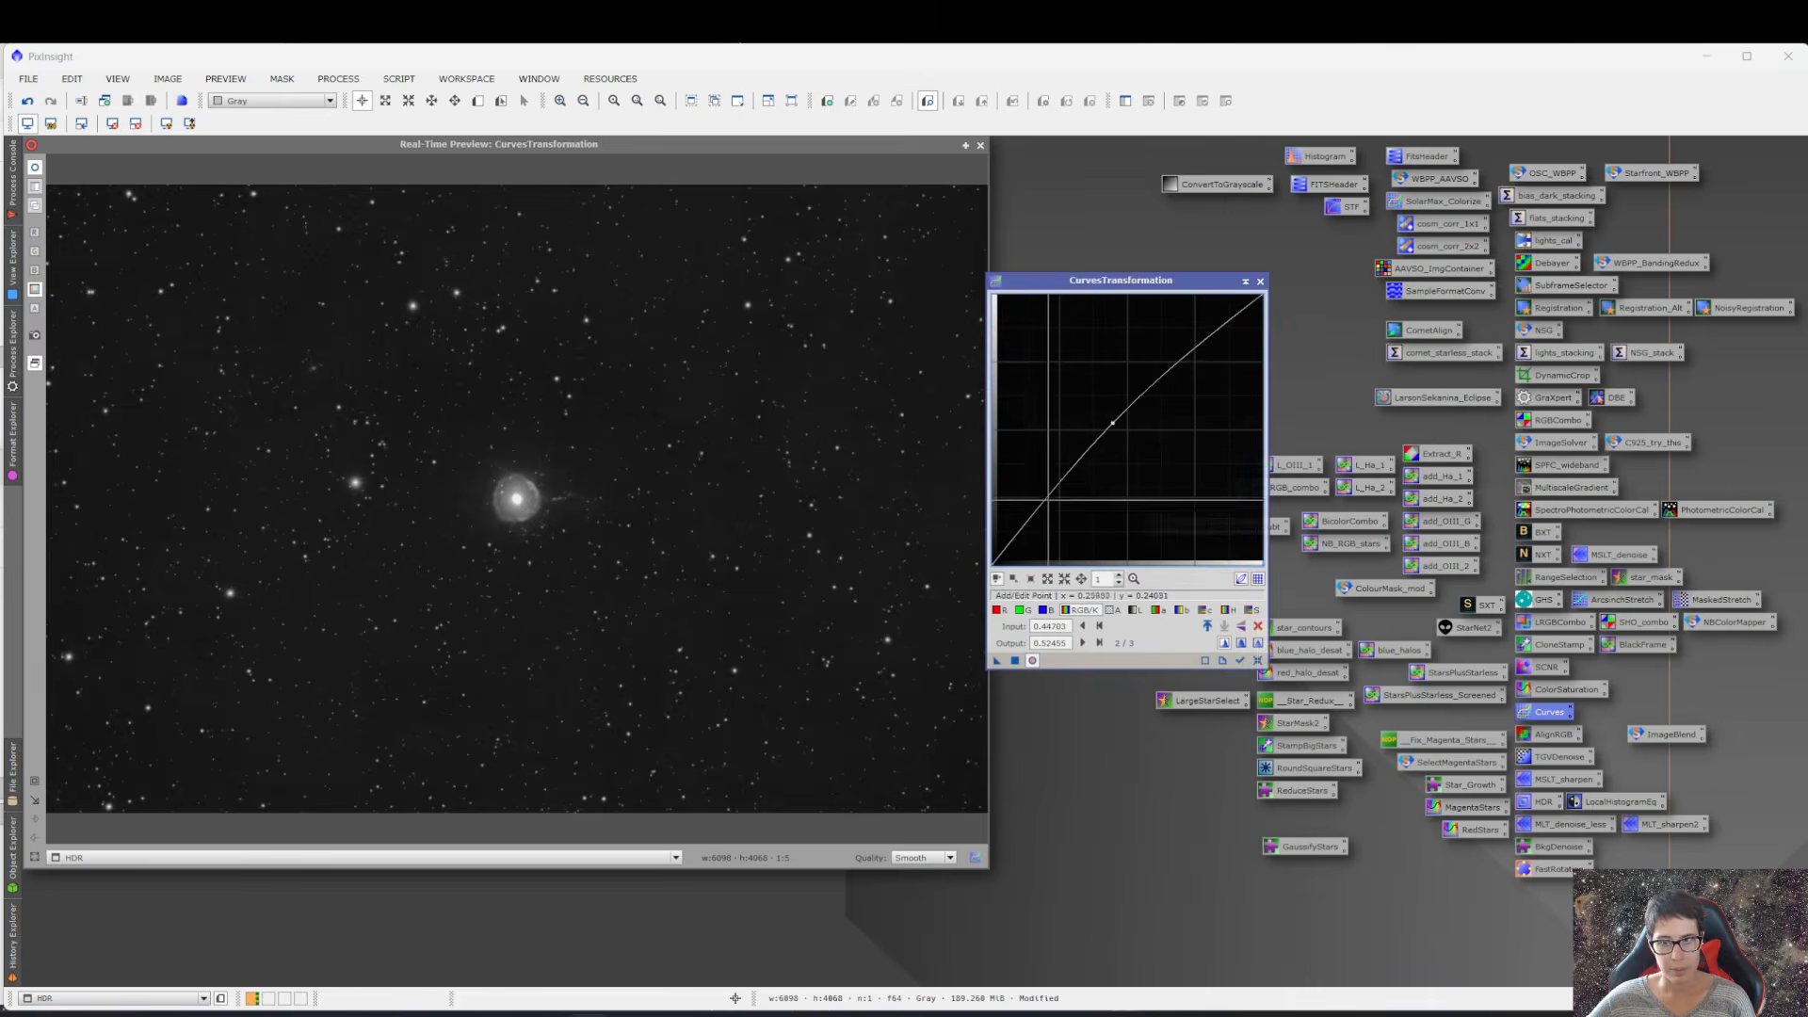
click(1046, 496)
drag(1043, 497, 1037, 497)
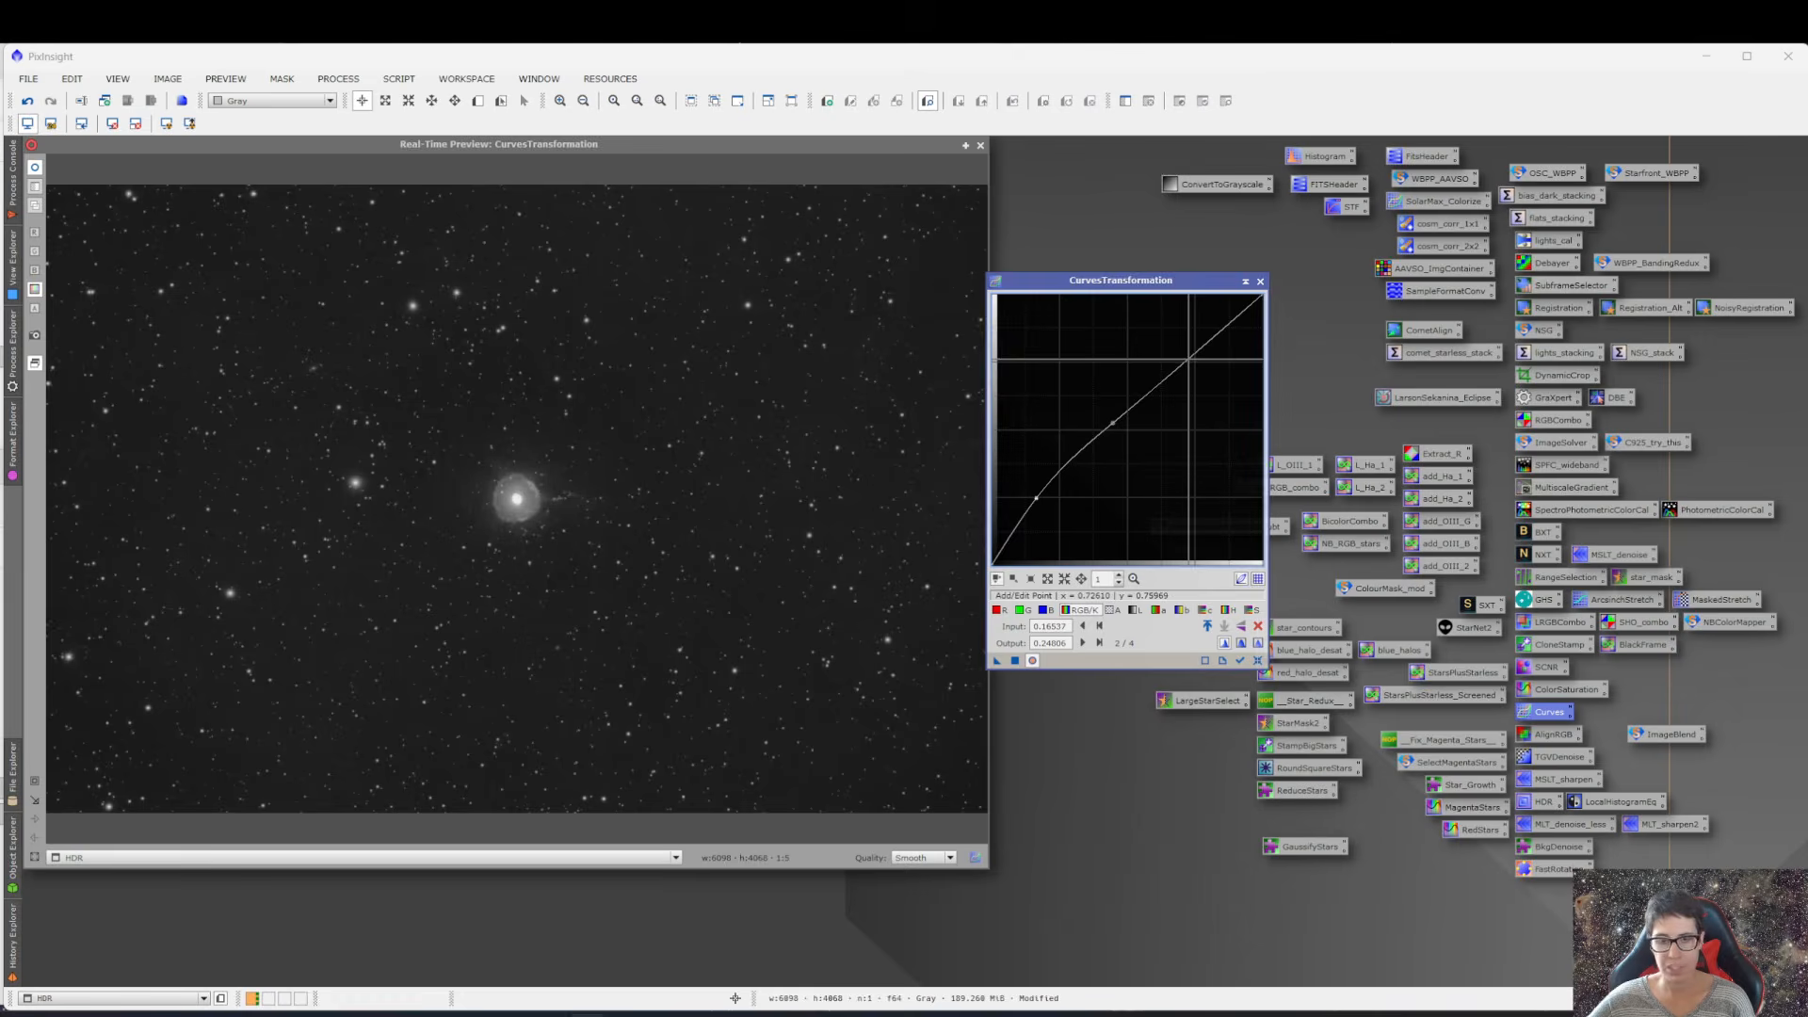
- Examine the nebula's bright core and outer shell close up in the curves preview
click(220, 701)
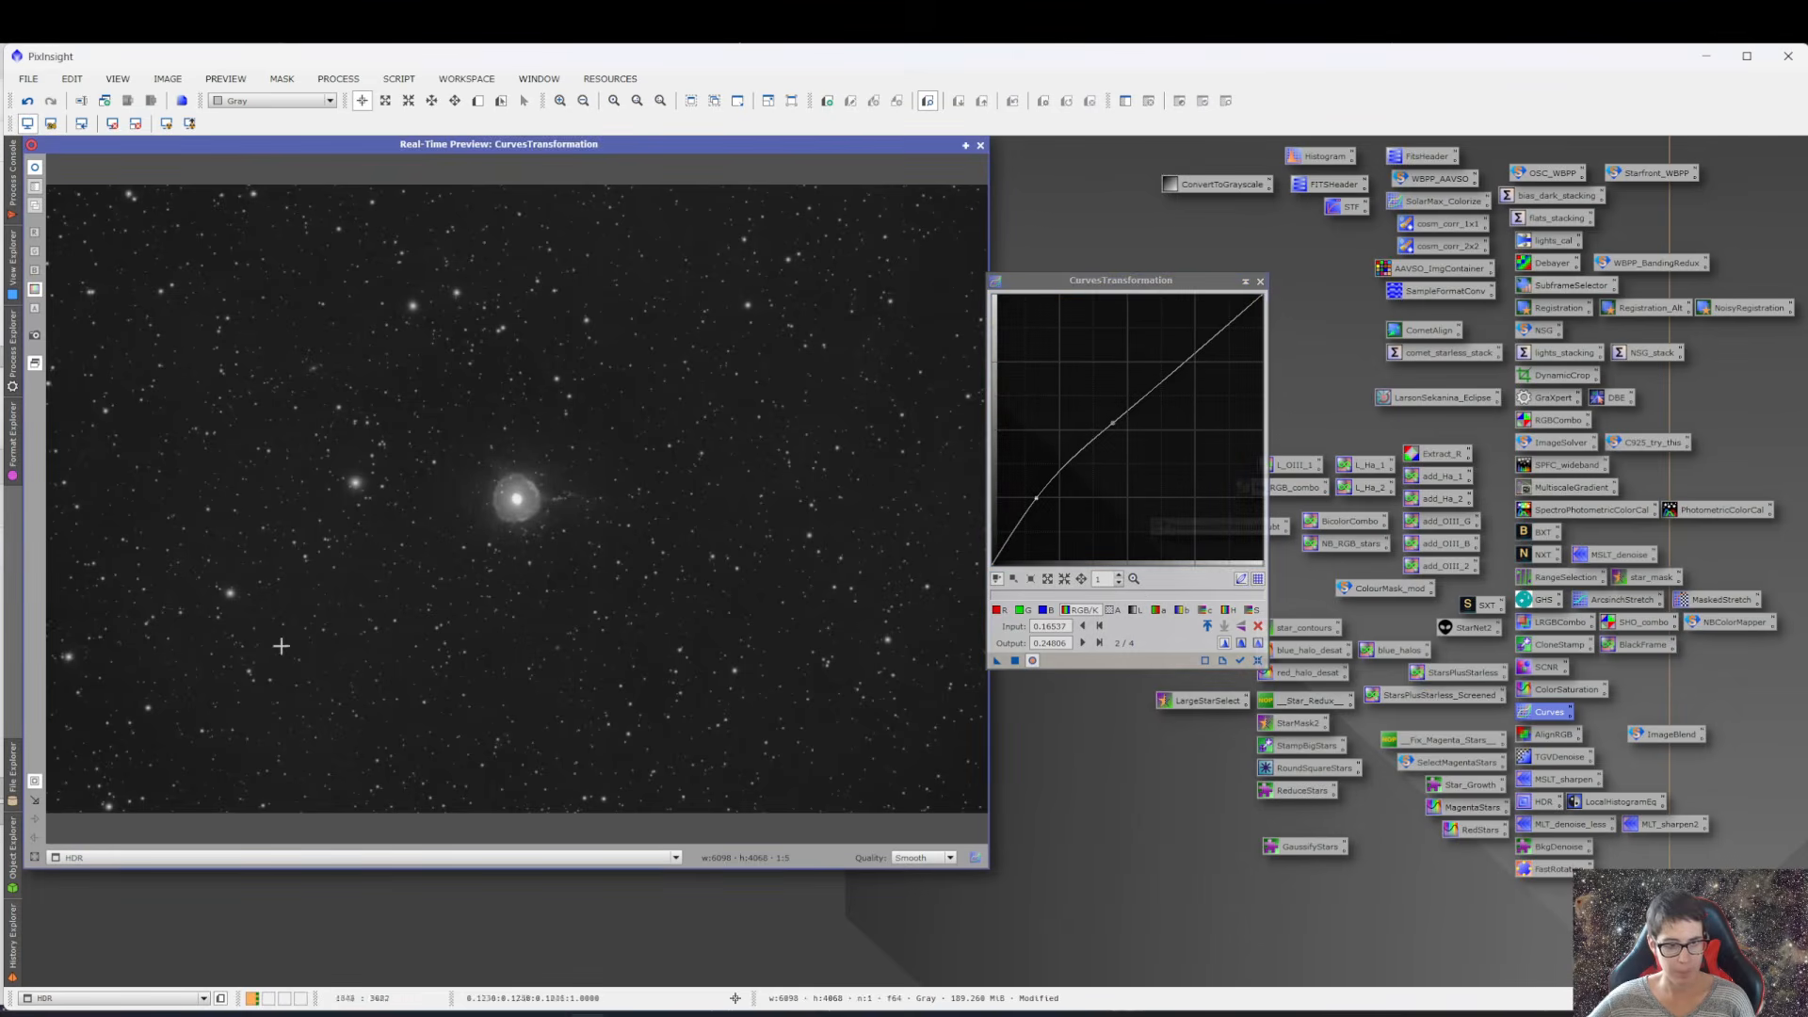
drag(454, 446, 593, 561)
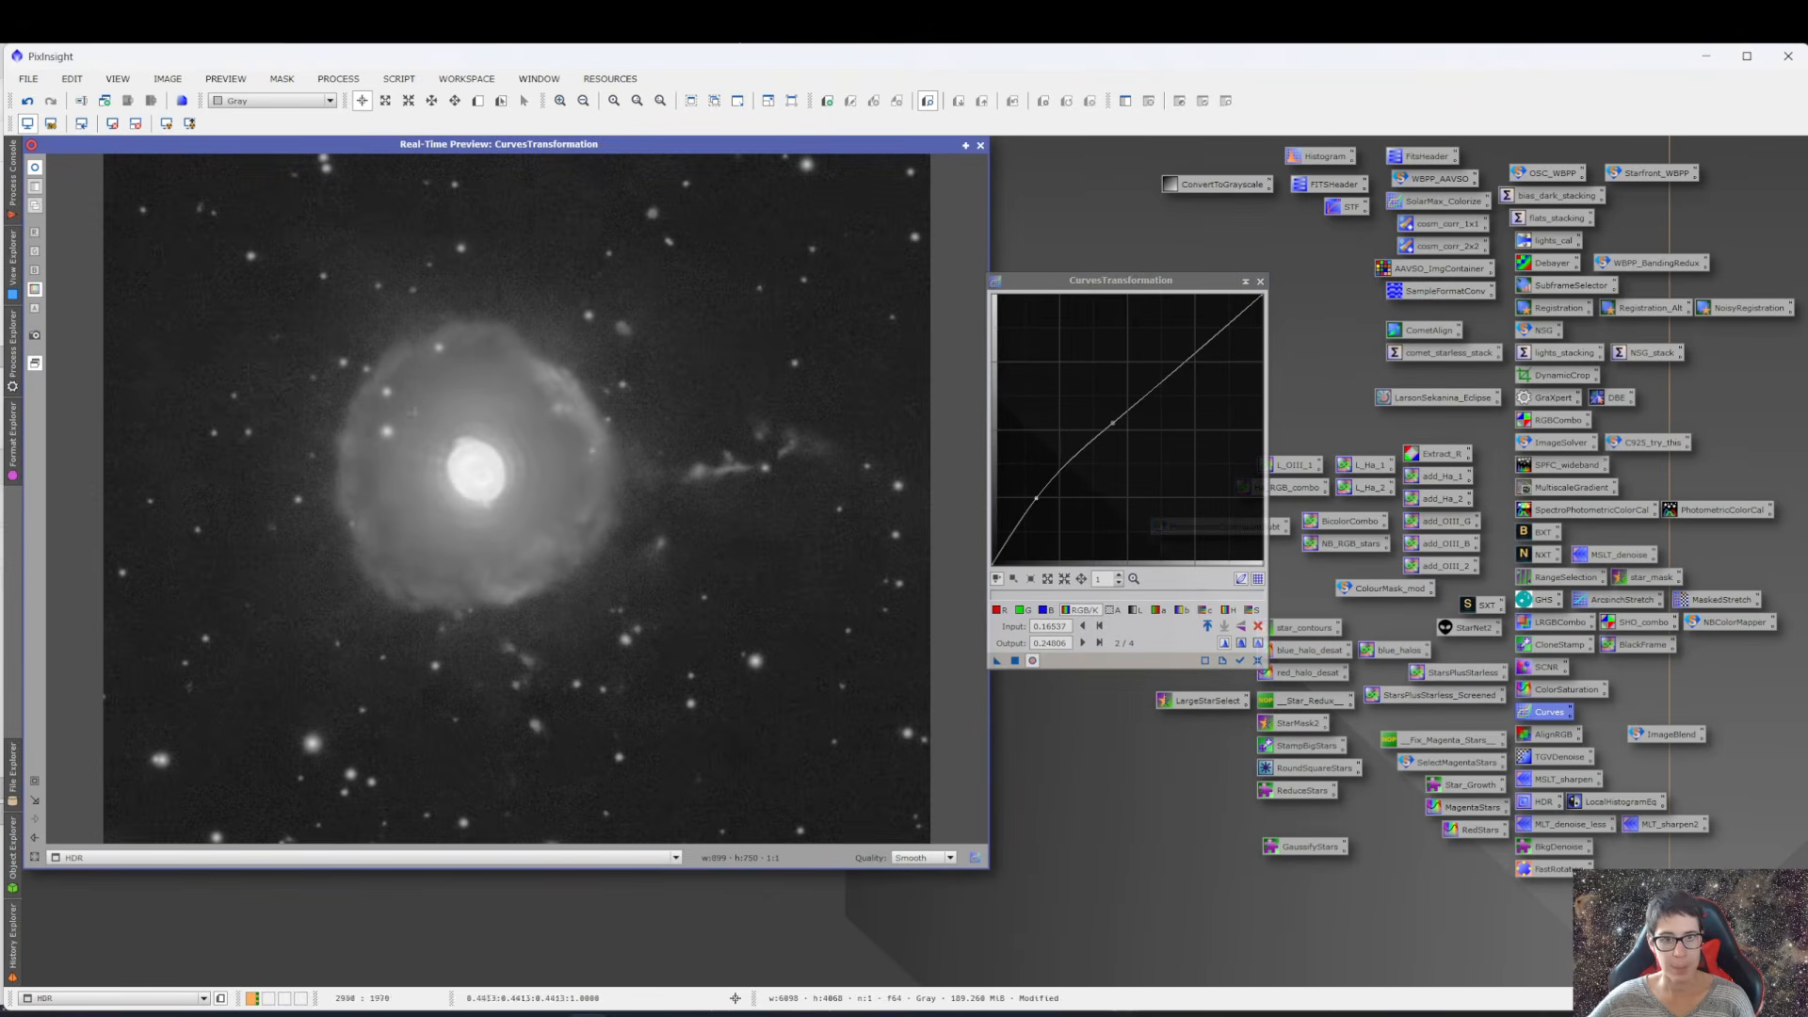
drag(470, 469, 473, 473)
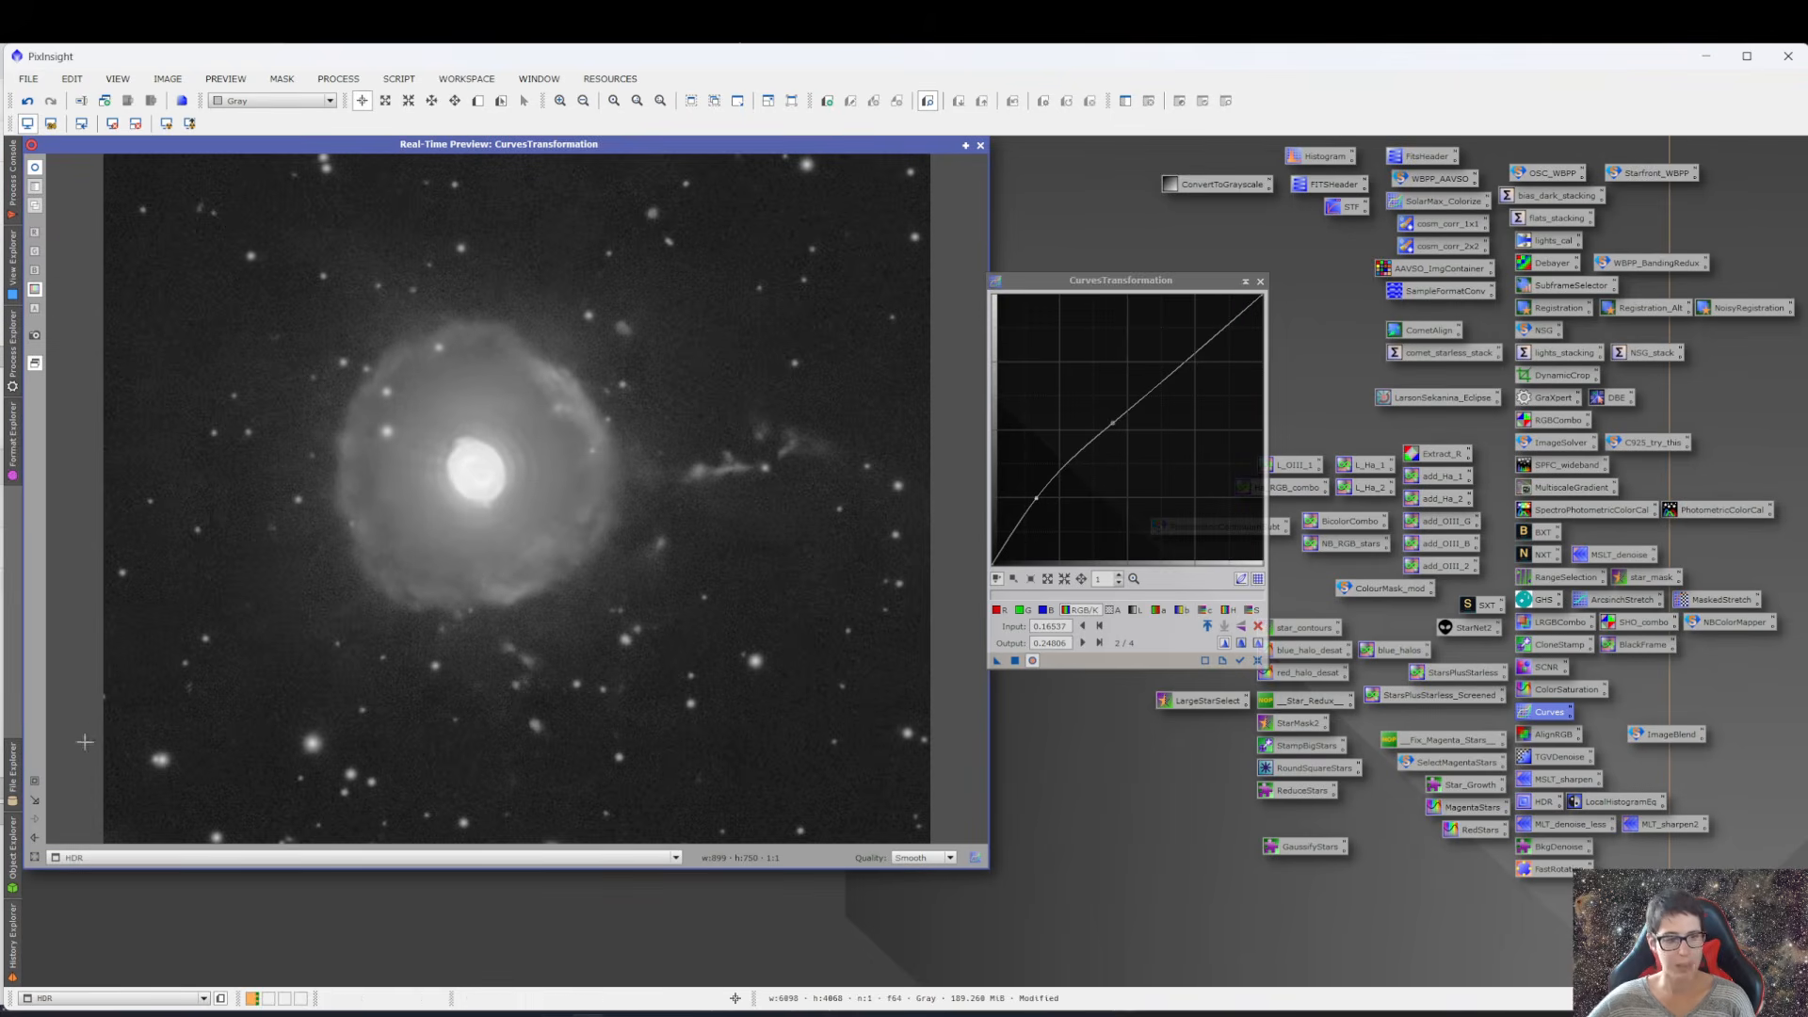
- Apply the curve to the OIII HDR image, close CurvesTransformation and the preview, and reposition the image window
click(1014, 660)
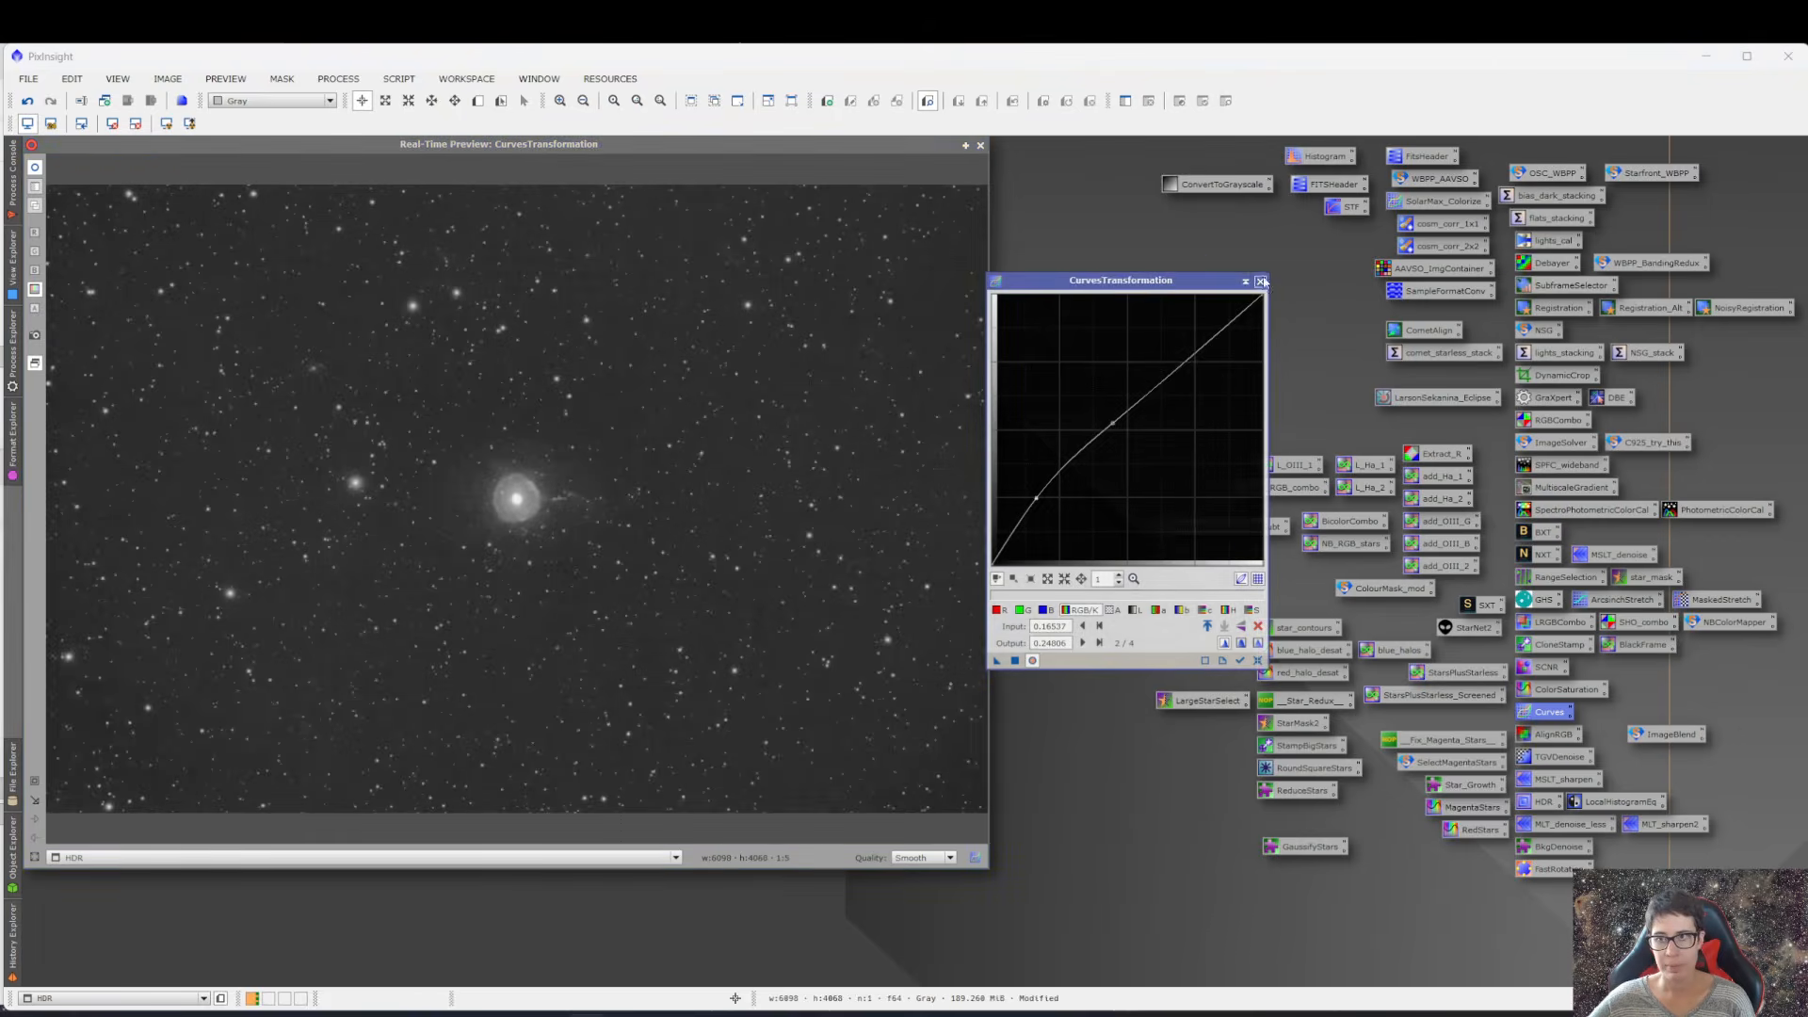
click(1260, 281)
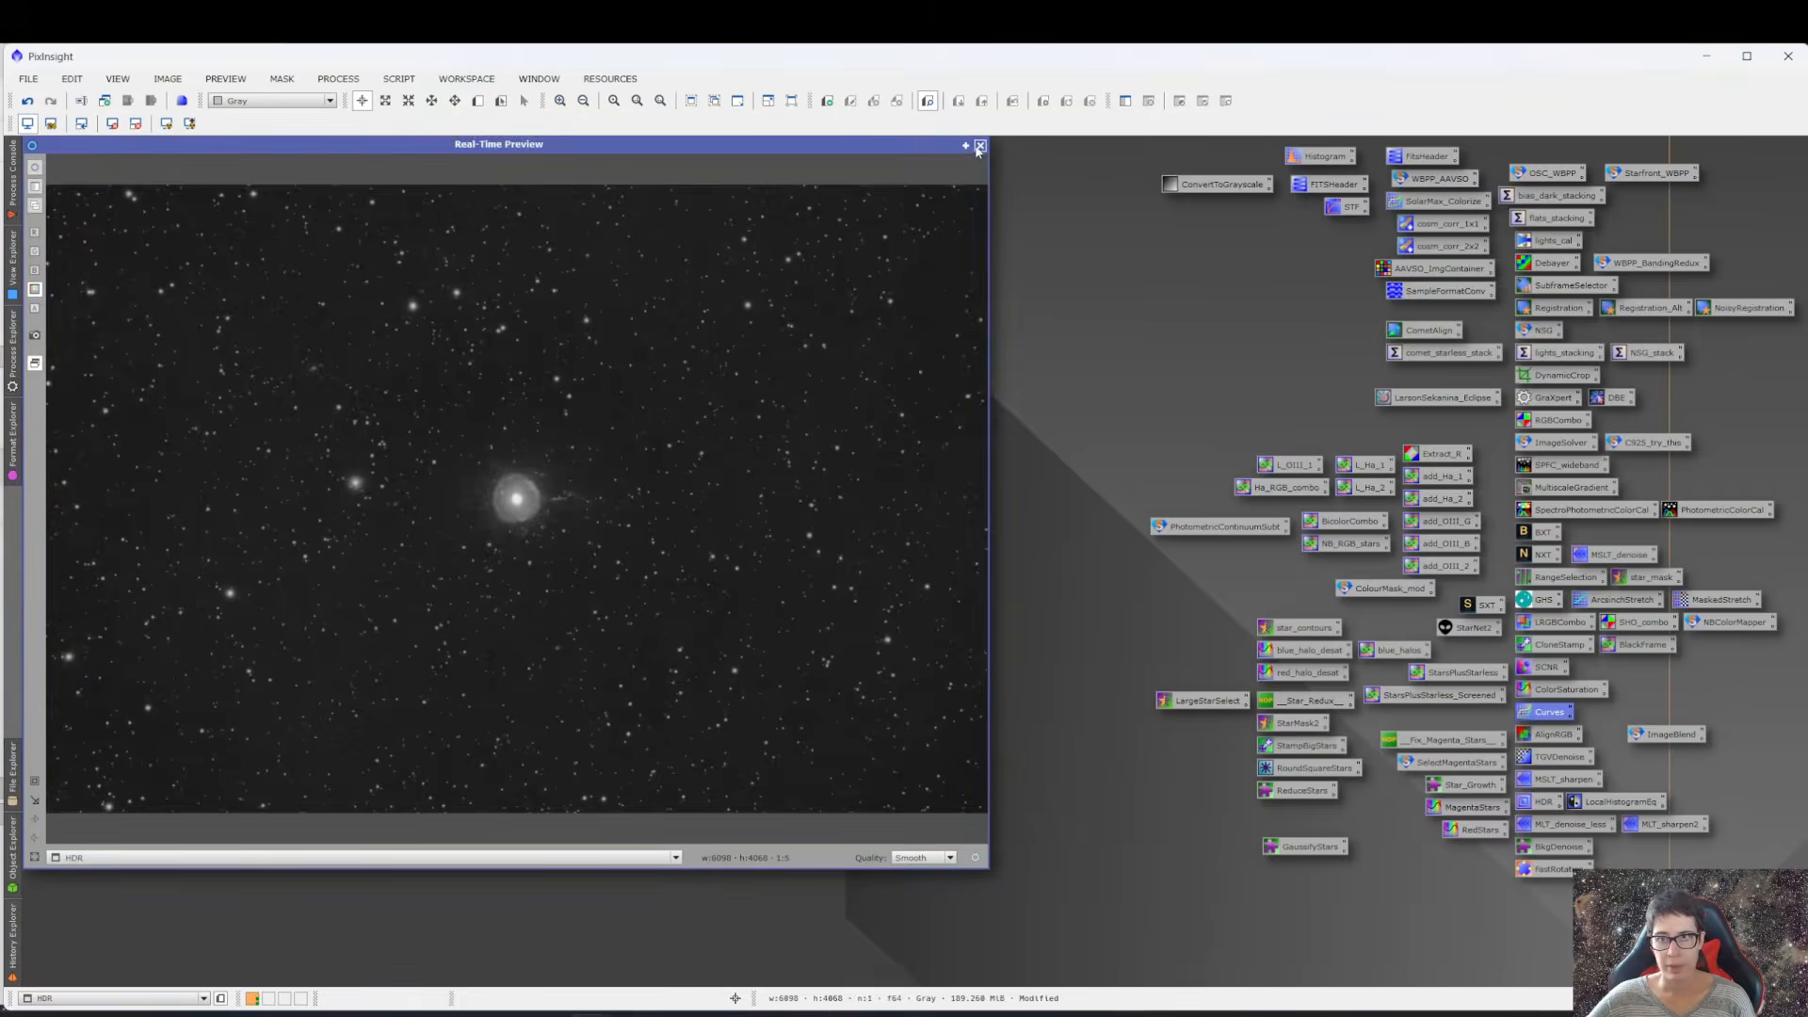
click(980, 147)
drag(437, 222, 472, 246)
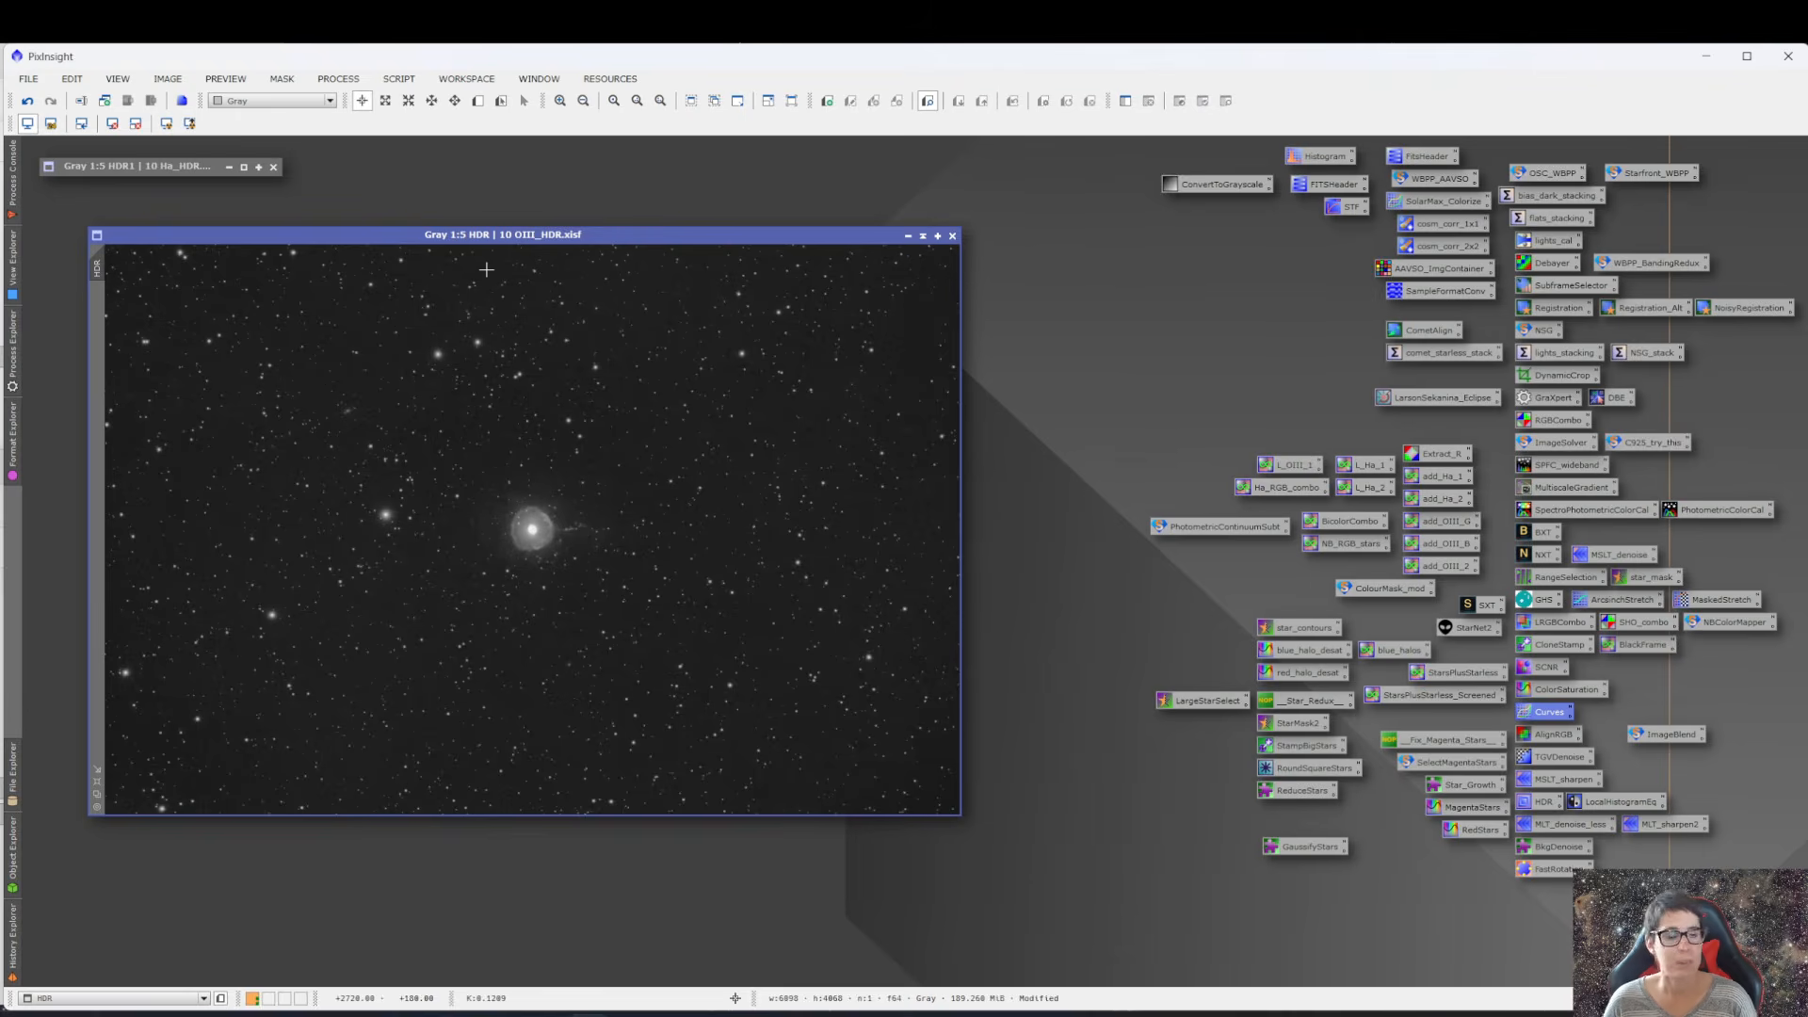
- Load the saved HDRMultiscaleTransform settings with 6 layers, 1 iteration, median transform, to lightness and lightness mask
double_click(1530, 803)
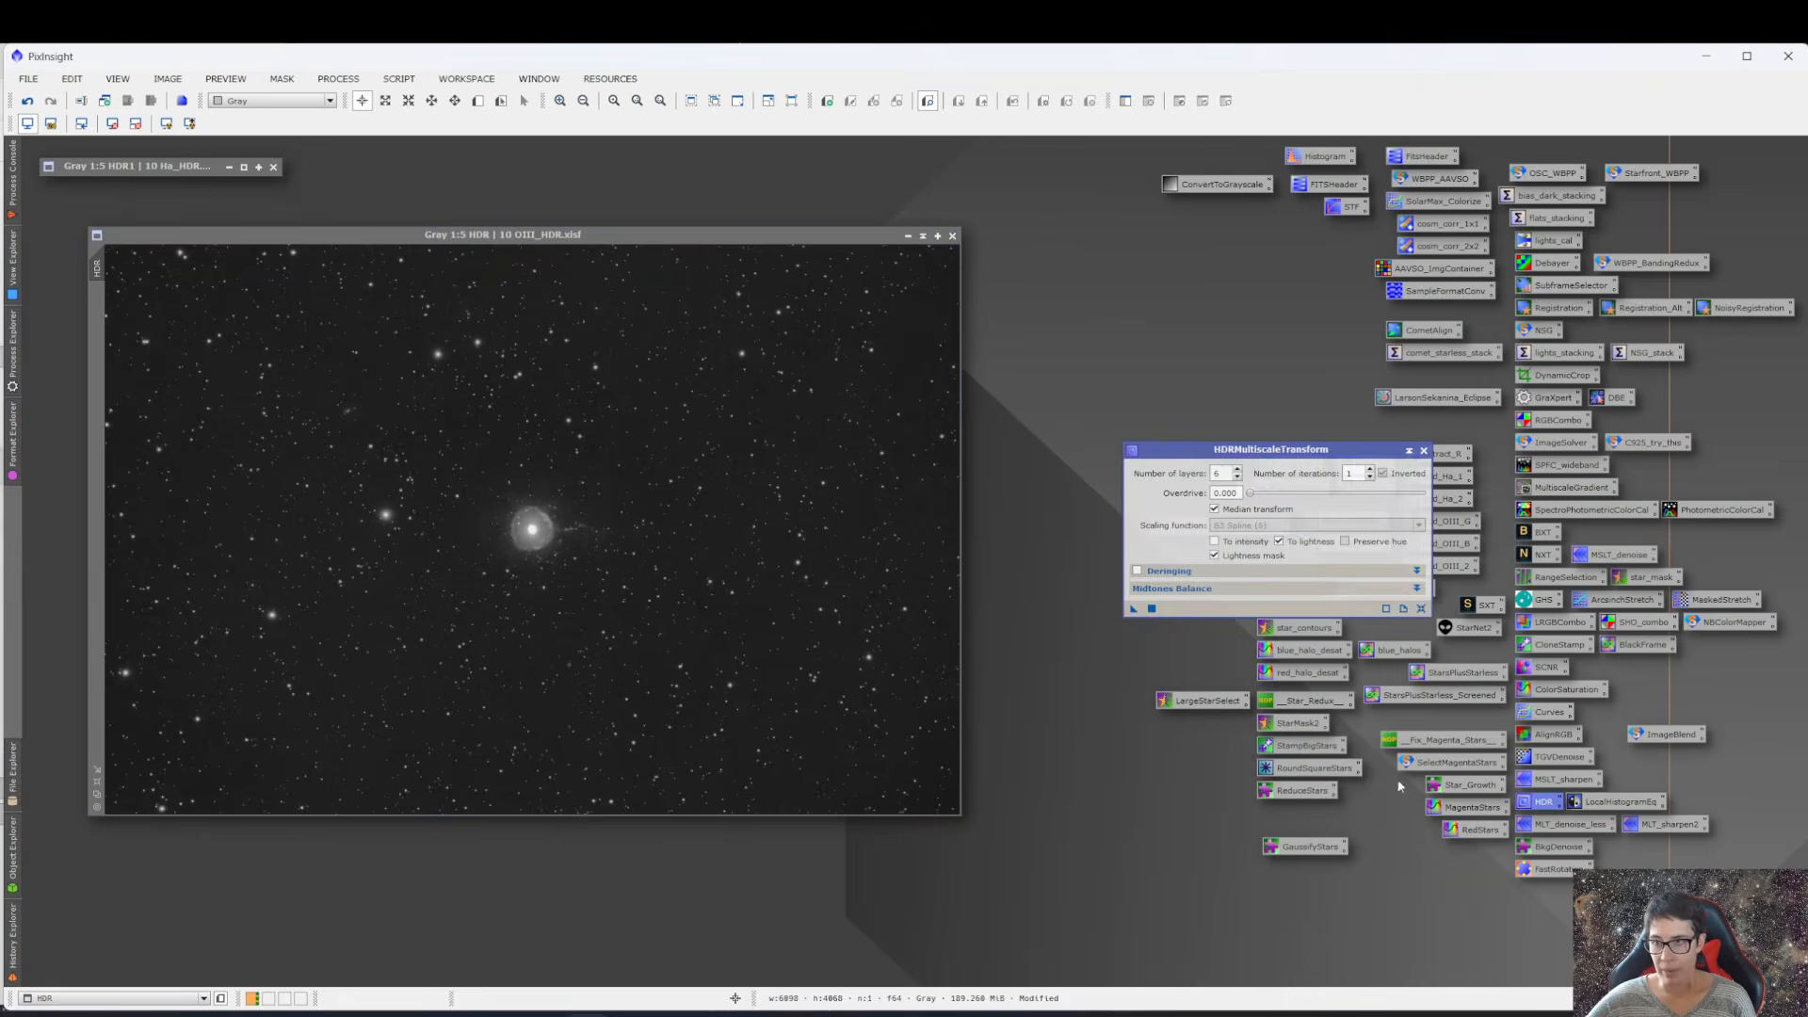
drag(1221, 453, 1191, 447)
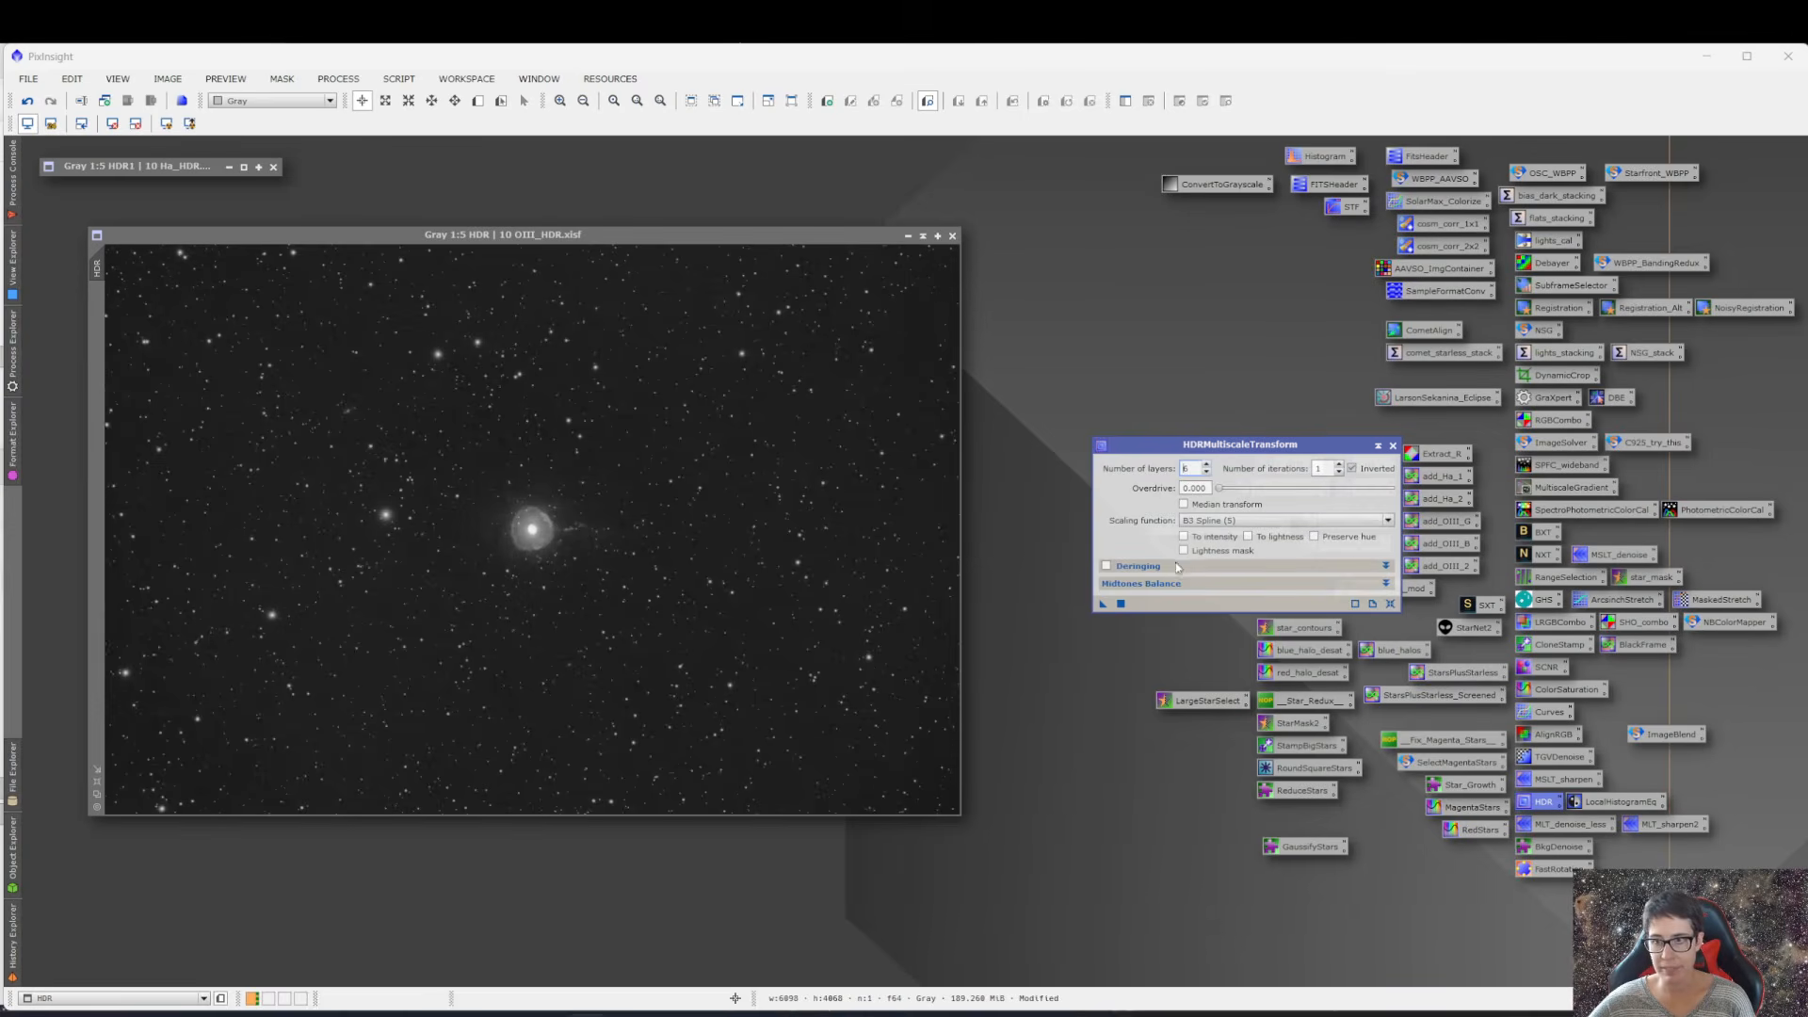
double_click(1524, 805)
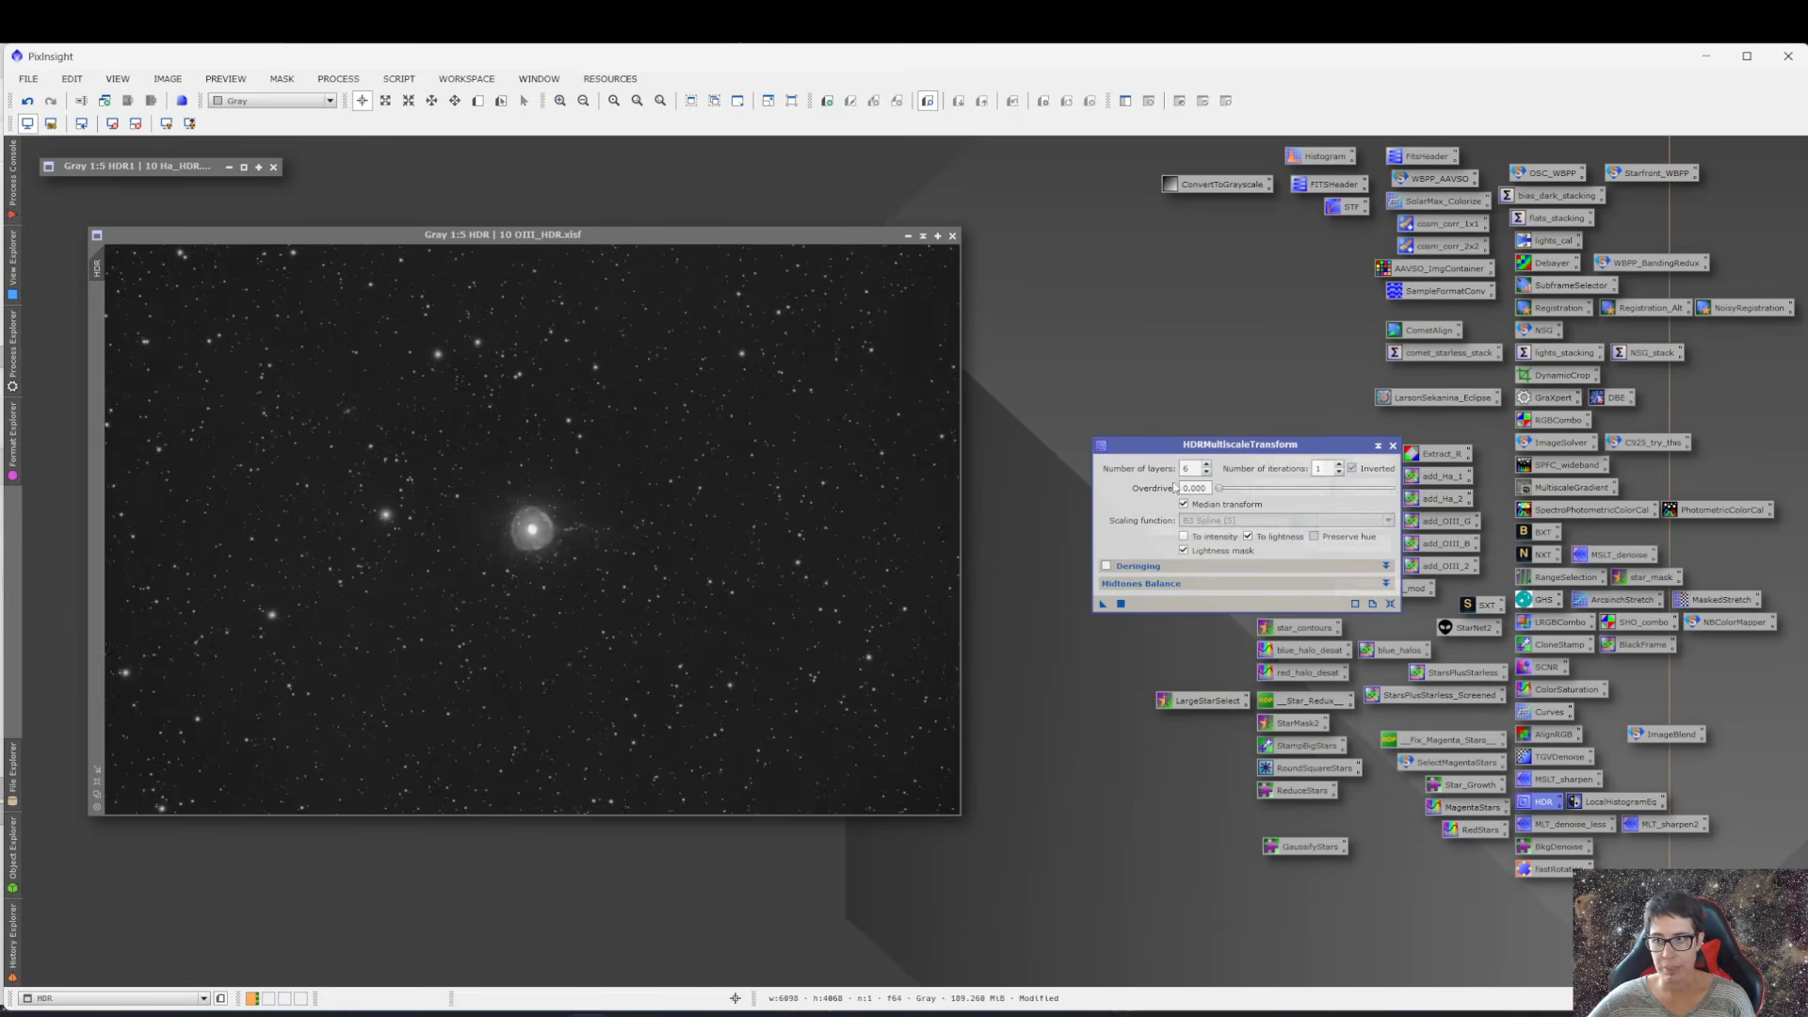
mouse_move(1248, 509)
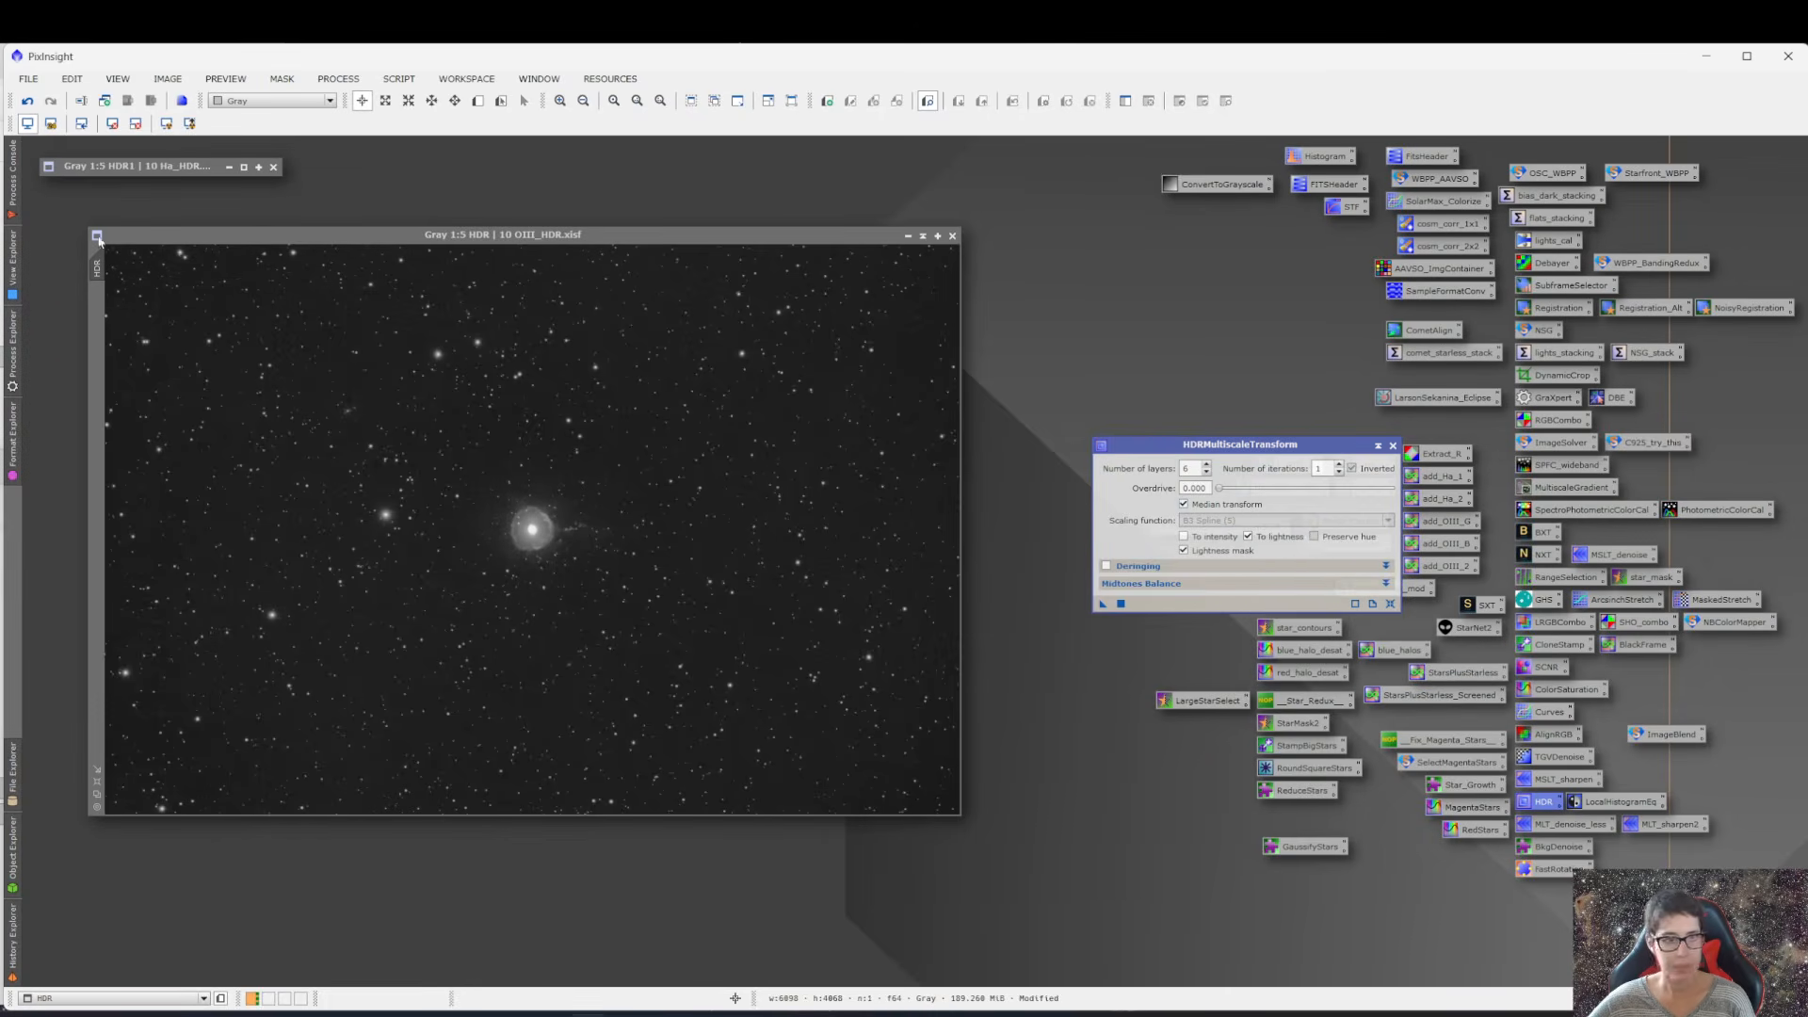
- Define a preview of about 735 × 725 px around the nebula in the OIII HDR image and display it
click(473, 105)
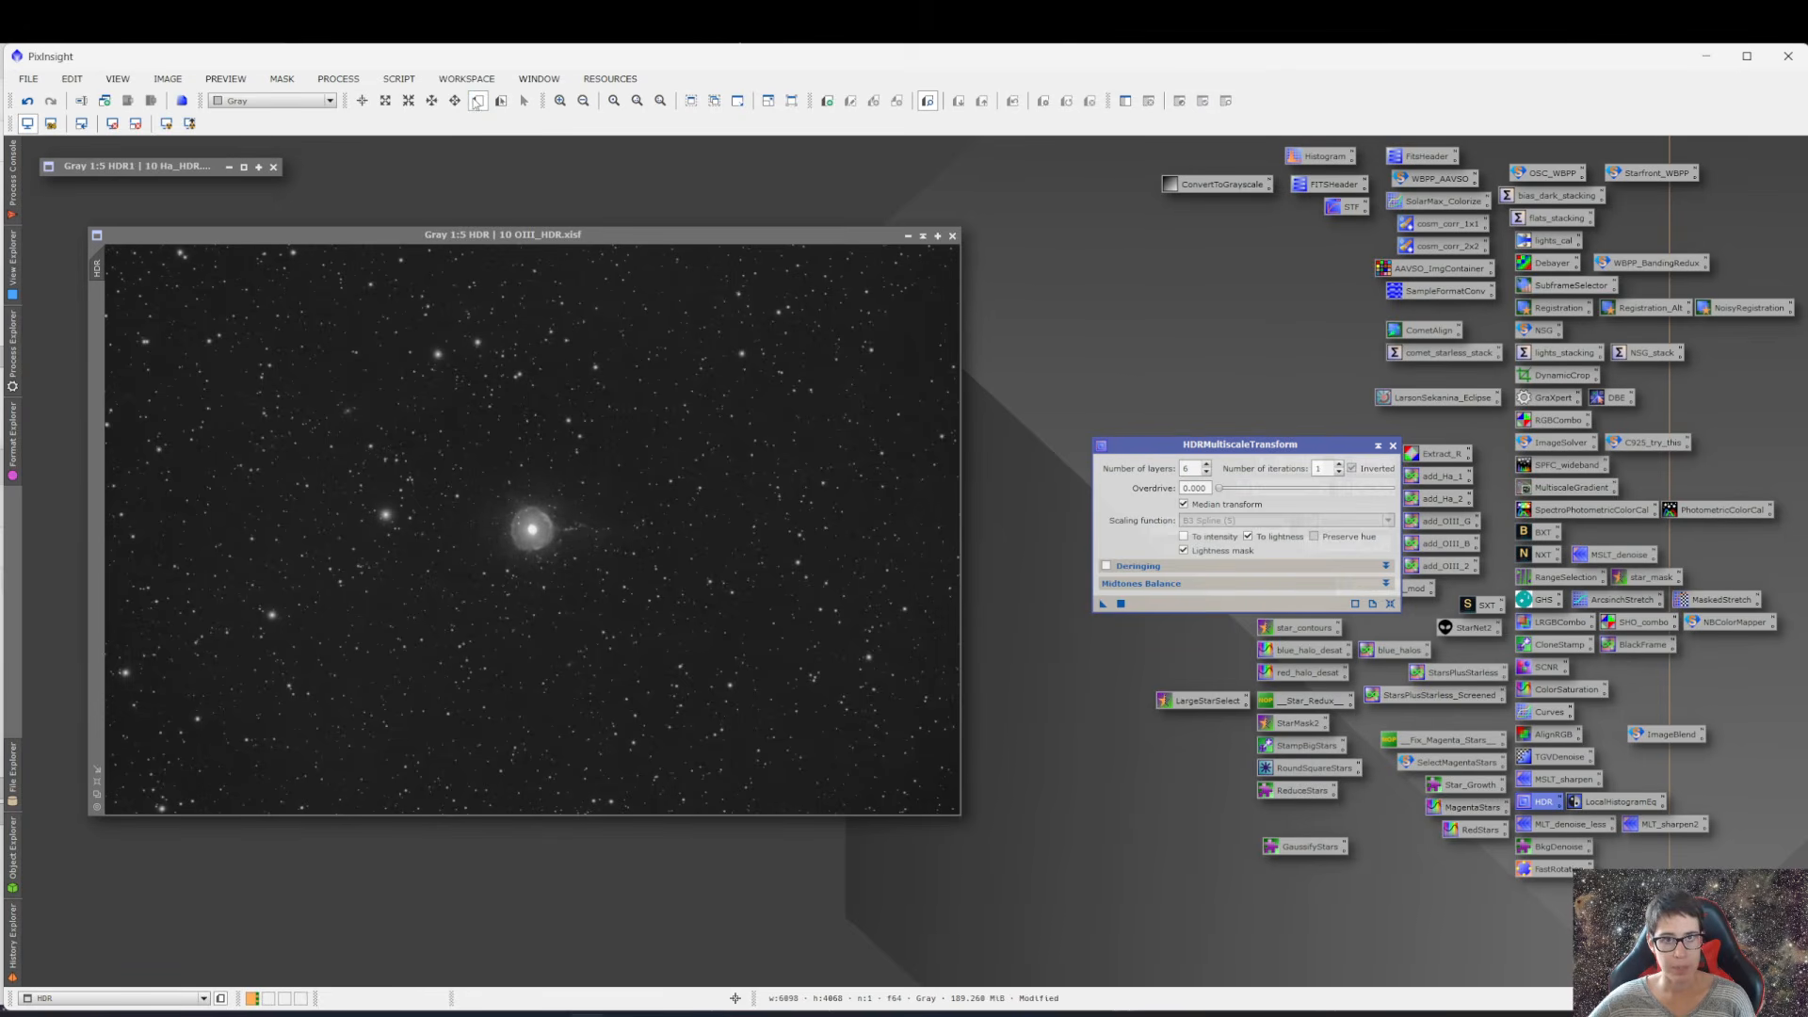
drag(479, 484, 582, 585)
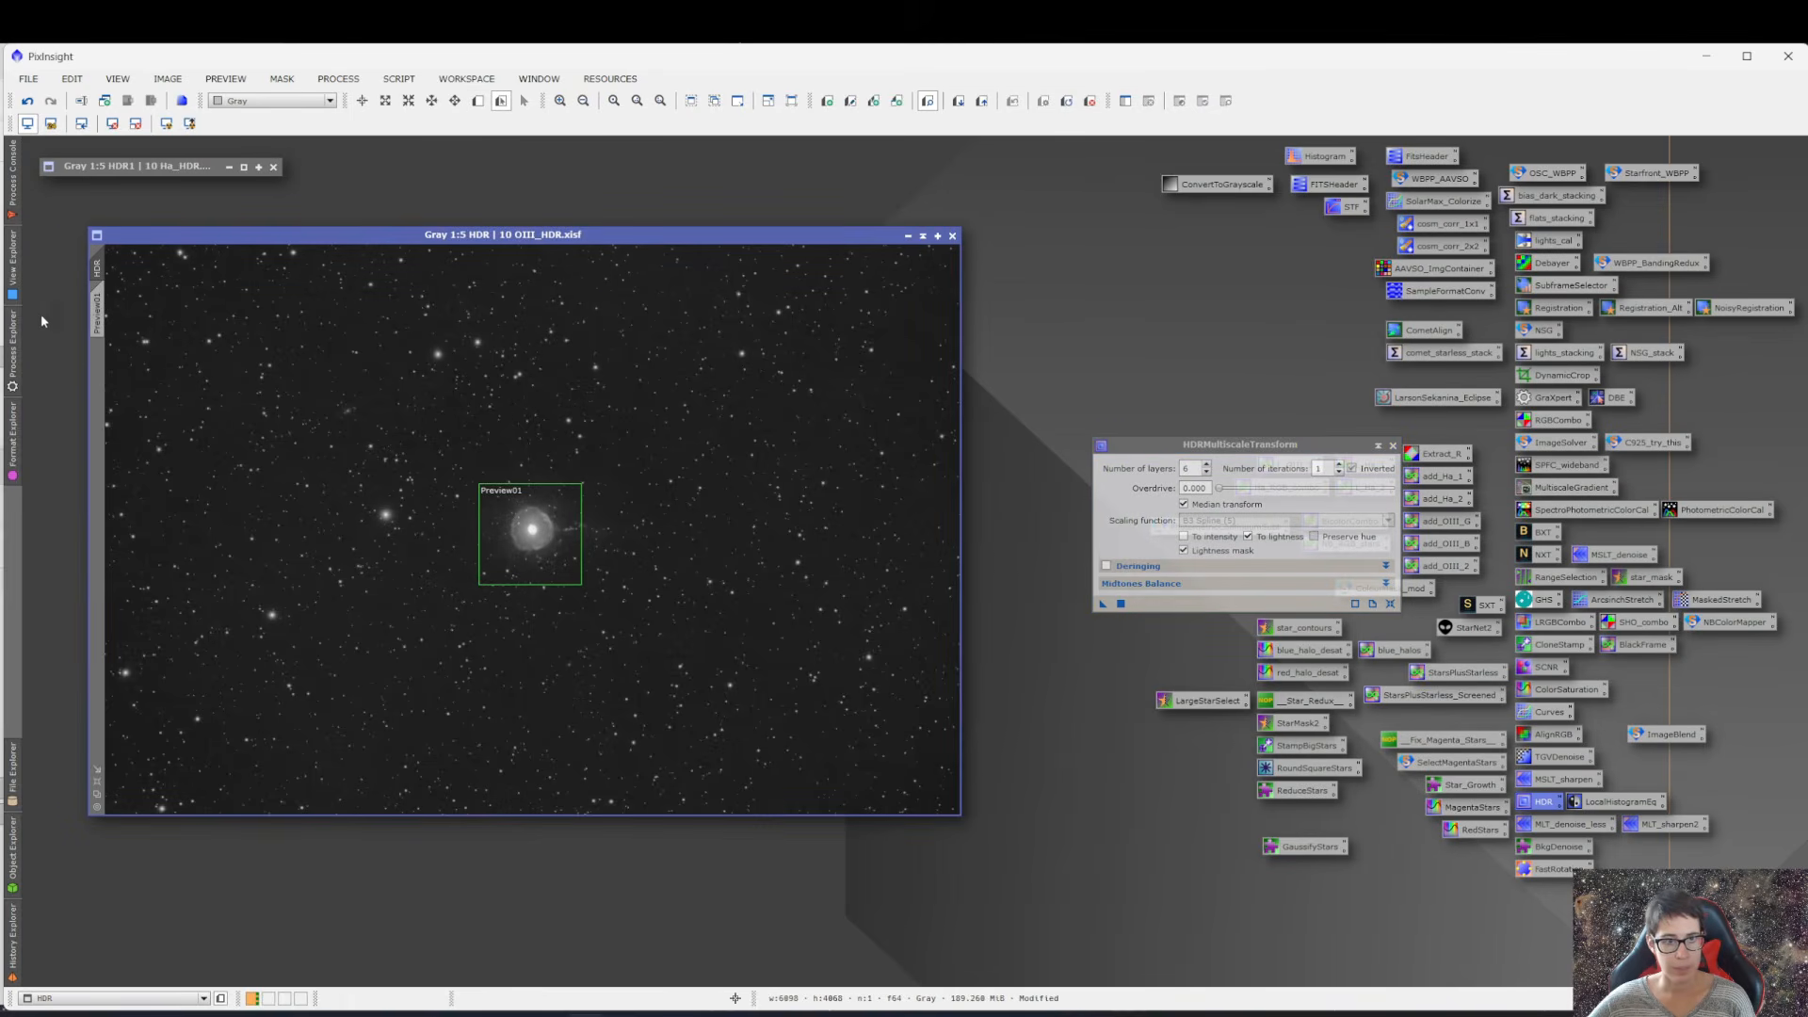
click(97, 314)
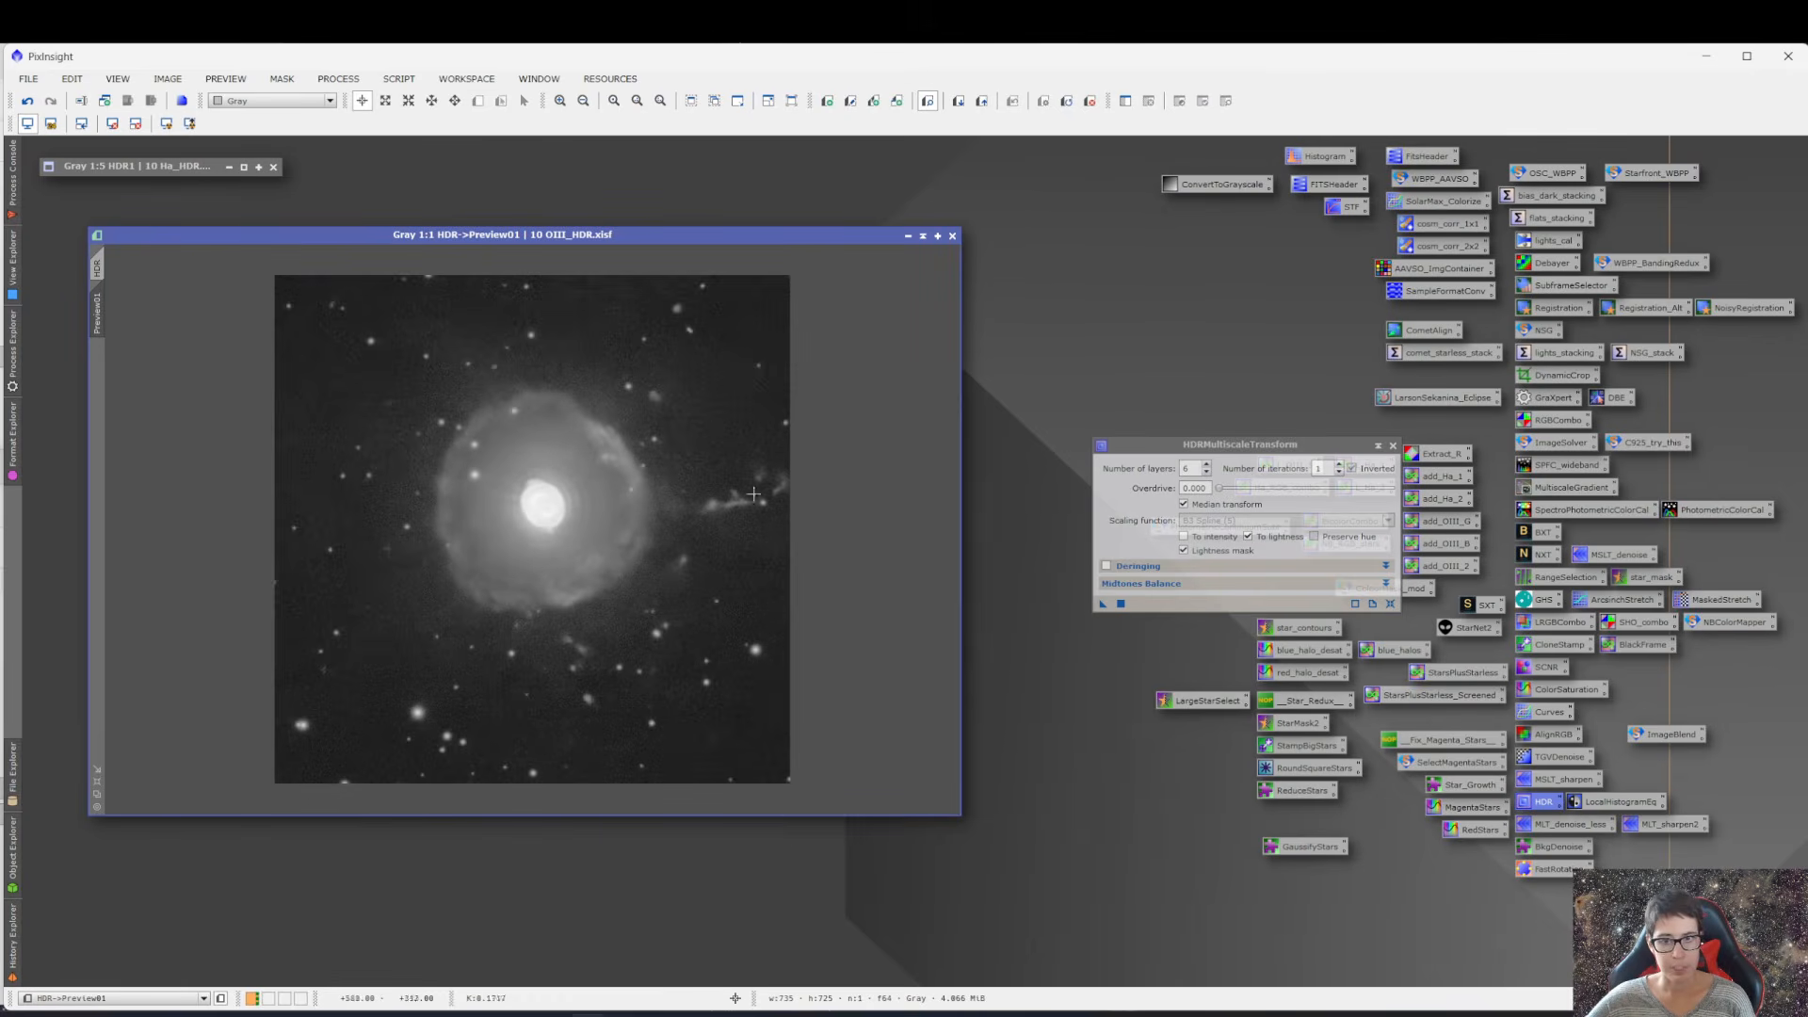
- Try HDRMultiscaleTransform with 6 layers on the nebula preview and enlarge the core to 3:1
click(1121, 605)
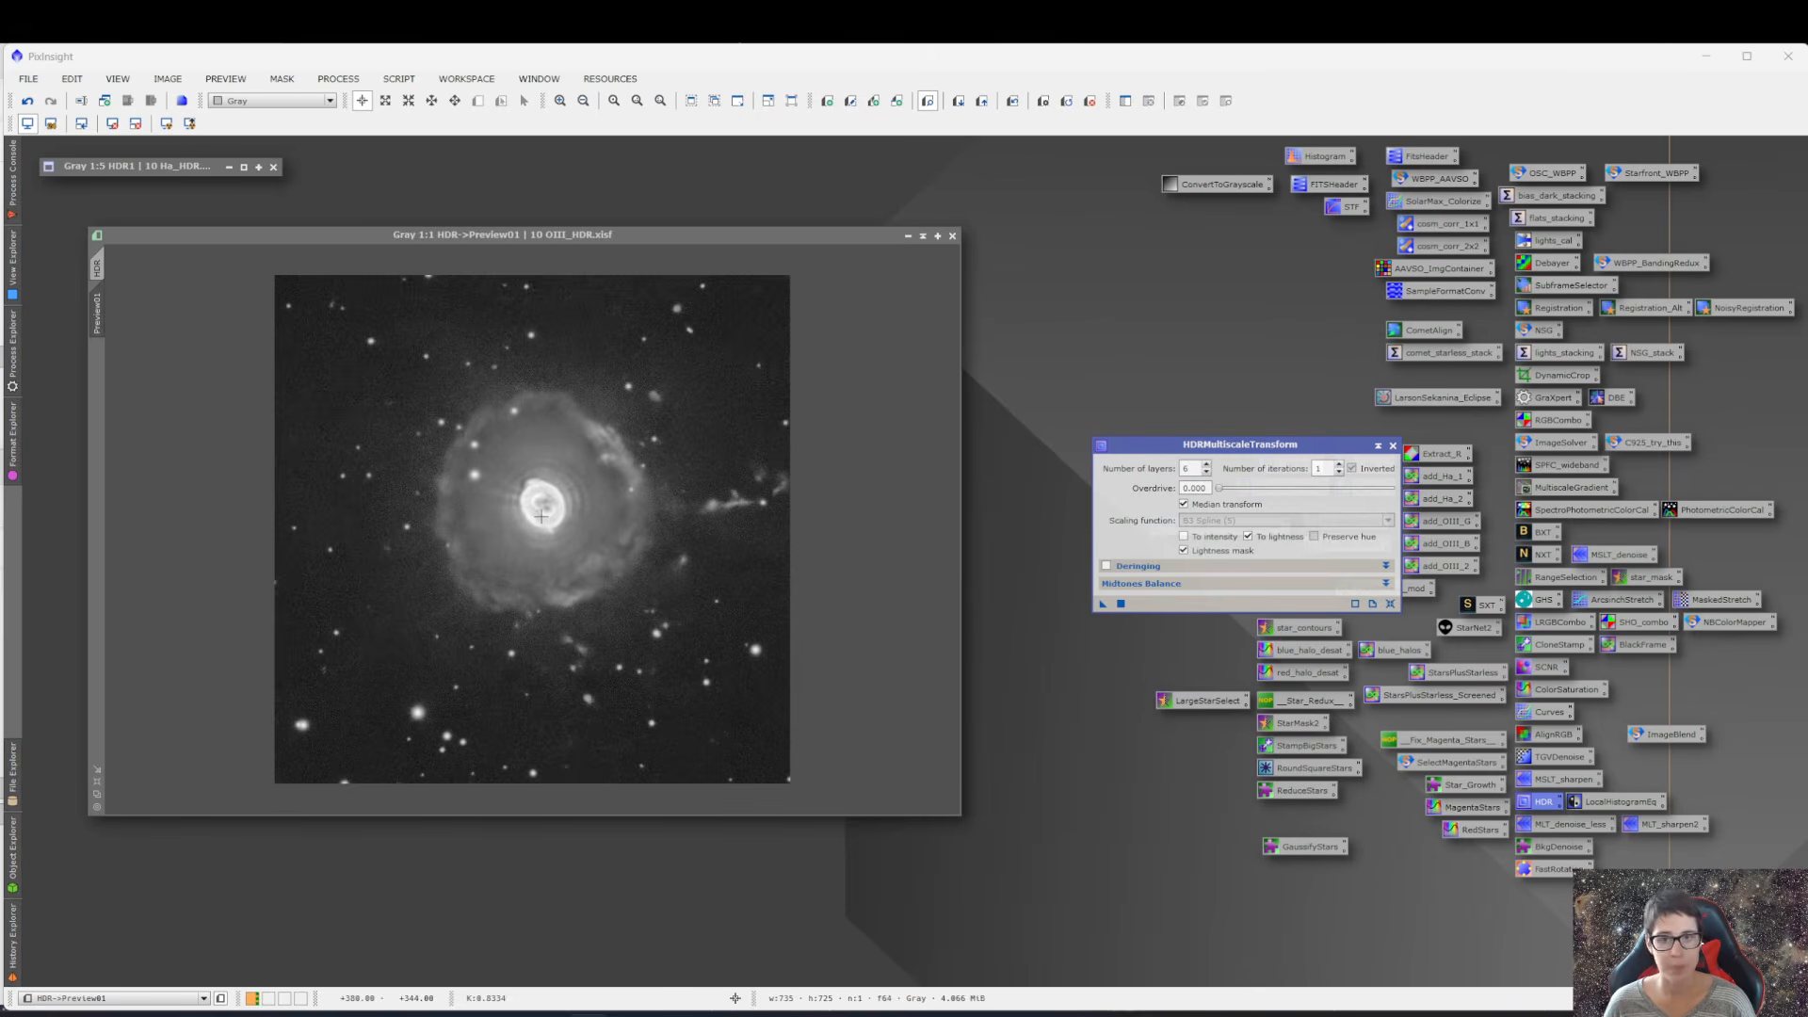
click(539, 499)
scroll(540, 499, up, 2)
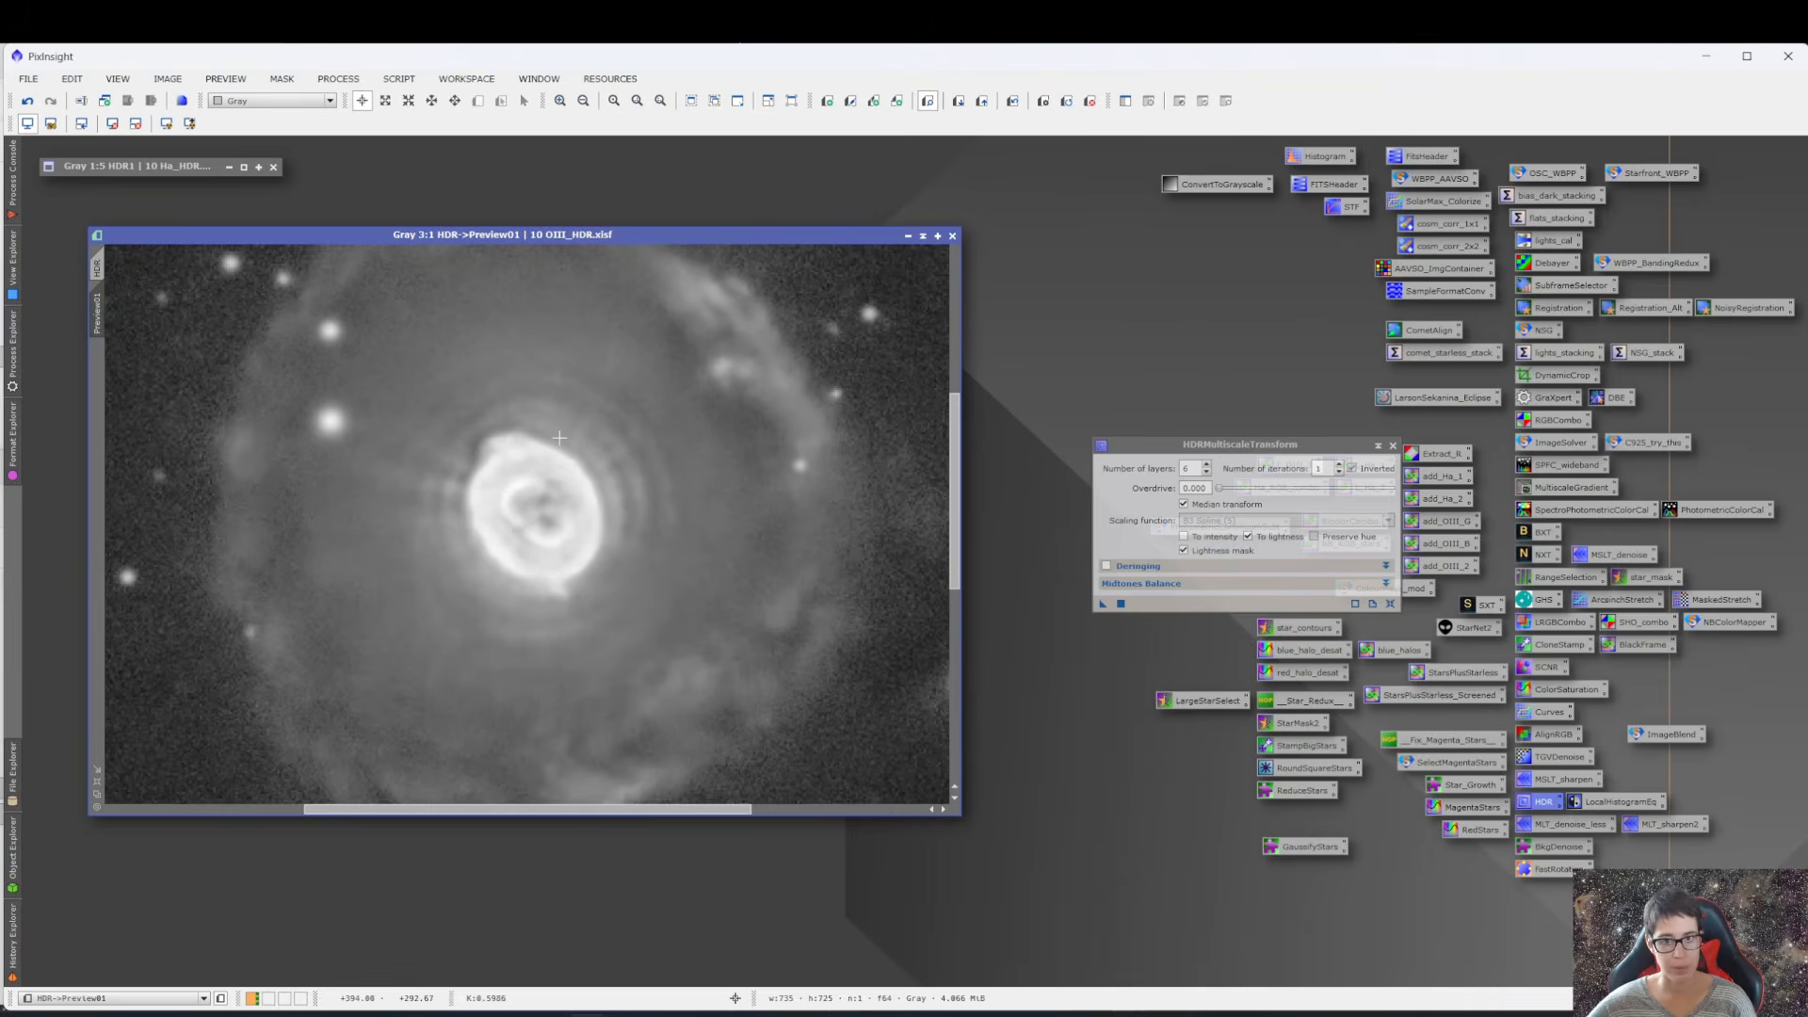
- Repeatedly undo and redo HDRMultiscaleTransform on the preview to compare the core's detail, leaving the transform undone
key(ctrl+z)
key(ctrl+y)
key(ctrl+z)
key(ctrl+y)
key(ctrl+z)
key(ctrl+y)
key(ctrl+z)
key(ctrl+y)
key(ctrl+z)
key(ctrl+y)
key(ctrl+z)
key(ctrl+y)
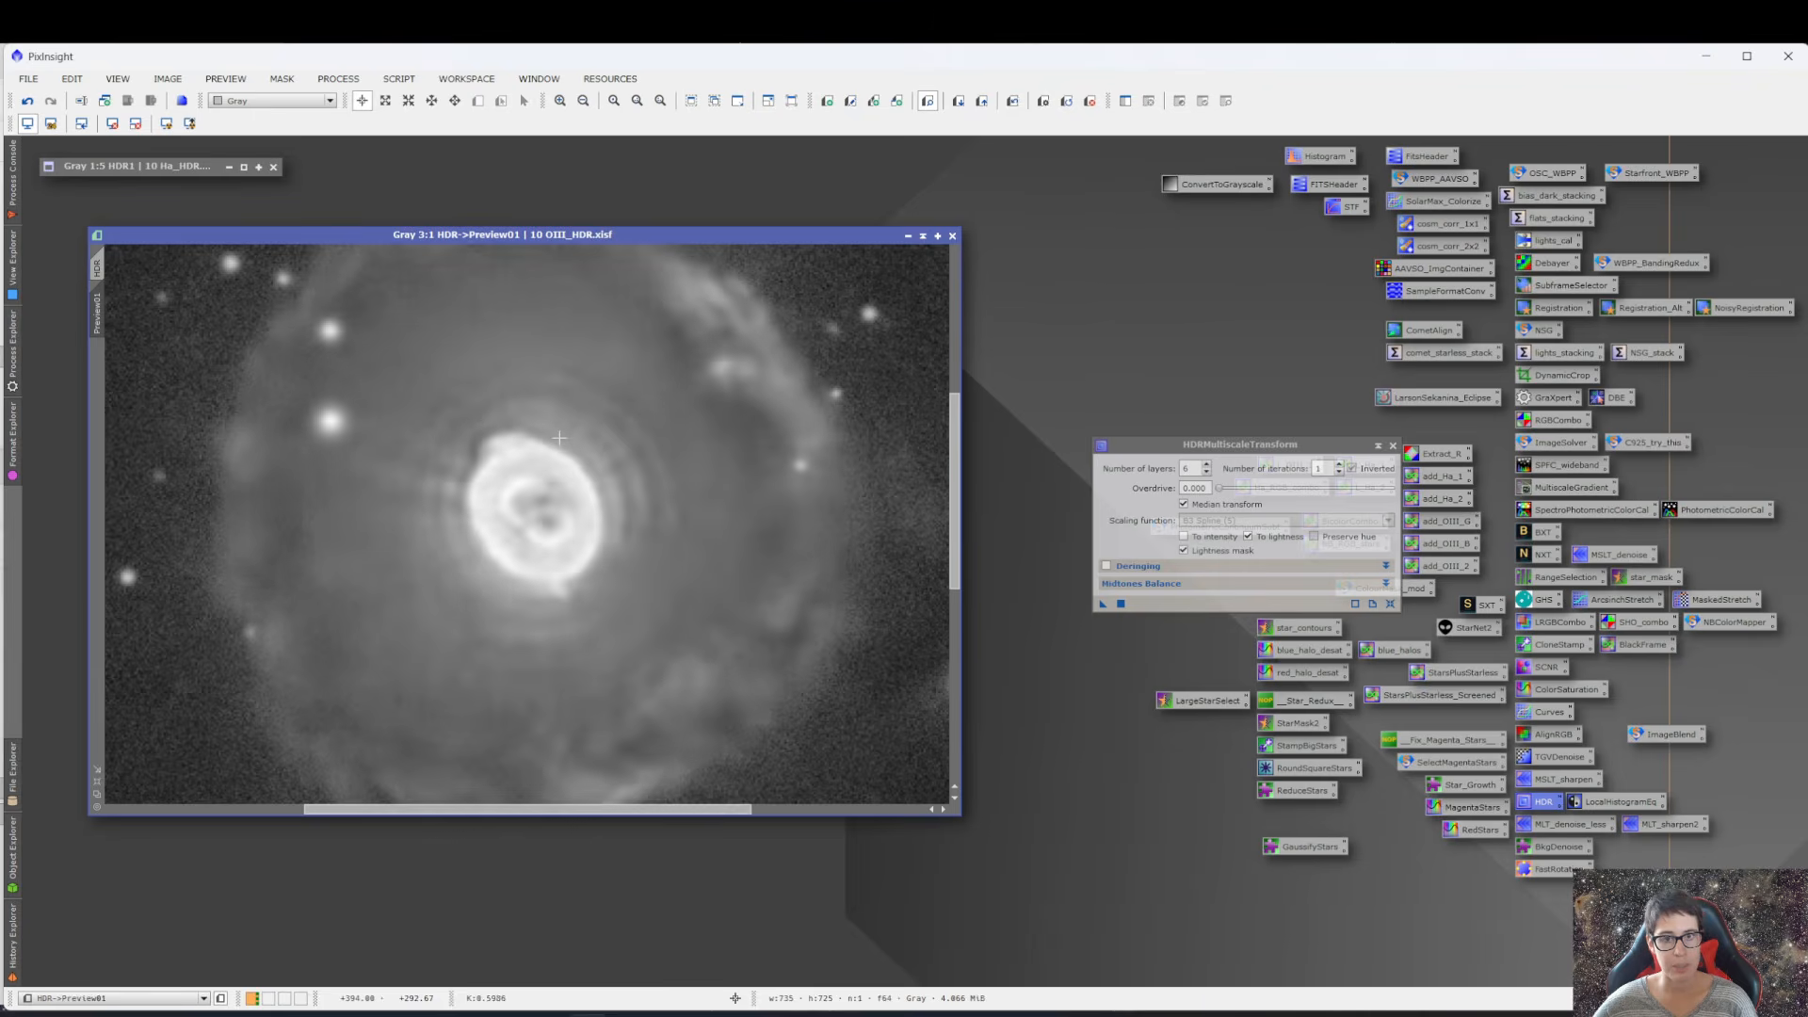
key(ctrl+z)
key(ctrl+y)
key(ctrl+z)
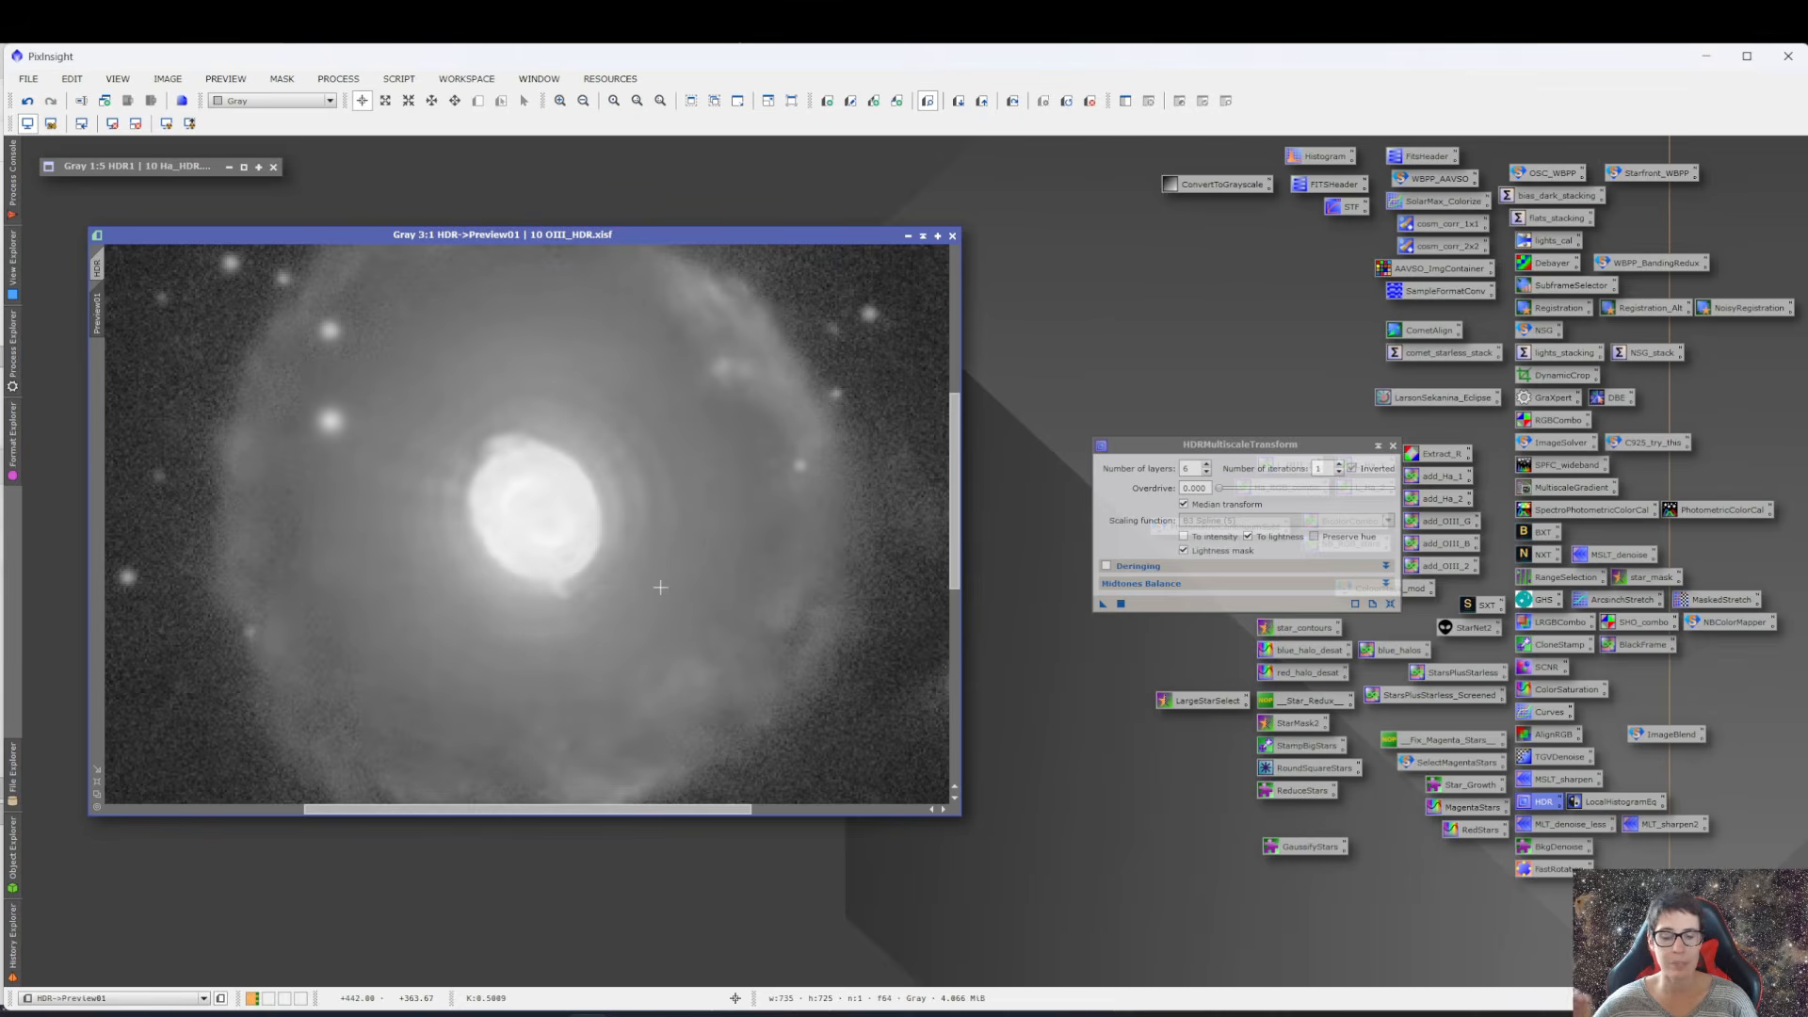
- Redo HDRMultiscaleTransform on the nebula preview and examine its core and surrounding shell at 2:1
key(ctrl+y)
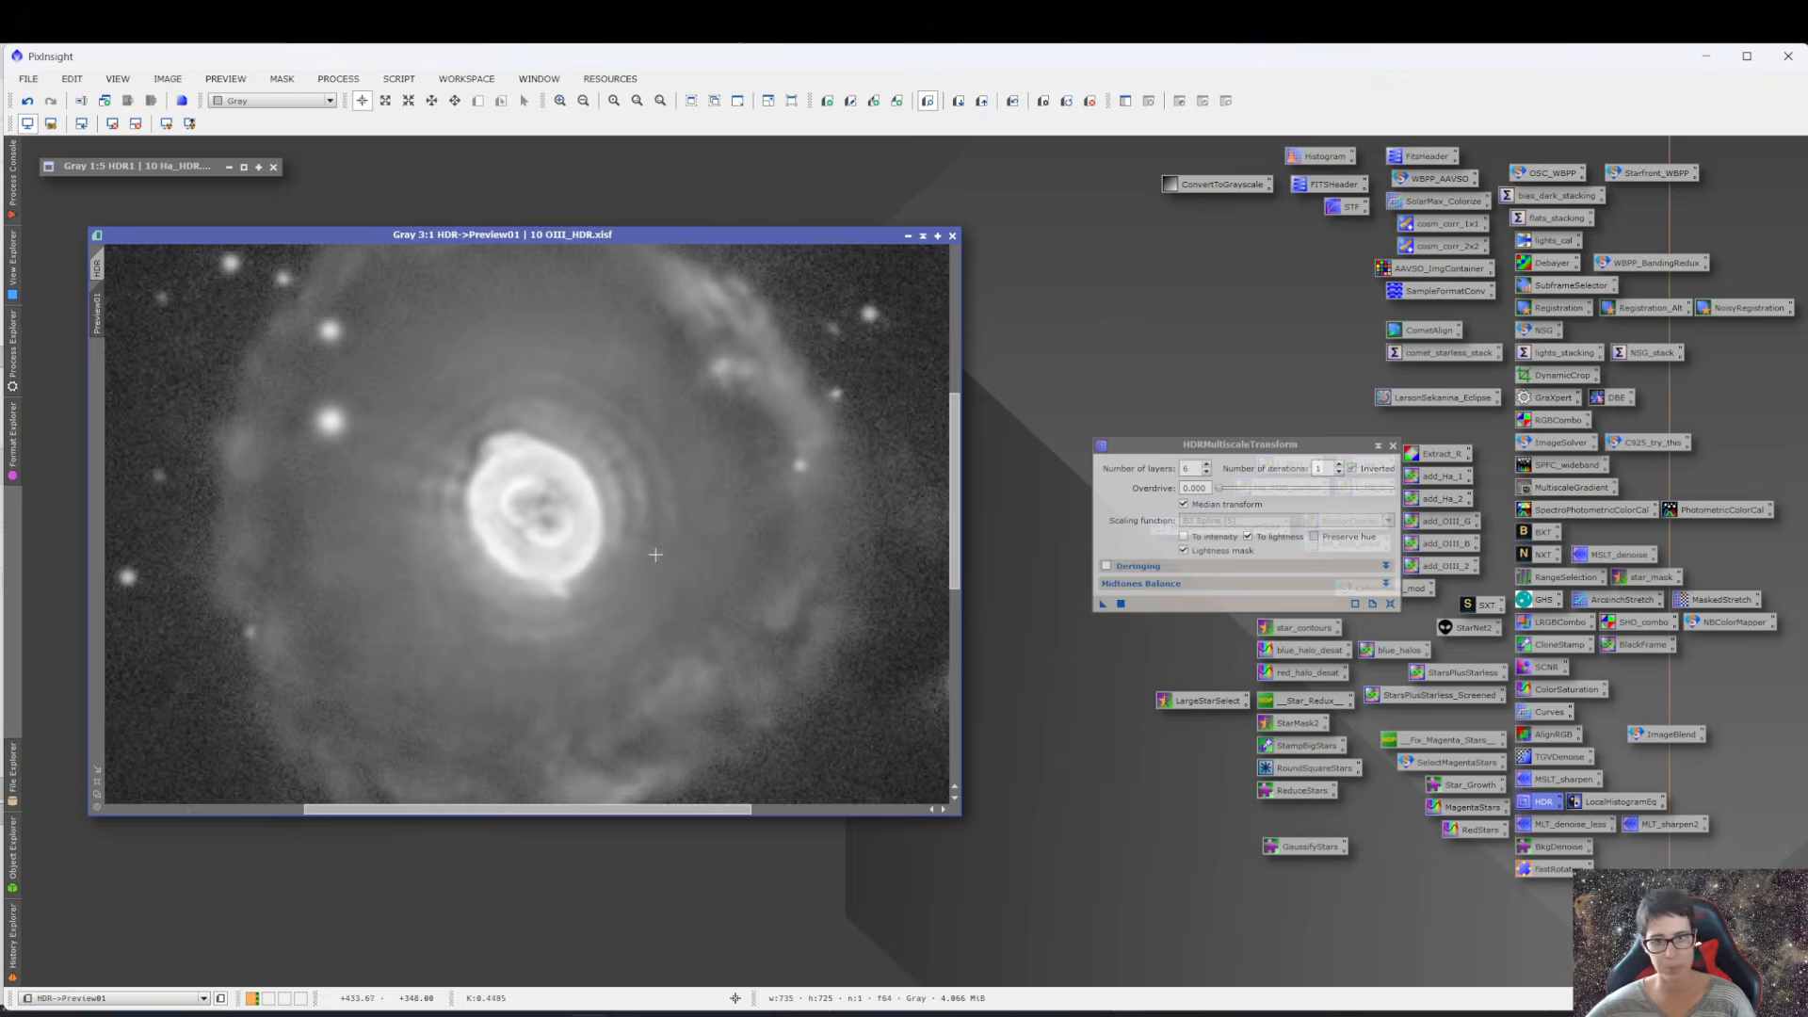
scroll(620, 532, down, 2)
scroll(551, 514, up, 1)
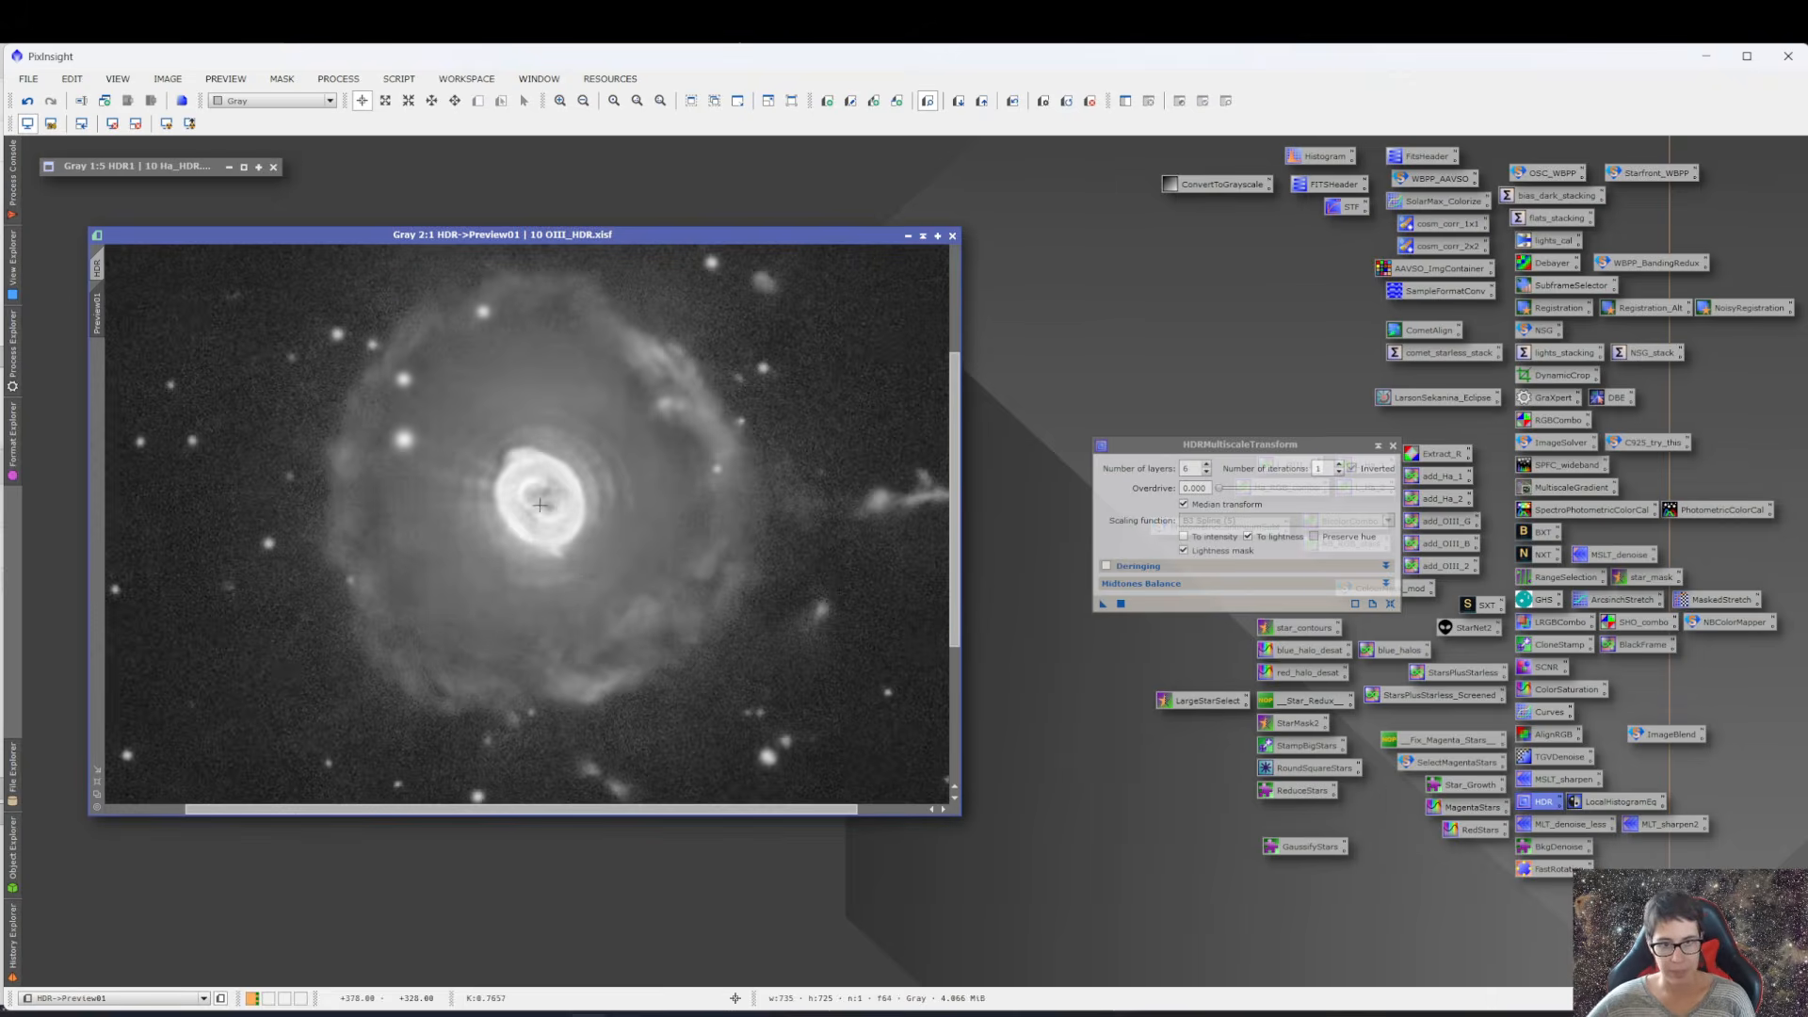
- Remove the nebula preview and apply HDRMultiscaleTransform with 6 layers and 1 iteration to the full OIII HDR image, checking the core
click(97, 267)
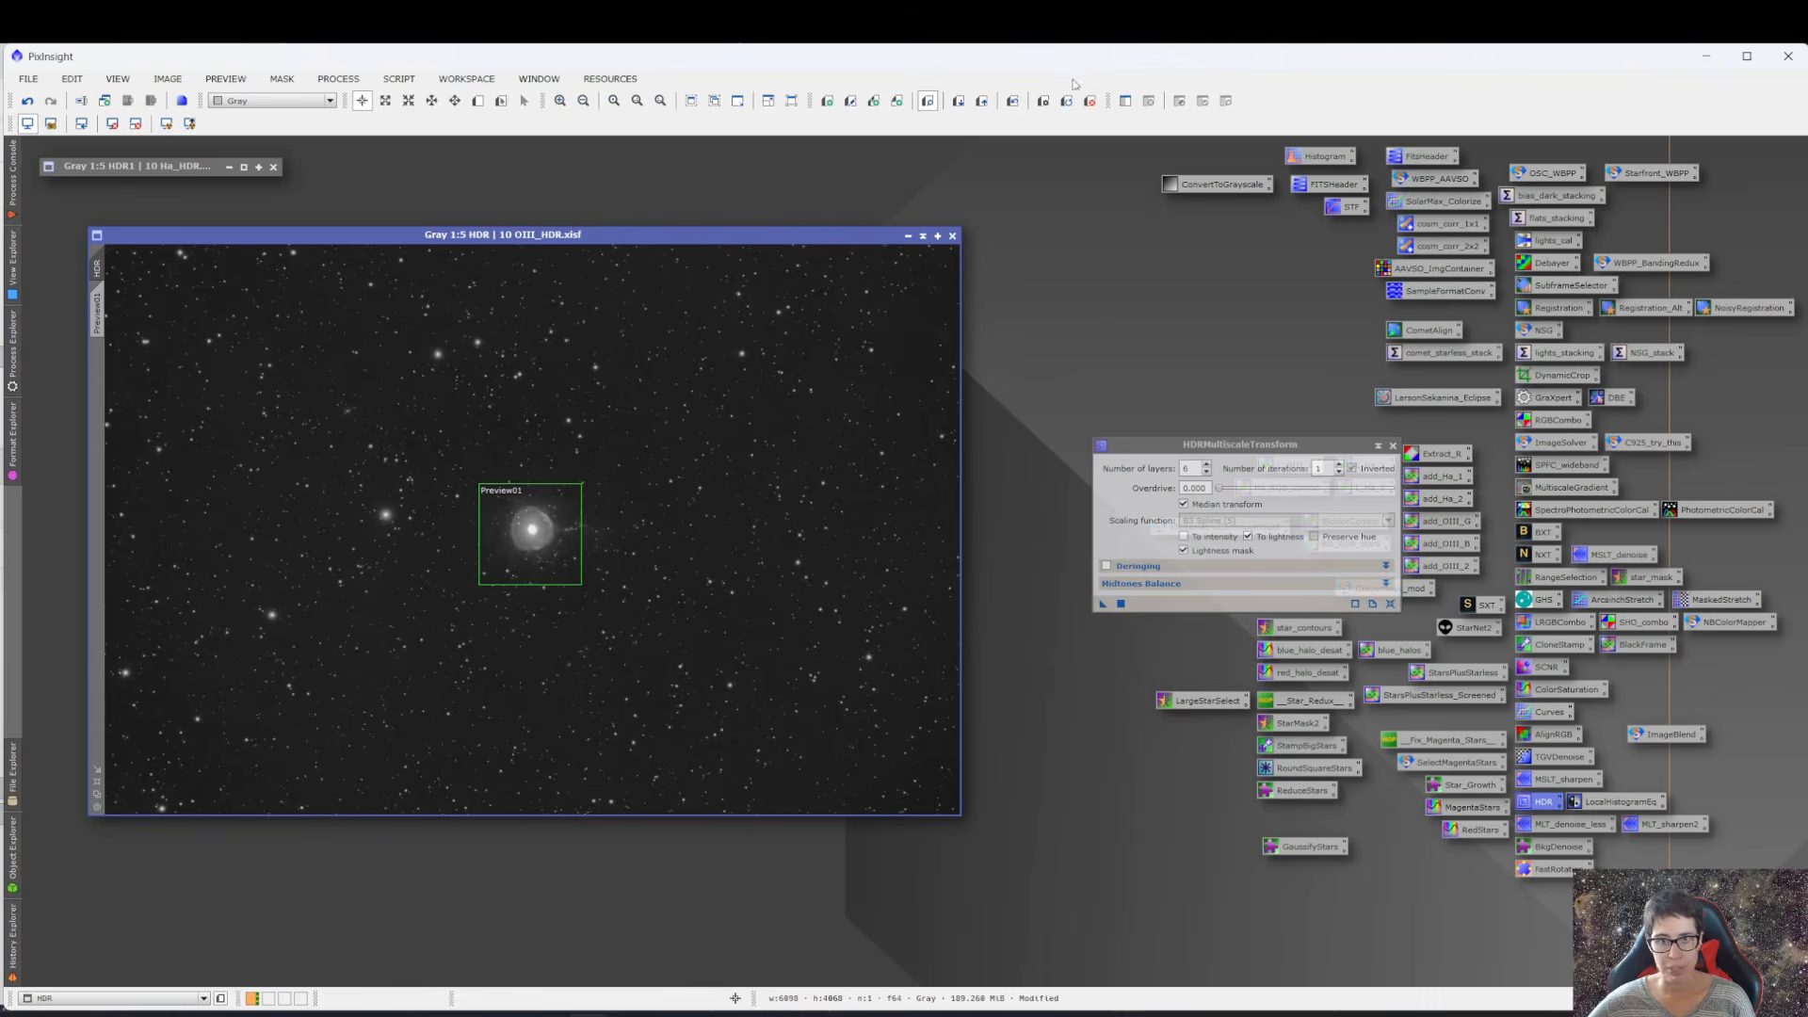
click(1120, 604)
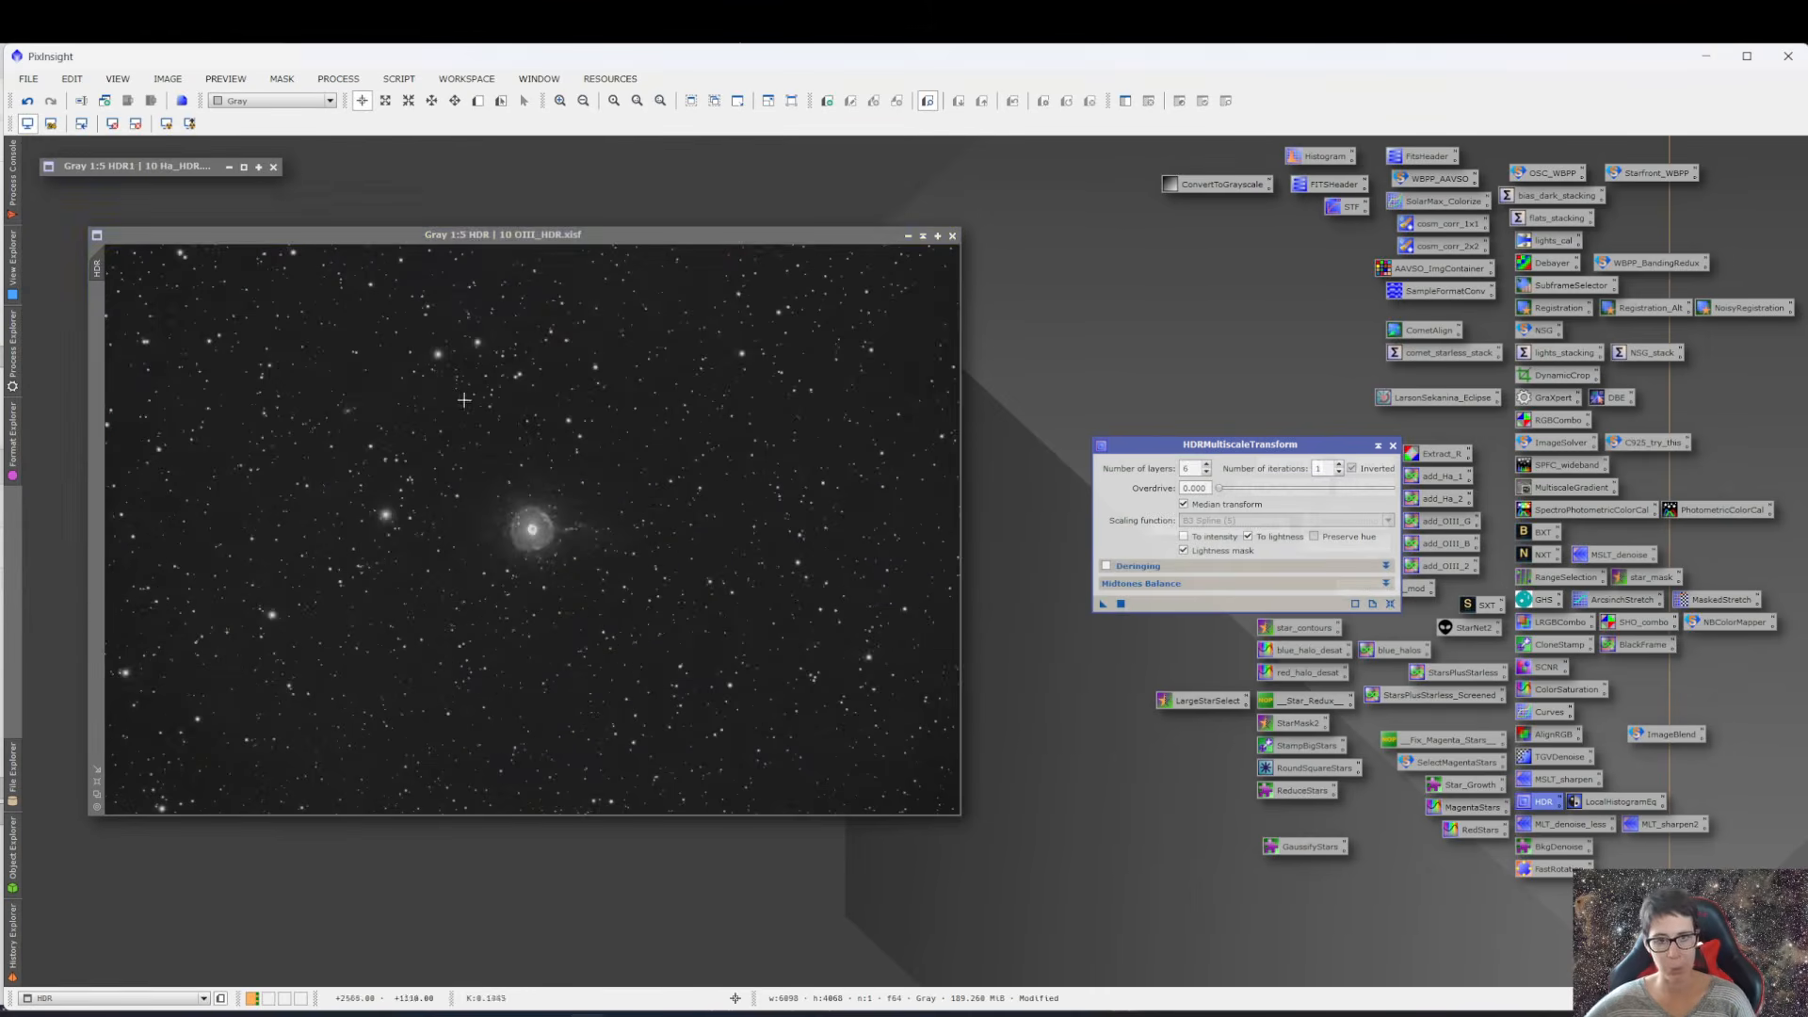
scroll(524, 525, up, 2)
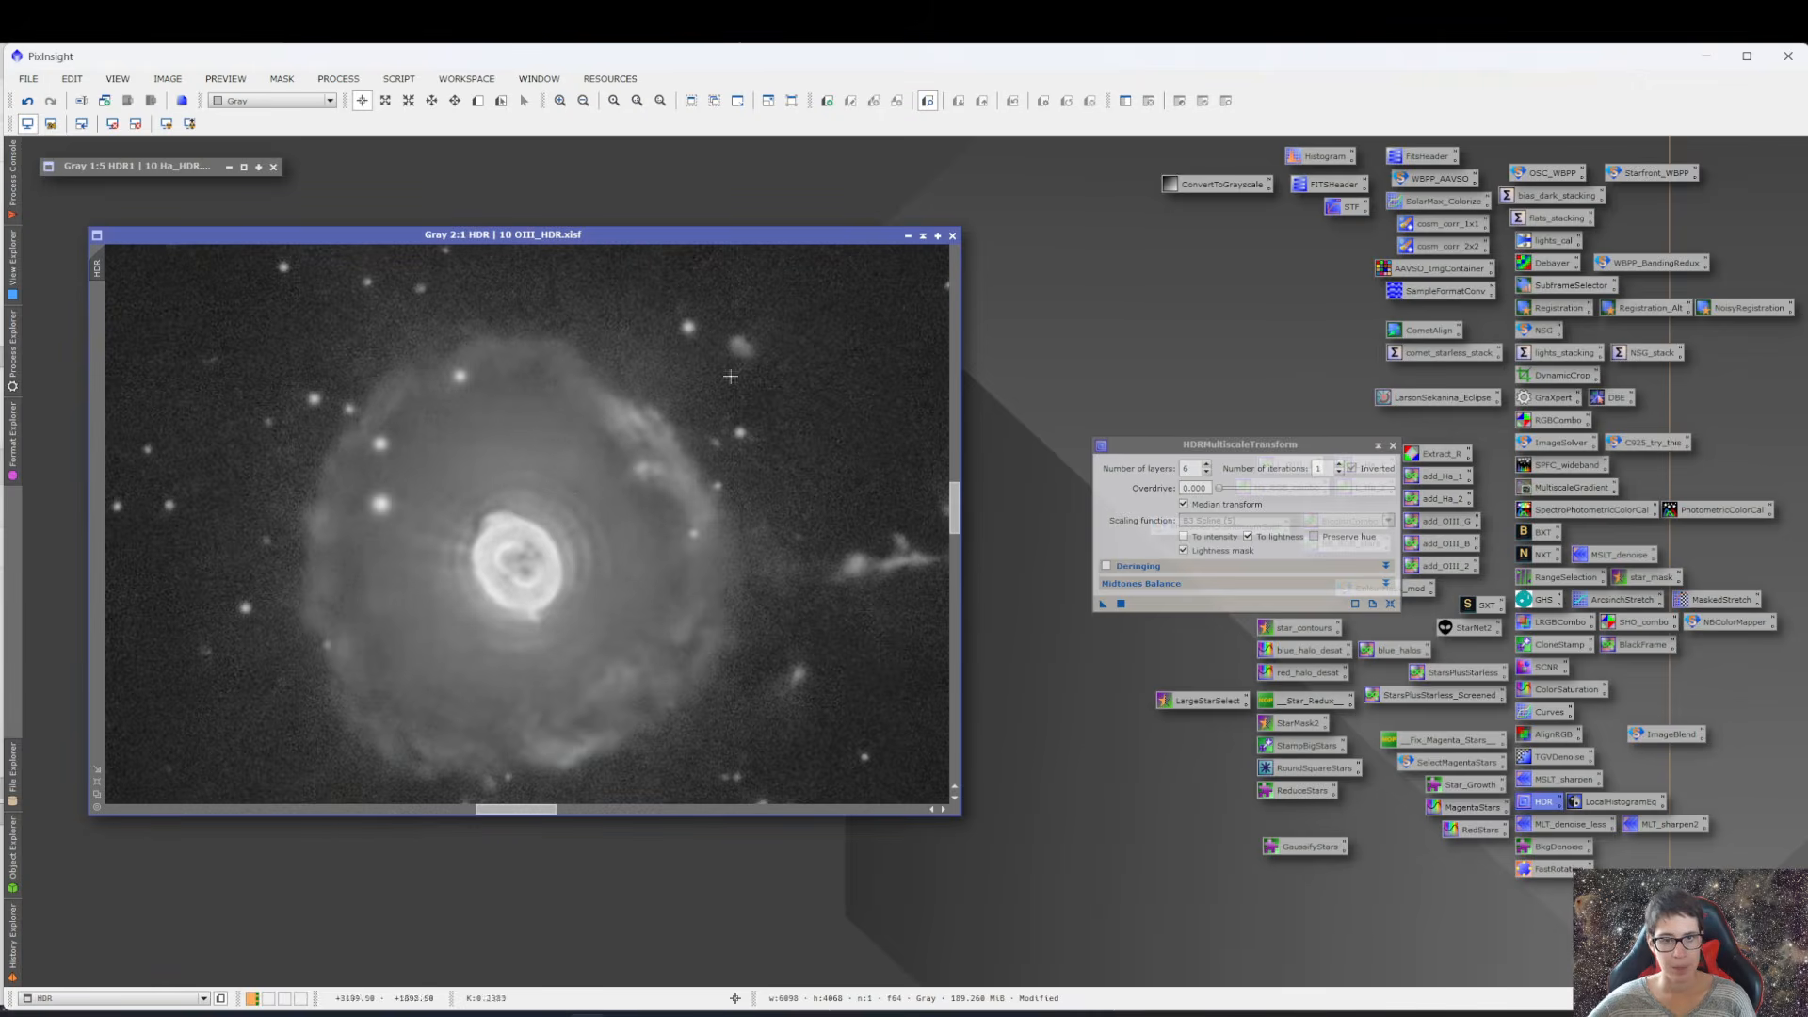
scroll(921, 247, down, 5)
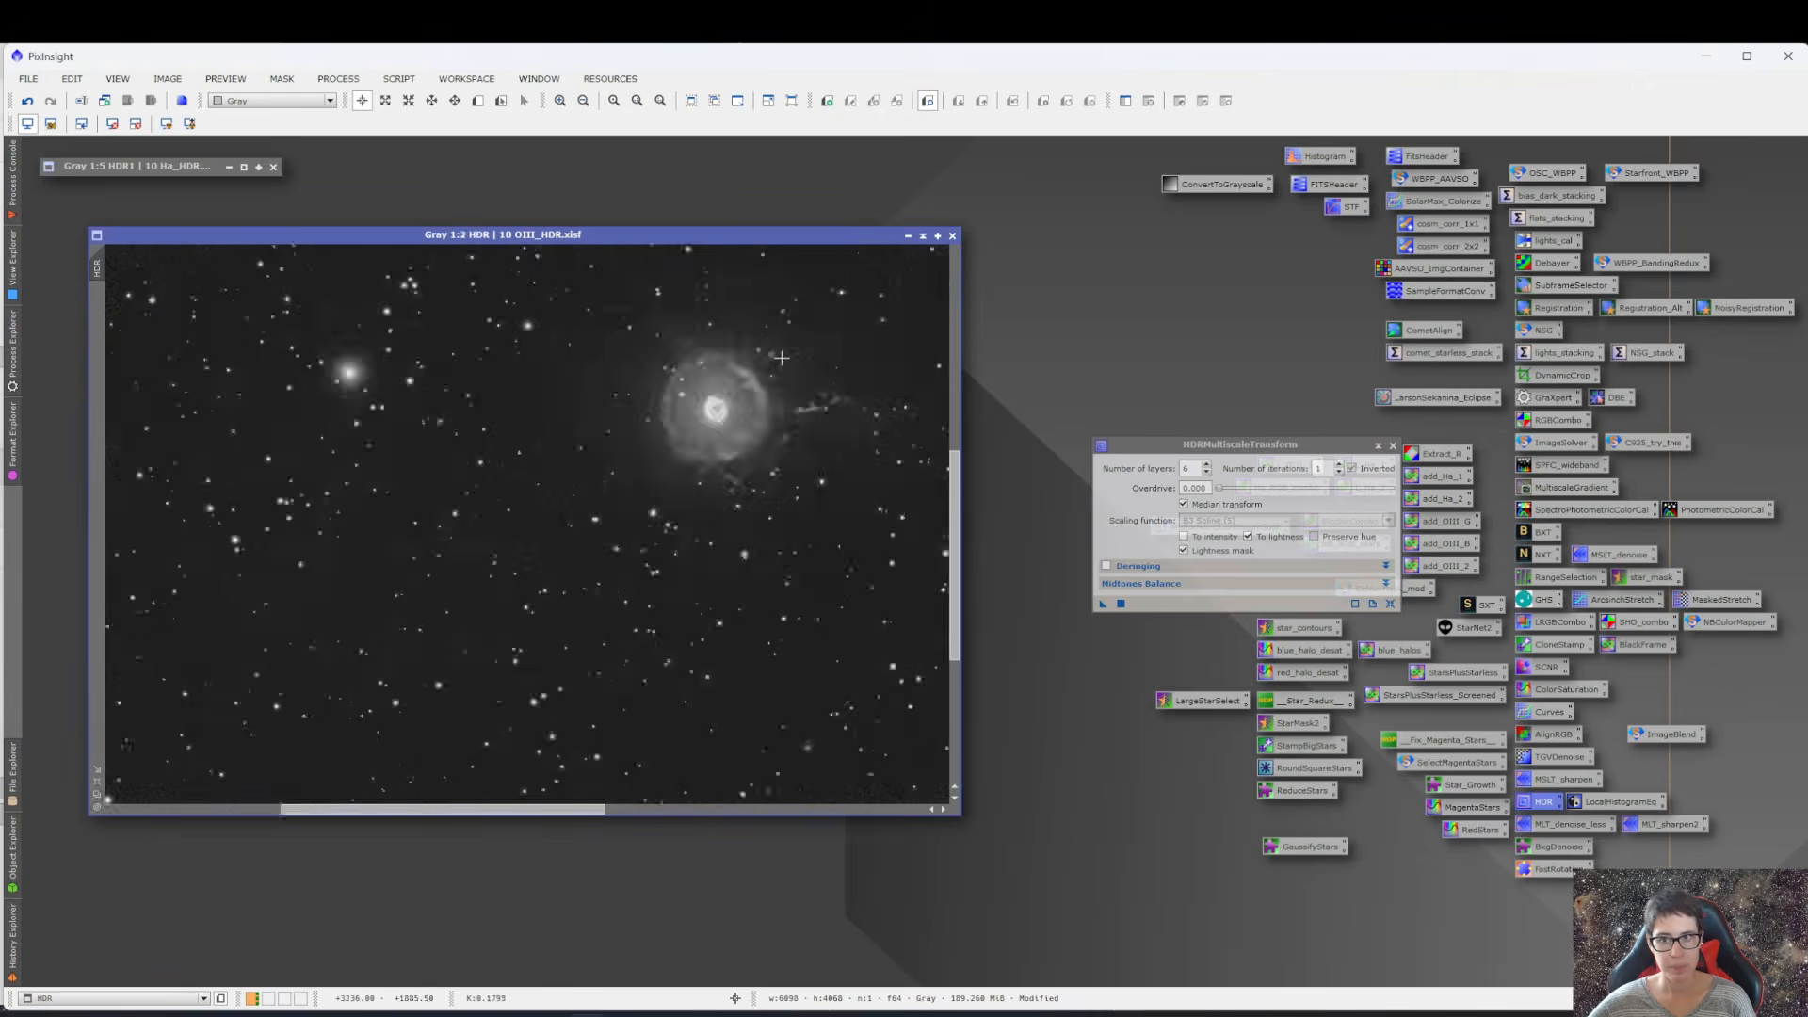
- Minimize the OIII HDR image, restore the Ha HDR image on the workspace, and close HDRMultiscaleTransform
click(910, 235)
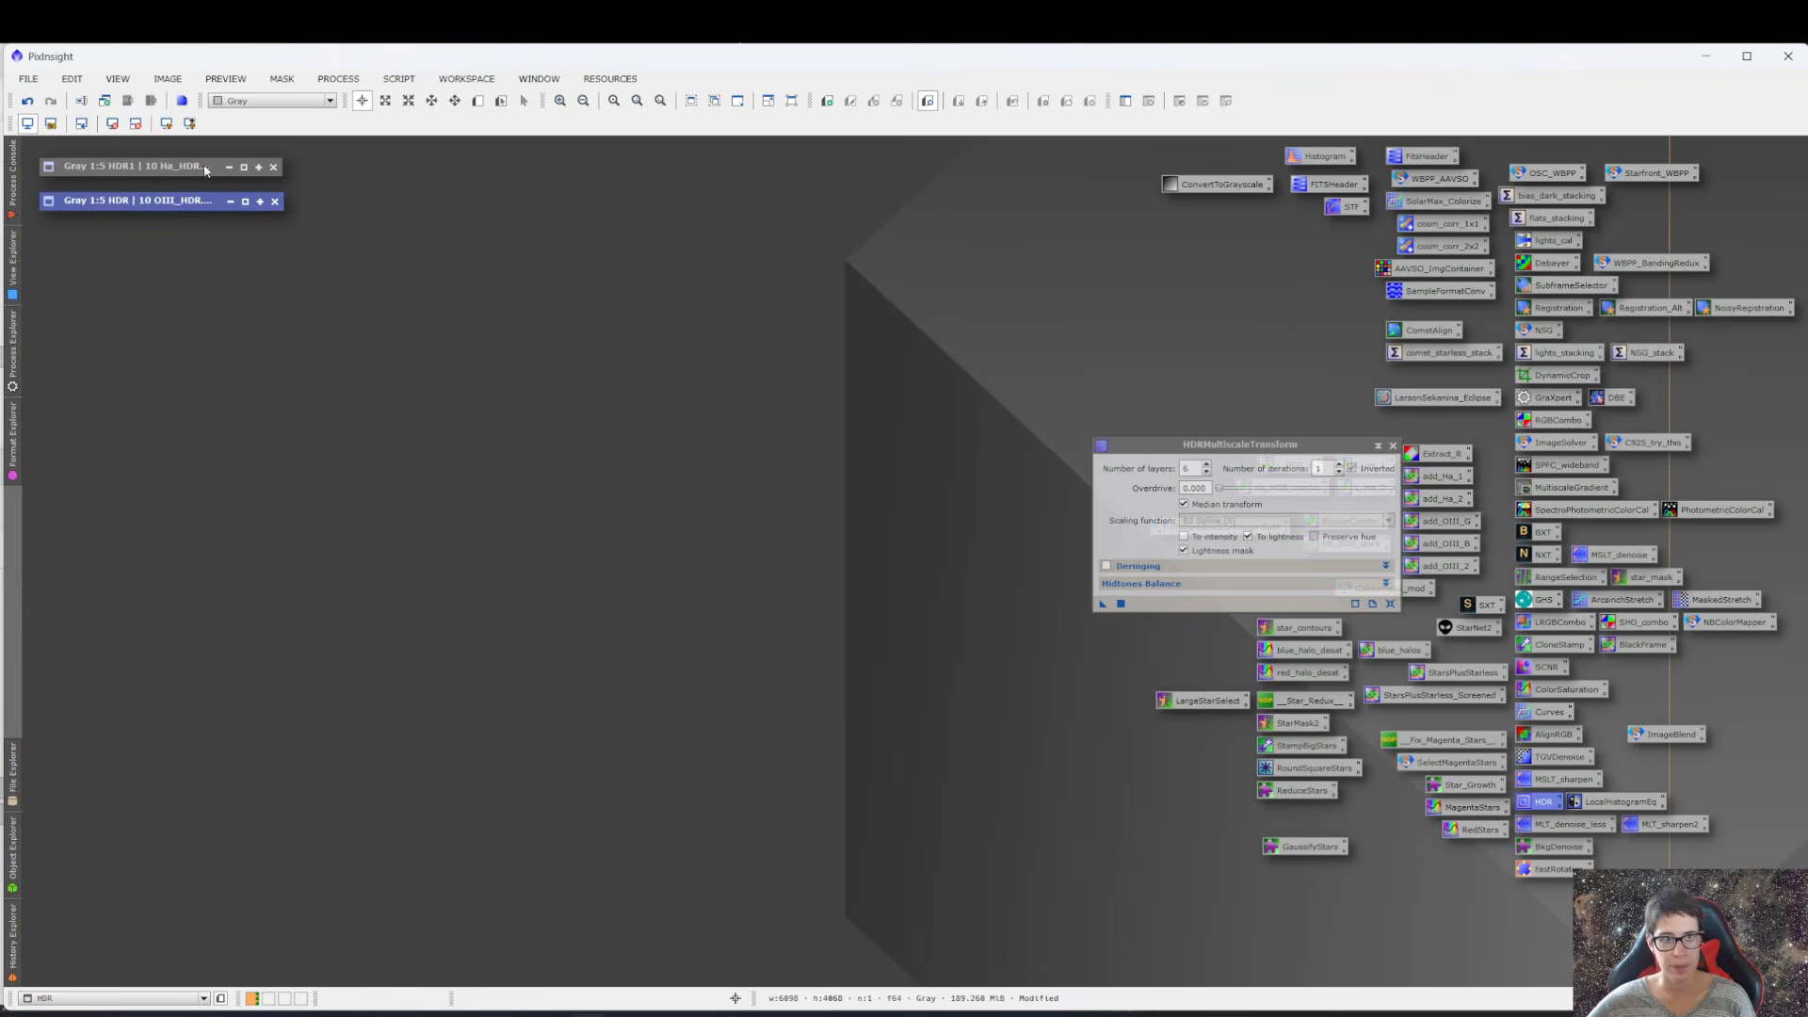
double_click(157, 166)
drag(633, 149, 734, 308)
click(1393, 446)
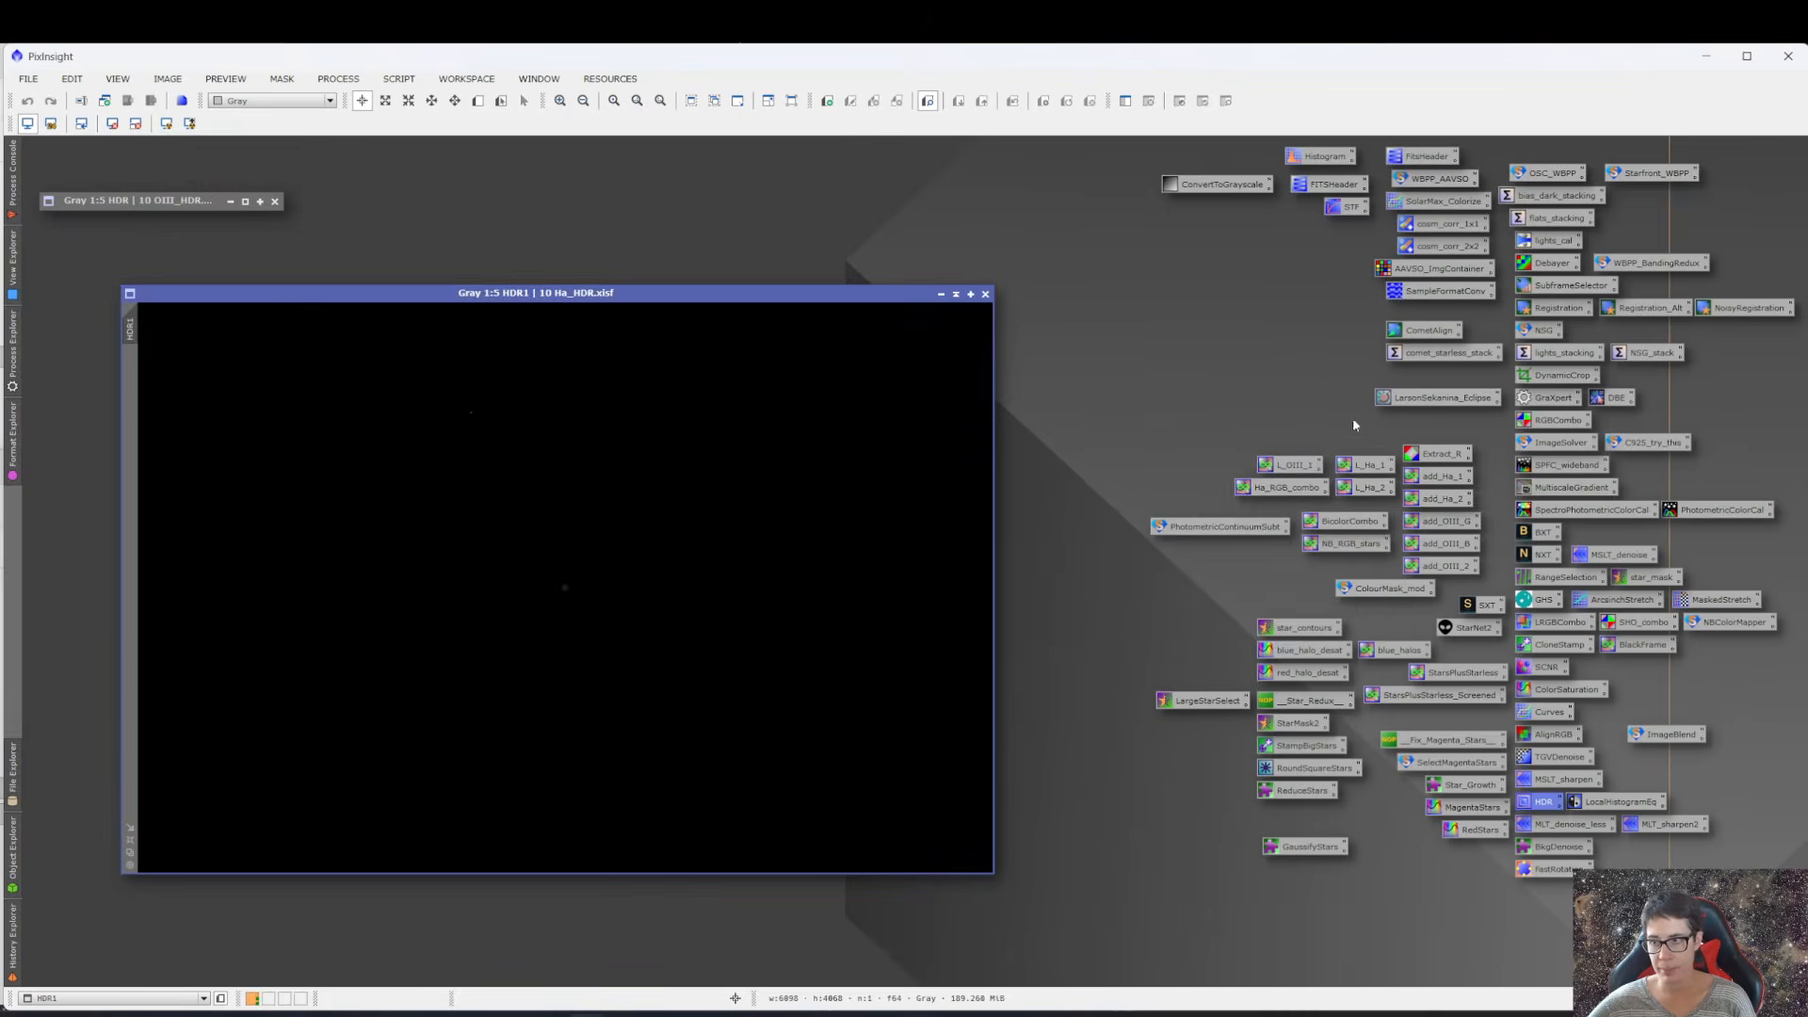
- Open GeneralizedHyperbolicStretch with a real-time preview of the Ha HDR image and set the symmetry point to 0.000030 from the histogram
double_click(1542, 600)
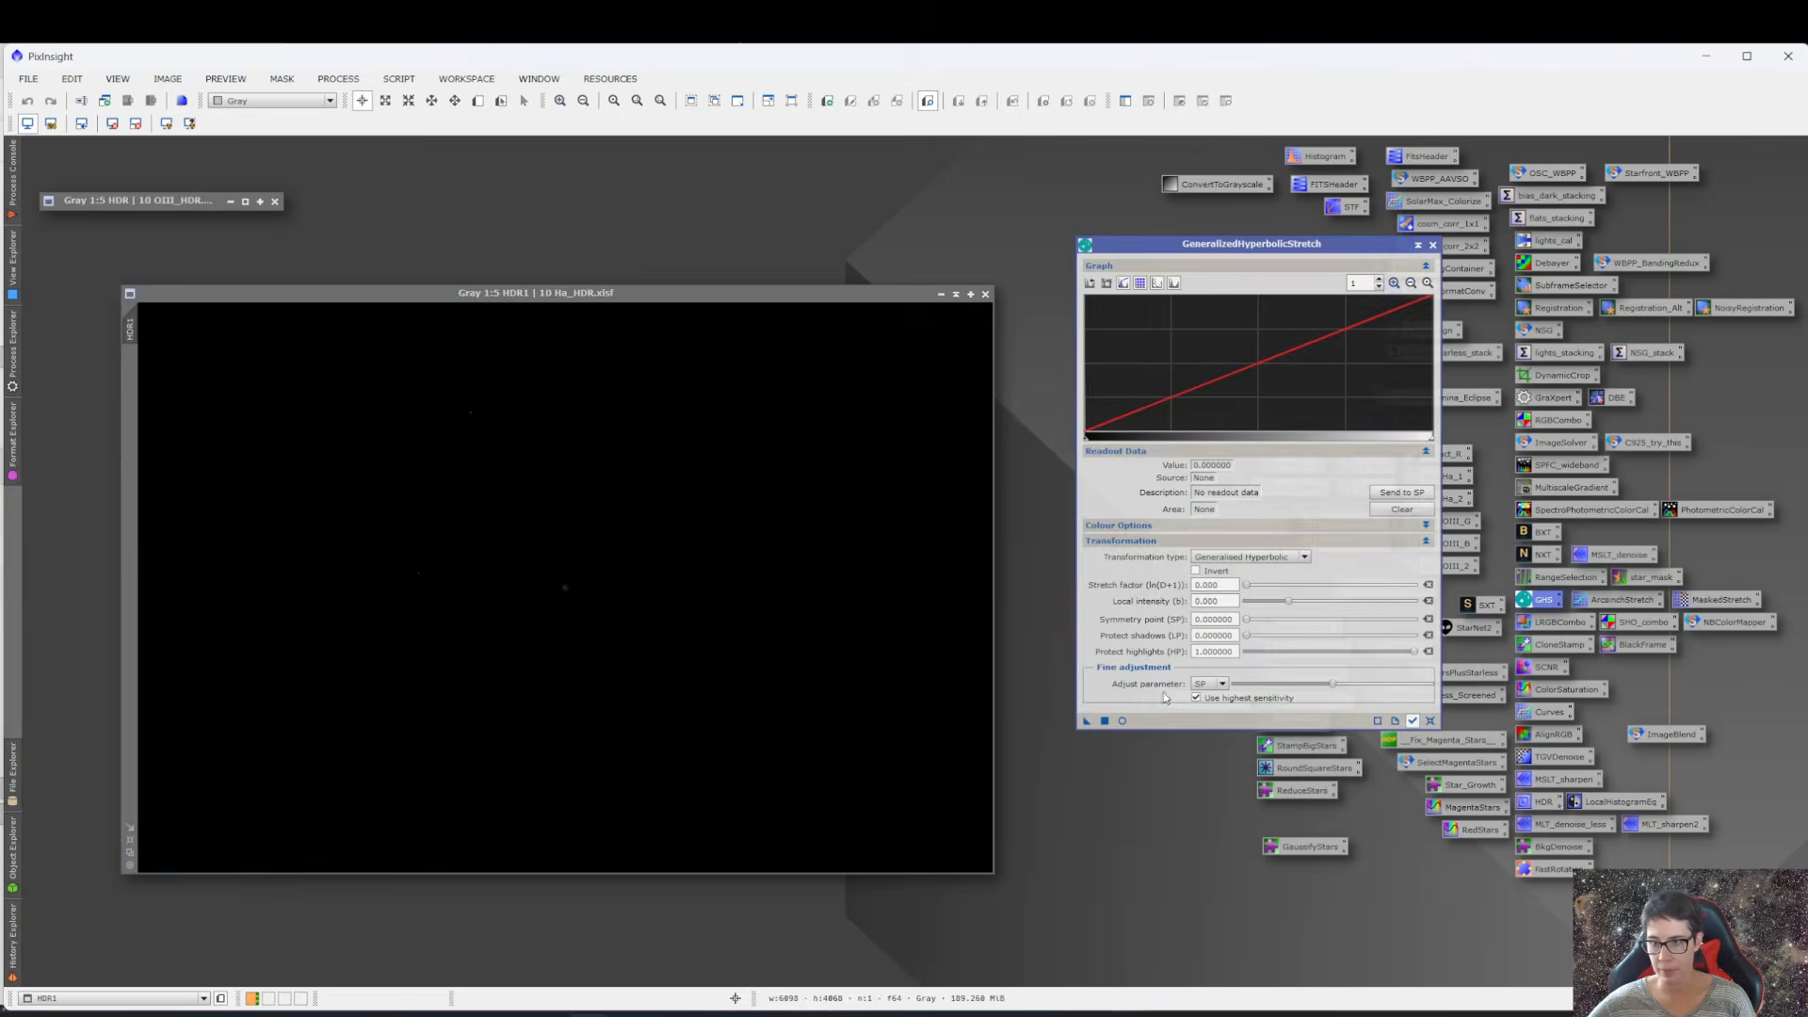
click(1122, 721)
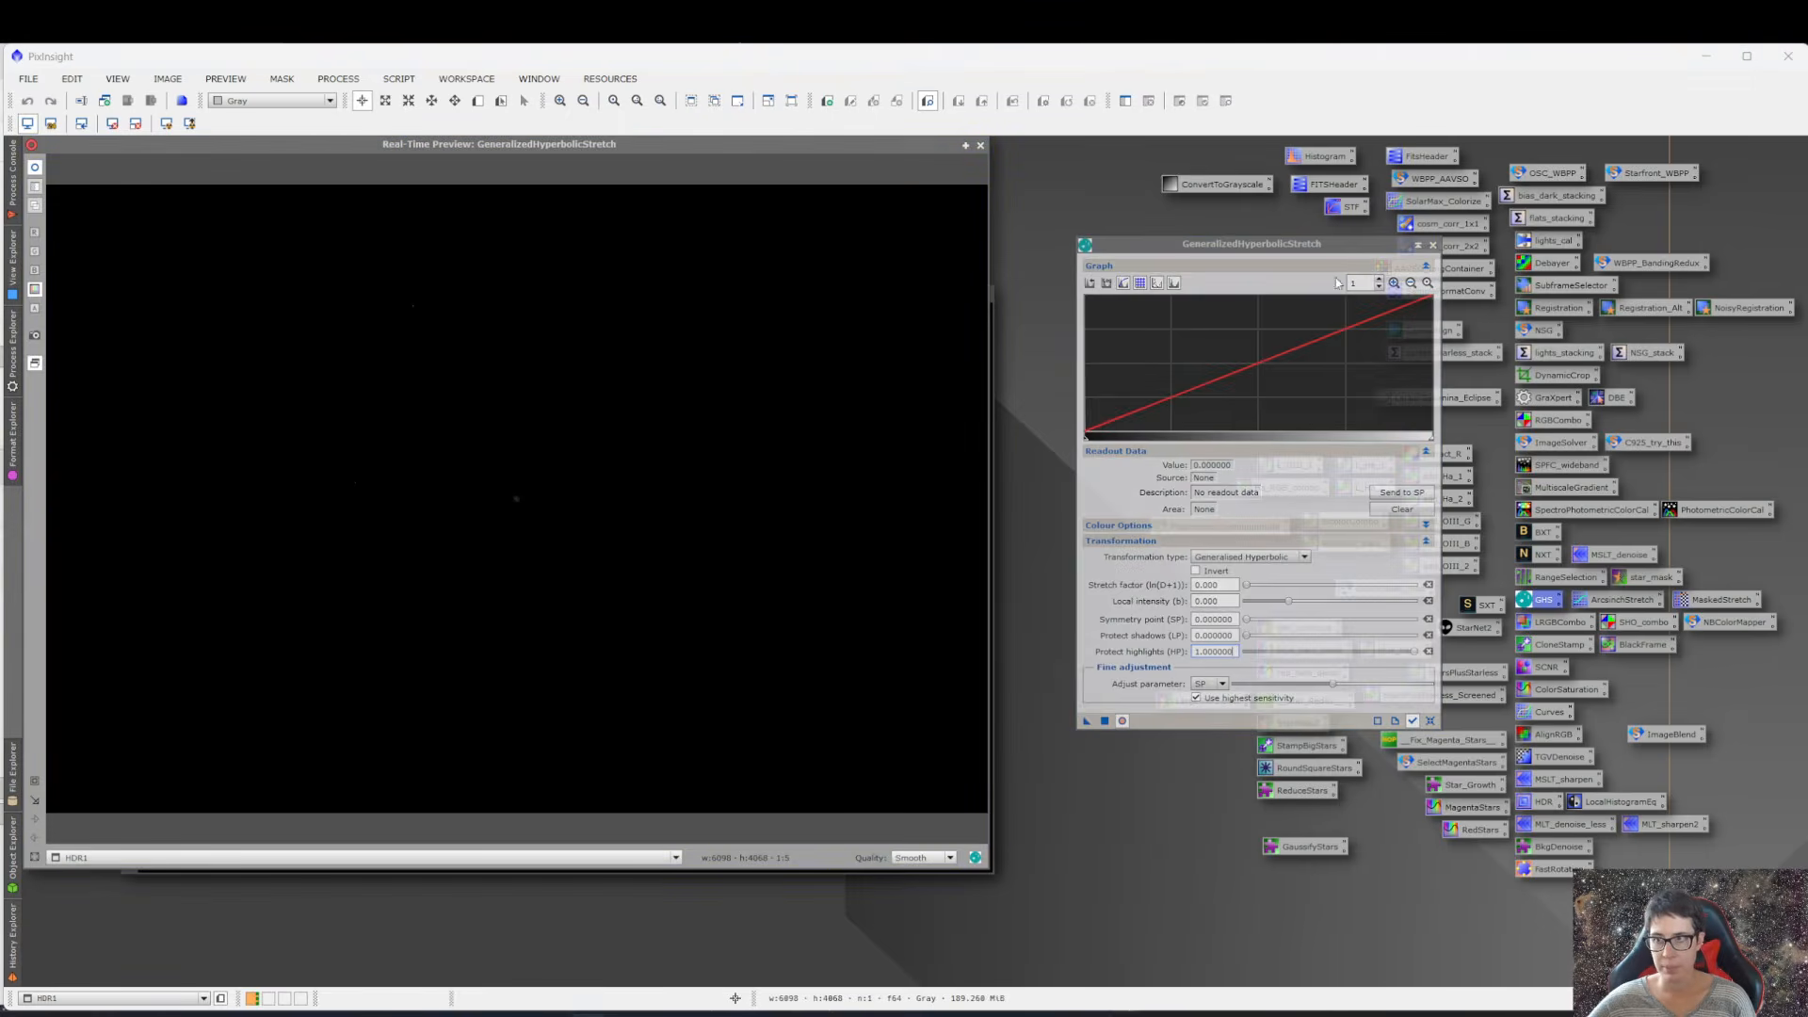
click(1393, 284)
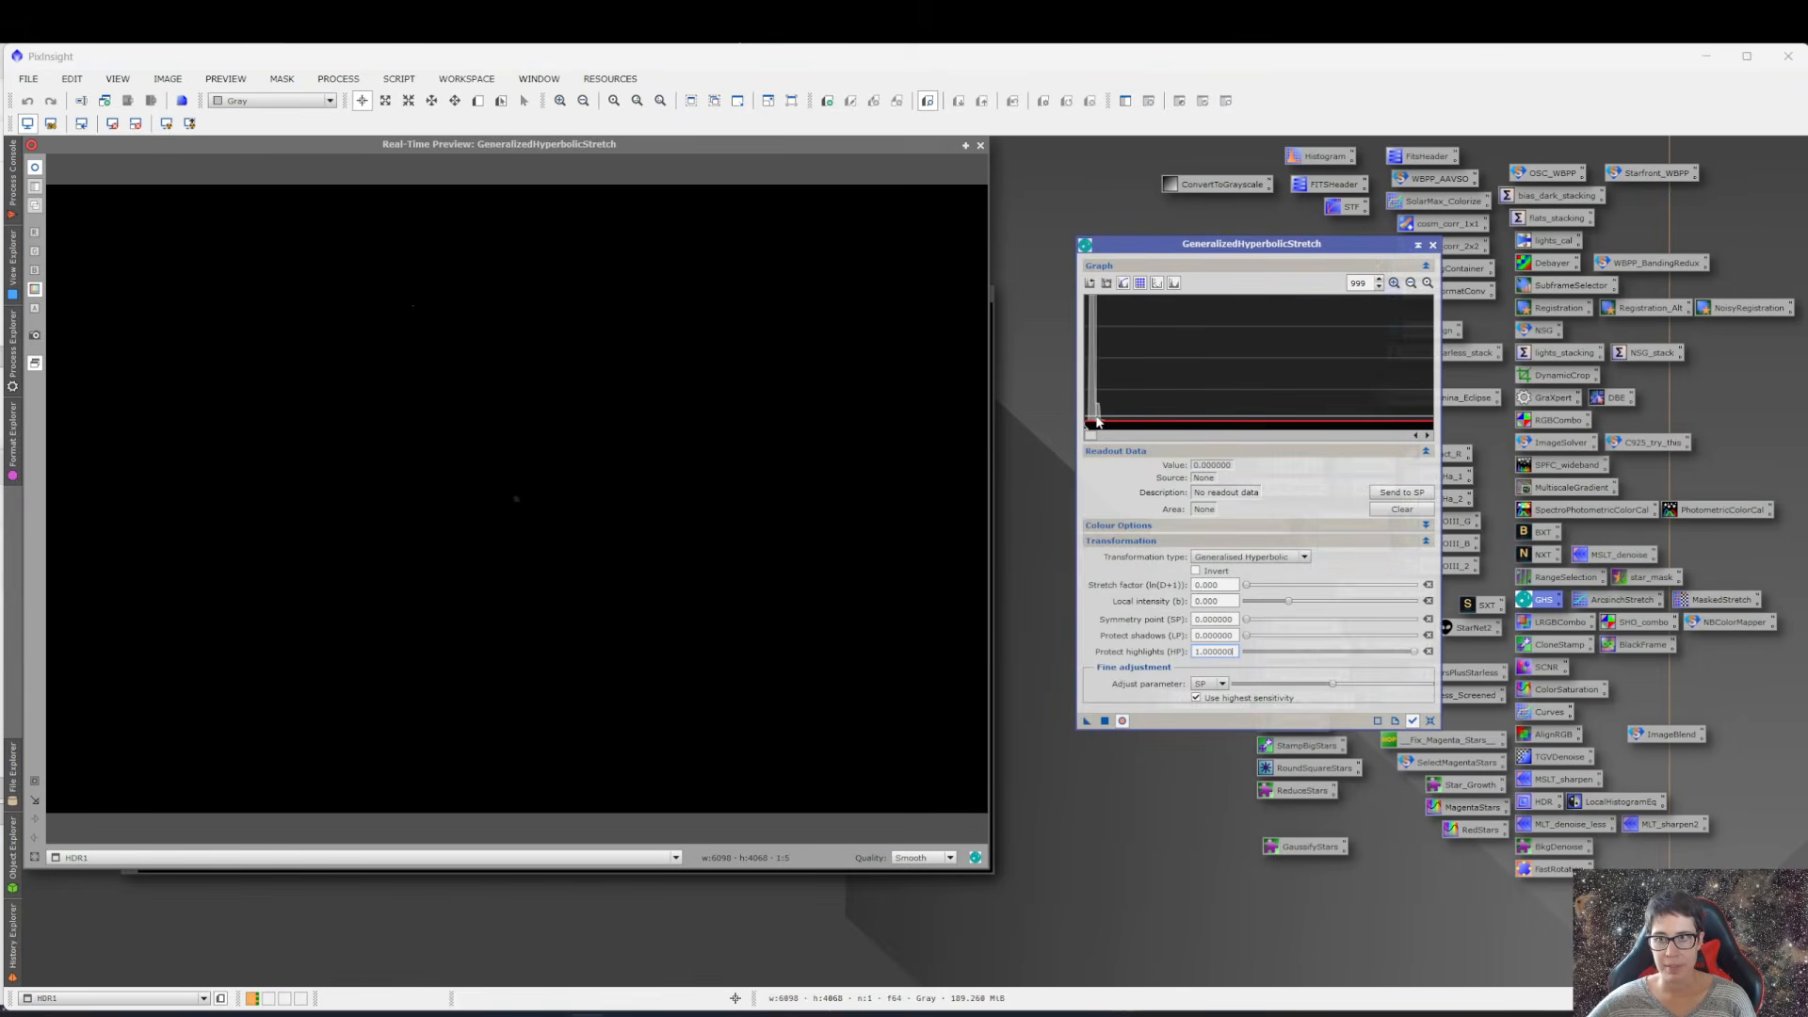
mouse_move(1097, 421)
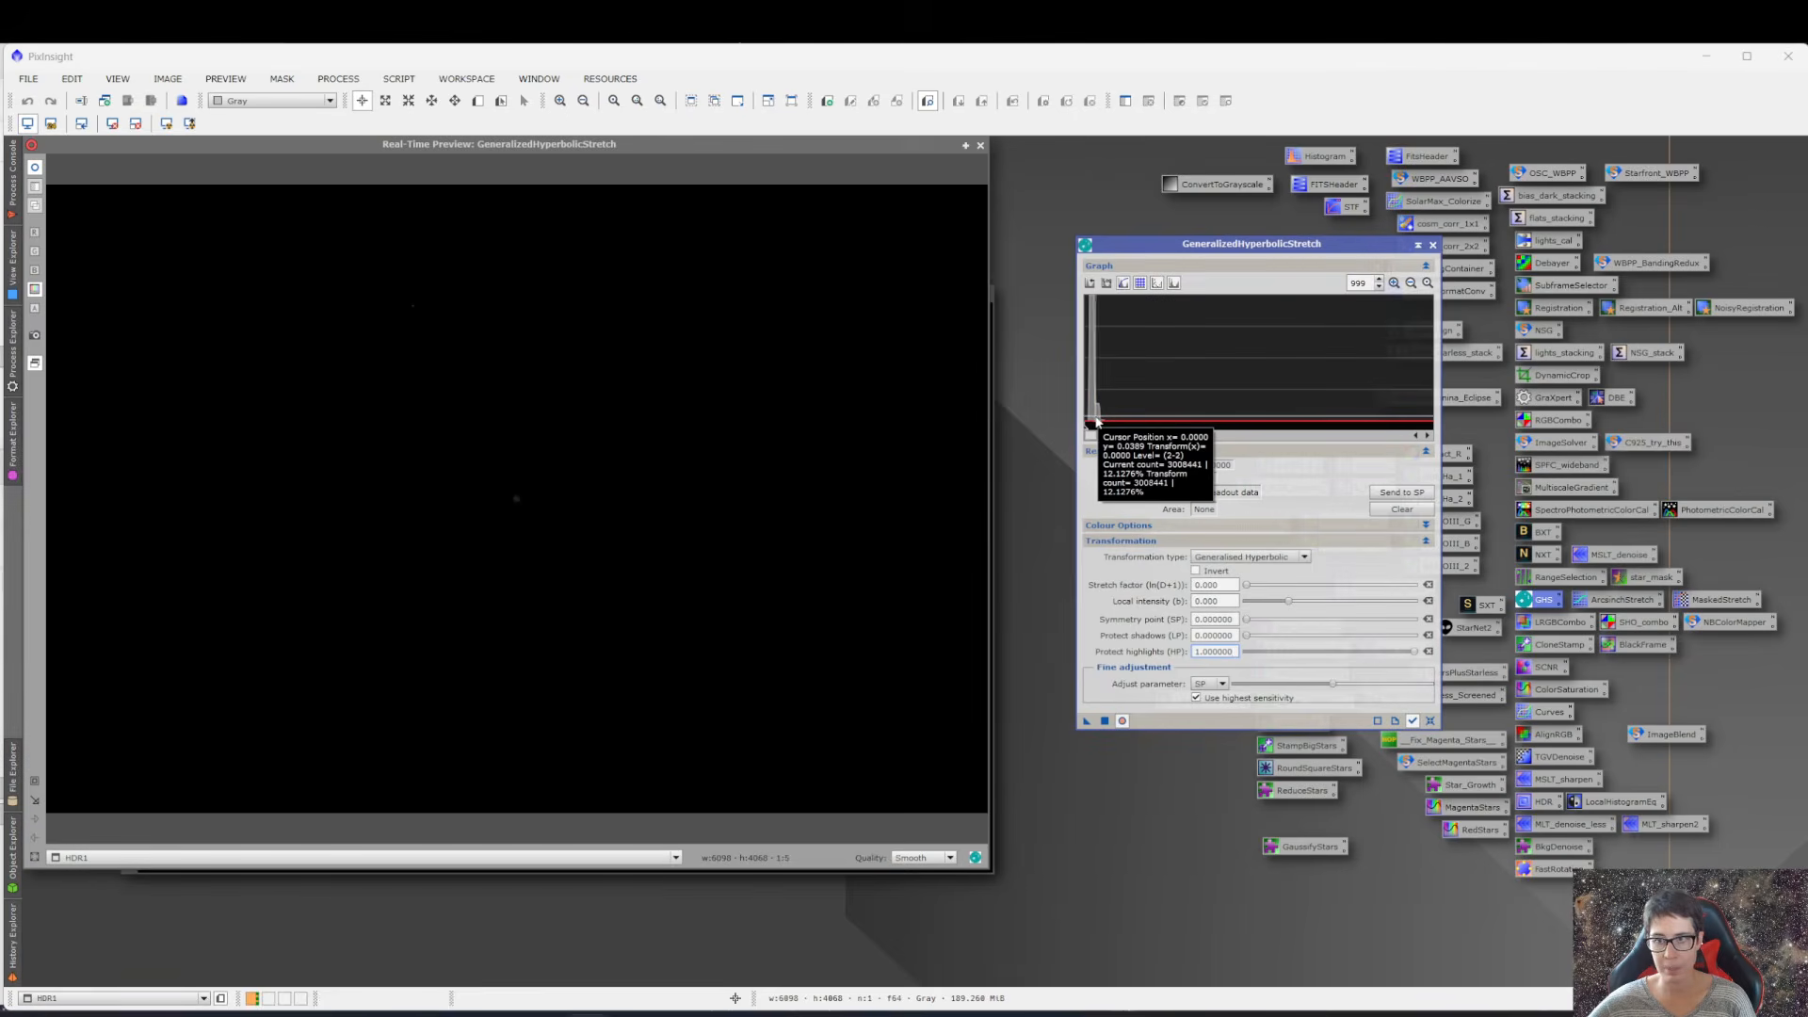
click(1097, 421)
click(1402, 491)
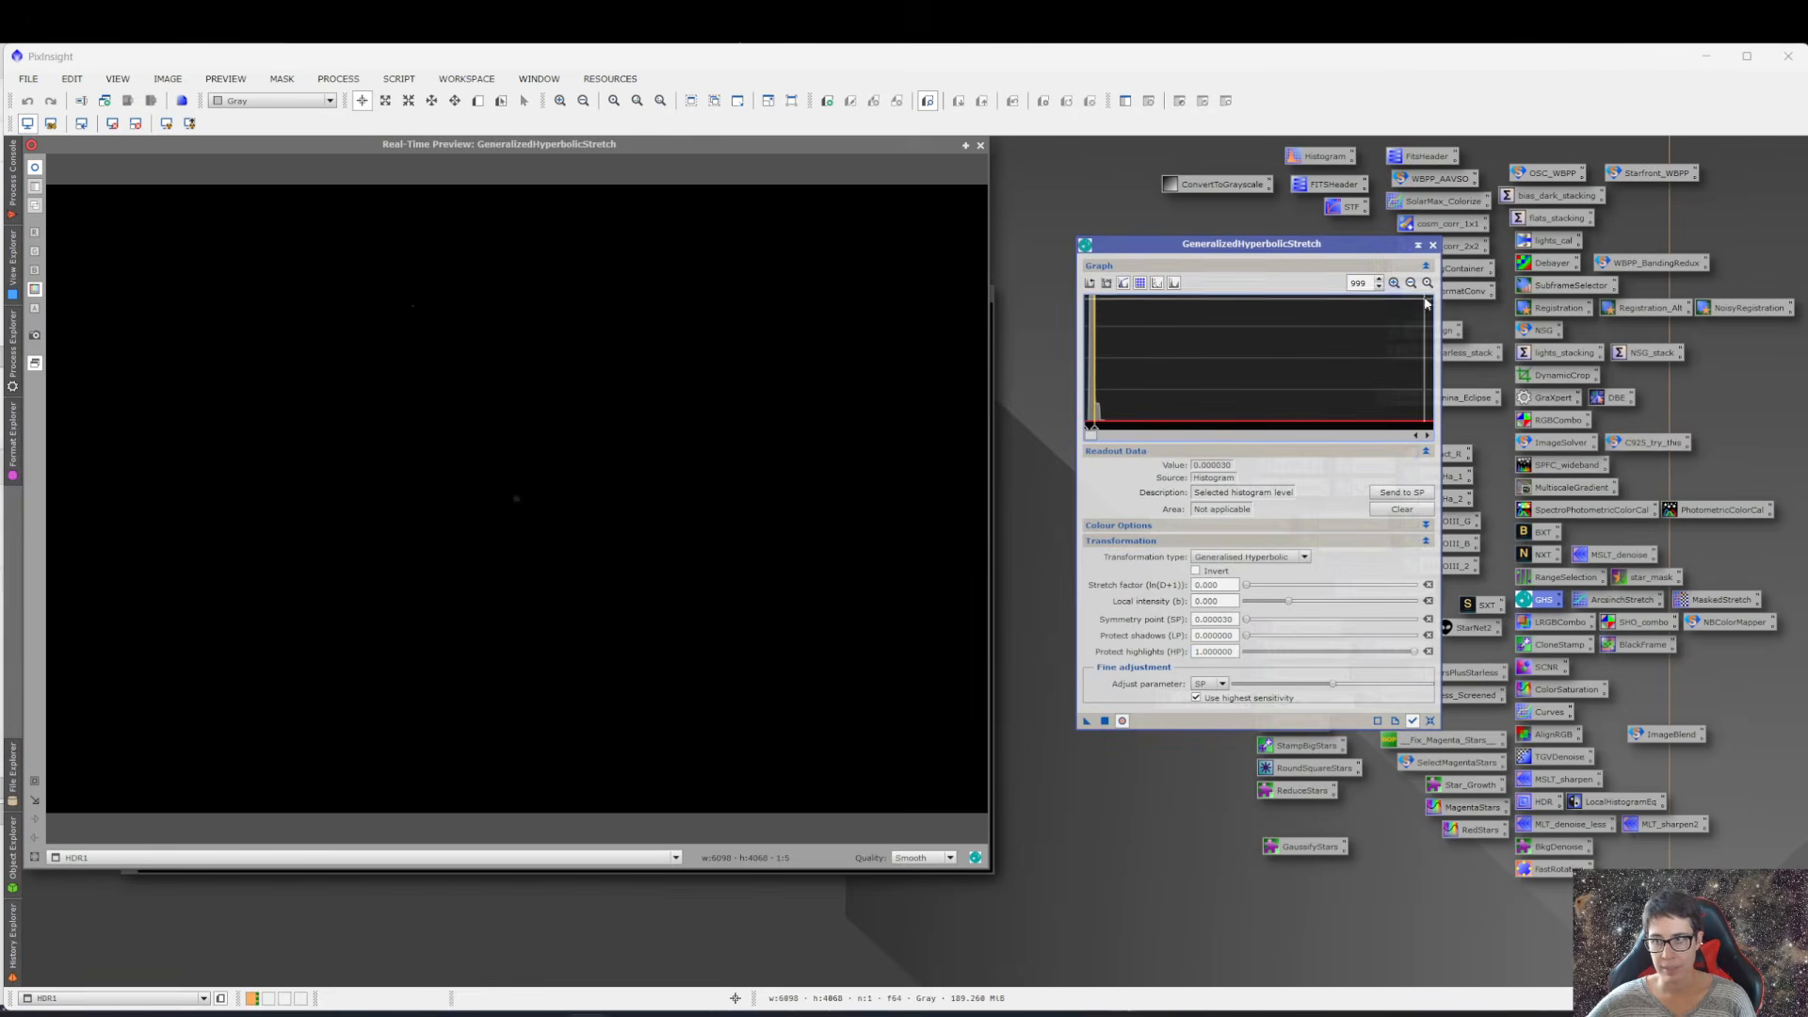
click(1411, 282)
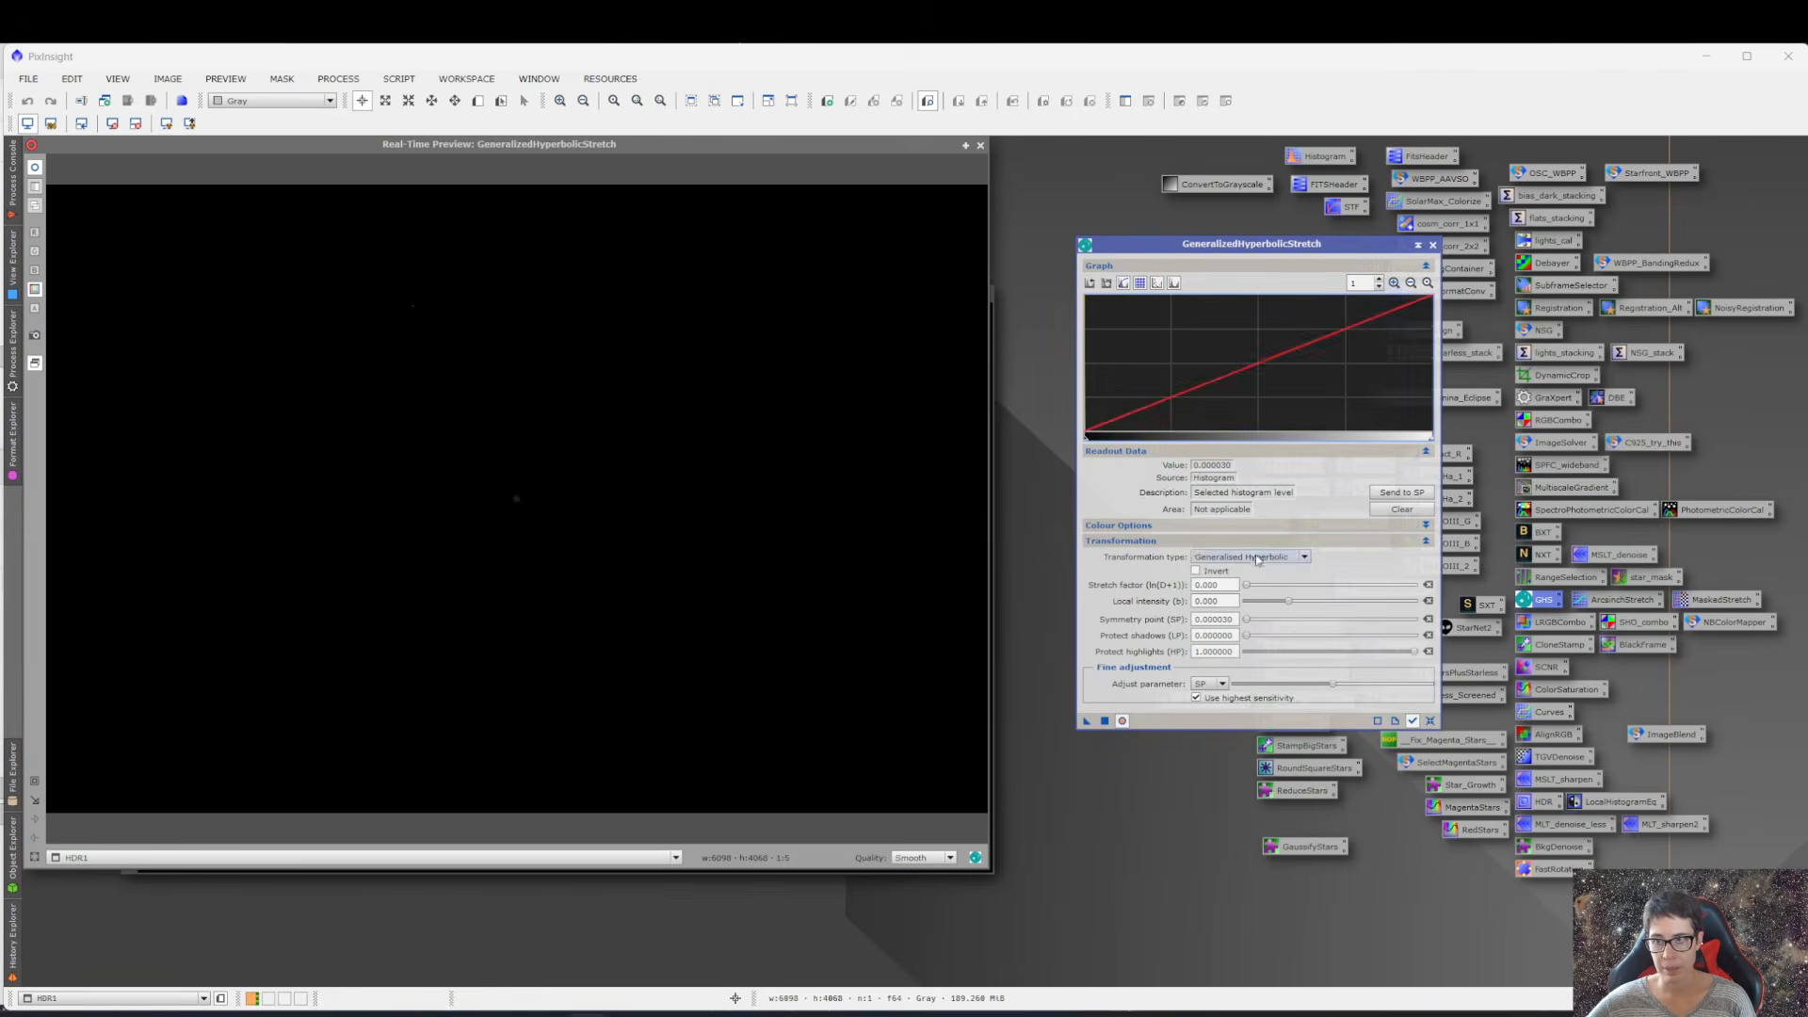
- Stretch the Ha HDR image with stretch factor 8.290 and local intensity 6.130, sampling the core's brightness, and reset the stretch parameters
drag(1246, 586, 1317, 599)
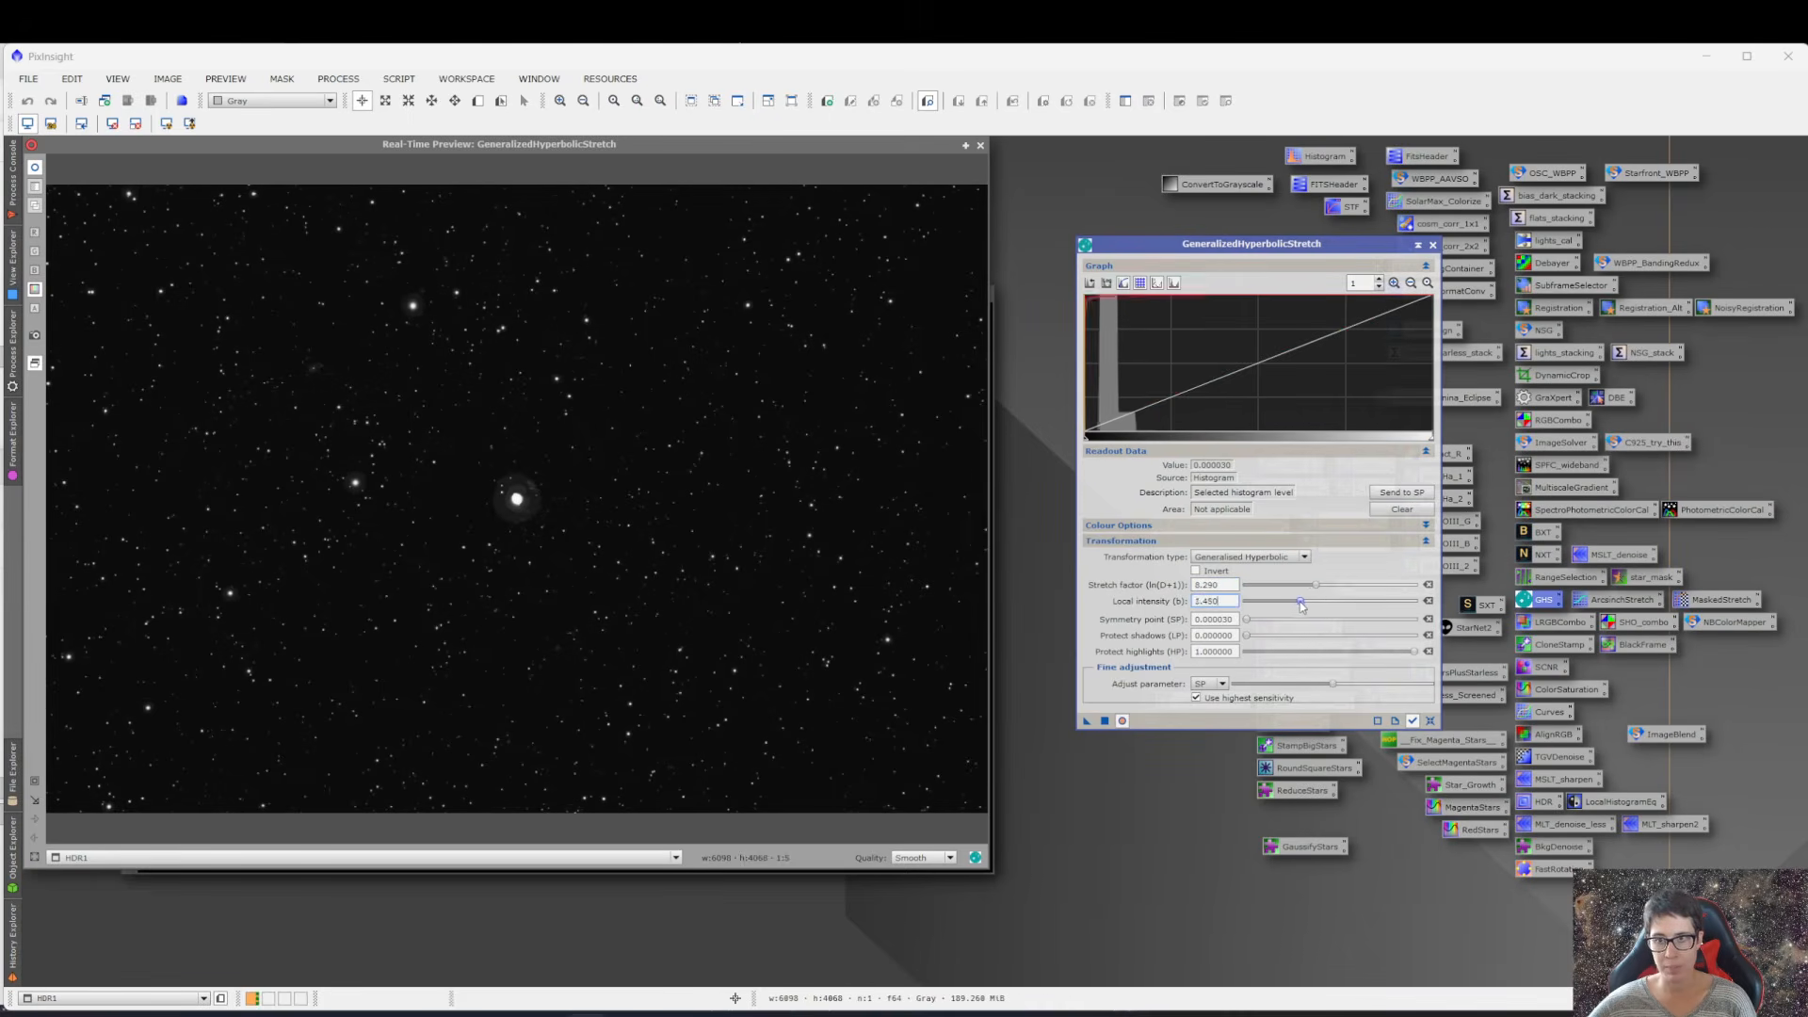
drag(1289, 604, 1341, 612)
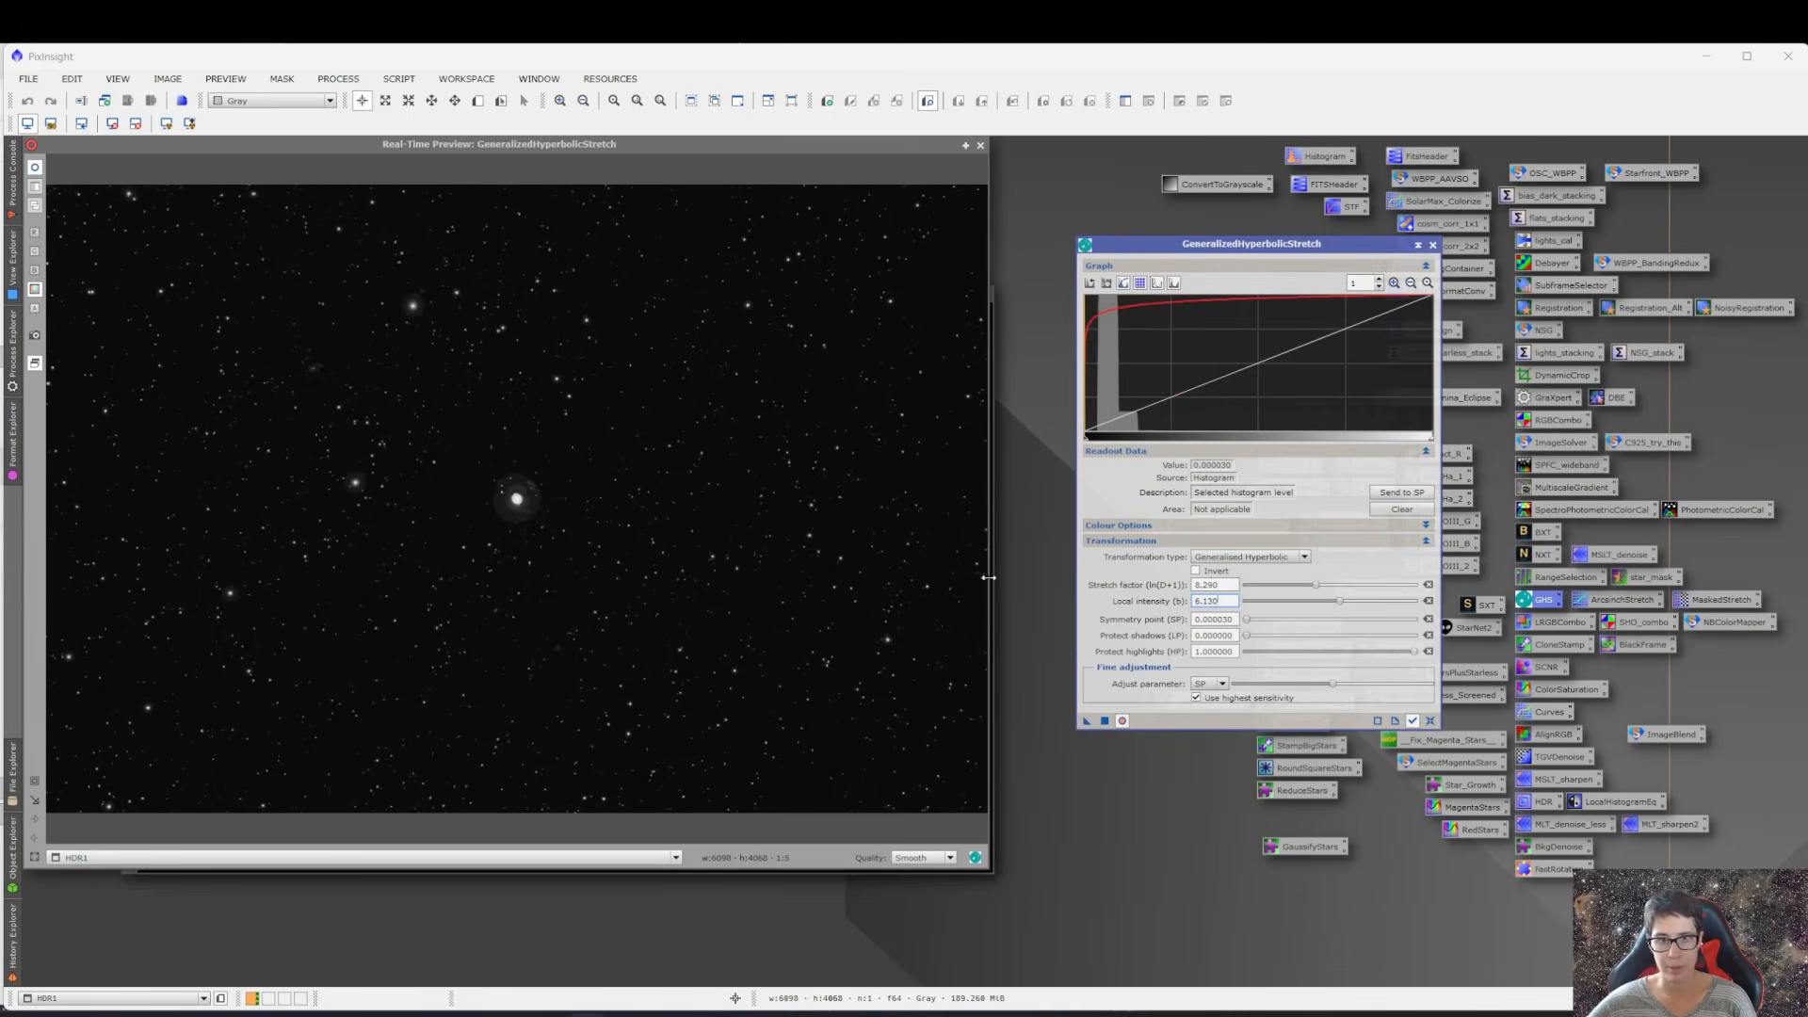
drag(516, 497, 517, 497)
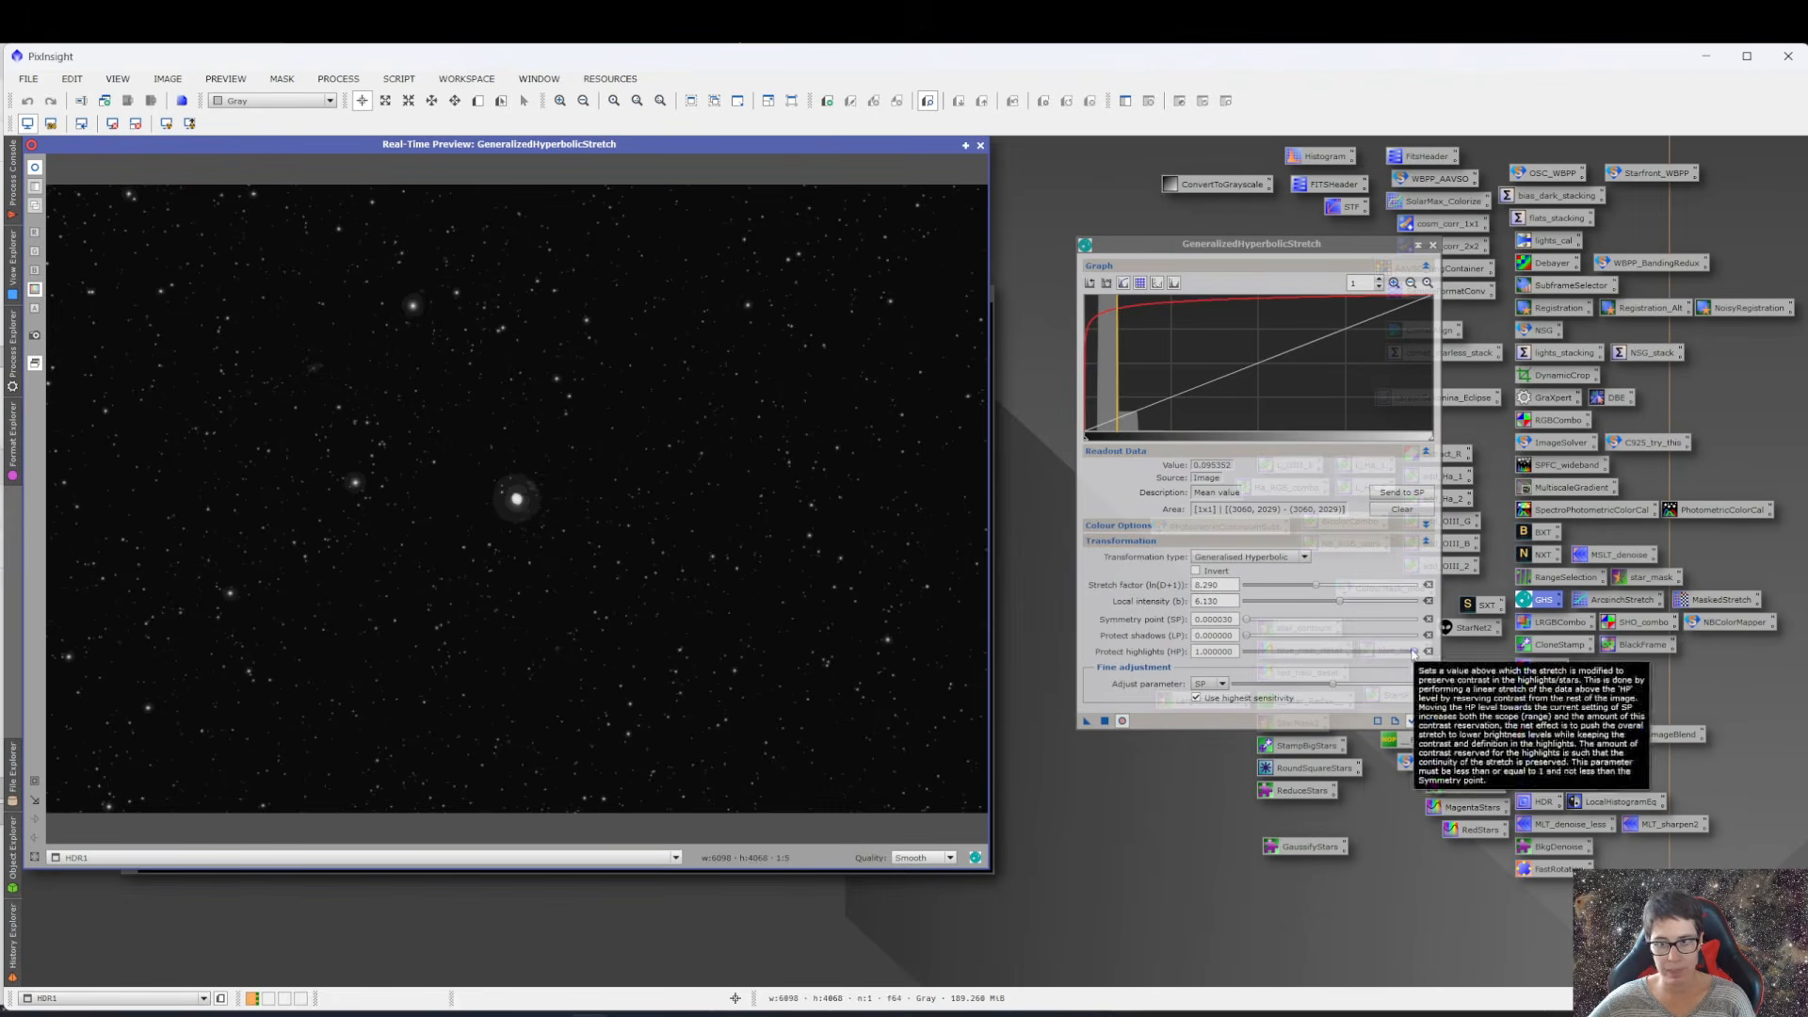
click(1105, 722)
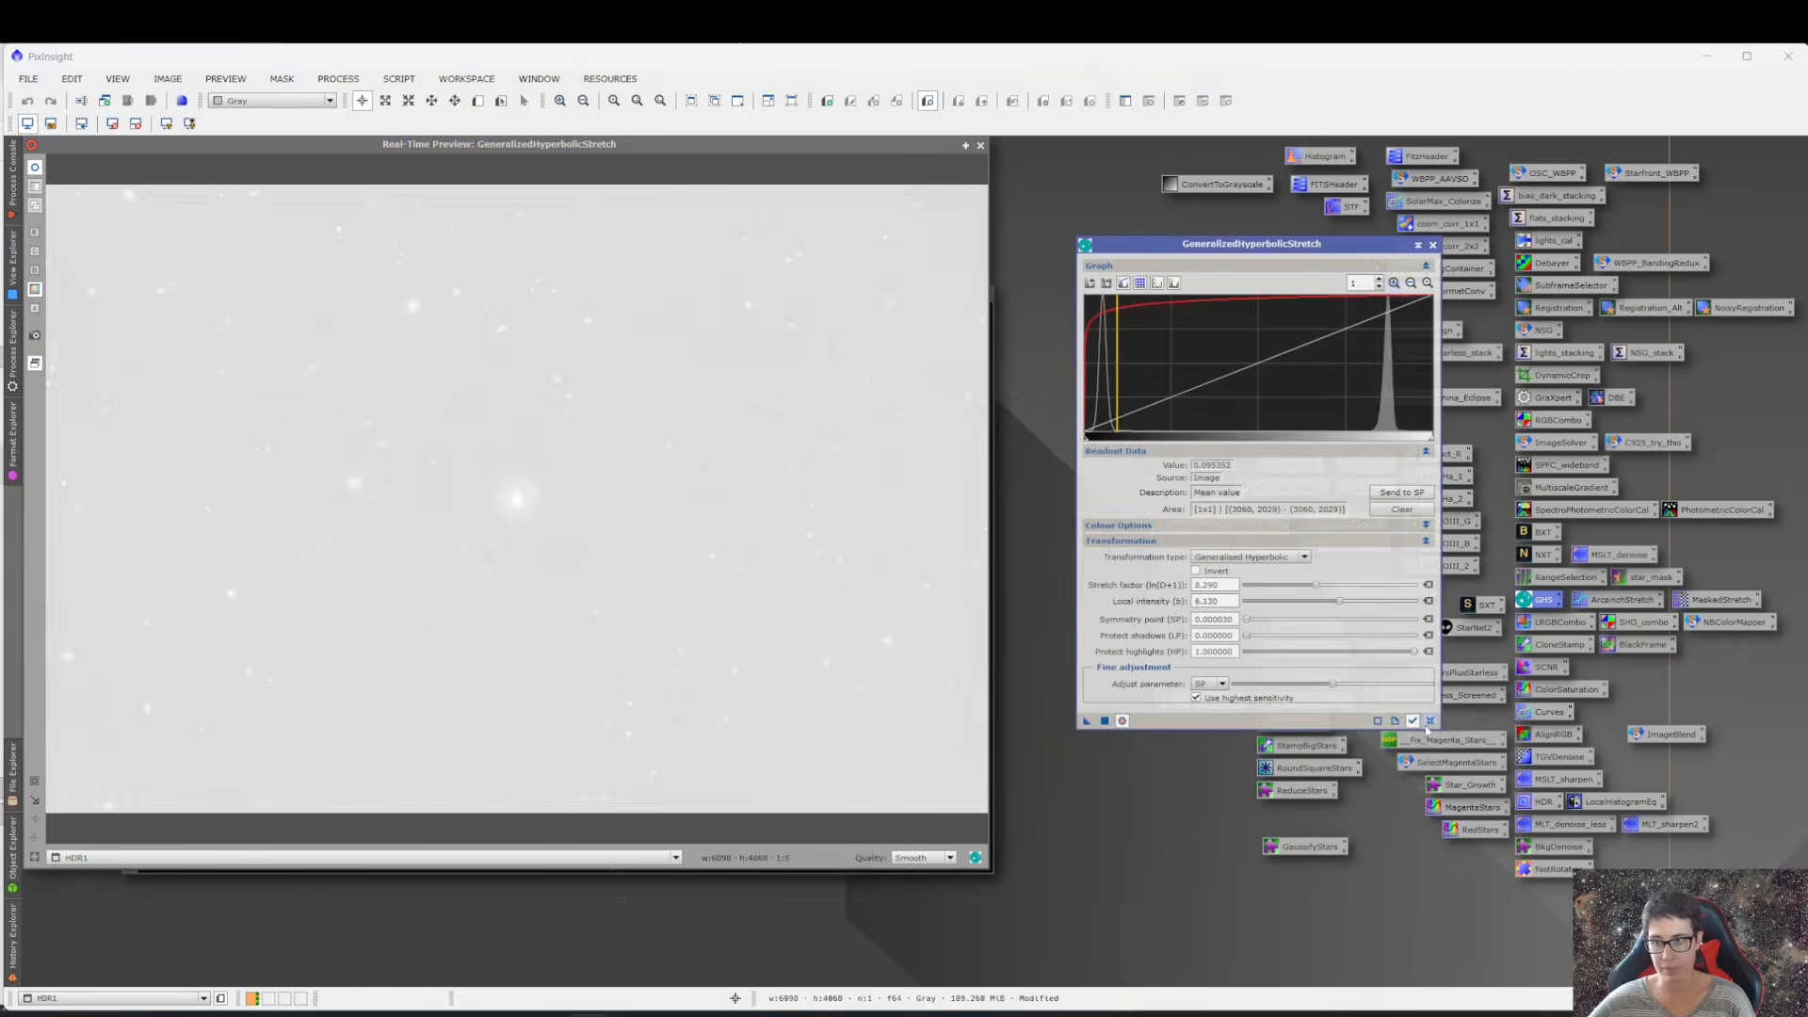
click(1431, 721)
- Set the symmetry point for the second Ha stretch to 0.063609, on the bright side of the histogram peak
scroll(1342, 317, up, 5)
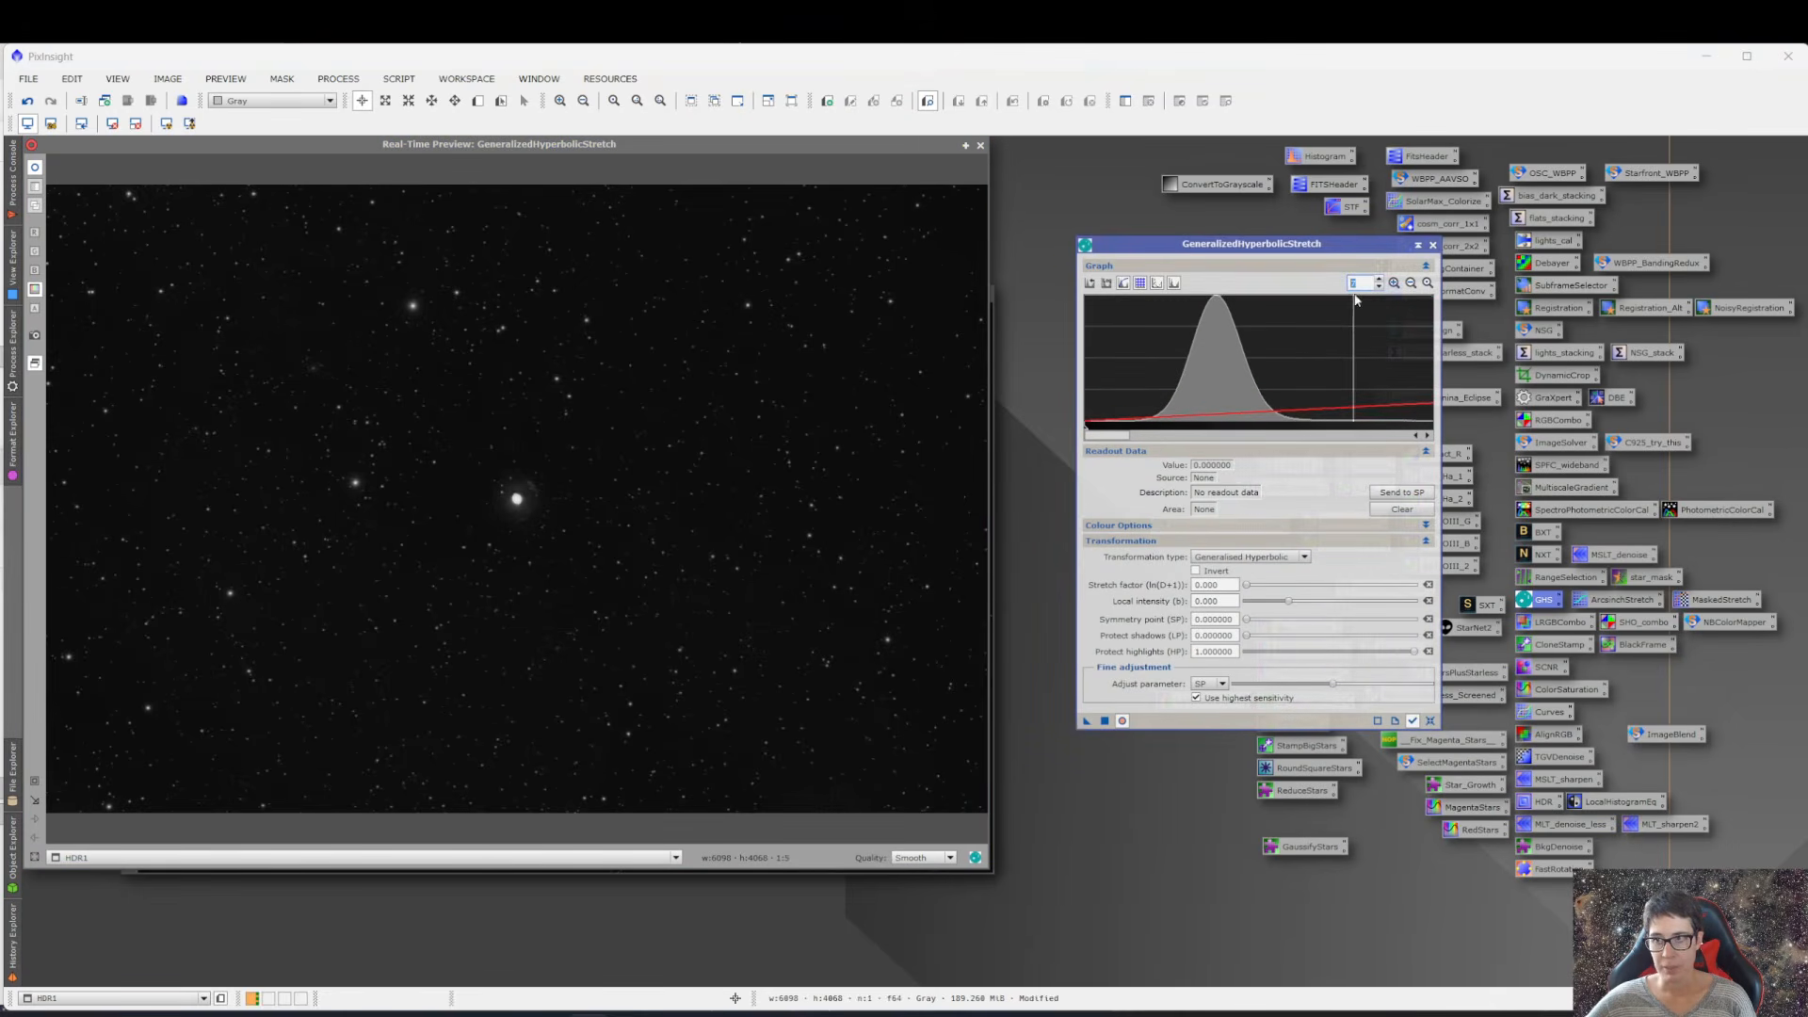
scroll(1363, 285, down, 3)
scroll(1363, 285, up, 4)
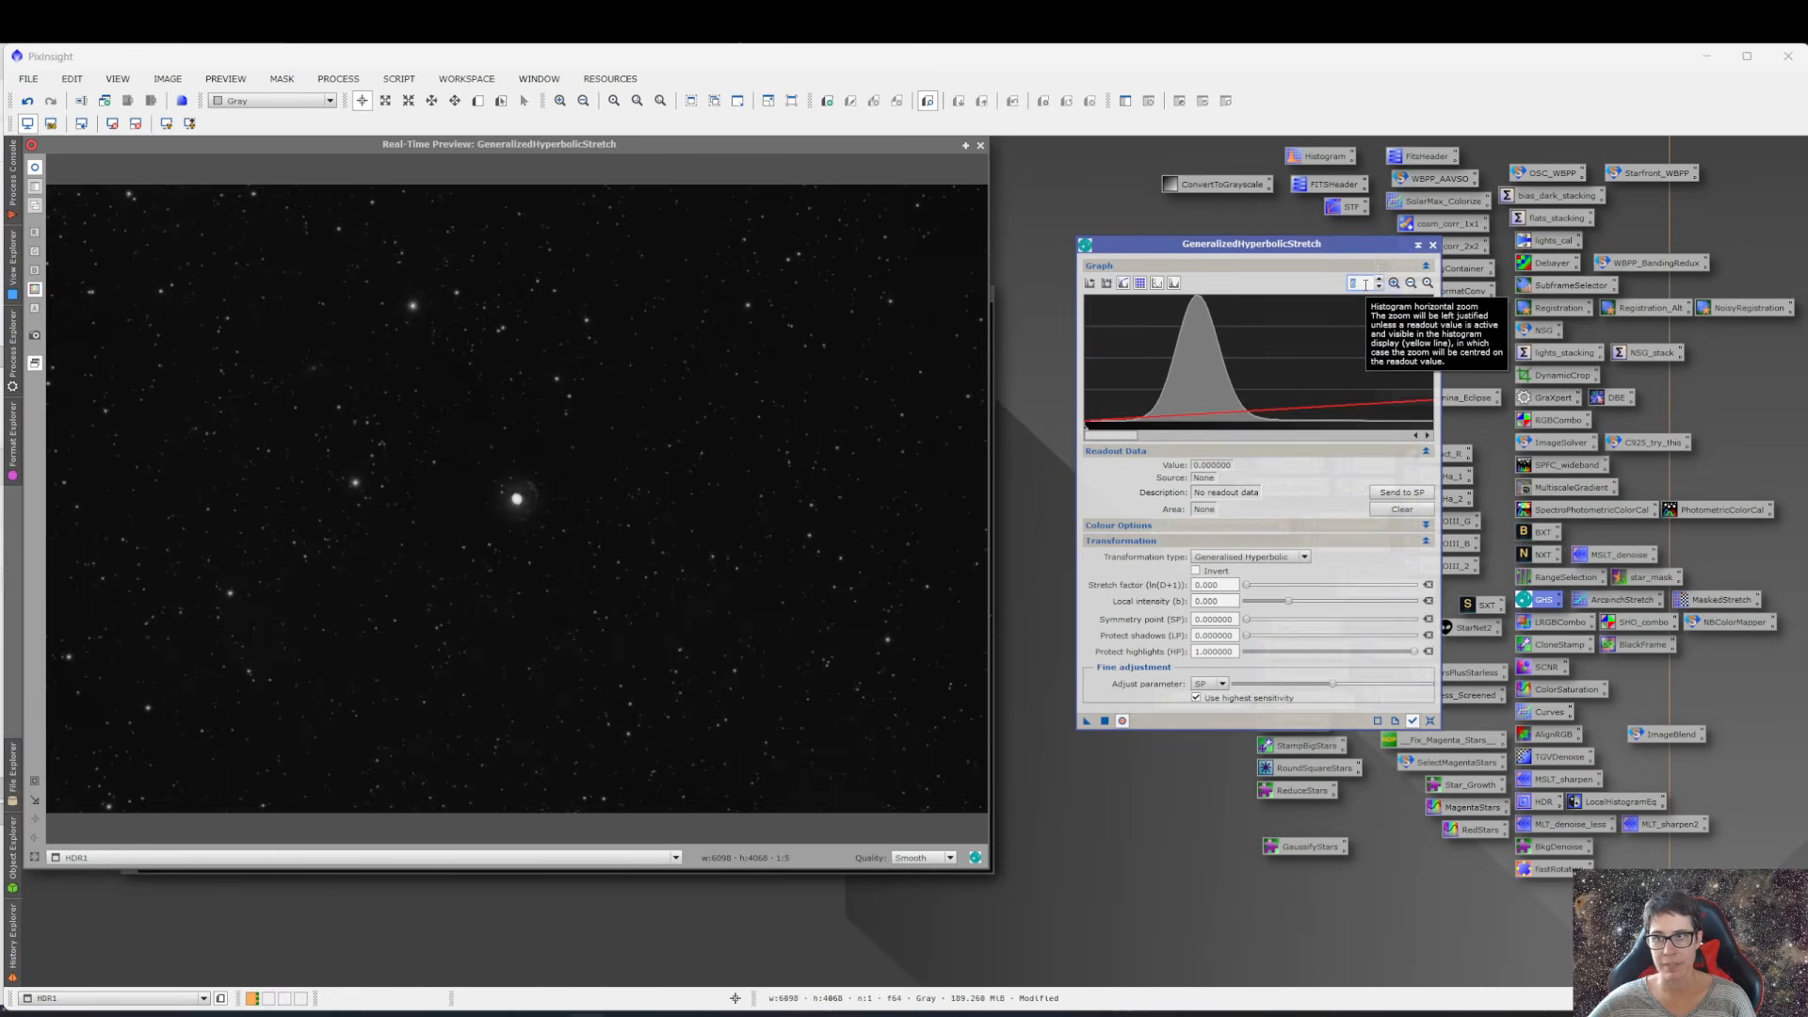
click(1219, 418)
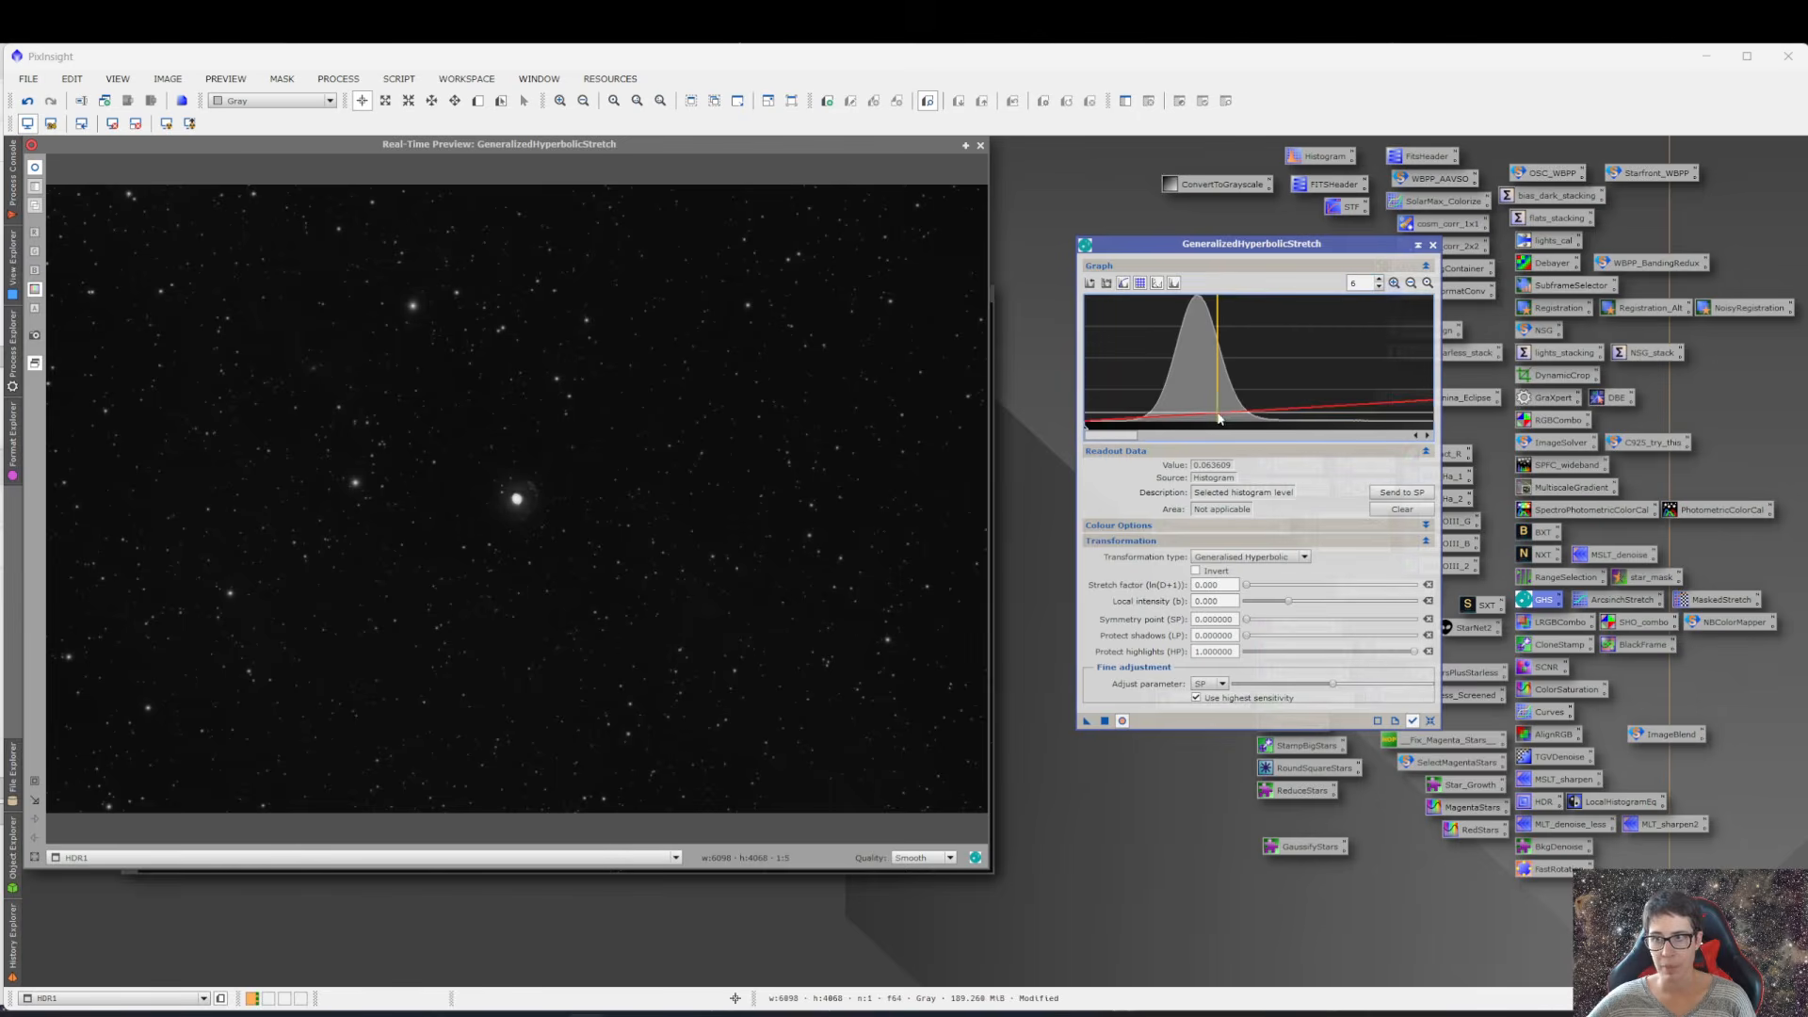
click(1402, 492)
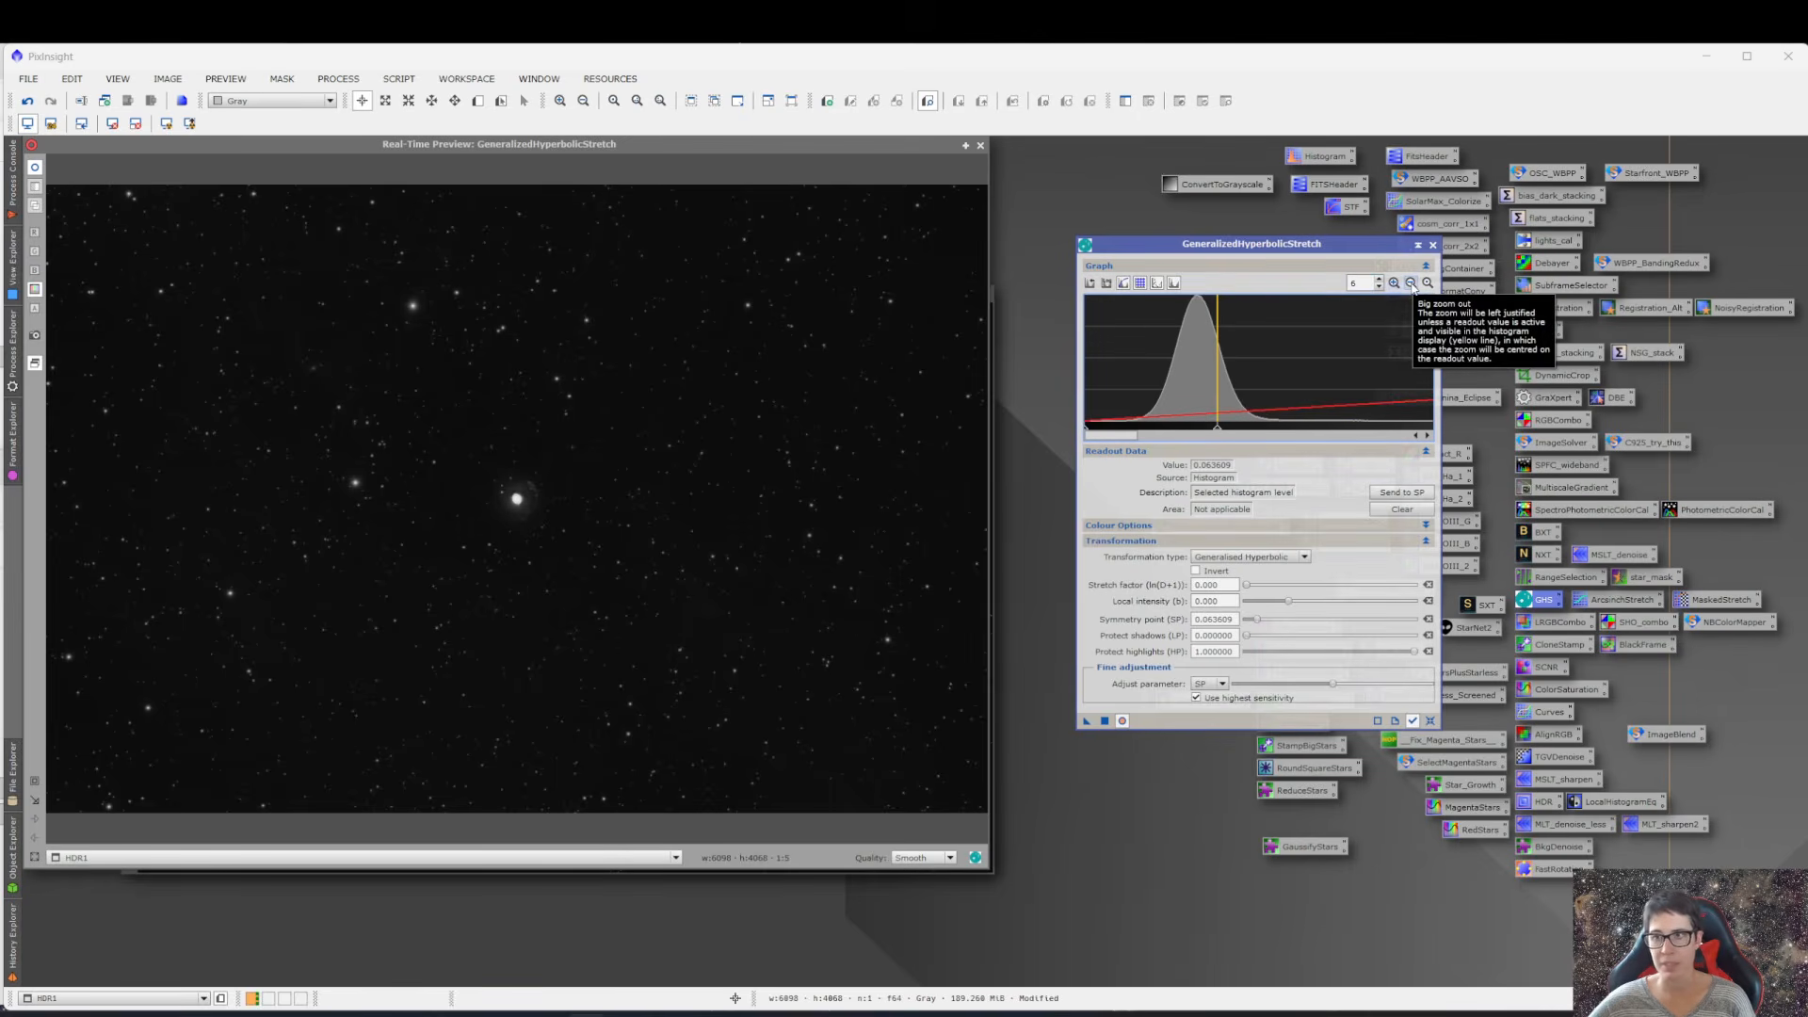
click(1411, 284)
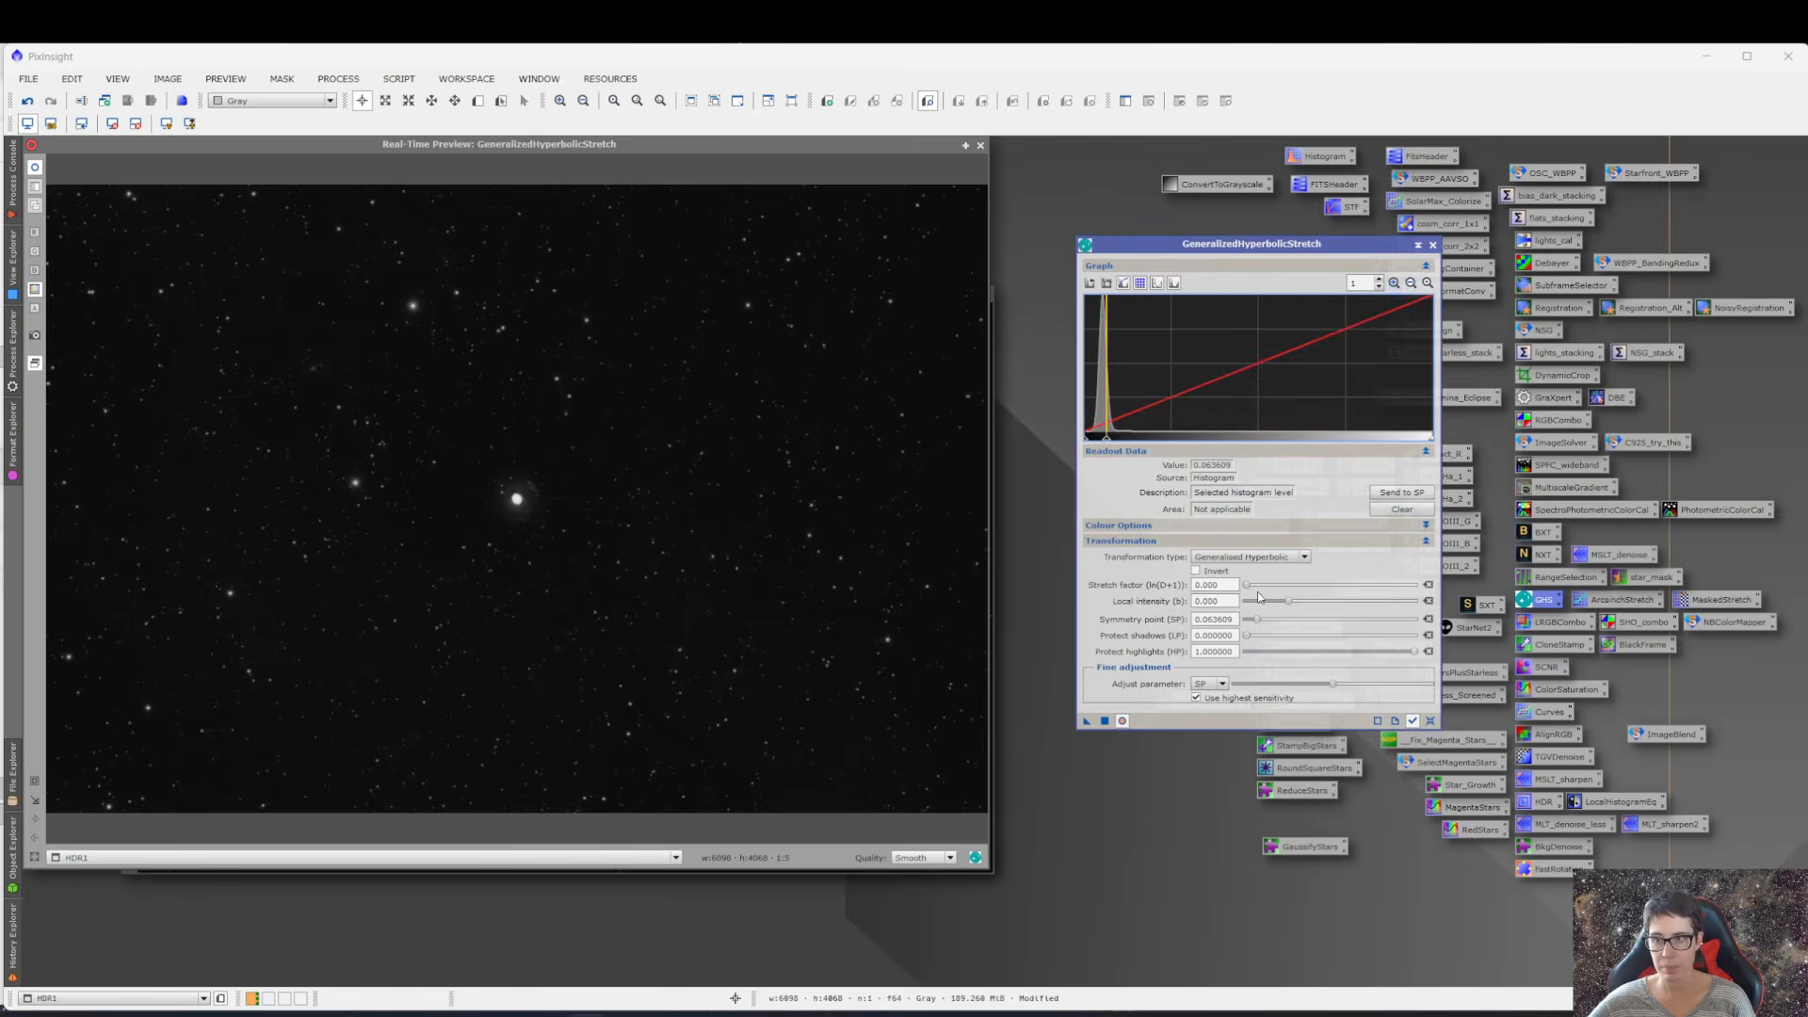
- Apply a second Ha stretch with stretch factor 1.920, local intensity 1.530 and highlight protection 0.440, and reset the parameters
drag(1247, 588, 1264, 589)
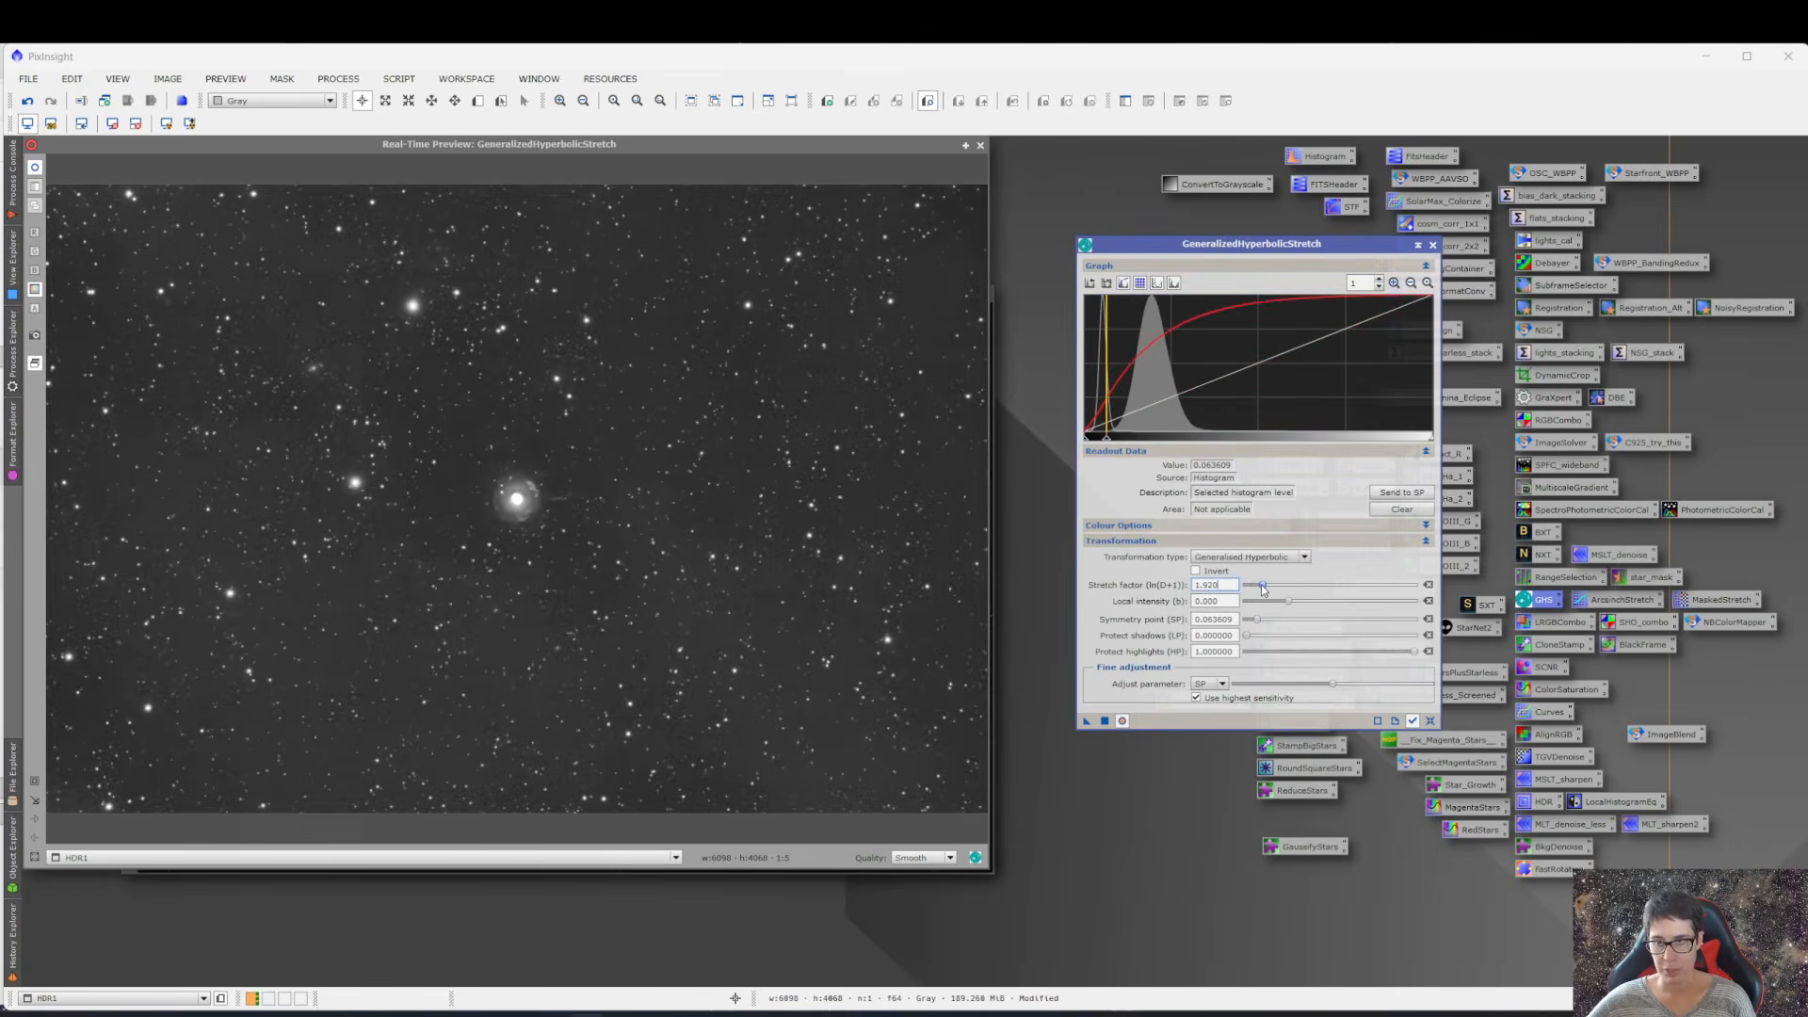
drag(1290, 603, 1304, 607)
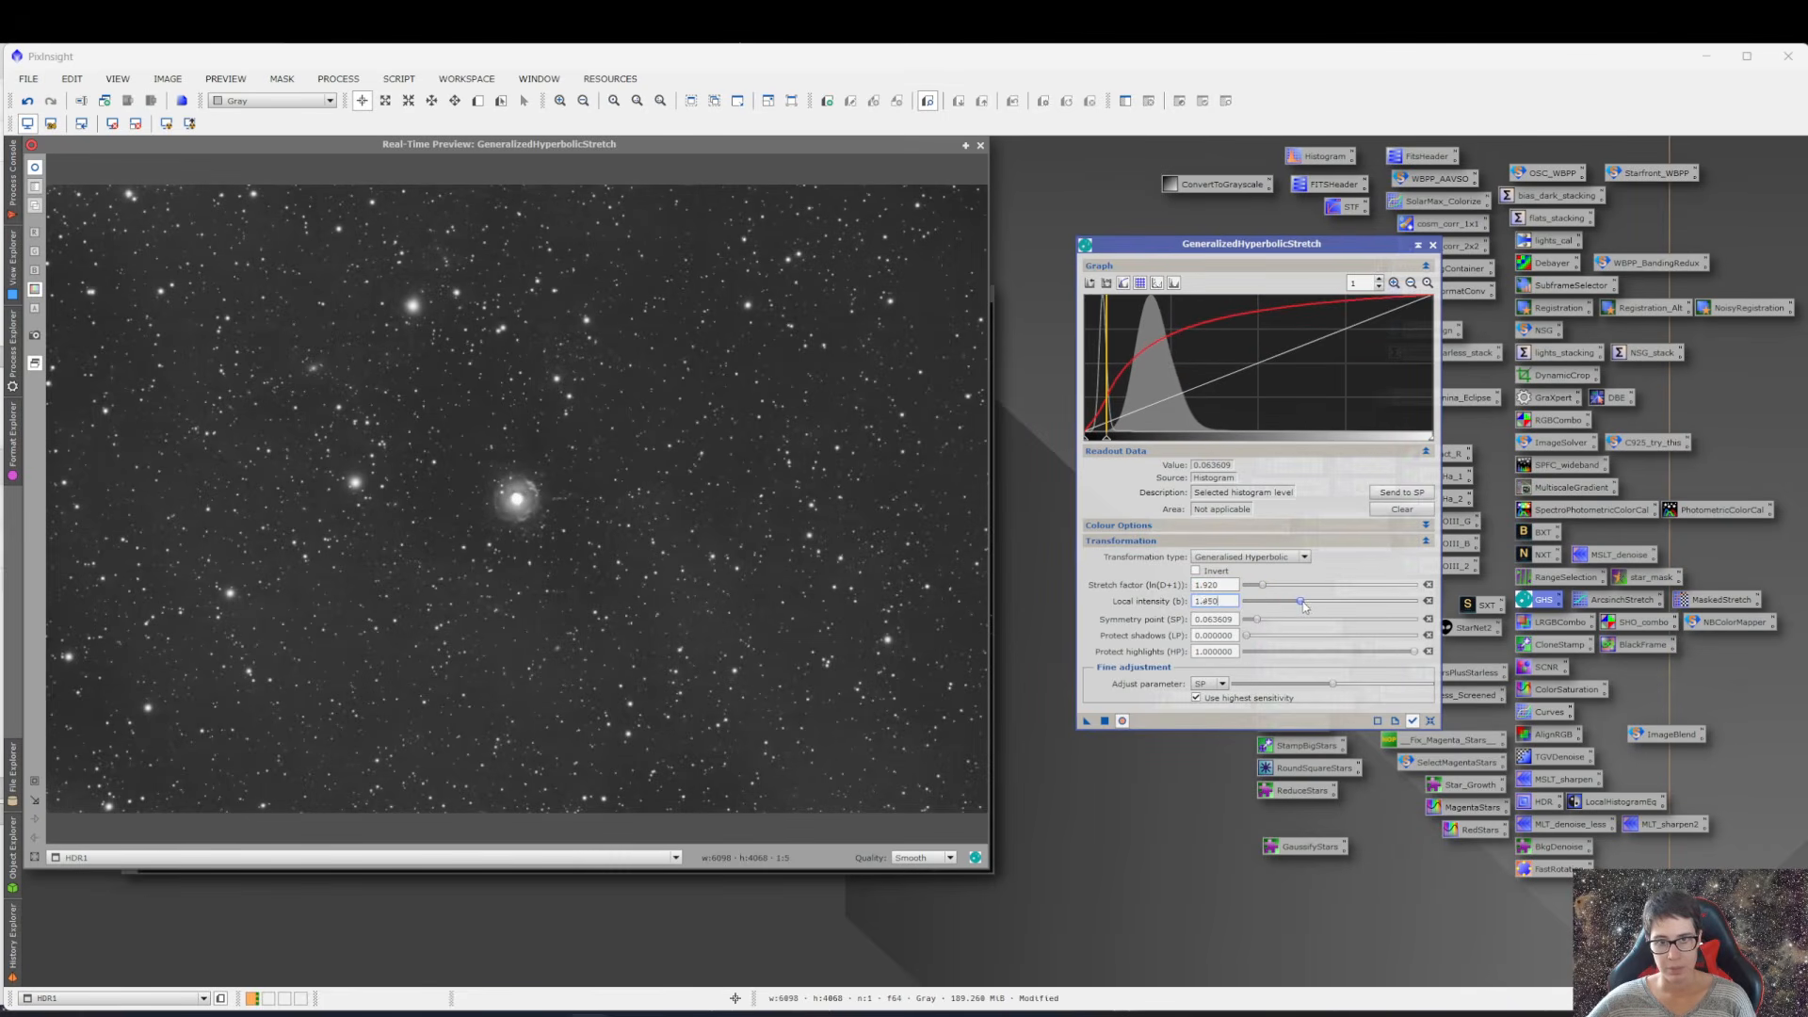
click(516, 498)
drag(516, 498, 514, 497)
drag(1410, 653, 1322, 657)
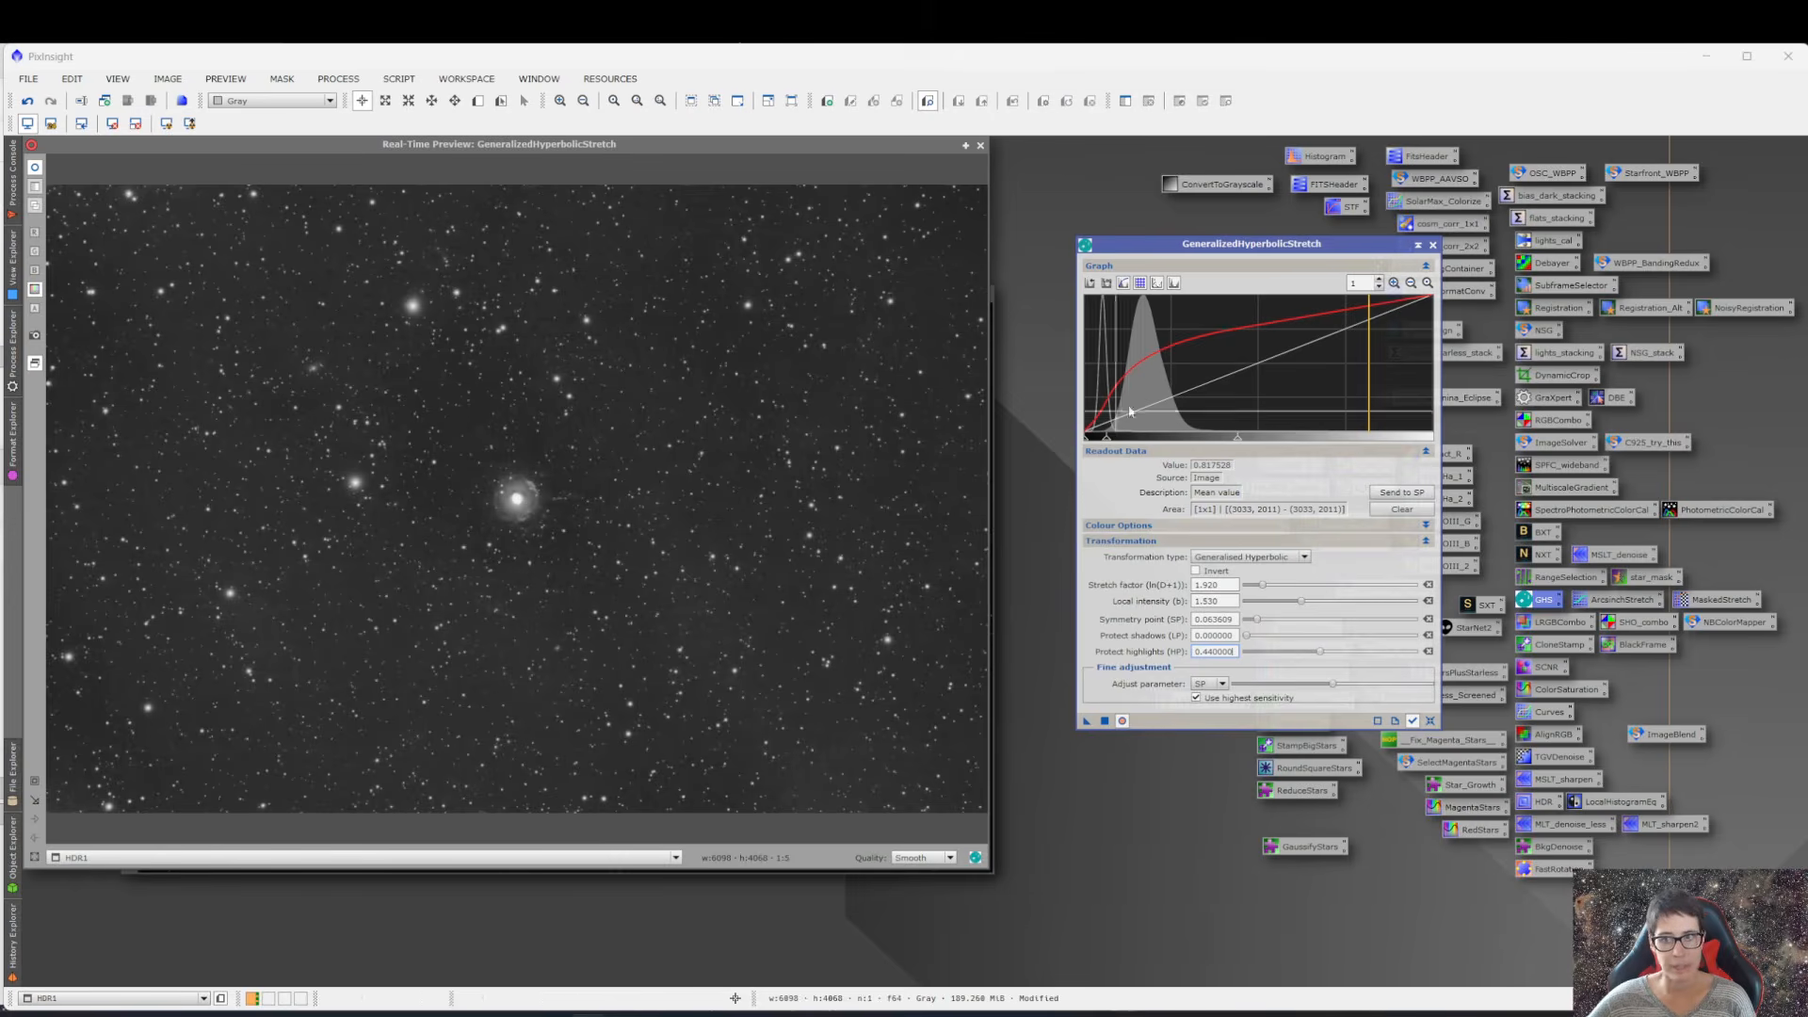
click(1105, 721)
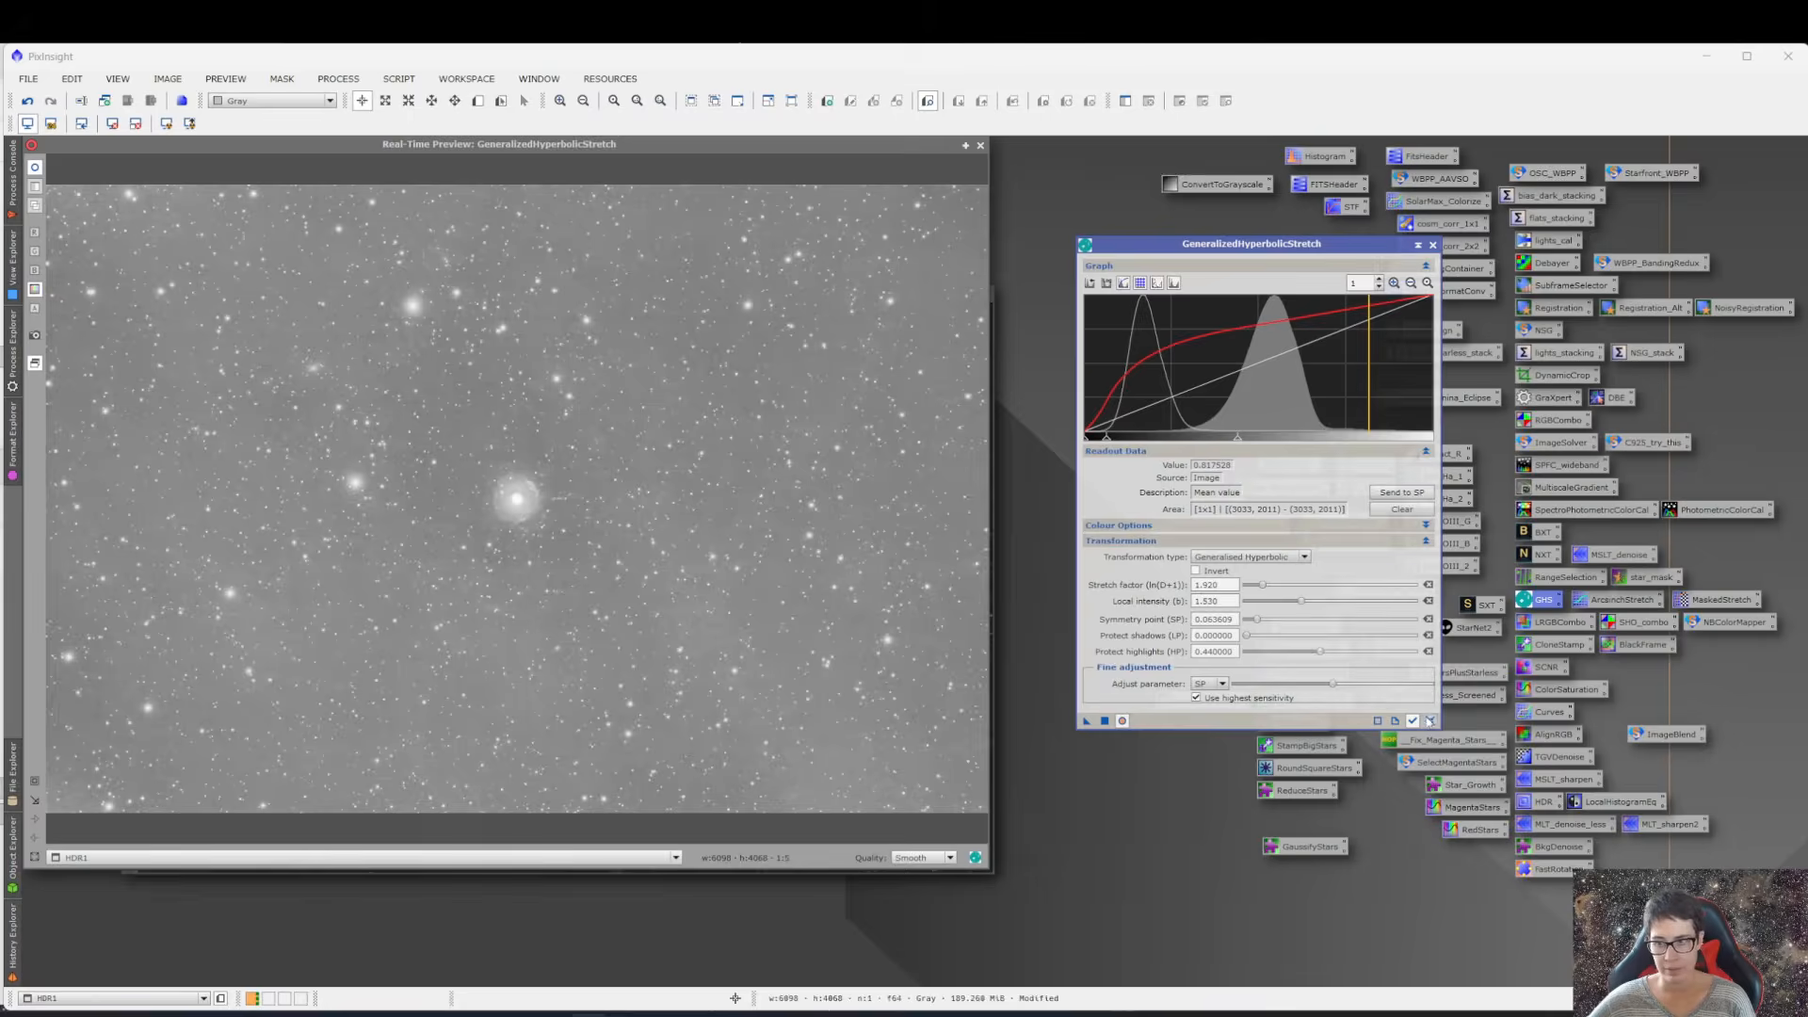
click(1431, 721)
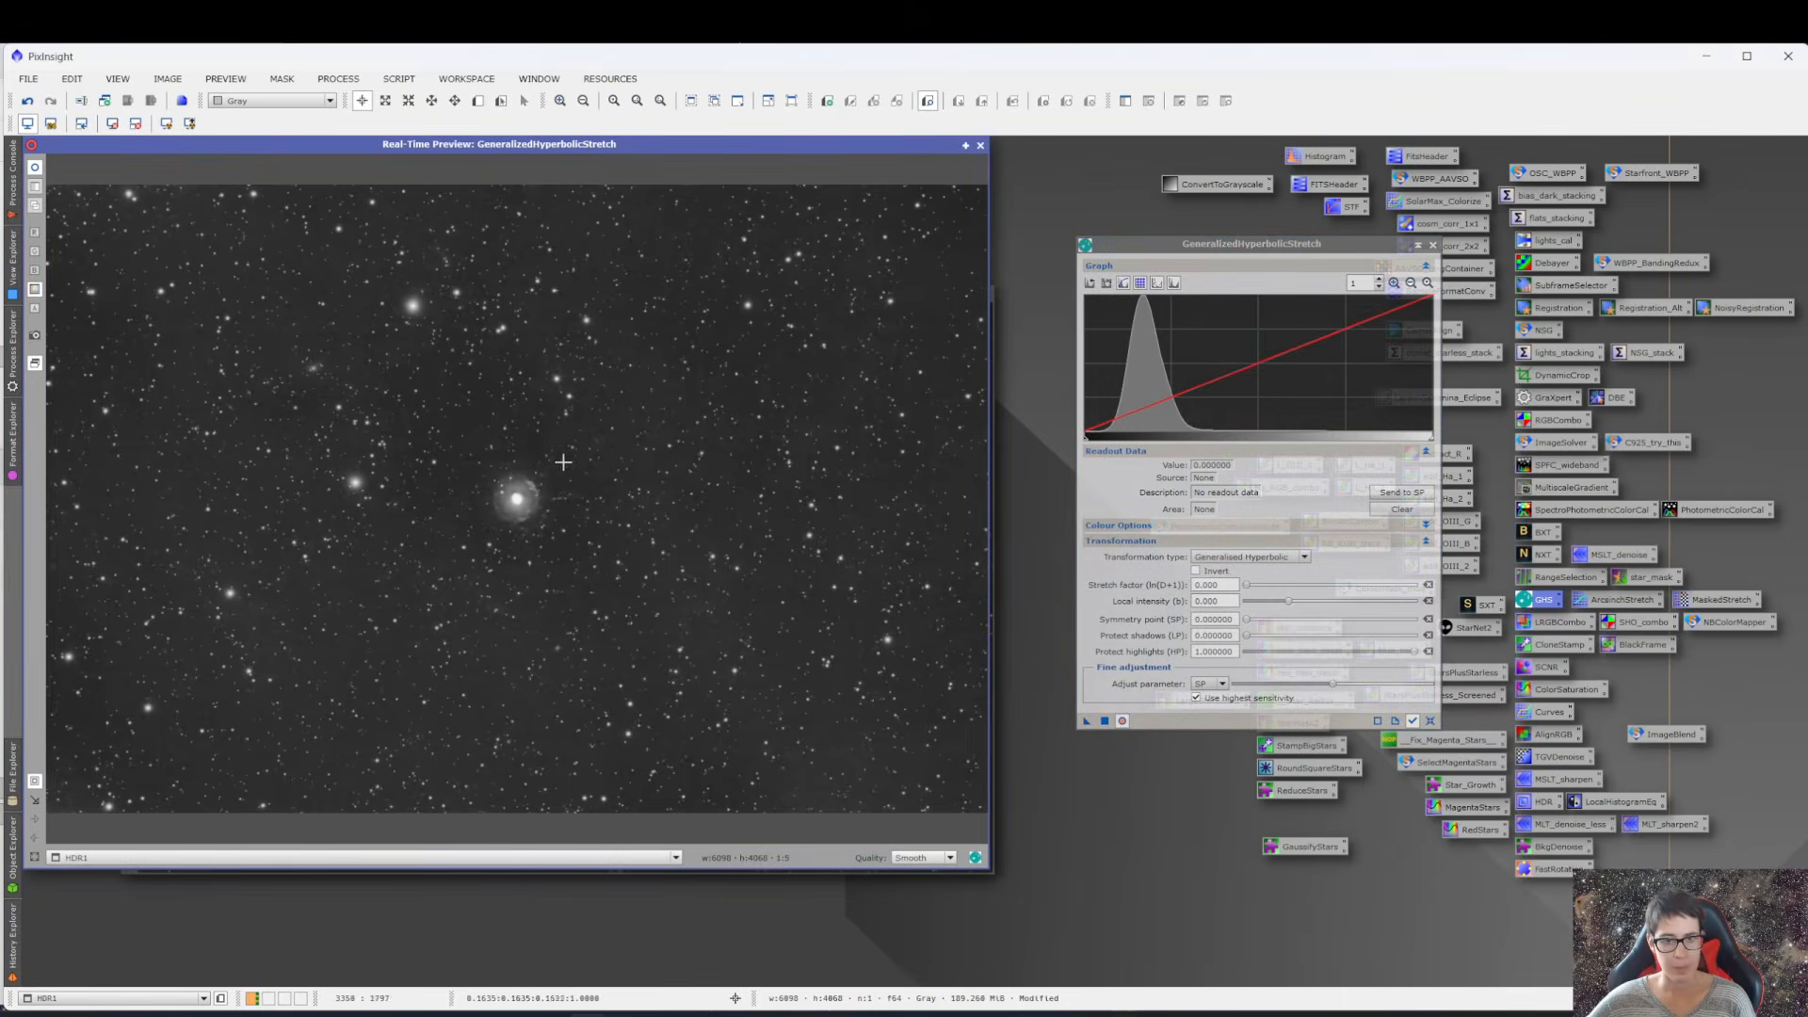
- Examine the bright diffuse object above the nebula in the stretched Ha preview, and close GeneralizedHyperbolicStretch
drag(391, 286, 458, 345)
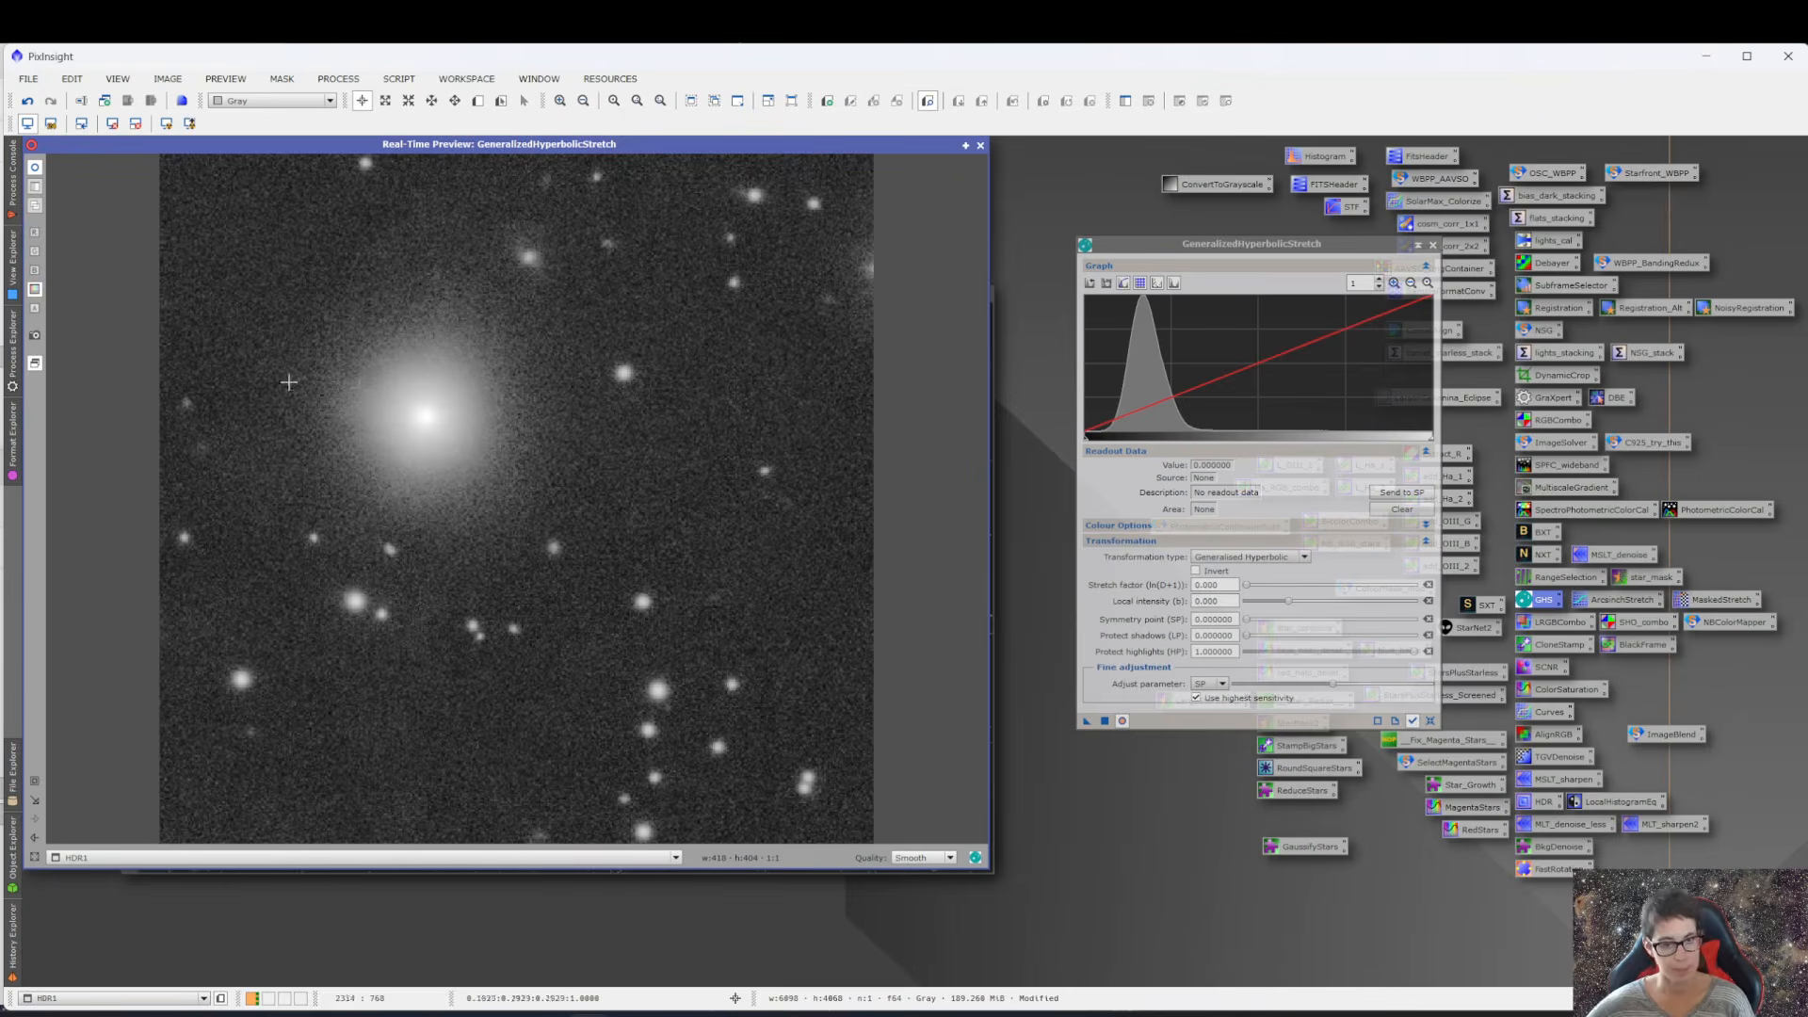
click(334, 624)
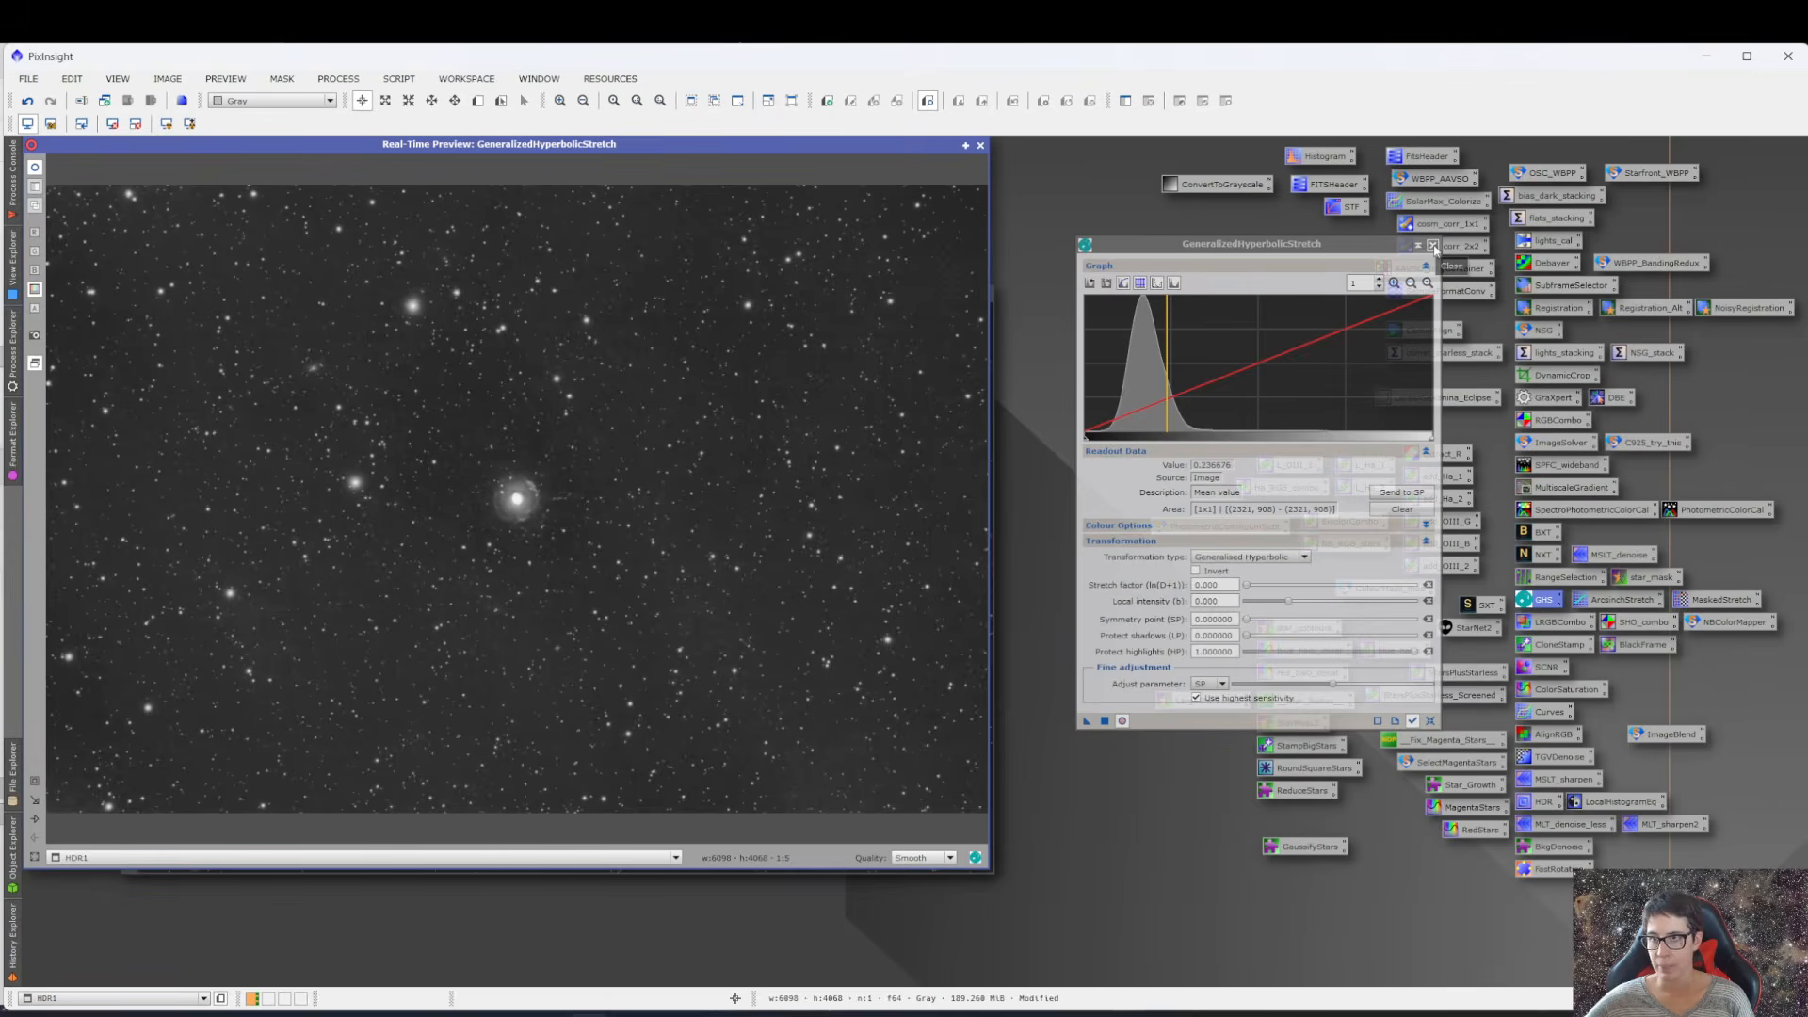
click(1433, 245)
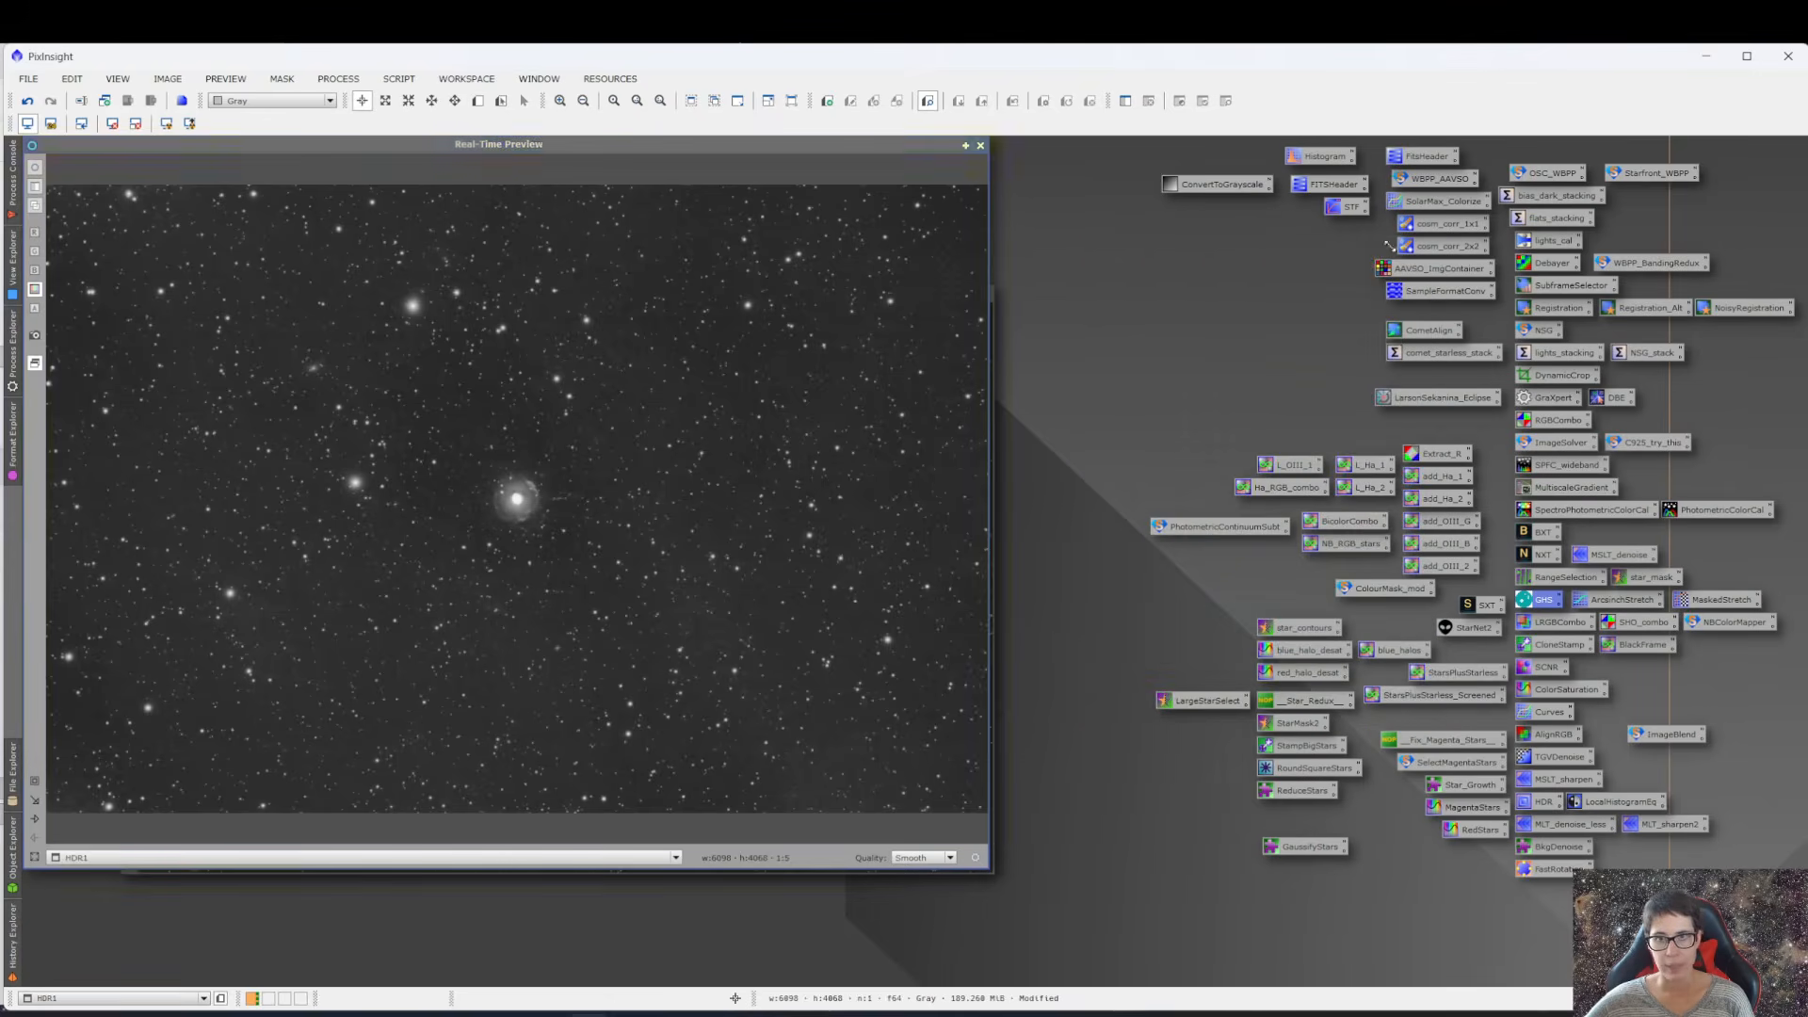
- Close the Real-Time Preview and examine the pixel brightness across the nebula's central core in the Ha image
click(981, 146)
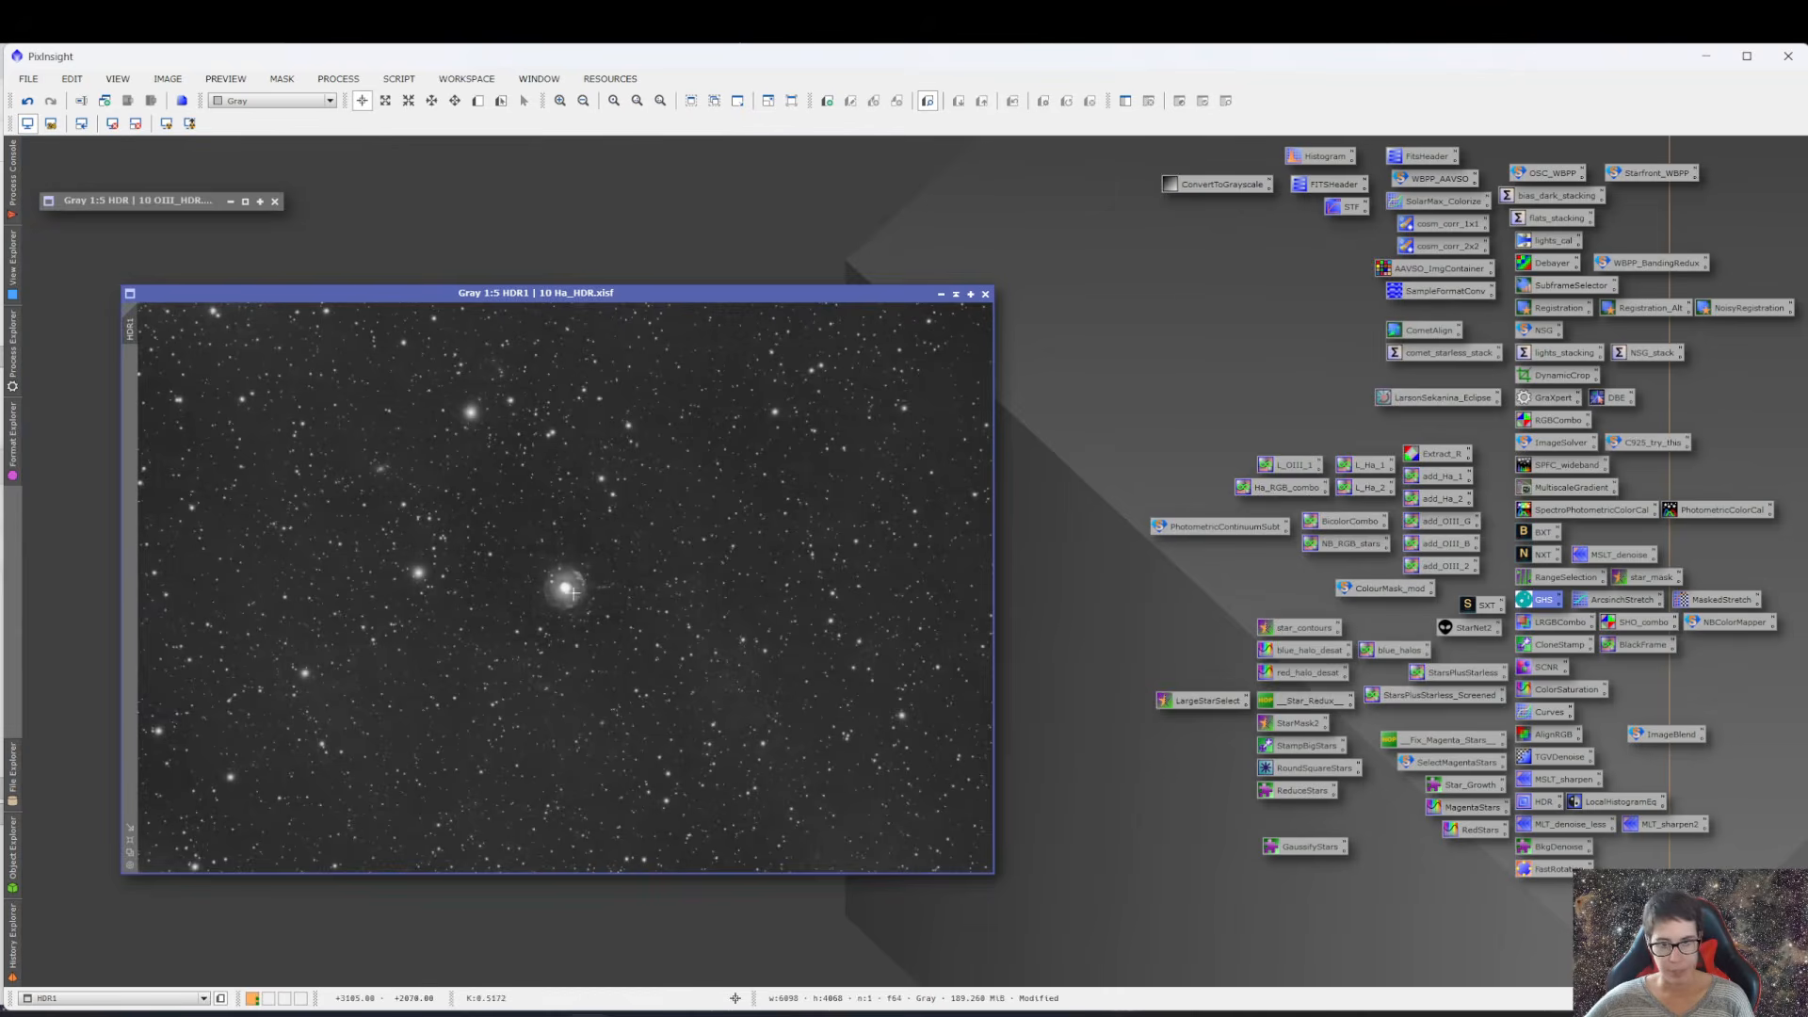
scroll(572, 593, up, 6)
drag(494, 608, 542, 637)
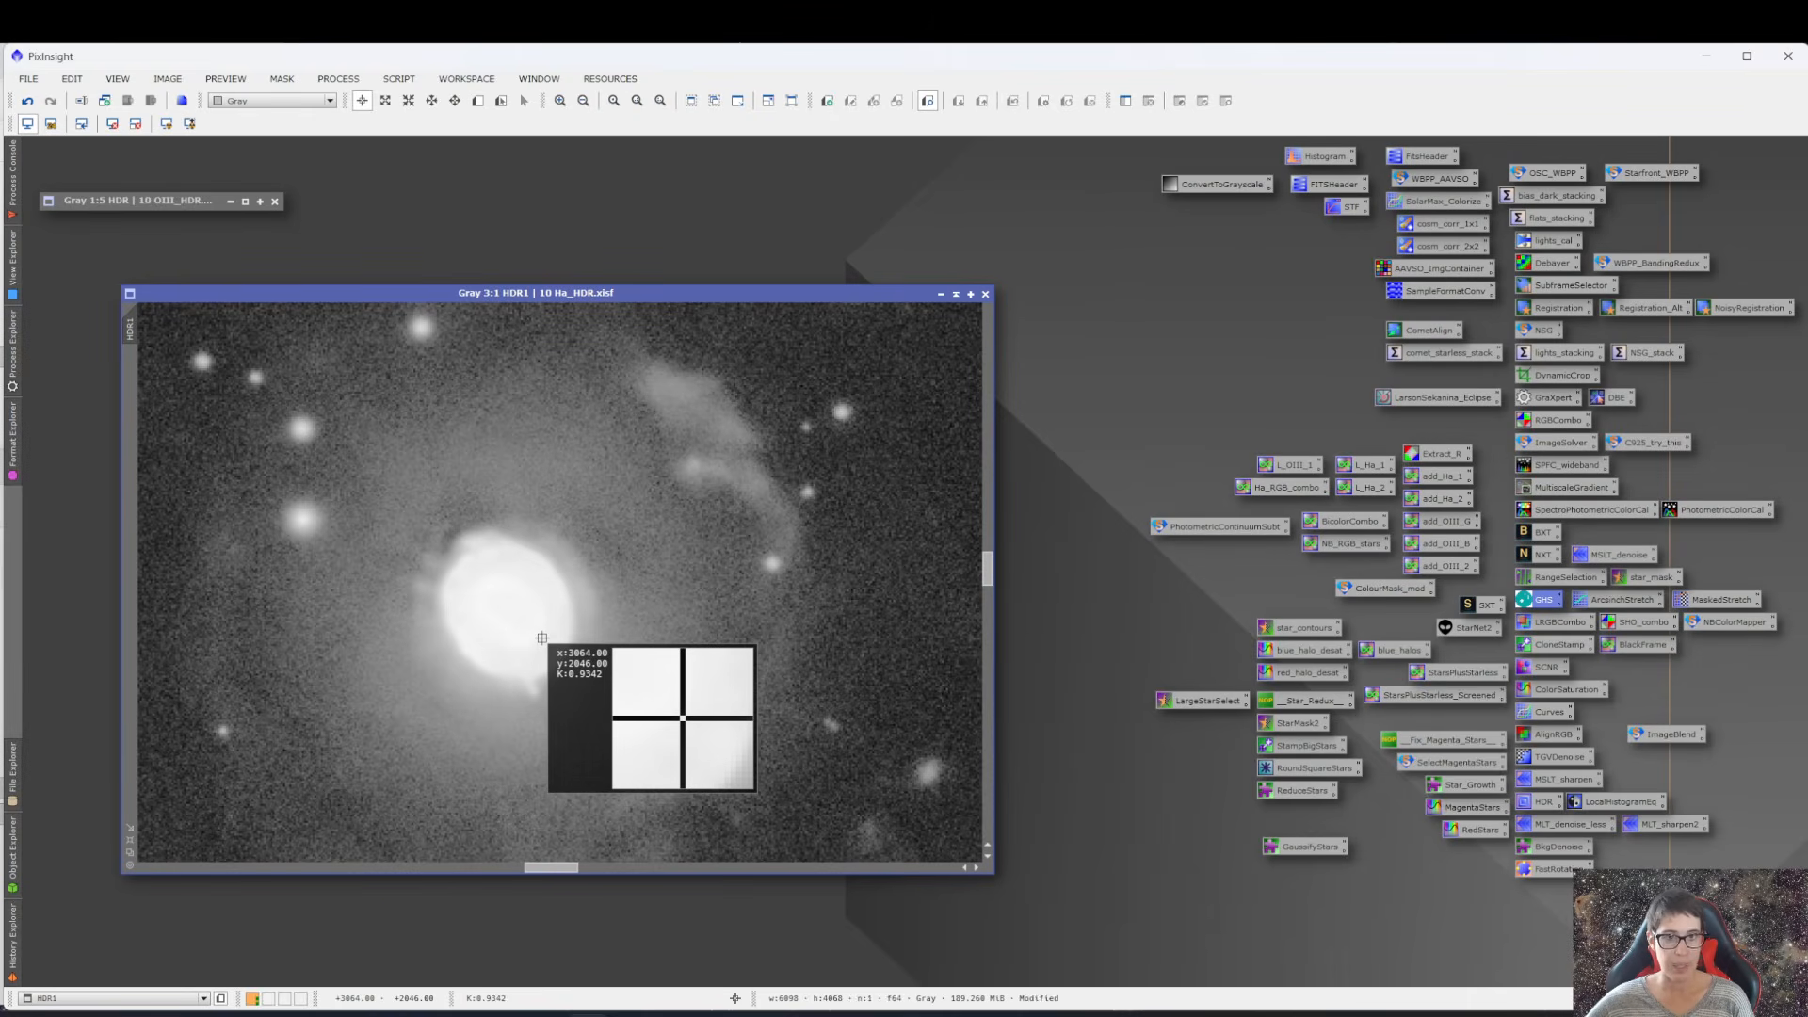
drag(542, 637, 542, 633)
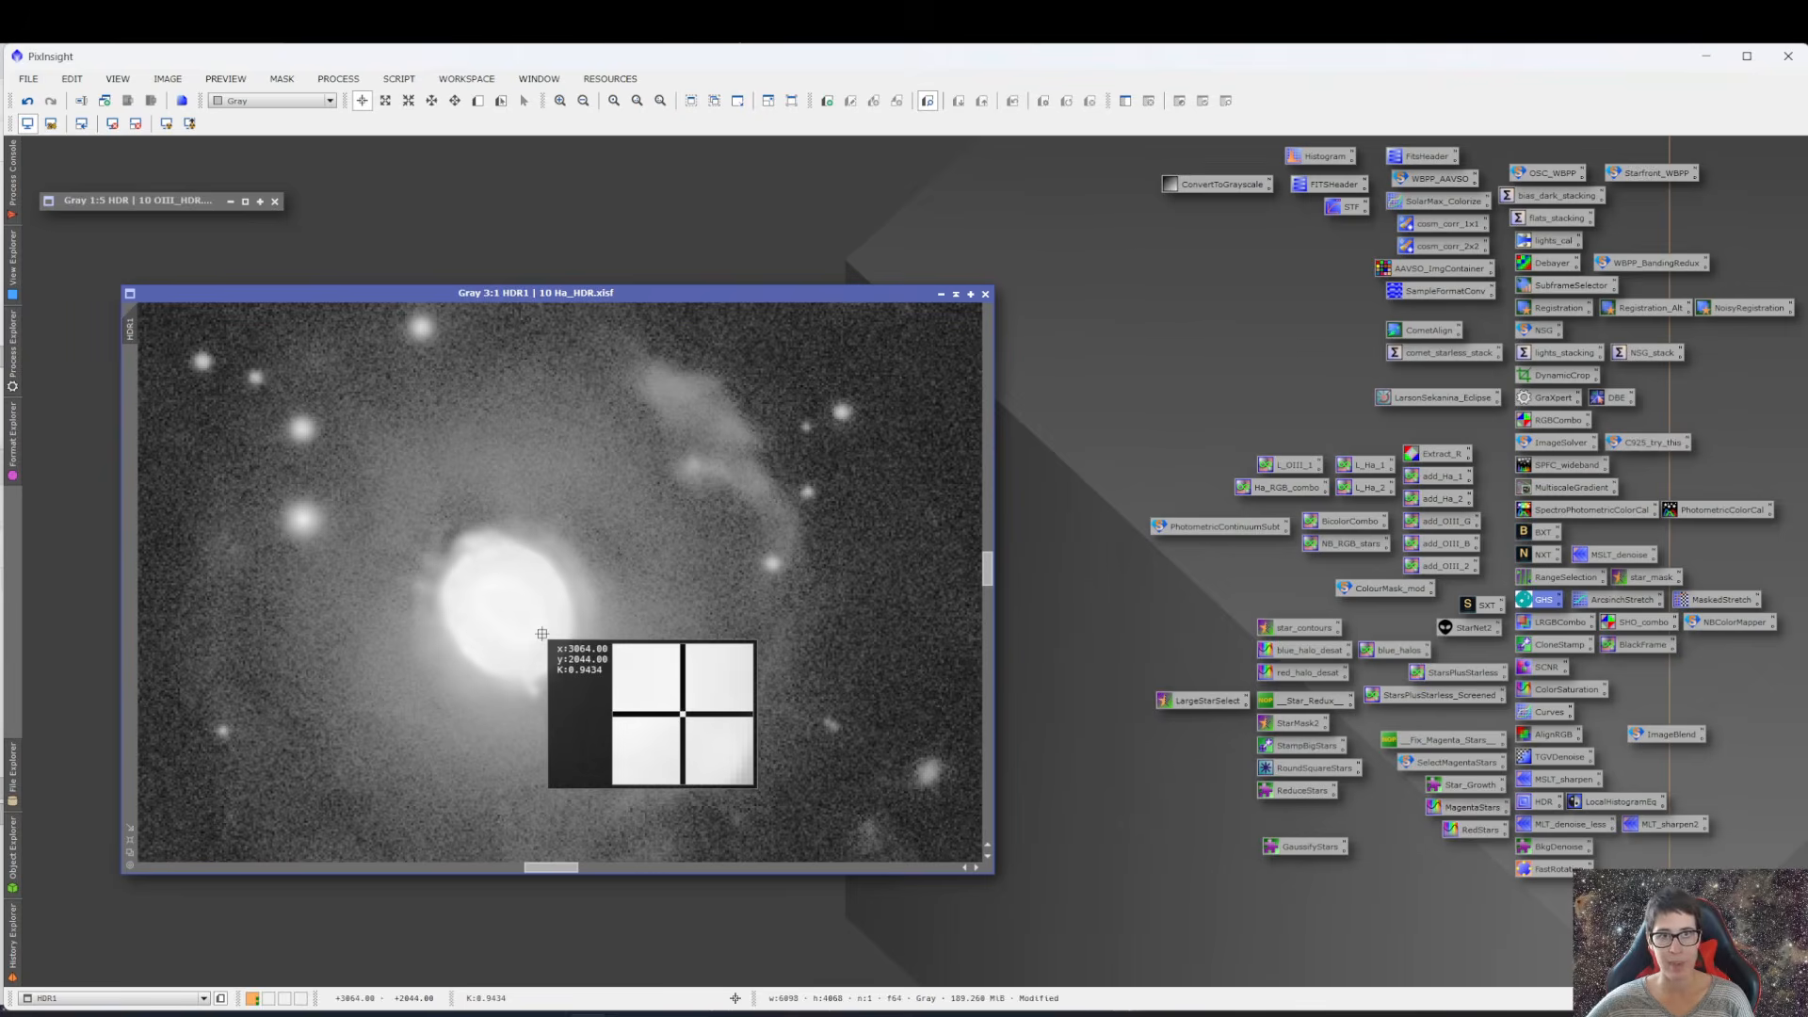
drag(542, 634, 543, 613)
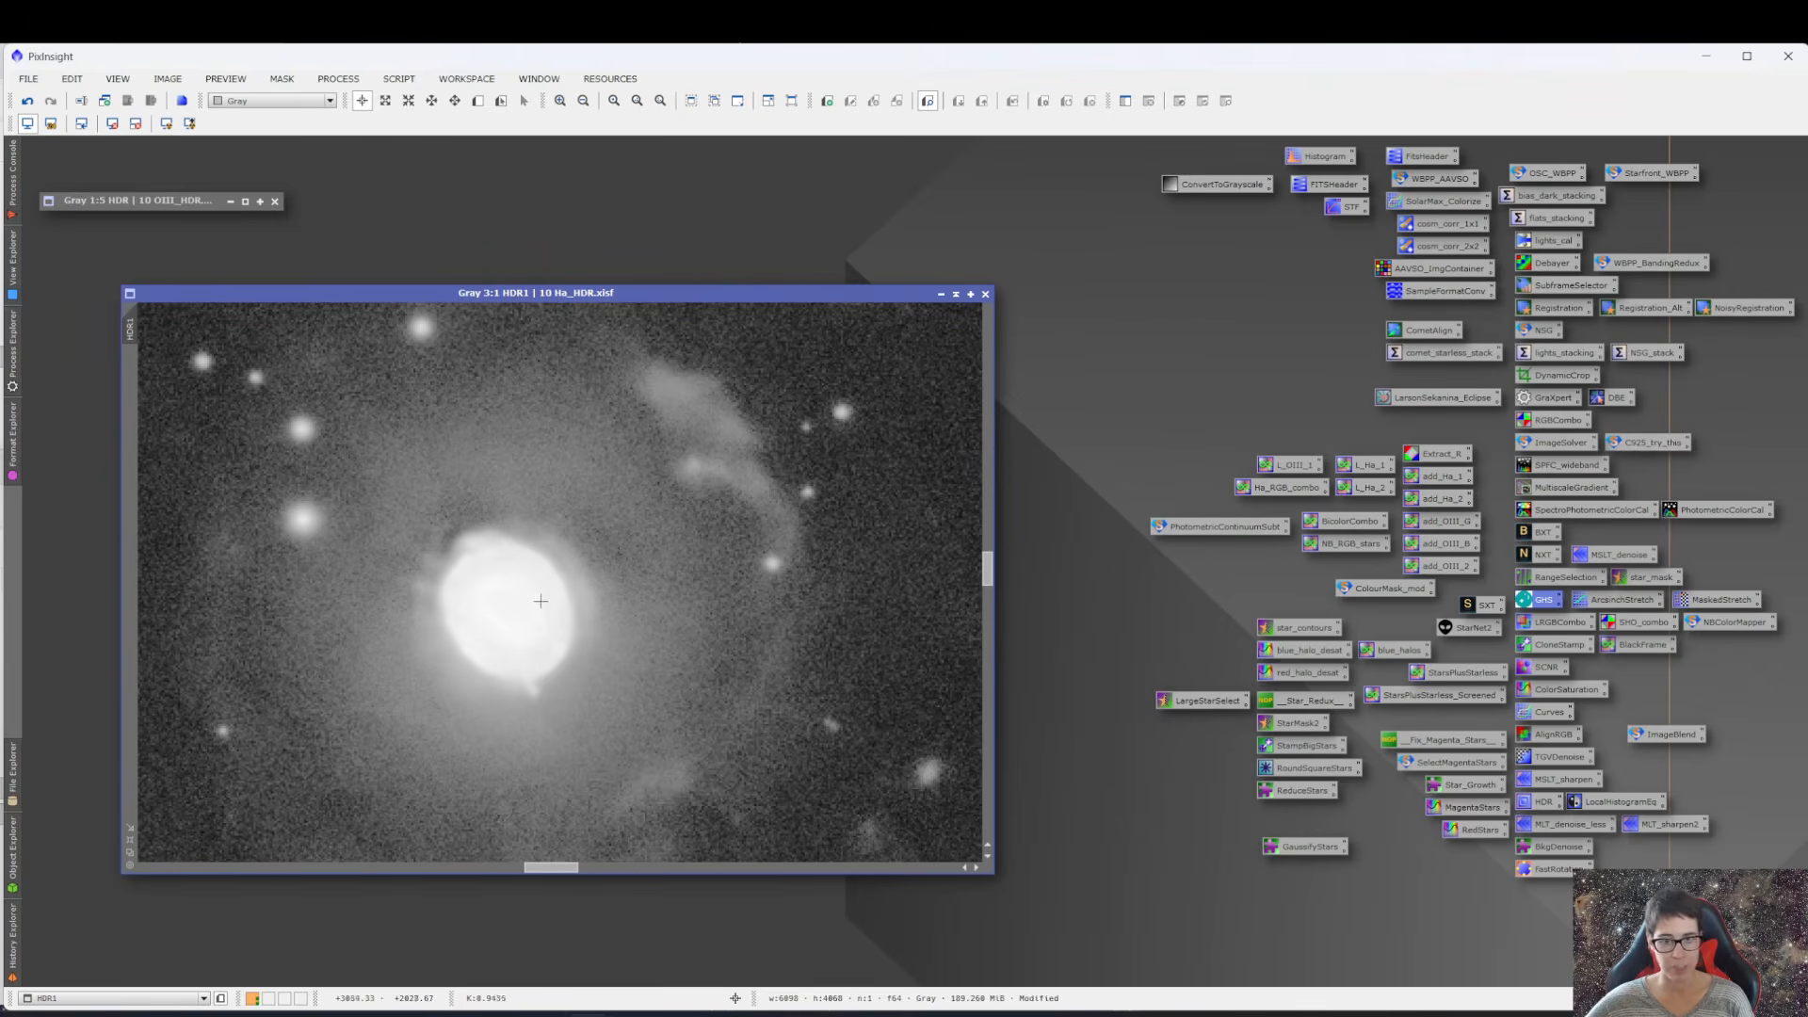
drag(459, 572, 458, 572)
scroll(527, 576, down, 1)
scroll(527, 576, down, 4)
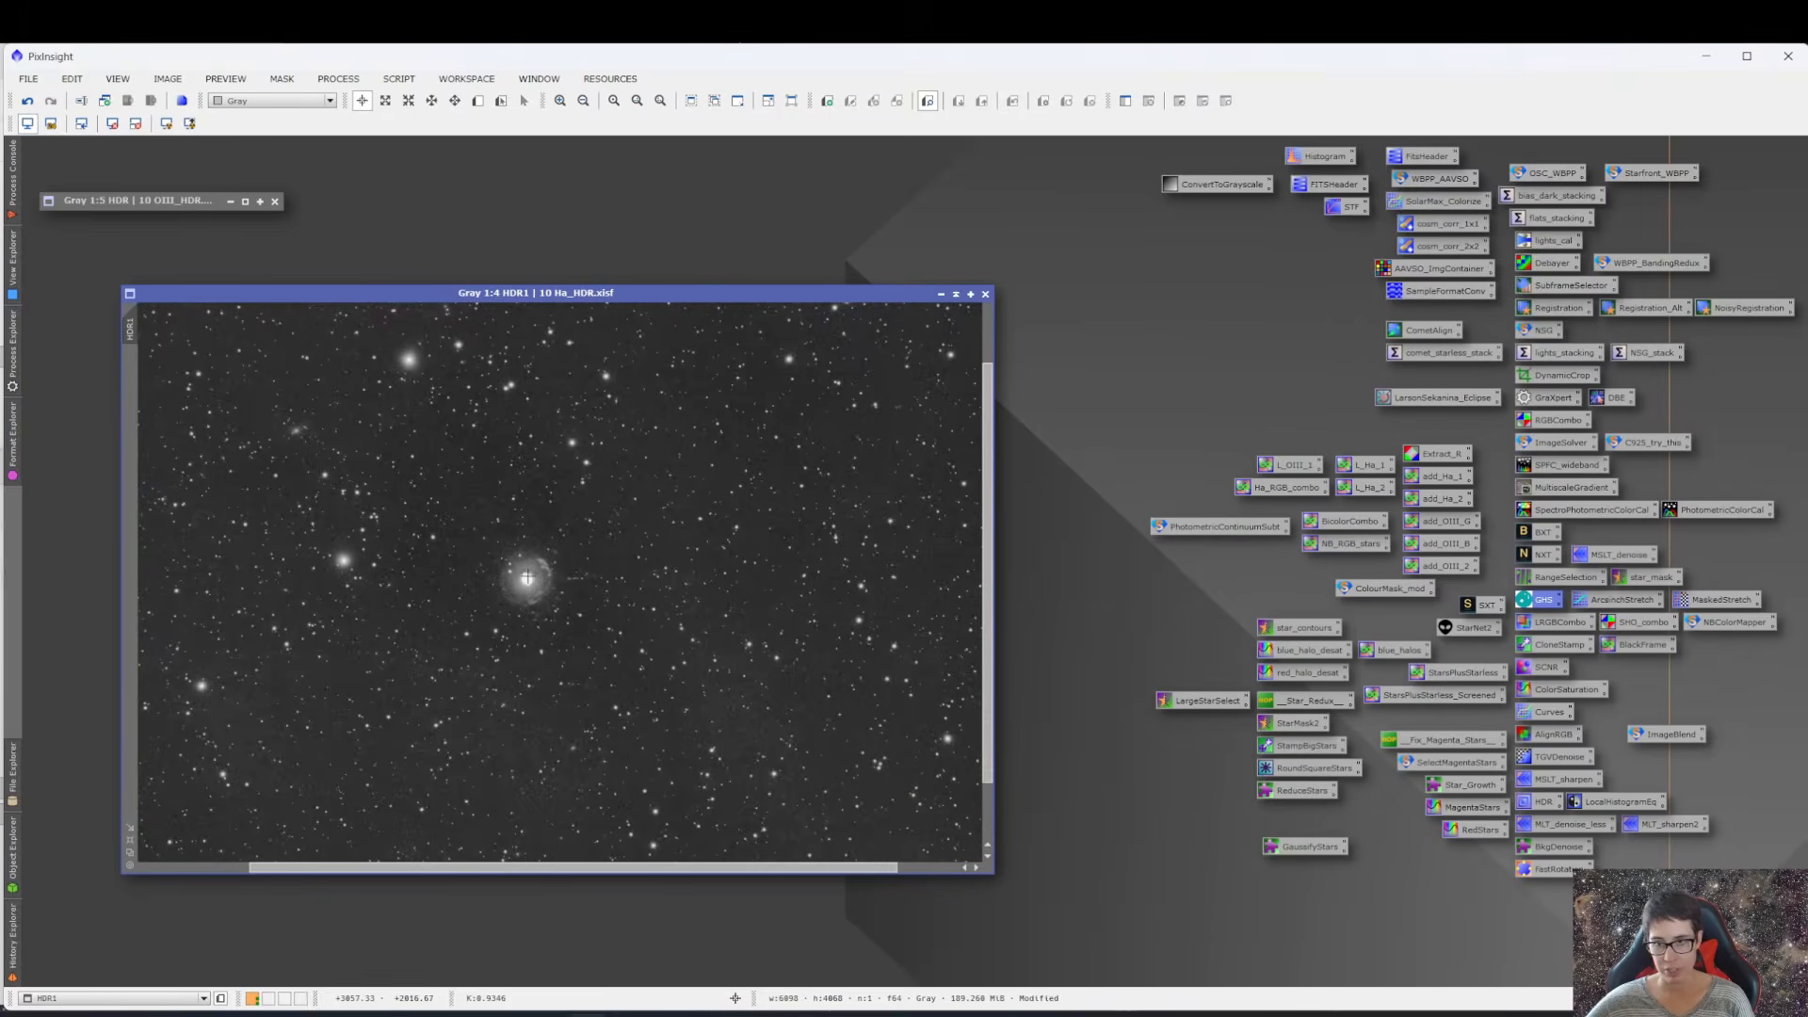
scroll(793, 592, down, 1)
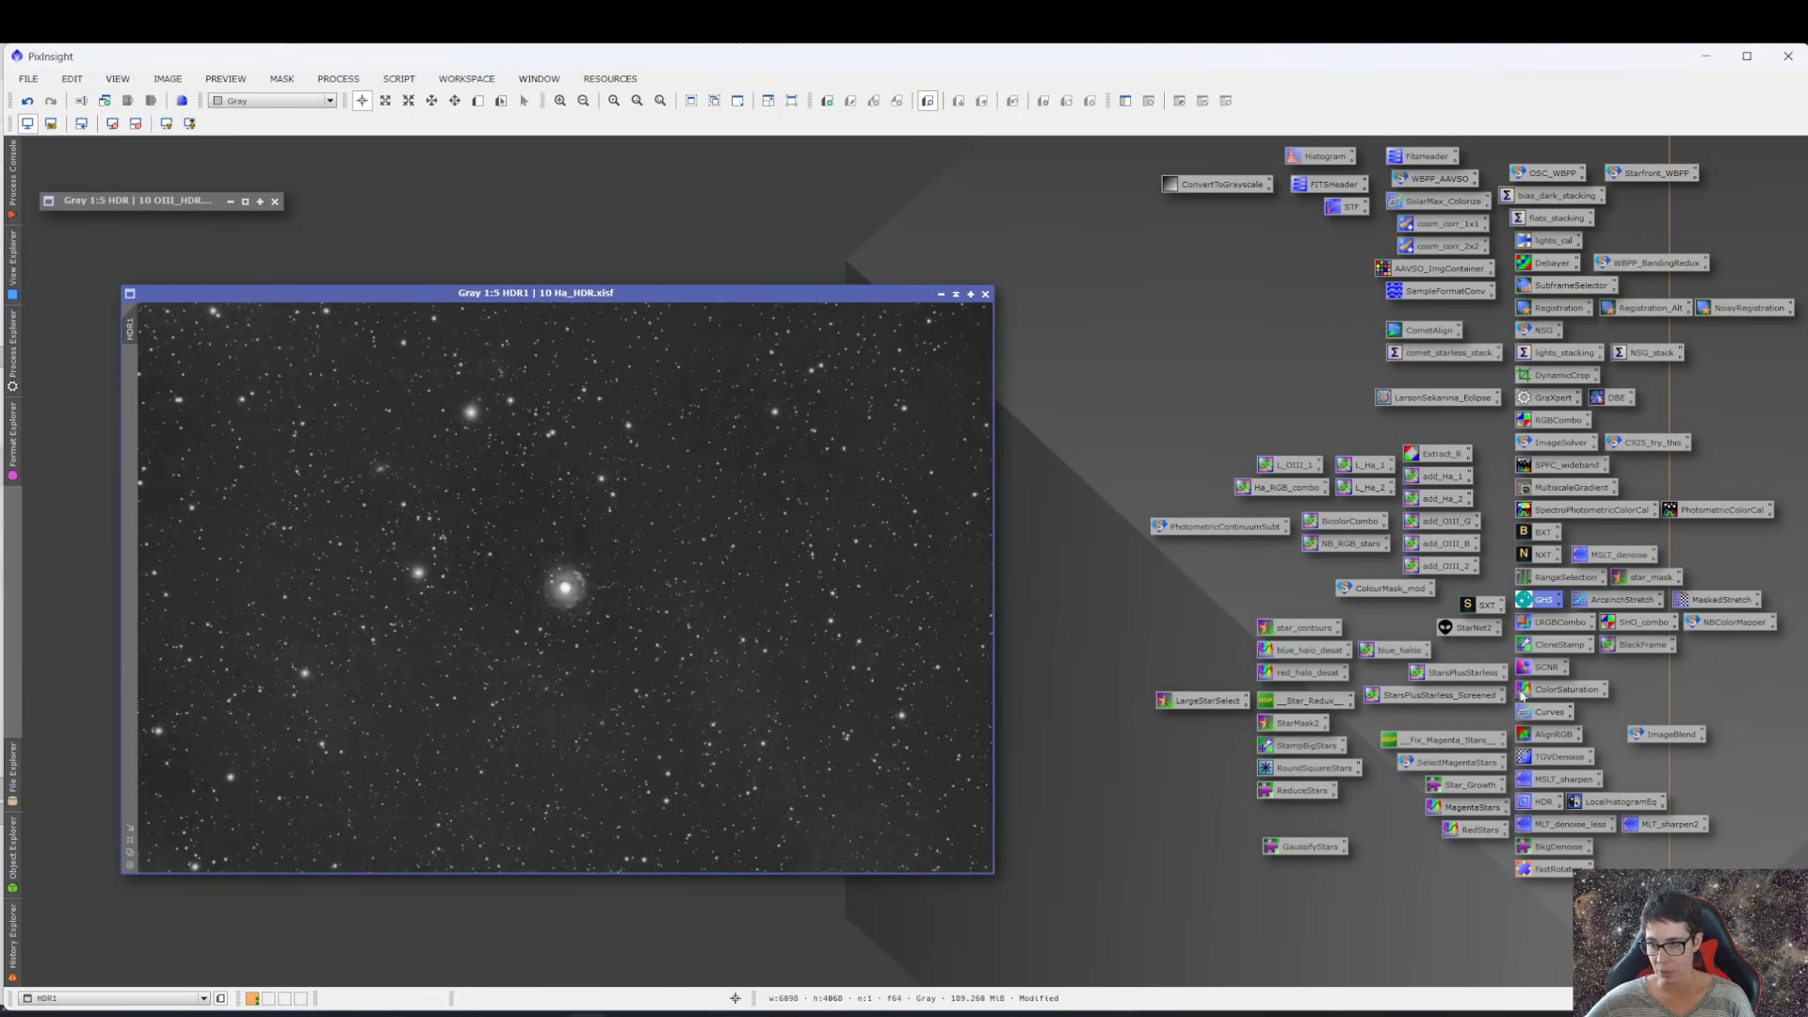
- Apply HDRMultiscaleTransform to the Ha image with one iteration and the median transform, to-lightness and lightness mask options enabled
double_click(1536, 803)
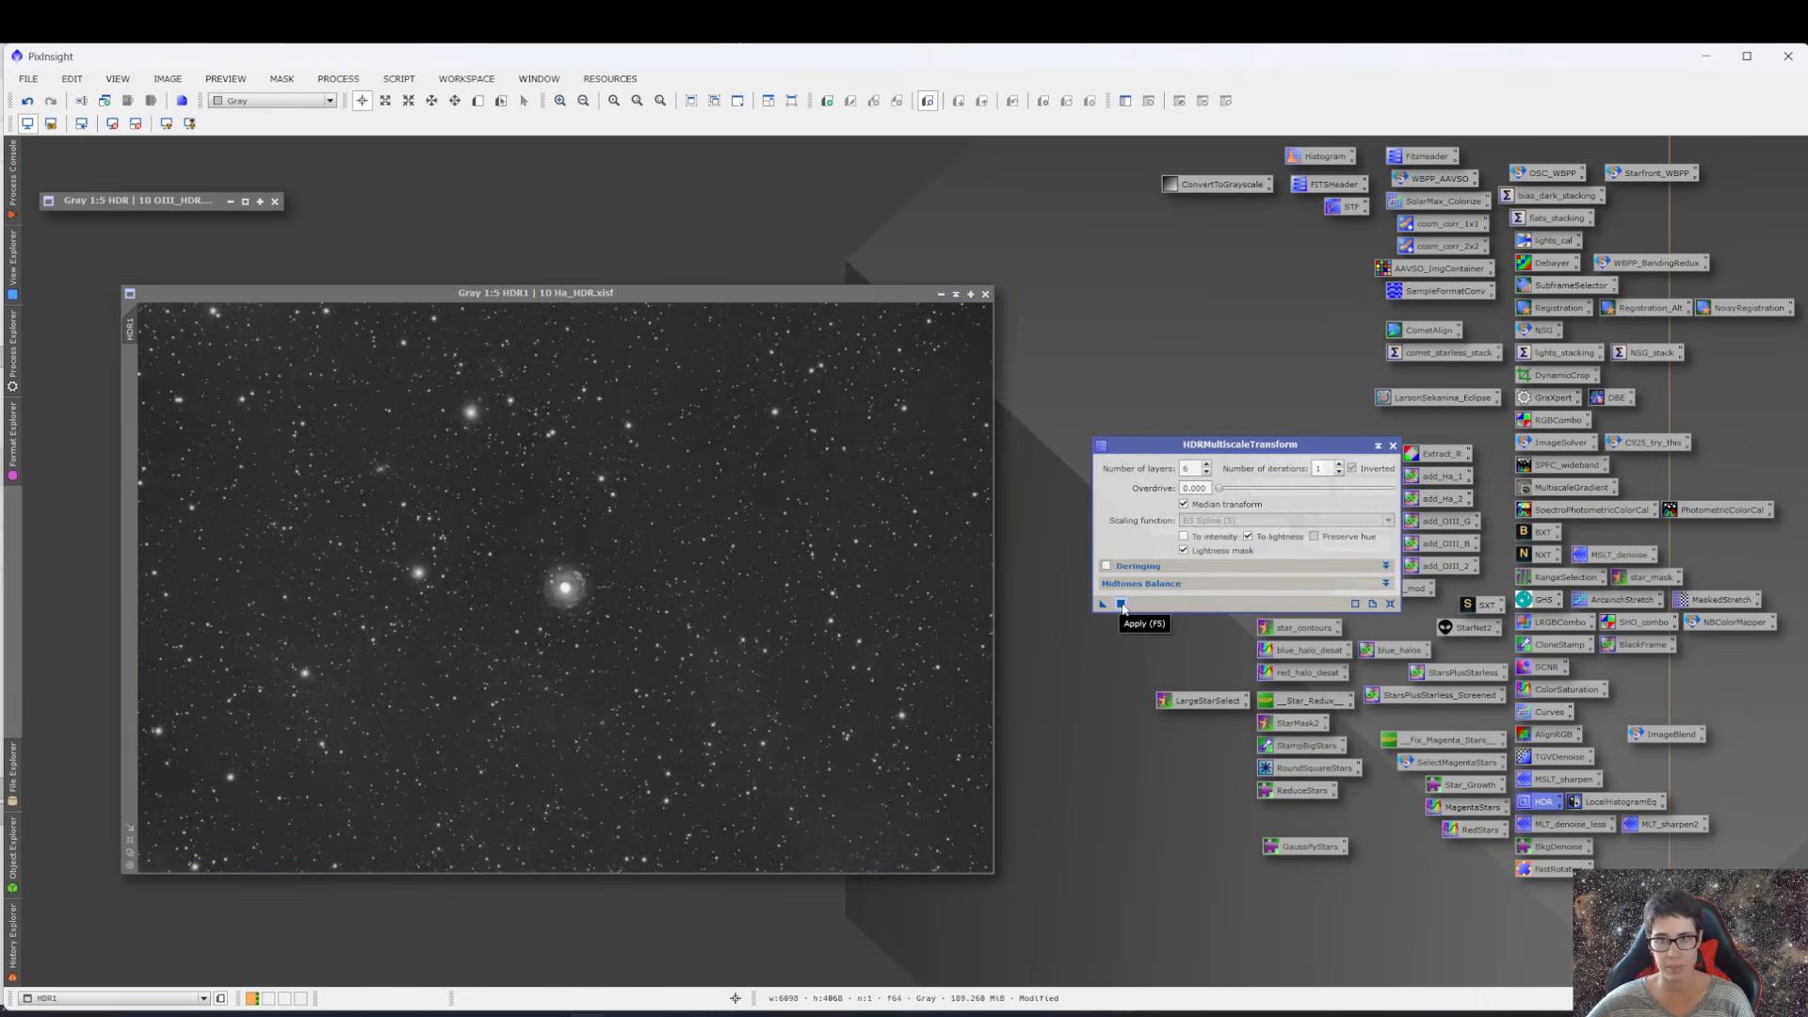
click(1121, 604)
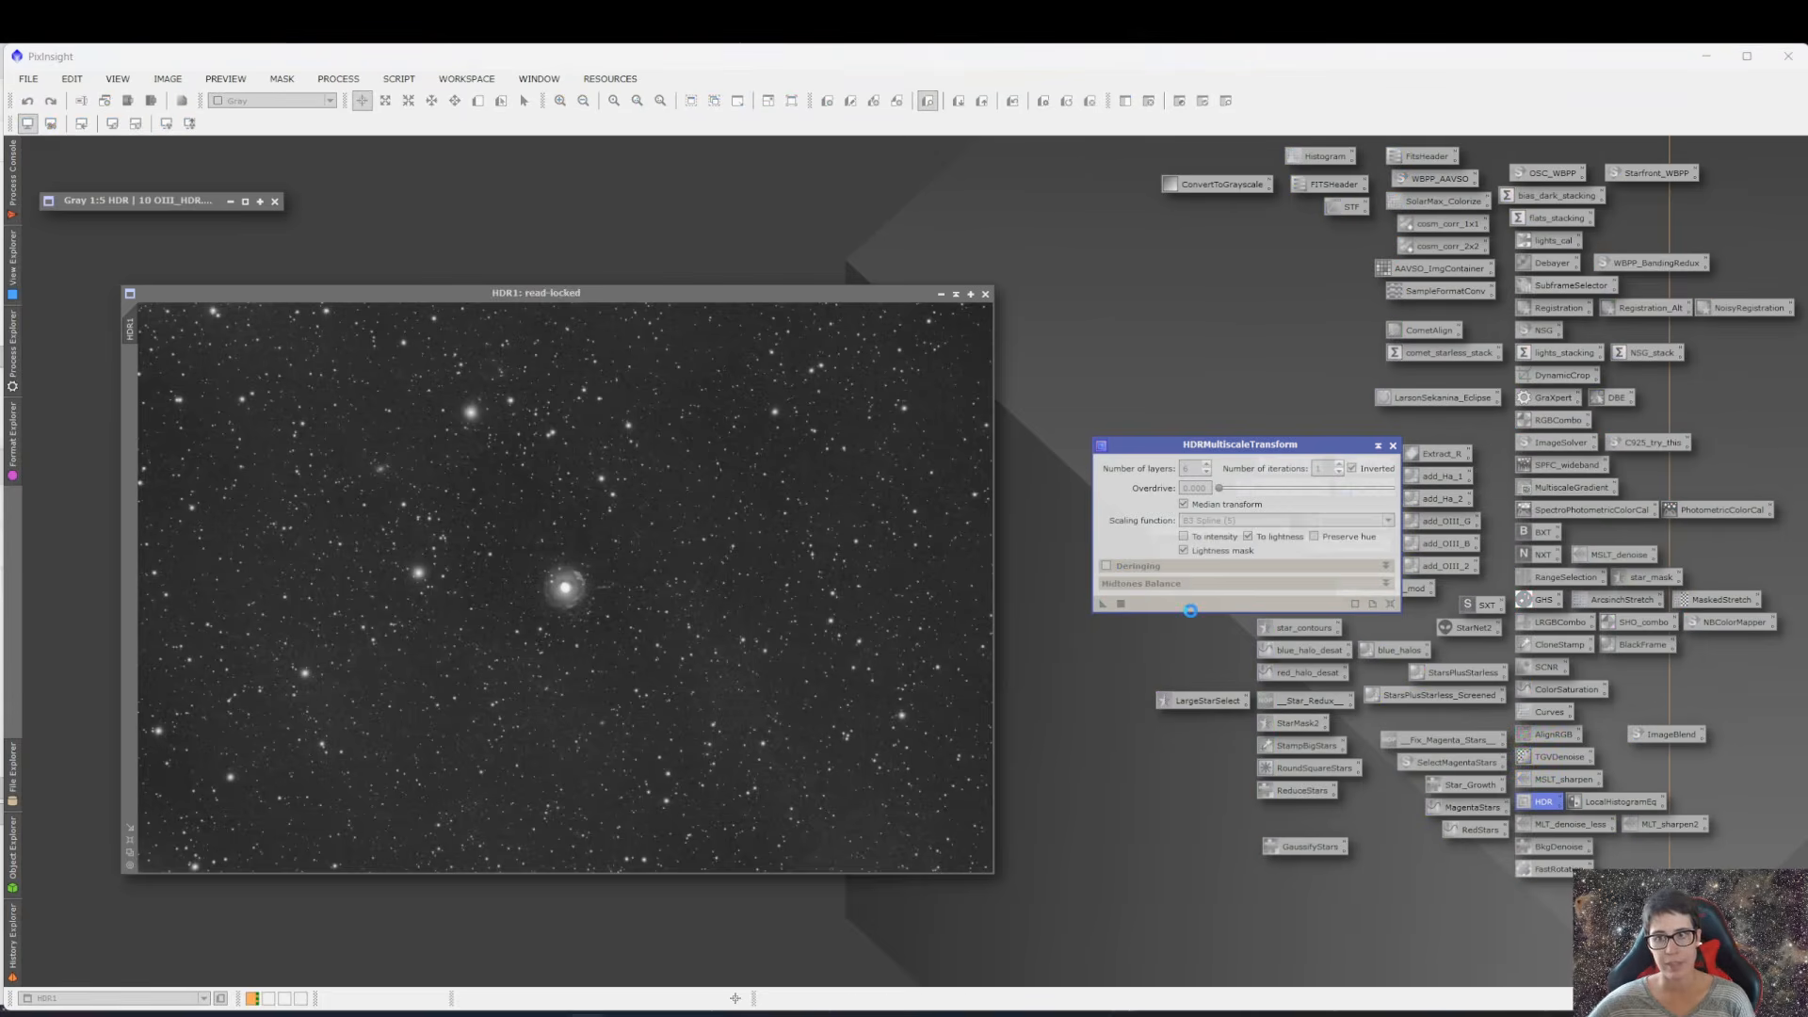
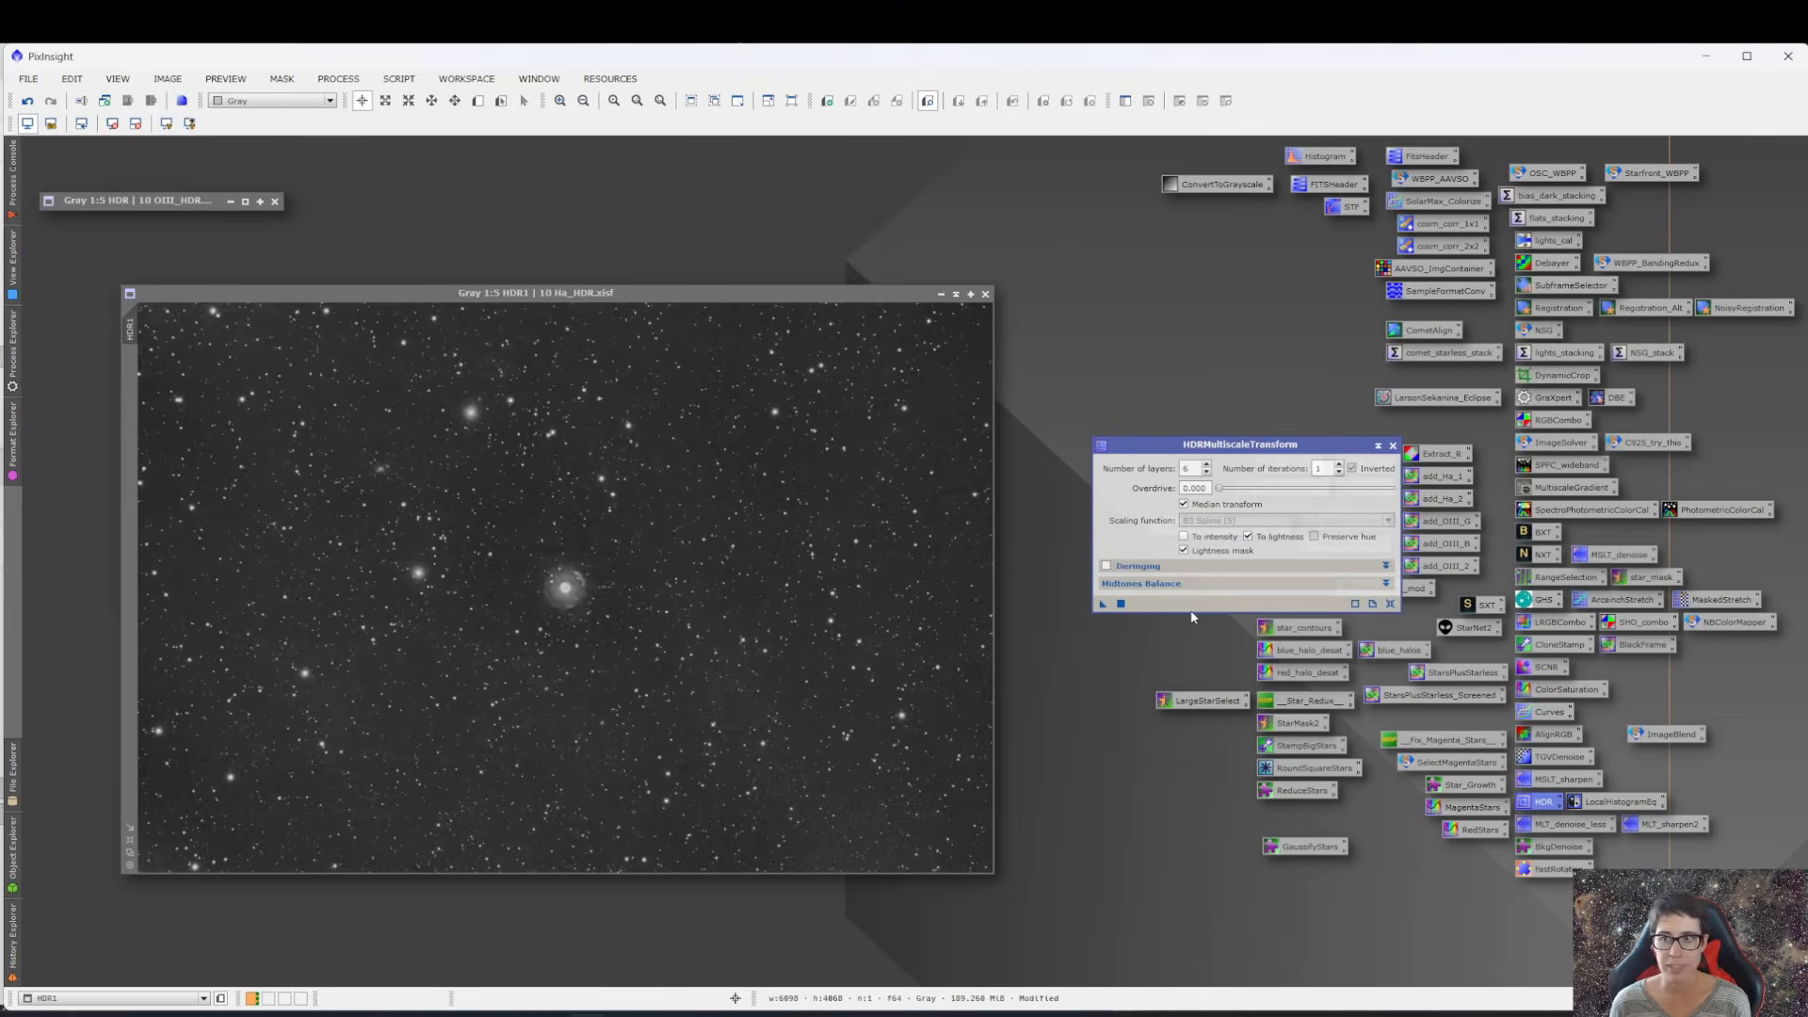
- Disable the median transform to browse the available HDRMultiscaleTransform scaling functions, and close the process
click(1184, 504)
click(1271, 520)
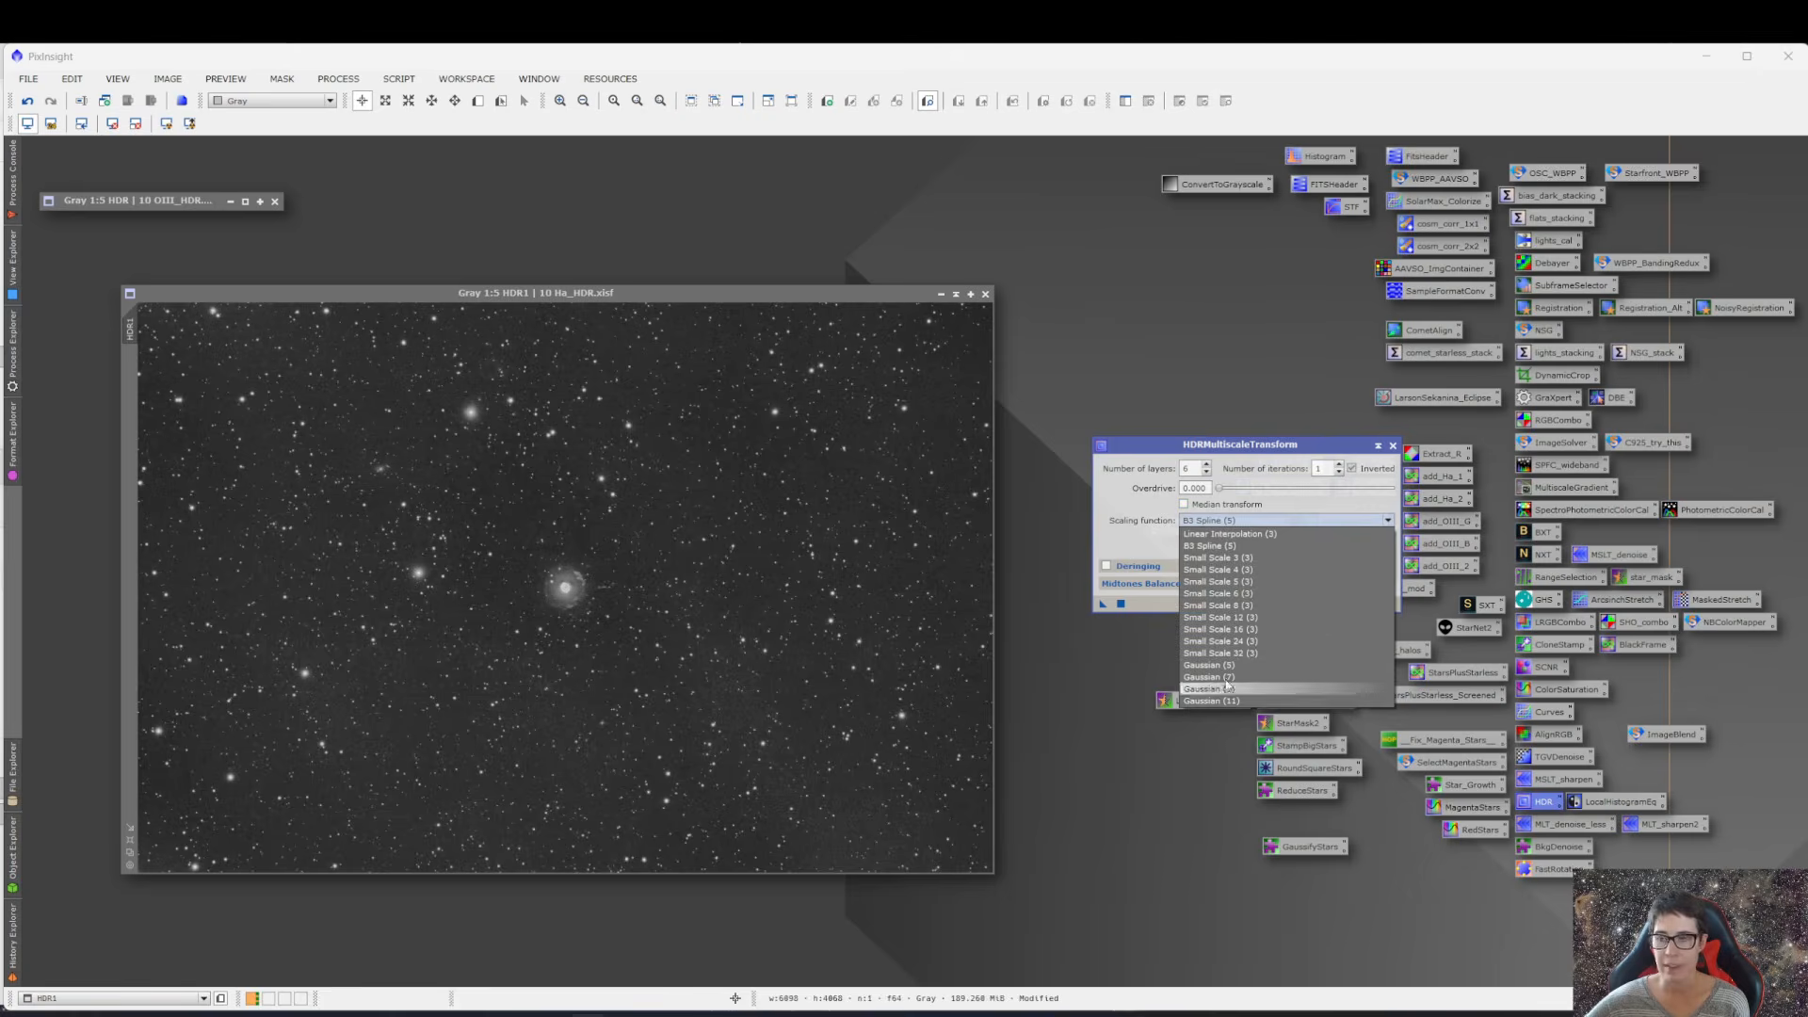
click(1232, 523)
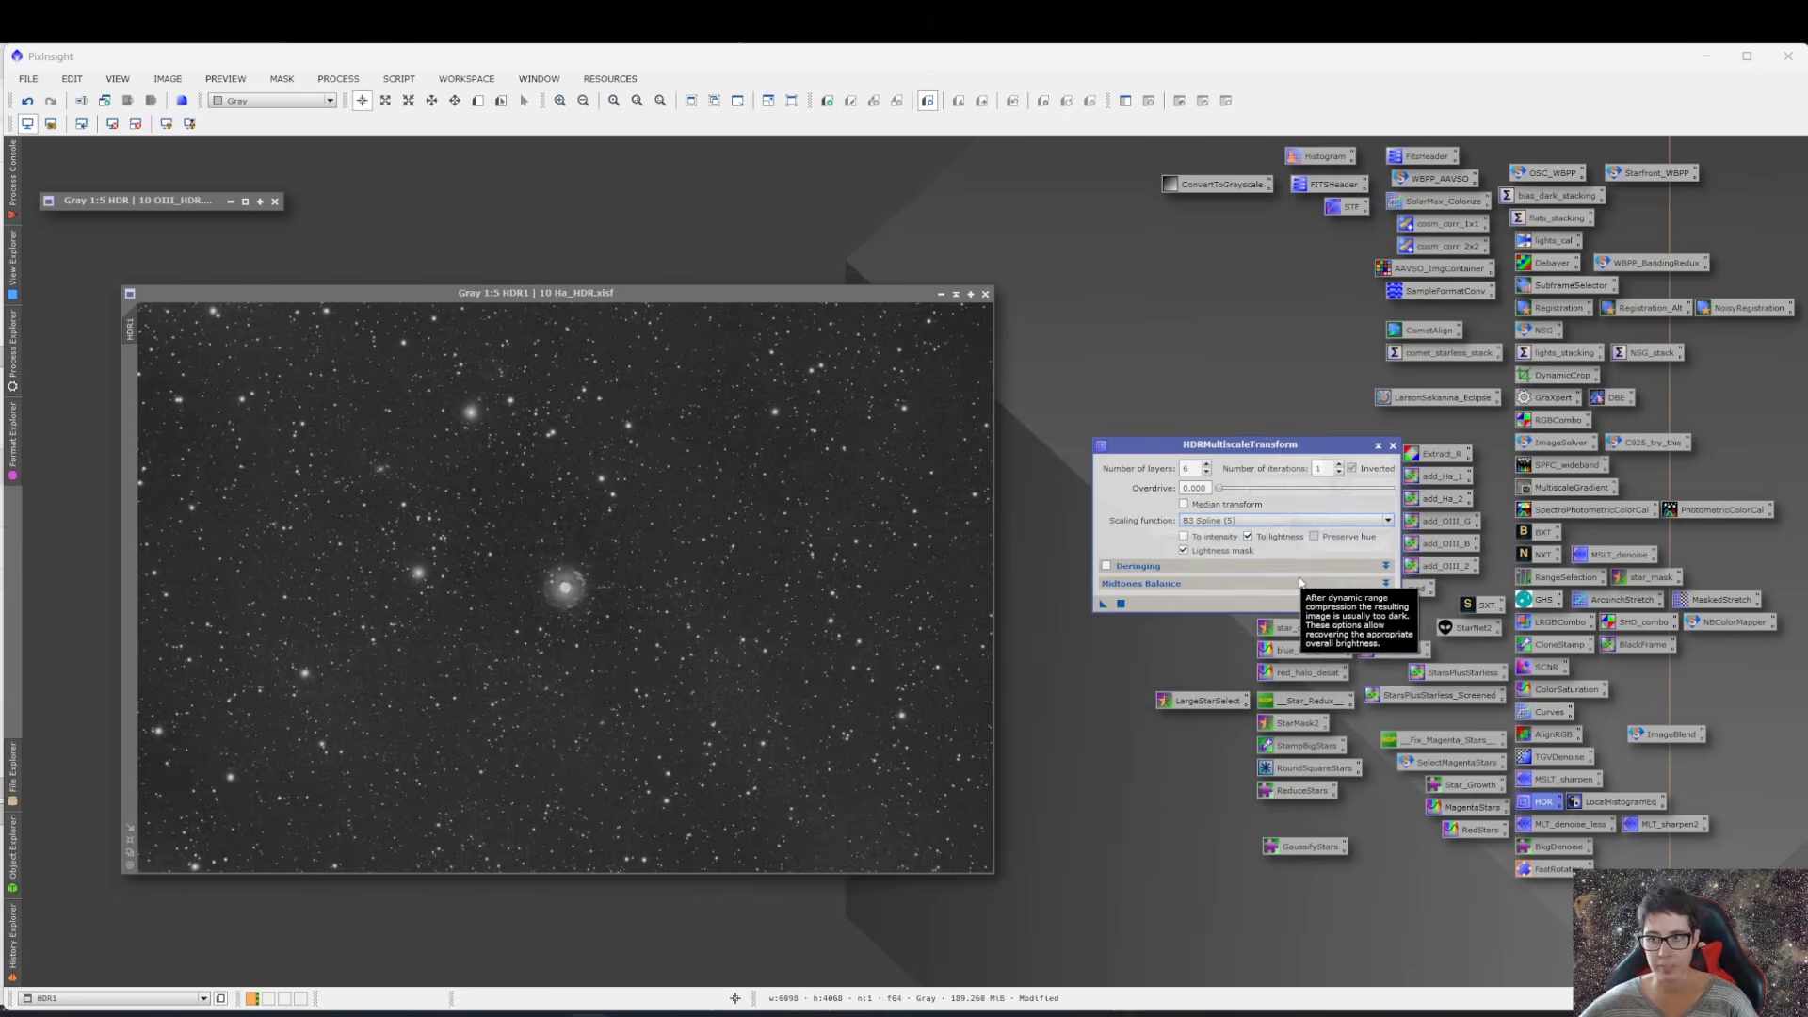
click(1184, 504)
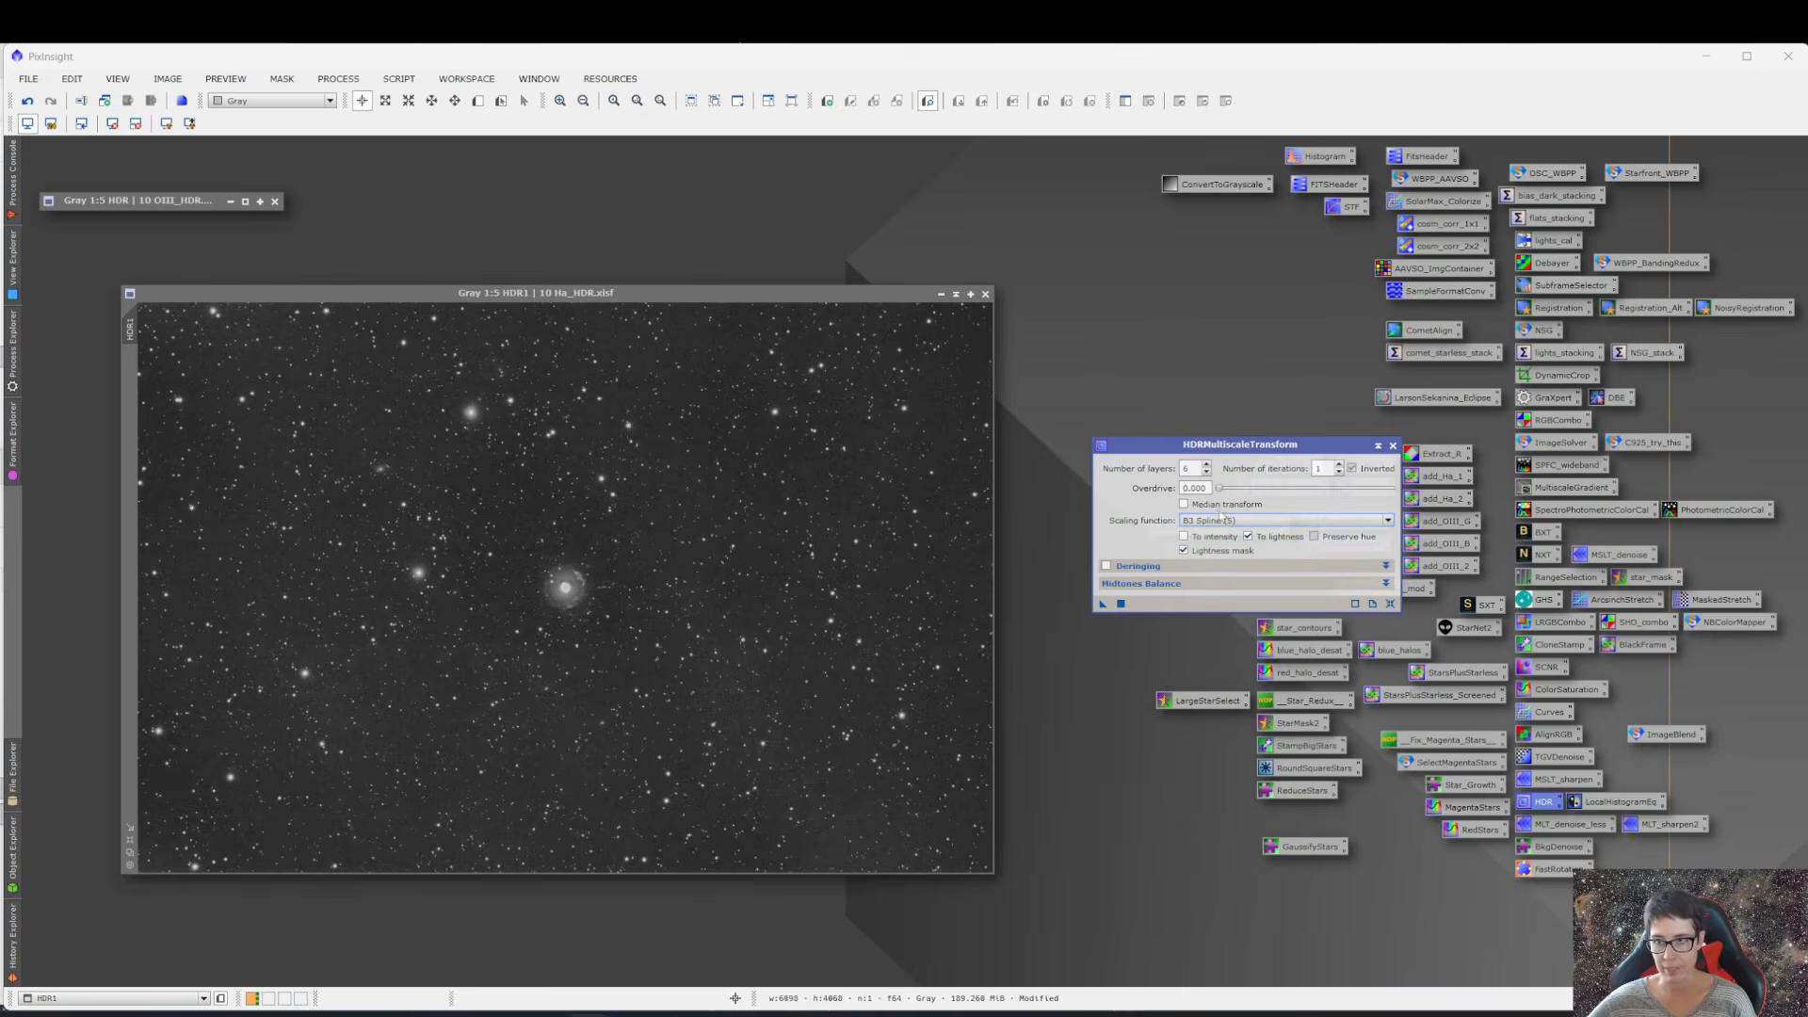
click(1392, 447)
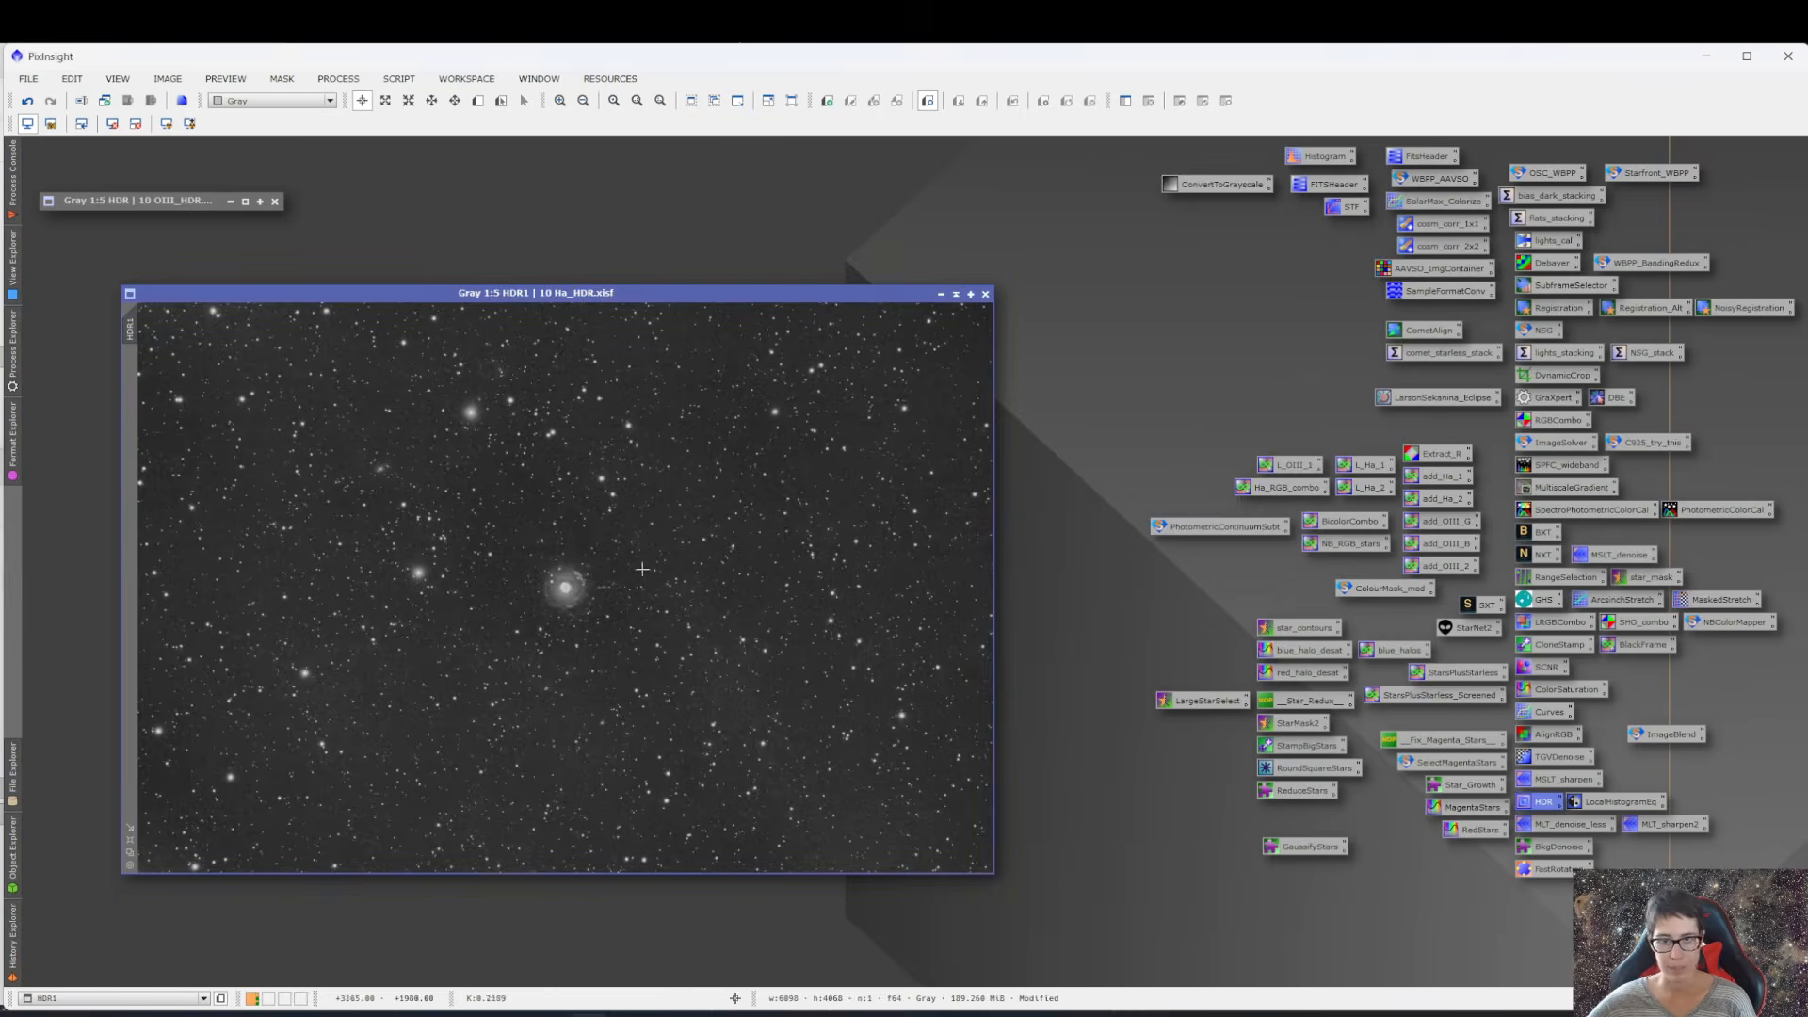
- Examine the nebula's core and outer halo in the HDR-transformed Ha image at close range and in full view
scroll(565, 584, up, 5)
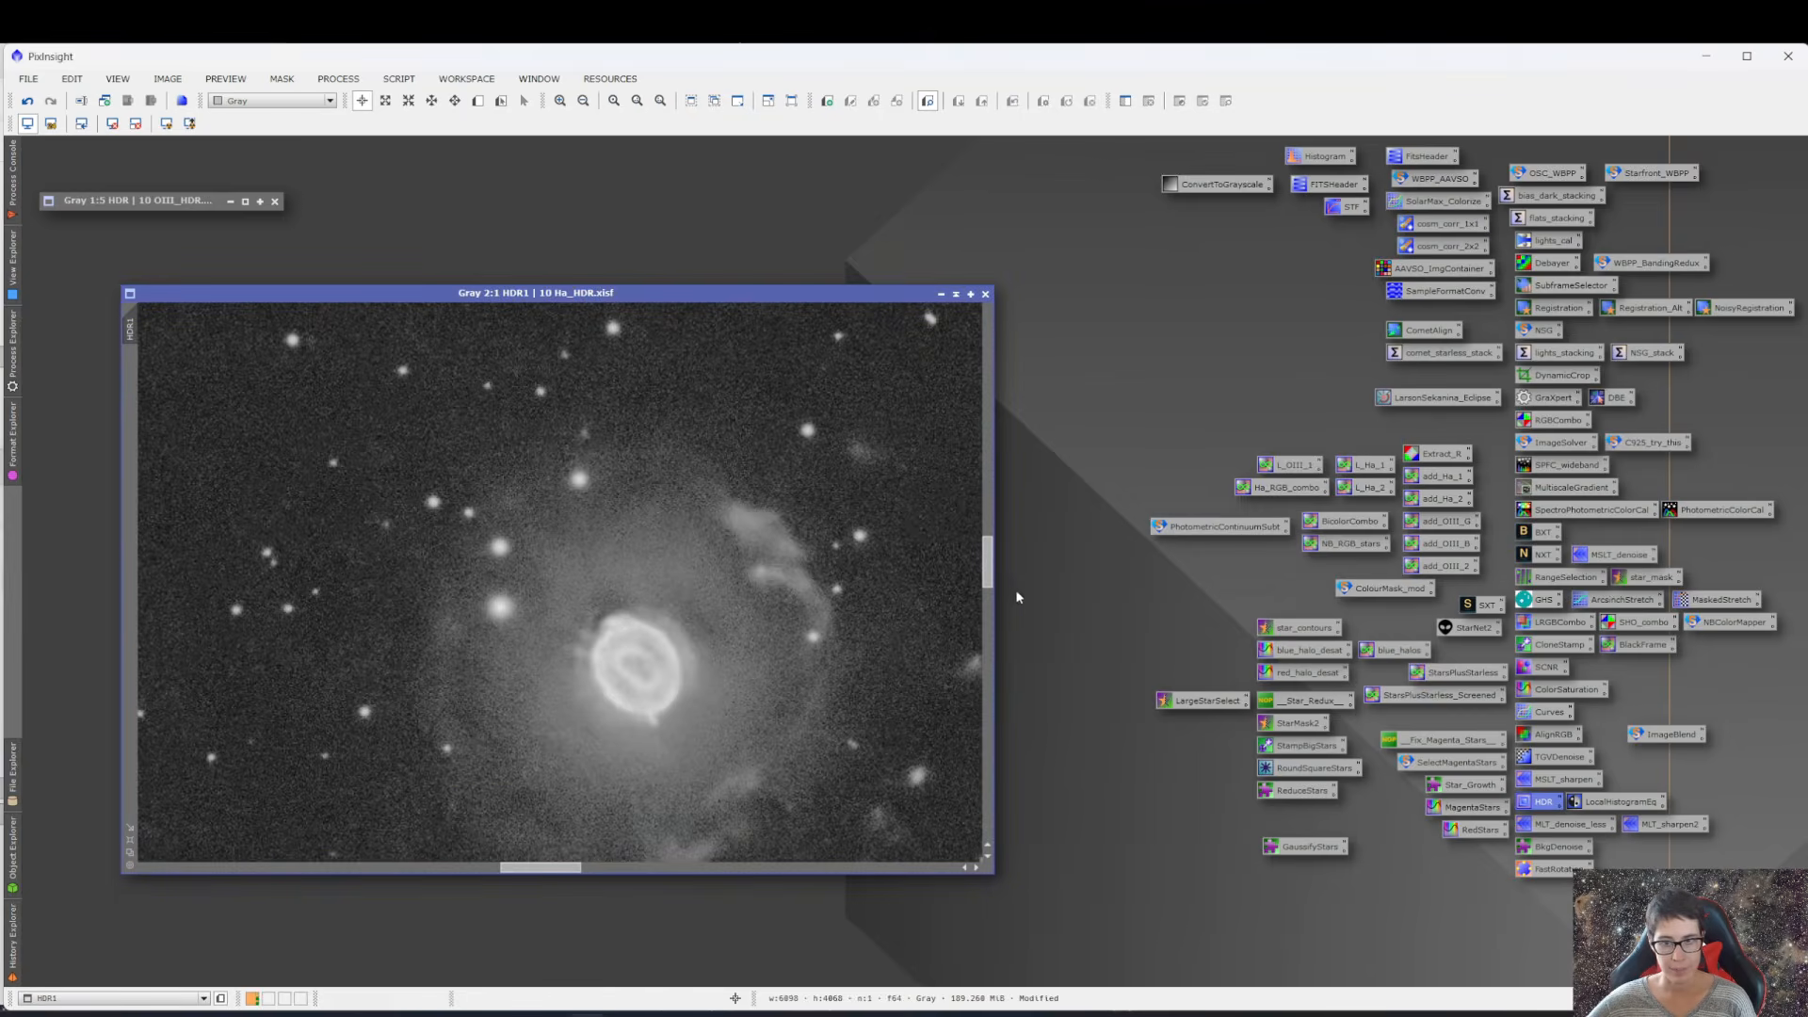
drag(988, 577, 988, 592)
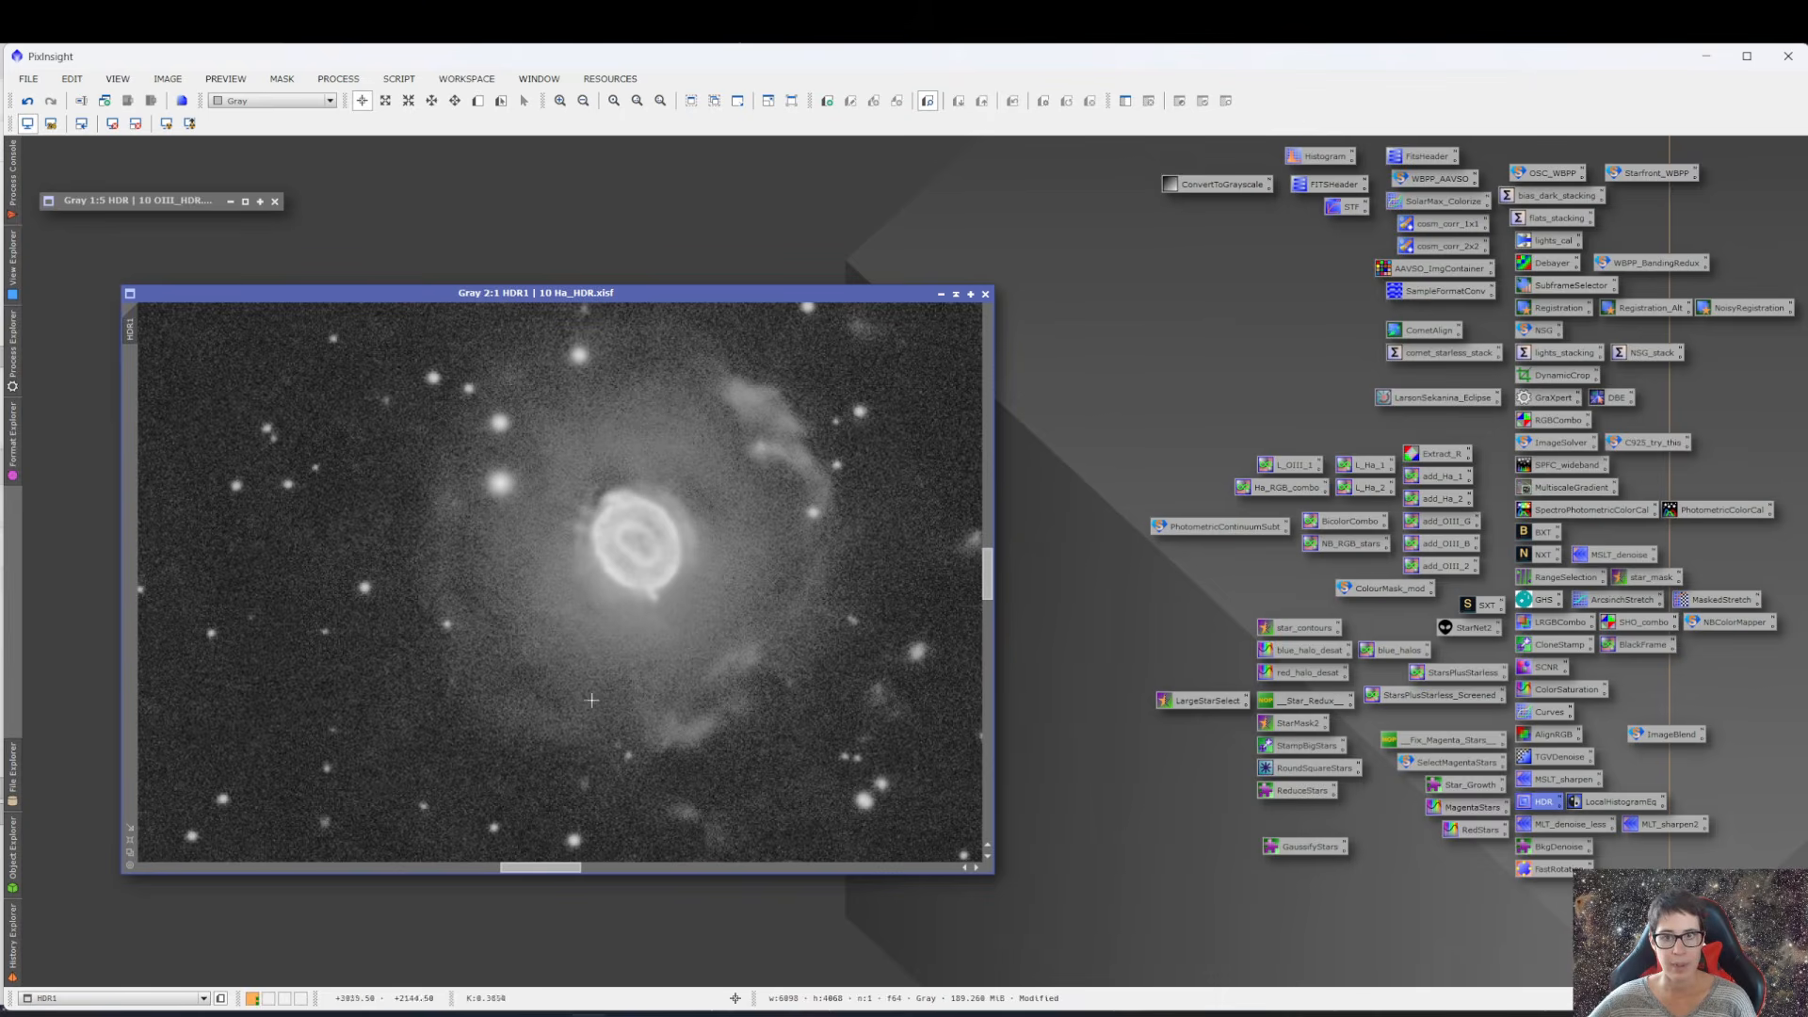
drag(575, 867, 585, 866)
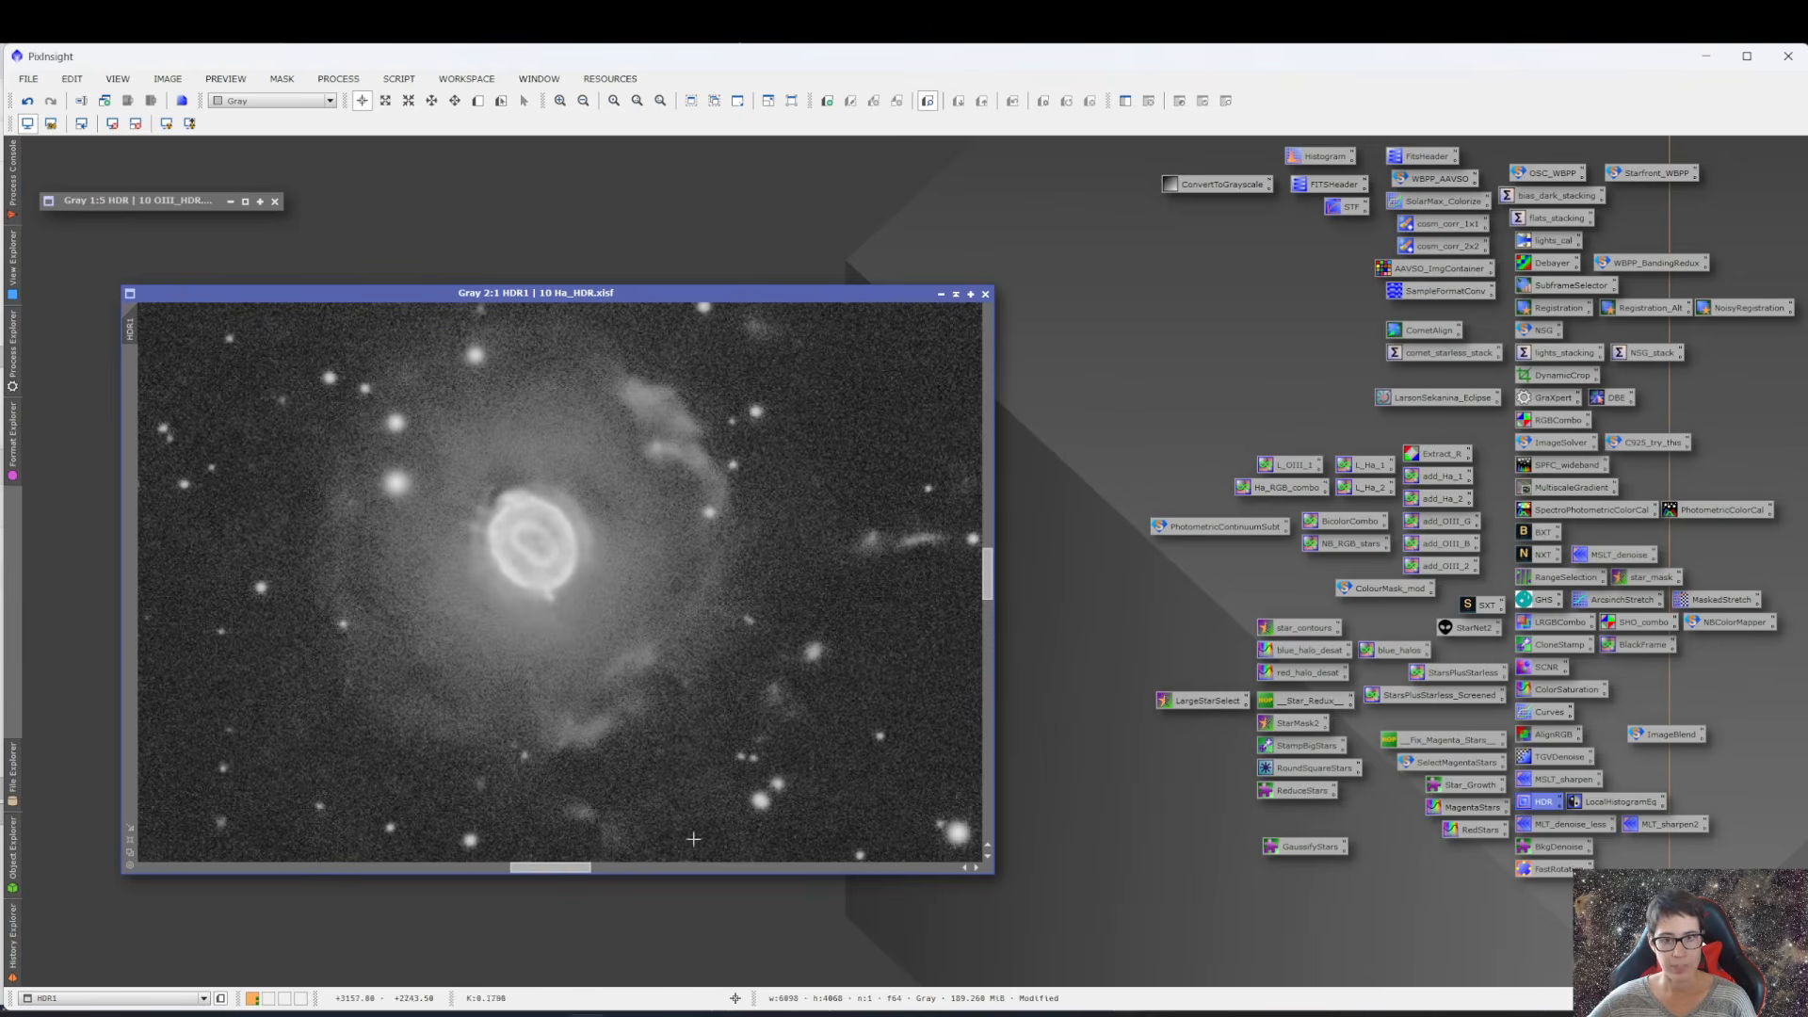
drag(589, 866, 541, 866)
drag(570, 579, 564, 529)
scroll(563, 530, down, 5)
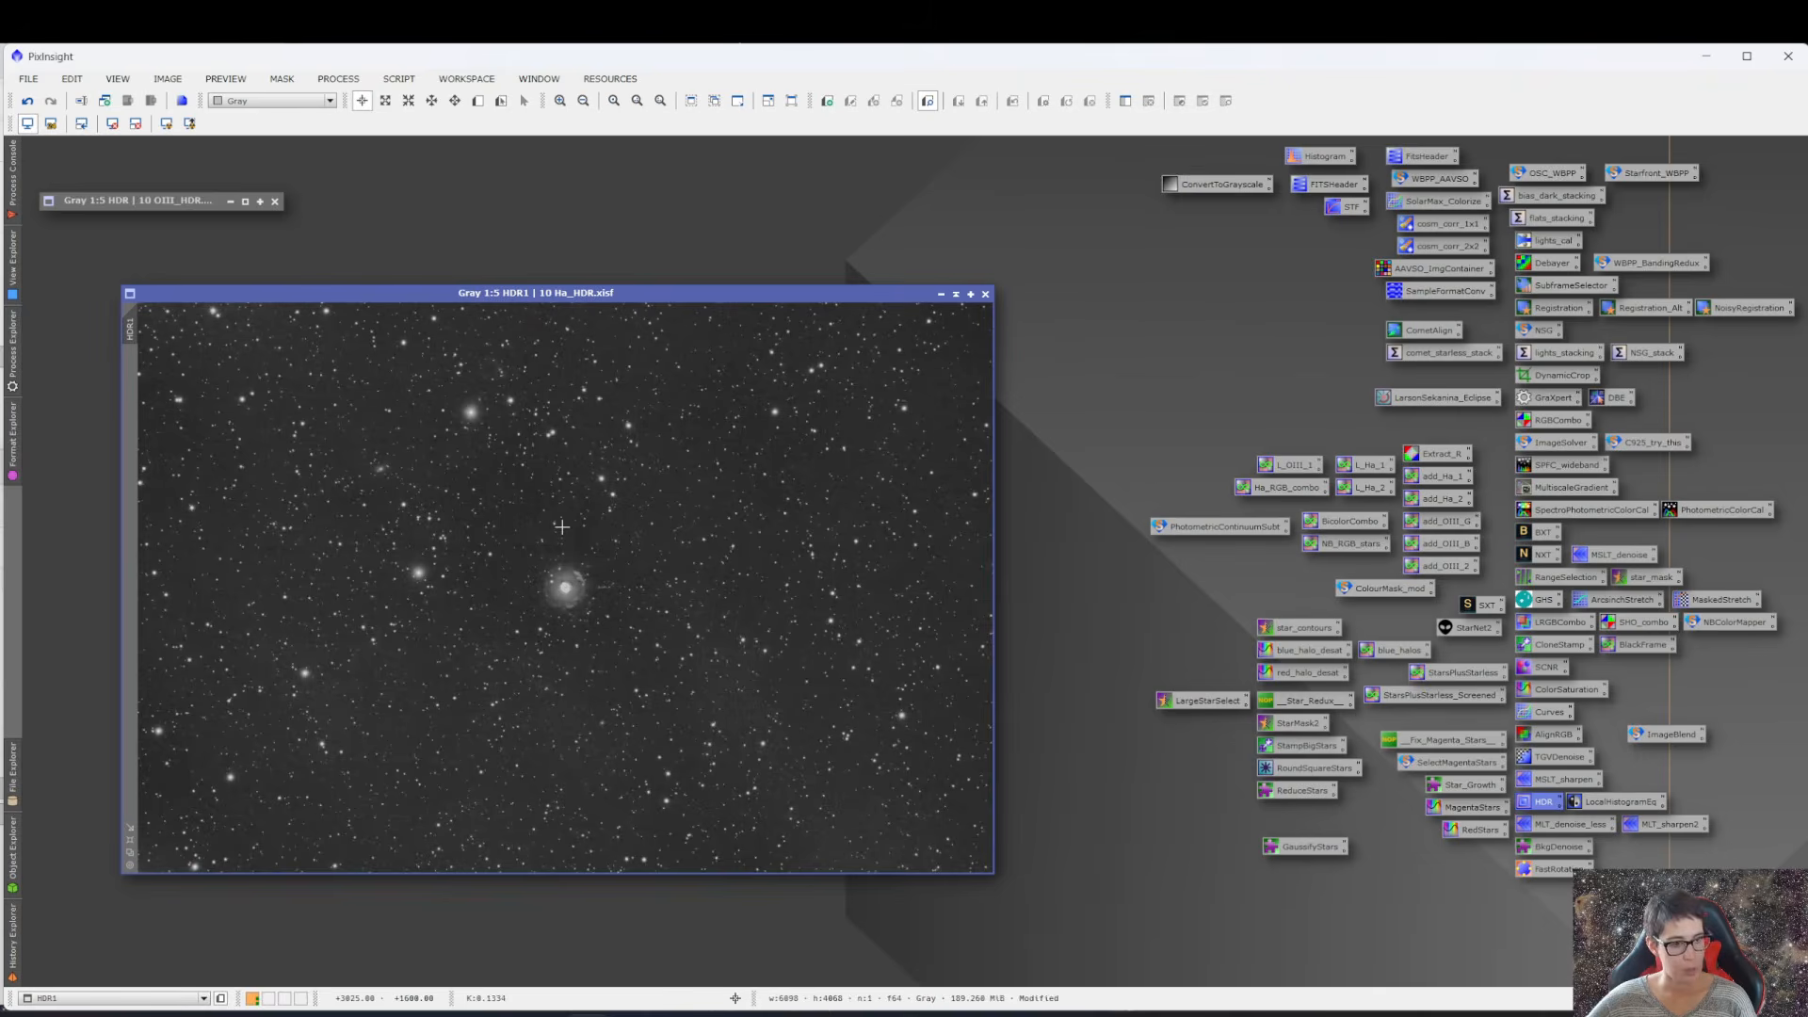
scroll(591, 593, up, 5)
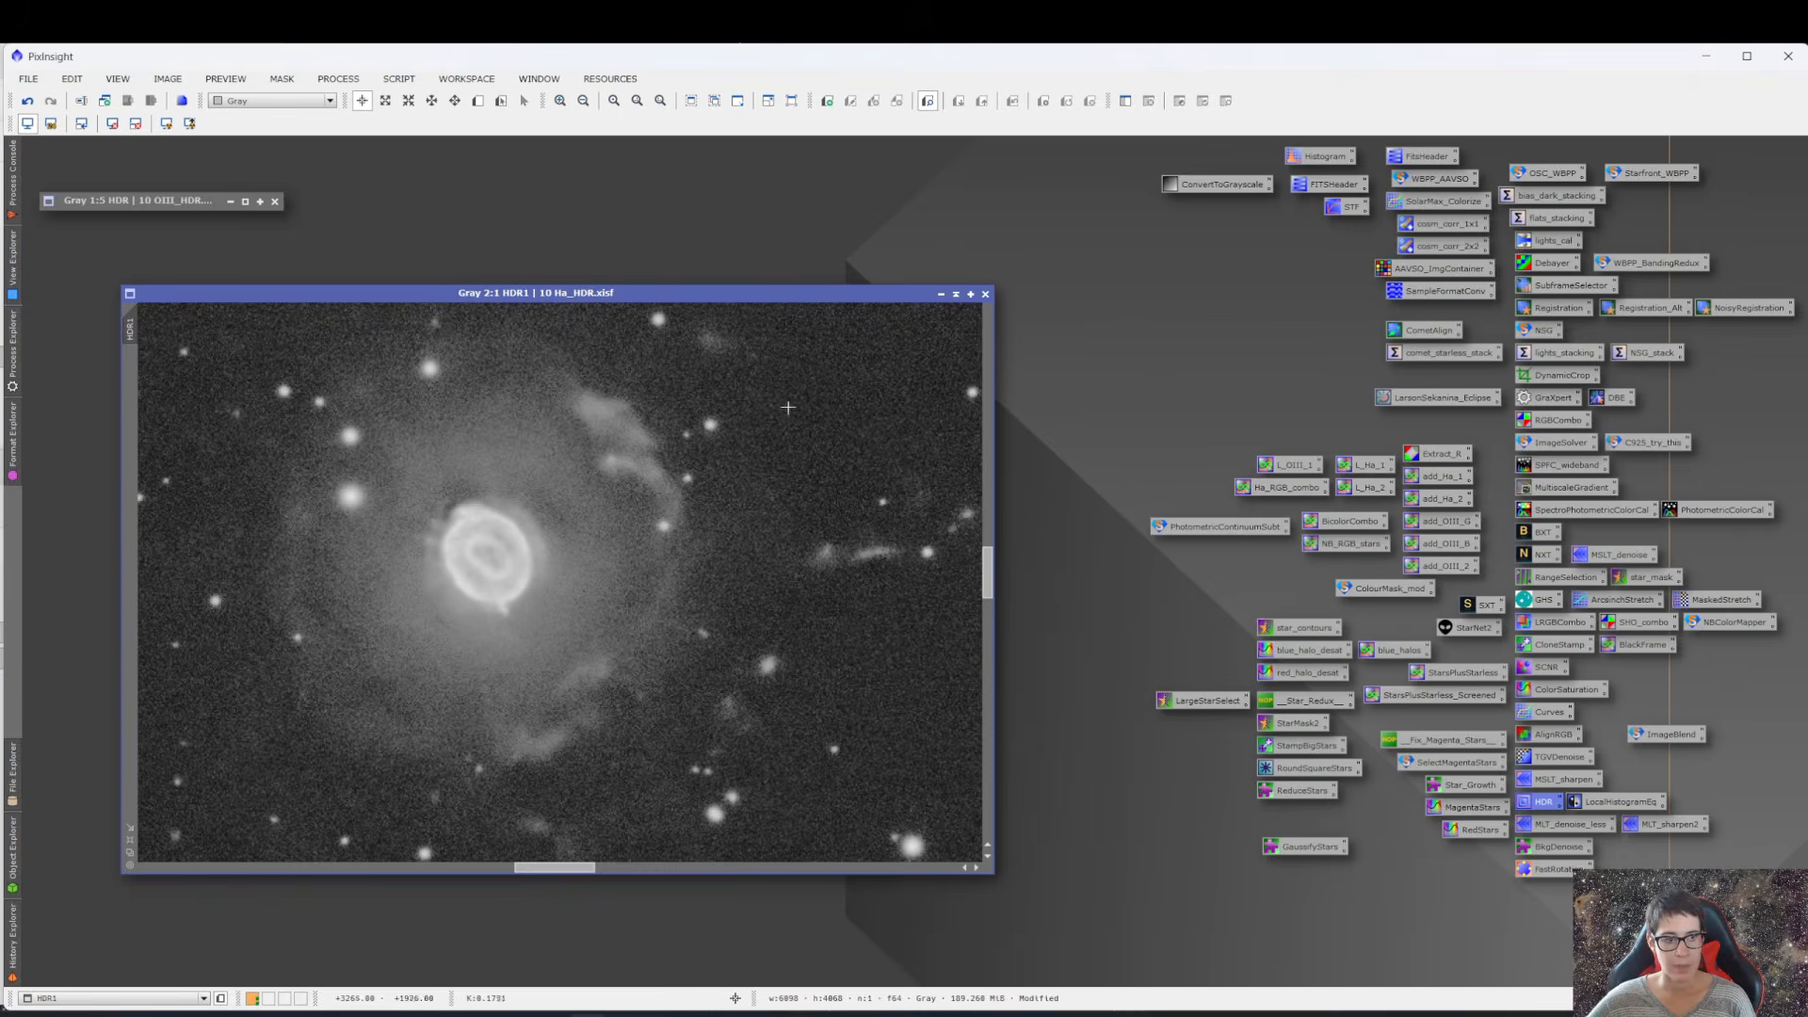
key(ctrl+0)
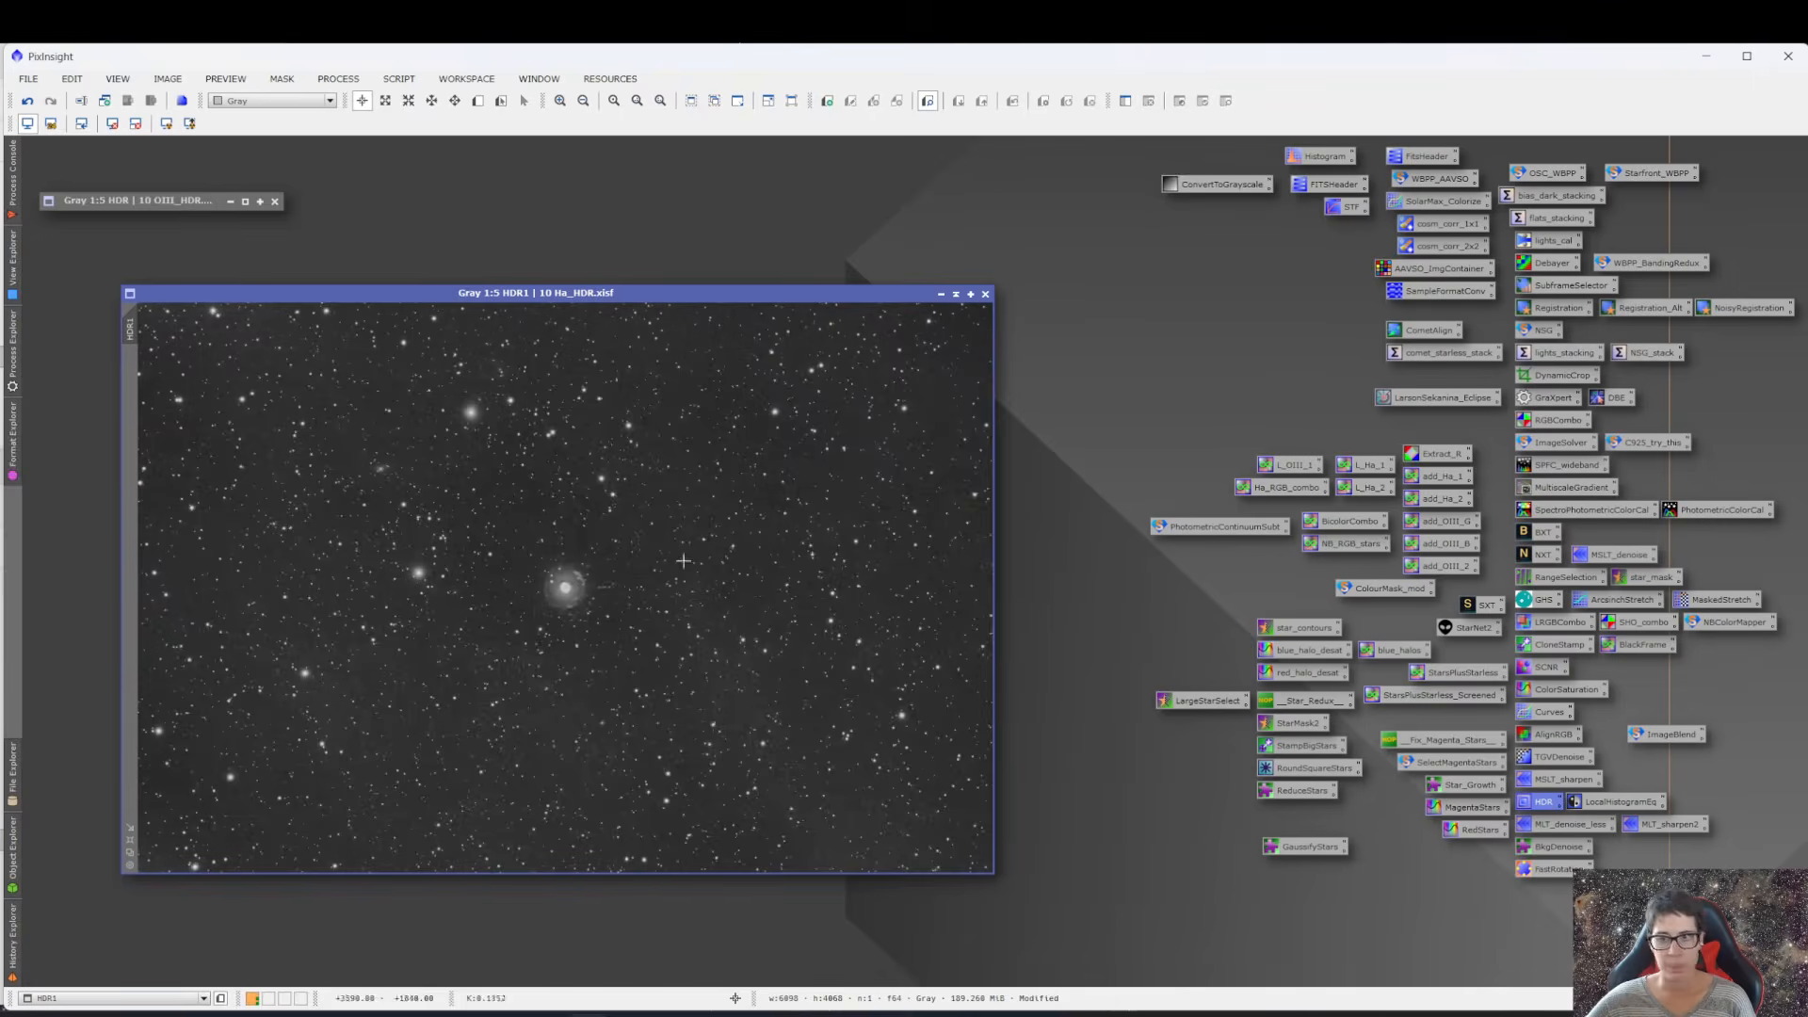
- Denoise the Ha image with NoiseXTerminator at denoise 0.75 and 2 iterations, and collapse its window
double_click(1527, 554)
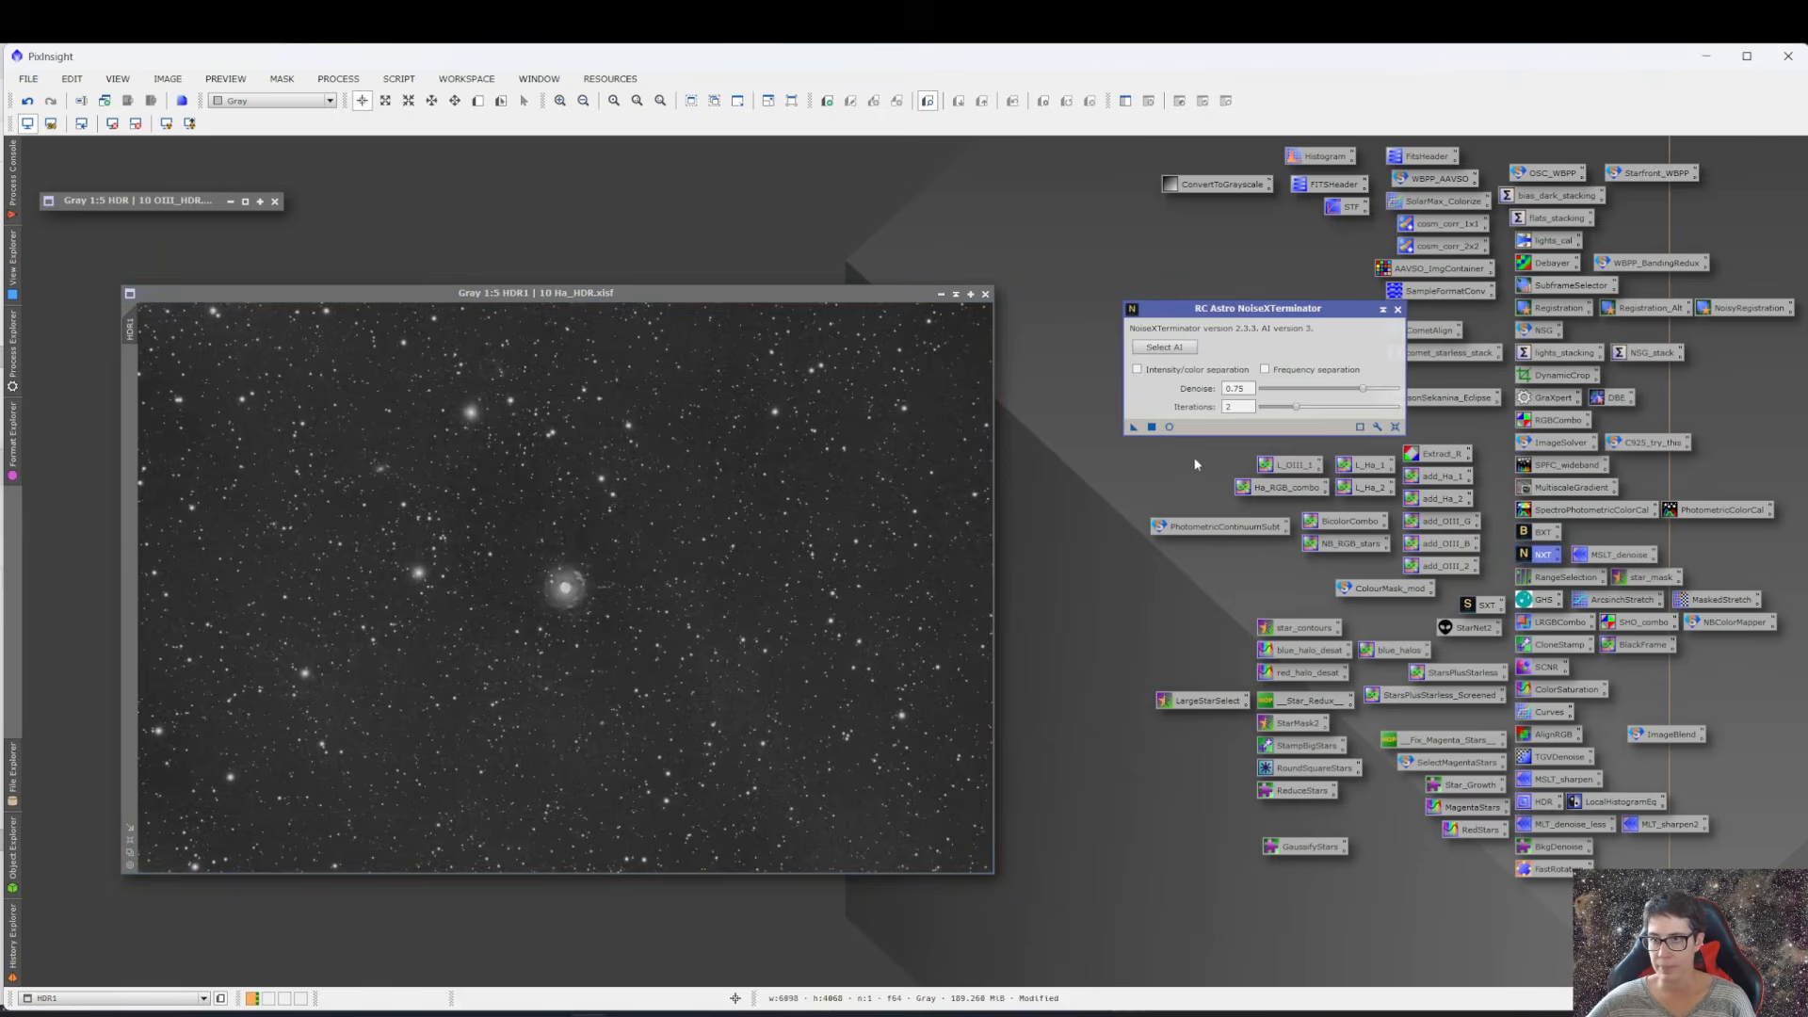
click(1151, 427)
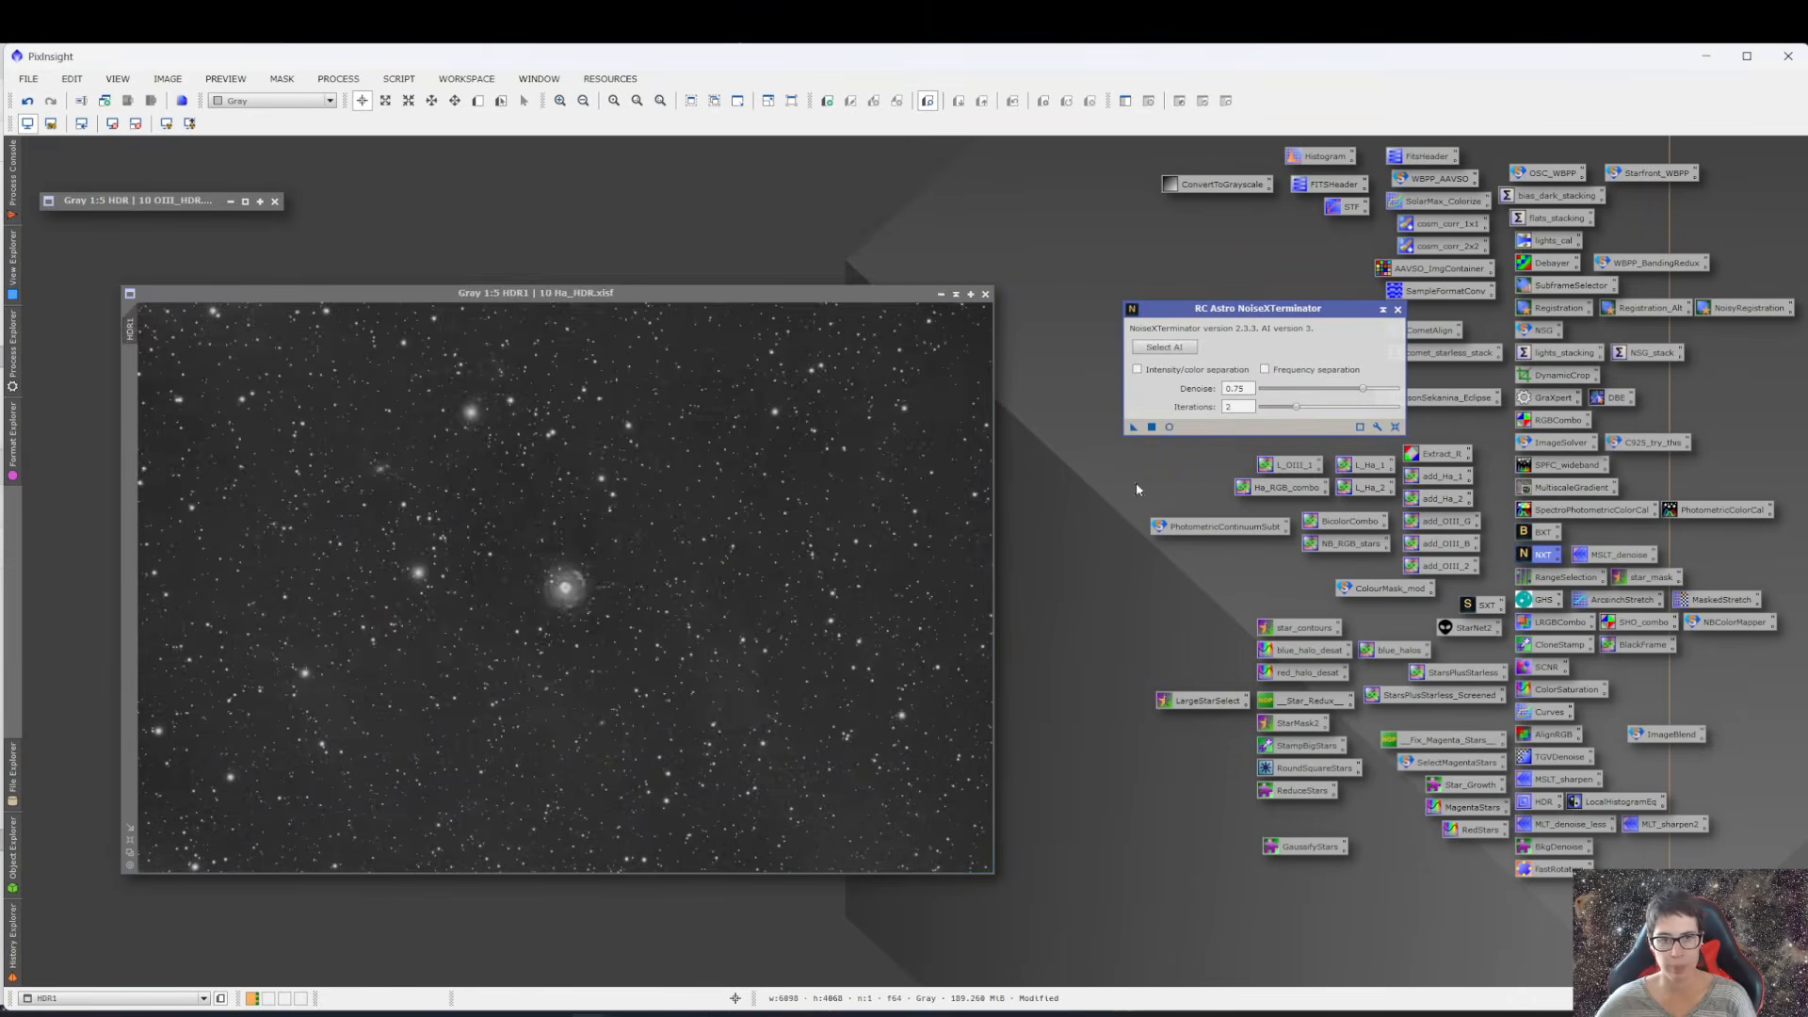
click(957, 295)
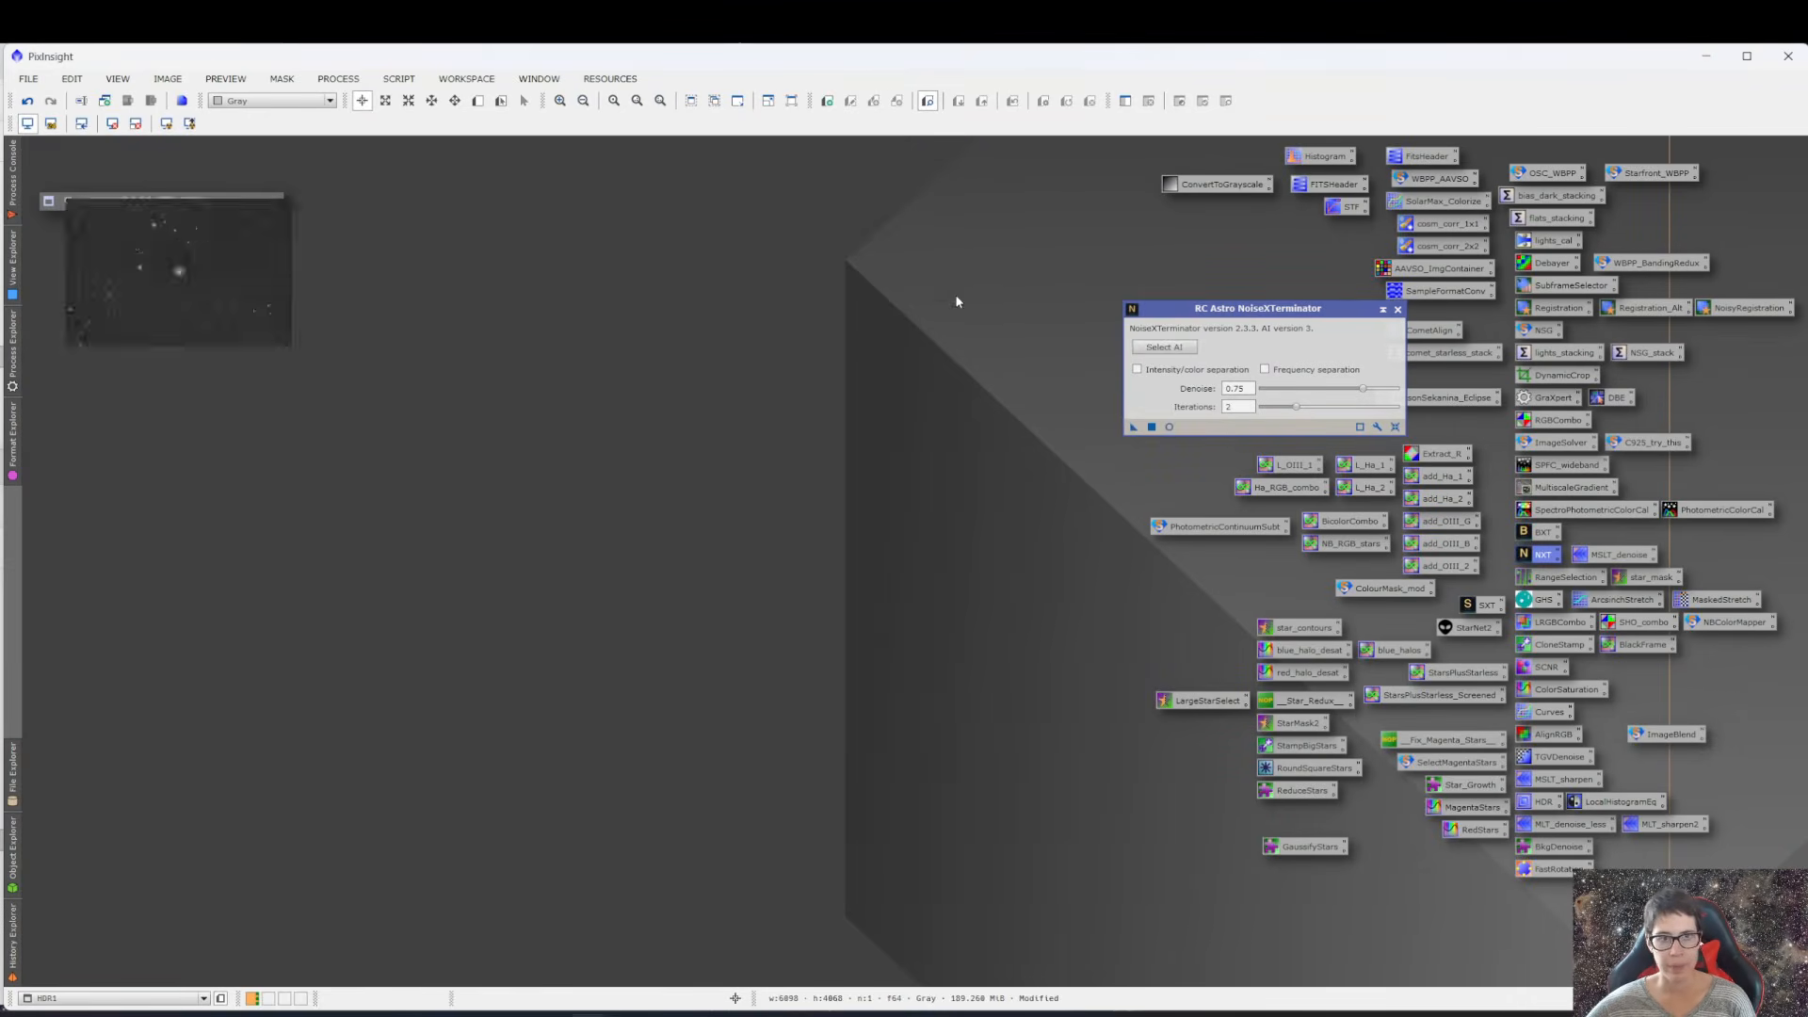
- Denoise the OIII image with NoiseXTerminator at denoise 0.75 and 2 iterations, check the nebula's detail, and collapse its window
double_click(131, 199)
scroll(534, 533, up, 5)
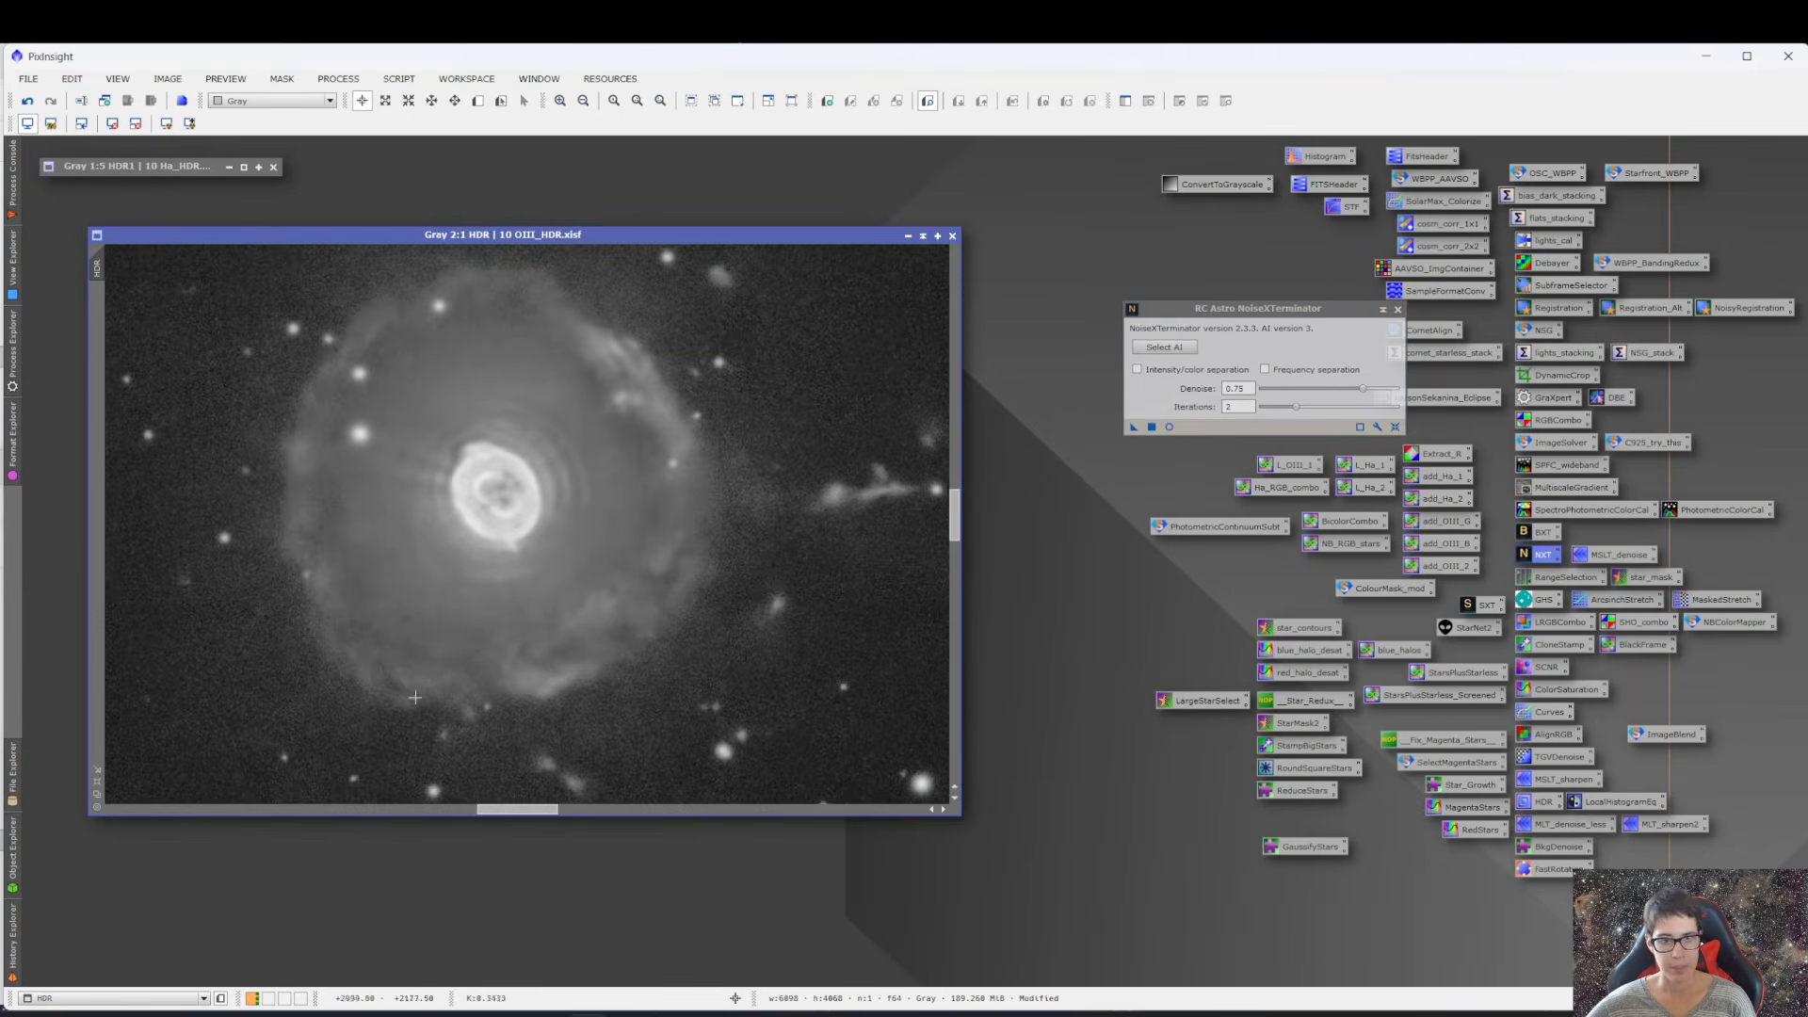
click(1151, 427)
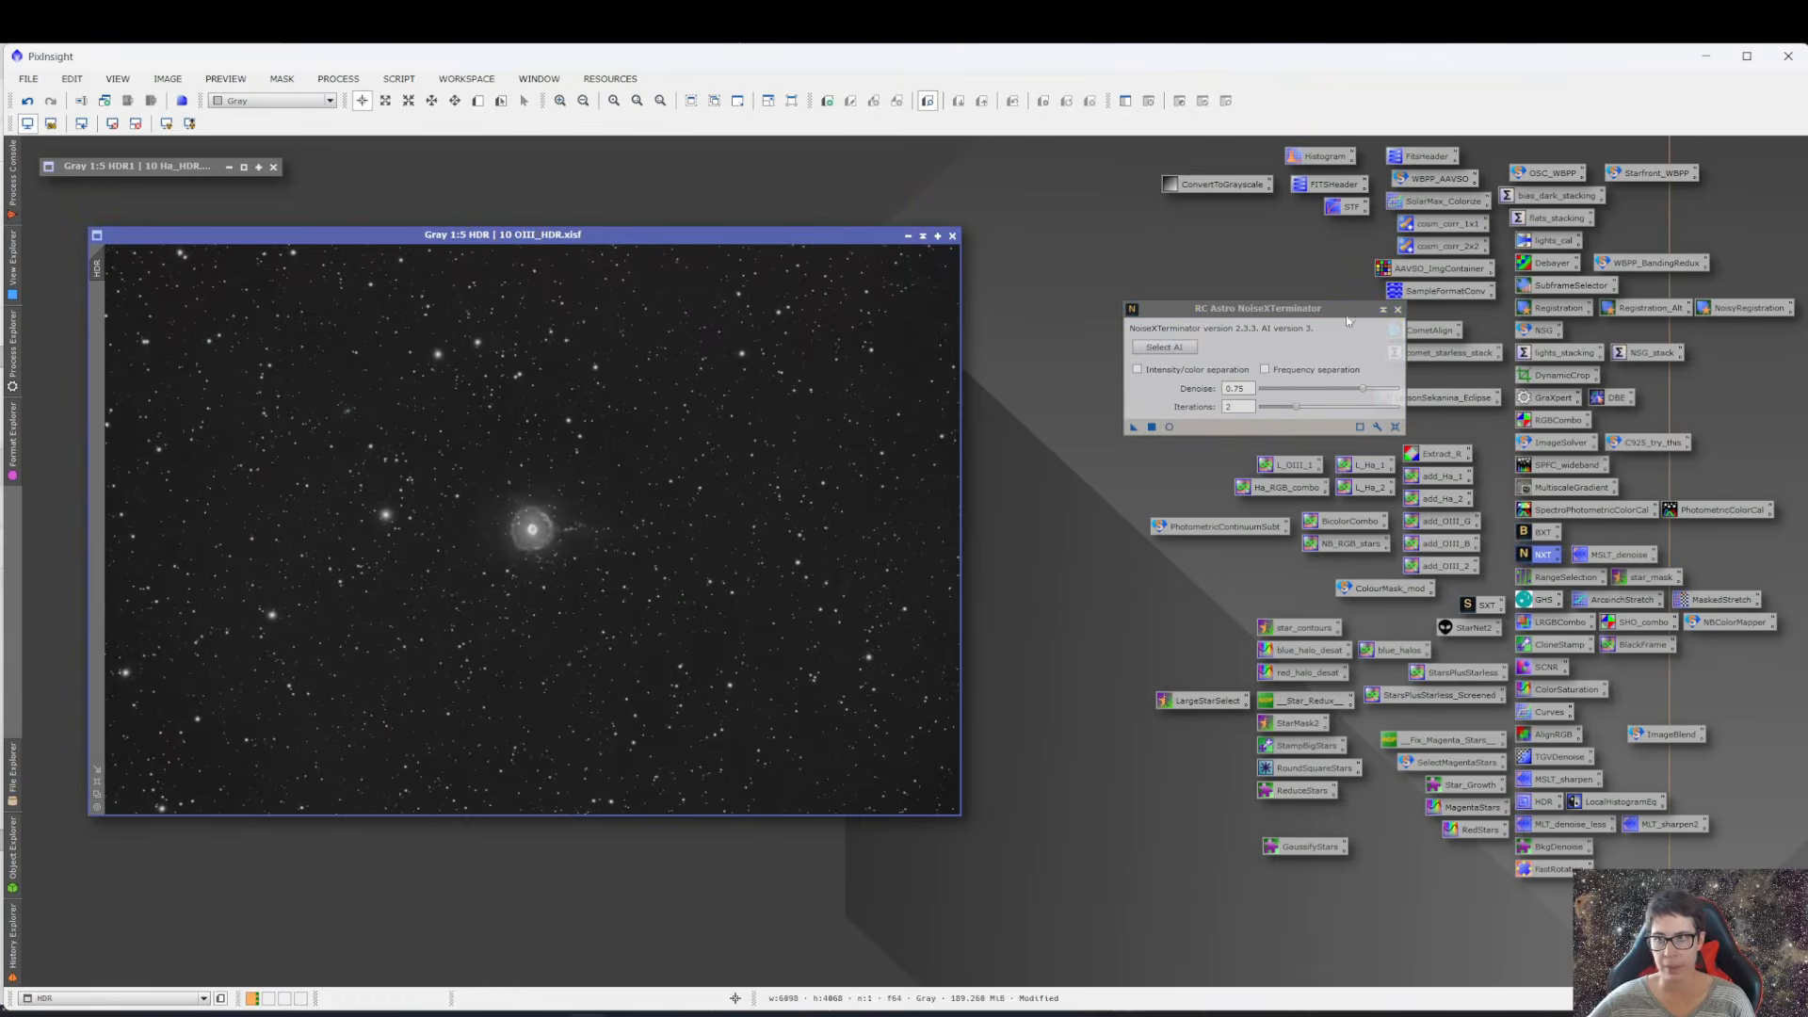
click(1397, 310)
scroll(528, 529, up, 5)
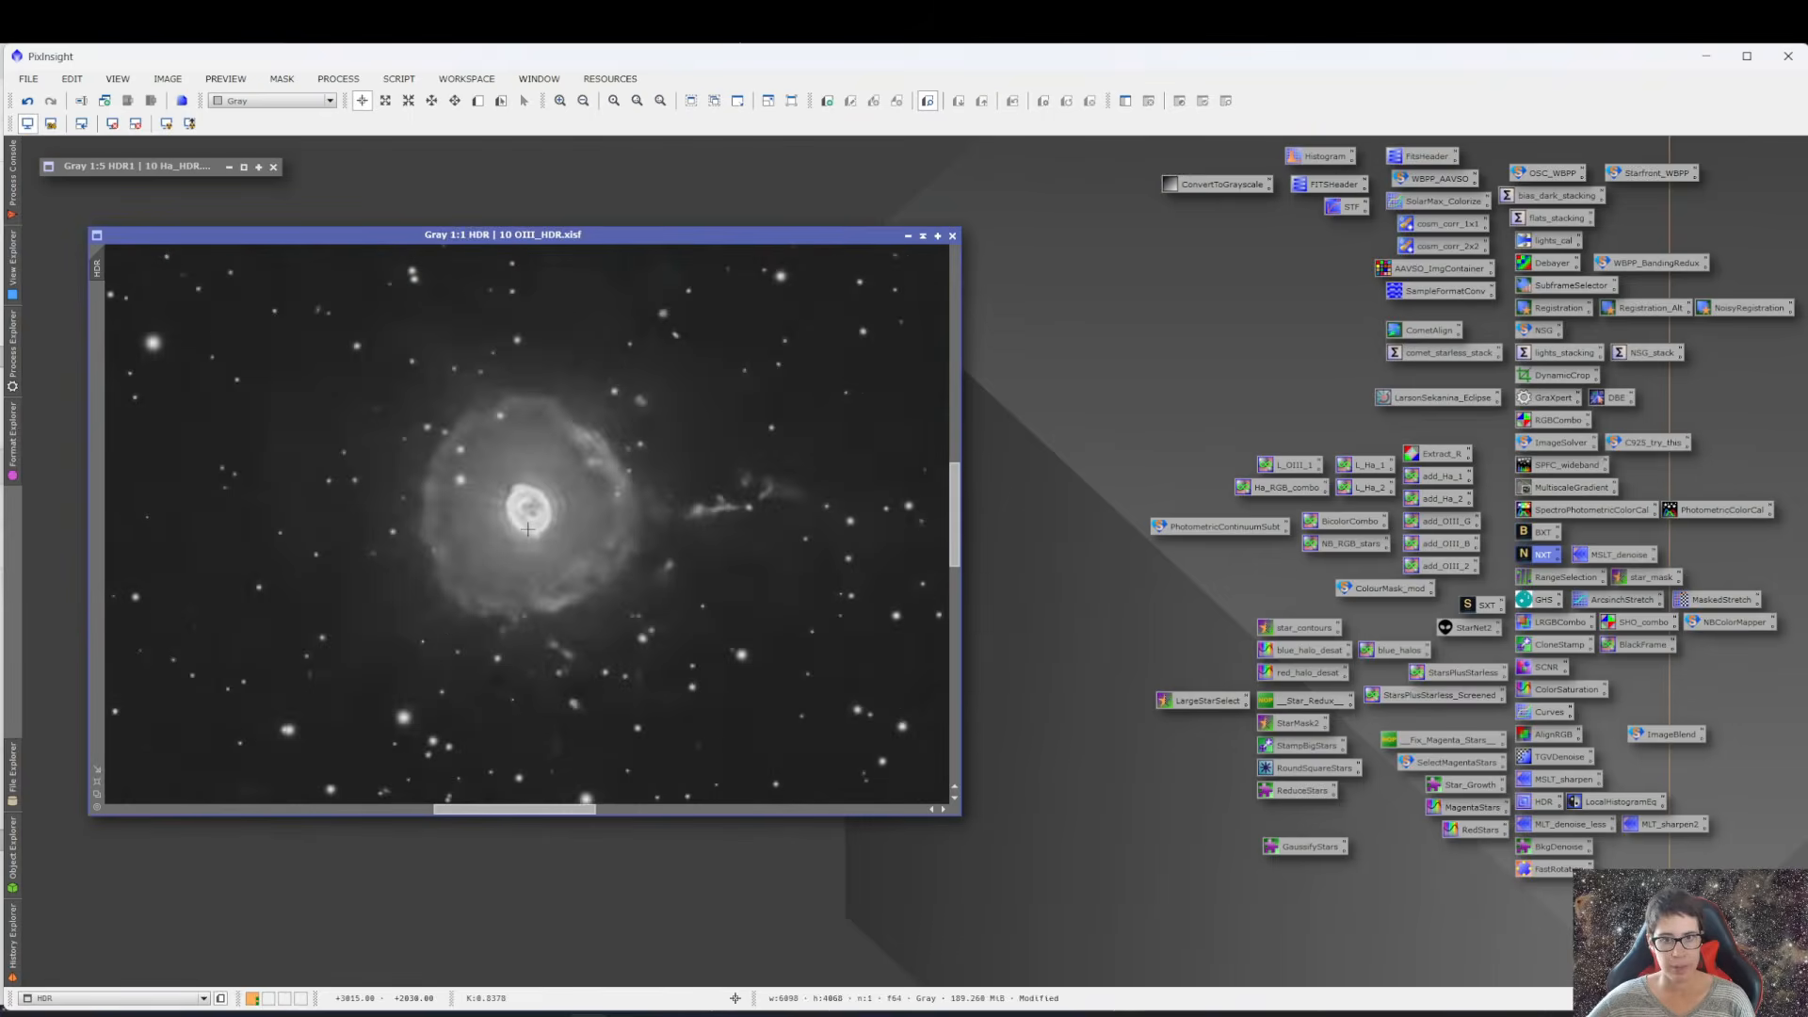
scroll(554, 491, down, 5)
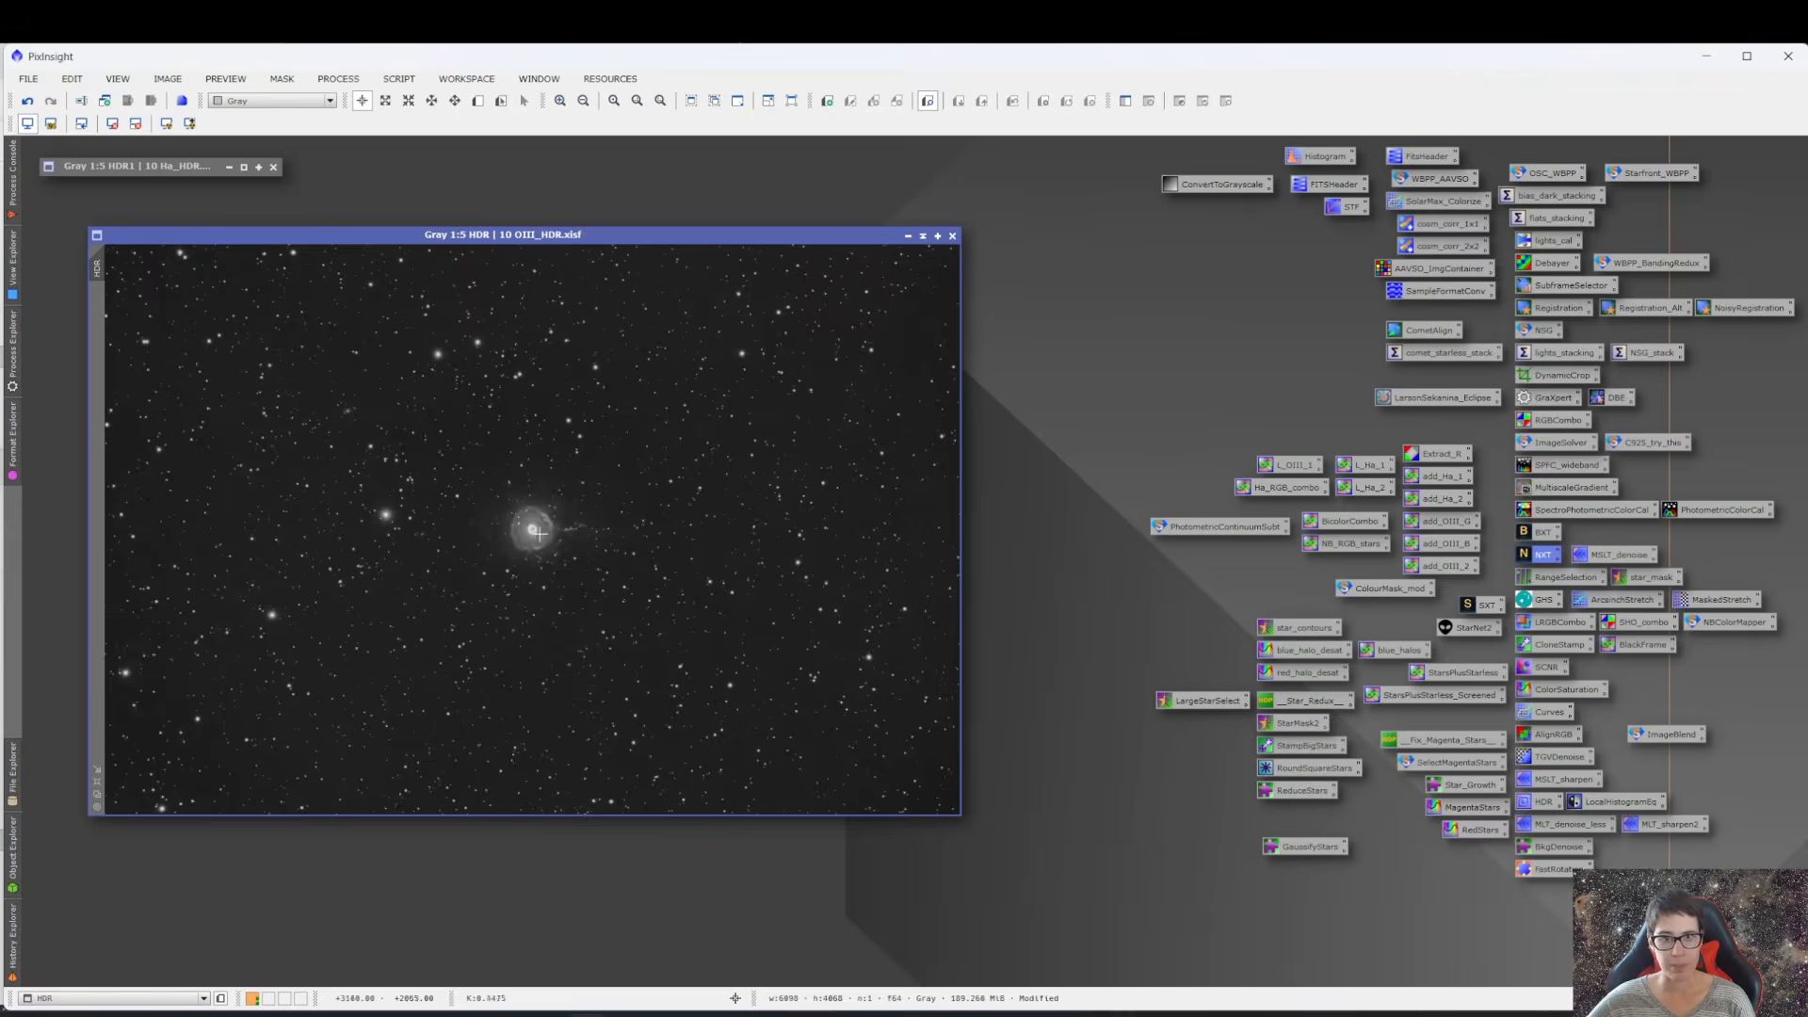
scroll(540, 534, up, 5)
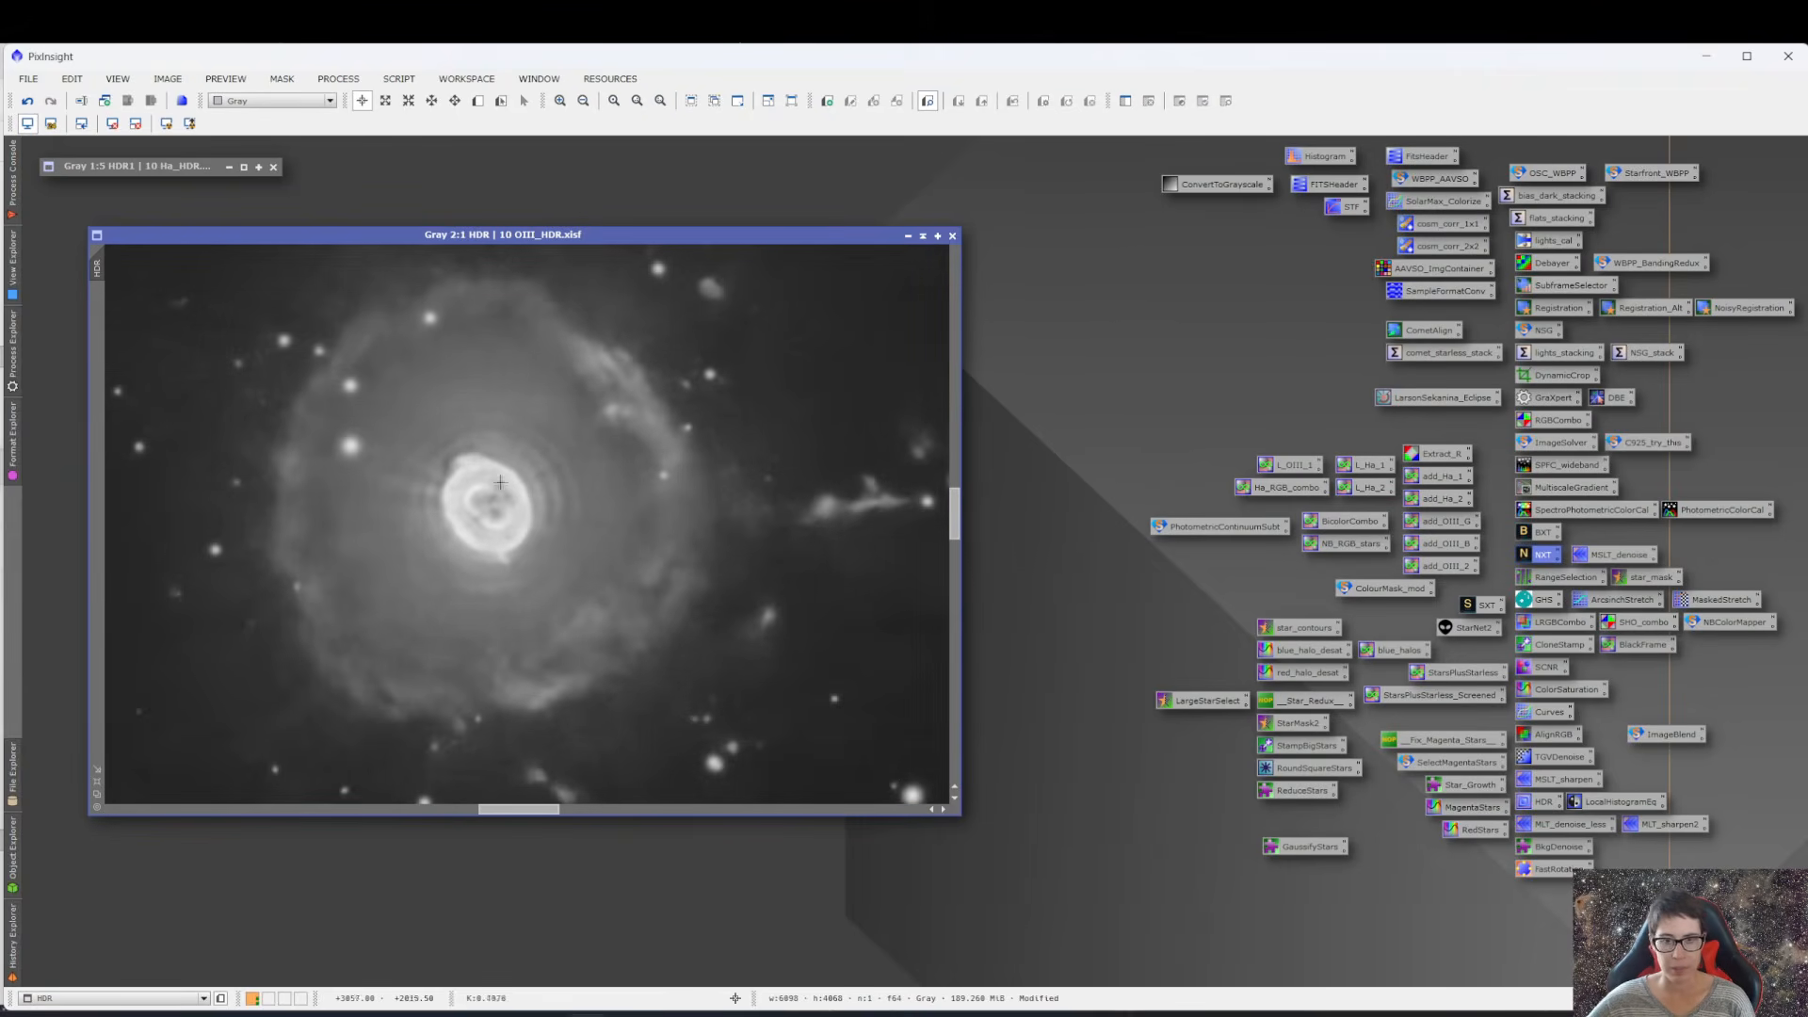
scroll(483, 514, down, 5)
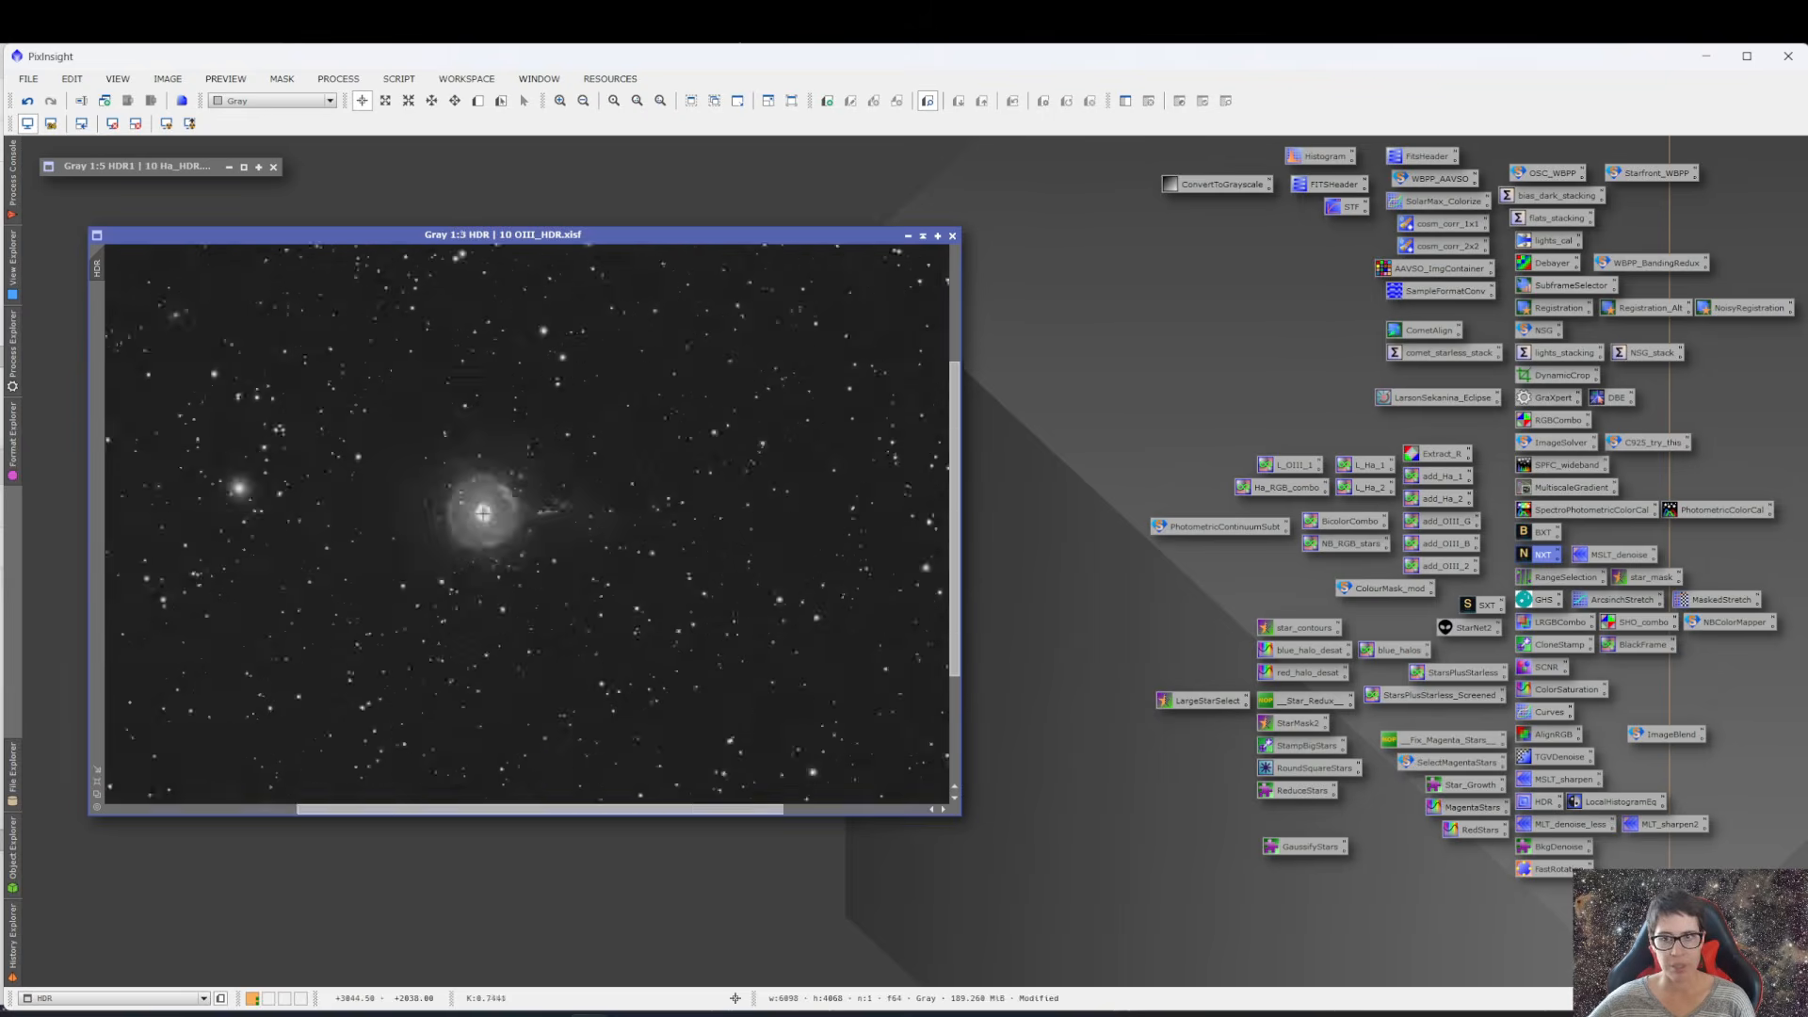
click(924, 236)
- Open the saved BicolorCombo PixelMath process and review its red, green and blue channel expressions
double_click(1342, 526)
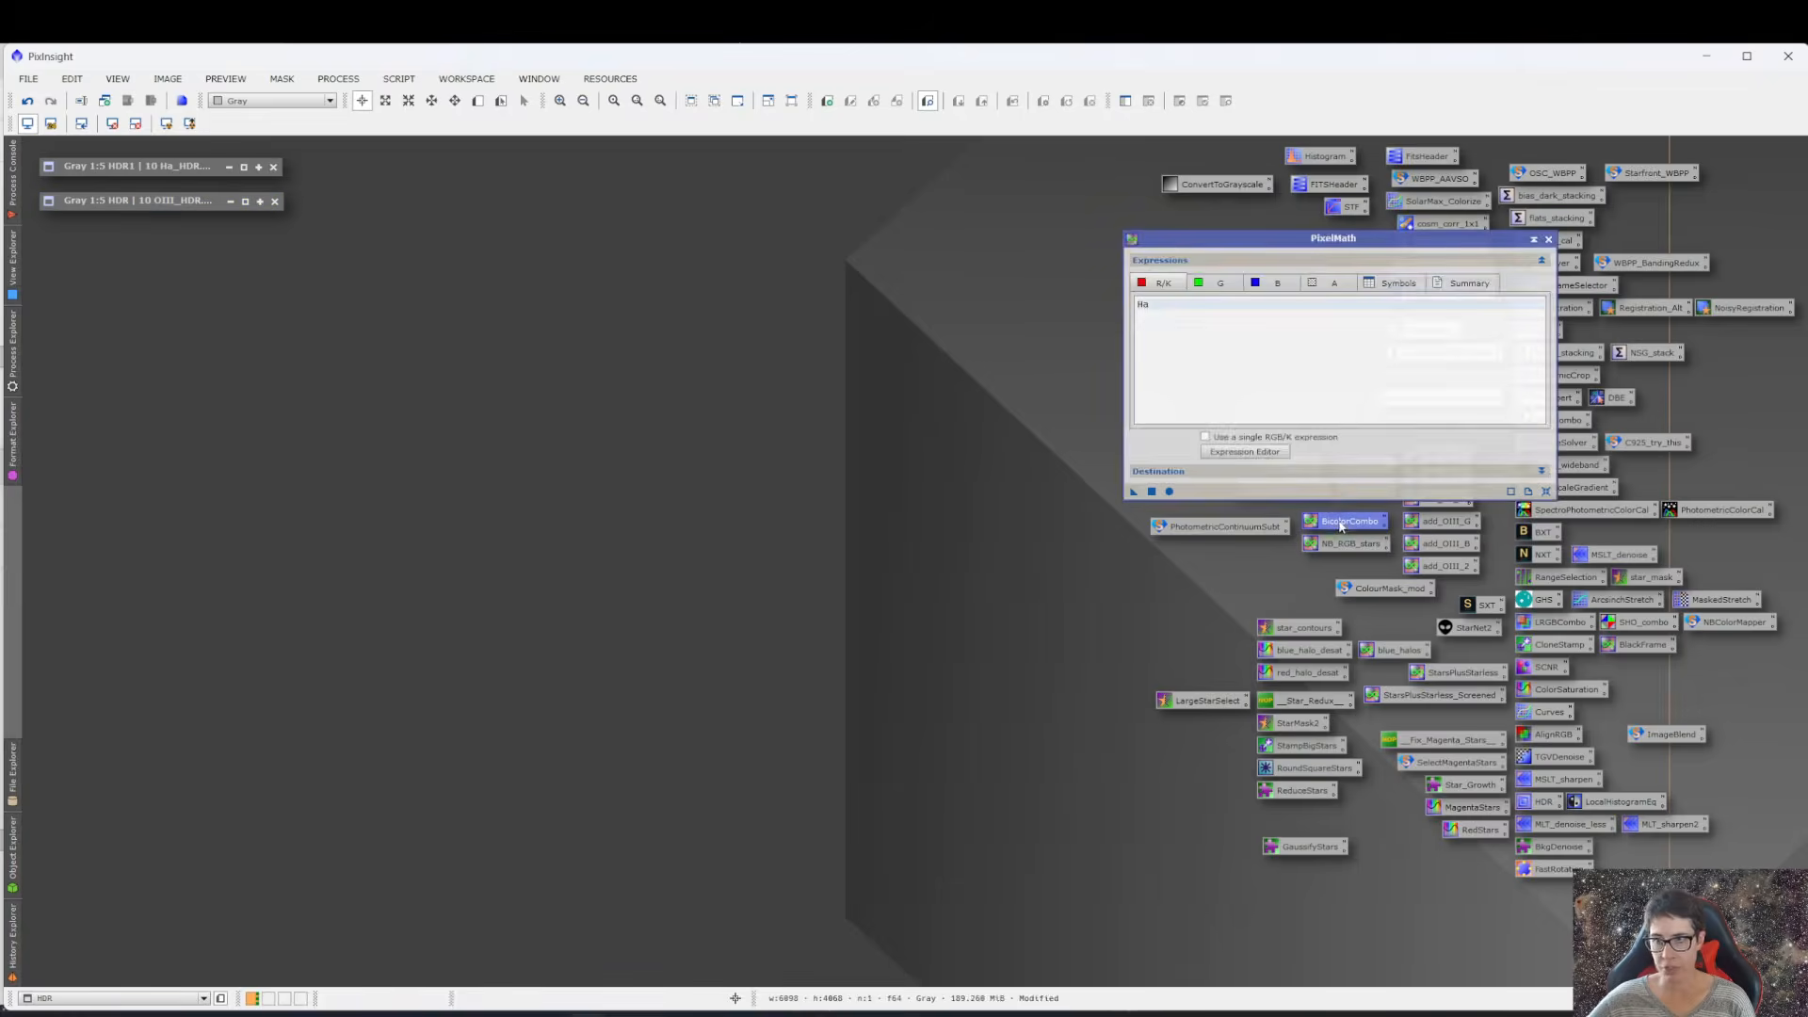
drag(1223, 246, 737, 370)
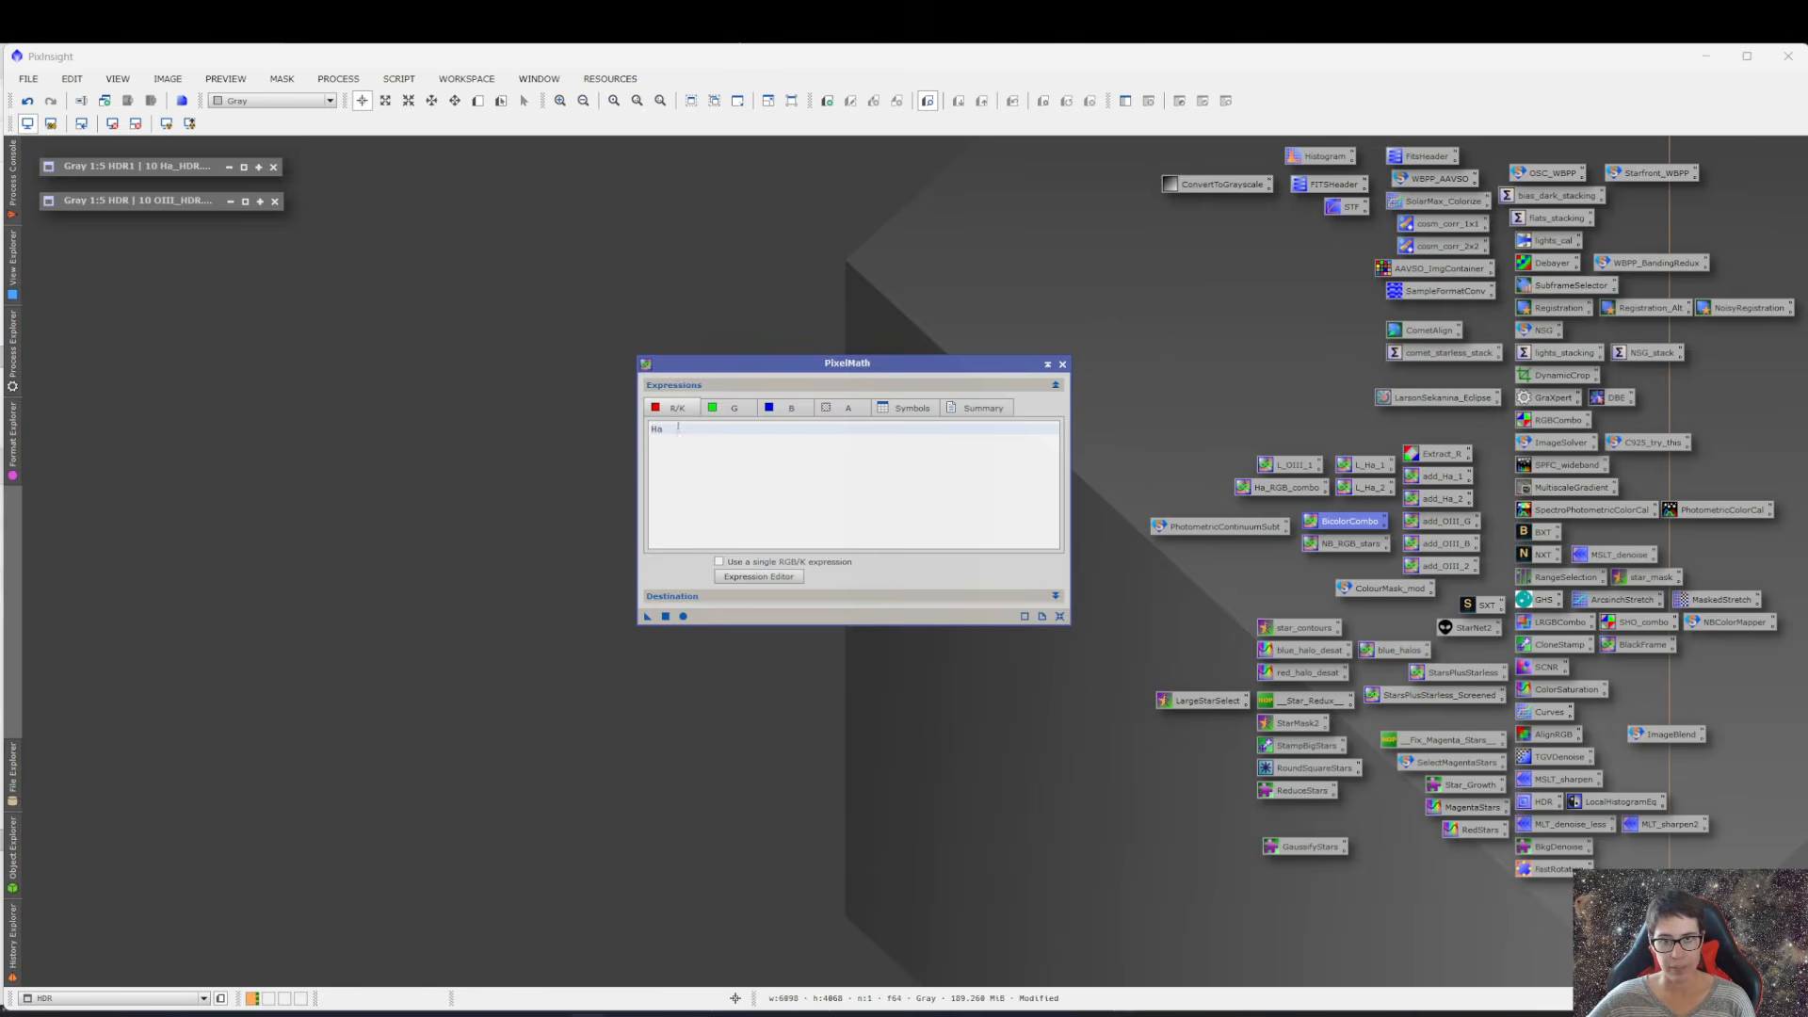
click(733, 411)
click(787, 412)
drag(791, 370, 931, 297)
- Change the OIII_HDR image's identifier to OIII and collapse its window
double_click(184, 203)
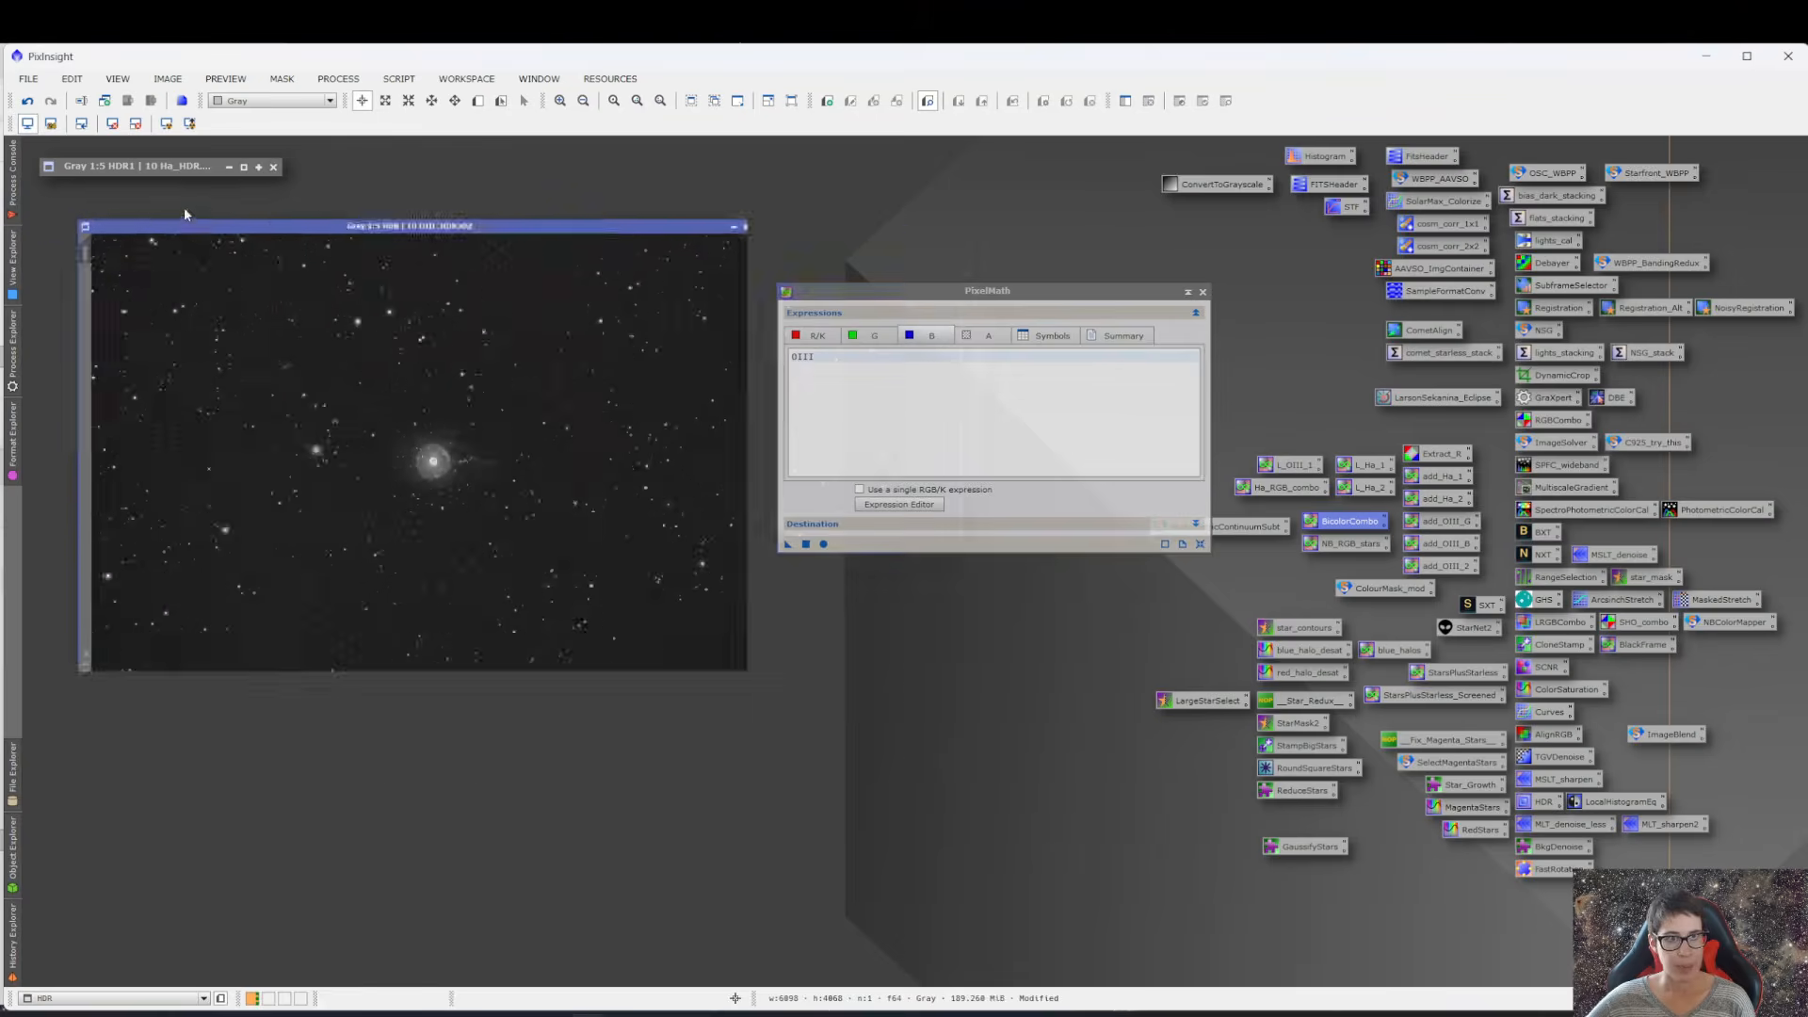
click(160, 337)
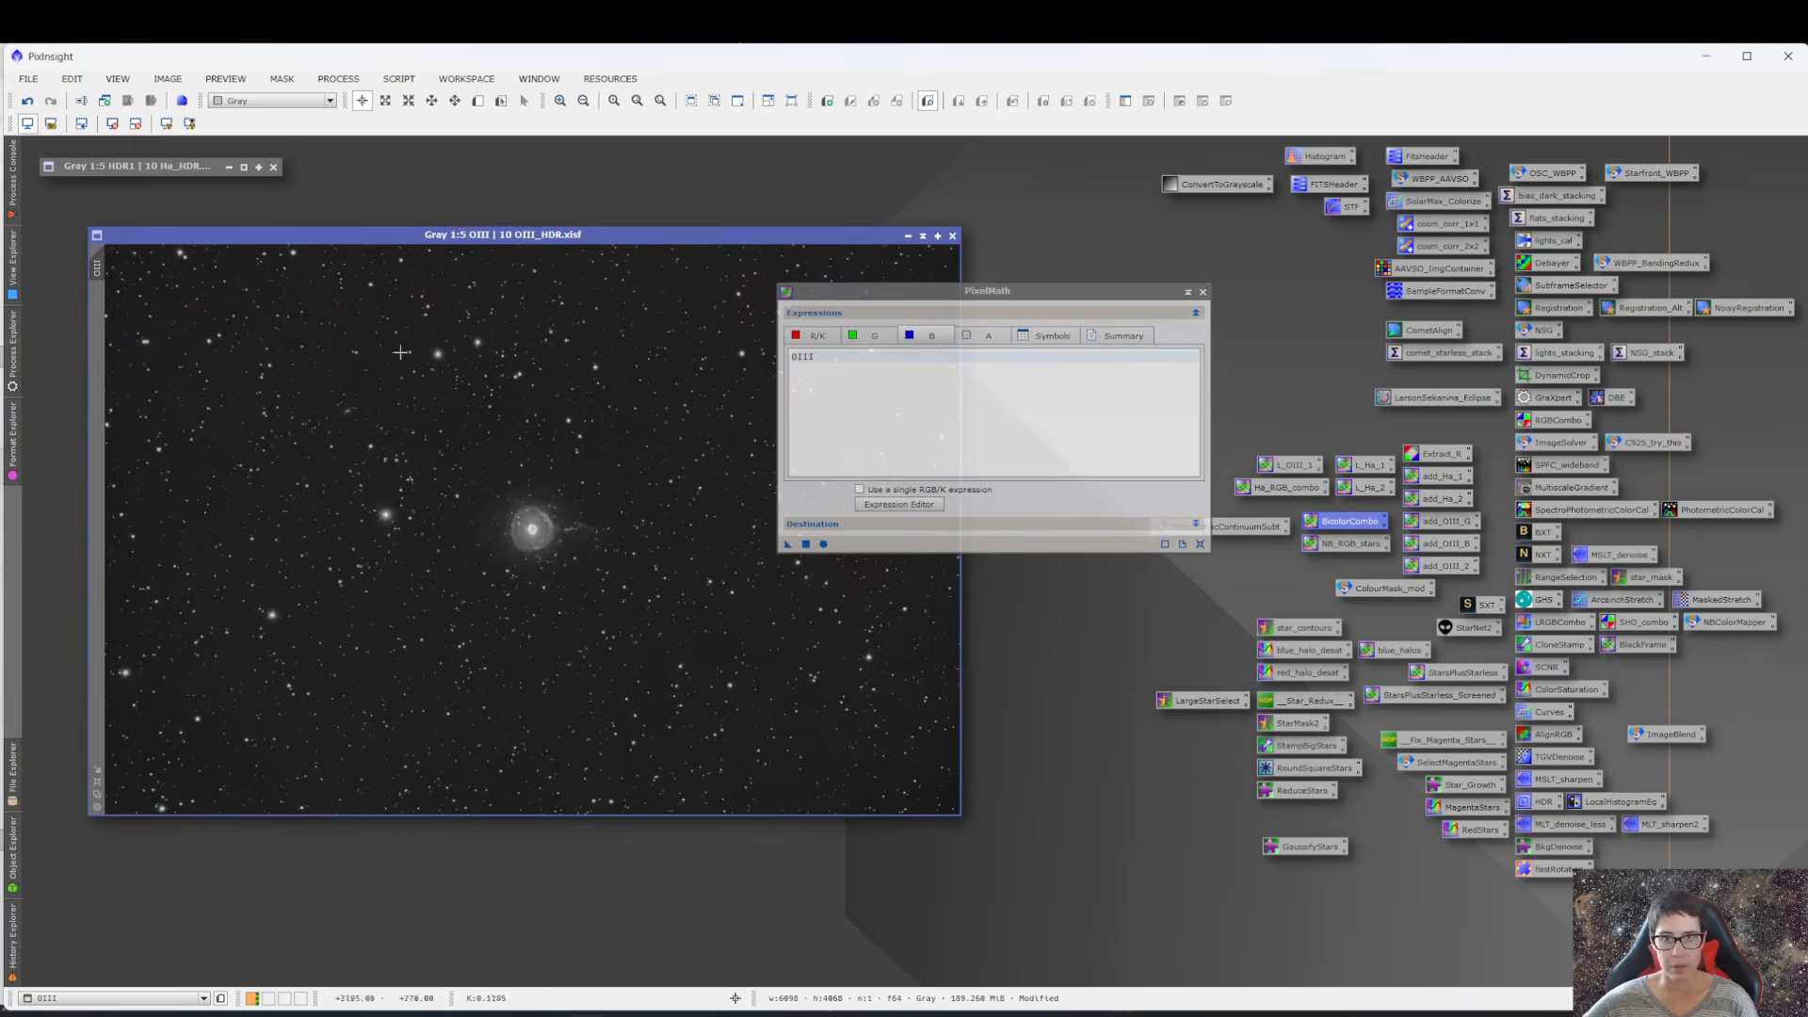
click(908, 236)
- Change the Ha_HDR image's identifier to Ha
double_click(171, 162)
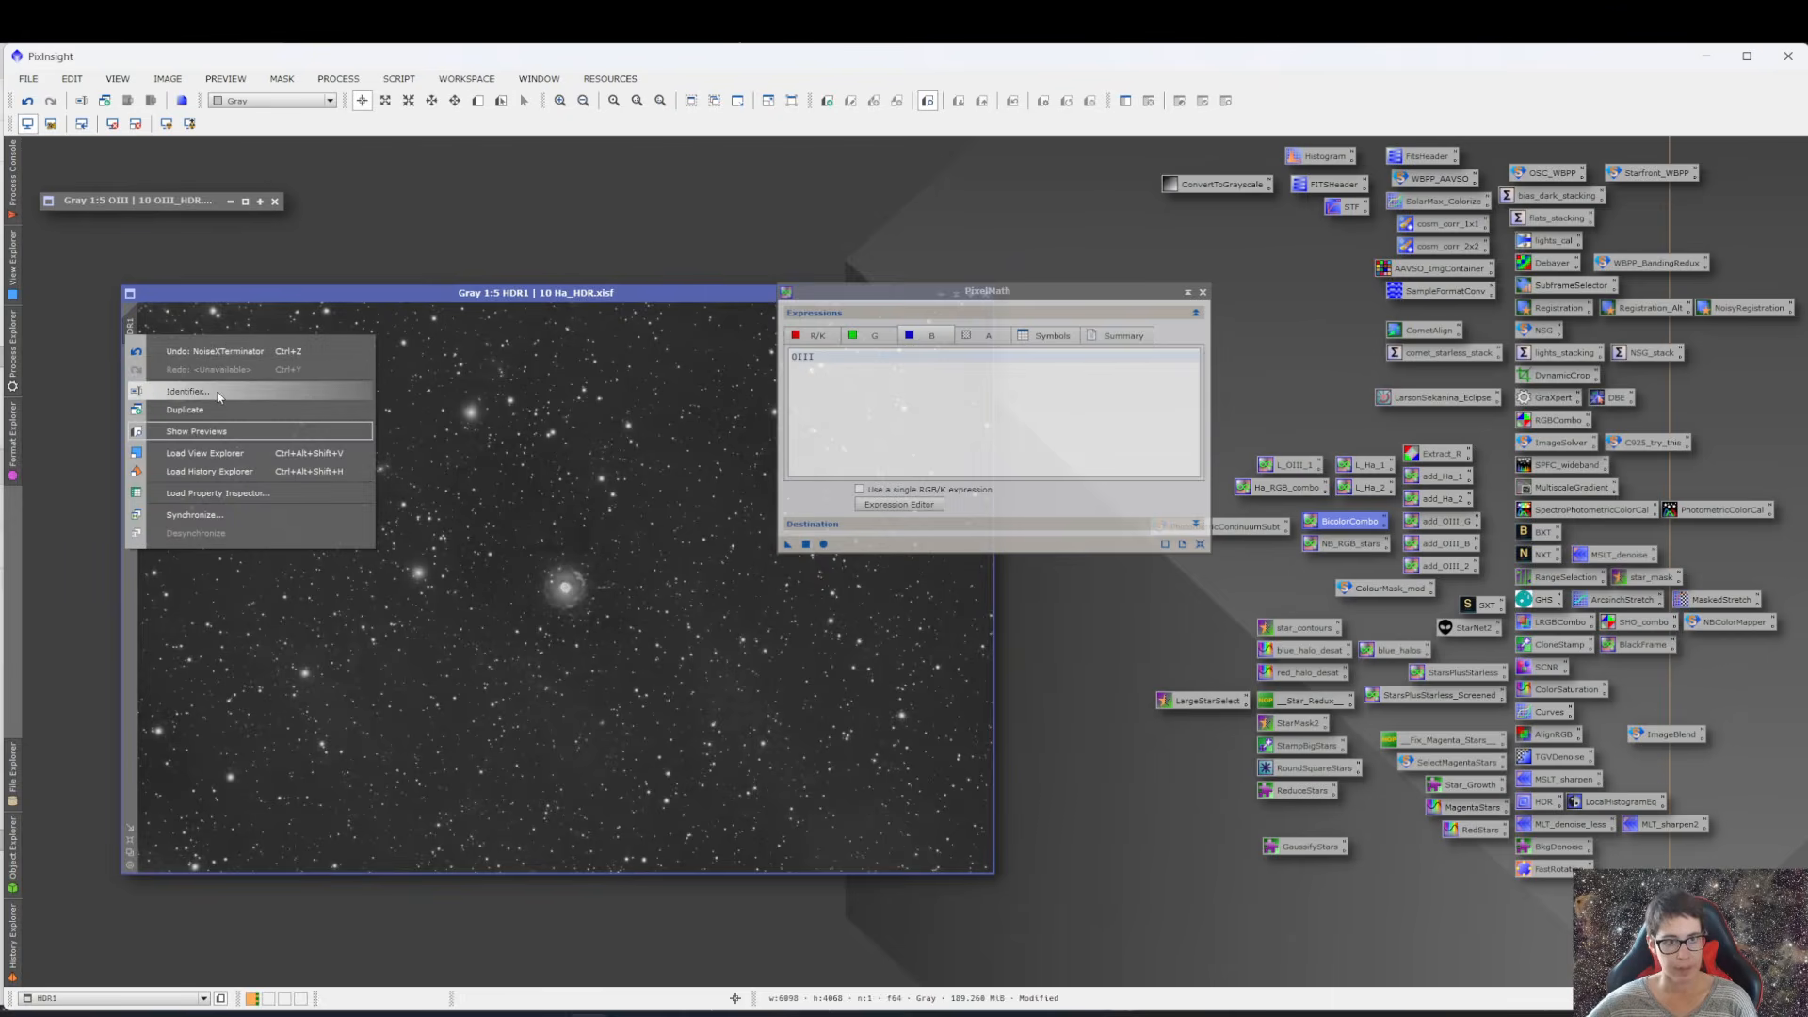
drag(1807, 443, 957, 462)
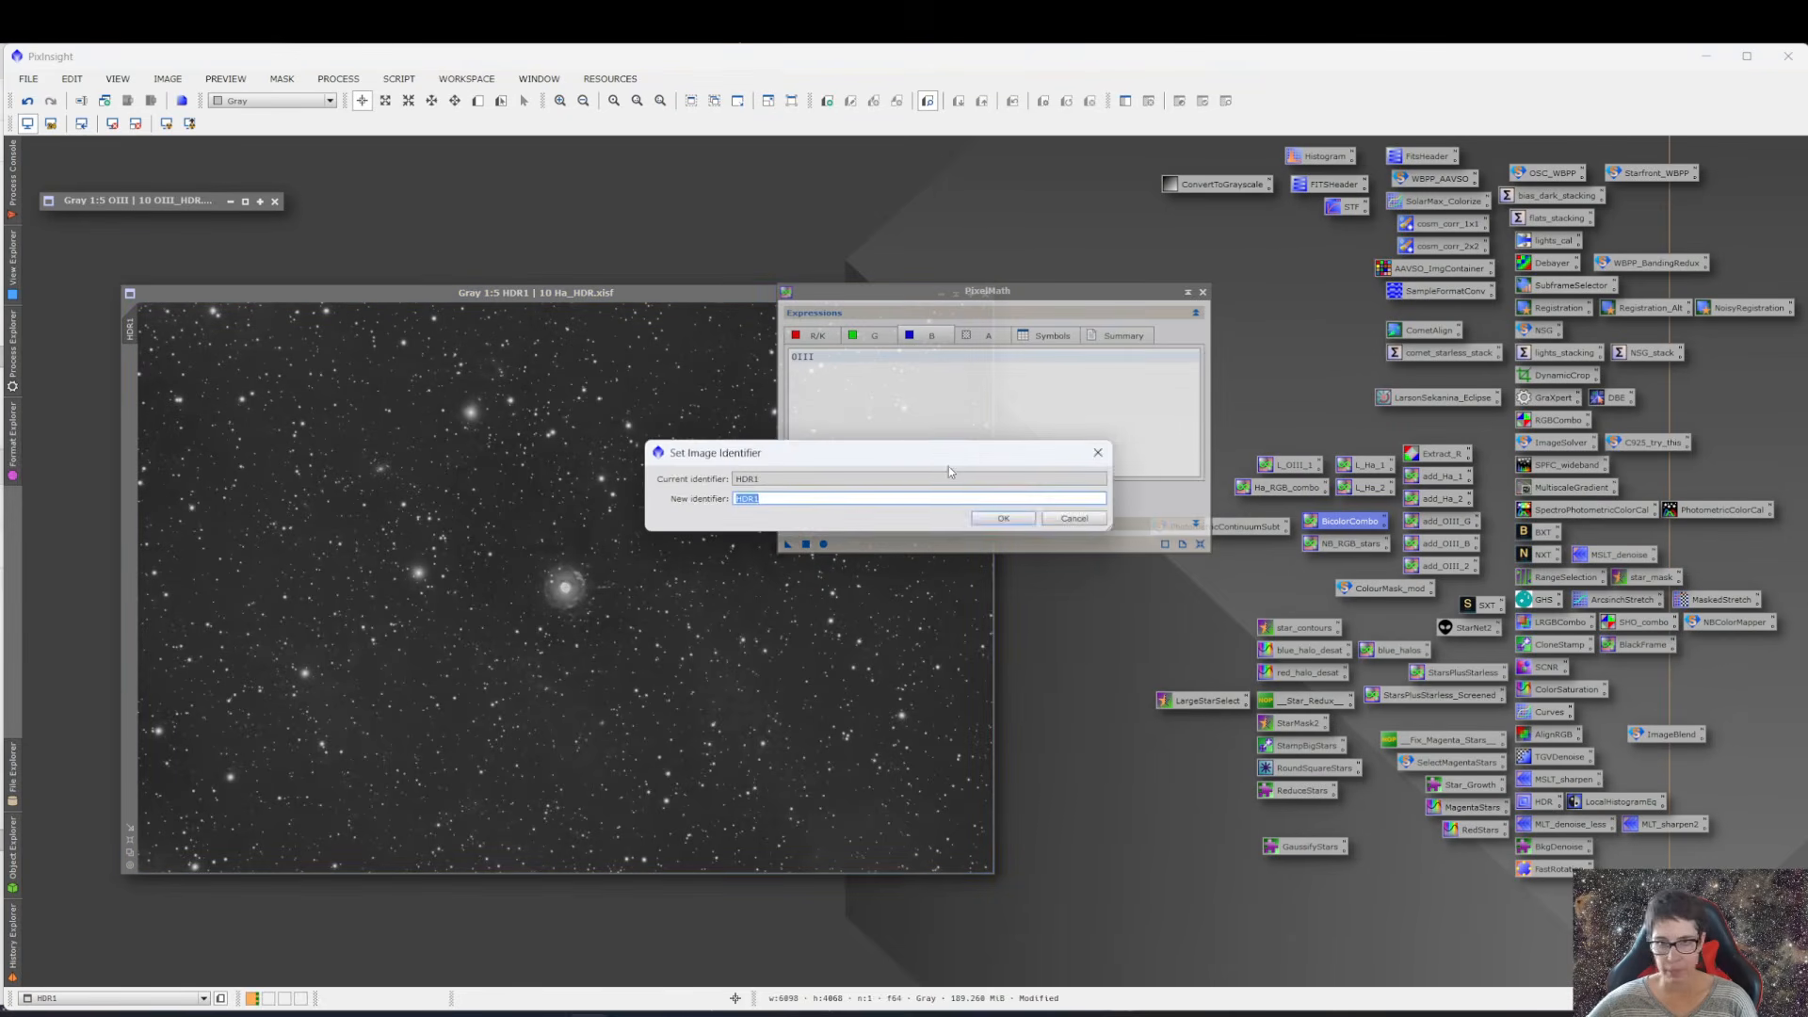
text(Ha)
key(Return)
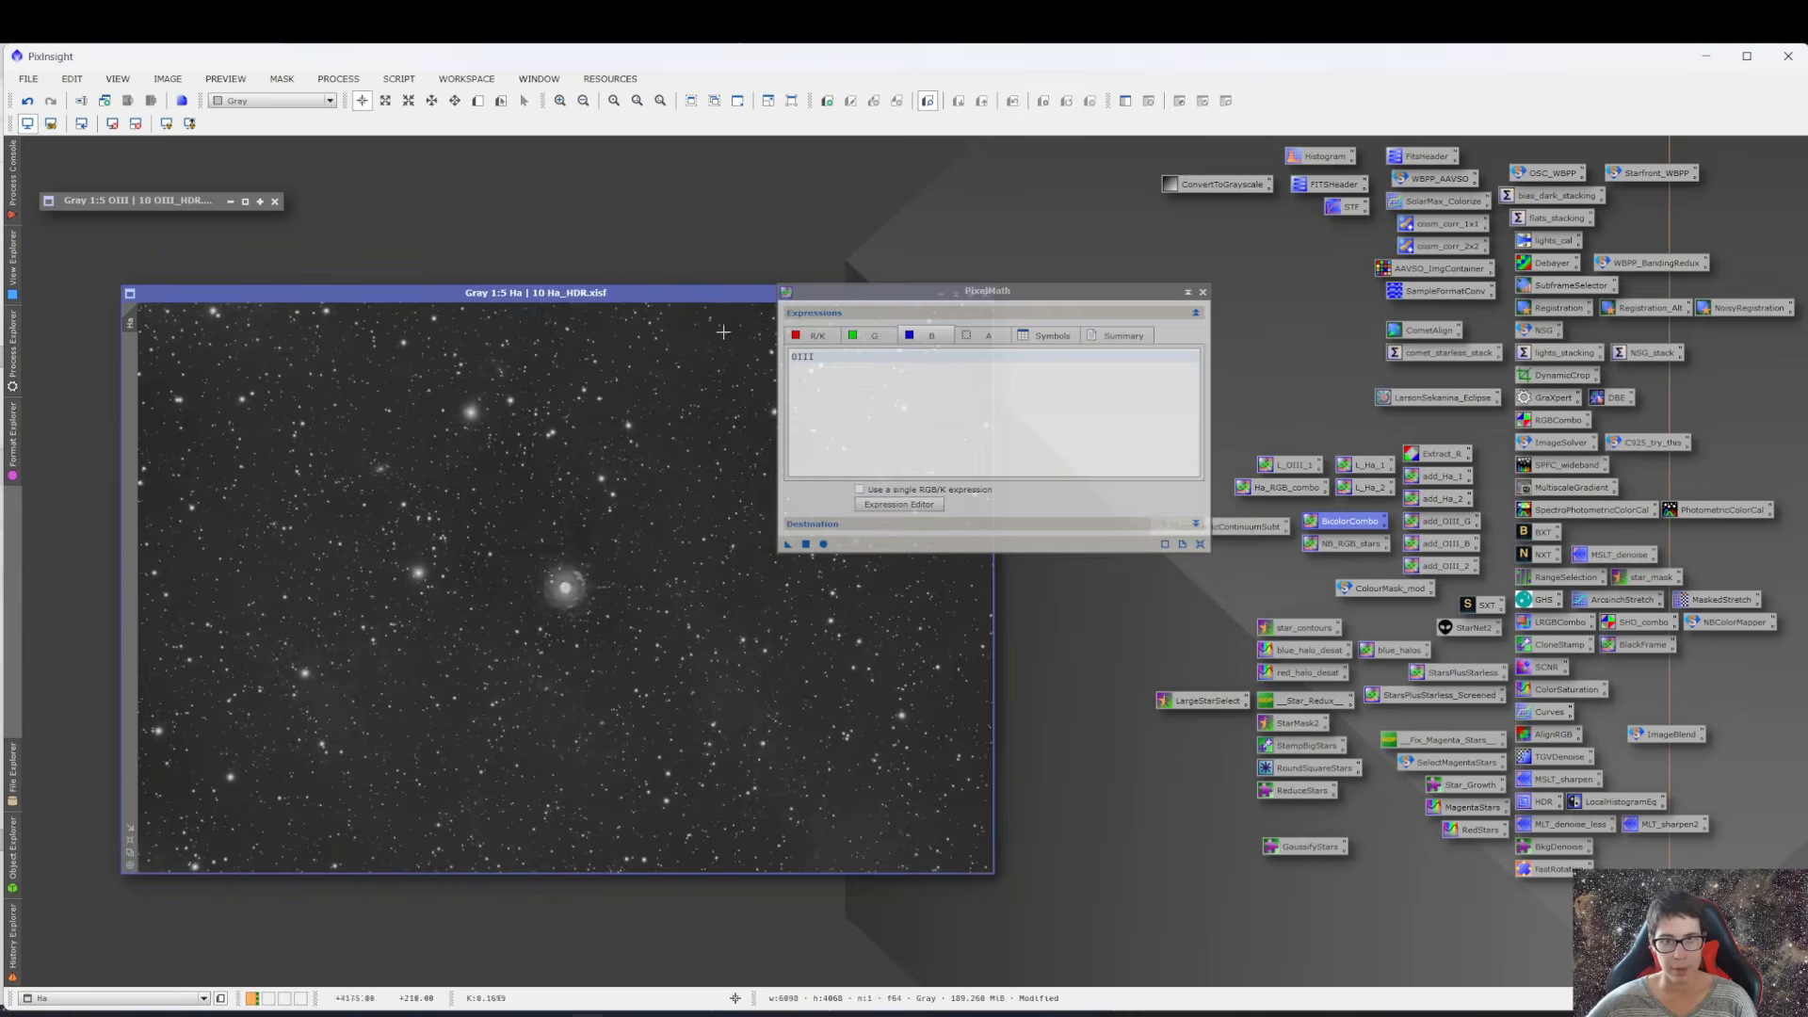
- Collapse the Ha image, recheck the three channel expressions, and combine Ha and OIII into a new colour image with PixelMath
drag(961, 294, 772, 284)
click(967, 293)
click(725, 323)
click(767, 325)
click(811, 325)
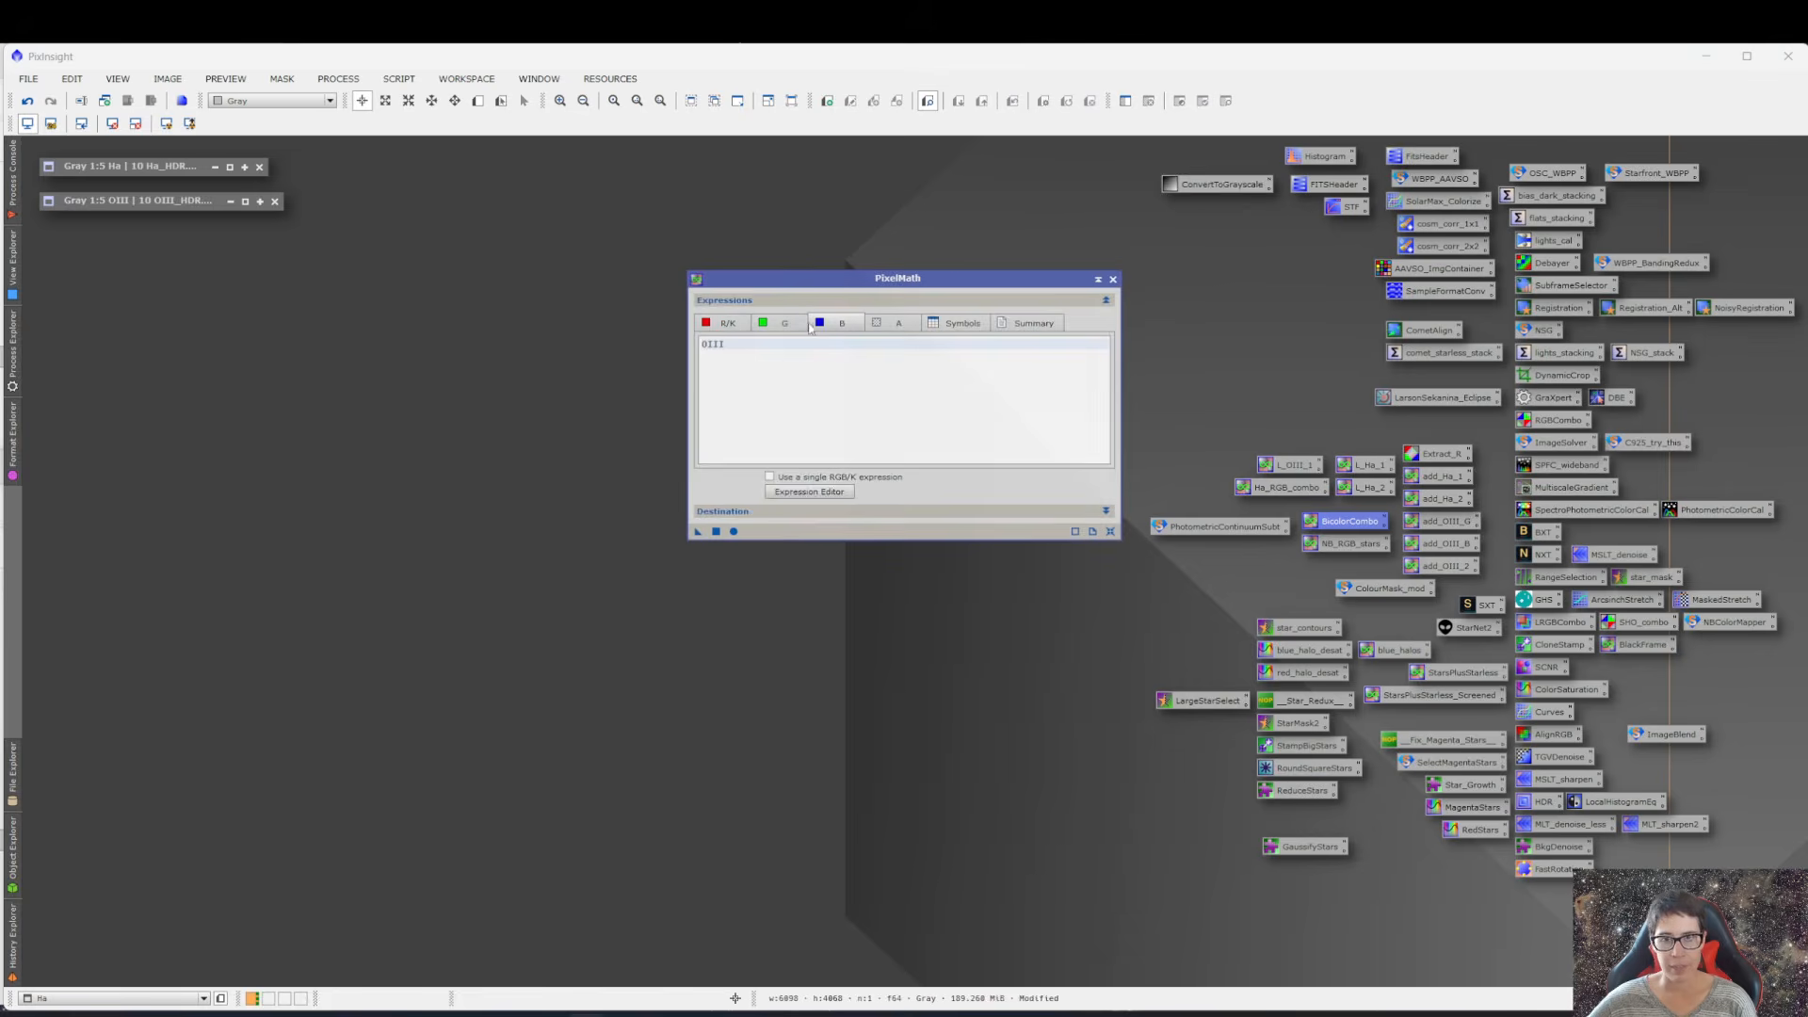
click(734, 536)
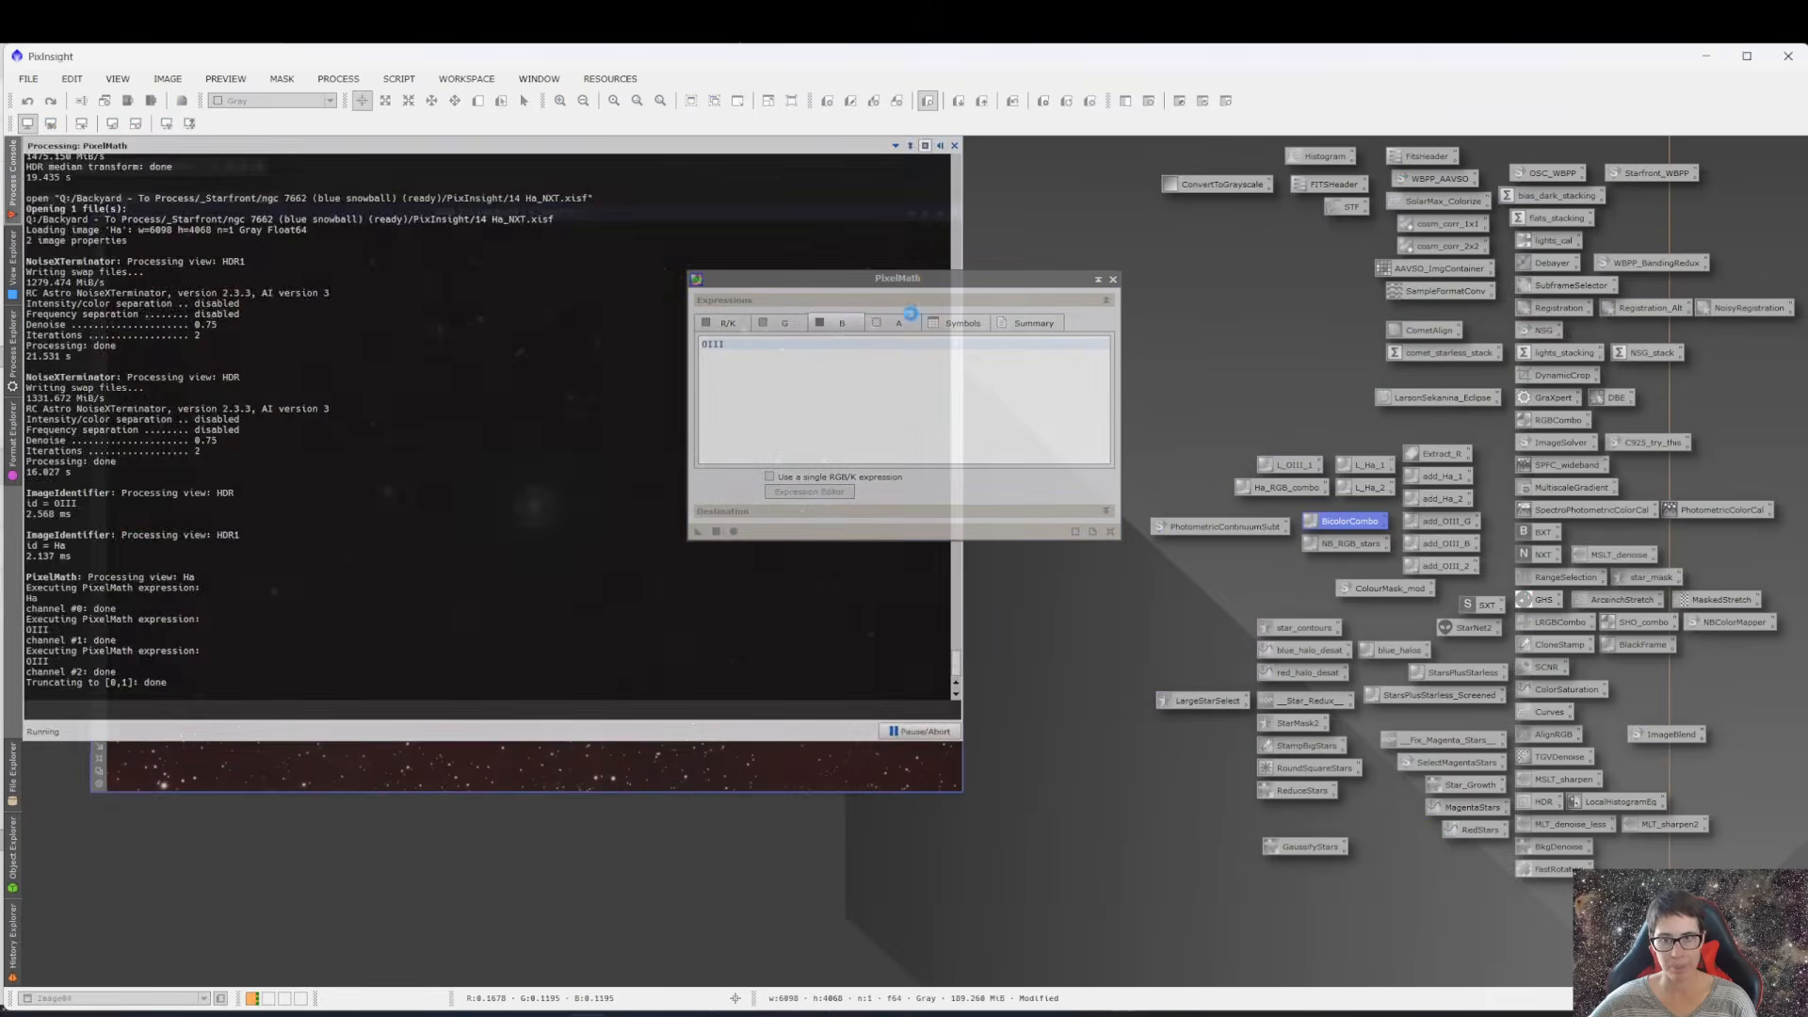
- Inspect the nebula's core and outer shell in the combined colour image, and close that image
drag(924, 279, 1271, 268)
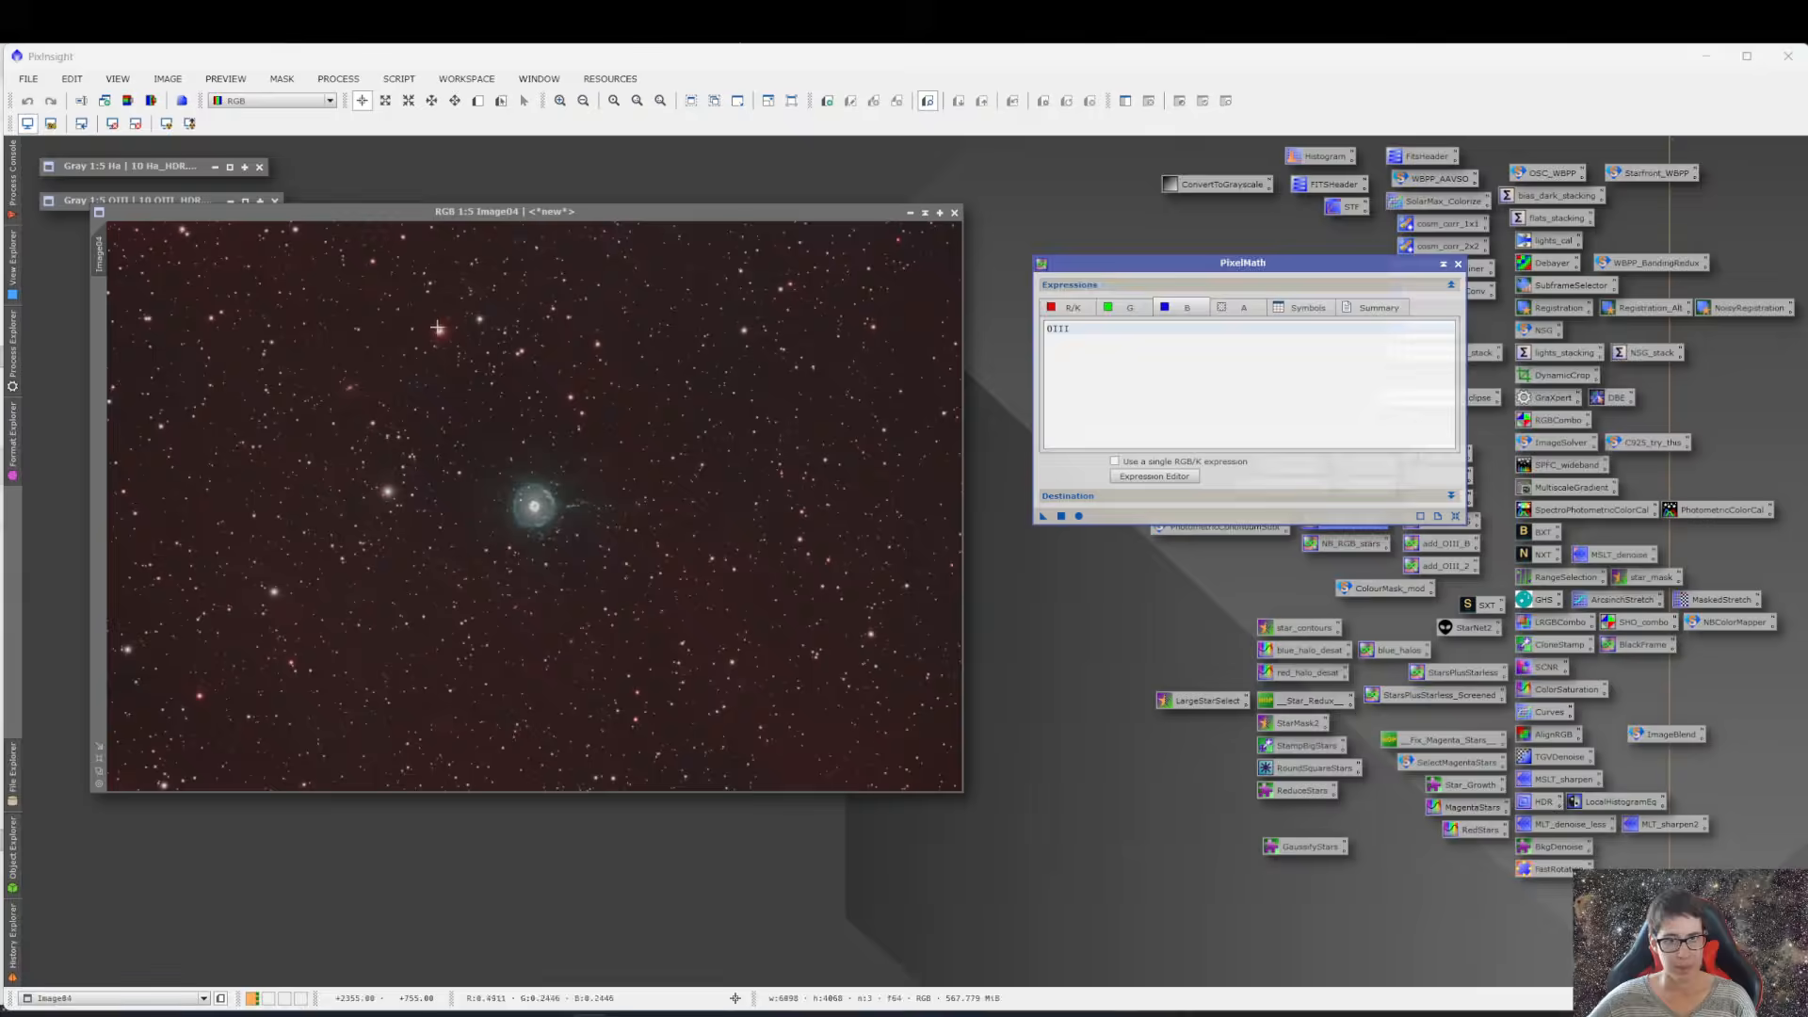
scroll(436, 331, up, 4)
scroll(436, 330, down, 2)
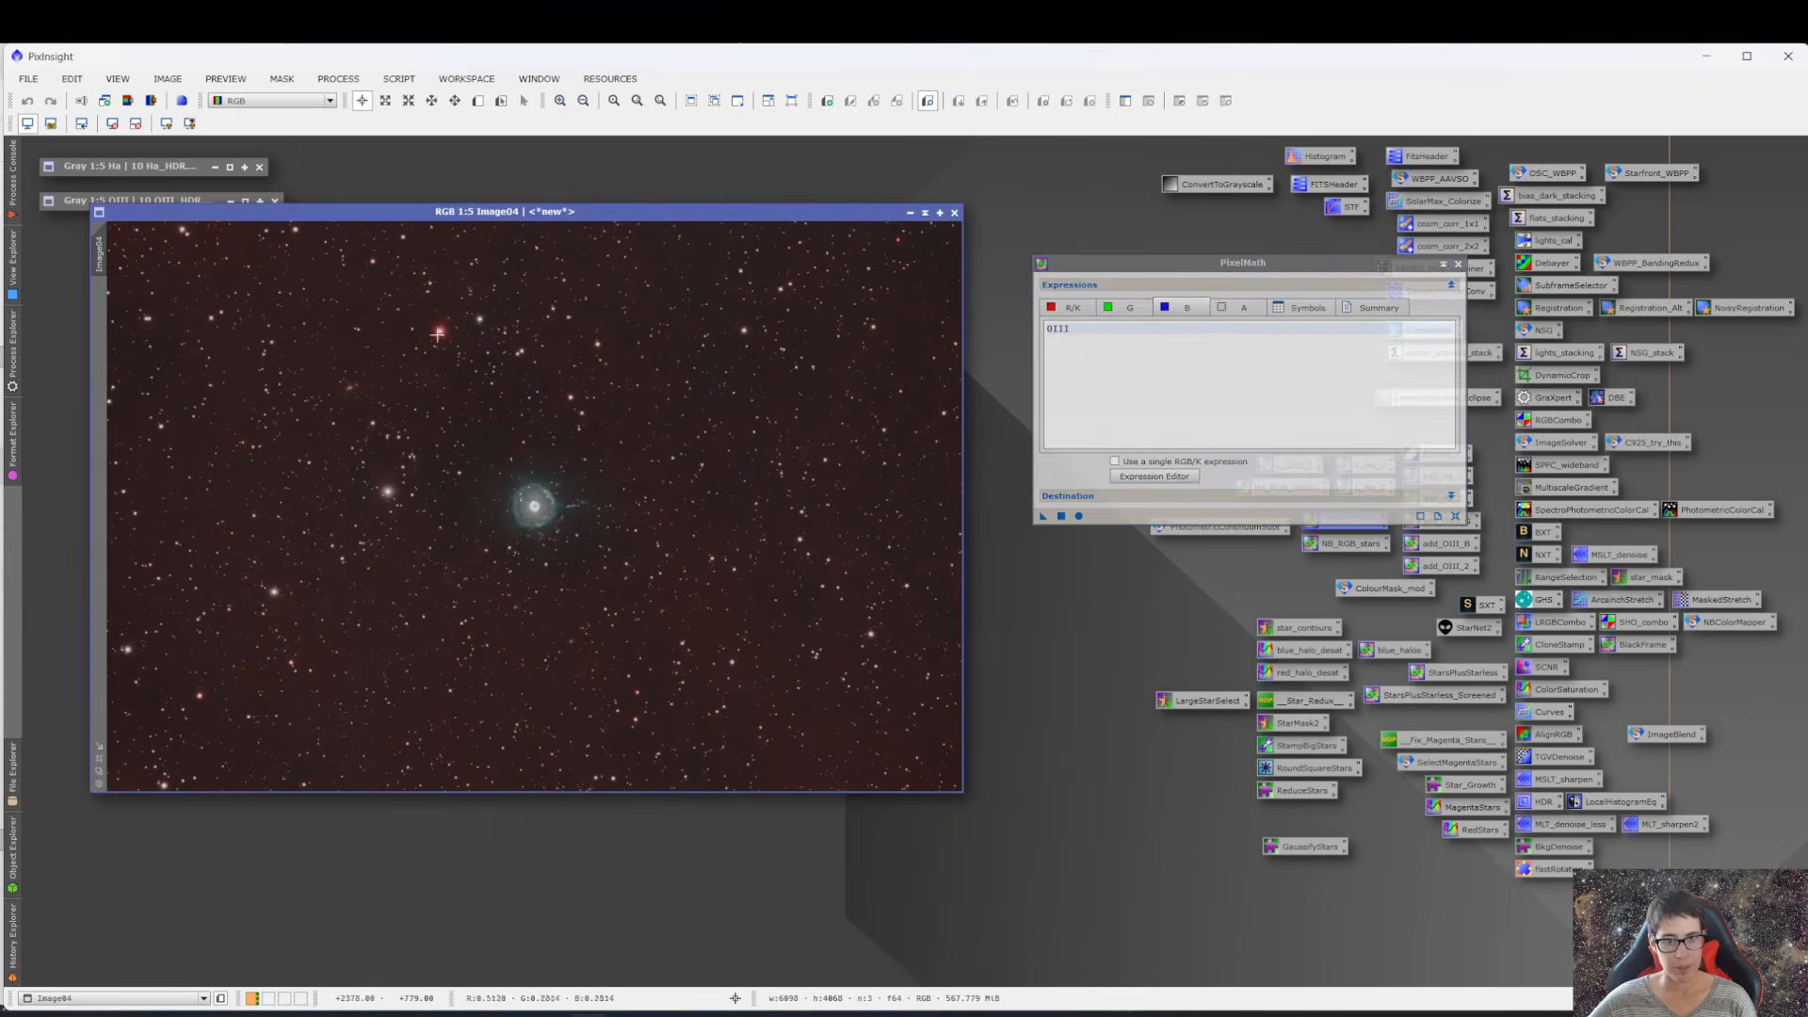
scroll(528, 510, up, 3)
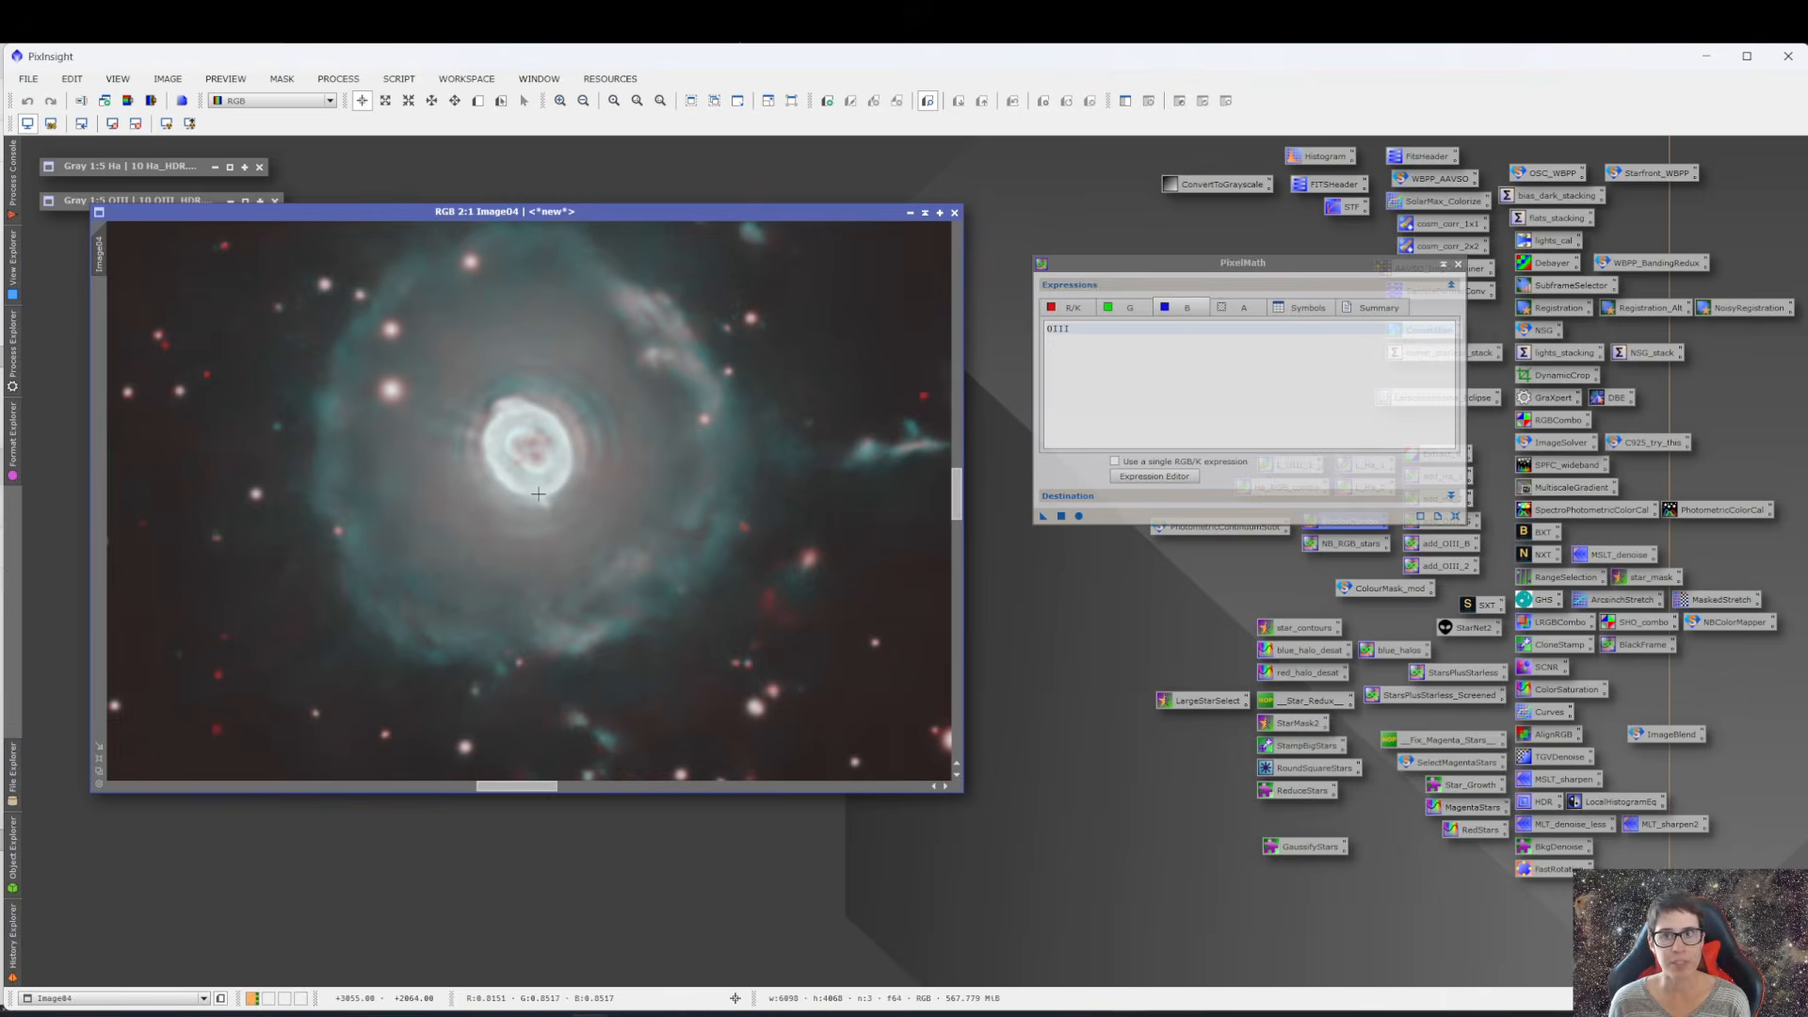
scroll(537, 494, down, 4)
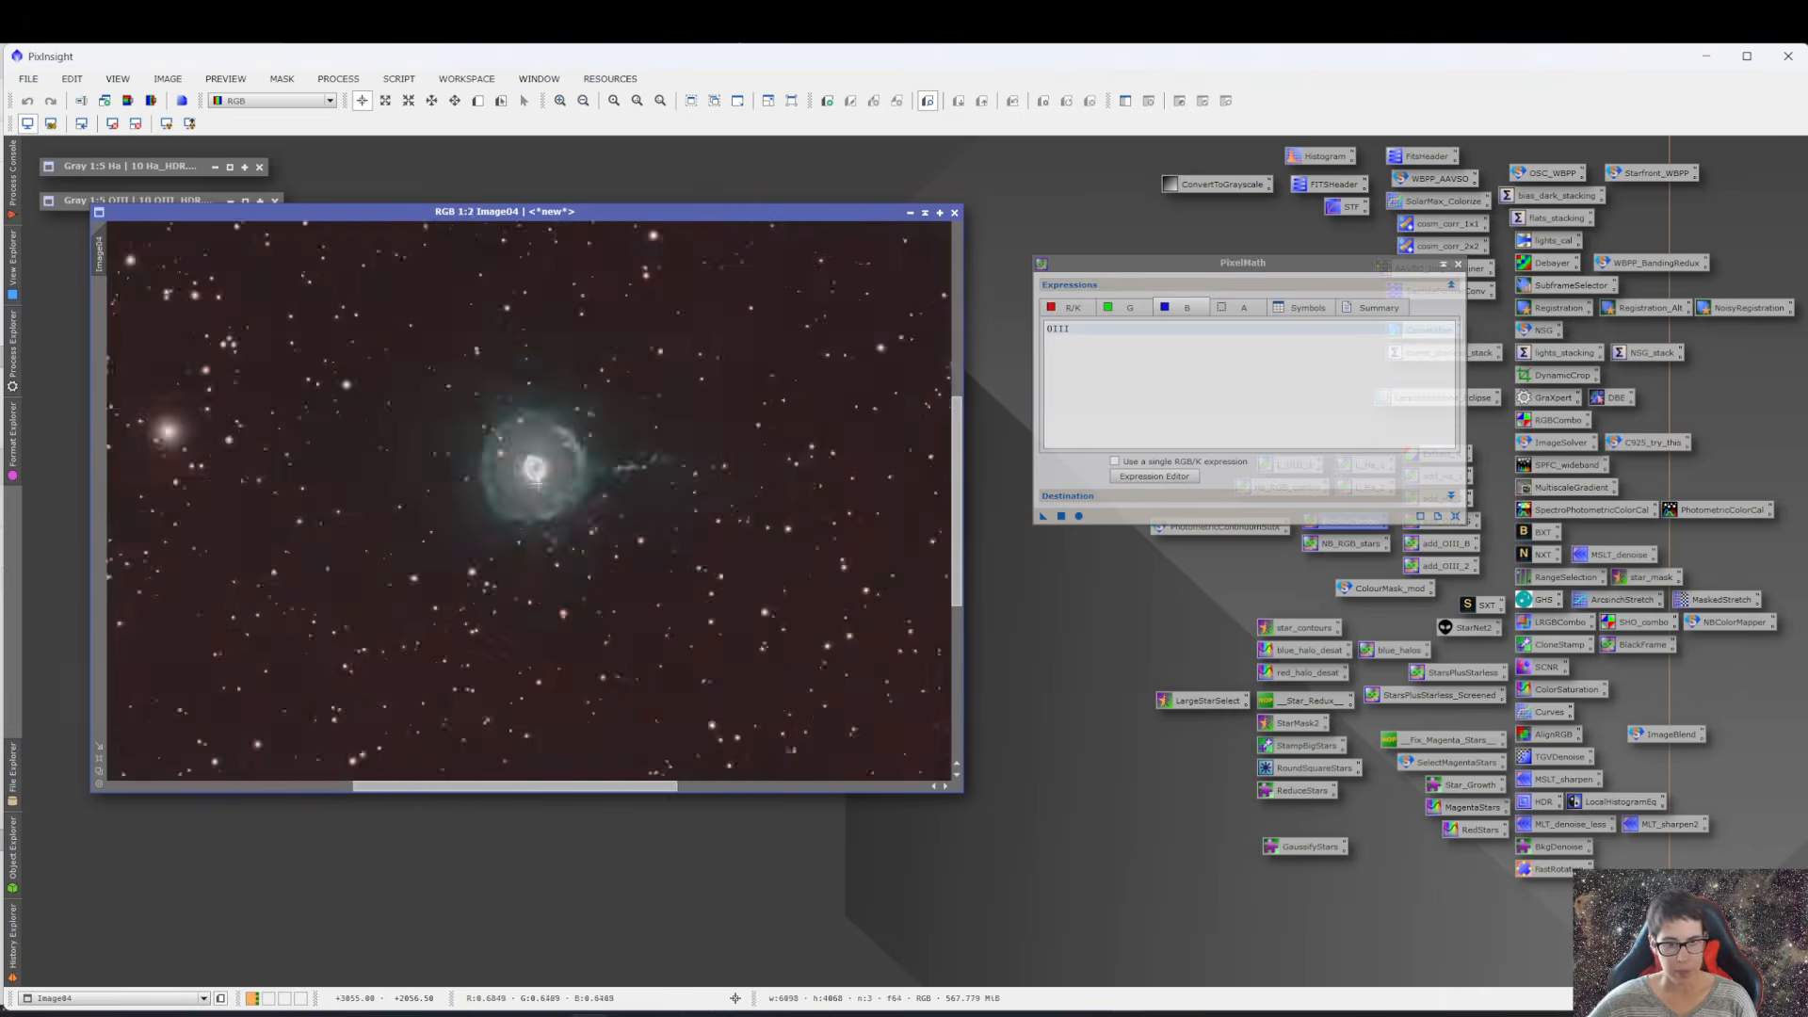
scroll(538, 484, down, 1)
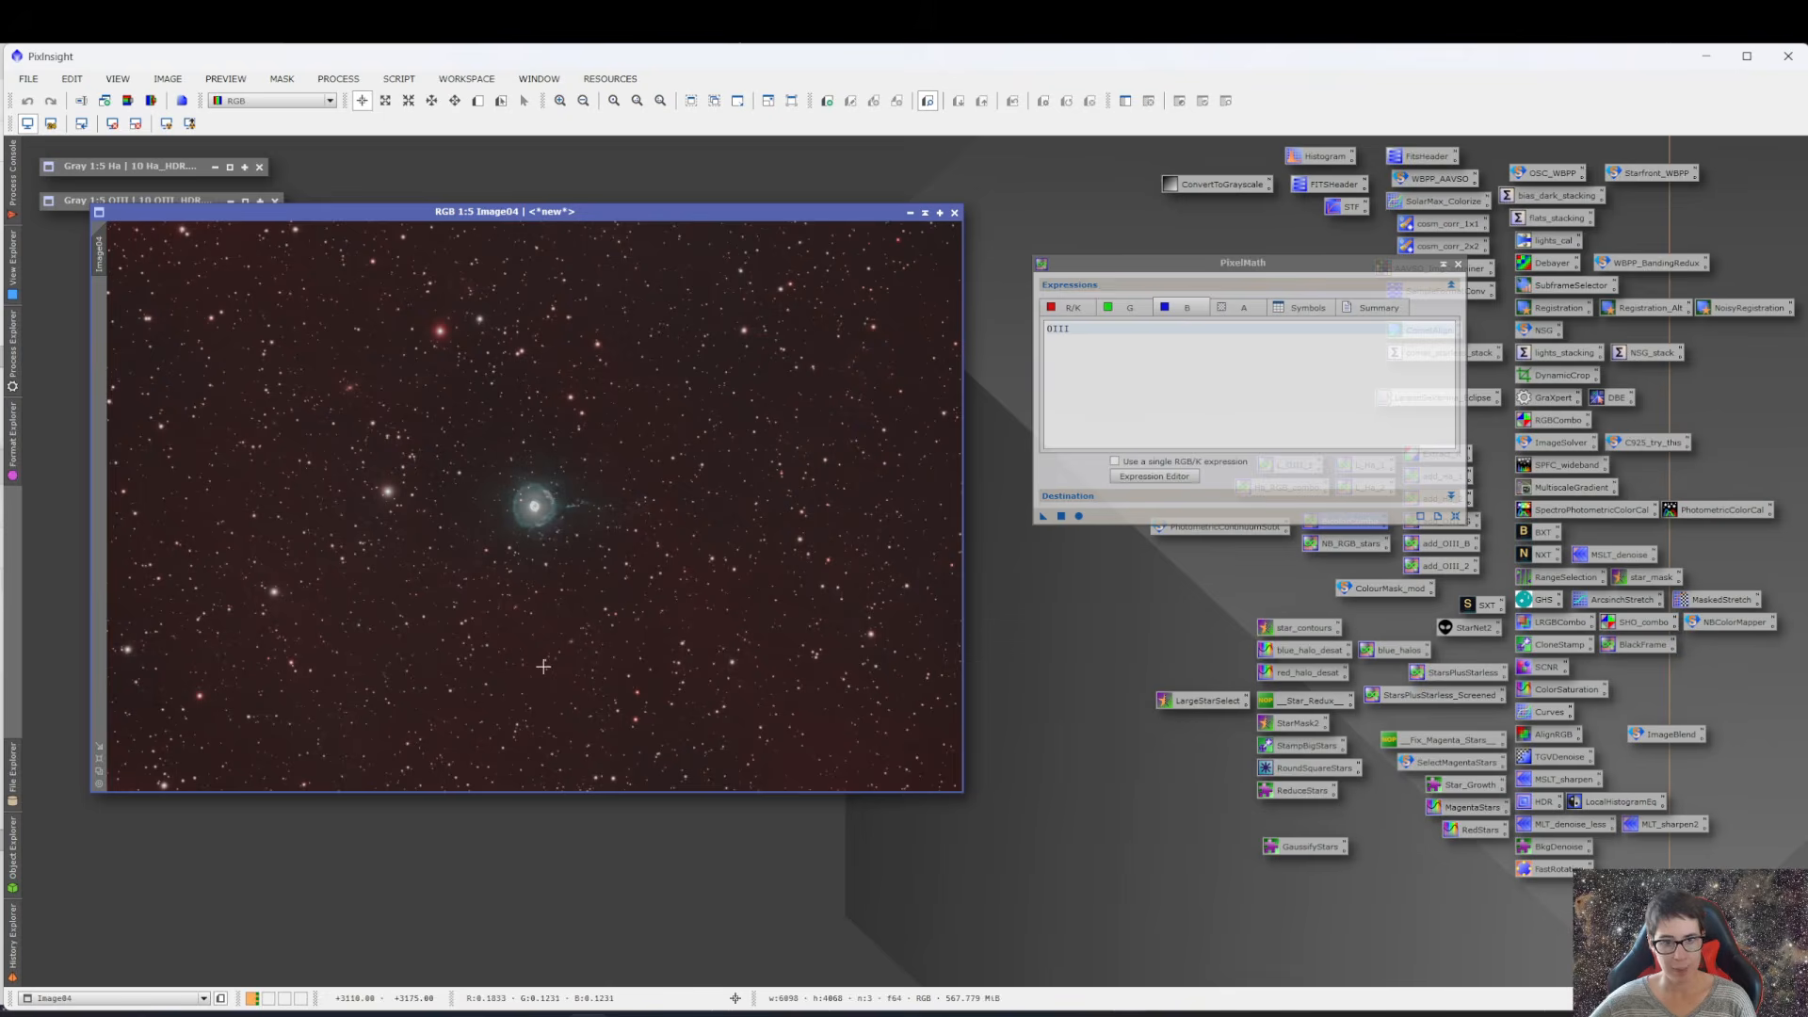
click(954, 213)
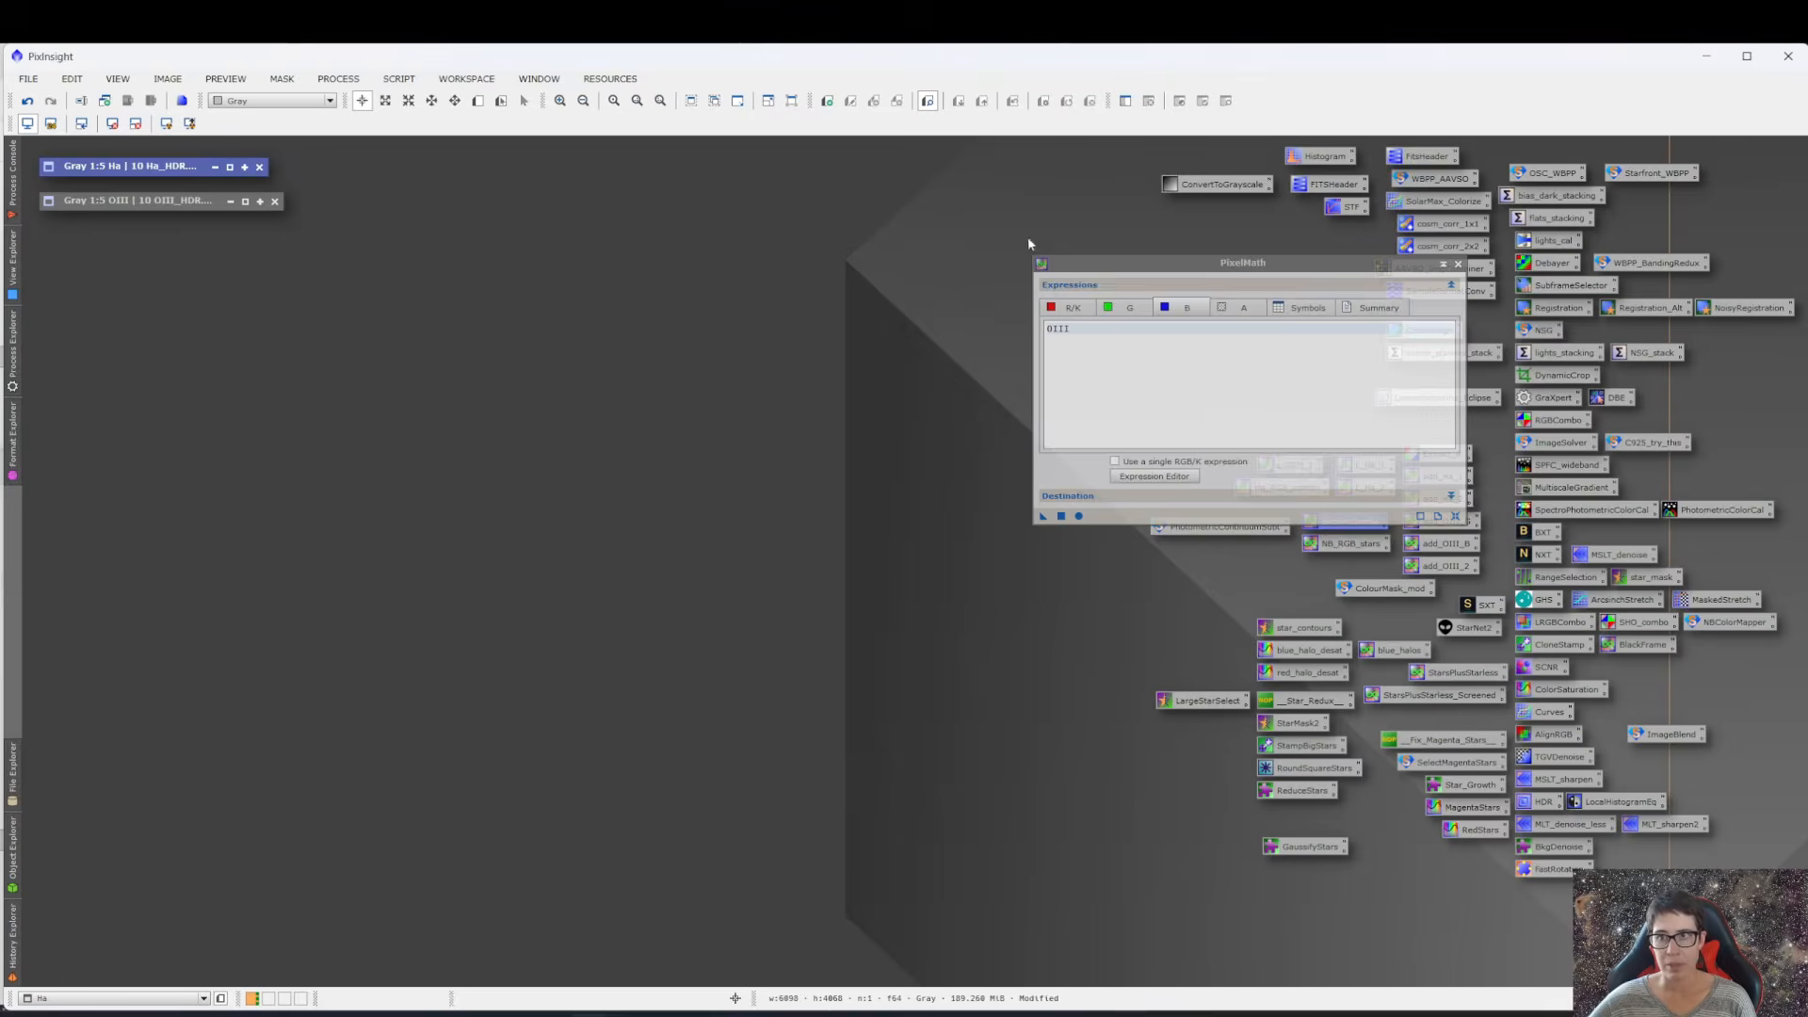
- Expand the OIII image and start a CurvesTransformation real-time preview framed on the nebula
drag(1238, 270, 1132, 217)
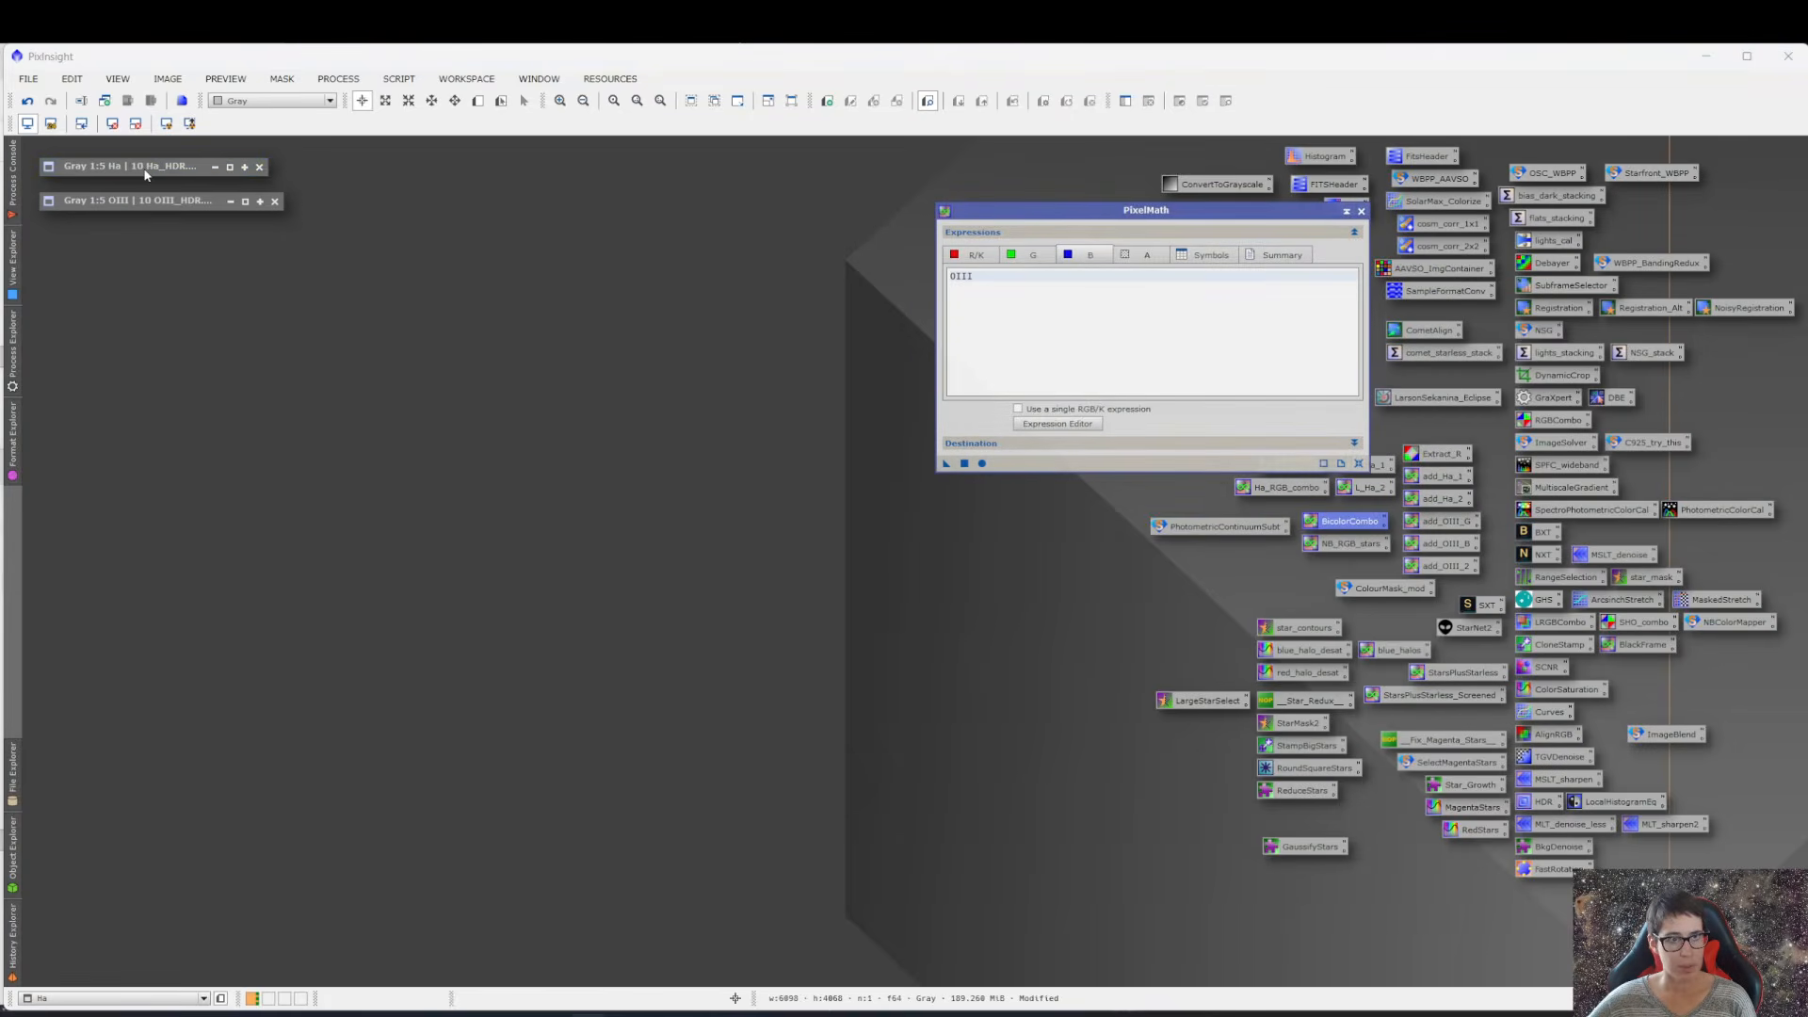
double_click(150, 203)
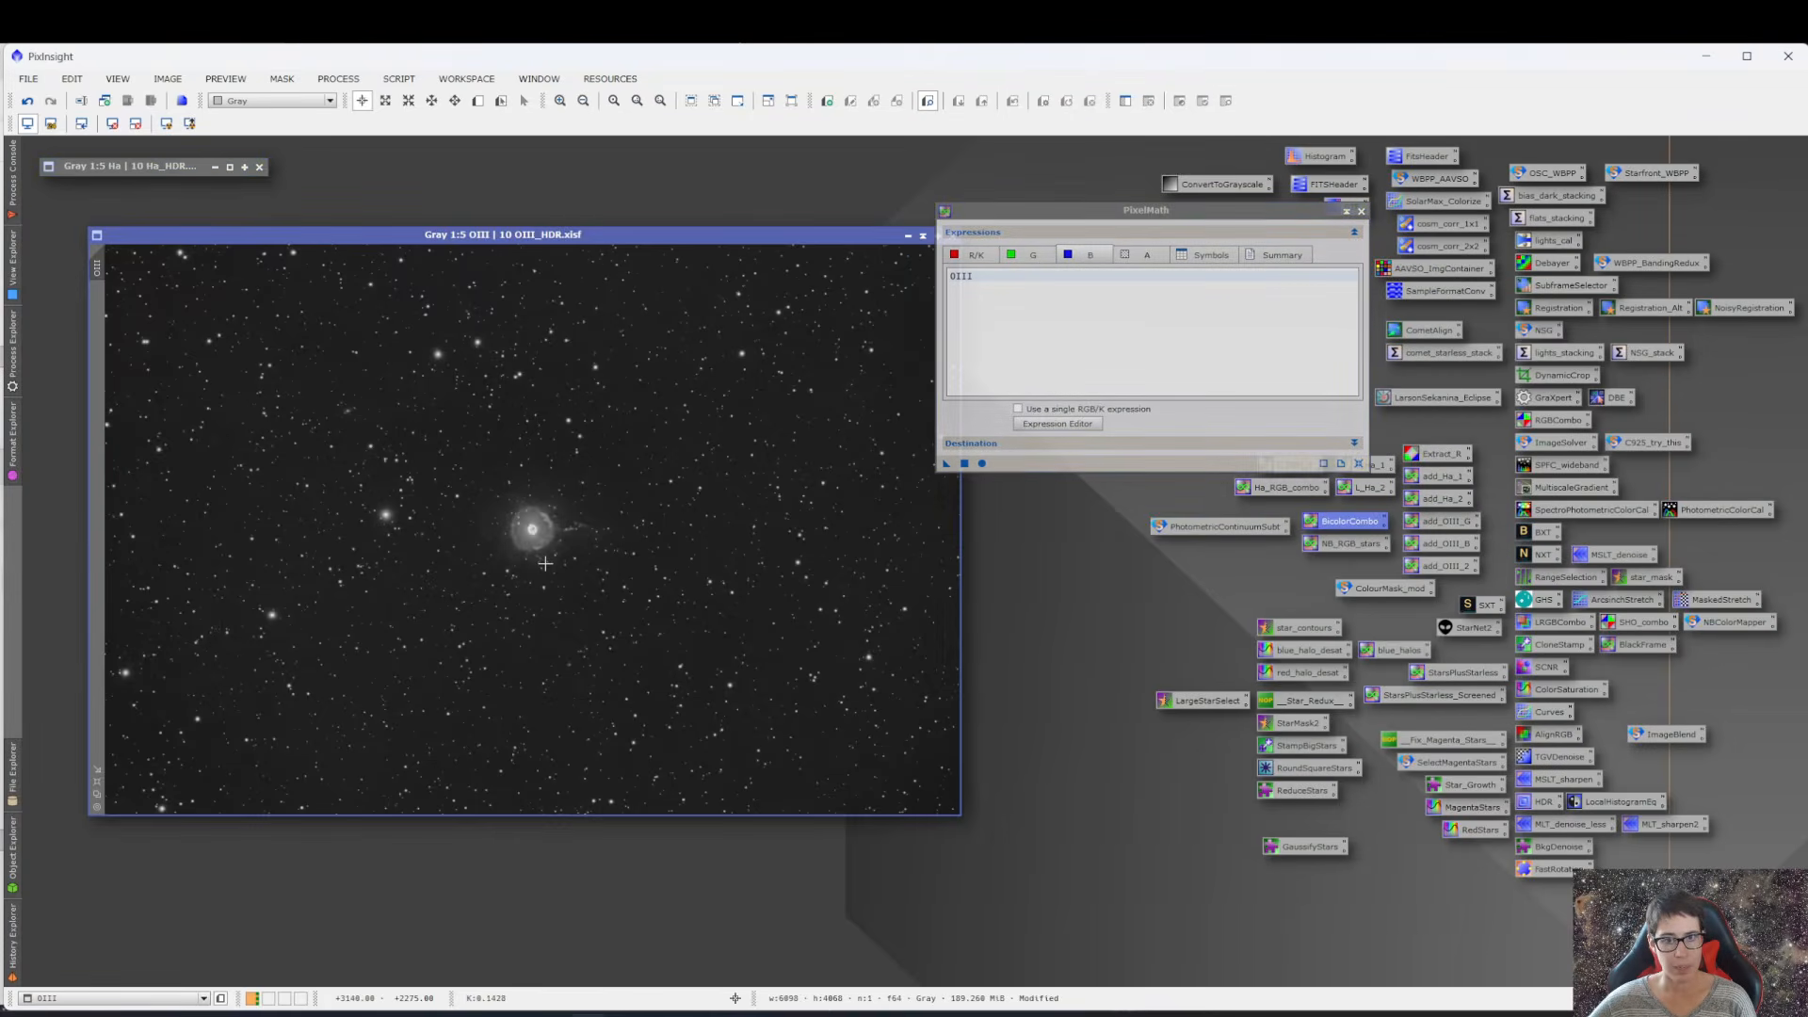
scroll(533, 528, up, 4)
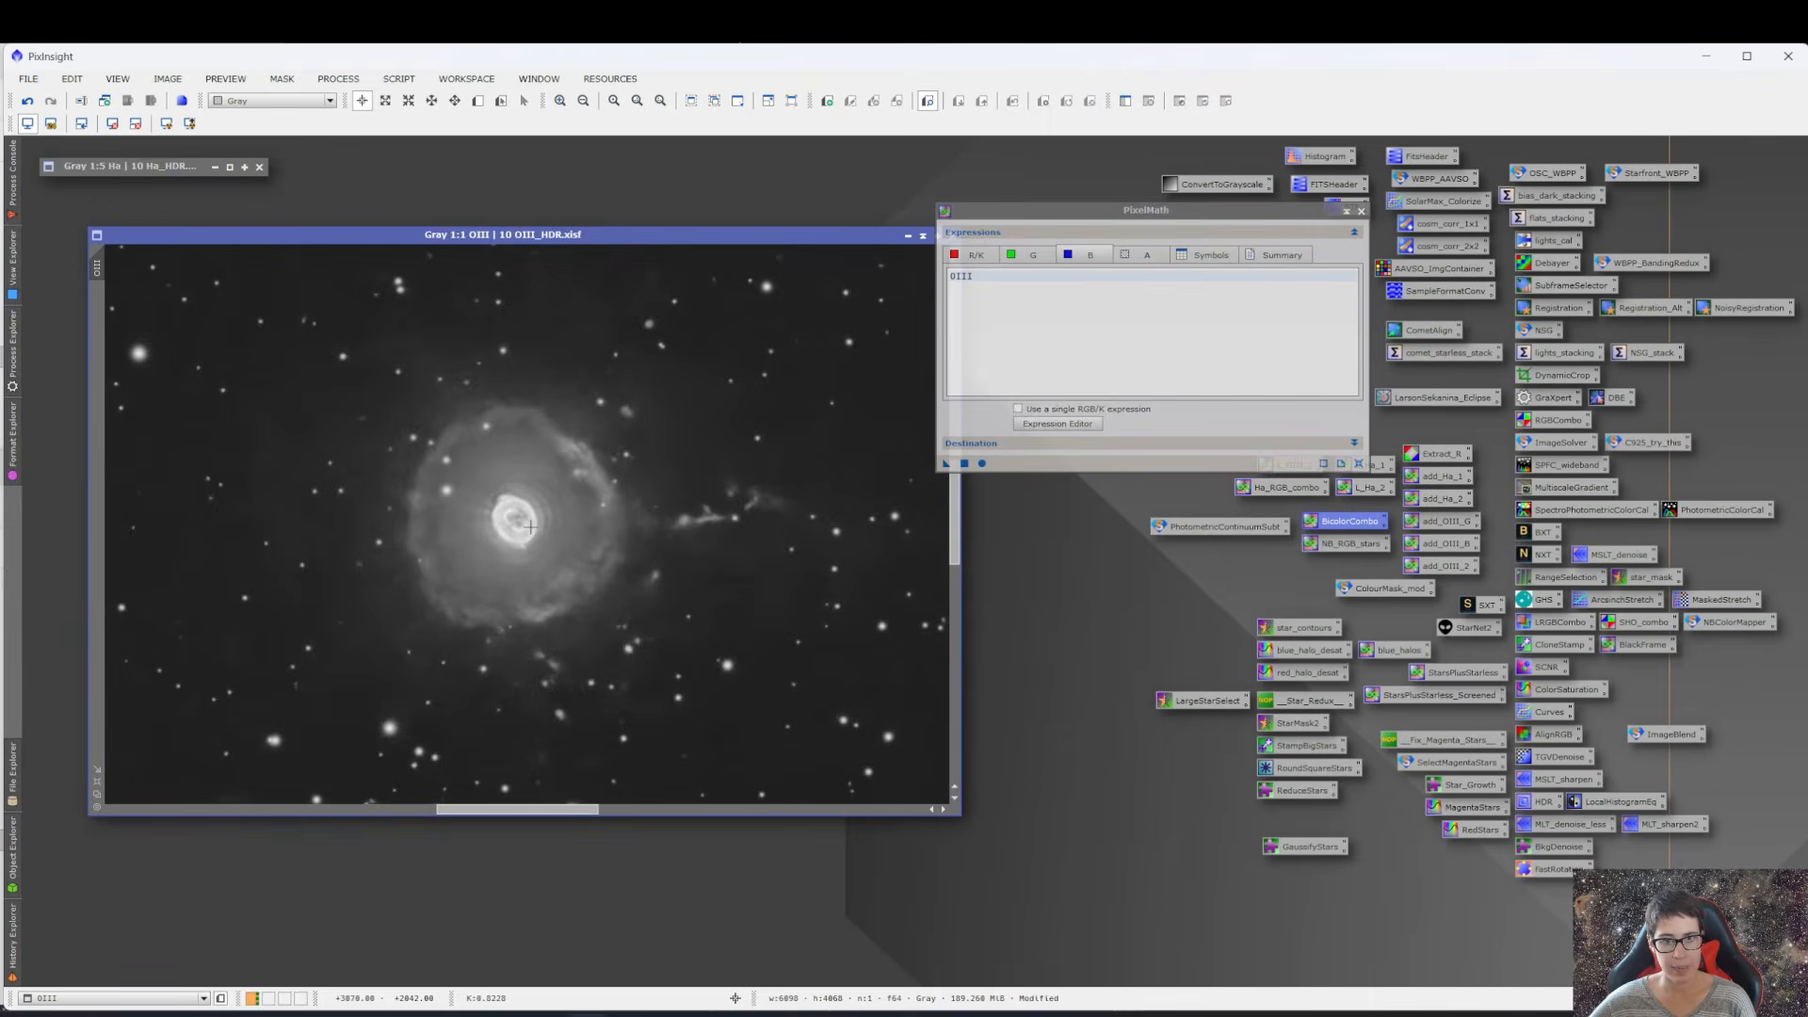
scroll(530, 527, up, 1)
double_click(1547, 713)
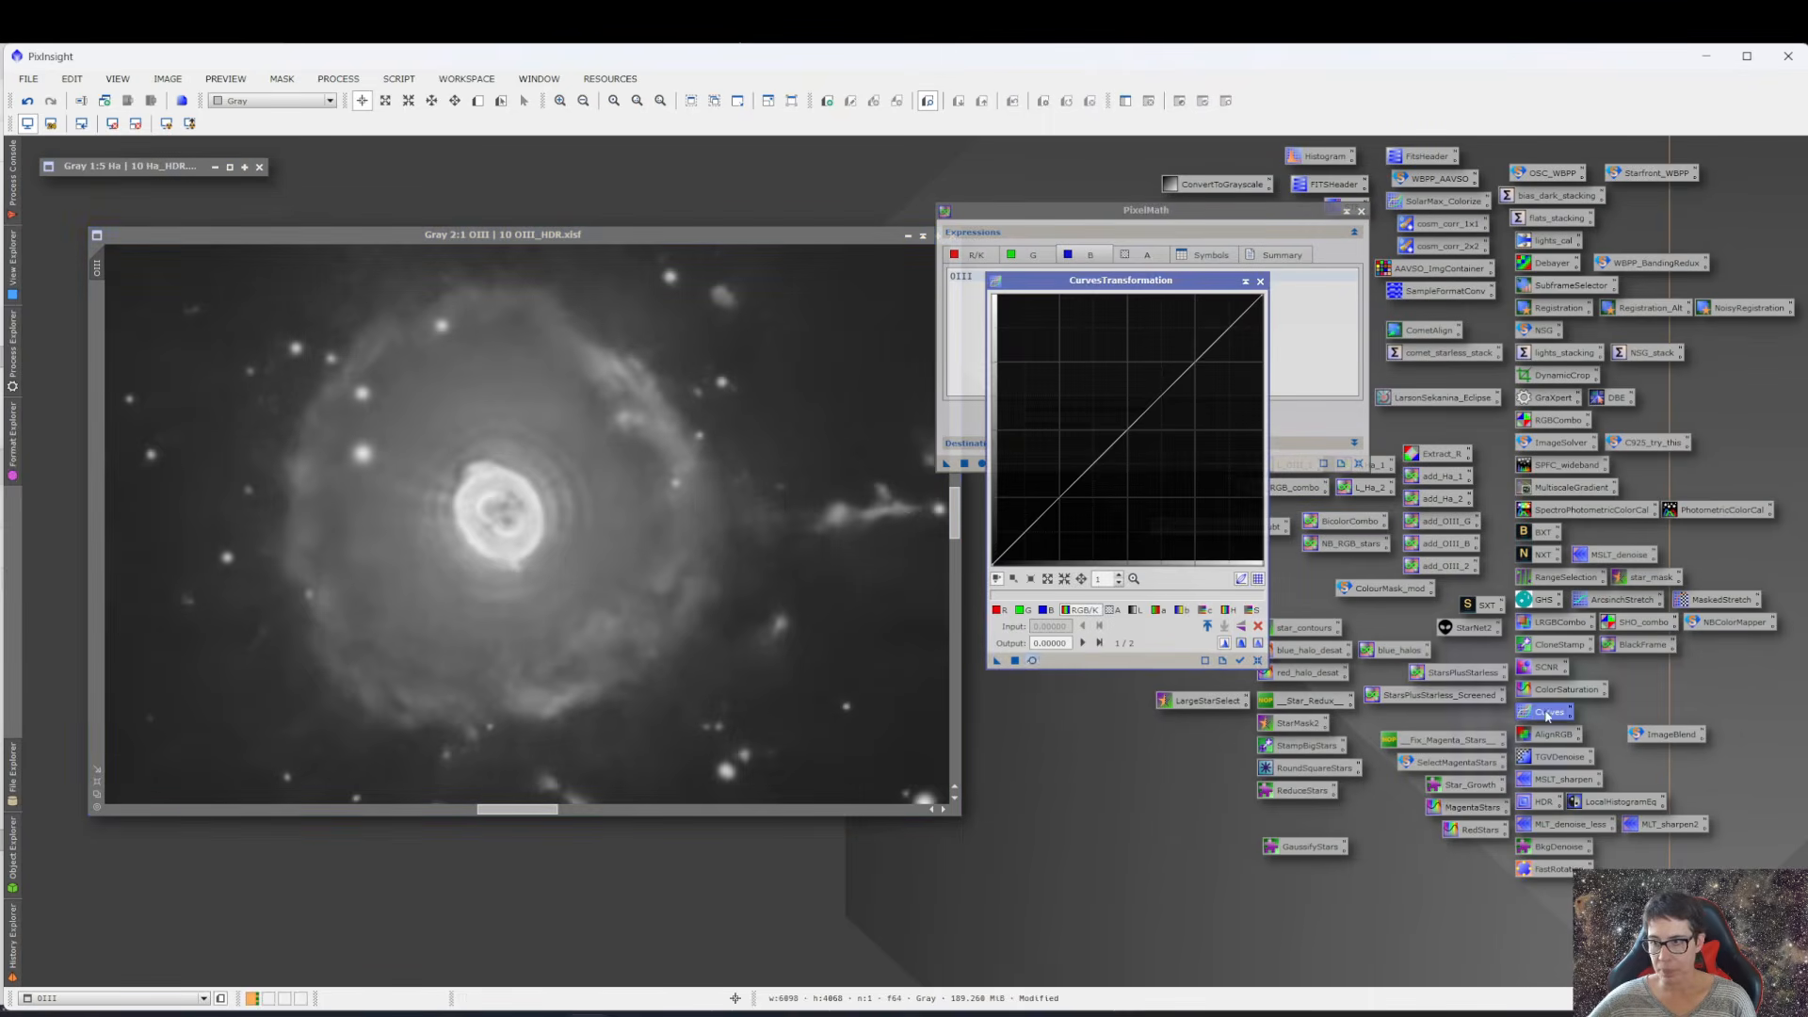
click(1032, 661)
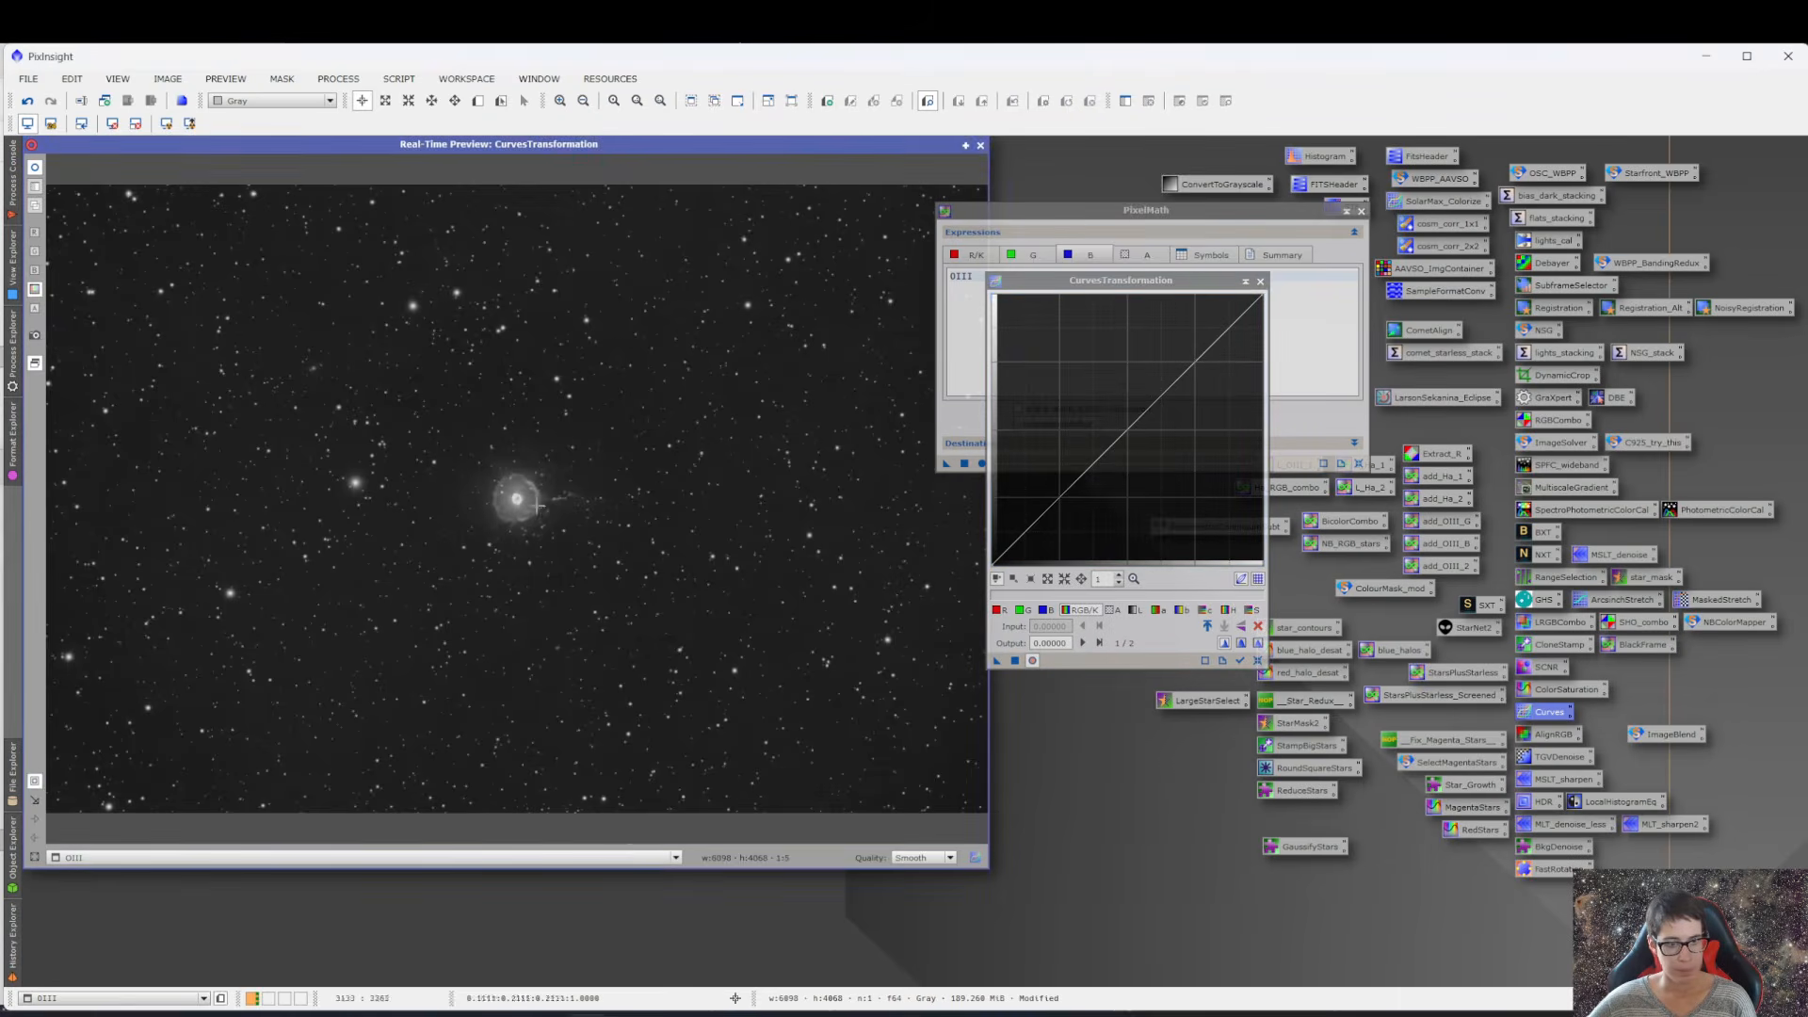
drag(444, 436, 591, 557)
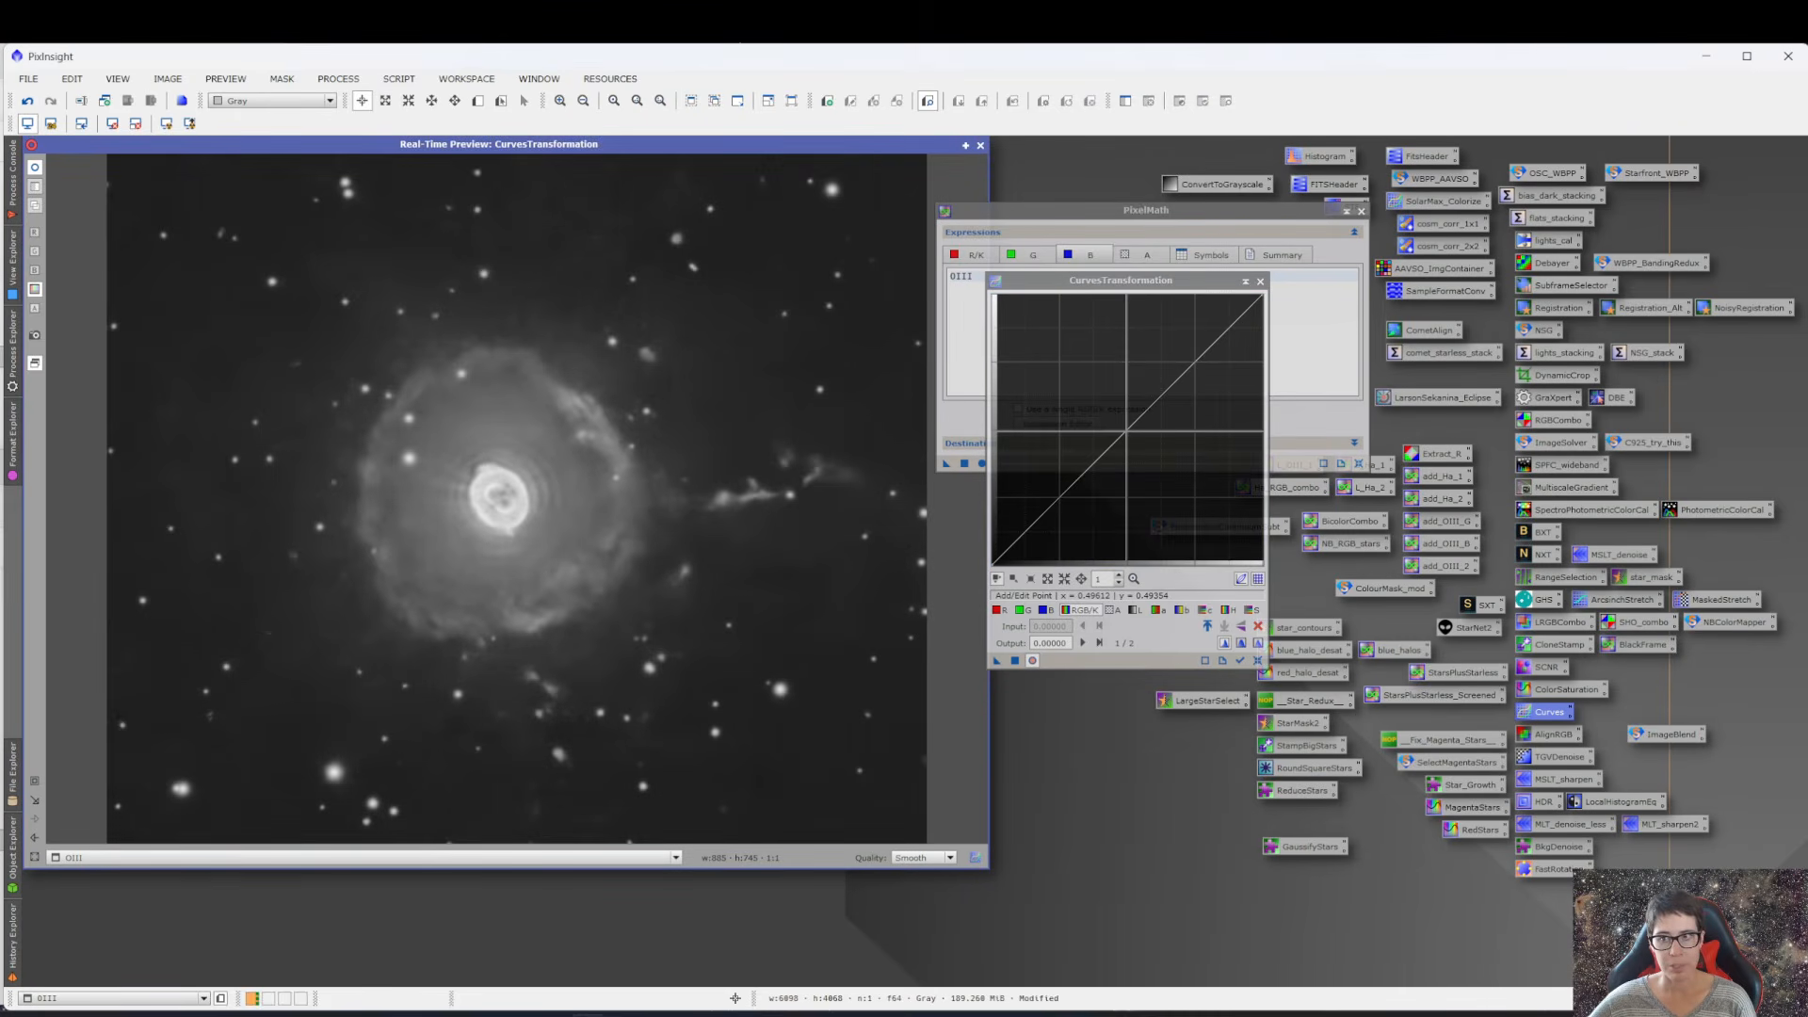
- Pin the RGB/K curve along its diagonal with anchor points at inputs of about 0.50, 0.25 and 0.12
click(1128, 431)
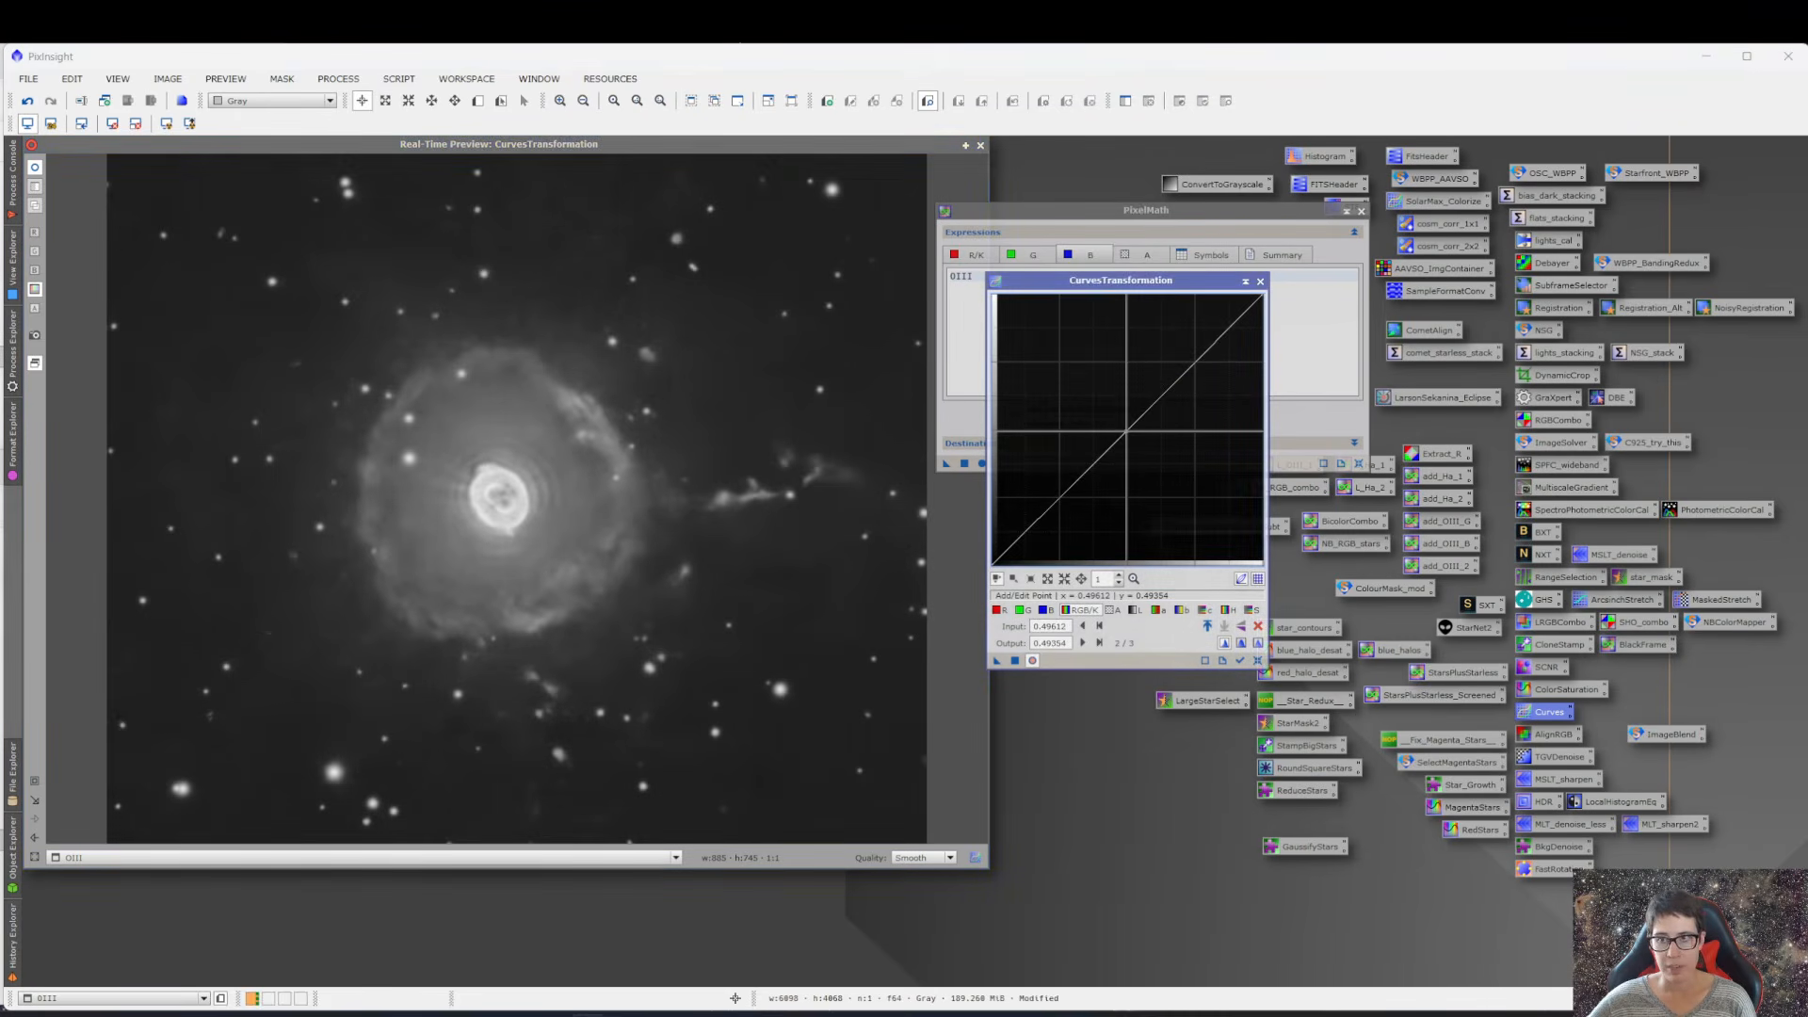
click(1061, 496)
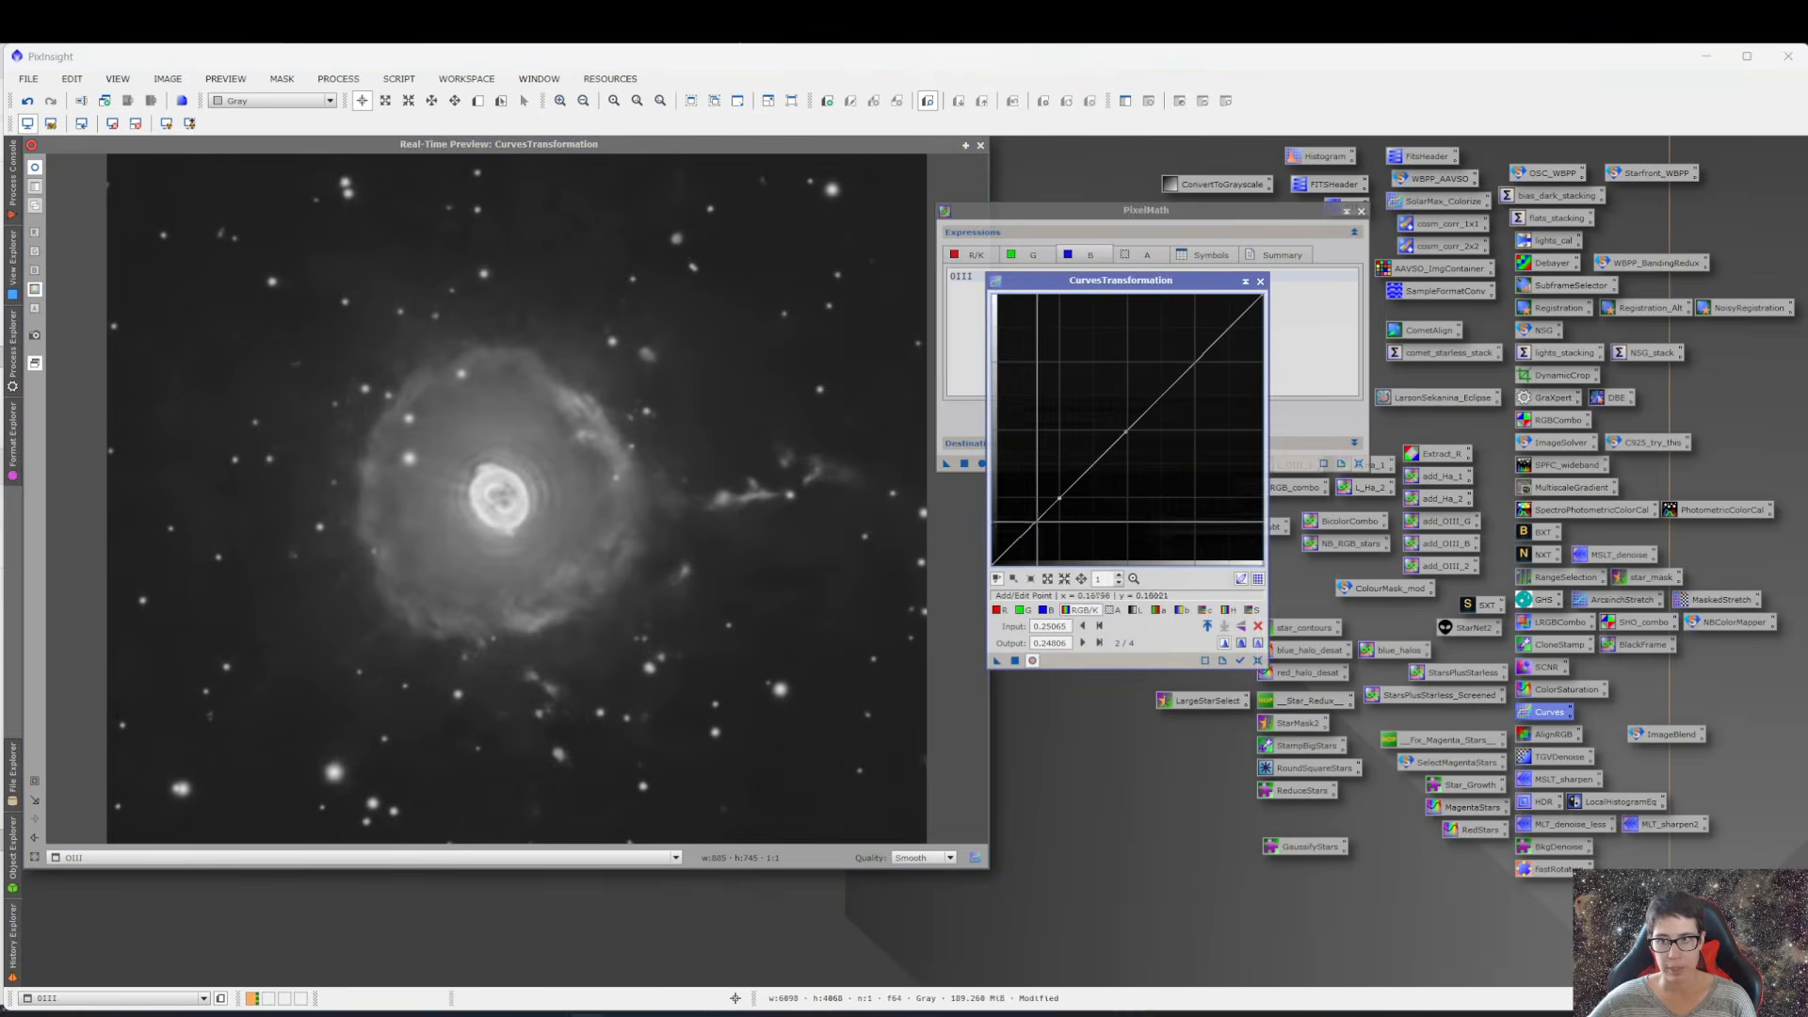
click(1025, 536)
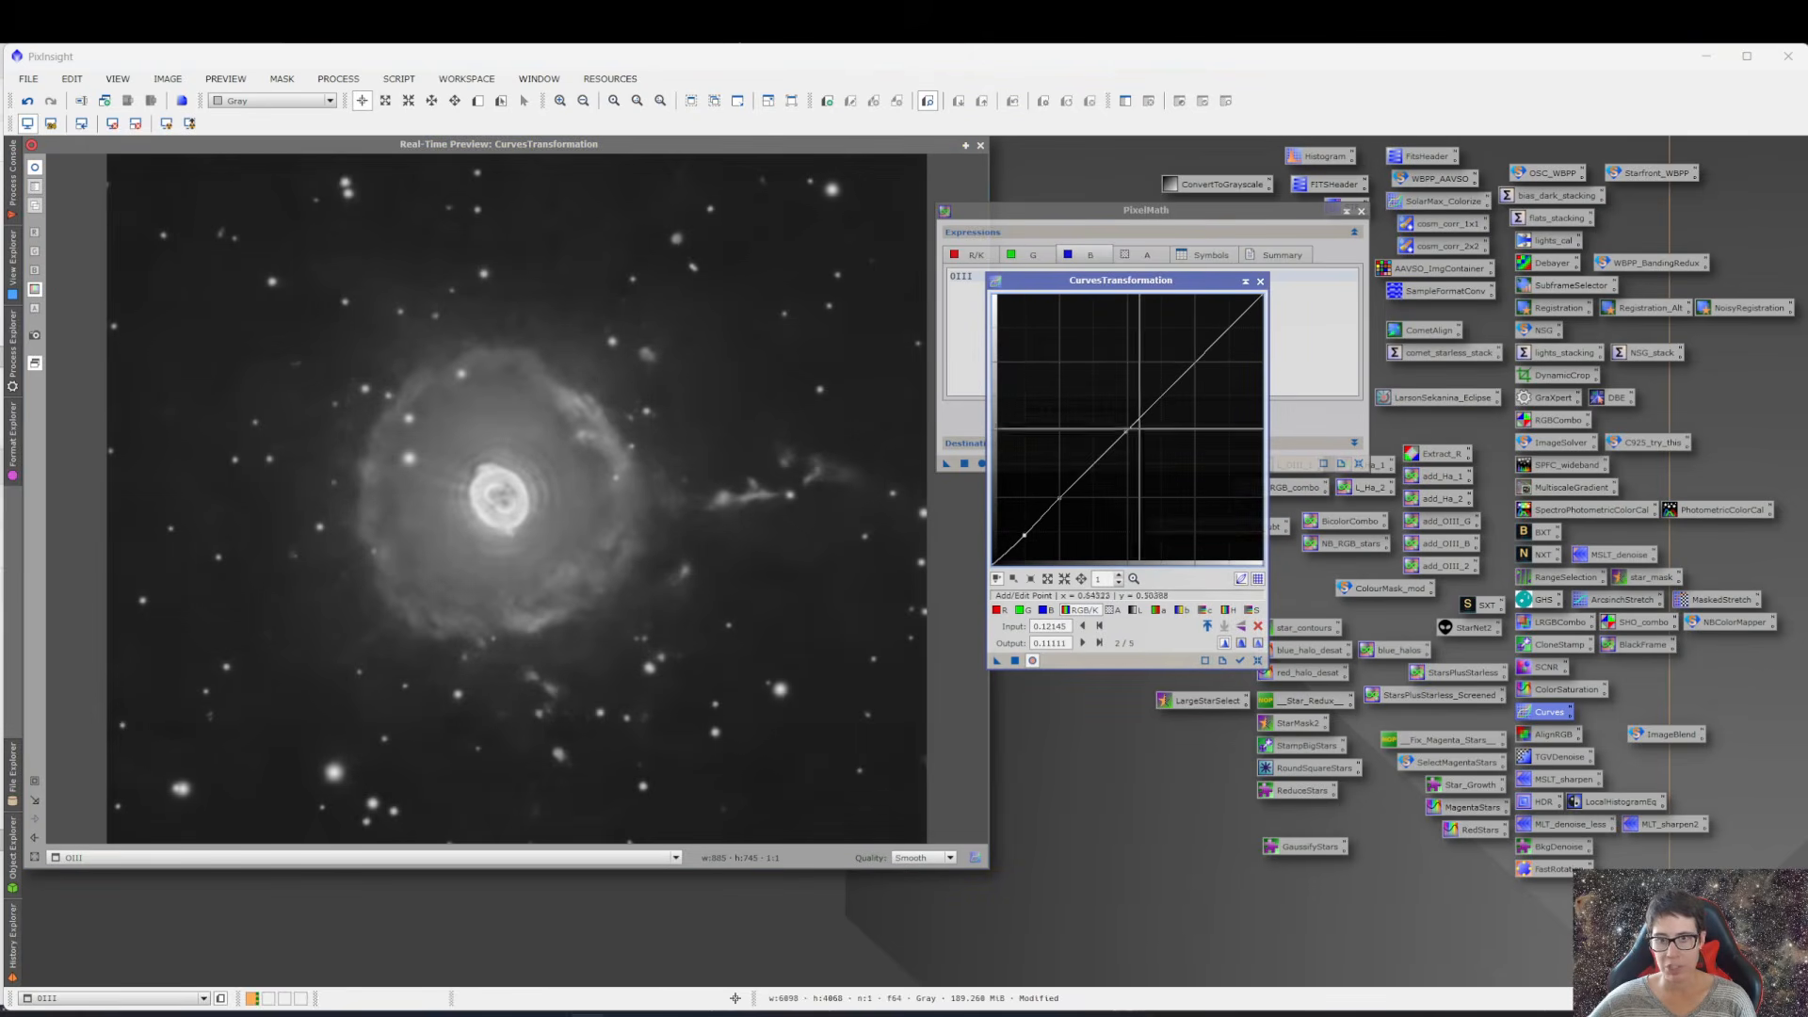
- Lower the curve to about 0.71 at input 0.80 and 0.48 at 0.52, apply it to OIII, reset it, and collapse OIII
mouse_move(1196, 363)
mouse_down()
mouse_move(1226, 385)
mouse_move(1208, 374)
mouse_up()
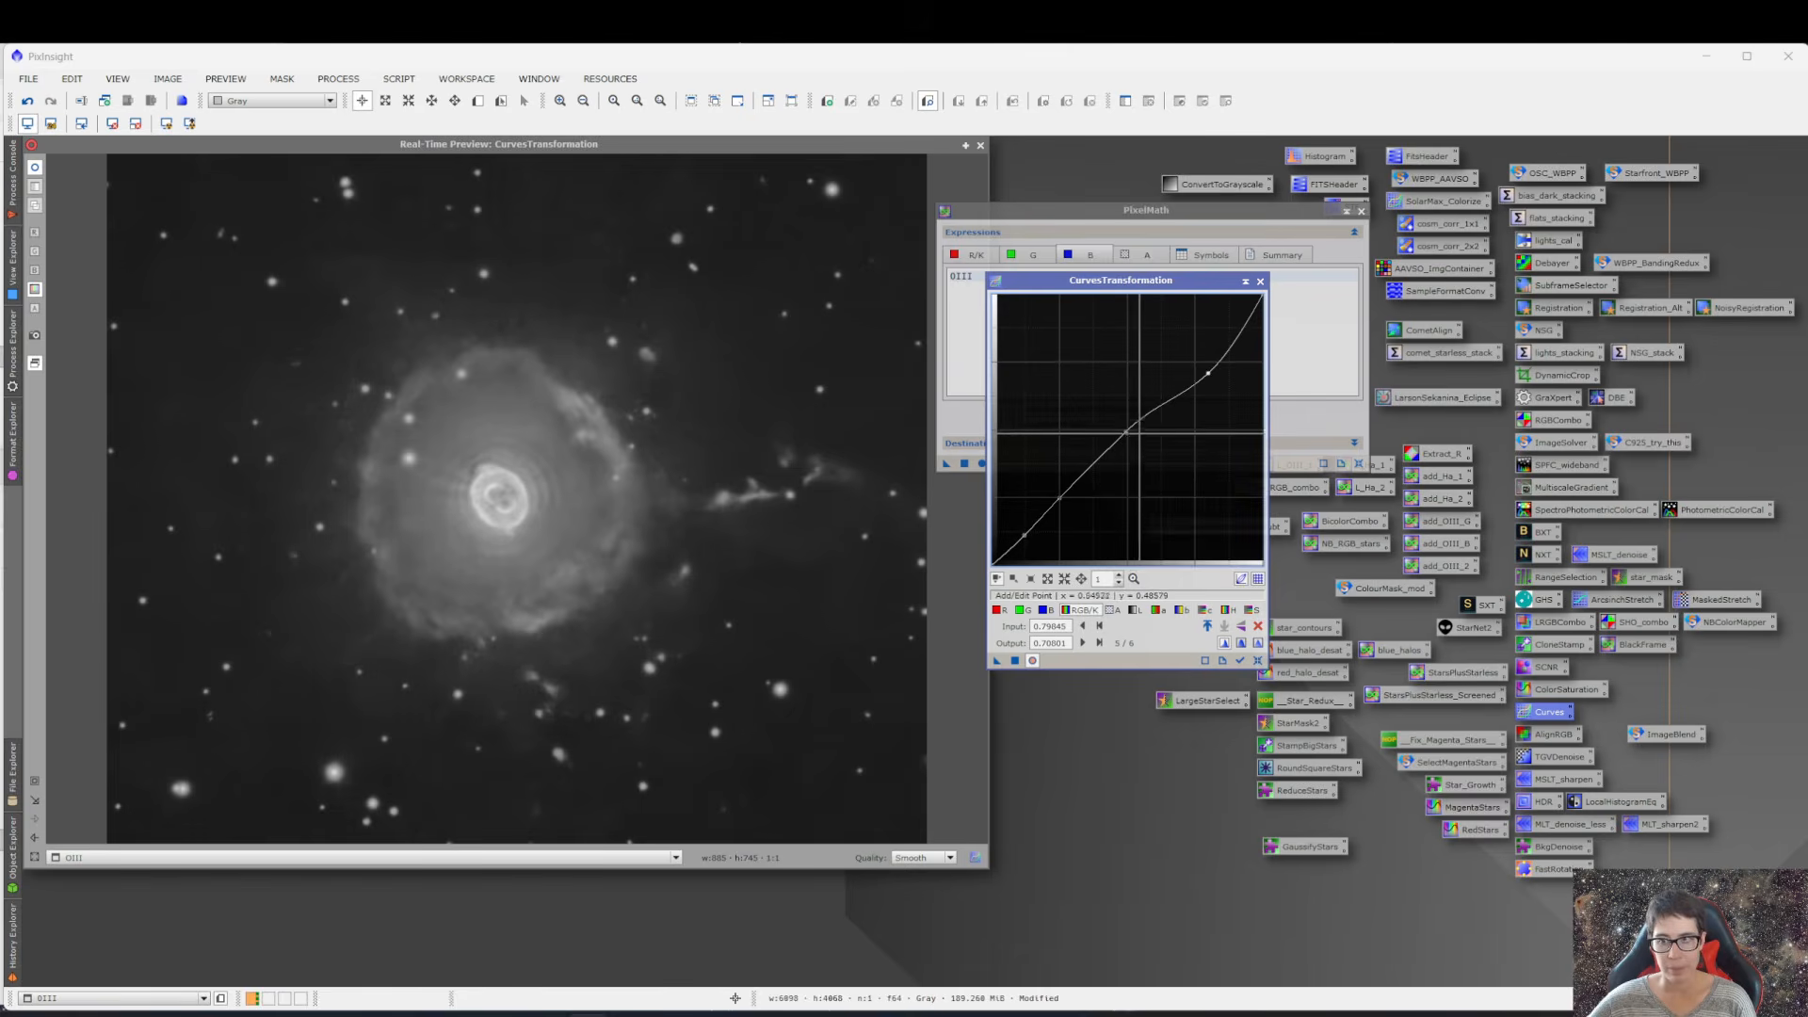
drag(1129, 432, 1132, 434)
click(1014, 661)
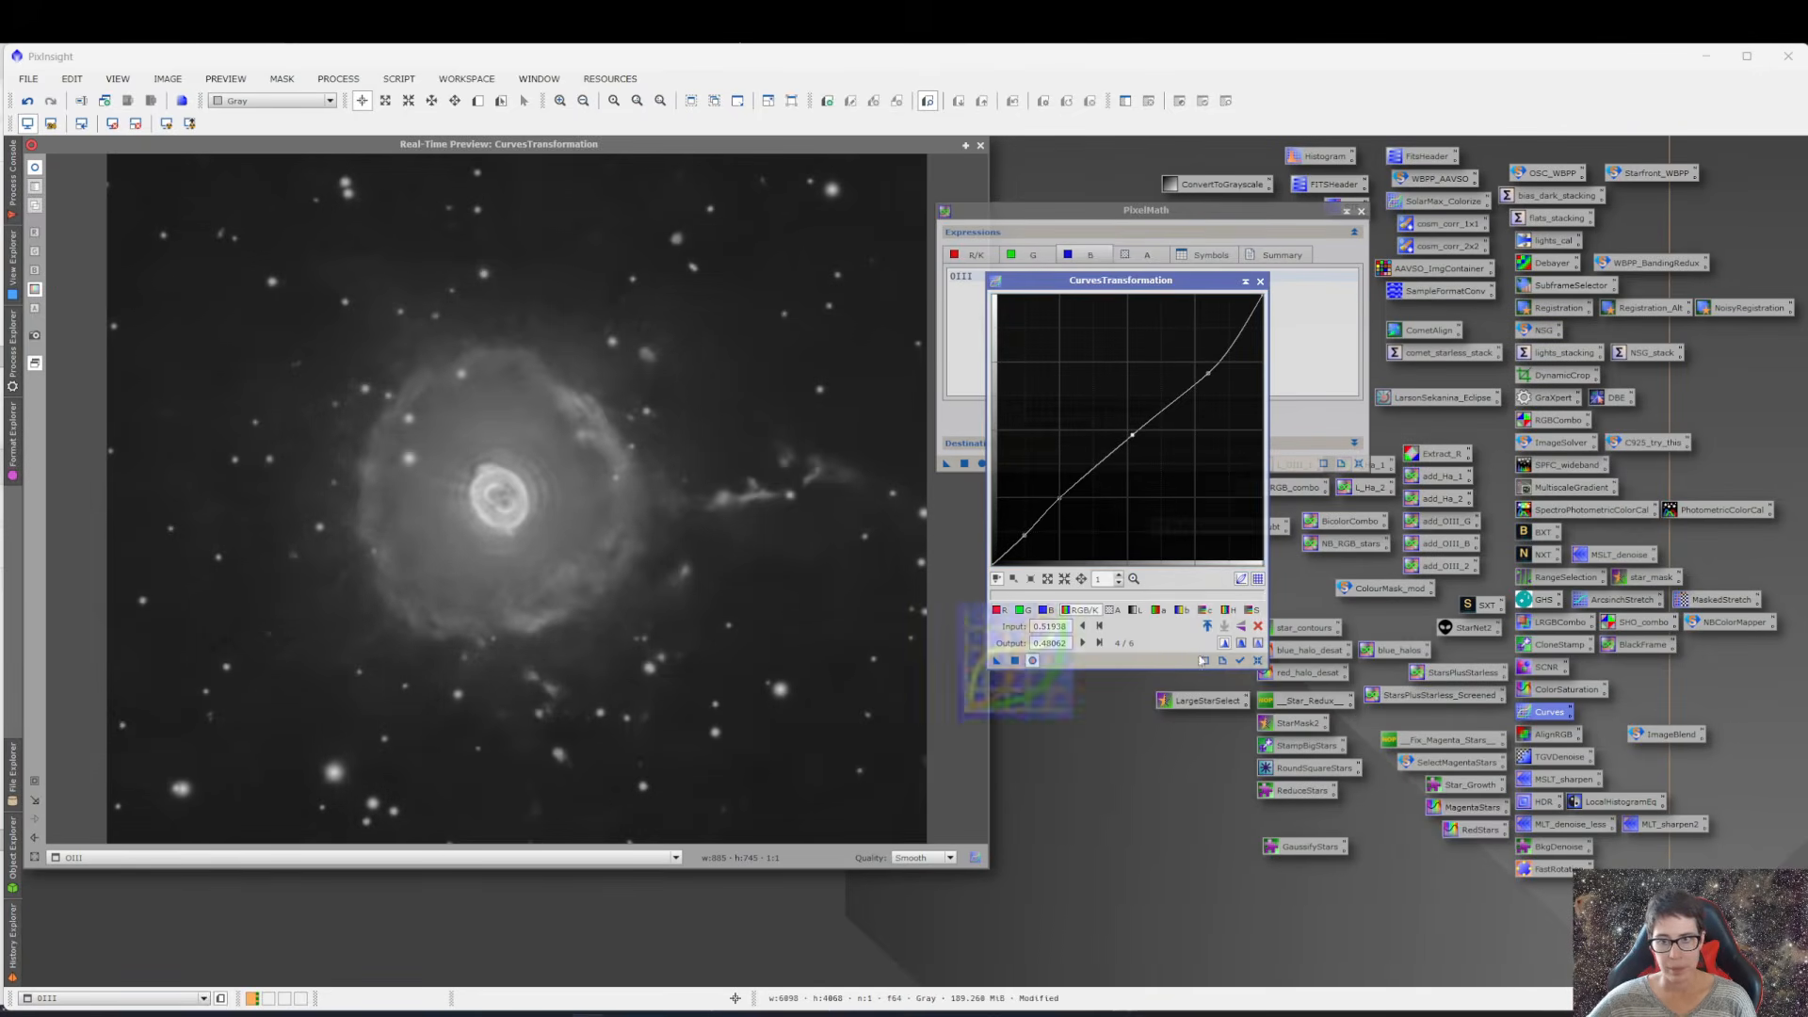
click(1258, 662)
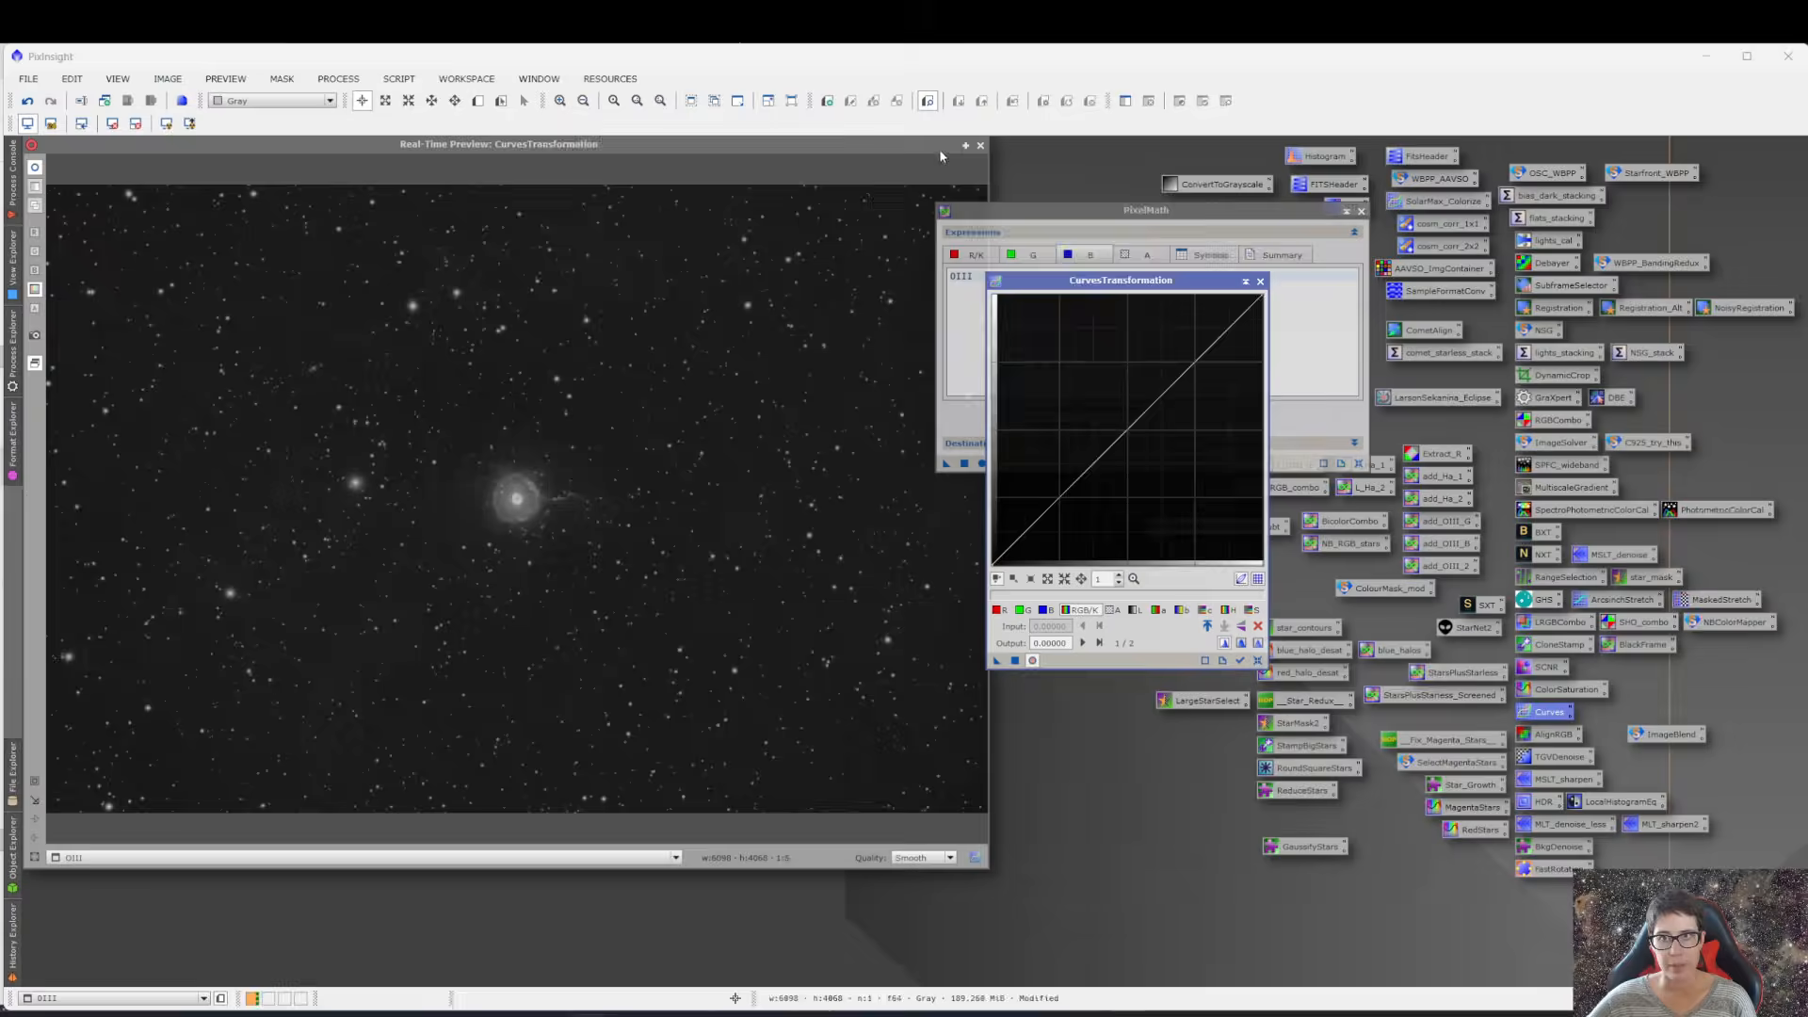
click(982, 145)
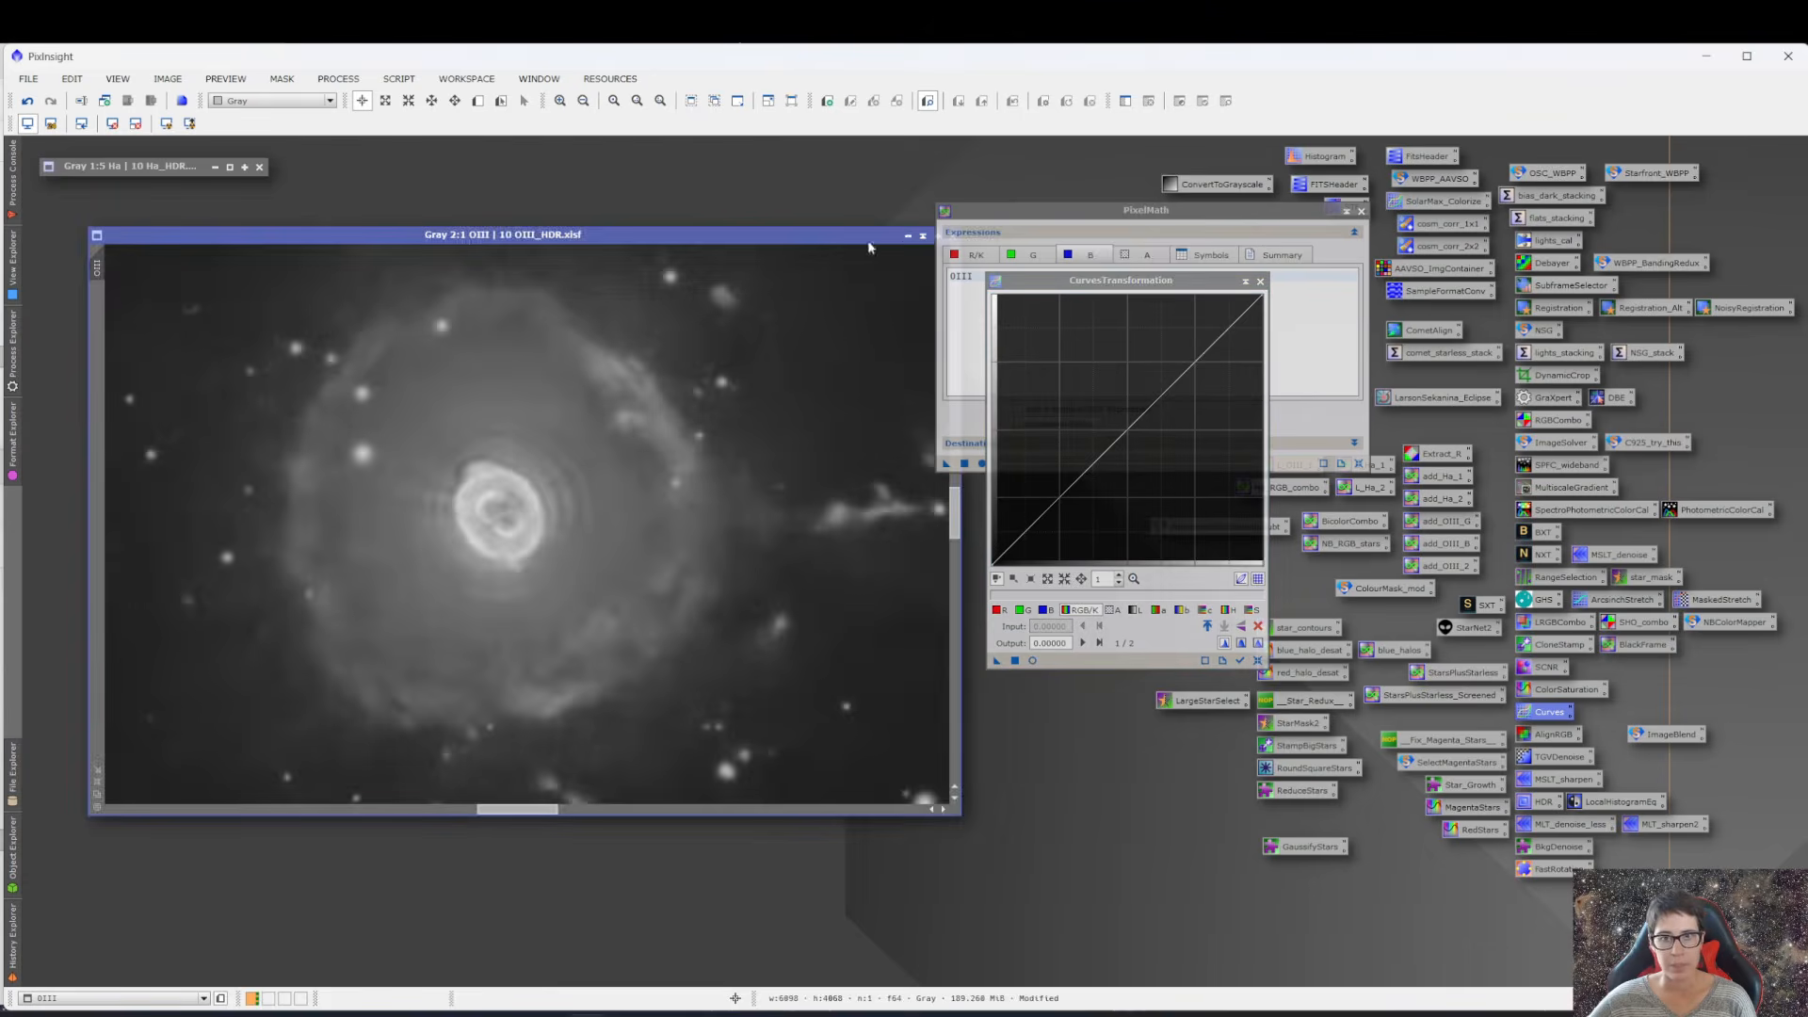
click(919, 236)
- Expand Ha, preview curves on its nebula, and pin the curve on the diagonal at about 0.50, 0.24 and 0.12
double_click(169, 166)
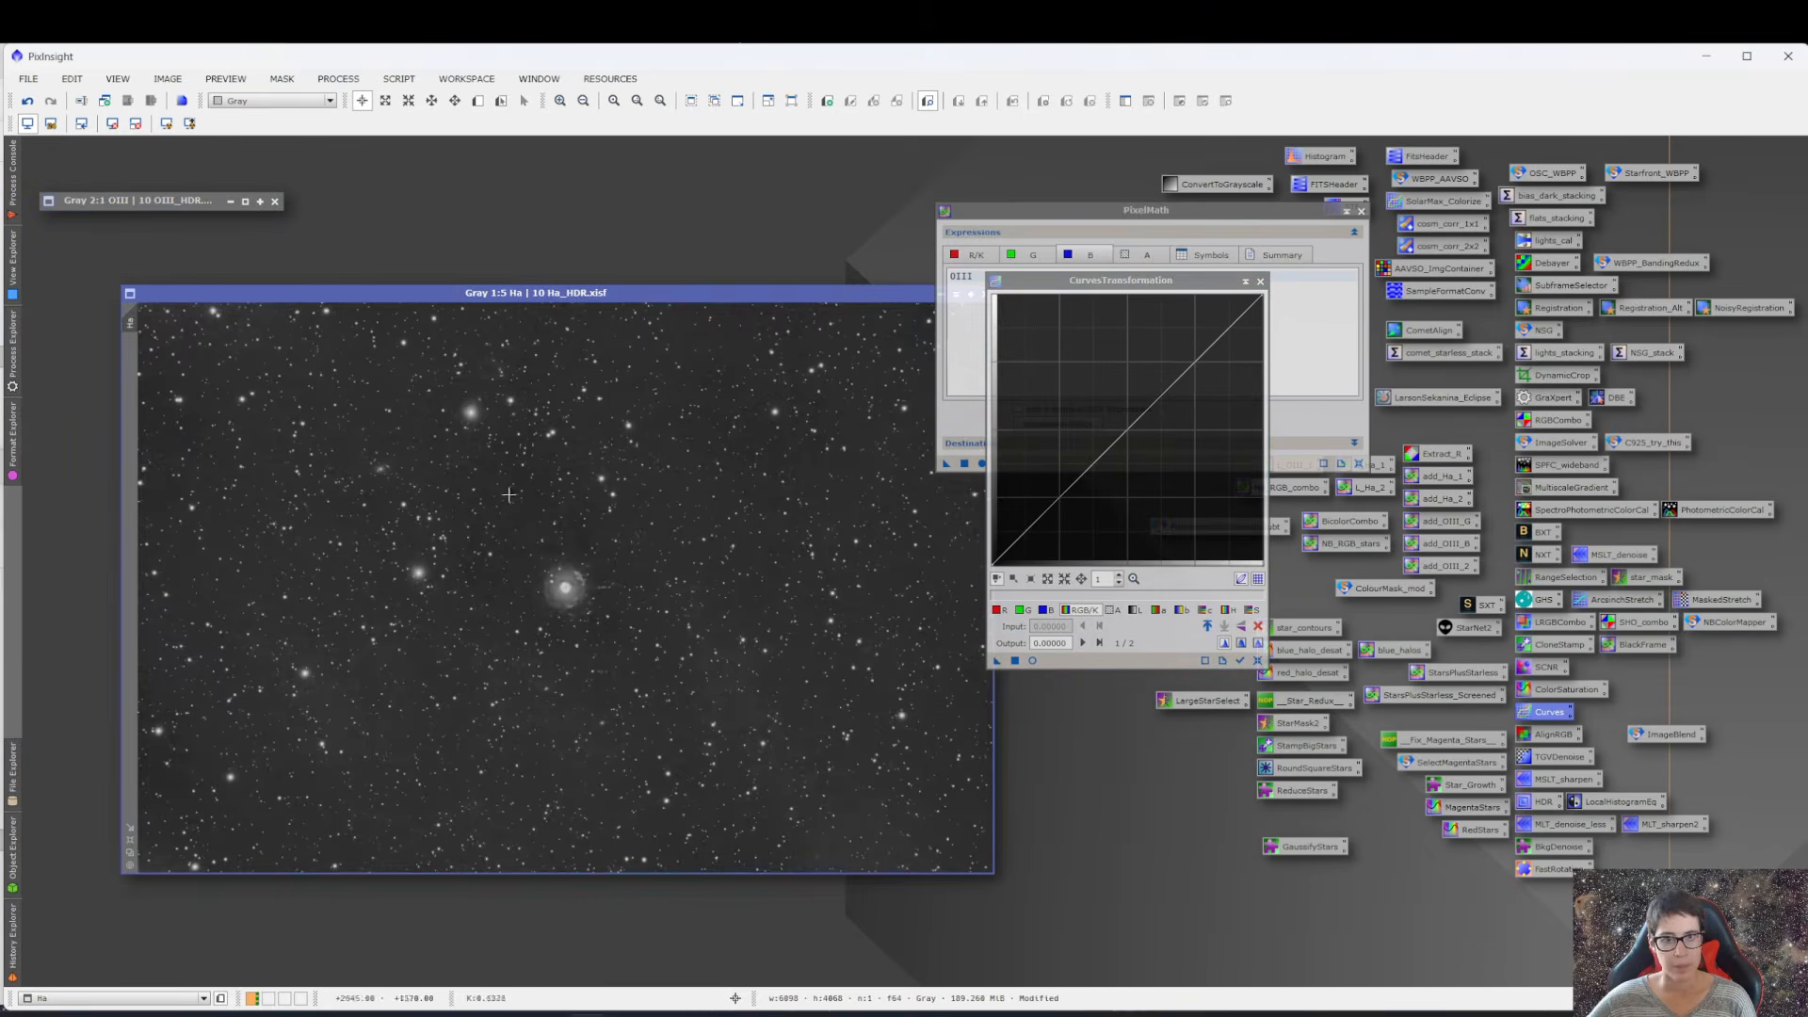
click(1032, 660)
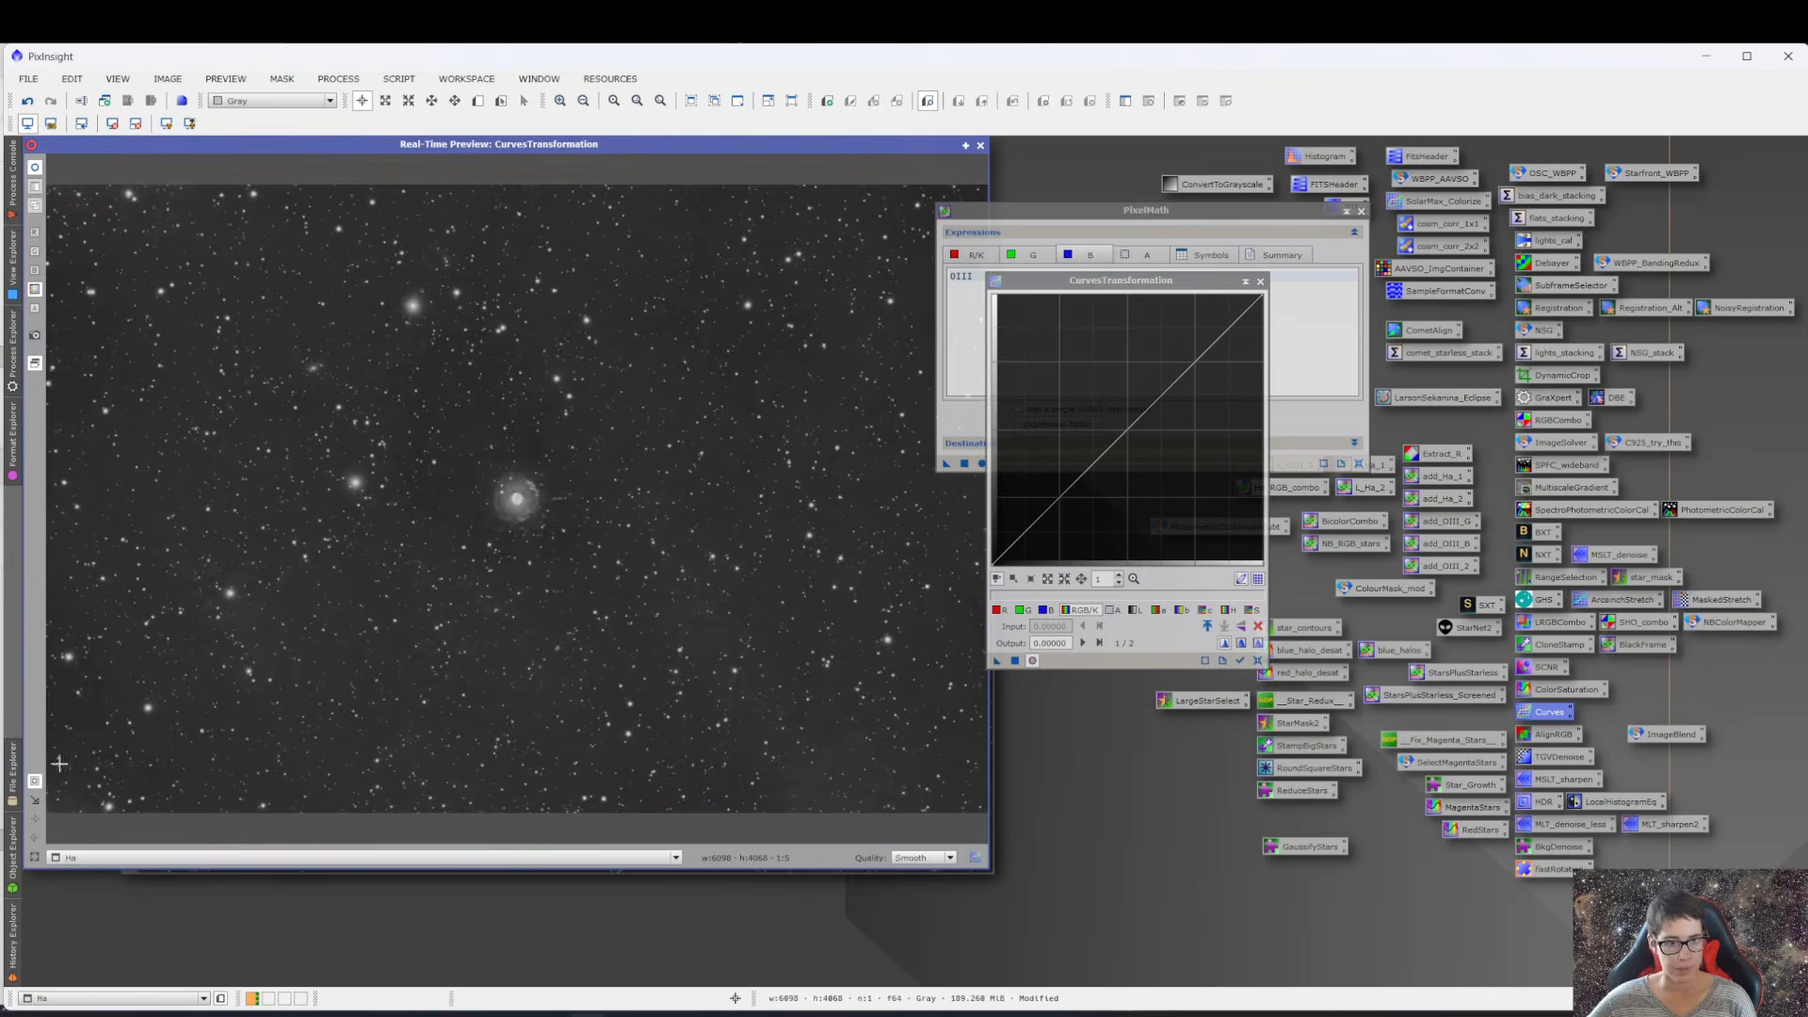
drag(455, 436, 573, 554)
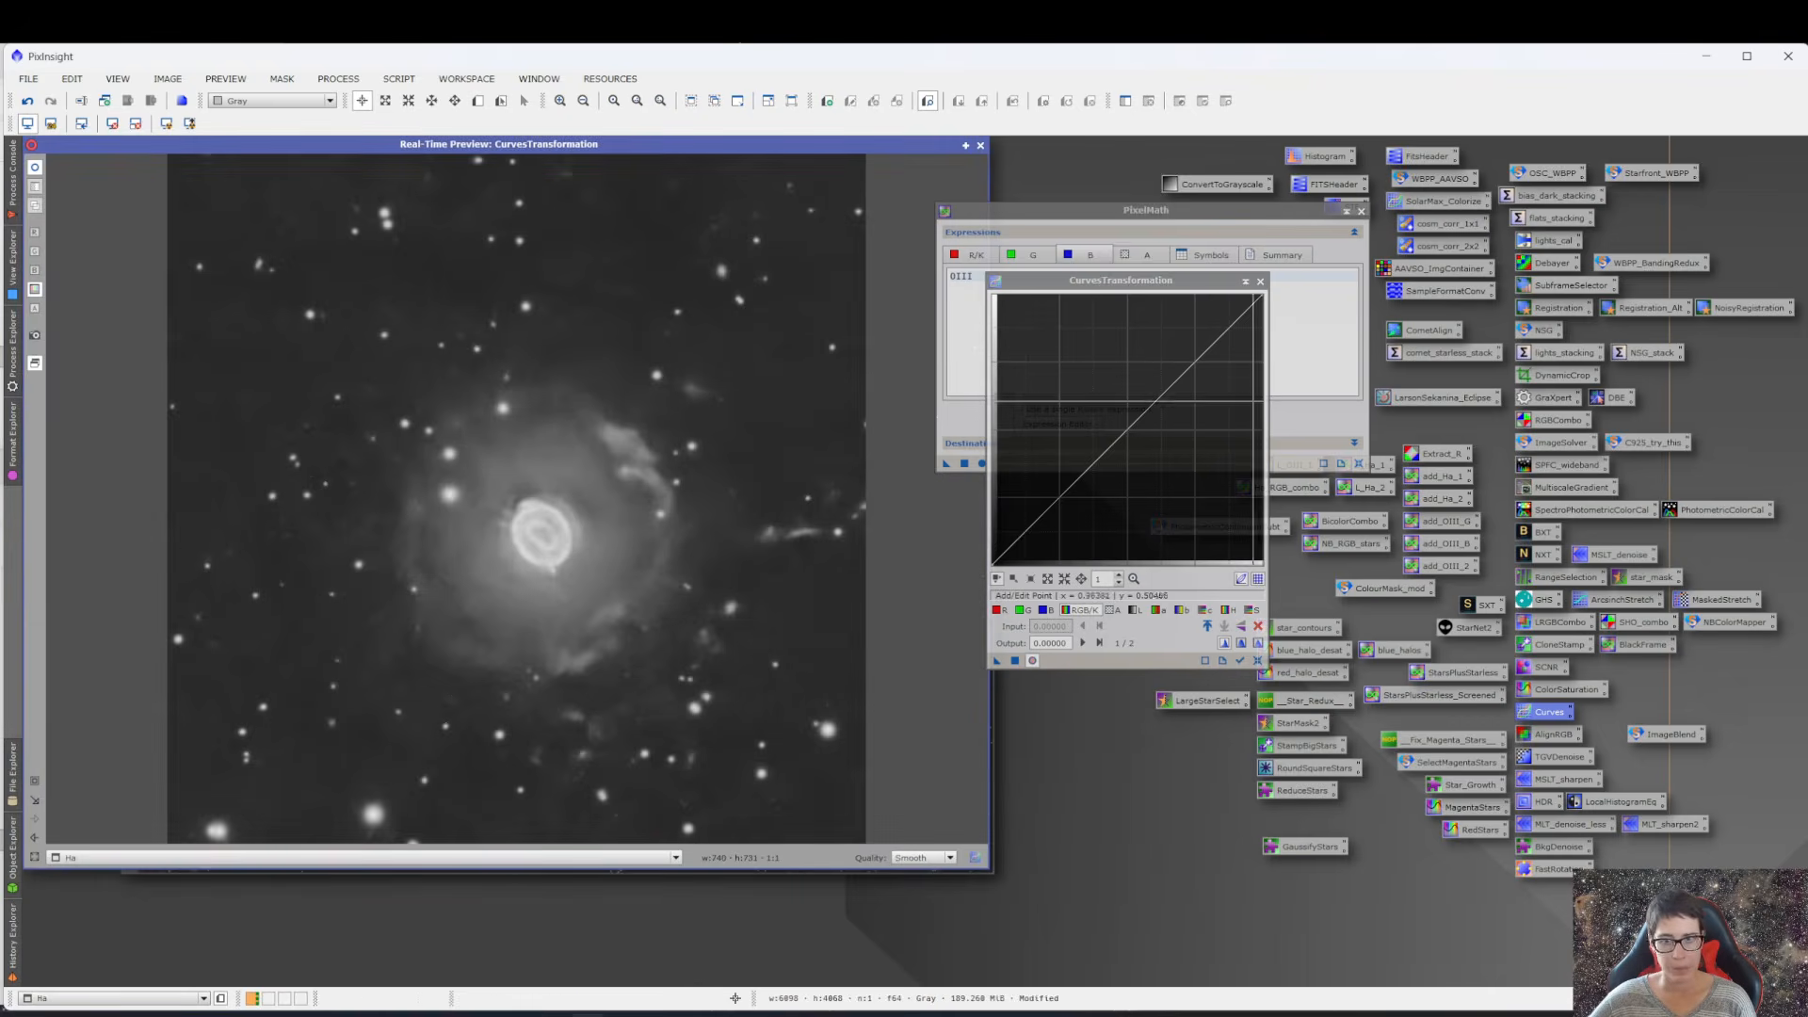
click(1126, 429)
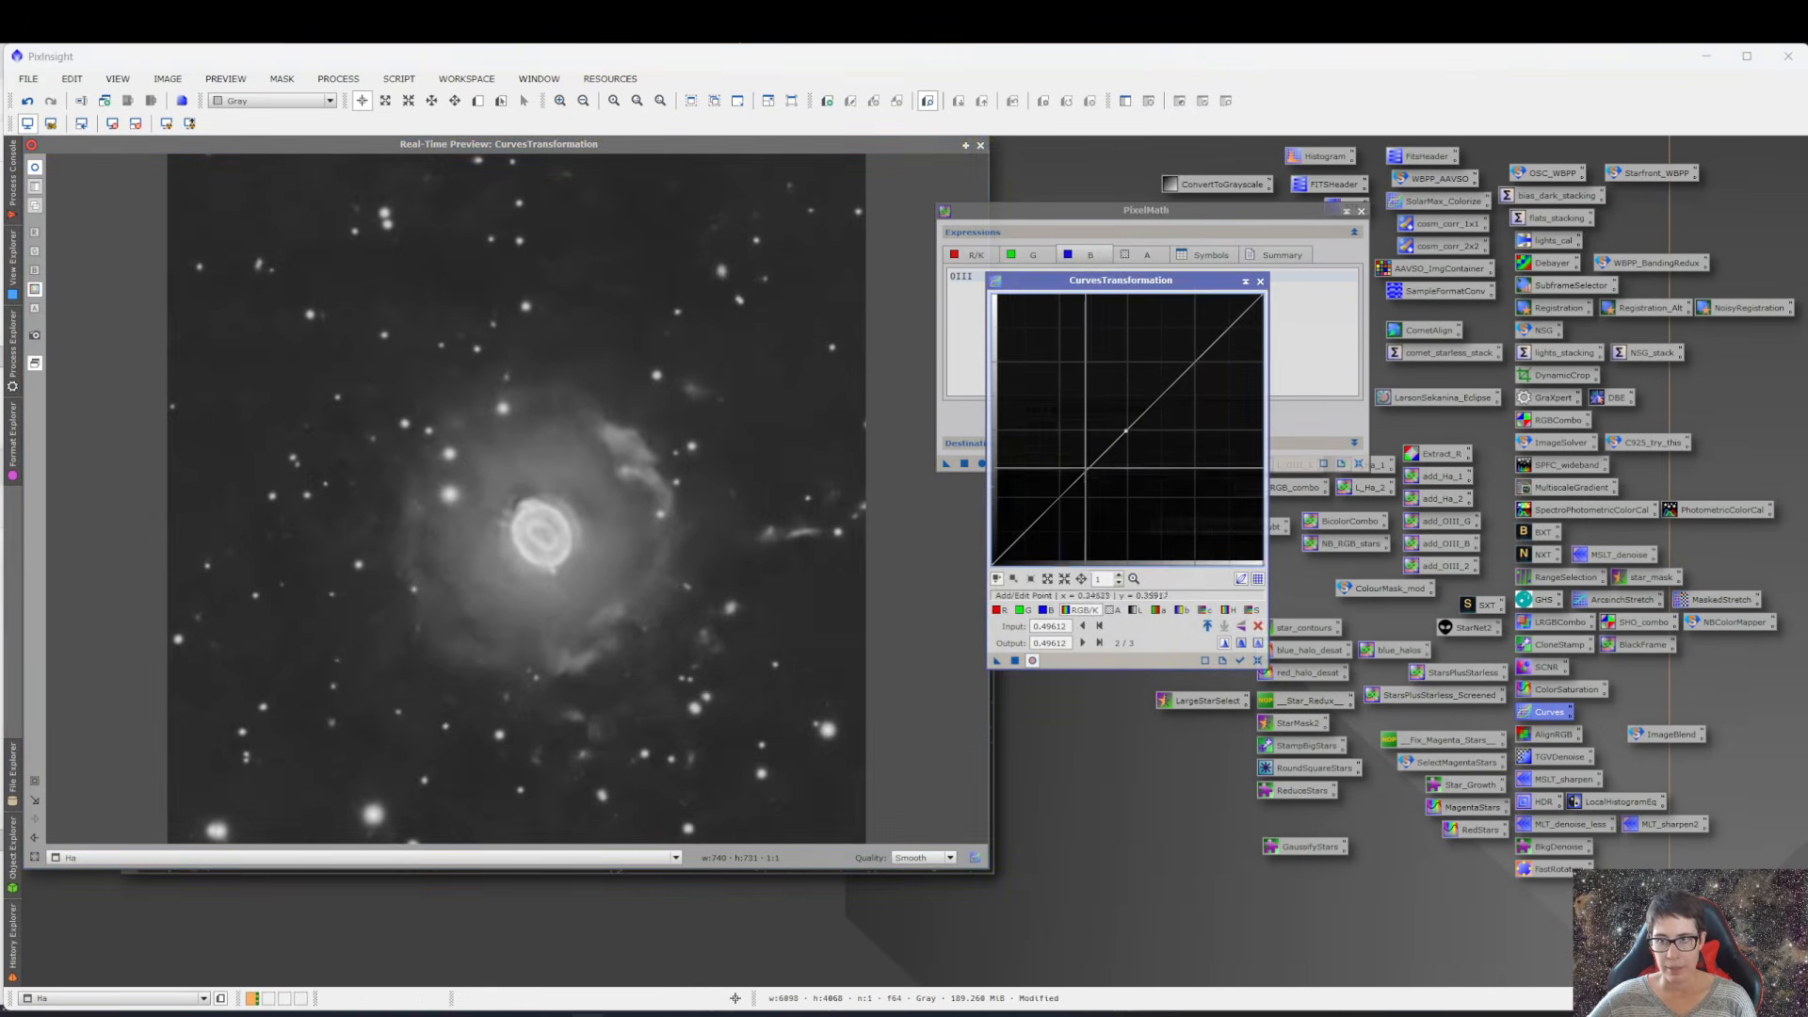
click(1057, 499)
click(1024, 534)
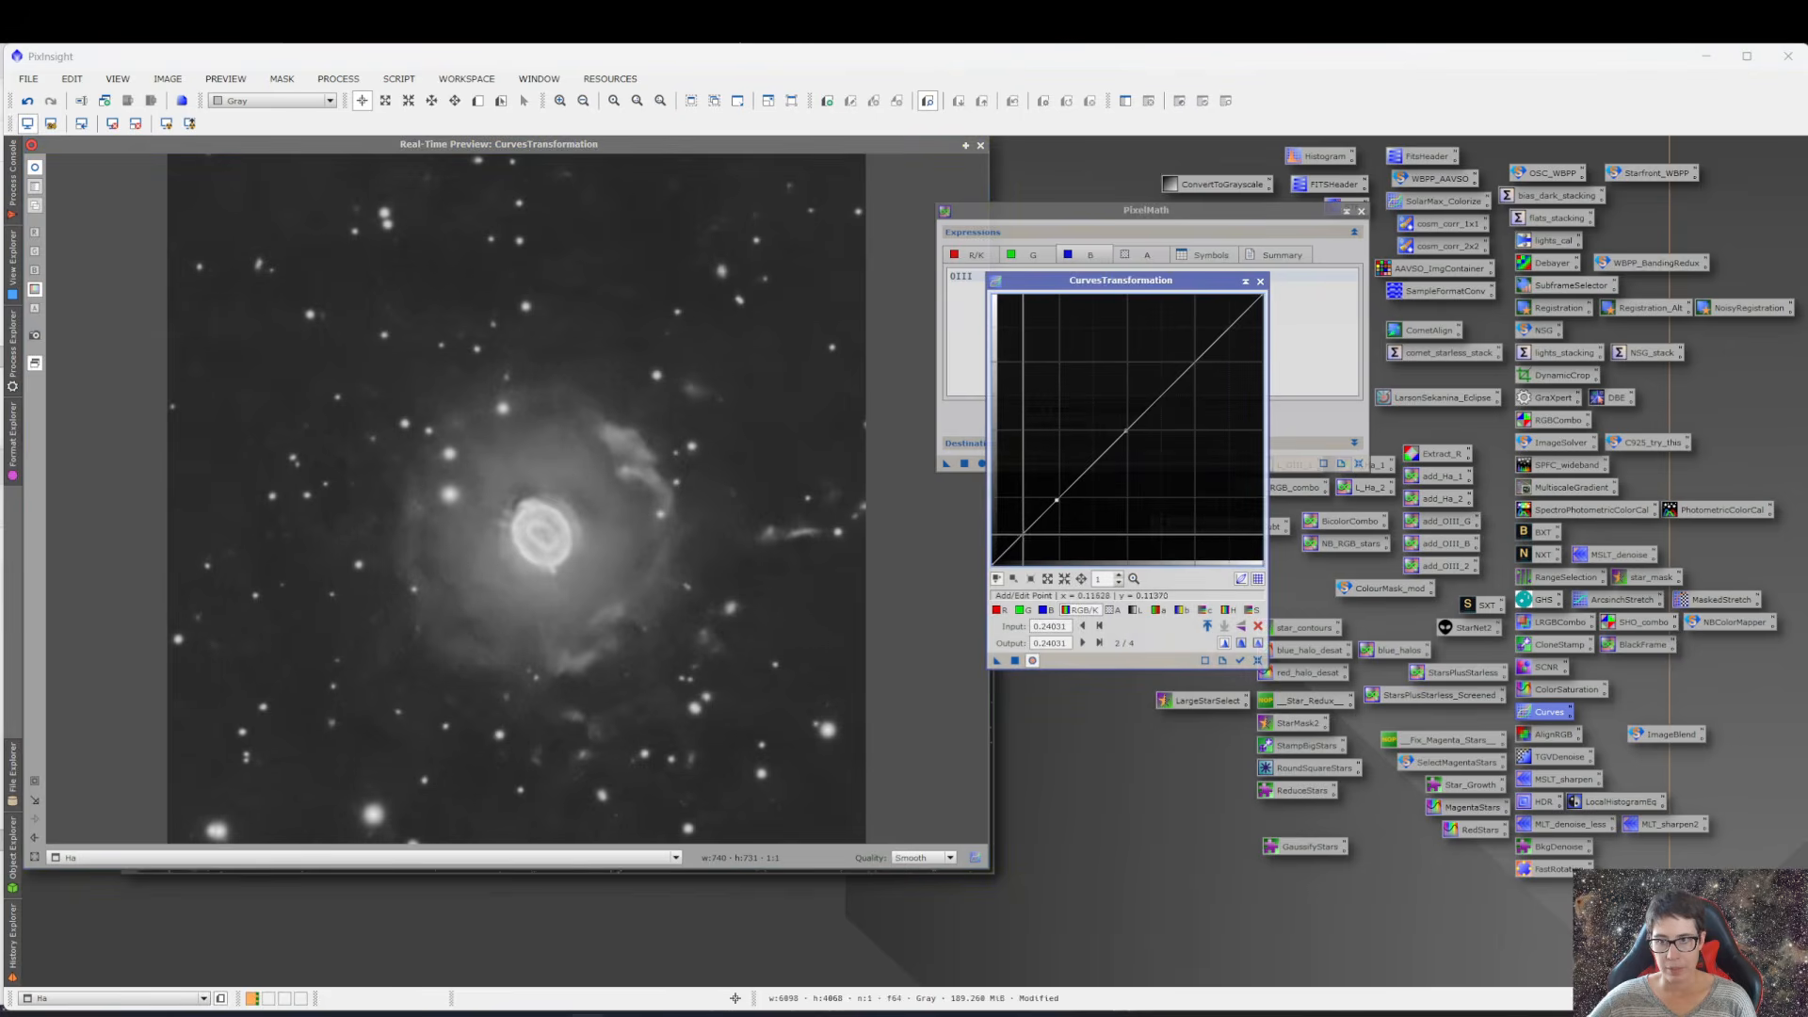
- Lower the curve to about 0.73 at input 0.79 and 0.10 at 0.14, apply it to Ha, reset it, and check the nebula
drag(1202, 355, 1206, 367)
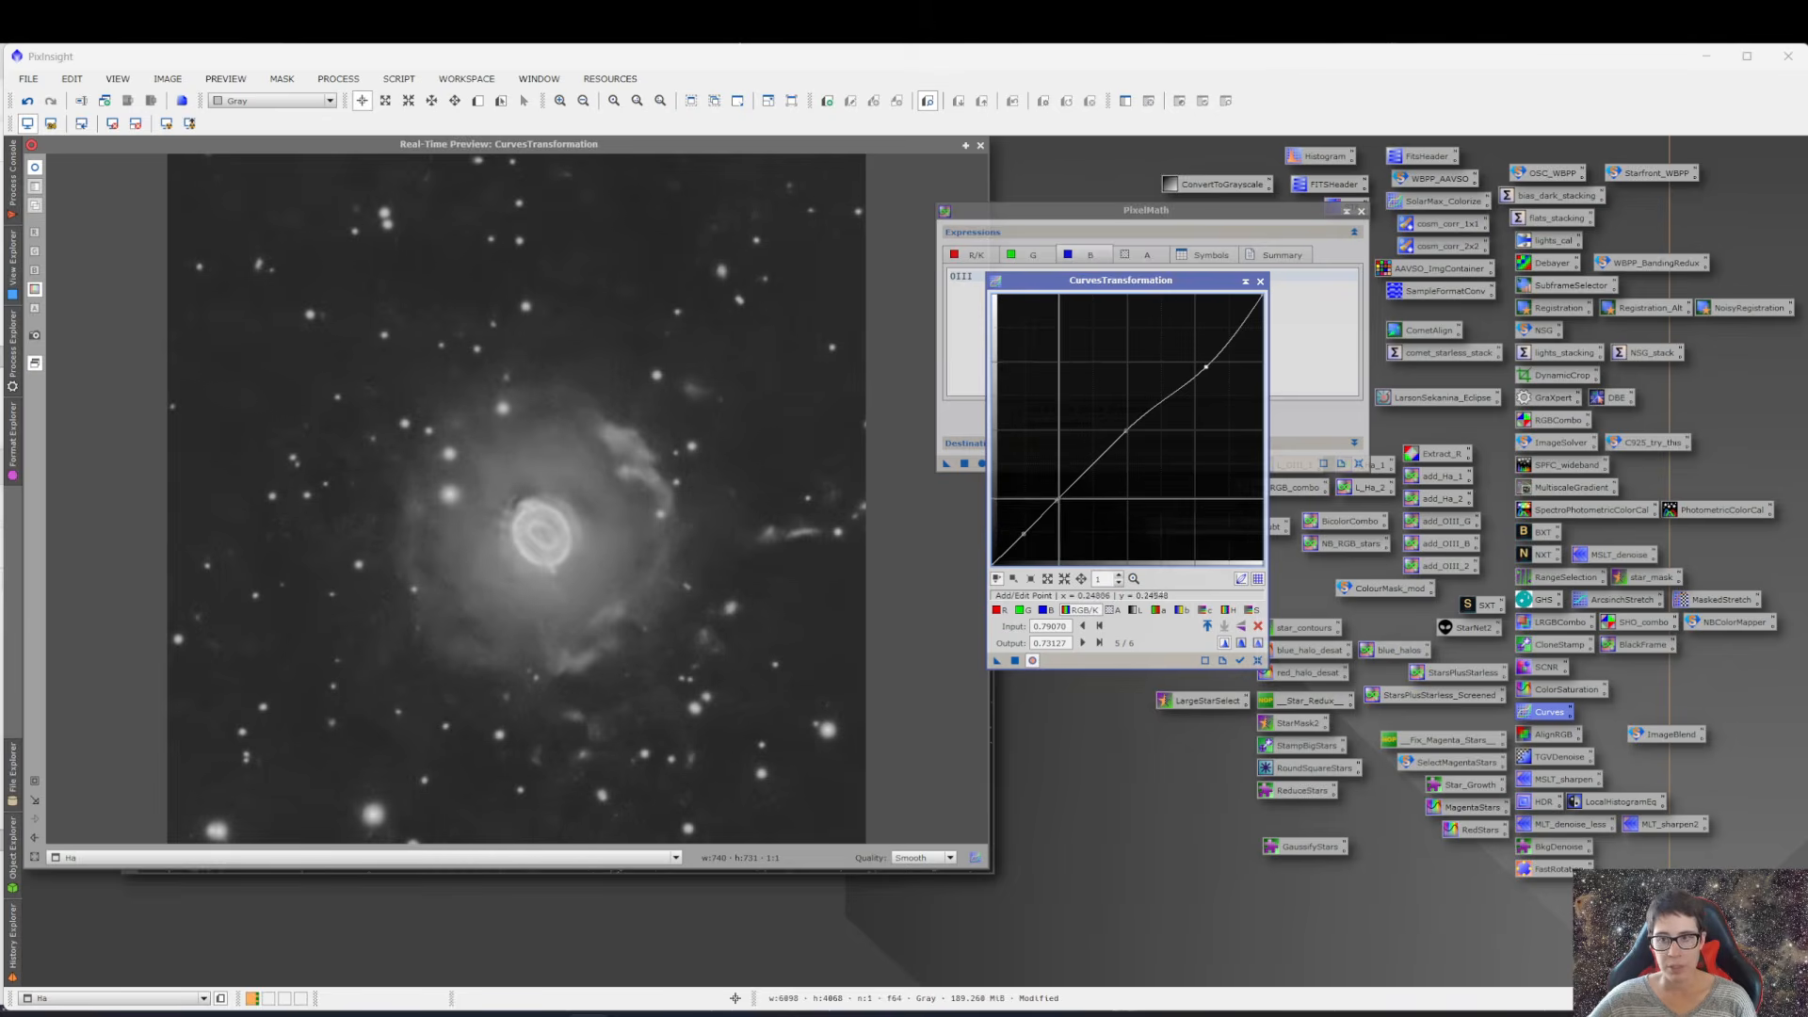
drag(1025, 534, 1025, 532)
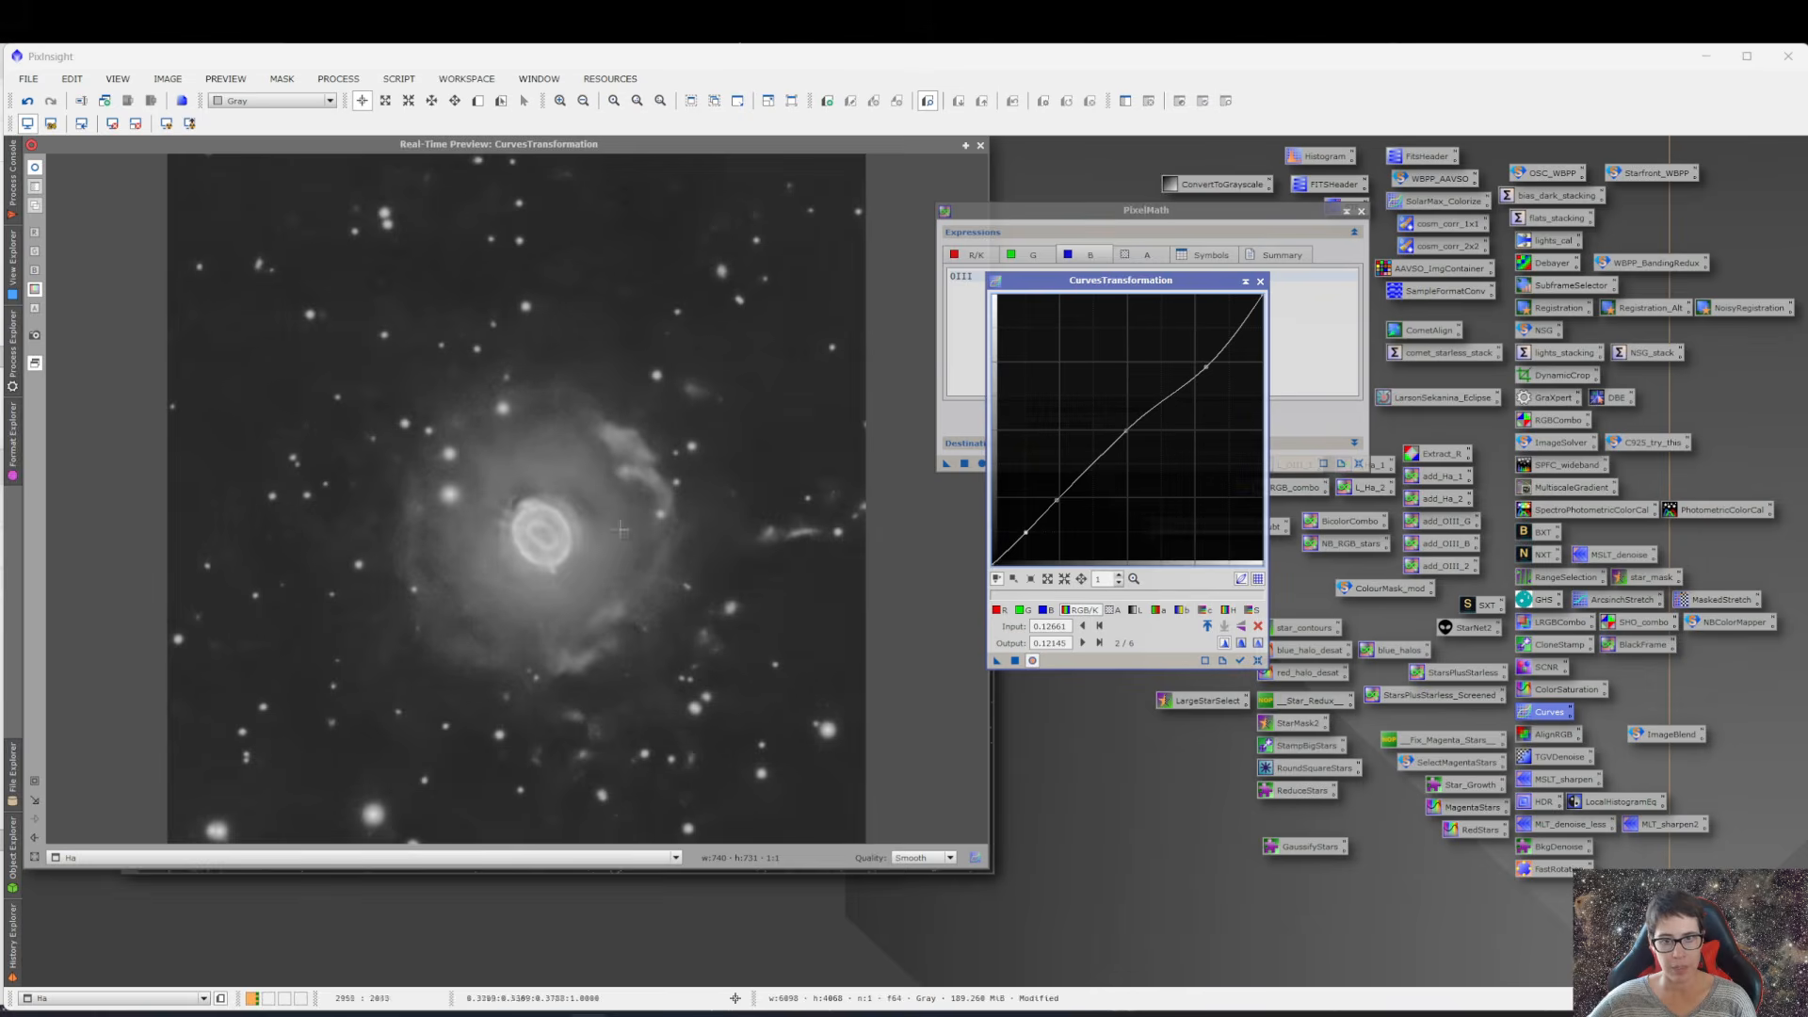
drag(1026, 532, 1032, 539)
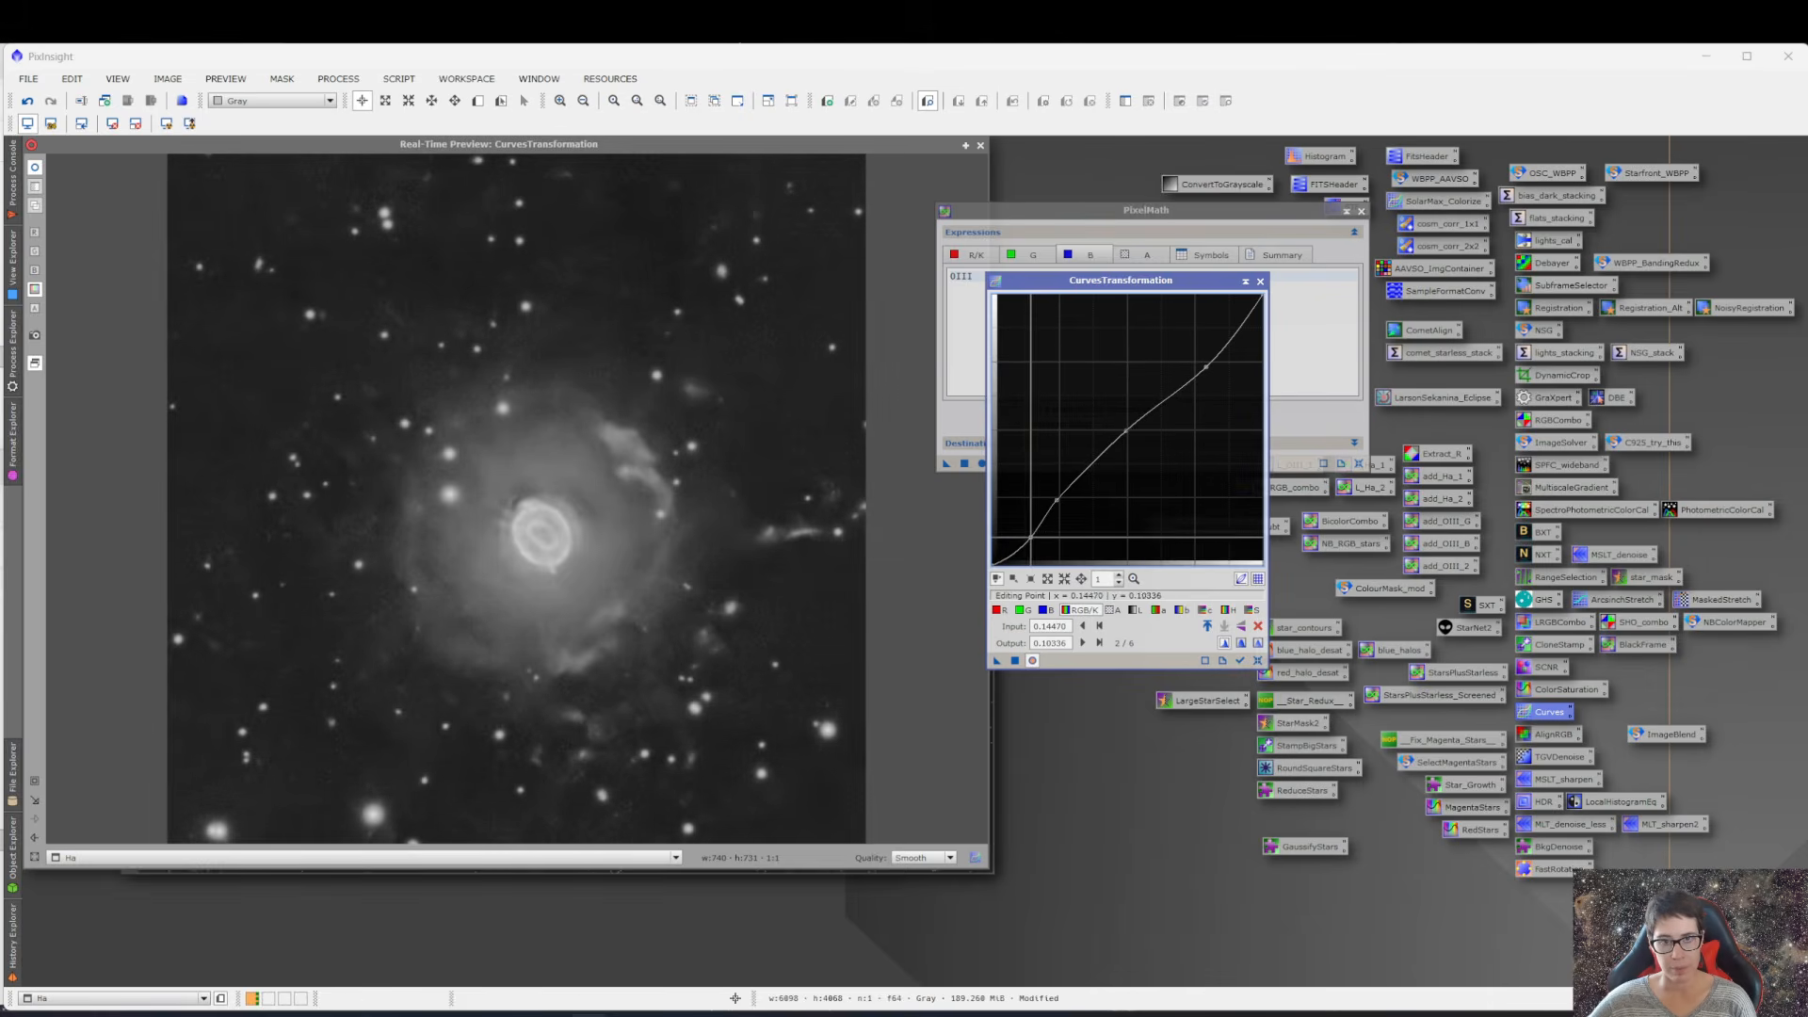
click(1014, 660)
click(1258, 660)
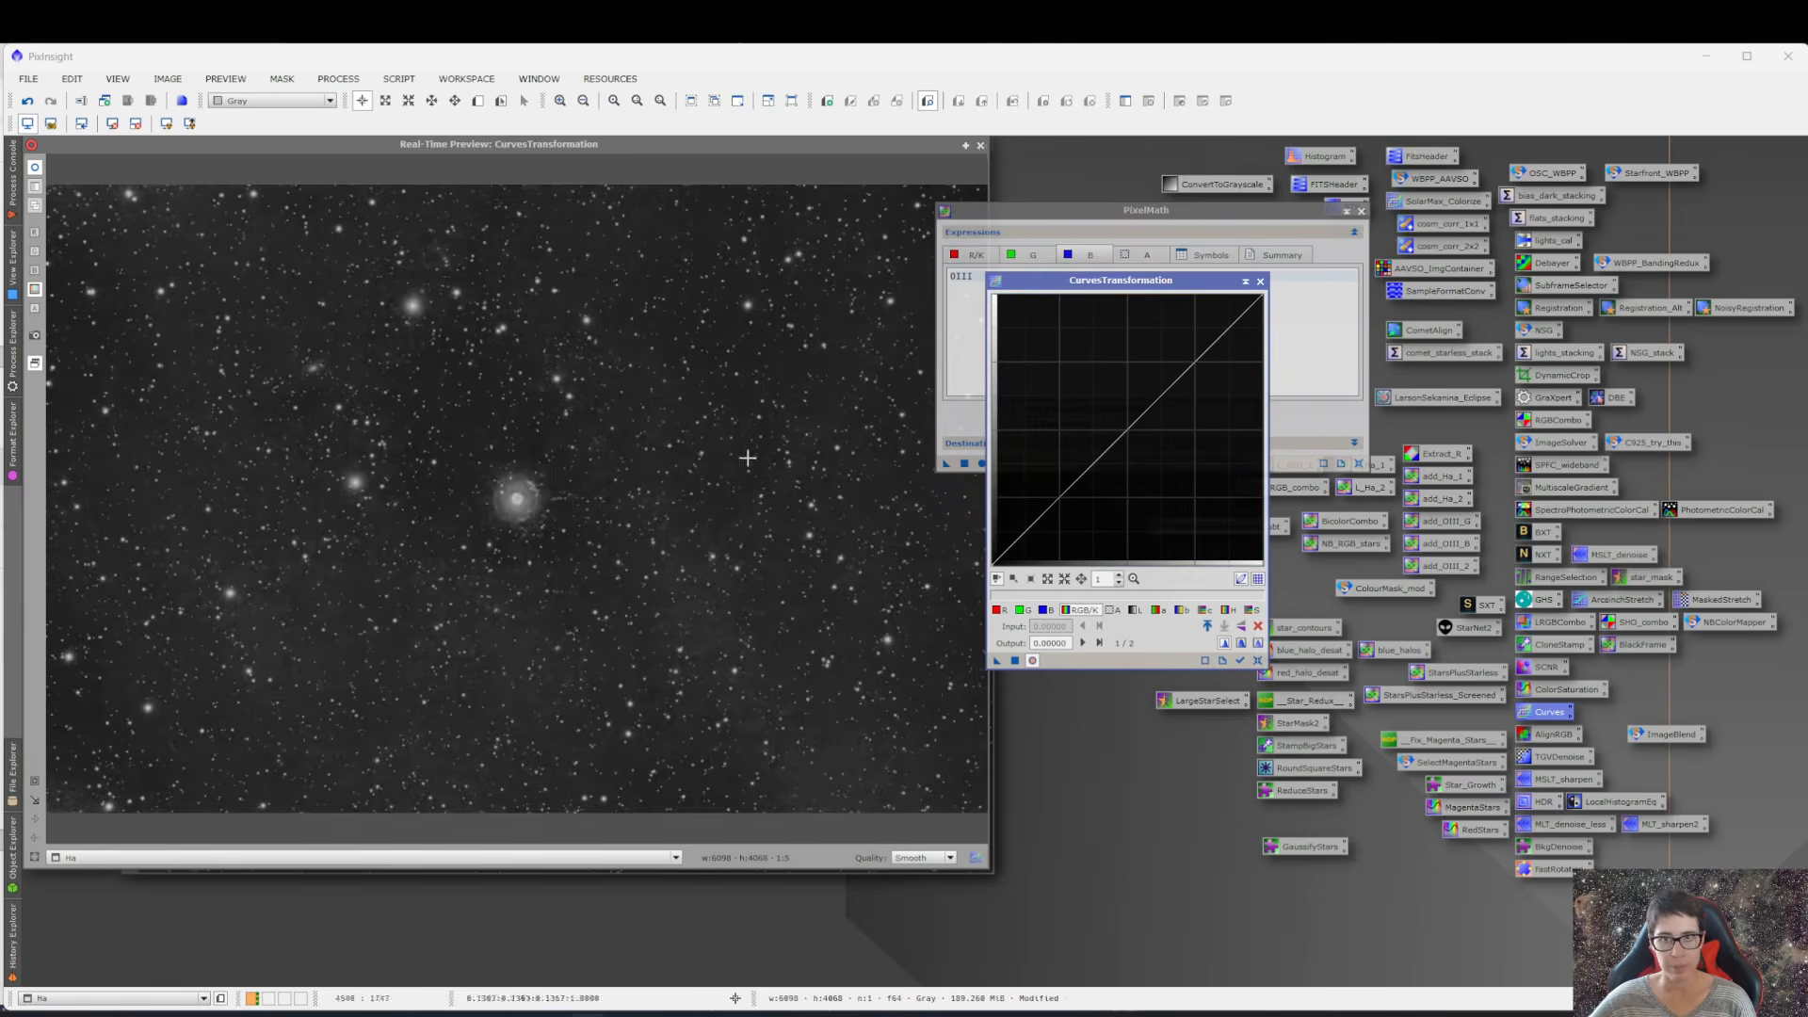
click(981, 146)
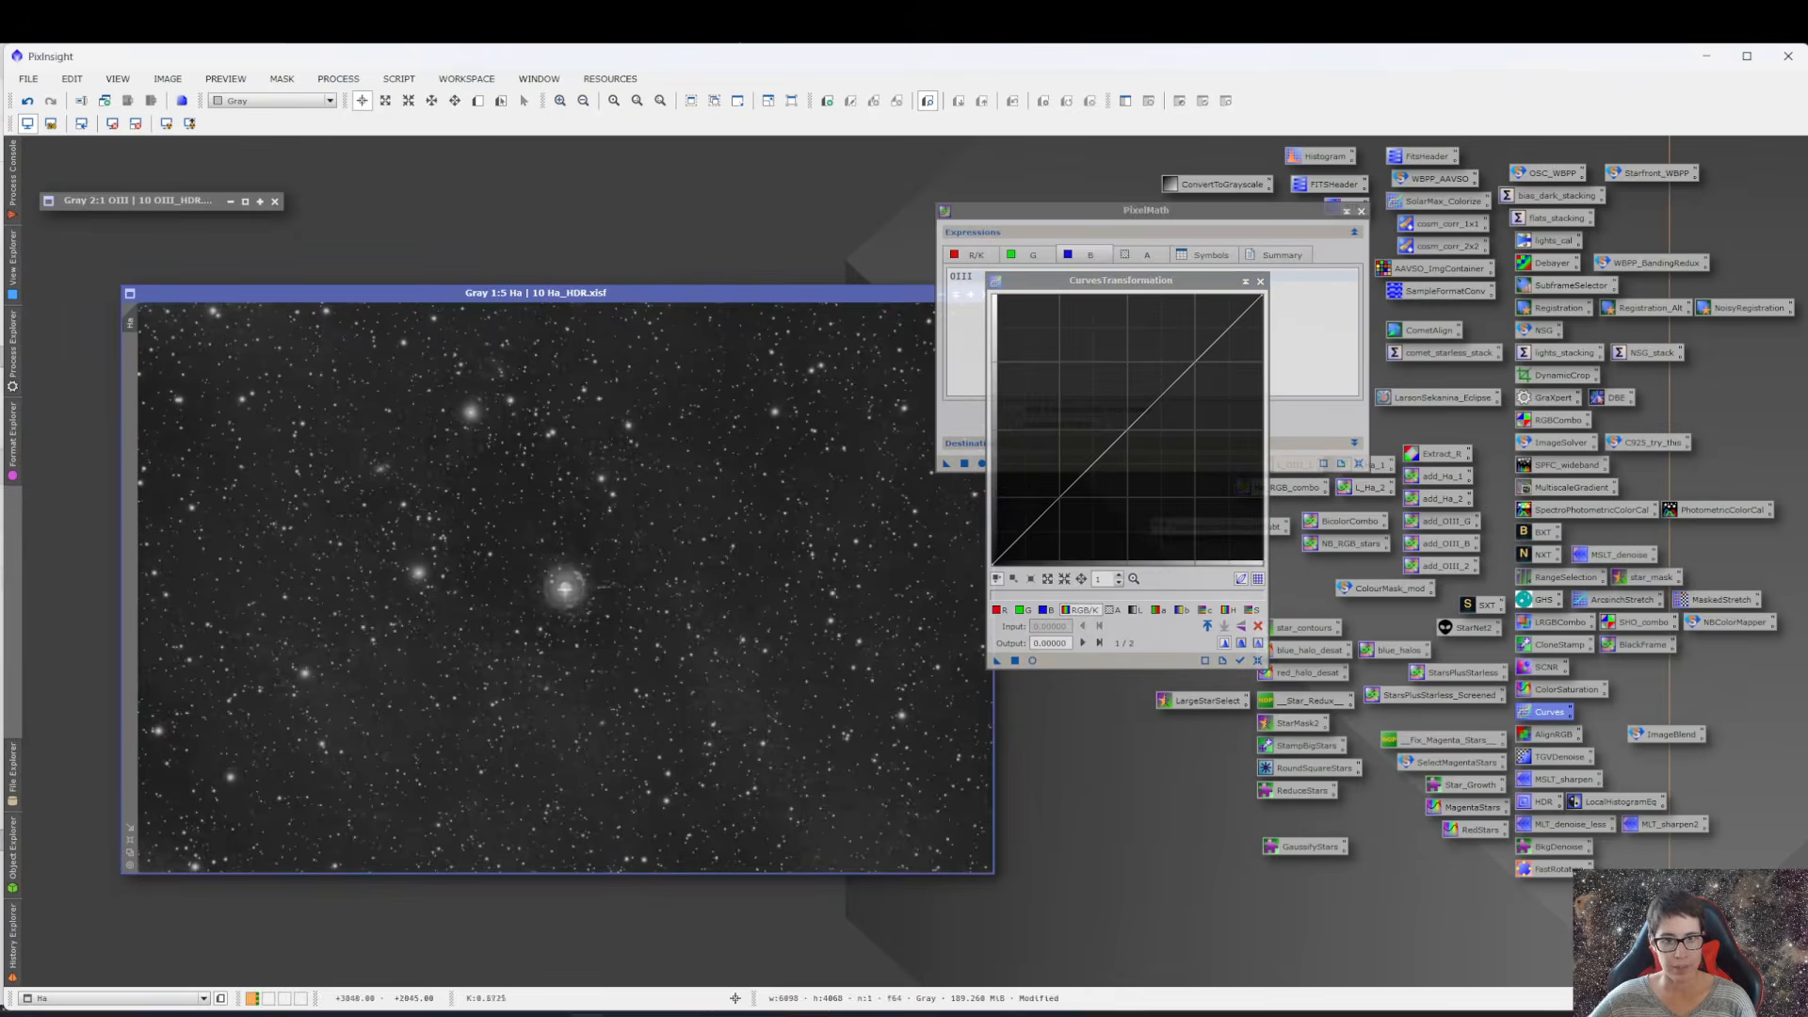
scroll(565, 588, up, 5)
scroll(564, 588, down, 5)
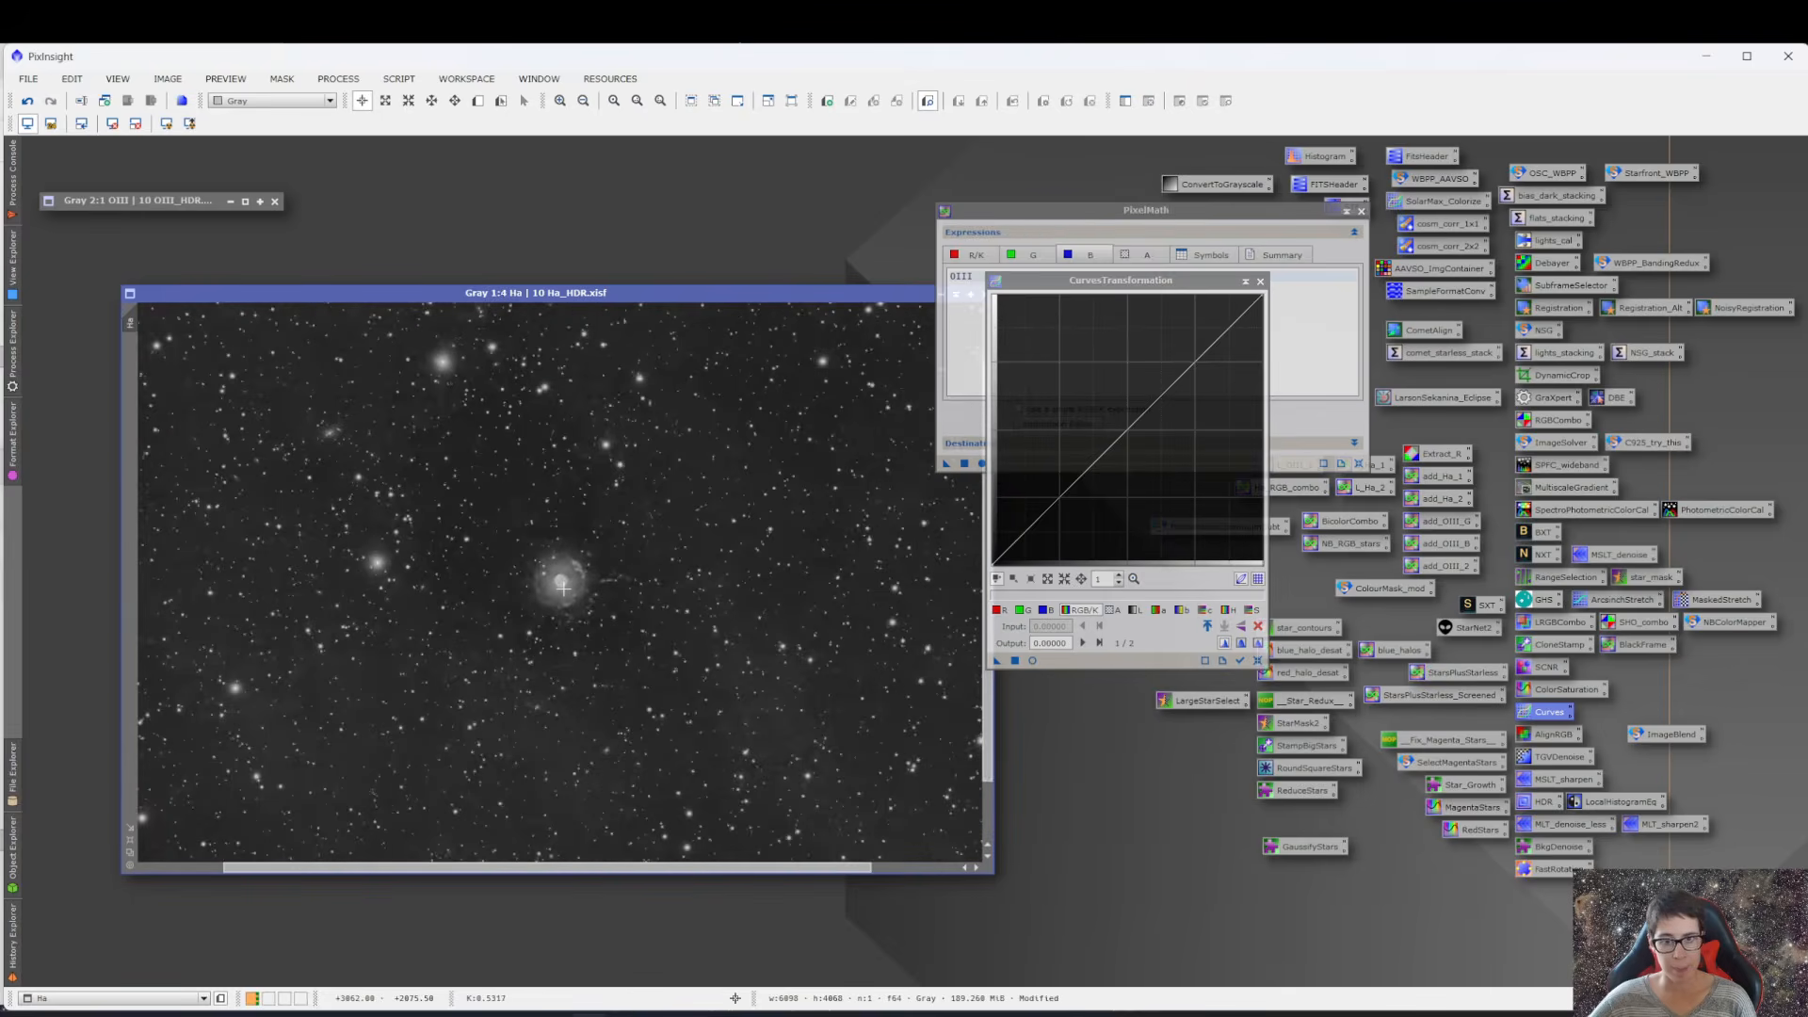
- Collapse the CurvesTransformation and Ha windows, combine the adjusted Ha and OIII images with PixelMath, and inspect the nebula's core
drag(839, 295, 782, 244)
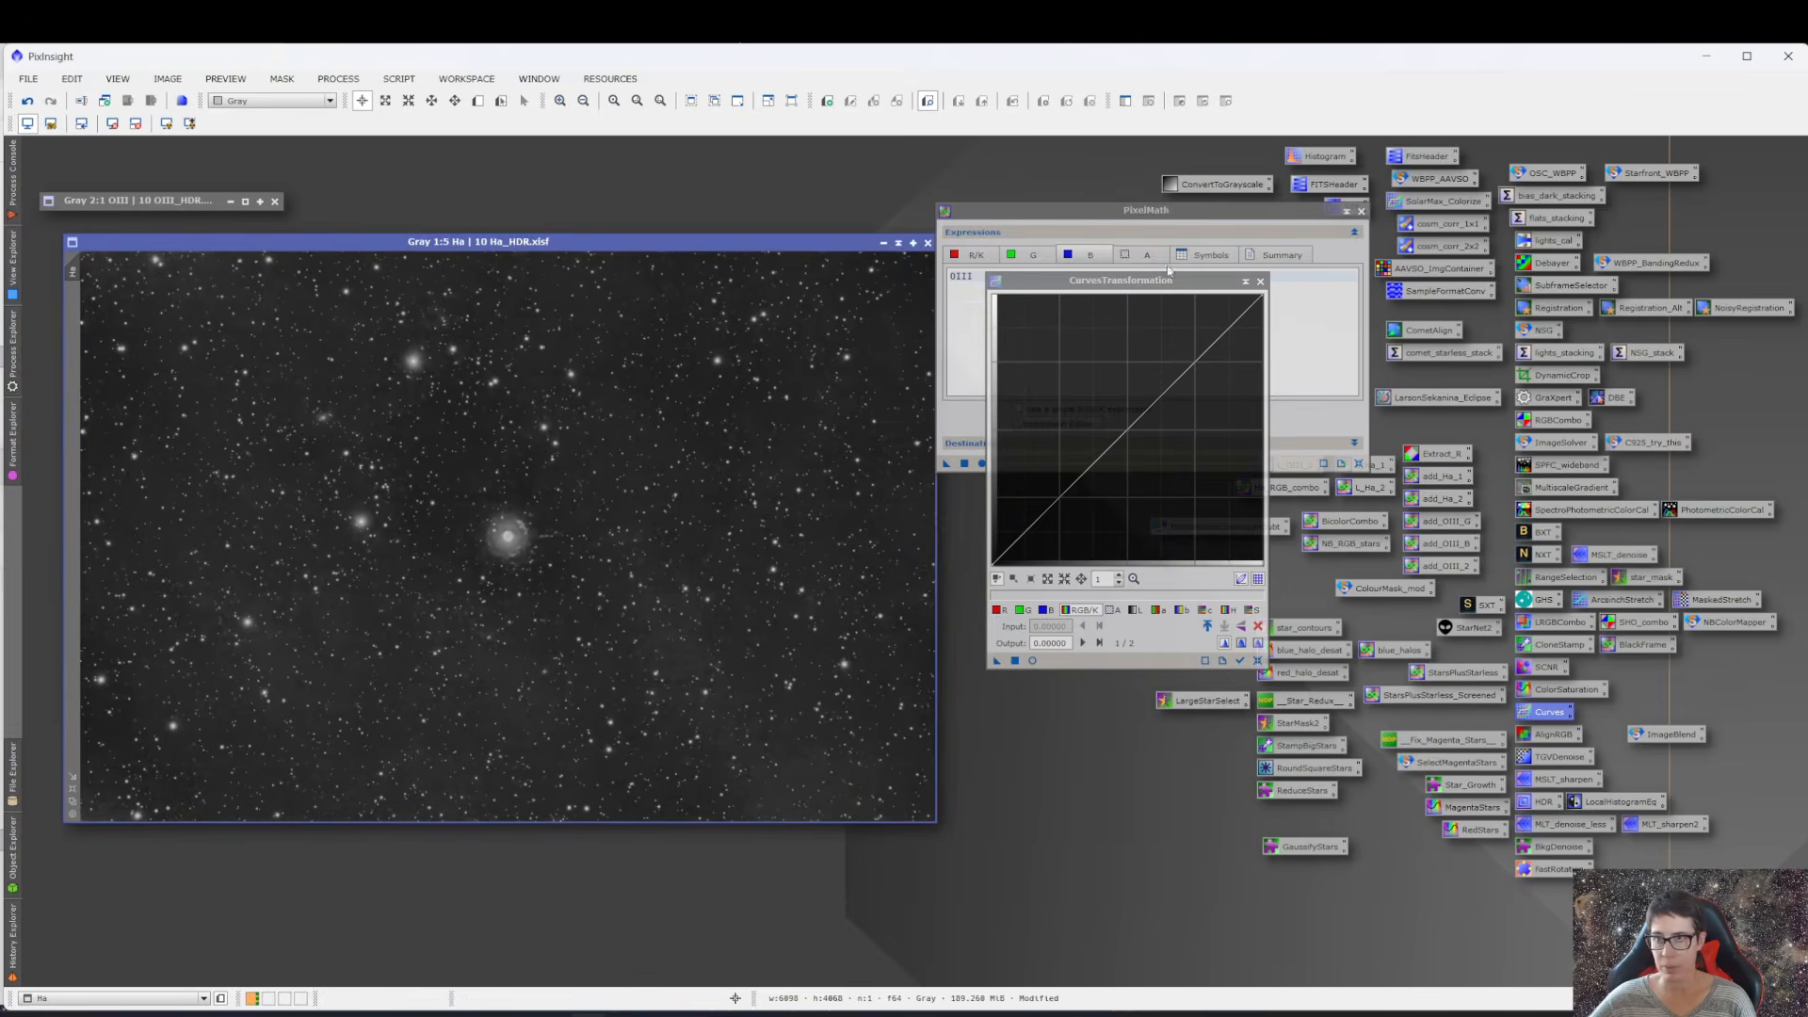
click(1245, 283)
click(885, 243)
click(982, 463)
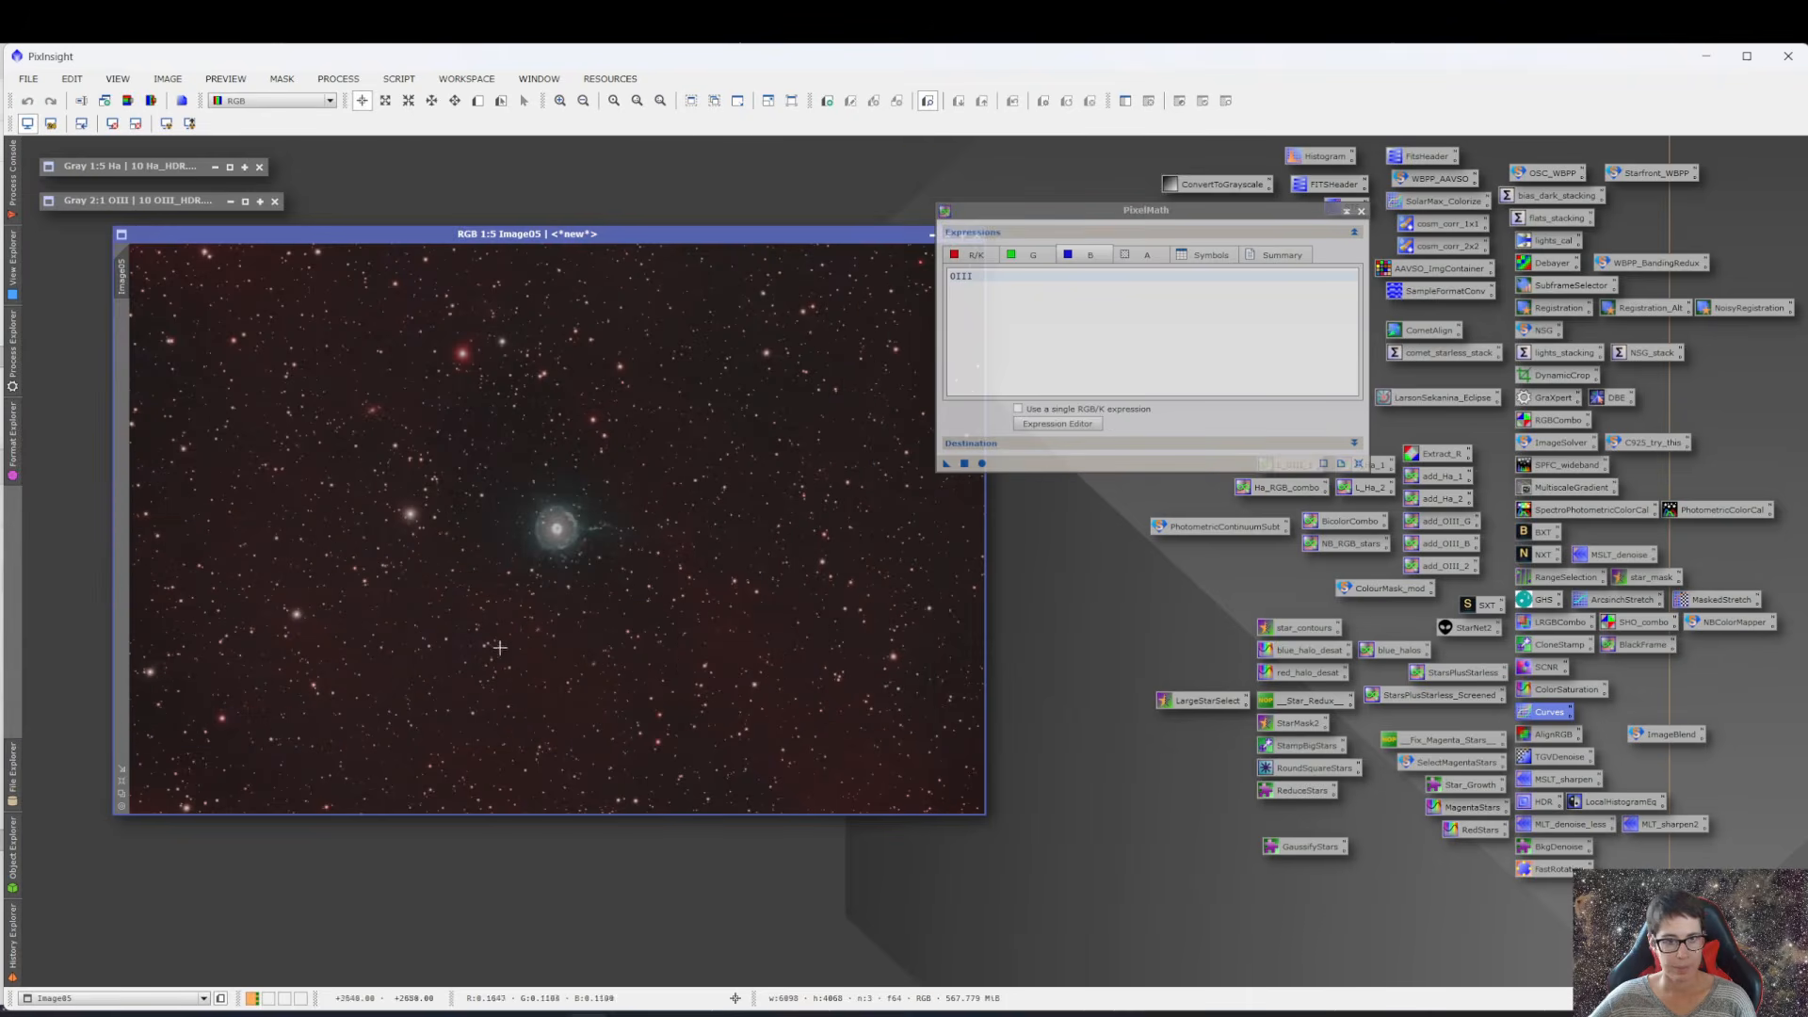
scroll(546, 527, up, 4)
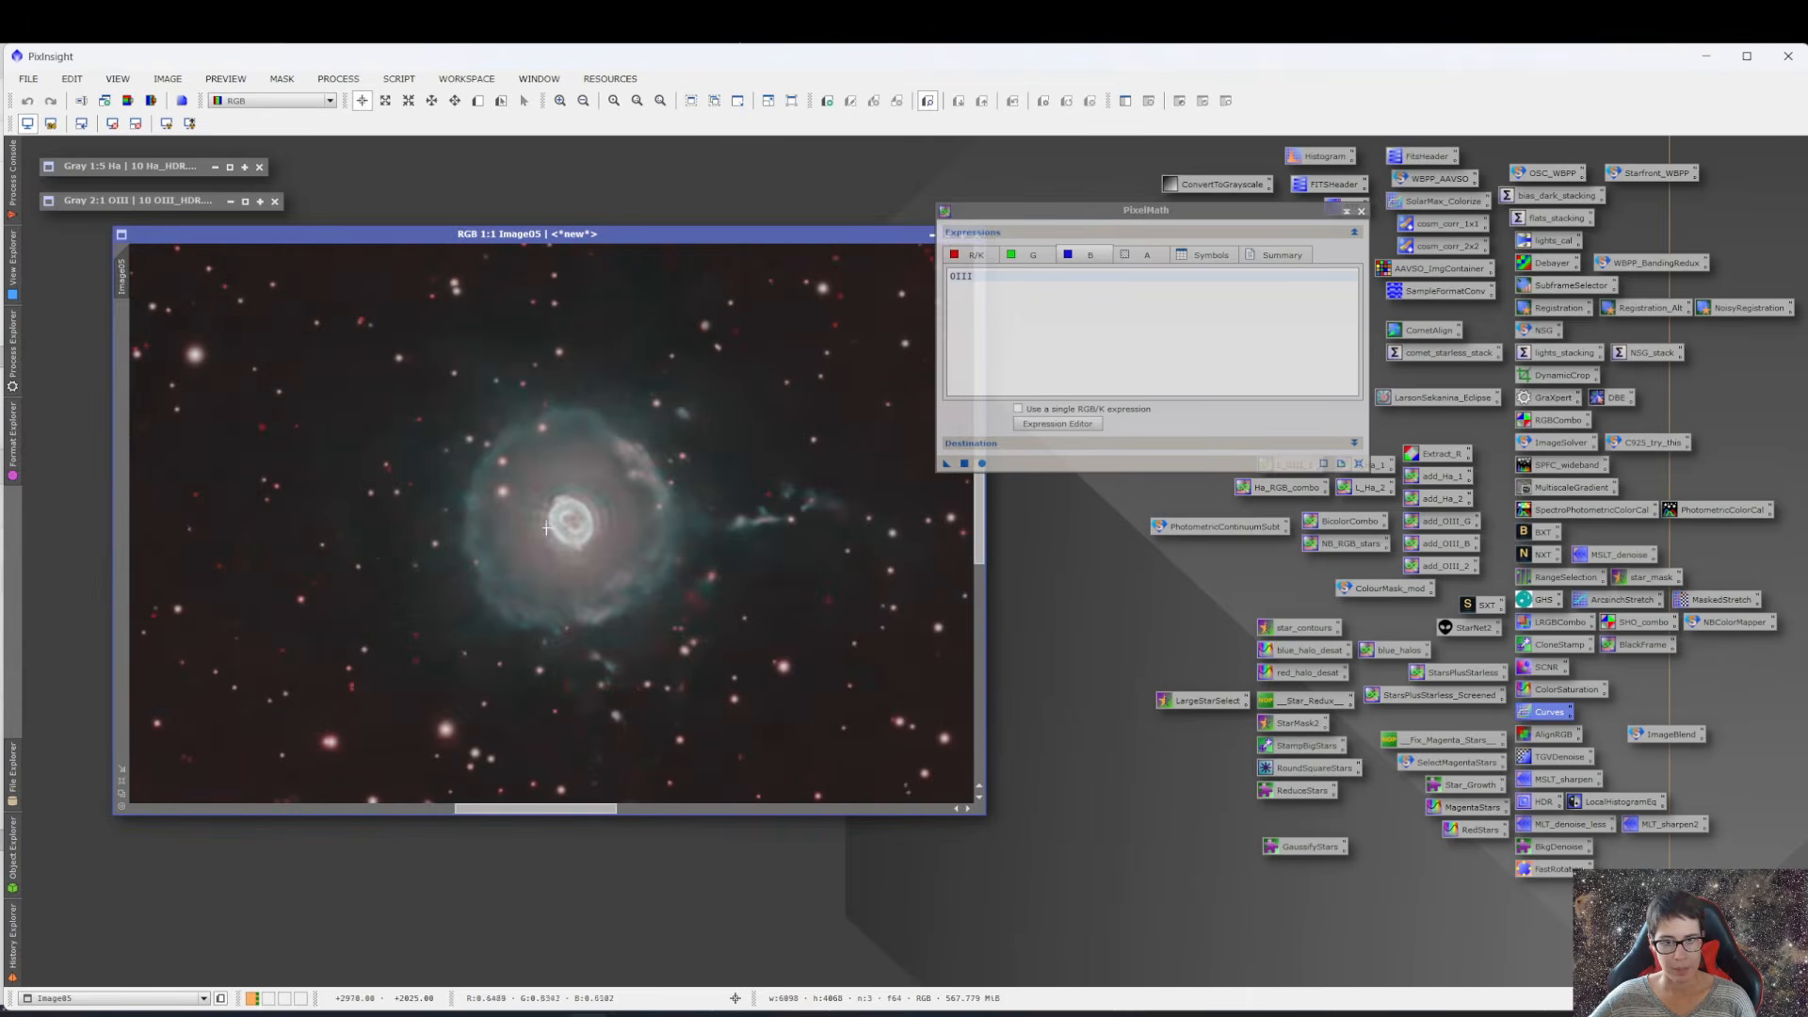
- Check the nebula's core in the combined image, move PixelMath aside, and close the combined image
scroll(675, 500, up, 1)
scroll(676, 501, down, 1)
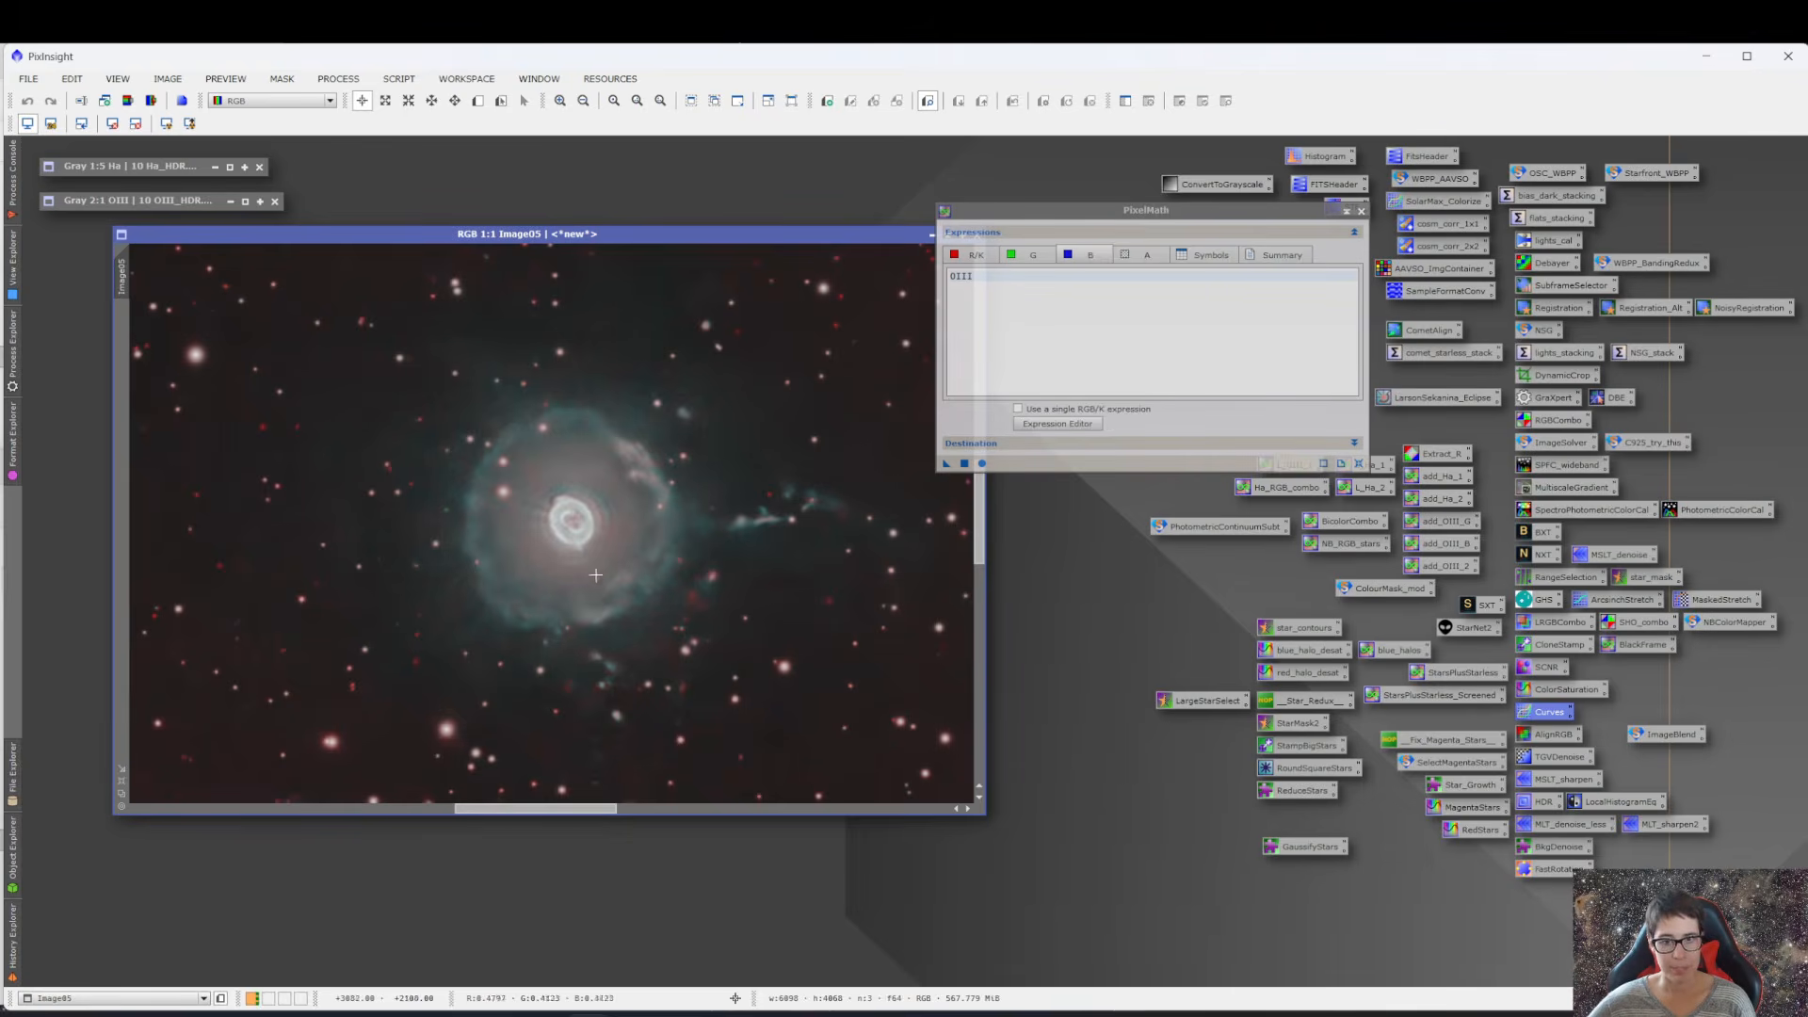
scroll(594, 580, up, 1)
drag(1062, 212, 1181, 227)
click(948, 236)
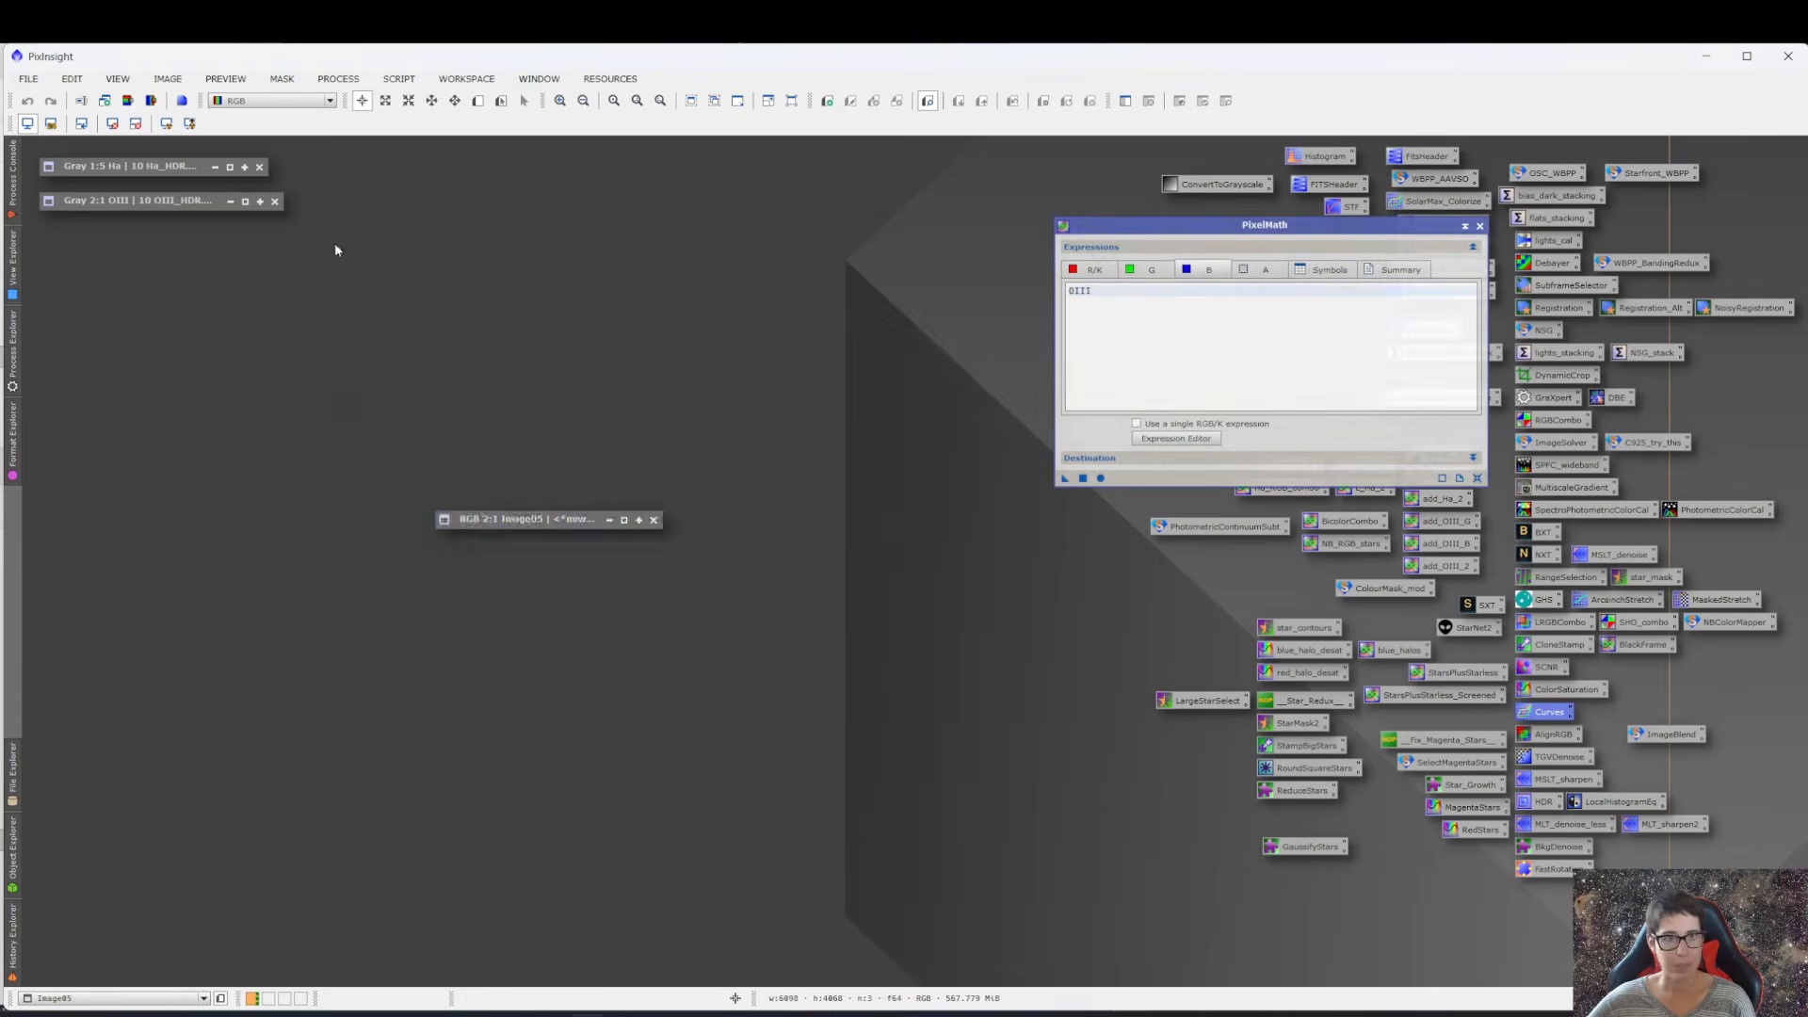
click(654, 520)
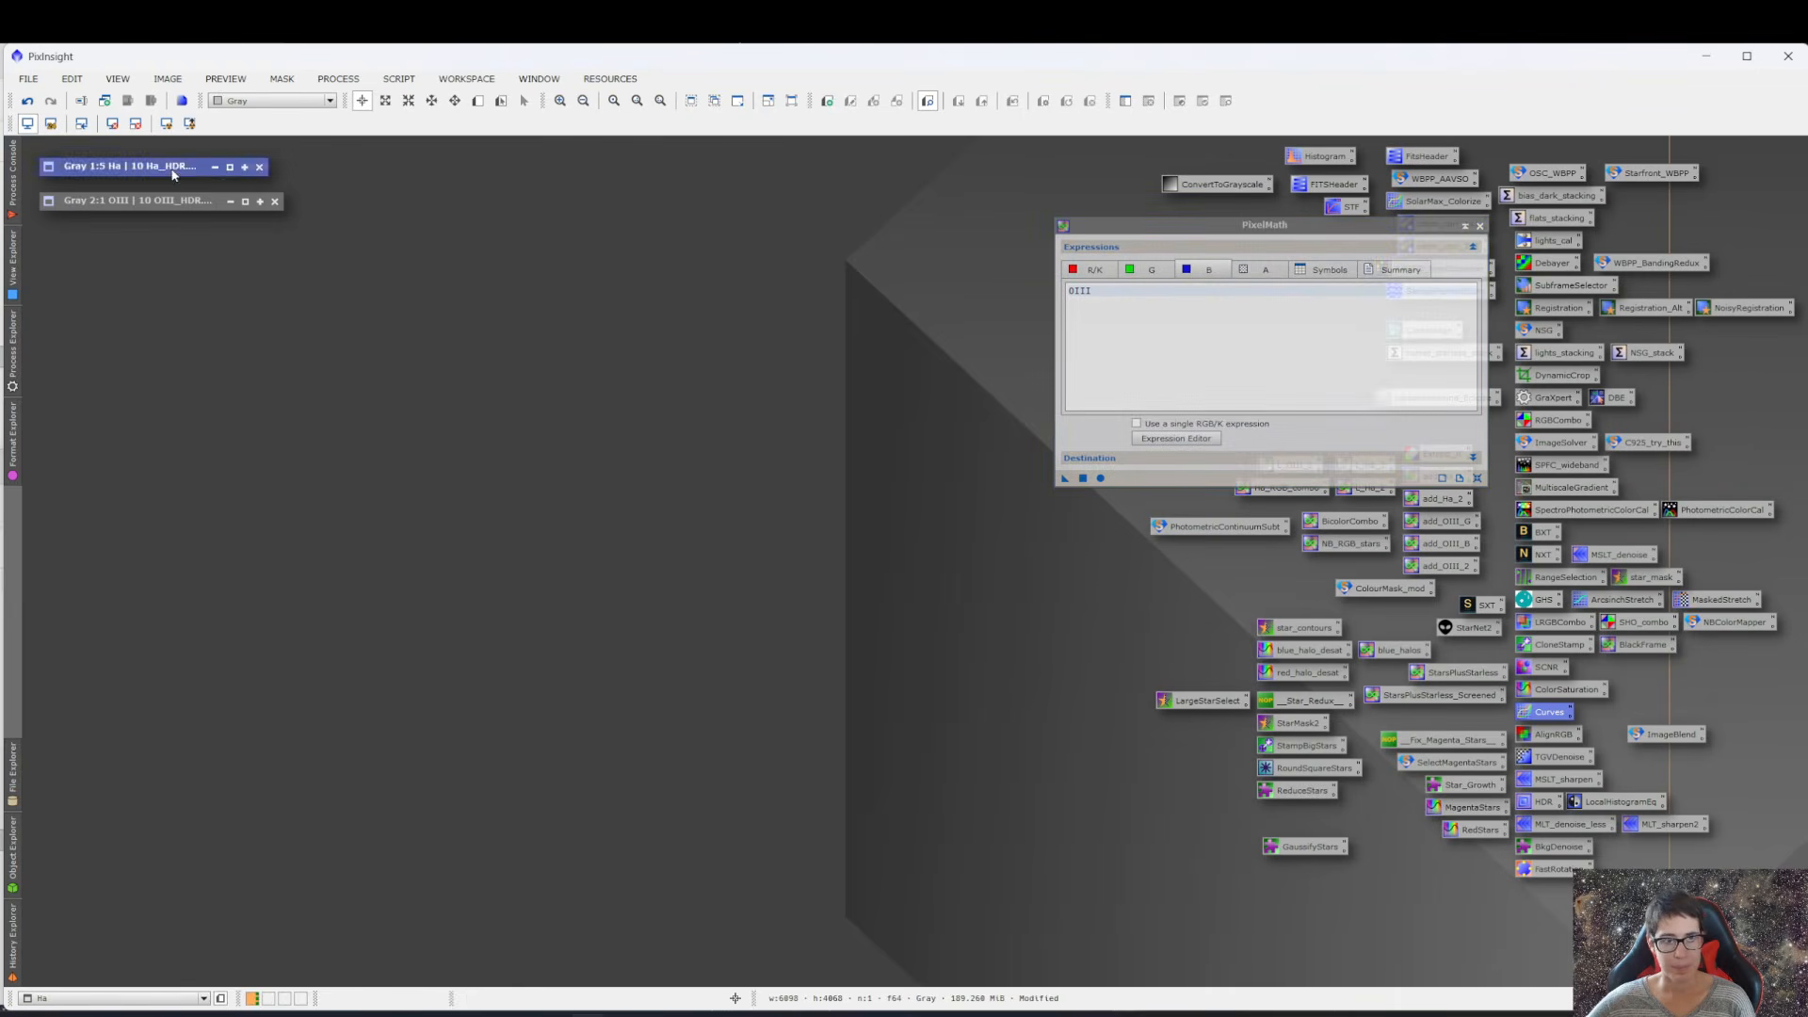
- Expand Ha, preview CurvesTransformation on it, and lower the RGB/K curve to about 0.46 at input 0.53
double_click(174, 168)
double_click(1549, 713)
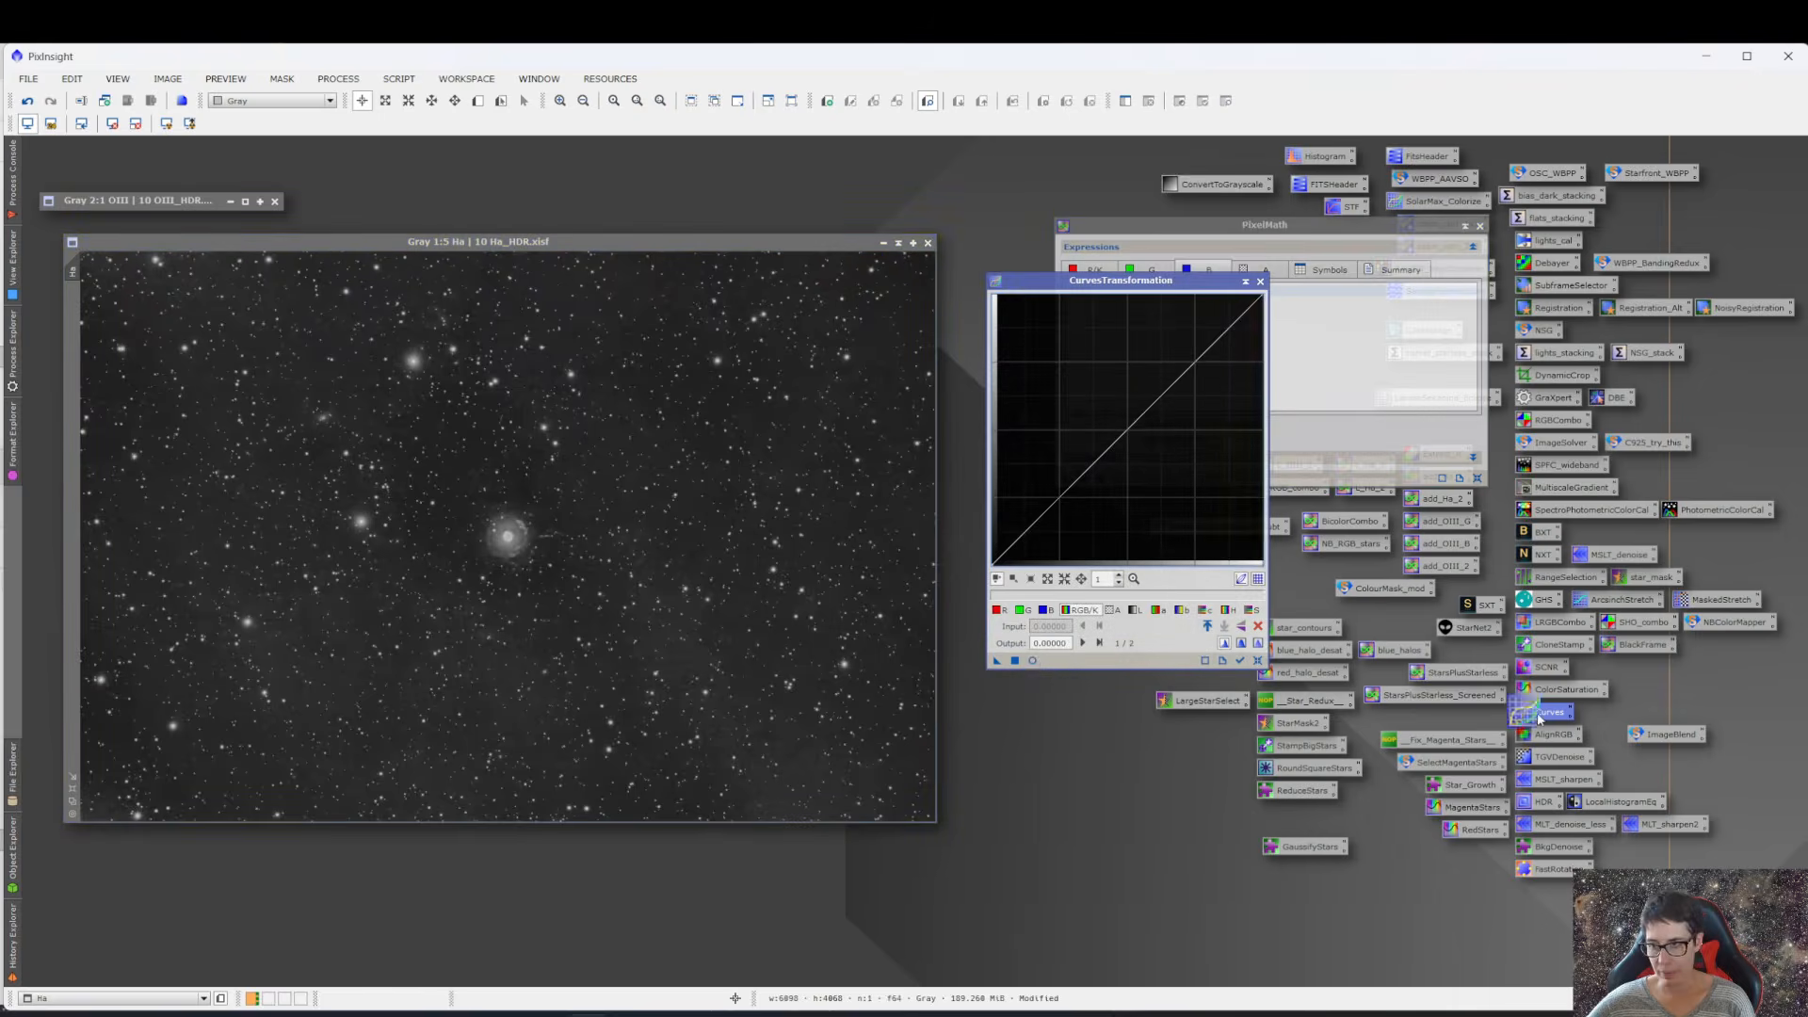
click(1033, 661)
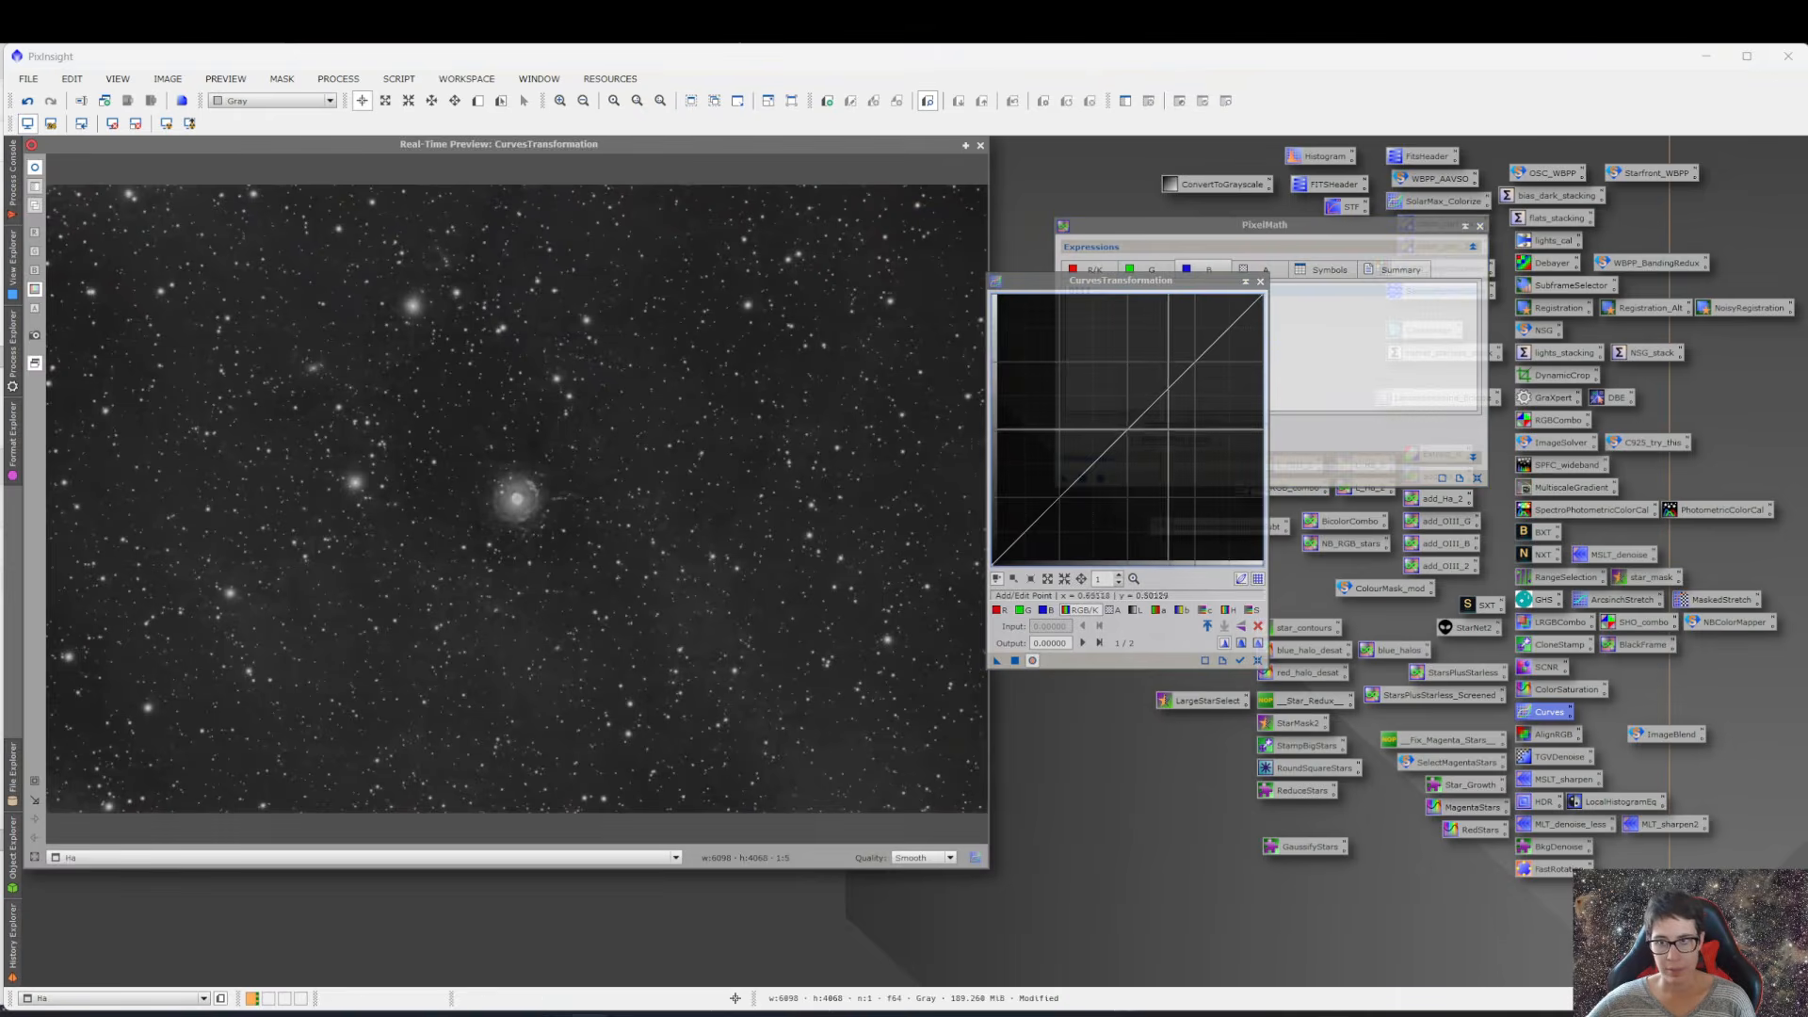
click(1128, 430)
drag(1128, 431, 1137, 438)
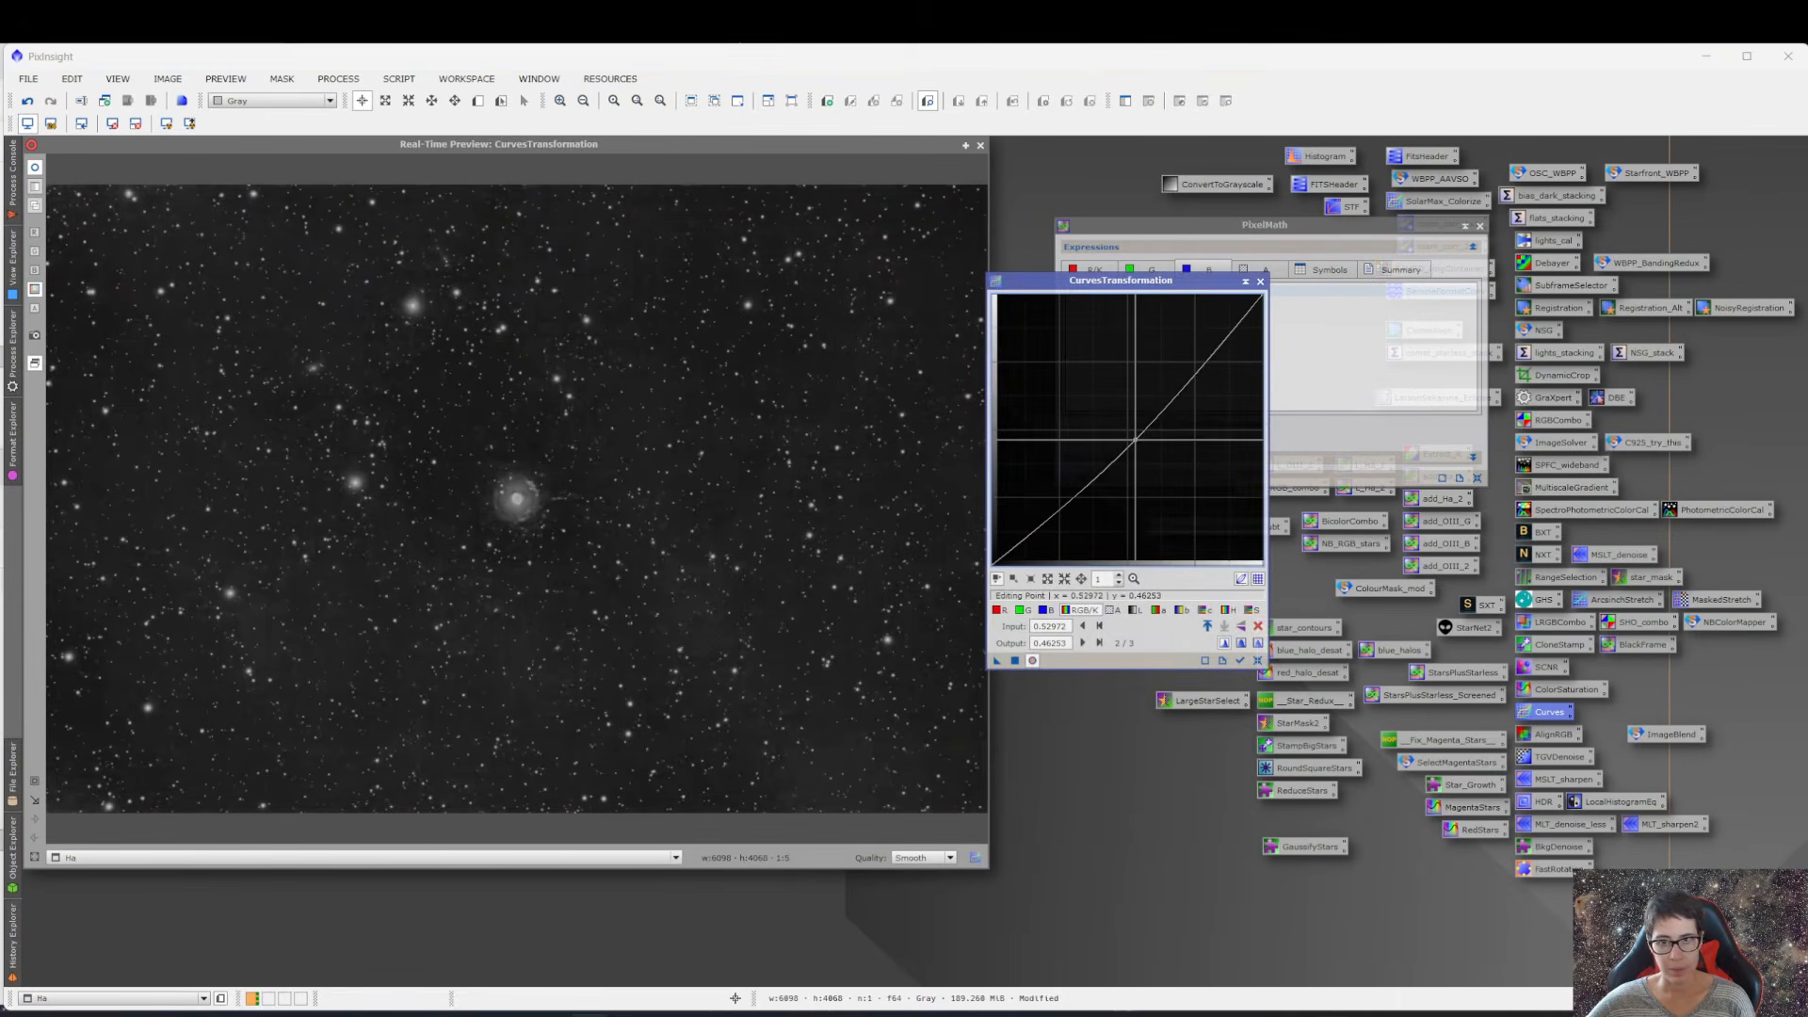
- Lower the curve to about 0.18 at input 0.25, apply it to Ha, reset the curve, and close the preview
click(1057, 513)
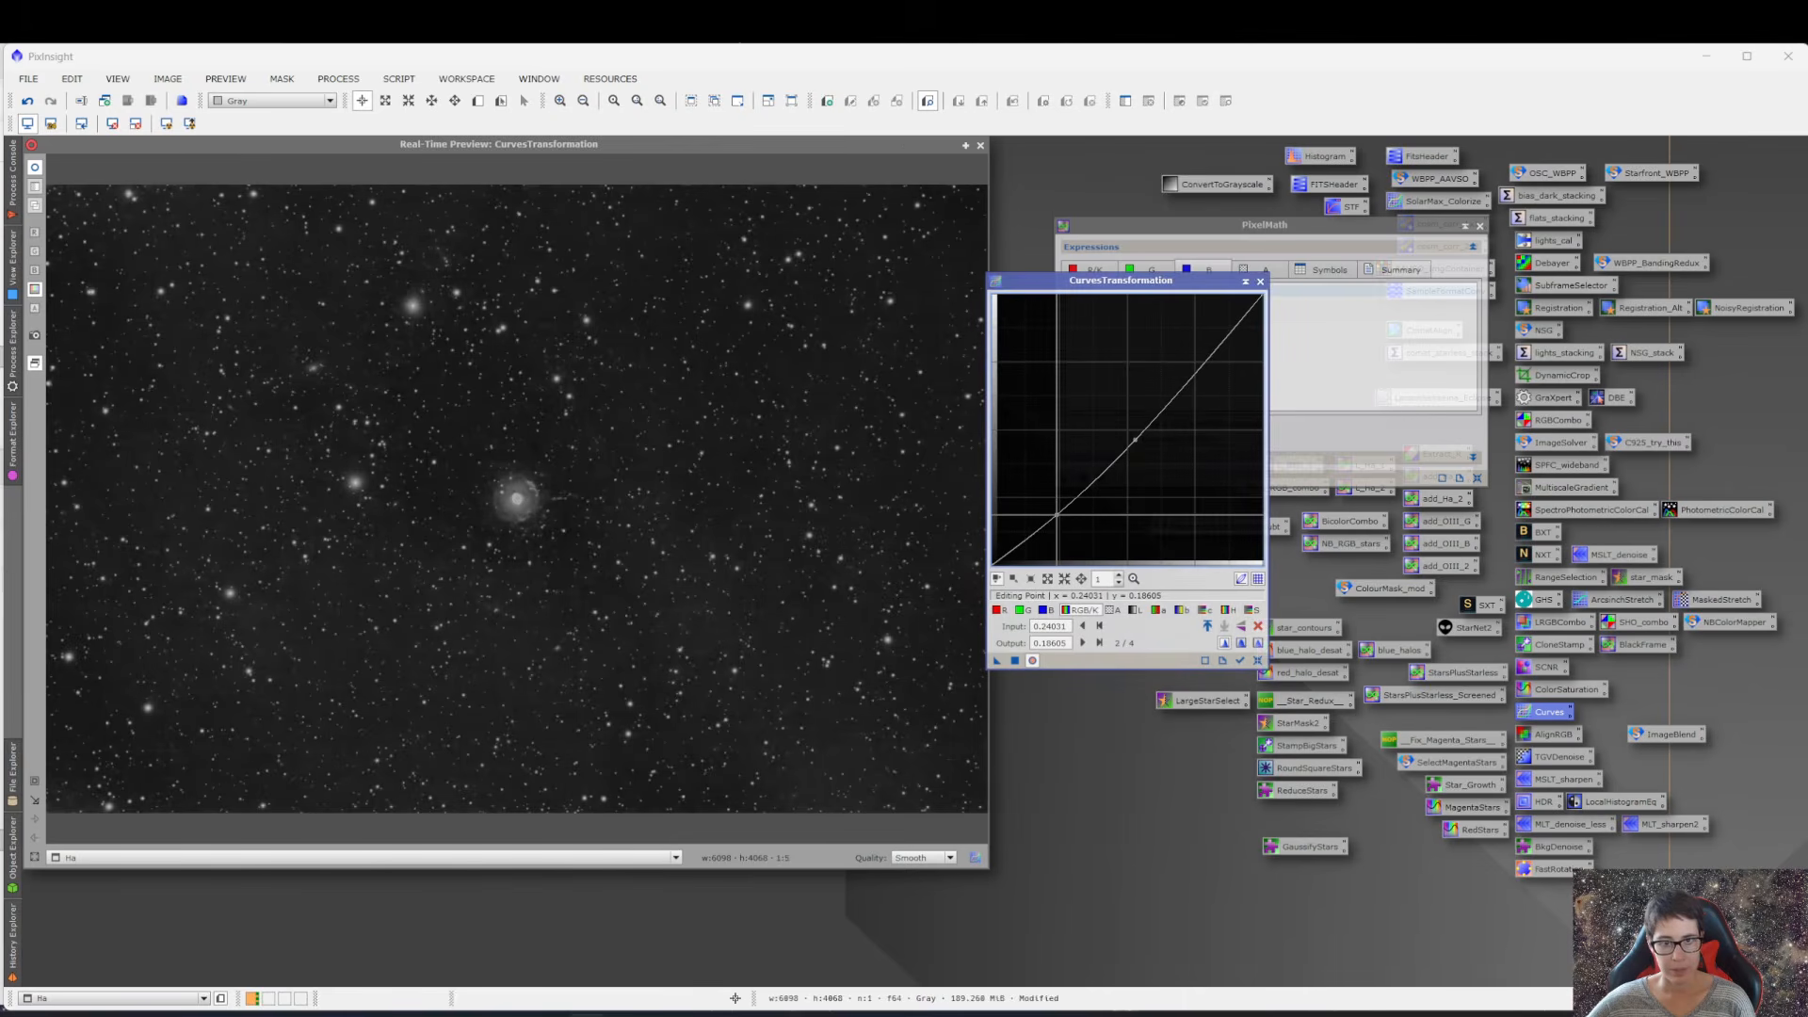
drag(1056, 514, 1059, 516)
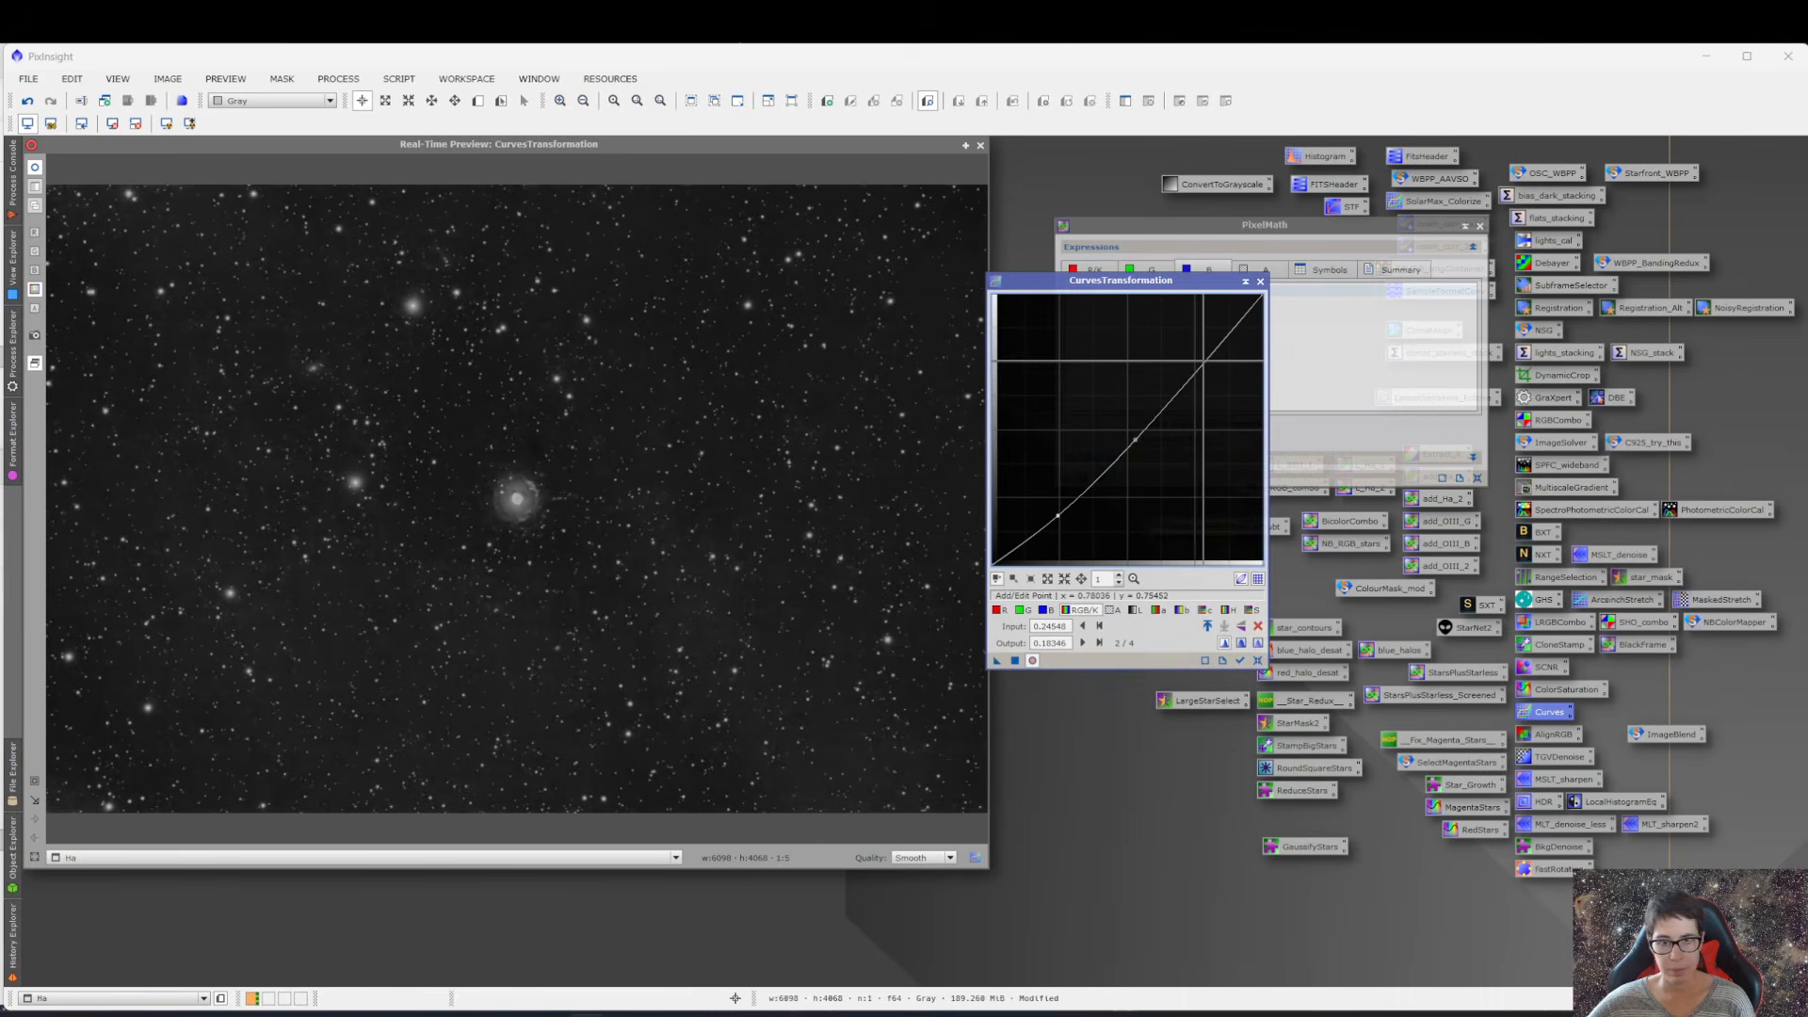
click(1015, 661)
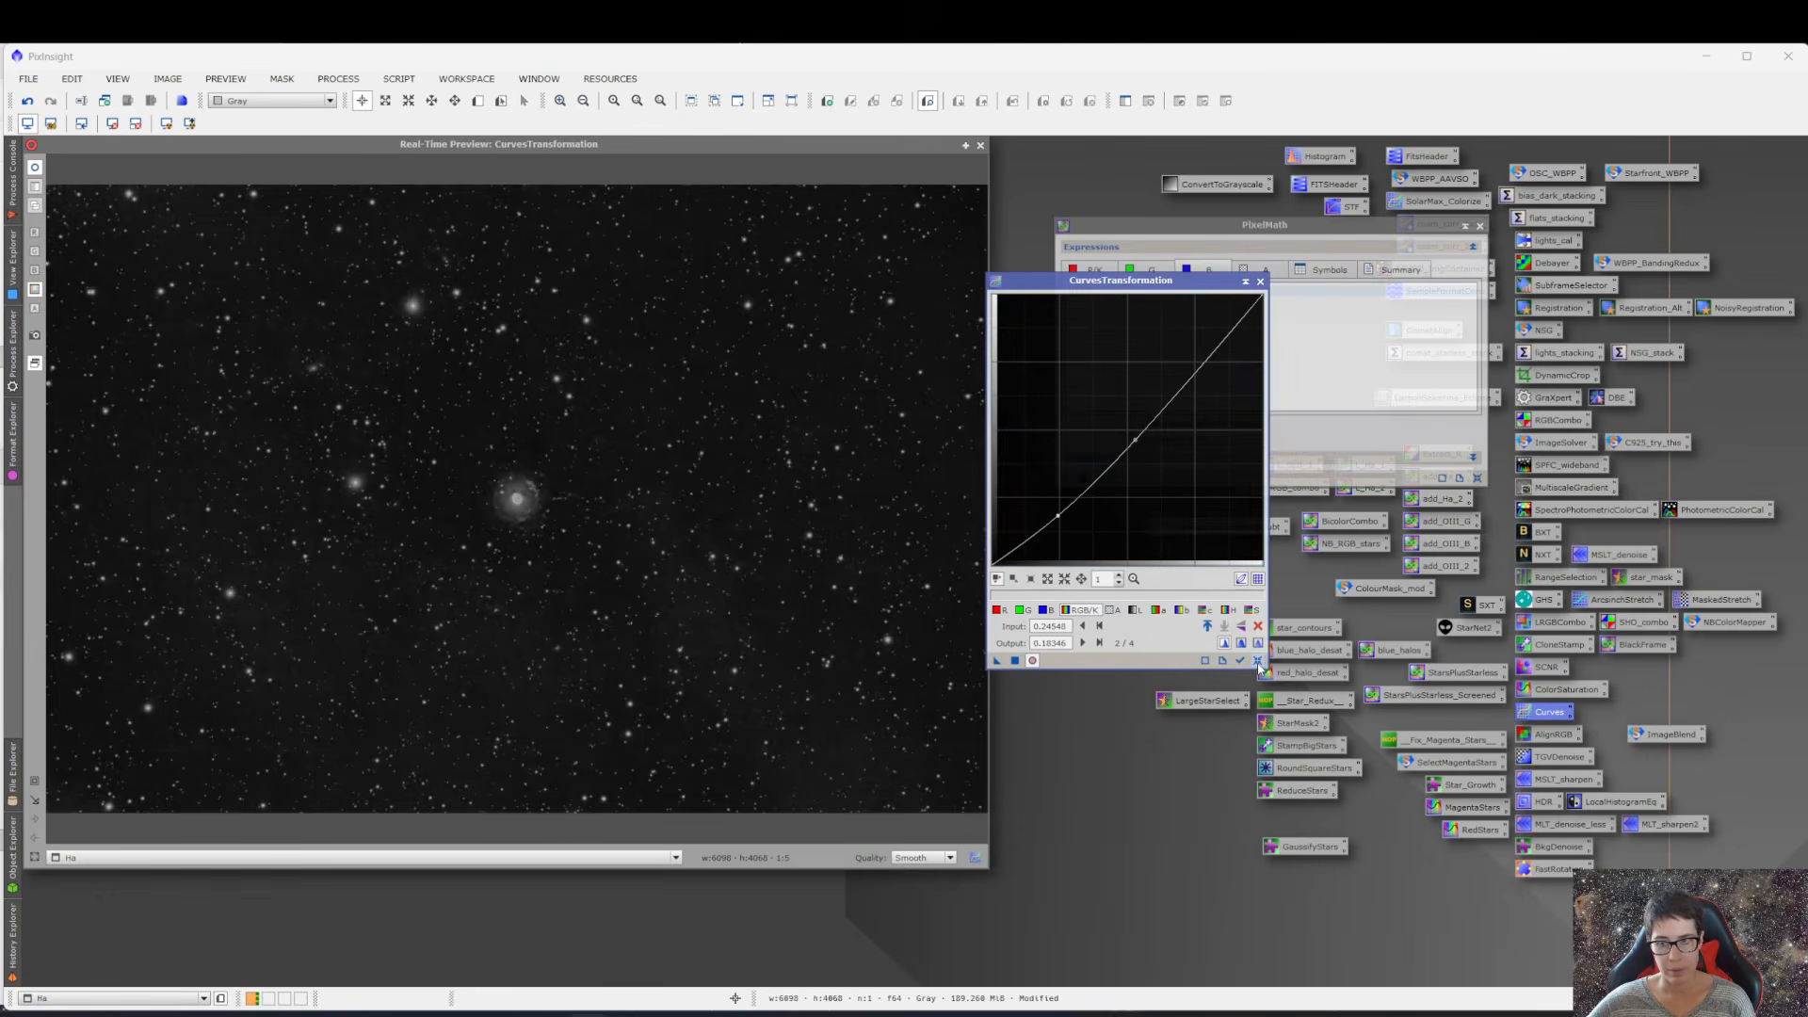
click(1257, 660)
click(1245, 283)
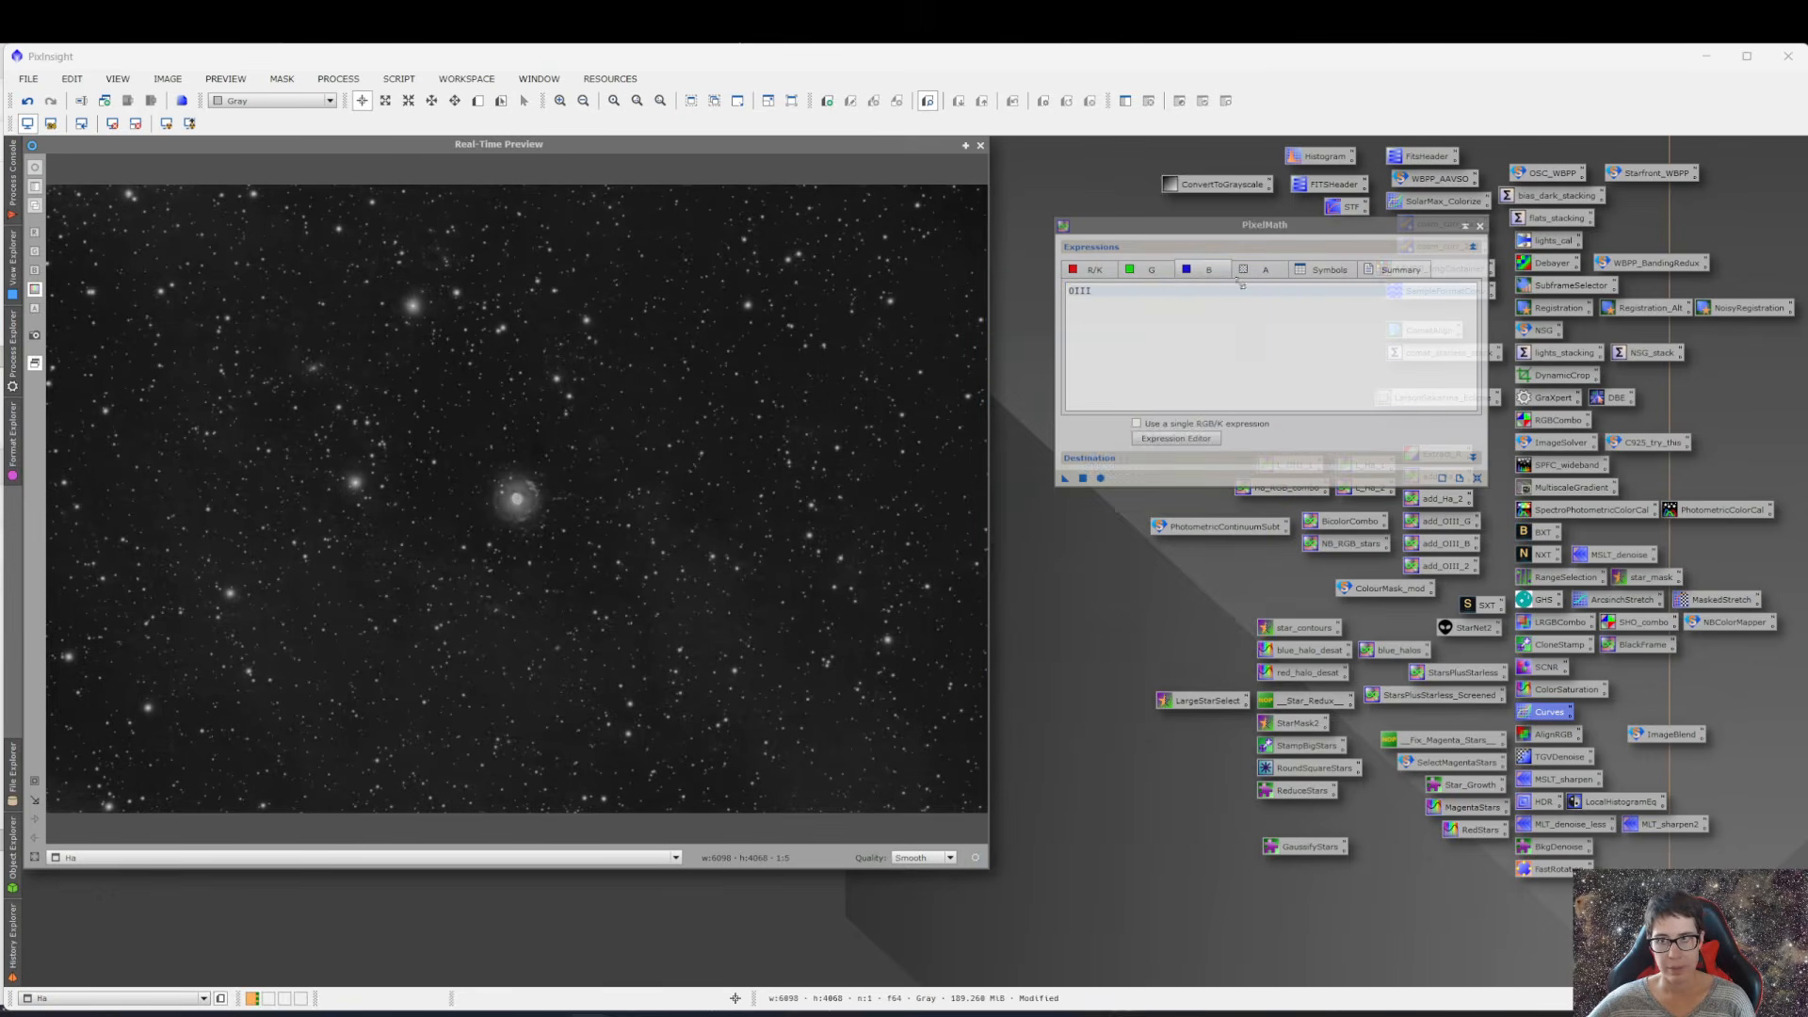
click(981, 145)
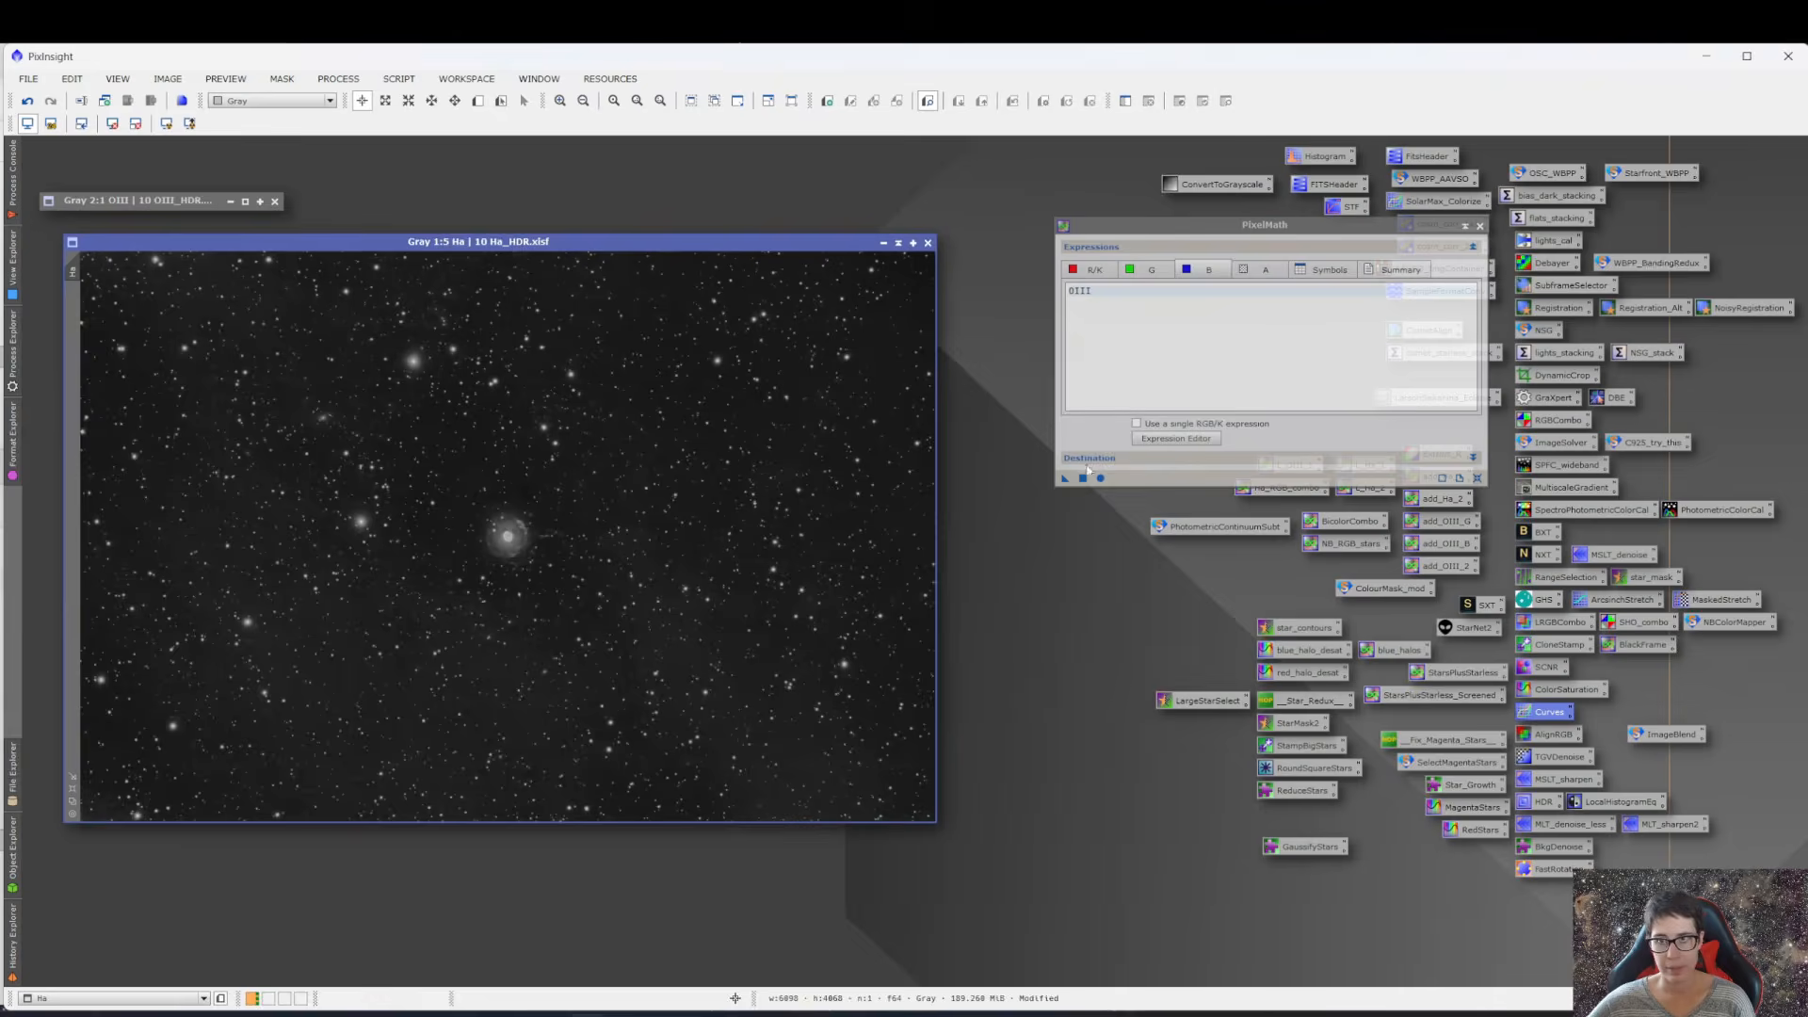
- Collapse Ha, recombine the adjusted Ha and OIII images with PixelMath, and inspect the nebula's core
click(899, 243)
click(1083, 477)
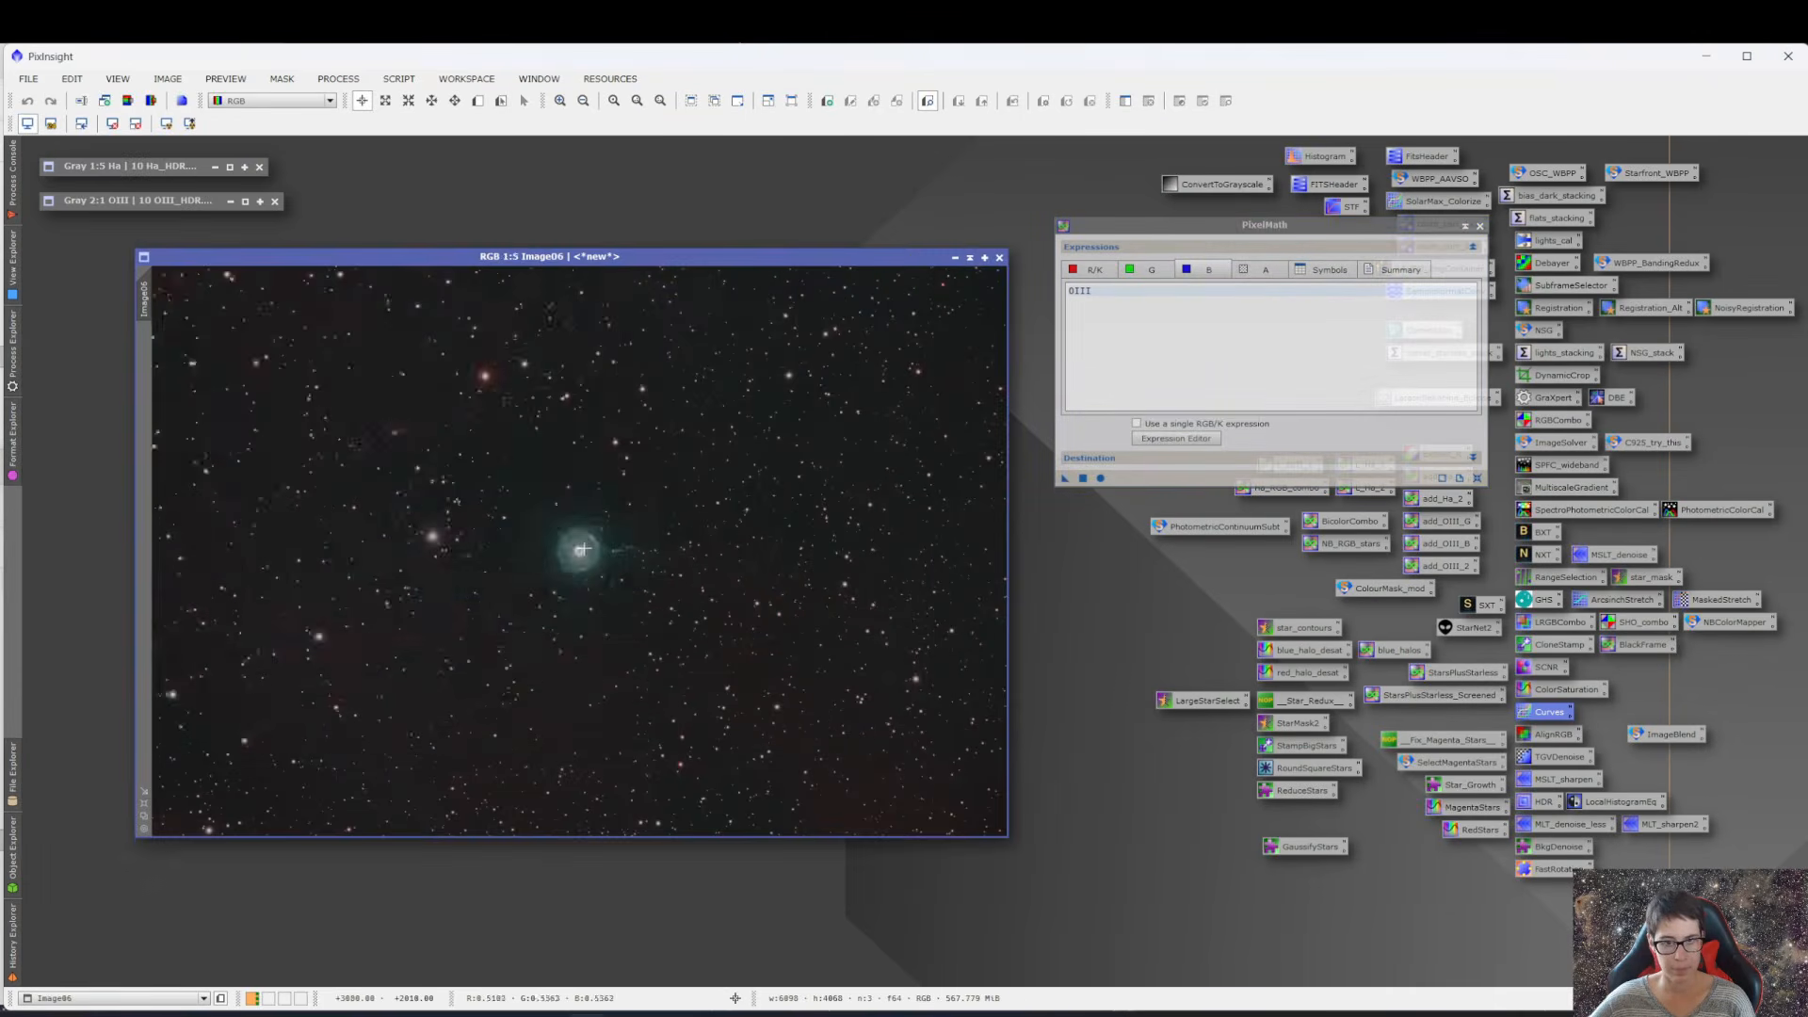
scroll(583, 549, up, 5)
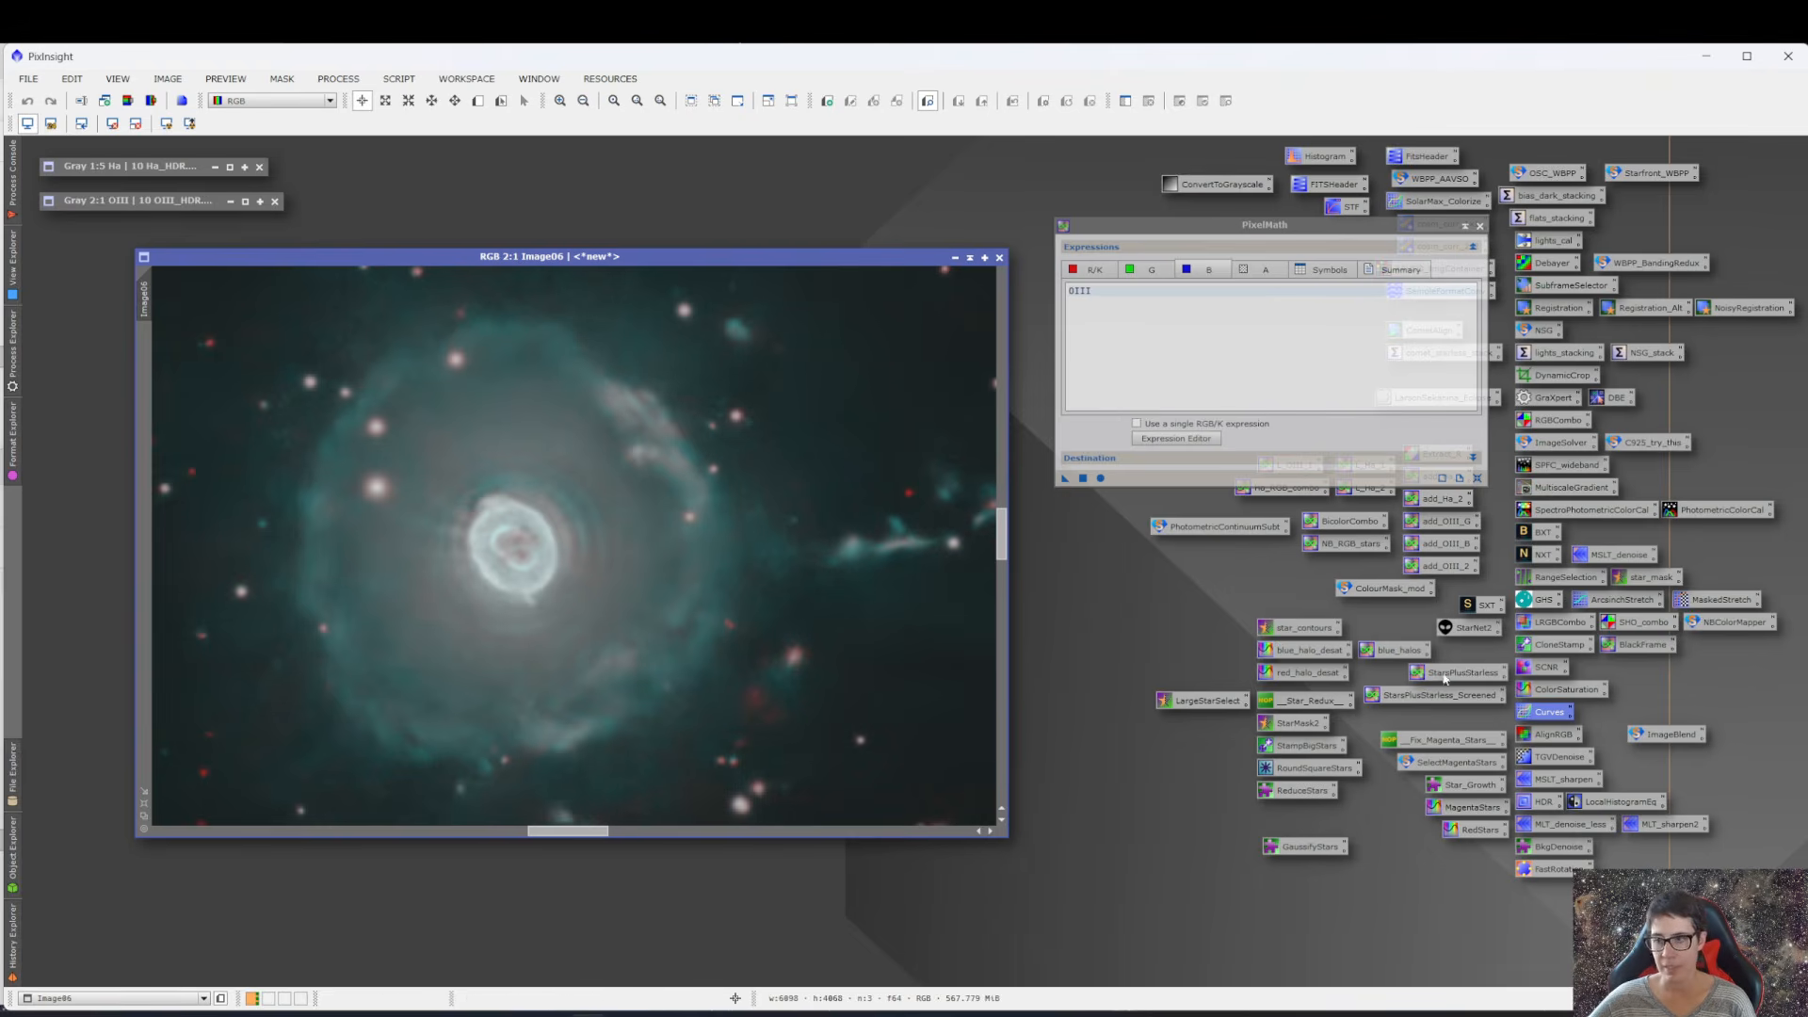
- Raise the chrominance (c) curve to about 0.54 at input 0.42, apply it to the combined image, and close CurvesTransformation and its preview
double_click(1542, 718)
click(1033, 660)
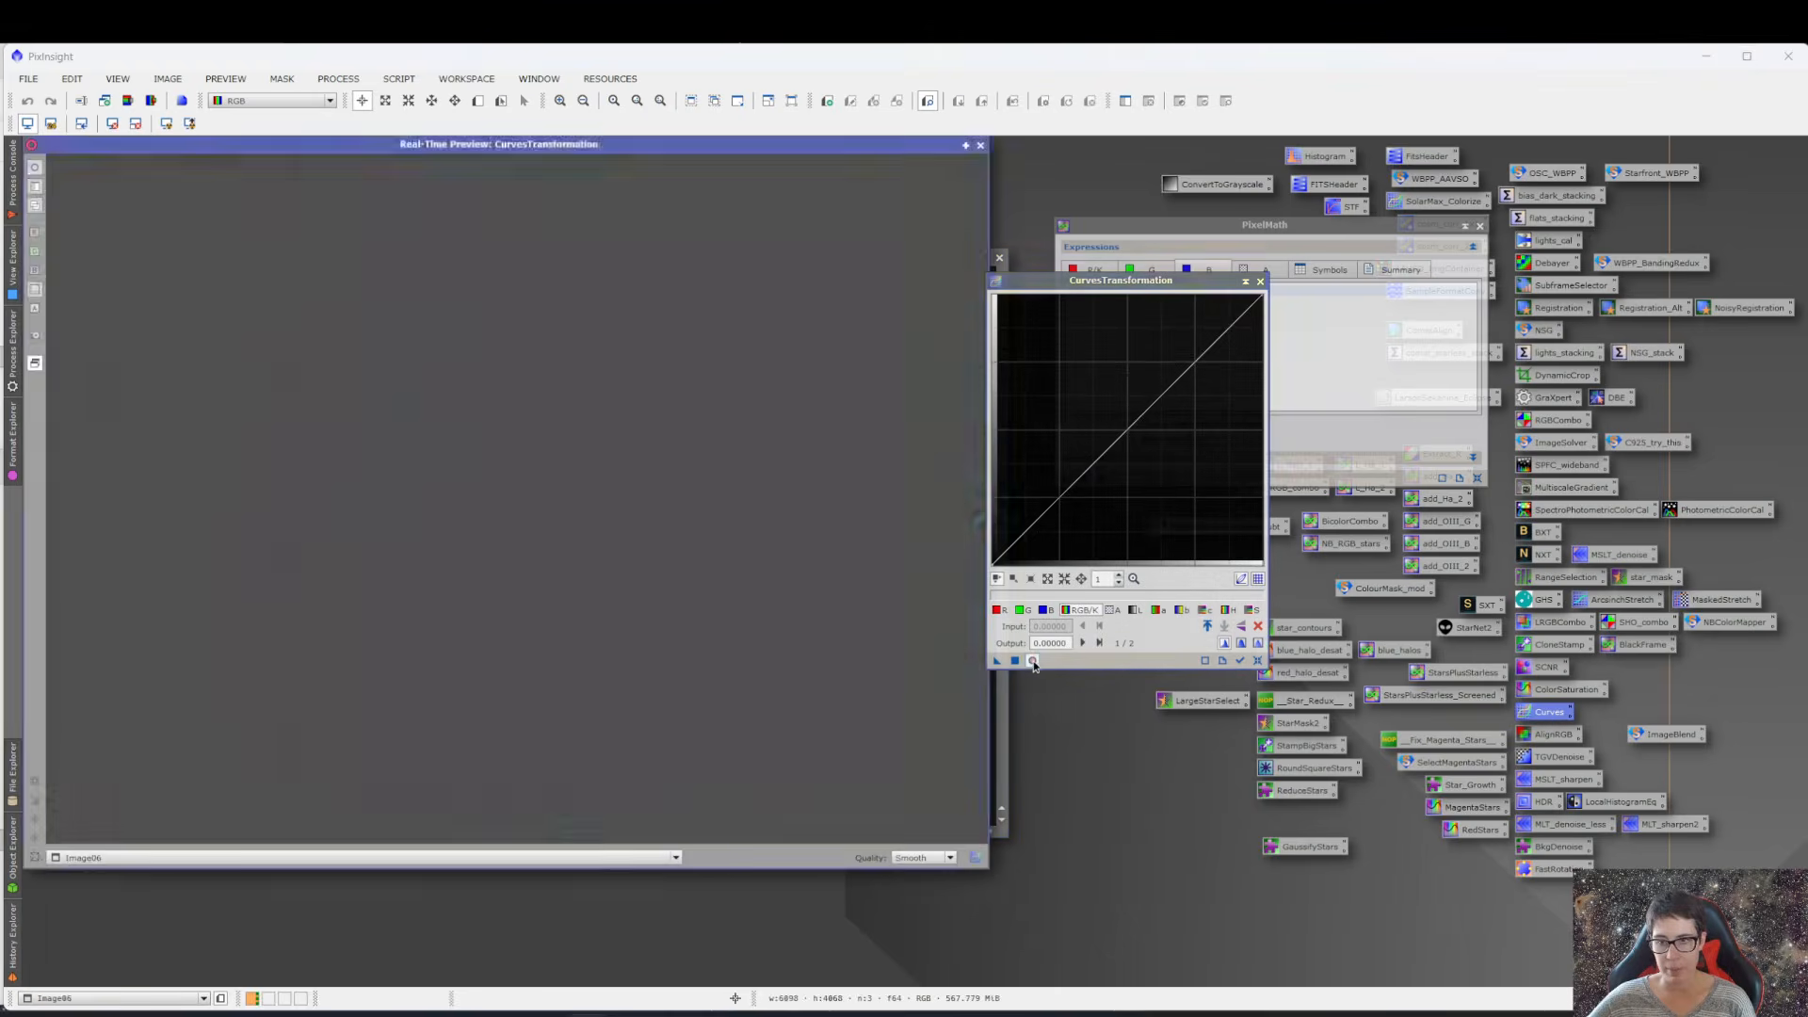
drag(1127, 436, 1107, 418)
click(1015, 662)
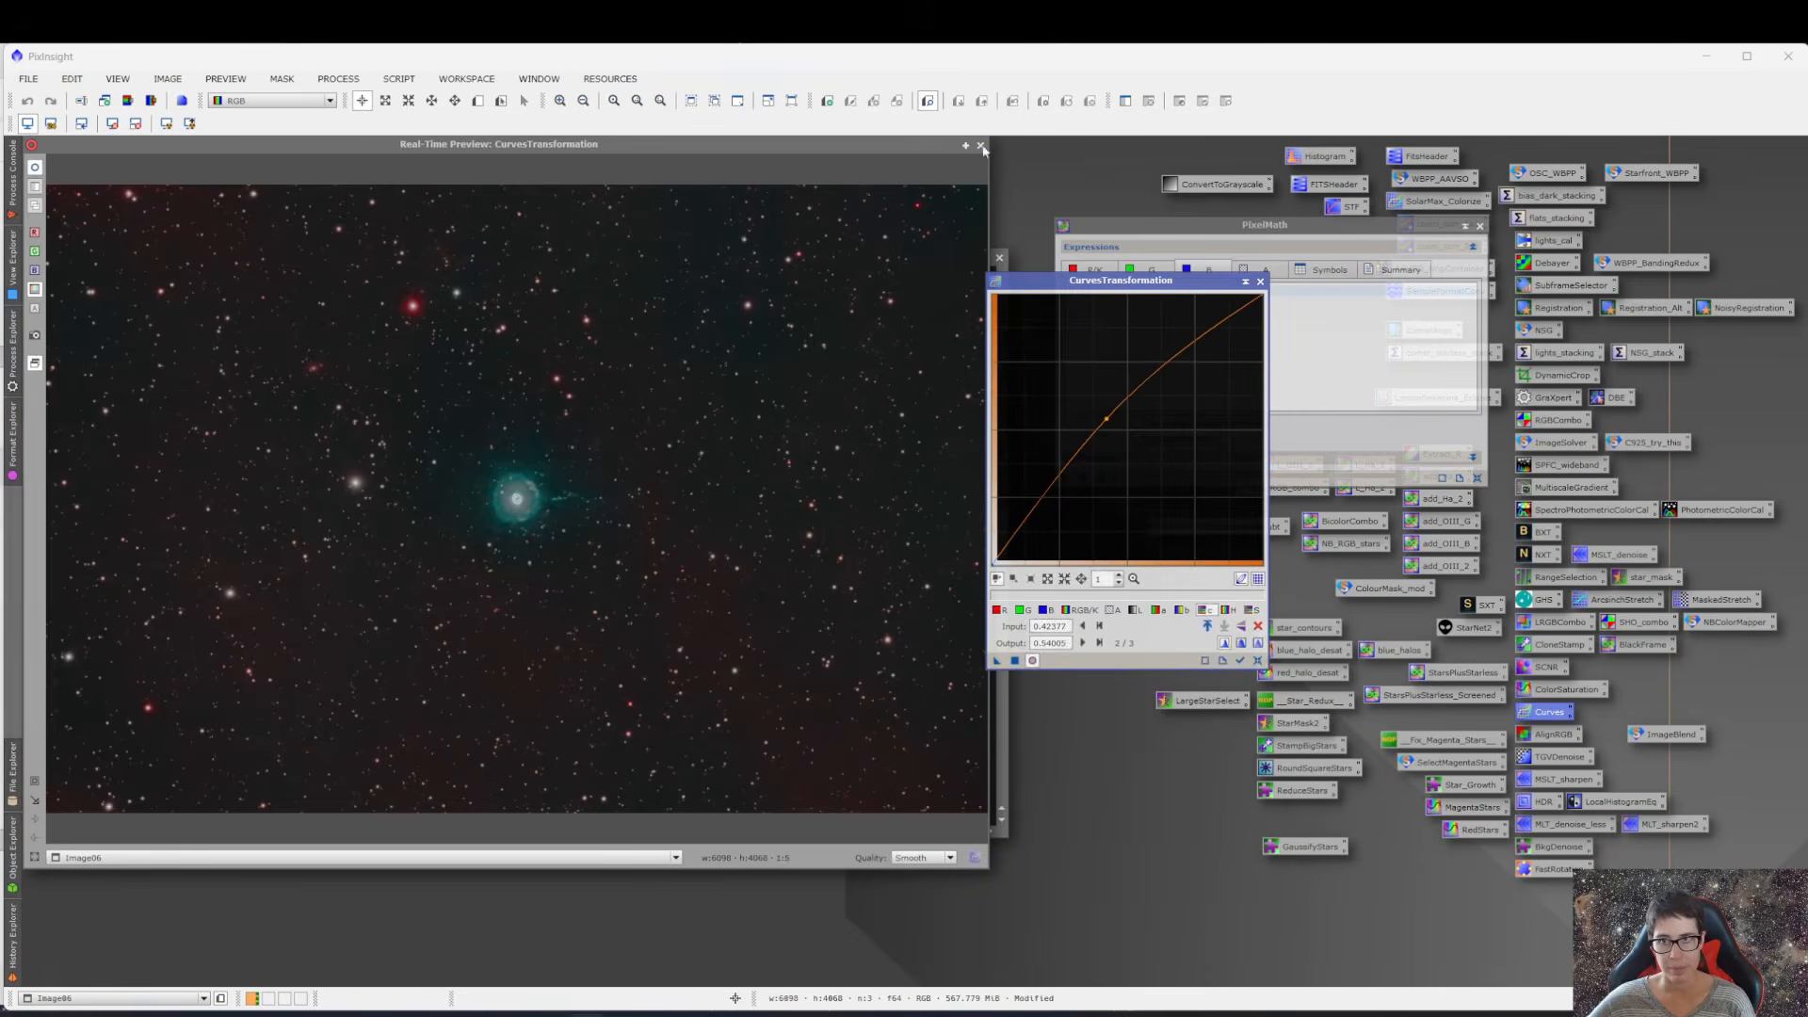
click(1261, 280)
click(980, 146)
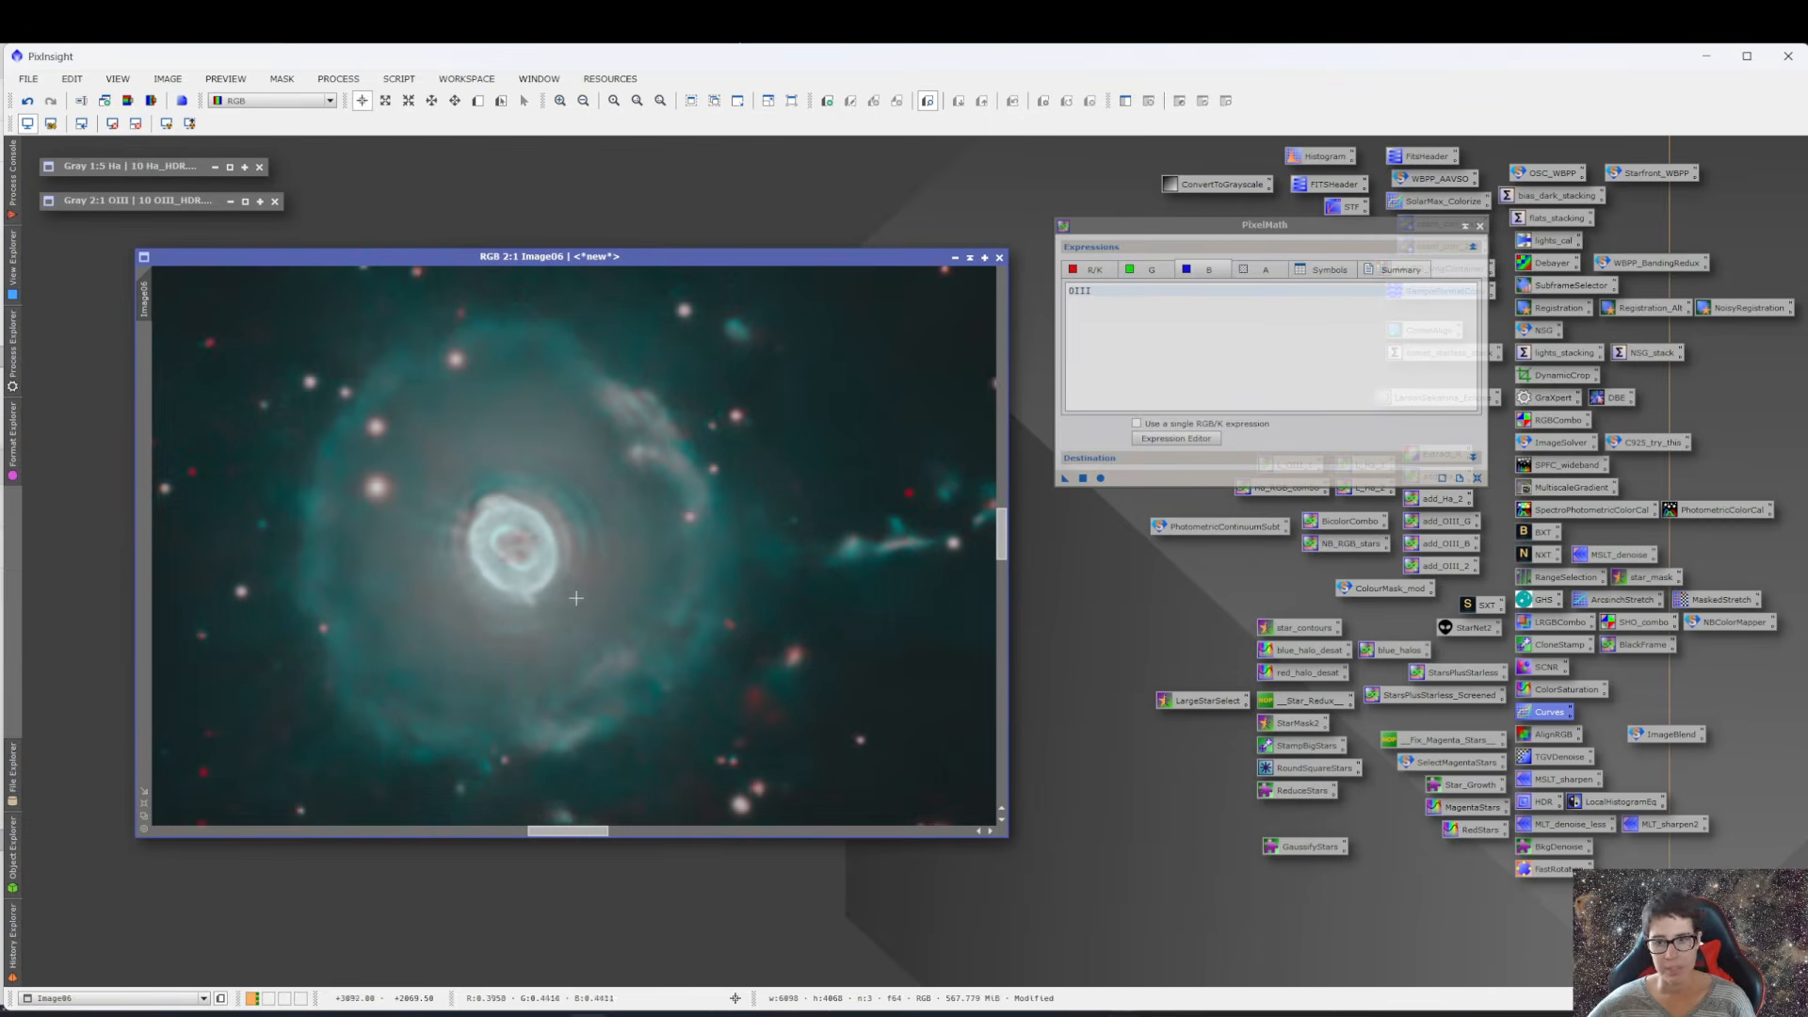
- Examine the nebula, the faint background galaxies, and the stars across the combined image, close up and at full frame
scroll(509, 558, down, 4)
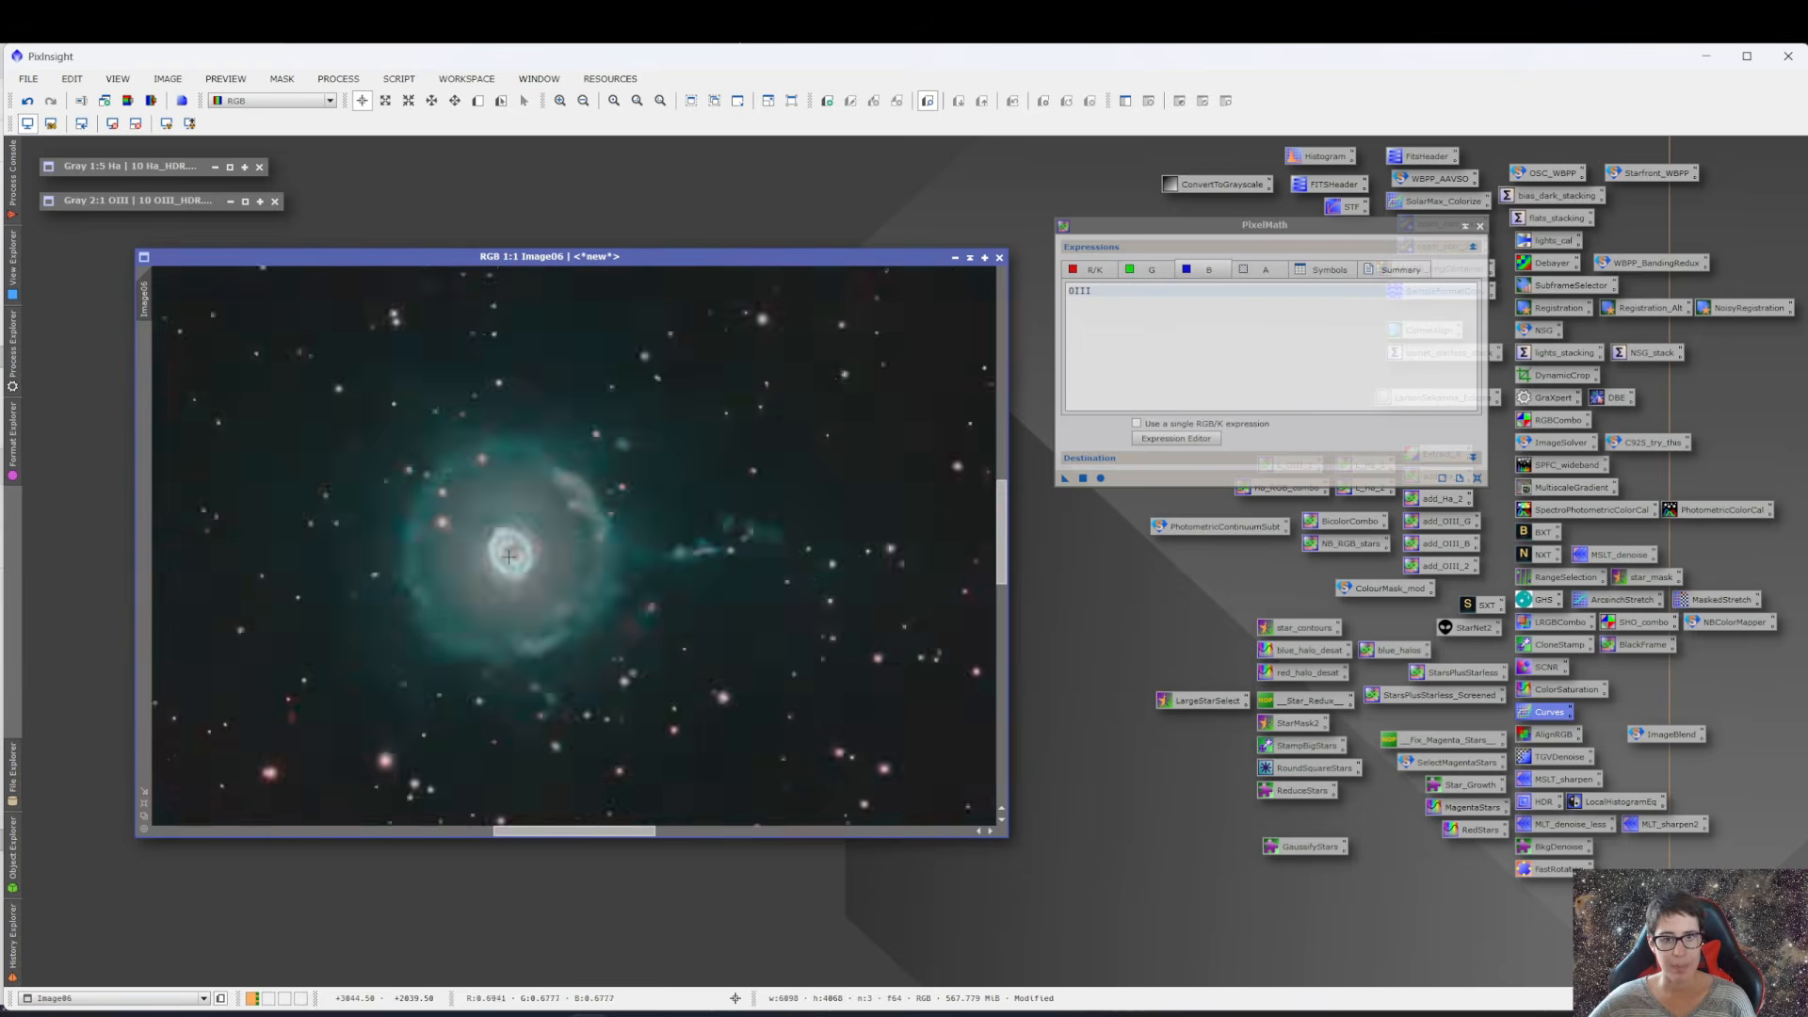
scroll(509, 557, down, 1)
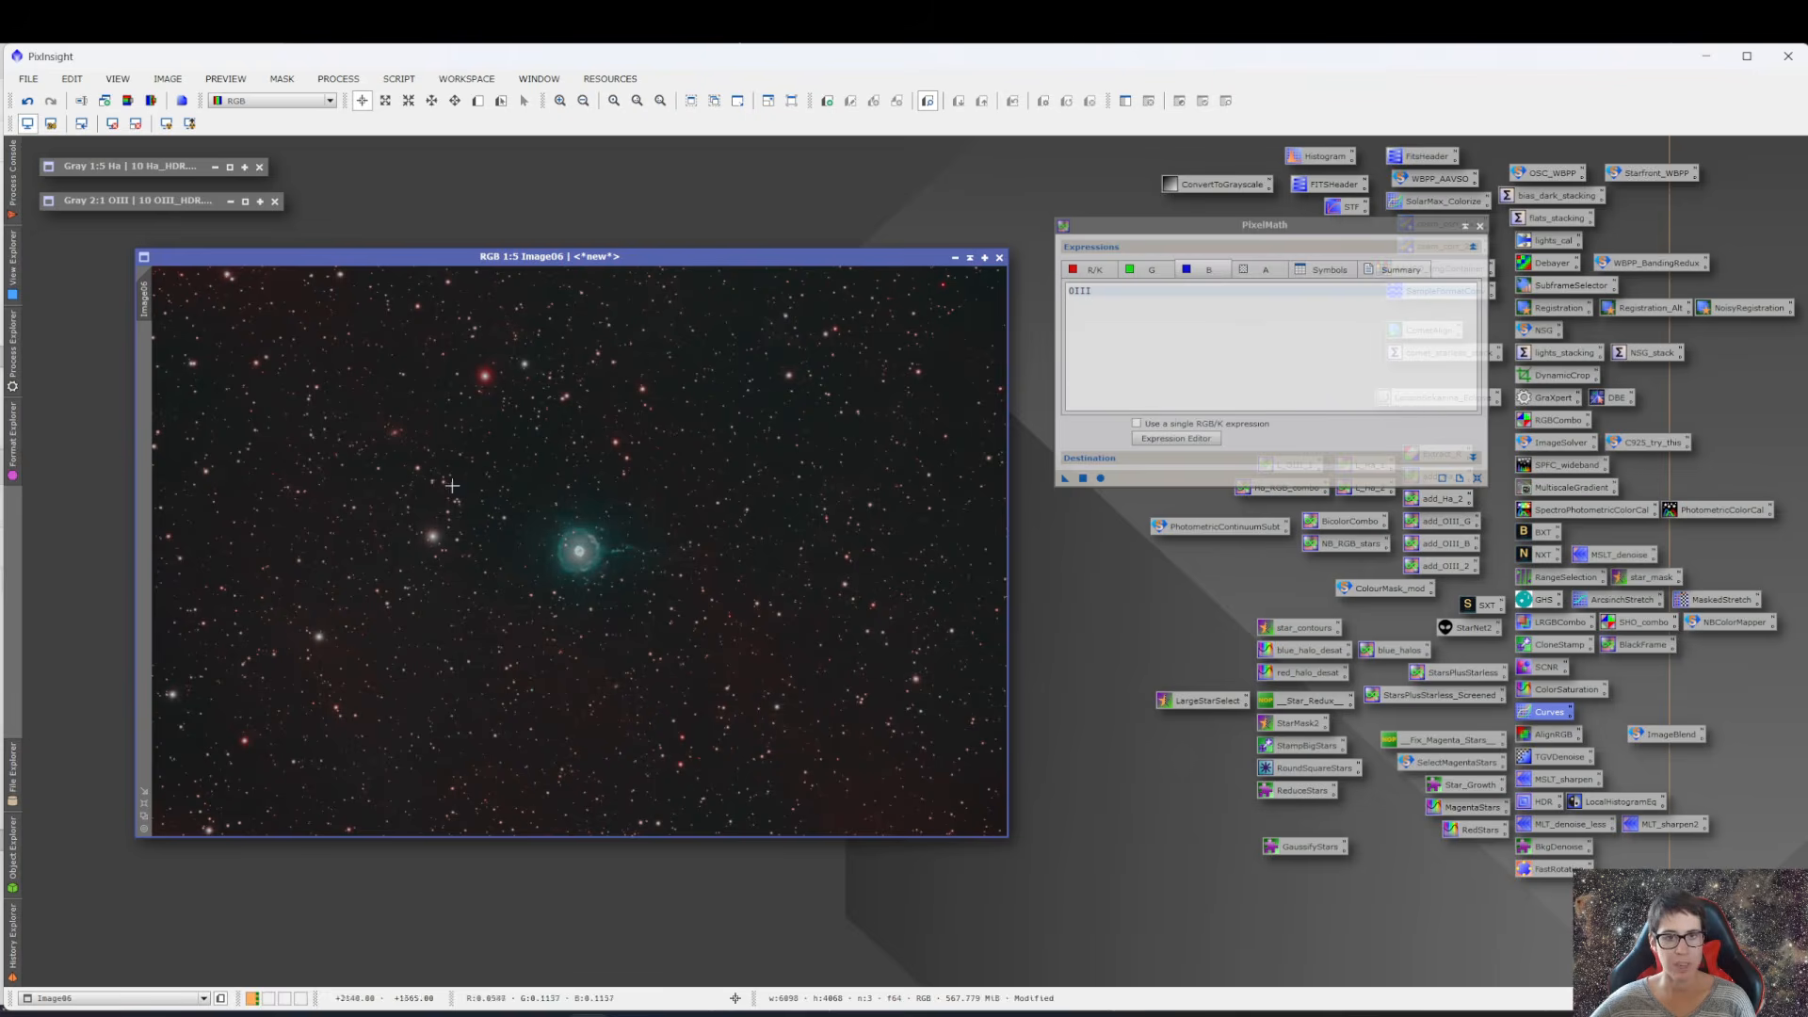
scroll(381, 429, up, 5)
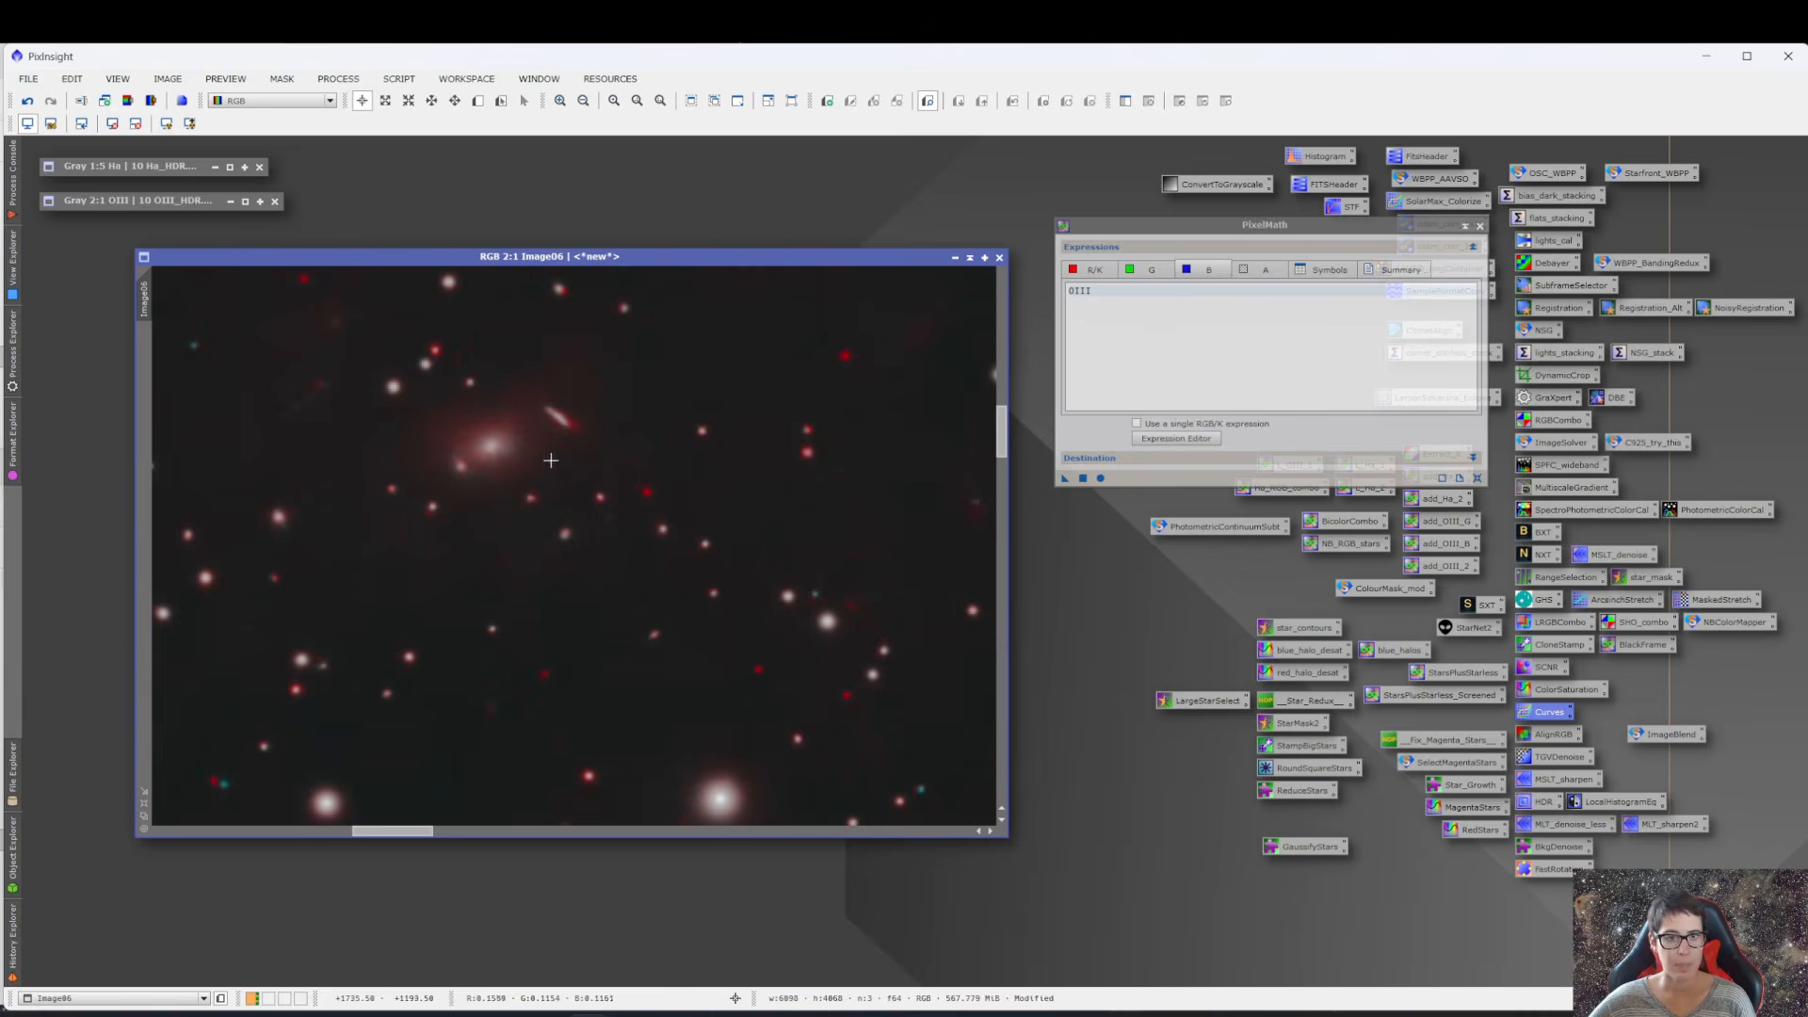
scroll(576, 468, up, 2)
scroll(707, 530, down, 5)
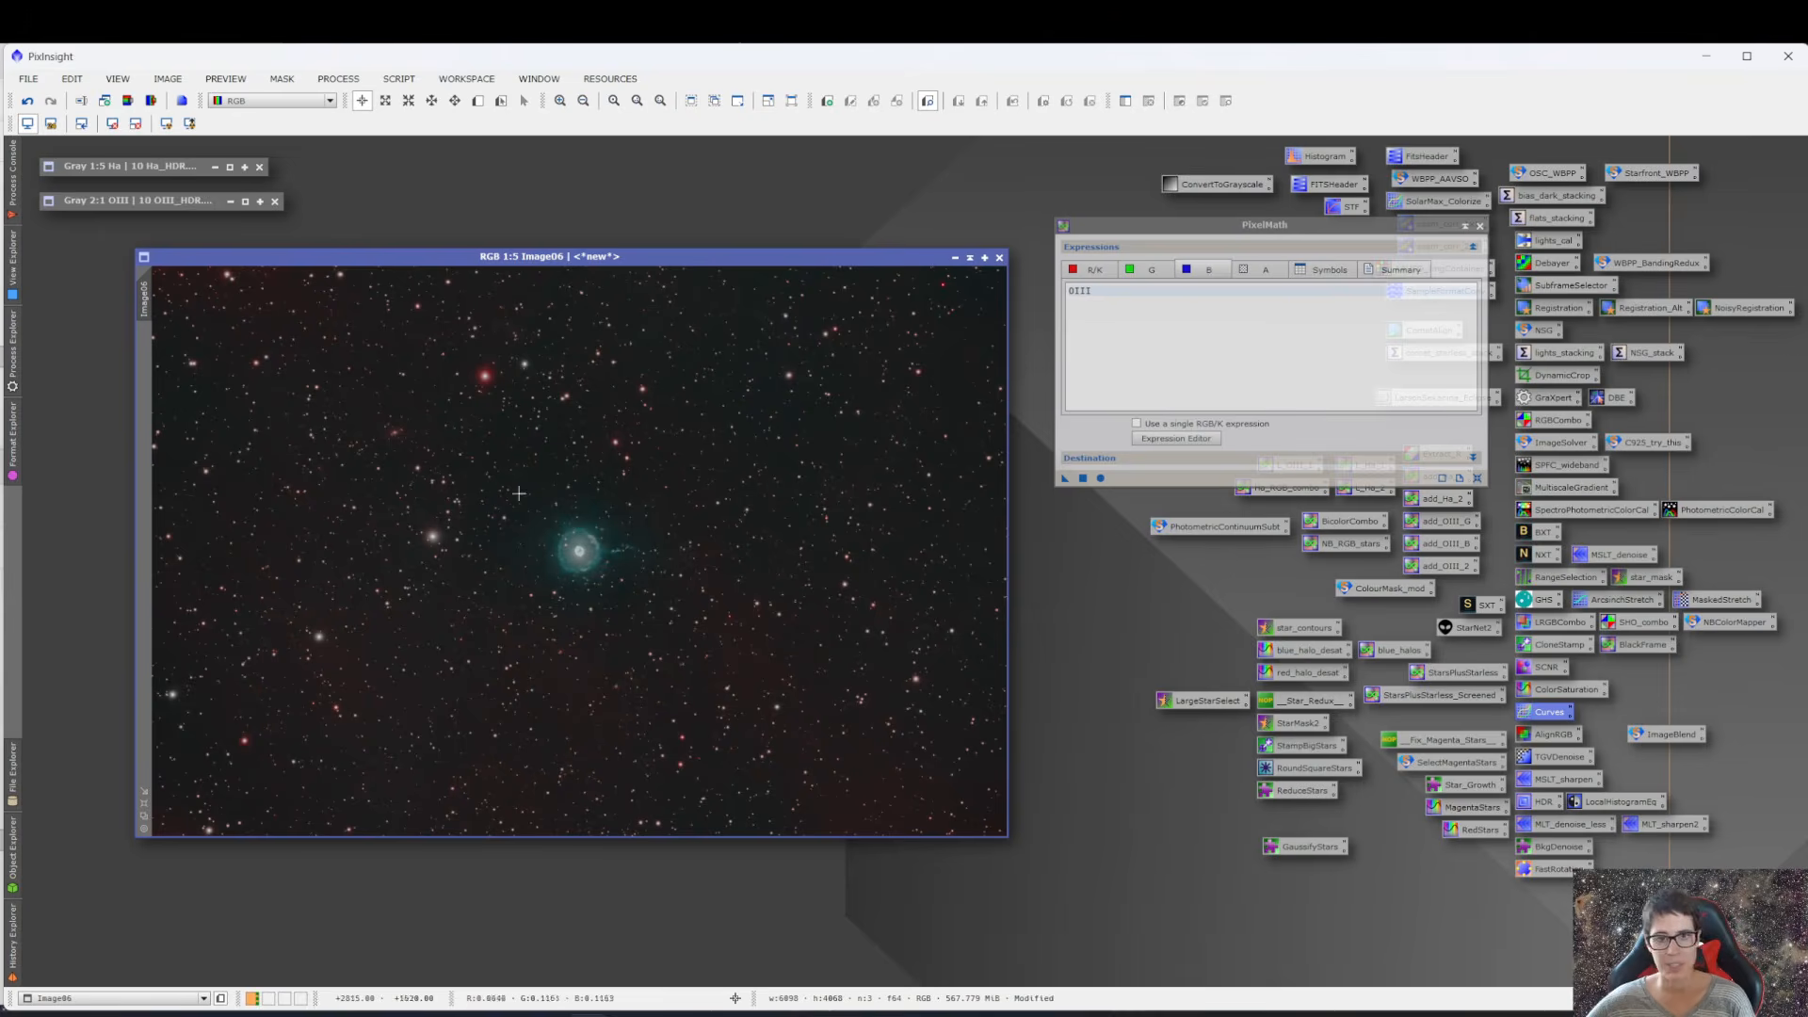
scroll(686, 728, up, 5)
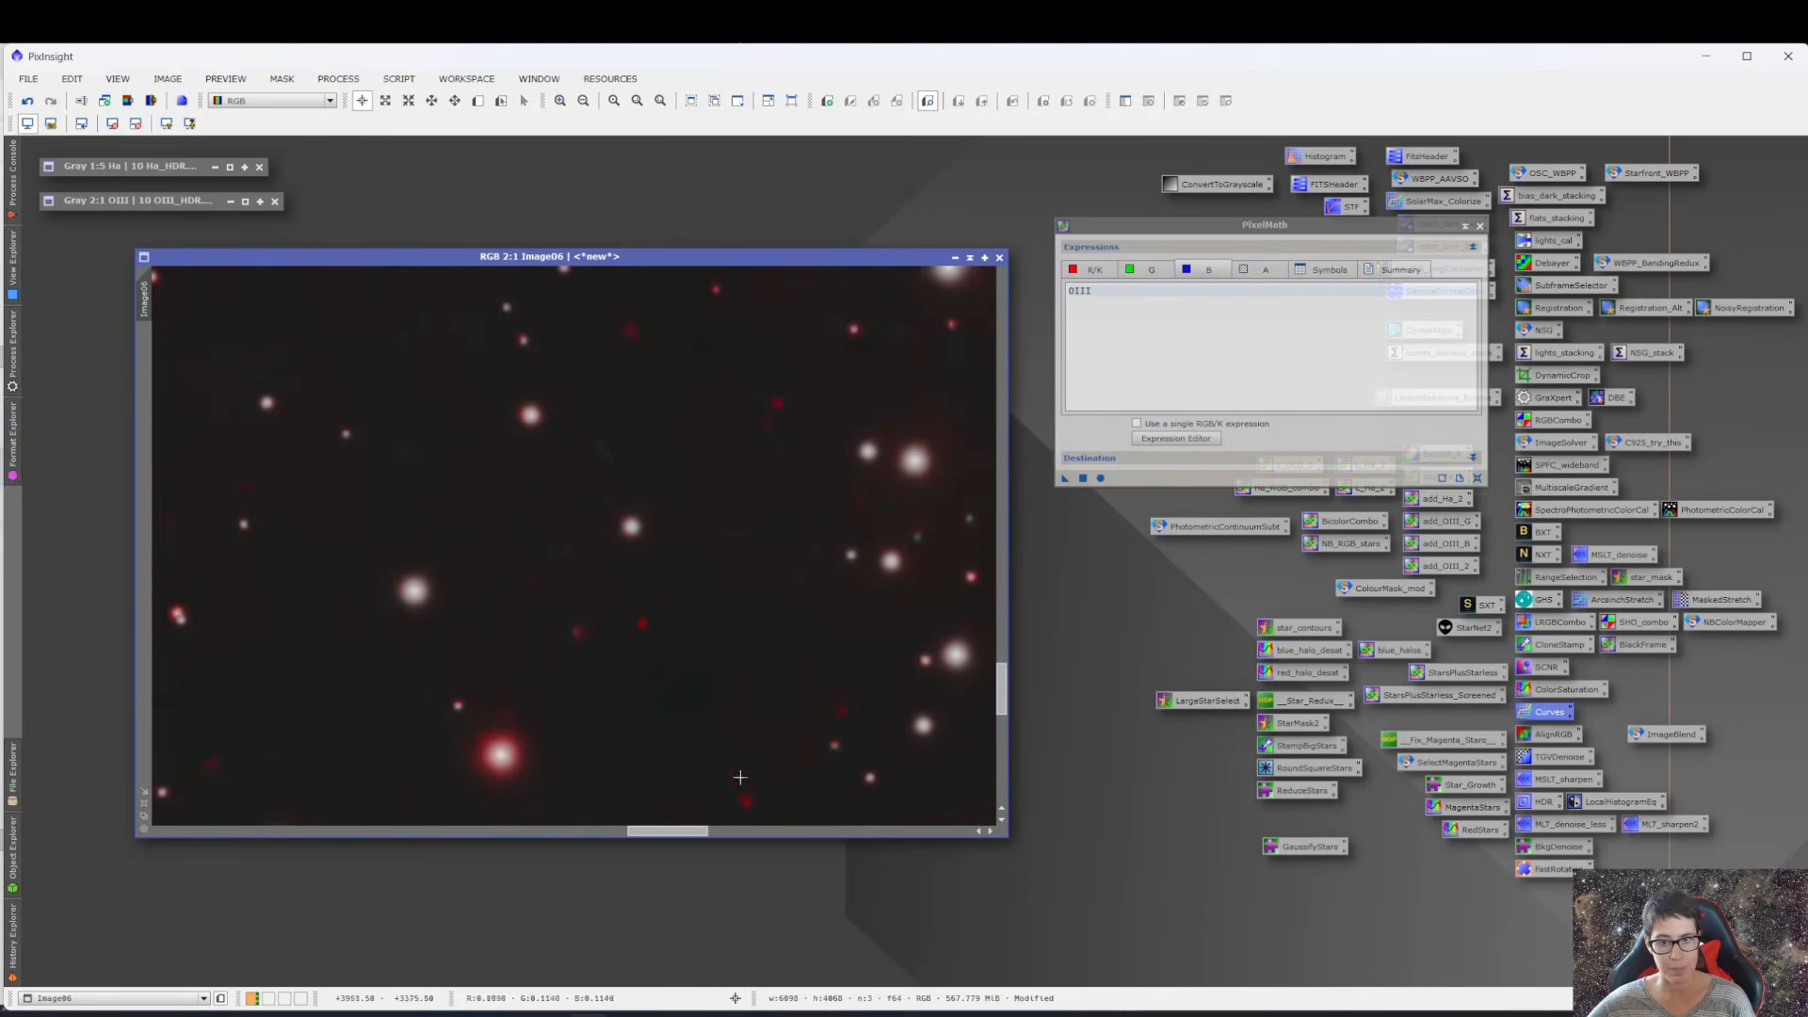
scroll(516, 591, down, 5)
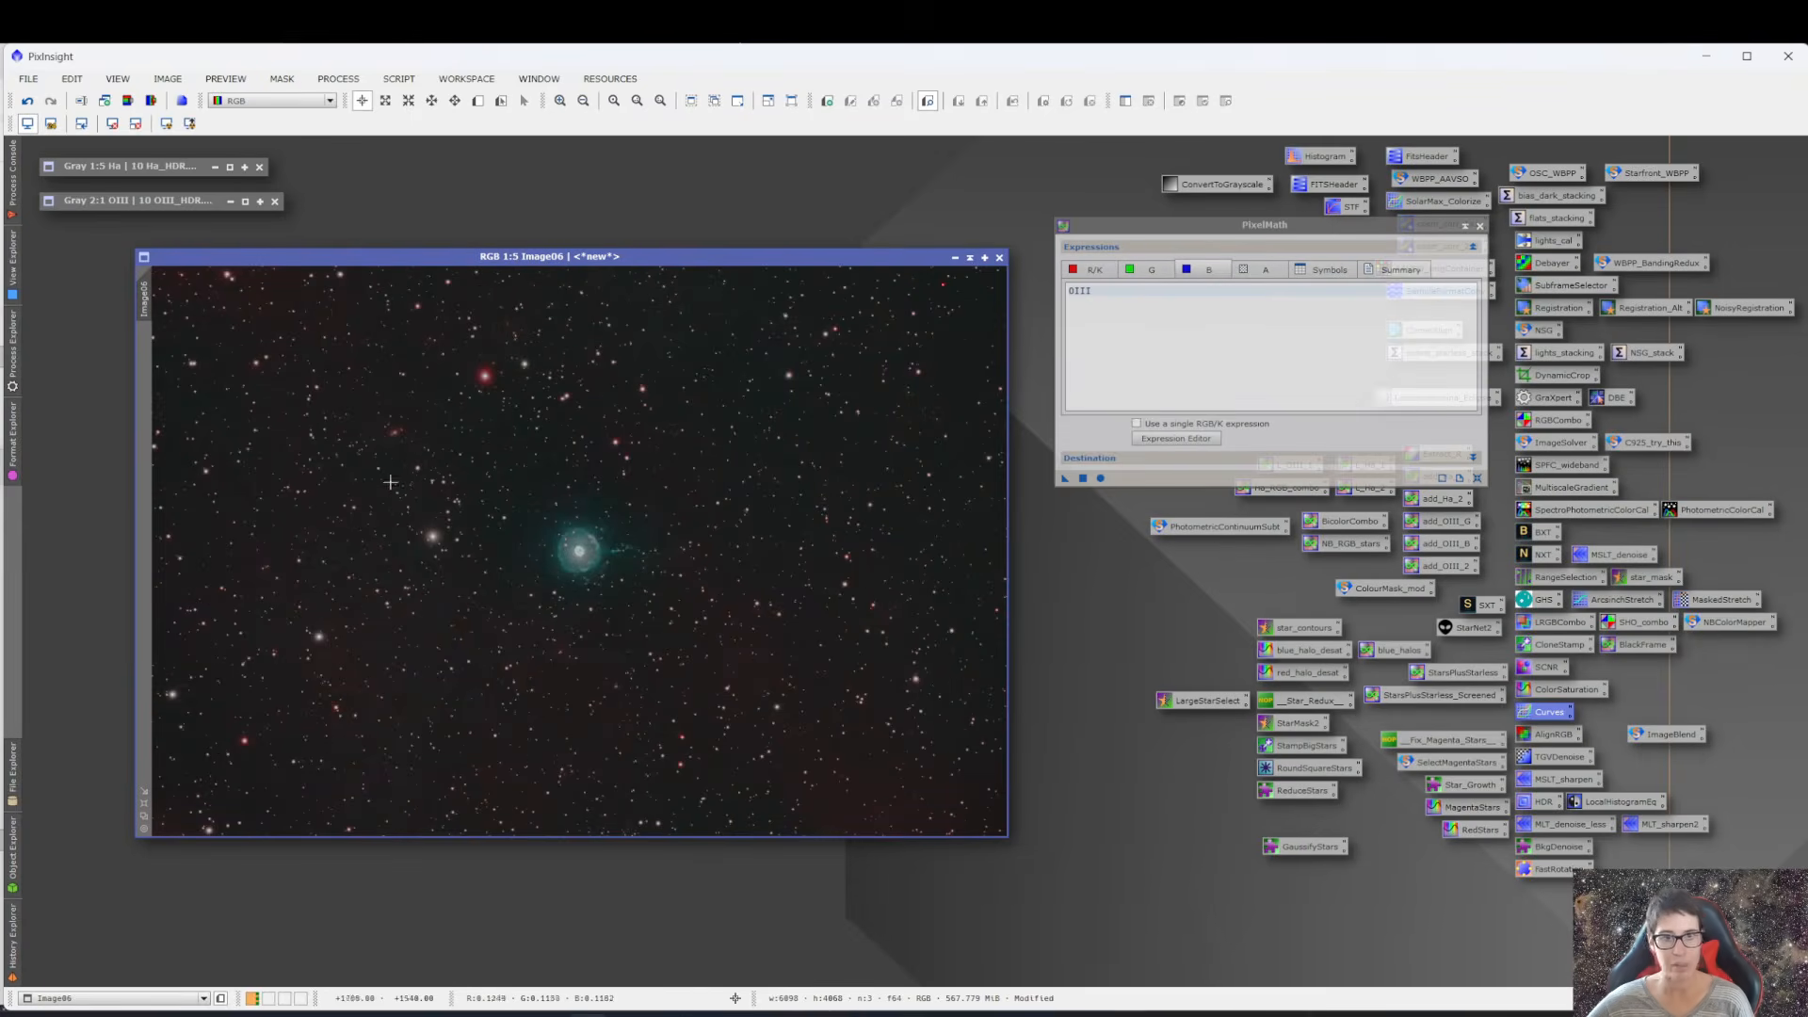
scroll(370, 451, up, 3)
scroll(370, 450, up, 3)
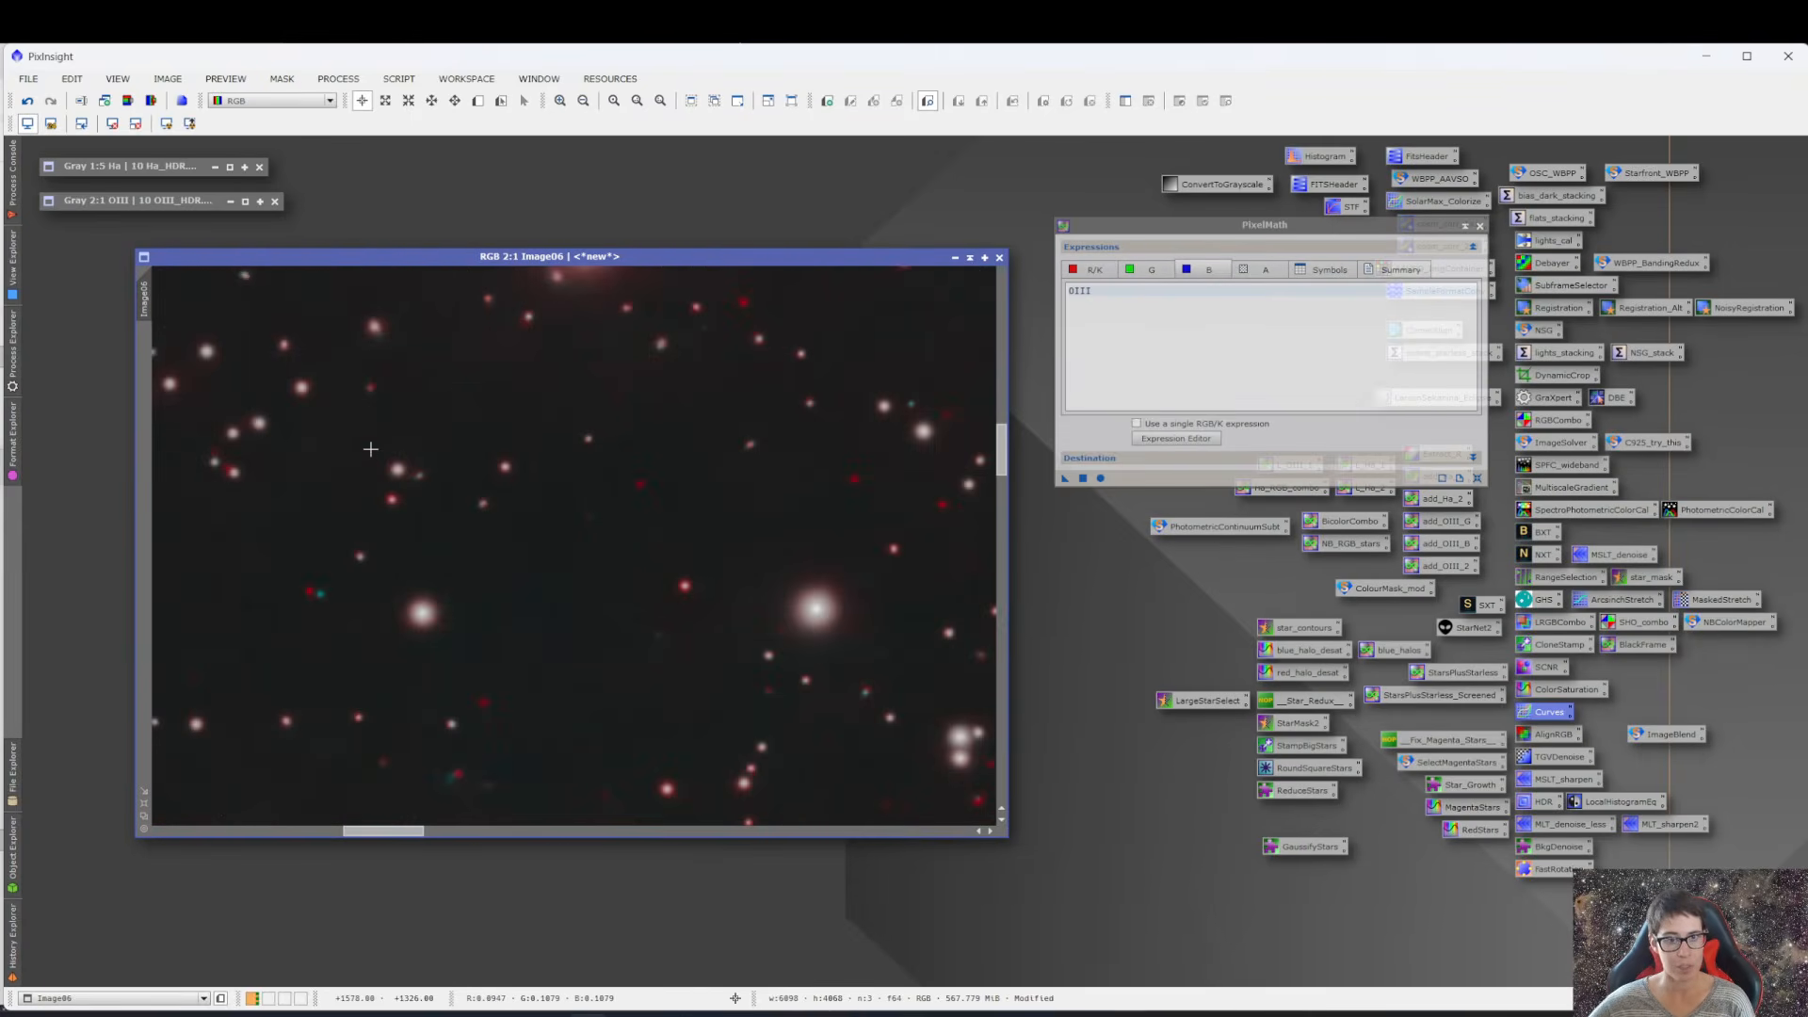
scroll(498, 513, down, 6)
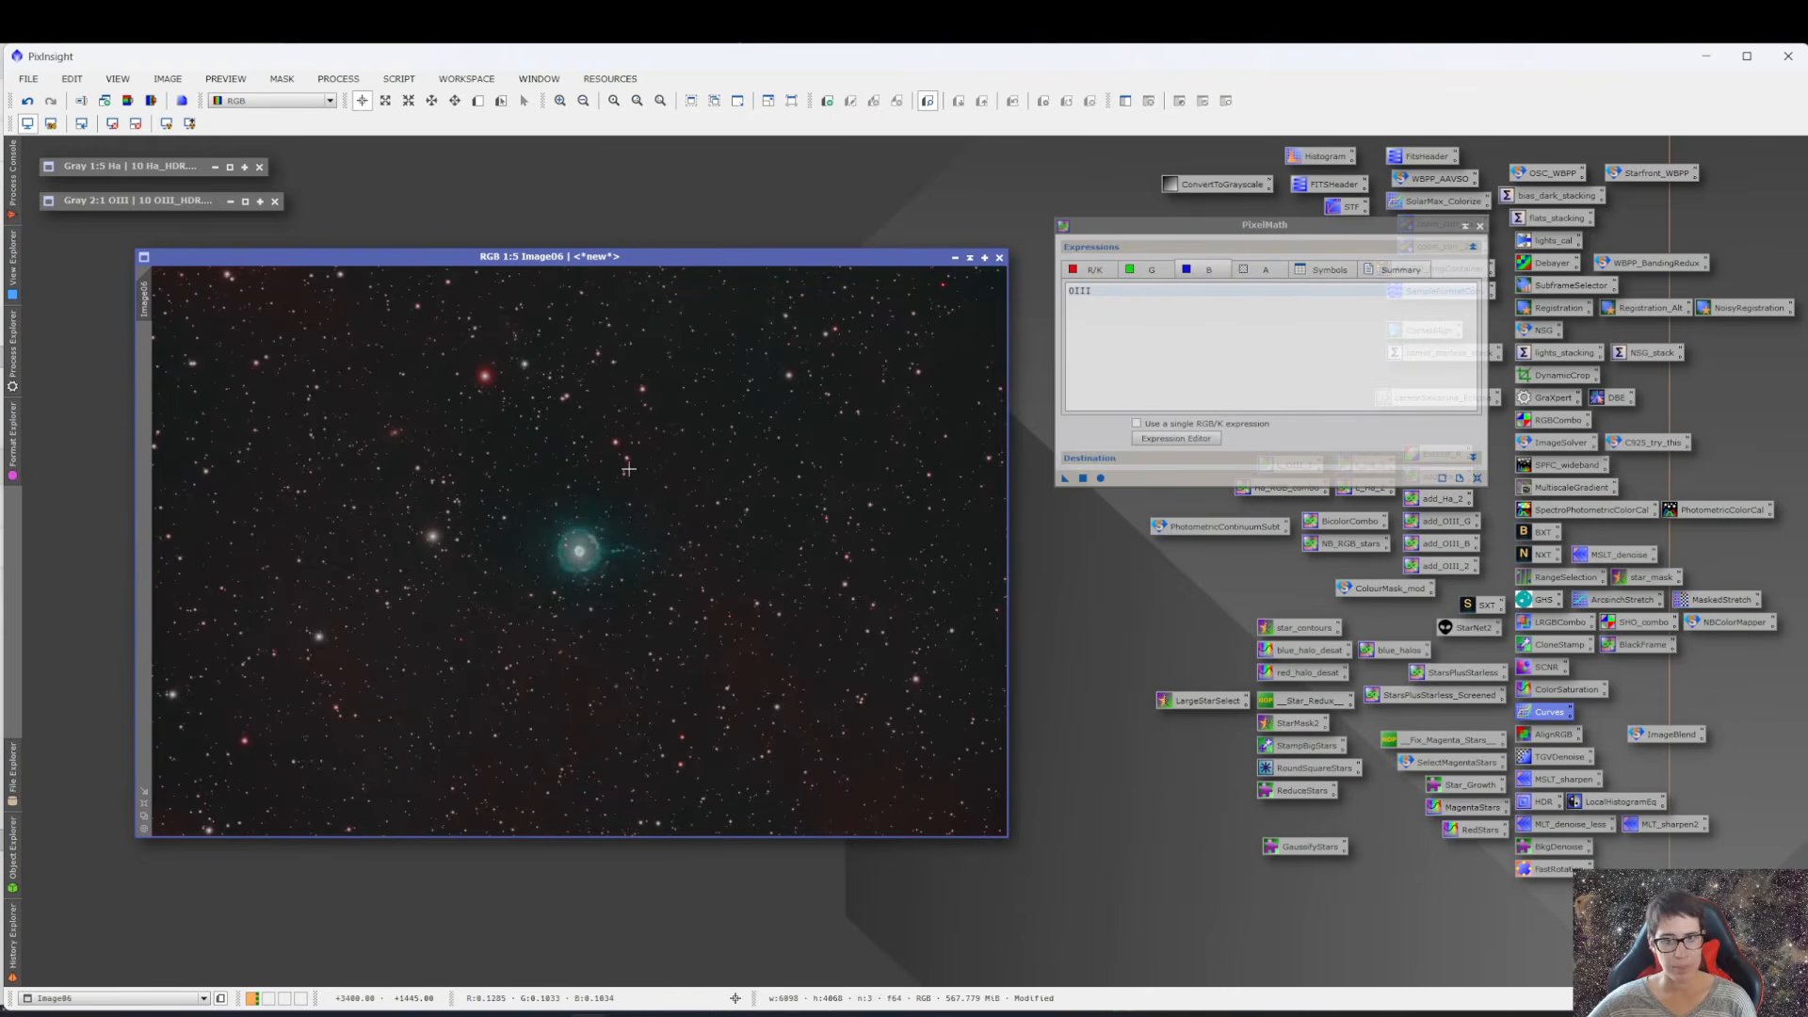
- Close PixelMath and reposition the combined image in the workspace
click(970, 263)
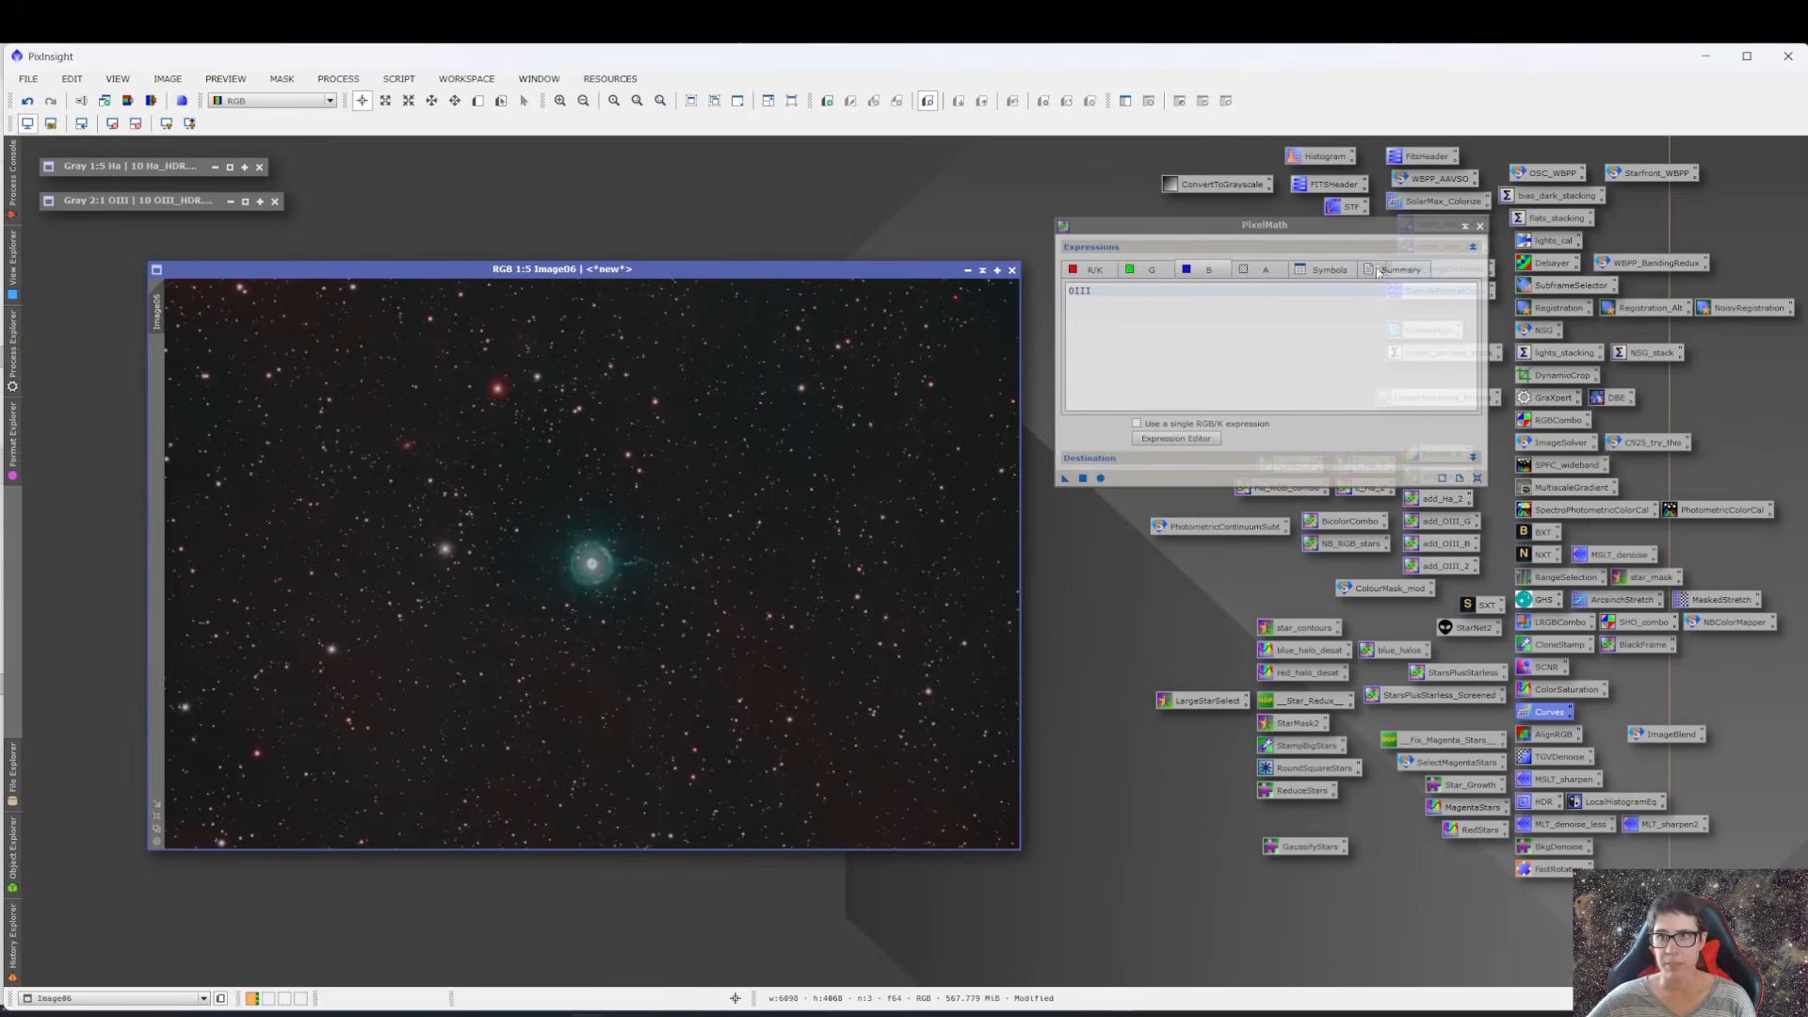
click(1480, 228)
drag(784, 272, 797, 267)
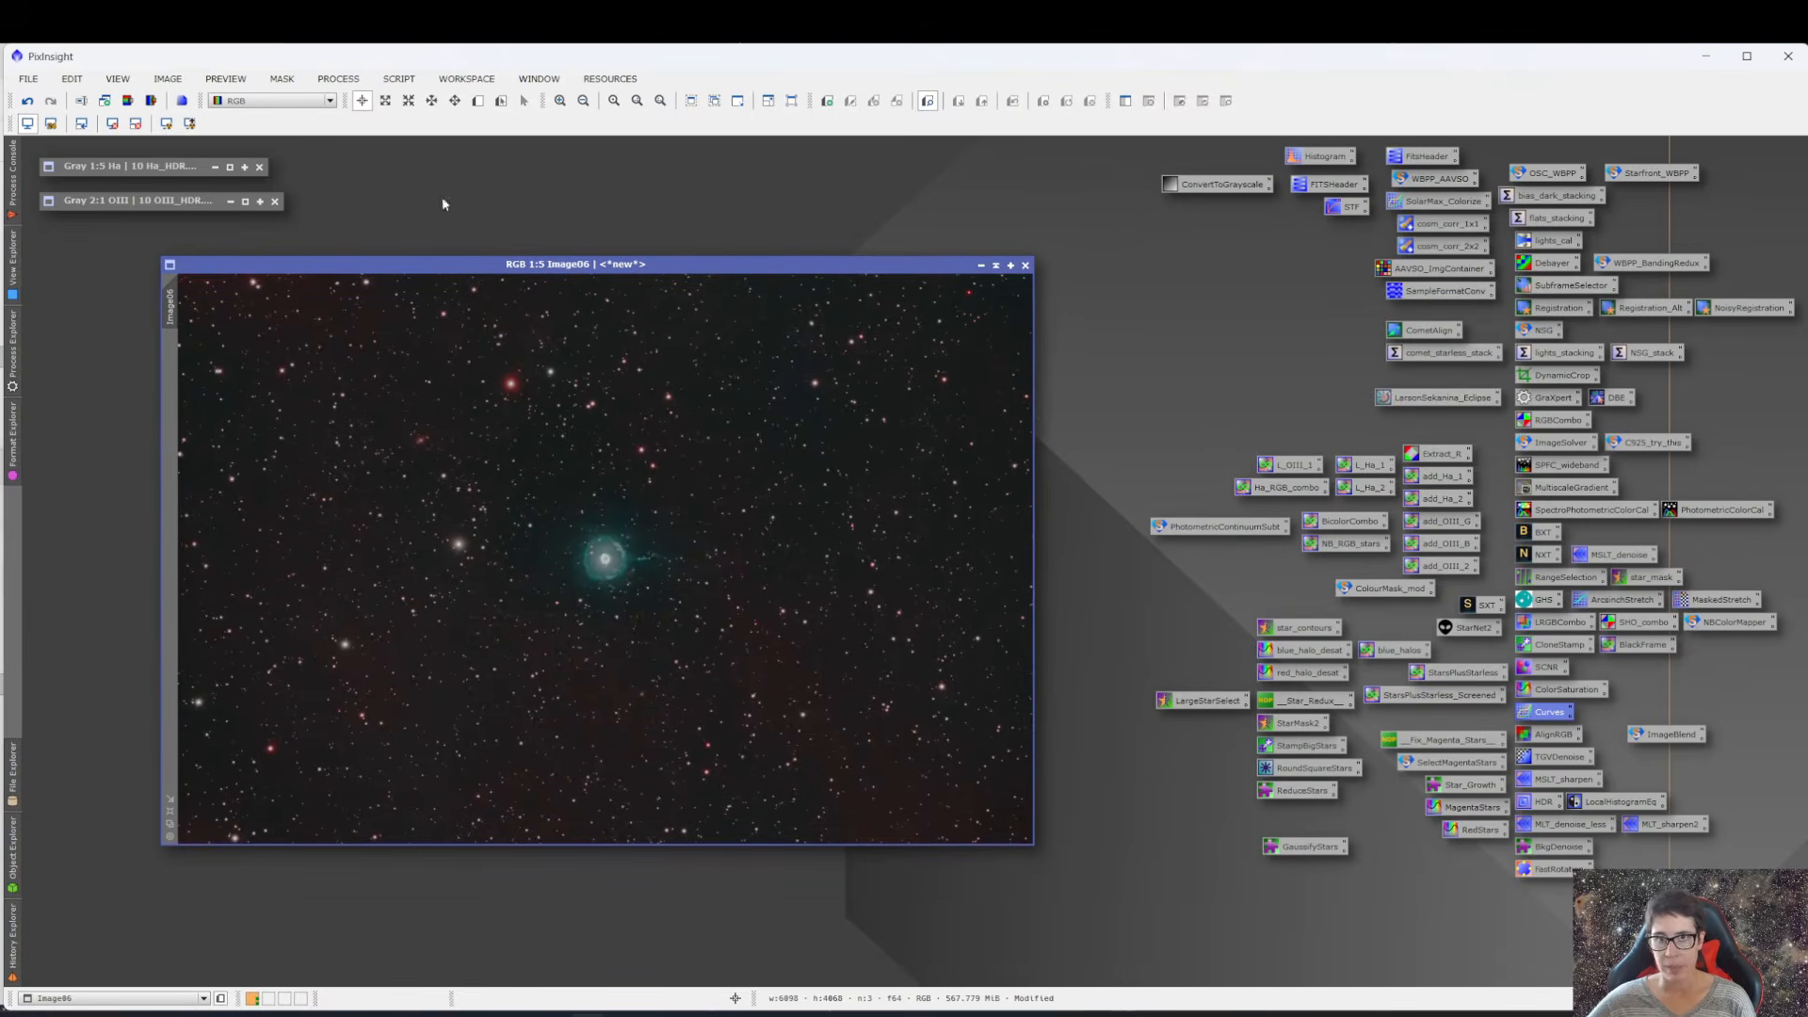
drag(559, 266, 559, 260)
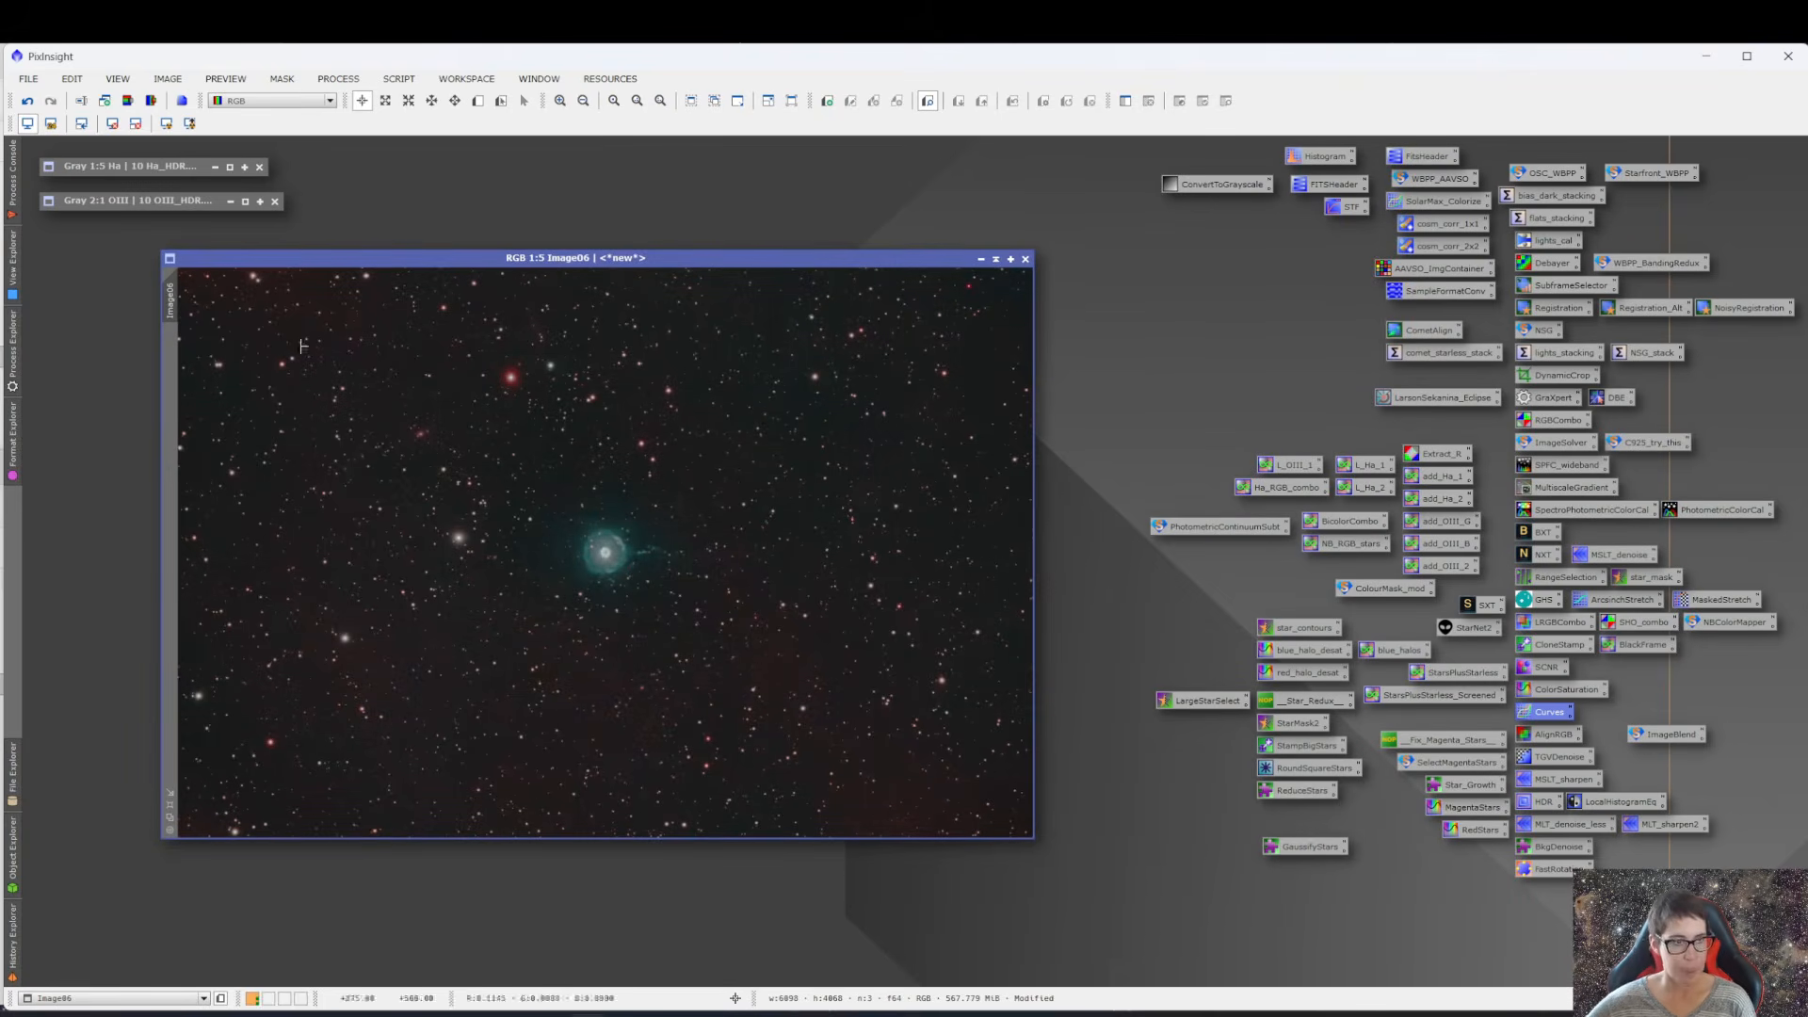
- Switch to File Explorer, review the numbered processing files in the PixInsight folder through 17 HOO_starless.xisf, and move its window away
drag(0, 463, 817, 319)
scroll(577, 541, up, 5)
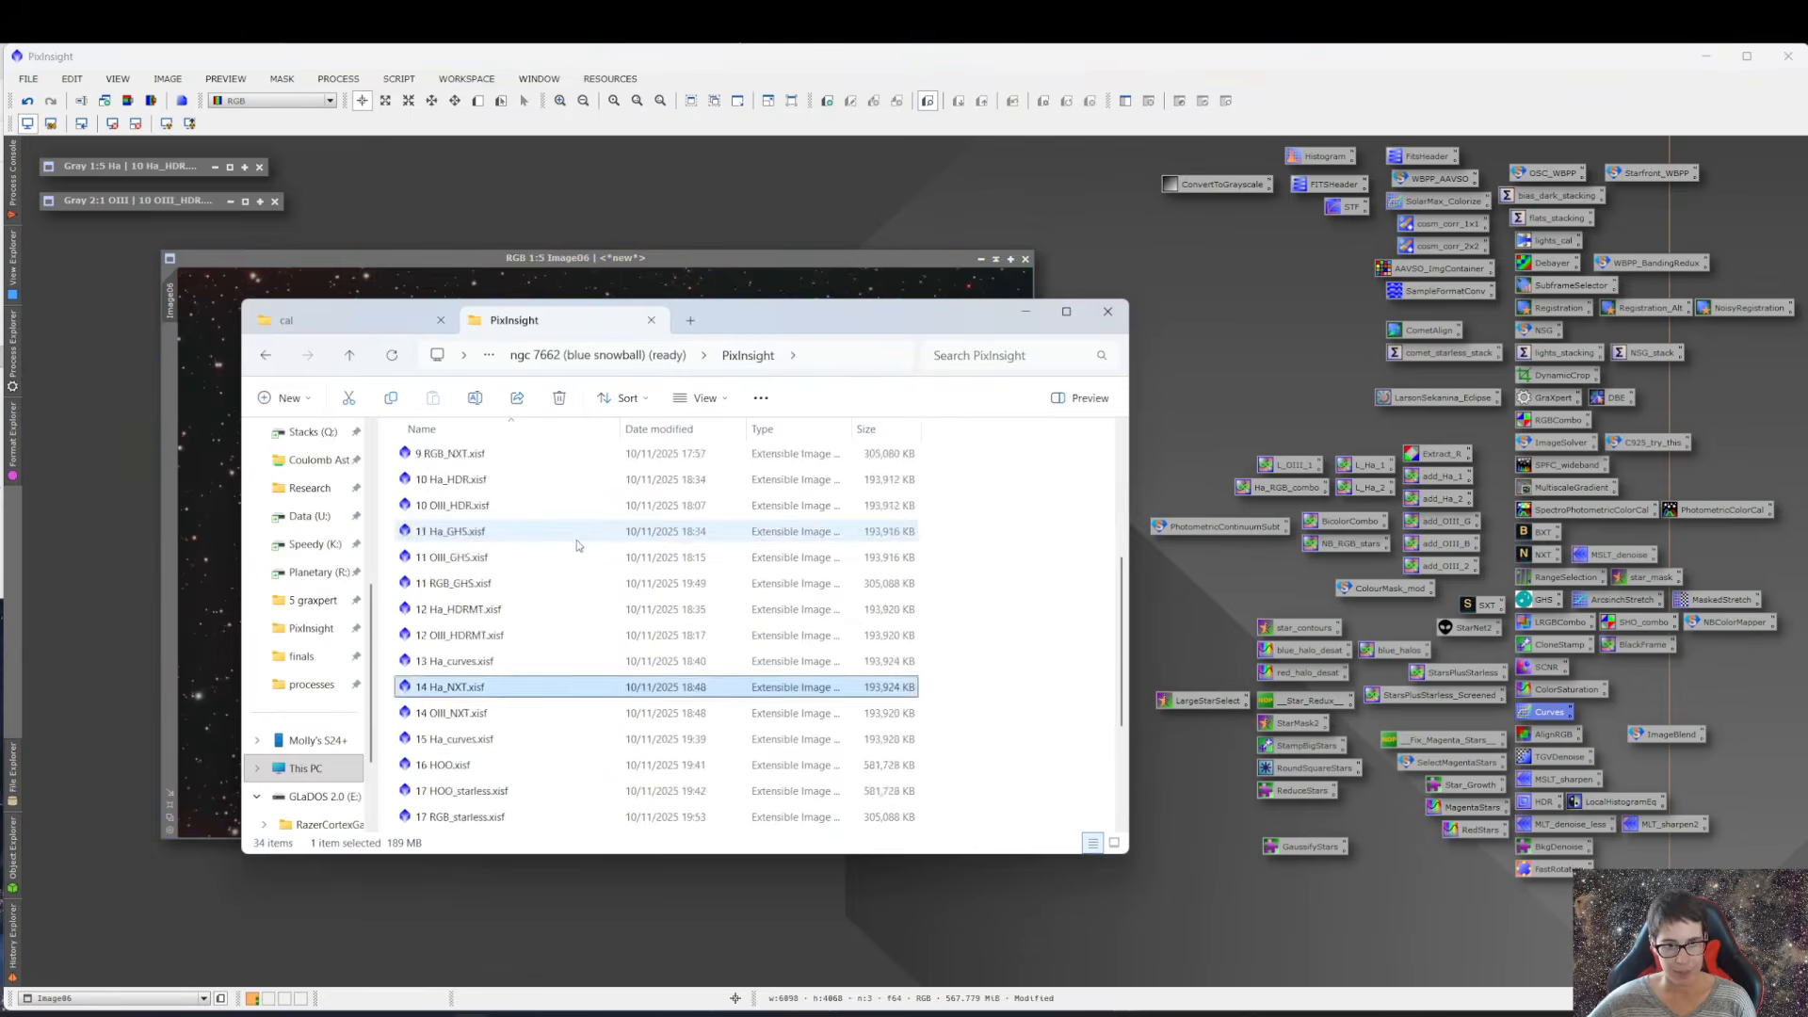
scroll(556, 548, down, 2)
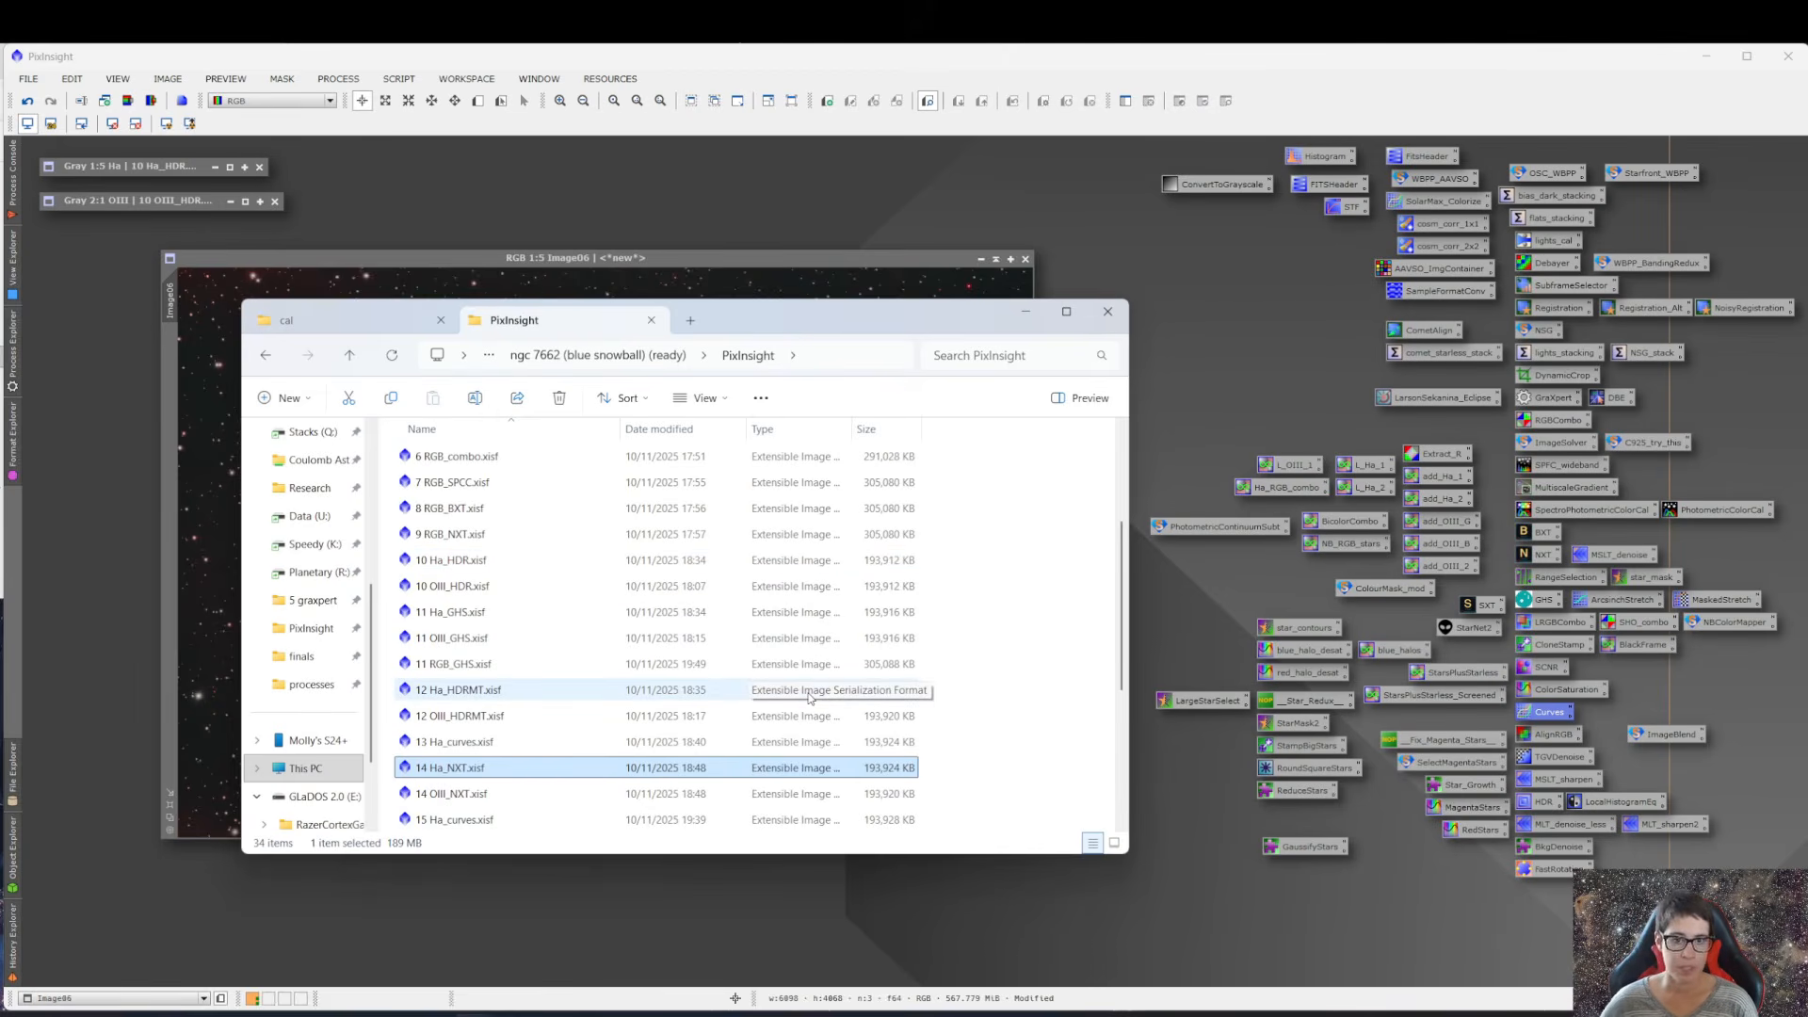
scroll(804, 675, down, 2)
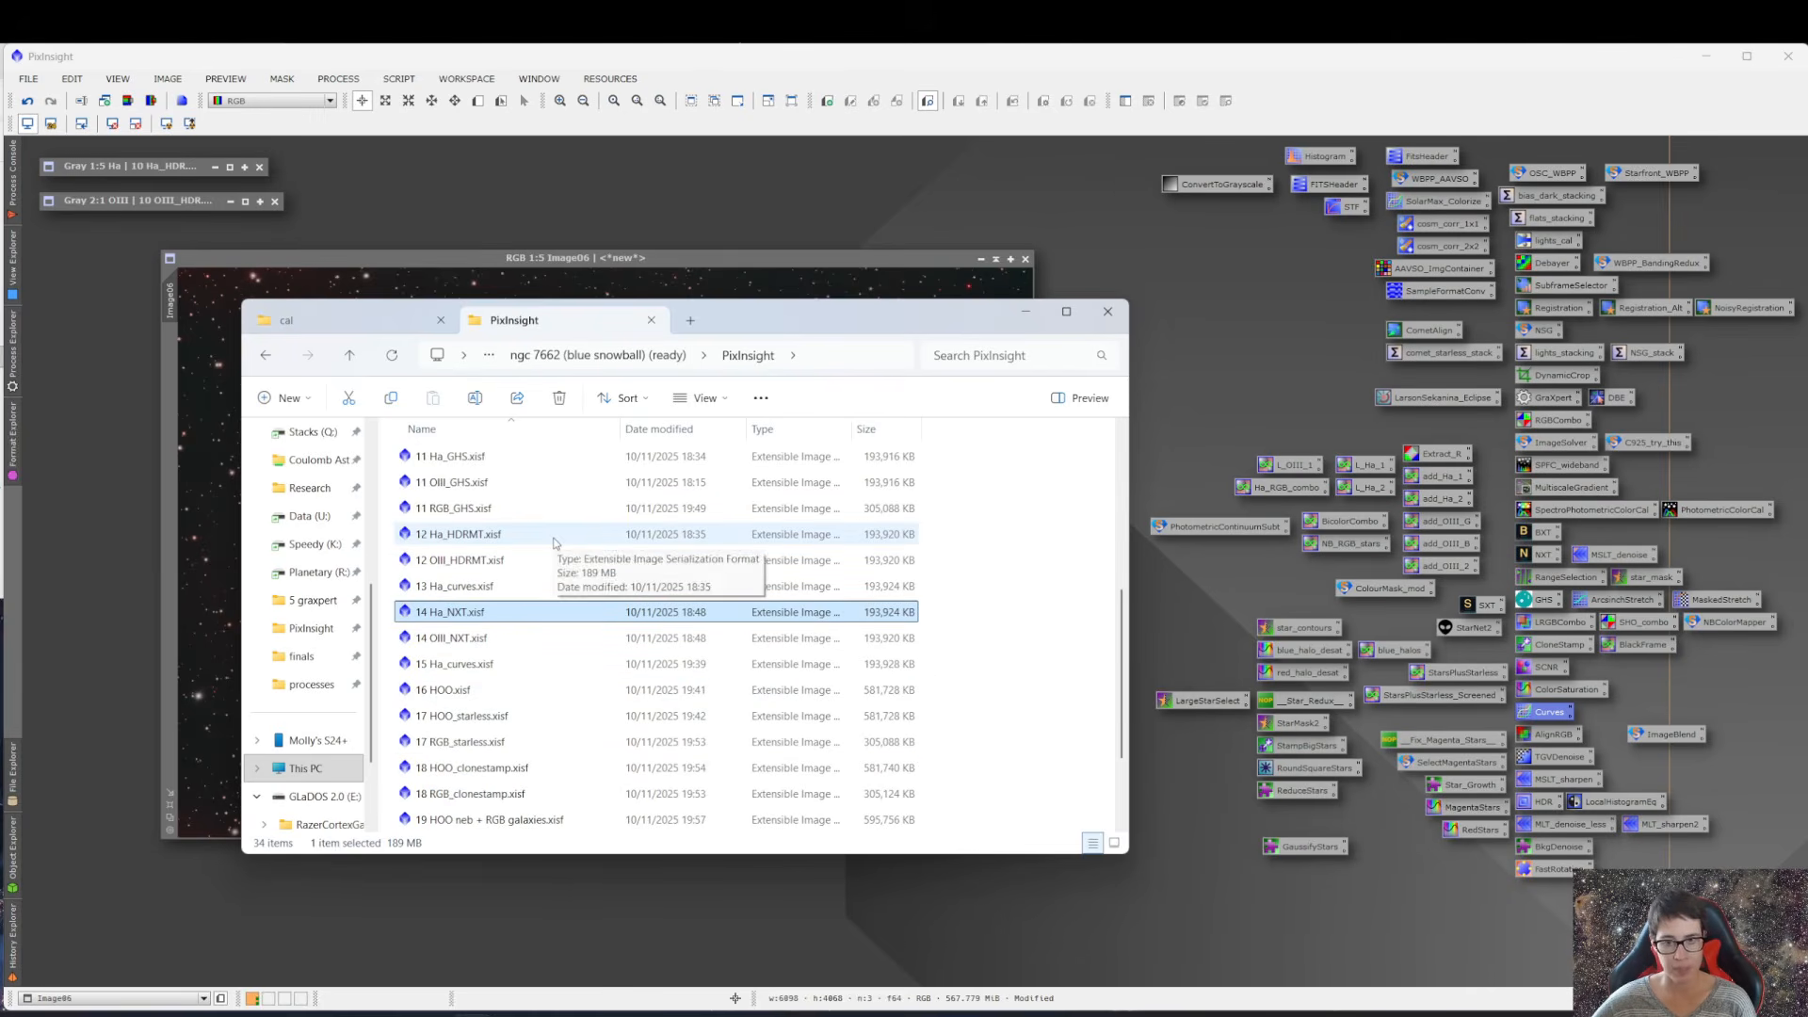
scroll(553, 543, up, 3)
scroll(541, 771, down, 3)
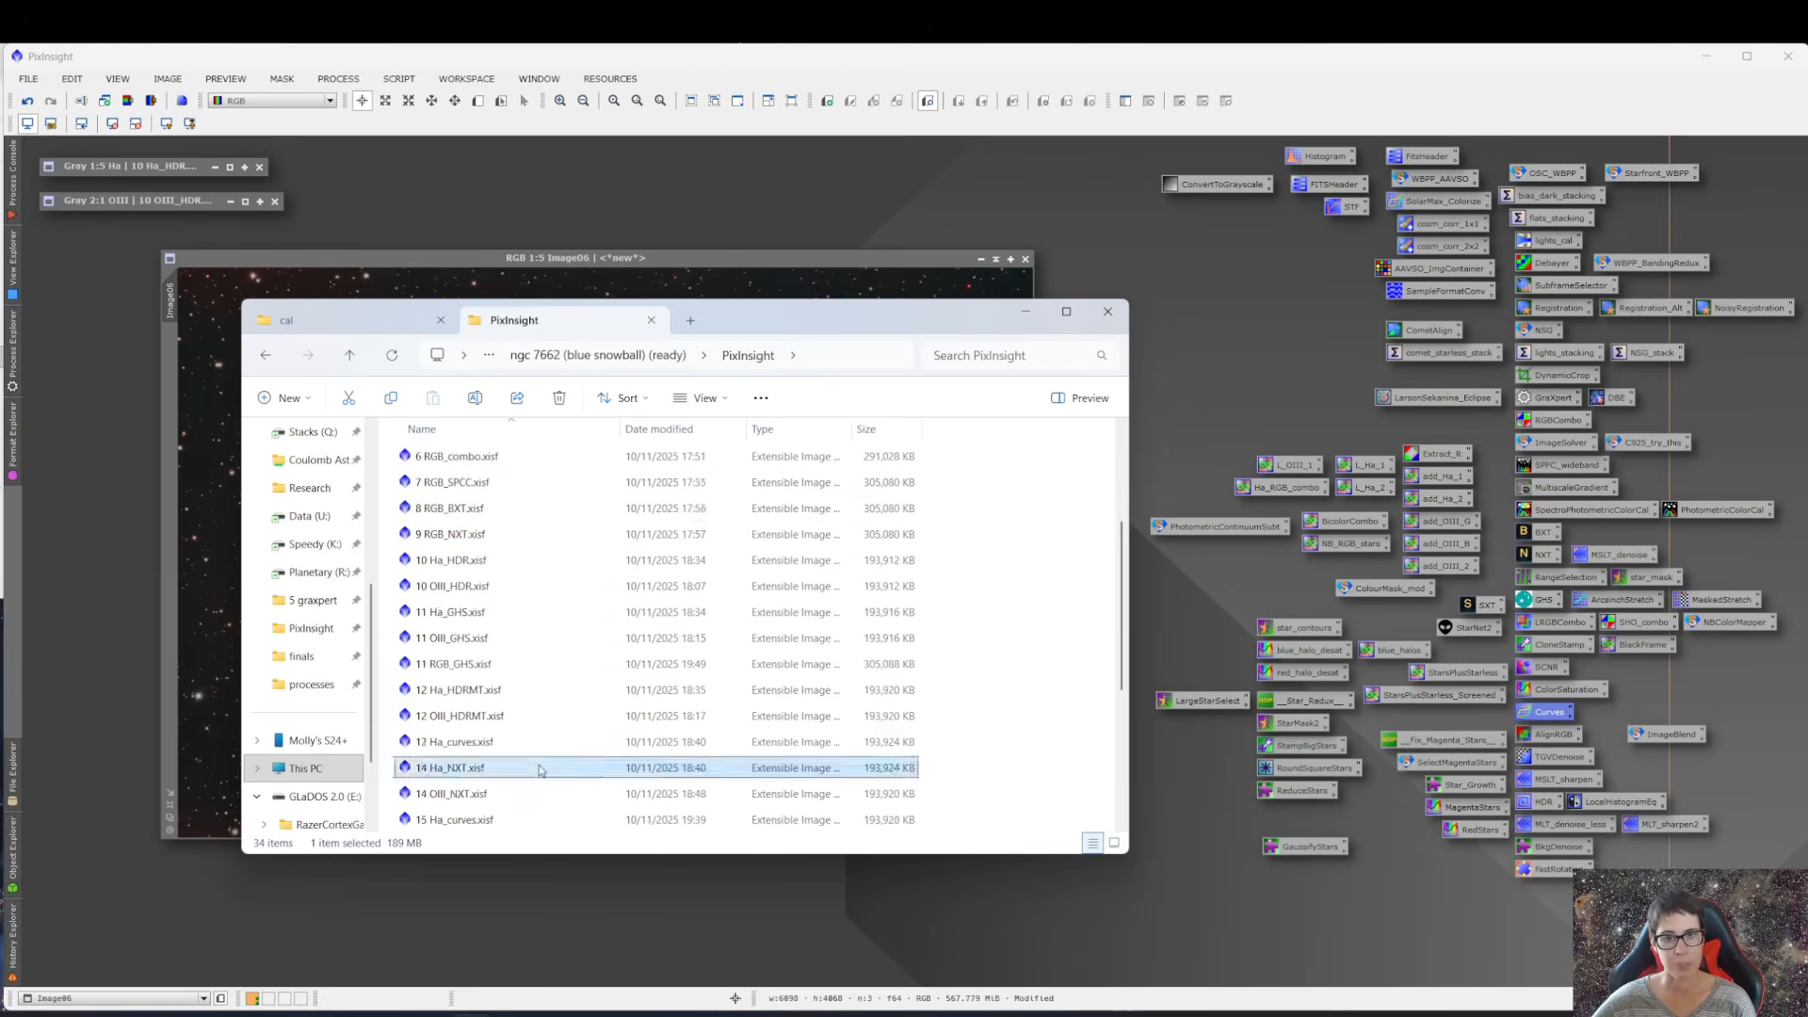
scroll(735, 669, down, 1)
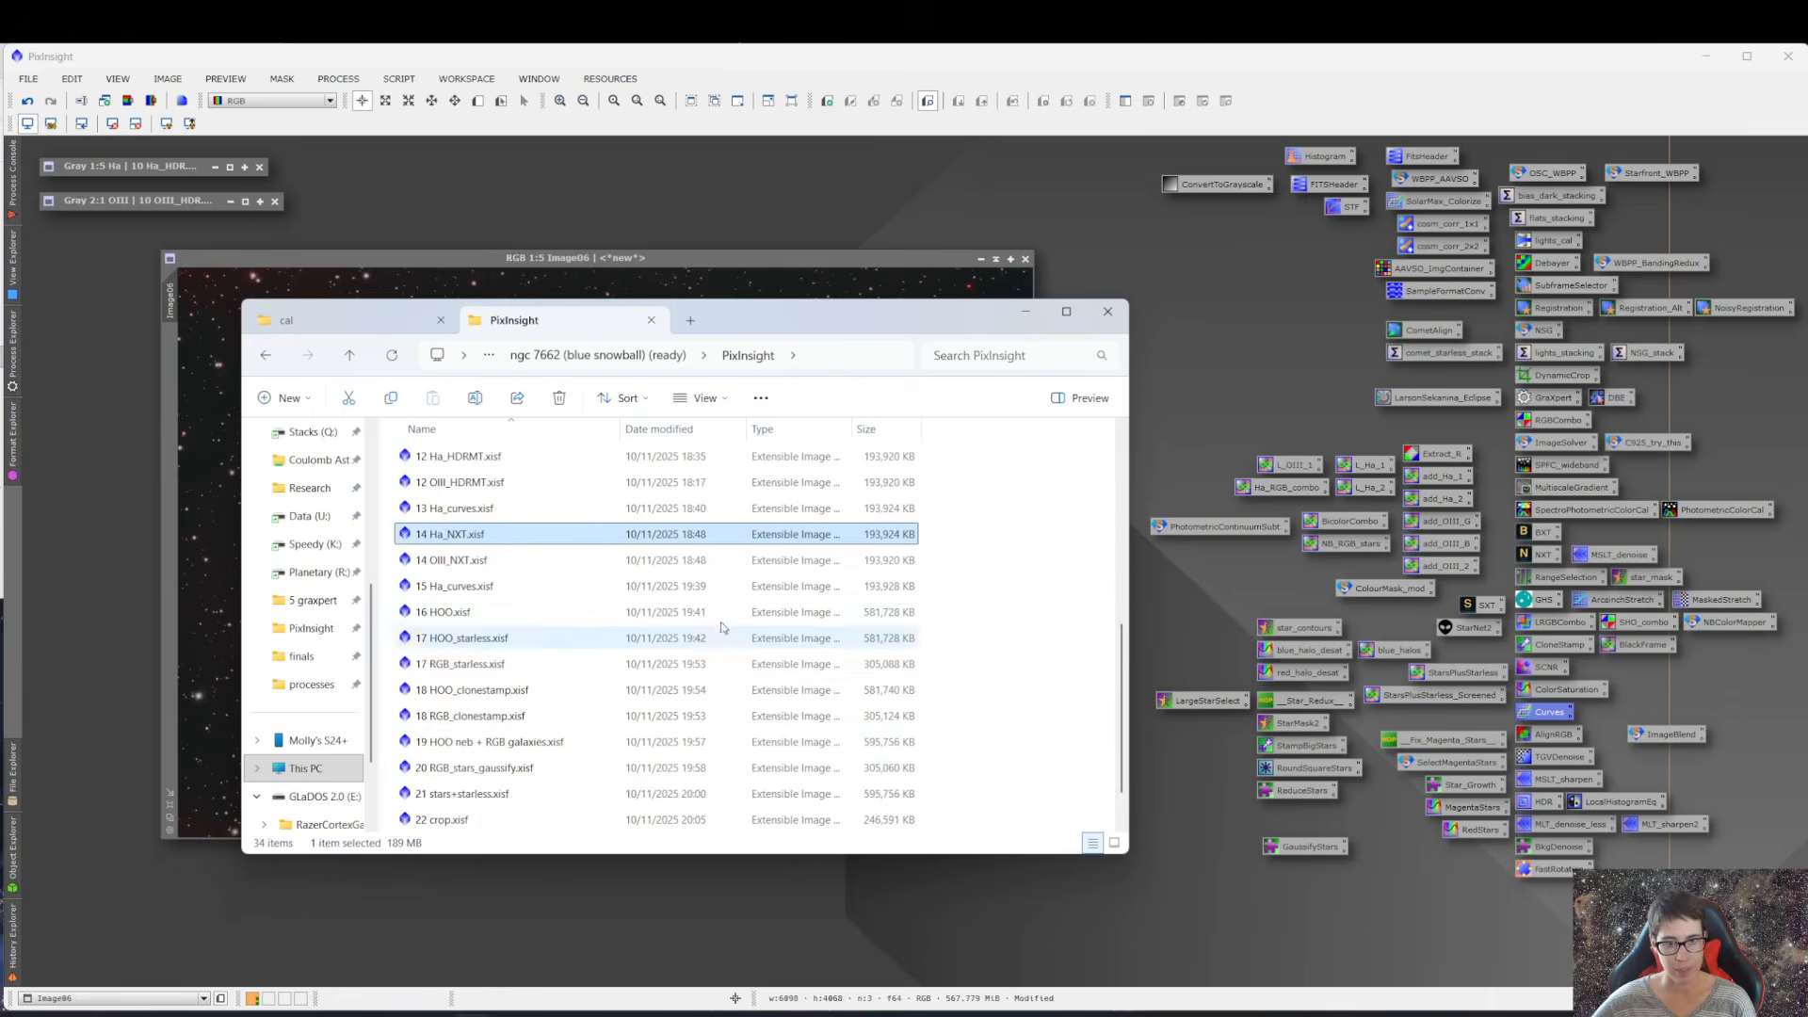
scroll(591, 602, down, 1)
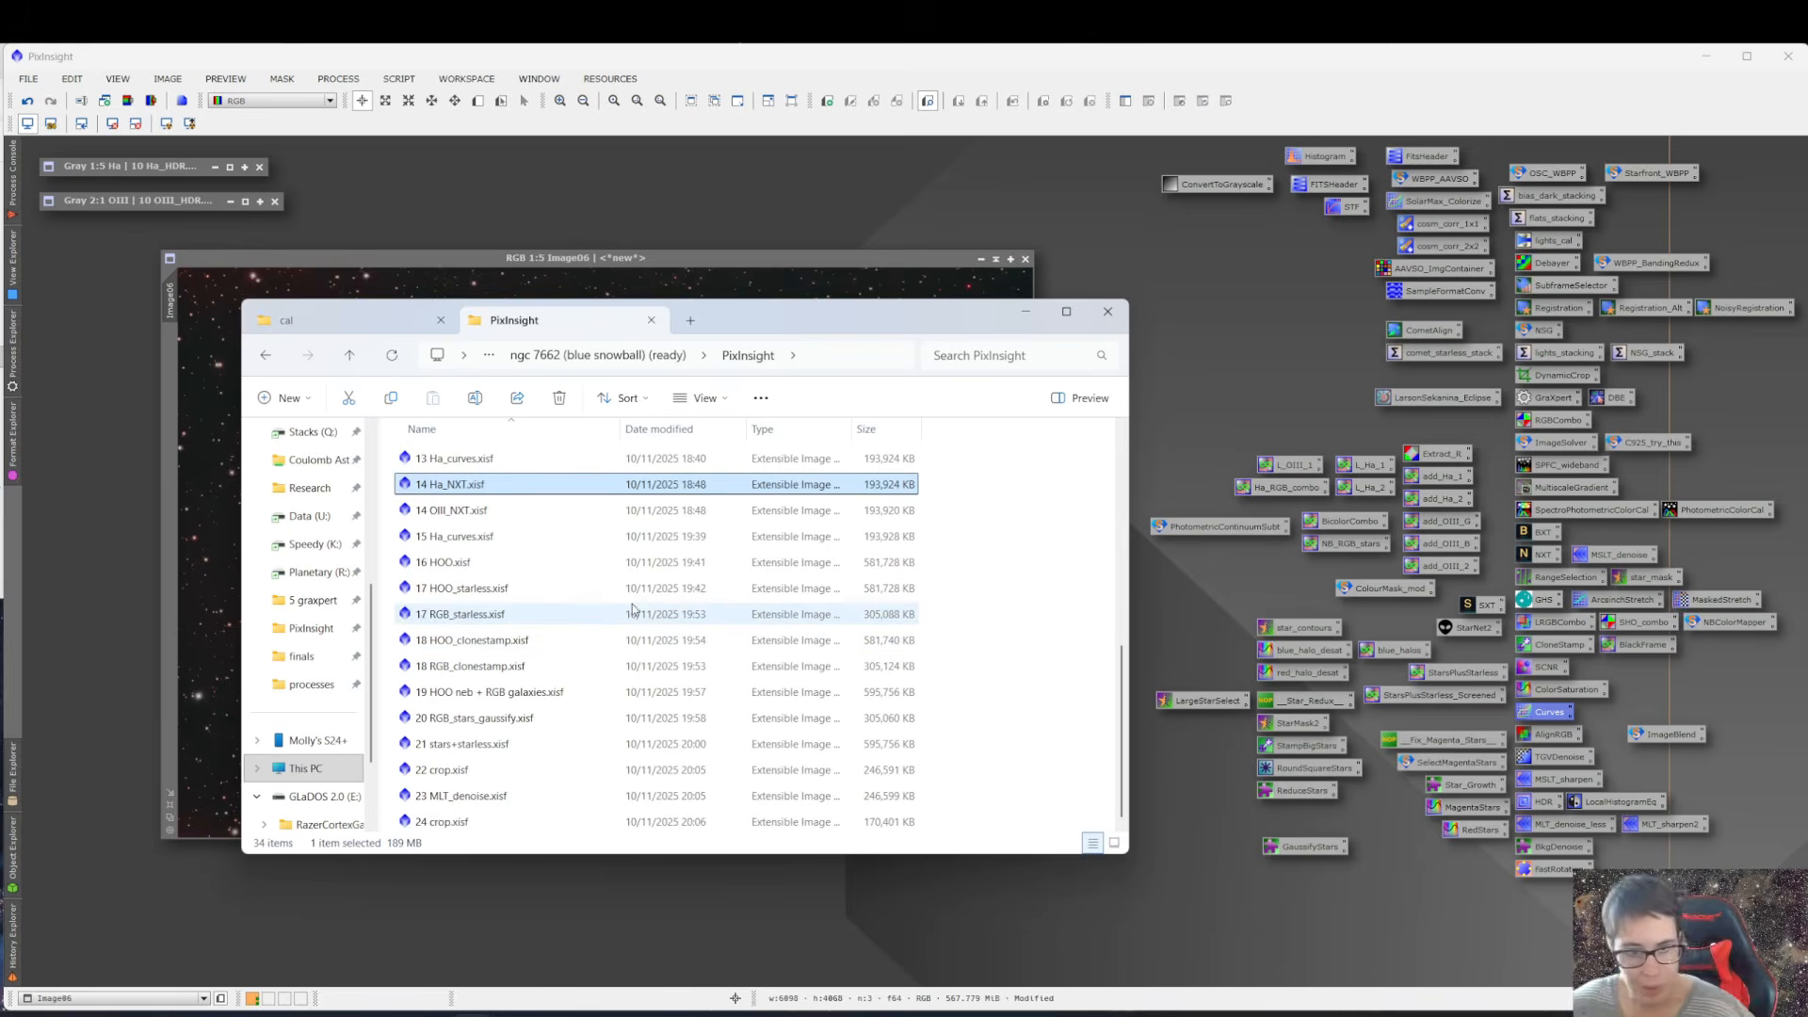
click(528, 592)
drag(789, 323, 356, 433)
- Remove the stars from the combined image with StarXTerminator, with Generate Star Image turned off, and inspect a leftover star close up
click(1492, 571)
double_click(1482, 607)
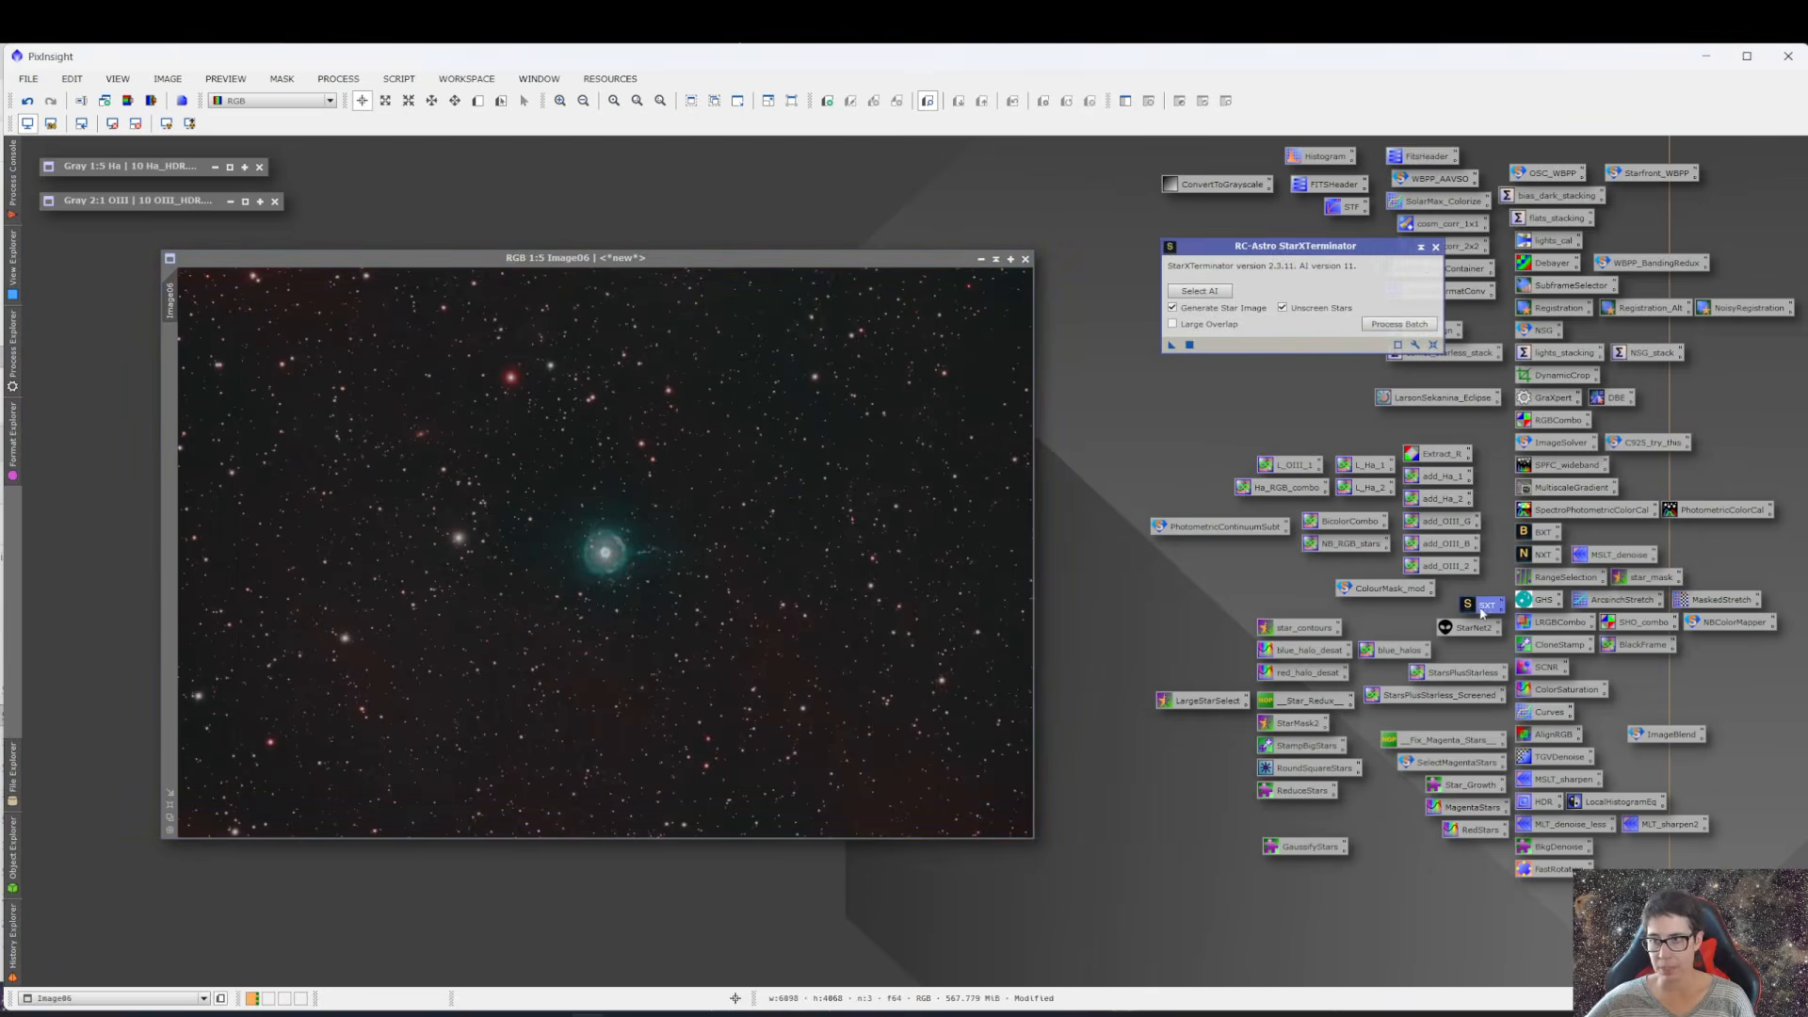
click(1173, 309)
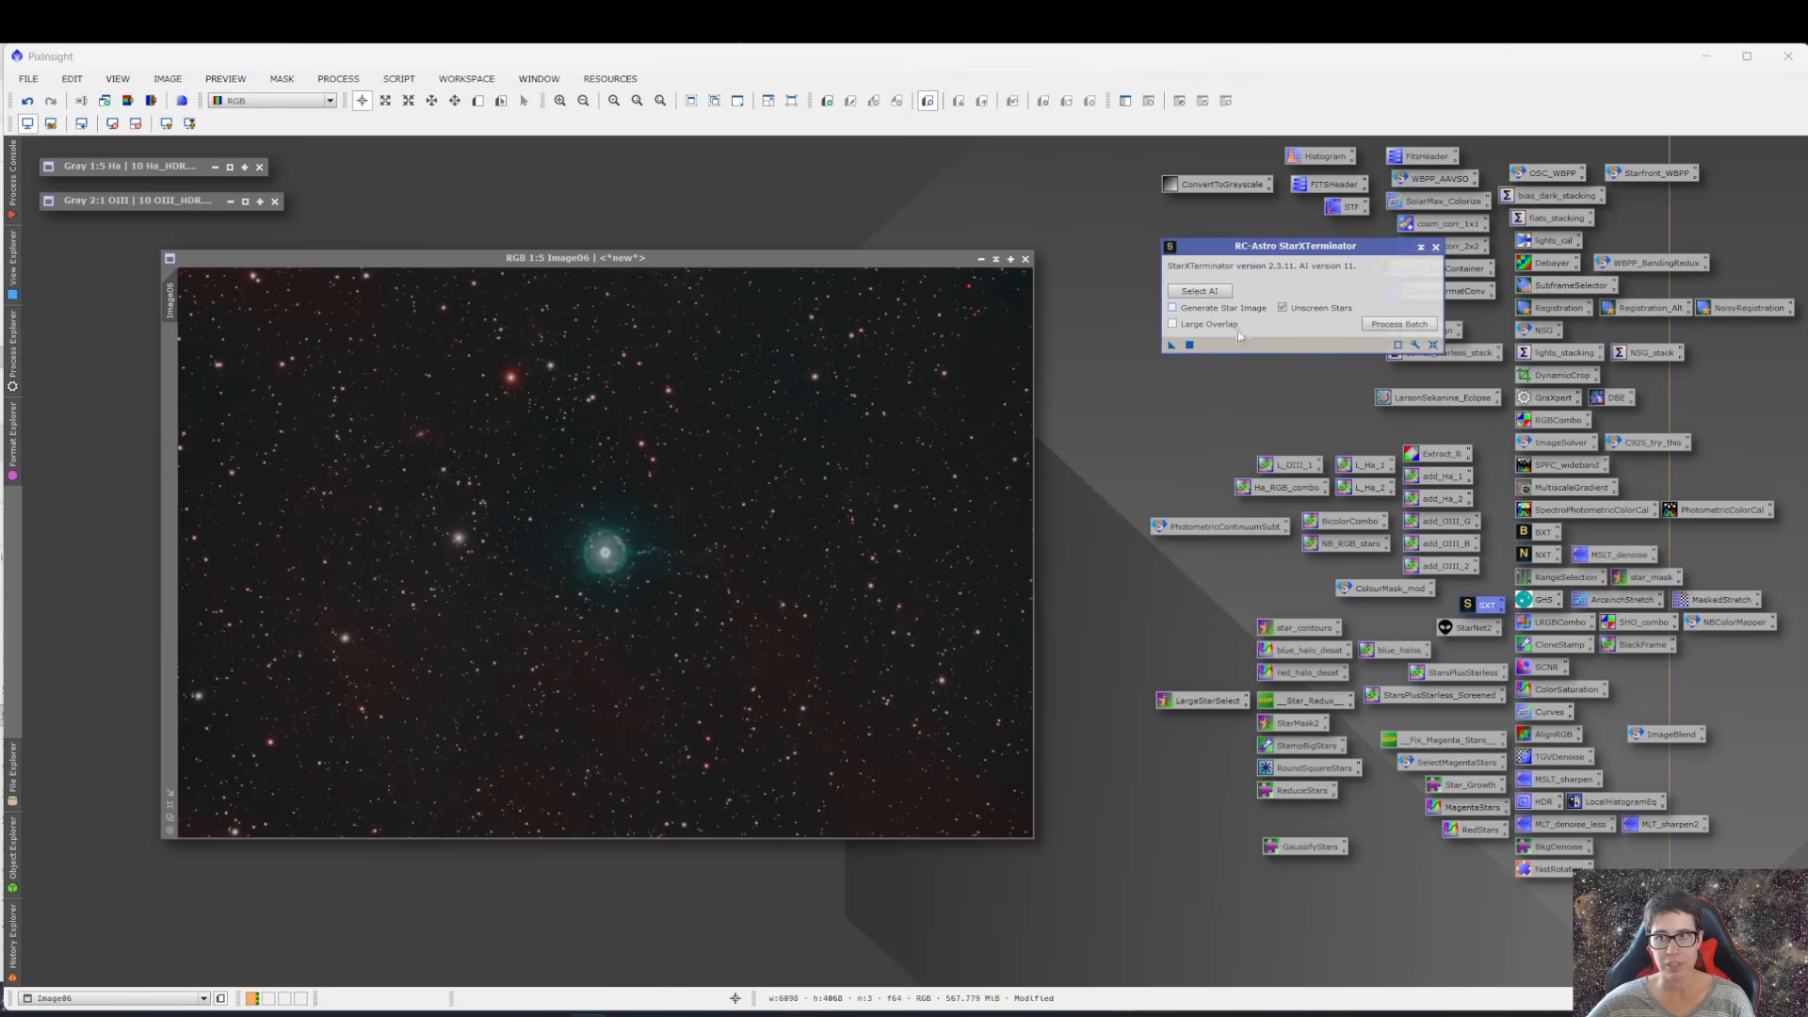
click(1190, 346)
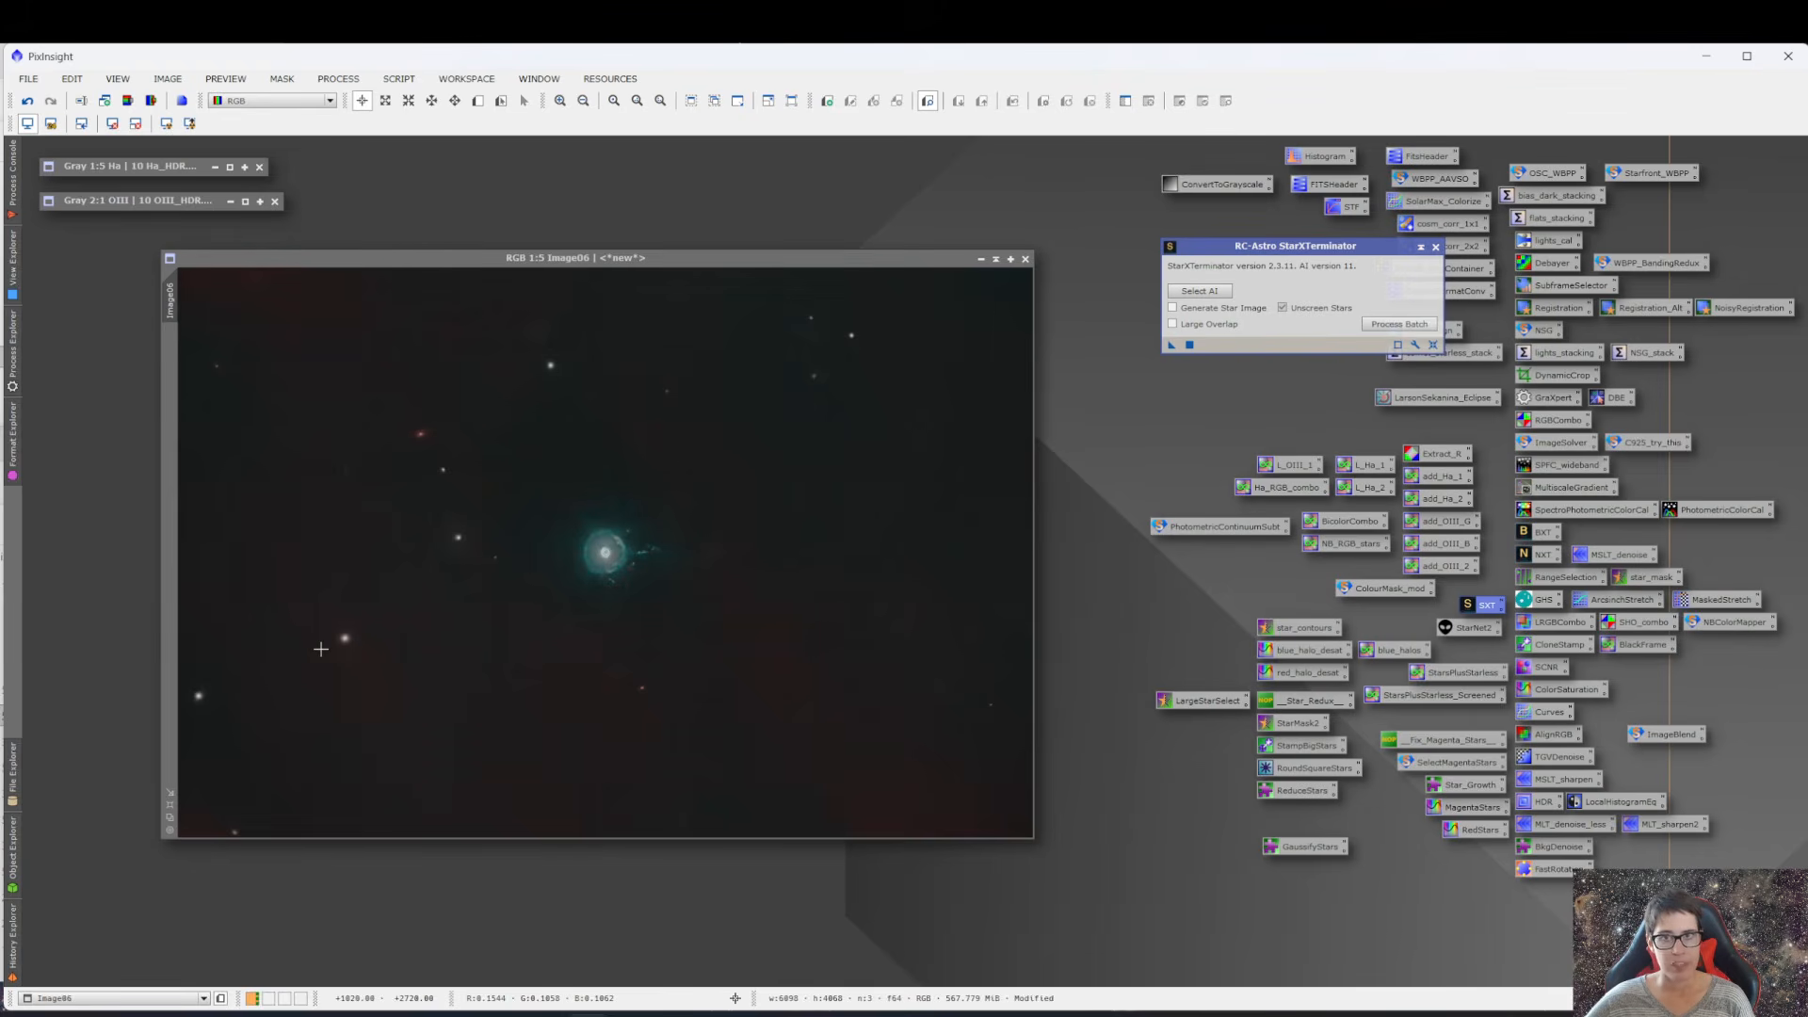
scroll(321, 648, up, 5)
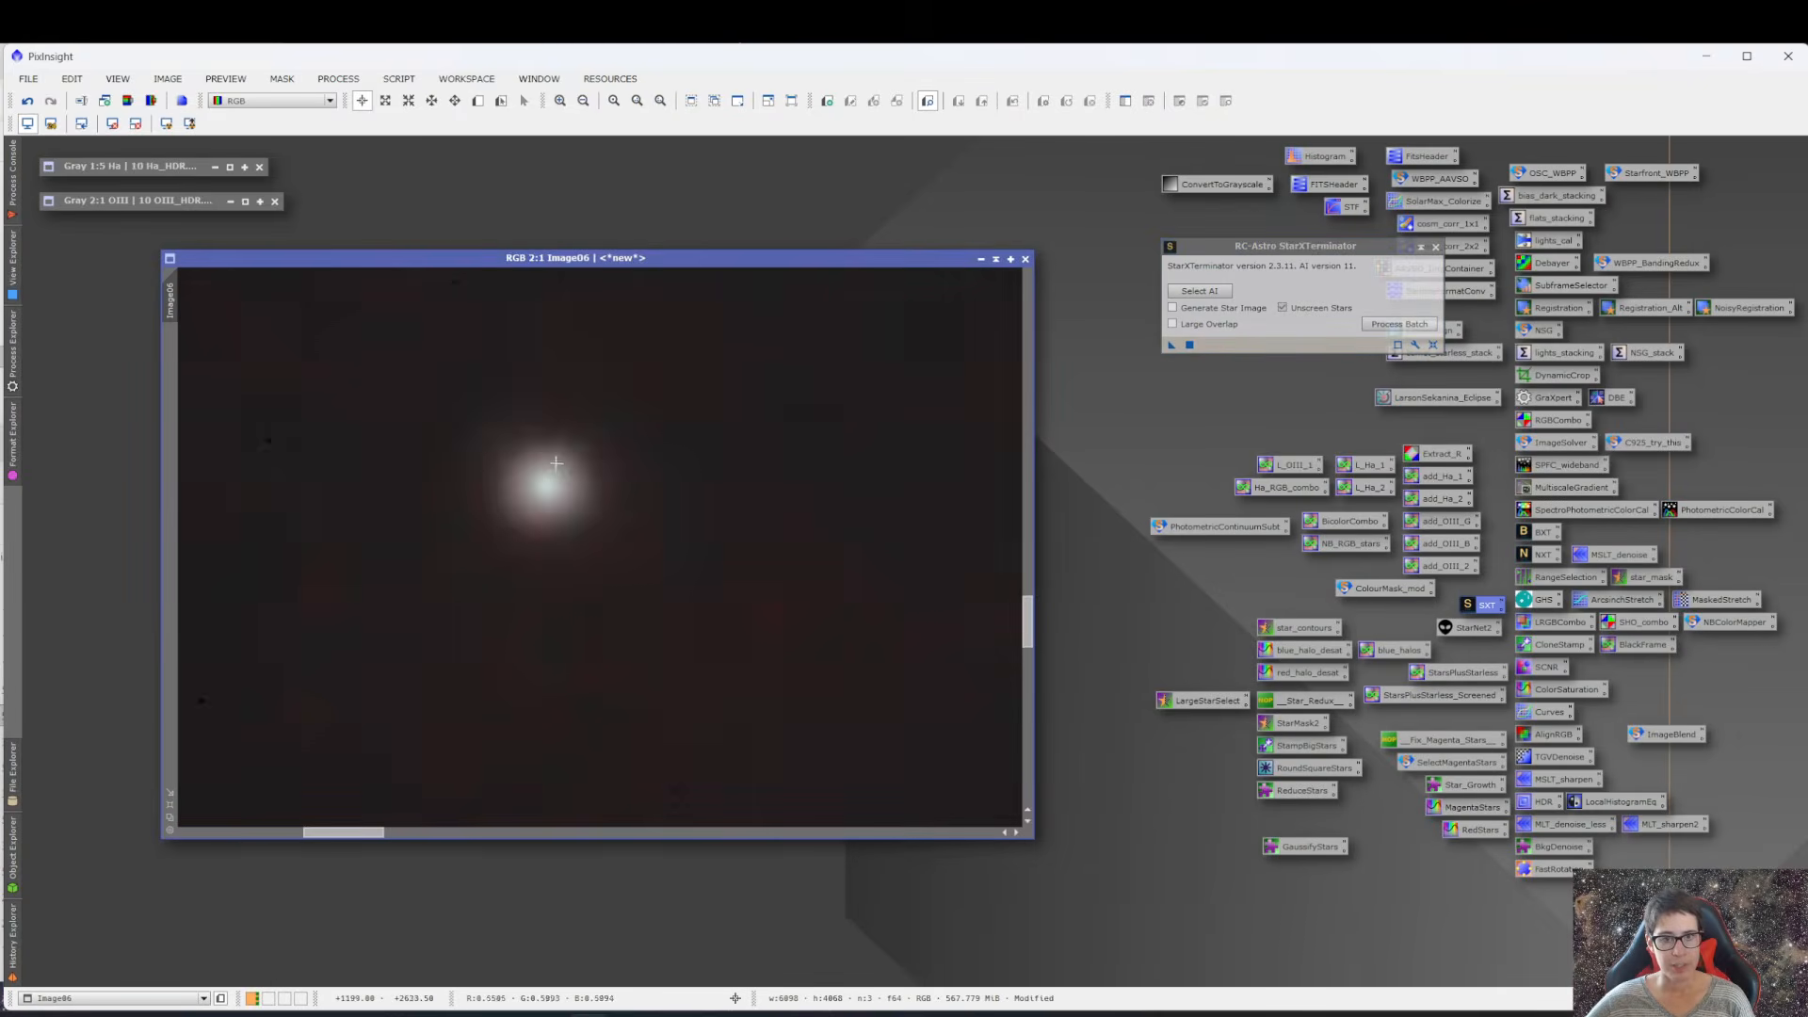
scroll(904, 377, down, 5)
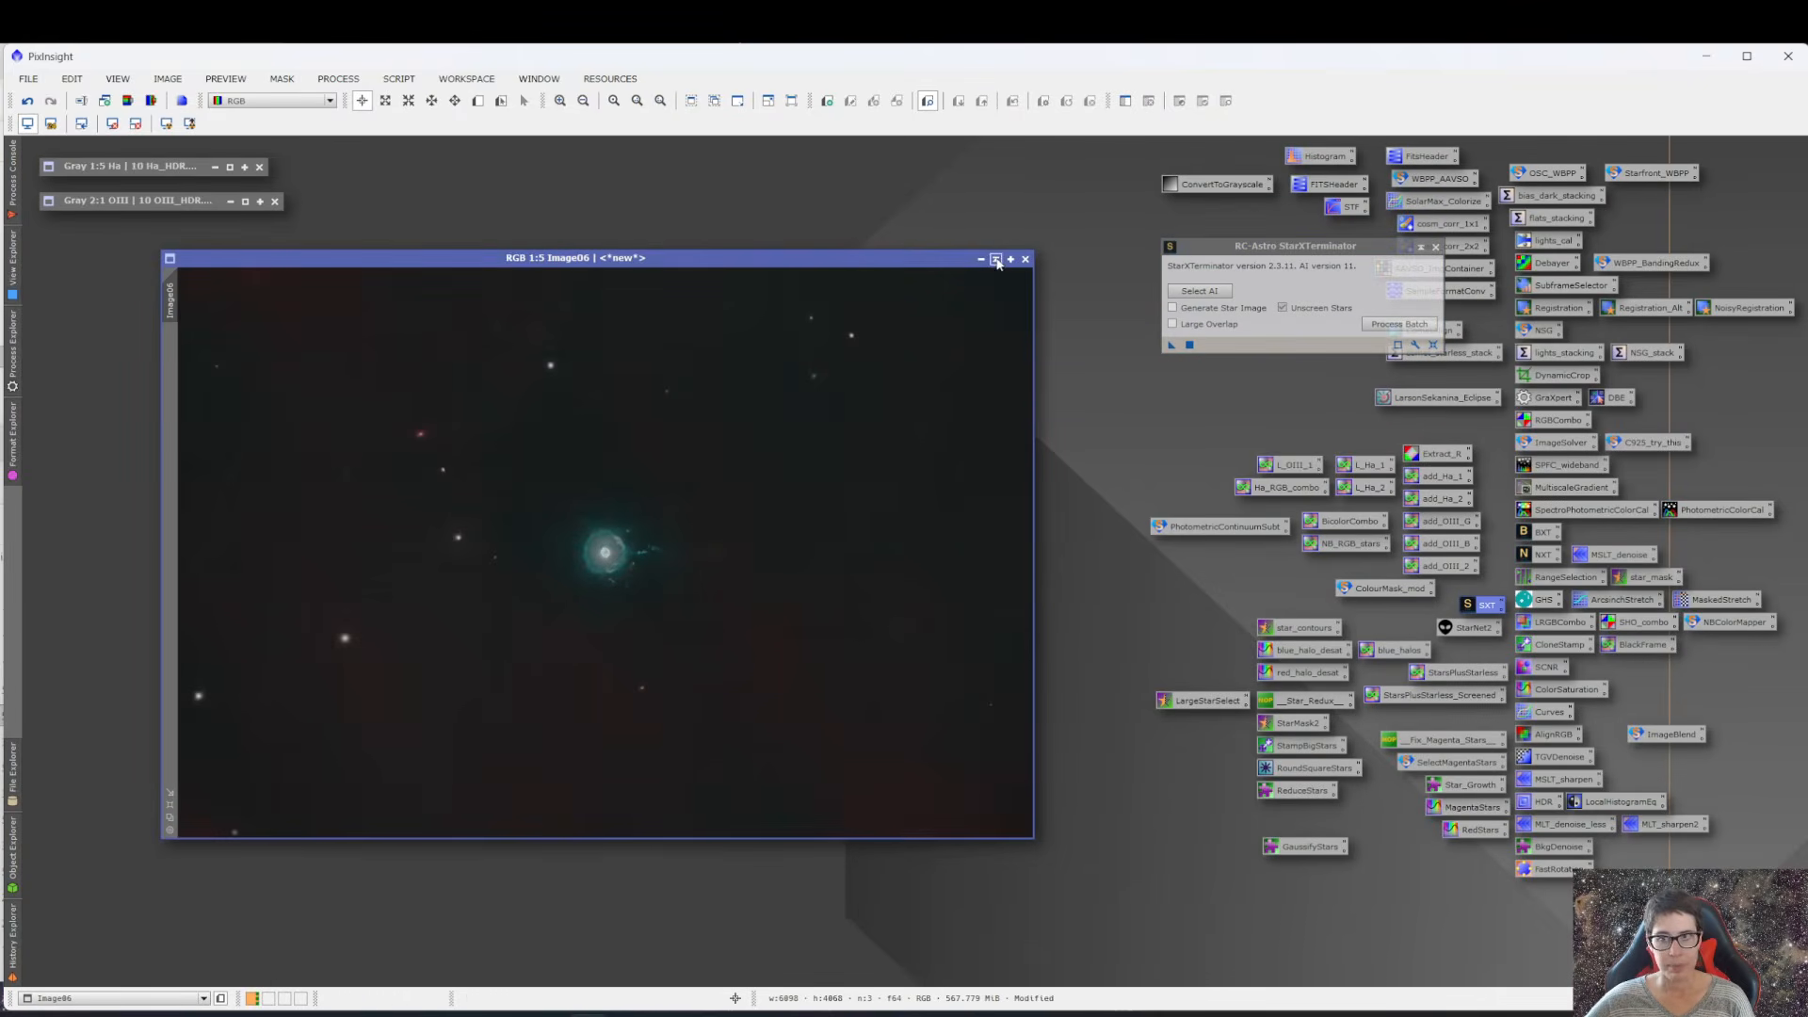
- Rename the starless combined image as HOO and iconize its window
right_click(170, 291)
click(233, 343)
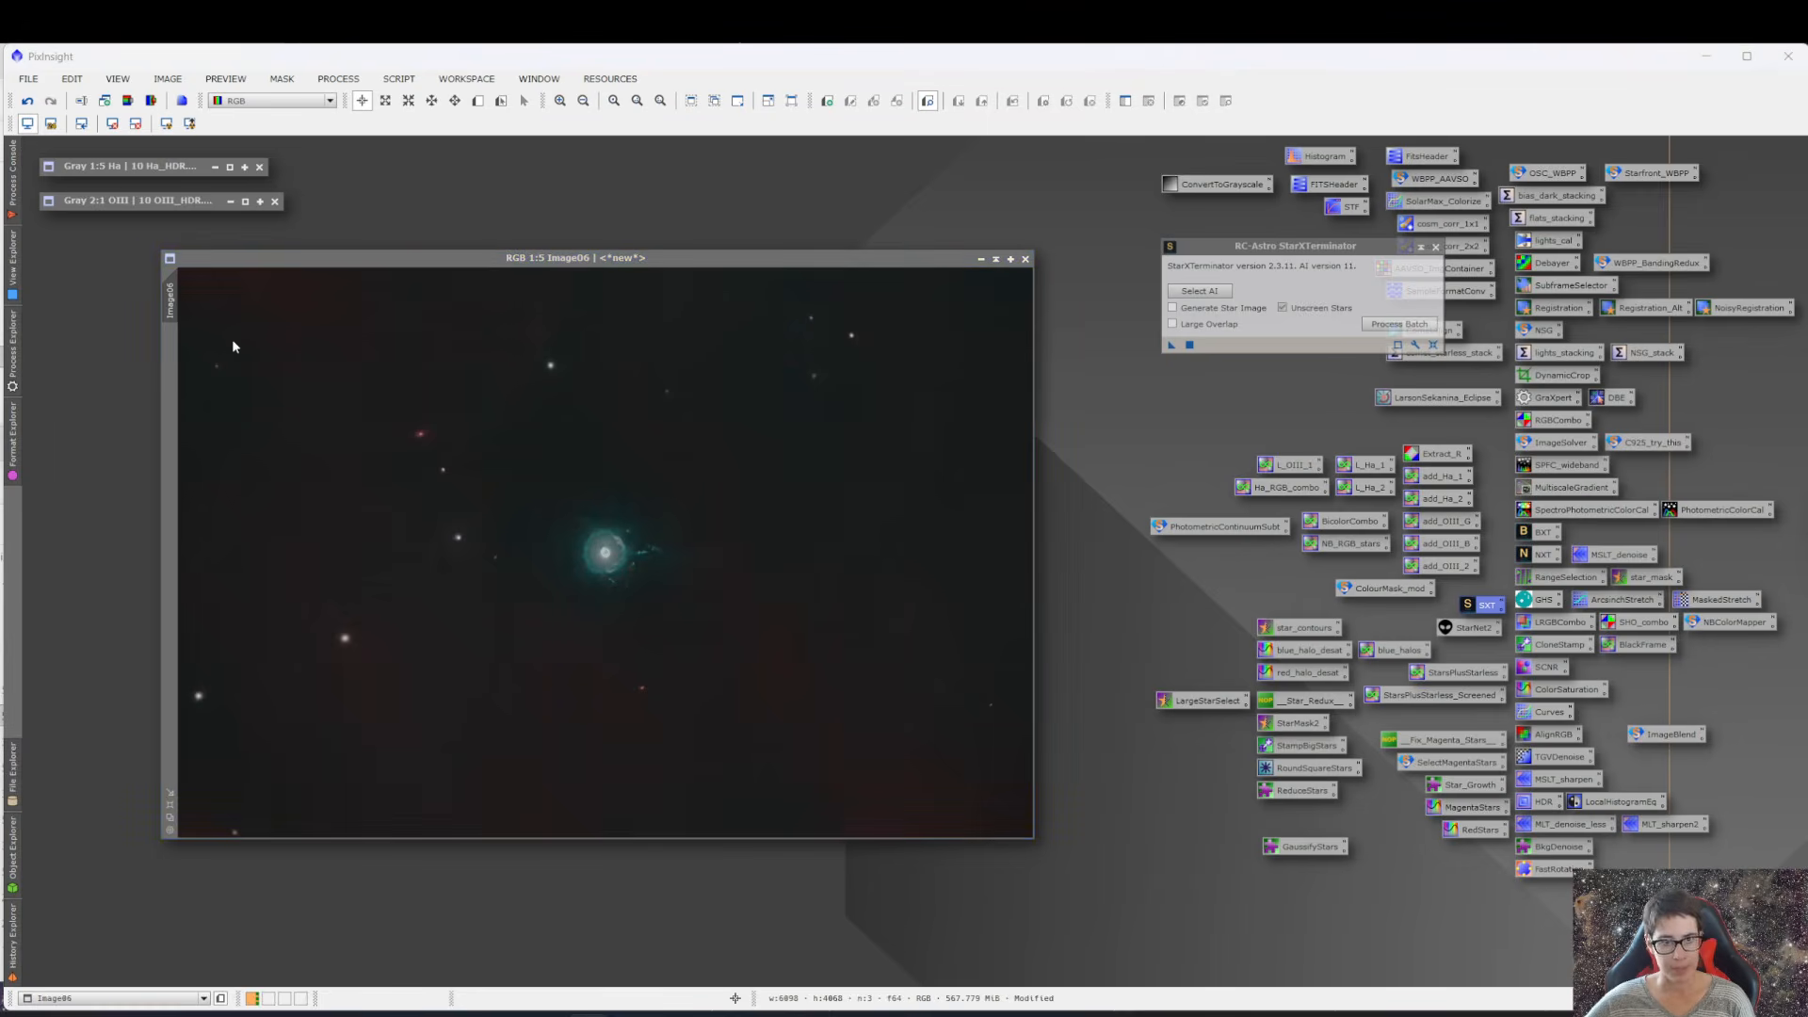
text(HOO)
key(Return)
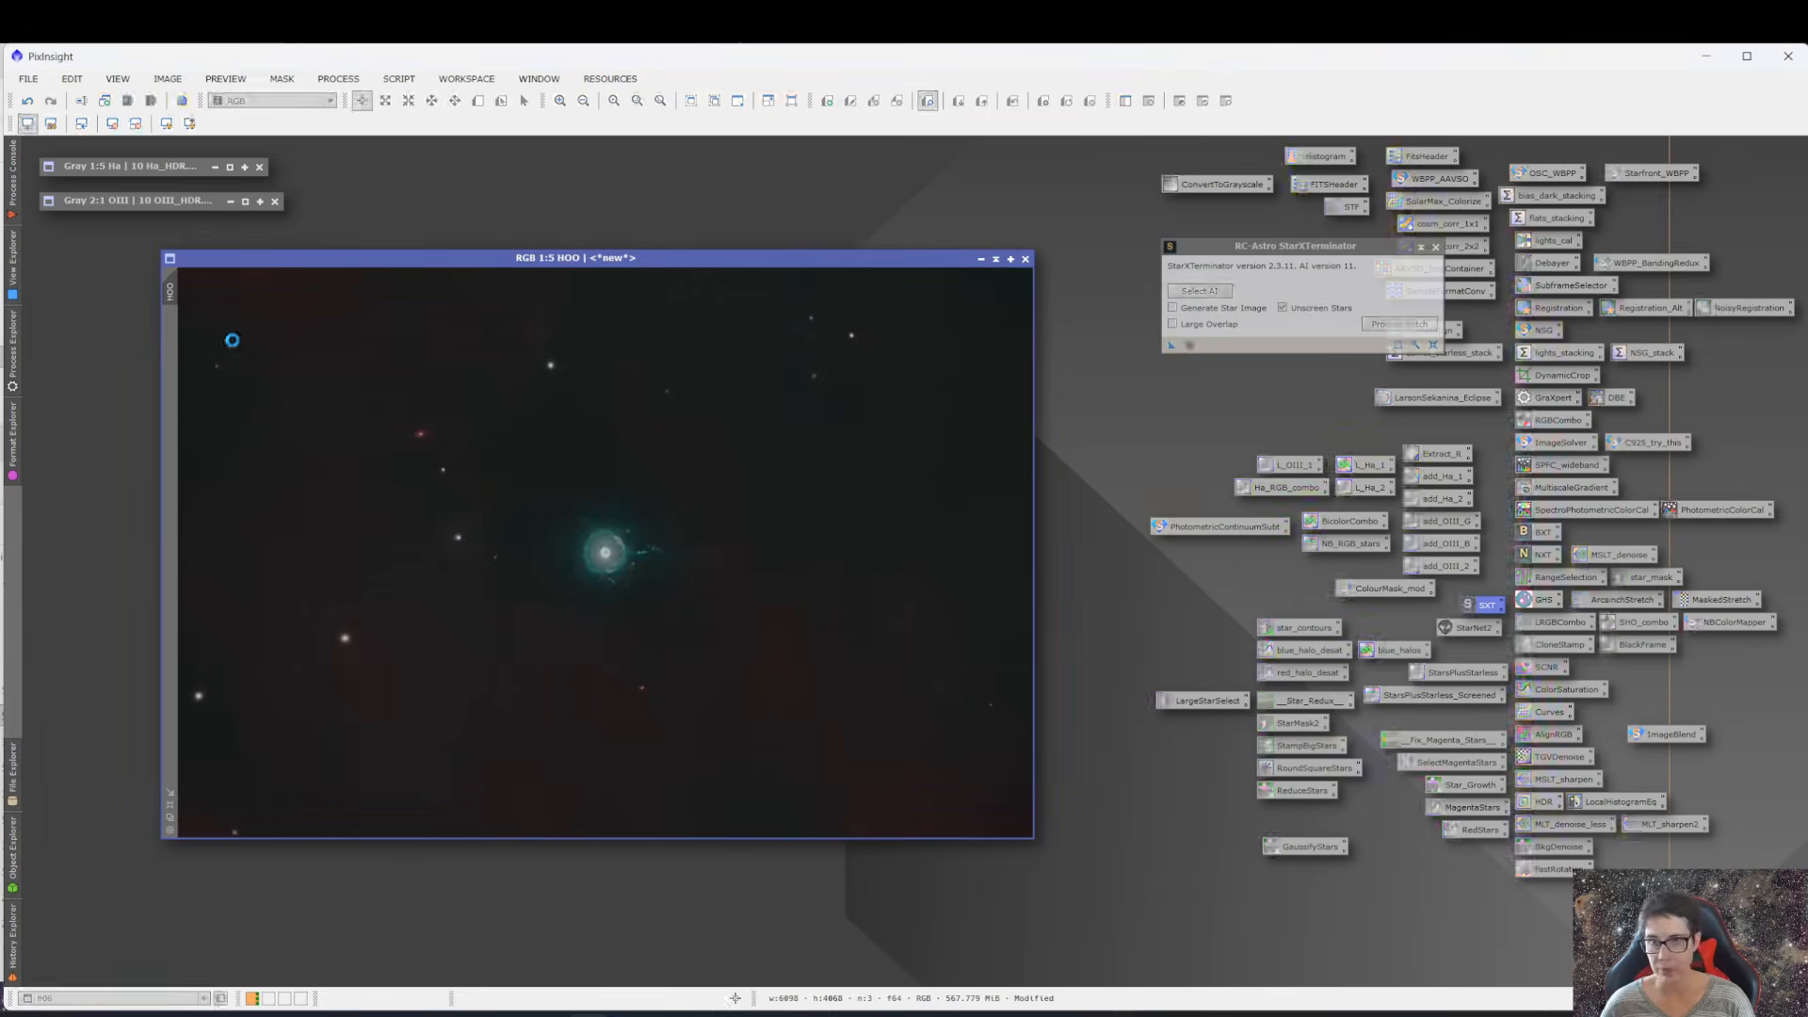
click(981, 259)
- Switch to File Explorer, open 11 RGB_GHS.xisf in PixInsight, and examine its nebula core and halo close up
key(alt+Tab)
scroll(127, 753, up, 3)
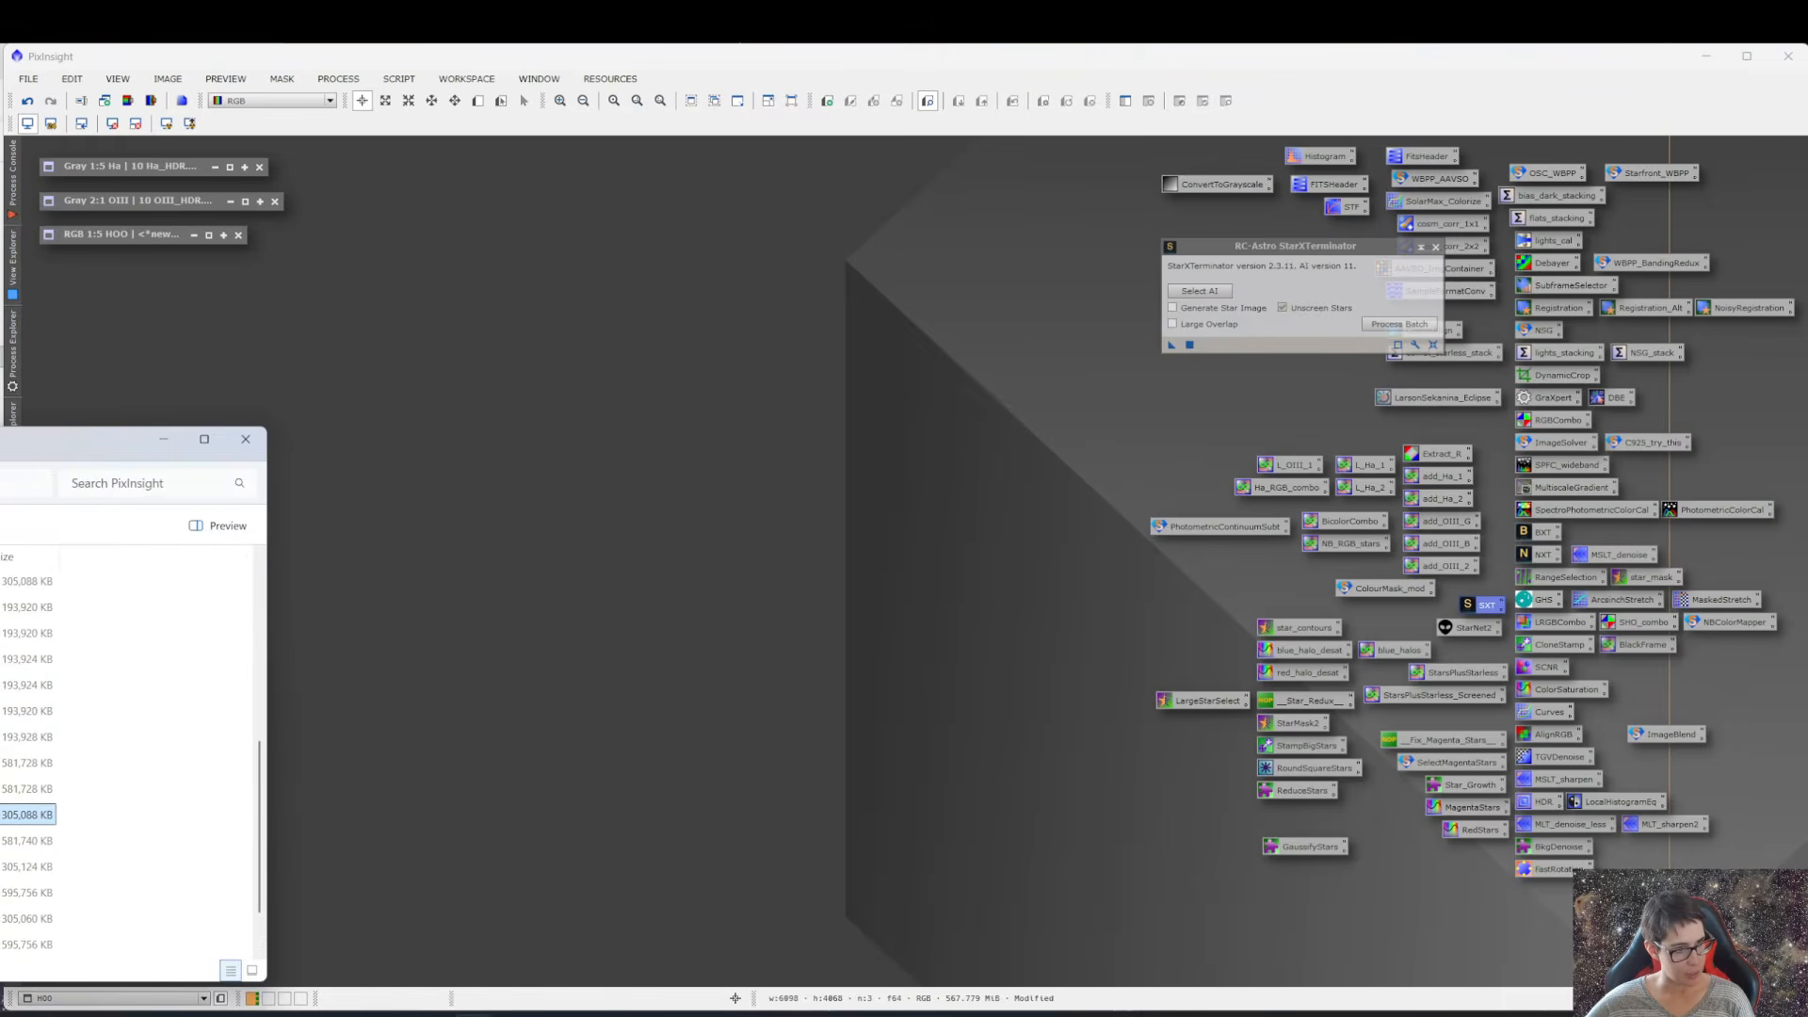
scroll(128, 753, up, 2)
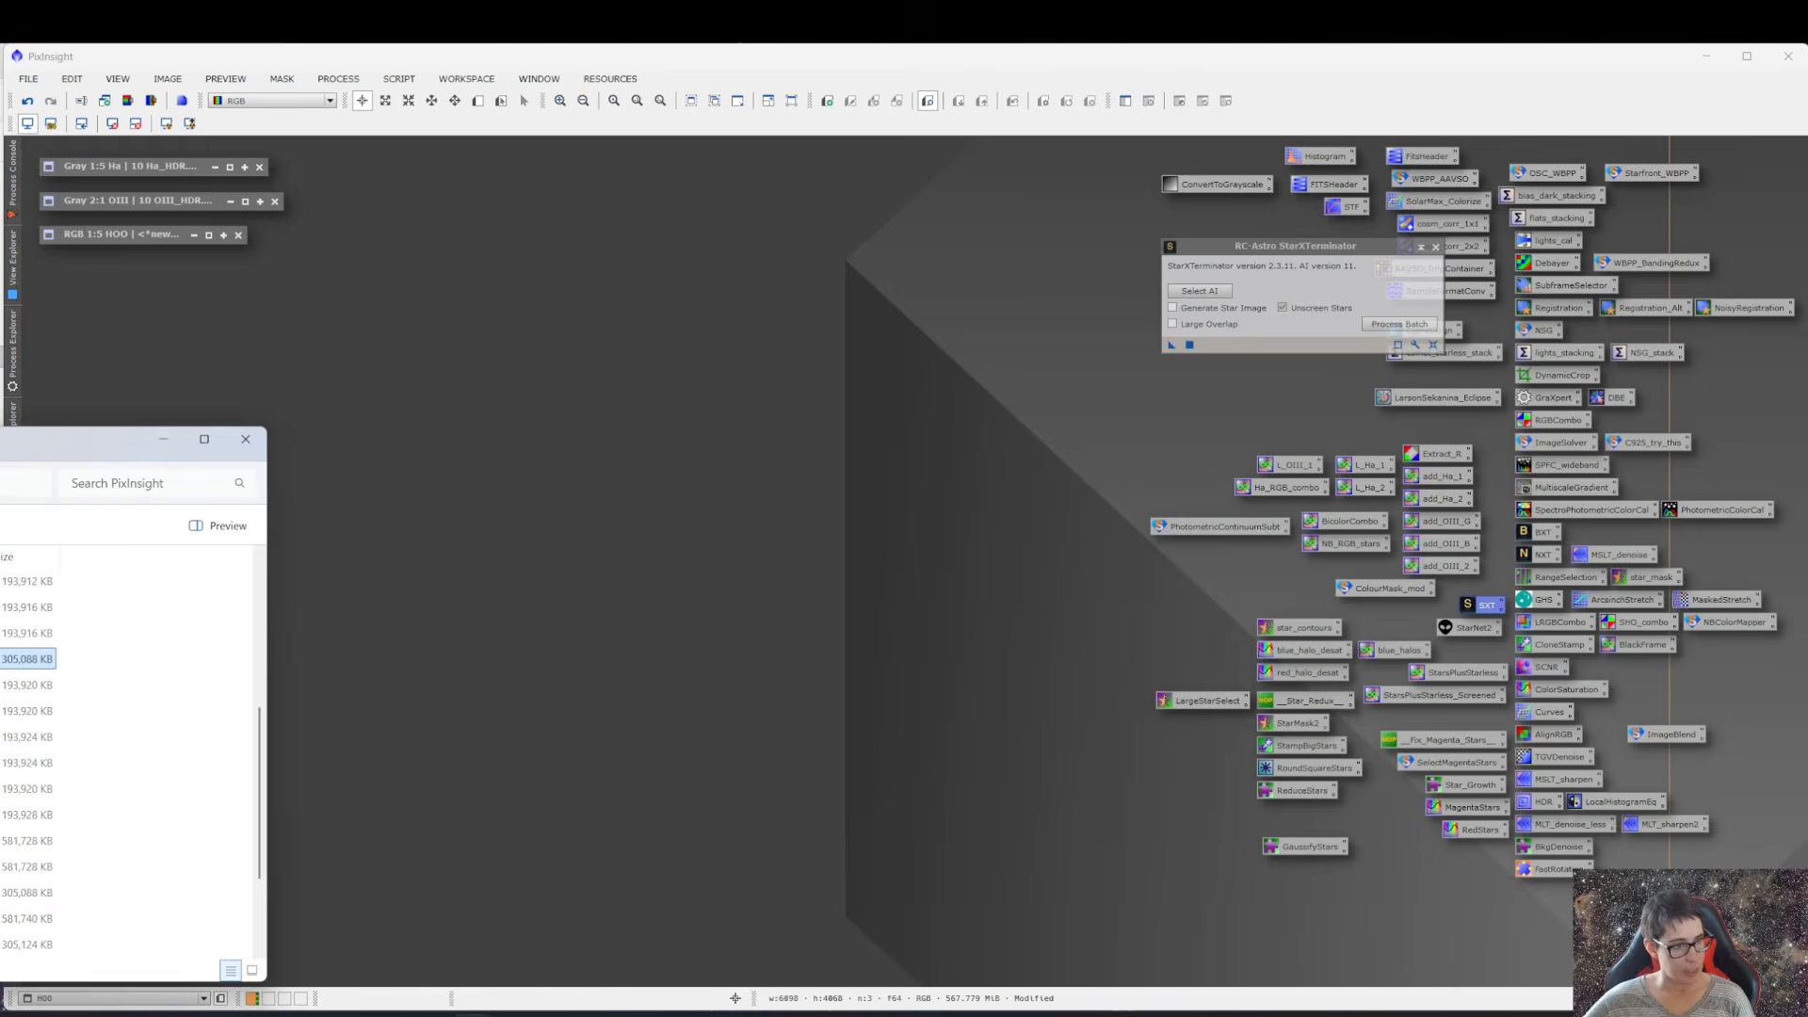
drag(27, 658, 509, 489)
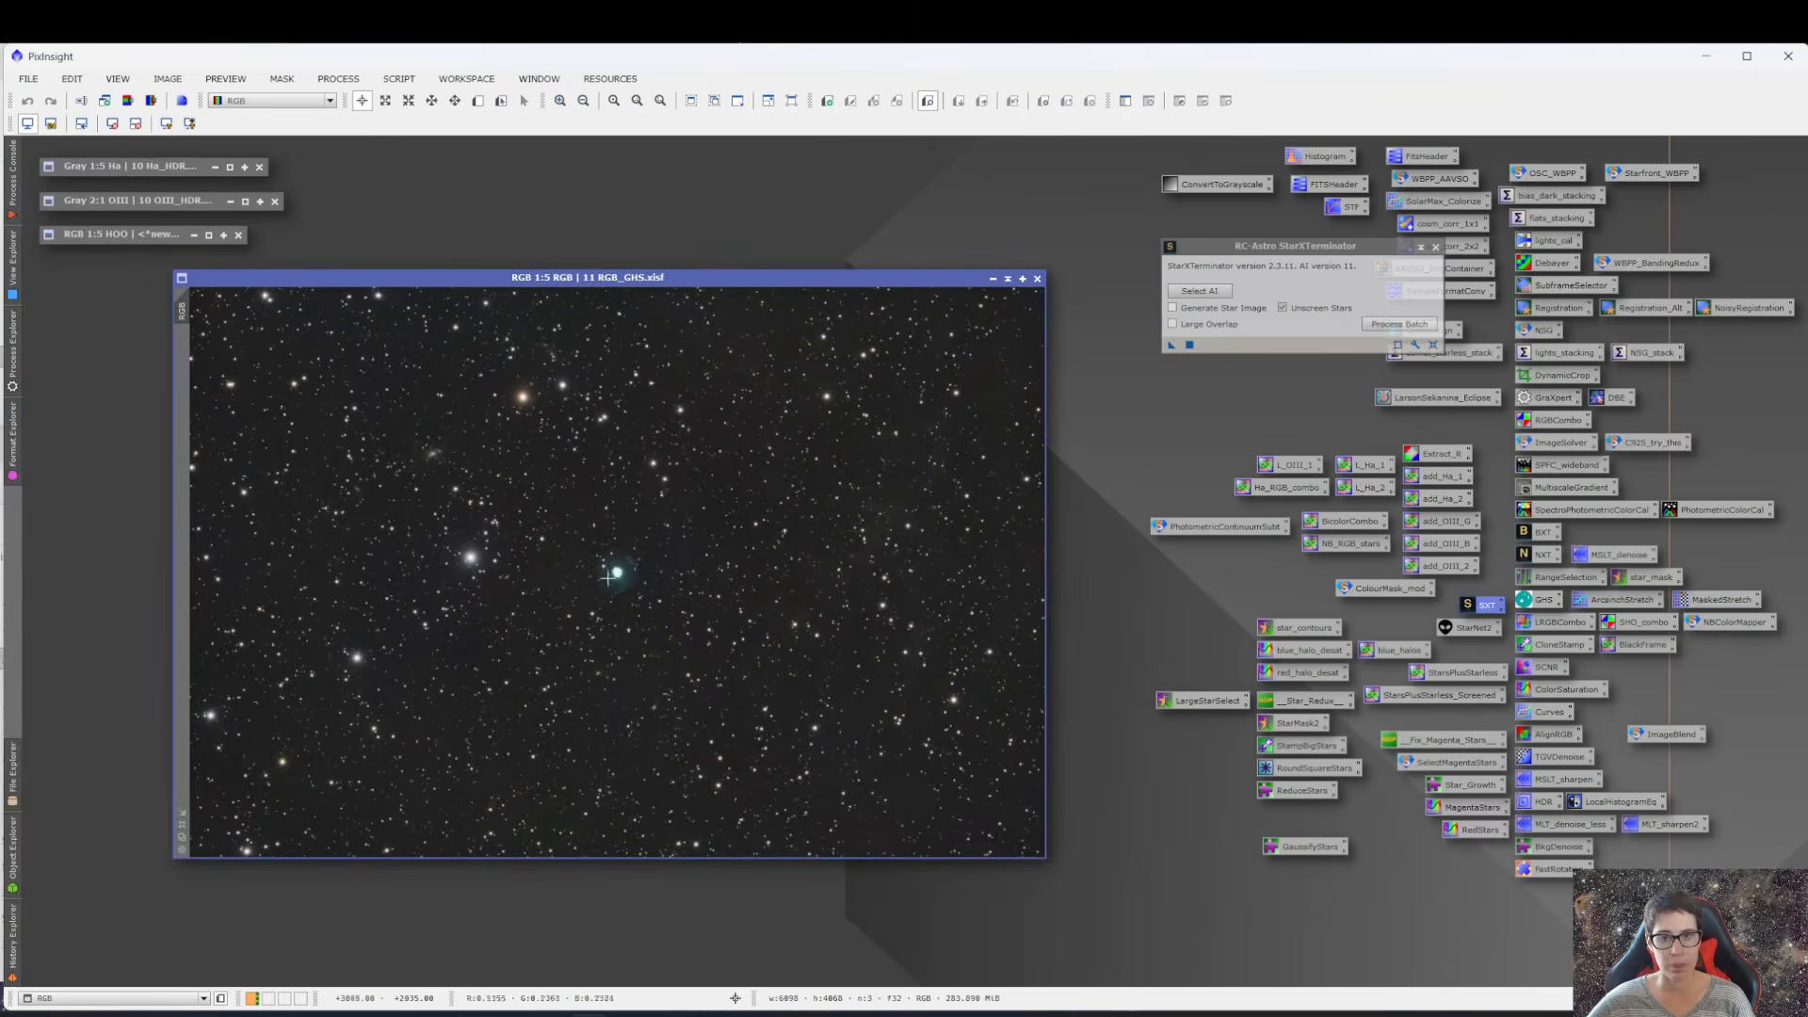
scroll(617, 565, up, 4)
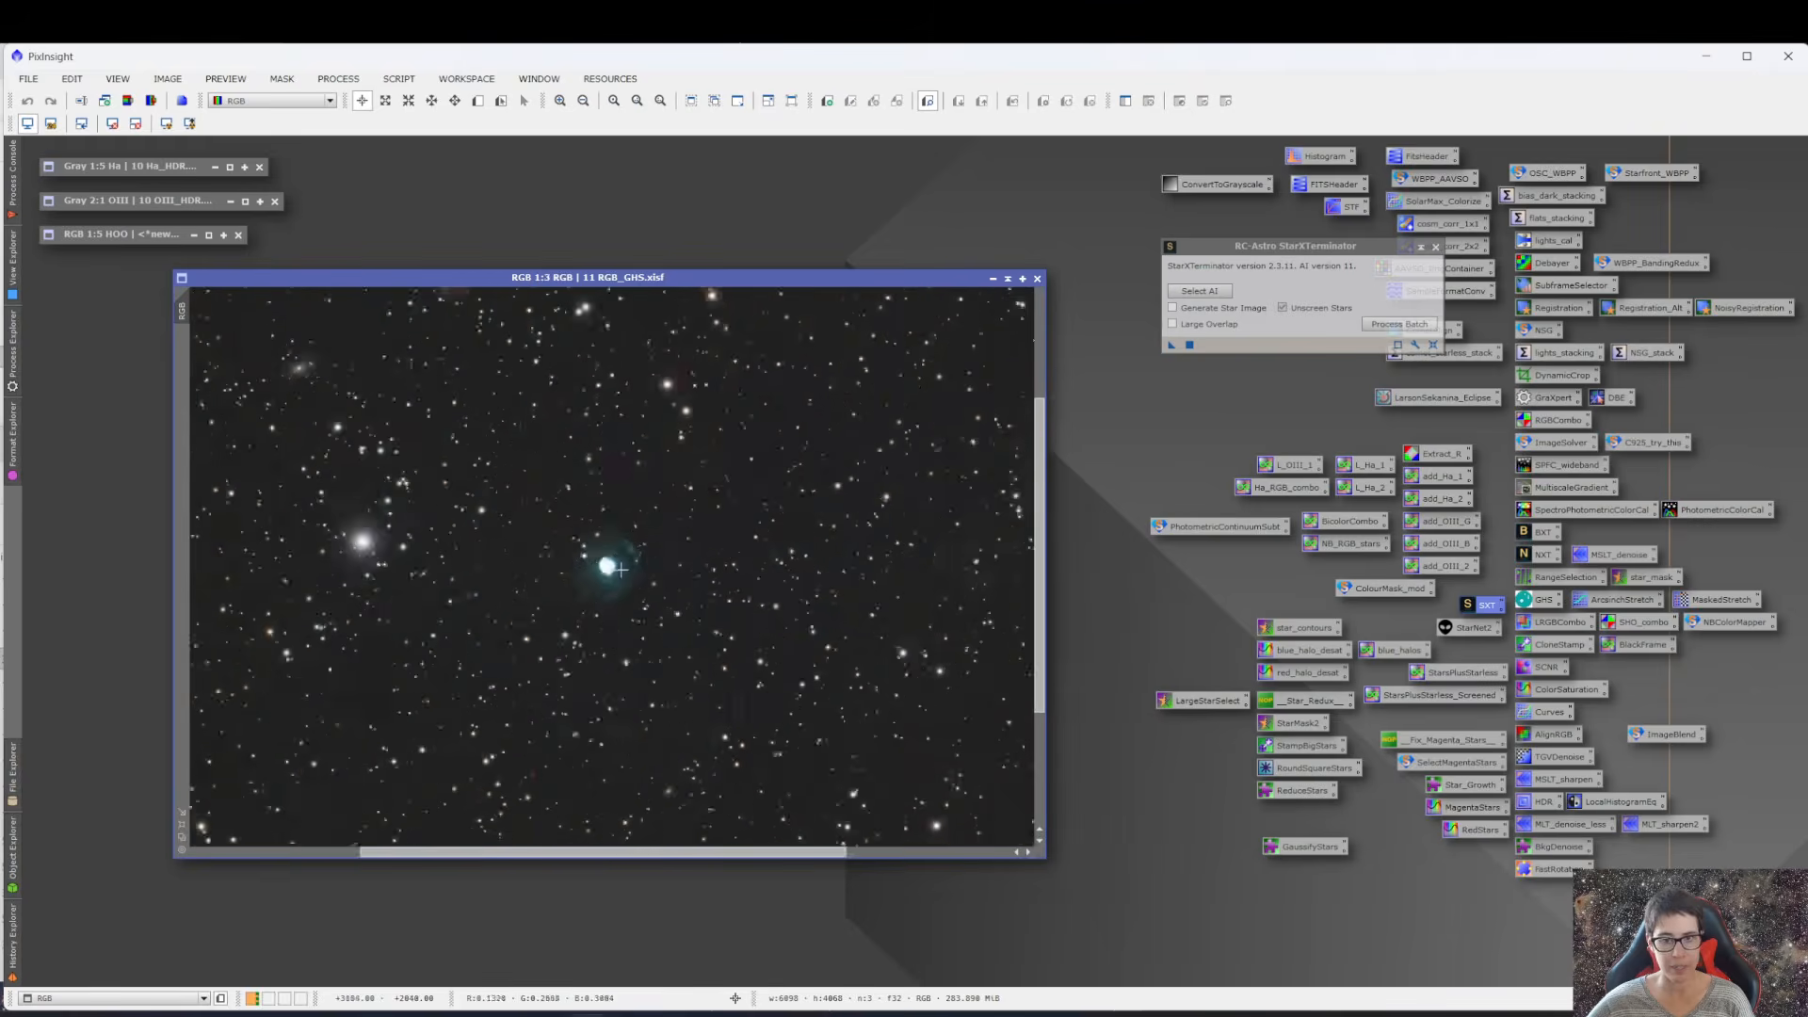
scroll(531, 536, up, 1)
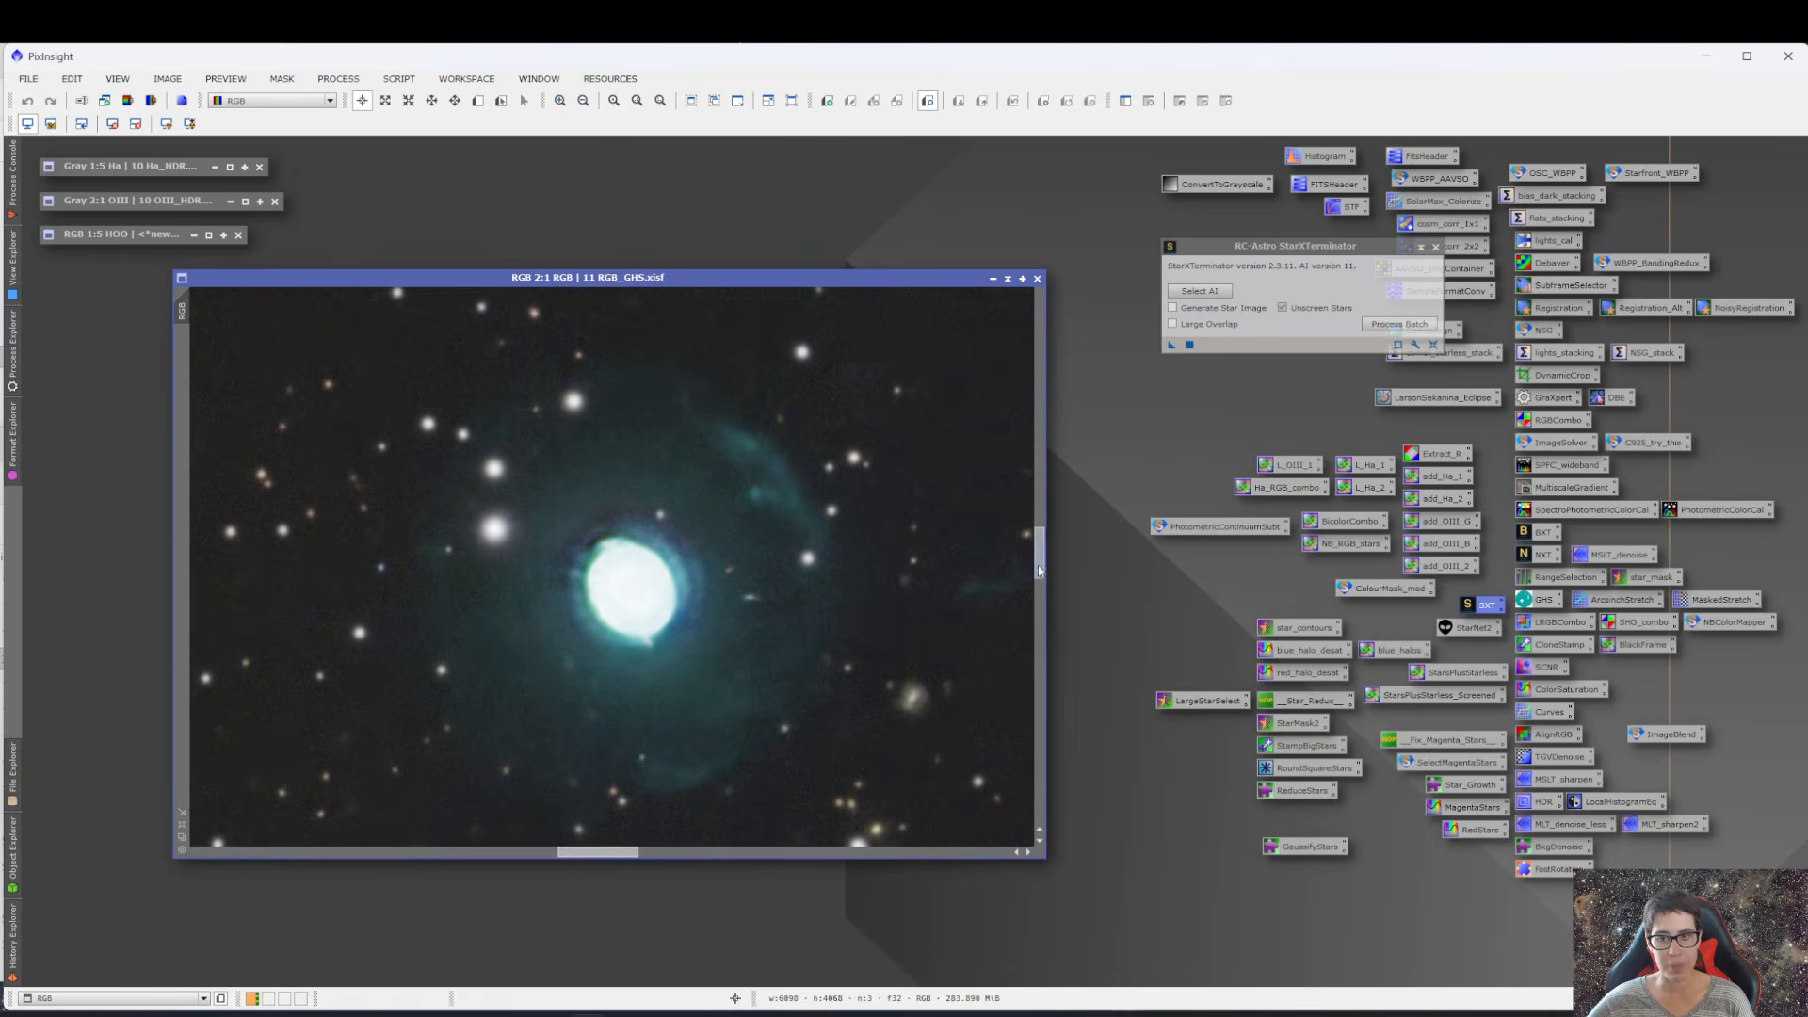
drag(1040, 566, 1040, 571)
mouse_move(610, 527)
mouse_down()
mouse_move(640, 530)
mouse_move(652, 546)
mouse_move(631, 558)
mouse_move(650, 562)
mouse_move(607, 547)
mouse_move(619, 520)
mouse_move(600, 539)
mouse_move(622, 542)
mouse_move(628, 521)
mouse_up()
scroll(627, 521, down, 5)
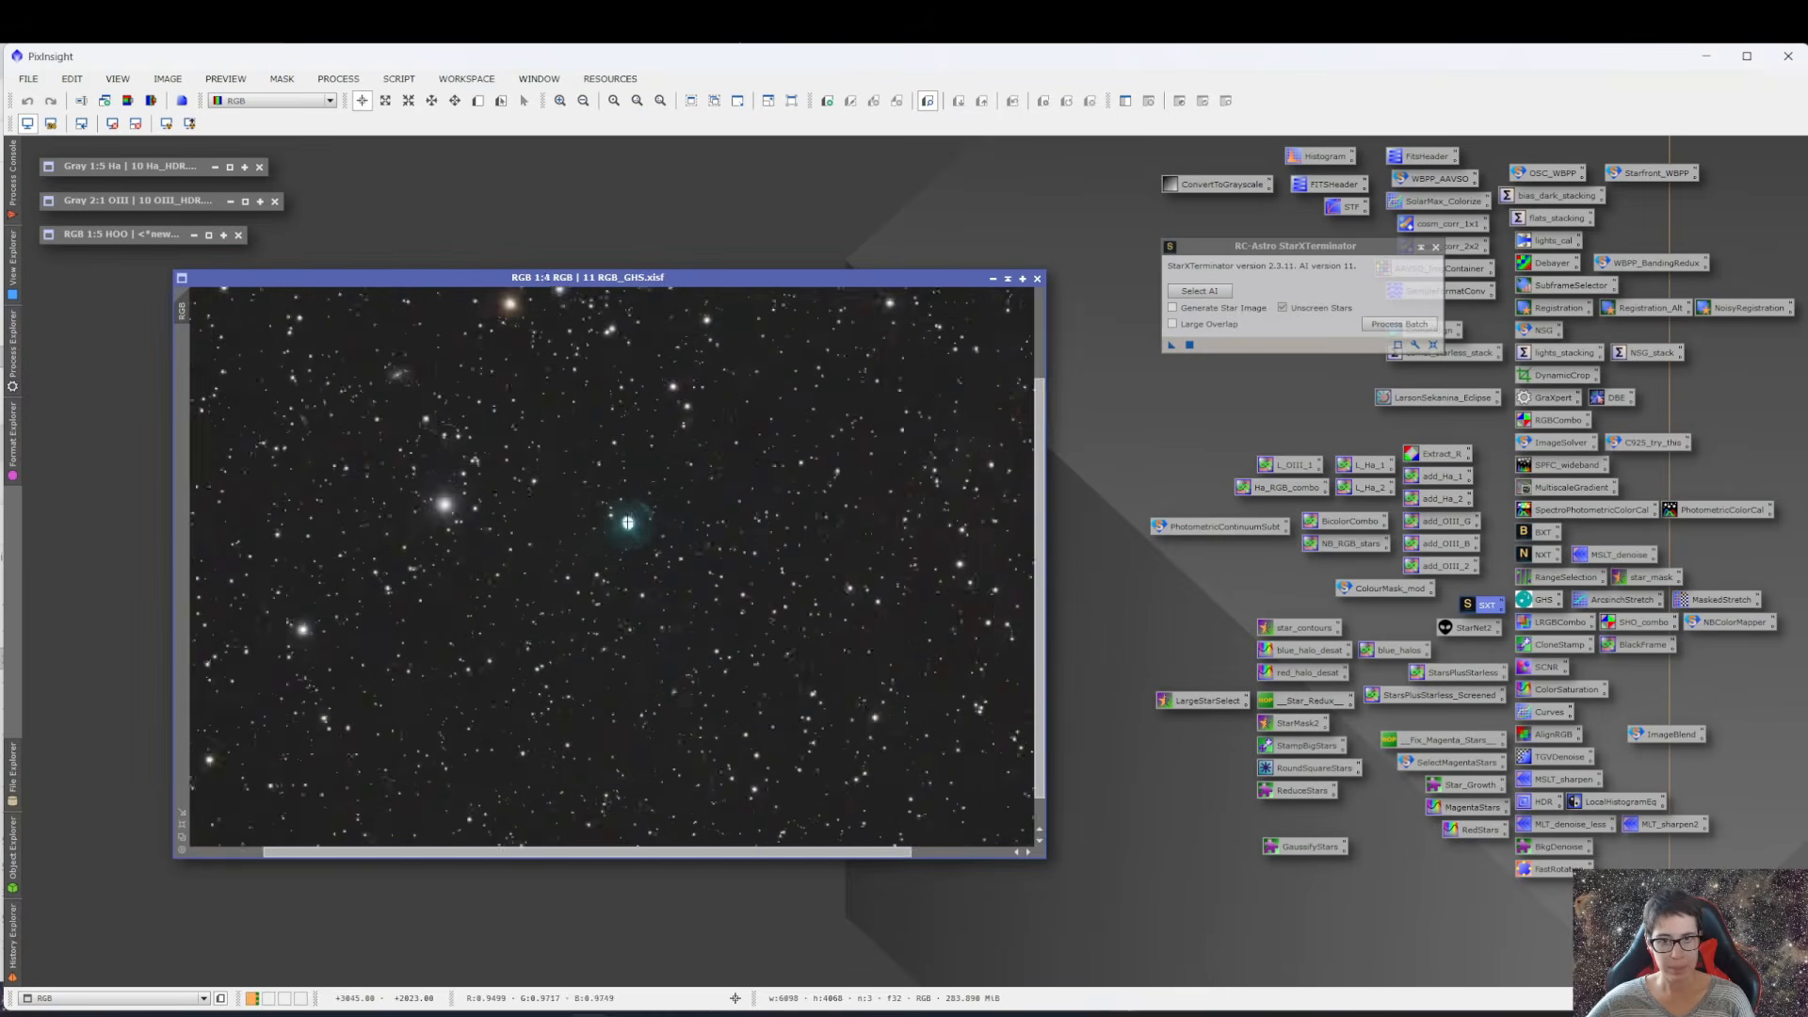
- Run StarXTerminator on the RGB image with Generate Star Image enabled, and iconize the resulting stars image
click(1173, 309)
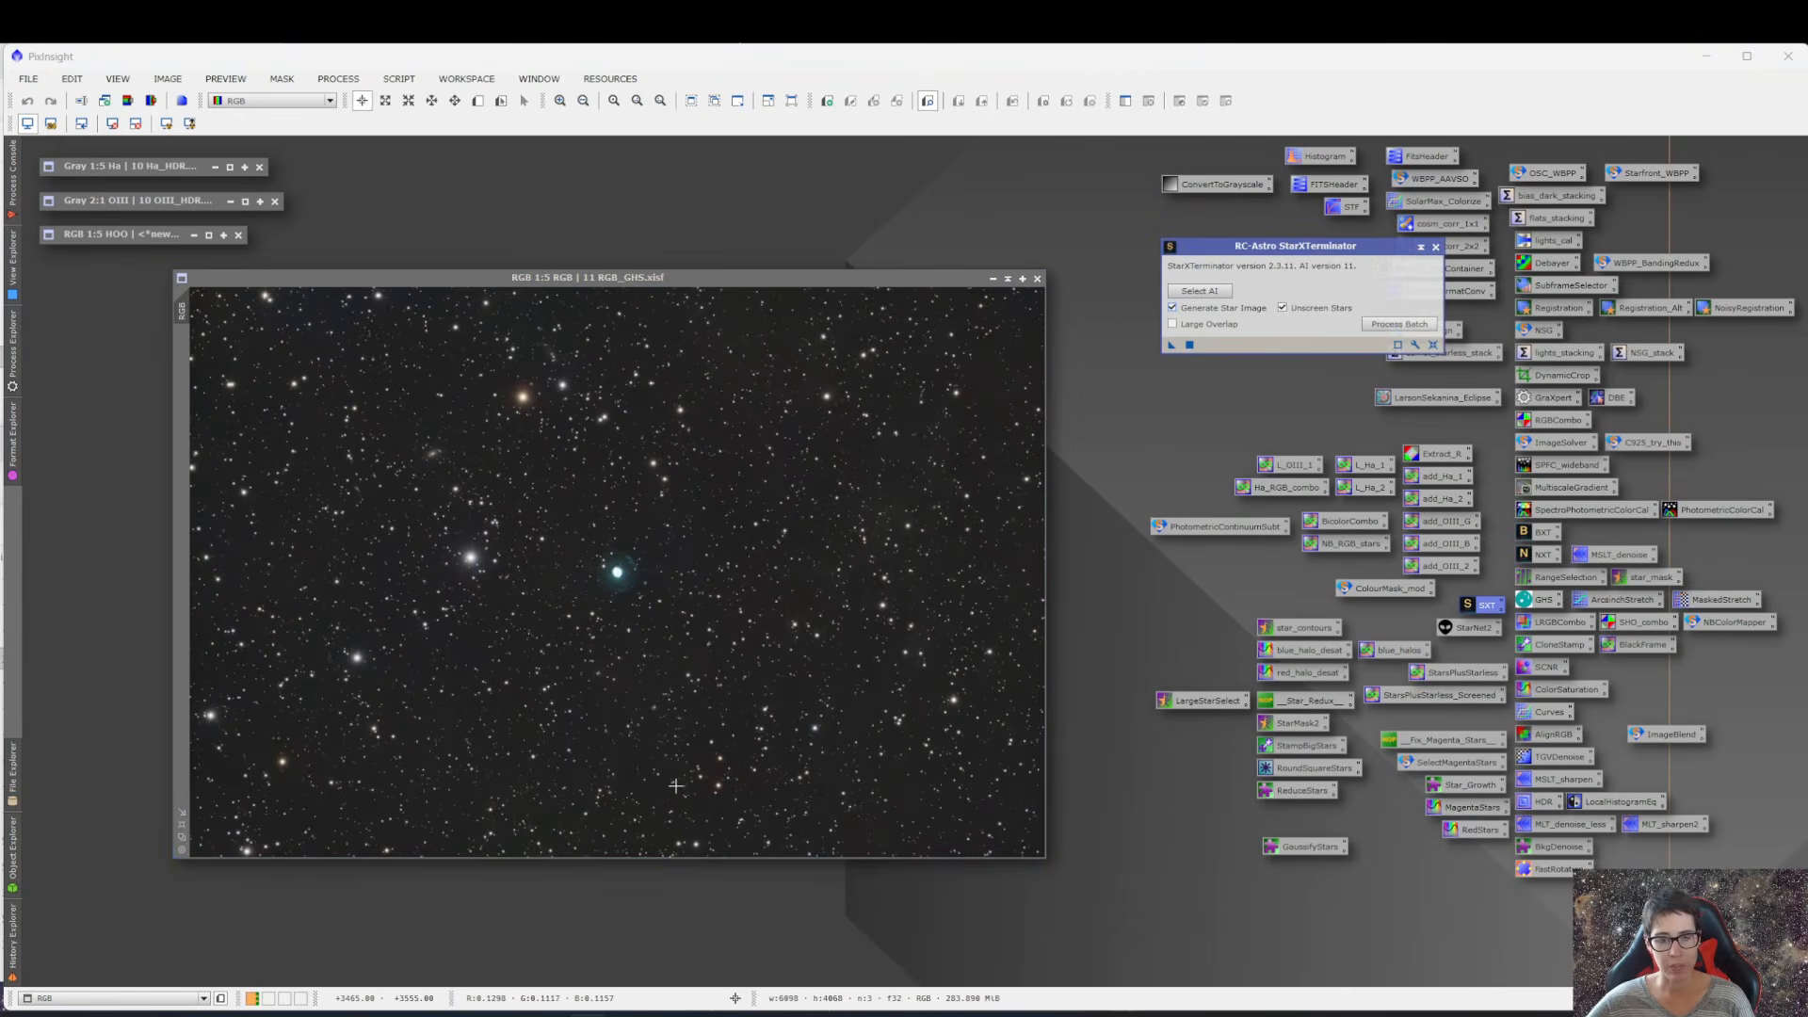
click(420, 454)
scroll(442, 508, up, 5)
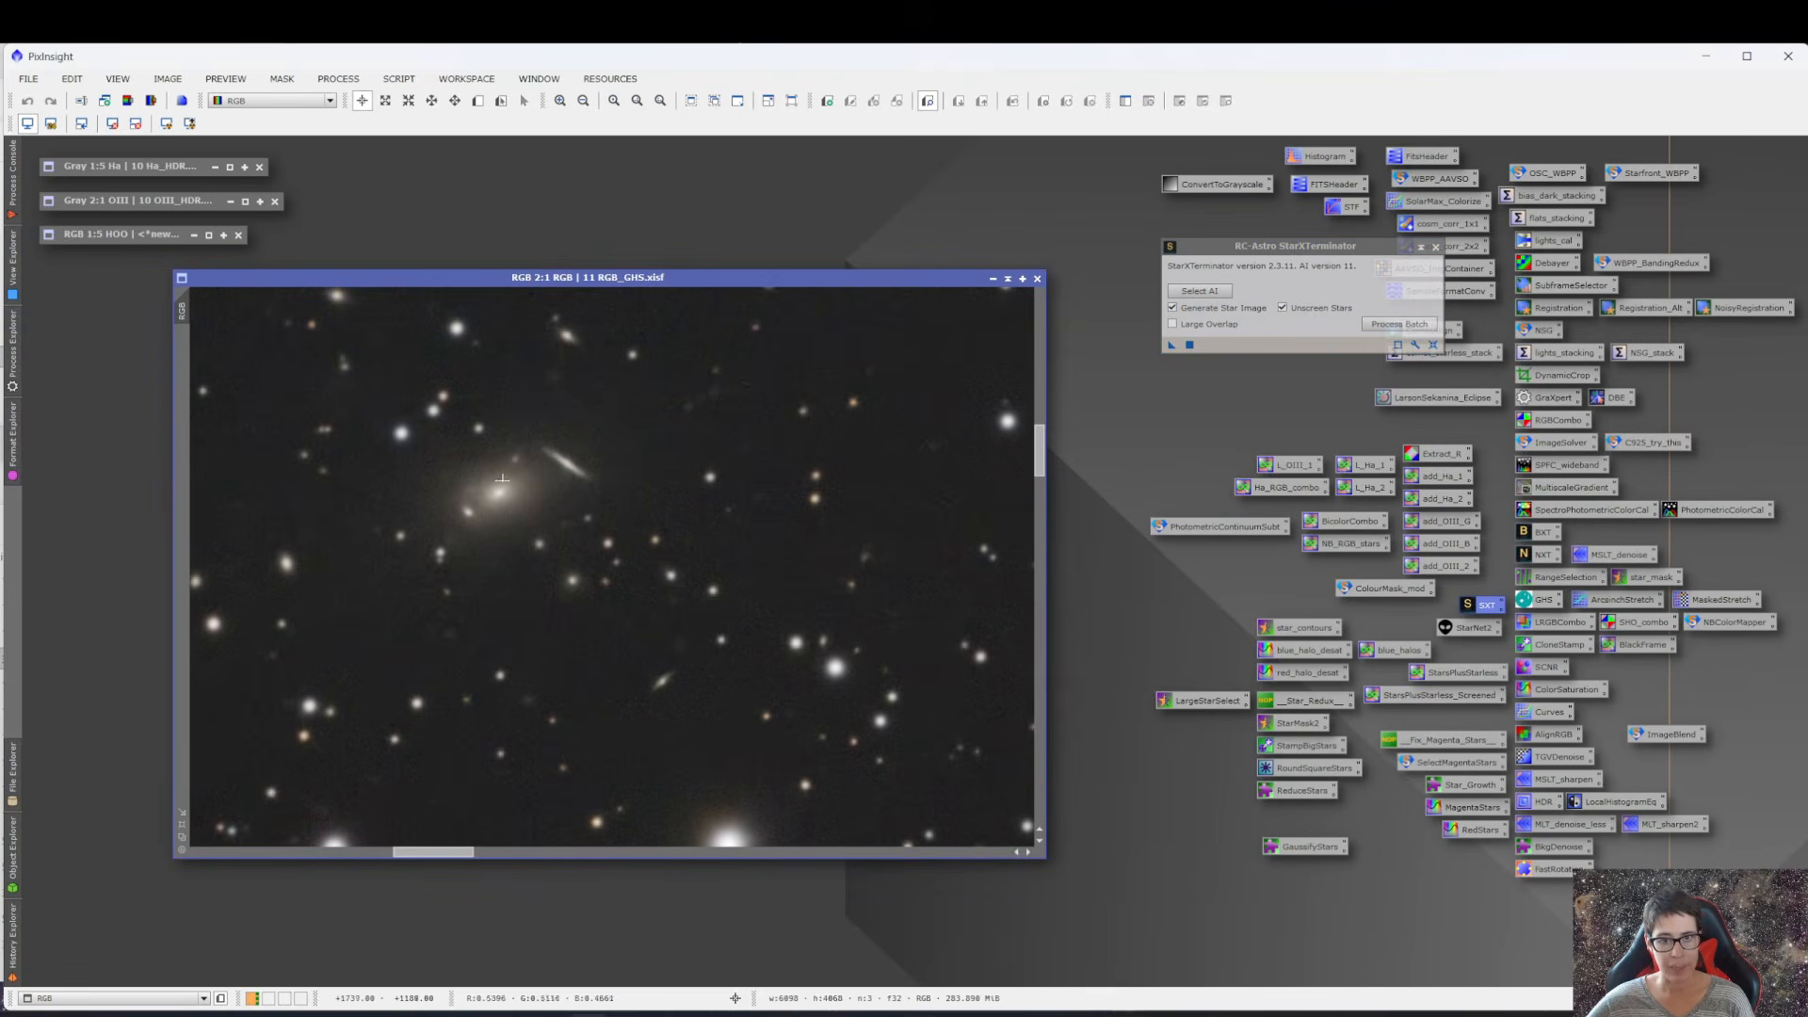
scroll(502, 479, down, 5)
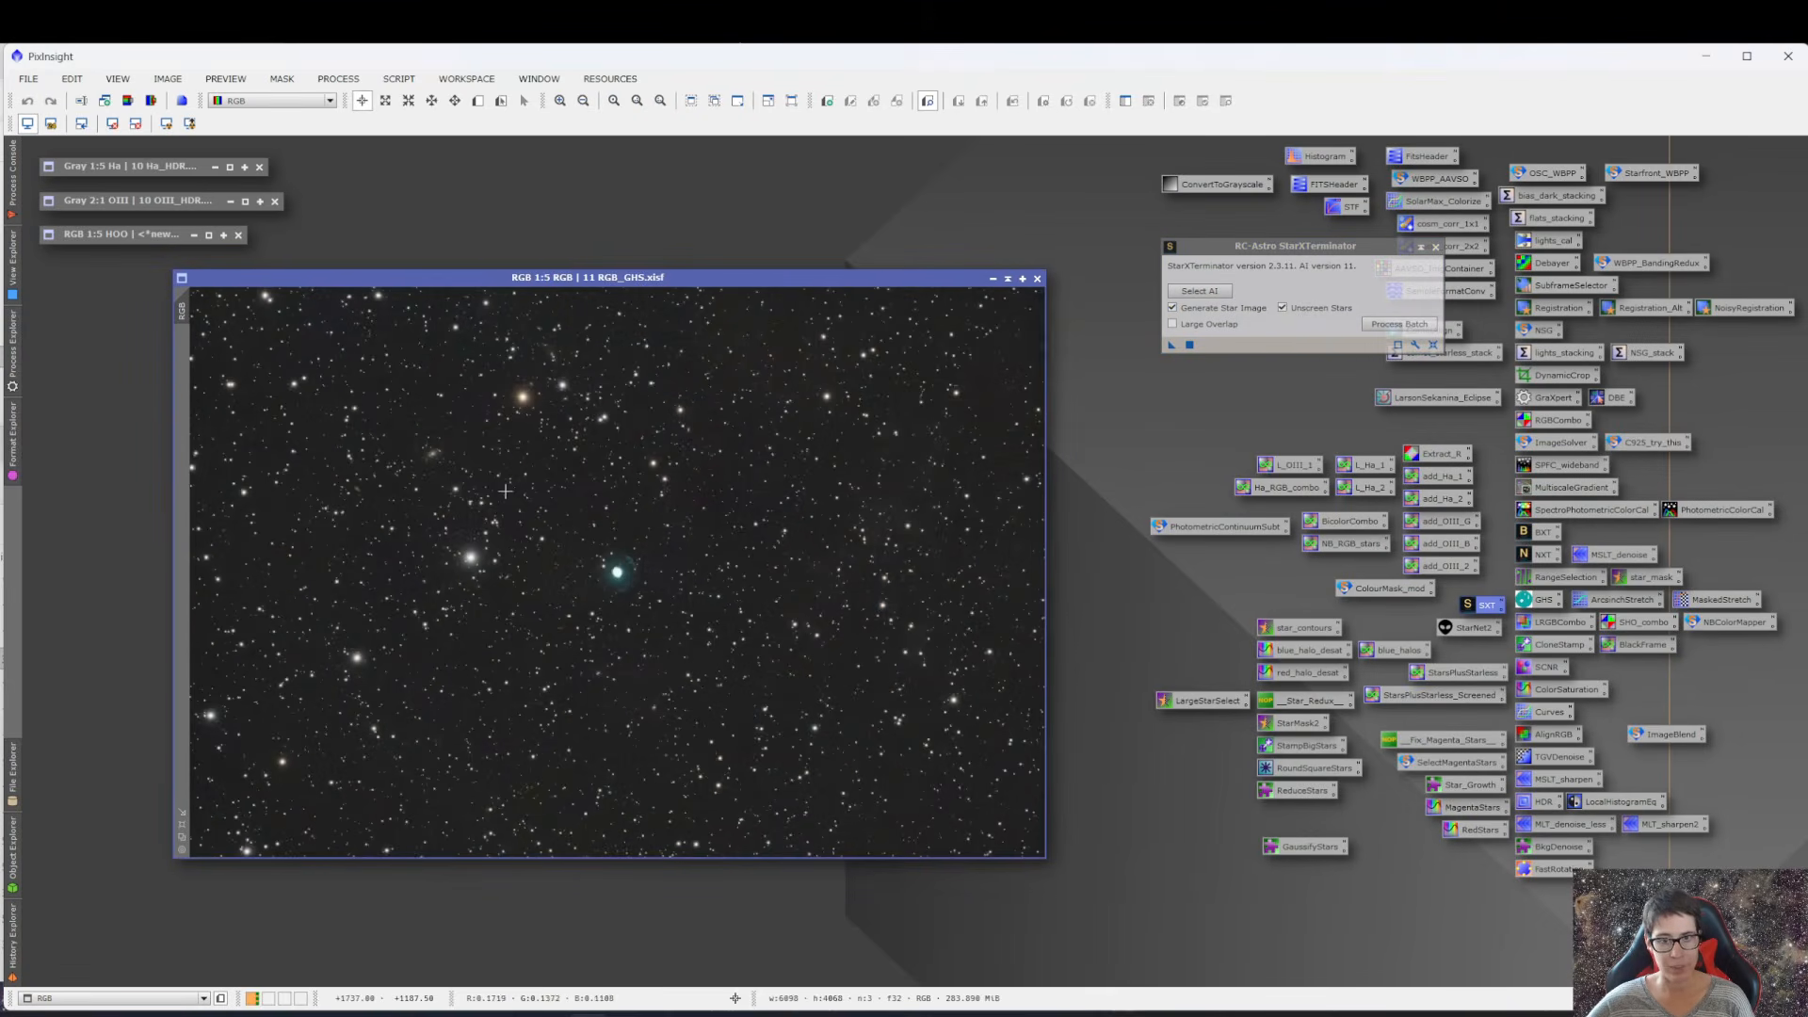
click(1191, 345)
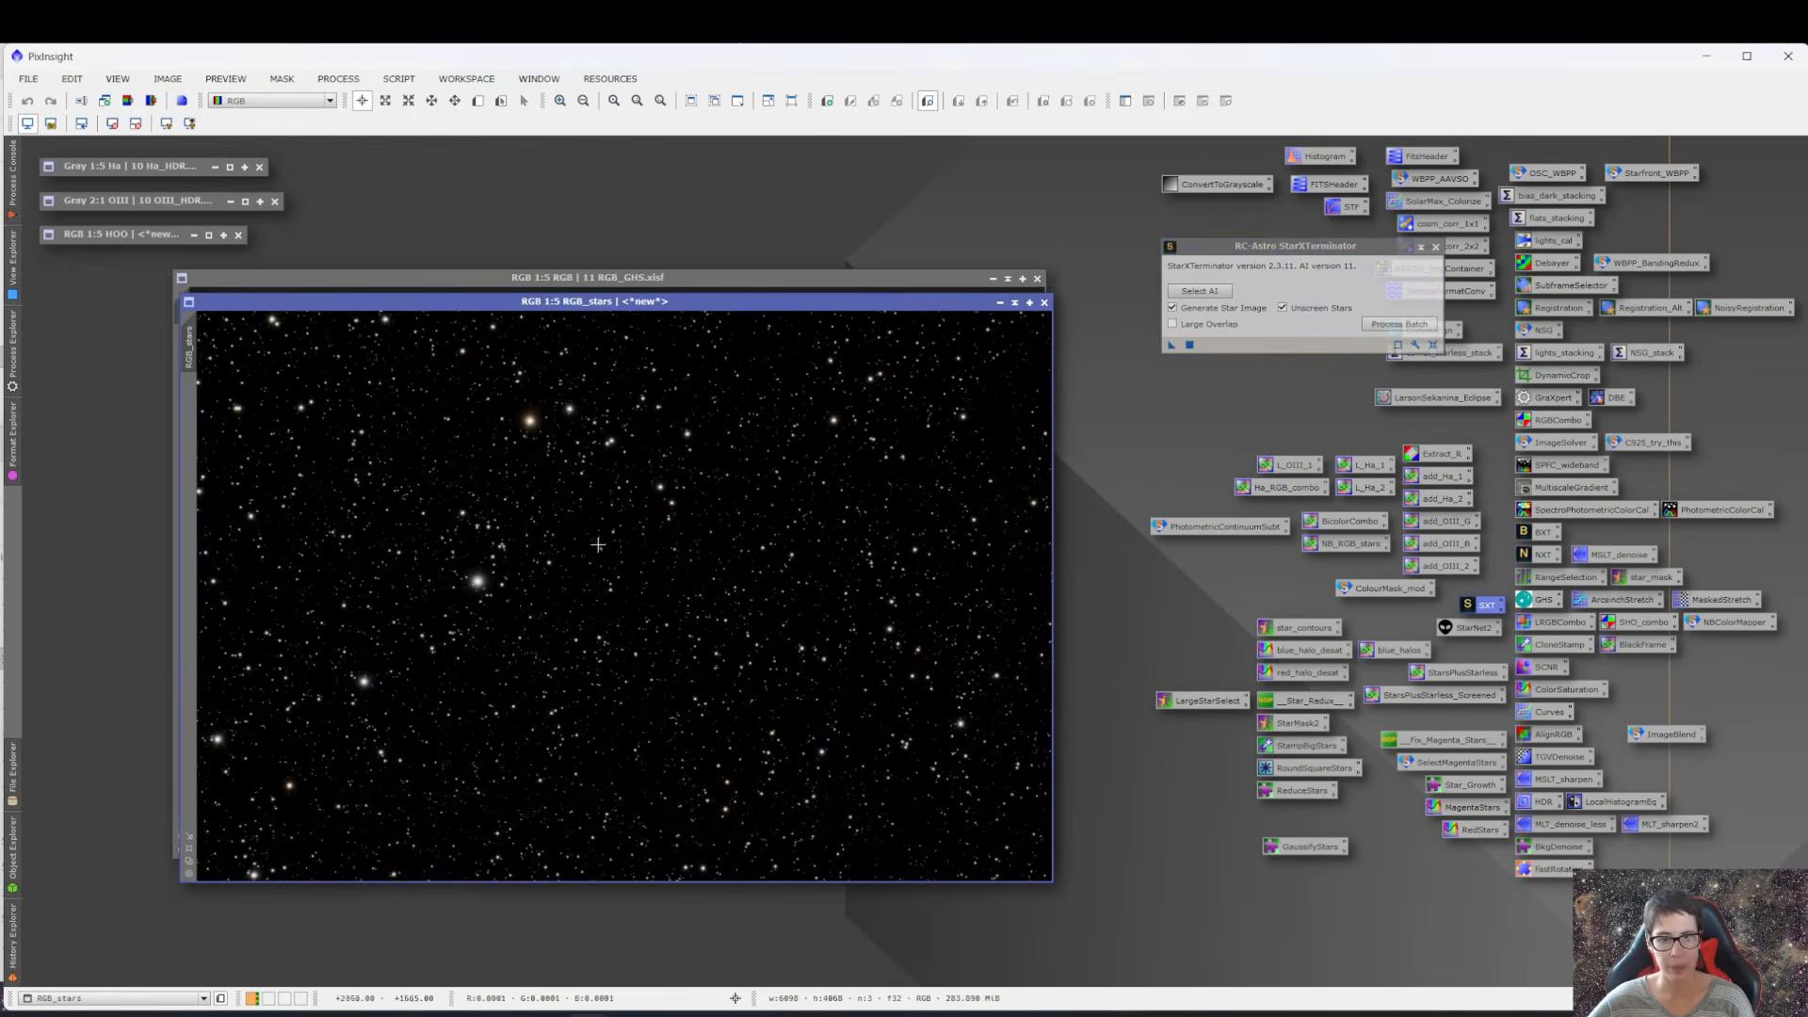
click(1015, 303)
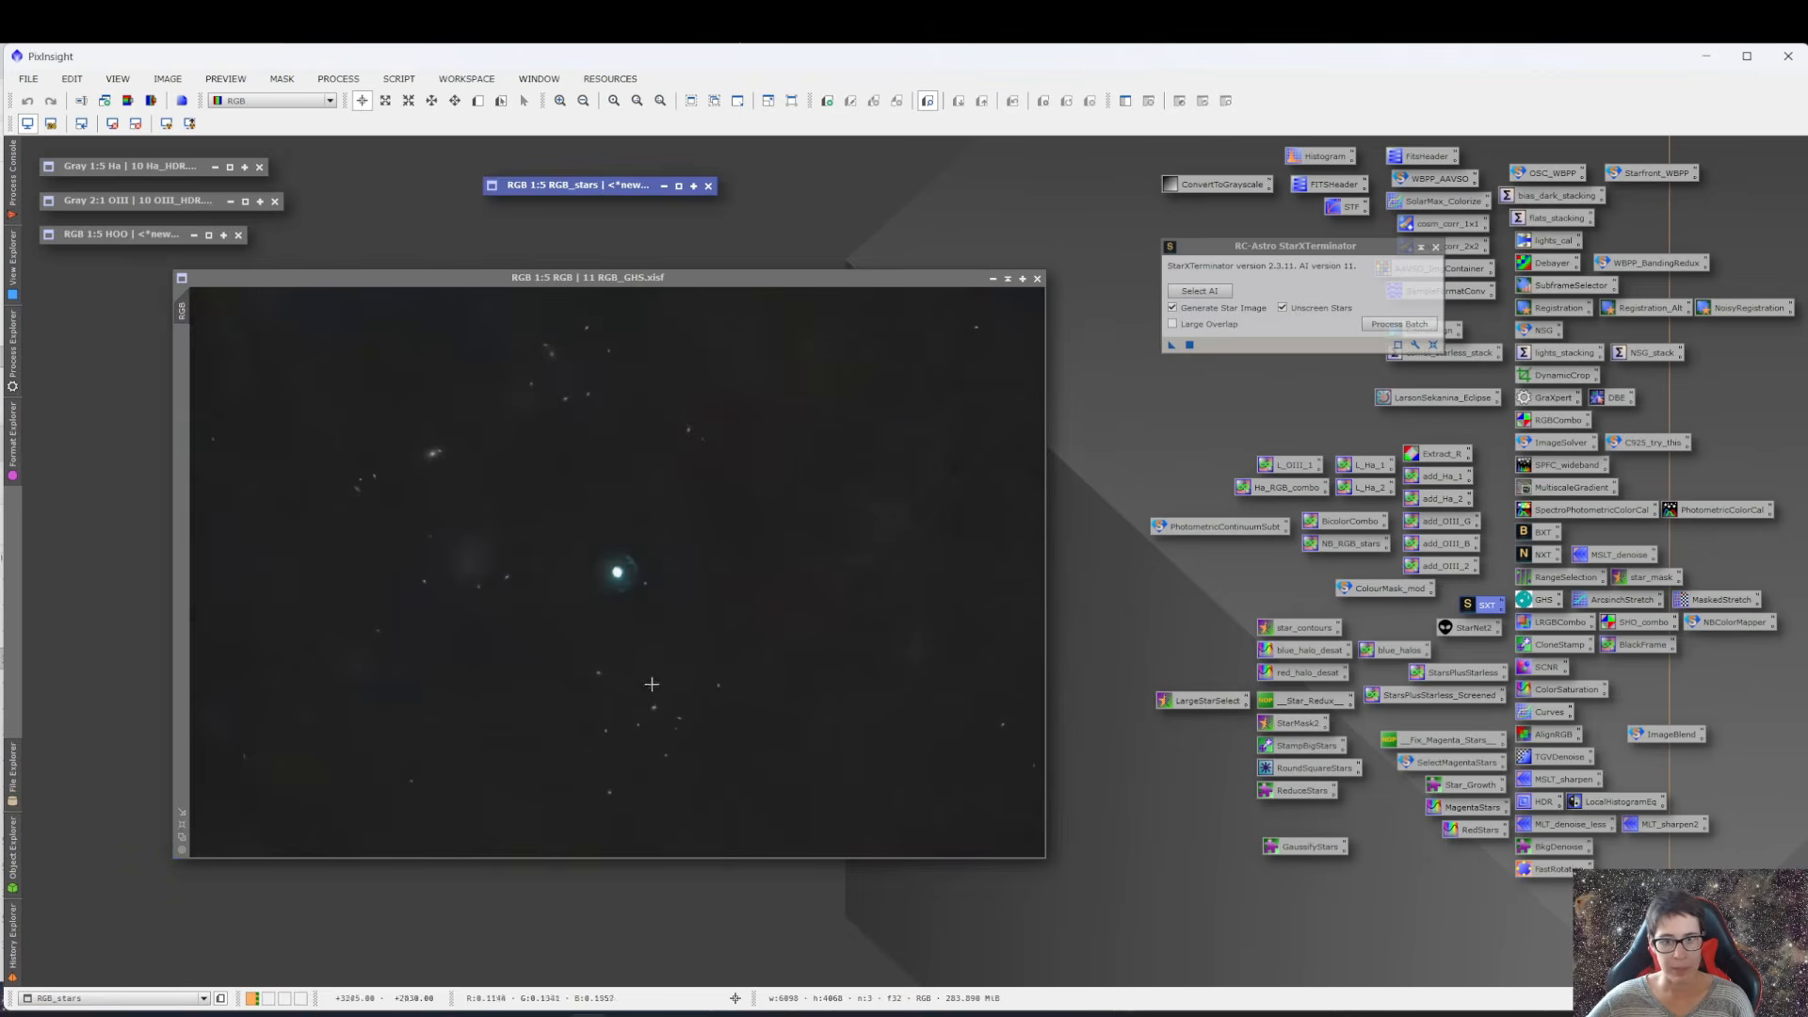
- Examine the background galaxies and the surroundings of the nebula across the starless RGB image, close up and at full frame
scroll(642, 780, up, 4)
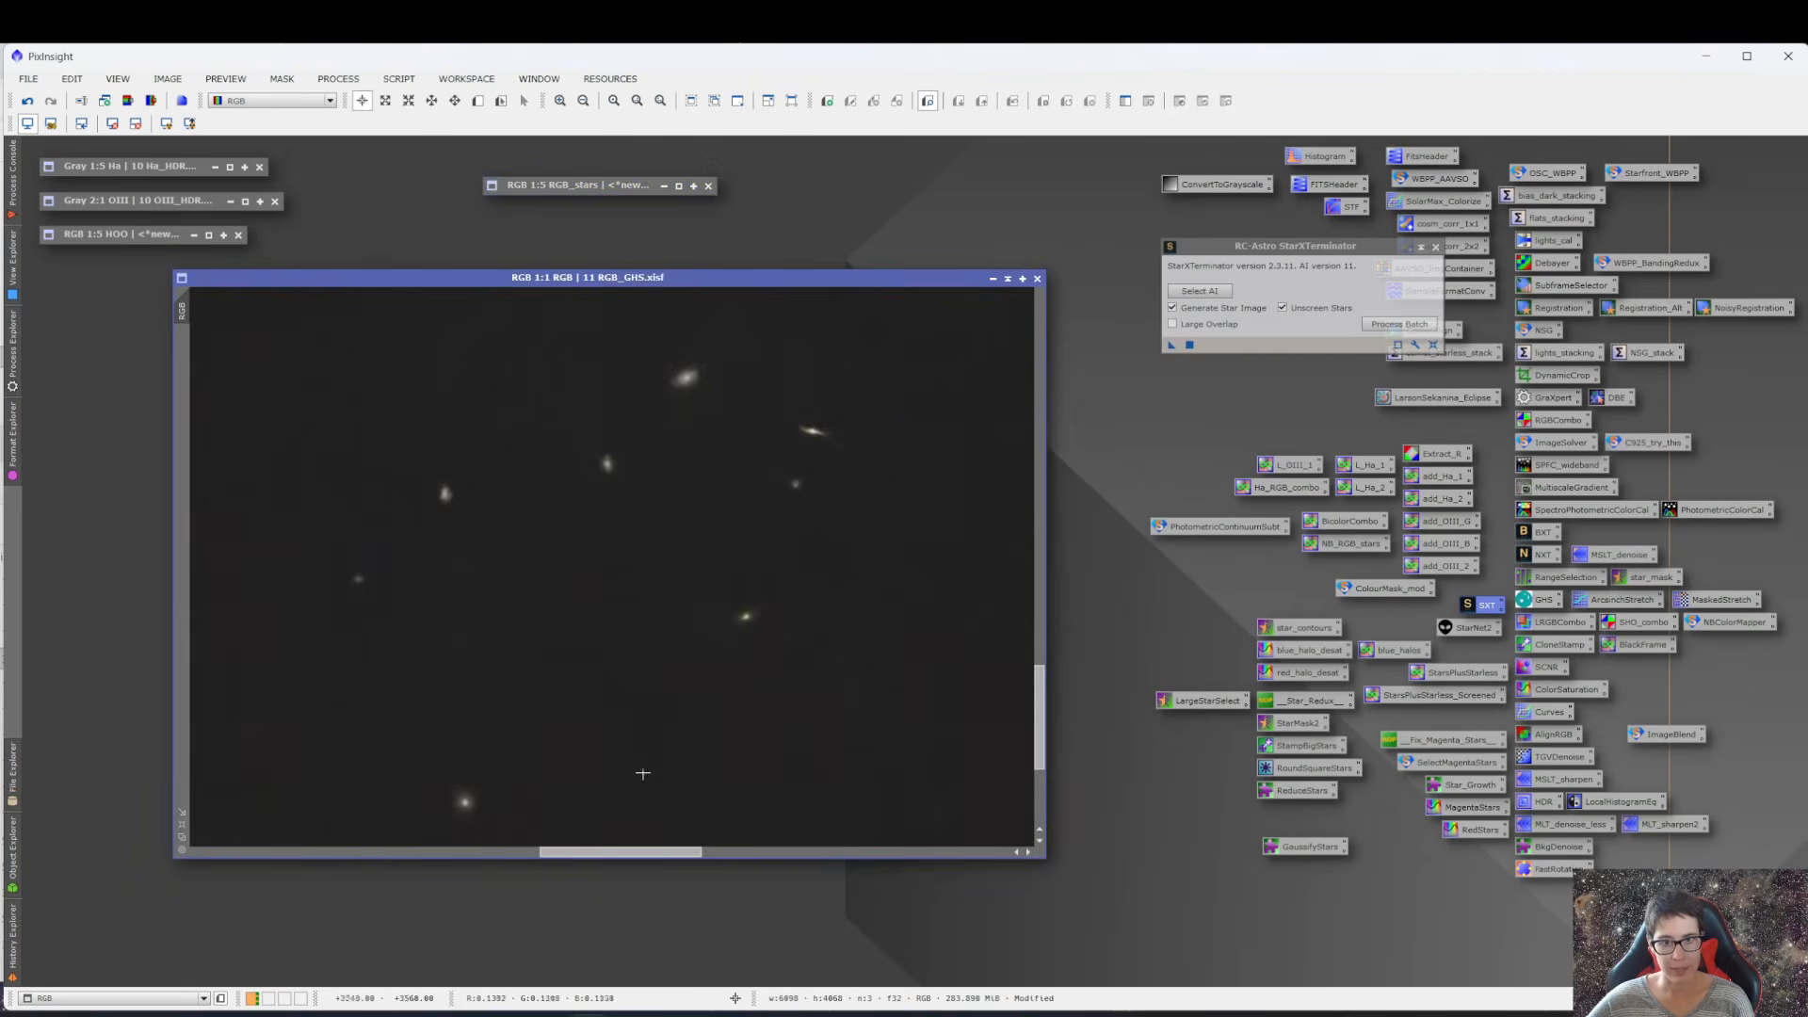
drag(1040, 718, 971, 544)
scroll(650, 549, up, 2)
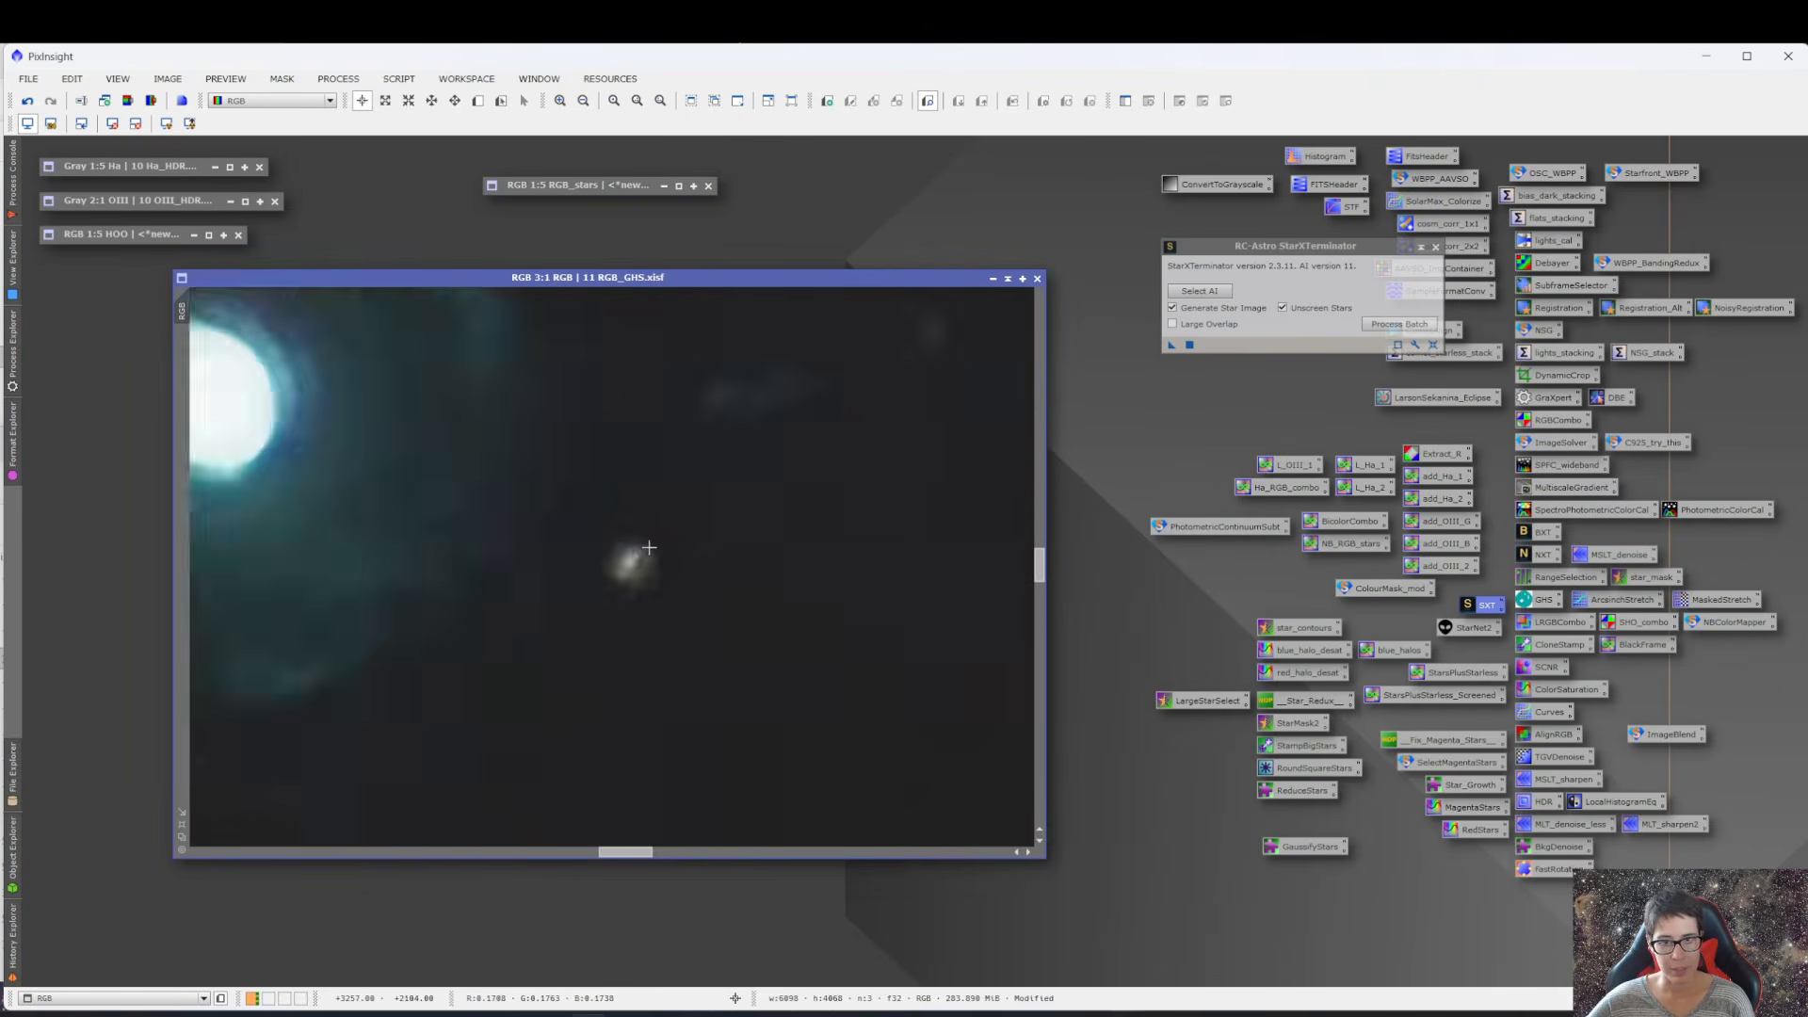
scroll(648, 551, down, 3)
drag(1036, 570, 1025, 383)
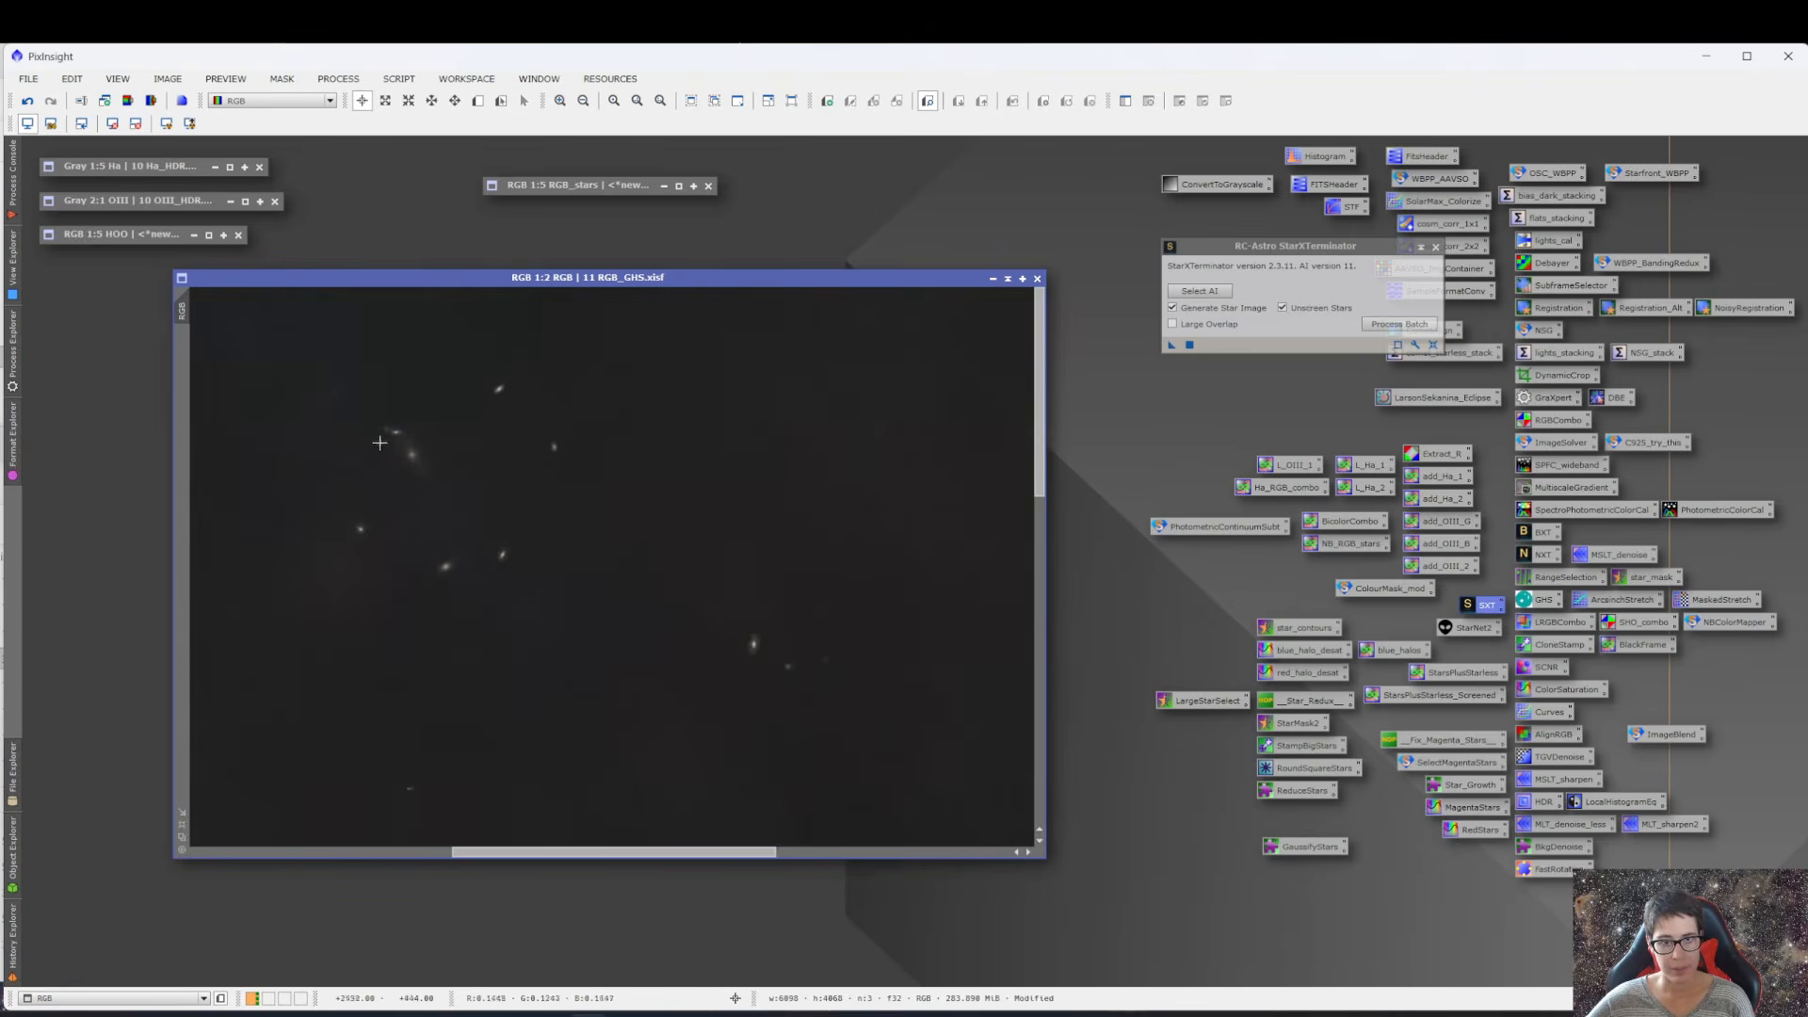
drag(621, 852, 442, 855)
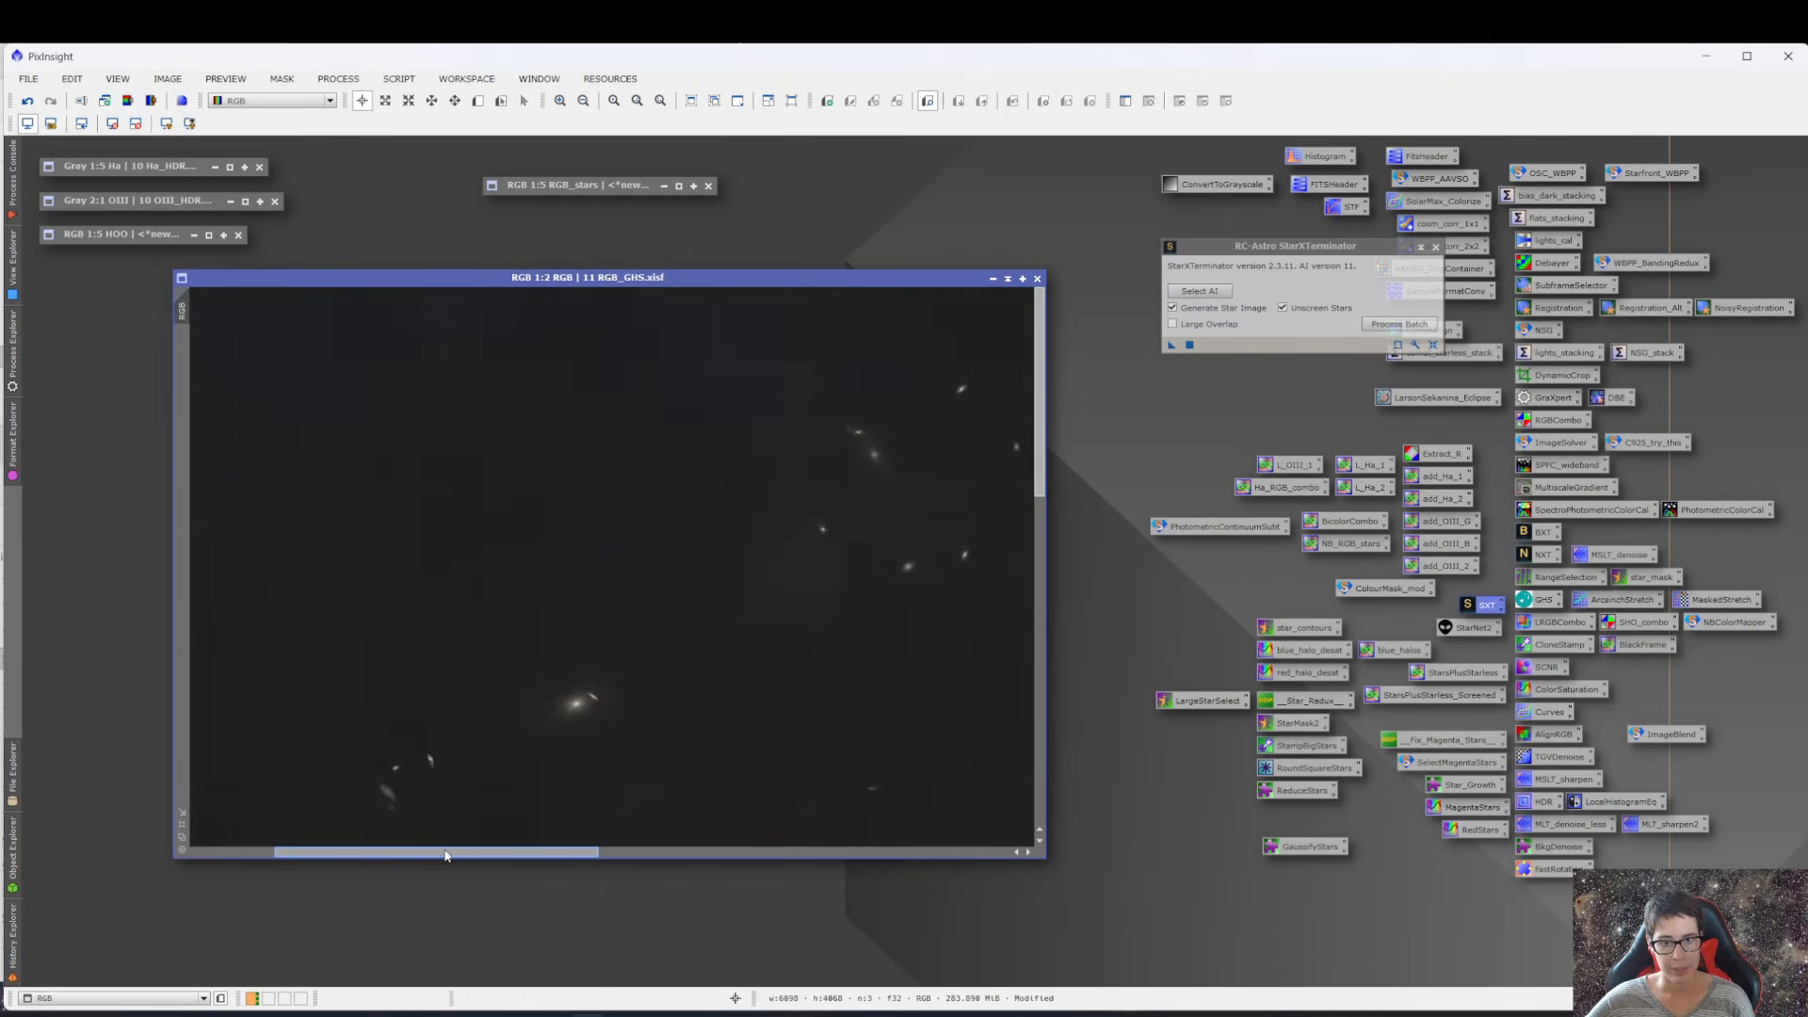
scroll(1019, 489, down, 5)
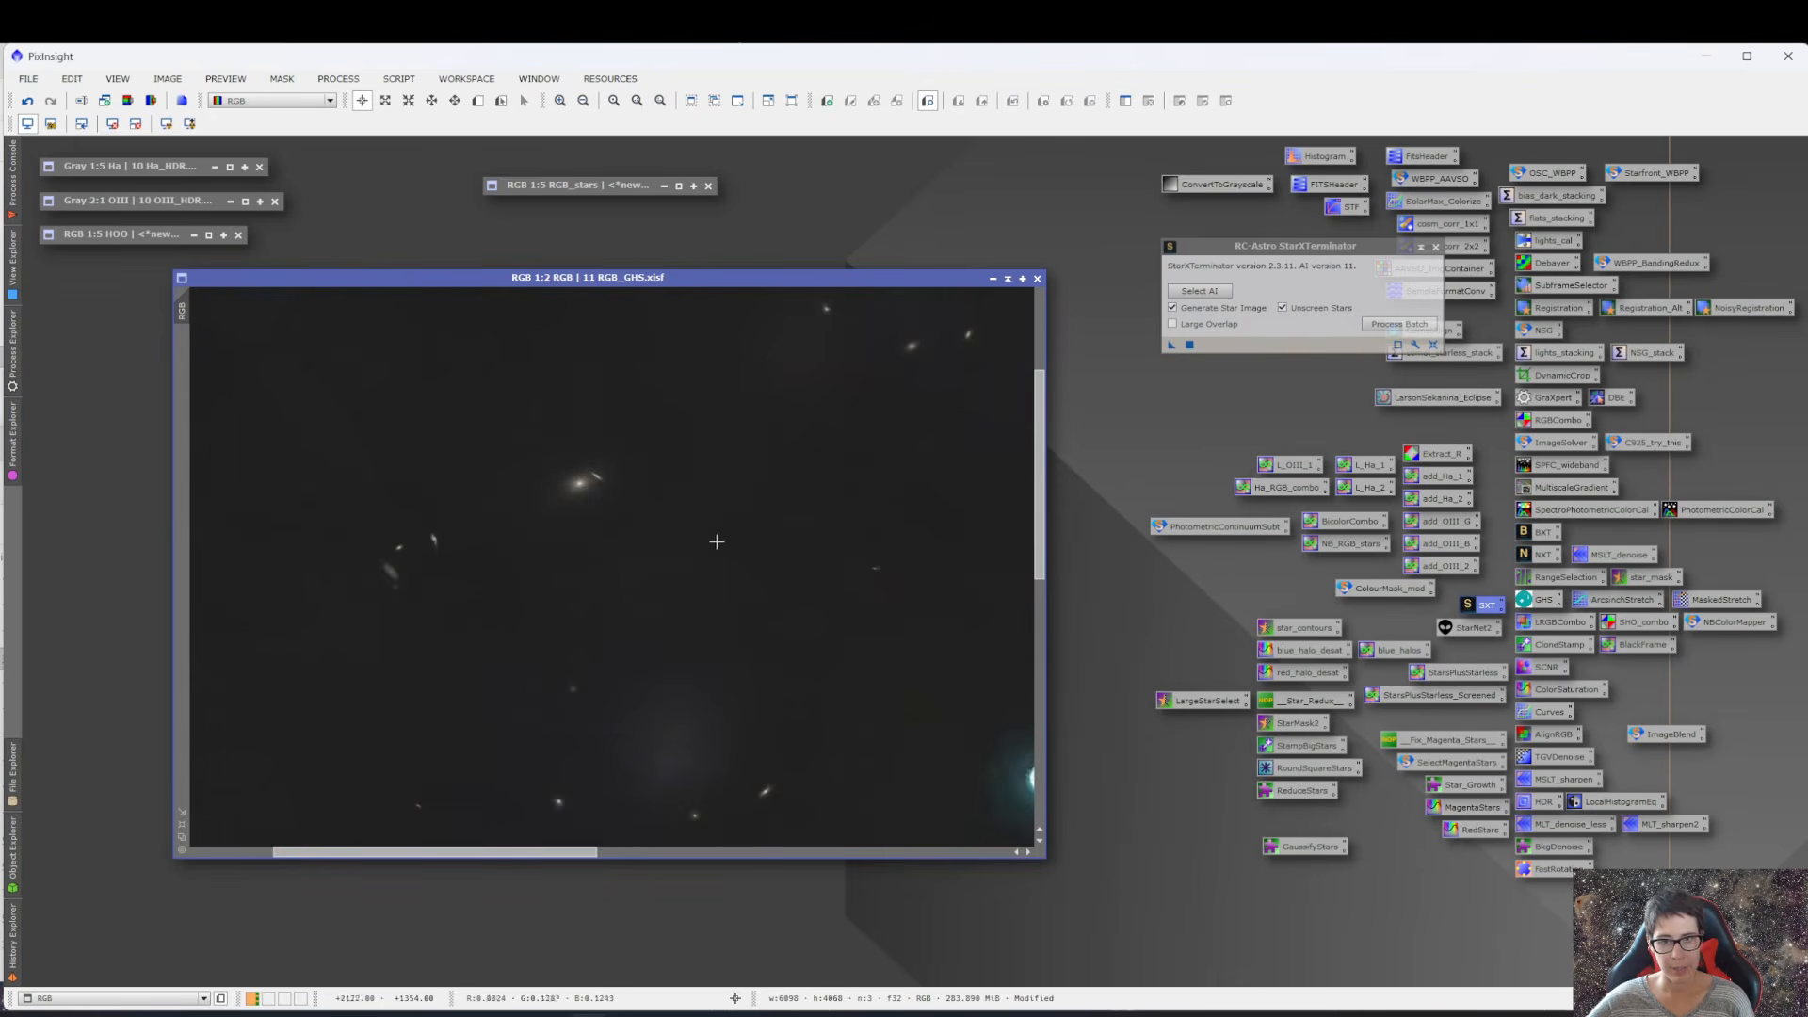
scroll(719, 533, down, 3)
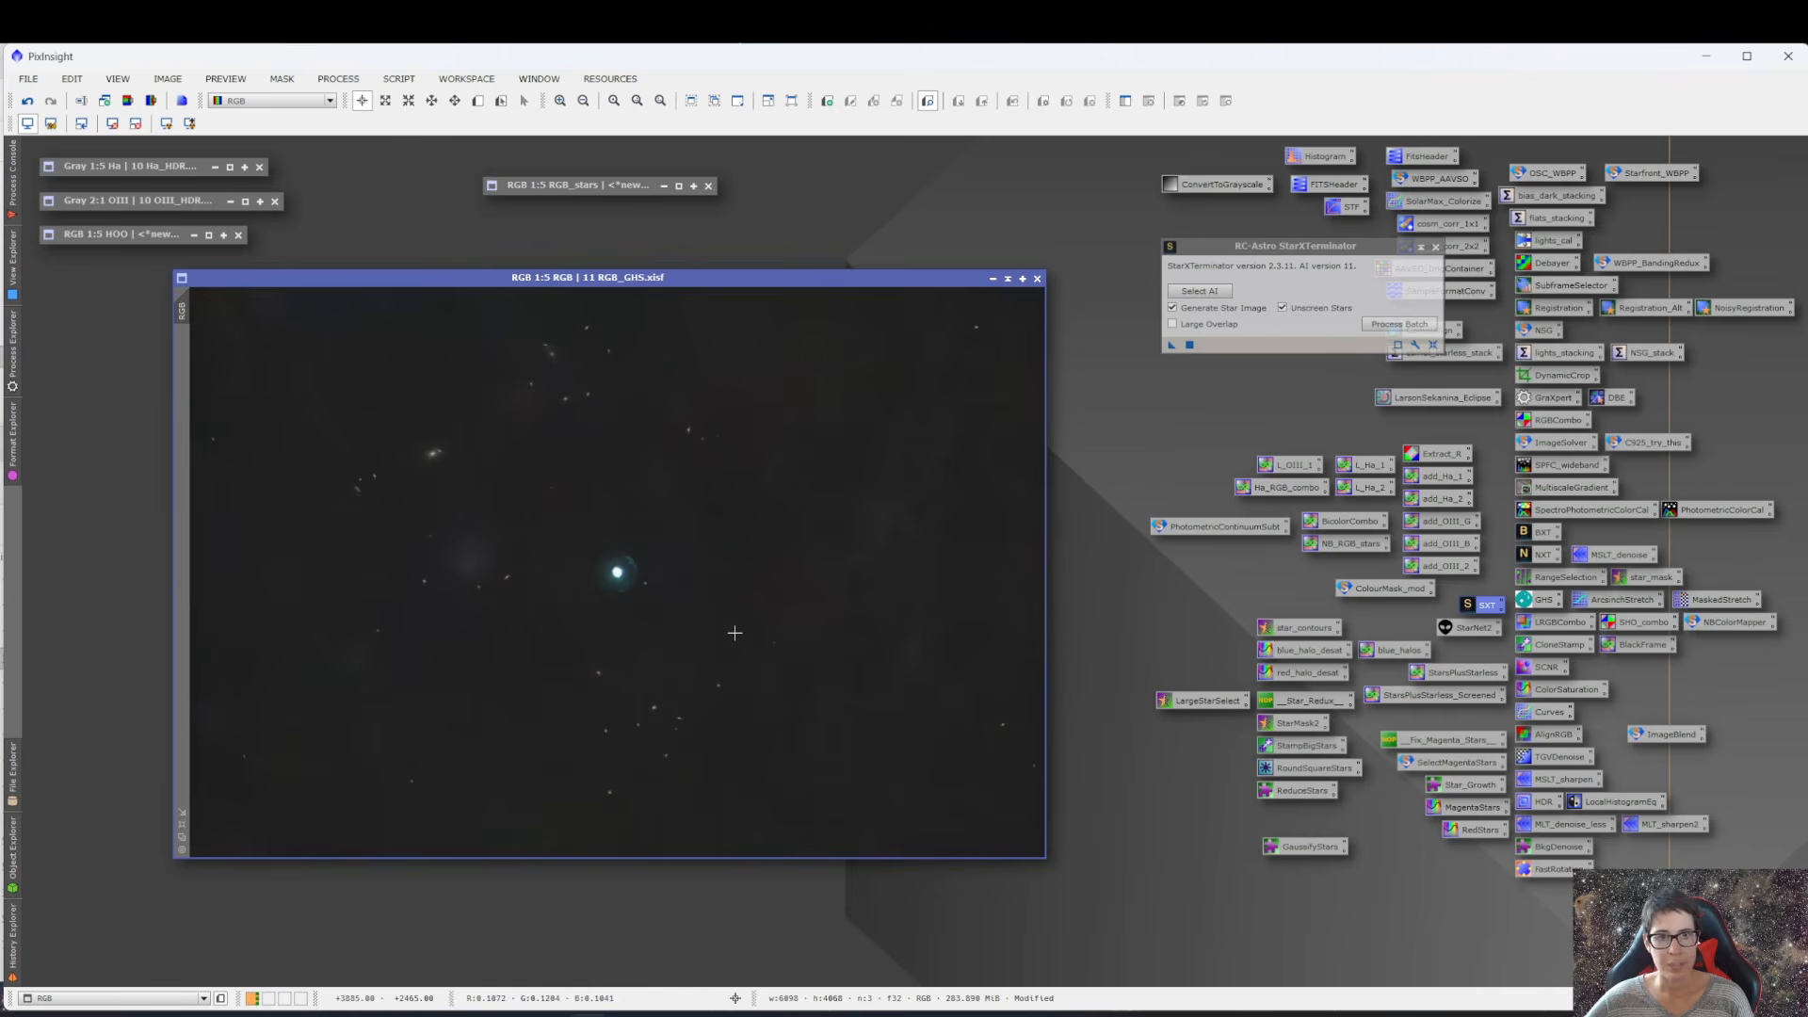
- Paint out the nebula's core and halo in the starless RGB image with CloneStamp, sampling the dark background around it
drag(608, 278, 625, 290)
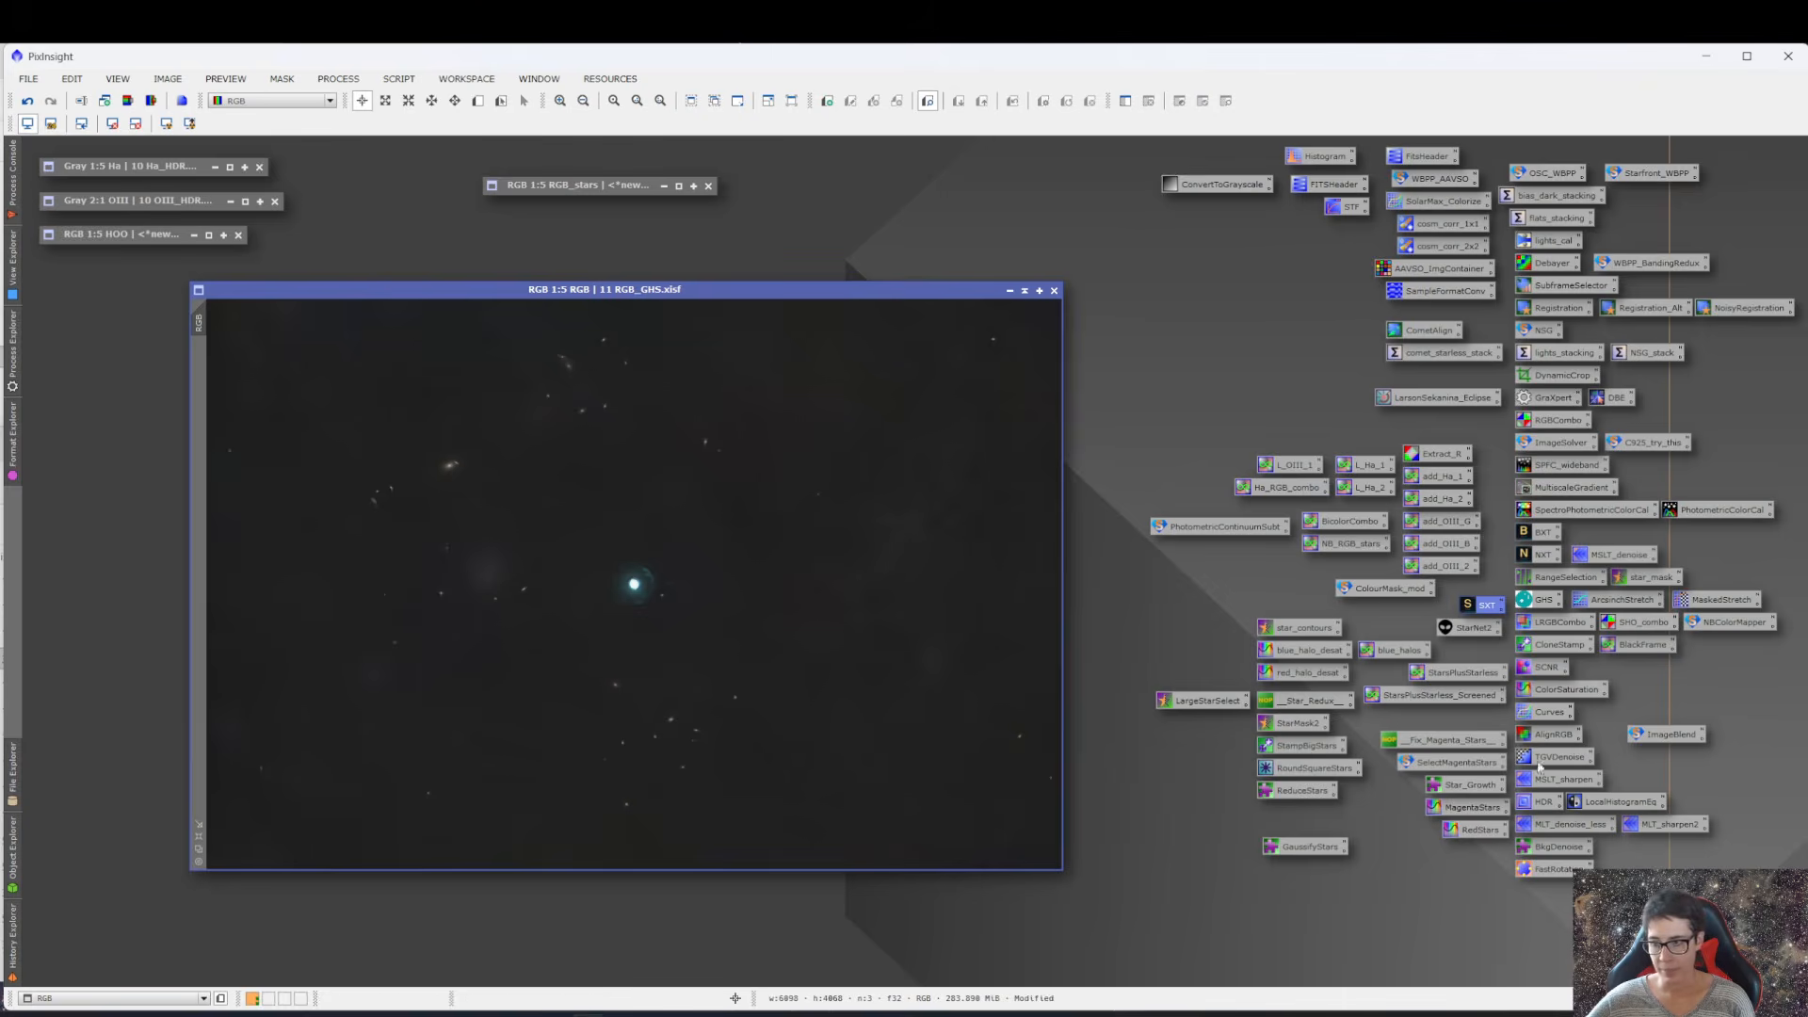
double_click(1560, 644)
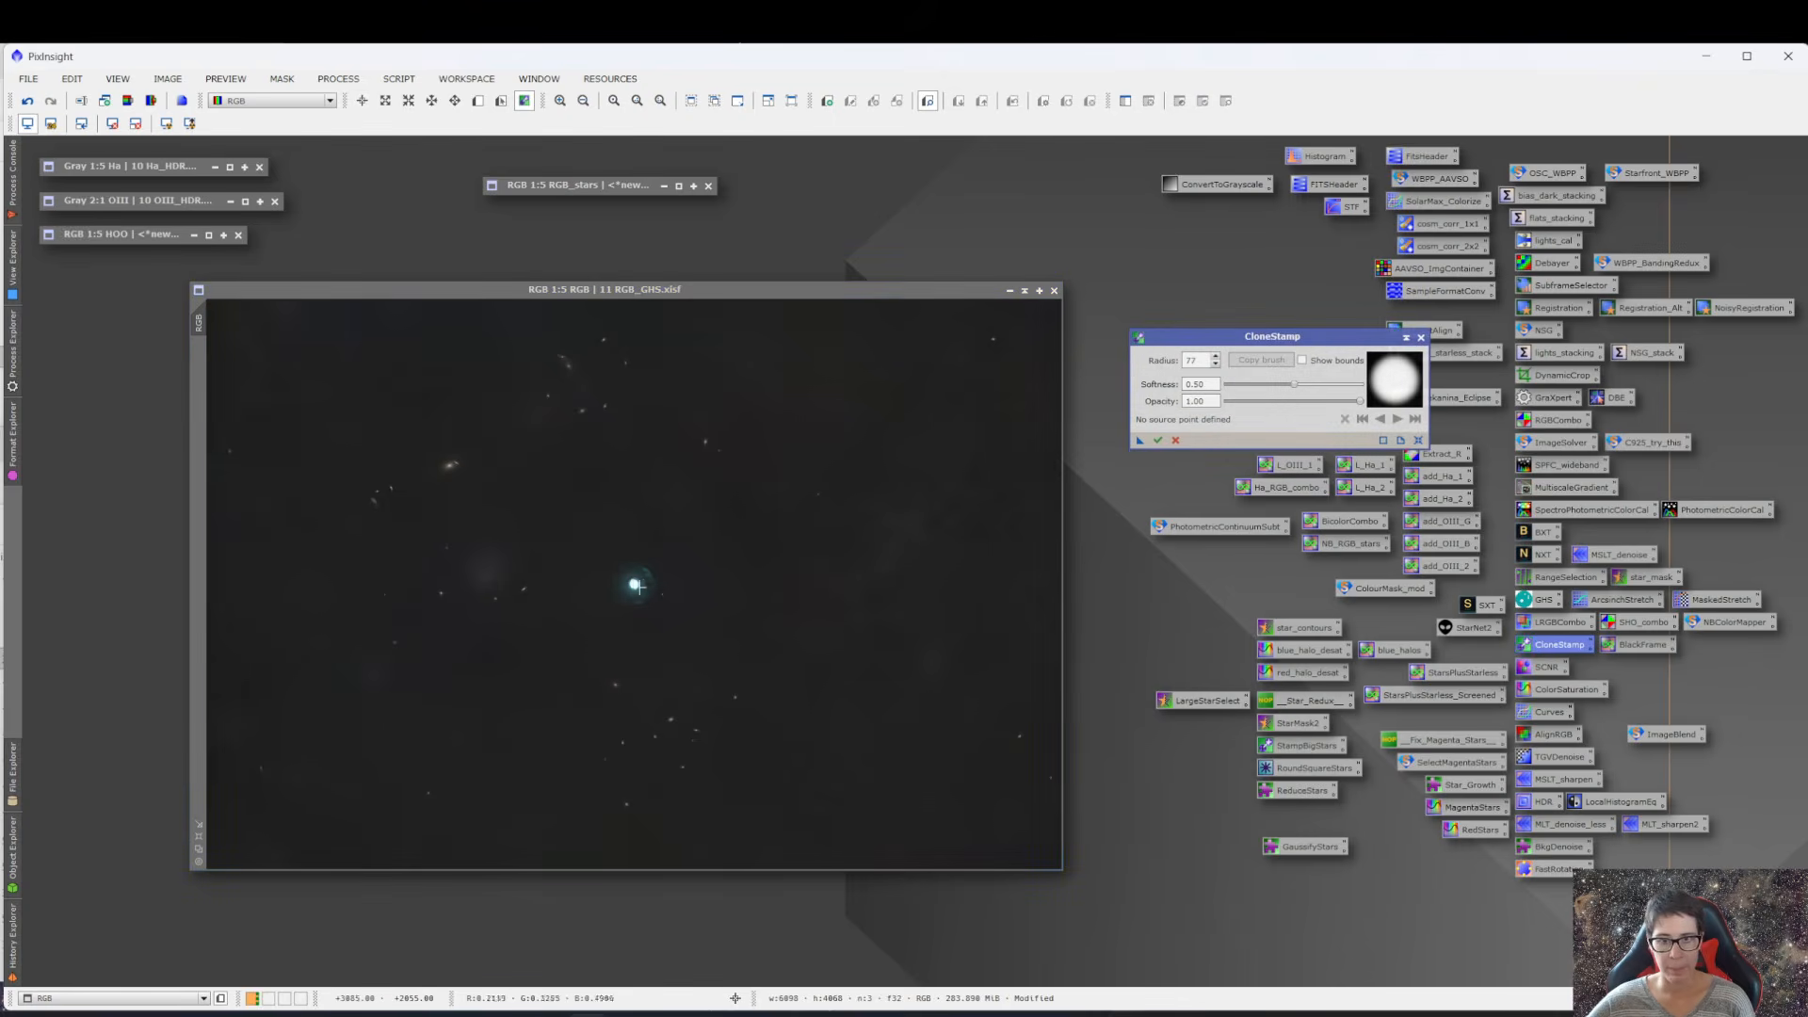
scroll(637, 586, up, 3)
scroll(637, 586, up, 1)
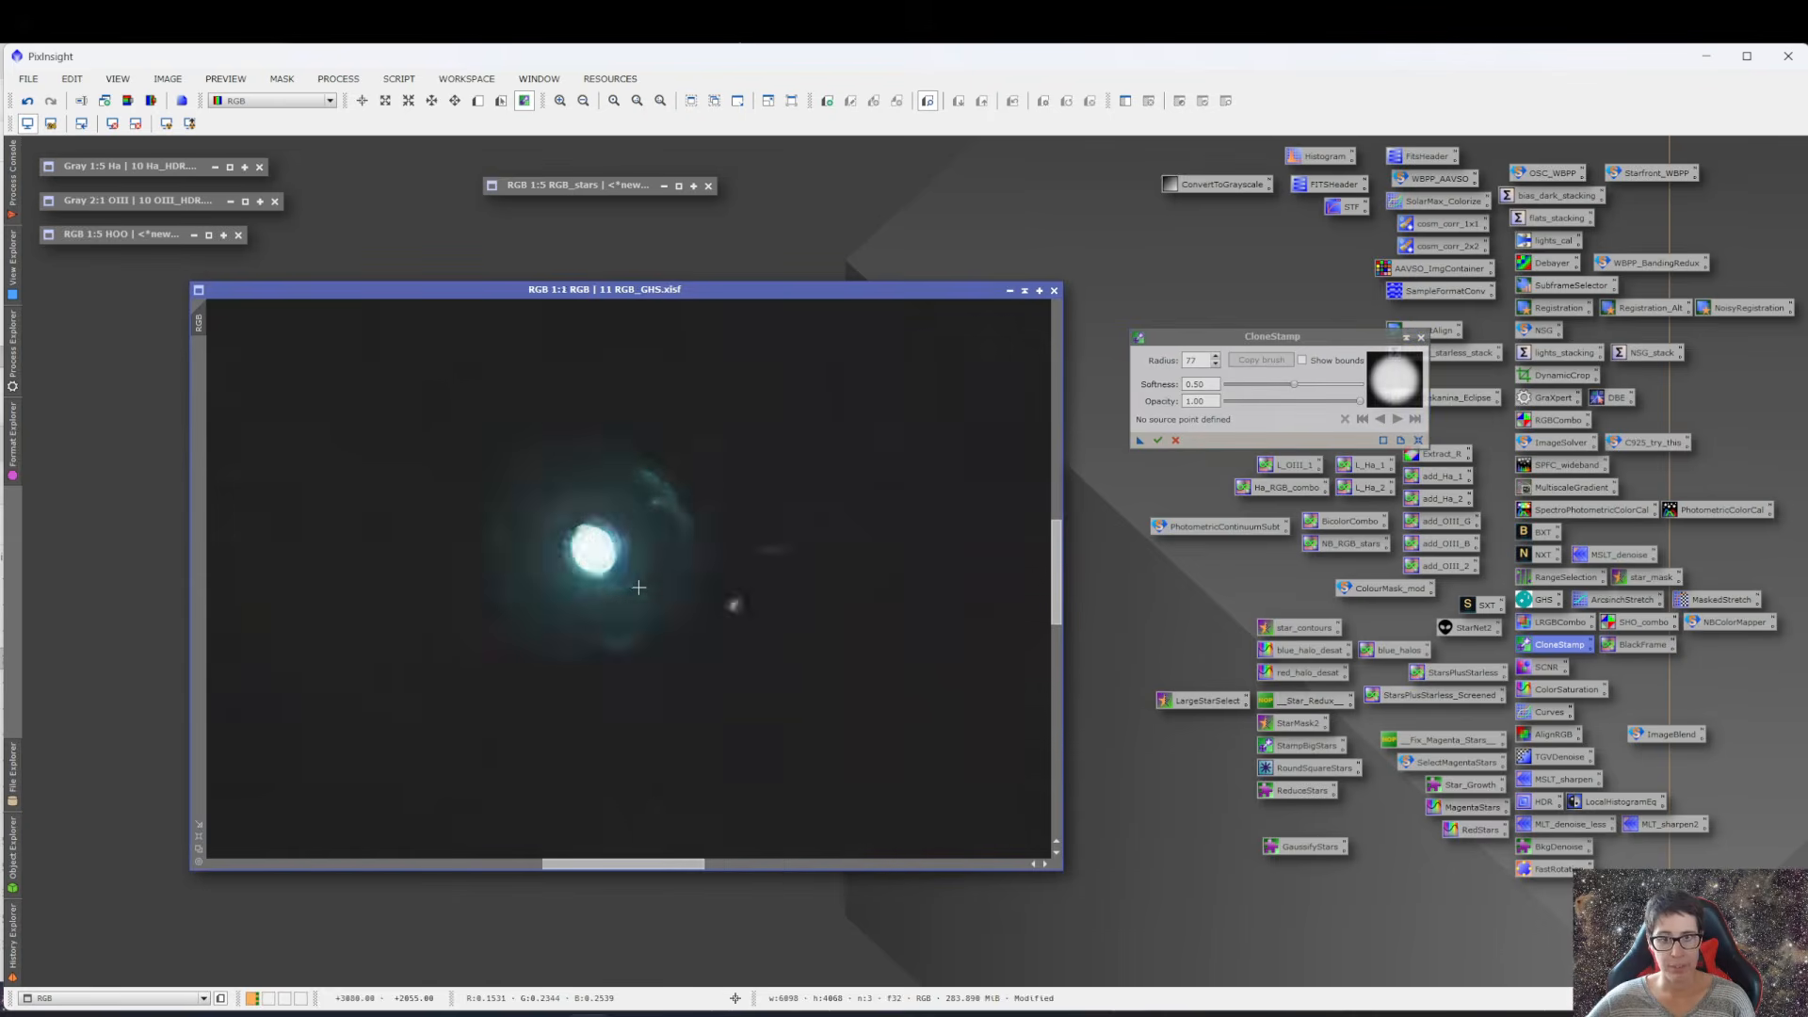
scroll(639, 588, down, 1)
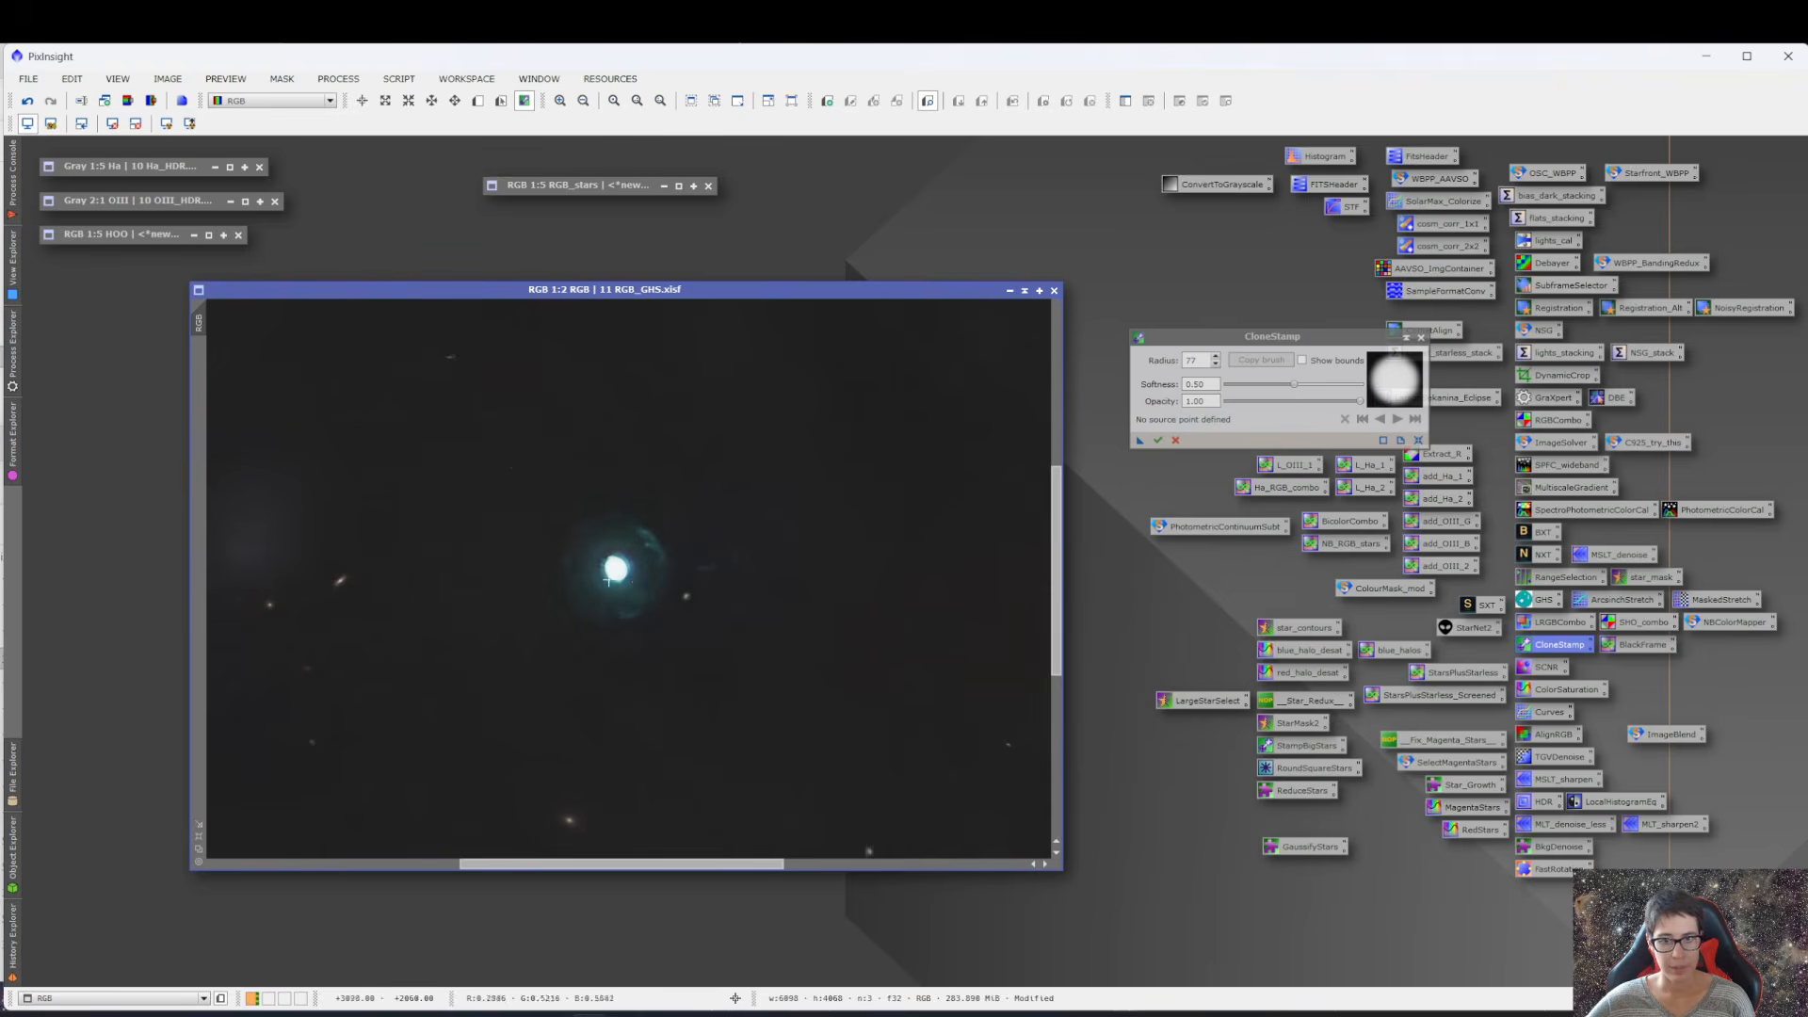
scroll(633, 616, down, 1)
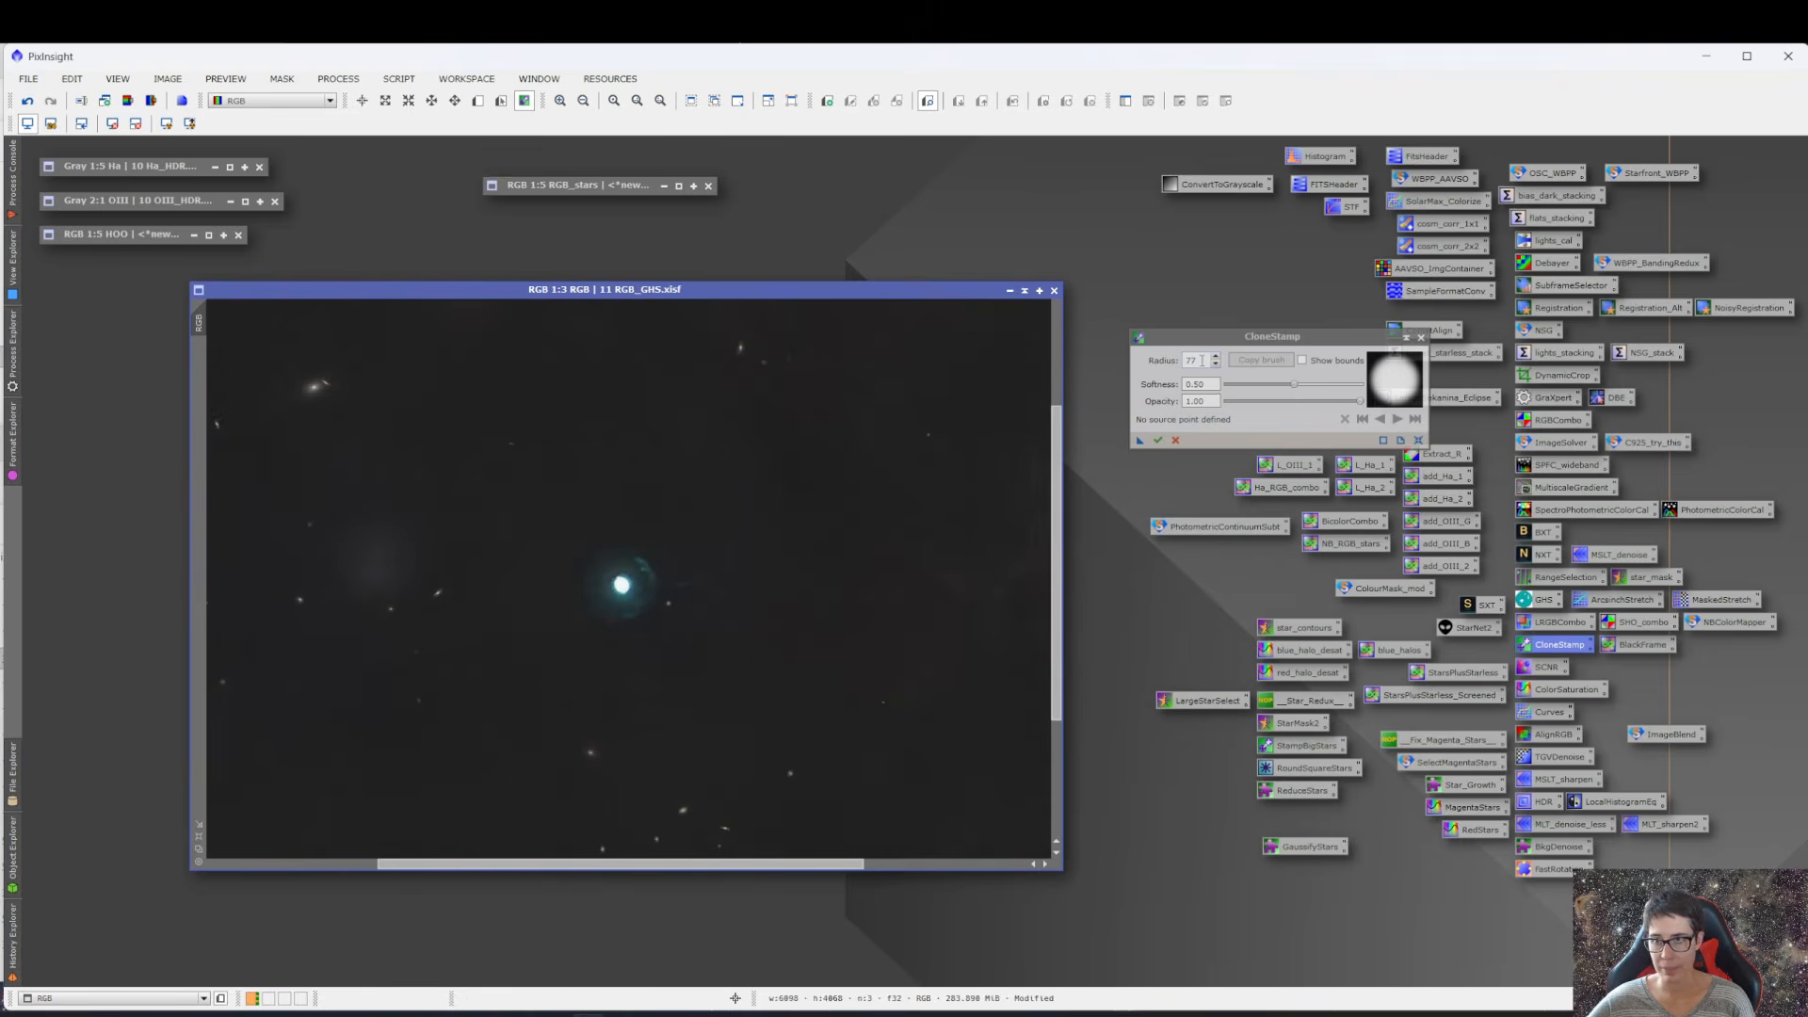
ctrl+click(561, 484)
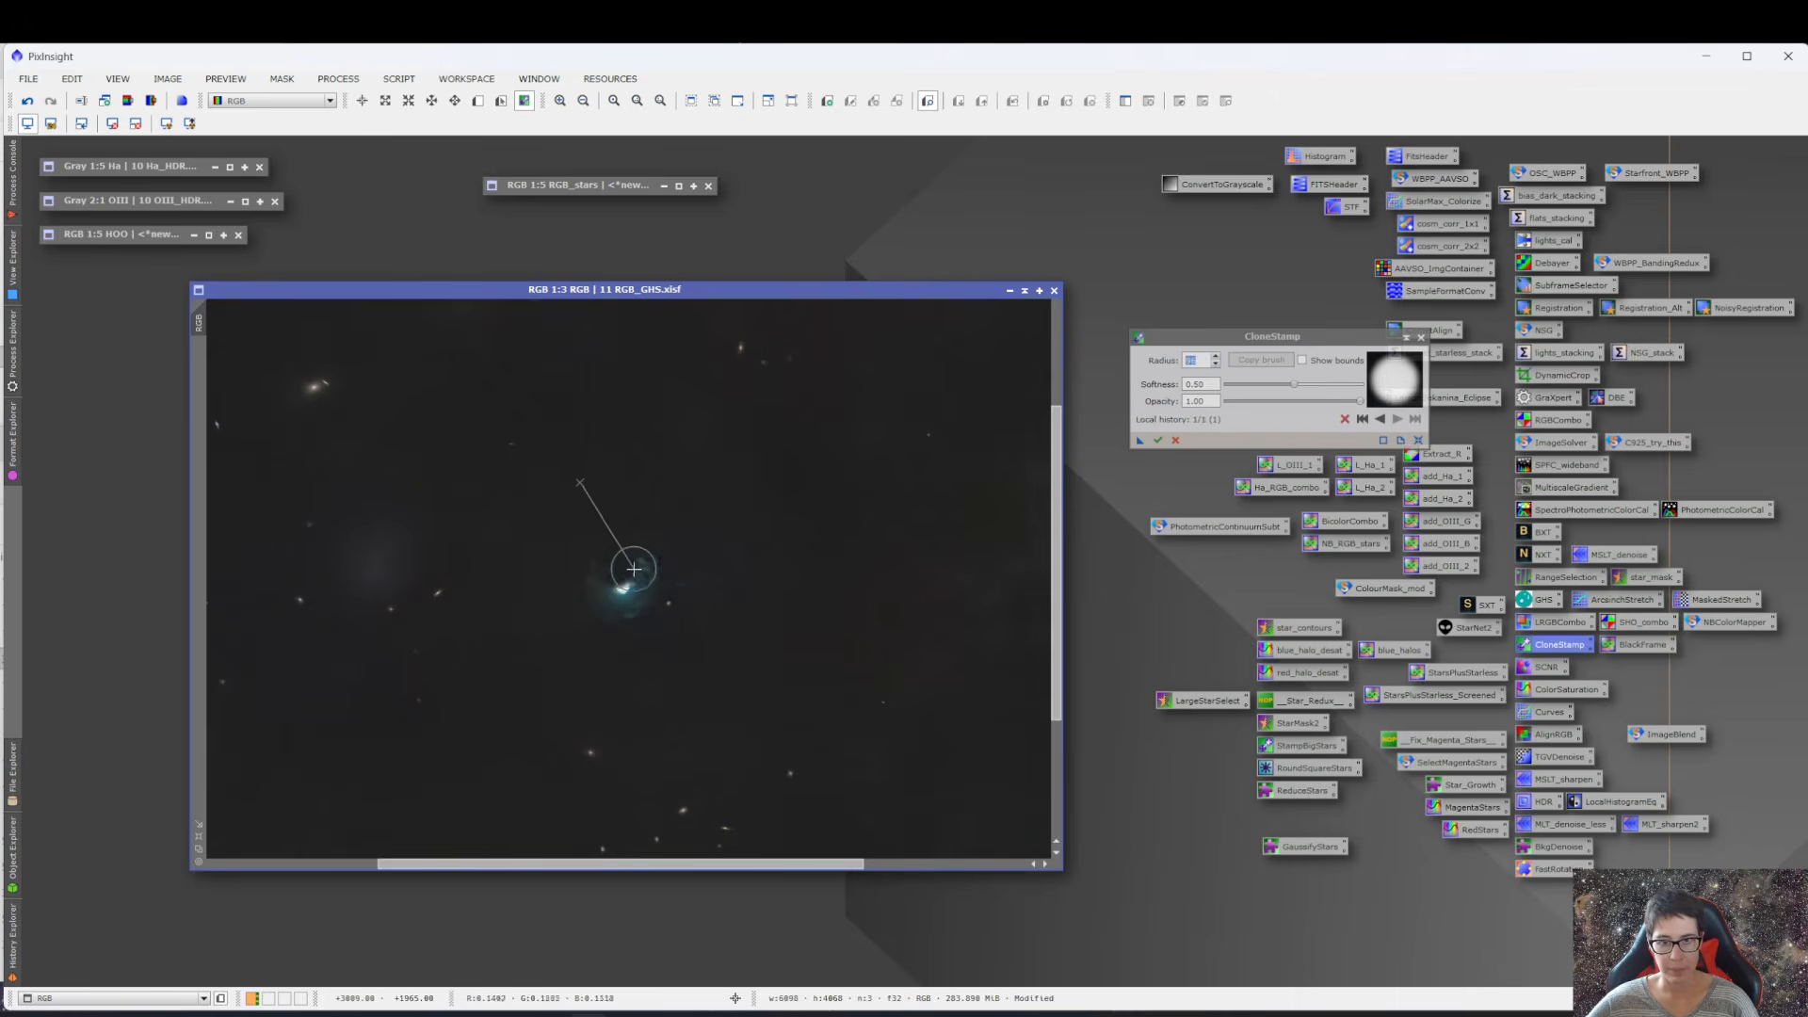
click(620, 586)
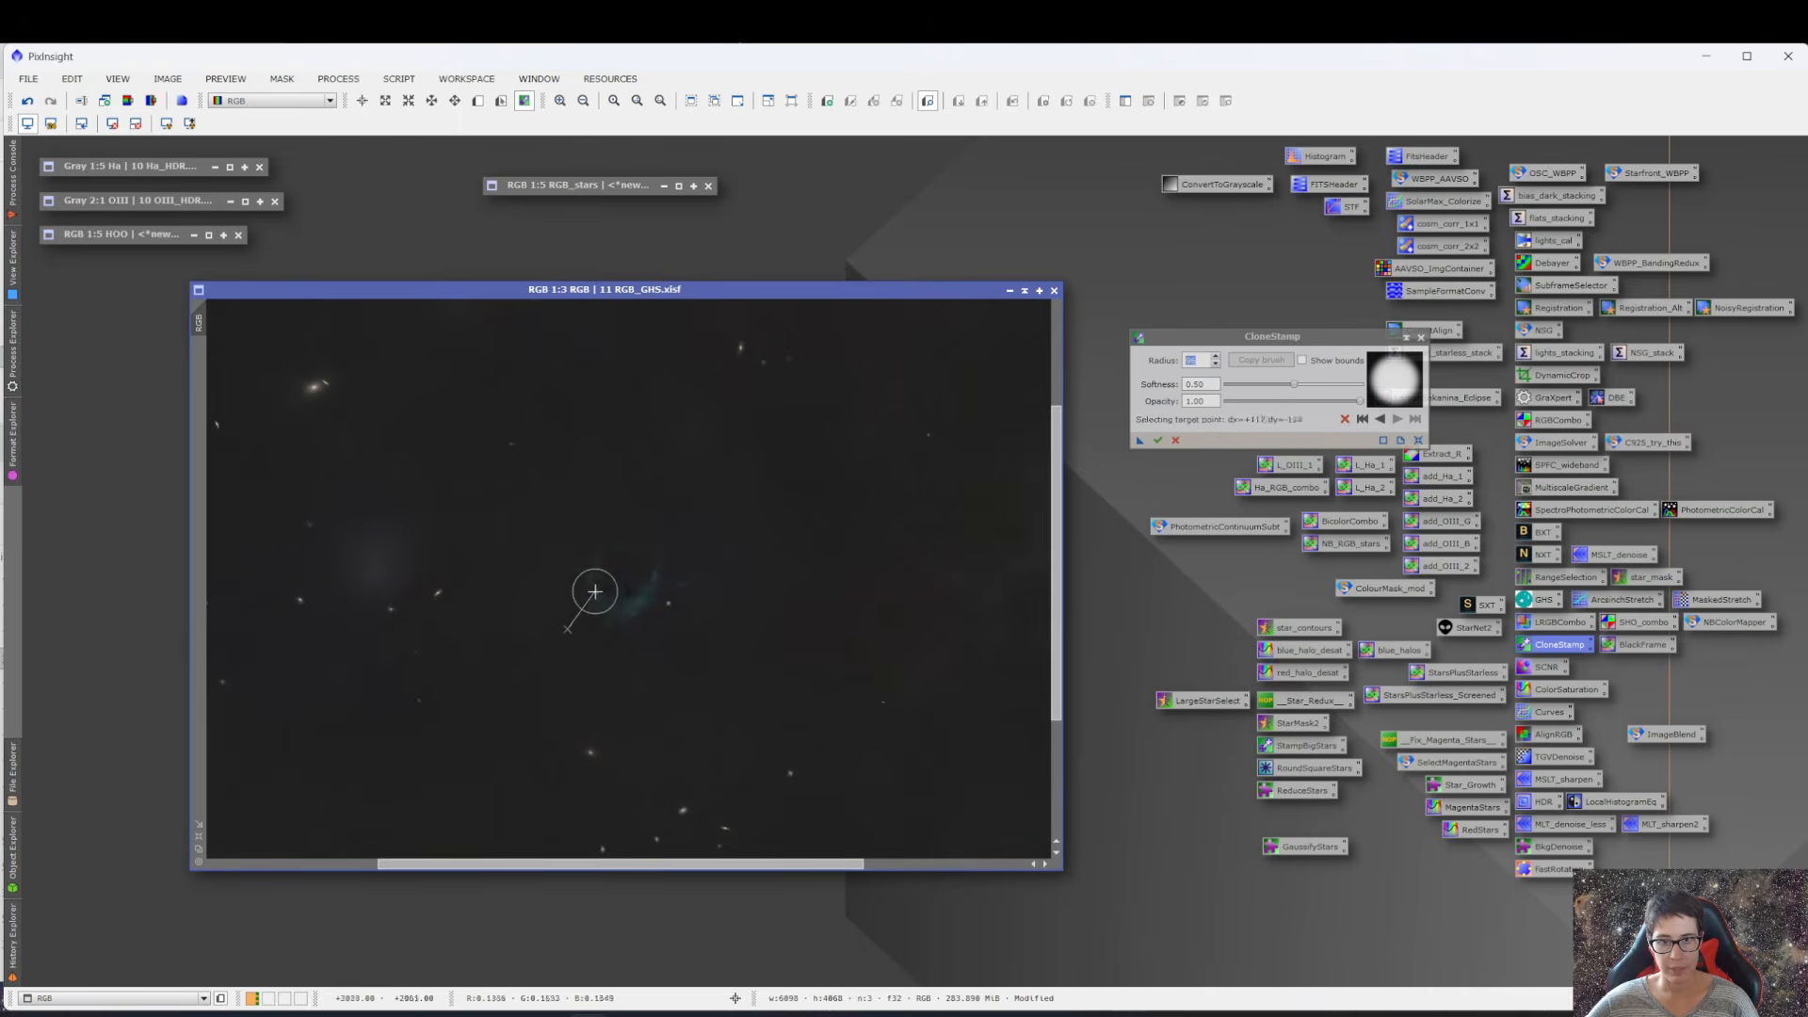
ctrl+click(576, 534)
click(598, 562)
ctrl+click(755, 549)
click(651, 570)
ctrl+click(647, 644)
click(639, 601)
click(640, 586)
click(602, 603)
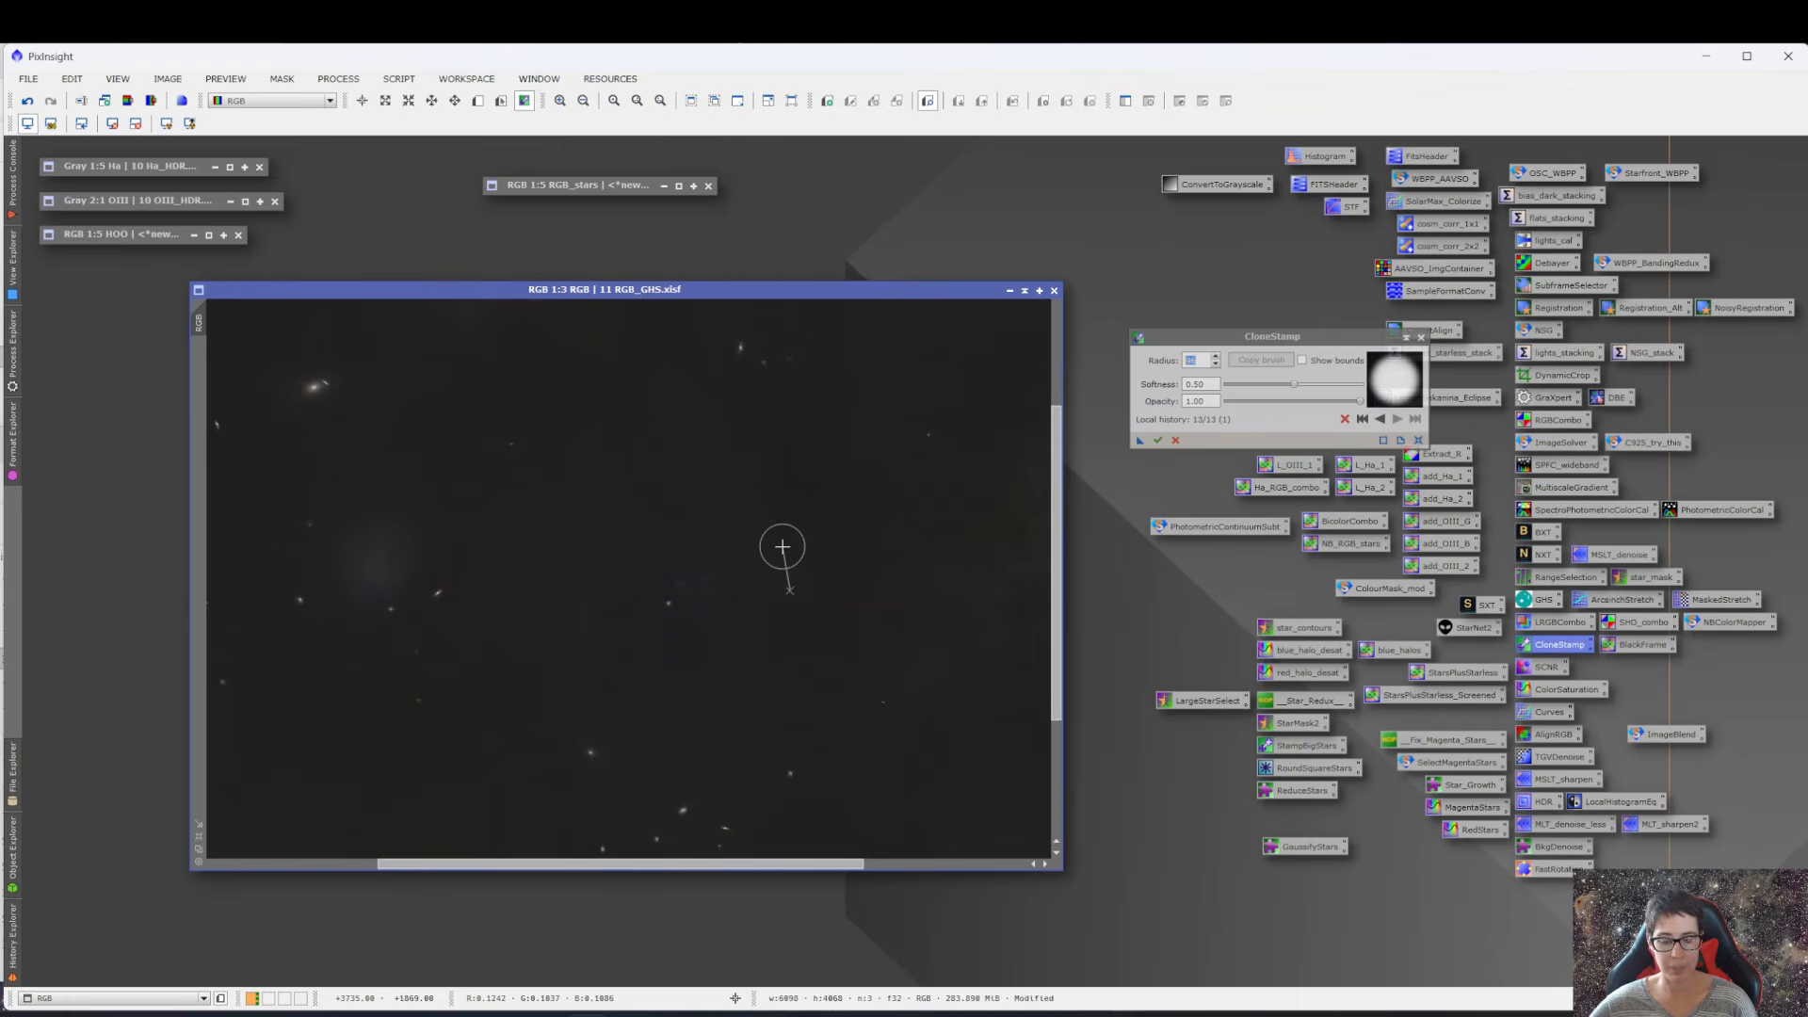
- Clone dark background over the faint bright-star halo beside the removed nebula, and apply the CloneStamp changes to the starless RGB image
drag(693, 865, 606, 864)
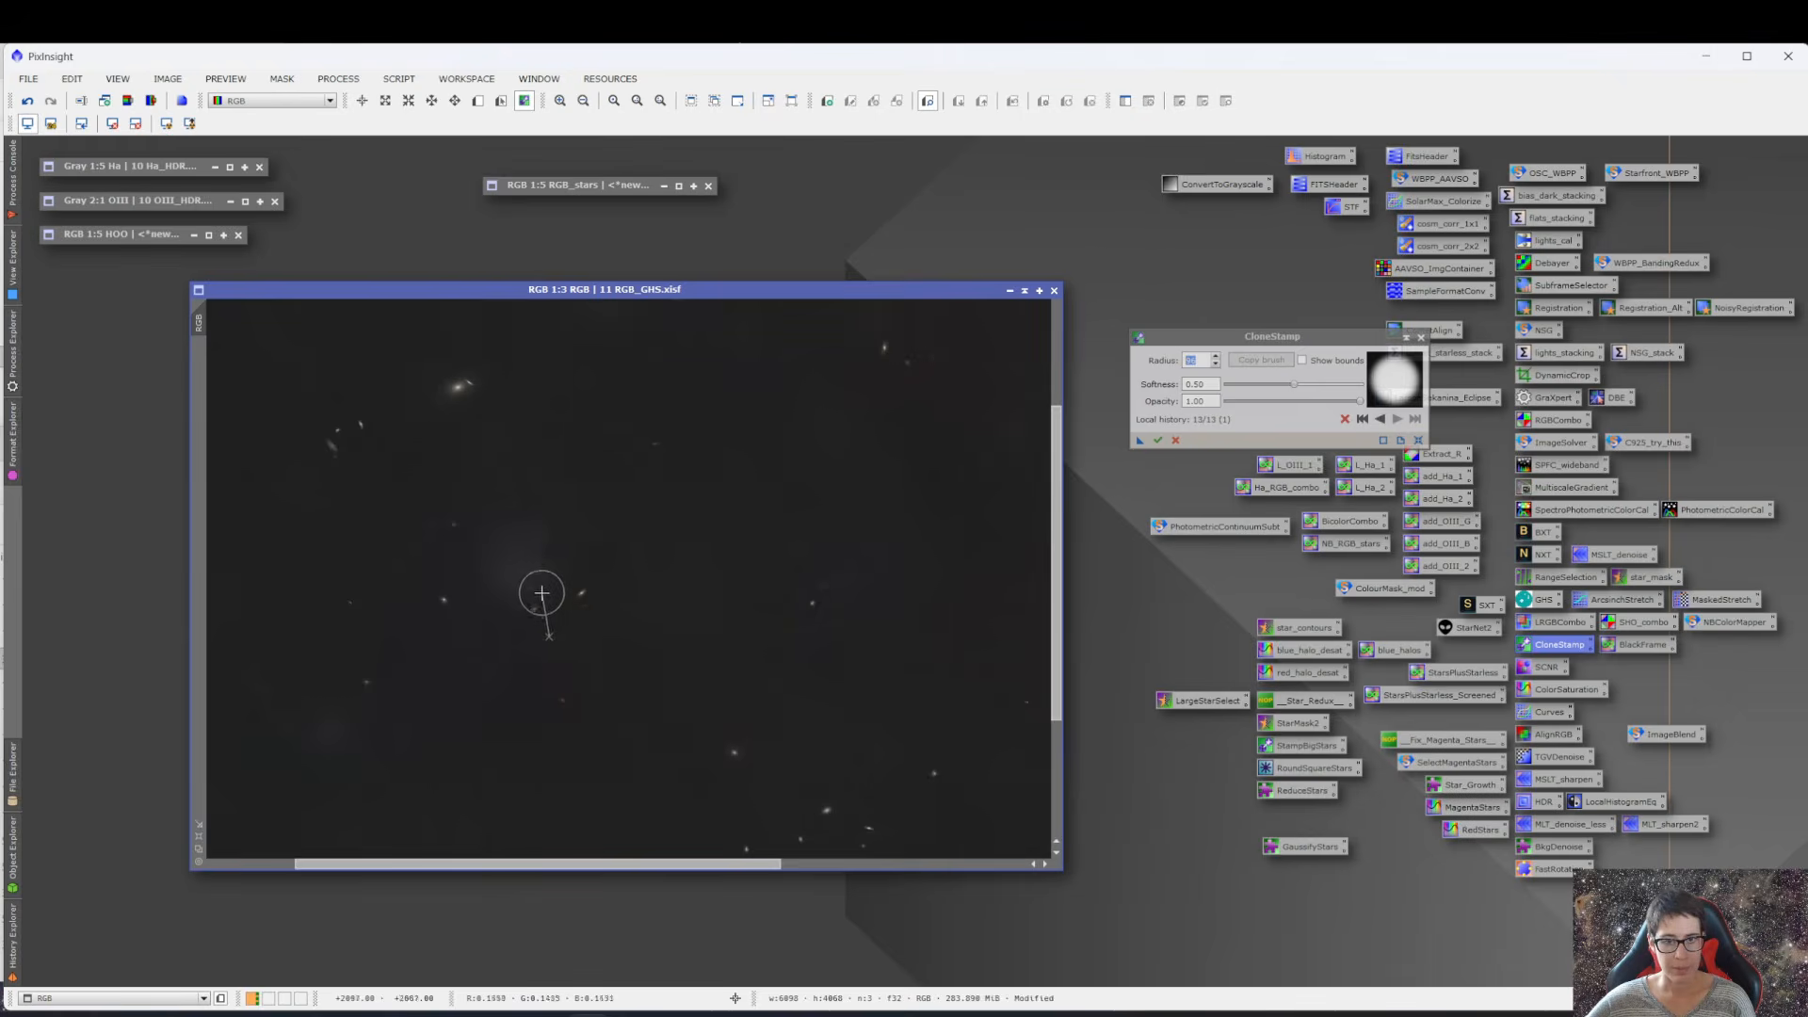
ctrl+click(518, 503)
mouse_move(527, 572)
mouse_down()
mouse_move(505, 573)
mouse_move(524, 541)
mouse_move(517, 562)
mouse_move(565, 578)
mouse_up()
drag(1058, 697, 1080, 504)
scroll(851, 670, up, 1)
scroll(850, 670, up, 1)
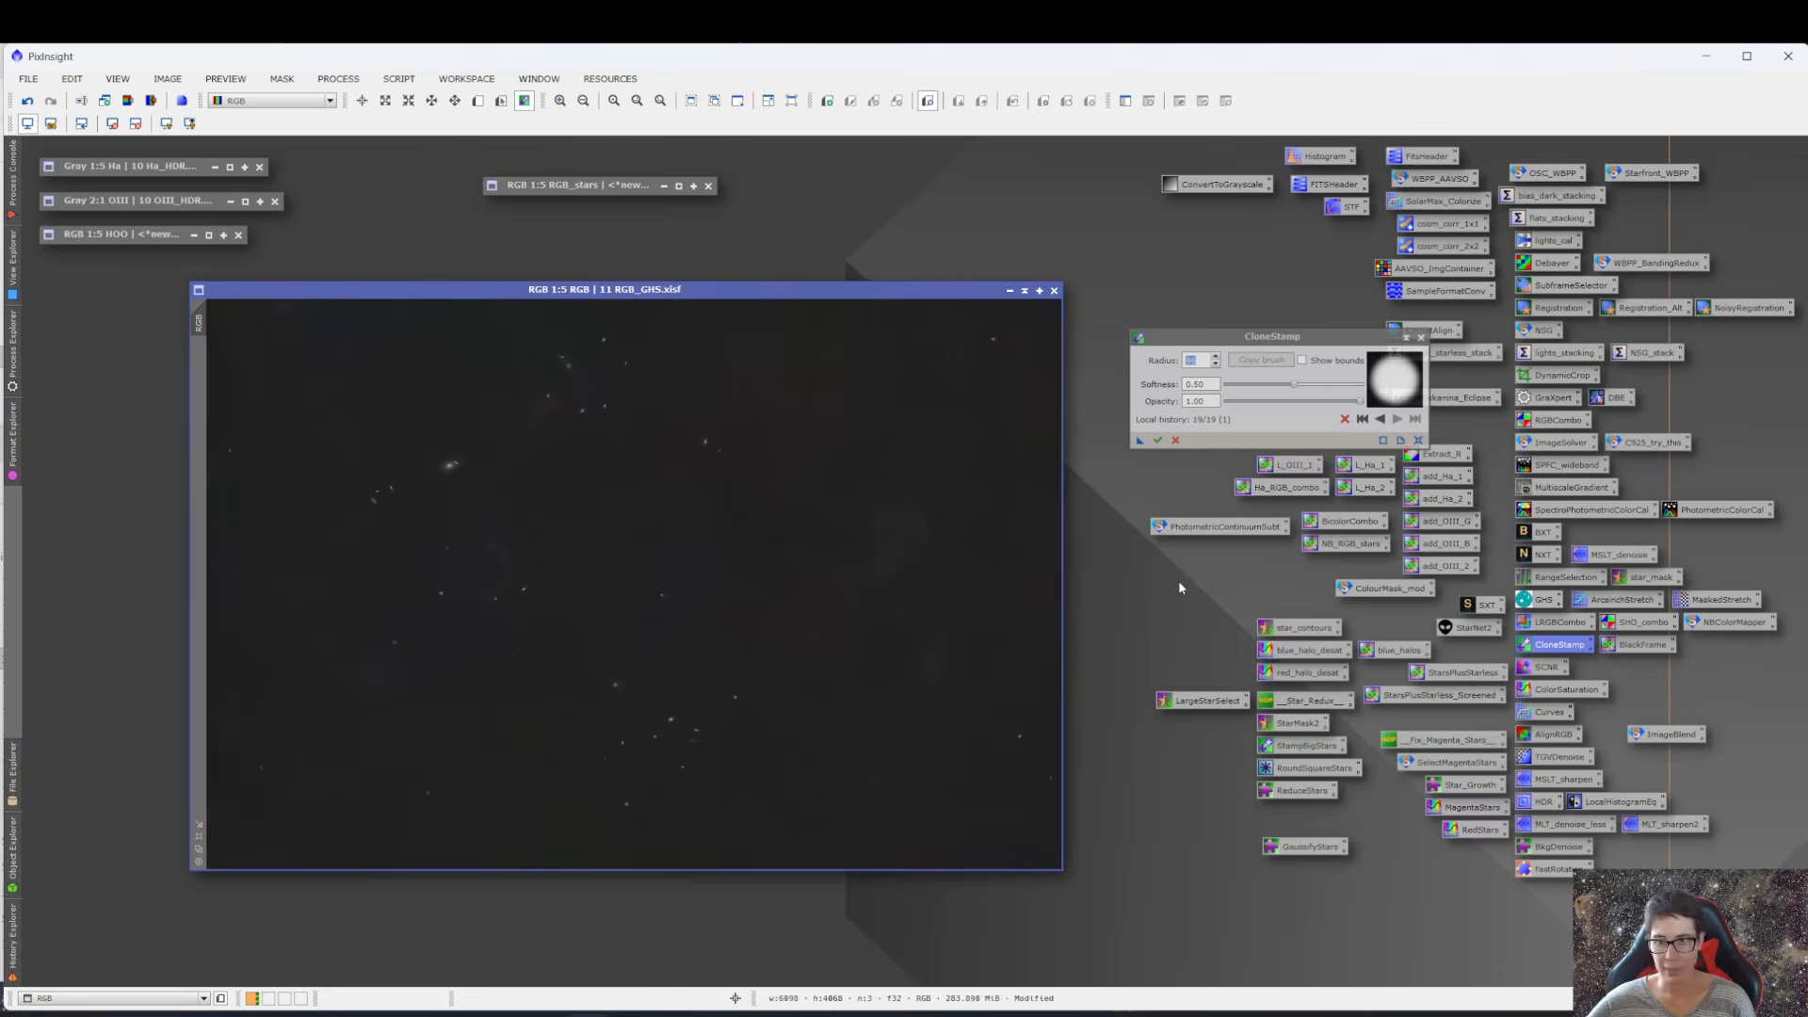
click(1158, 441)
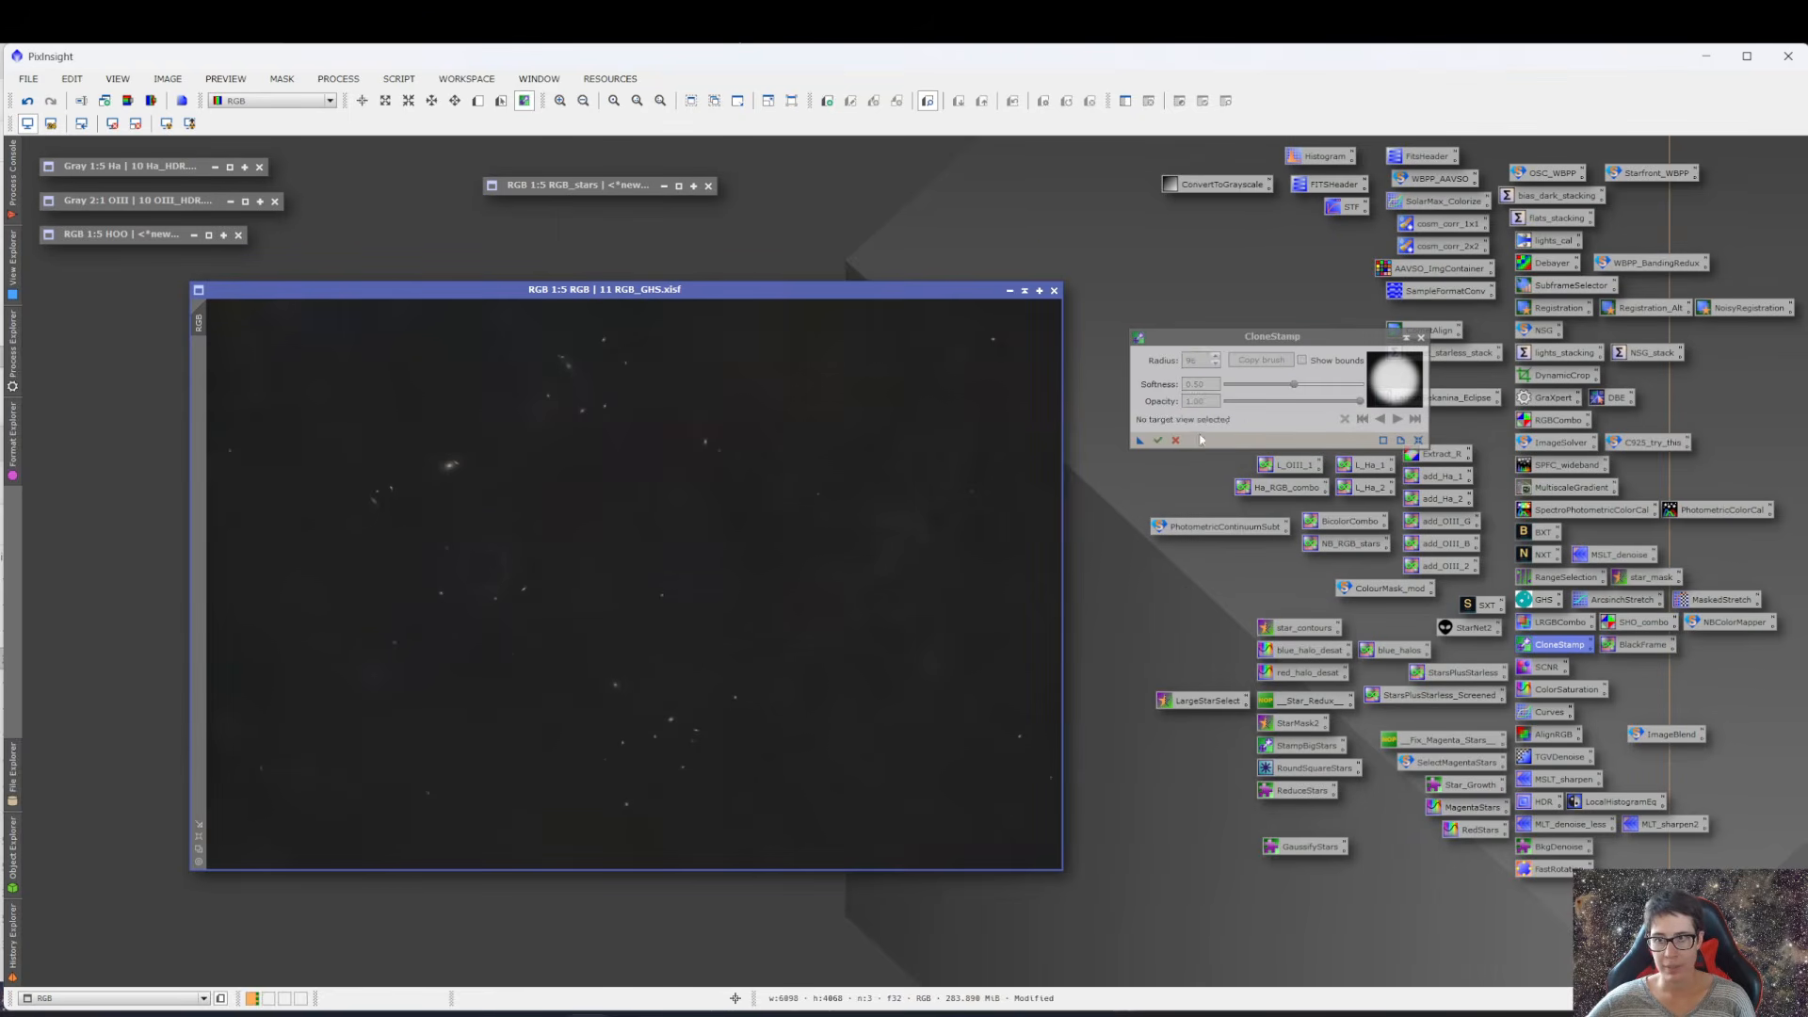
- Close CloneStamp, park the starless RGB image as an icon with the other images, and bring up the HOO image
click(1421, 337)
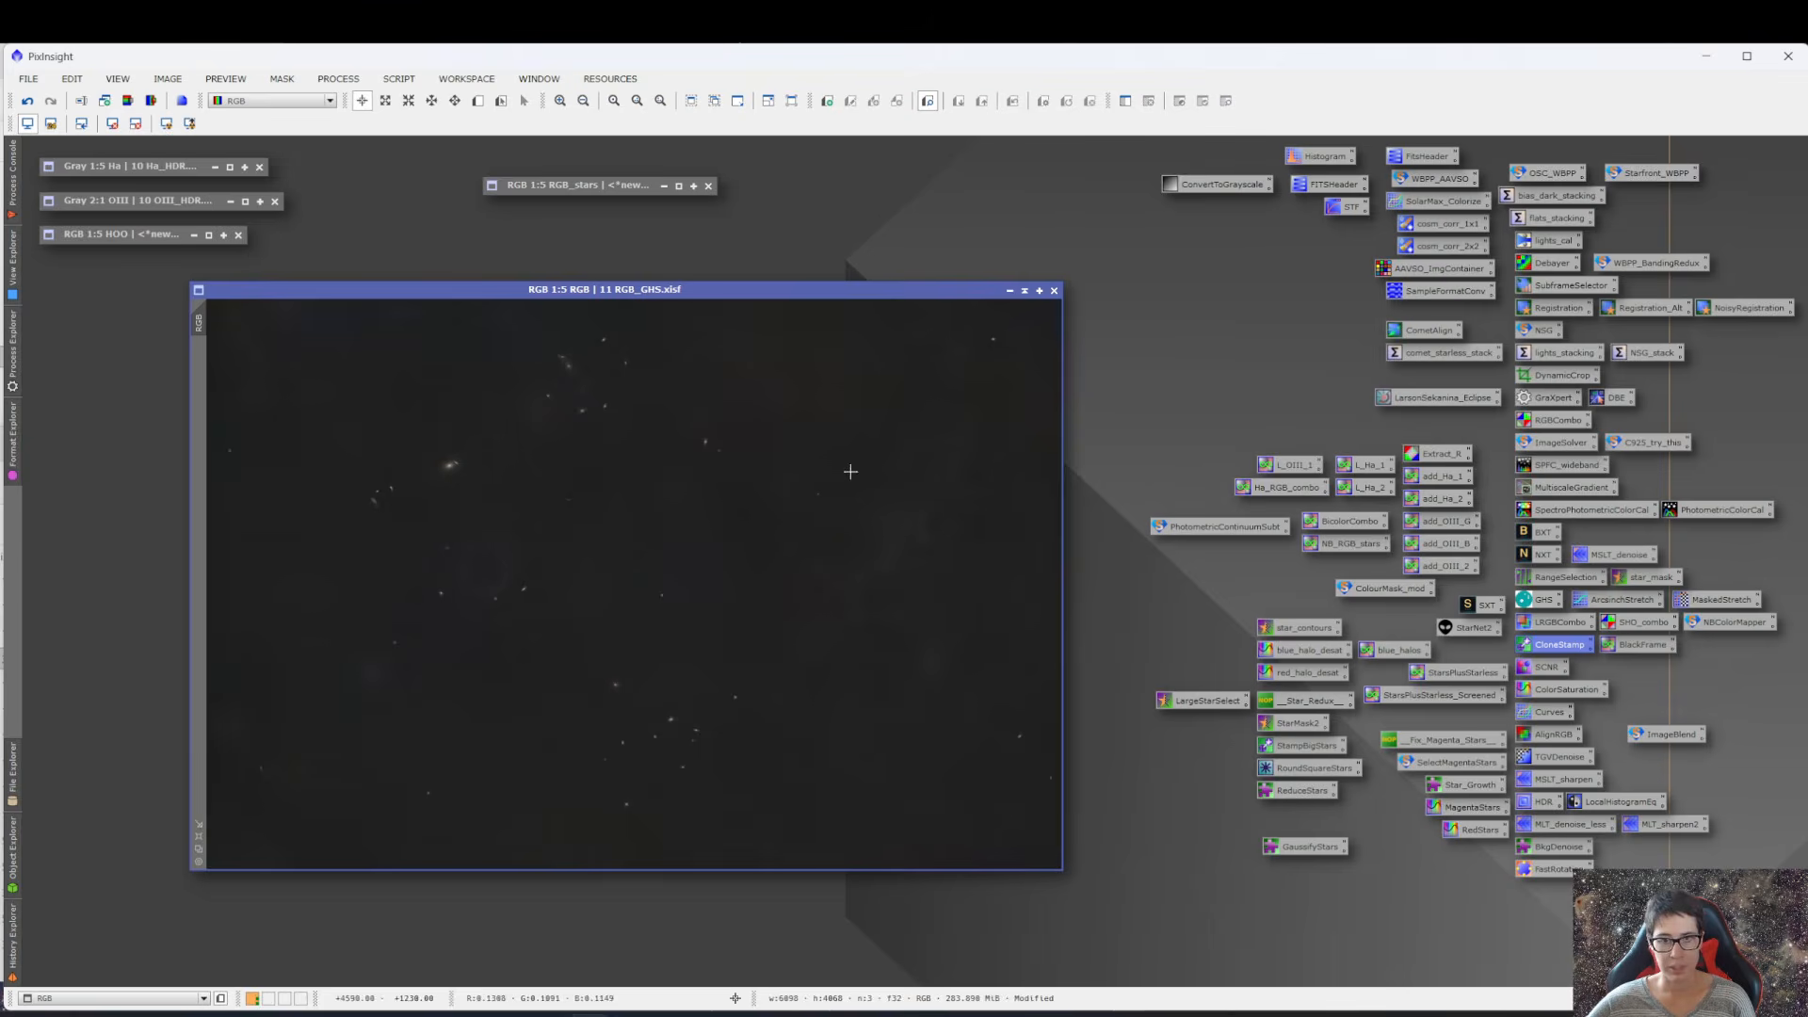
click(1024, 290)
drag(634, 571, 209, 268)
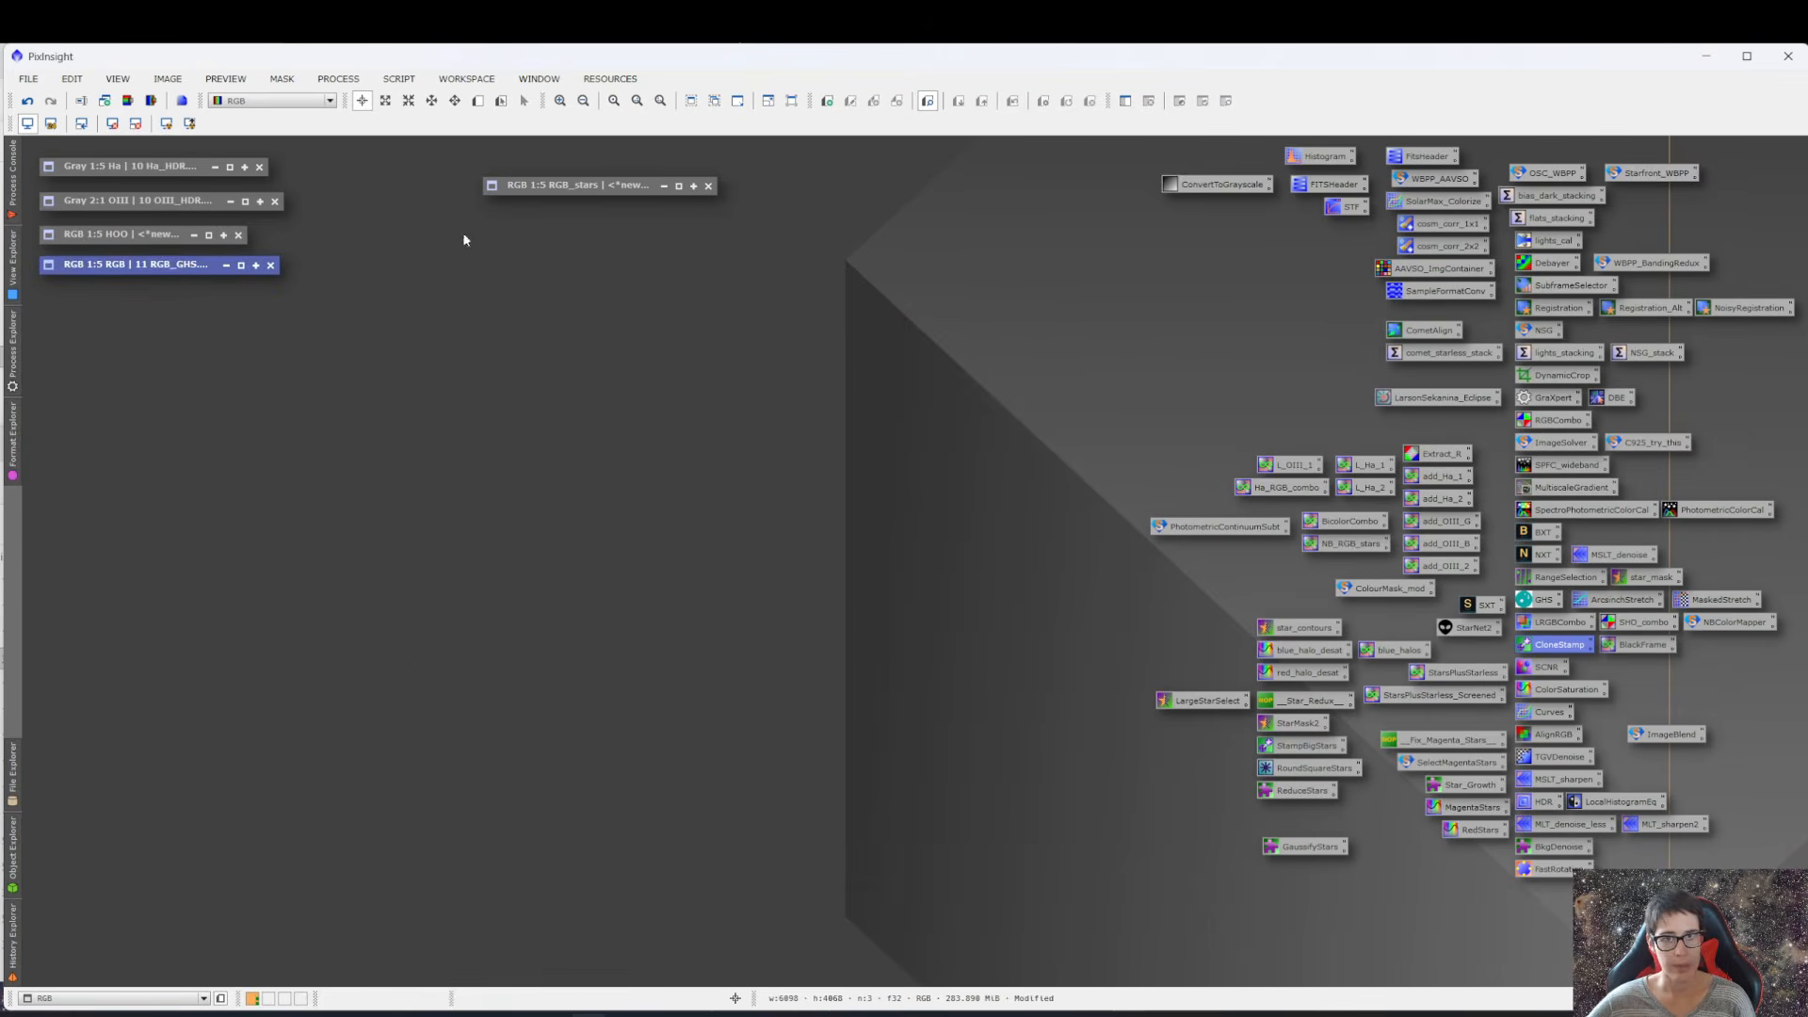
double_click(133, 243)
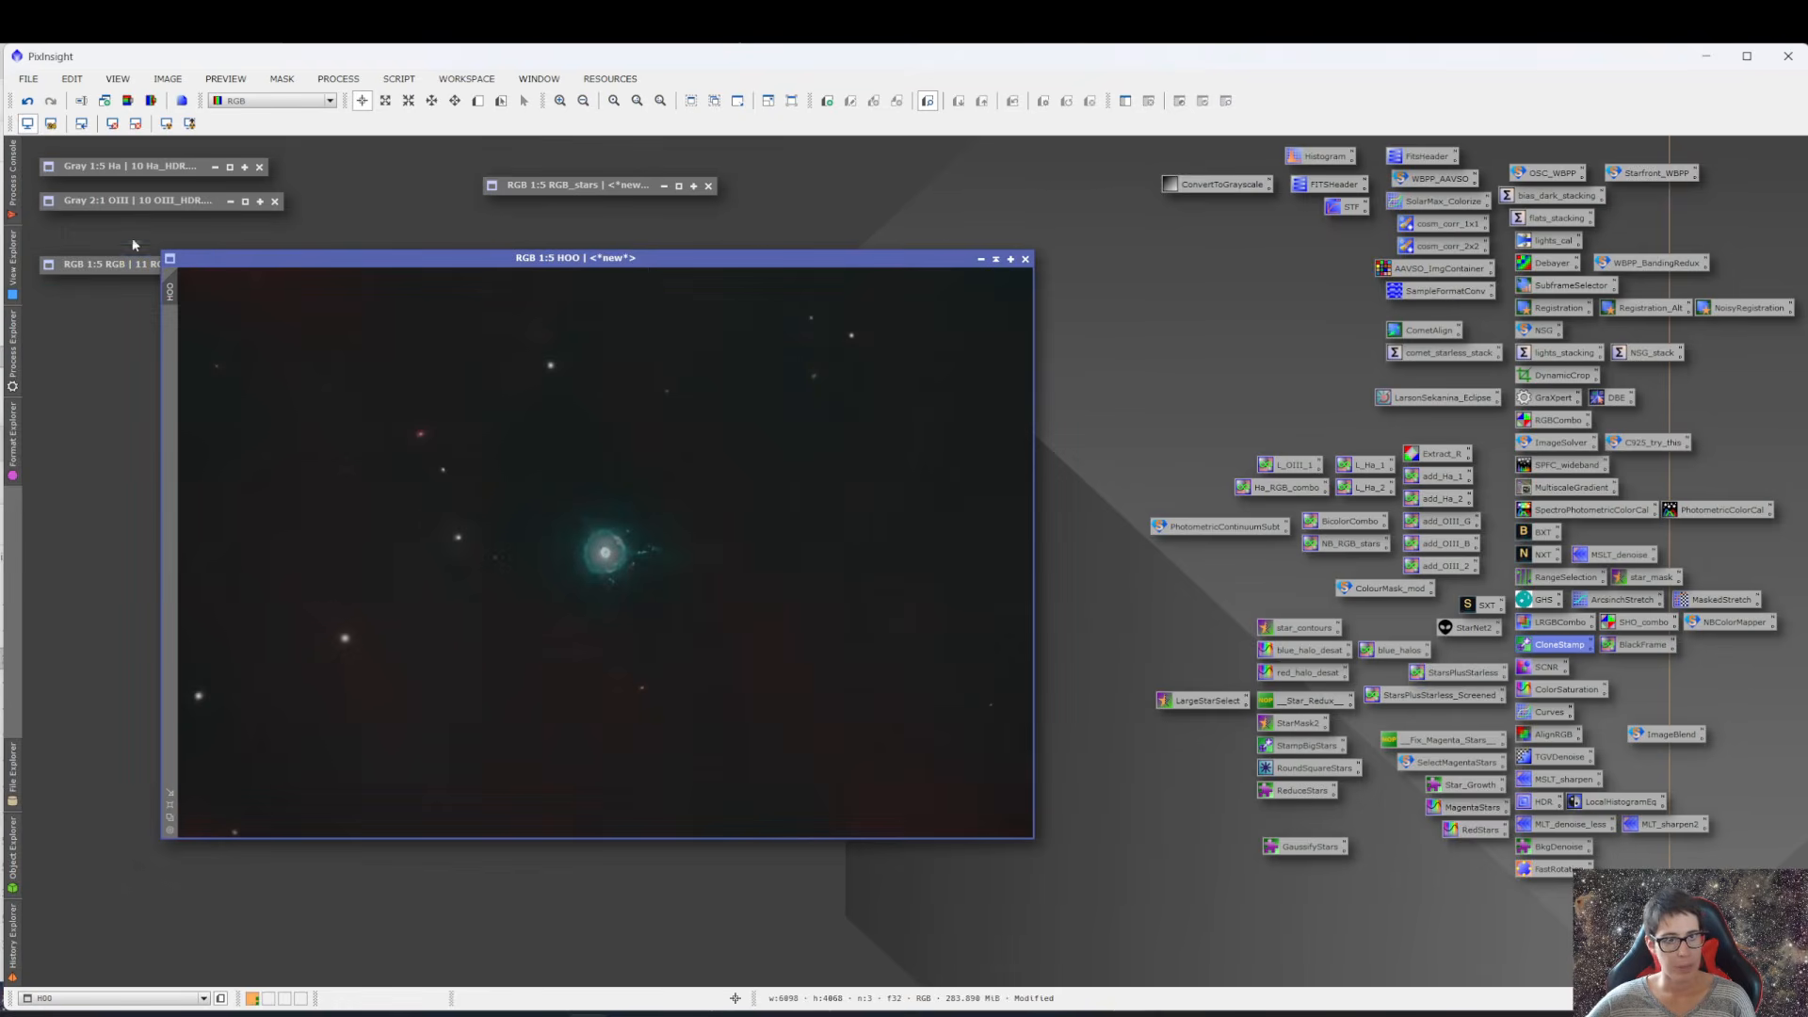
drag(649, 256, 783, 282)
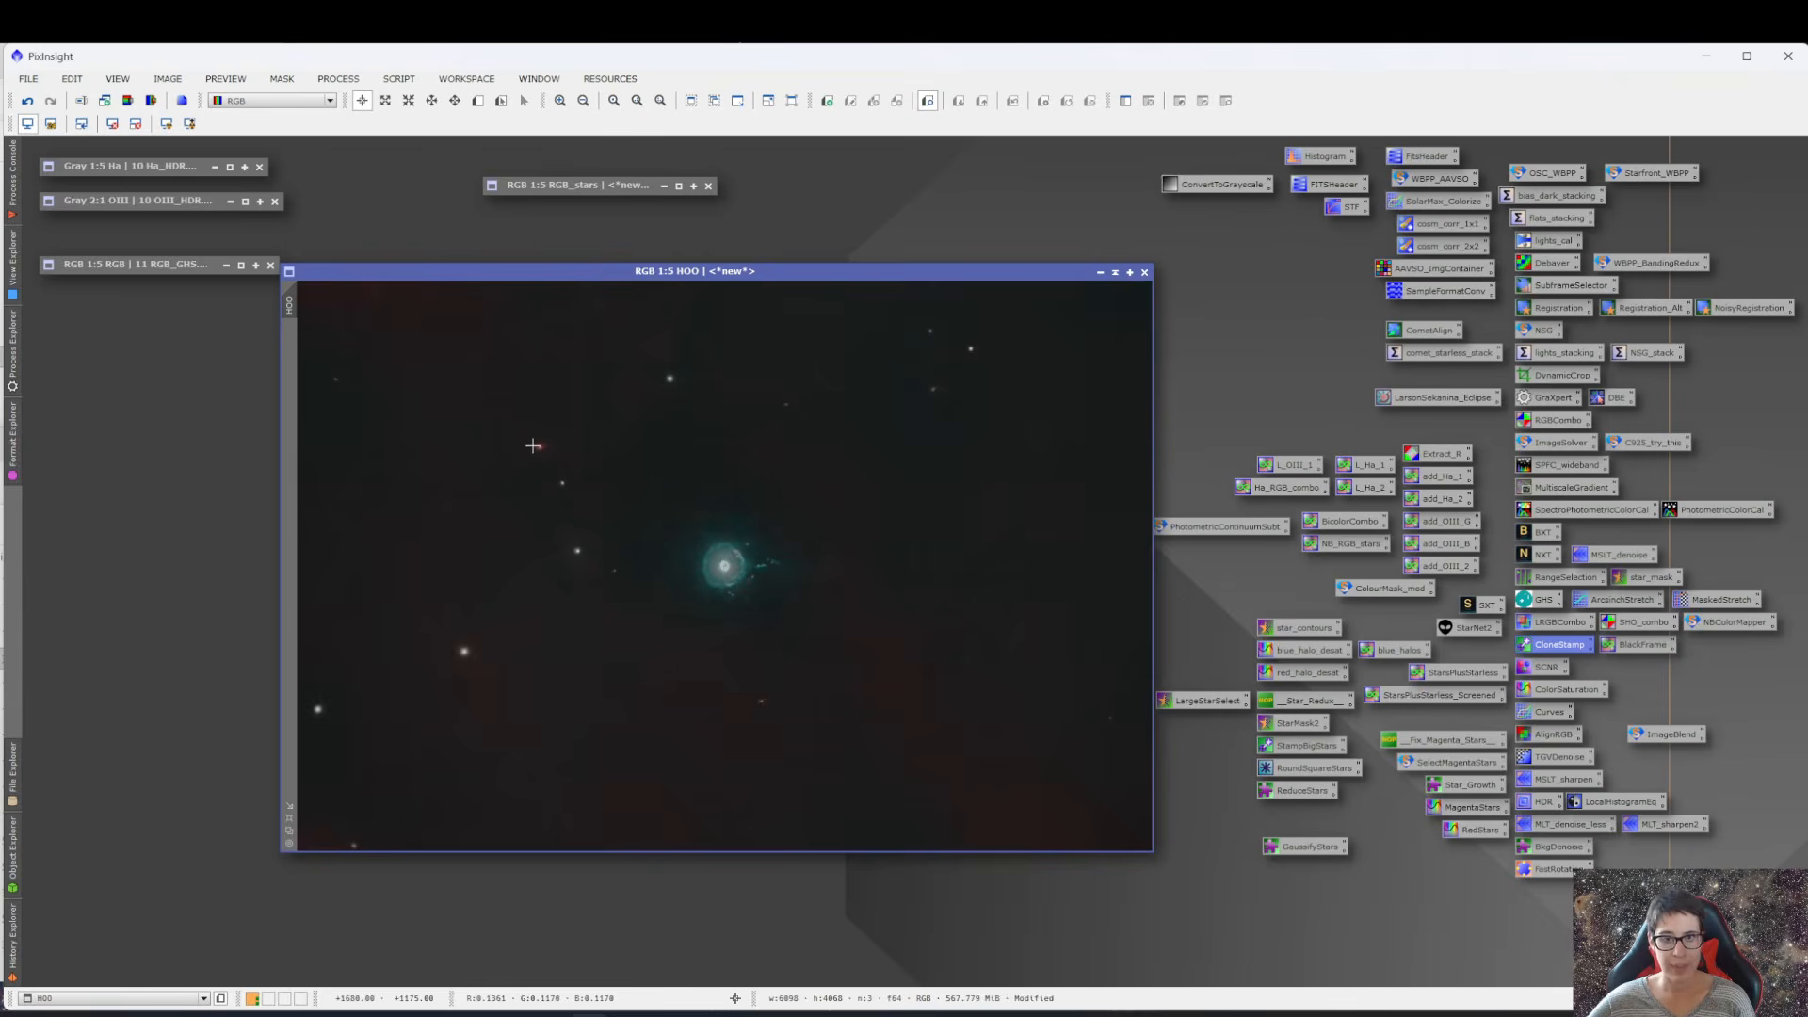
scroll(533, 446, up, 5)
scroll(655, 433, down, 5)
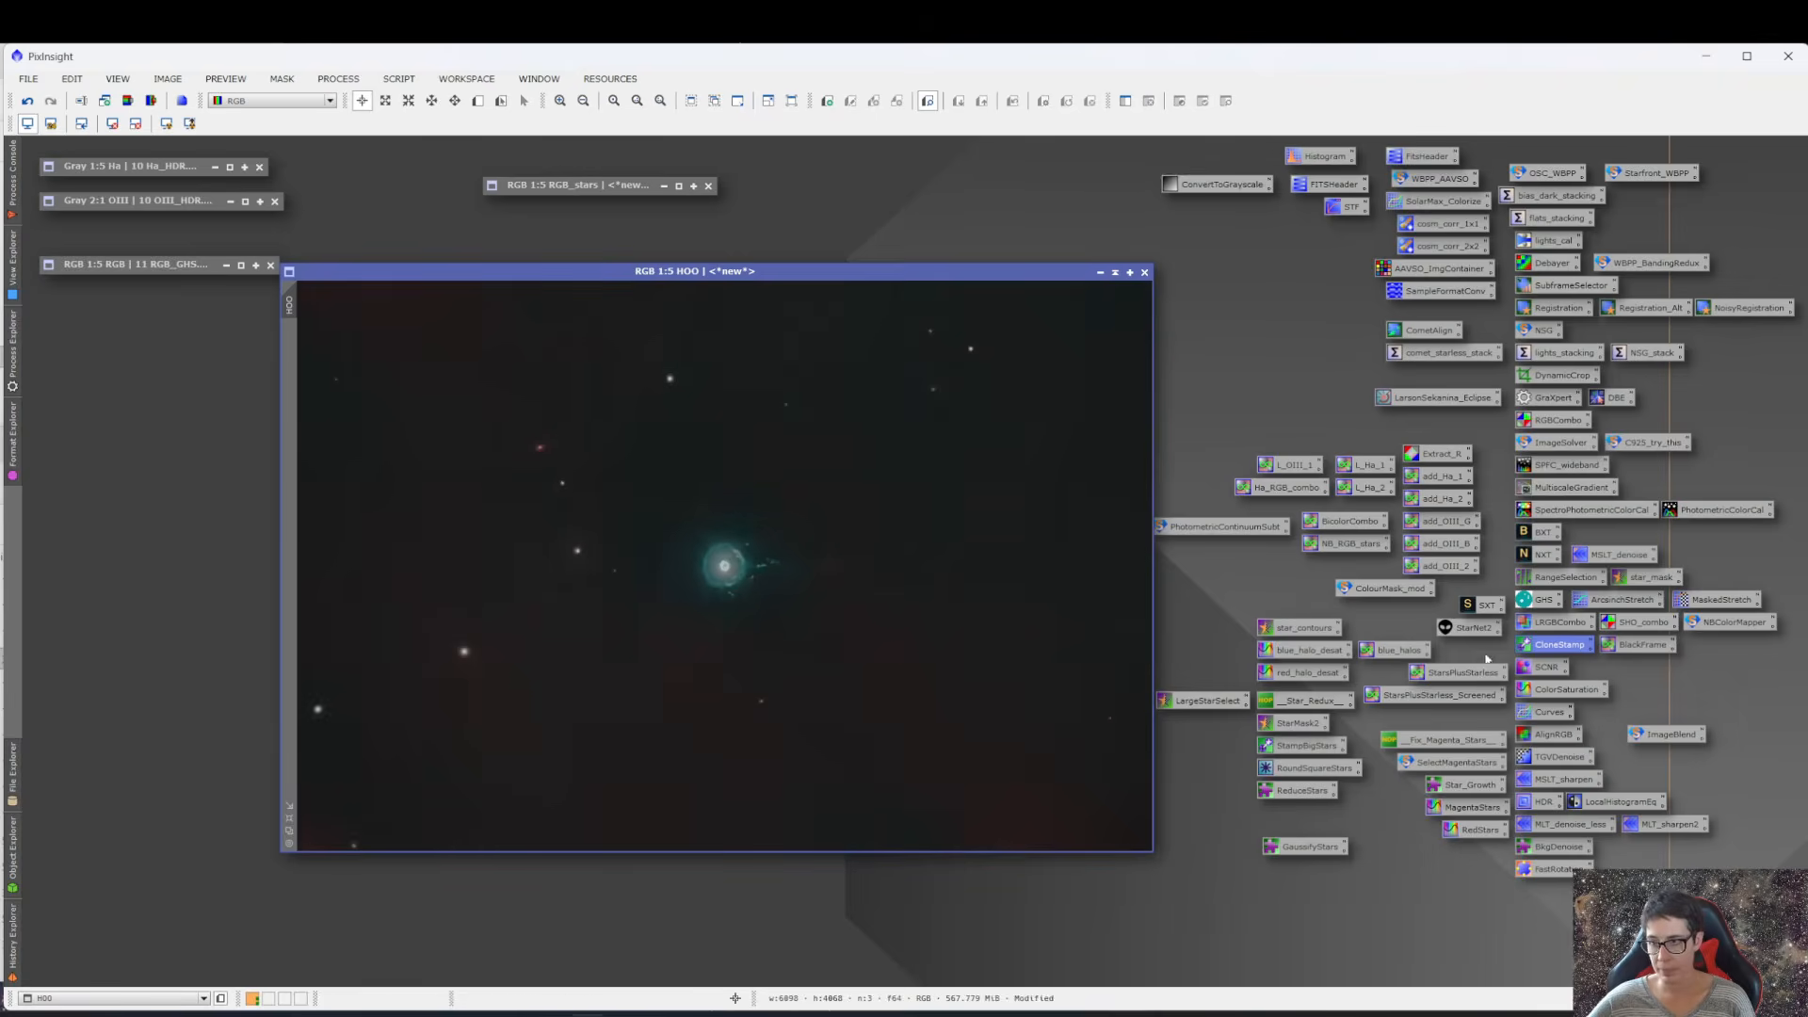
- Clone dark background over the leftover stars to the left of and above the nebula in the HOO image with CloneStamp
double_click(1529, 647)
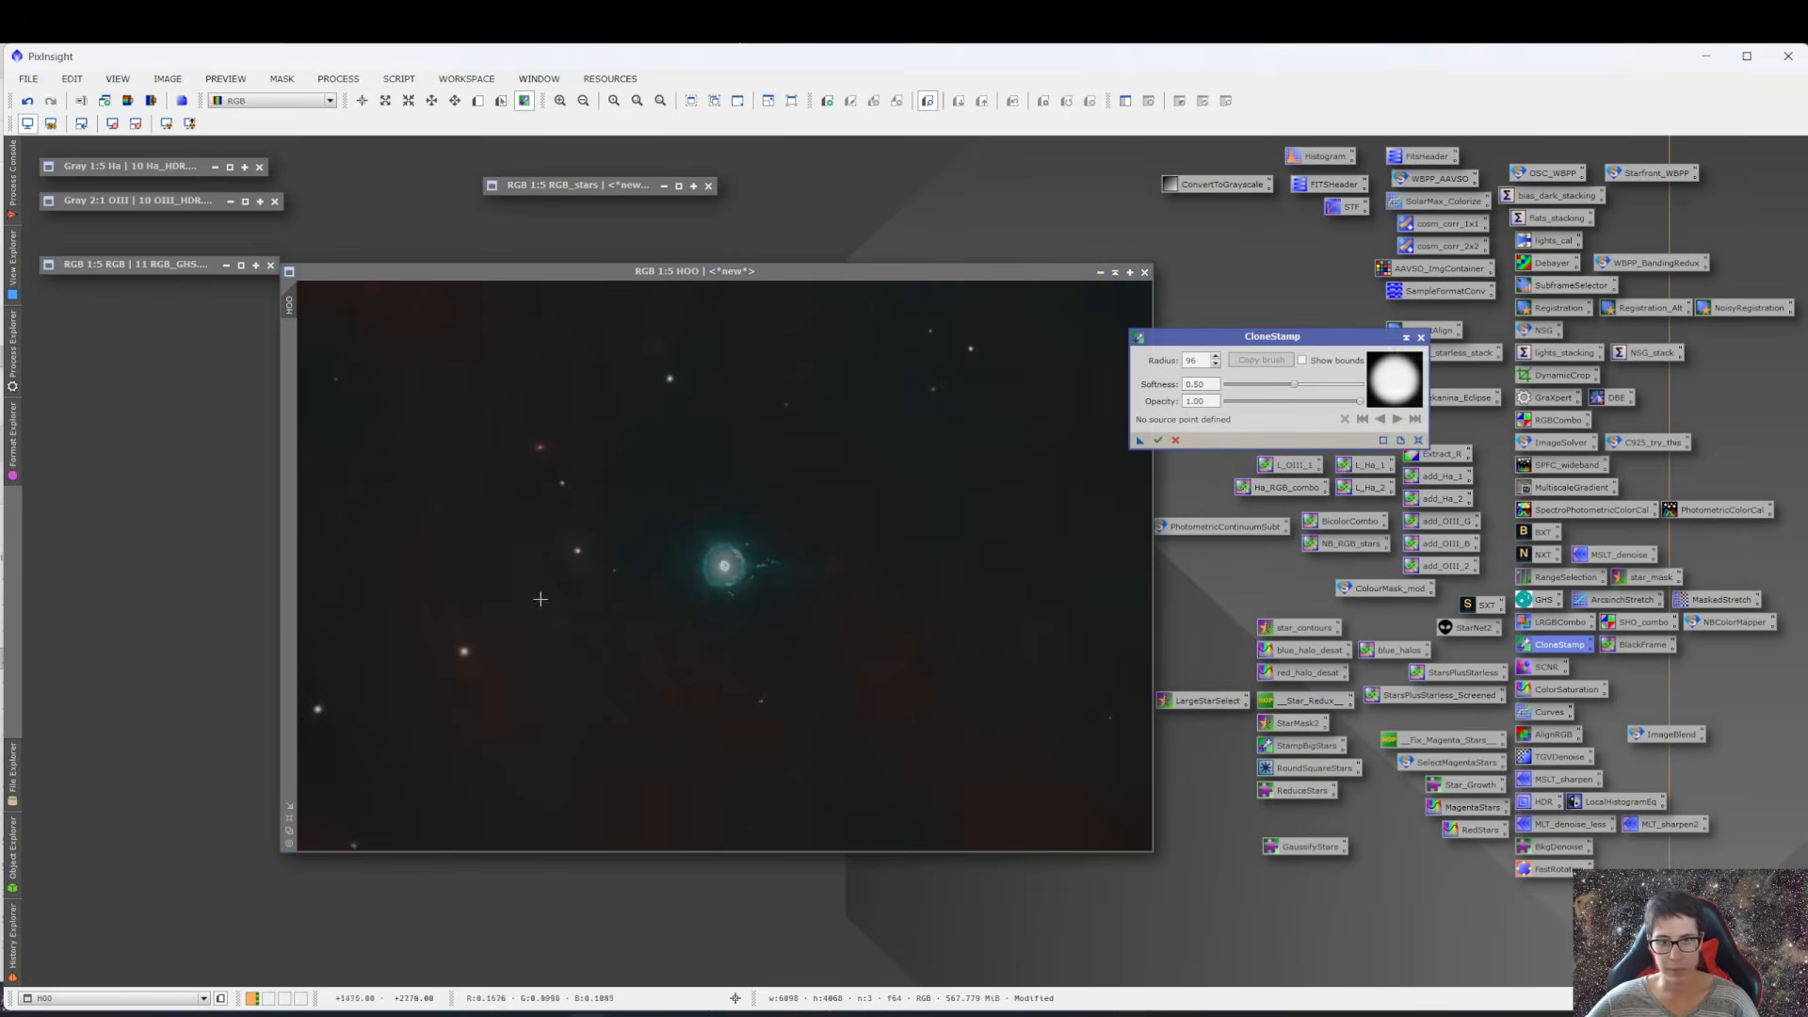
ctrl+click(321, 735)
click(319, 713)
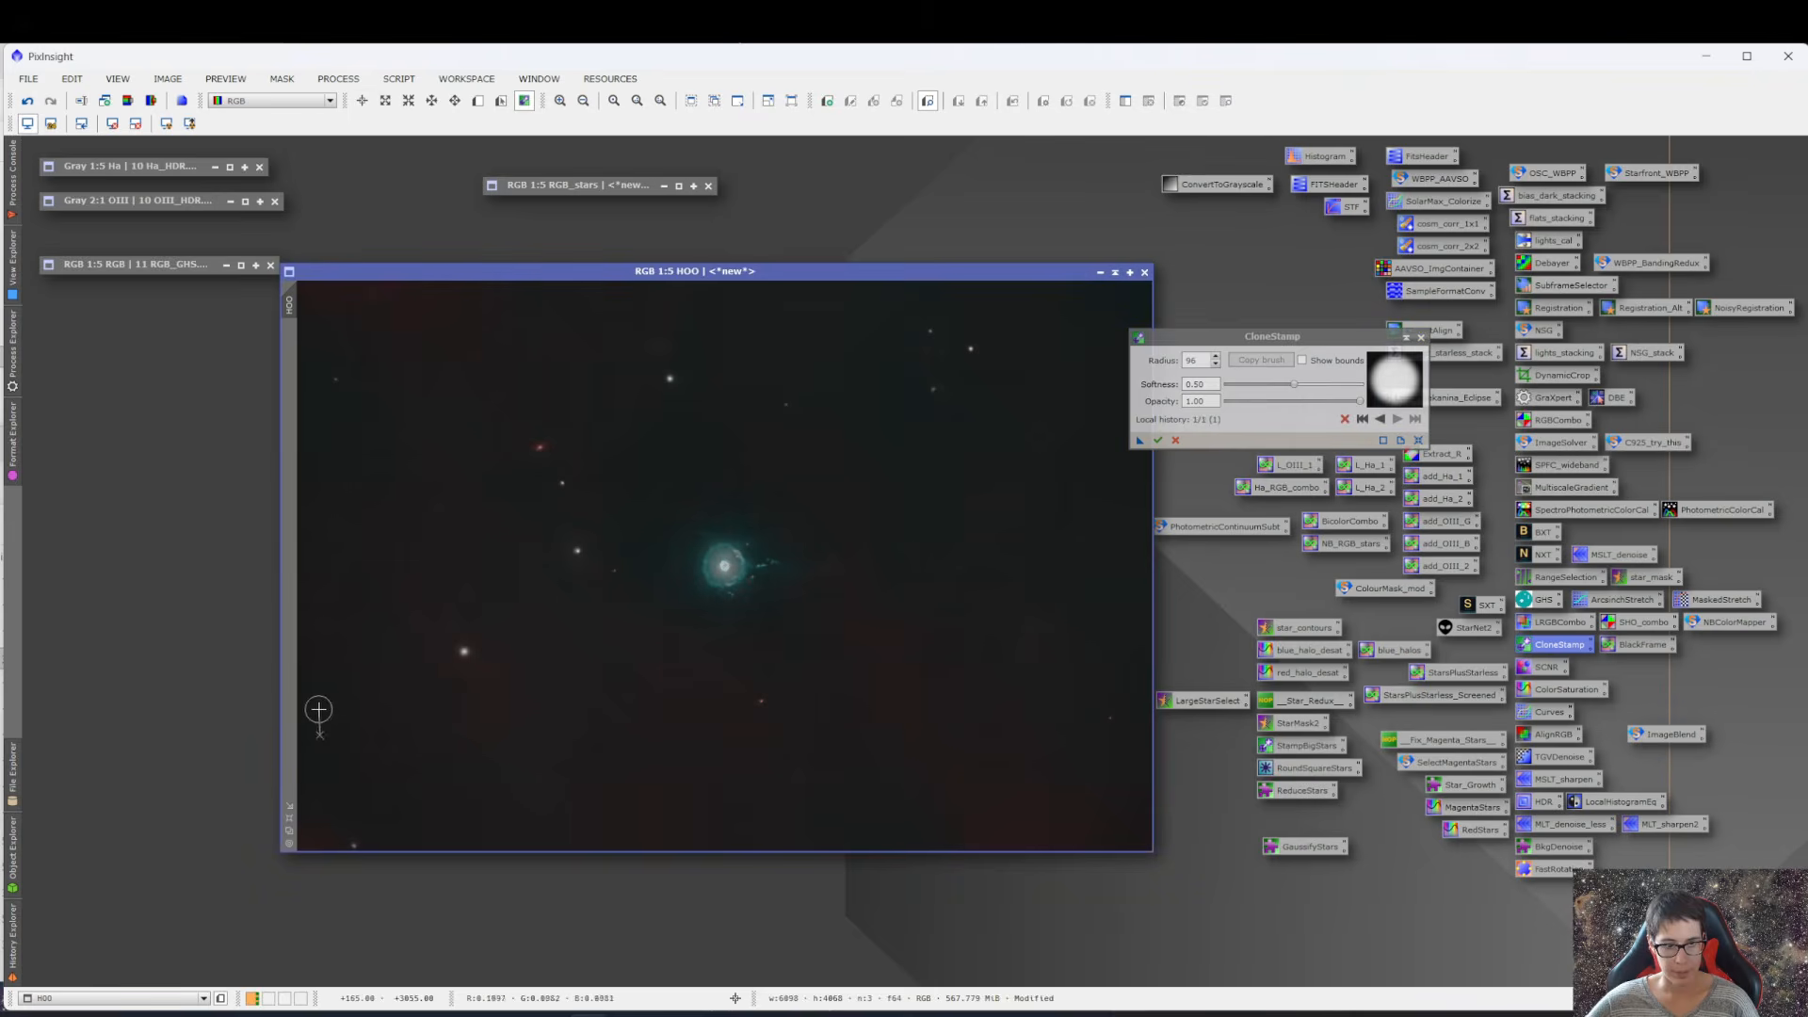
click(459, 652)
click(355, 843)
click(577, 552)
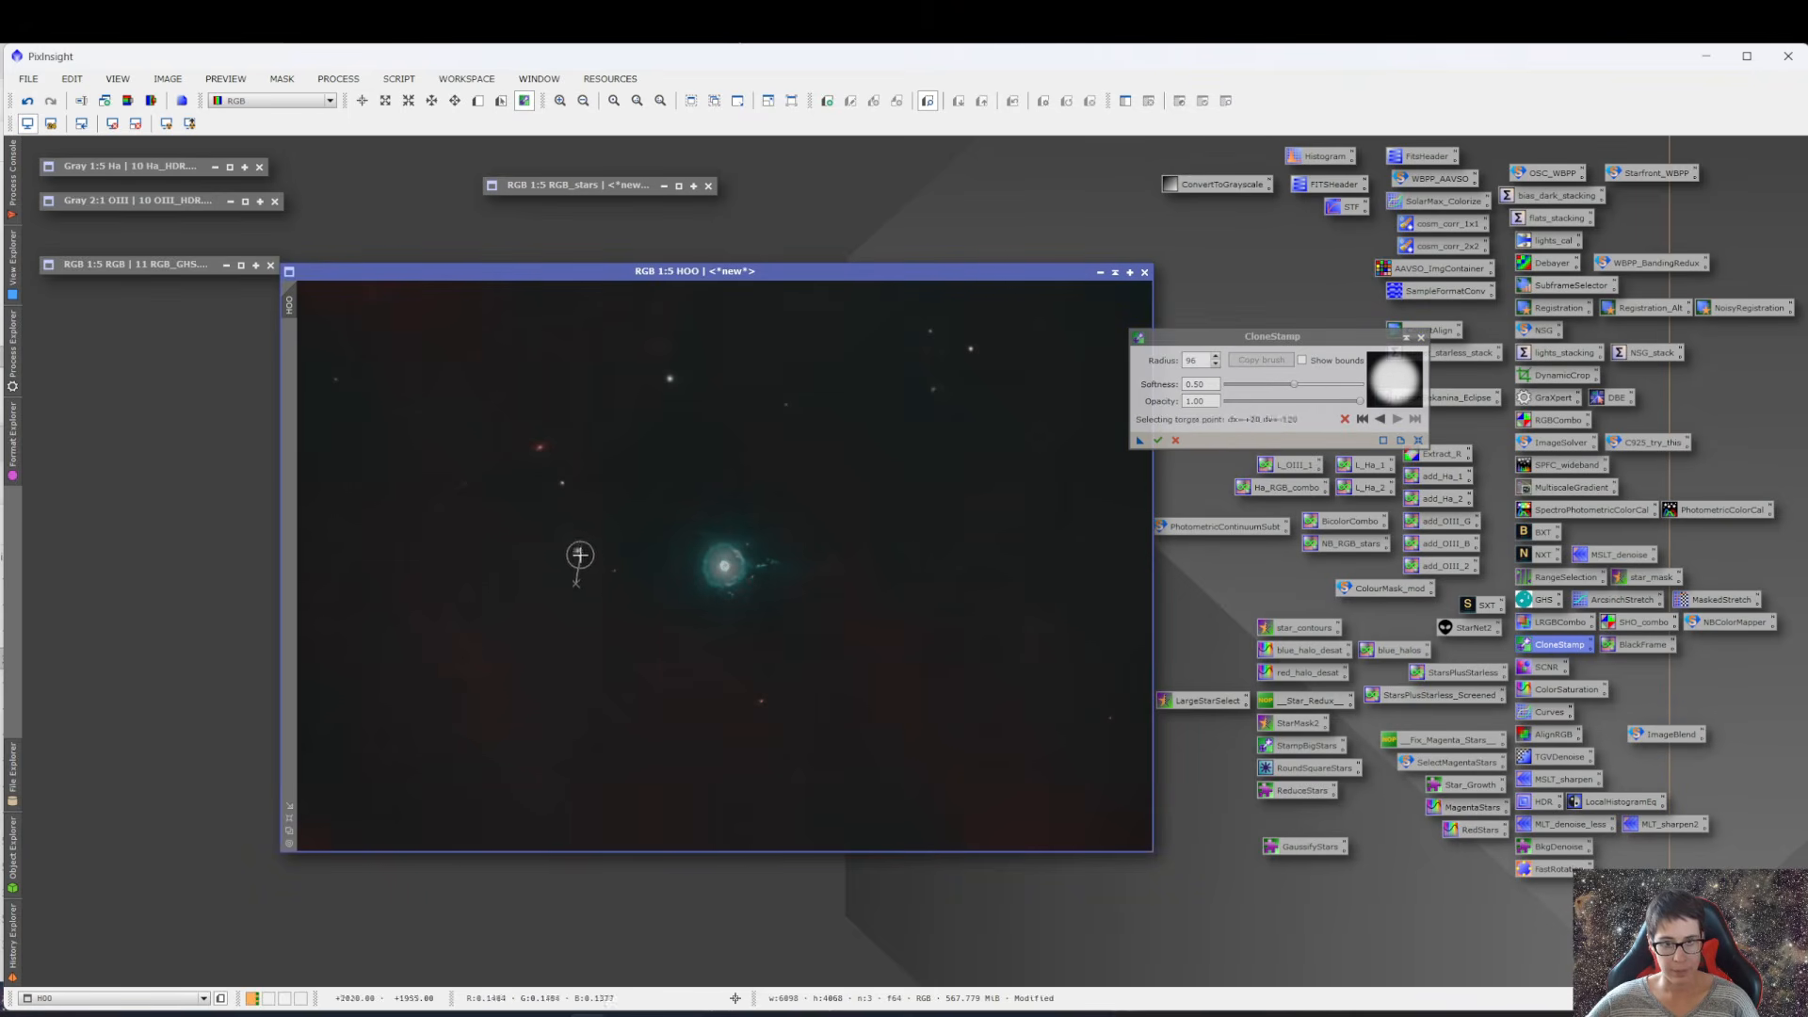
click(564, 483)
click(540, 448)
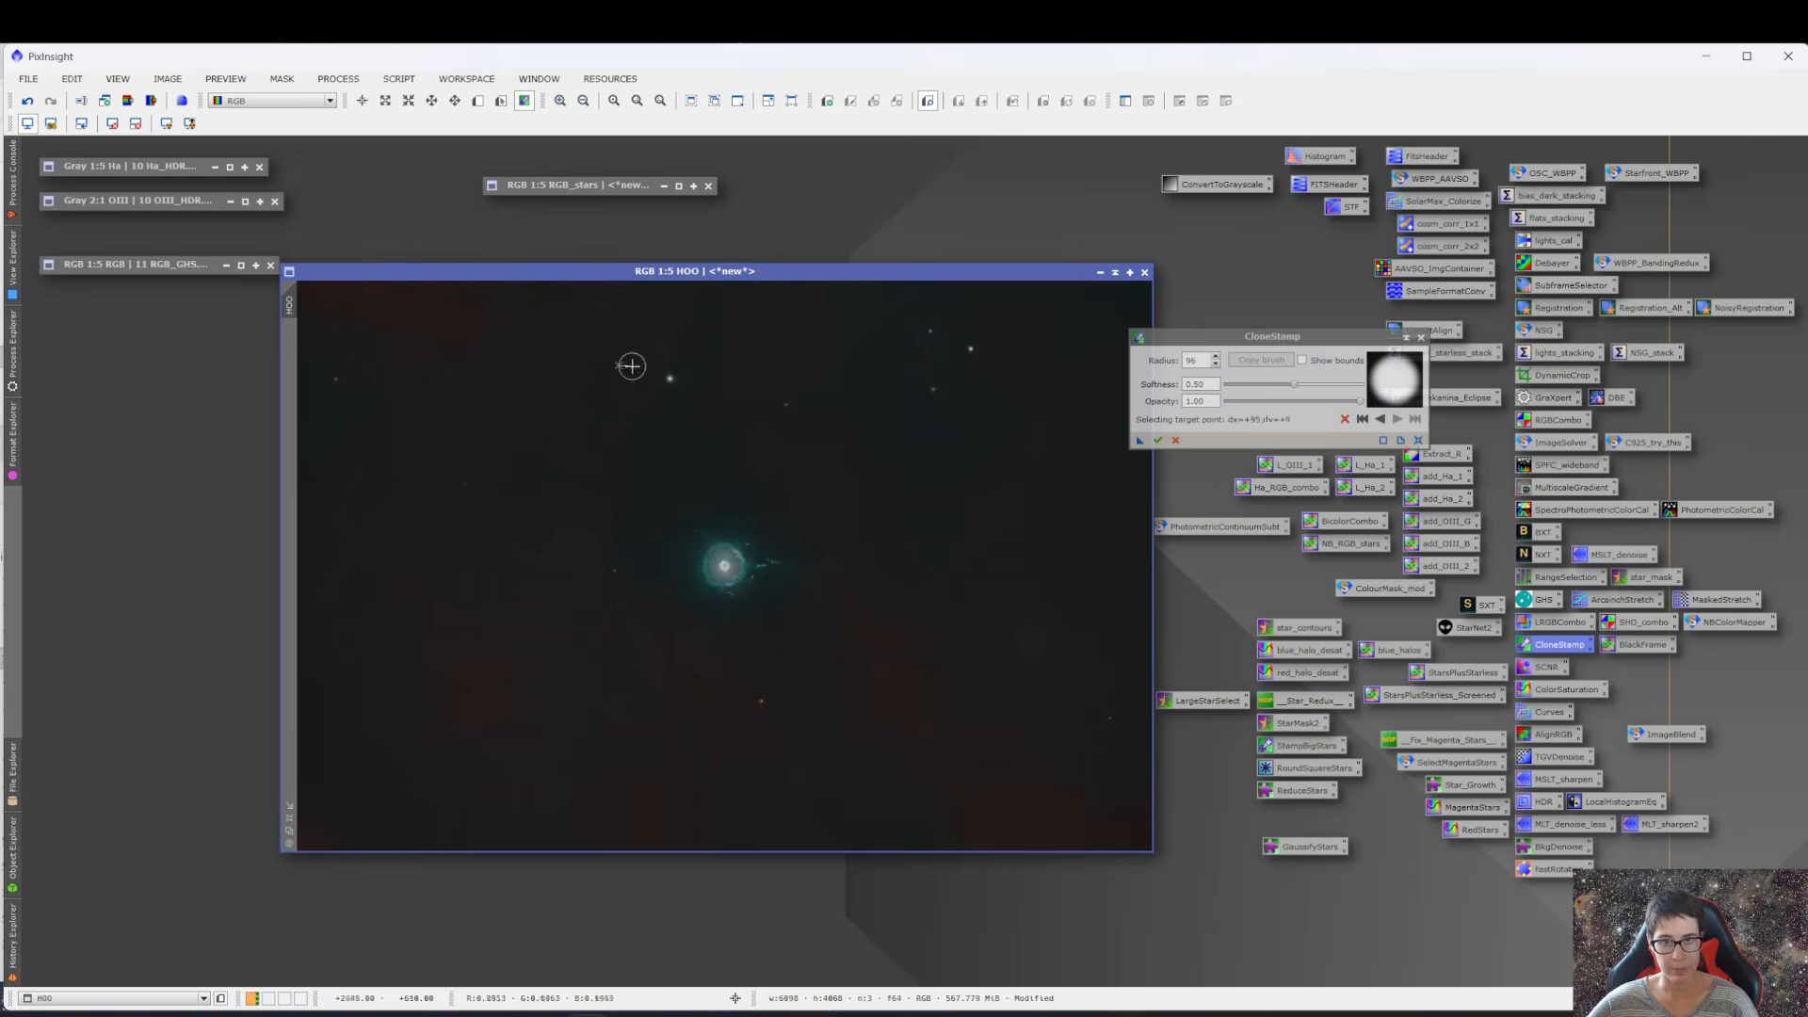
click(670, 378)
- Clone out the leftover stars at the HOO image's upper right and below the nebula, and apply the CloneStamp changes
ctrl+click(964, 371)
click(934, 387)
click(970, 350)
click(936, 334)
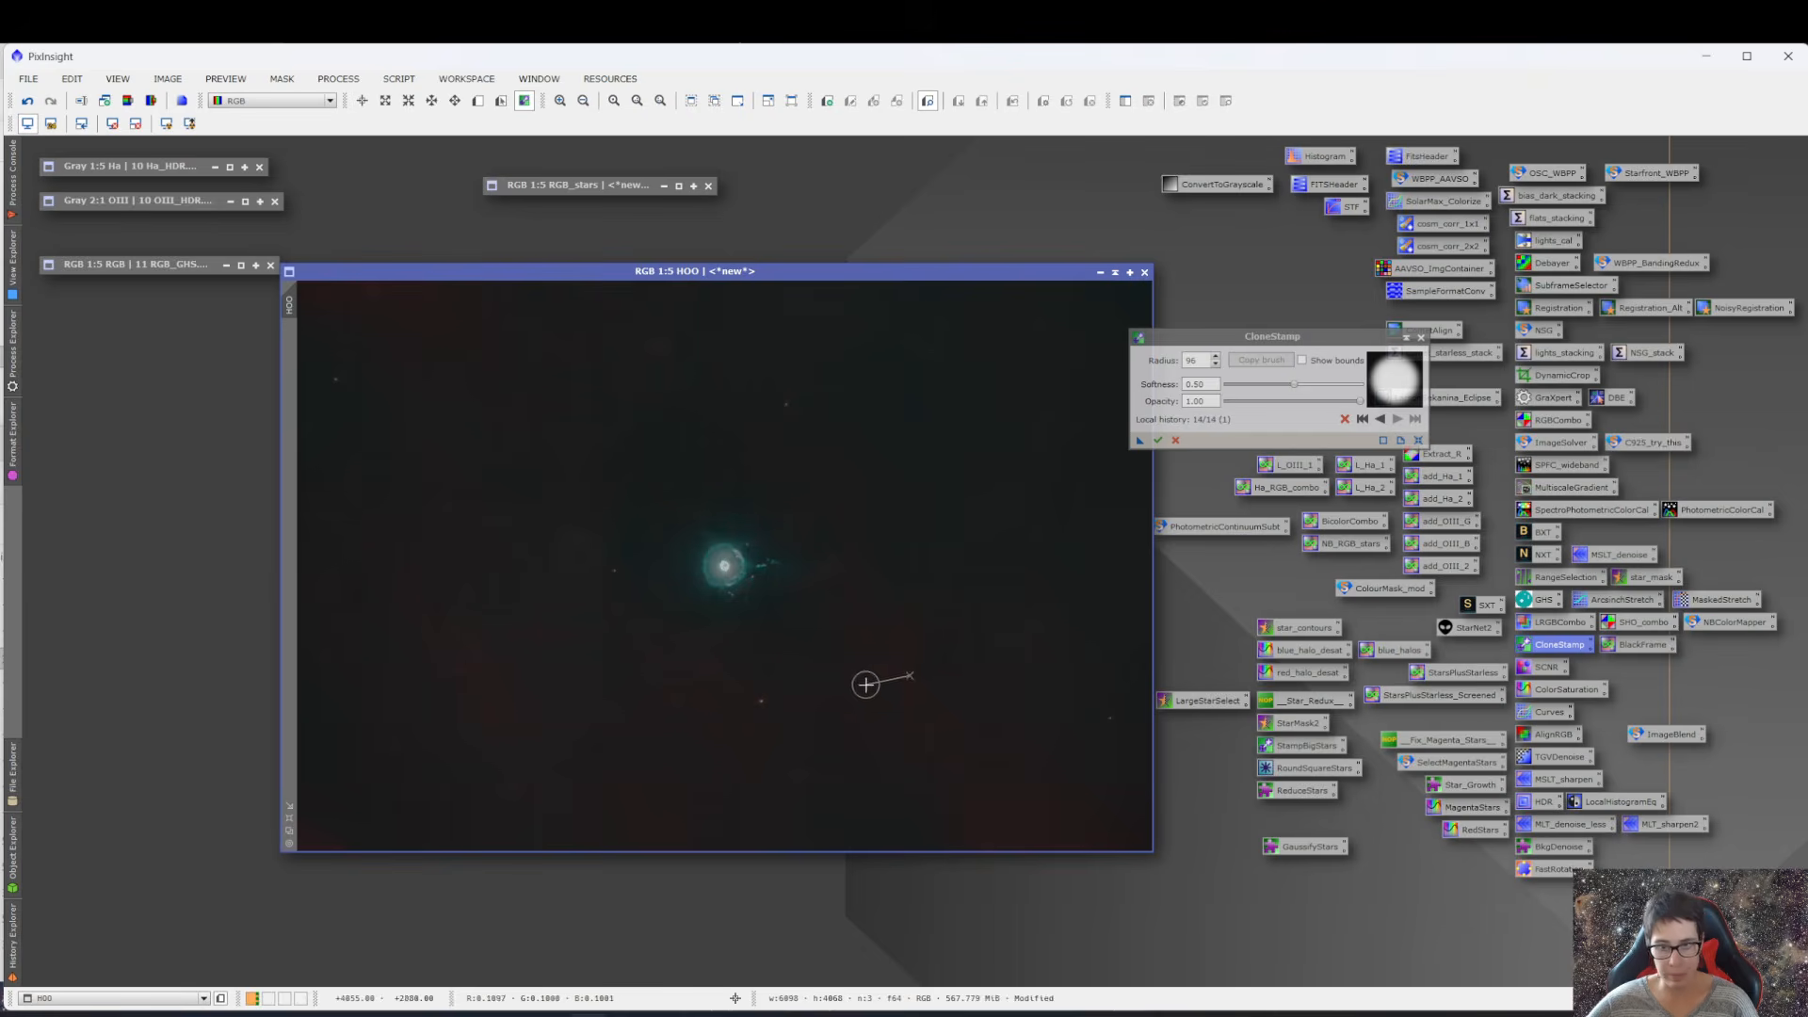
click(761, 702)
click(764, 694)
scroll(761, 574, up, 4)
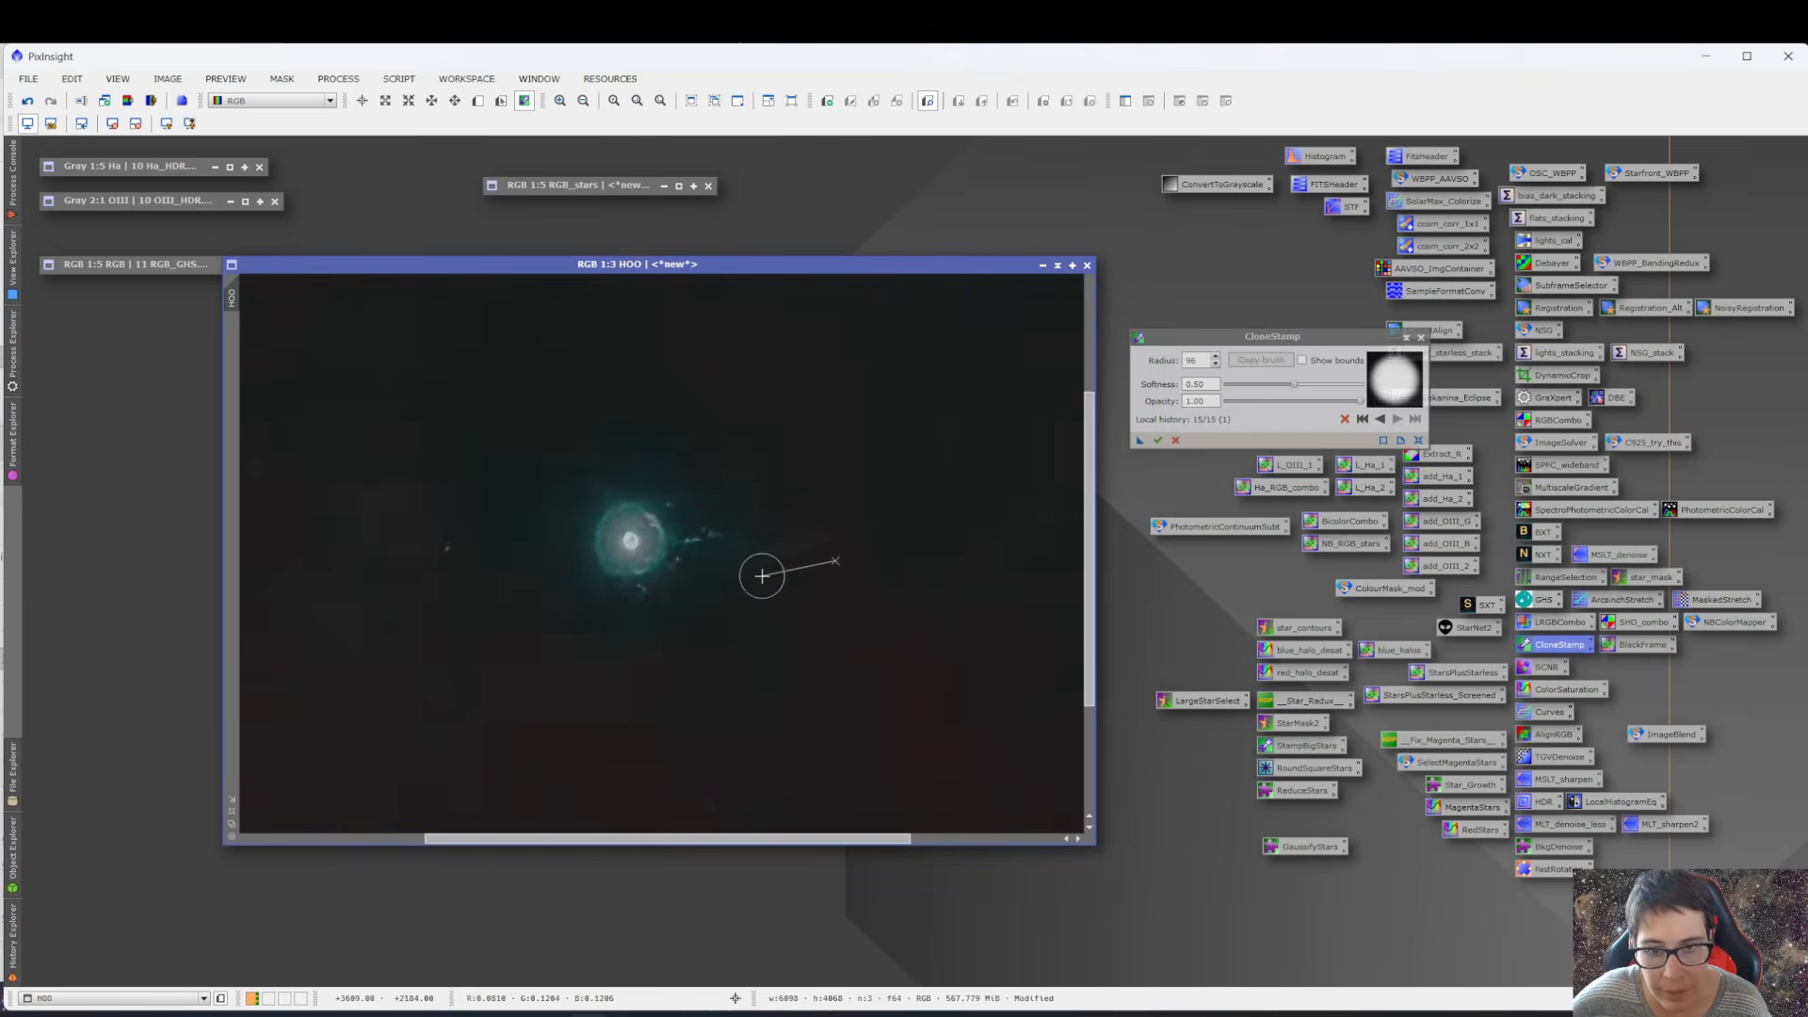
scroll(762, 574, down, 4)
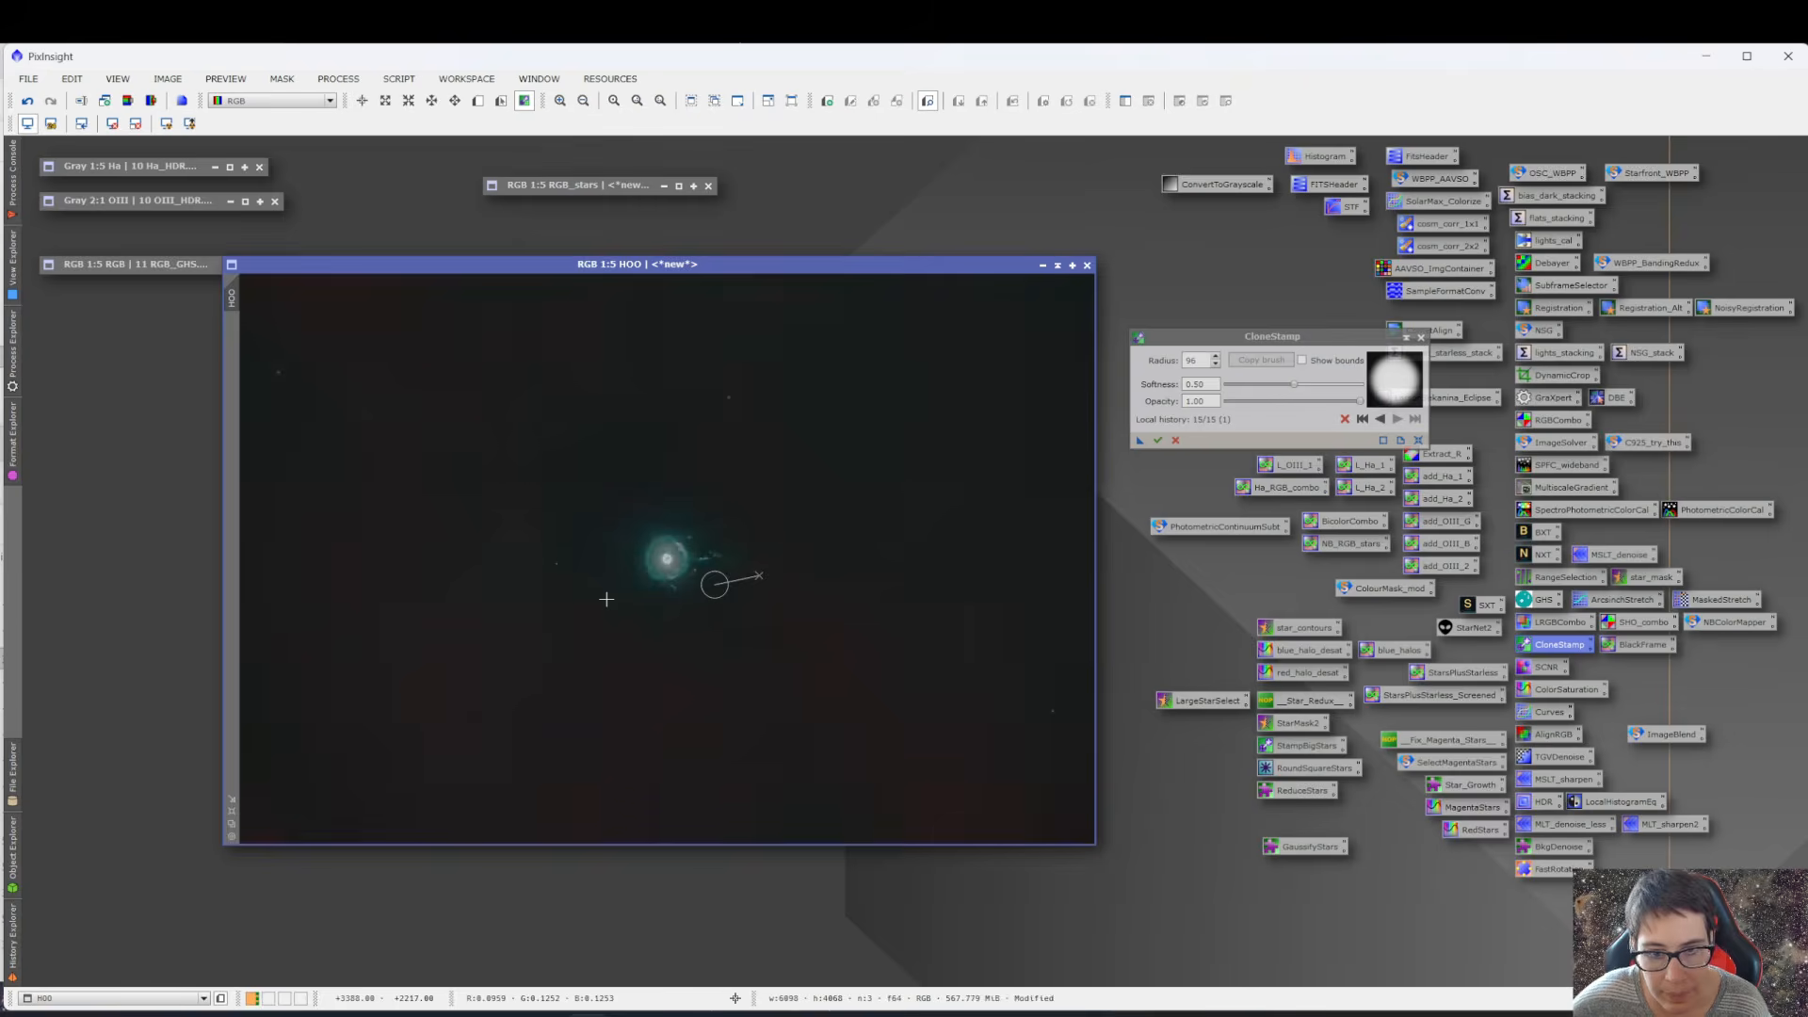
click(1157, 440)
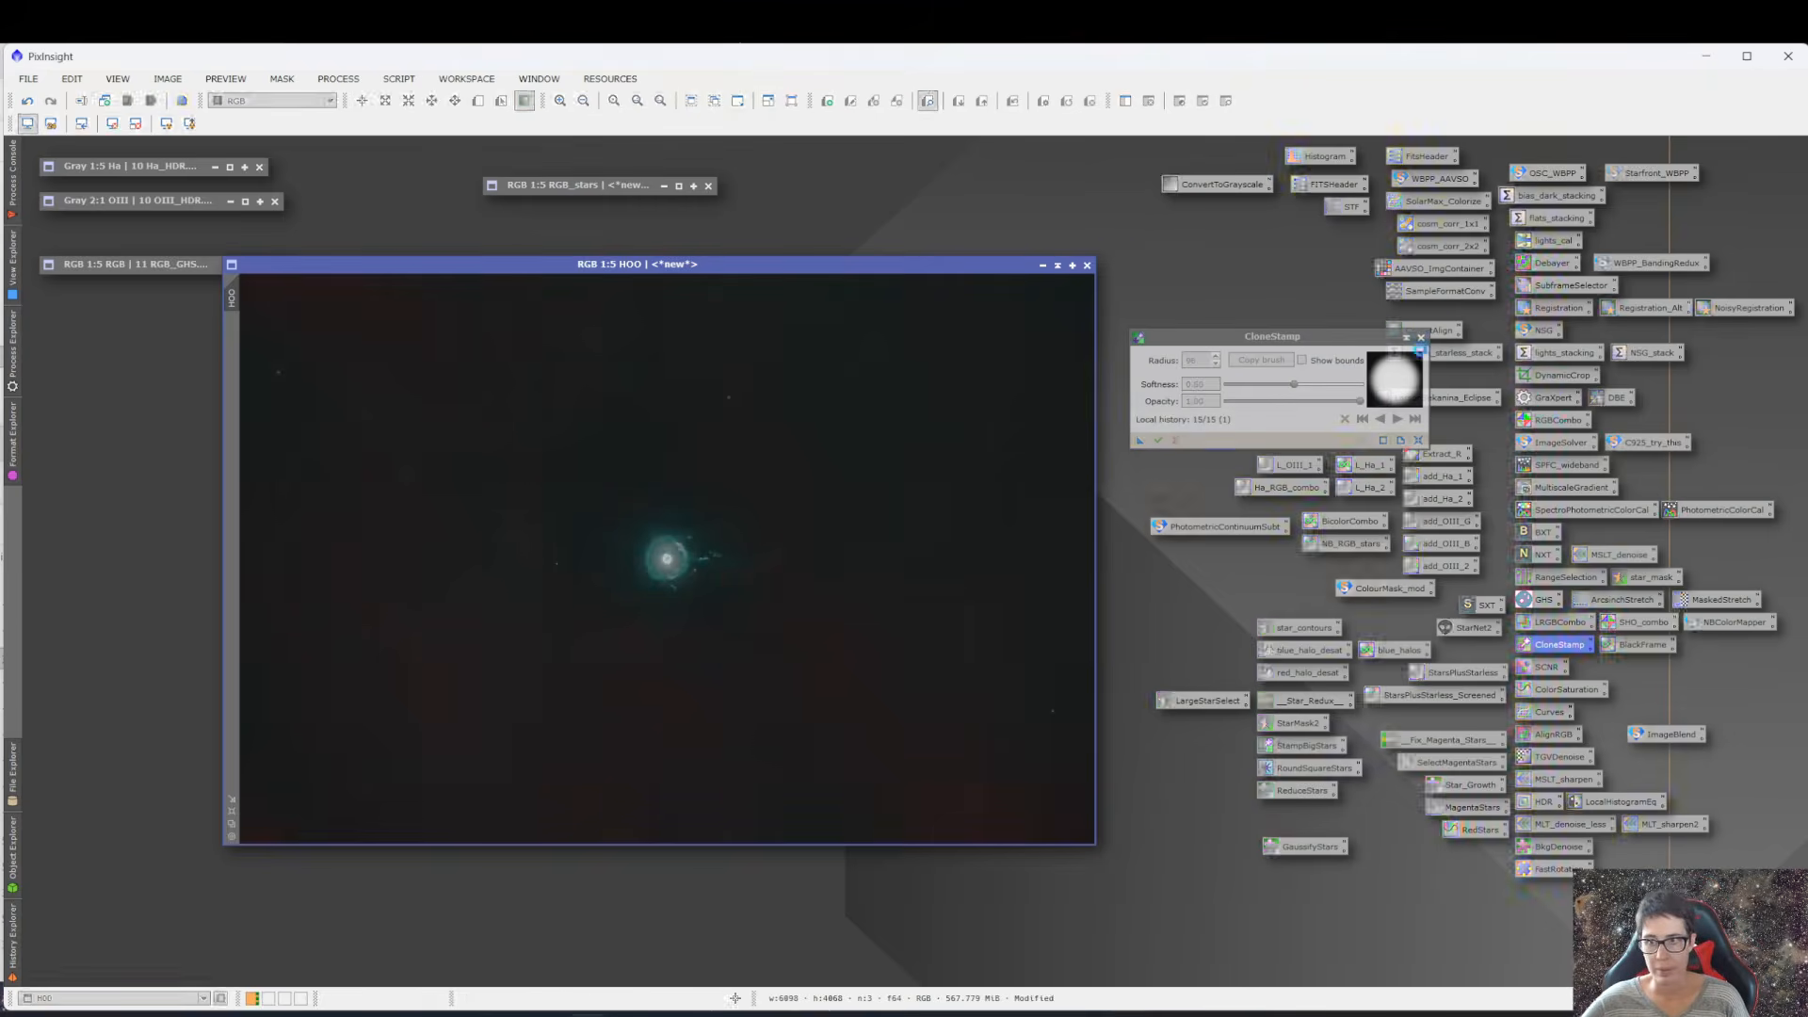
click(1421, 338)
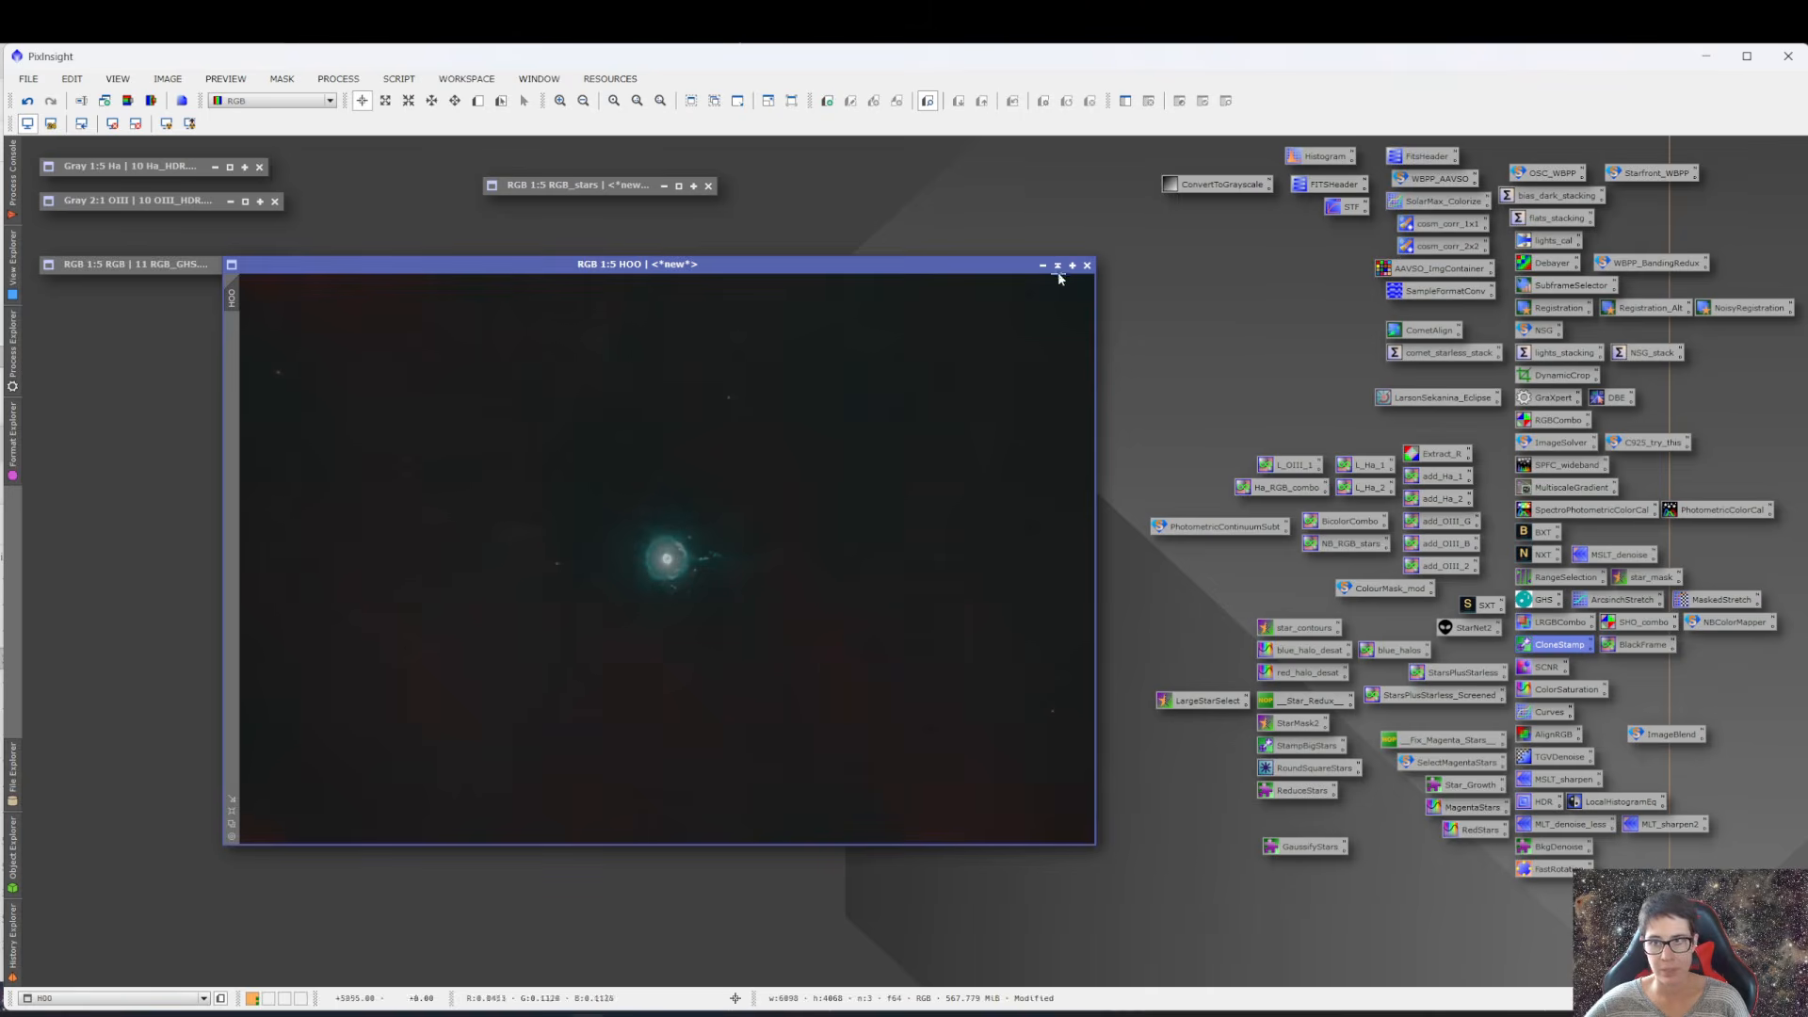
- Shape an RGB/K curve for the HOO image in CurvesTransformation with live preview, using points at about 0.44/0.51 and 0.22/0.23
double_click(1540, 714)
click(1032, 662)
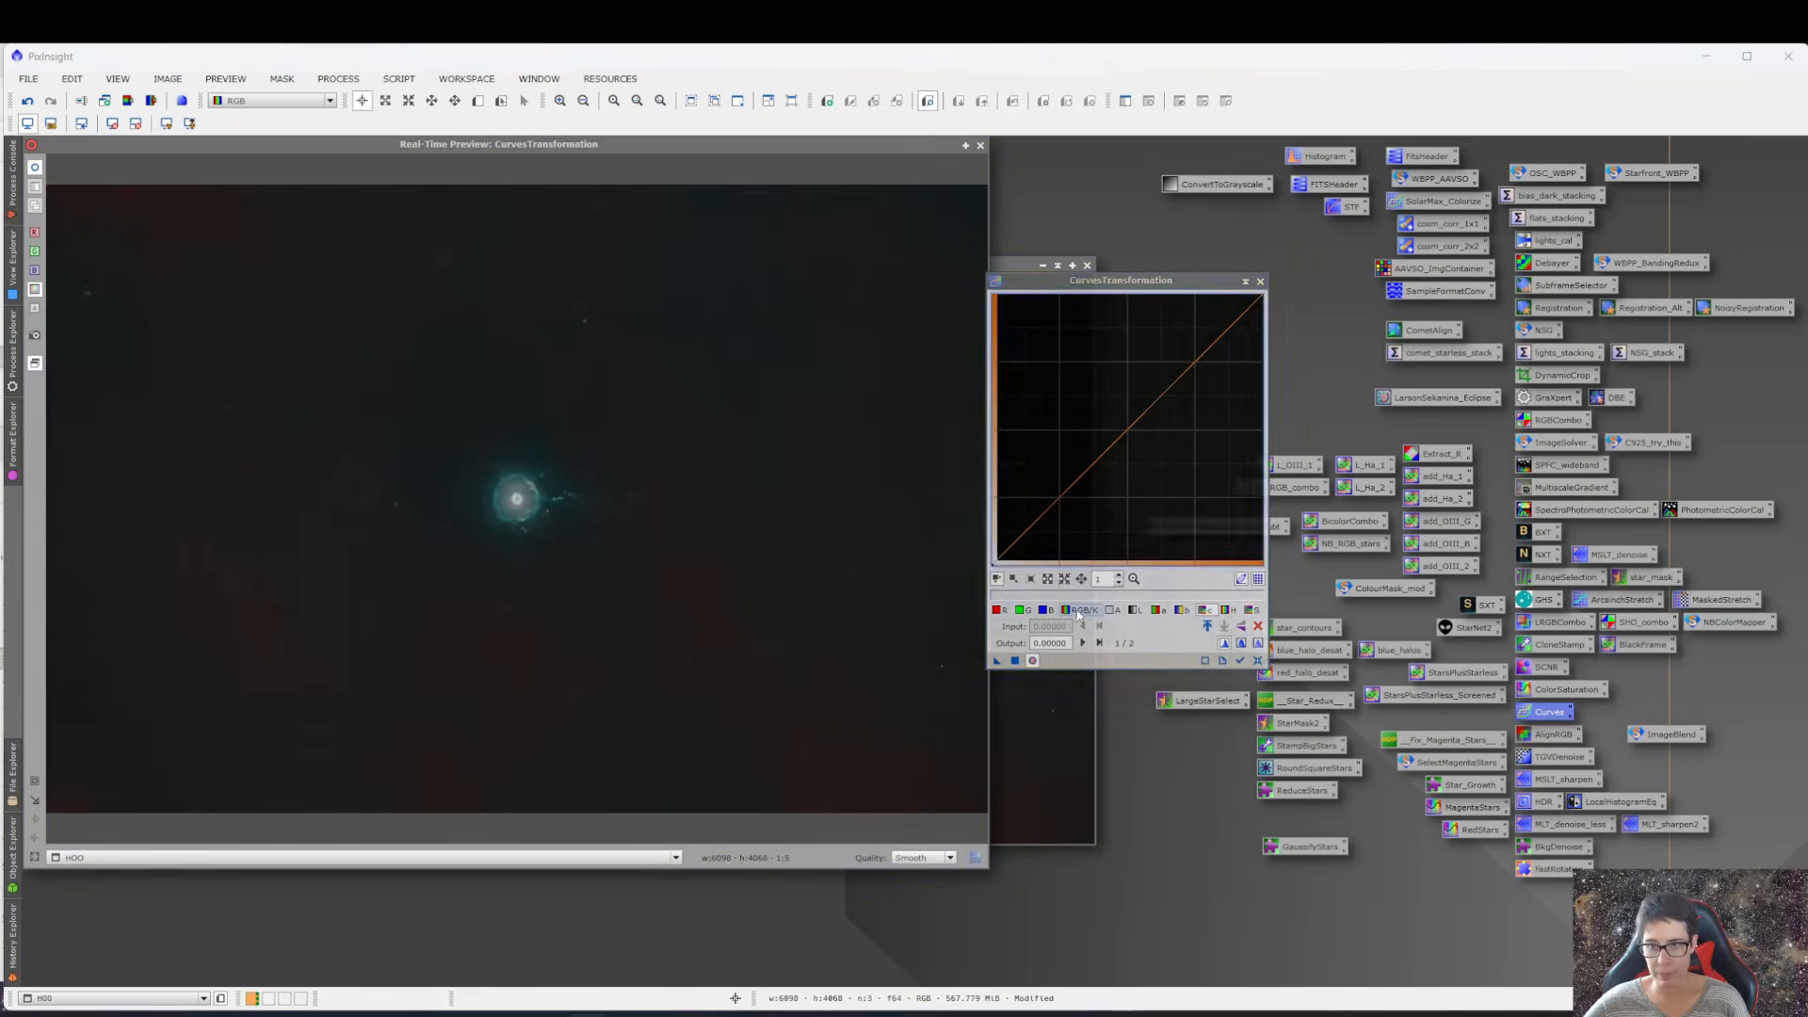
drag(1123, 430, 1111, 425)
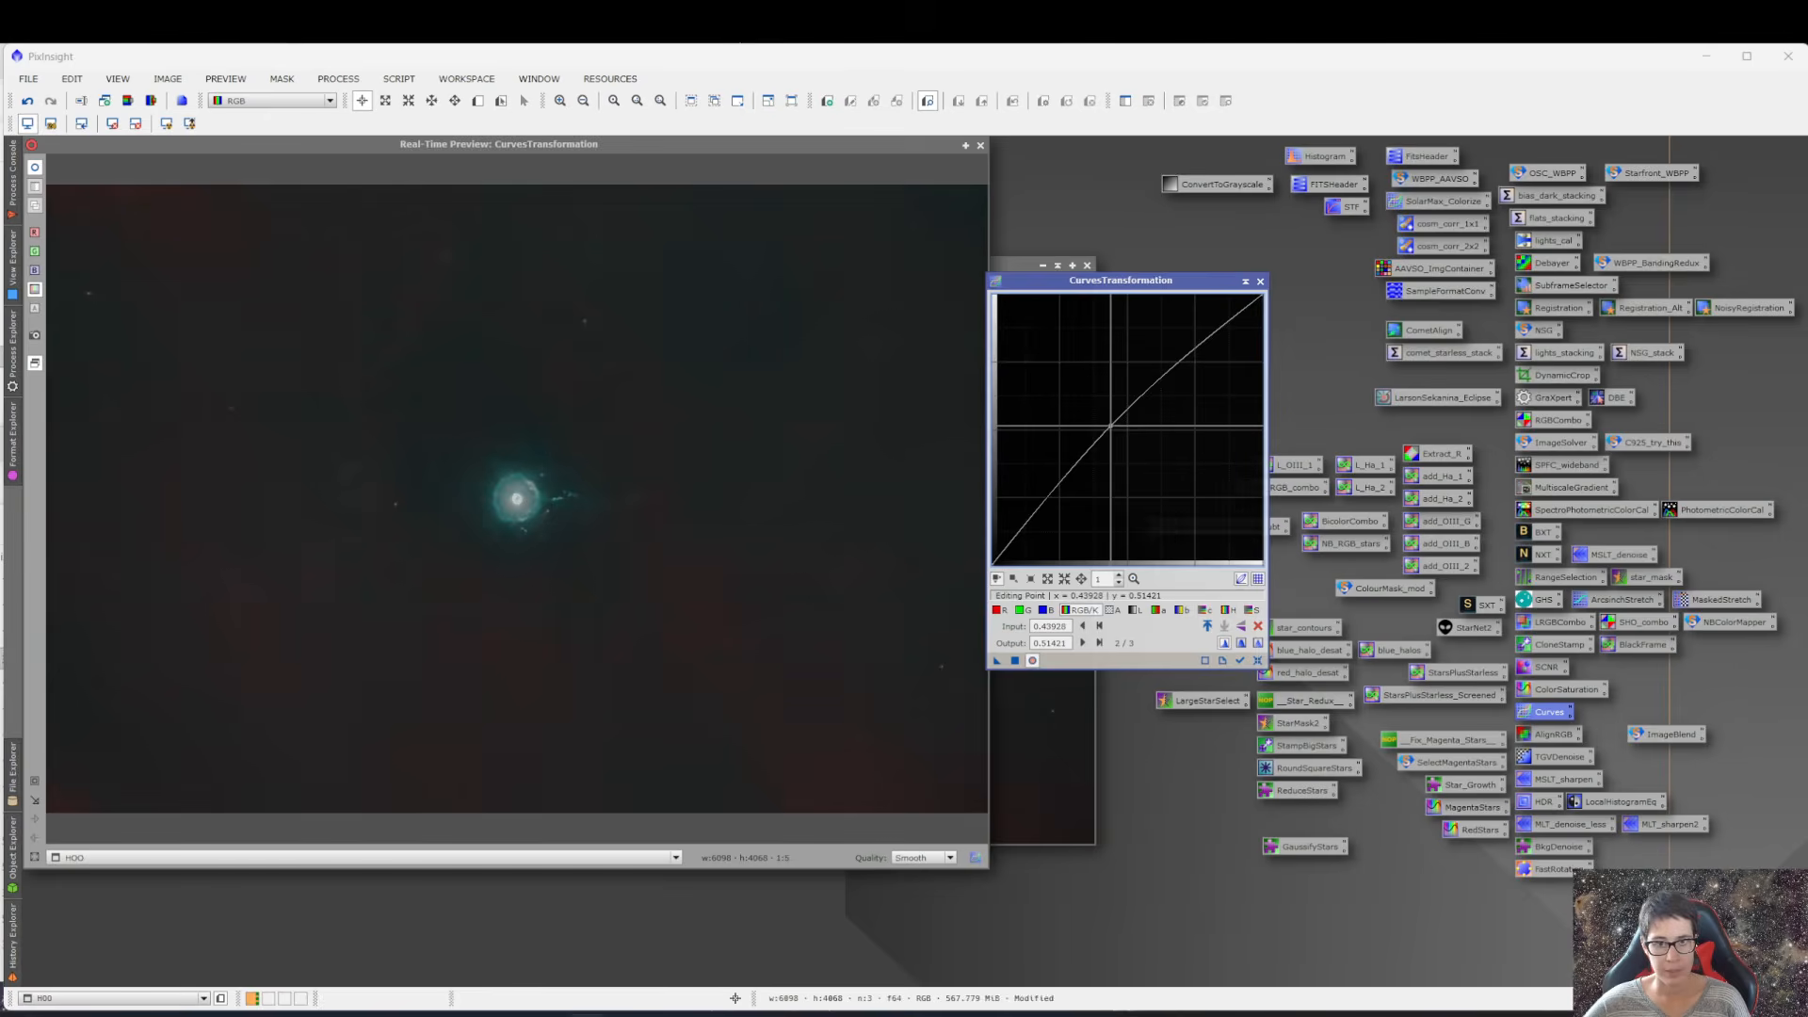
click(1048, 499)
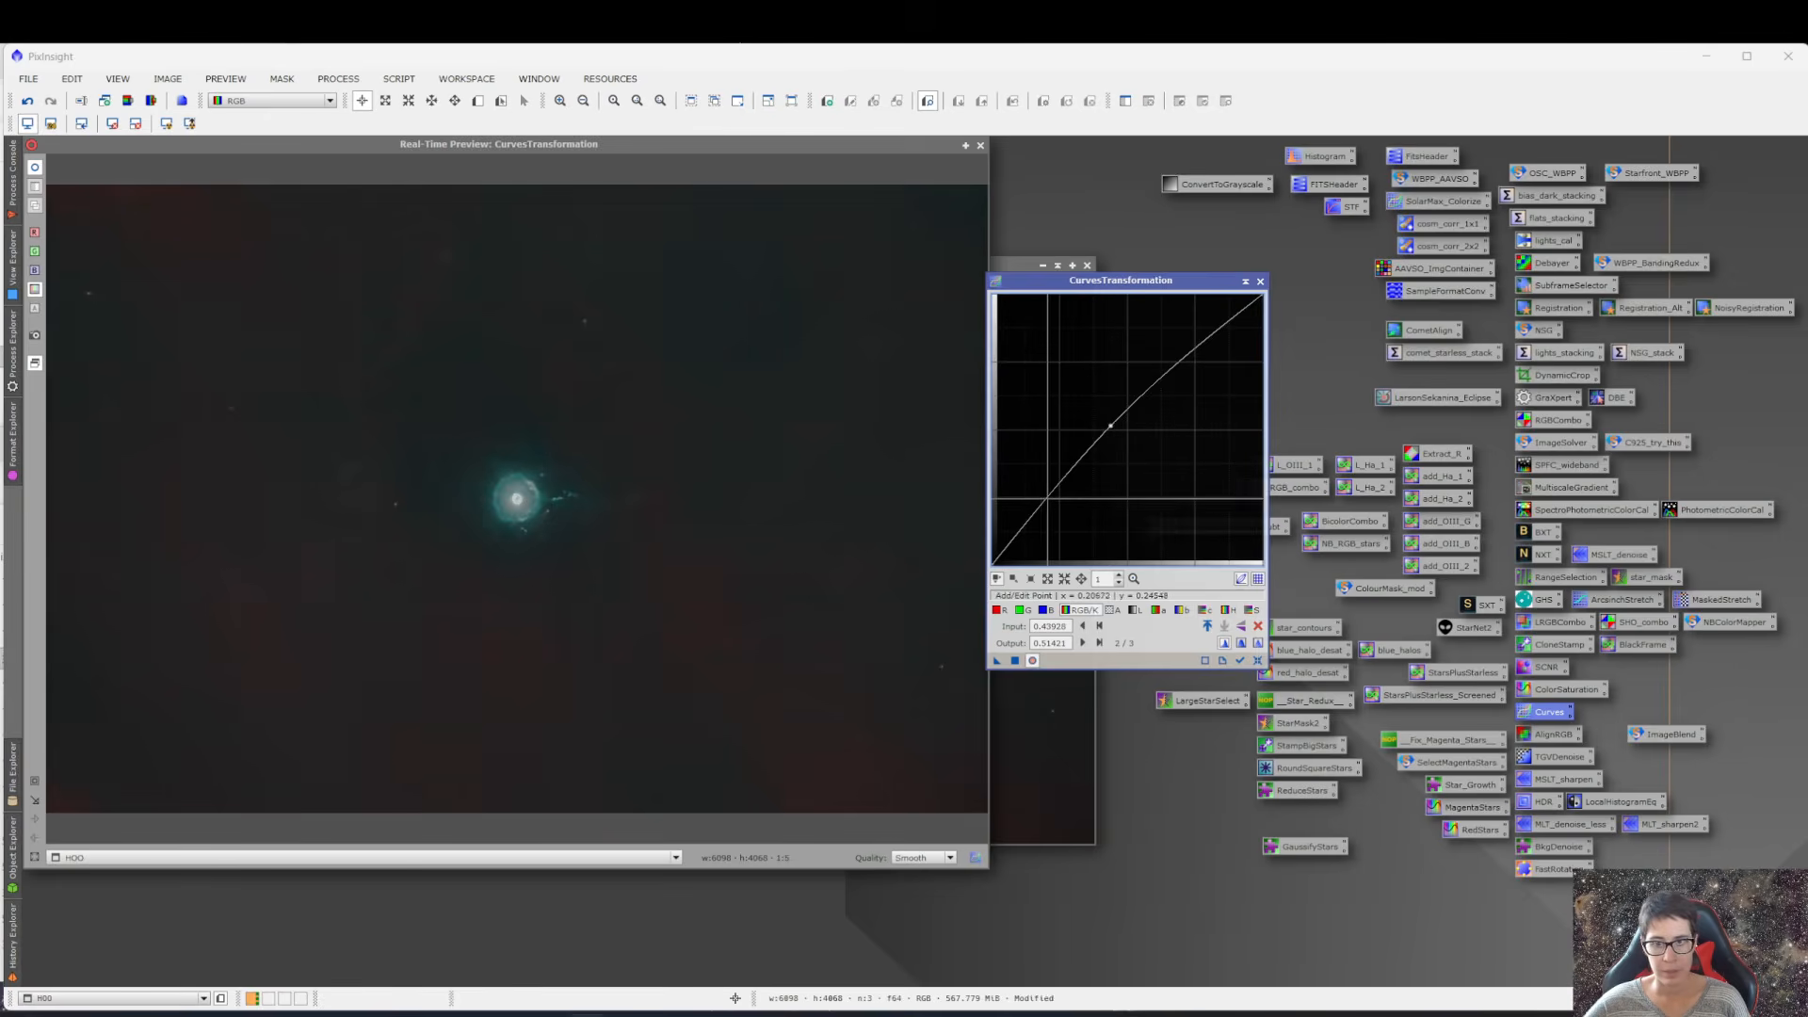
drag(1049, 499, 1050, 503)
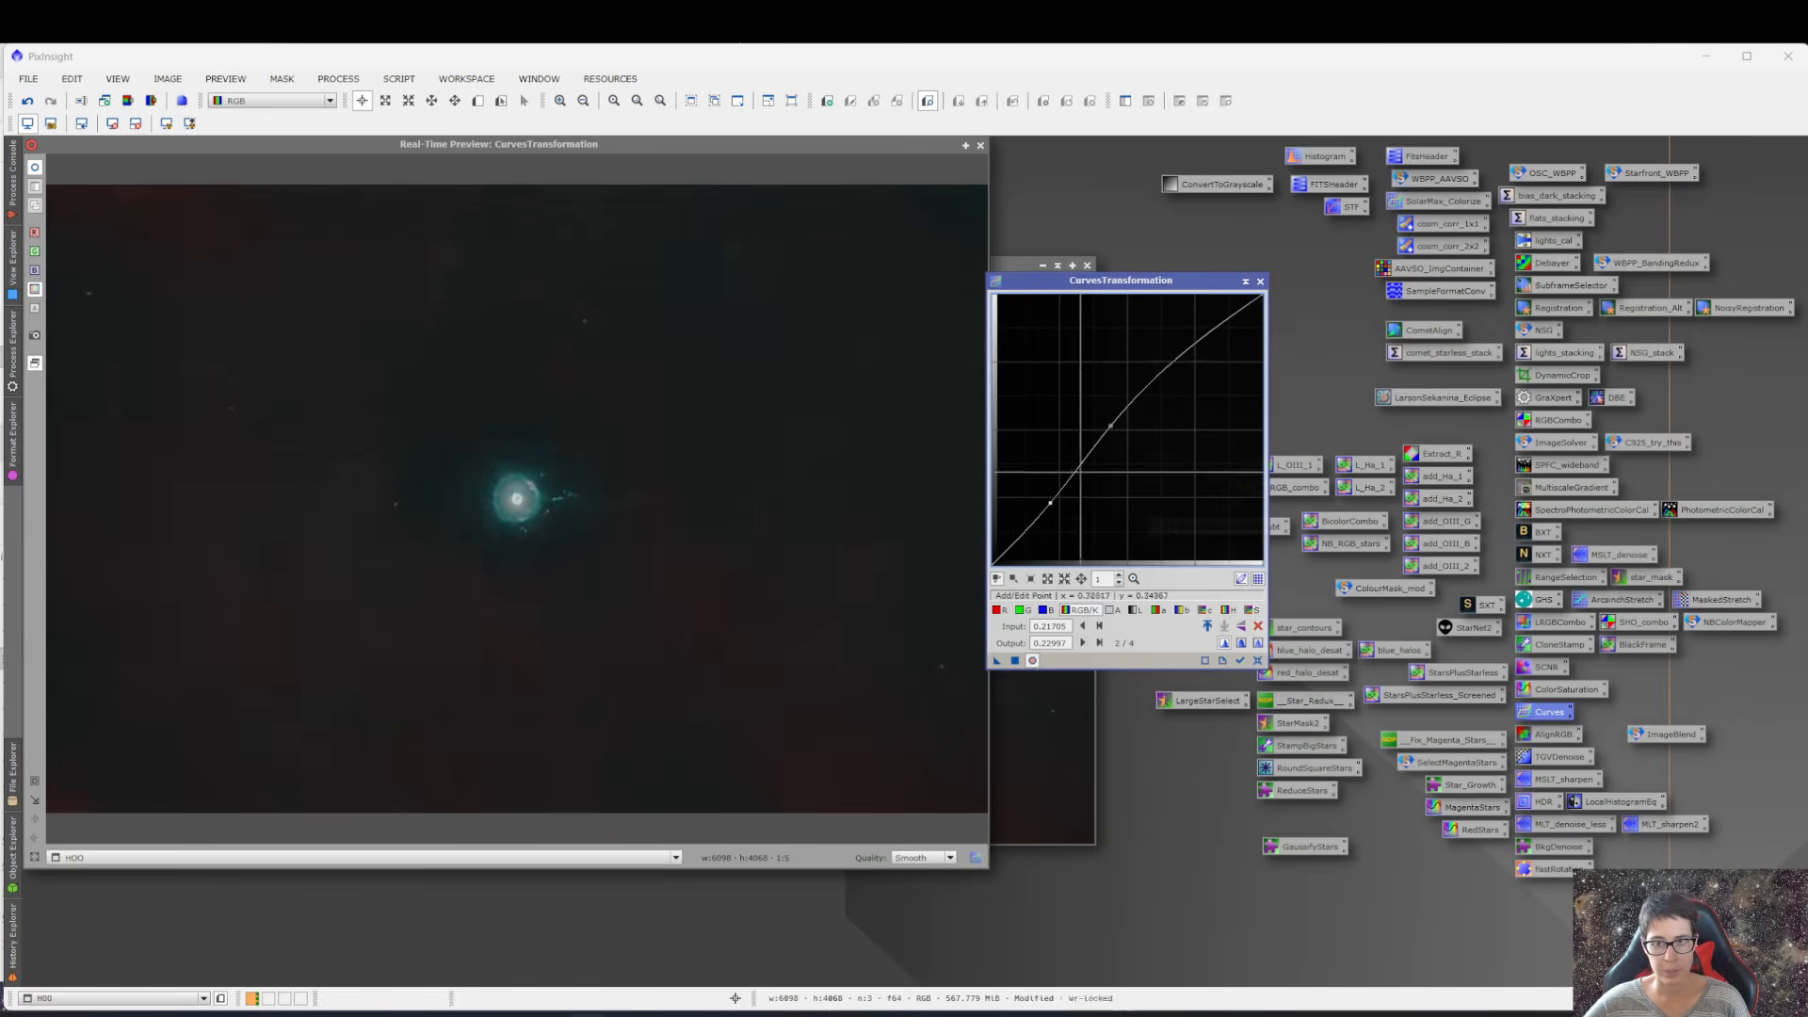
- Add a highlight point at about 0.71/0.76 to the RGB/K curve, and apply the curve to the HOO image
drag(1183, 358, 1183, 356)
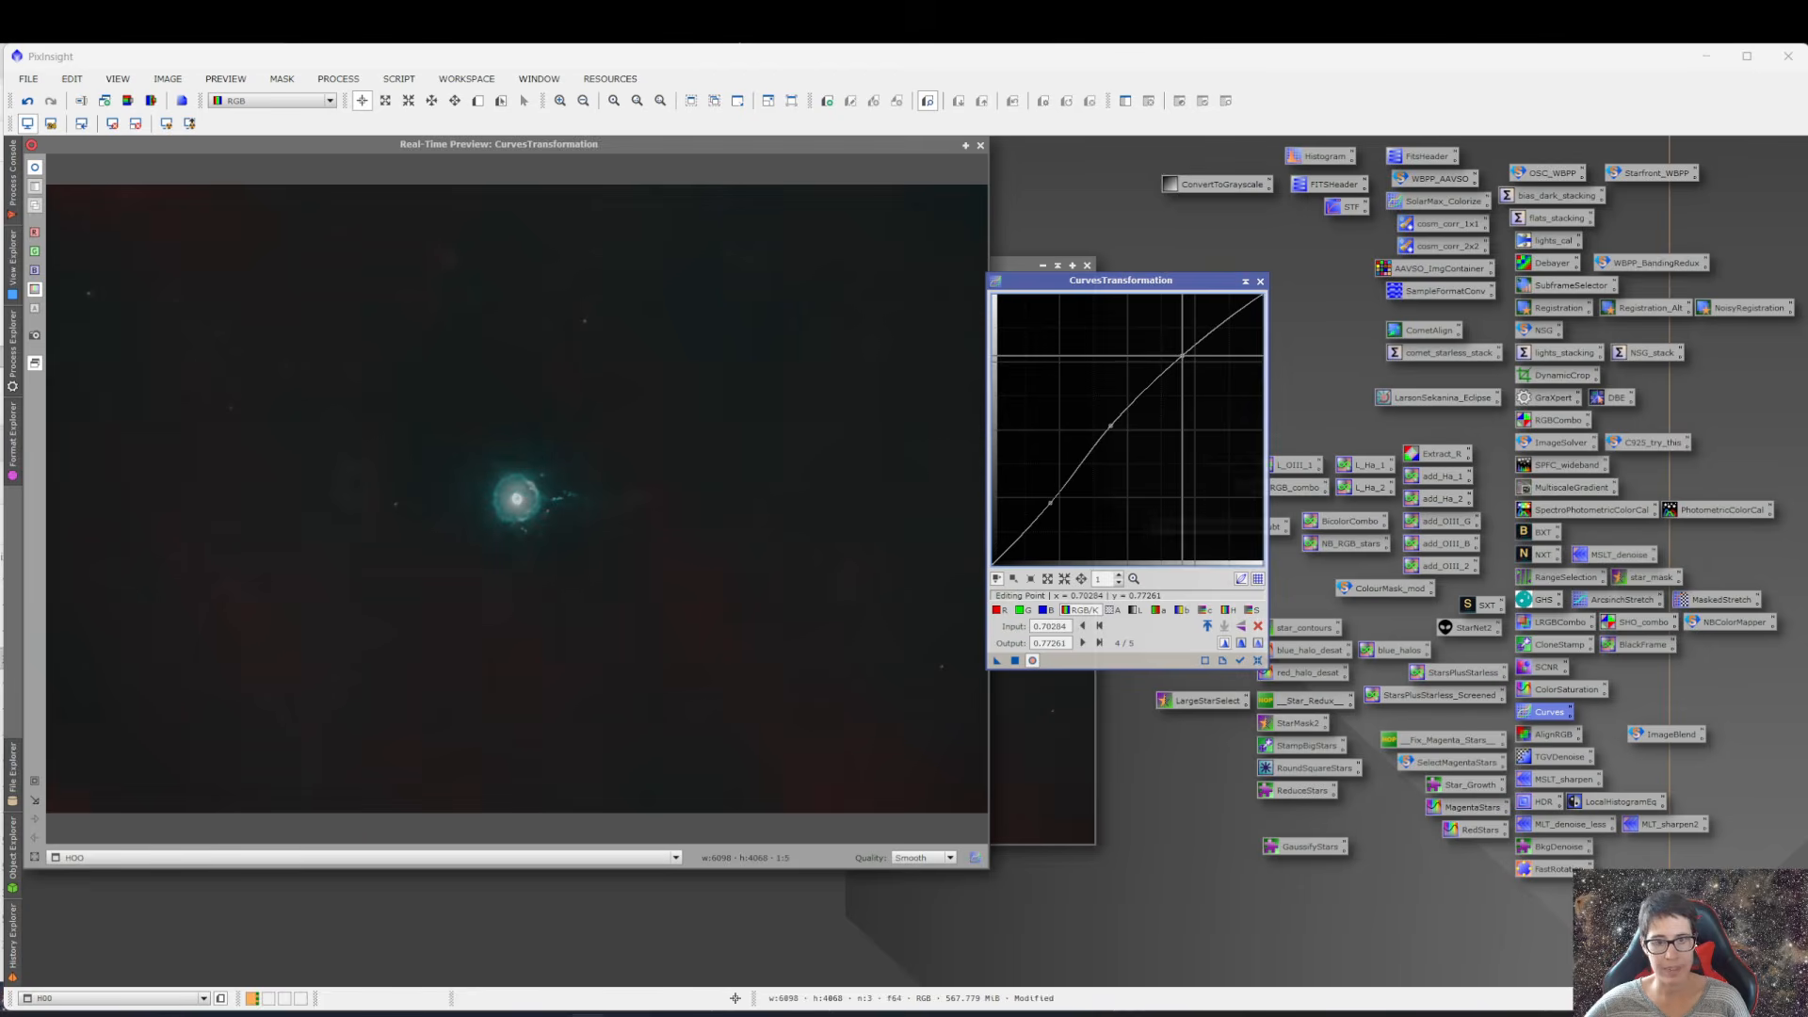
drag(1183, 356, 1184, 358)
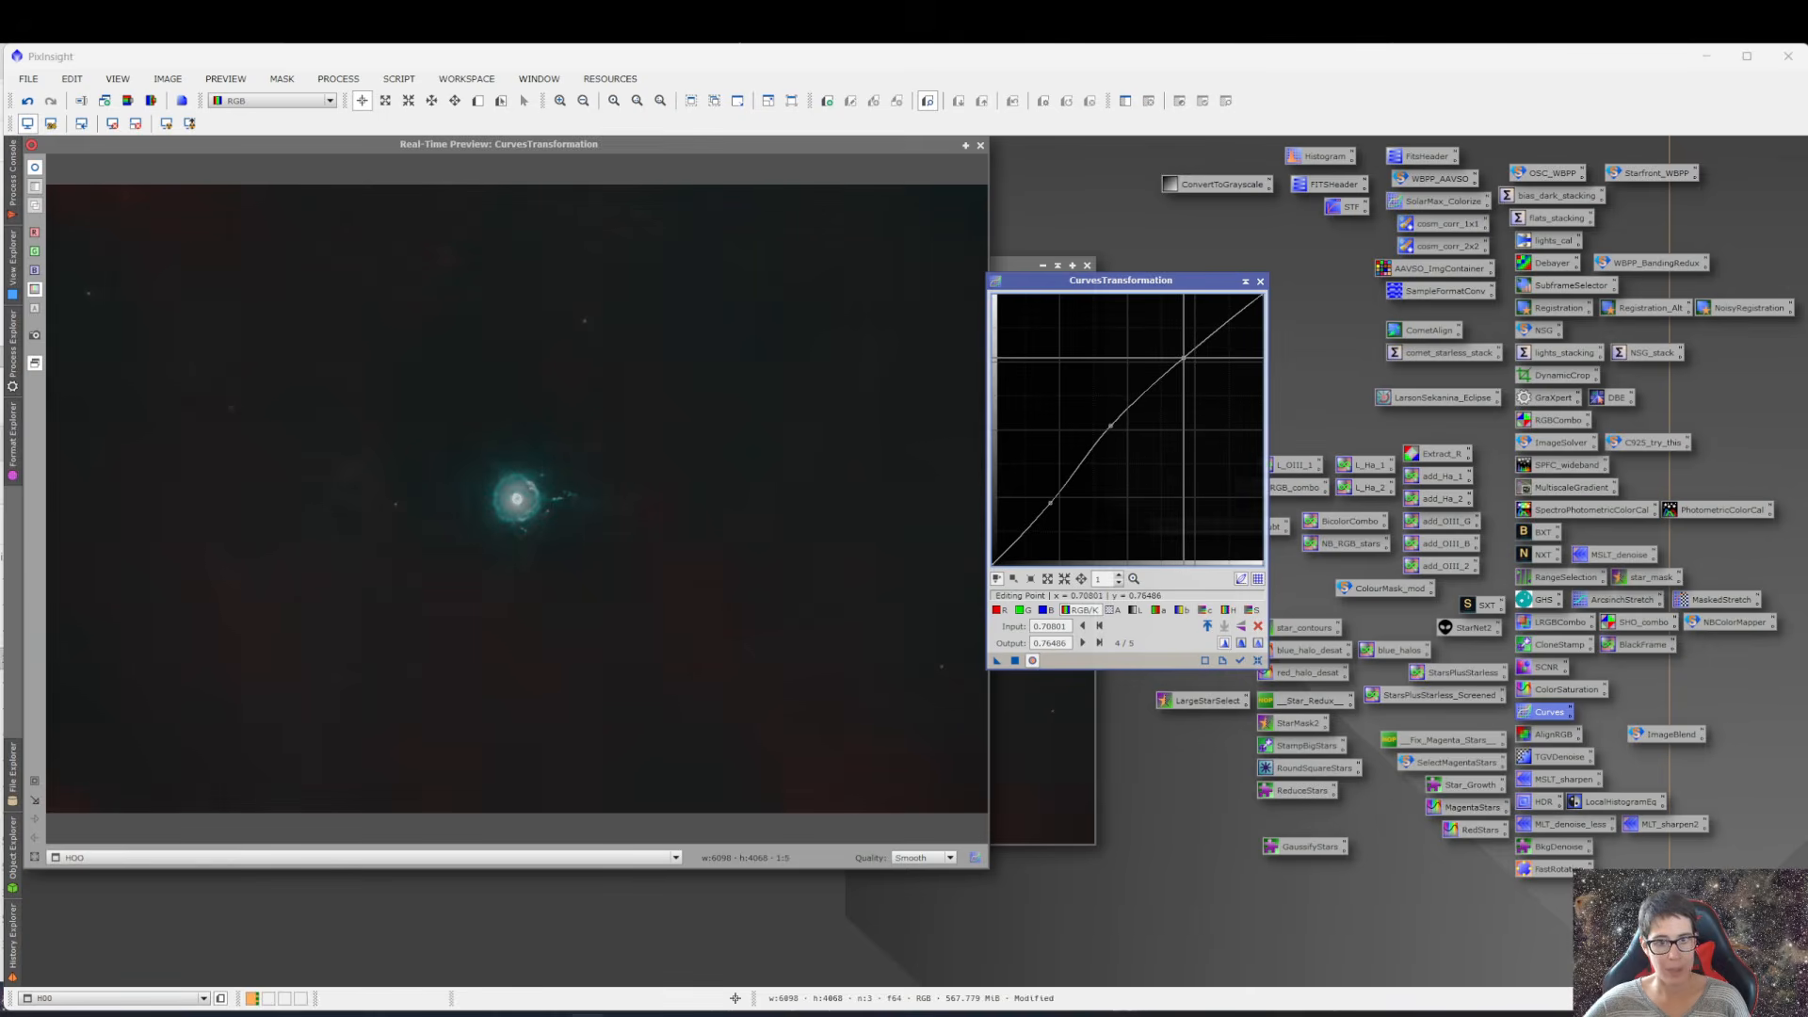
click(1015, 660)
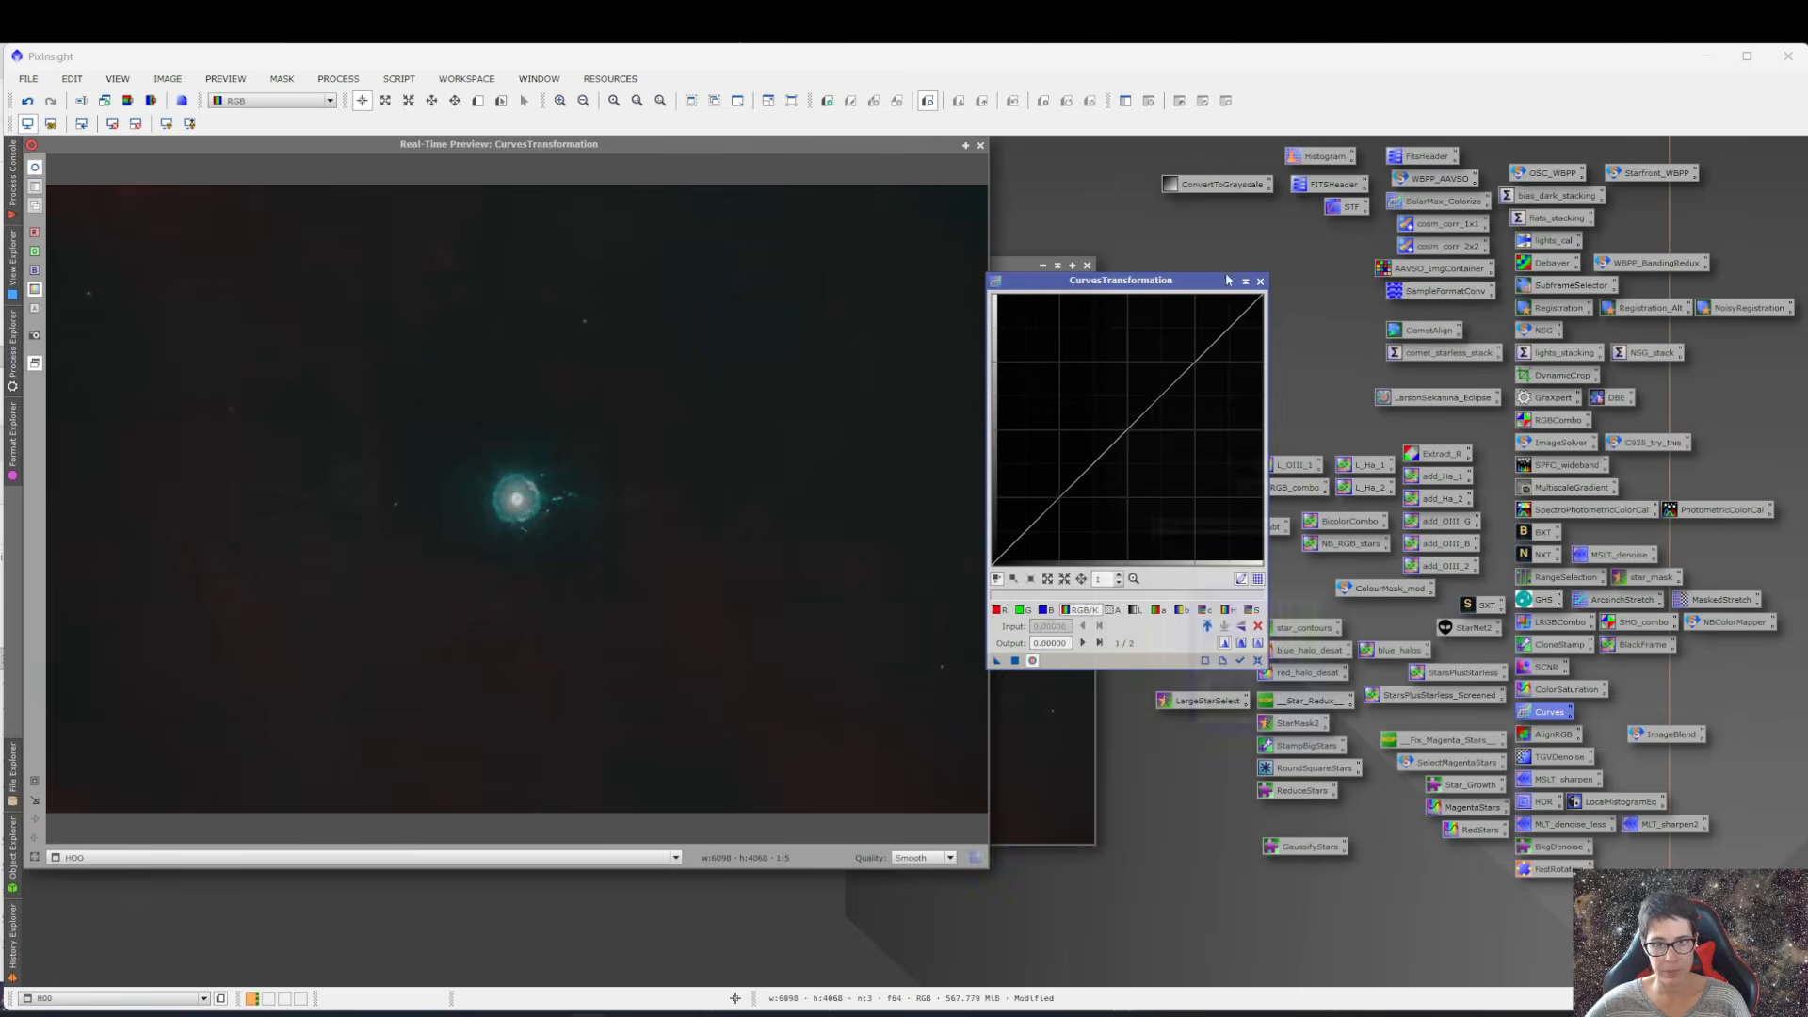
click(1261, 281)
click(981, 145)
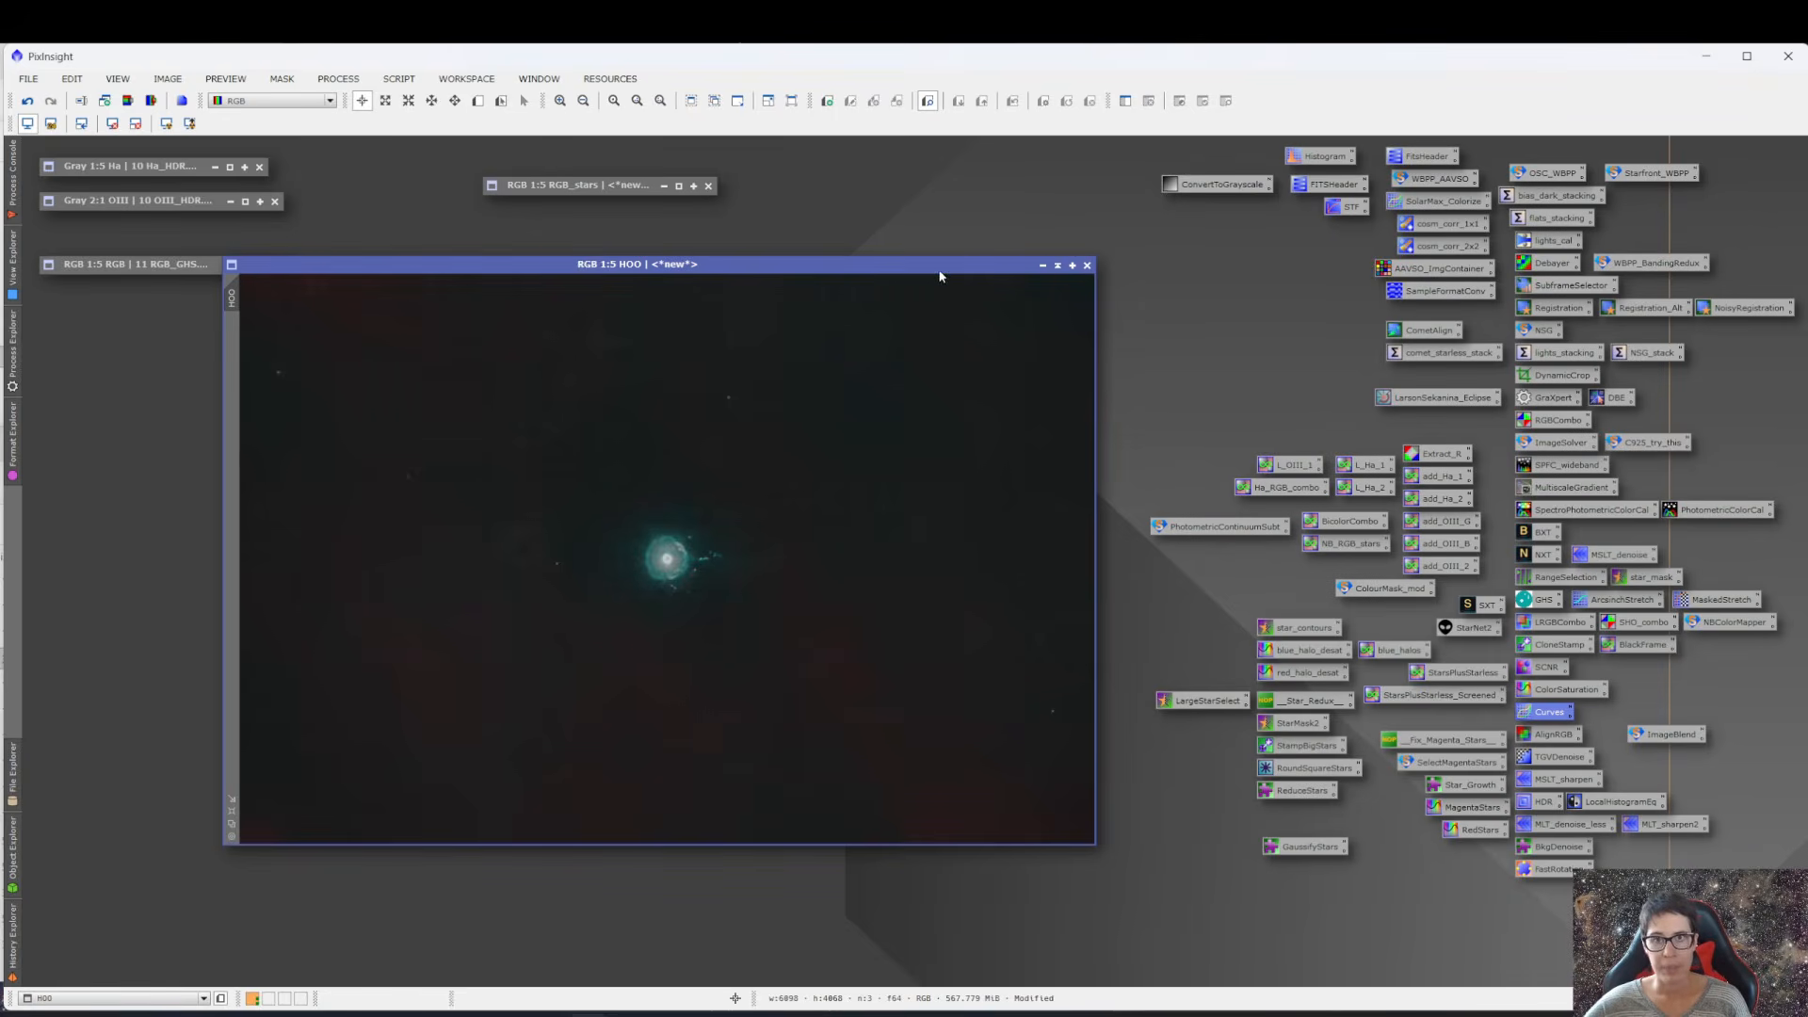
- Open the saved ImageBlend script instance and locate ImageBlend among the CosmicPhotons scripts
drag(935, 274, 828, 249)
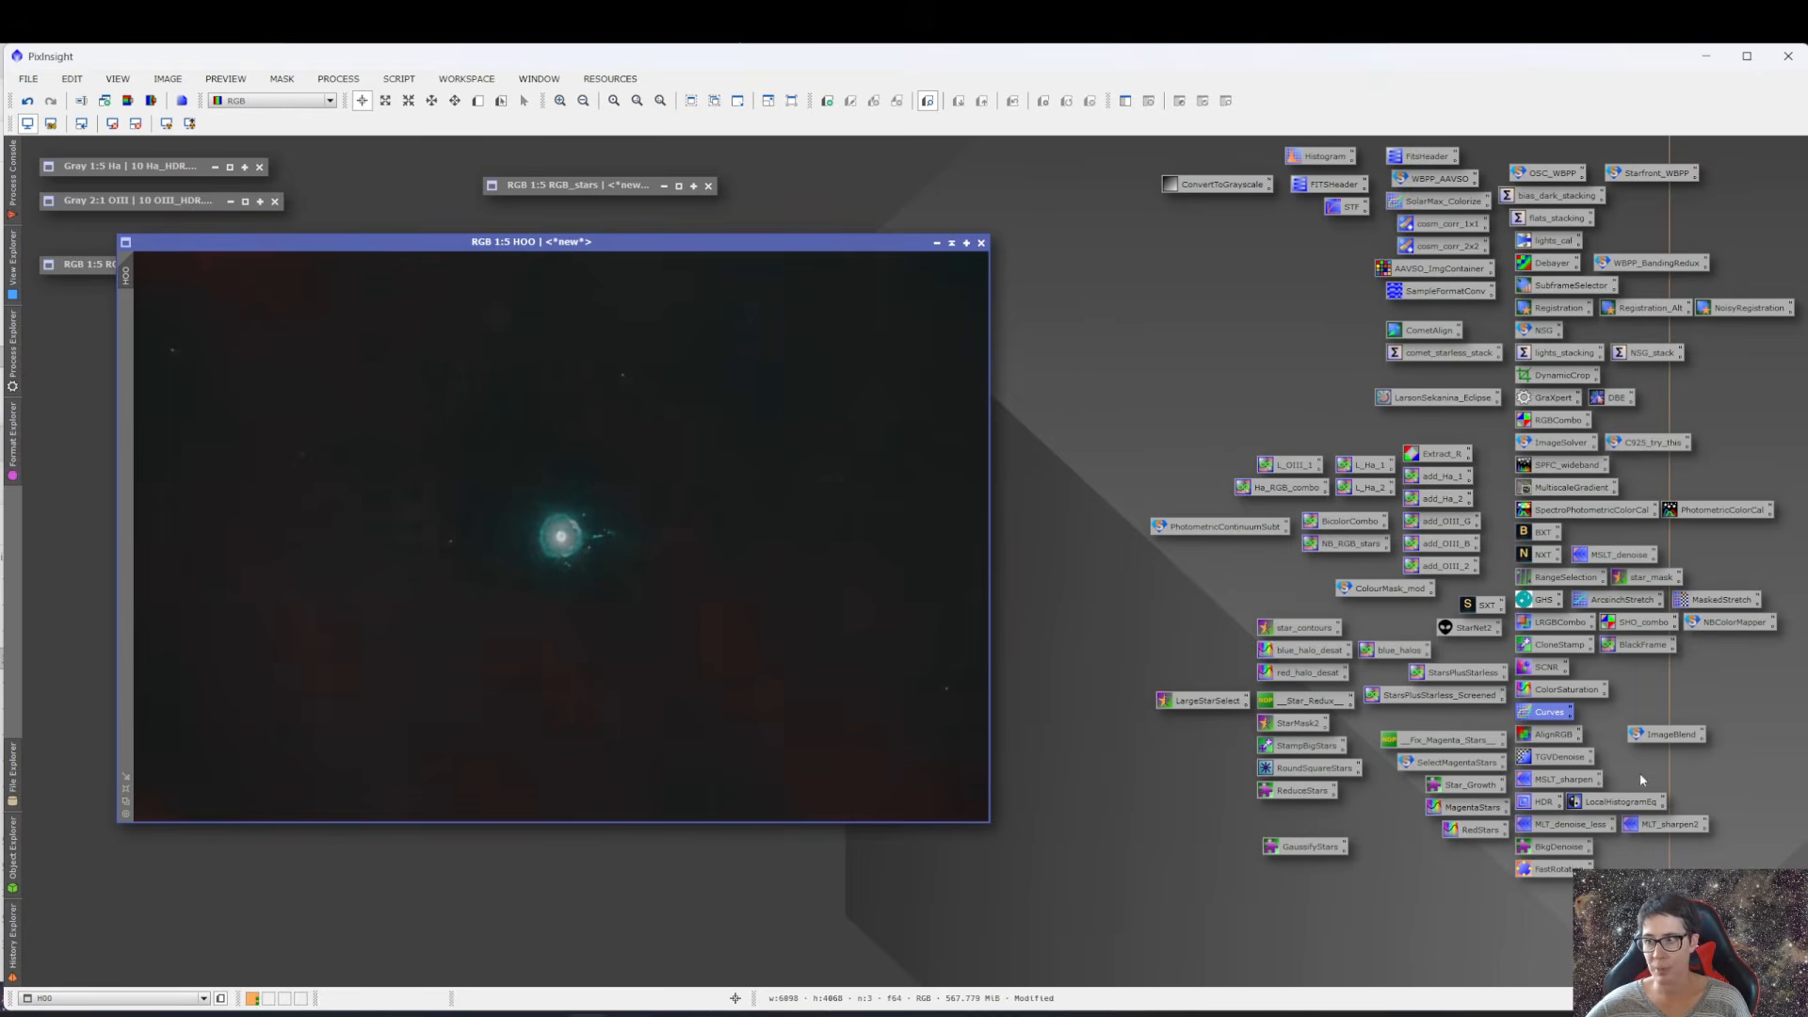
double_click(1655, 738)
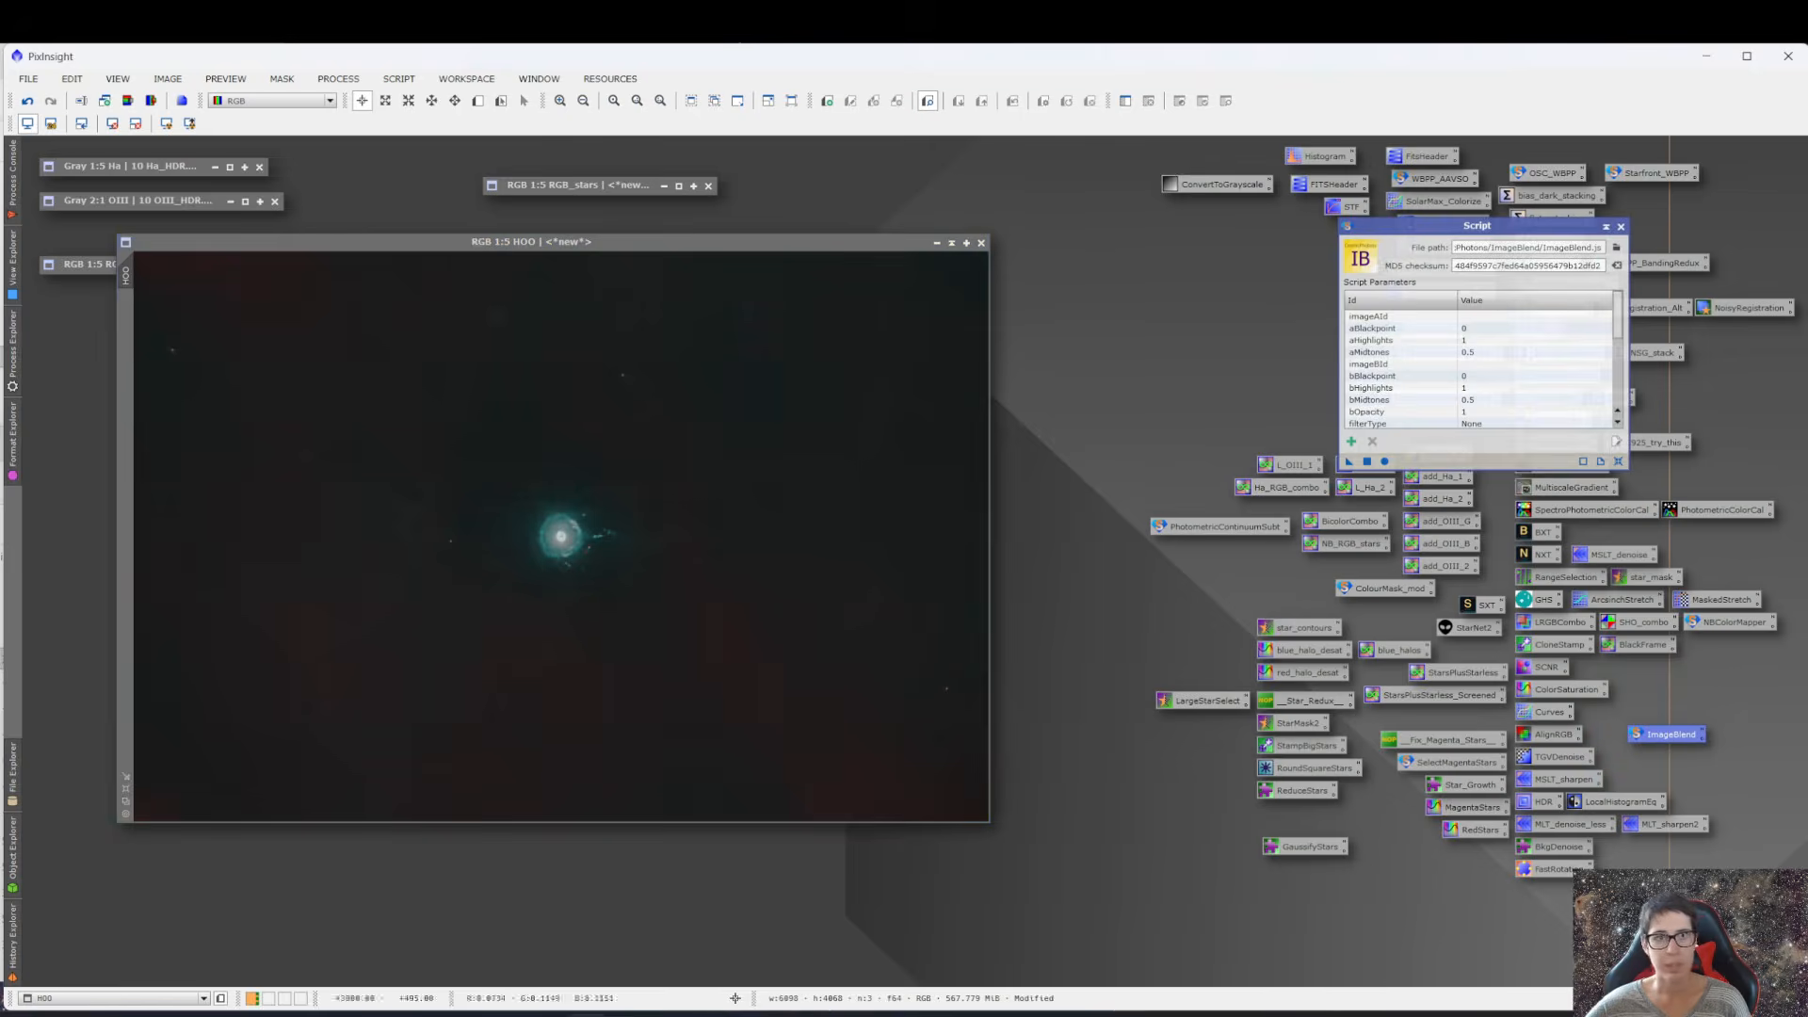
click(405, 80)
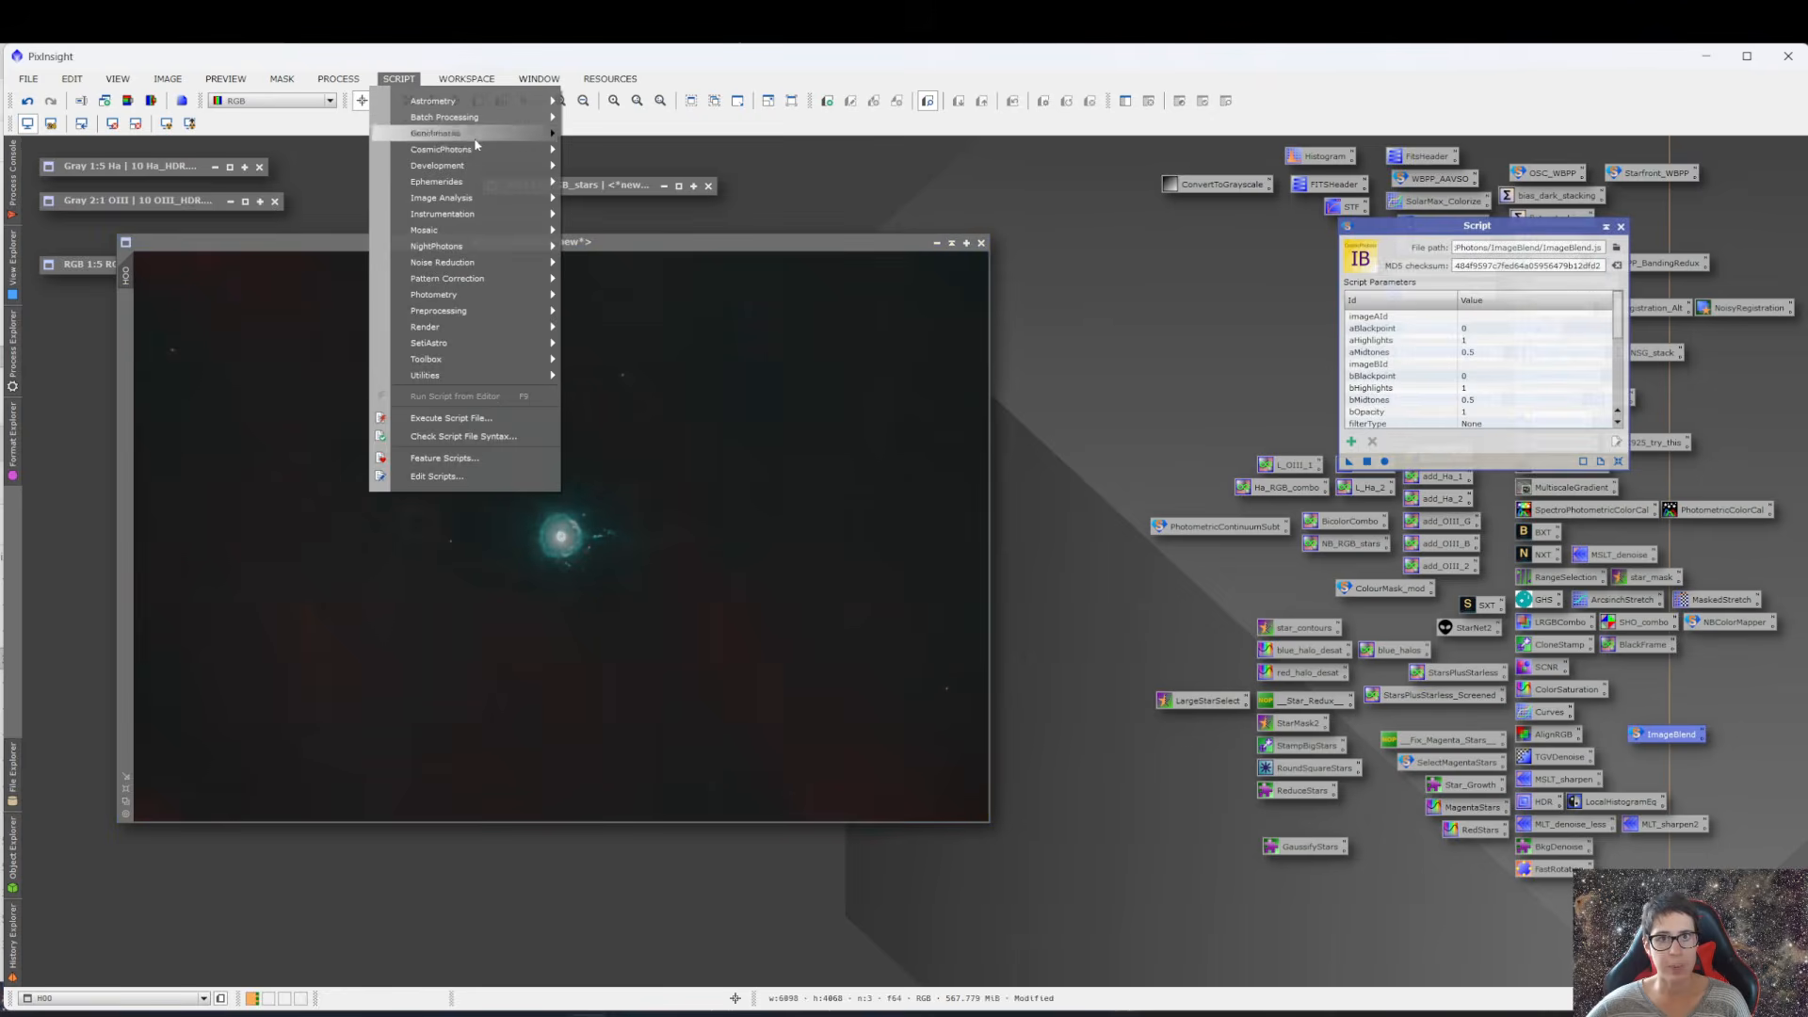
mouse_move(491, 152)
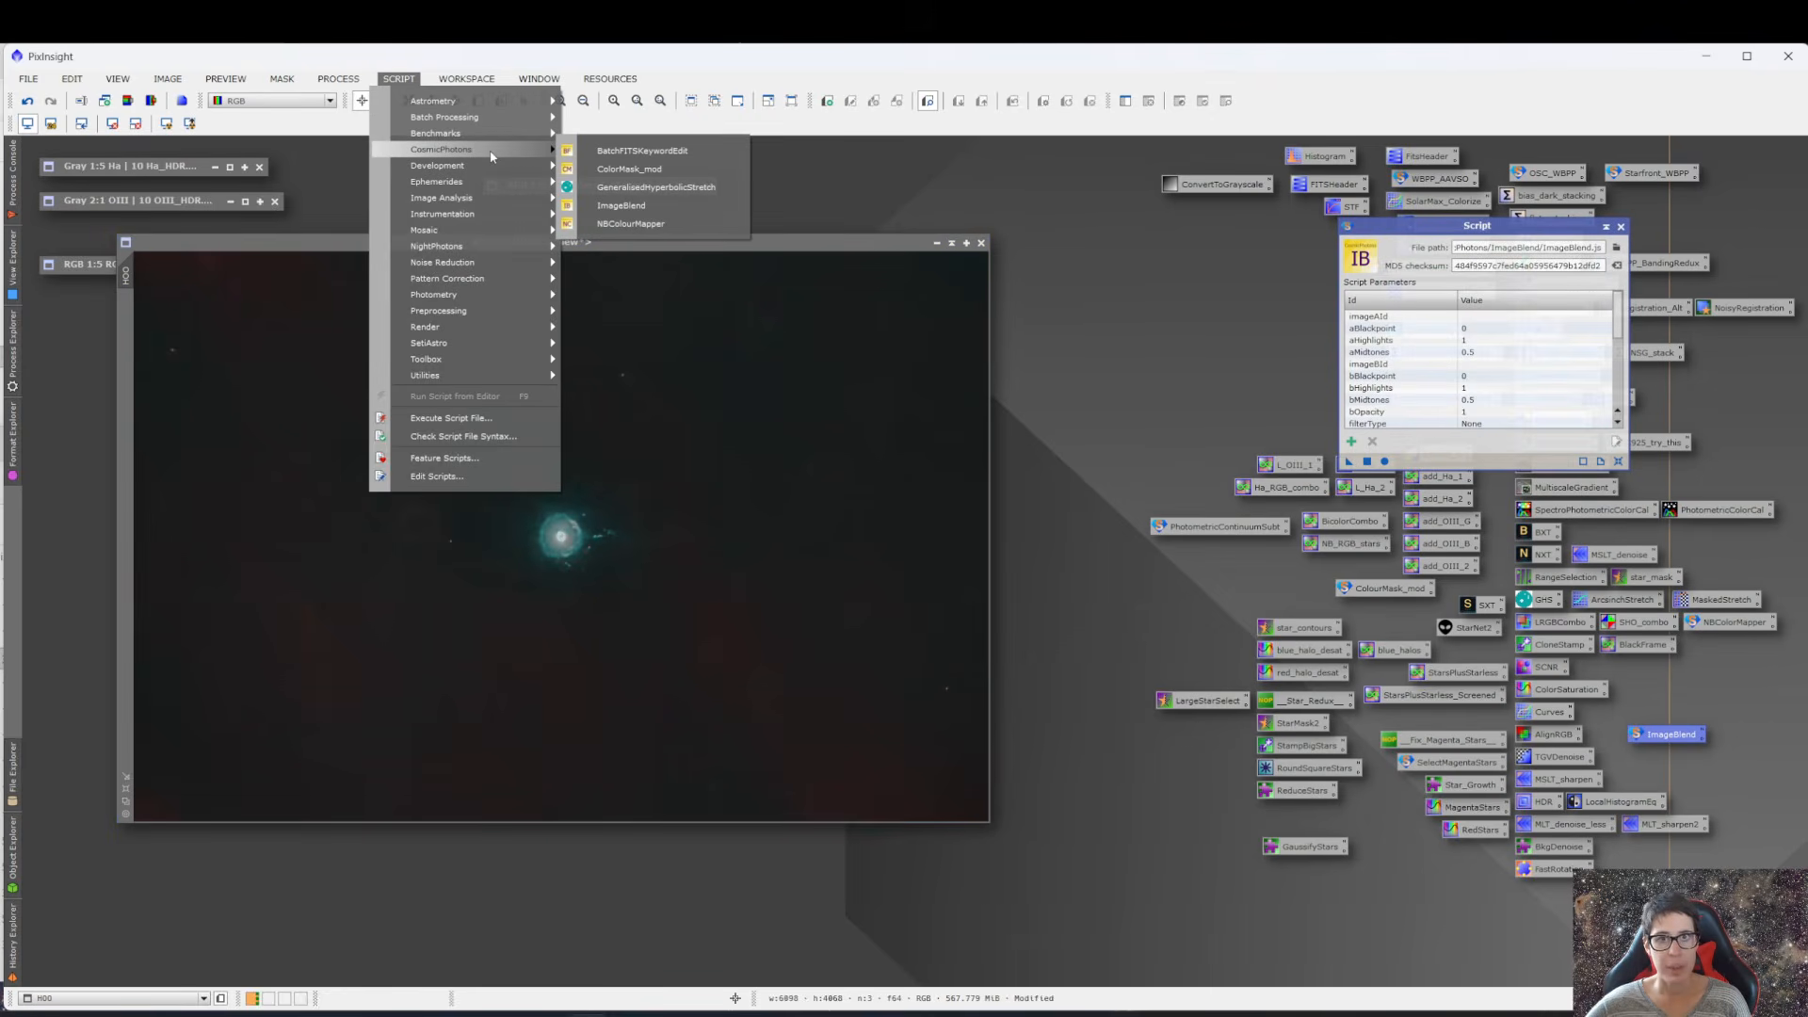
click(617, 81)
click(623, 81)
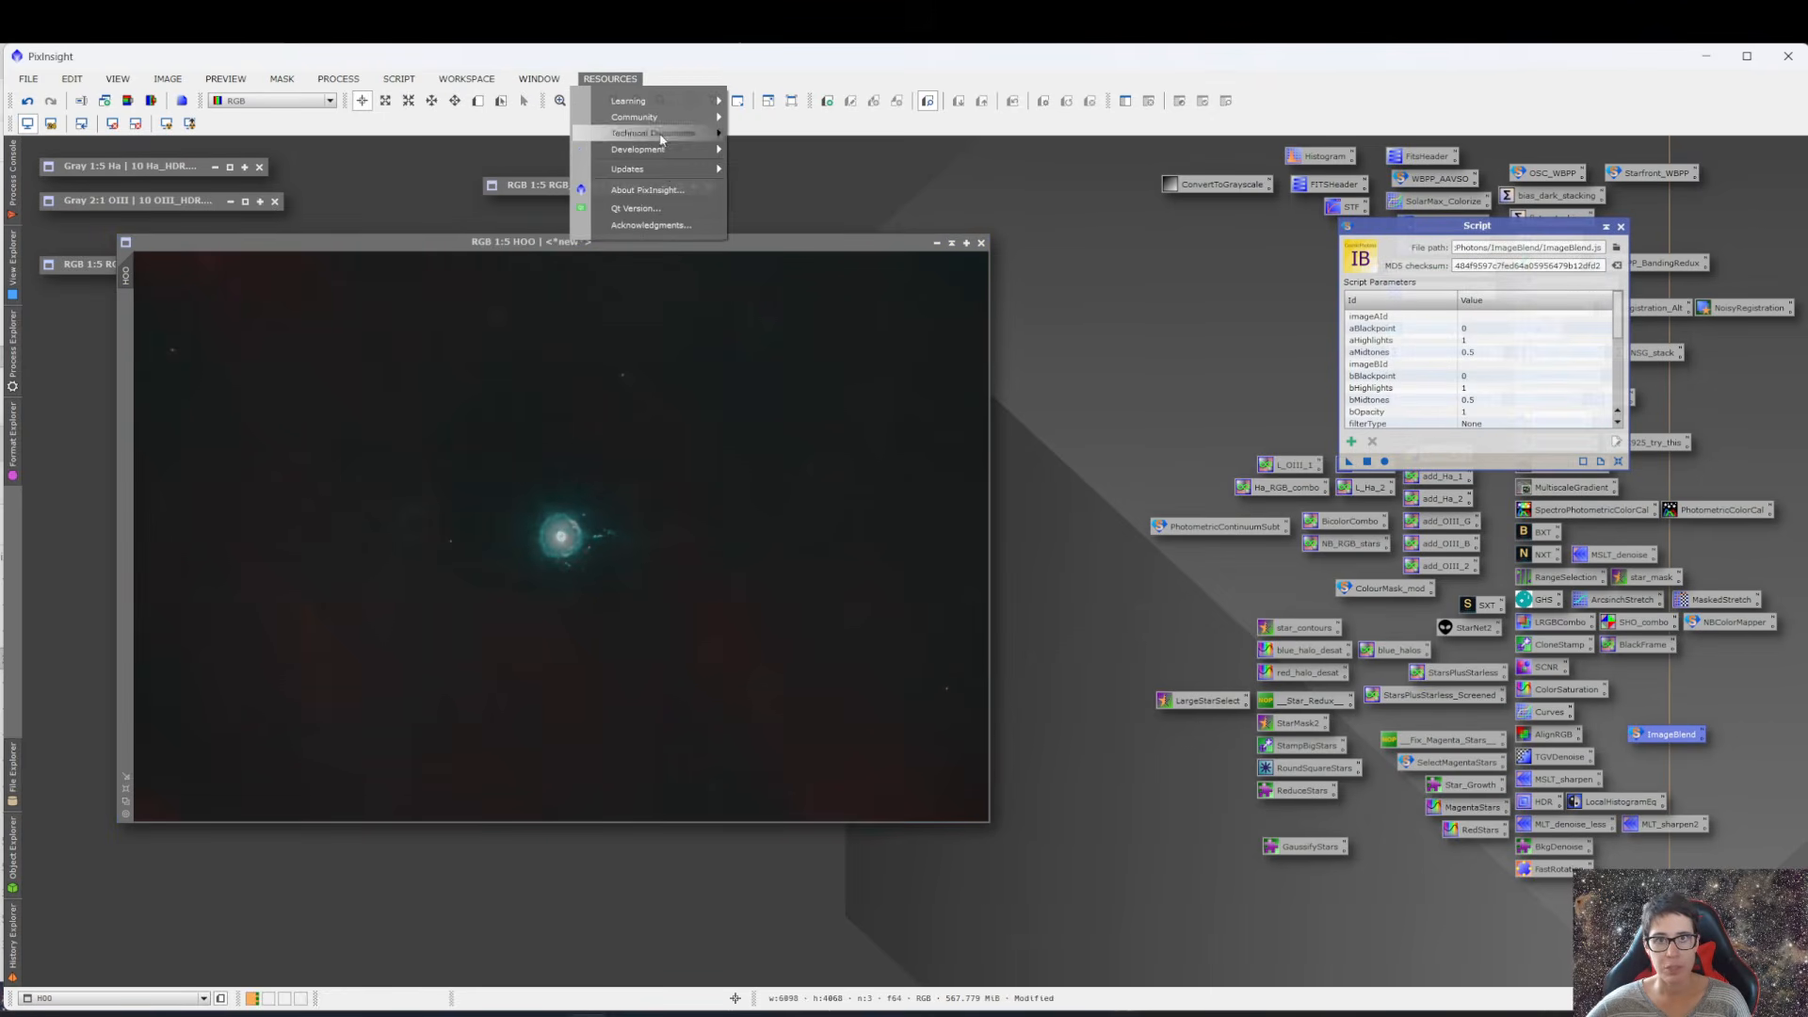
mouse_move(671, 174)
click(788, 172)
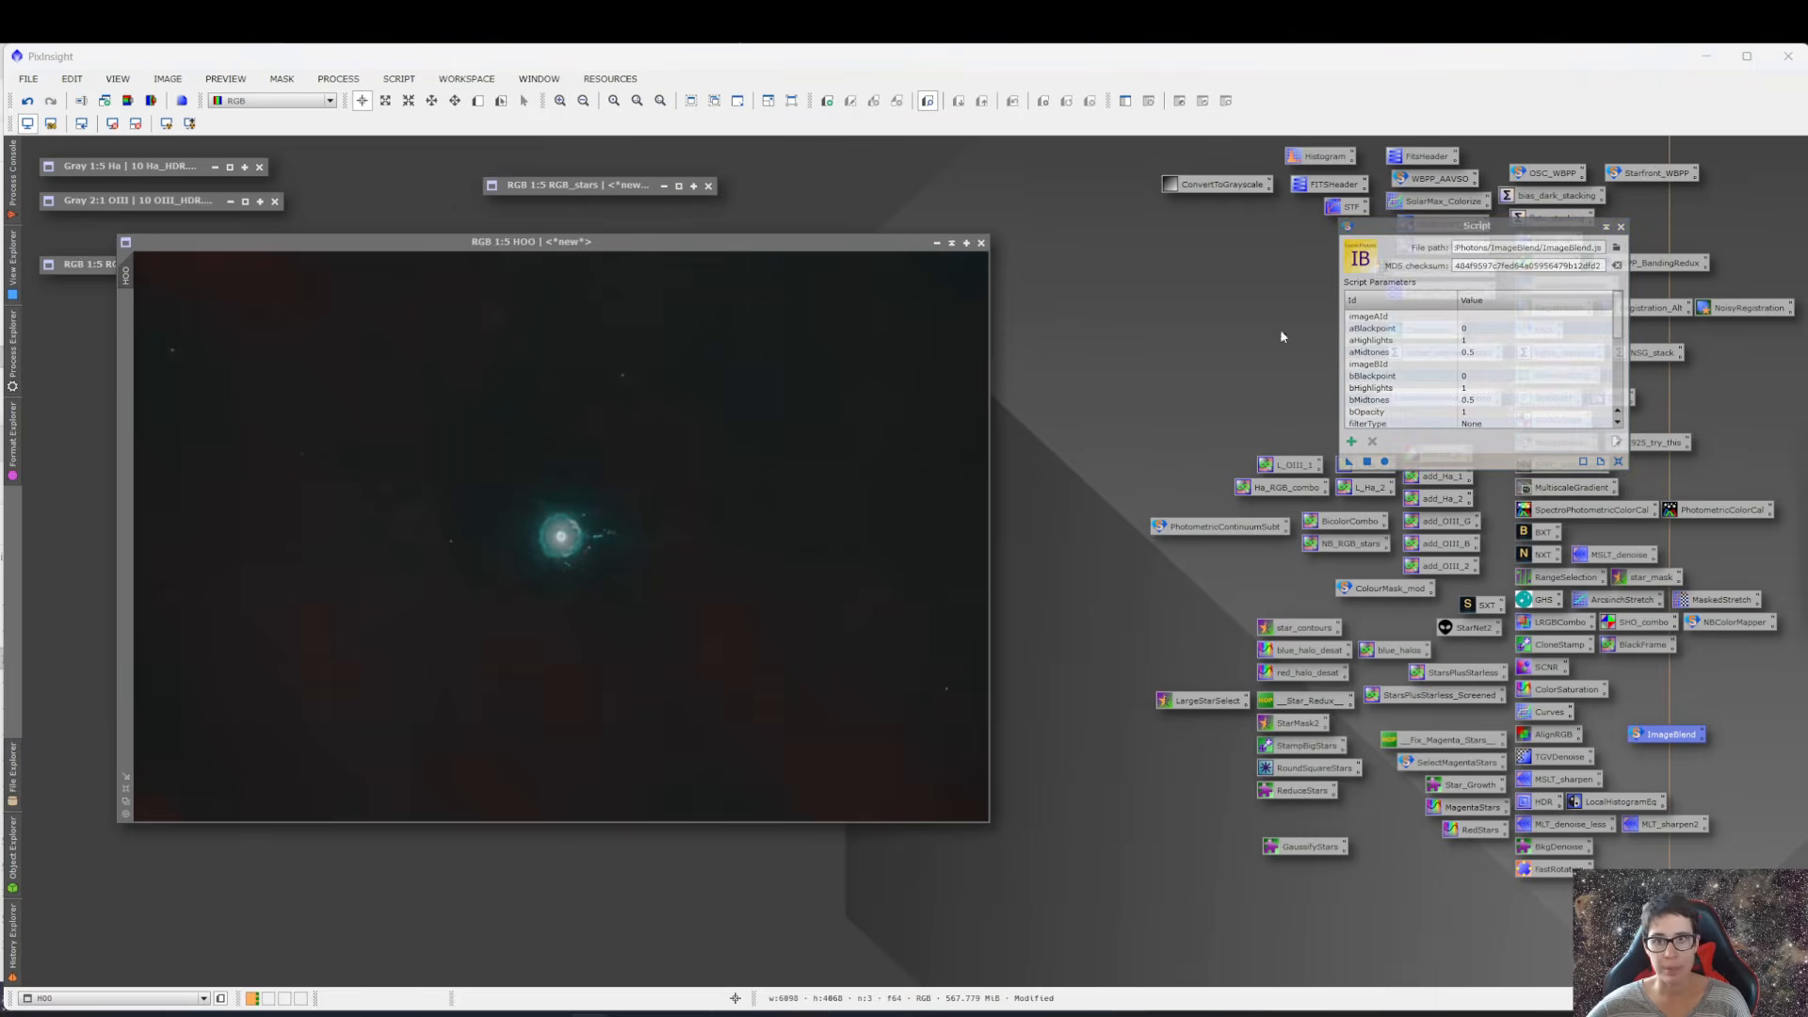
drag(1380, 377, 873, 314)
scroll(1089, 423, down, 4)
click(1088, 427)
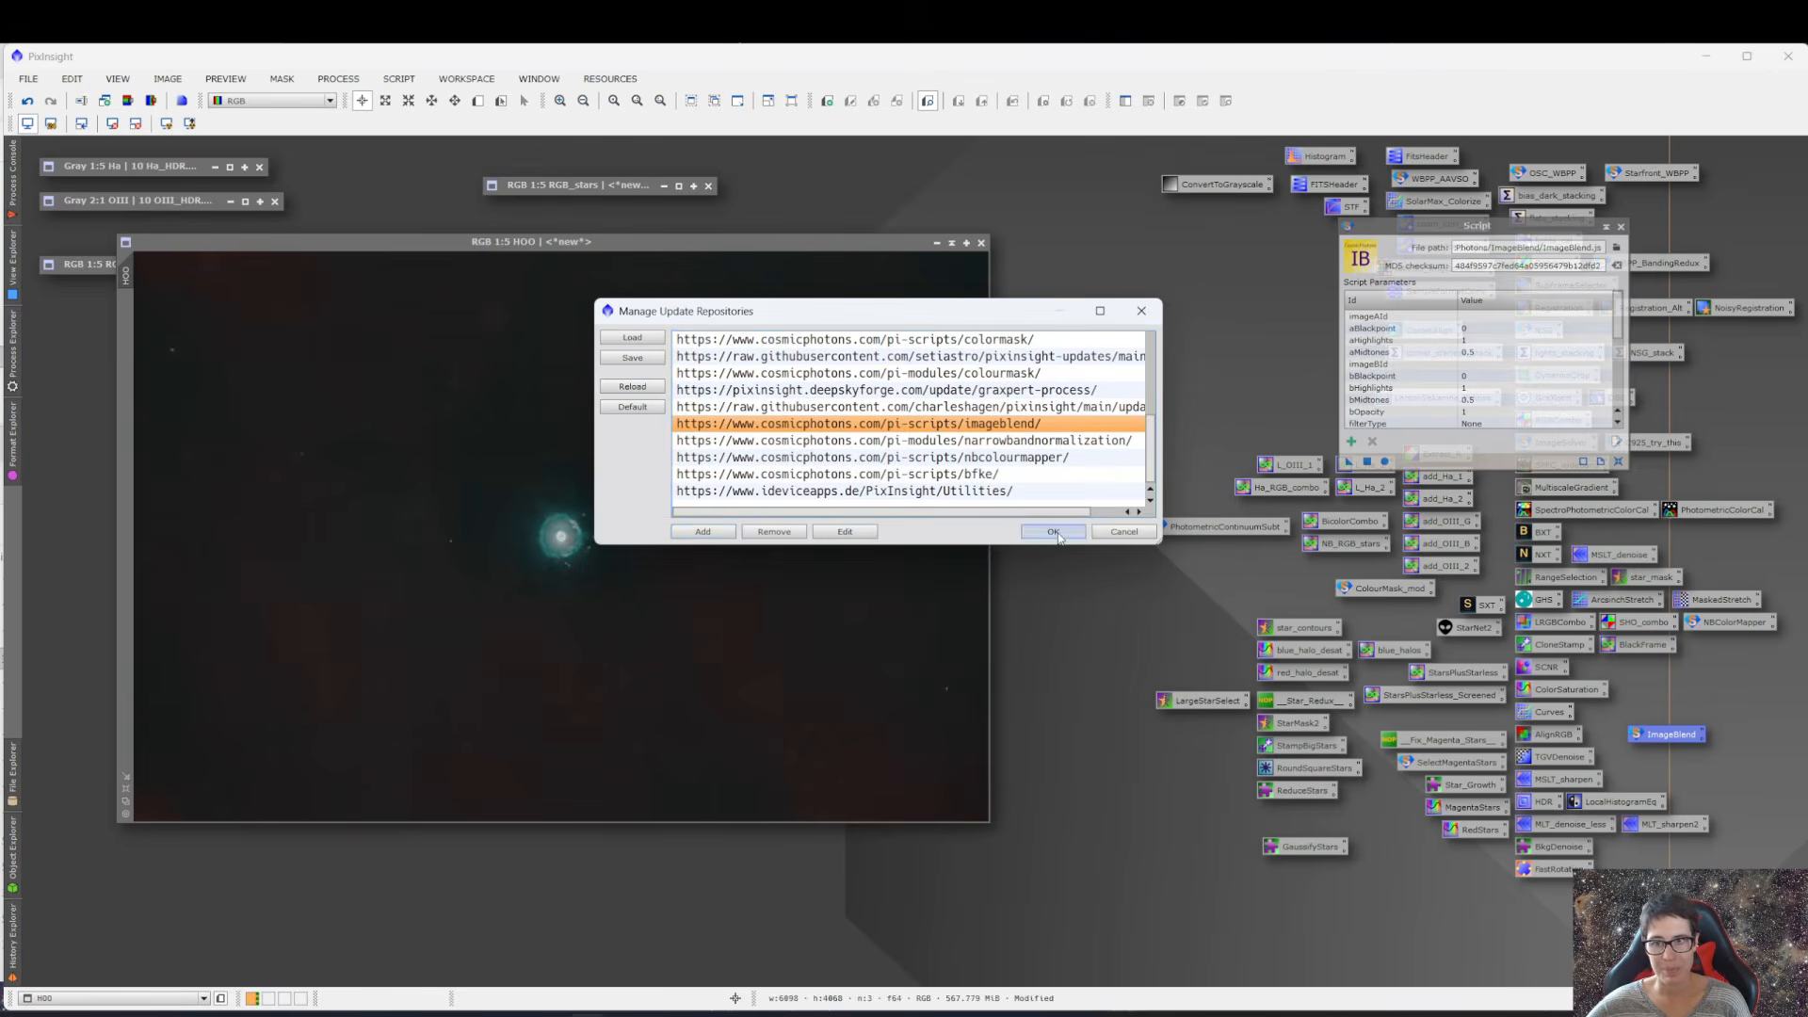
click(1055, 532)
- Run the ImageBlend script with HOO as the base image and RGB as the blend image
click(1368, 462)
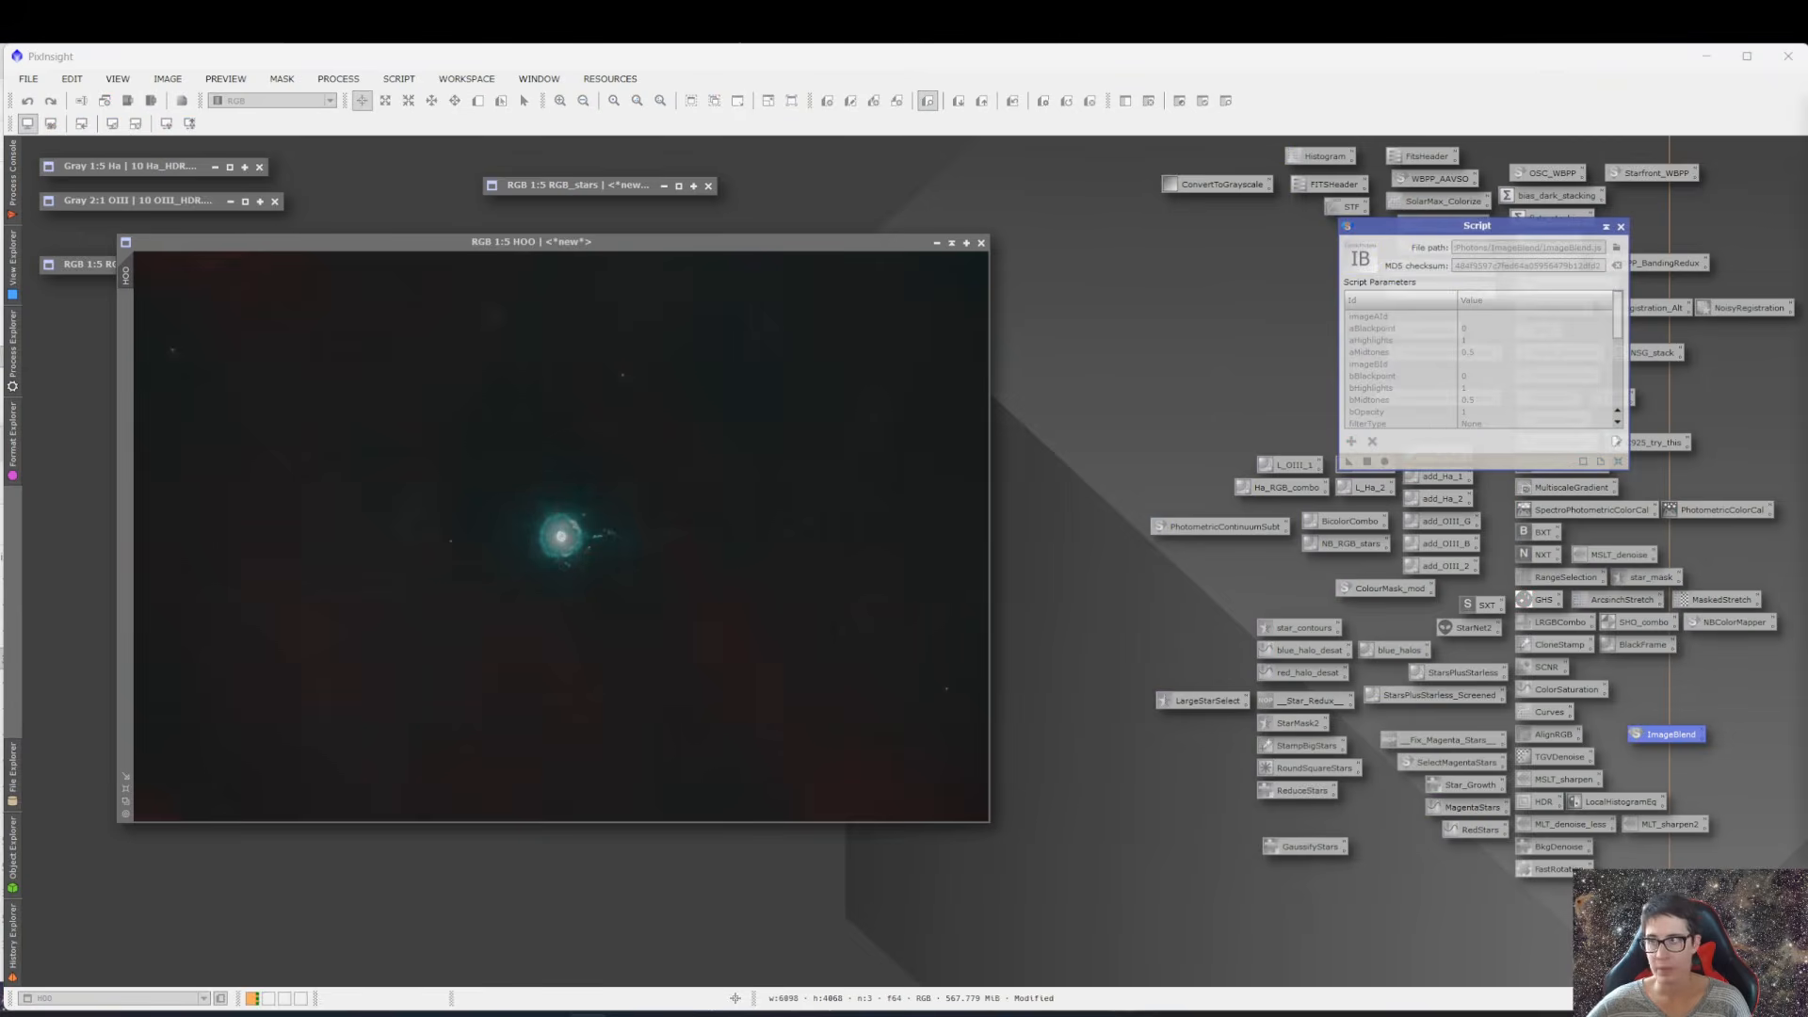
drag(1807, 151, 667, 139)
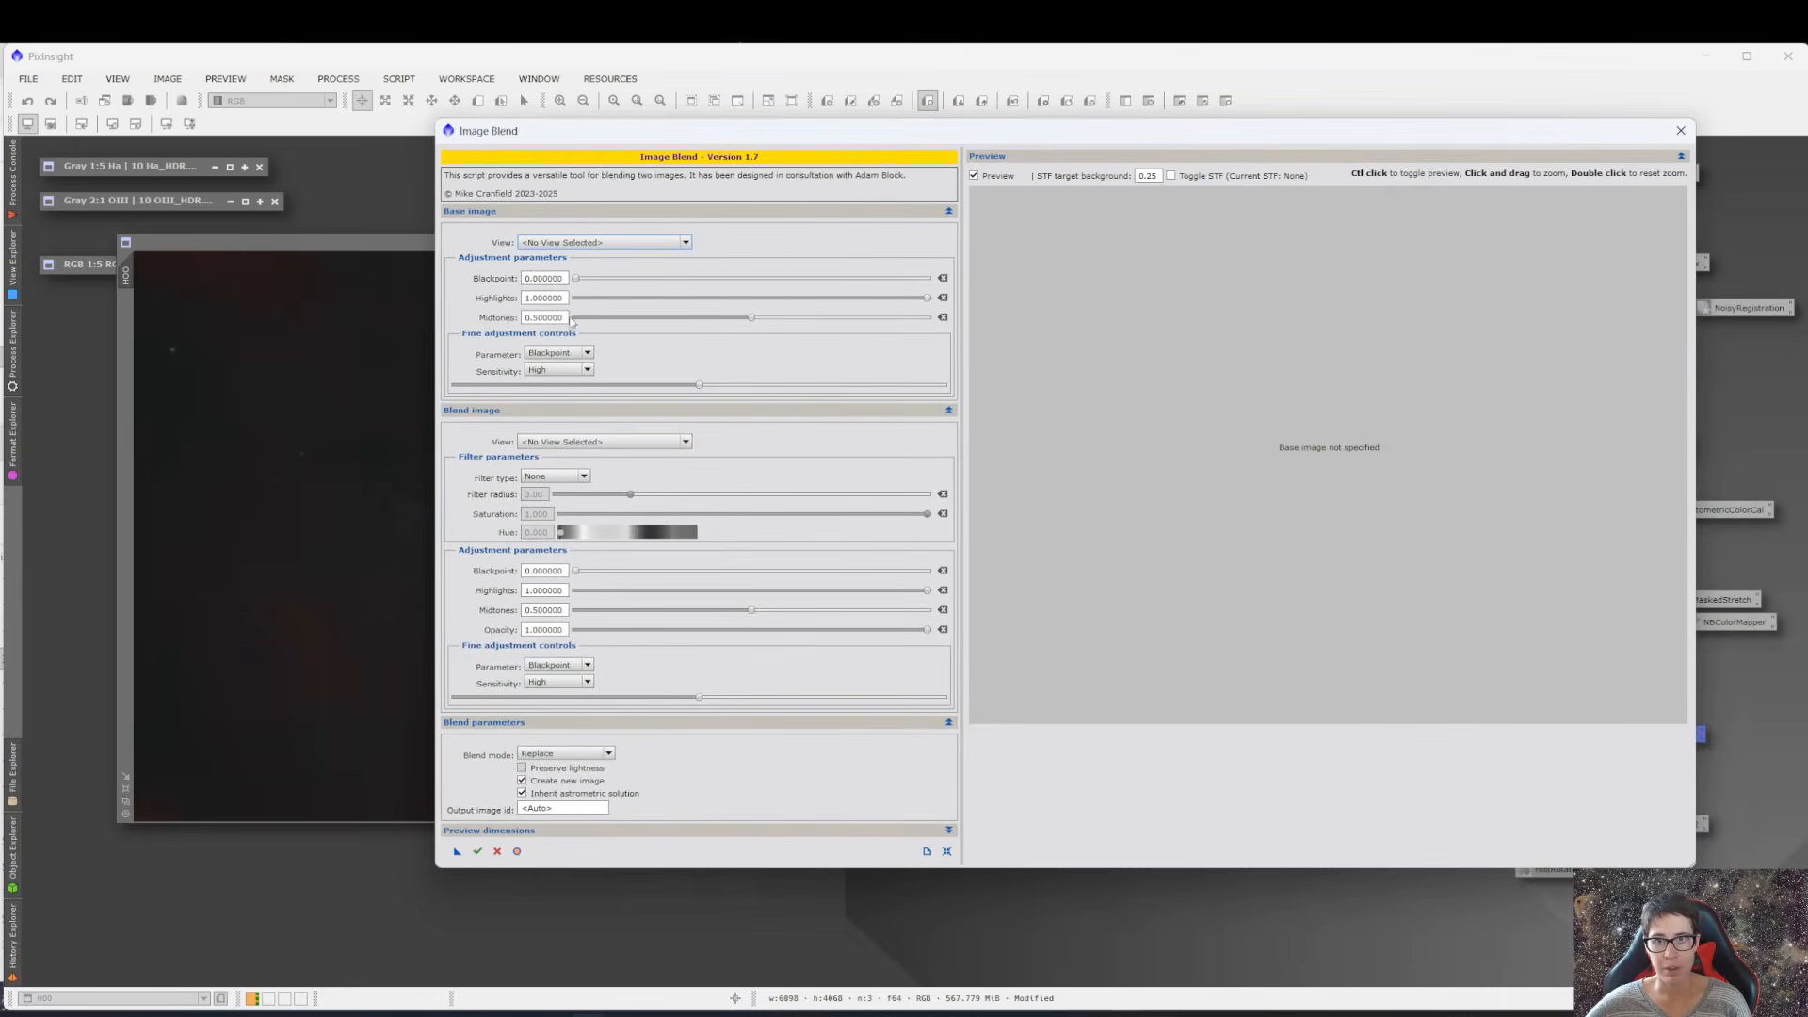
drag(439, 508, 484, 508)
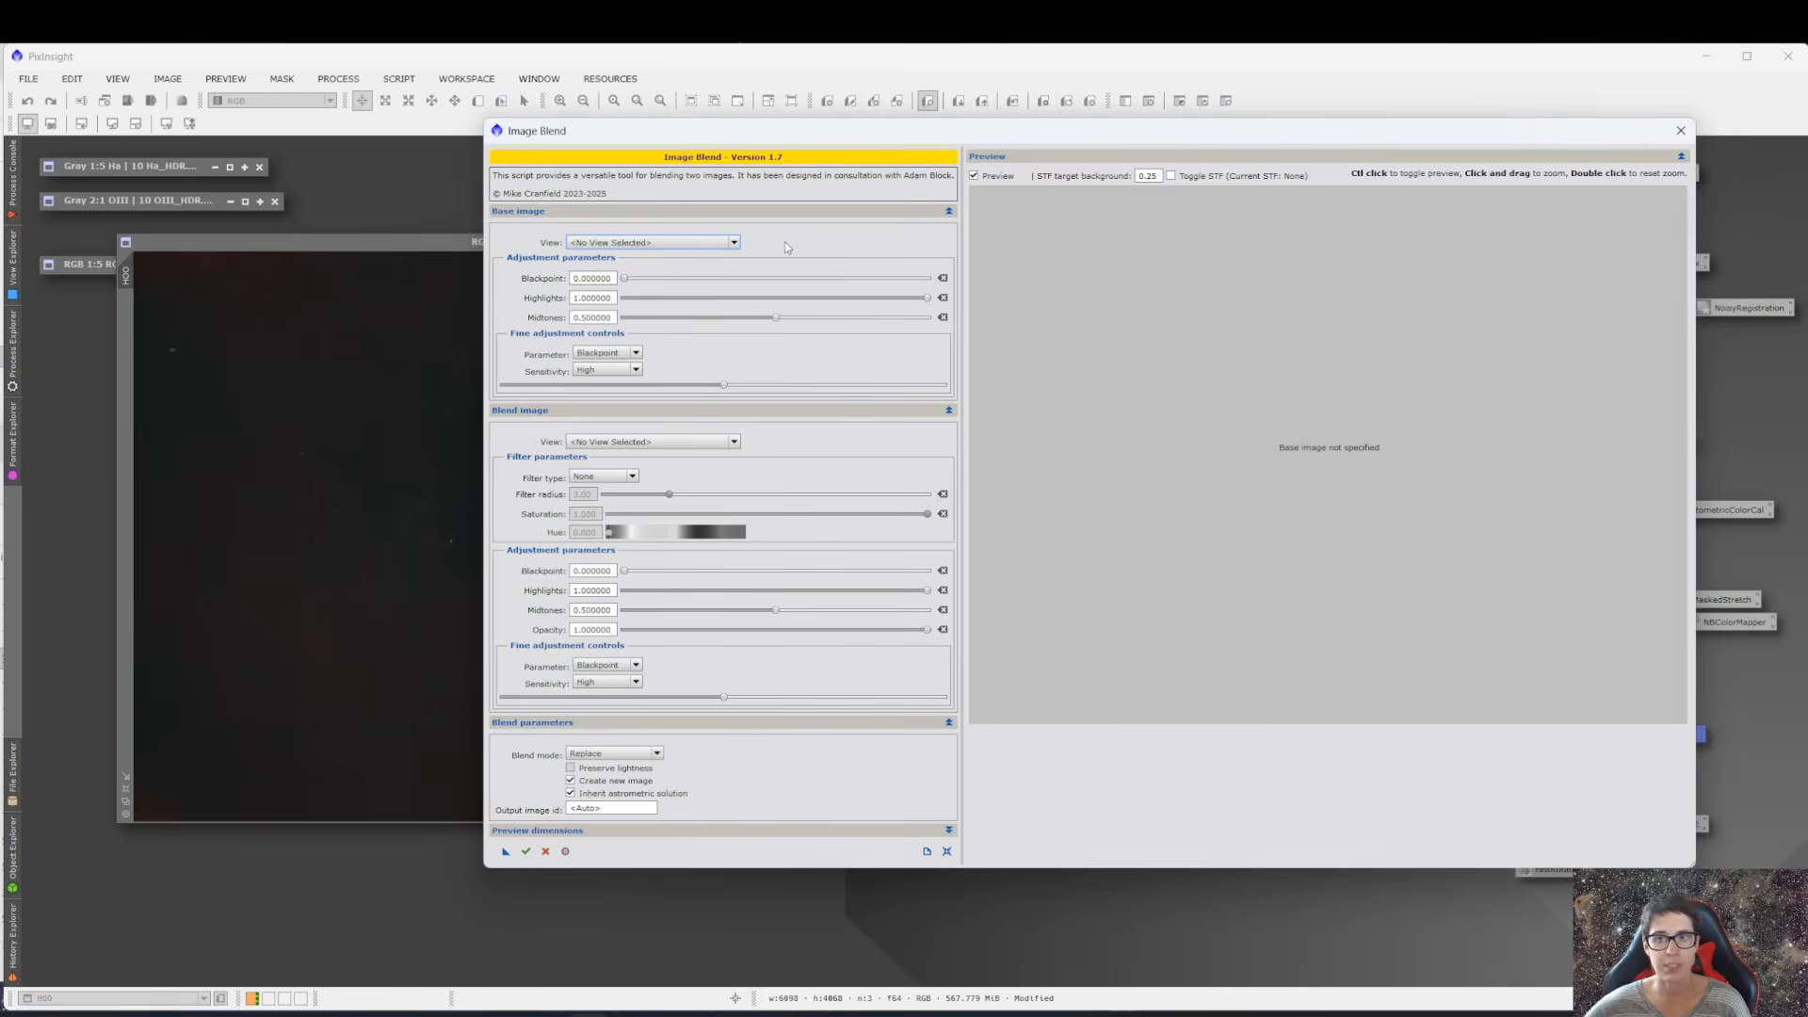
click(706, 244)
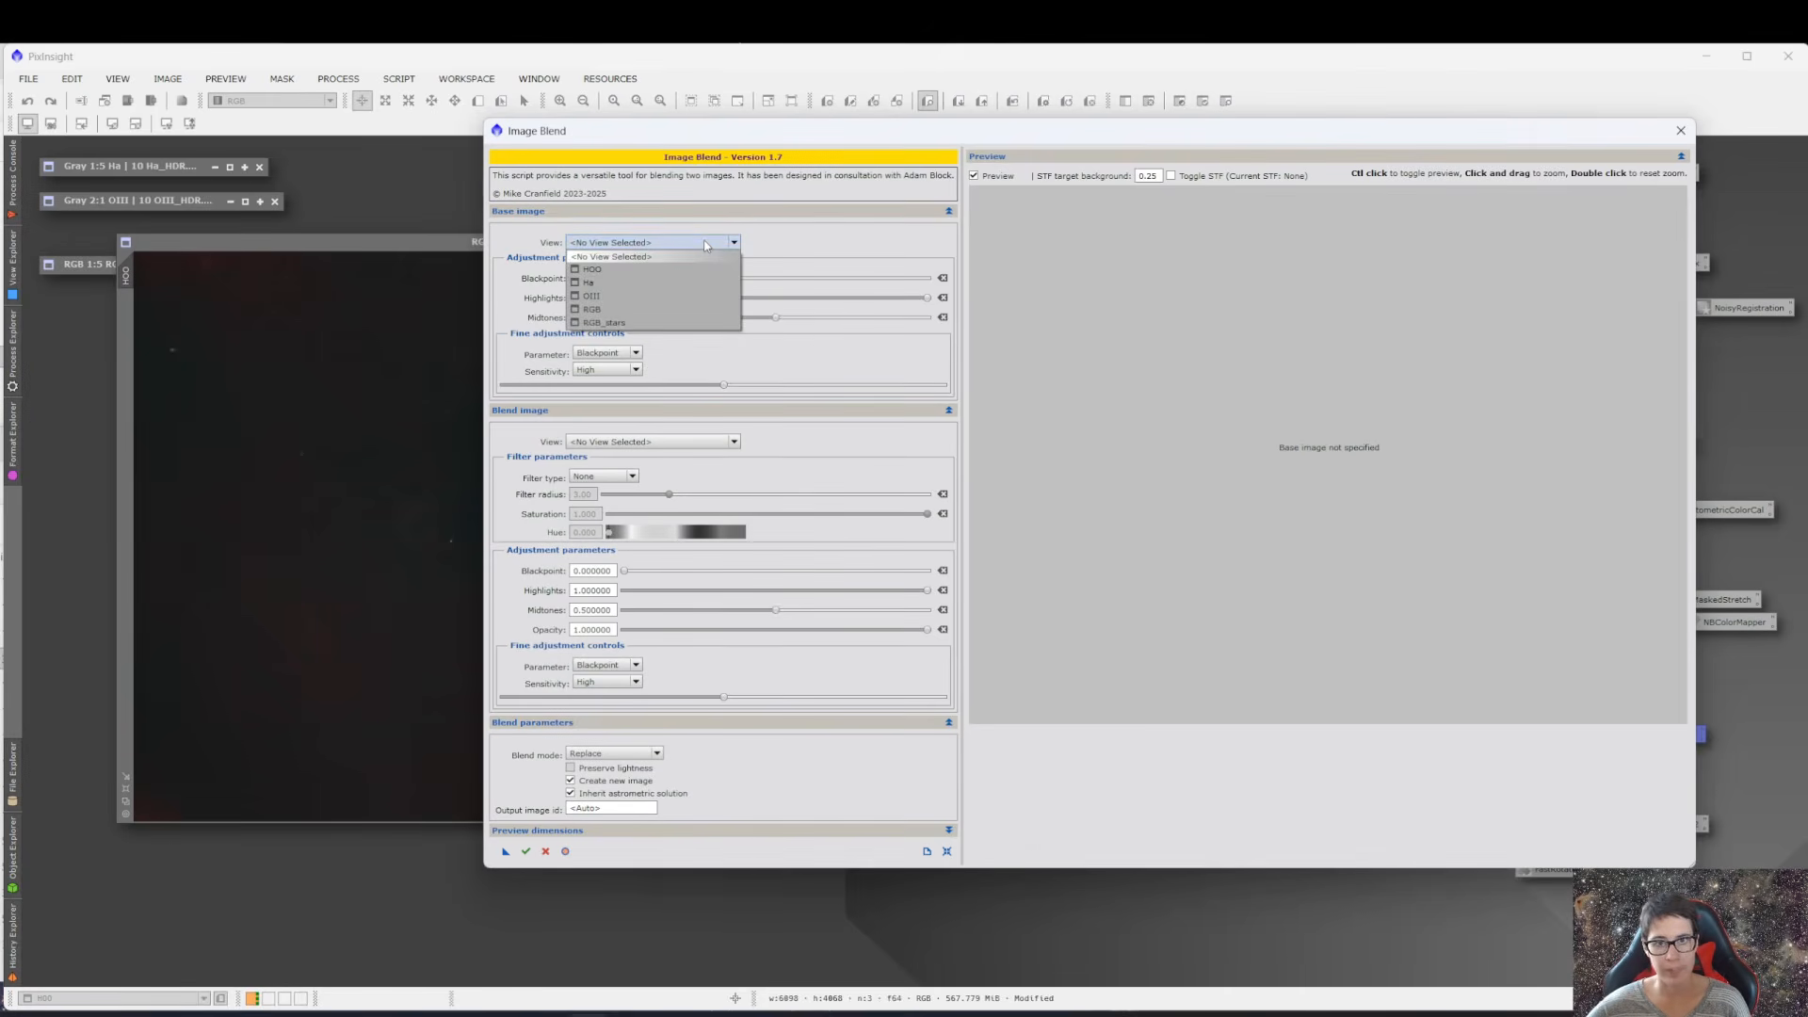
click(635, 269)
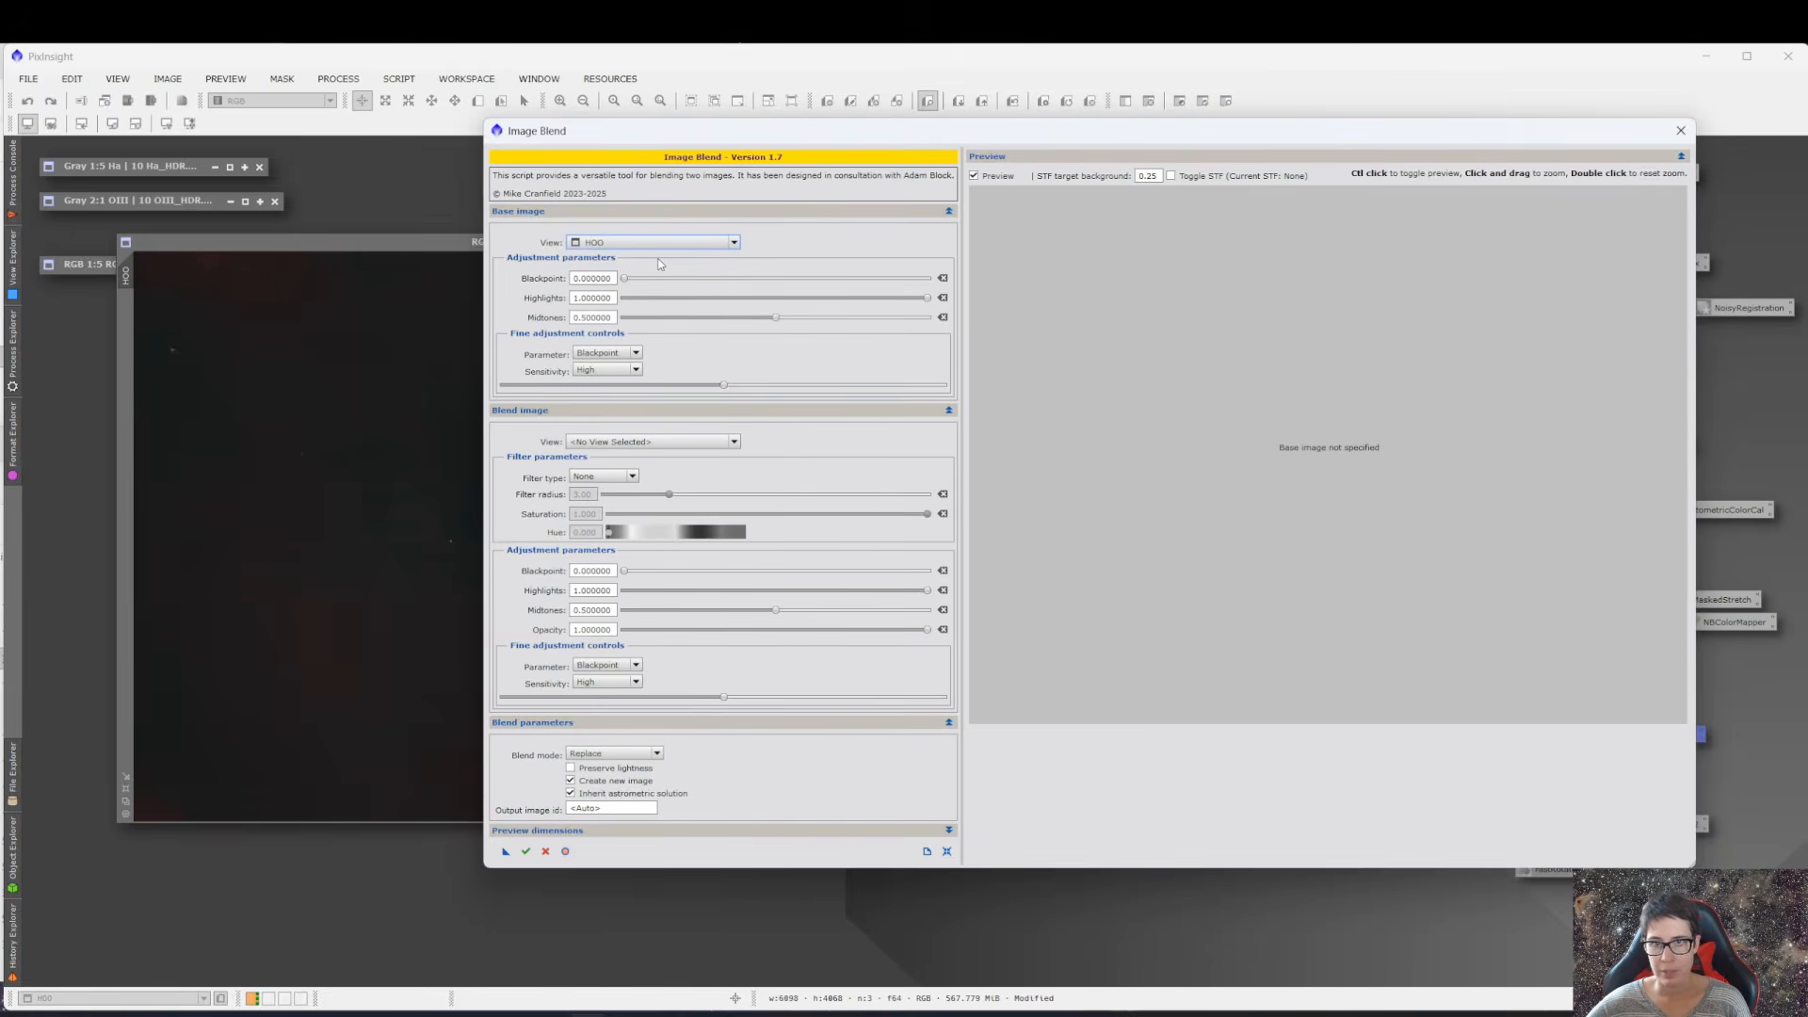
click(664, 441)
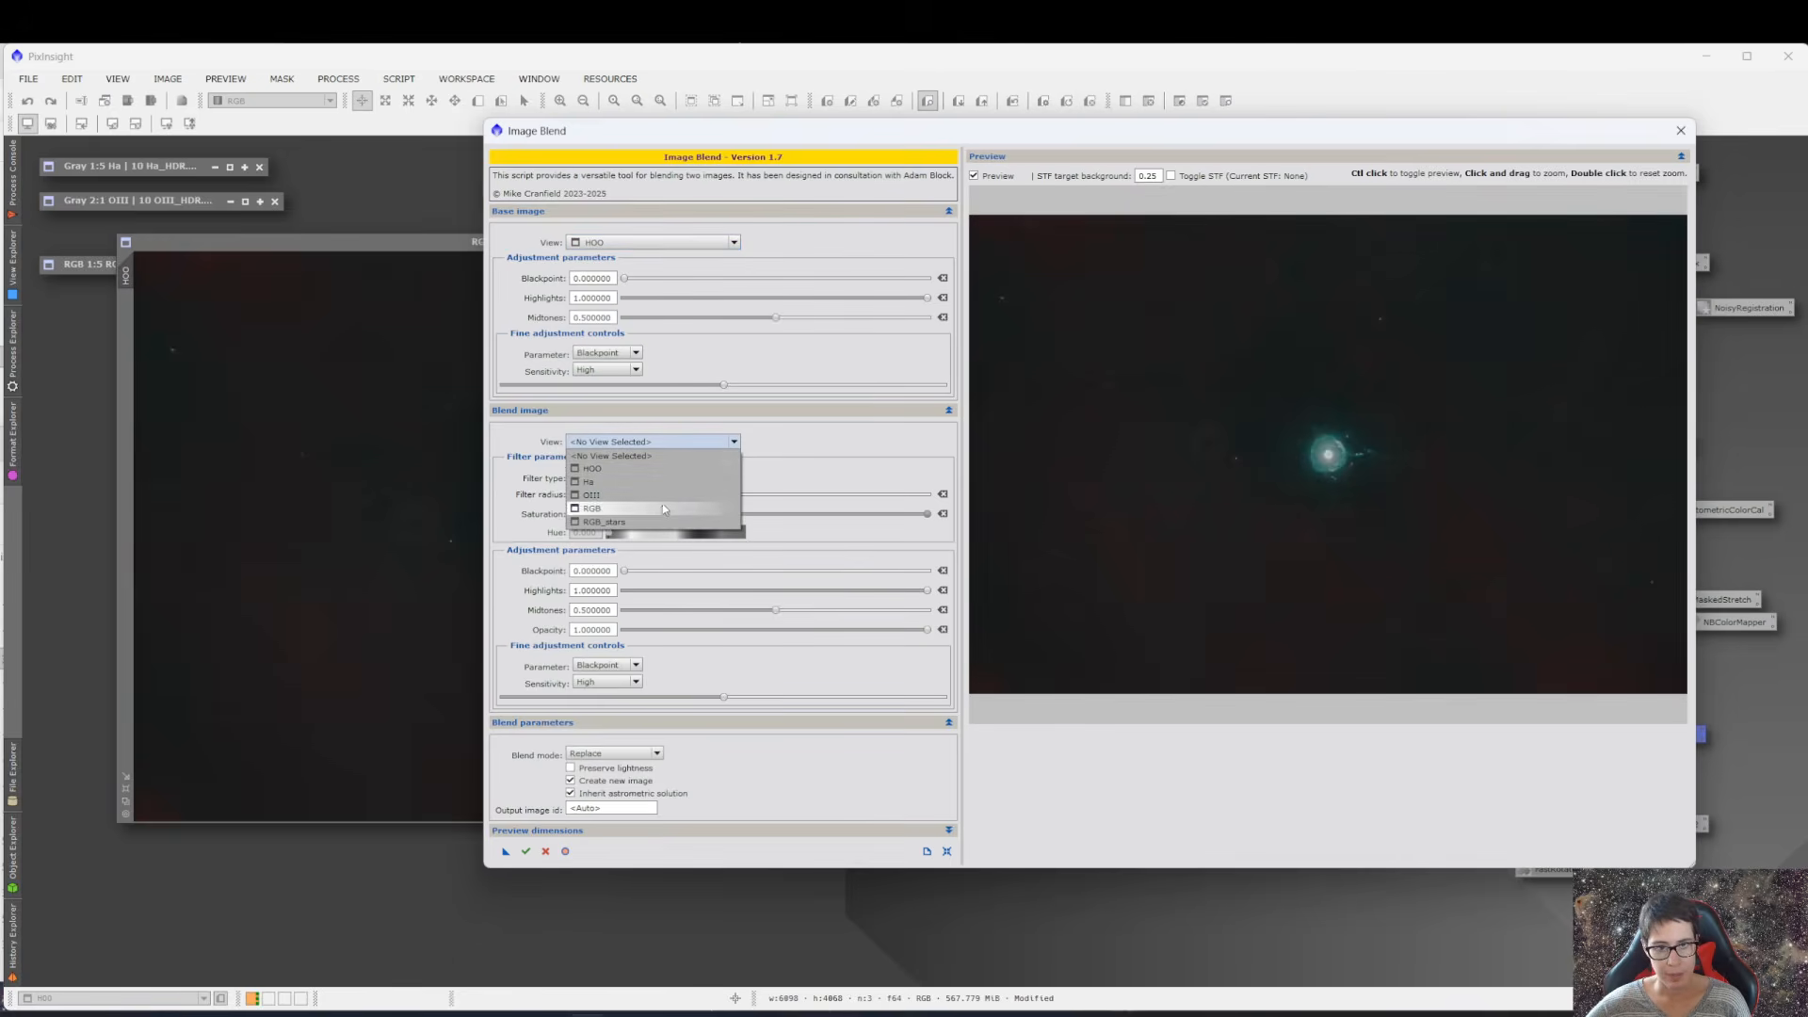
click(663, 508)
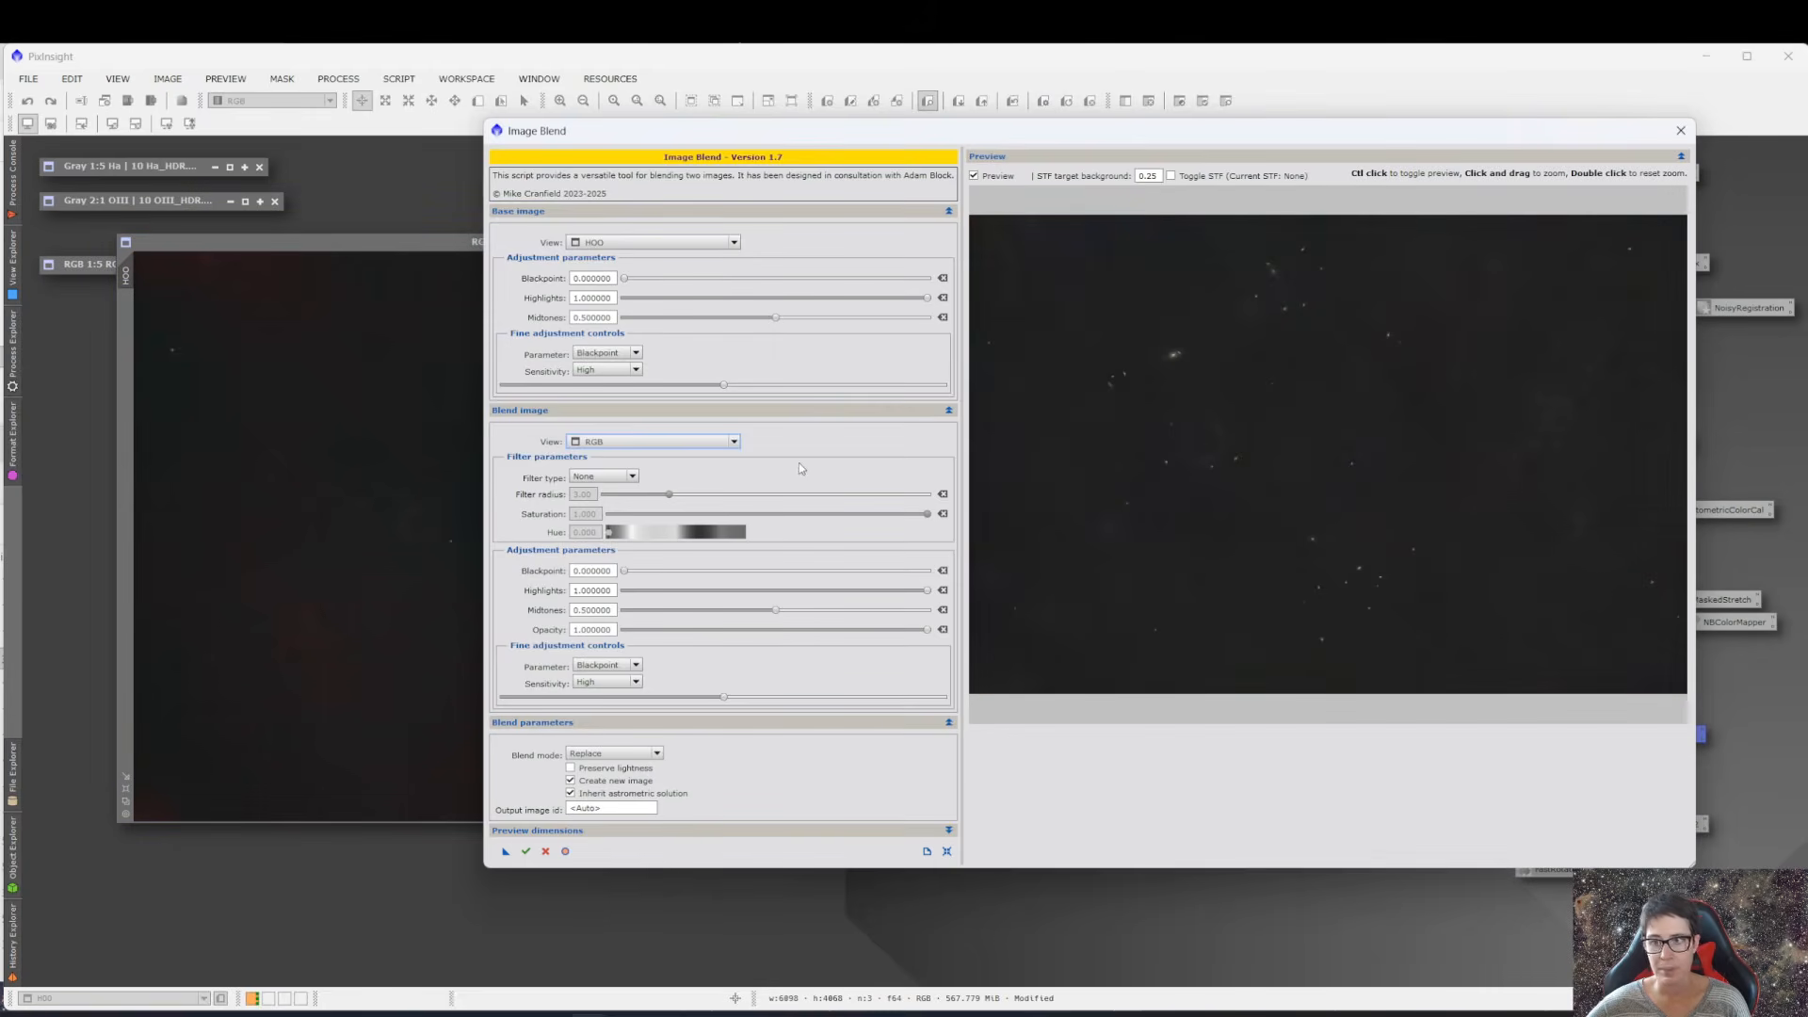
- Blend HOO and RGB into a new image using the Lighten/Max blend mode, and uncover the new image window
click(631, 753)
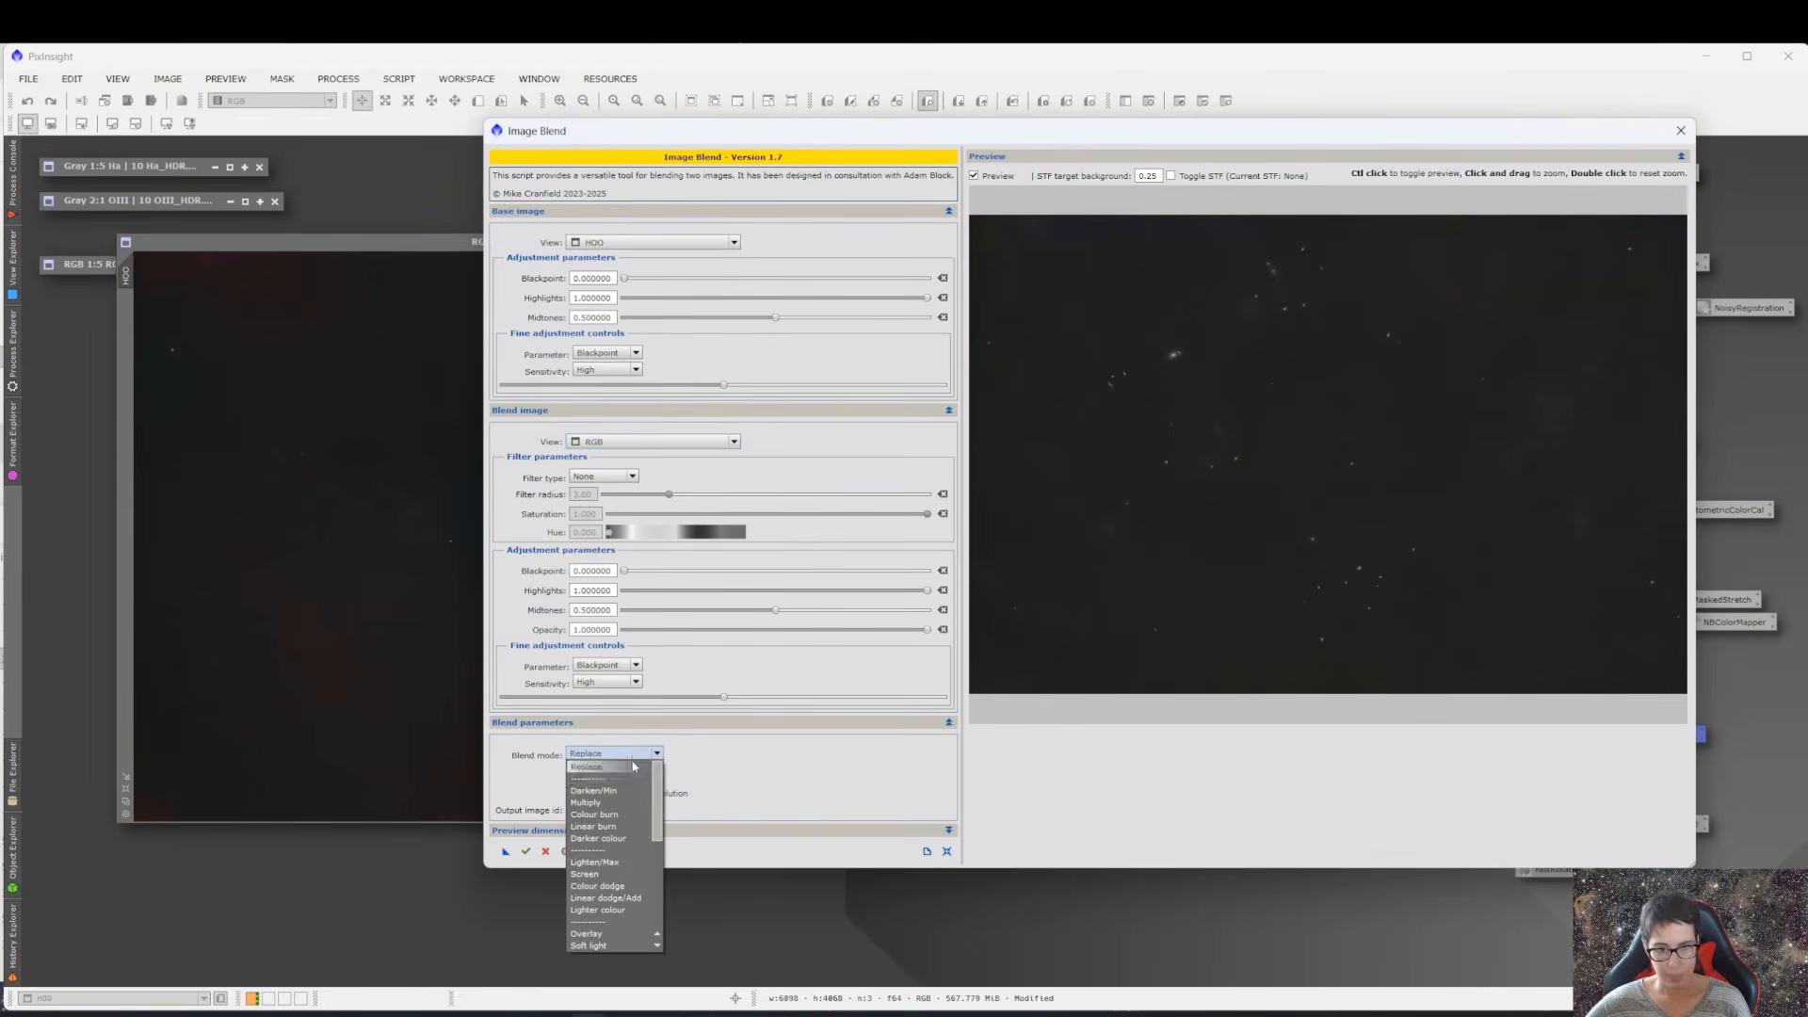
click(598, 862)
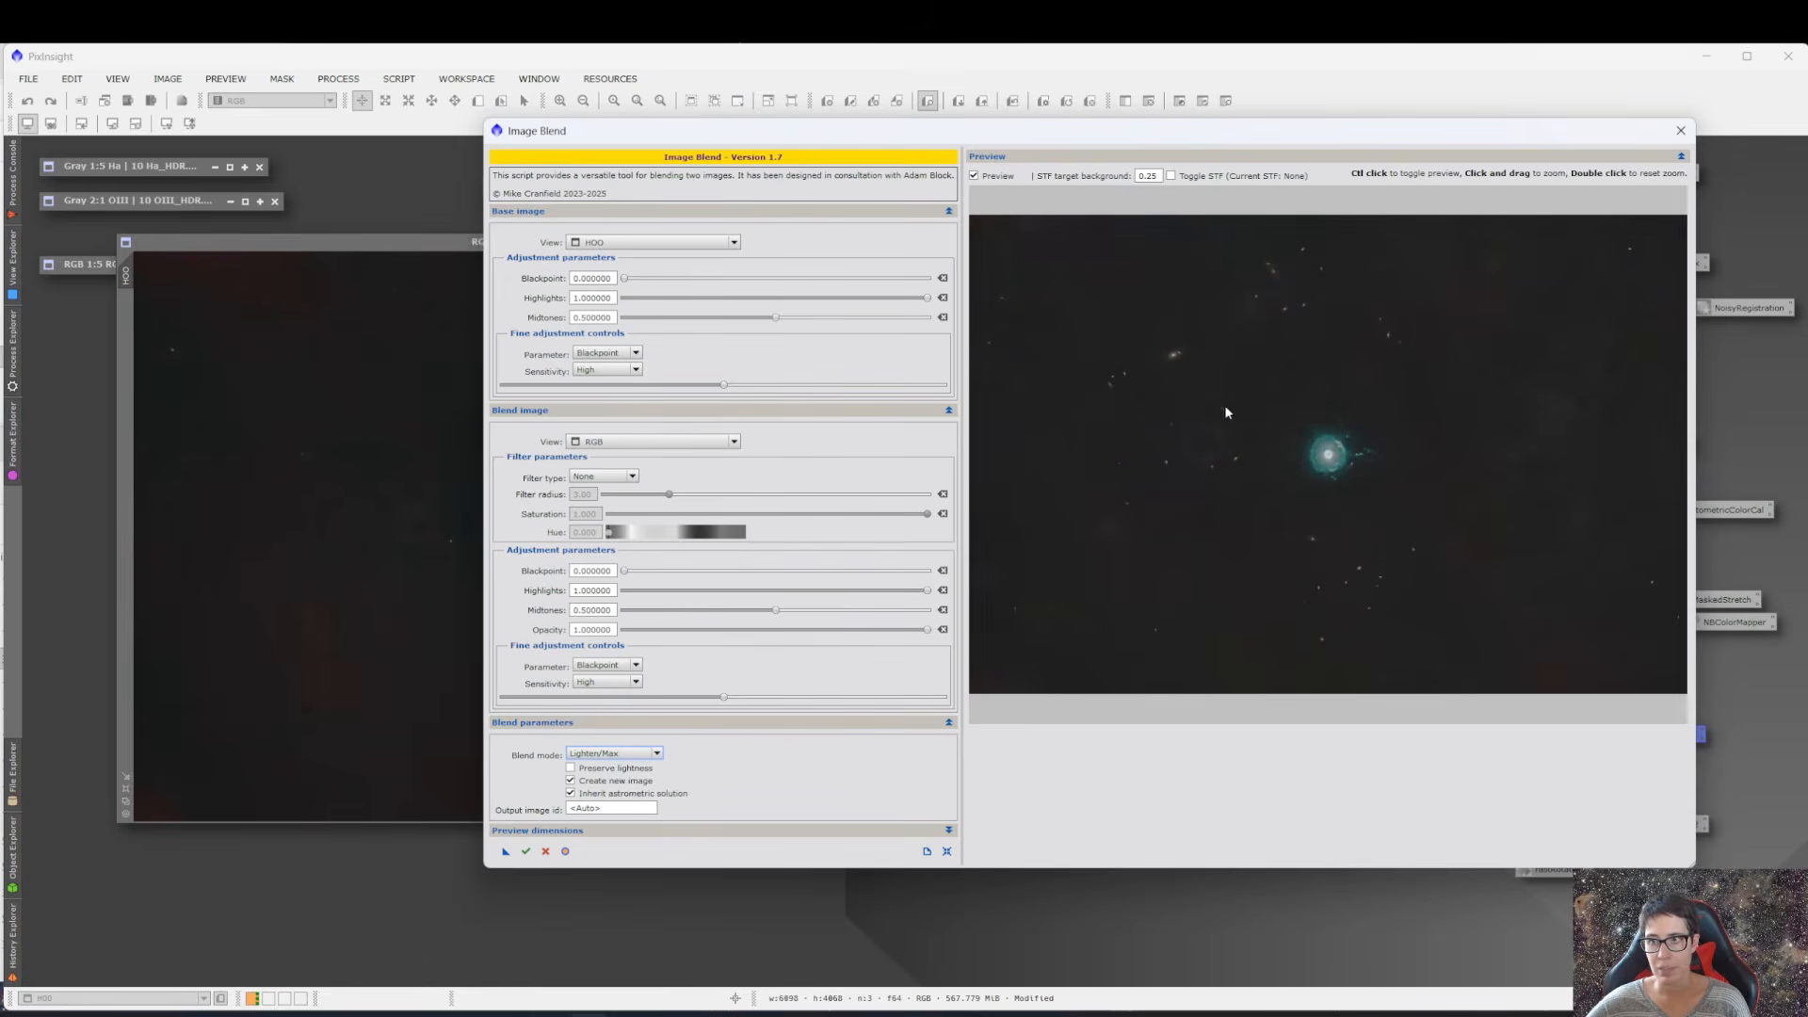
click(526, 853)
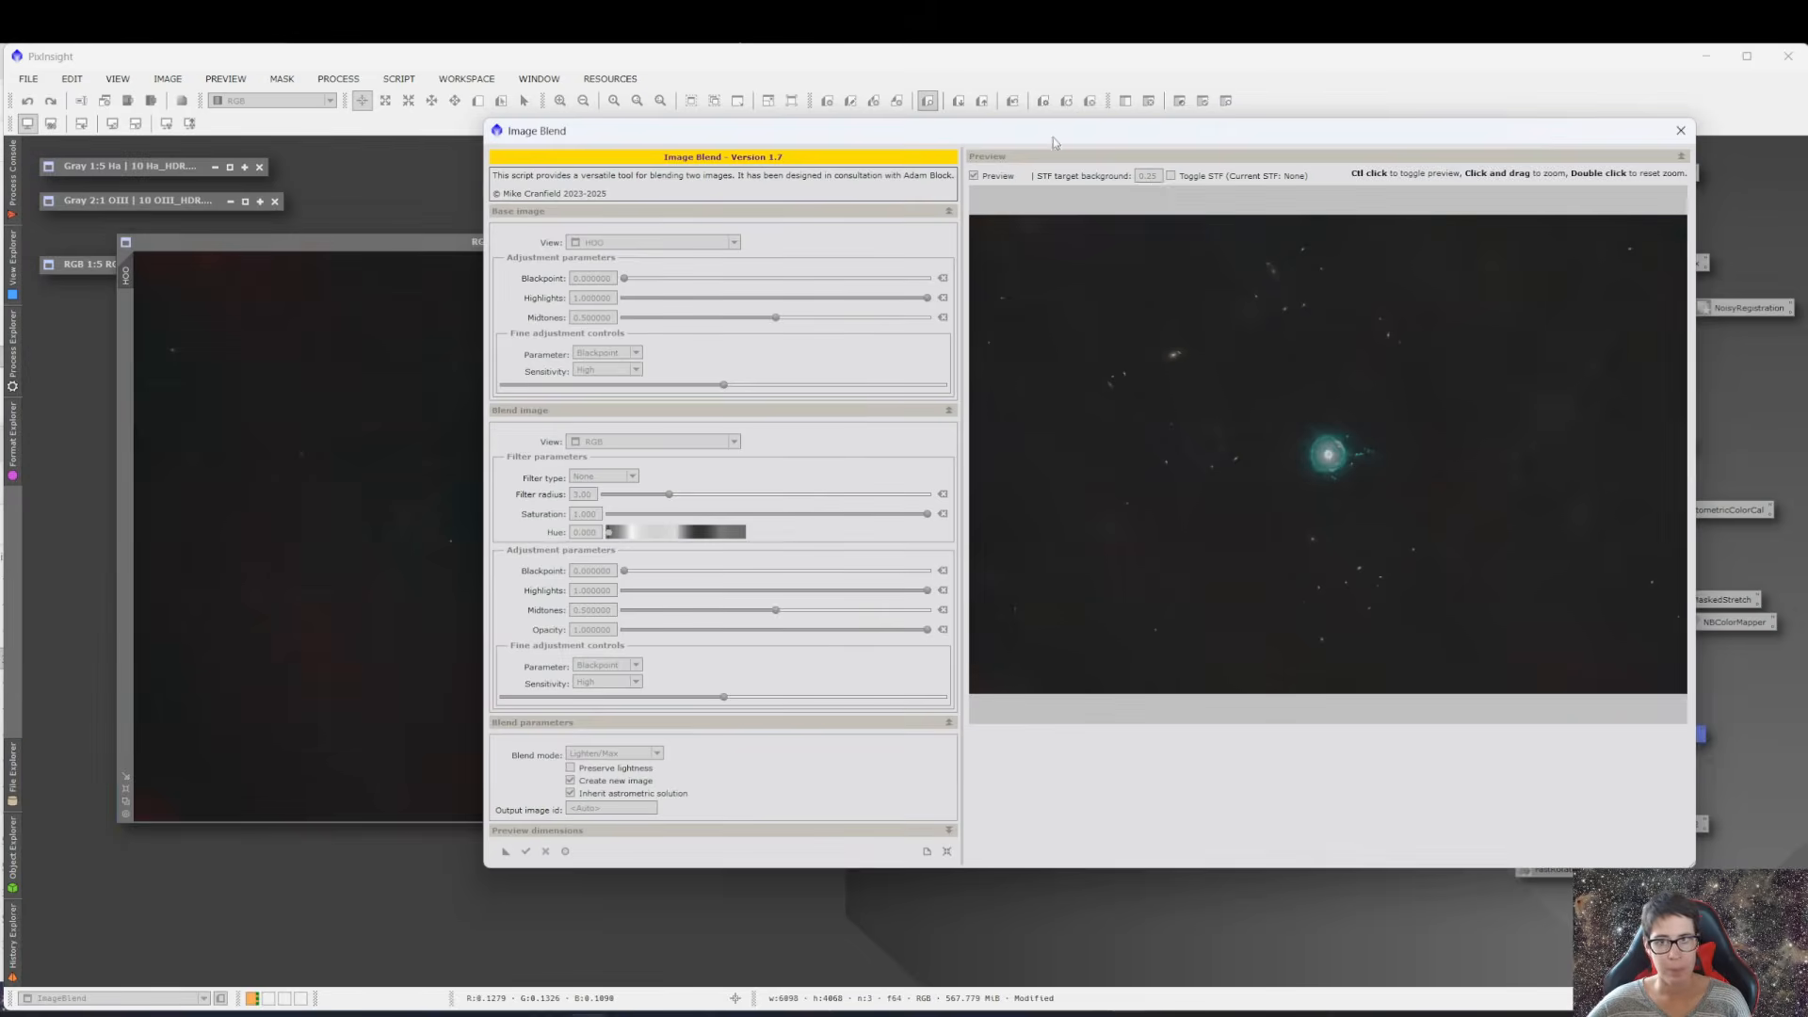
drag(1059, 130, 1807, 249)
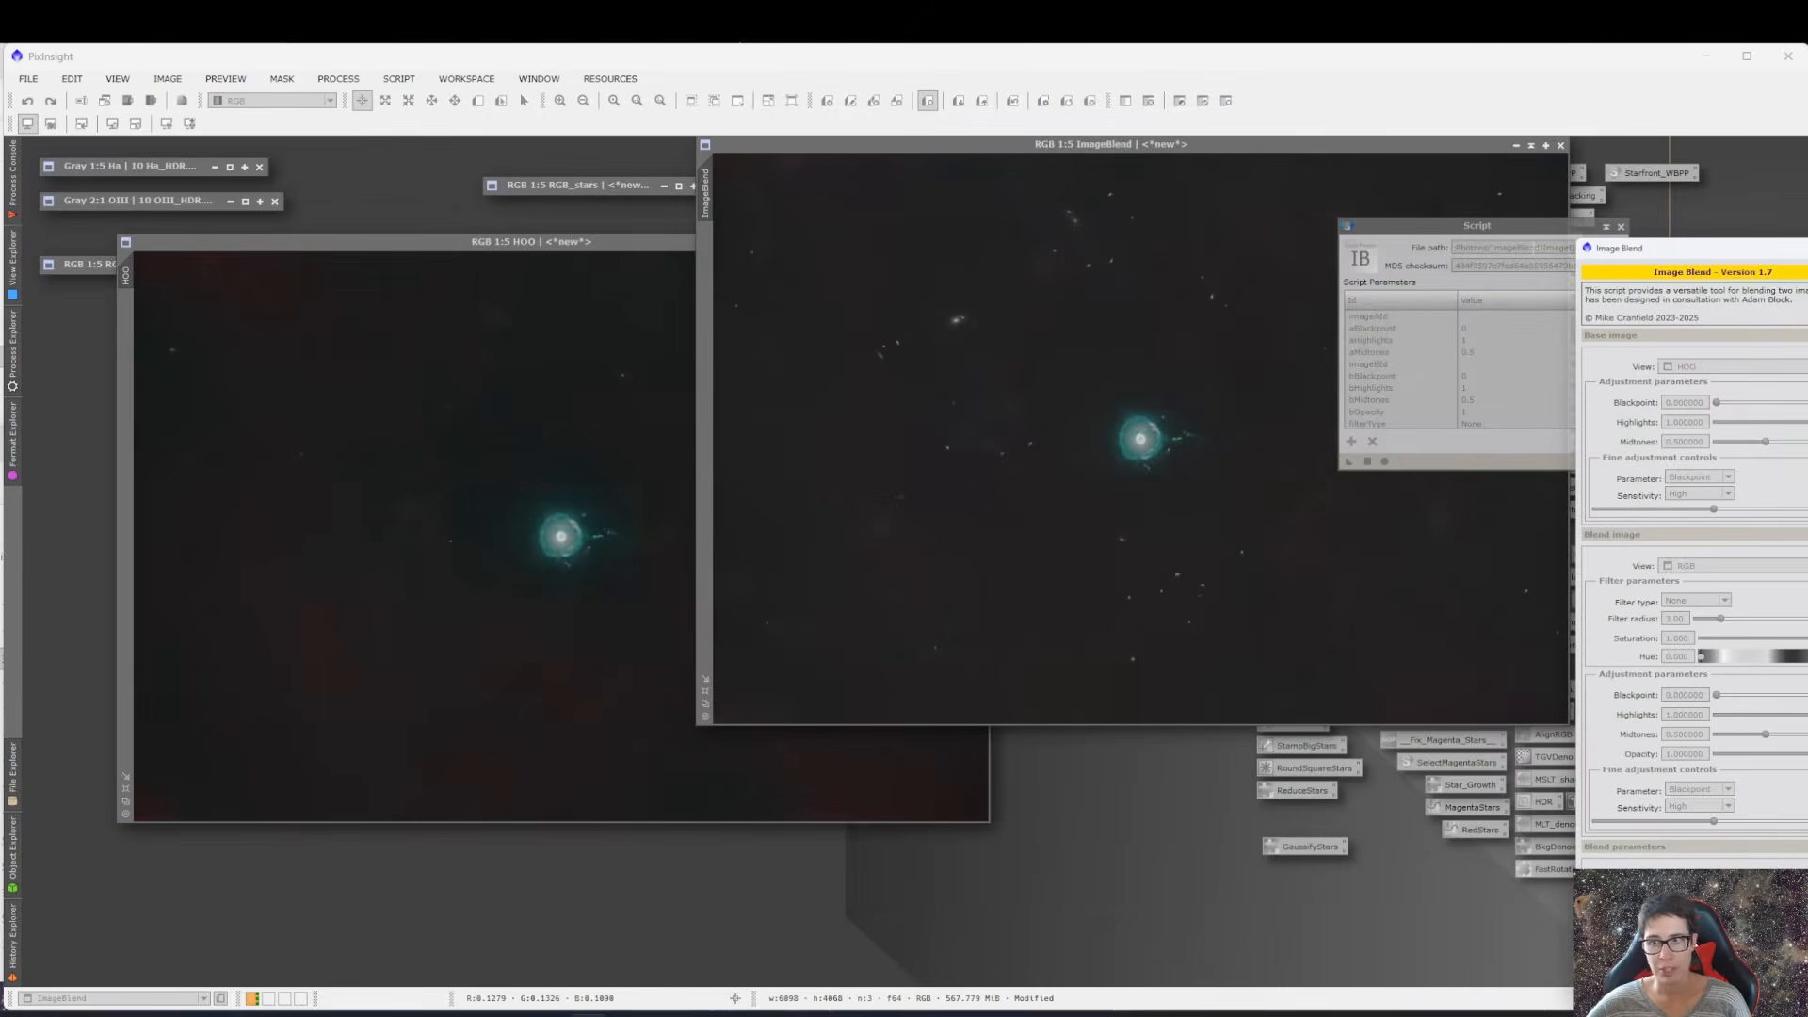
- Set up a second blend with ImageBlend as the base image and RGB_stars as the blend image
drag(1807, 248, 857, 192)
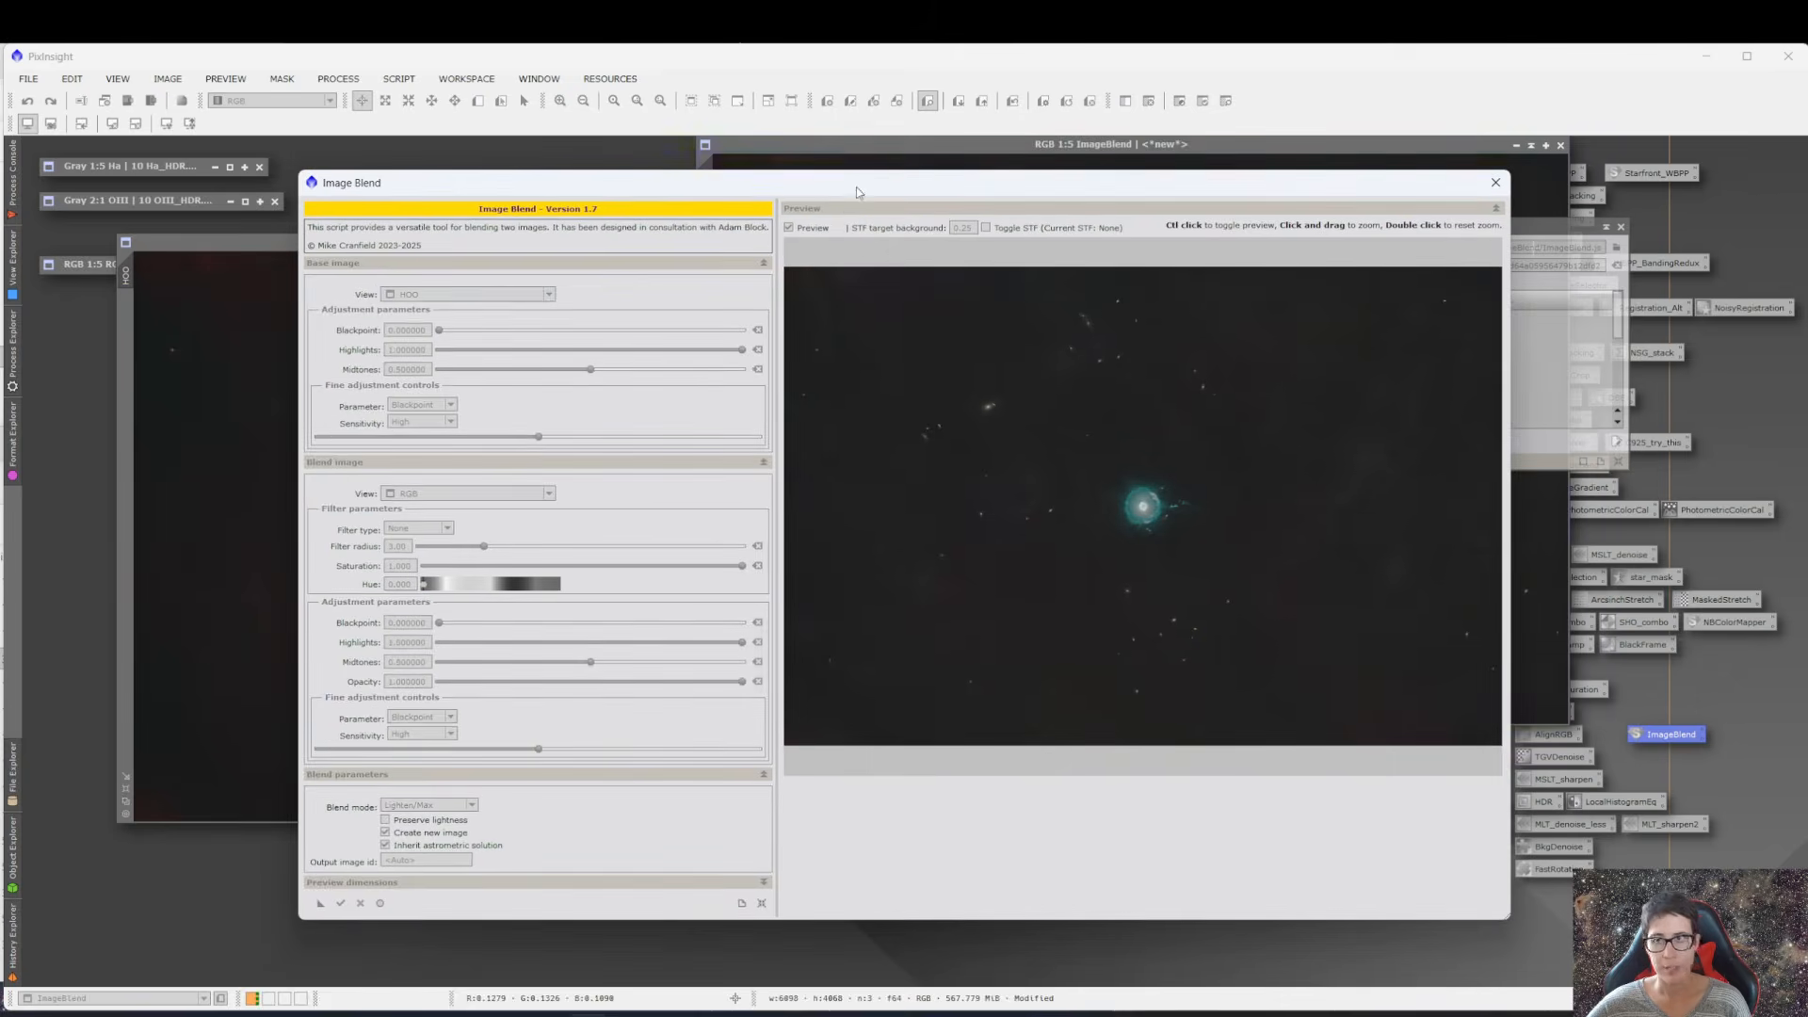
click(475, 295)
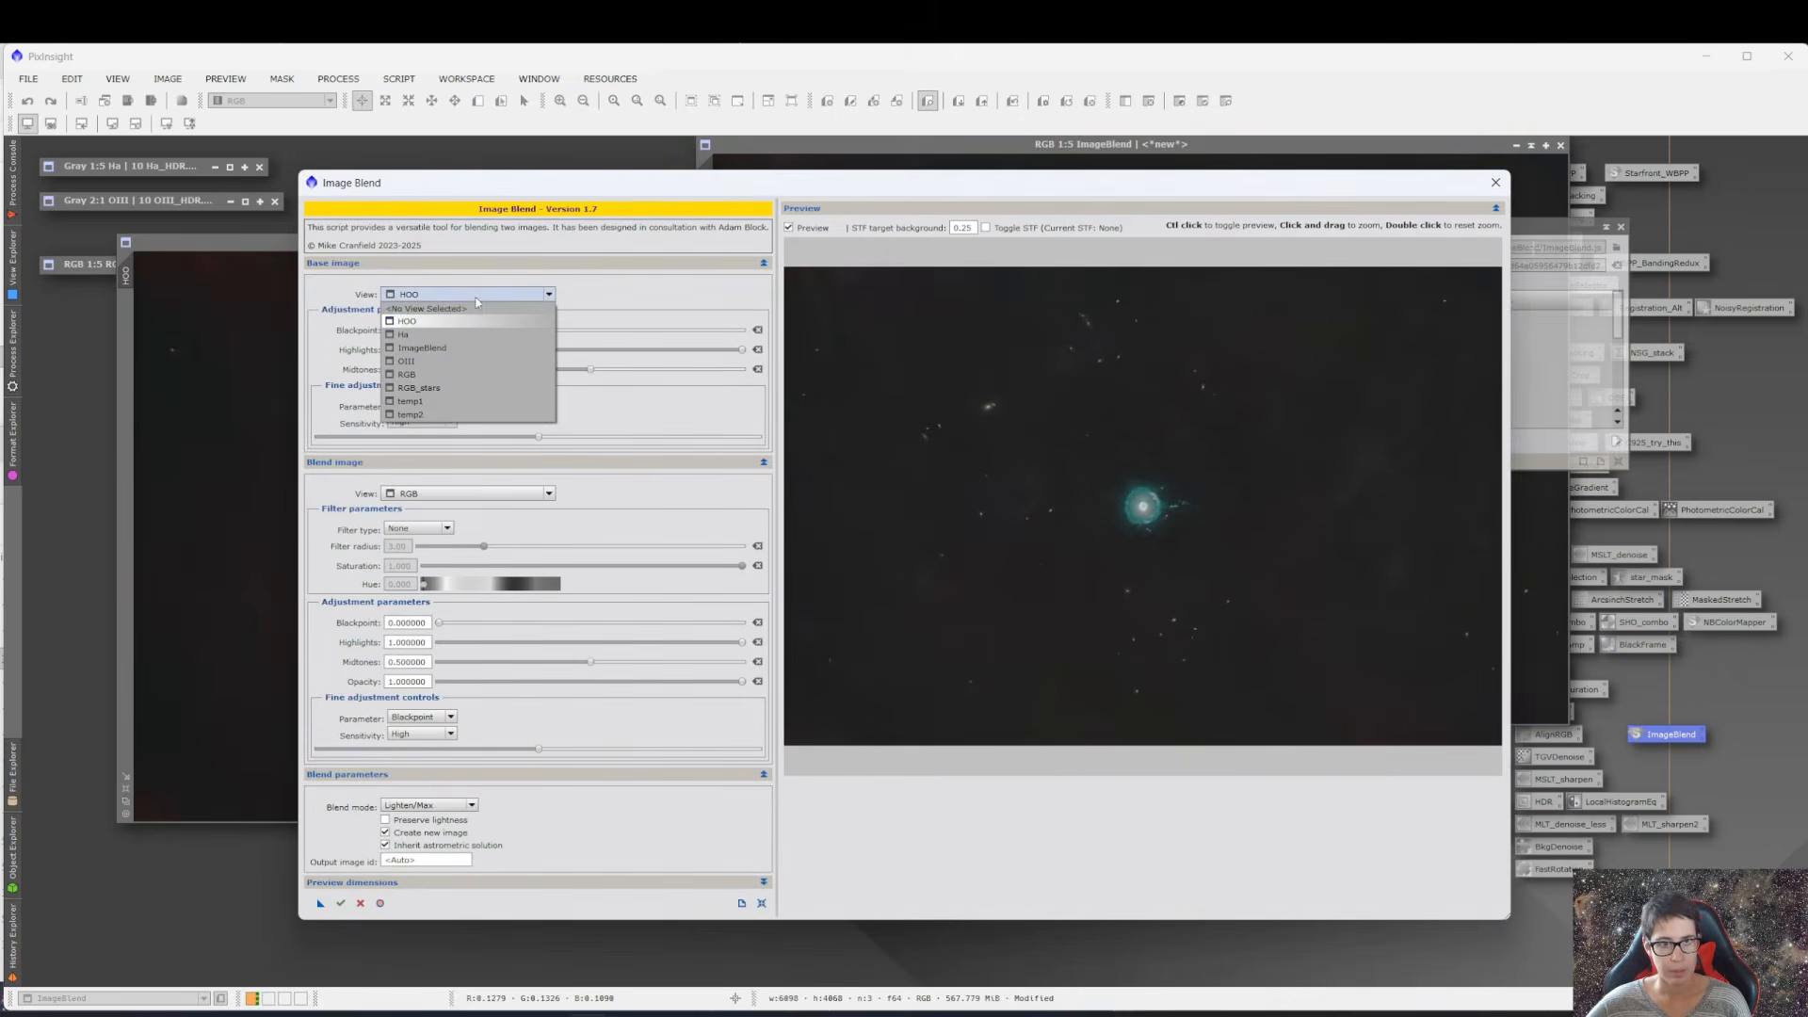
click(424, 347)
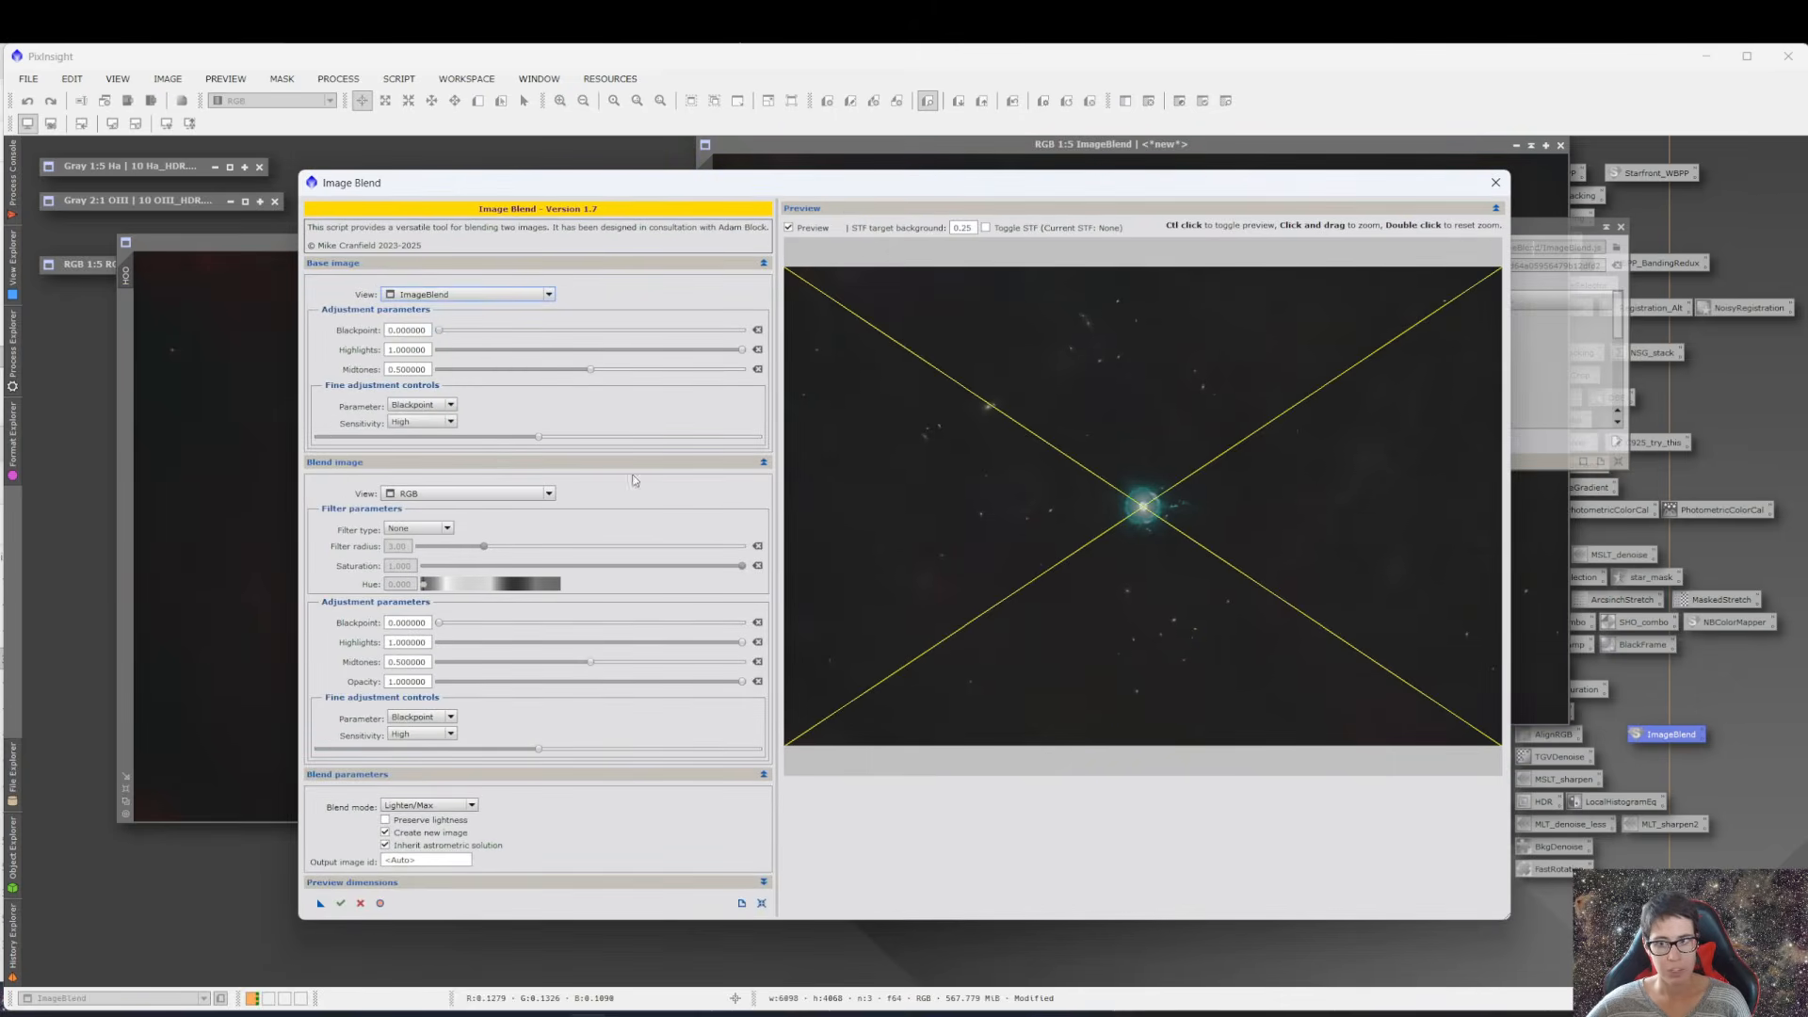
click(452, 503)
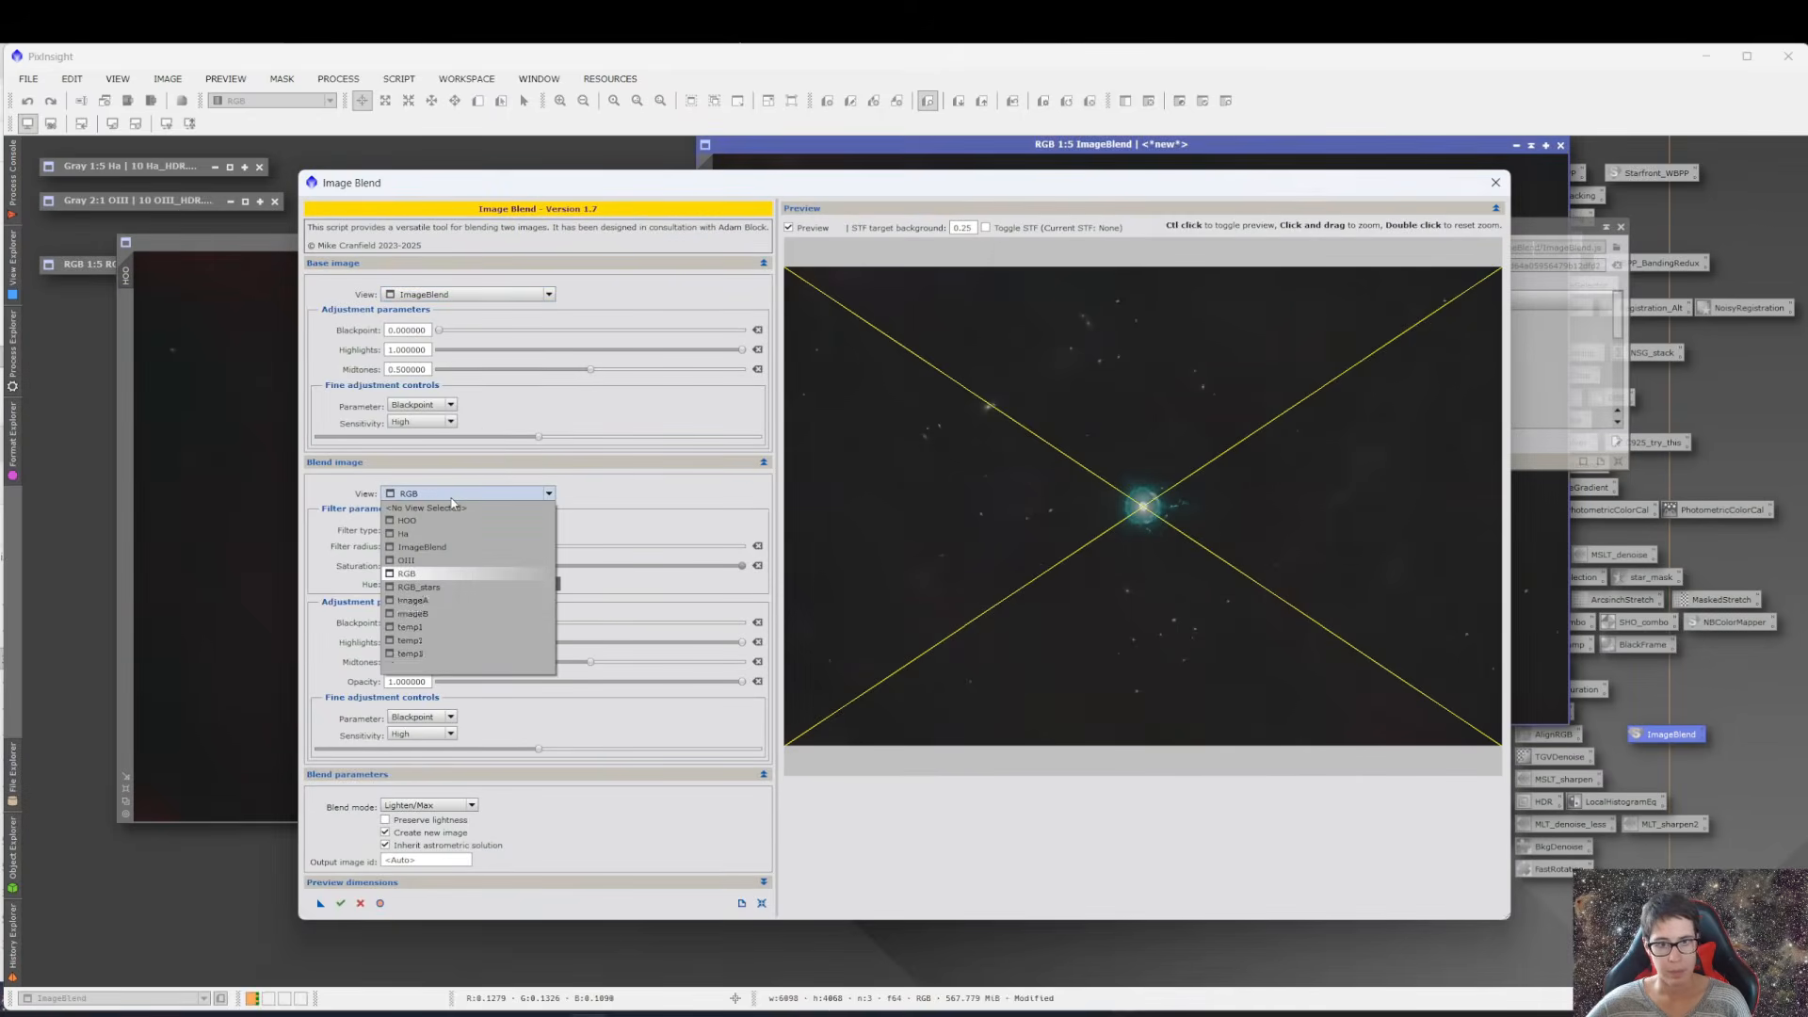
click(451, 588)
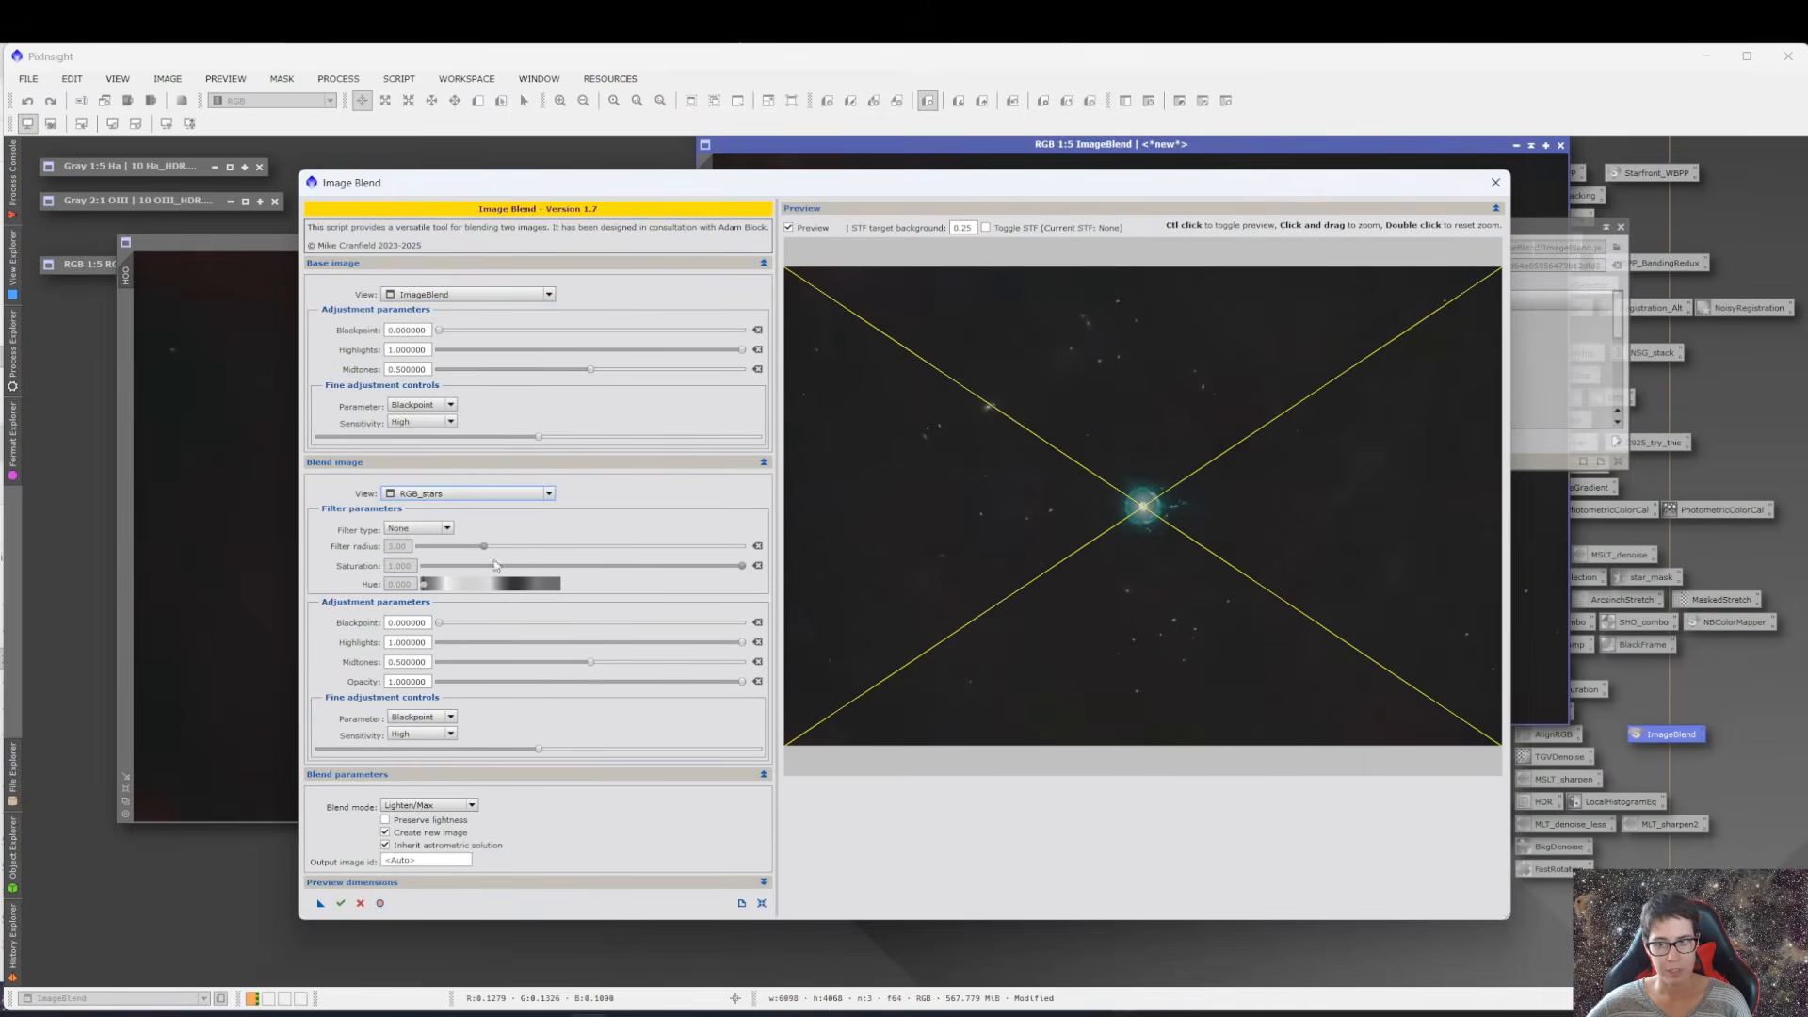
- Add the RGB stars using the Screen blend mode, generating a new image, and close the ImageBlend script and its instance window
click(461, 808)
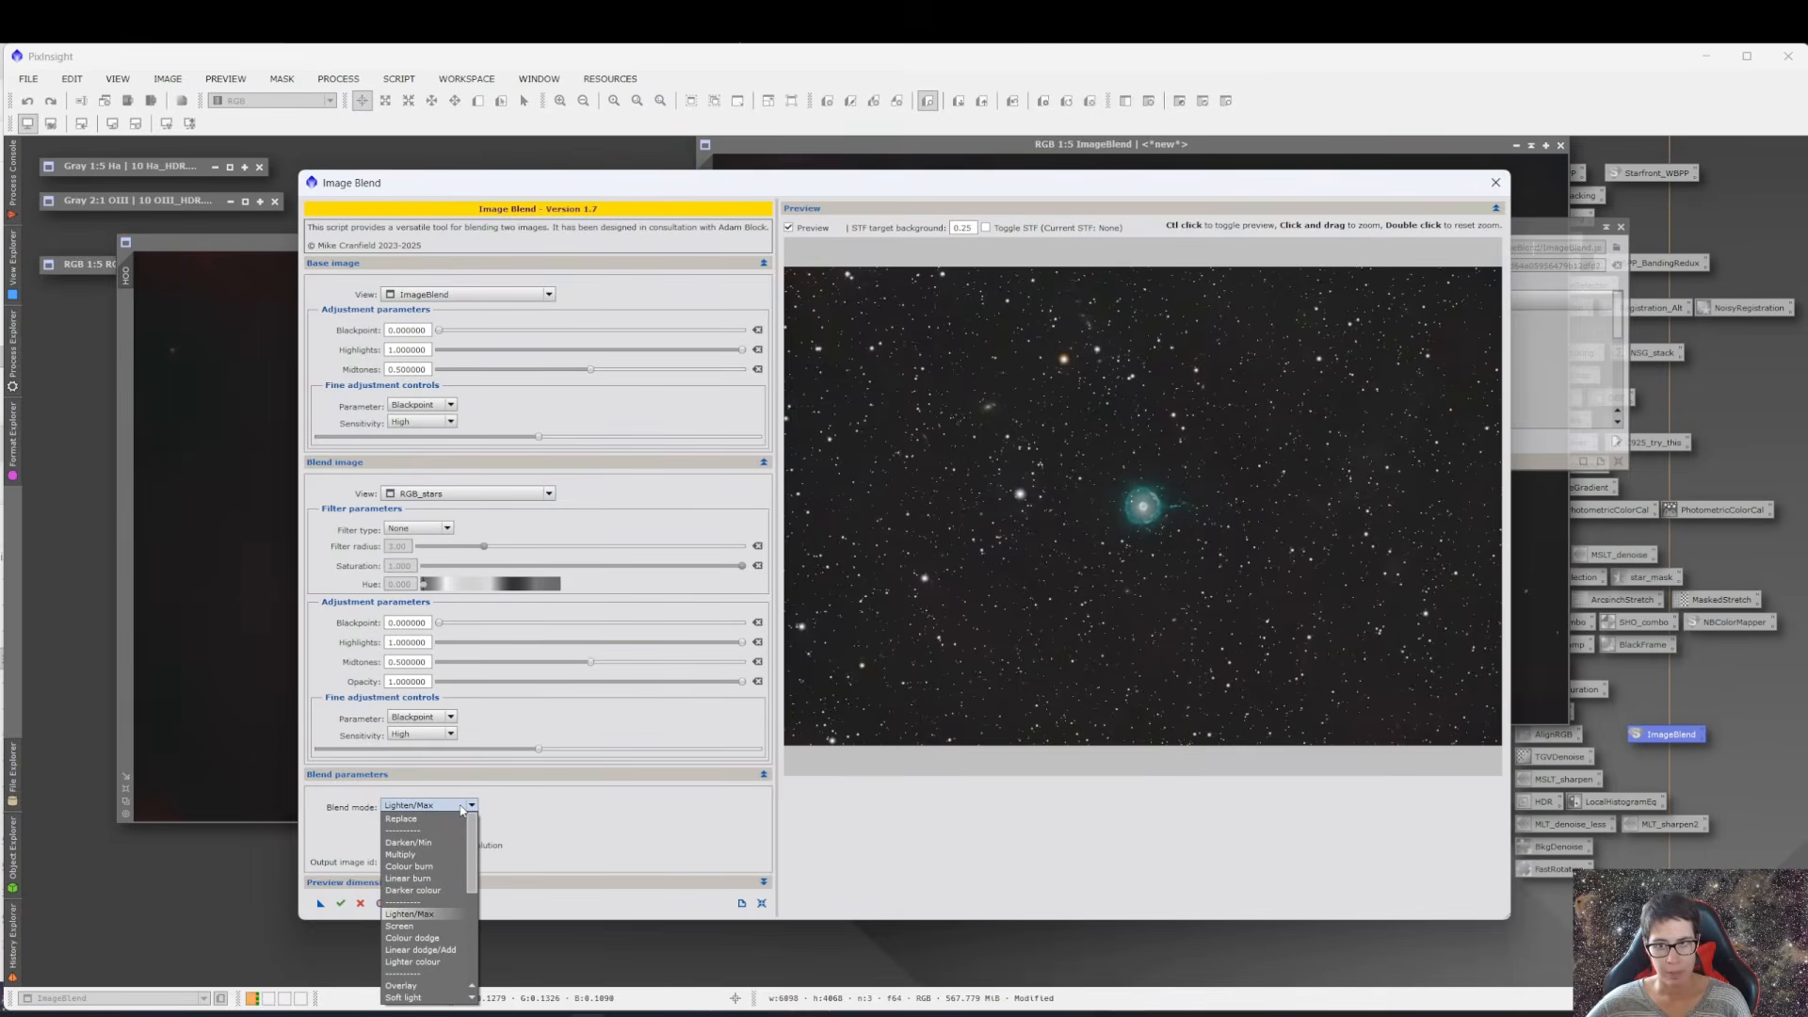
click(435, 927)
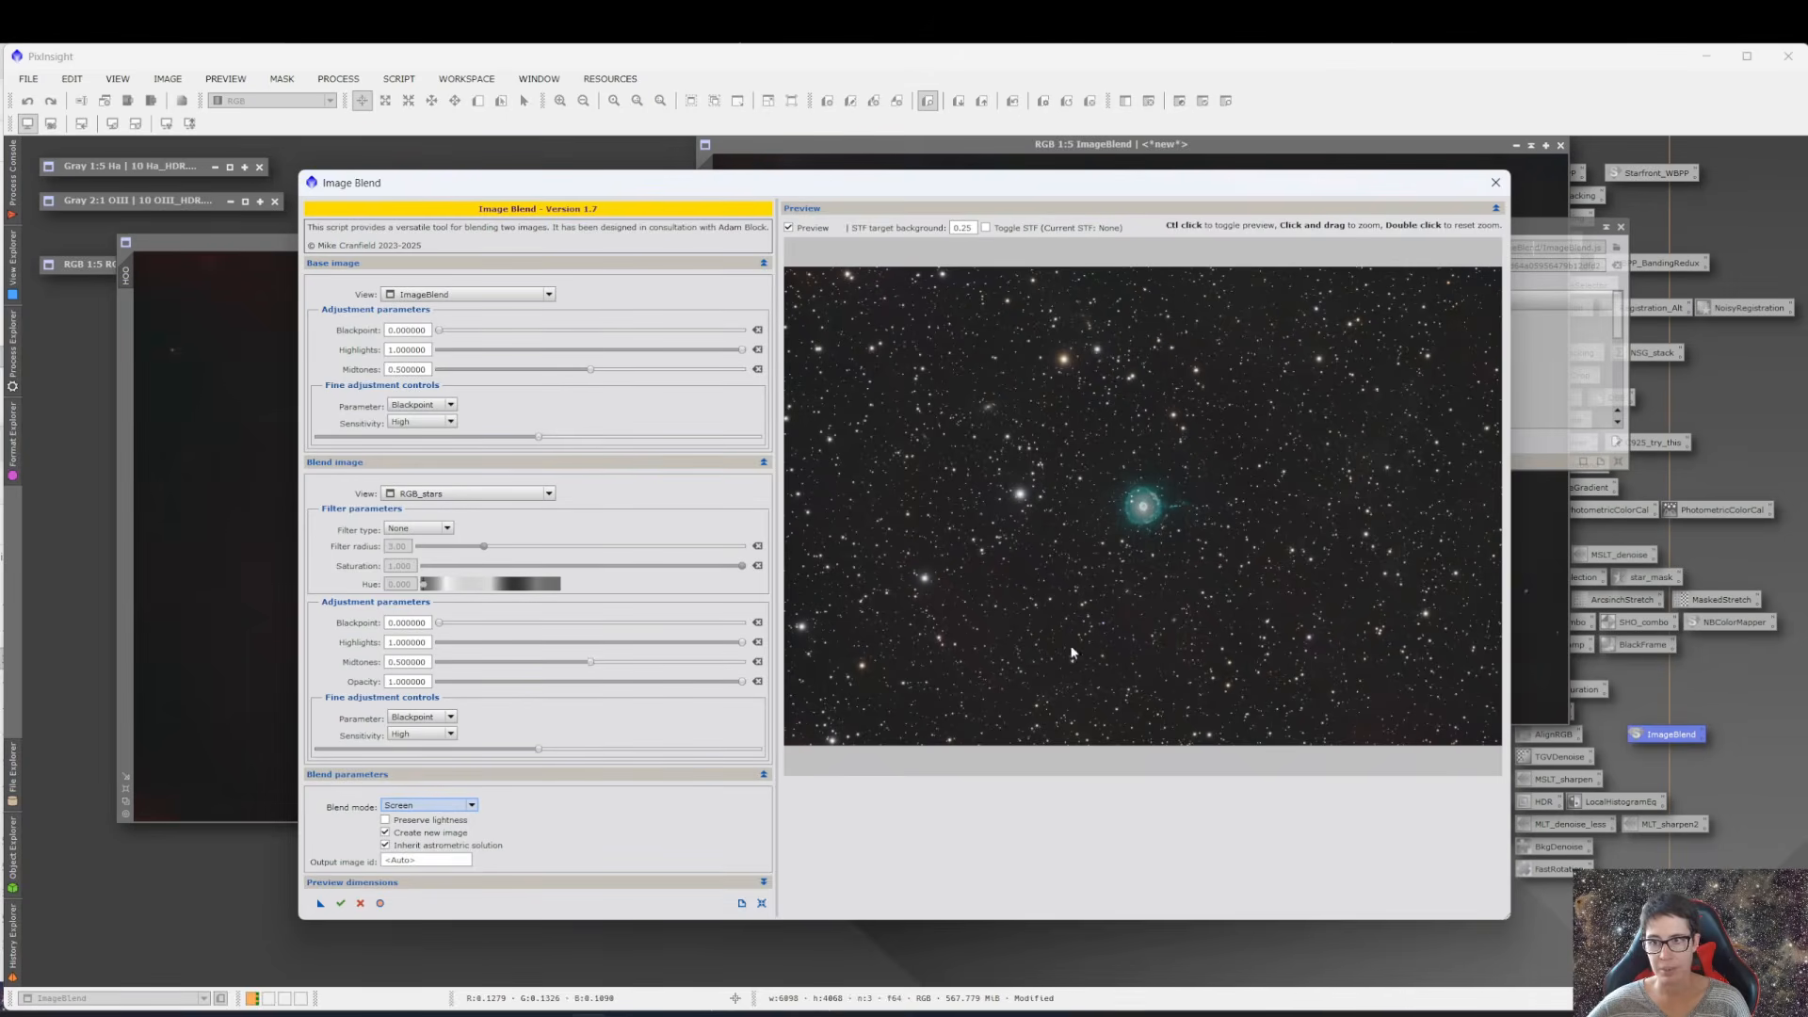
click(340, 904)
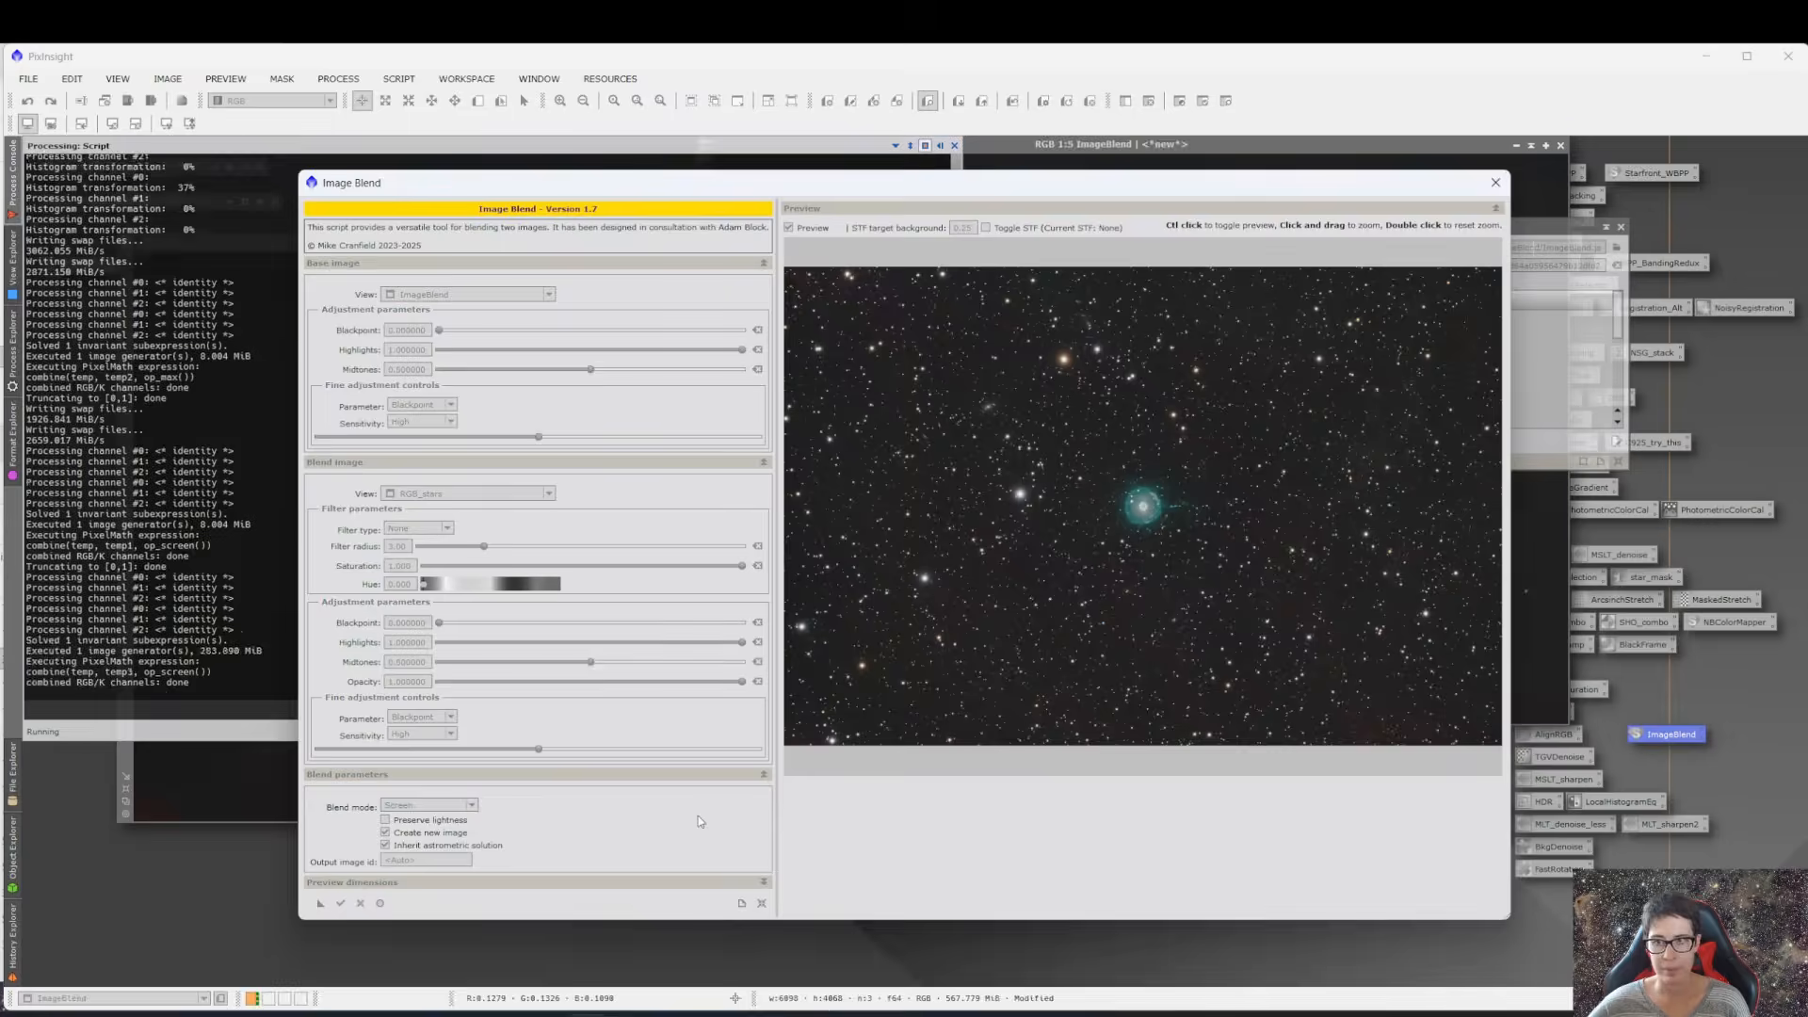
click(1496, 182)
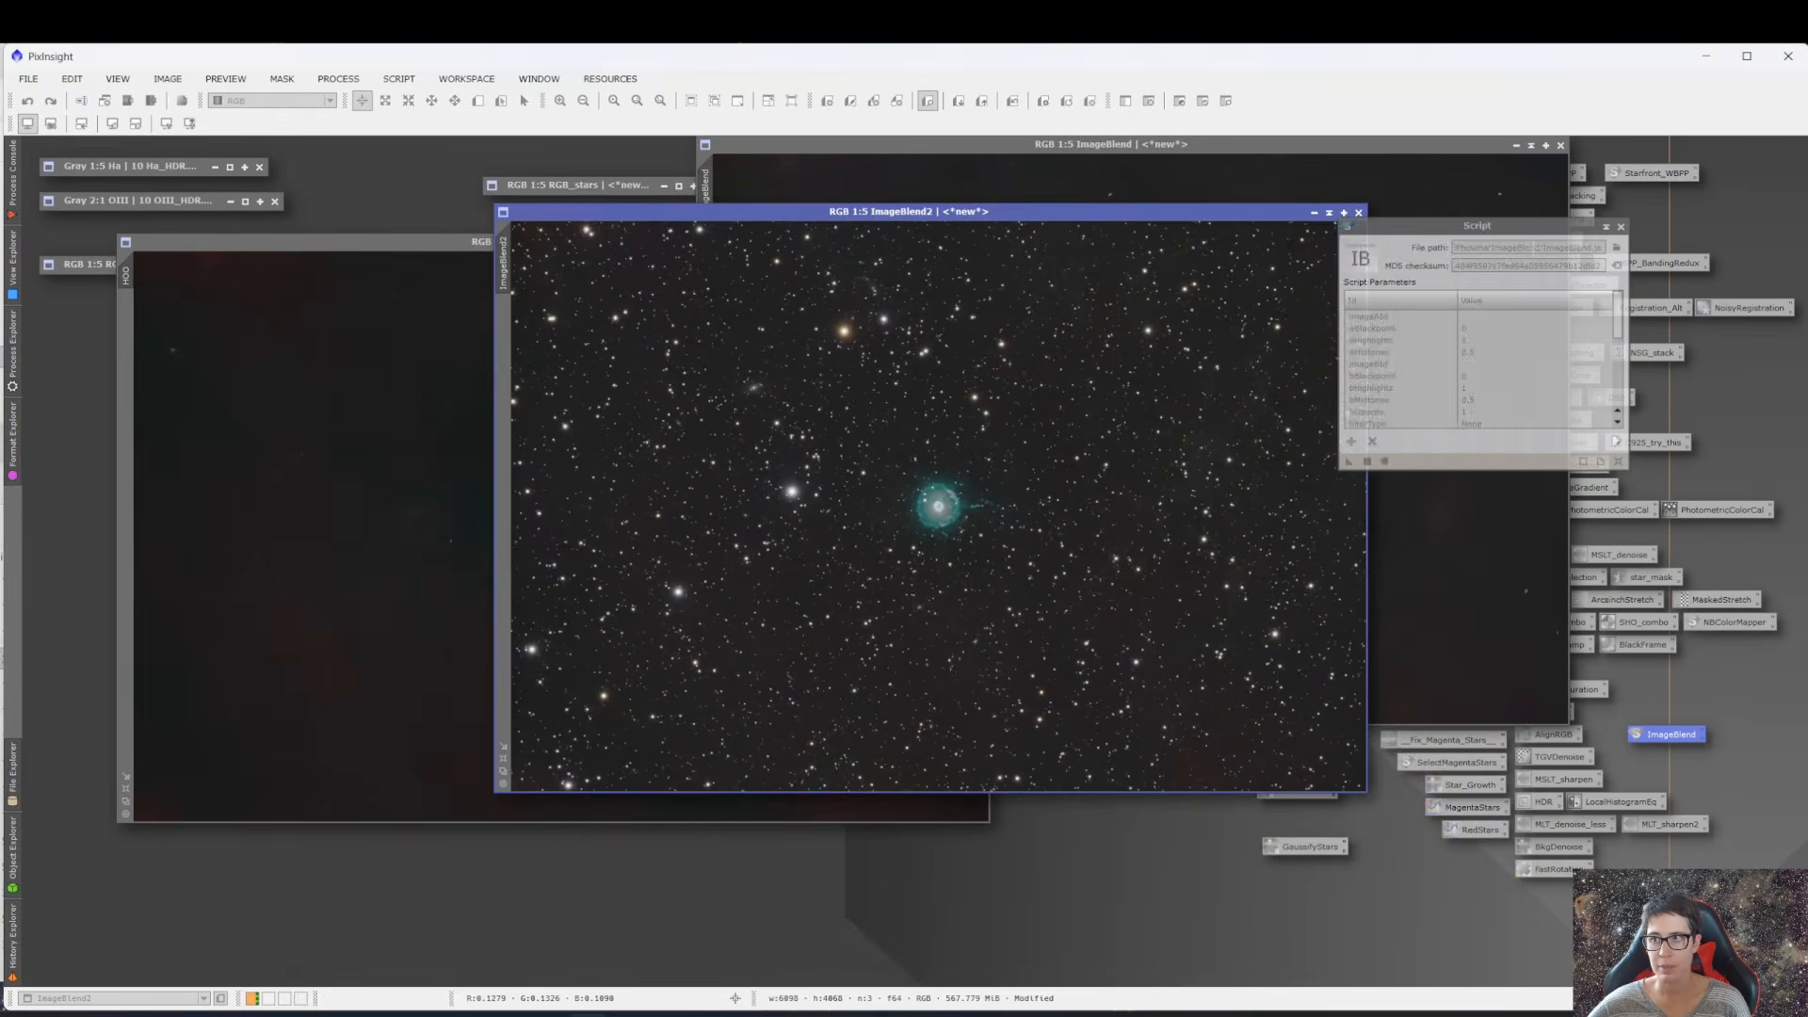
click(1620, 227)
- Examine the galaxies, stars and central nebula with its faint filaments in the combined ImageBlend2 image
drag(904, 217, 693, 295)
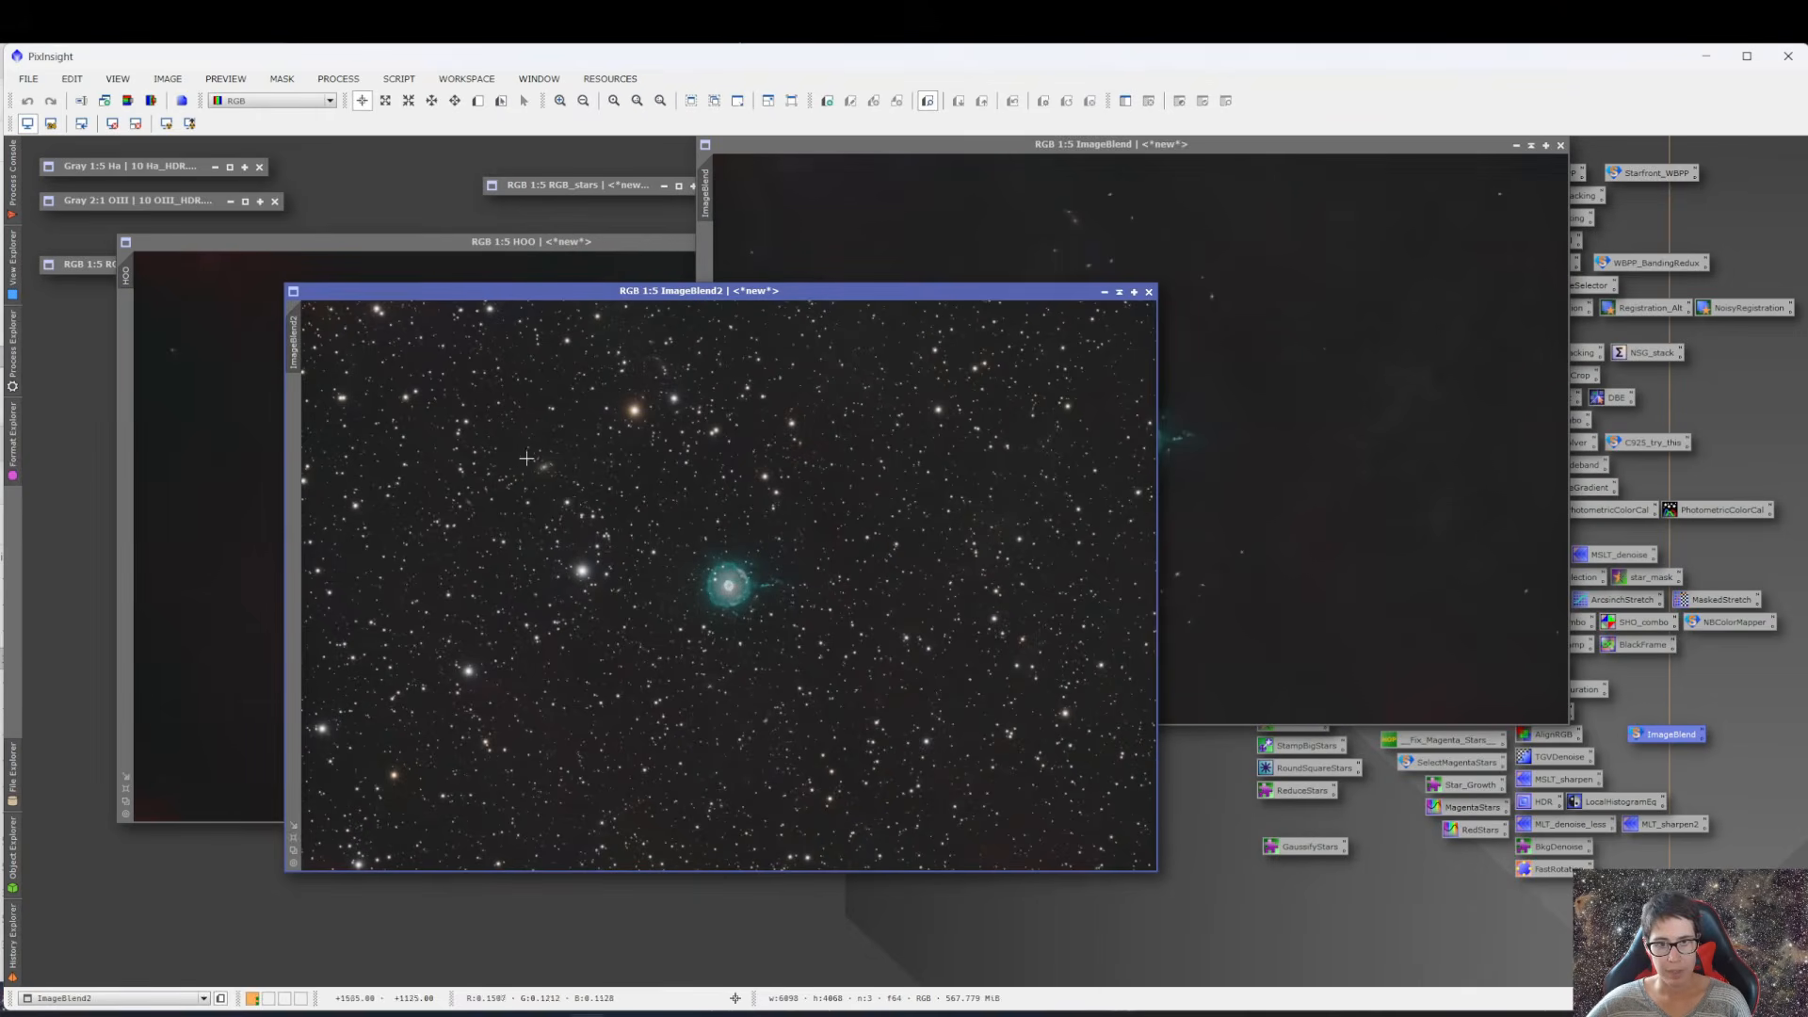
scroll(526, 458, up, 5)
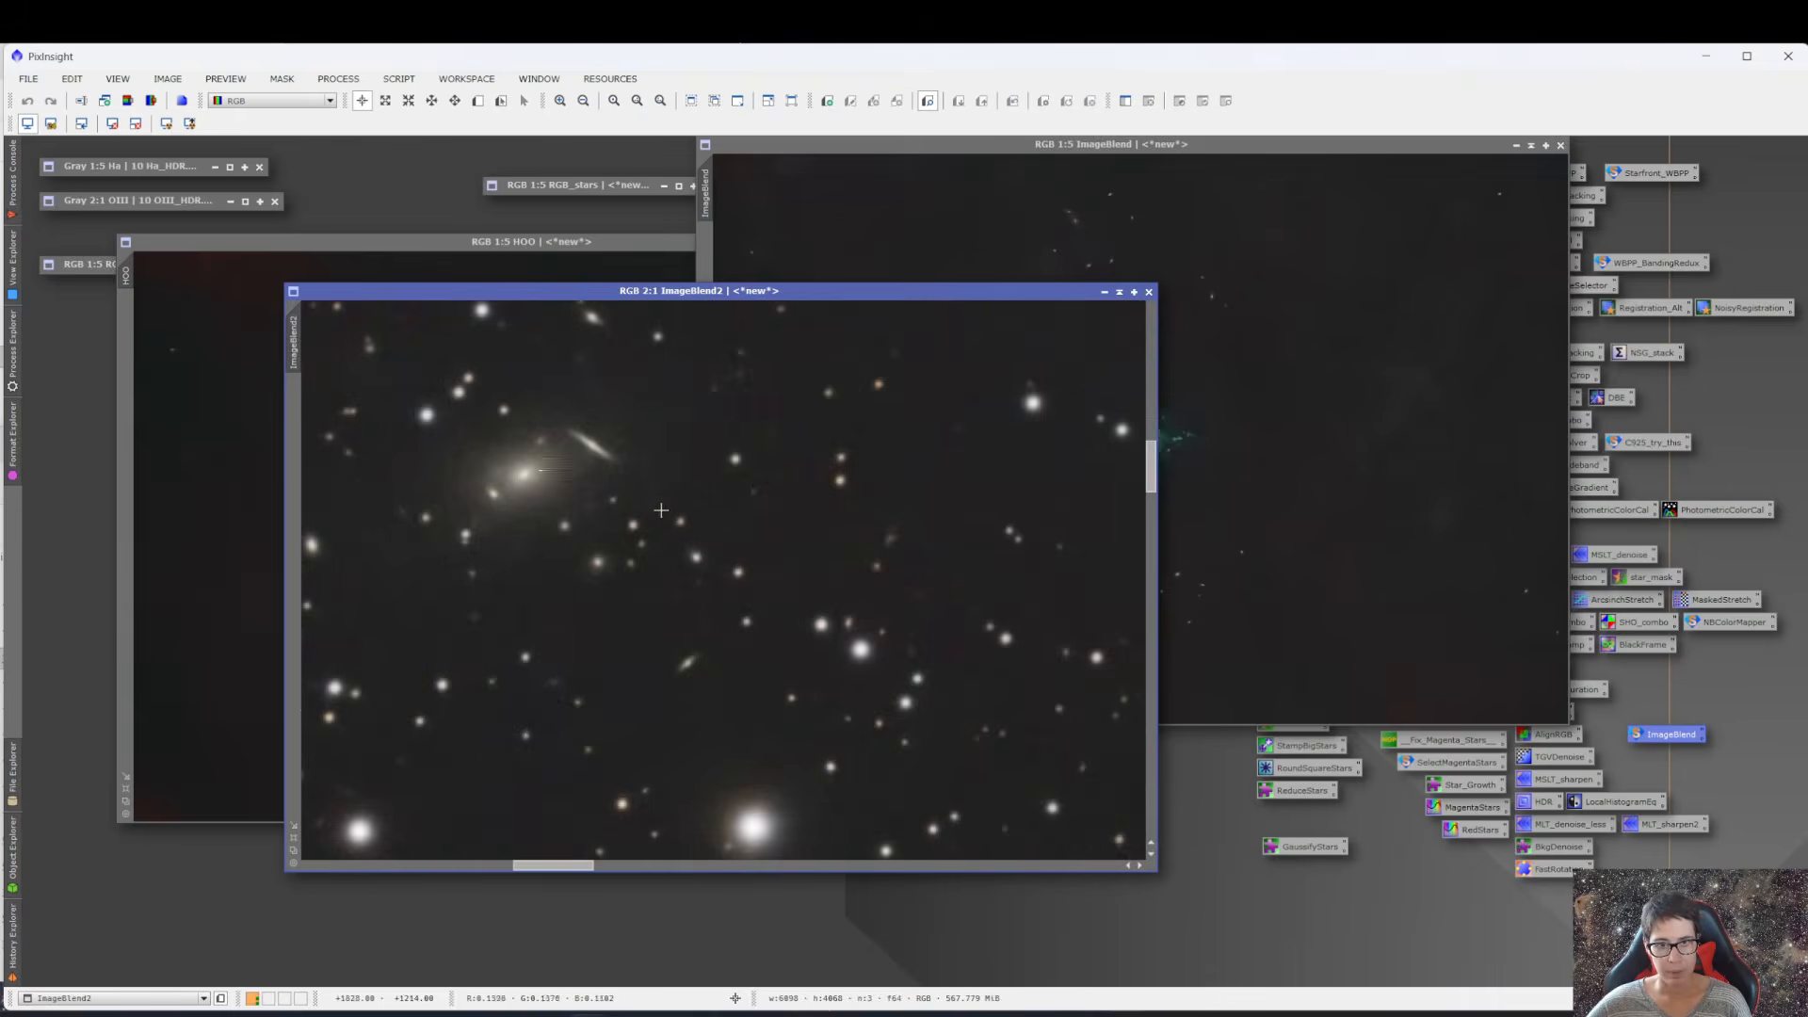
scroll(656, 506, down, 5)
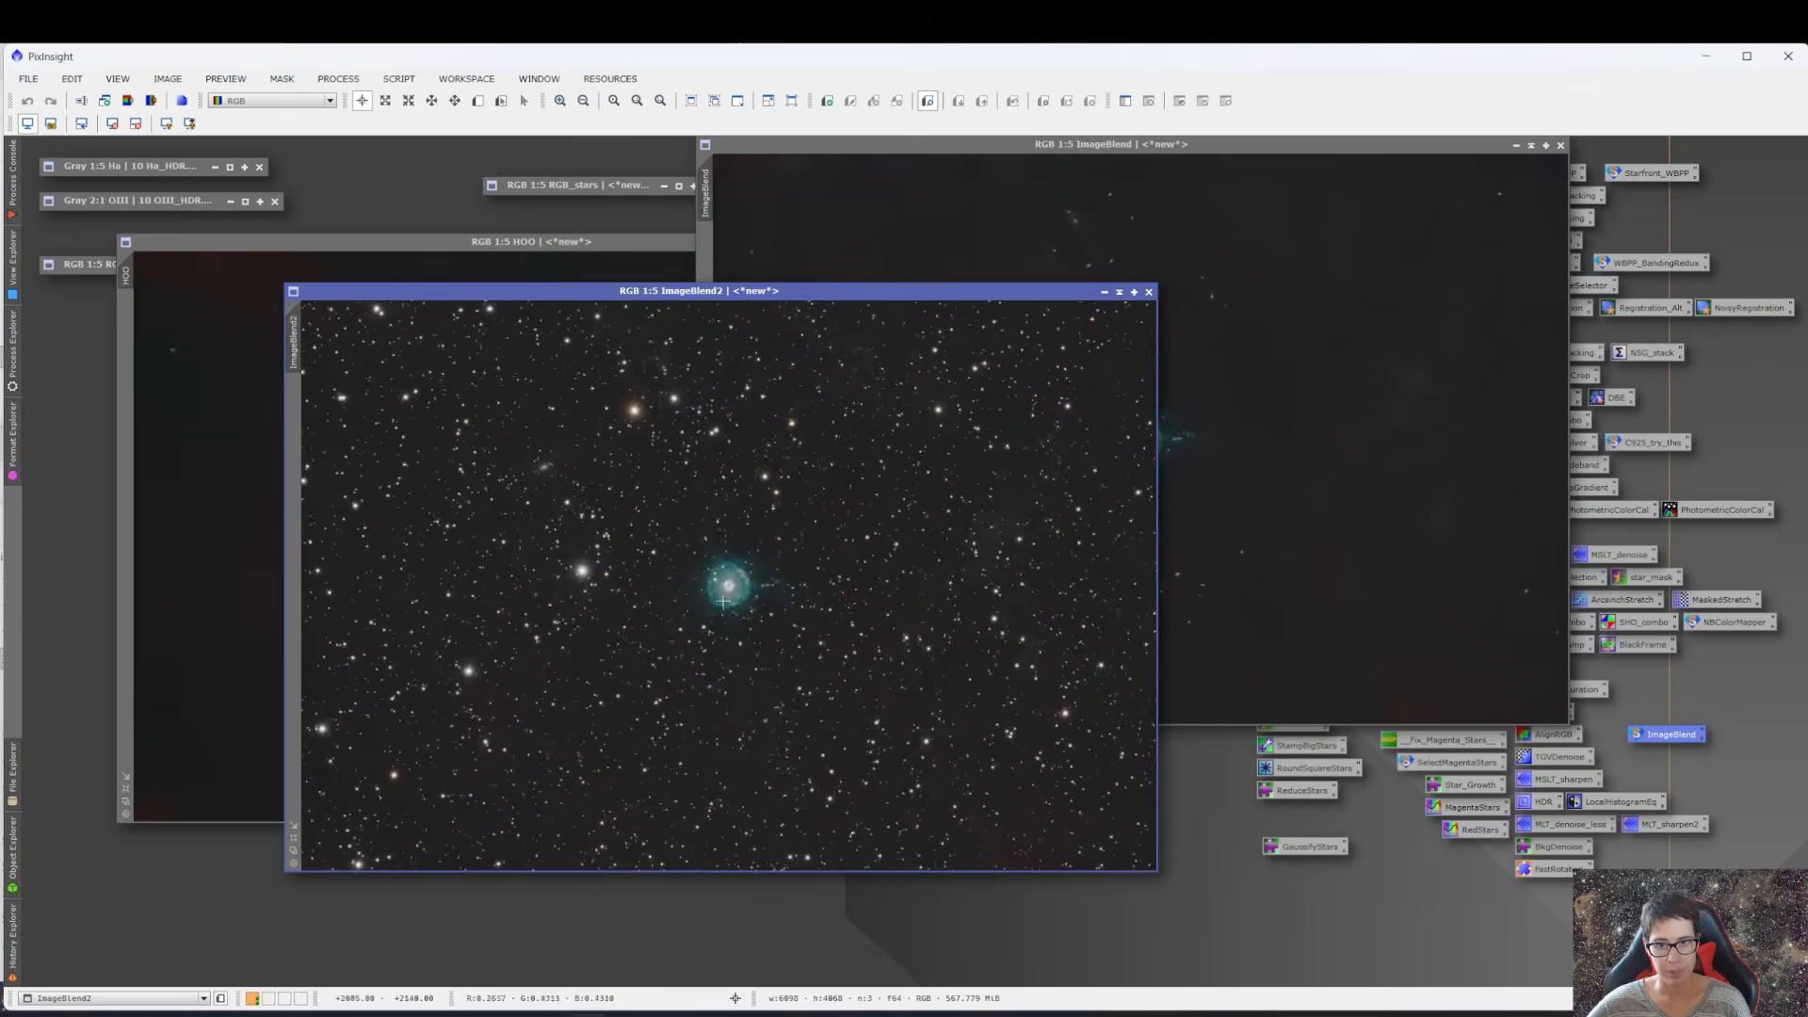
scroll(723, 601, up, 4)
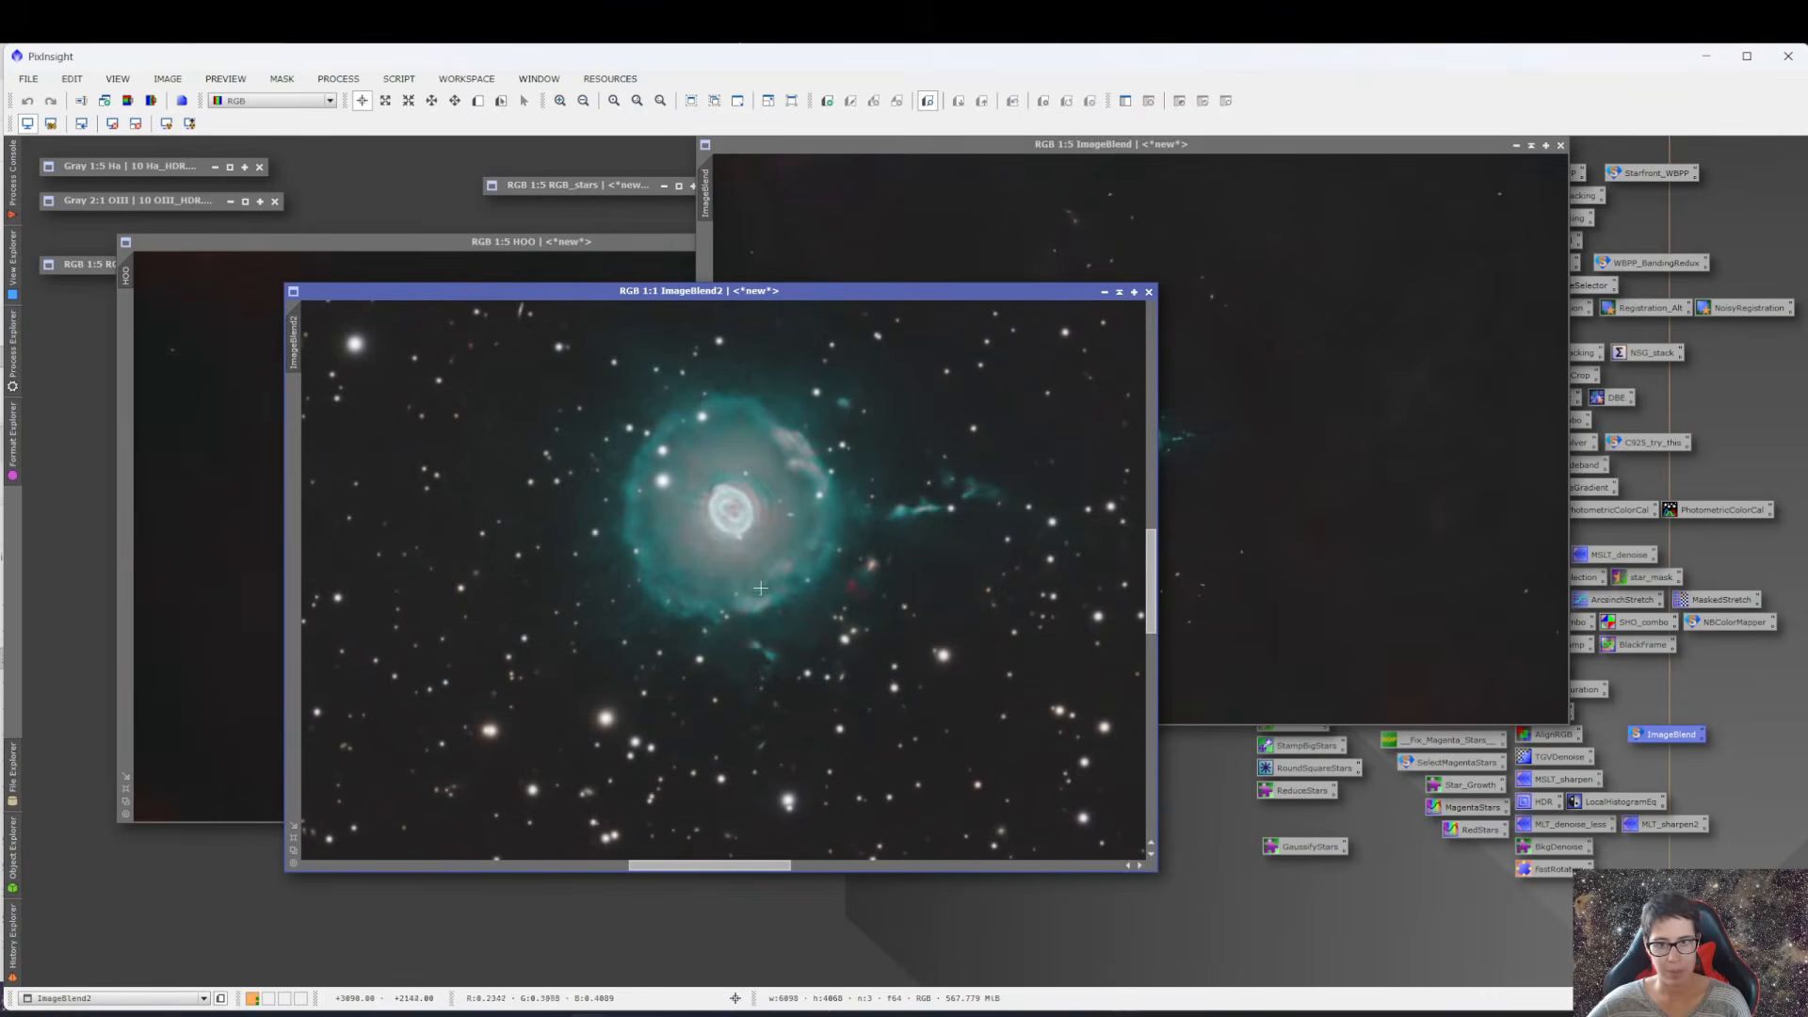
scroll(761, 587, down, 4)
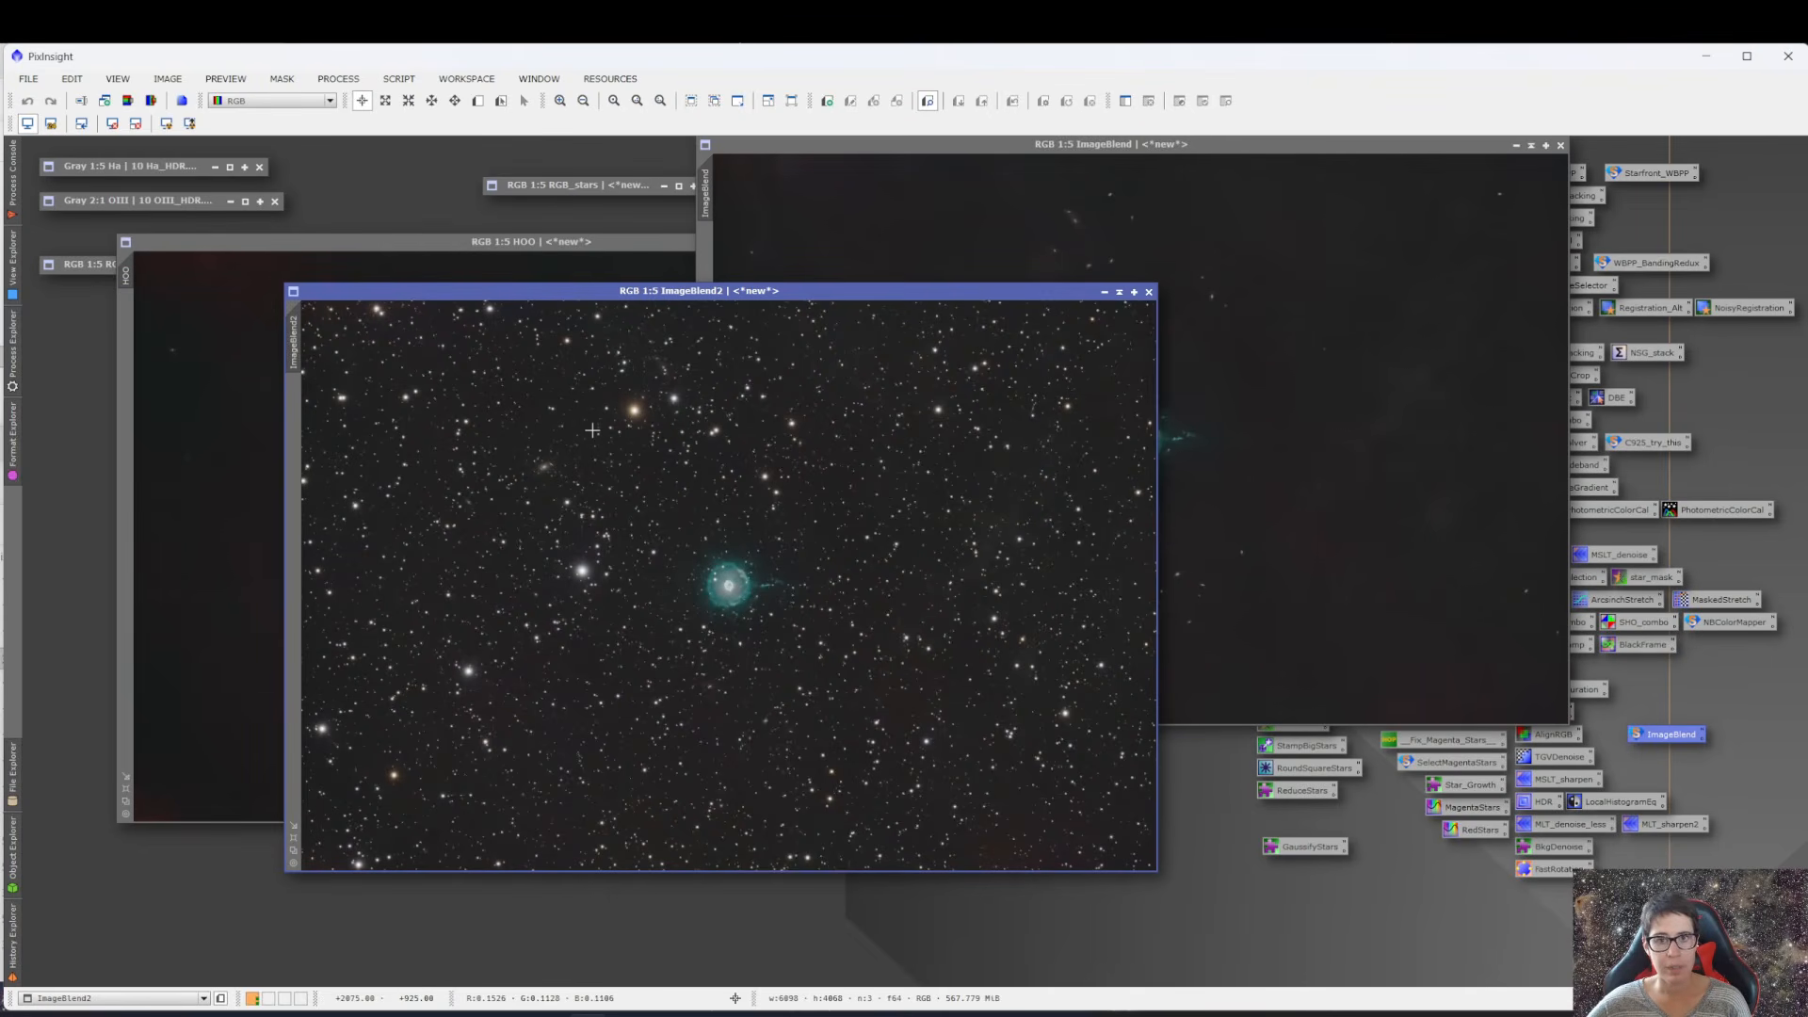
scroll(534, 464, up, 4)
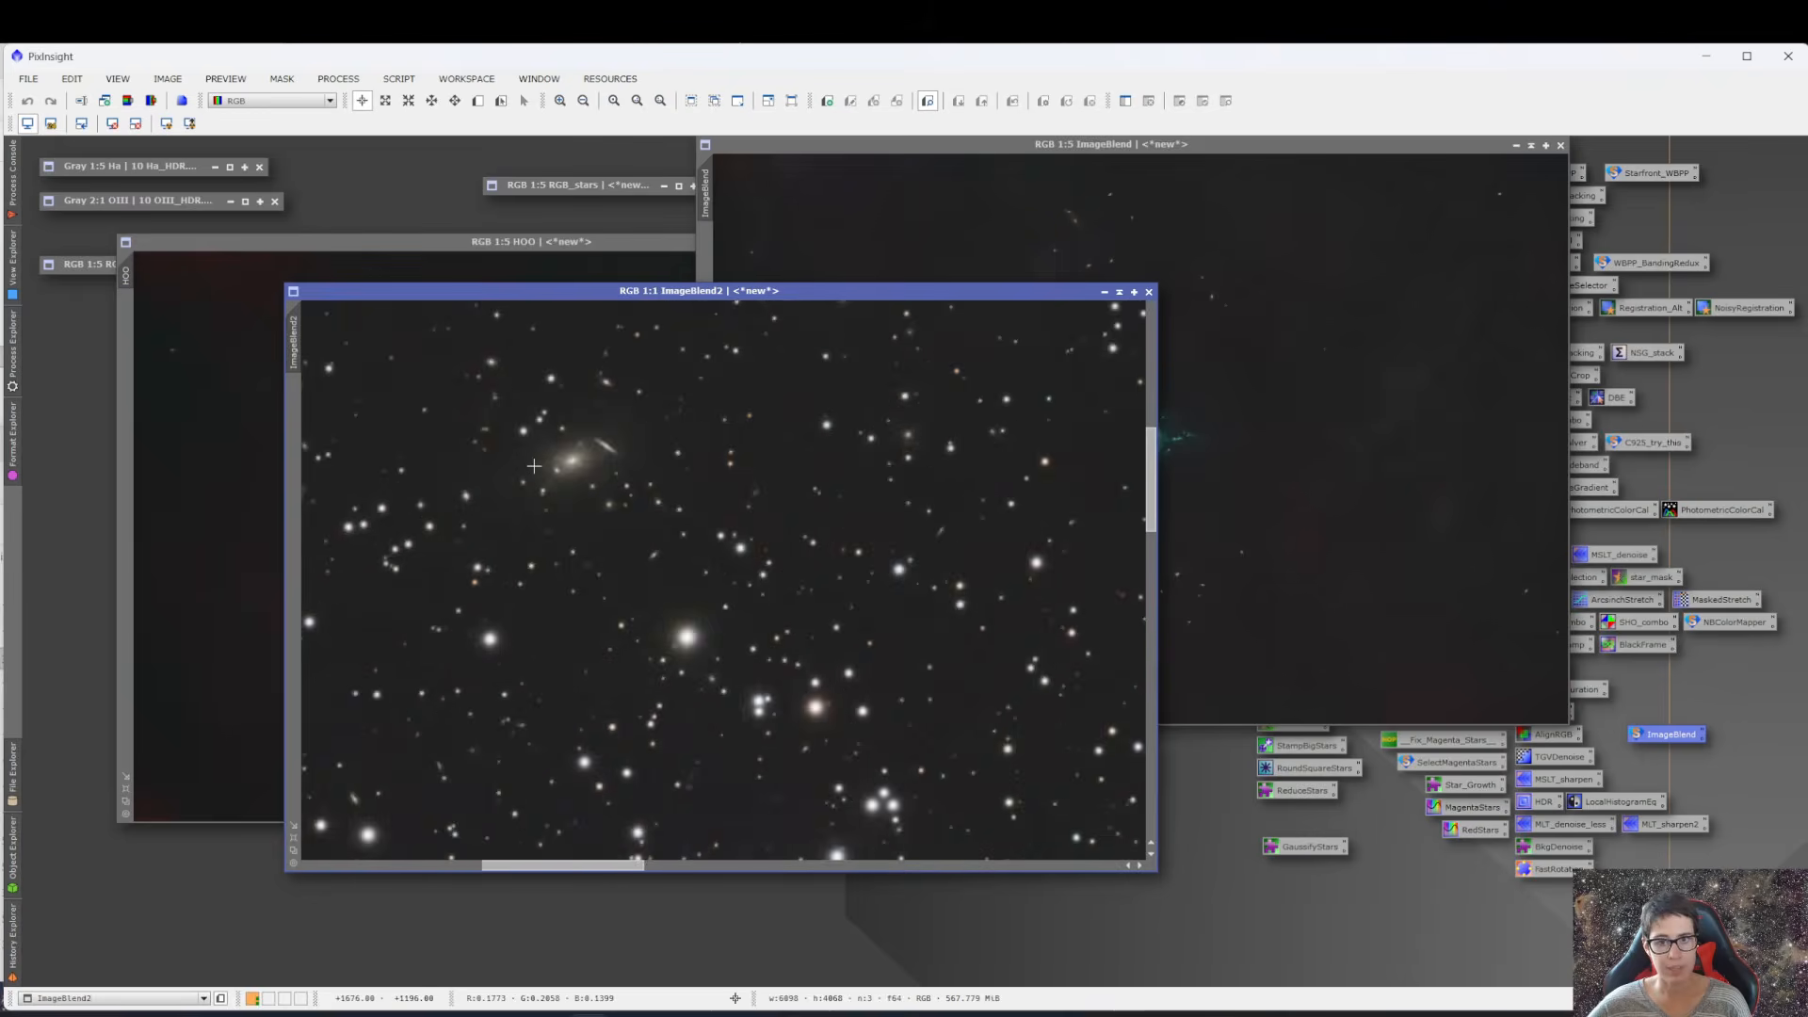
scroll(534, 466, down, 4)
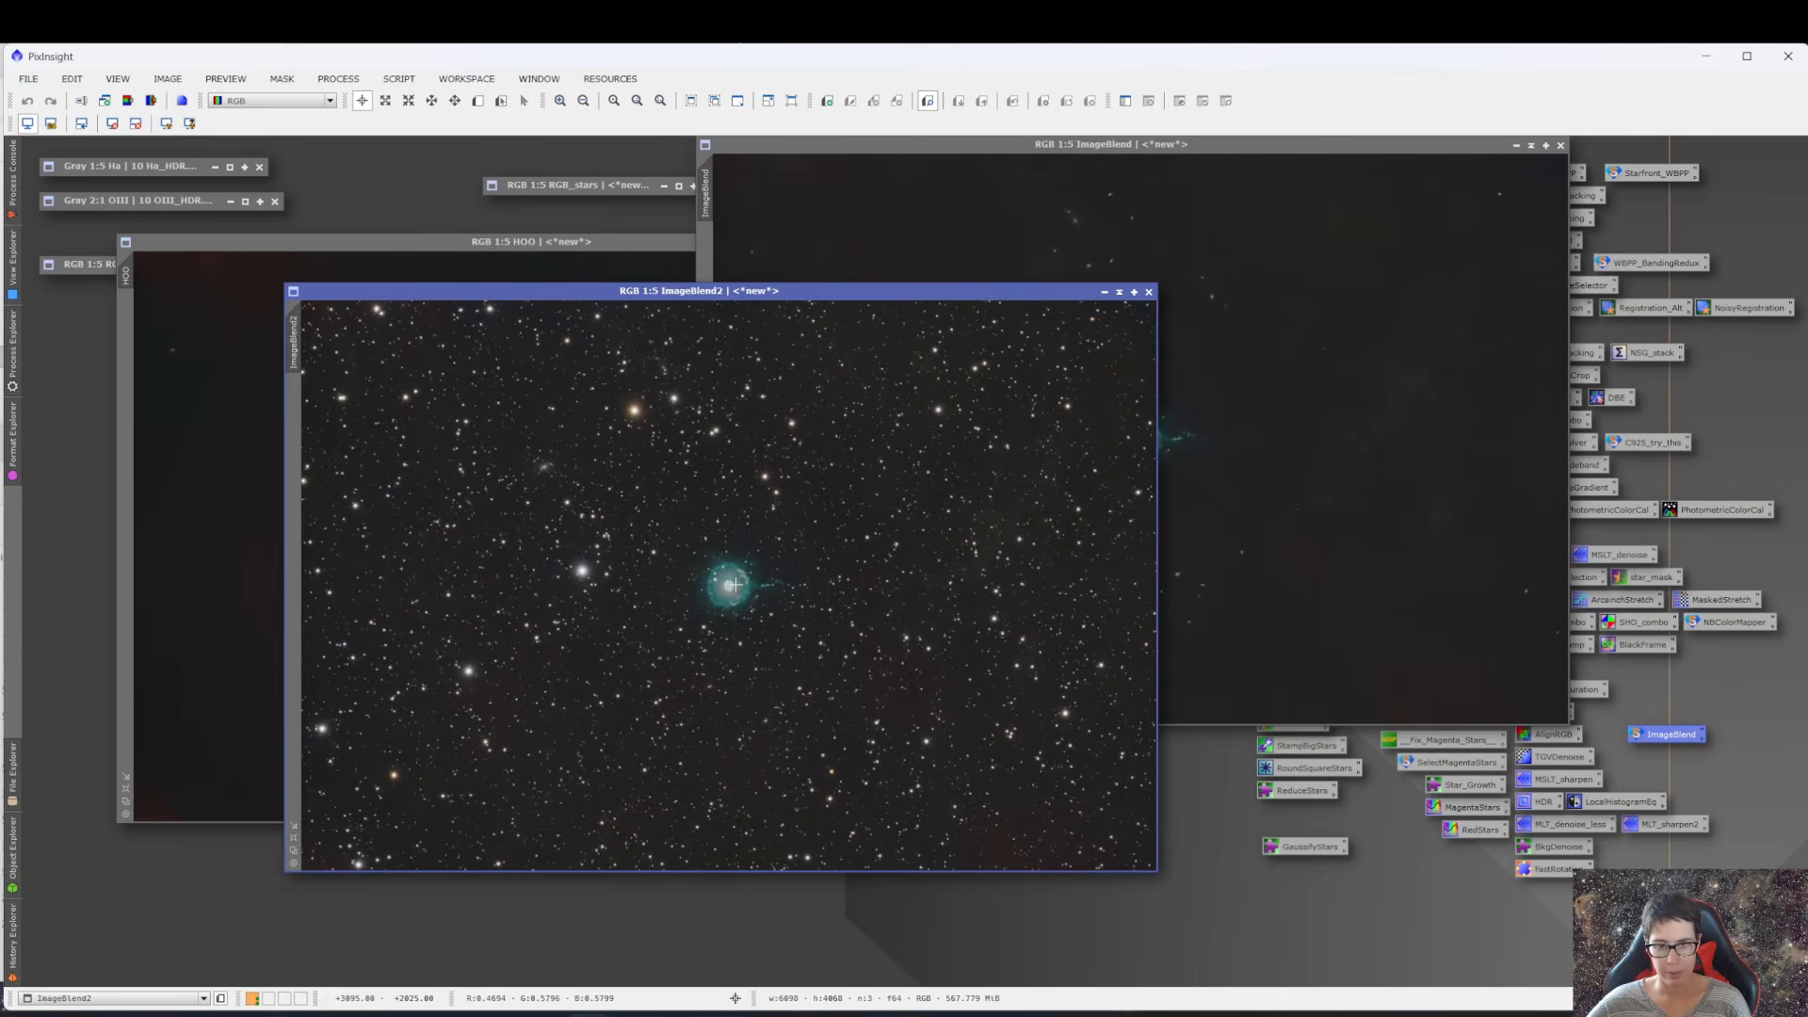
scroll(733, 584, up, 5)
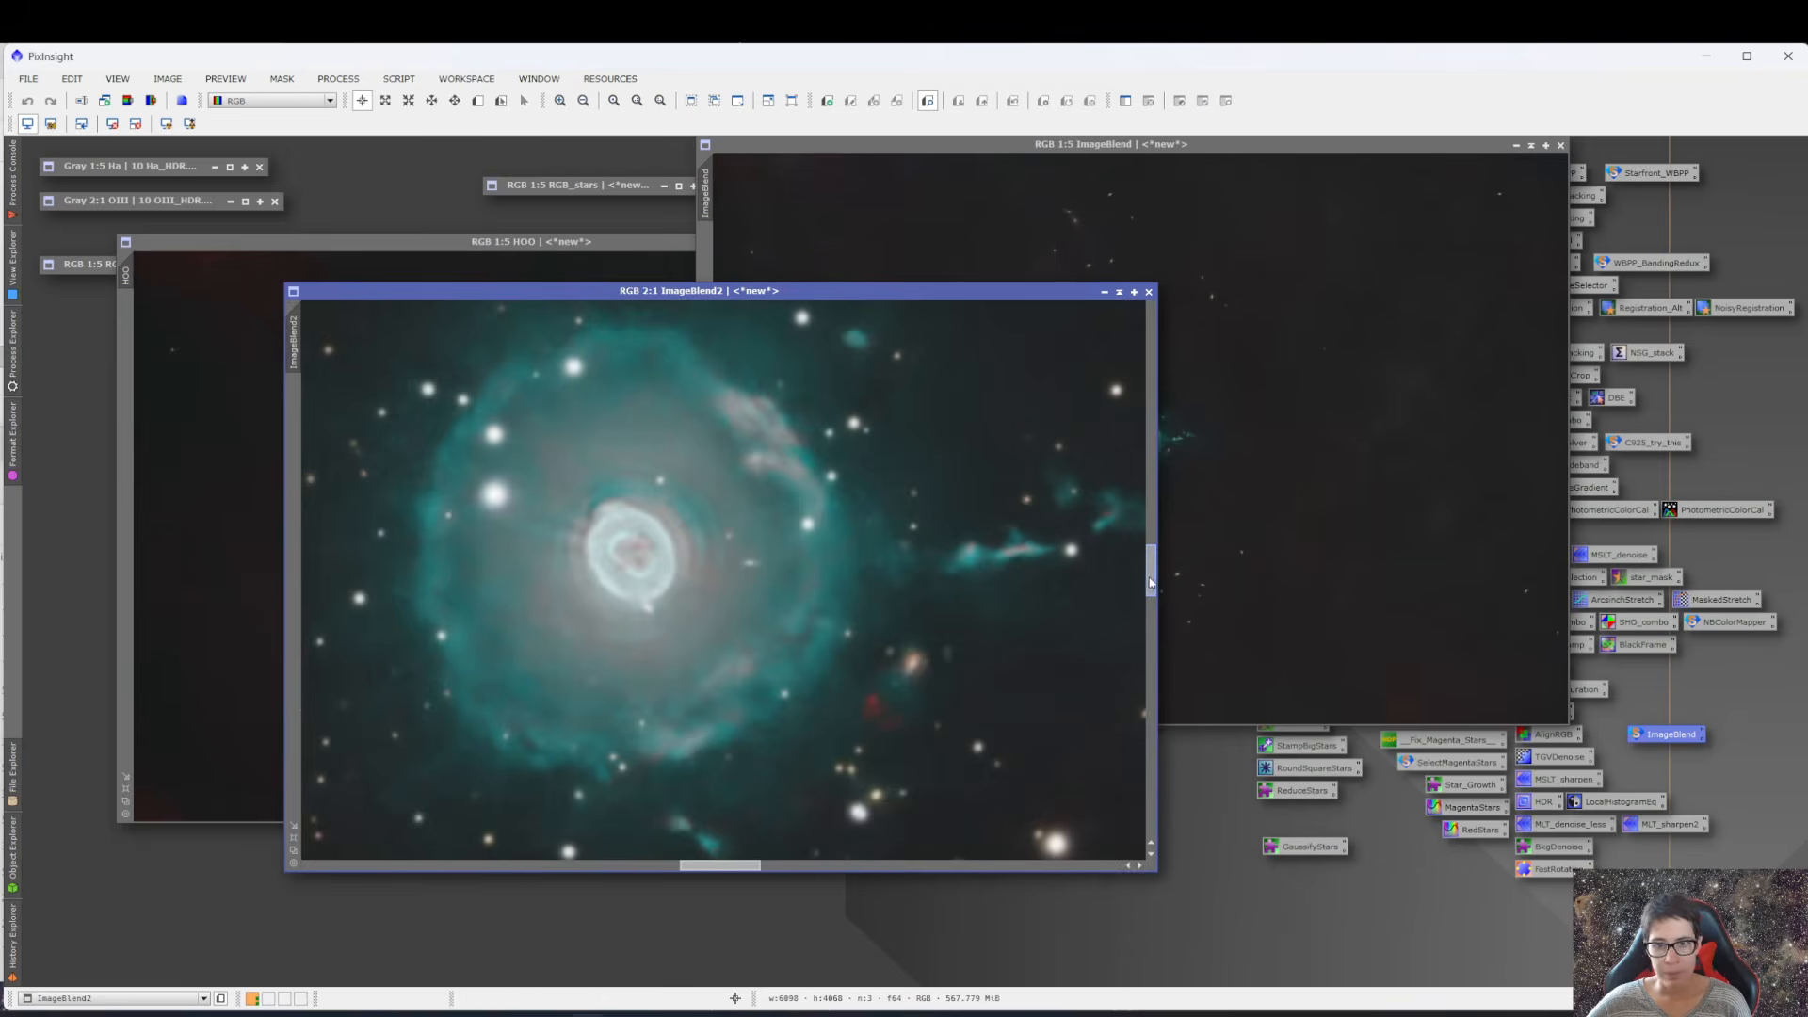
mouse_move(1149, 583)
mouse_down()
mouse_move(1149, 613)
mouse_move(1149, 582)
mouse_up()
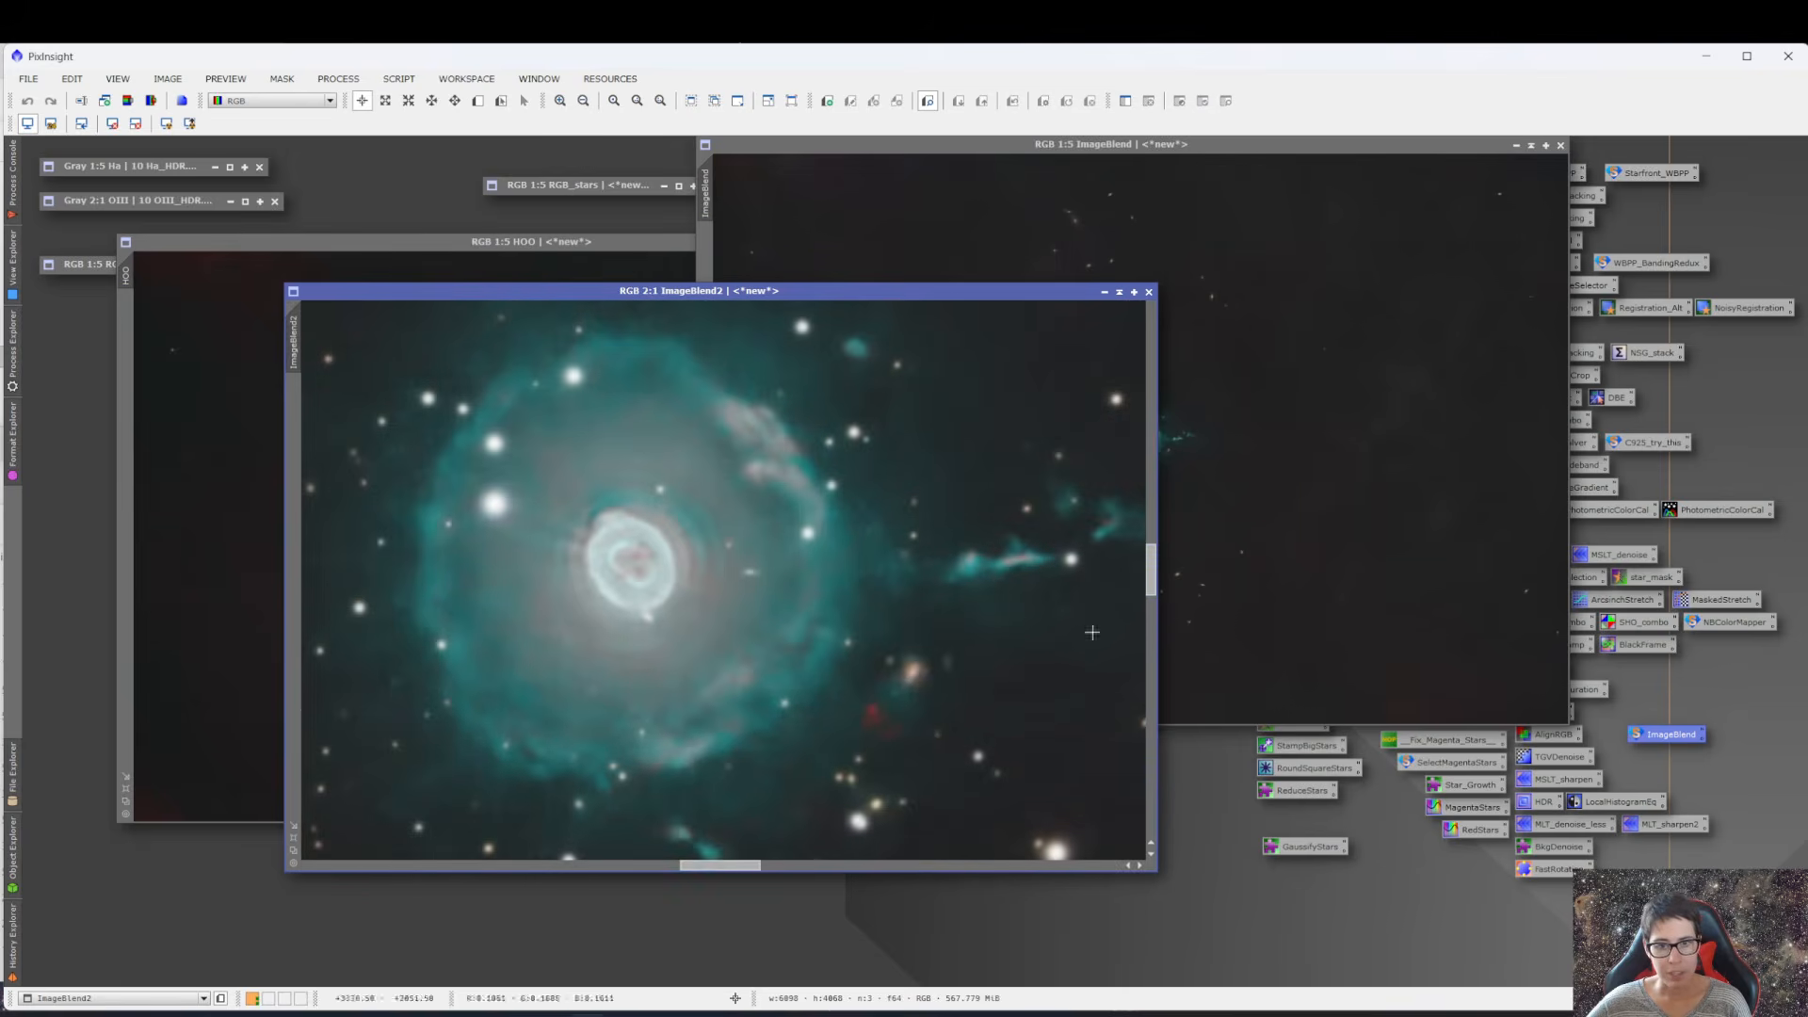
mouse_move(742, 865)
mouse_down()
mouse_move(695, 874)
mouse_move(744, 872)
mouse_move(727, 876)
mouse_up()
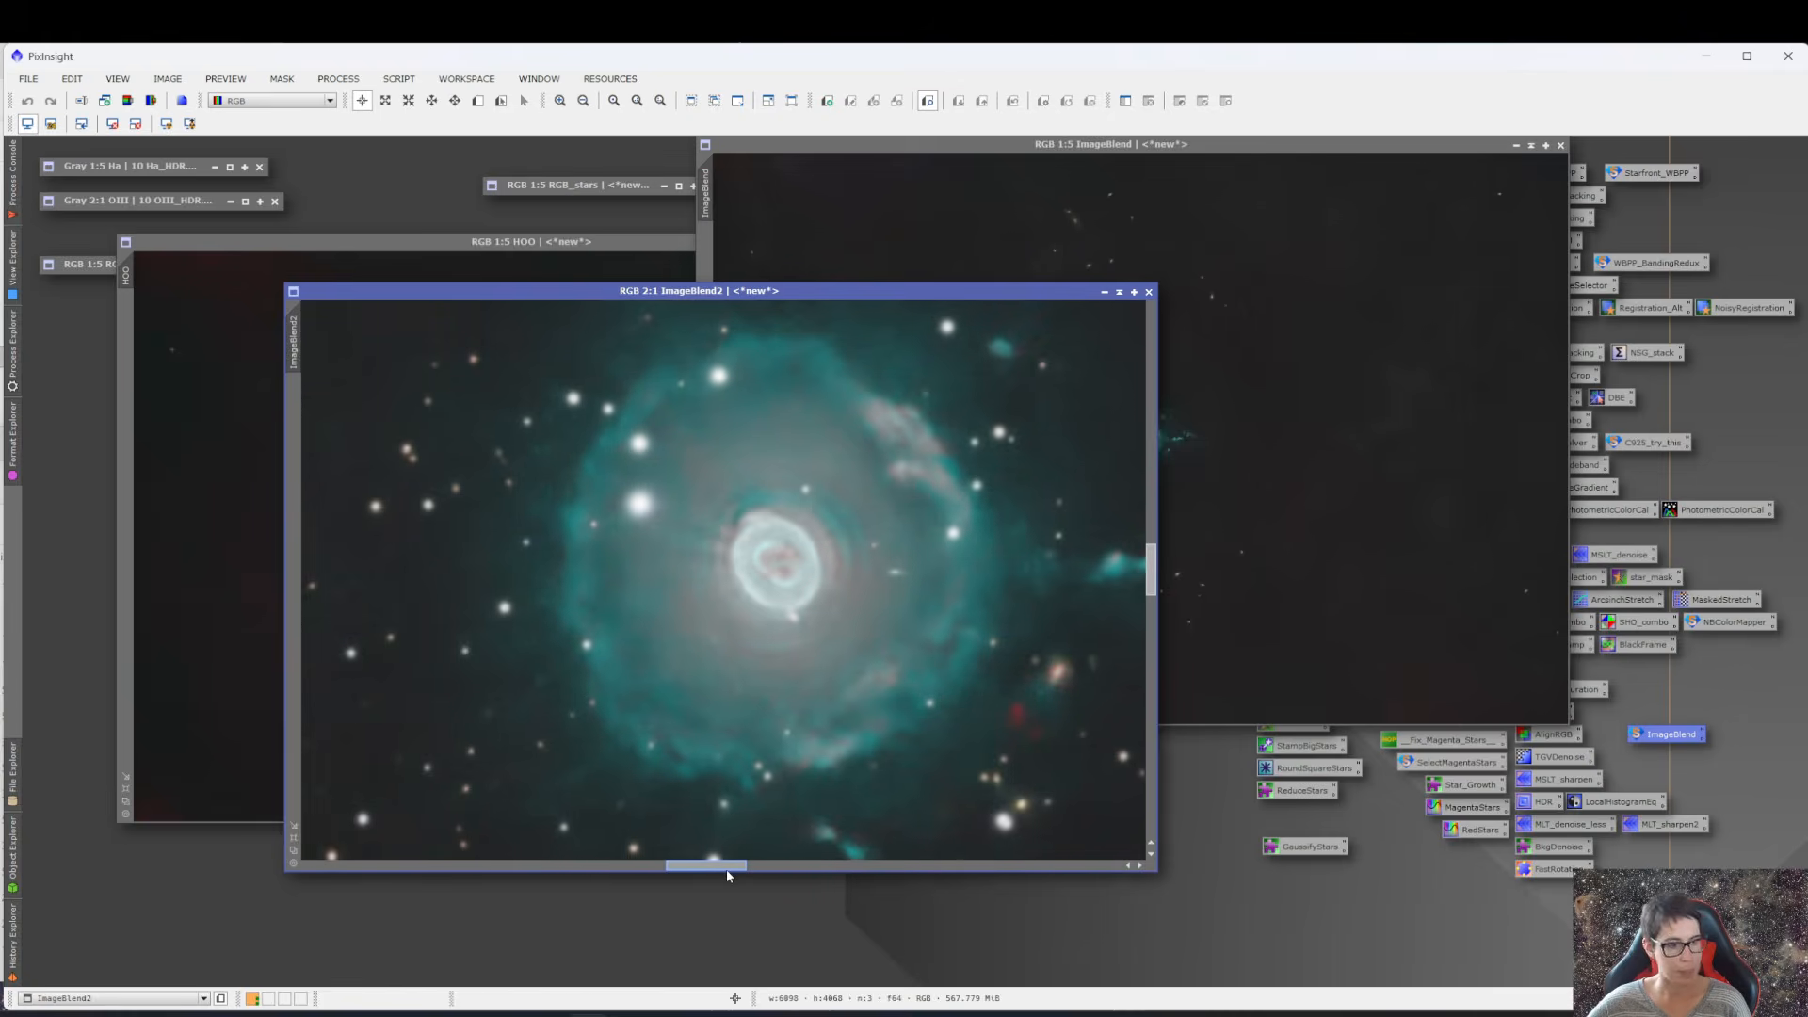
scroll(808, 665, down, 5)
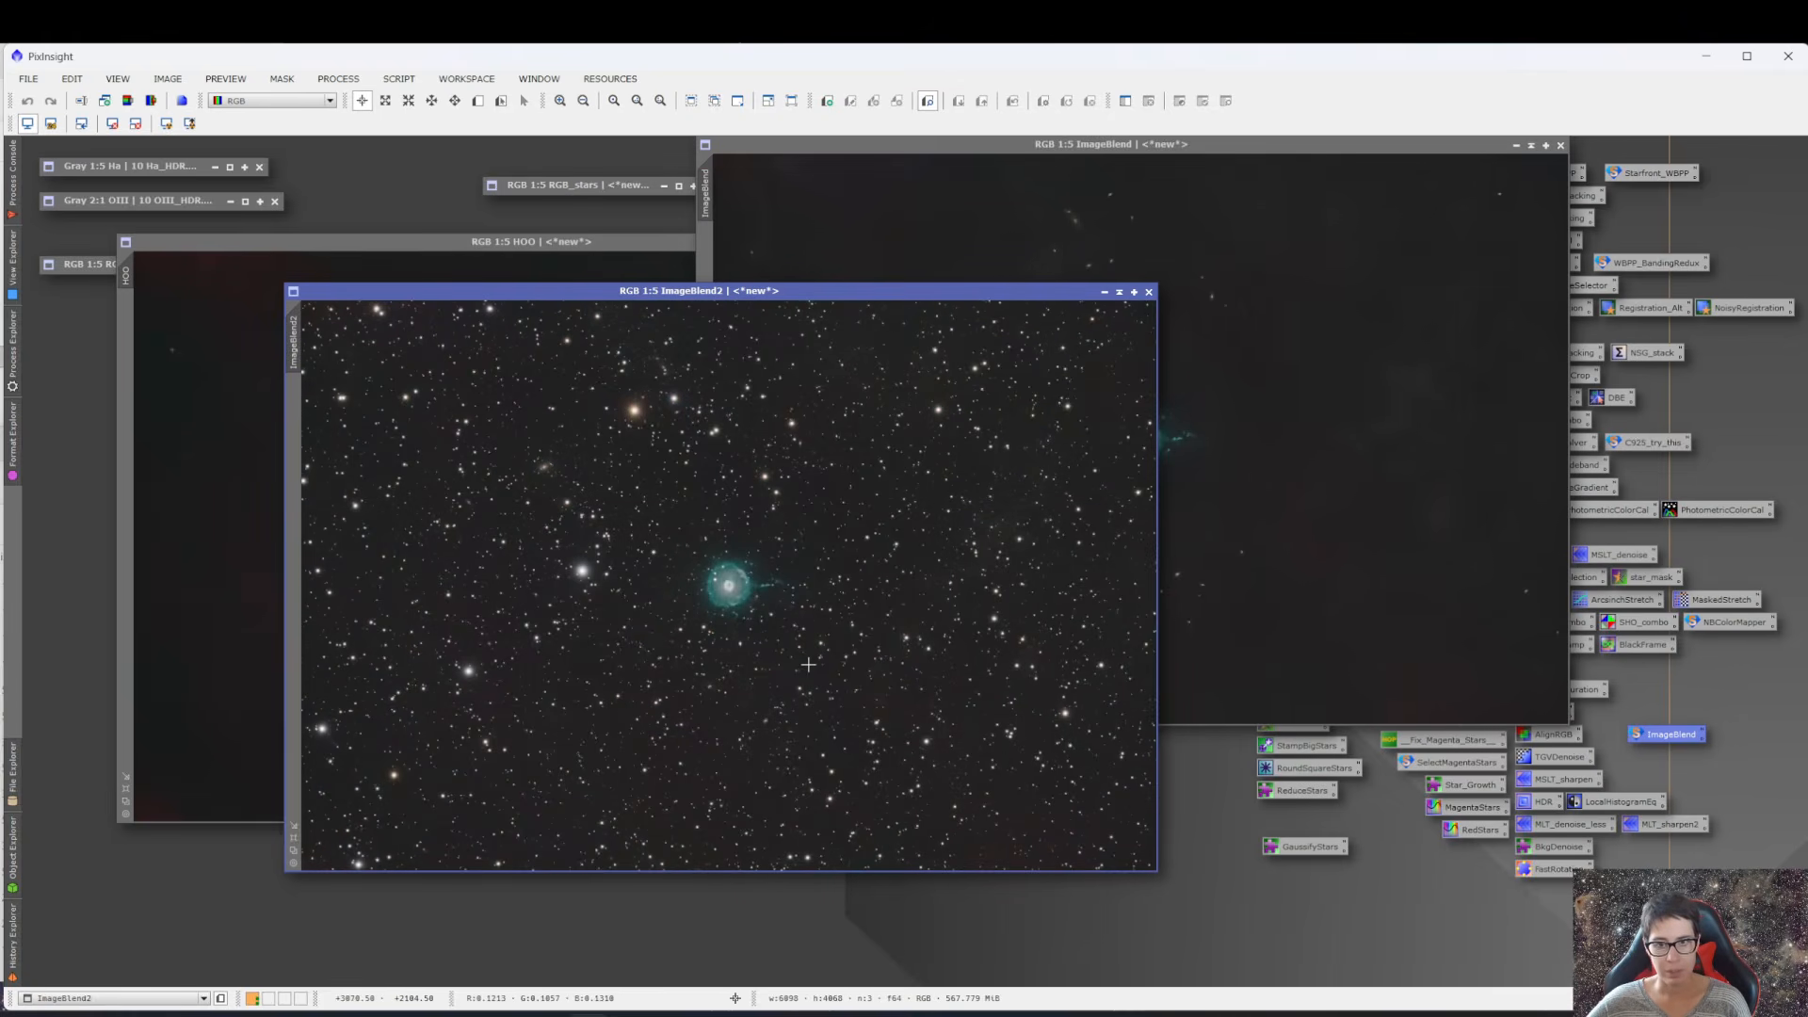
scroll(733, 582, up, 2)
scroll(733, 582, down, 2)
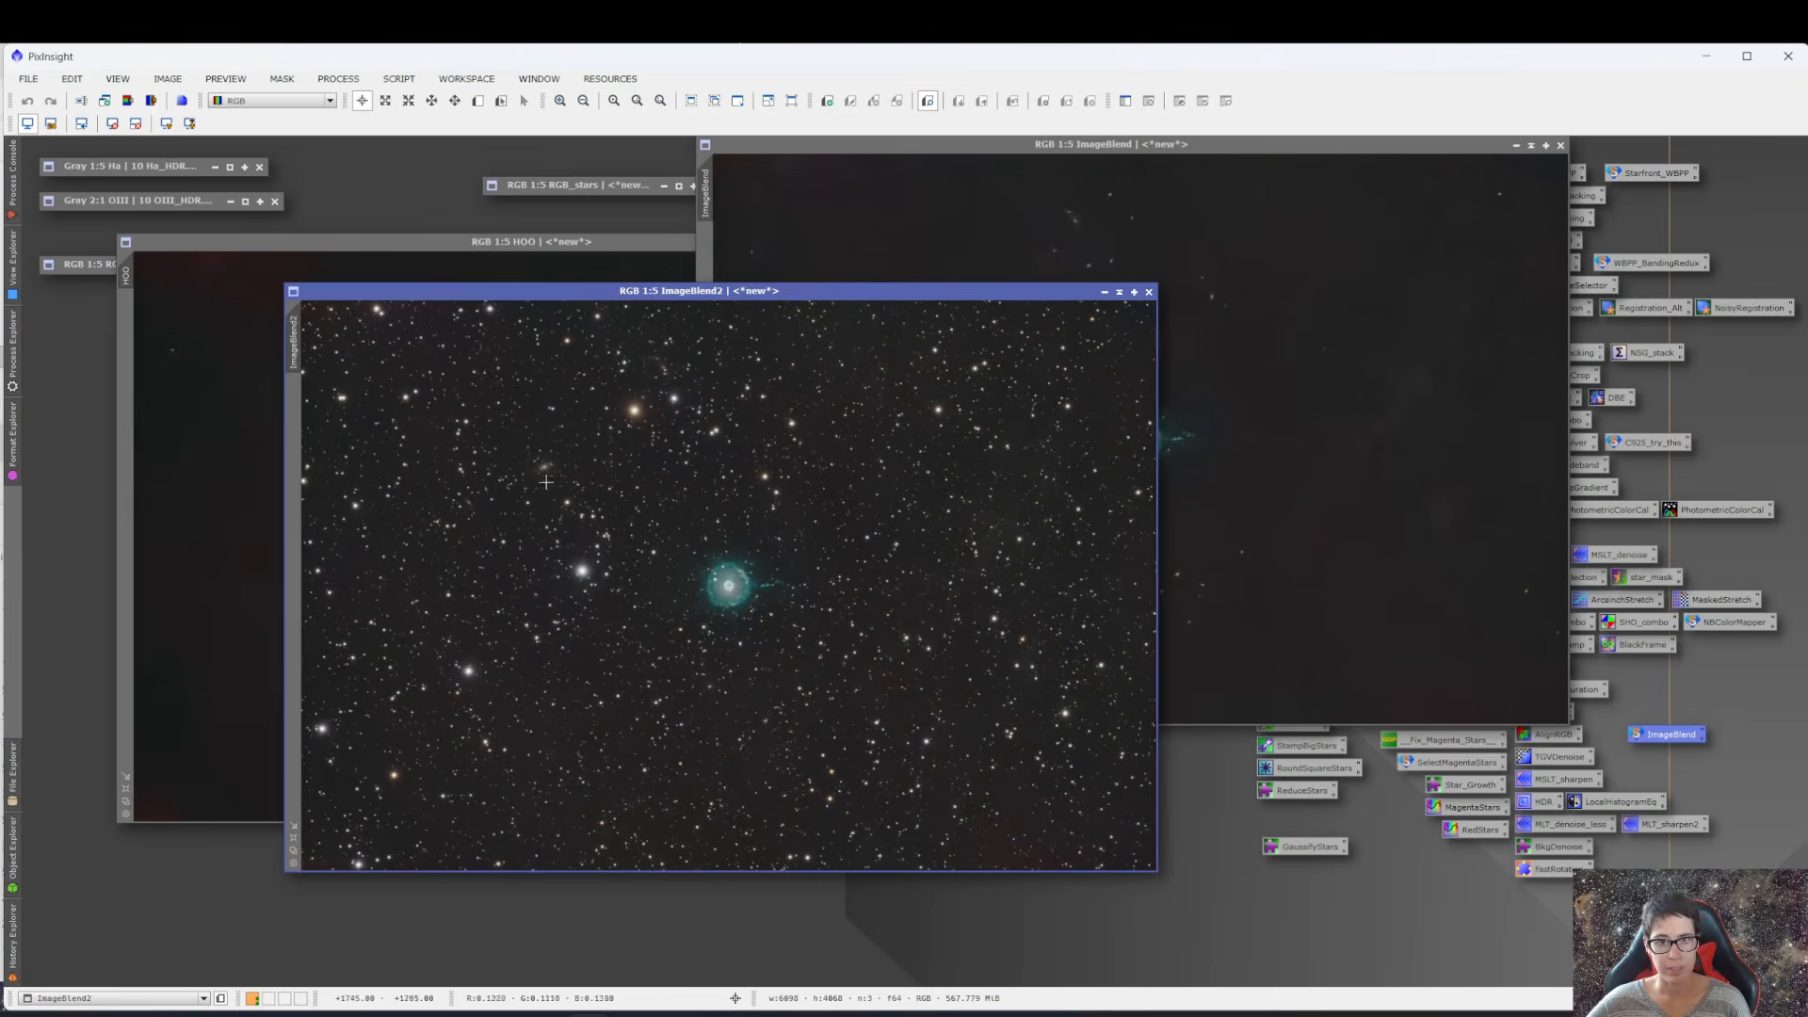
scroll(732, 584, up, 3)
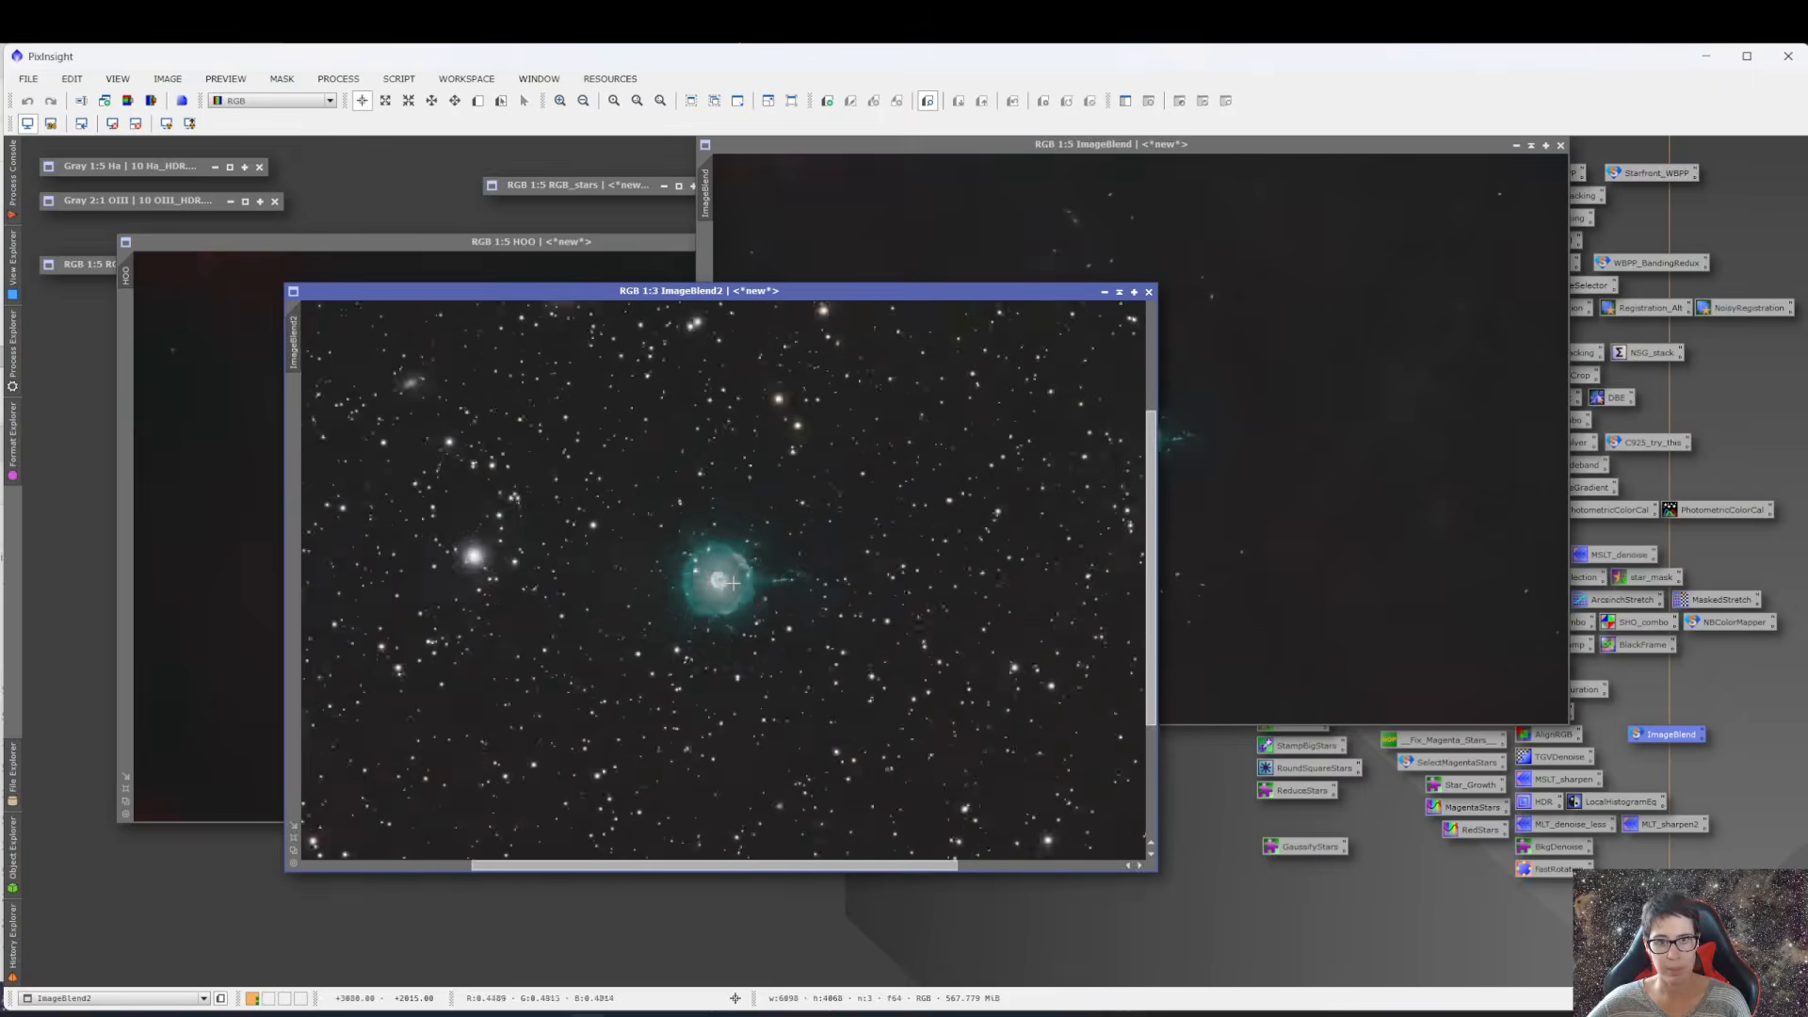
drag(815, 866, 806, 867)
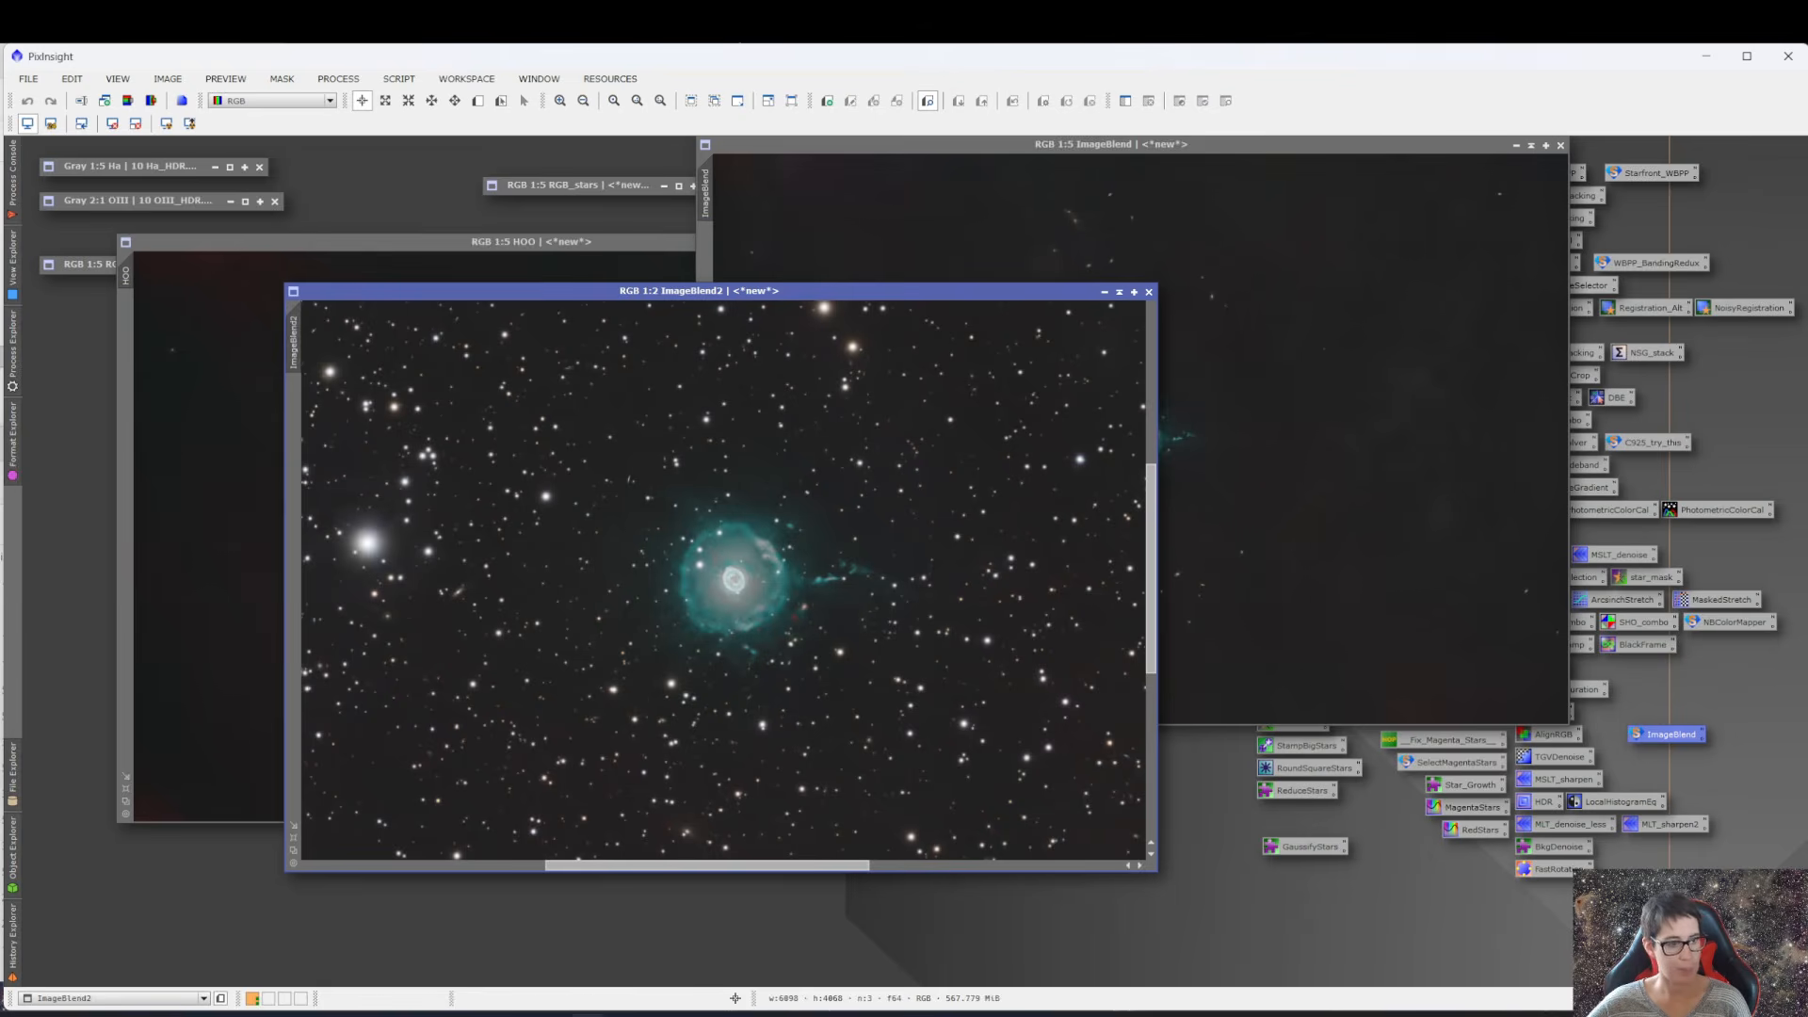
- Open 24 crop.xisf from the file manager, place it over the ImageBlend2 image and inspect its nebula core for comparison
key(alt+Tab)
drag(28, 949, 524, 912)
drag(878, 399, 546, 296)
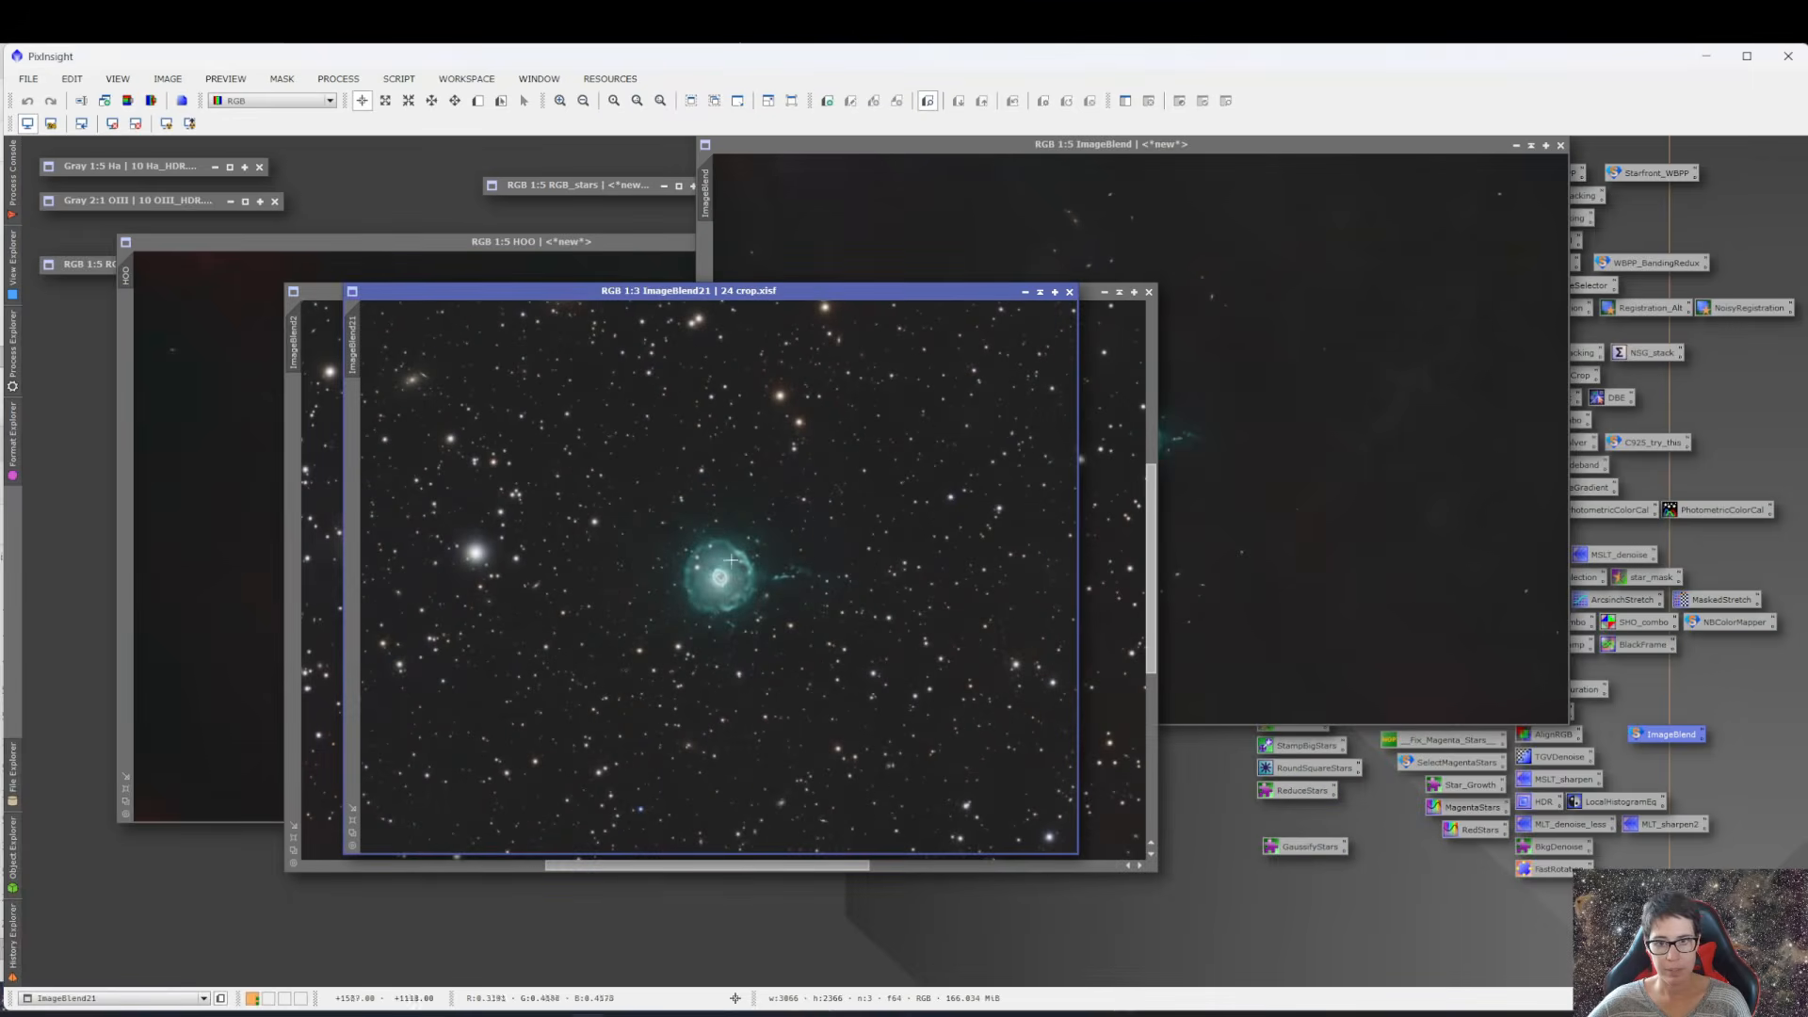
scroll(730, 579, up, 3)
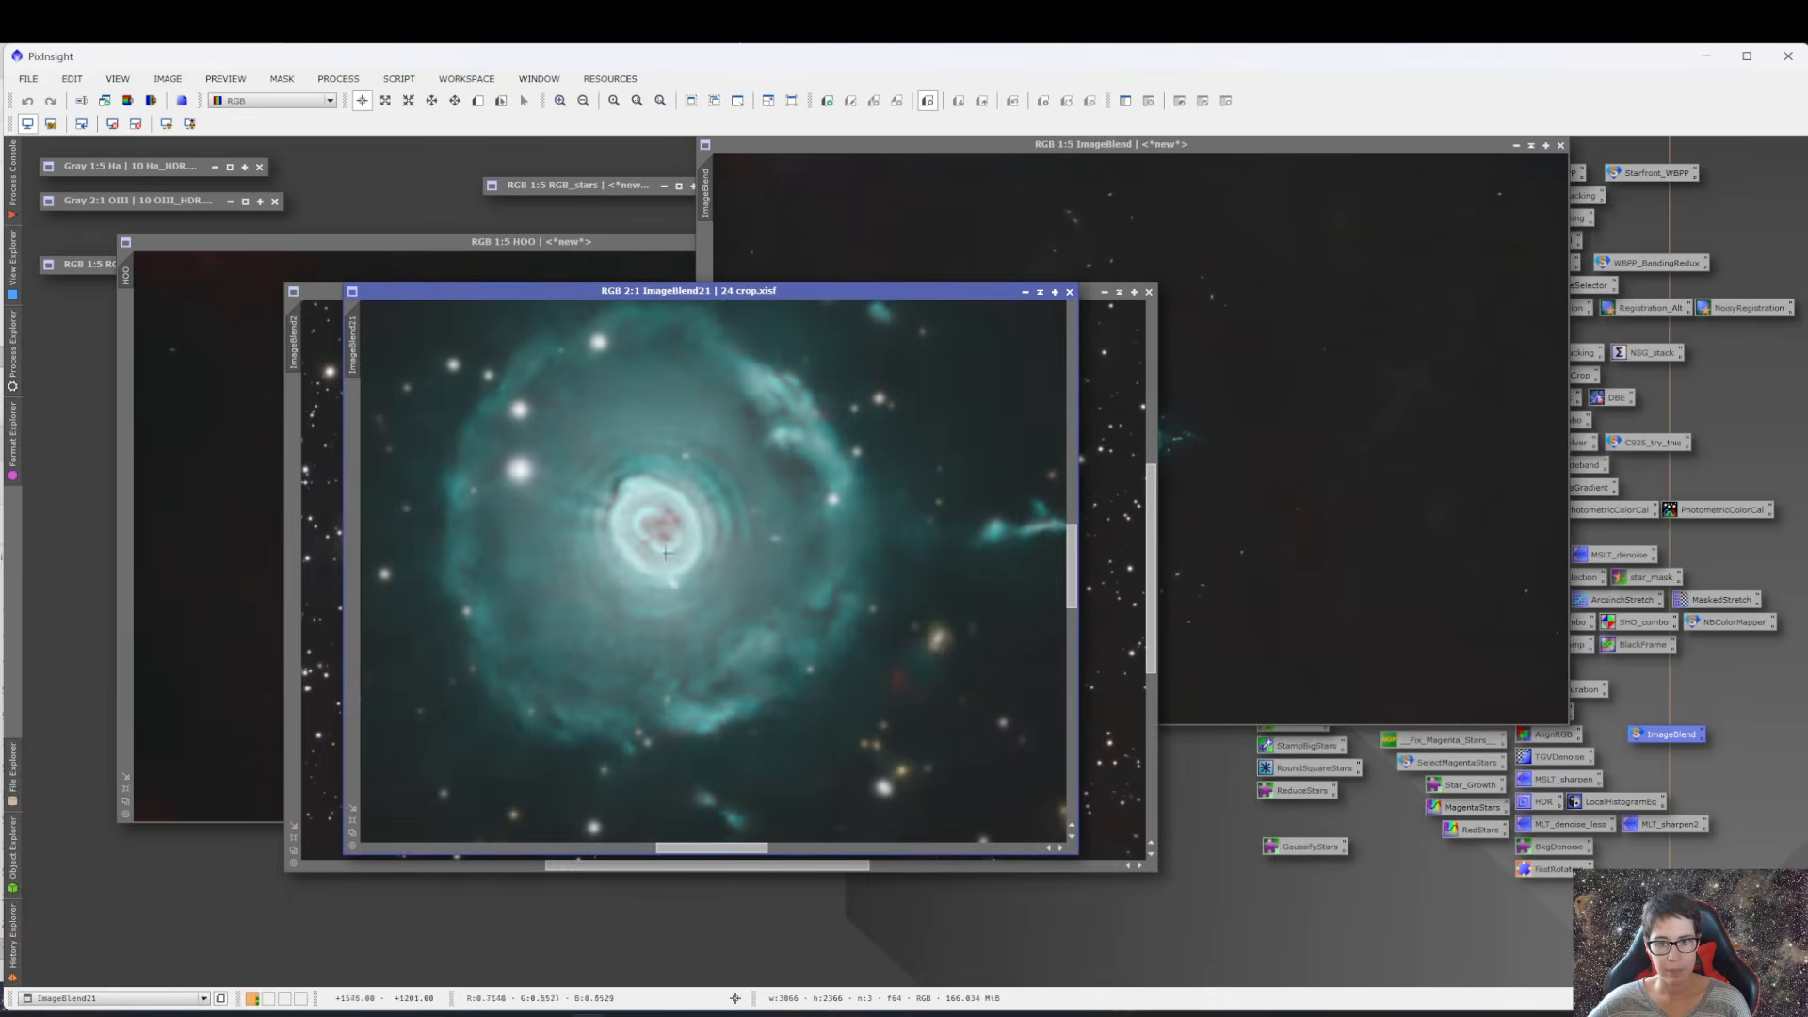
scroll(777, 539, down, 3)
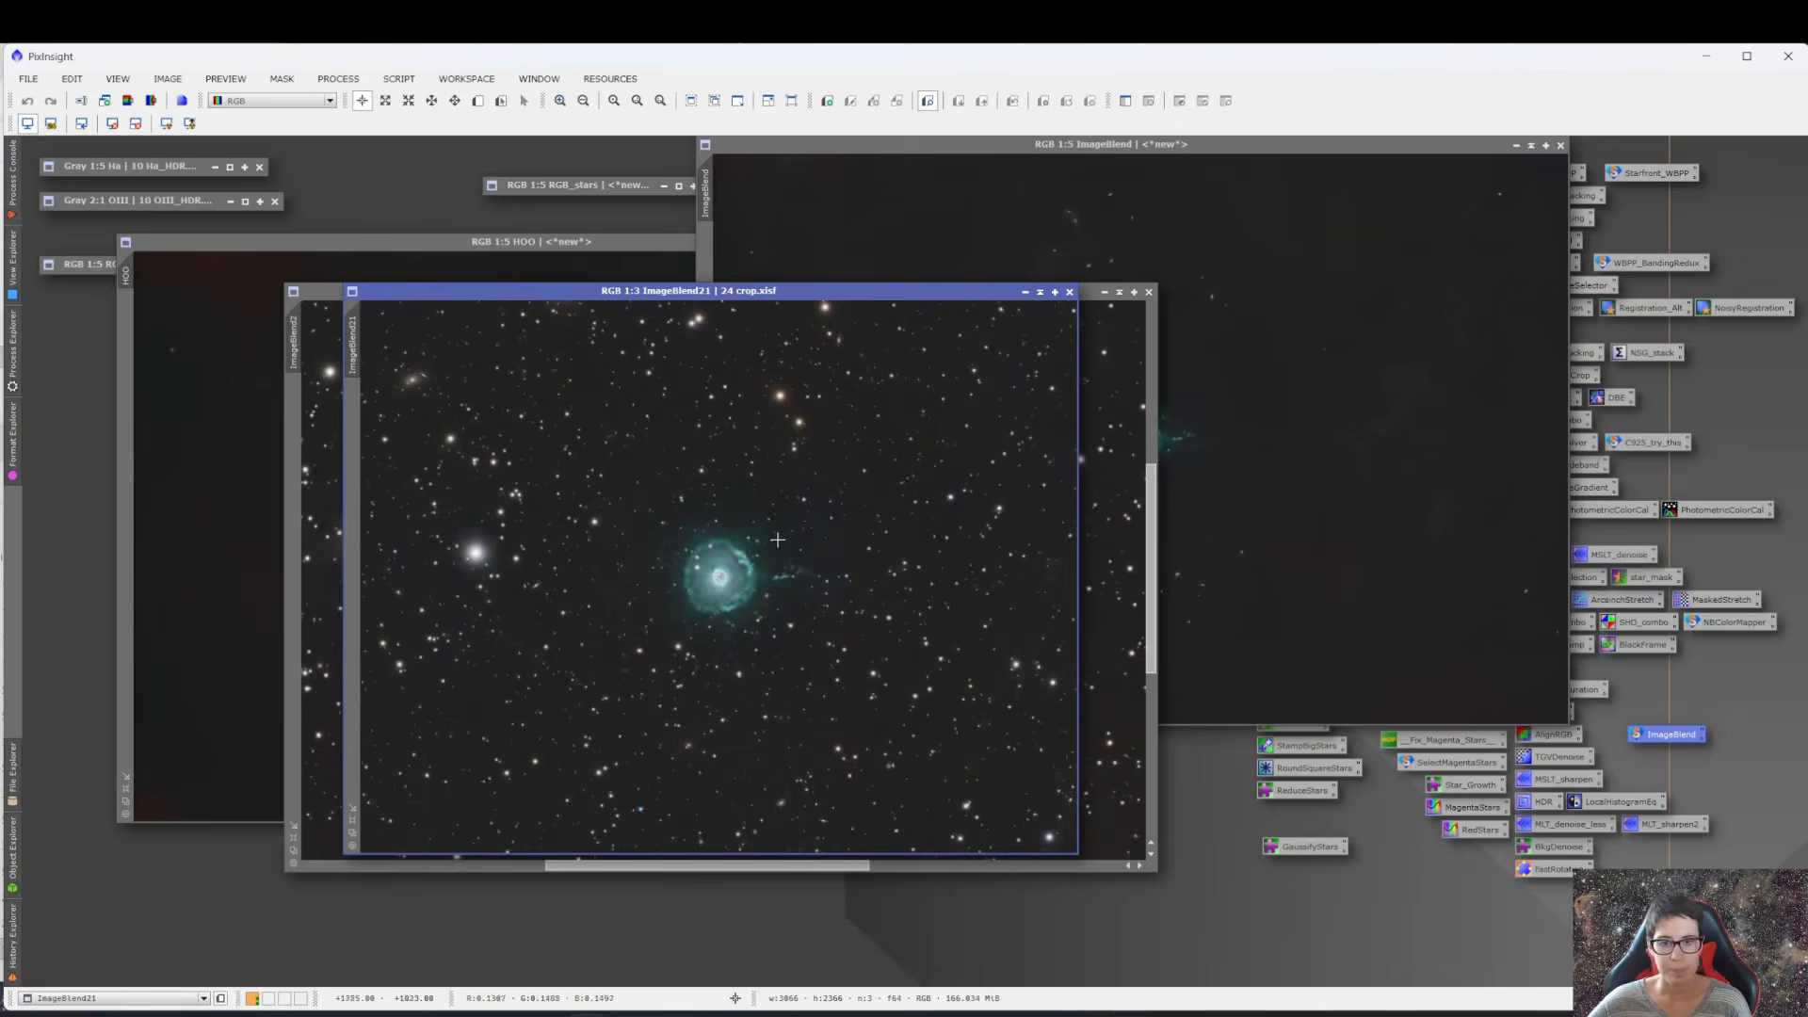